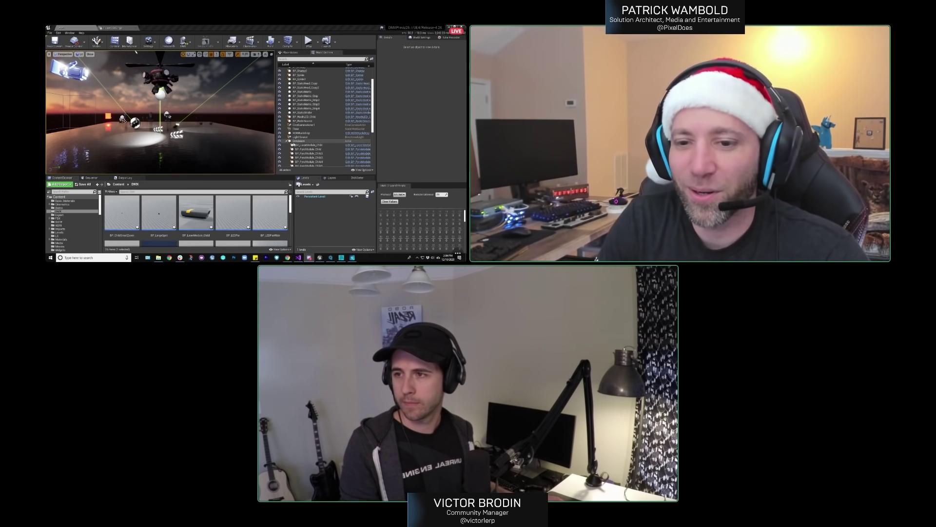
# Collapse the expanded World Outliner folder and scroll the actor list back to Start (Editor).
pyautogui.click(287, 141)
pyautogui.scroll(3, 333, 130)
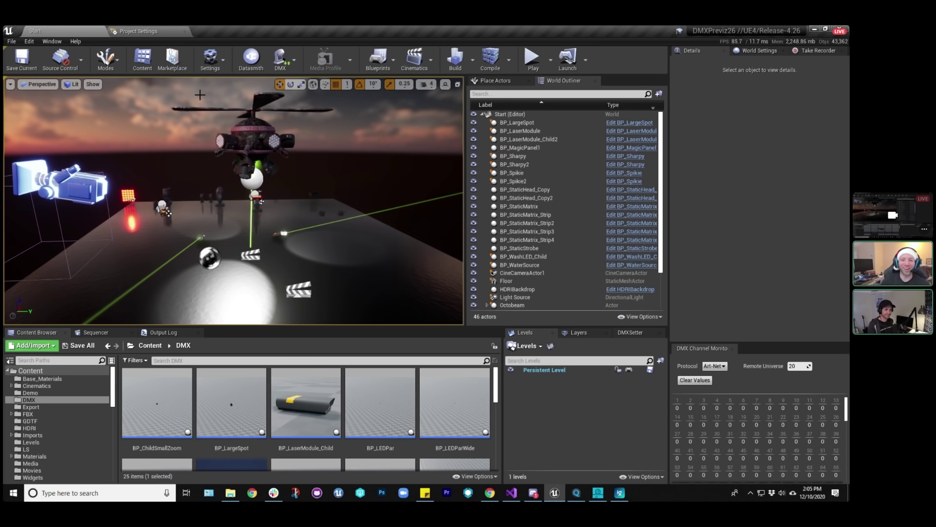
# Filter the Plugins browser to Built-In 'DMX', verify all four DMX plugins are enabled, then close it.
pyautogui.click(52, 42)
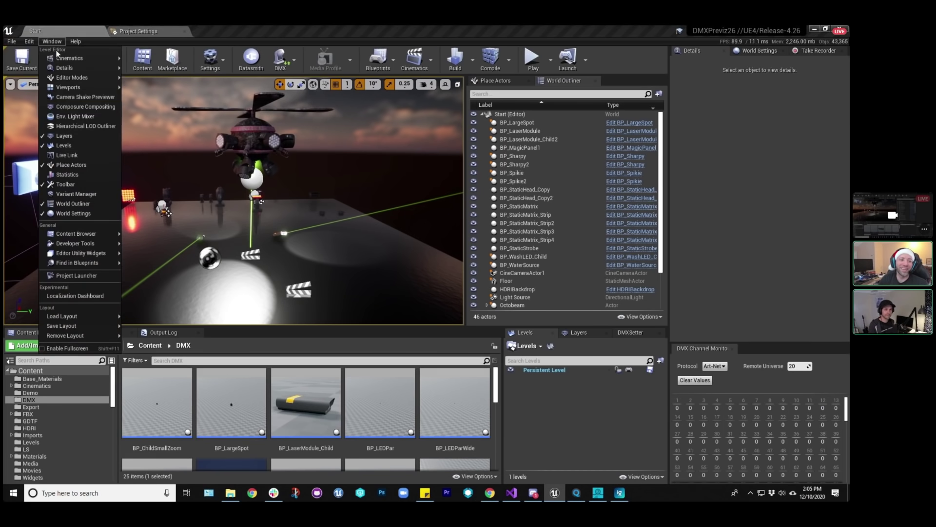
pyautogui.click(29, 41)
pyautogui.click(63, 177)
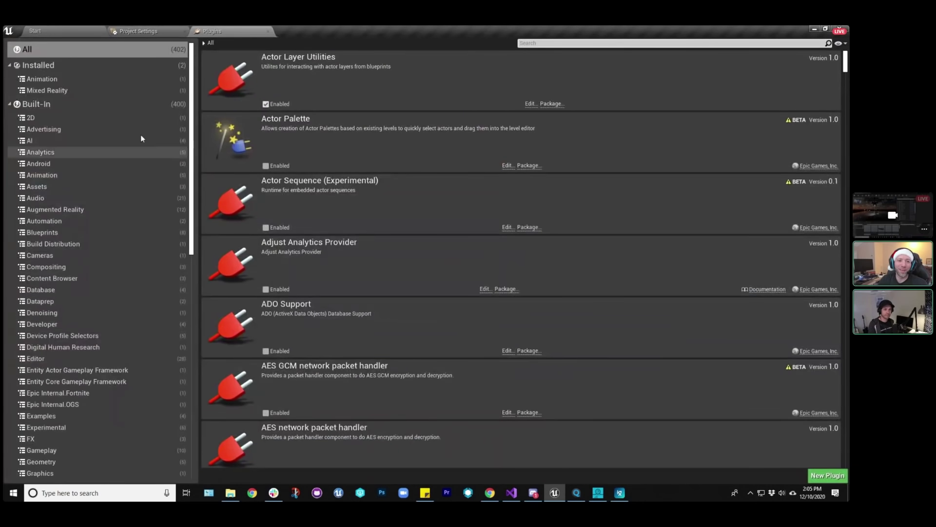
pyautogui.click(37, 103)
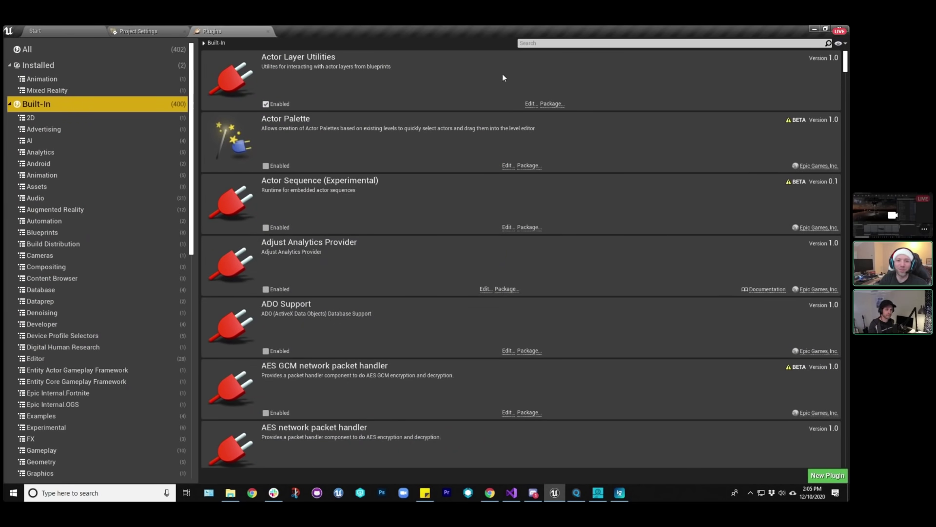
pyautogui.click(554, 43)
pyautogui.write('DMX')
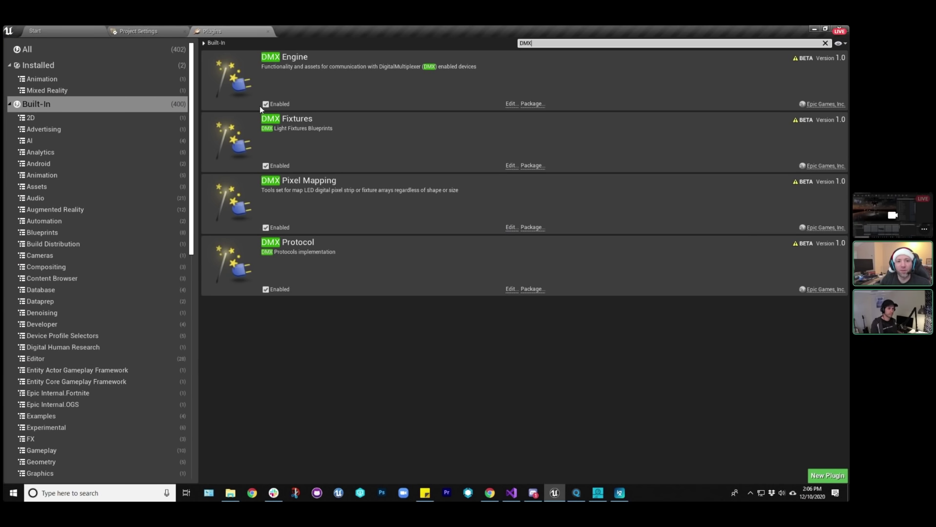
pyautogui.click(267, 31)
pyautogui.click(48, 30)
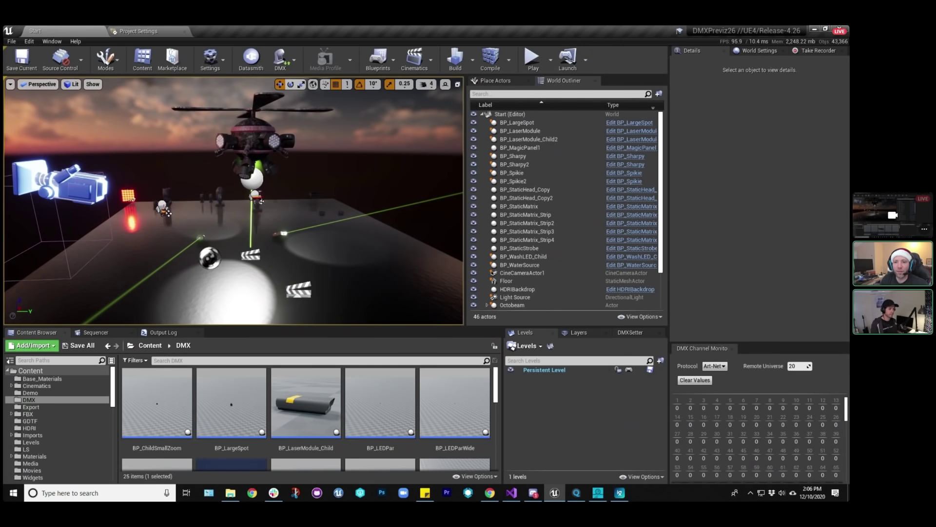
# Glance at the DMX tools list, try re-docking and resizing the DMX Channel Monitor, then close it.
pyautogui.click(285, 55)
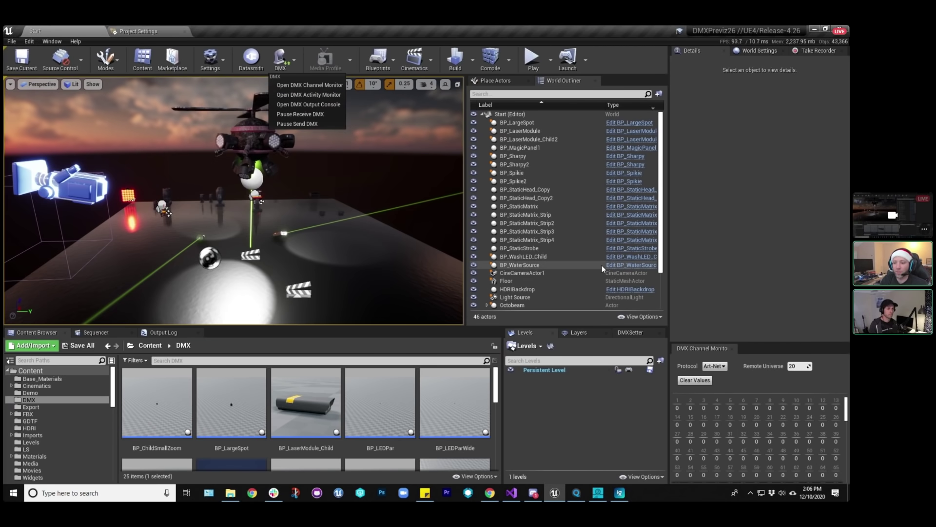
pyautogui.click(699, 348)
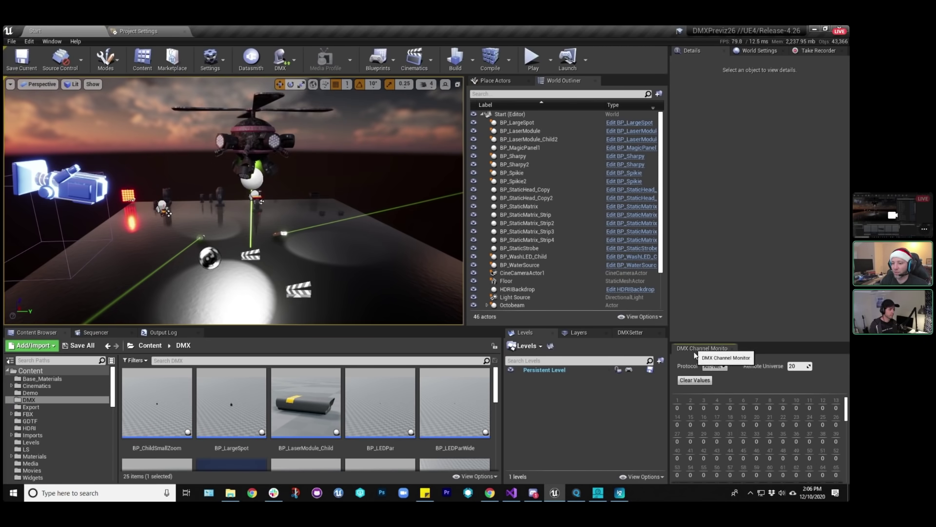
pyautogui.moveTo(705, 348); pyautogui.dragTo(727, 454)
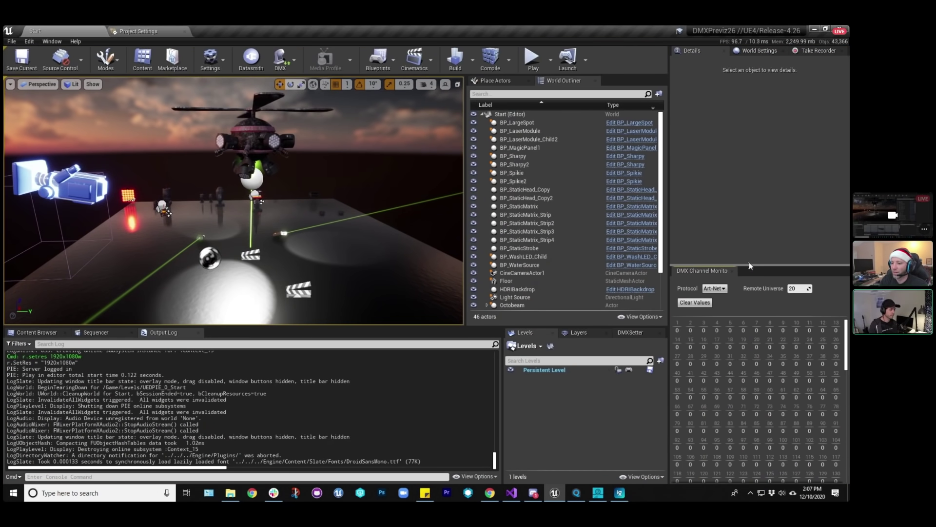
pyautogui.moveTo(749, 263); pyautogui.dragTo(738, 243)
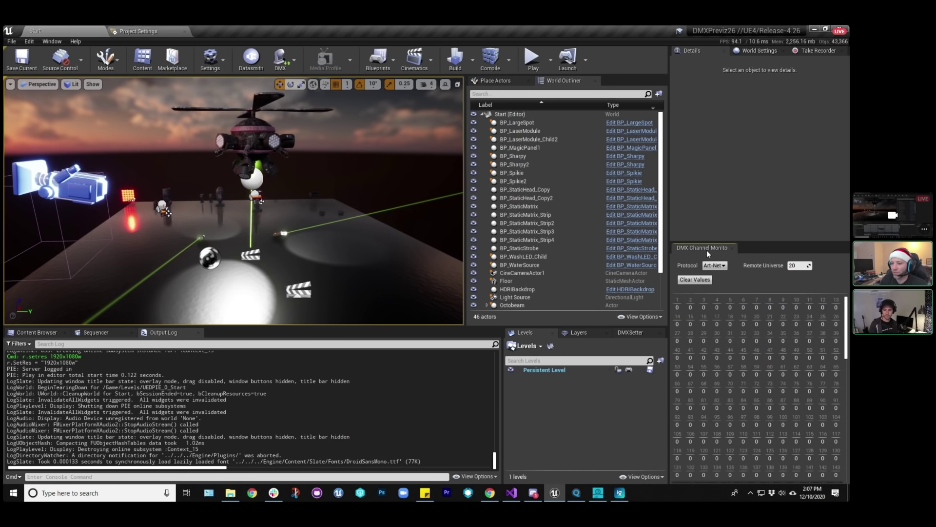
pyautogui.click(732, 248)
pyautogui.click(292, 64)
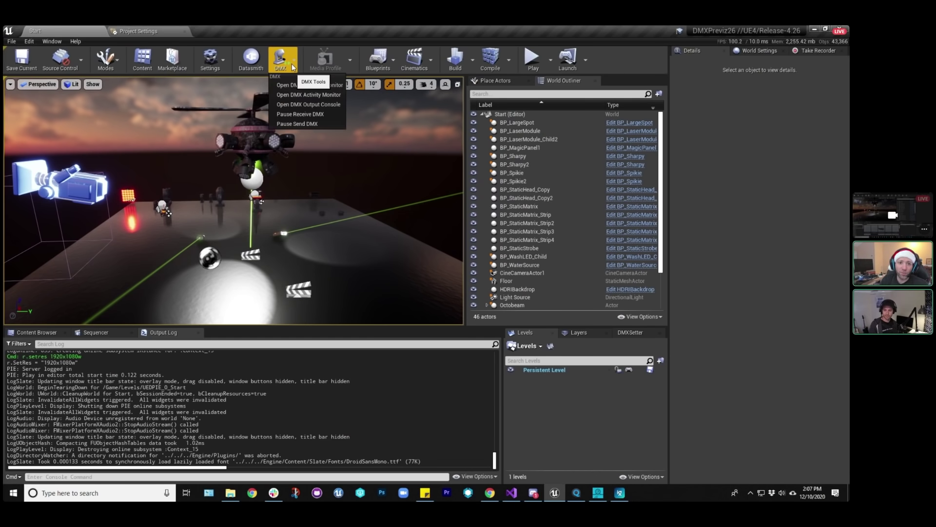
pyautogui.click(318, 98)
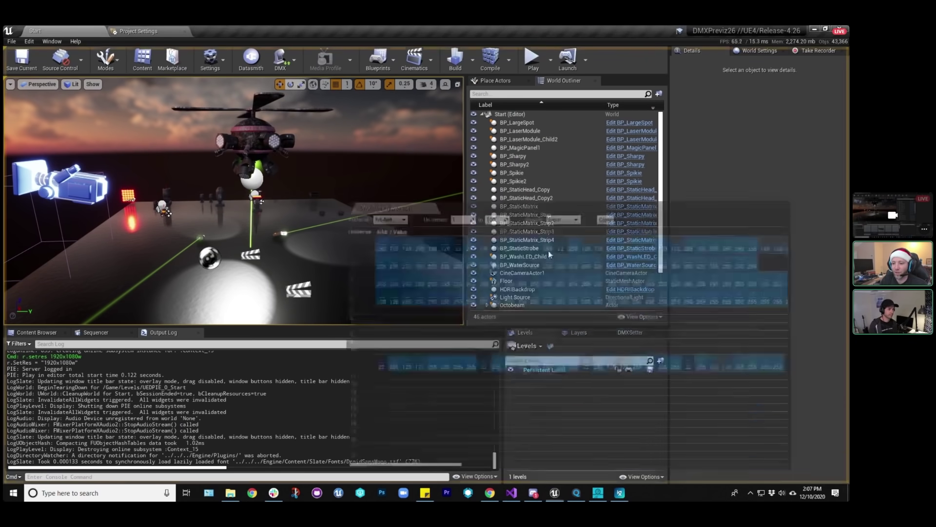
pyautogui.moveTo(548, 250); pyautogui.dragTo(727, 422)
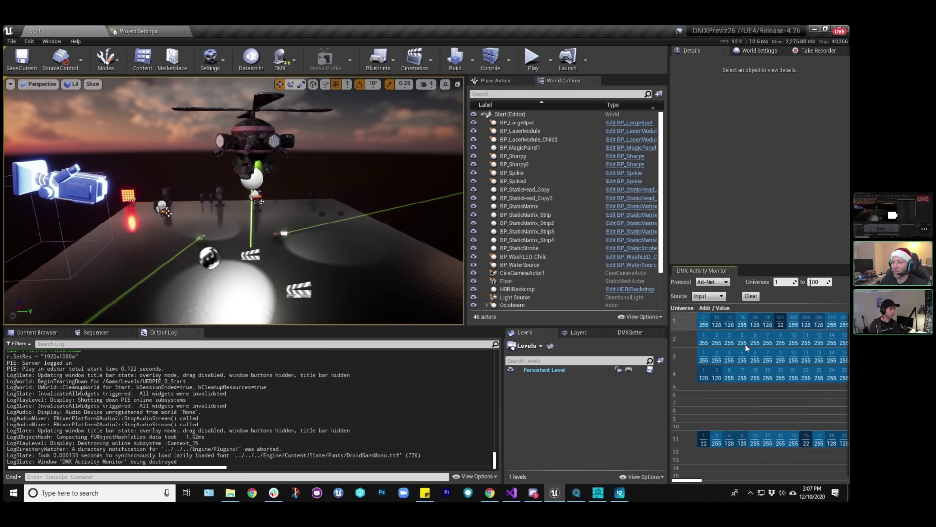
pyautogui.click(715, 296)
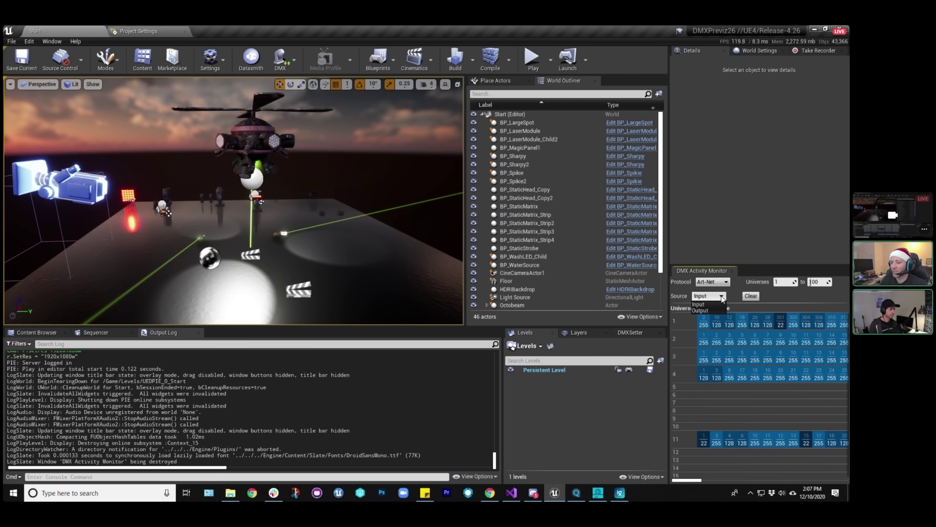
pyautogui.click(730, 282)
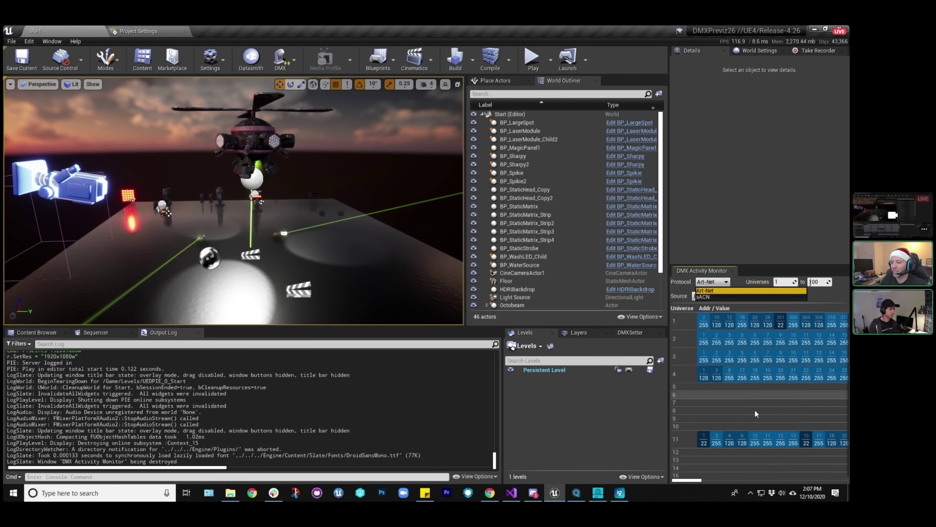
pyautogui.click(726, 291)
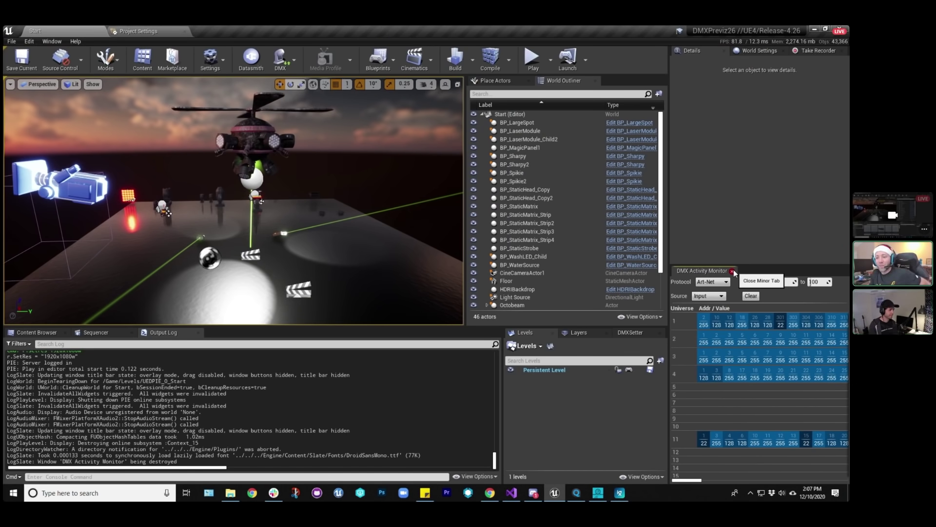
pyautogui.click(733, 271)
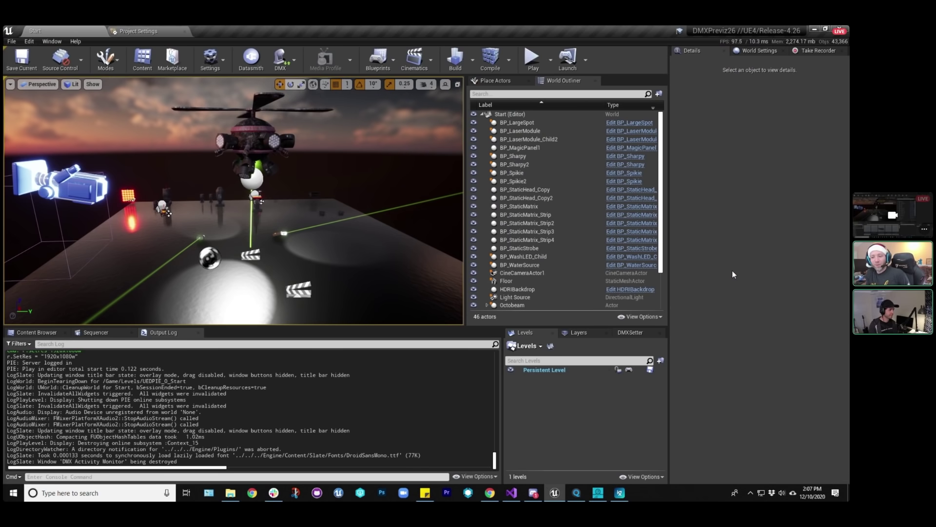
pyautogui.click(287, 58)
pyautogui.click(312, 104)
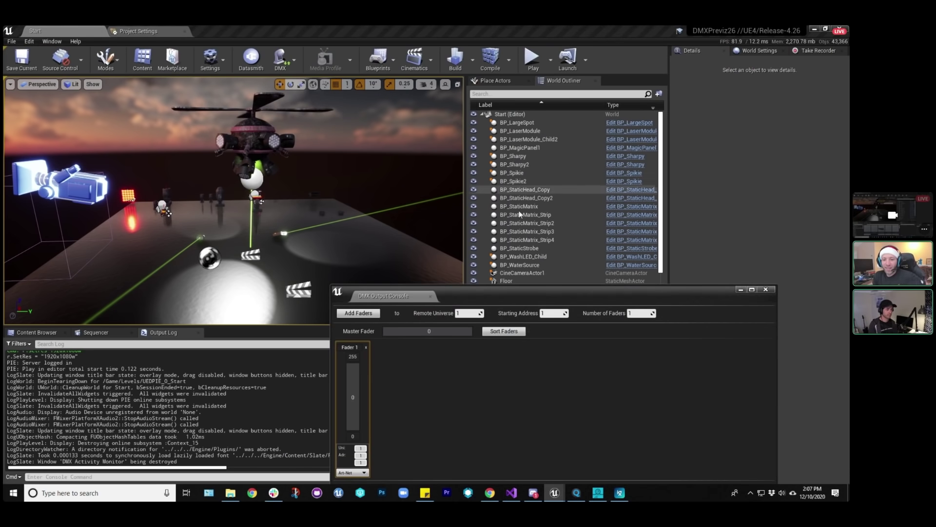
pyautogui.moveTo(501, 295); pyautogui.dragTo(384, 140)
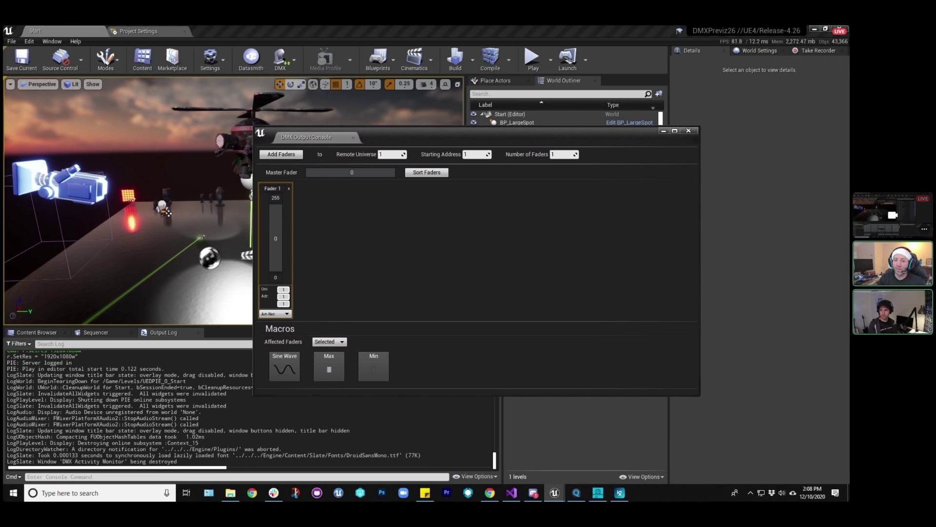
pyautogui.moveTo(276, 268)
pyautogui.mouseDown()
pyautogui.moveTo(275, 210)
pyautogui.moveTo(287, 262)
pyautogui.mouseUp()
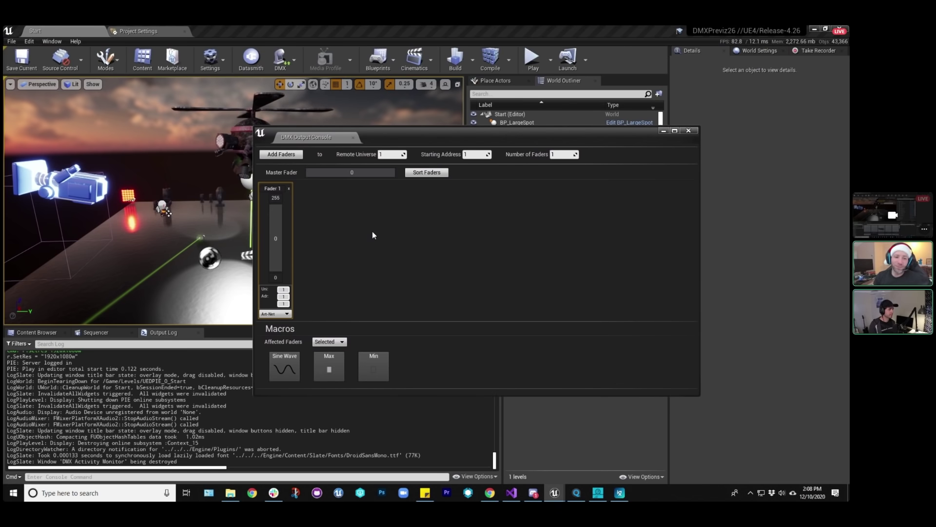
pyautogui.click(352, 137)
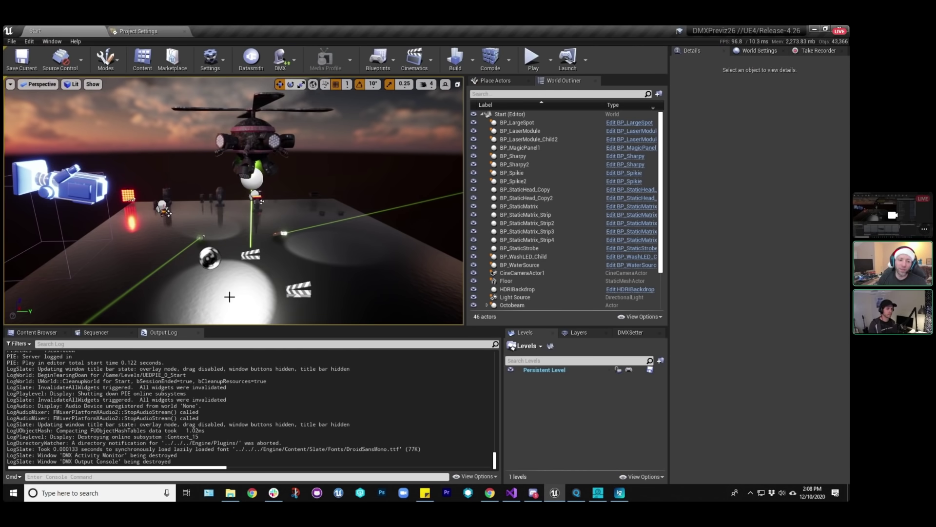
# Show the DMX folder's assets with a narrower folder tree and preview its new-asset options.
pyautogui.click(29, 332)
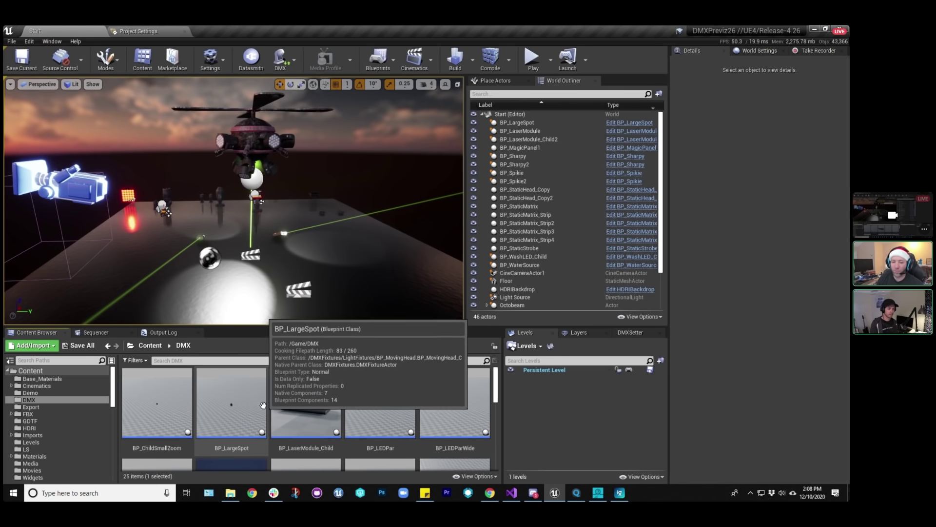
pyautogui.scroll(-3, 234, 407)
pyautogui.scroll(-3, 240, 406)
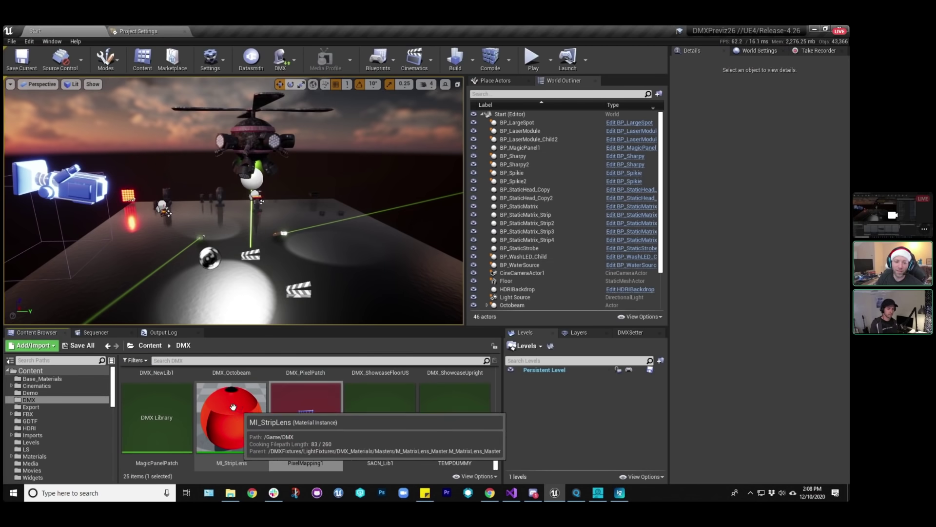
pyautogui.moveTo(116, 397); pyautogui.dragTo(102, 396)
pyautogui.rightClick(197, 424)
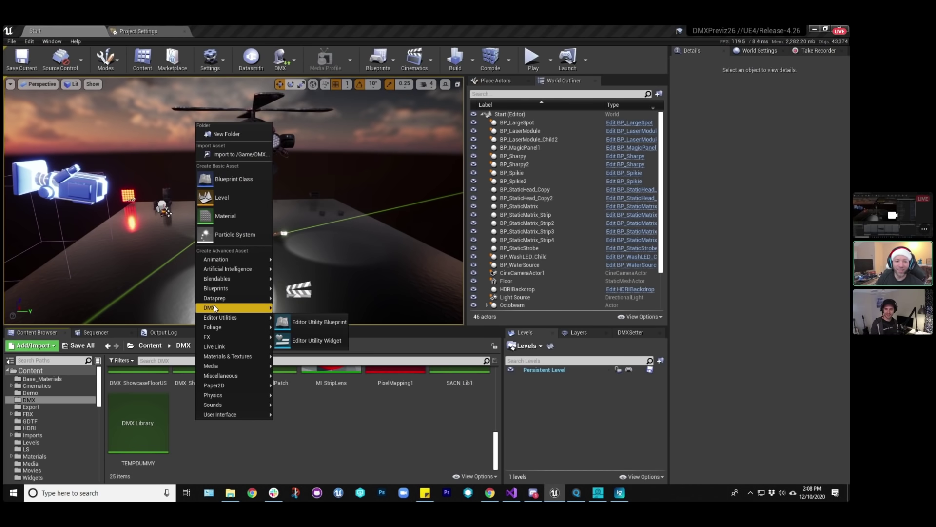
pyautogui.moveTo(215, 307)
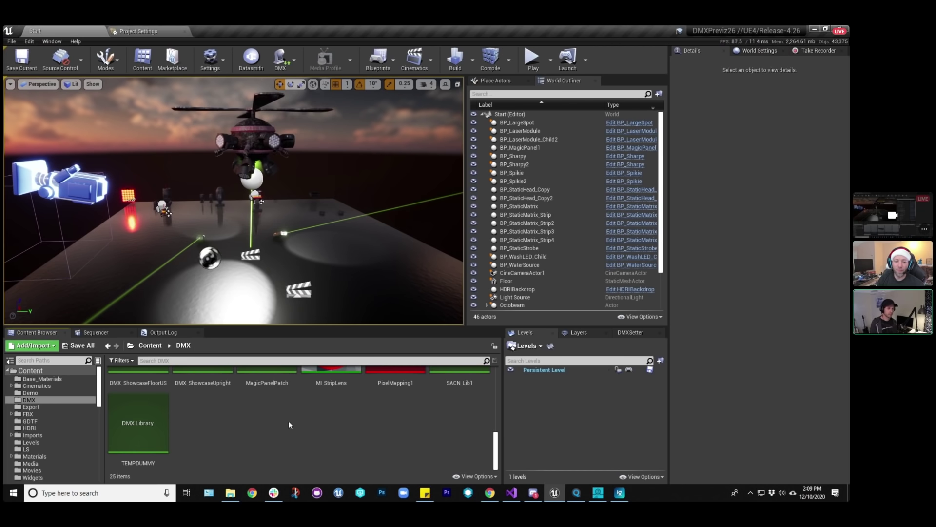
pyautogui.click(315, 438)
# Scroll the Content Browser and turn the viewport camera slightly up and right.
pyautogui.scroll(3, 273, 431)
pyautogui.scroll(3, 392, 406)
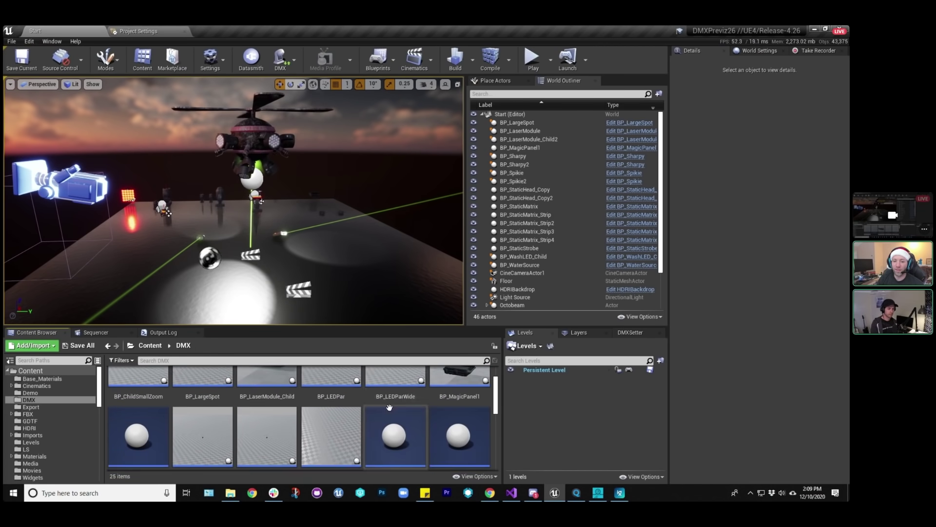
pyautogui.moveTo(276, 251); pyautogui.dragTo(336, 210, button='right')
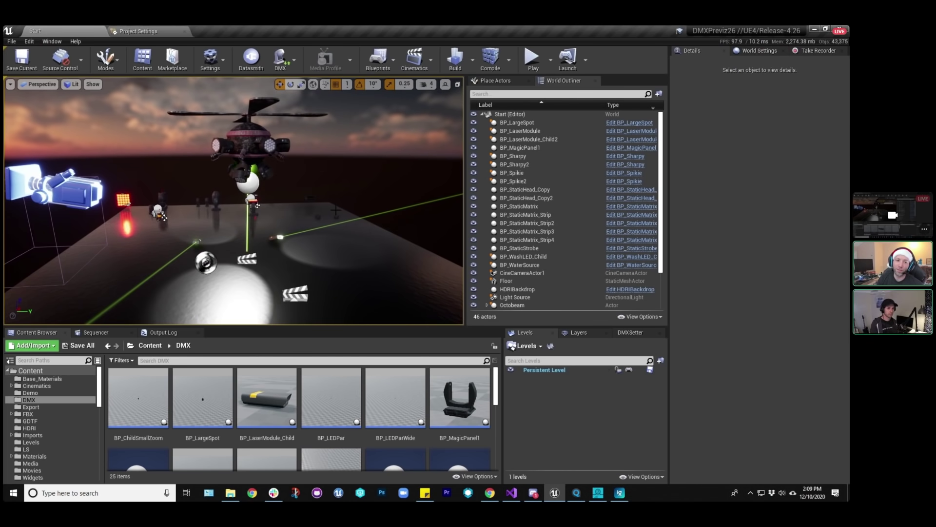
pyautogui.moveTo(166, 98); pyautogui.dragTo(174, 79, button='right')
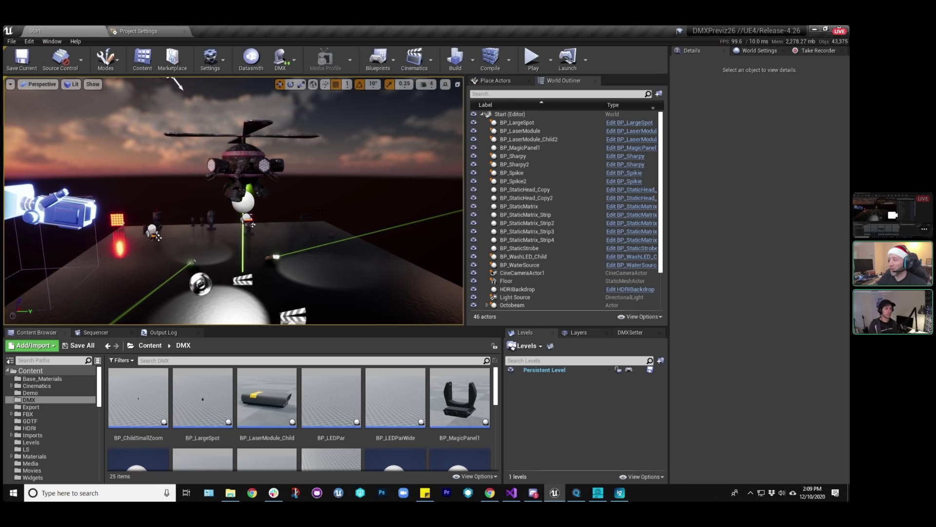
pyautogui.scroll(-5, 300, 401)
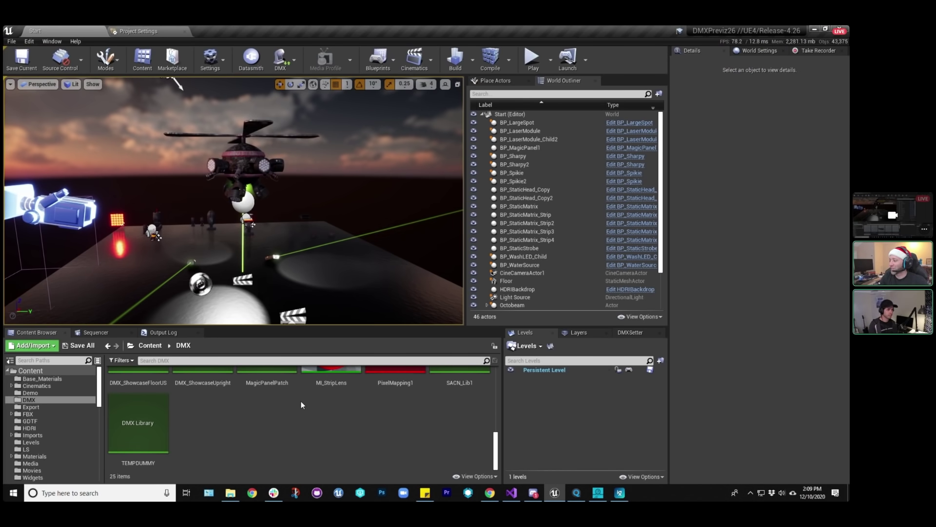
# Create a new DMX Library asset in the DMX folder named DMX_LiveStream.
pyautogui.rightClick(230, 433)
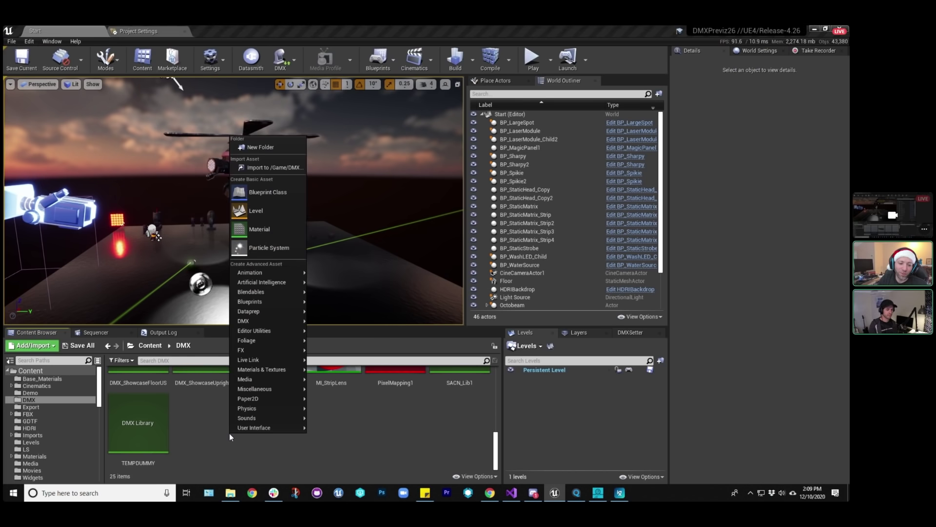
pyautogui.moveTo(263, 321)
pyautogui.click(350, 326)
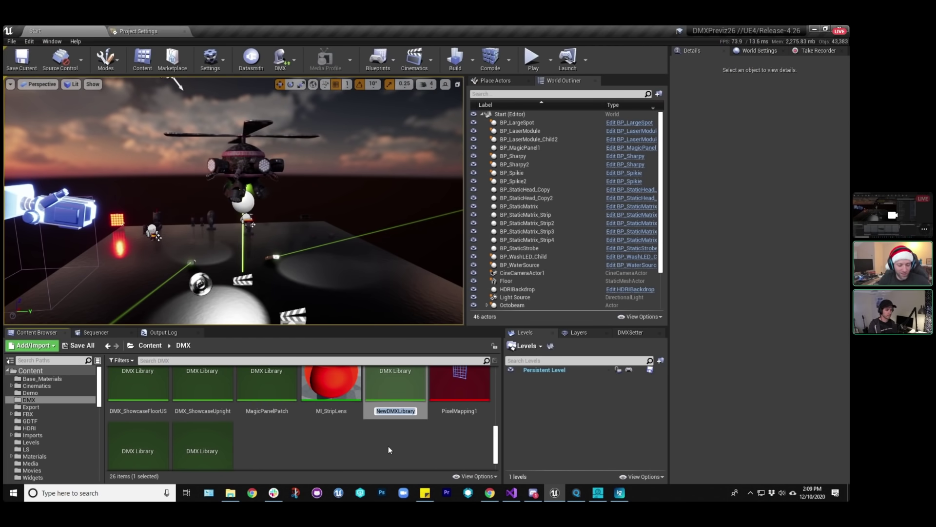
pyautogui.write('DMX_')
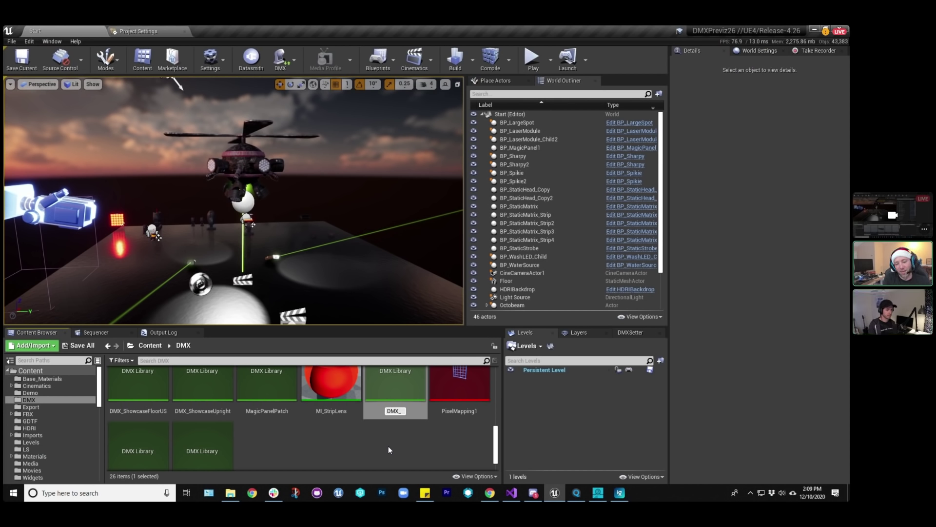
pyautogui.write('Live')
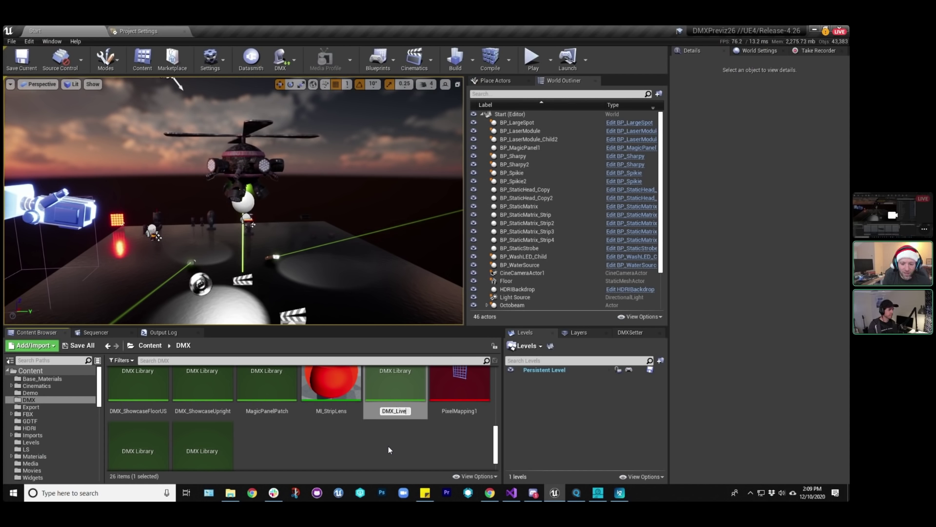
pyautogui.write('Stream')
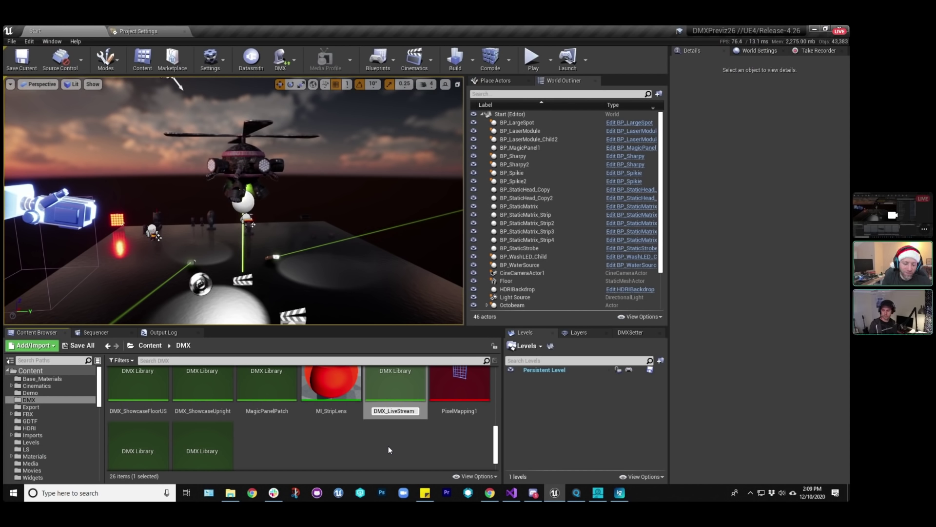
pyautogui.press('Return')
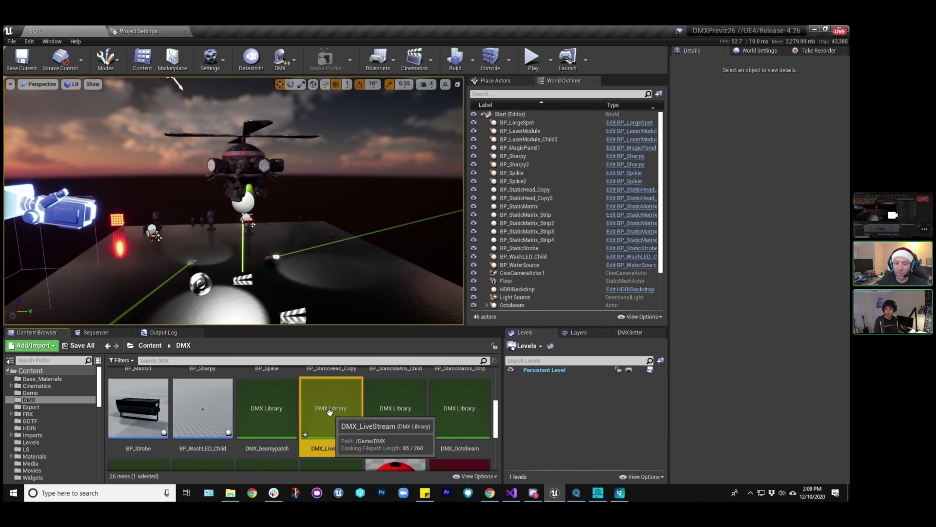
# Open DMX_LiveStream docked beside Start, browse its sections, and settle on Controllers.
pyautogui.doubleClick(330, 415)
pyautogui.moveTo(66, 29); pyautogui.dragTo(210, 31)
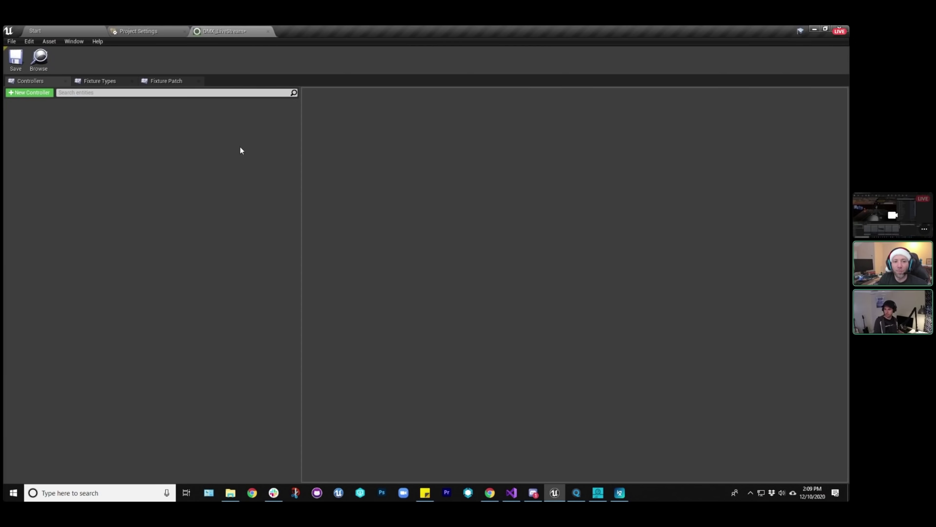
pyautogui.click(96, 82)
pyautogui.click(164, 81)
pyautogui.click(107, 81)
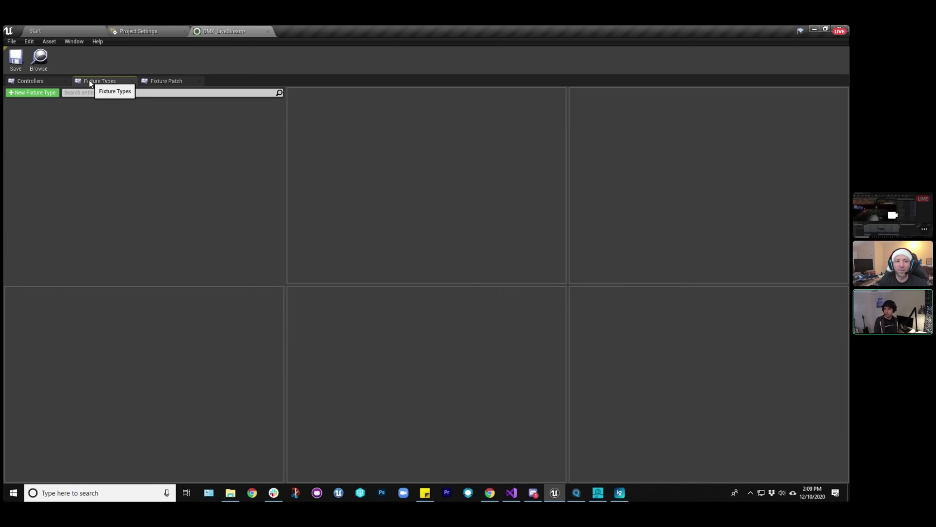
pyautogui.click(29, 81)
pyautogui.click(73, 42)
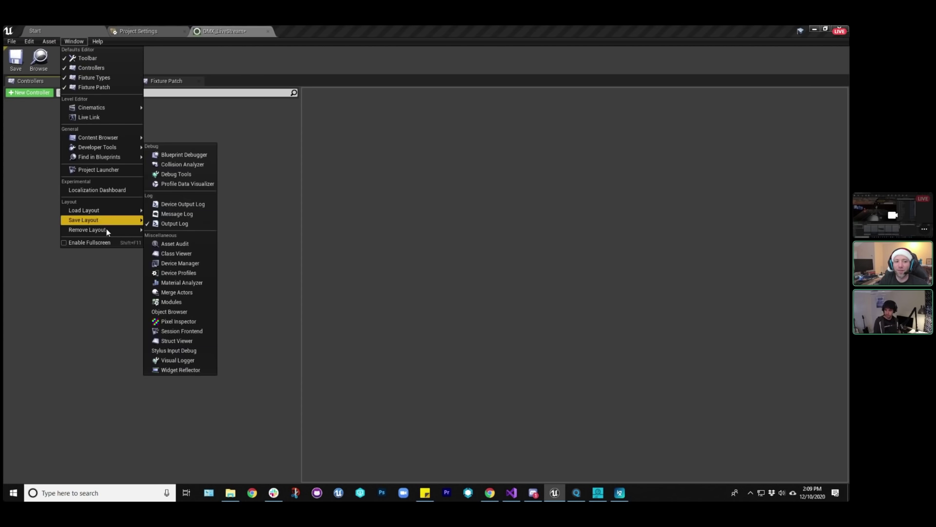
pyautogui.click(169, 69)
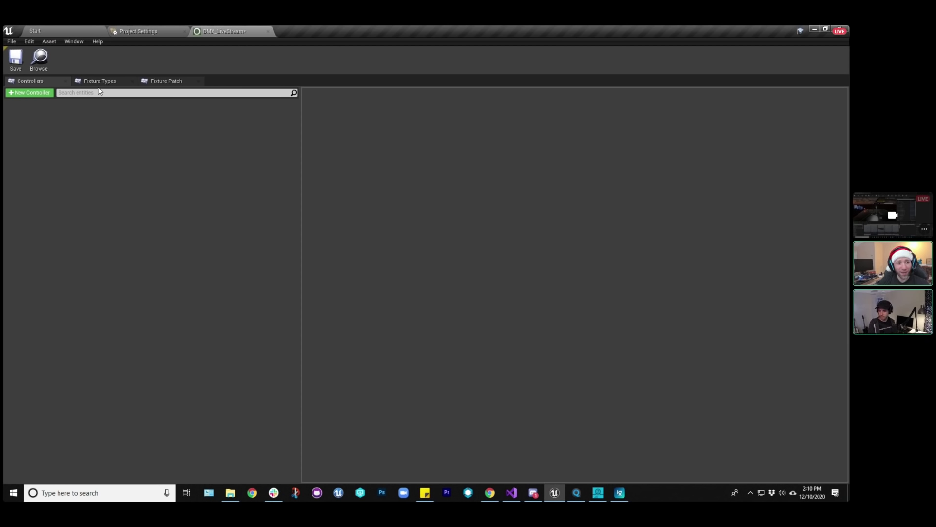
# Add a new DMX controller and try switching its protocol from Art-Net to sACN with Multicast.
pyautogui.click(35, 92)
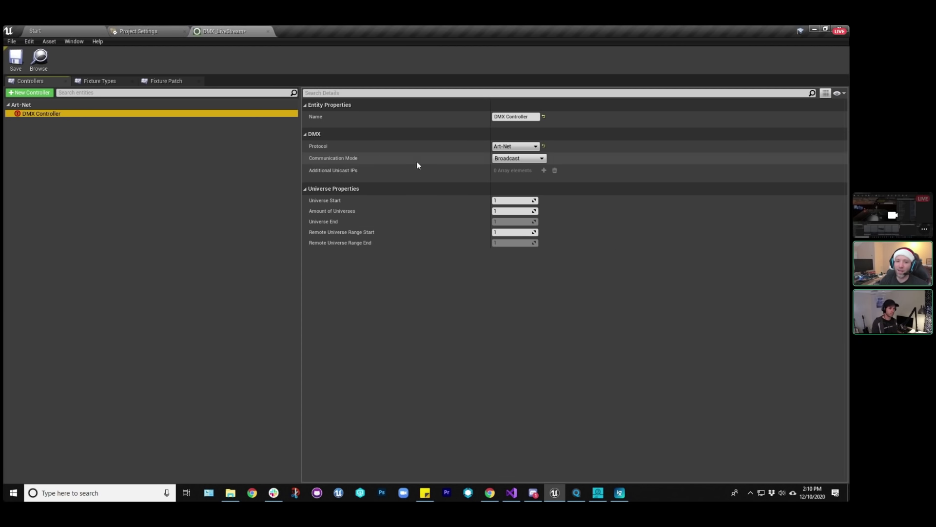
pyautogui.click(532, 147)
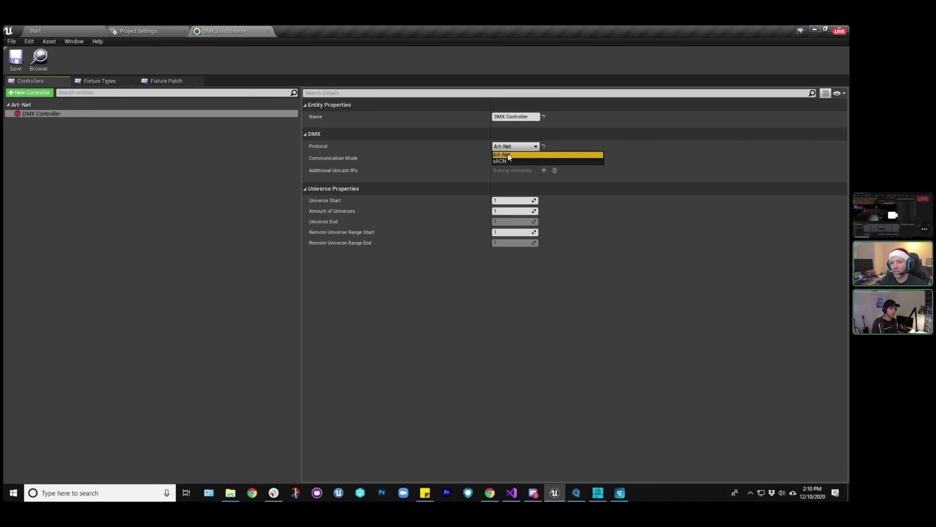
pyautogui.click(508, 154)
pyautogui.click(507, 158)
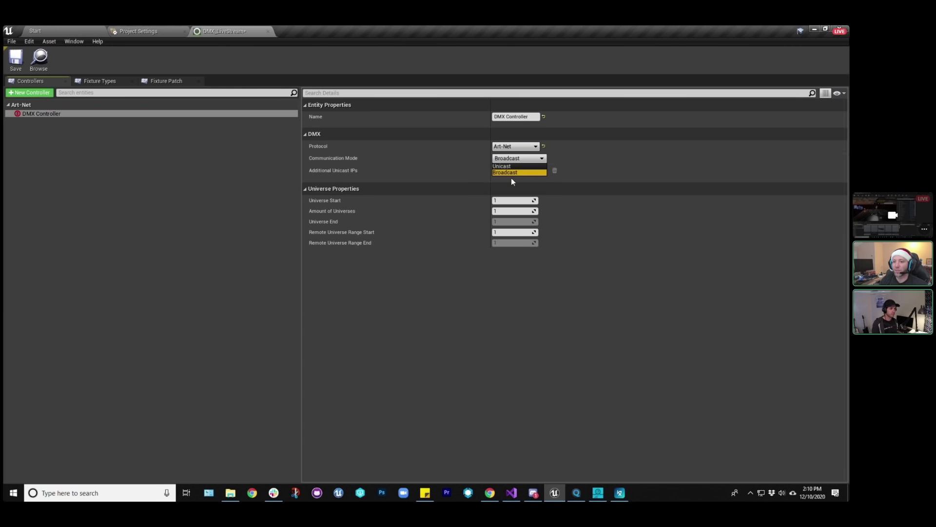
pyautogui.click(515, 146)
pyautogui.click(508, 159)
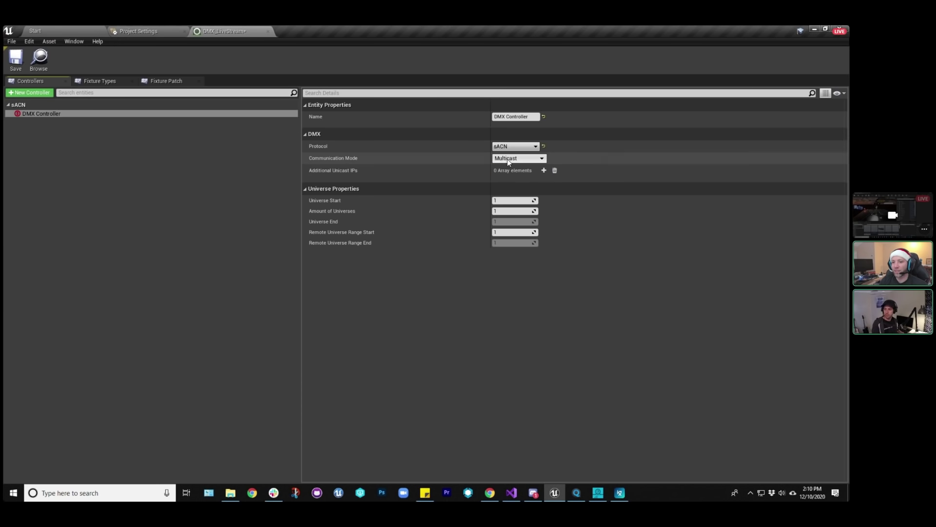
pyautogui.click(511, 159)
pyautogui.click(507, 166)
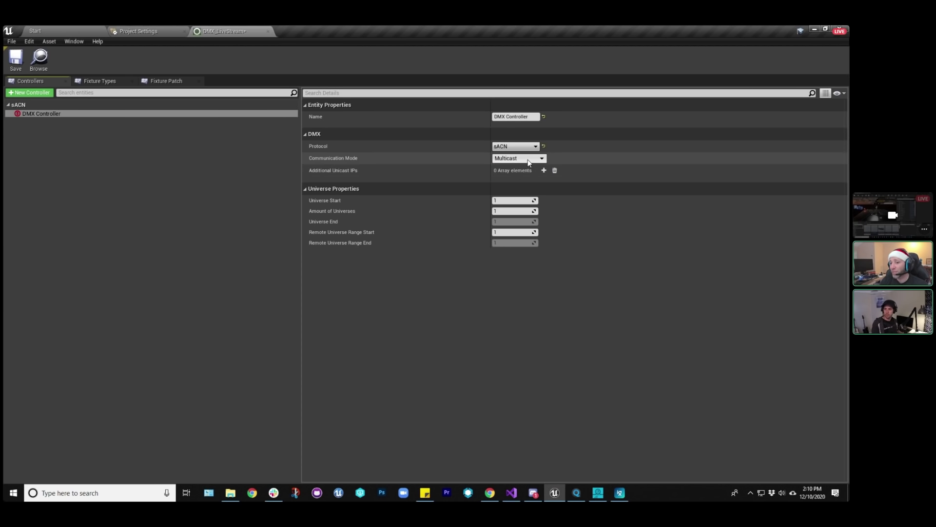
# Switch the controller back to Art-Net protocol with Broadcast communication mode.
pyautogui.click(515, 158)
pyautogui.click(514, 146)
pyautogui.click(514, 147)
pyautogui.click(513, 147)
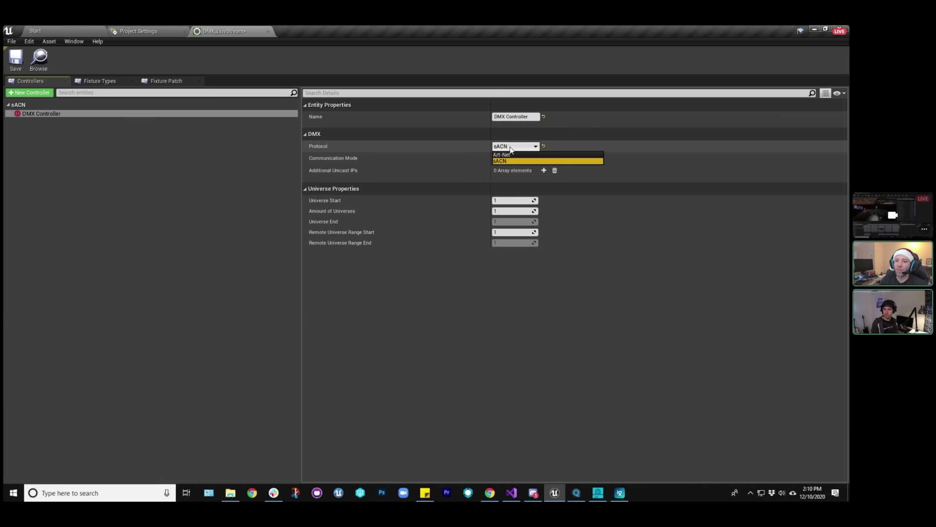
pyautogui.click(502, 155)
pyautogui.click(514, 158)
pyautogui.click(516, 171)
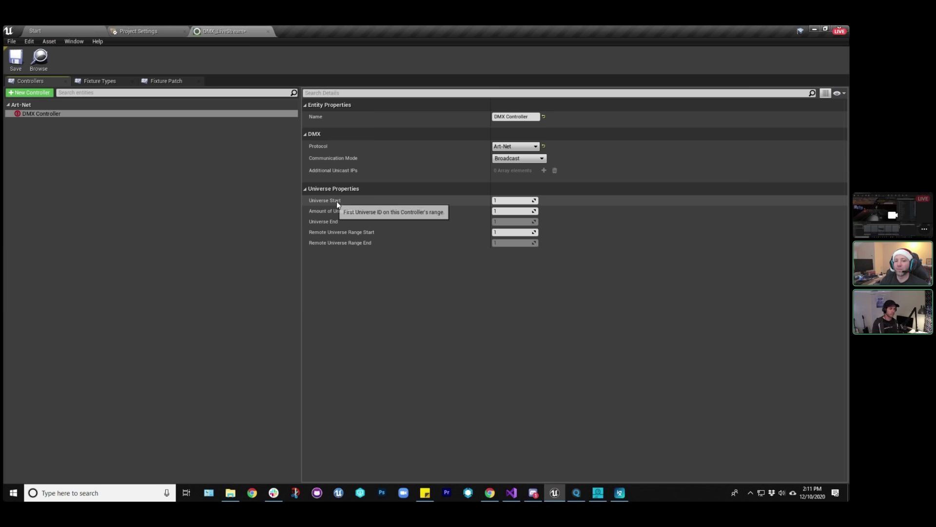
# Set Amount of Universes to 10, and after trying 20, keep Remote Universe Range Start at 1.
pyautogui.click(527, 210)
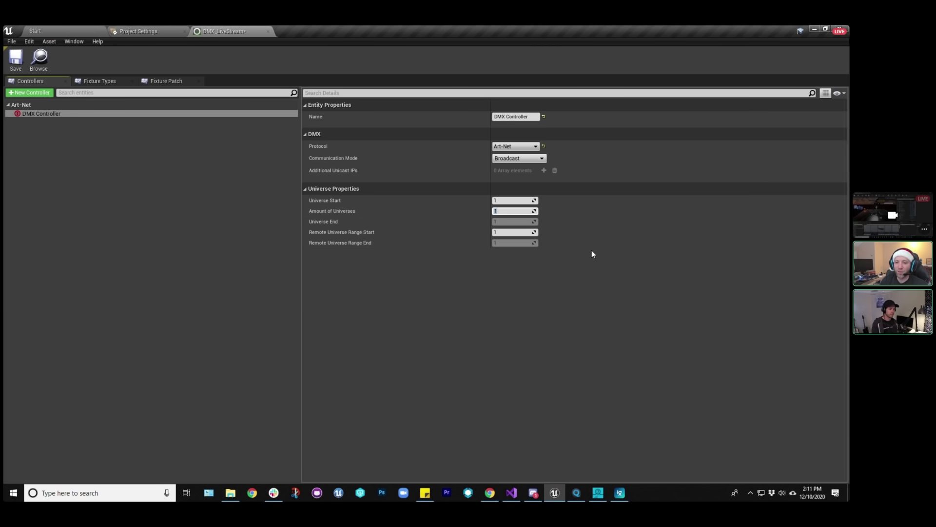
pyautogui.write('10')
pyautogui.press('Return')
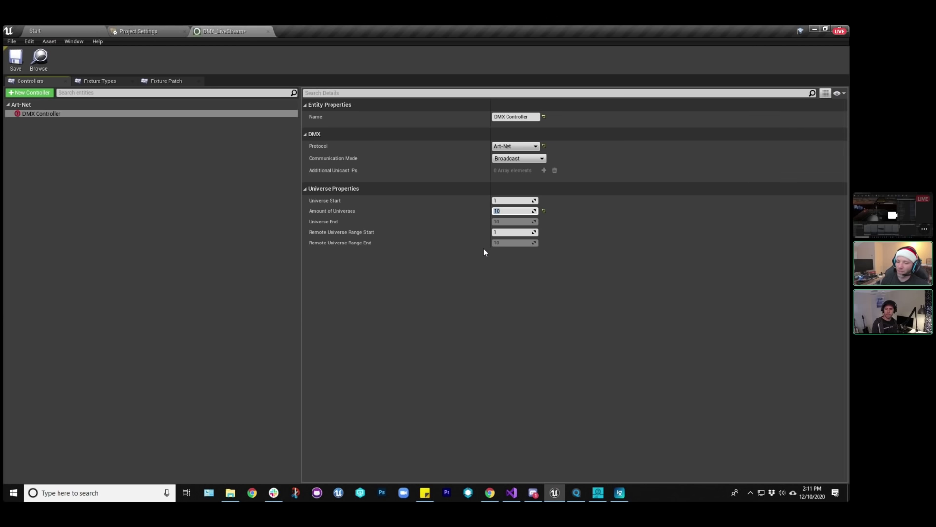
pyautogui.press('Tab')
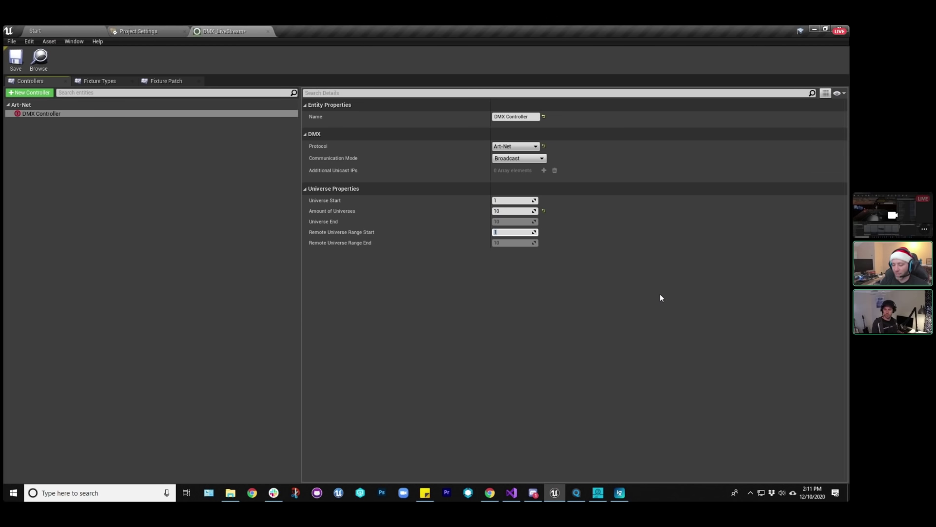
pyautogui.write('20')
pyautogui.press('Return')
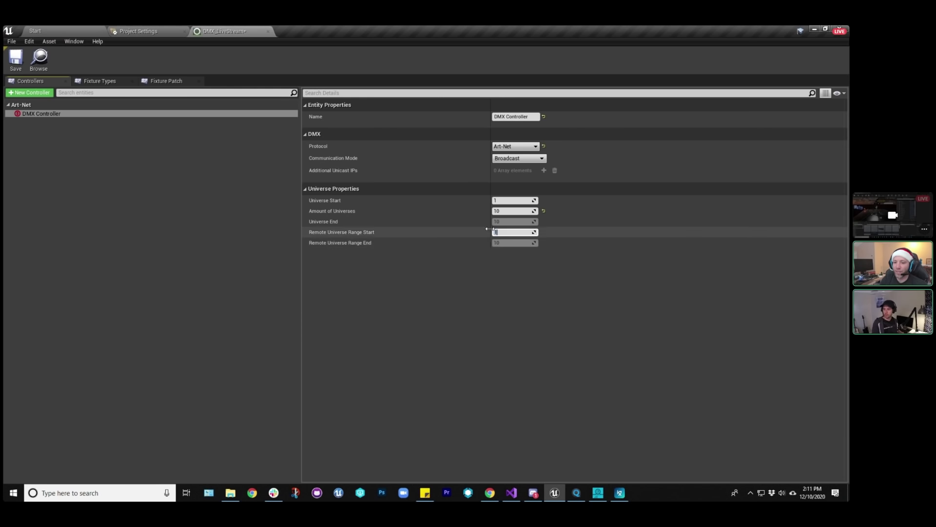
pyautogui.write('1')
pyautogui.press('Return')
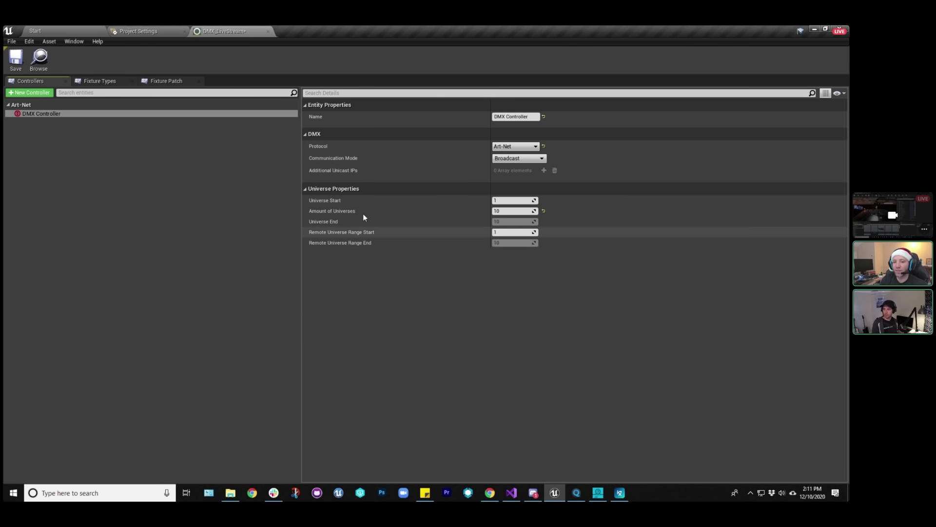
pyautogui.click(458, 261)
# Try 0 for Remote Universe Range Start, then restore it to 1.
pyautogui.click(517, 232)
pyautogui.write('0')
pyautogui.press('Return')
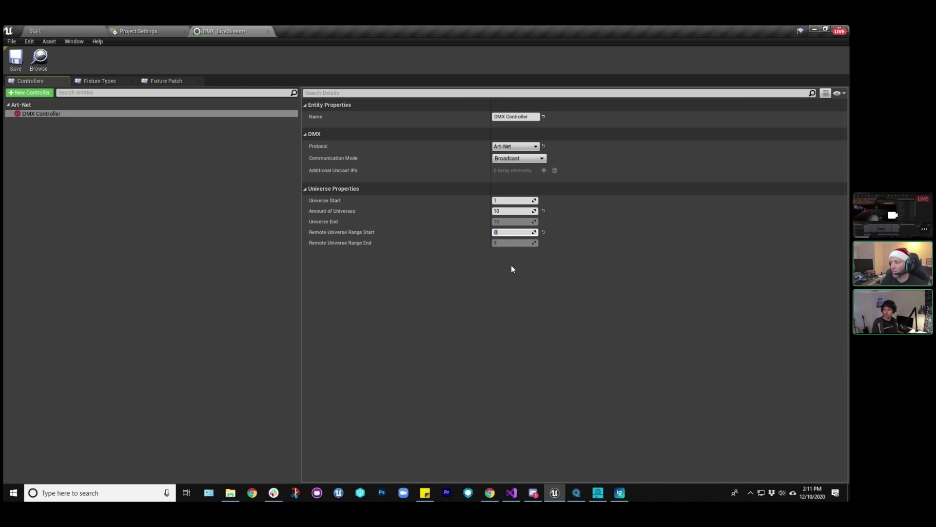
pyautogui.write('1')
pyautogui.press('Return')
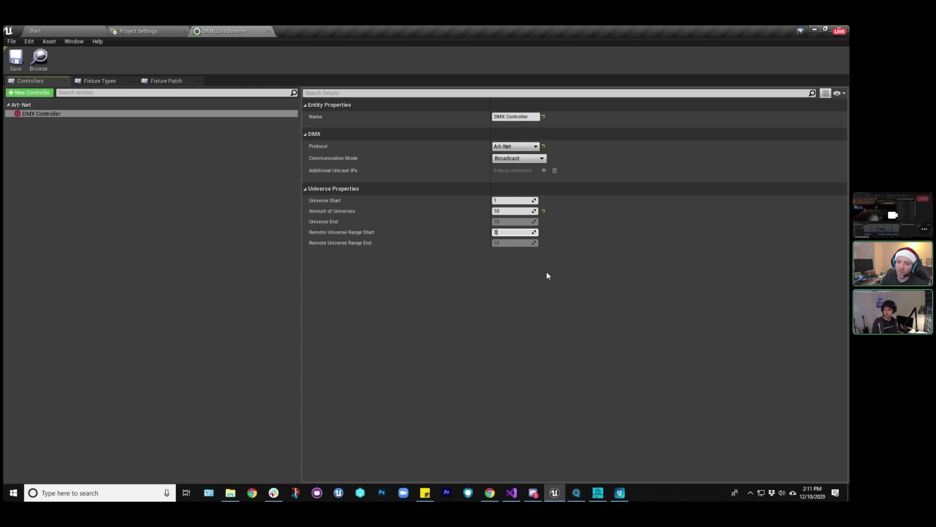
pyautogui.click(537, 298)
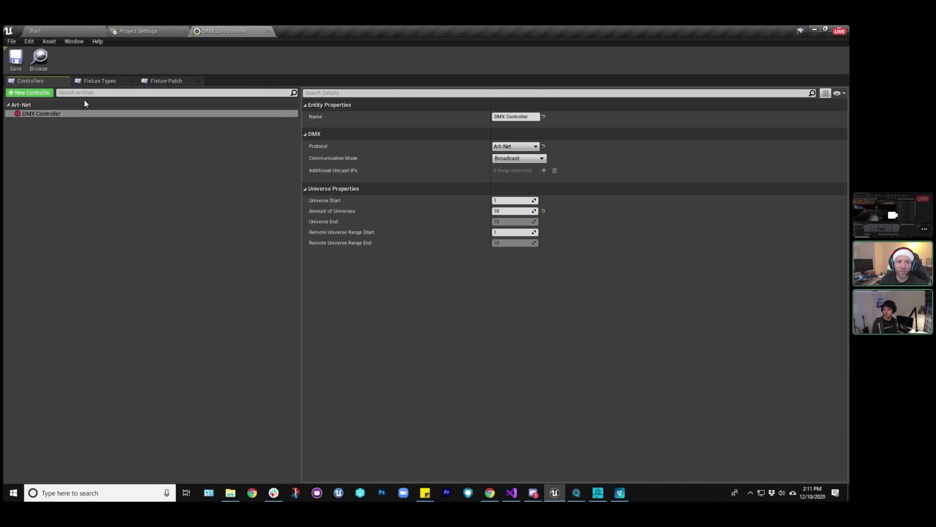
# Save the DMX_LiveStream library and return to the Start level.
pyautogui.click(23, 63)
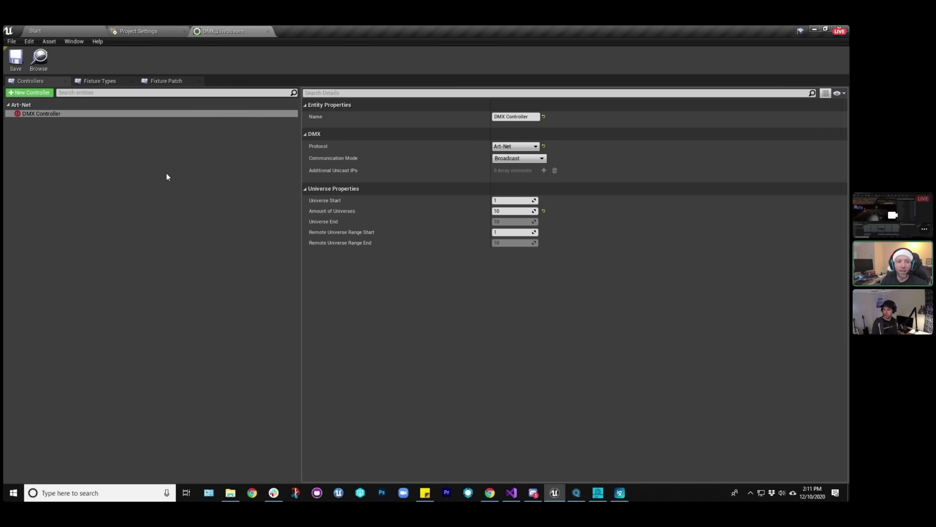
pyautogui.moveTo(17, 114)
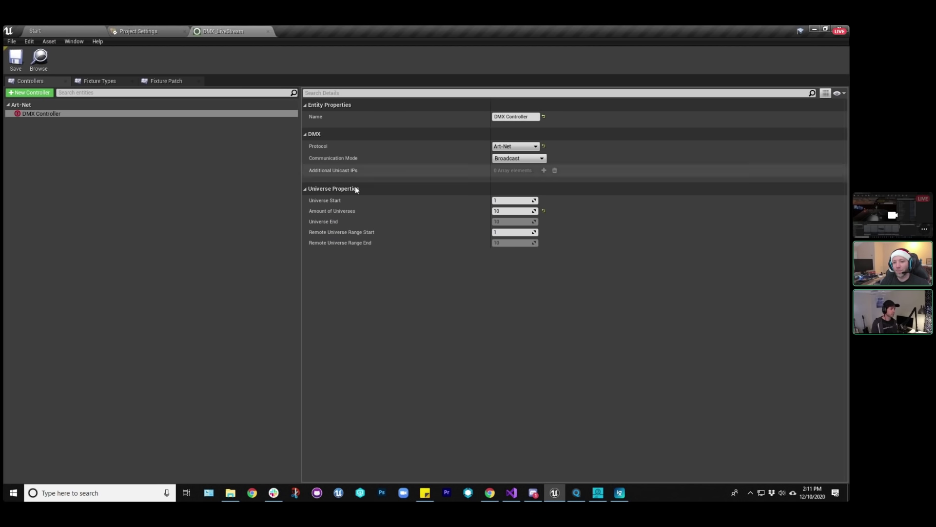
pyautogui.click(35, 31)
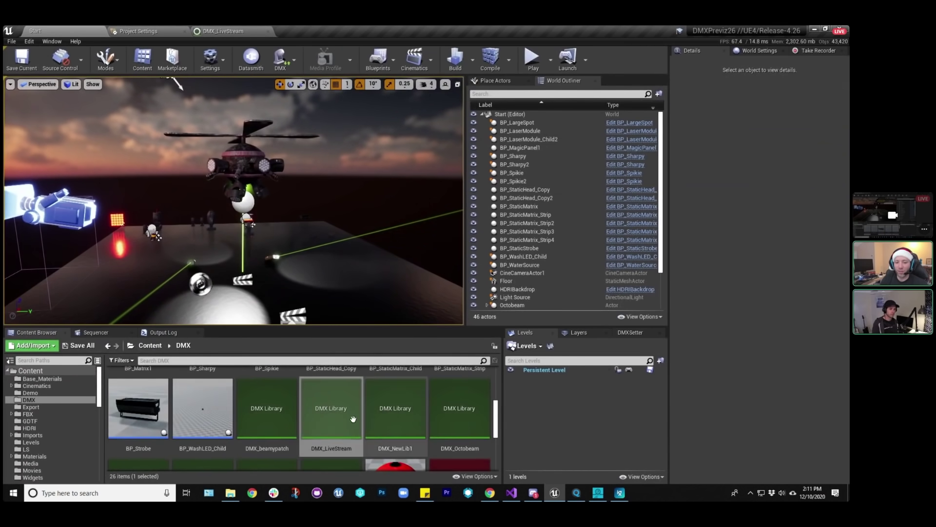
# Scroll the Content Browser up and switch back to the DMX_LiveStream library editor.
pyautogui.scroll(2, 309, 439)
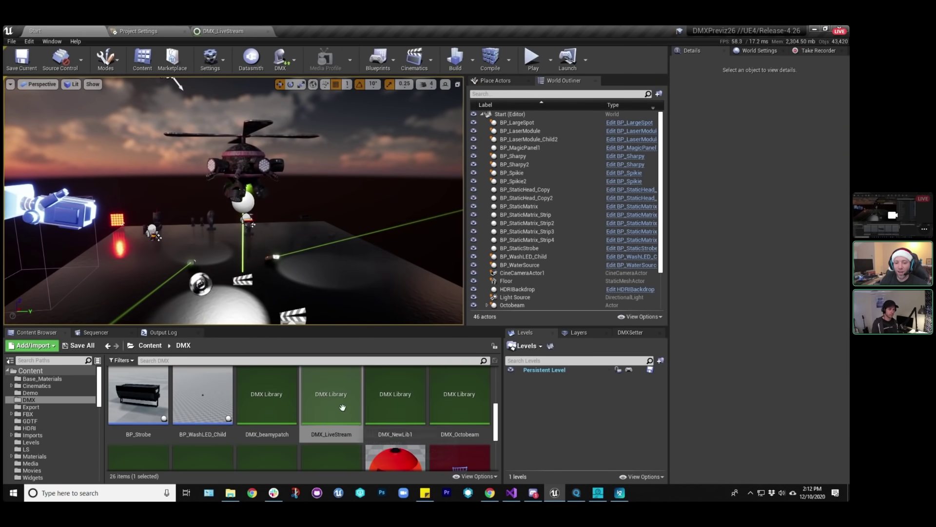
pyautogui.click(221, 30)
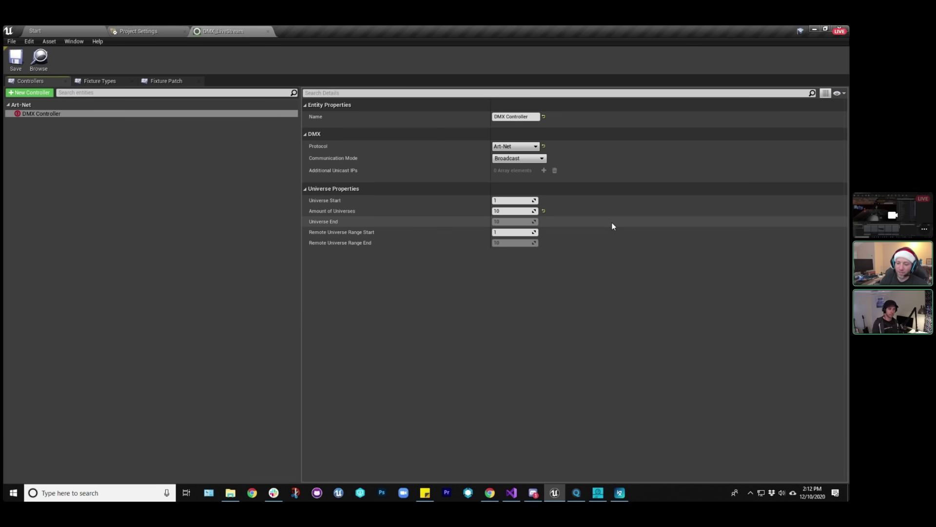
# Try Universe Start 100, reset it to 1, save the library, and view Fixture Types.
pyautogui.click(509, 197)
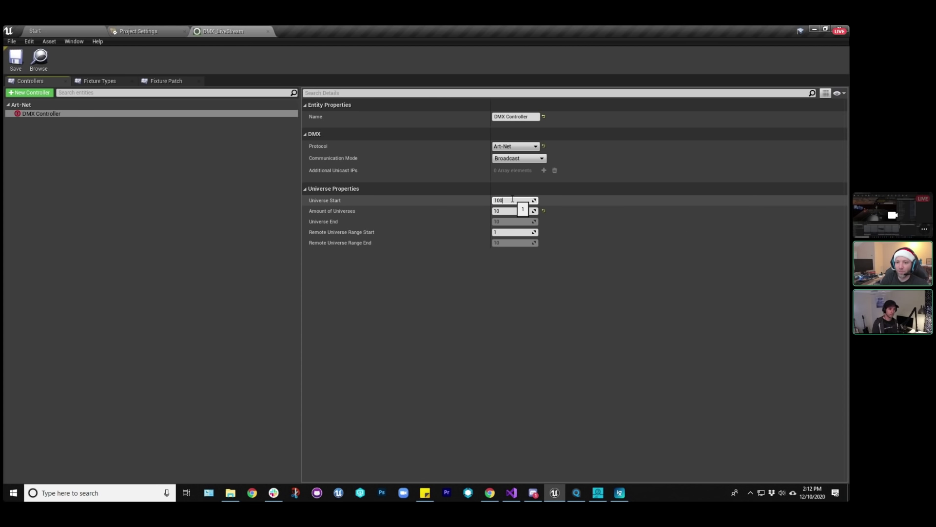
pyautogui.press('Return')
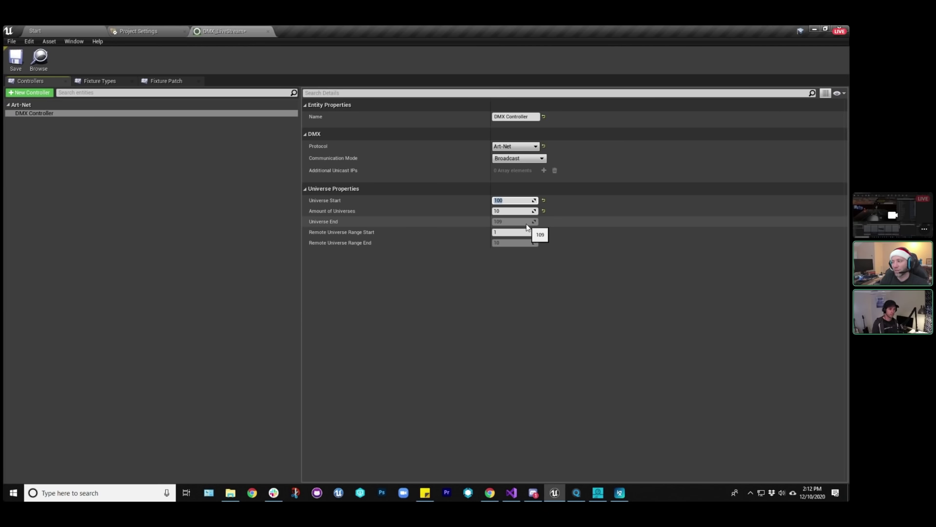
pyautogui.write('1')
pyautogui.click(548, 301)
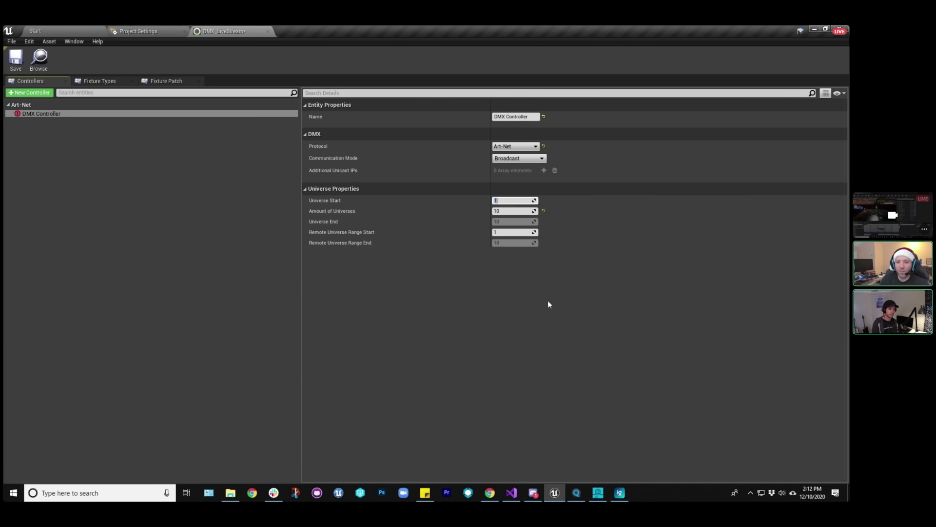
pyautogui.hotkey('ctrl', 's')
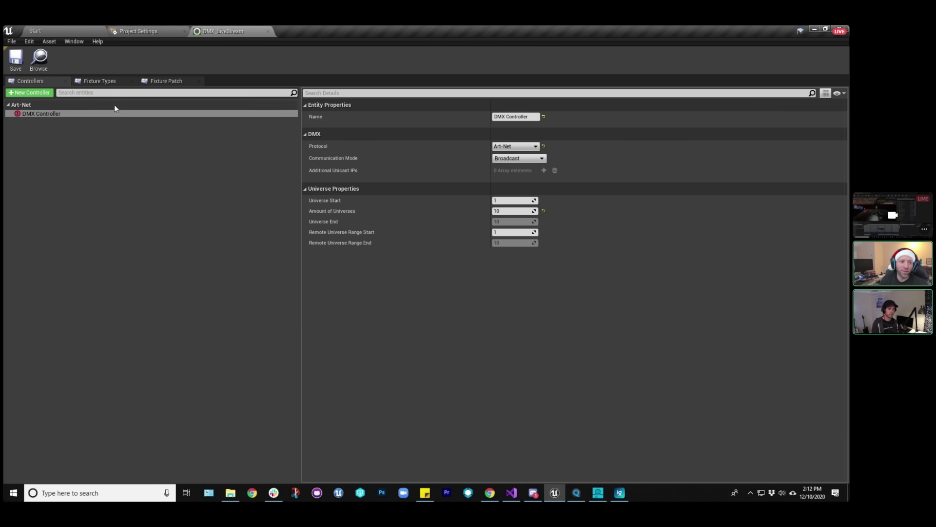
pyautogui.click(105, 81)
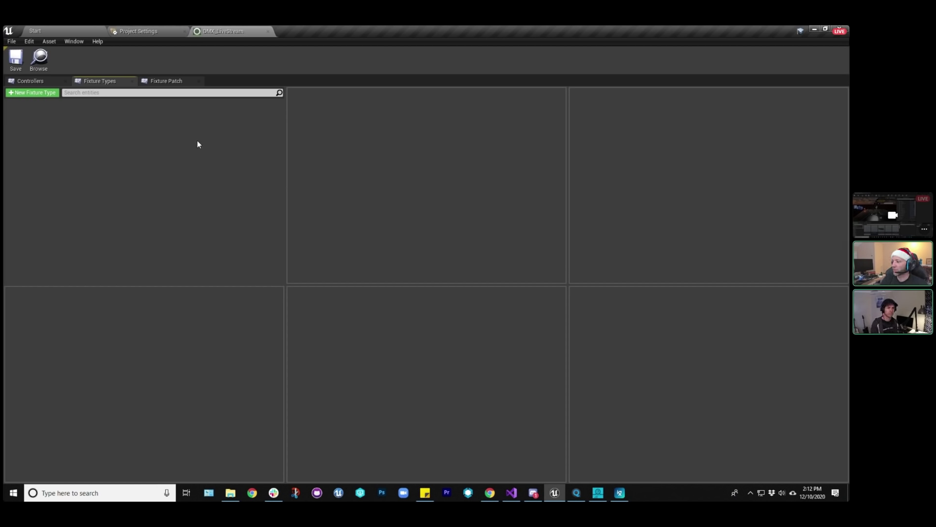
# Switch to Start and back to DMX_LiveStream, then add a new fixture type named DMX Fixture Type.
pyautogui.click(35, 31)
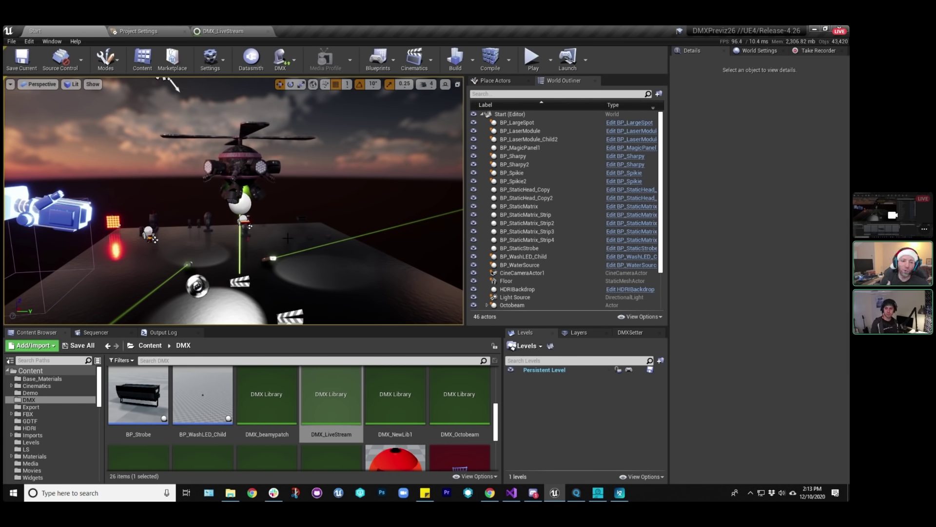
pyautogui.click(229, 31)
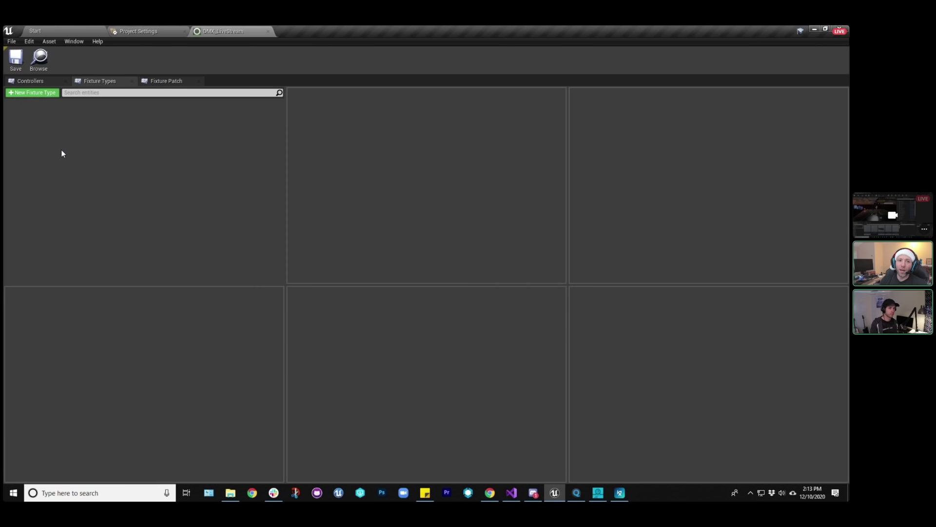
pyautogui.click(30, 94)
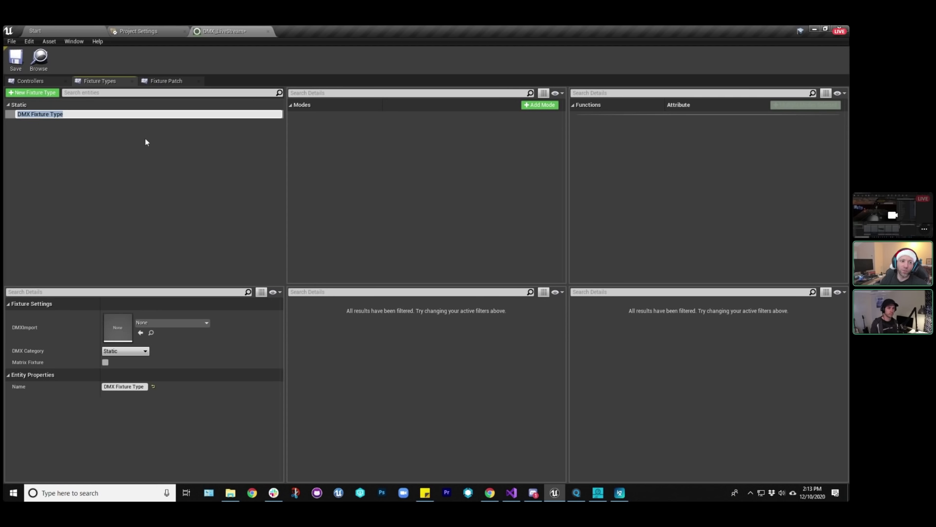
# Accept the default name 'DMX Fixture Type' for the new fixture type and select it.
pyautogui.click(187, 165)
pyautogui.click(42, 115)
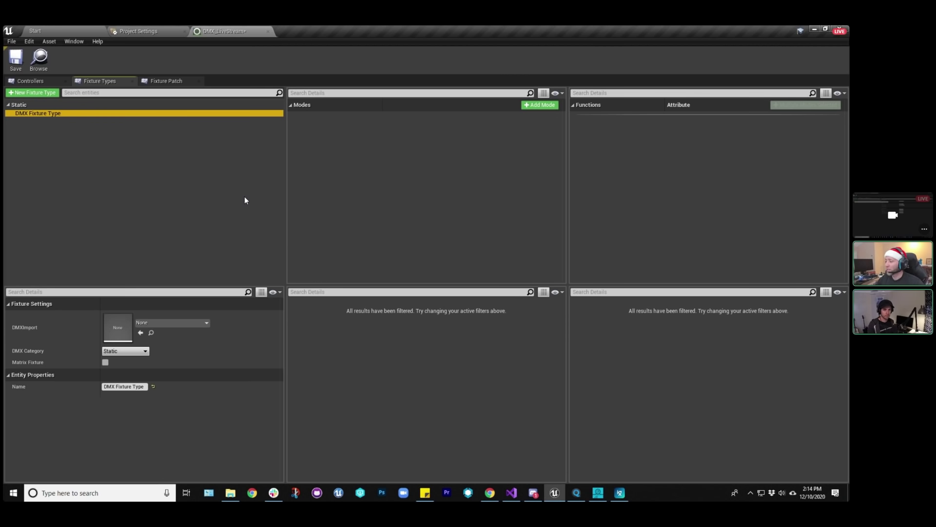
# Browse the DMX Import asset list for the fixture type, leaving it unassigned.
pyautogui.click(194, 159)
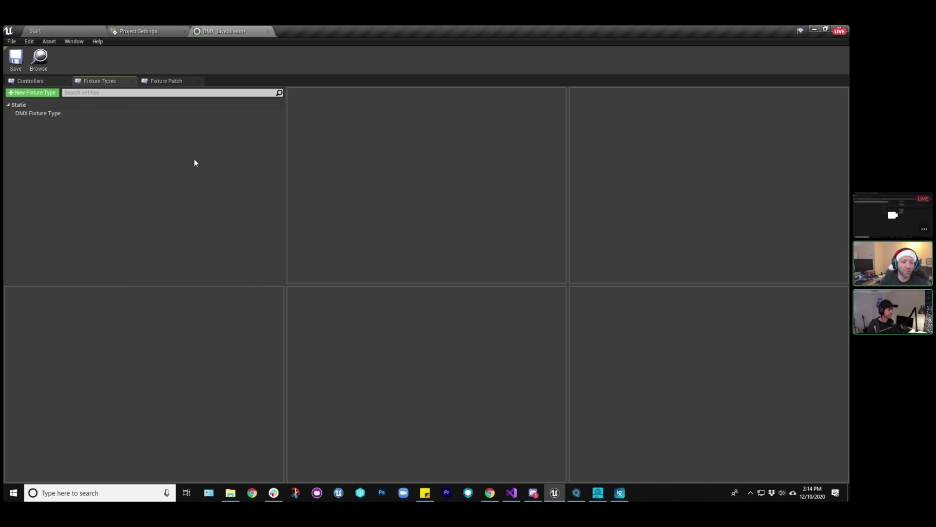
pyautogui.click(43, 113)
pyautogui.click(148, 322)
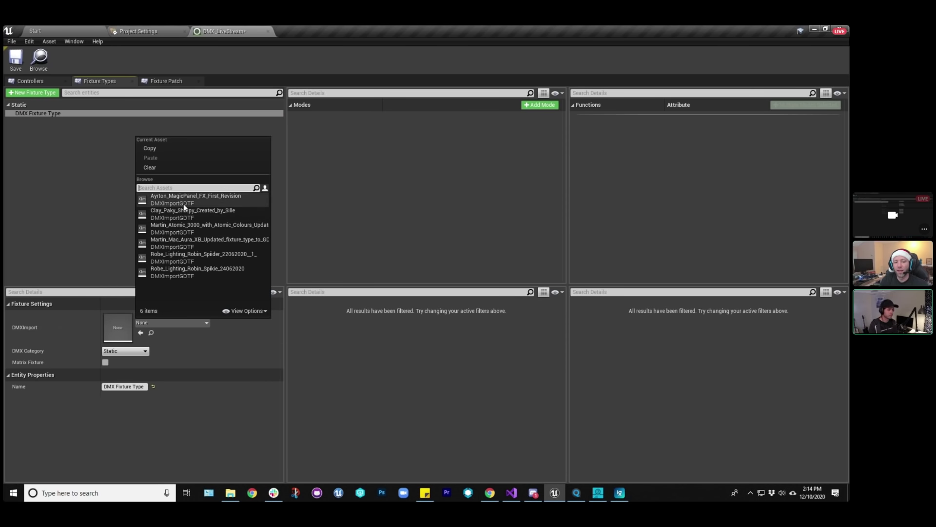
pyautogui.click(98, 209)
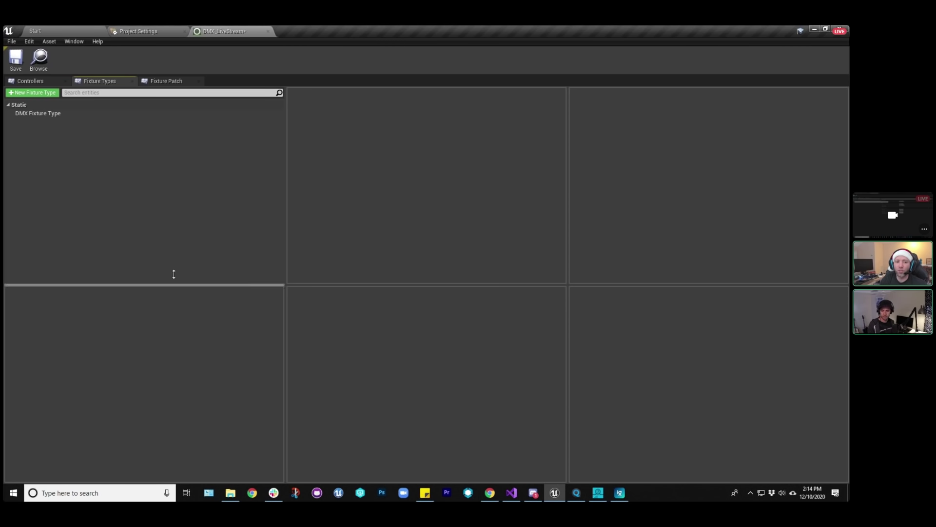
pyautogui.click(43, 116)
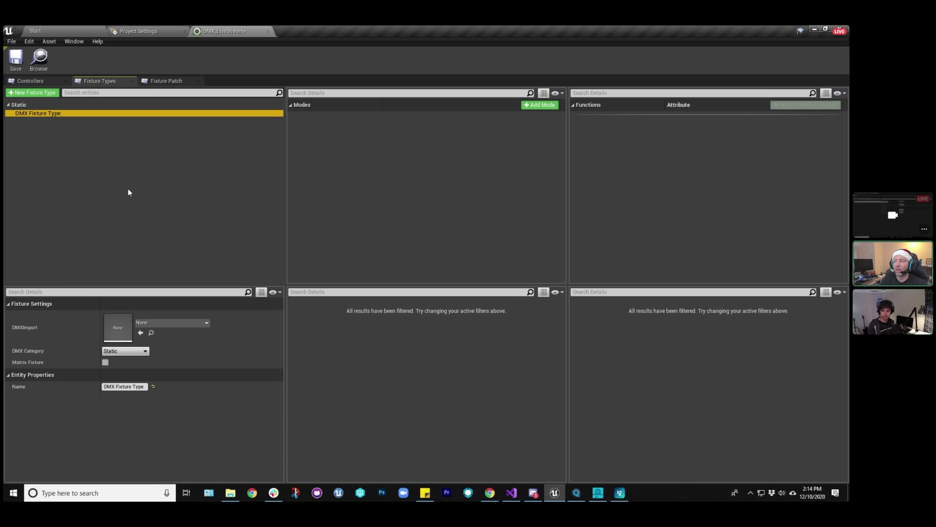
# Rename the fixture type to 'RGB+Dim' and return to the Start level.
pyautogui.click(45, 113)
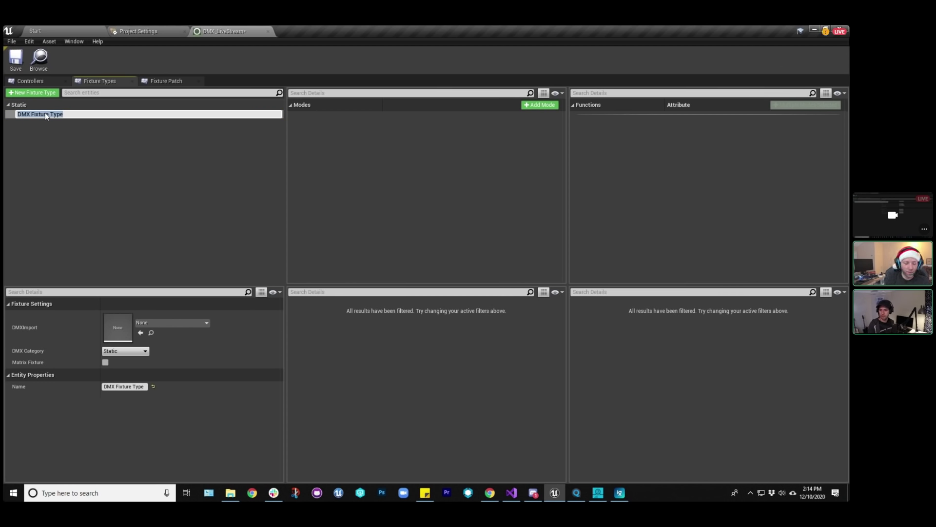
pyautogui.write('RGB')
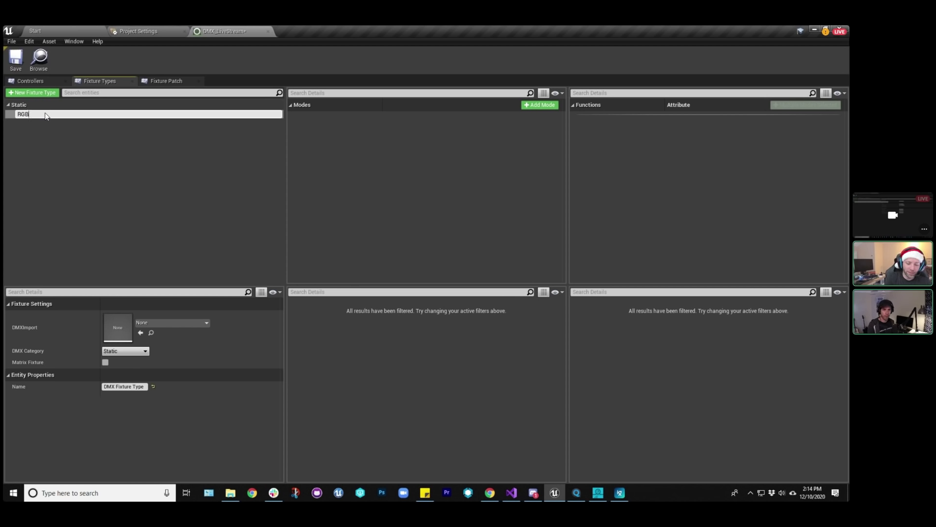
pyautogui.write('+Dim')
pyautogui.press('Return')
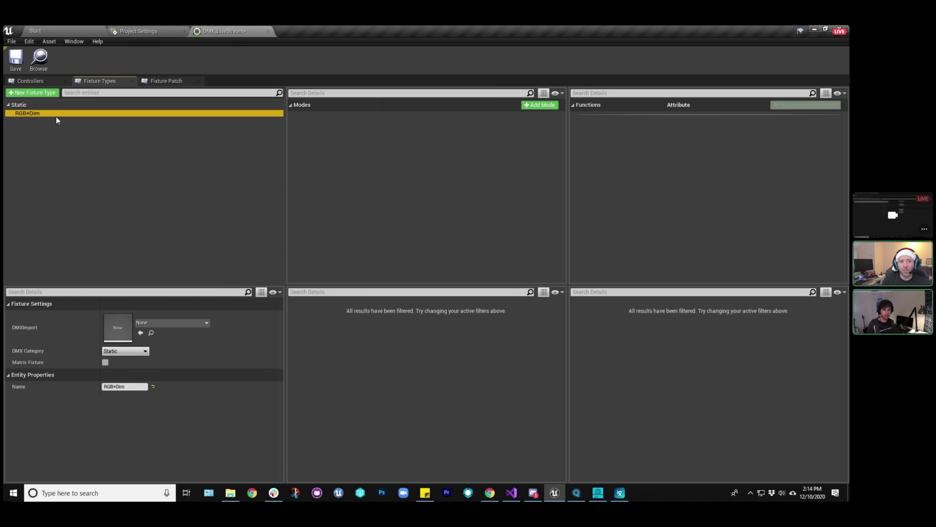
pyautogui.click(35, 30)
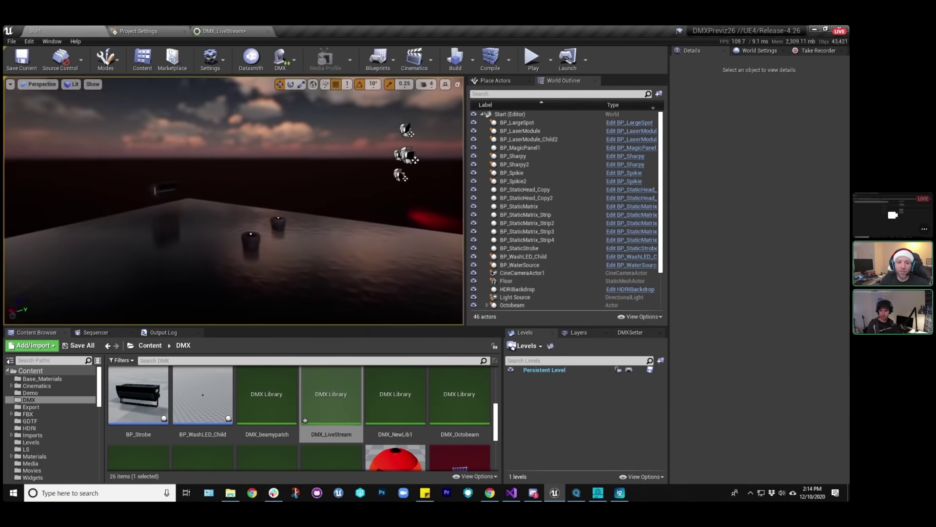
# Select BP_StaticHead_Copy in the level and lower the viewport camera speed from 4 to 3.
pyautogui.click(221, 244)
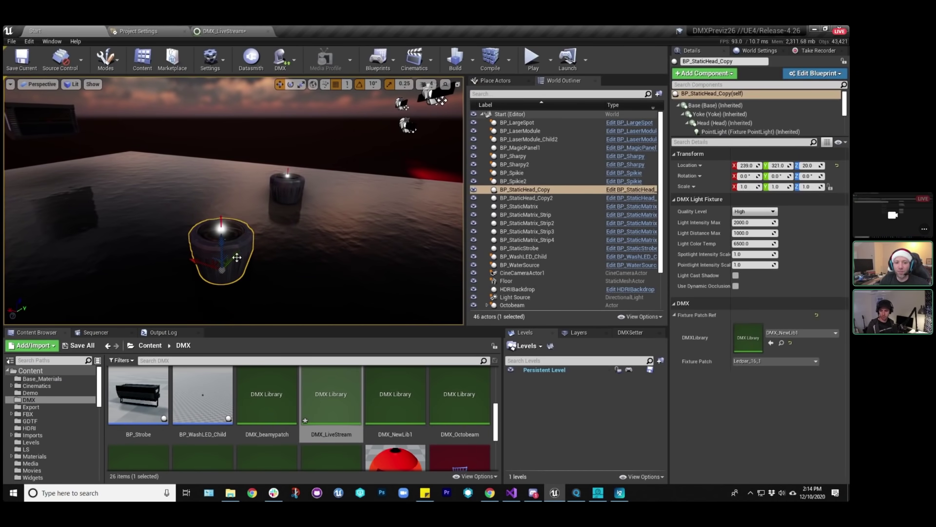
pyautogui.moveTo(222, 252); pyautogui.dragTo(349, 247, button='right')
pyautogui.click(427, 84)
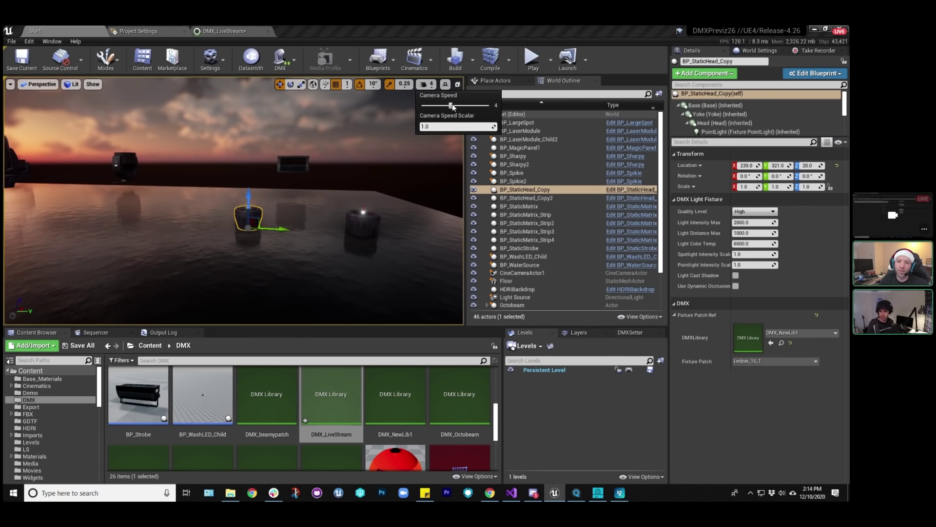
pyautogui.moveTo(451, 105); pyautogui.dragTo(442, 106)
pyautogui.moveTo(371, 146); pyautogui.dragTo(317, 132, button='right')
# Save the DMX_LiveStream library, keeping RGB+Dim's DMX category as Static.
pyautogui.click(229, 30)
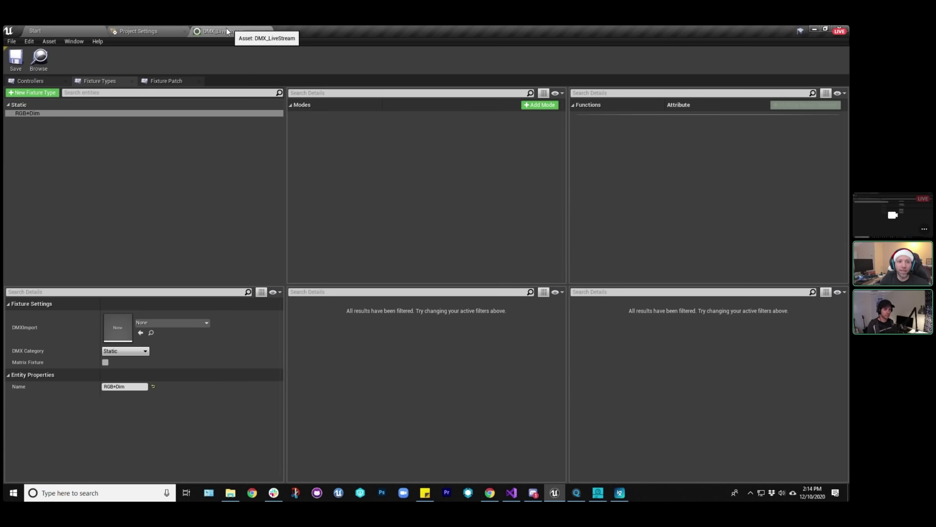
pyautogui.click(14, 60)
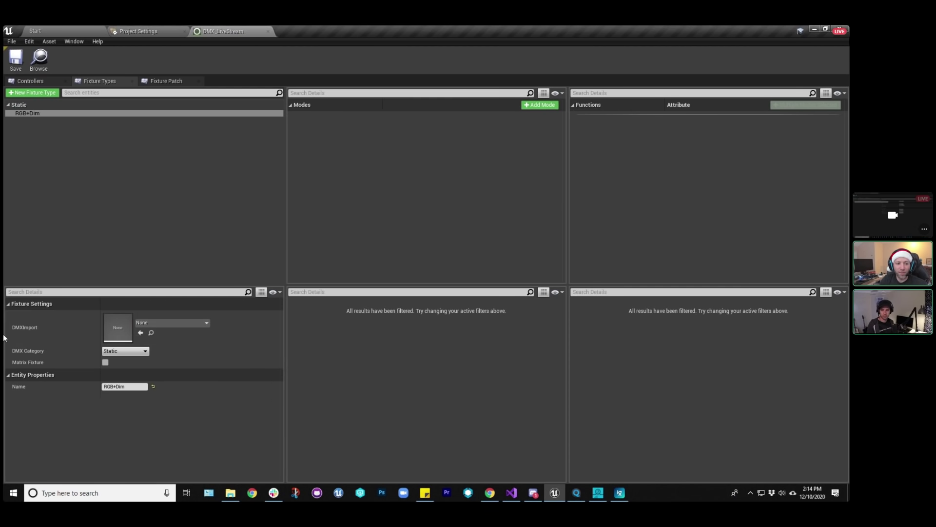
pyautogui.click(139, 351)
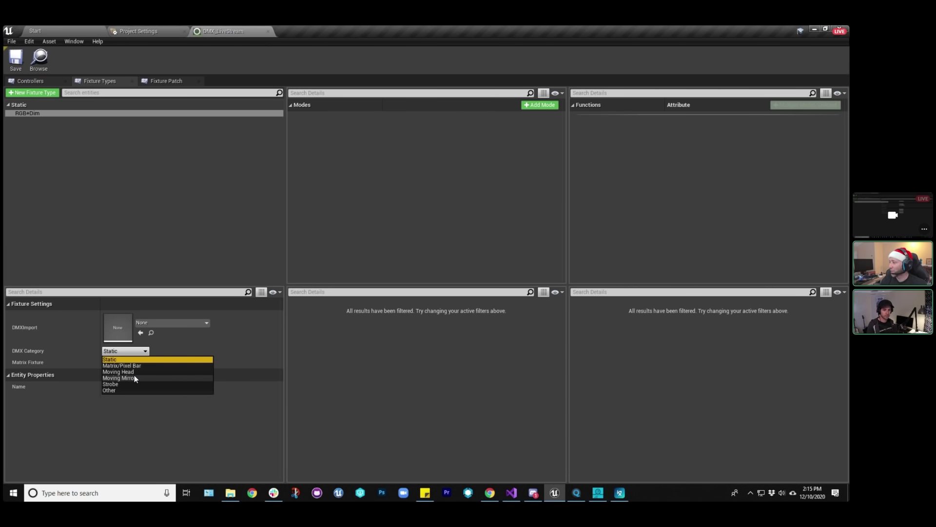
pyautogui.click(120, 360)
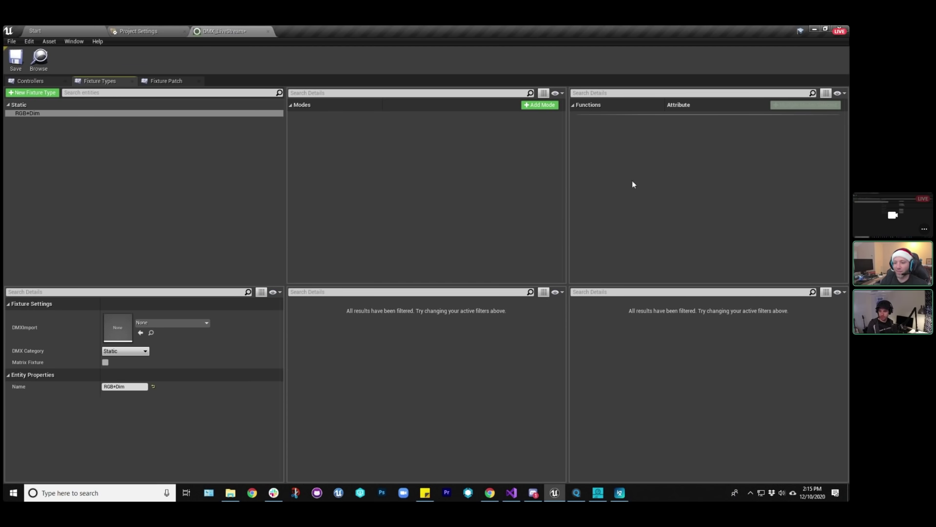
# Add a mode to RGB+Dim and name it '4 Channel'.
pyautogui.click(538, 105)
pyautogui.moveTo(420, 285); pyautogui.dragTo(419, 168)
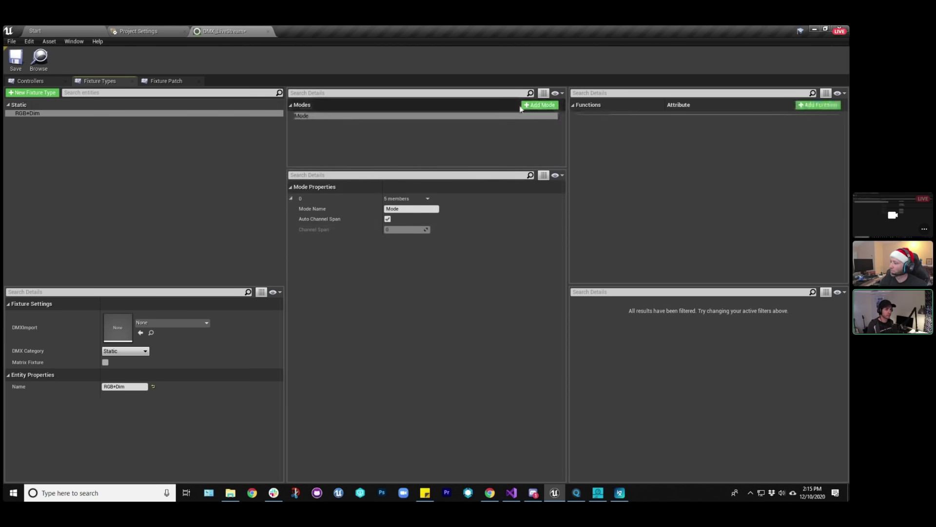
pyautogui.click(401, 208)
pyautogui.click(400, 209)
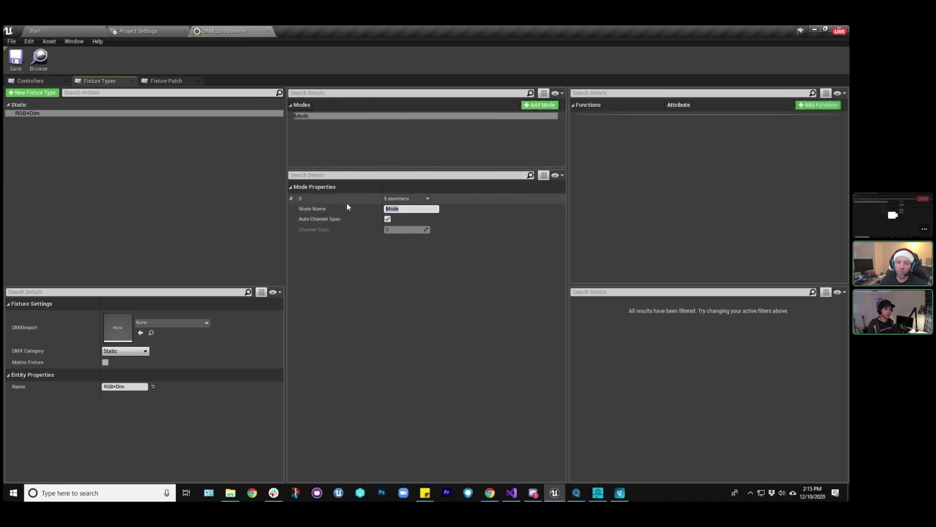
pyautogui.write('4 C')
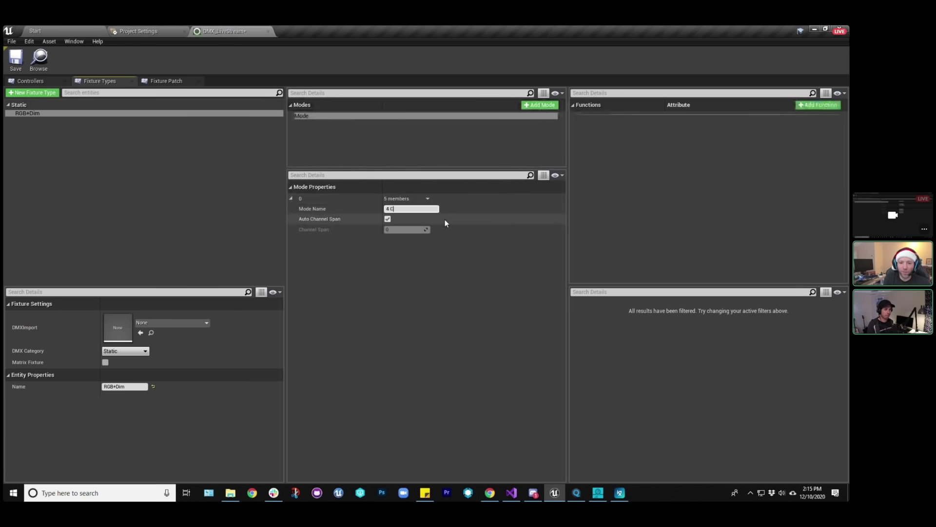
pyautogui.write('hannel')
pyautogui.press('Return')
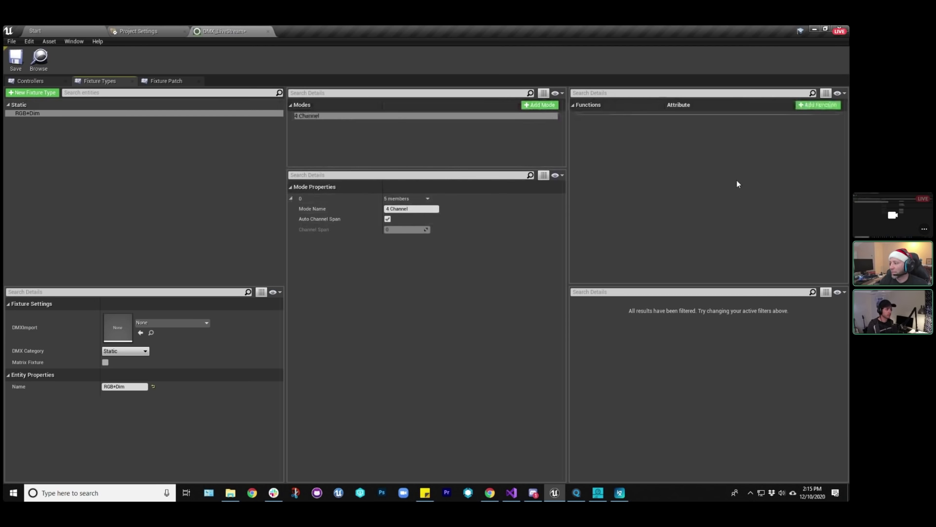
# Add four functions to the 4 Channel mode.
pyautogui.click(818, 106)
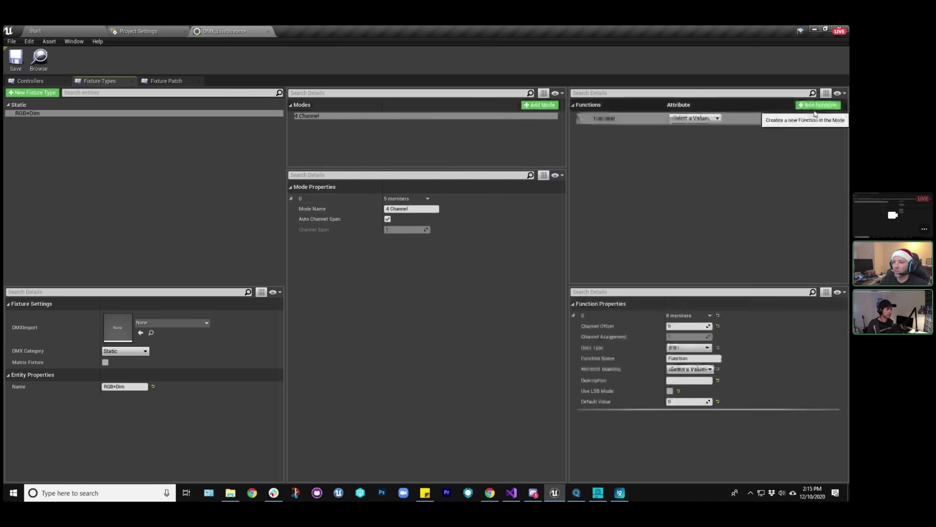
pyautogui.click(820, 107)
pyautogui.click(820, 106)
pyautogui.click(819, 106)
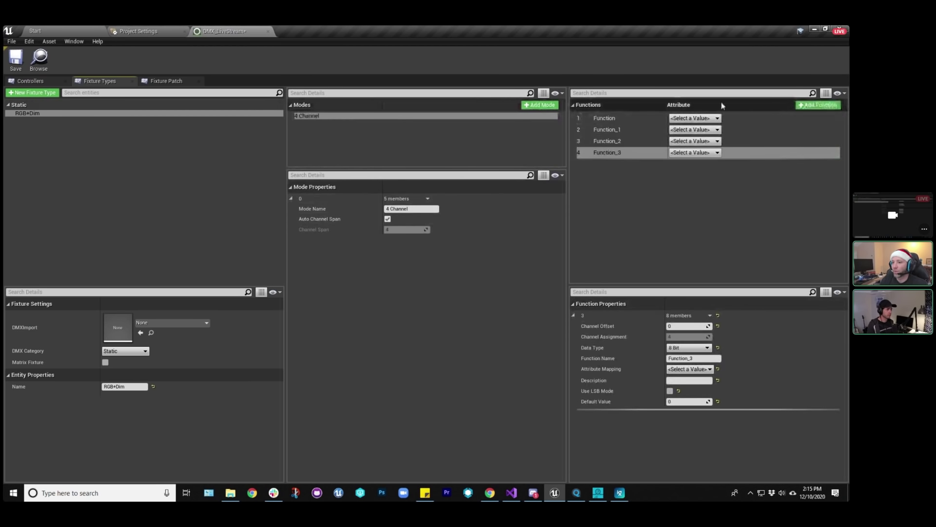
# Rename the first two functions Red and Green.
pyautogui.click(605, 117)
pyautogui.click(605, 118)
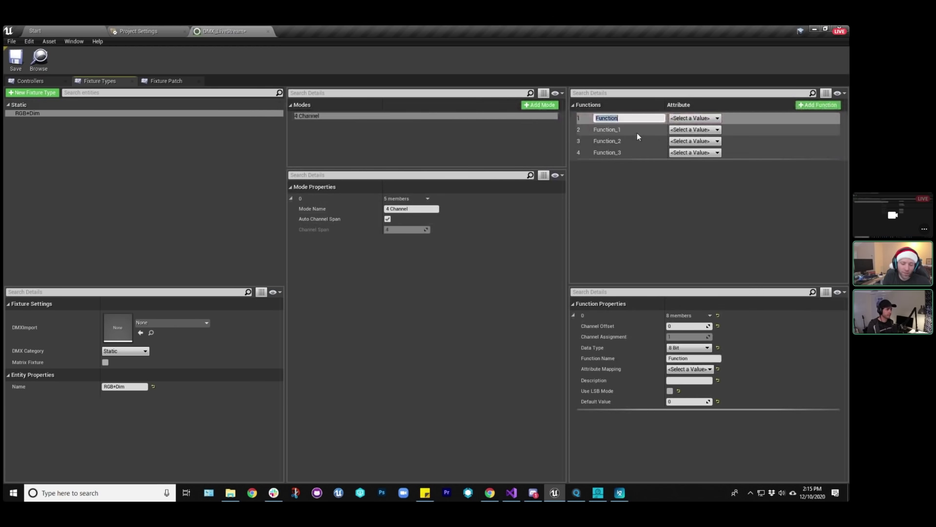
pyautogui.write('Red')
pyautogui.press('Return')
pyautogui.click(614, 129)
pyautogui.click(614, 128)
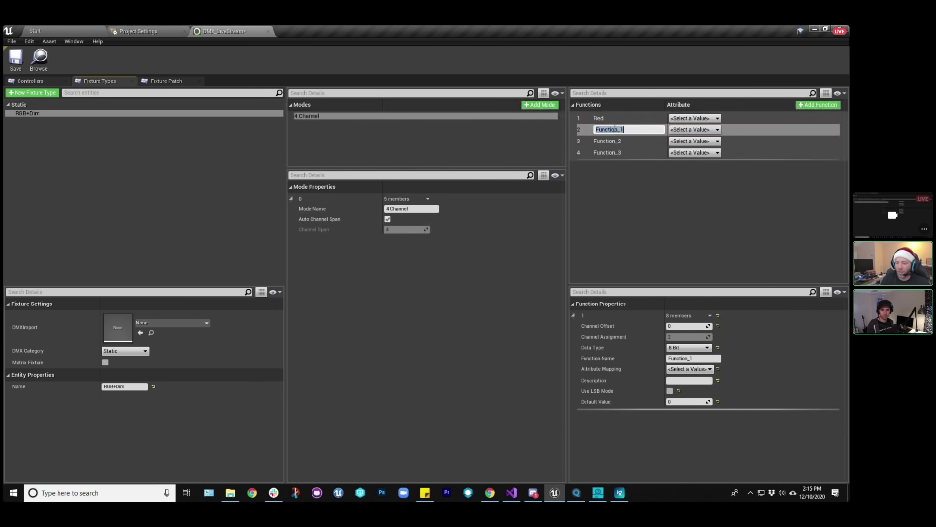
pyautogui.write('Green')
pyautogui.press('Return')
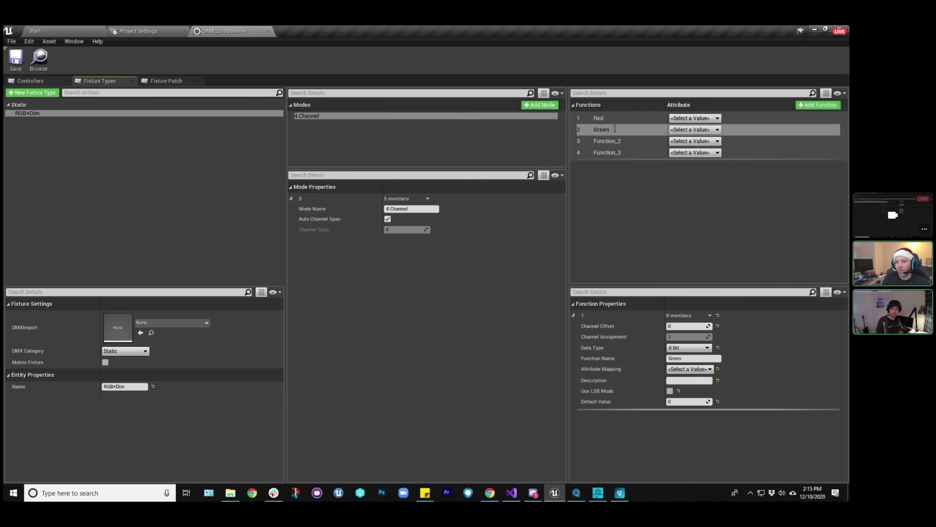
# Rename the third and fourth functions Blue and Dimmer.
pyautogui.doubleClick(616, 141)
pyautogui.write('Blue')
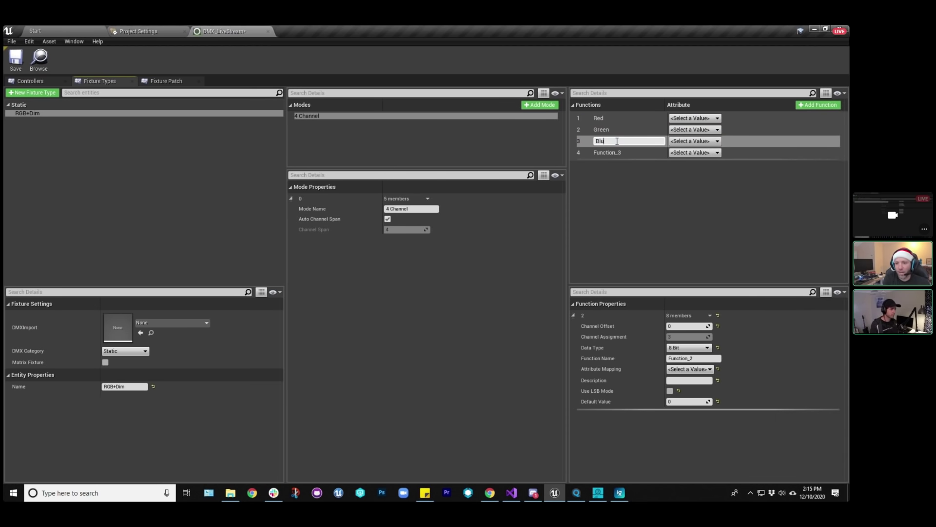
pyautogui.press('Return')
pyautogui.click(617, 153)
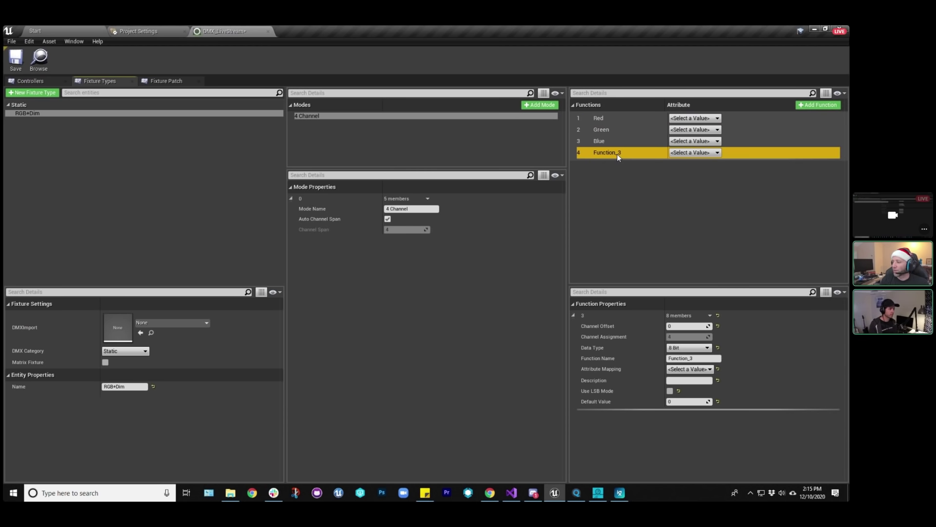
pyautogui.click(616, 153)
pyautogui.write('C')
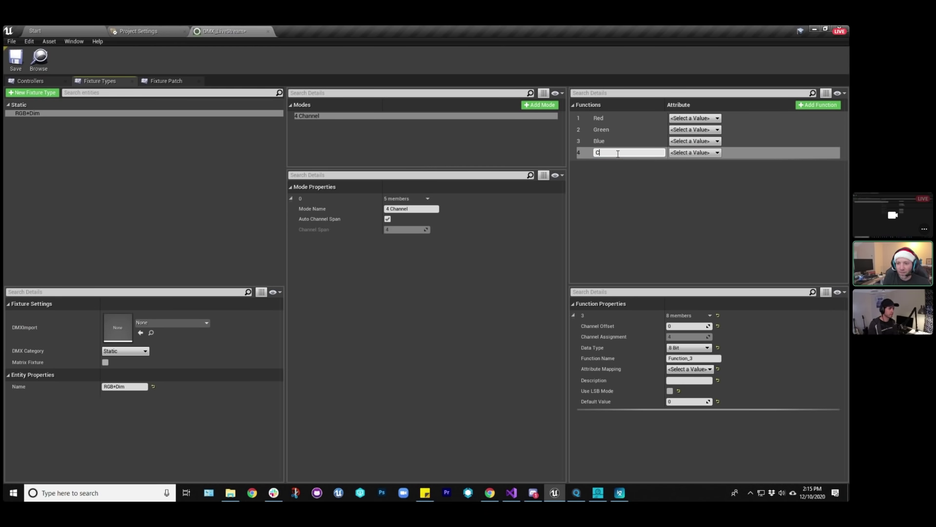
pyautogui.press('BackSpace')
pyautogui.write('Dimmer')
pyautogui.press('Return')
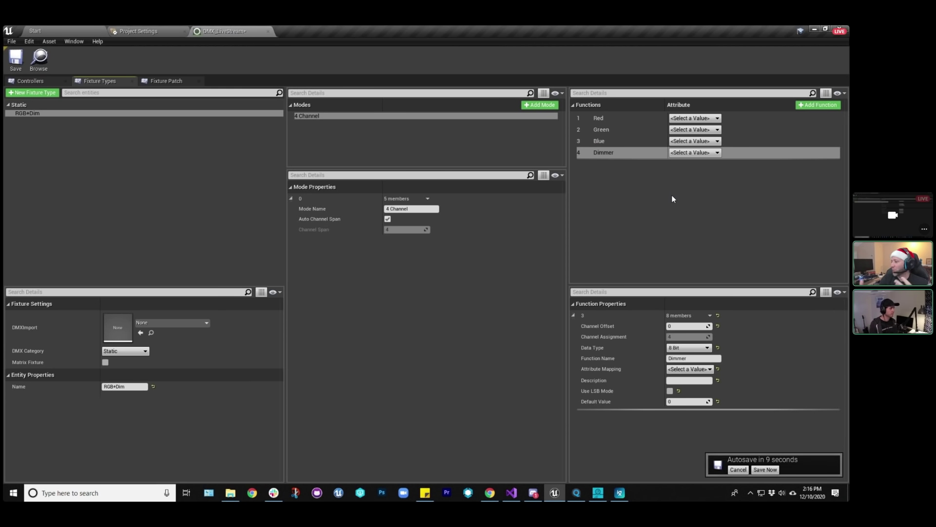
# Postpone the pending autosave and look up the autosave settings in Editor Preferences.
pyautogui.click(738, 469)
pyautogui.click(62, 28)
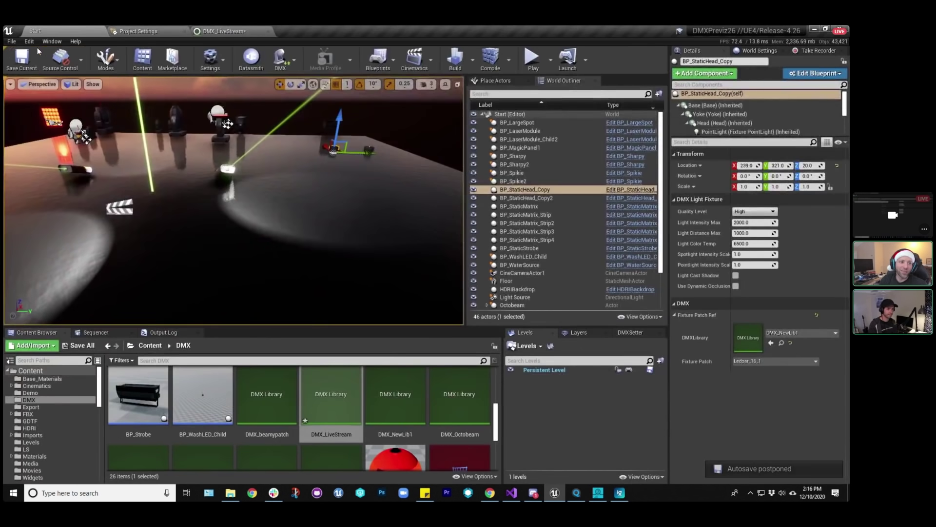
pyautogui.click(28, 41)
pyautogui.click(54, 157)
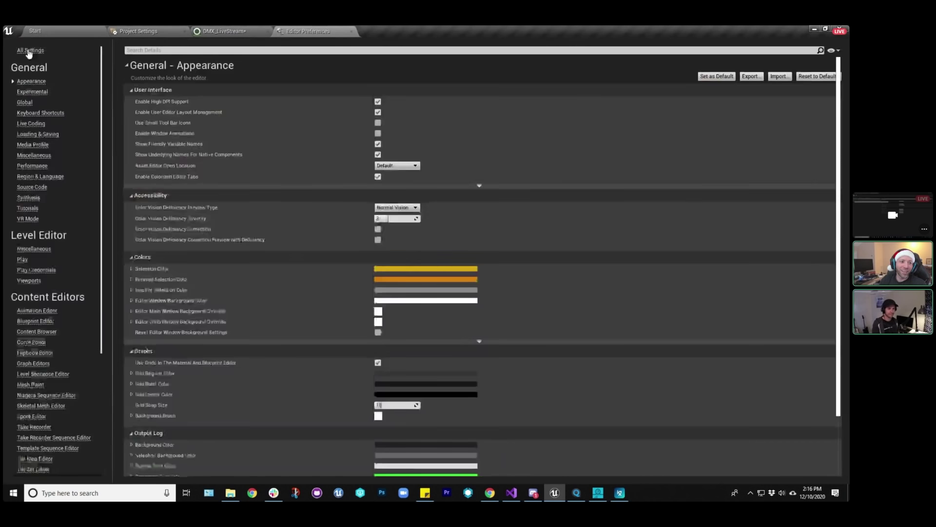
pyautogui.click(170, 50)
pyautogui.write('auto')
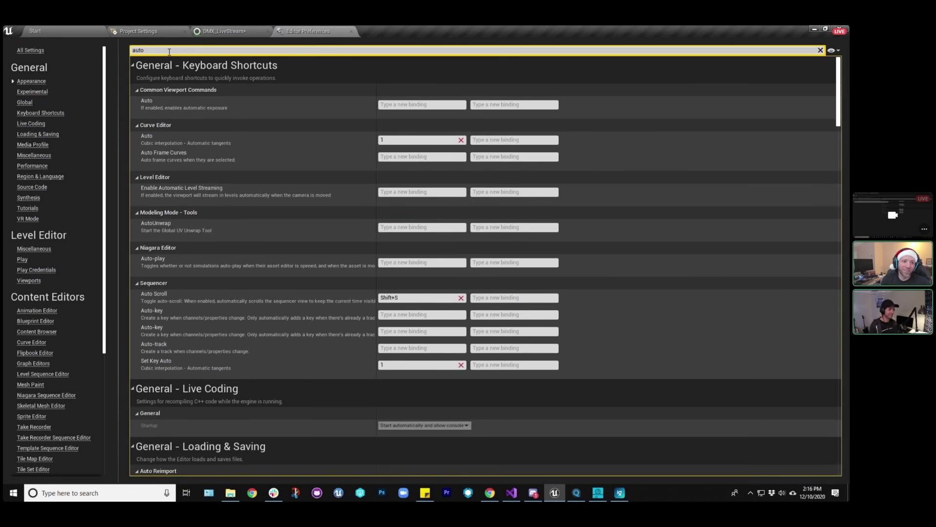
pyautogui.write('save')
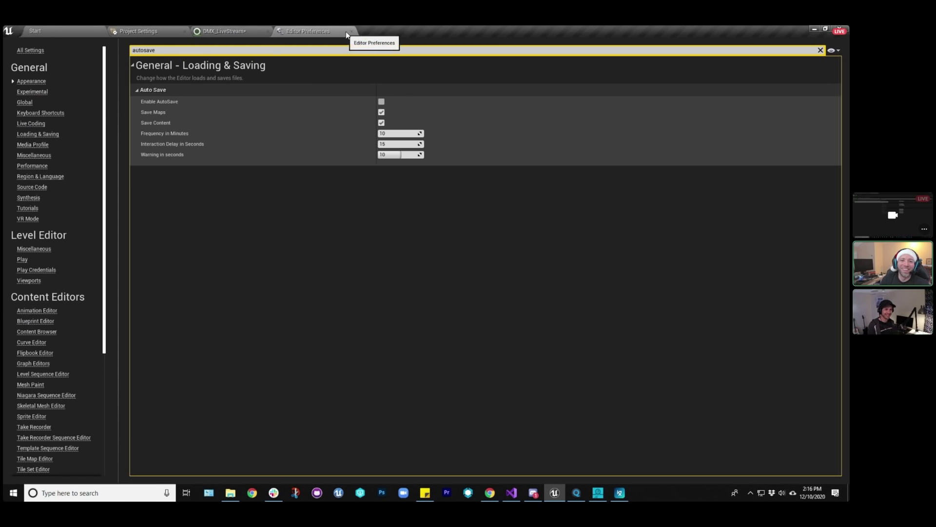
# Save the Start map with Ctrl+S and return to the DMX_LiveStream library.
pyautogui.click(97, 30)
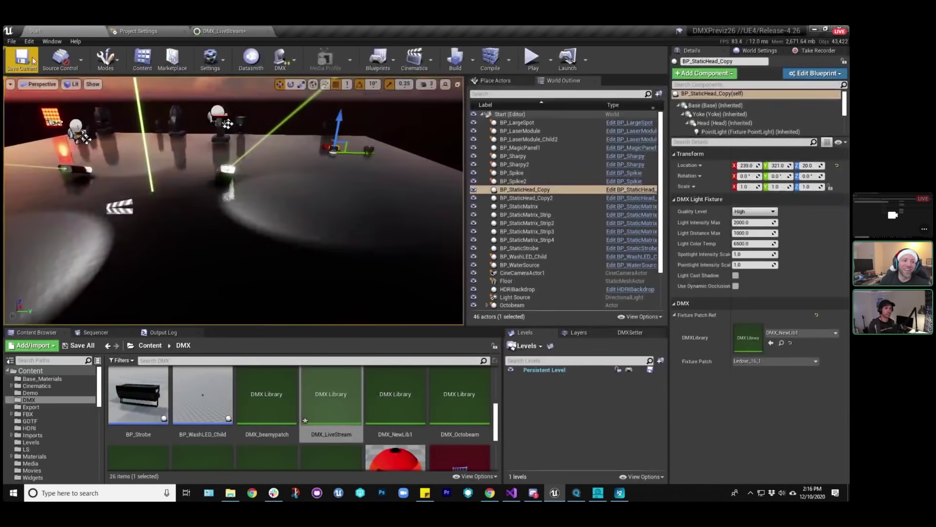
pyautogui.hotkey('ctrl', 's')
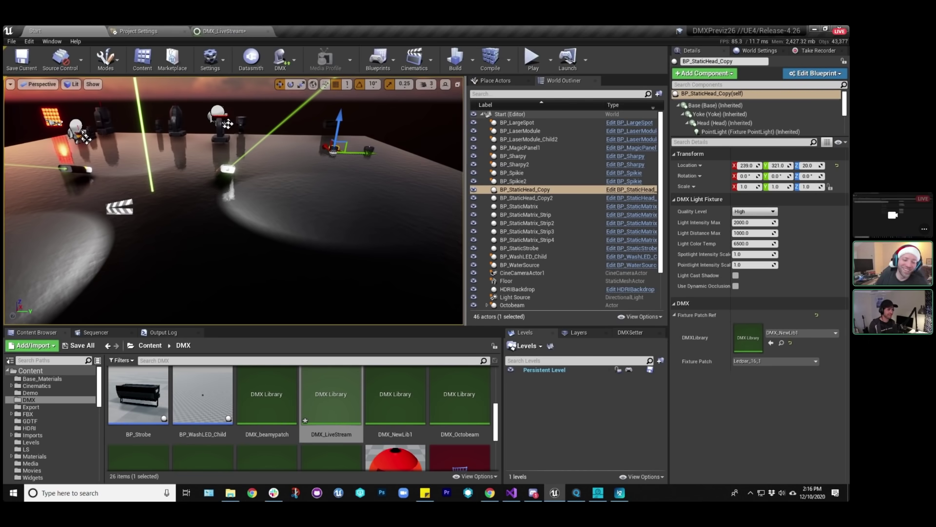
pyautogui.click(222, 31)
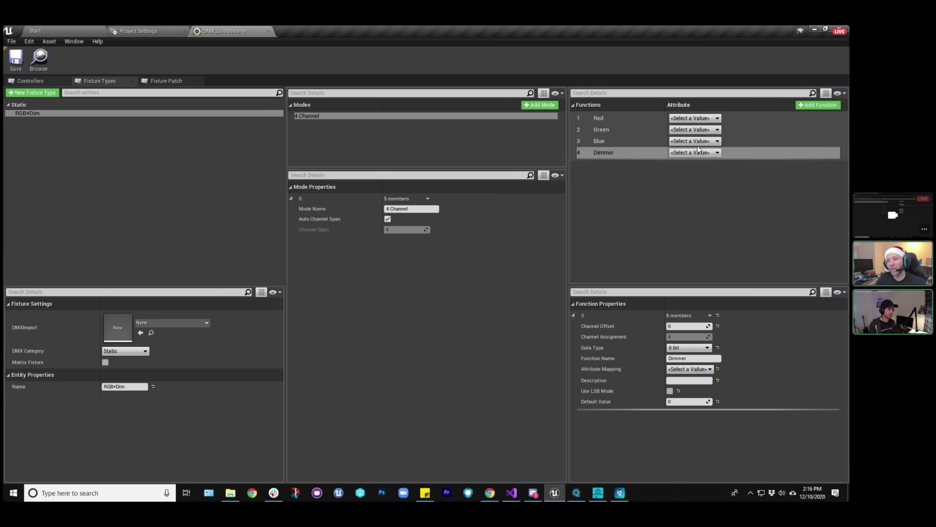
# Assign the Red attribute to the Red function.
pyautogui.click(695, 118)
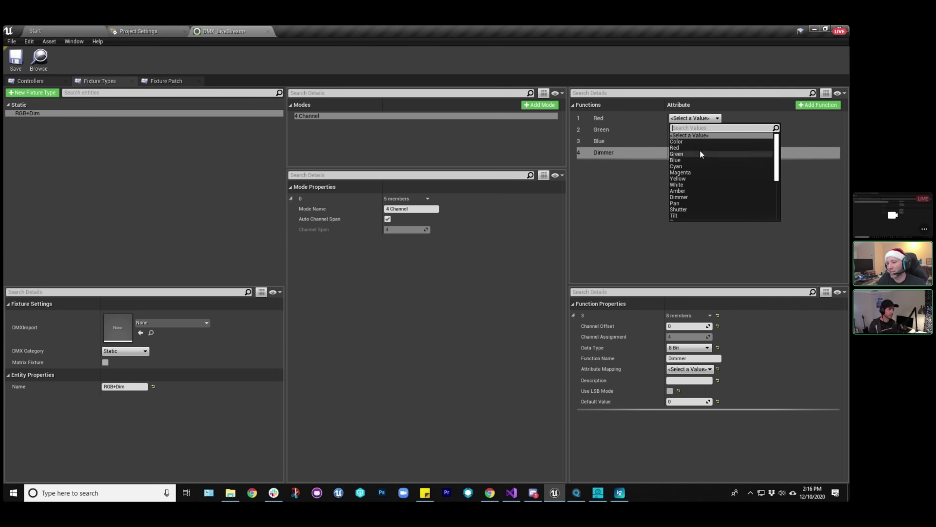
pyautogui.moveTo(778, 158); pyautogui.dragTo(778, 202)
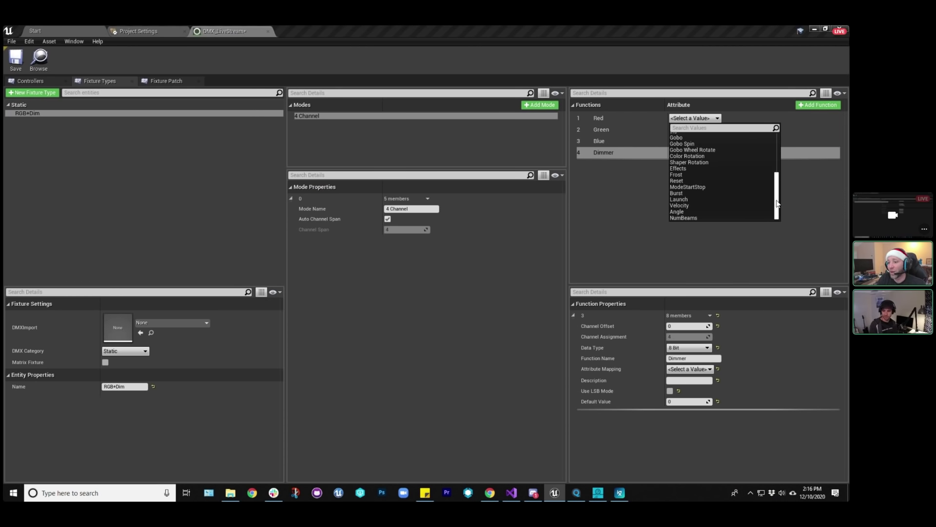
pyautogui.click(654, 197)
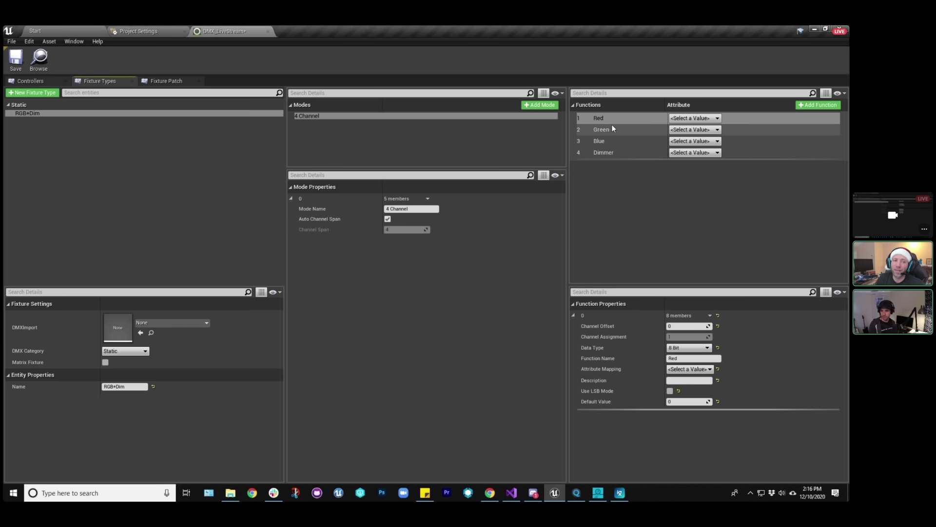
pyautogui.click(629, 122)
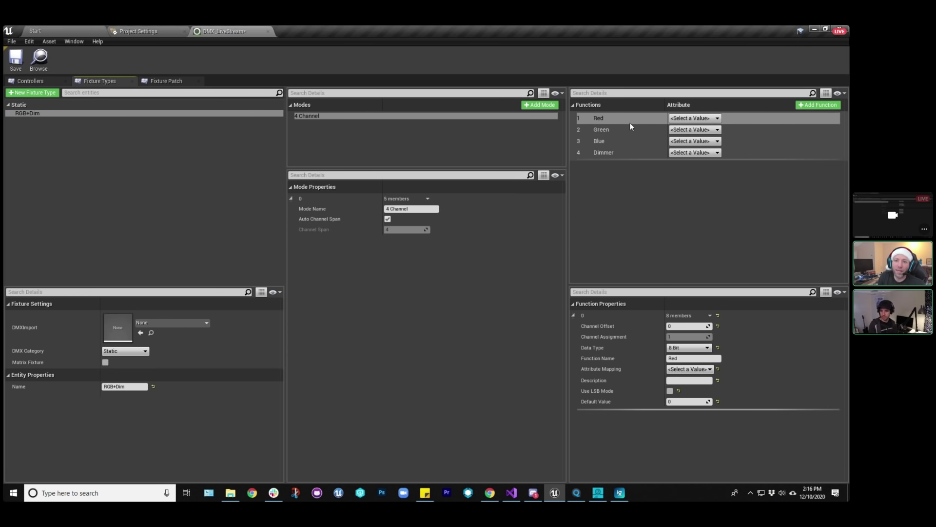
pyautogui.click(679, 118)
pyautogui.click(678, 147)
# Assign the Green, Blue and Dimmer attributes to their matching functions.
pyautogui.click(691, 130)
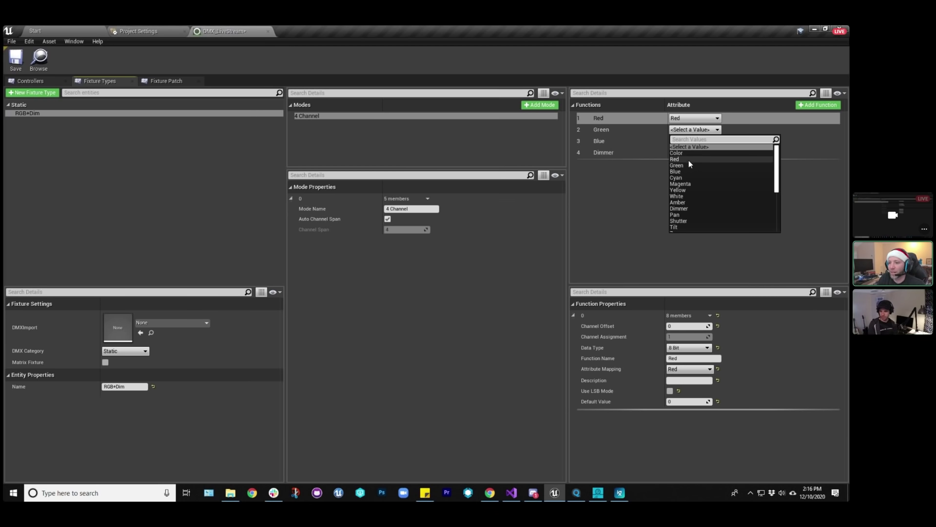
pyautogui.click(689, 164)
pyautogui.click(692, 141)
pyautogui.click(684, 181)
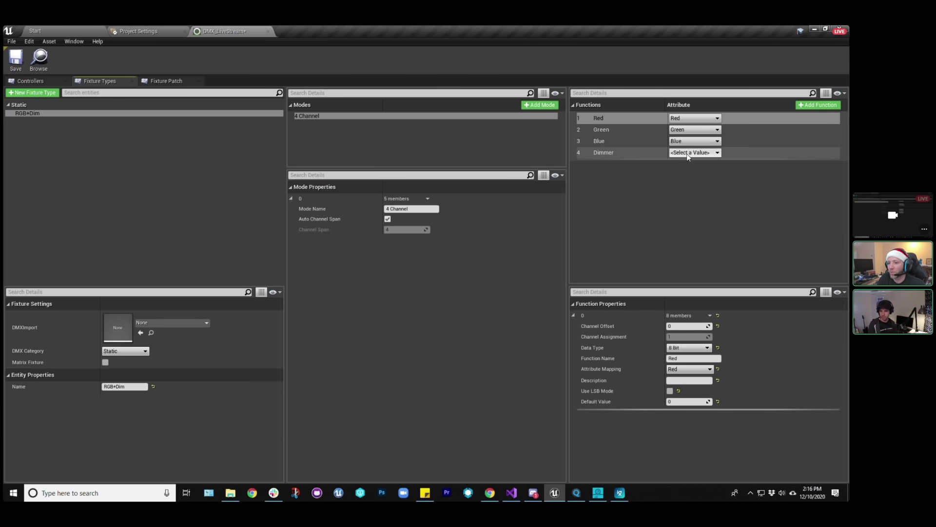
pyautogui.click(692, 153)
pyautogui.click(683, 232)
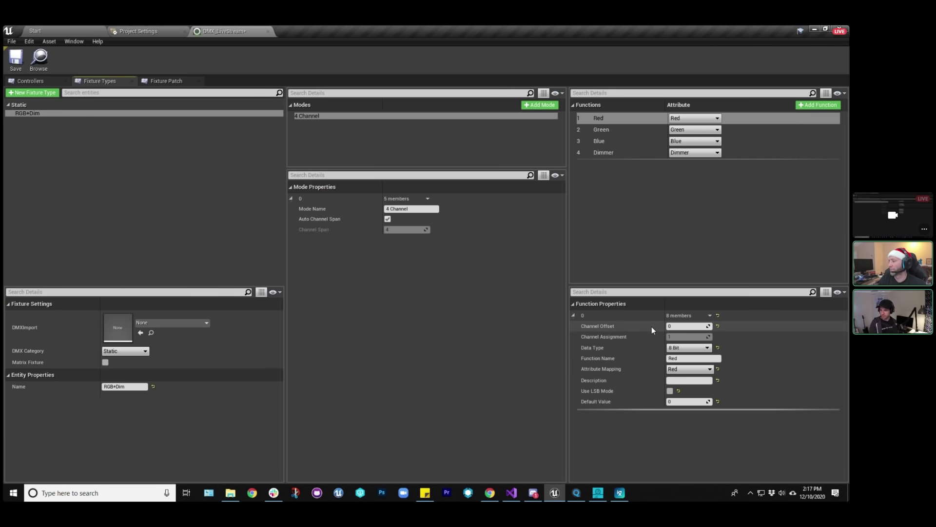
# Leave the Red function's data type at 8 Bit and show the Fixture Patch view.
pyautogui.click(683, 350)
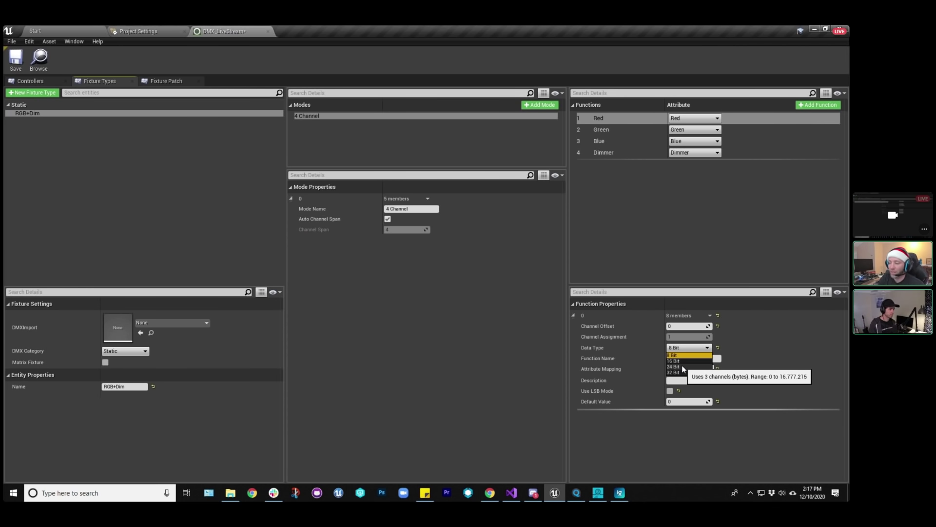
pyautogui.click(708, 349)
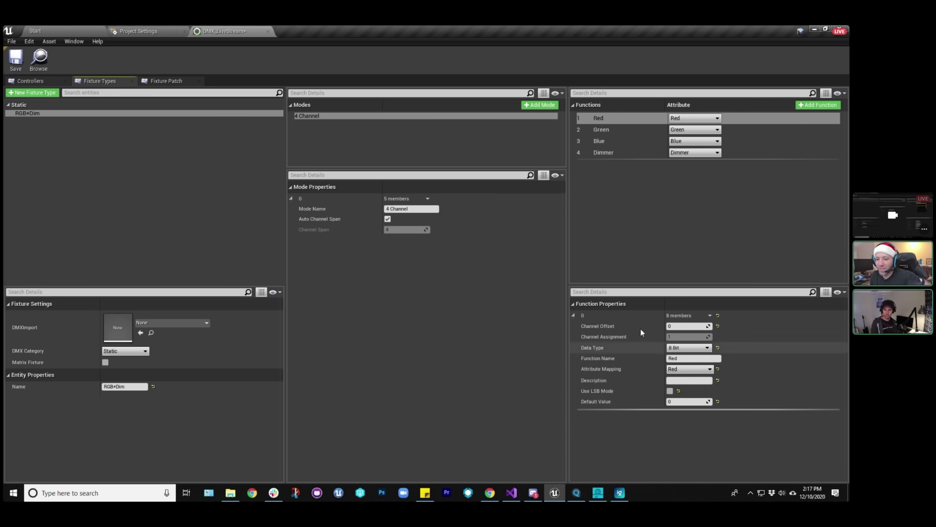
pyautogui.click(163, 82)
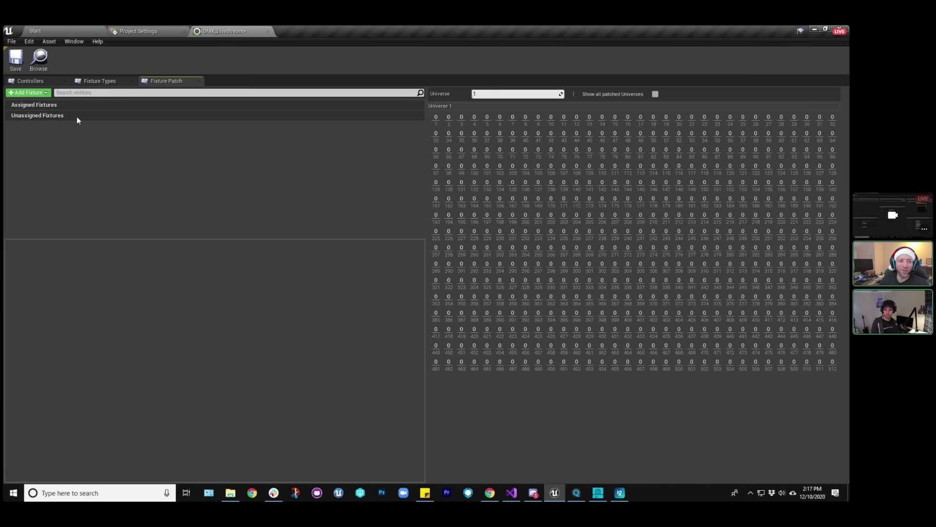
# Add an RGB+Dim fixture named RGB+Dim_1 and duplicate it up to RGB+Dim_10.
pyautogui.click(30, 92)
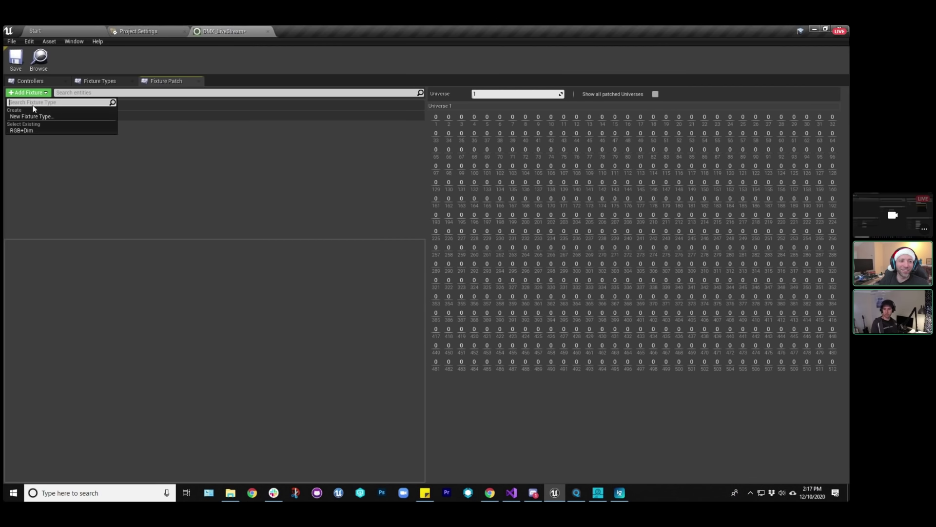
pyautogui.click(45, 93)
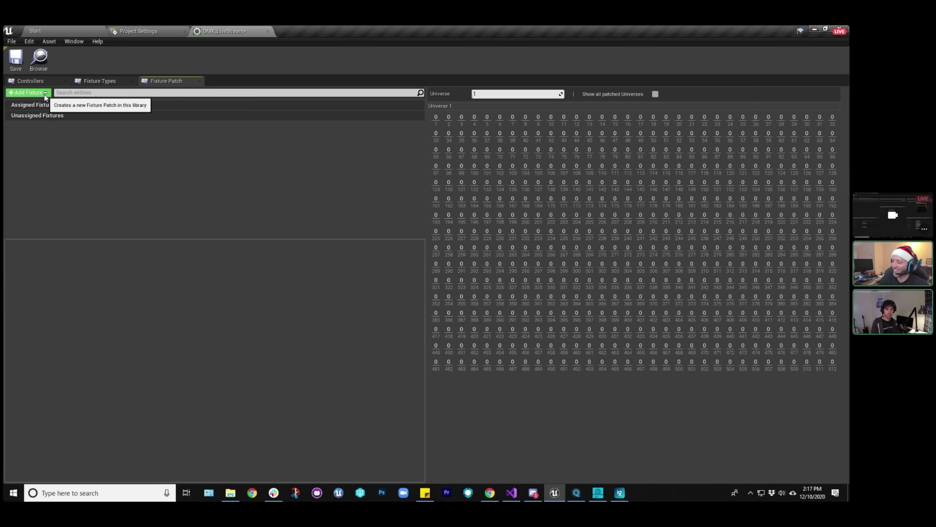
pyautogui.click(44, 93)
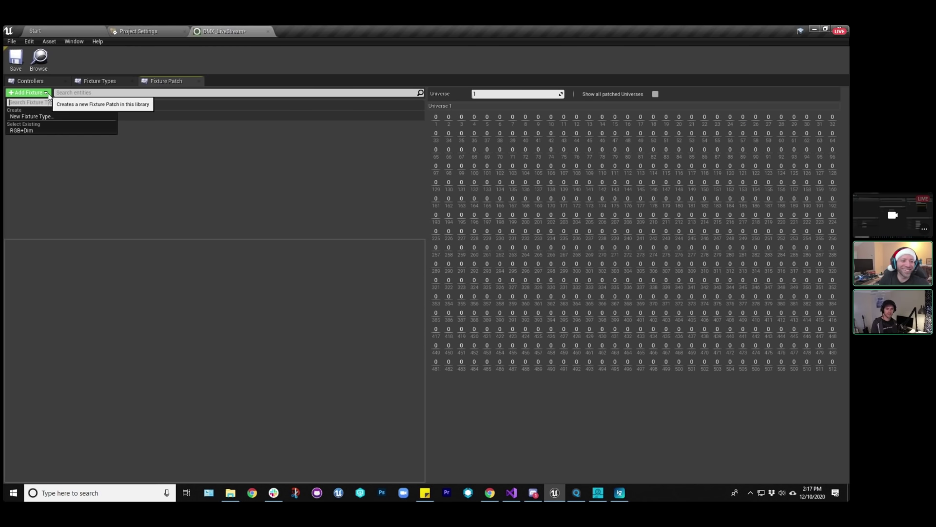
pyautogui.click(25, 131)
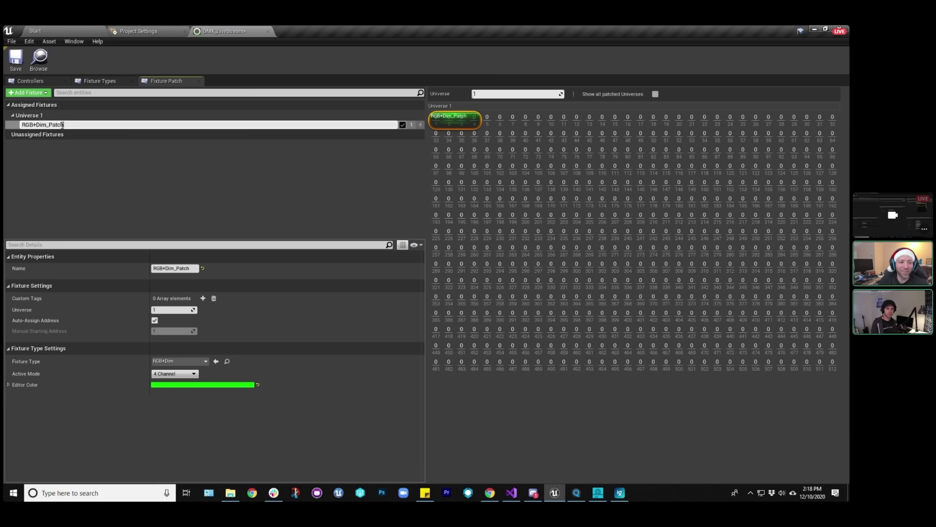
pyautogui.write('1')
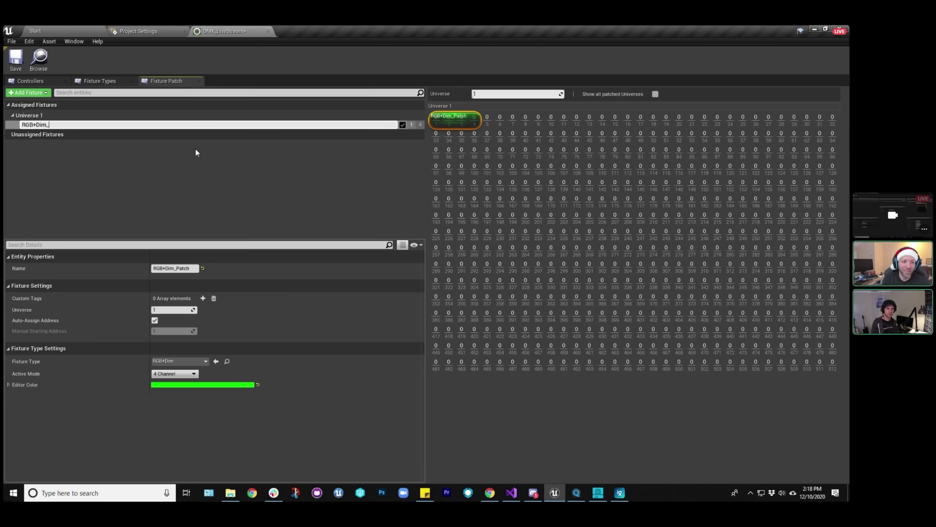
pyautogui.press('Return')
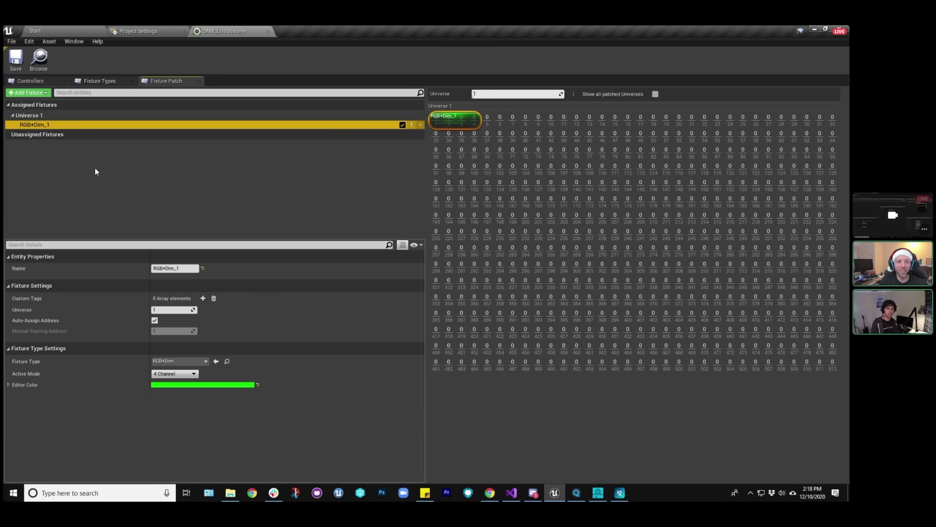
pyautogui.hotkey('ctrl', 'd')
pyautogui.hotkey('ctrl', 'd')
pyautogui.hotkey('ctrl', 'd')
pyautogui.hotkey('ctrl', 'd')
pyautogui.hotkey('ctrl', 'd')
pyautogui.hotkey('ctrl', 'd')
pyautogui.hotkey('ctrl', 'd')
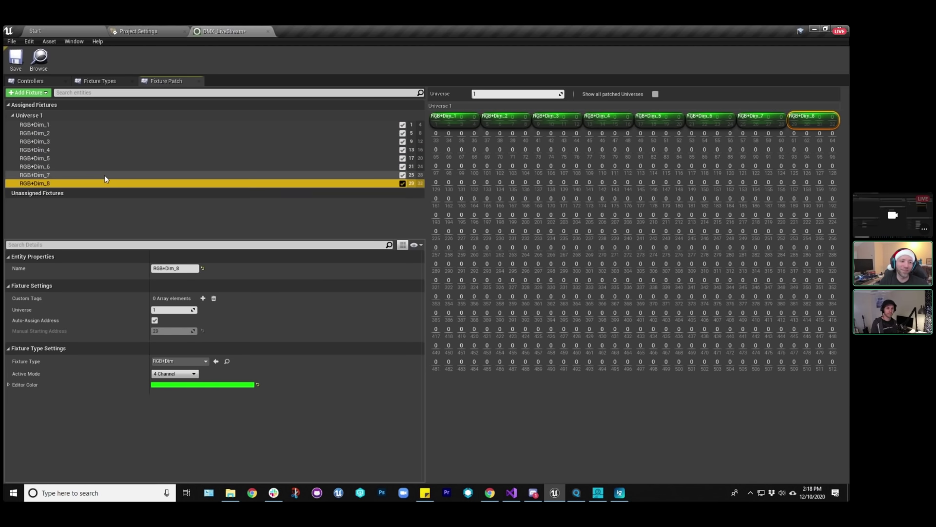
pyautogui.hotkey('ctrl', 'd')
pyautogui.hotkey('ctrl', 'd')
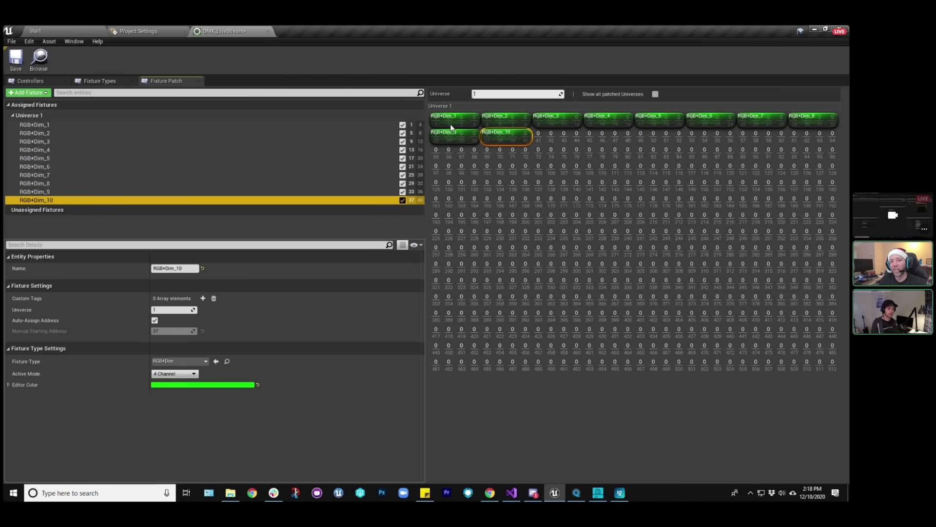
# Inspect patches RGB+Dim_1 through RGB+Dim_8 in Universe 1, then reselect RGB+Dim_1.
pyautogui.click(451, 122)
pyautogui.click(502, 121)
pyautogui.click(556, 121)
pyautogui.click(608, 122)
pyautogui.click(658, 122)
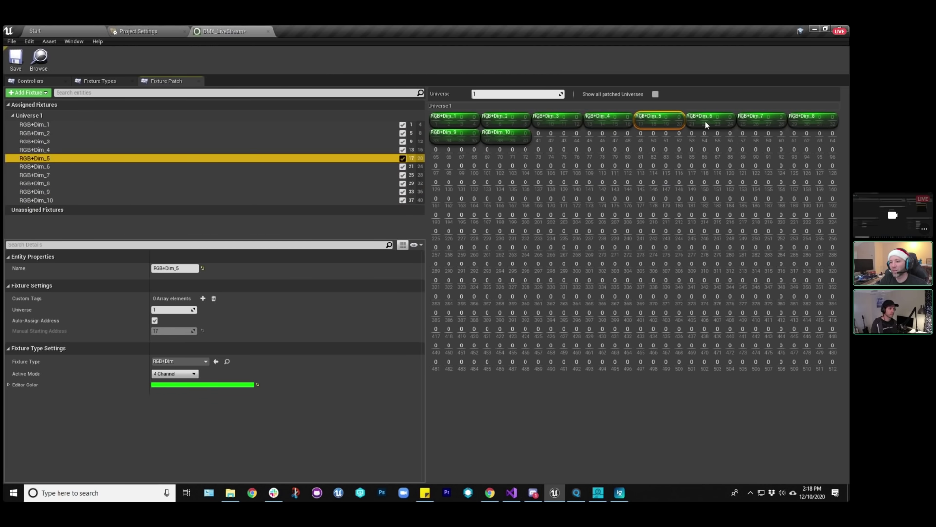
pyautogui.click(705, 122)
pyautogui.click(760, 122)
pyautogui.click(808, 121)
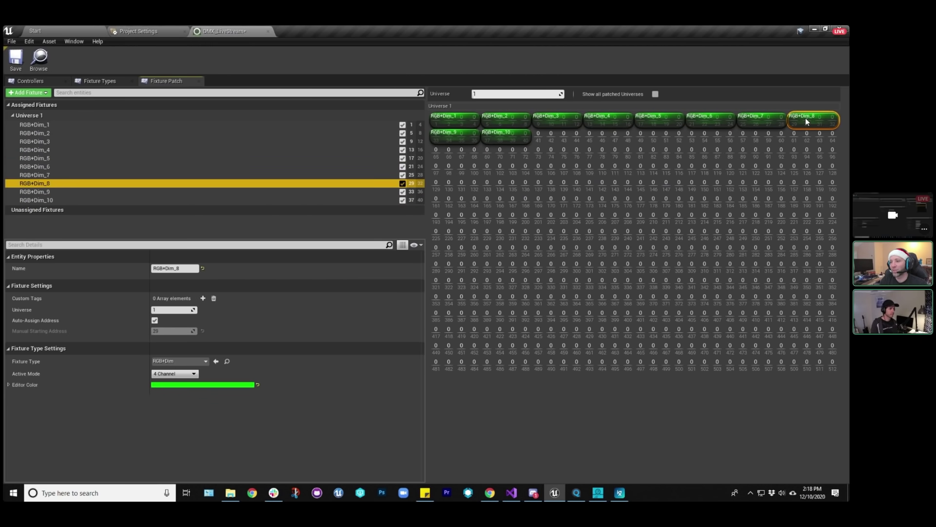
pyautogui.click(47, 124)
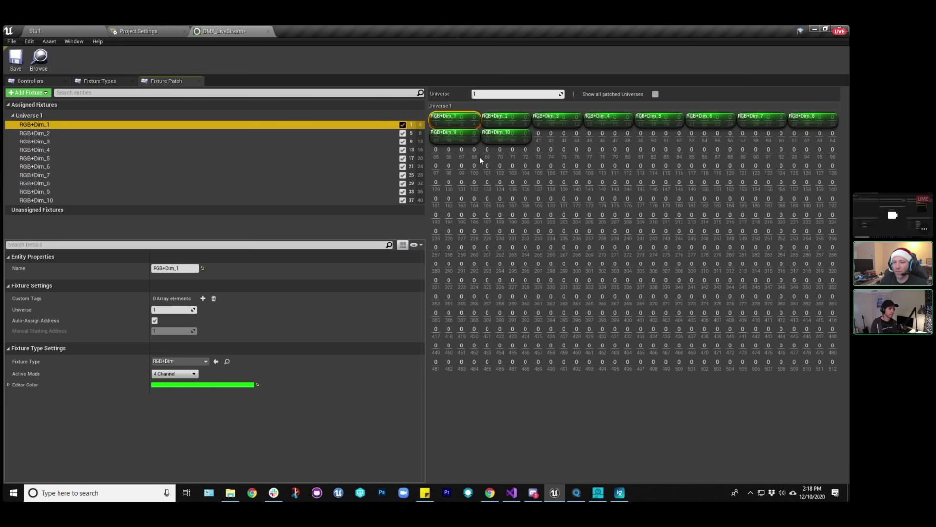
pyautogui.moveTo(517, 121); pyautogui.dragTo(776, 199)
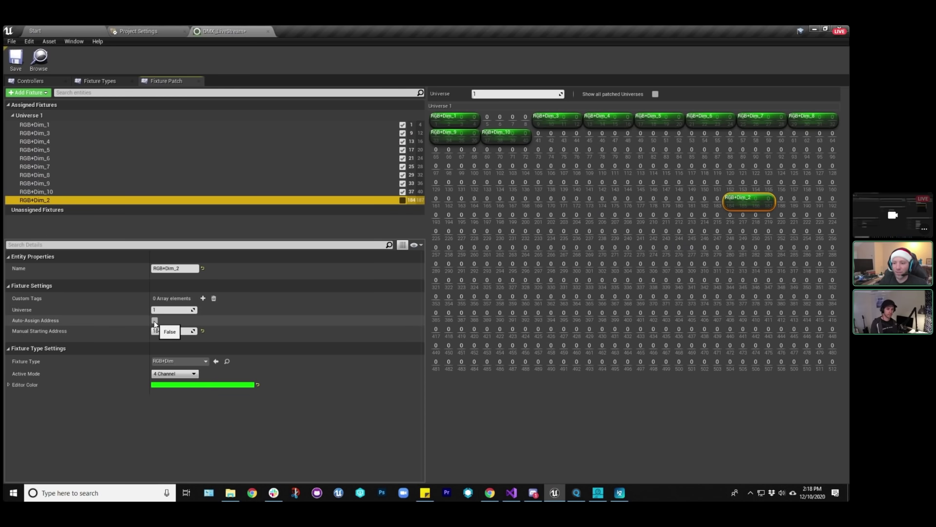
pyautogui.moveTo(749, 200); pyautogui.dragTo(505, 122)
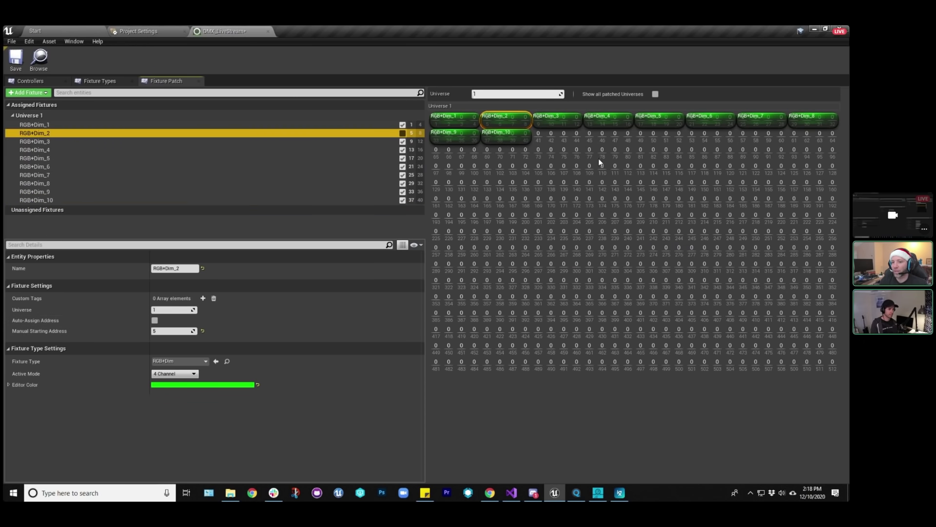
pyautogui.click(155, 320)
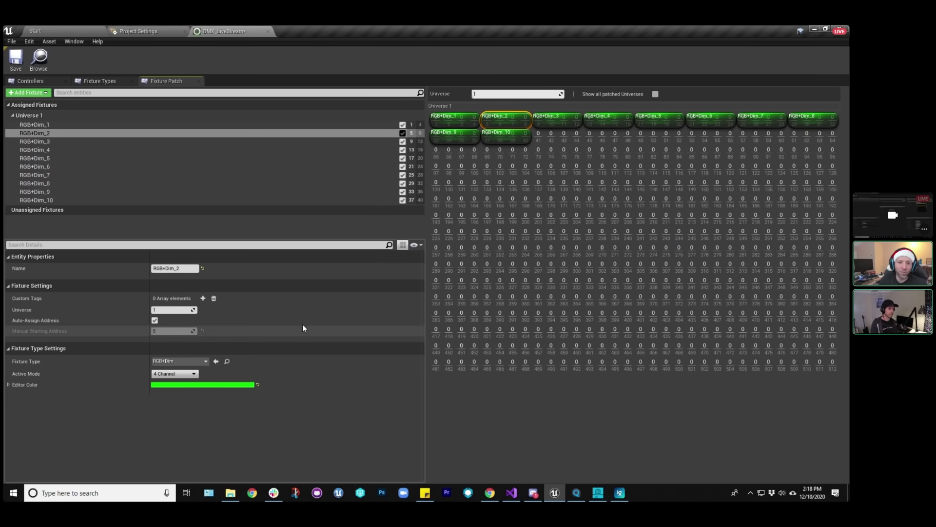
# Give RGB+Dim_1 a pinkish-red Editor Color, then refine its hue further toward pink.
pyautogui.click(472, 122)
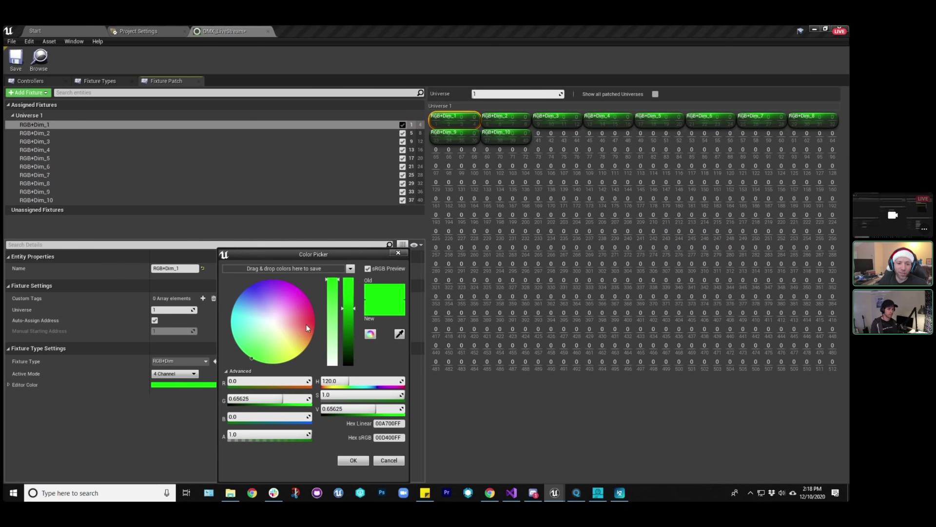
pyautogui.click(217, 385)
pyautogui.click(307, 303)
pyautogui.moveTo(311, 303)
pyautogui.mouseDown()
pyautogui.moveTo(304, 315)
pyautogui.moveTo(311, 318)
pyautogui.moveTo(348, 294)
pyautogui.moveTo(348, 277)
pyautogui.mouseUp()
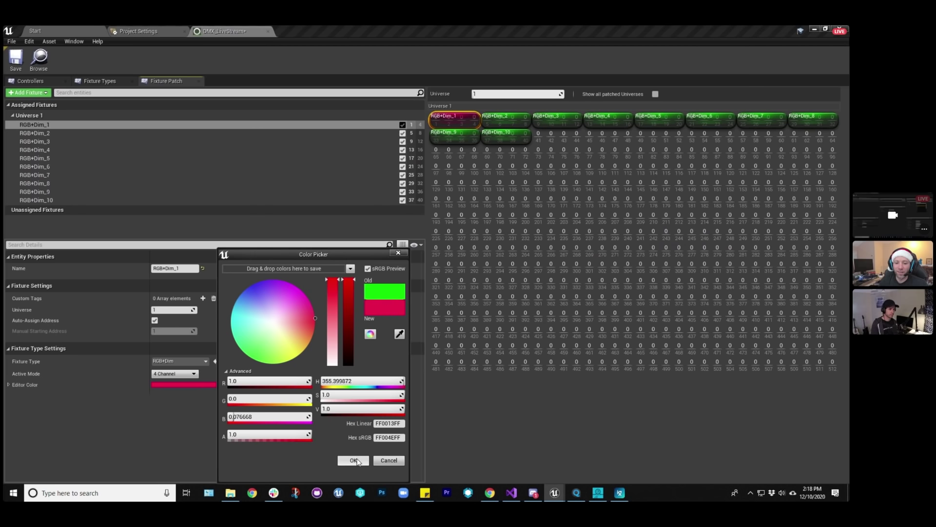
pyautogui.click(355, 460)
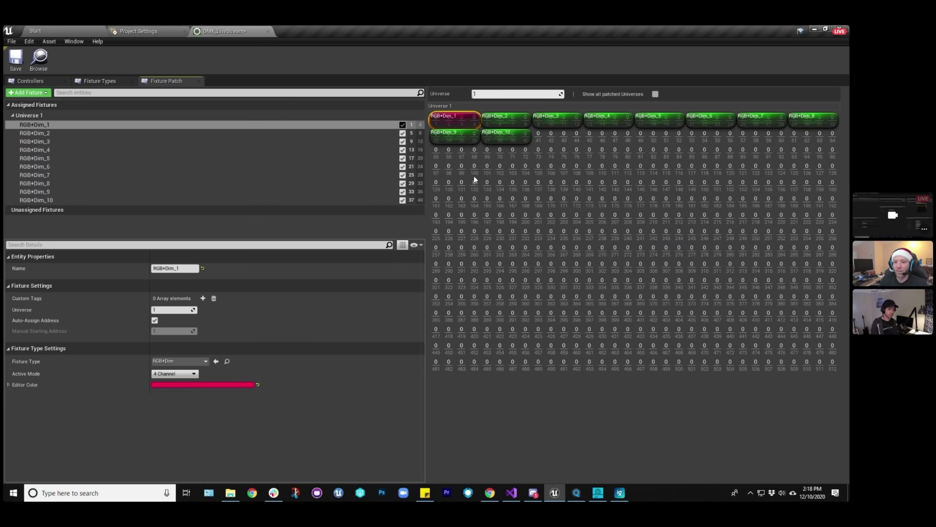
pyautogui.click(221, 385)
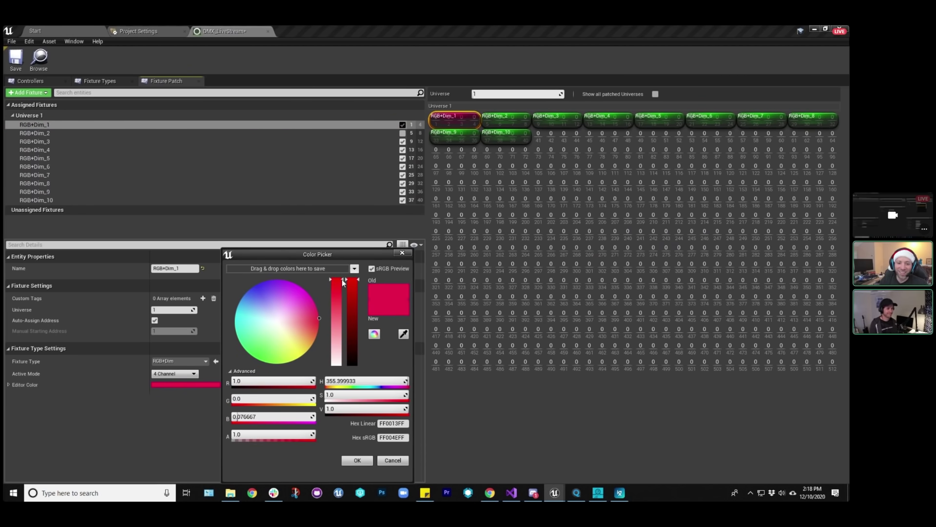
pyautogui.moveTo(309, 328)
pyautogui.mouseDown()
pyautogui.moveTo(323, 326)
pyautogui.moveTo(321, 317)
pyautogui.mouseUp()
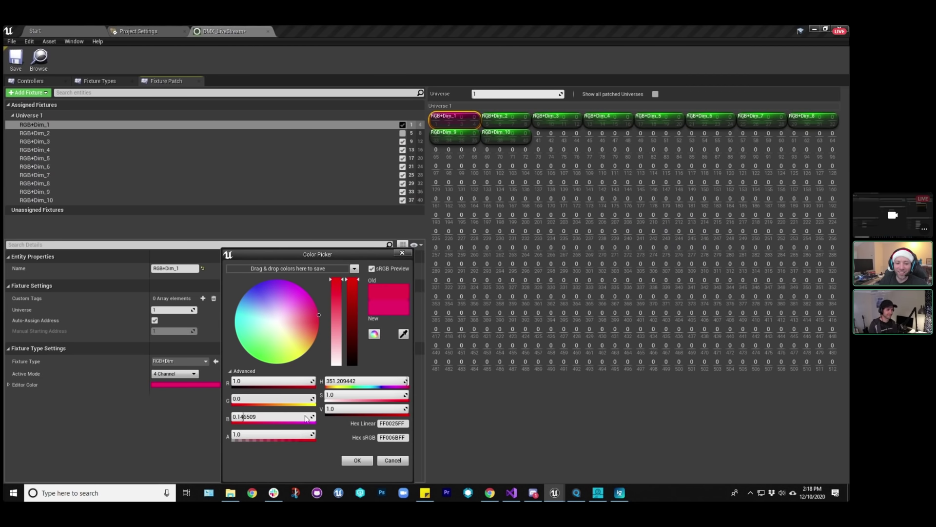
pyautogui.click(357, 460)
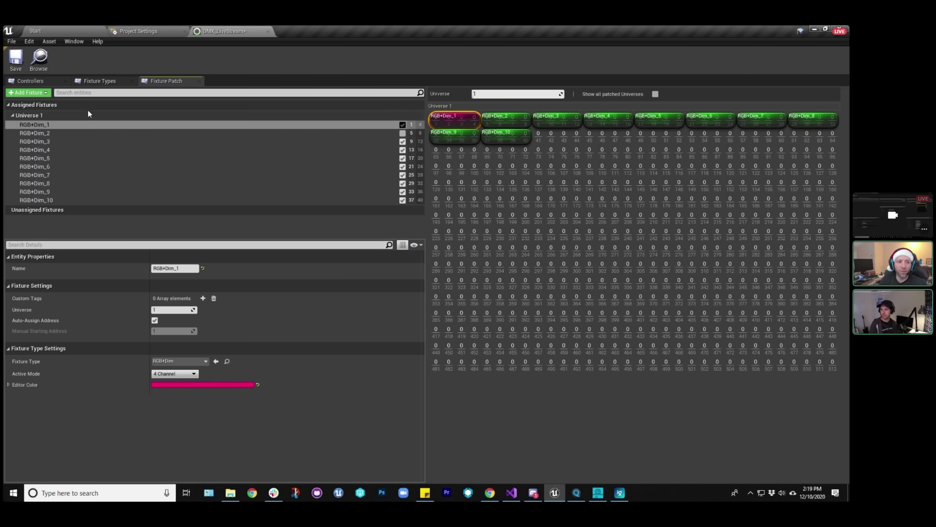
# Patch RGB+Dim_10 into Universe 20 and check the controller's universe range.
pyautogui.click(44, 200)
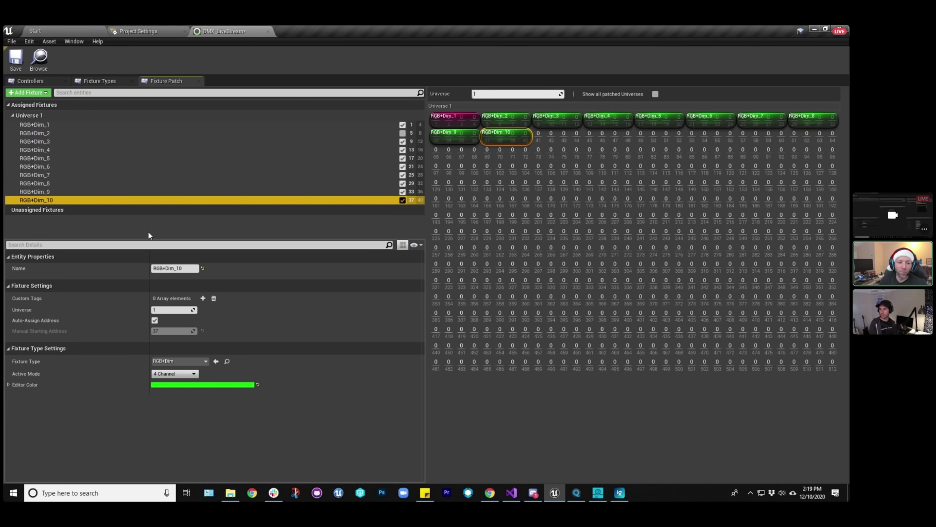
pyautogui.click(168, 310)
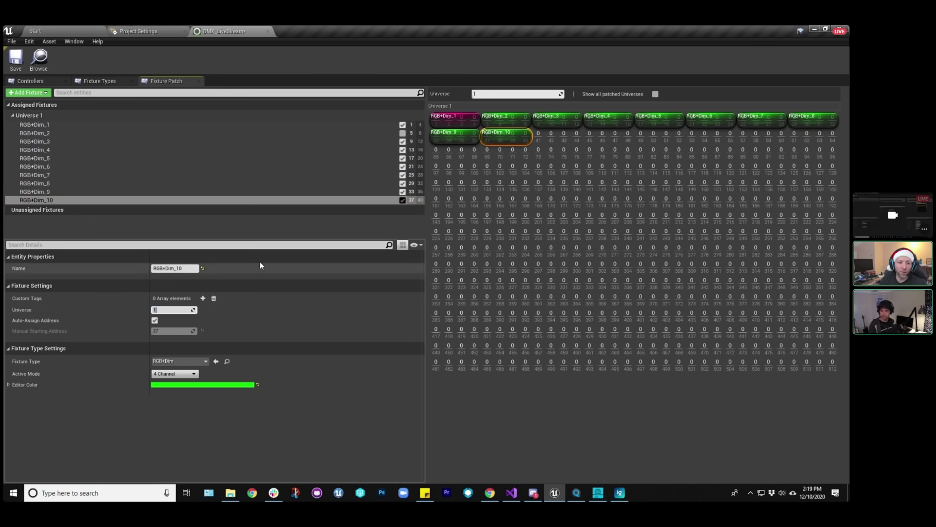
pyautogui.write('20')
pyautogui.press('Return')
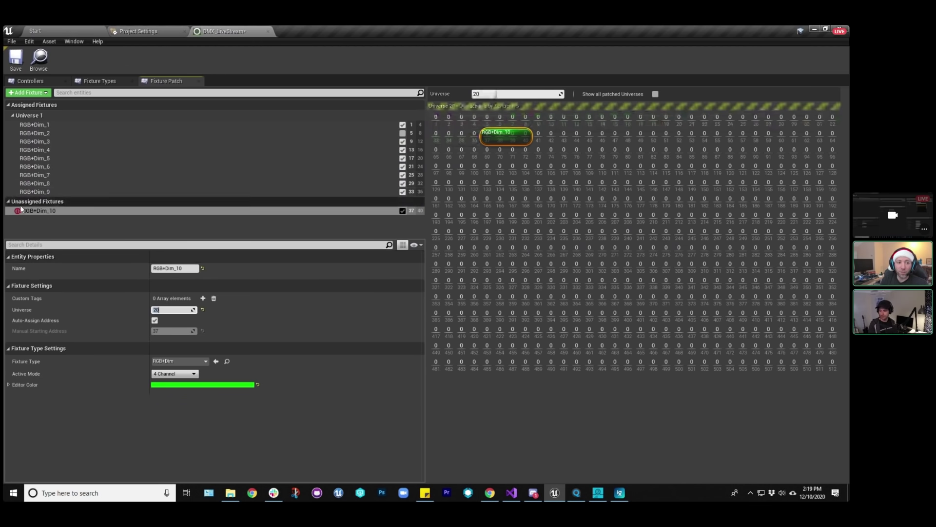
pyautogui.moveTo(18, 213)
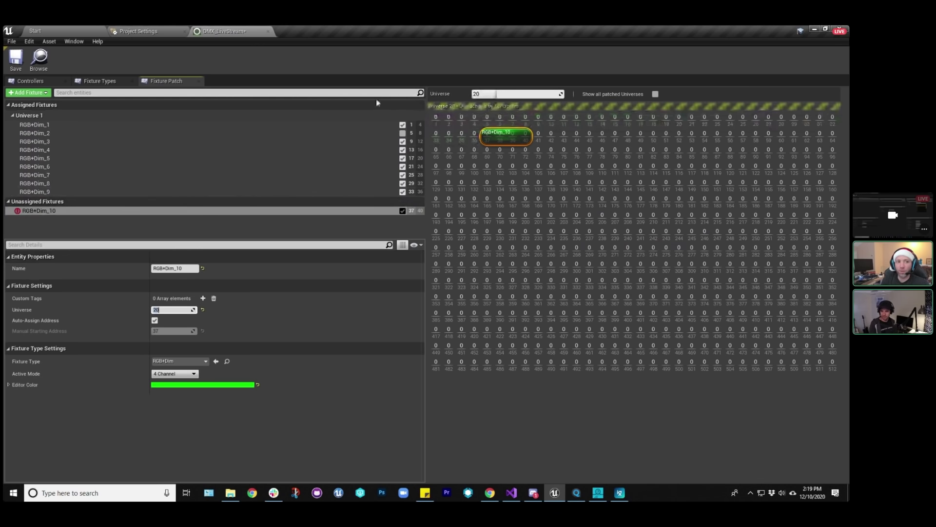
pyautogui.click(31, 79)
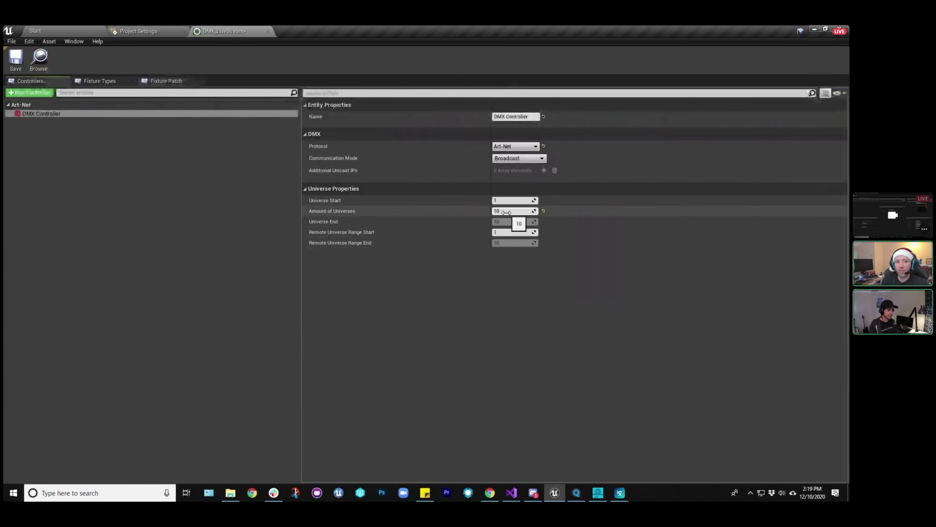
pyautogui.click(166, 80)
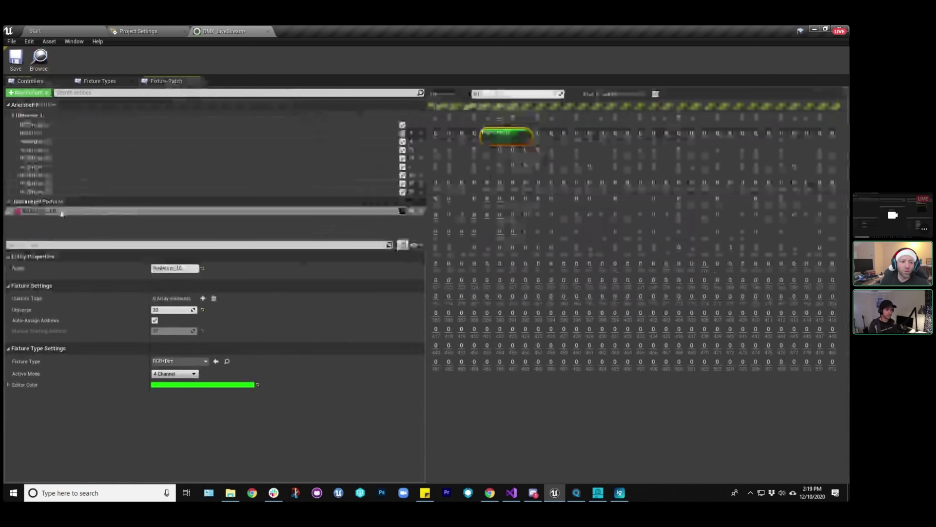
# Return RGB+Dim_10 to Universe 1 at channels 37–40 and save the DMX_LiveStream library.
pyautogui.click(175, 309)
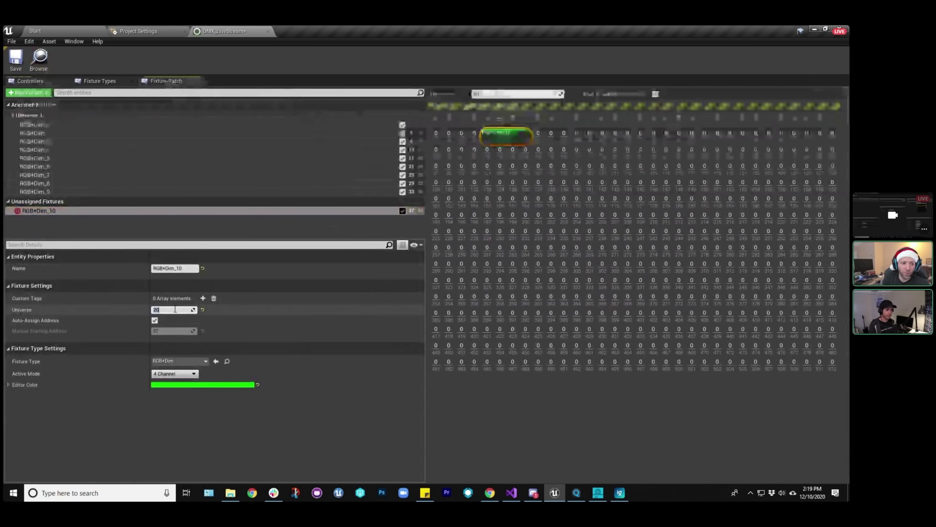
pyautogui.write('1')
pyautogui.press('Return')
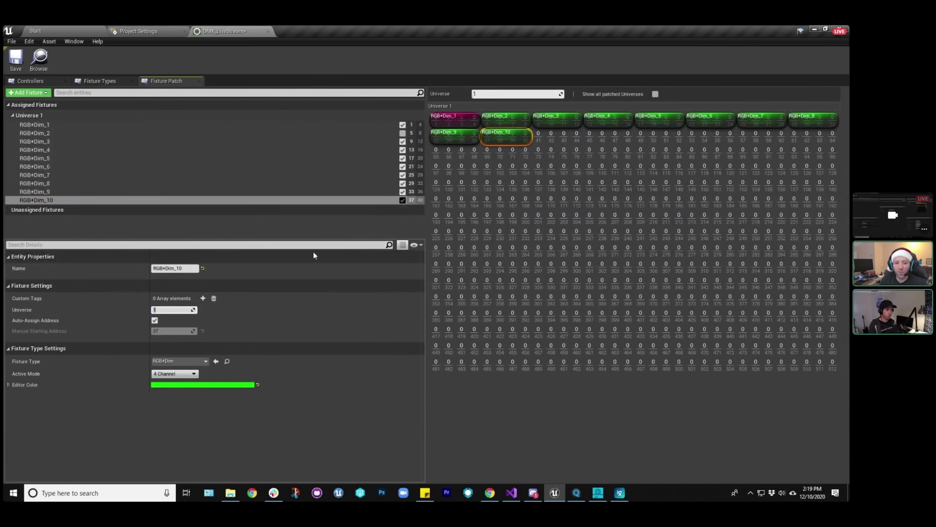
pyautogui.click(16, 59)
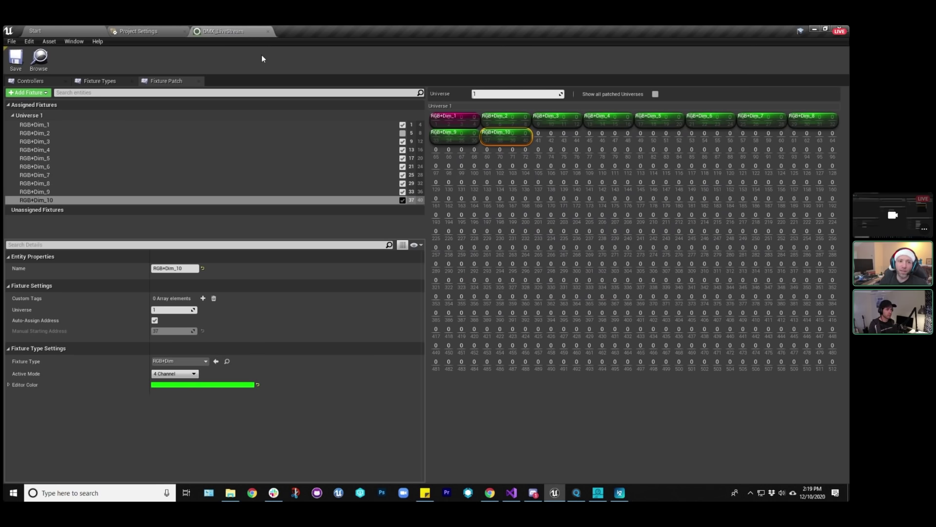
# Review RGB+Dim's Red, Green, Blue and Dimmer functions, then show the DMX Plugin project settings.
pyautogui.click(98, 81)
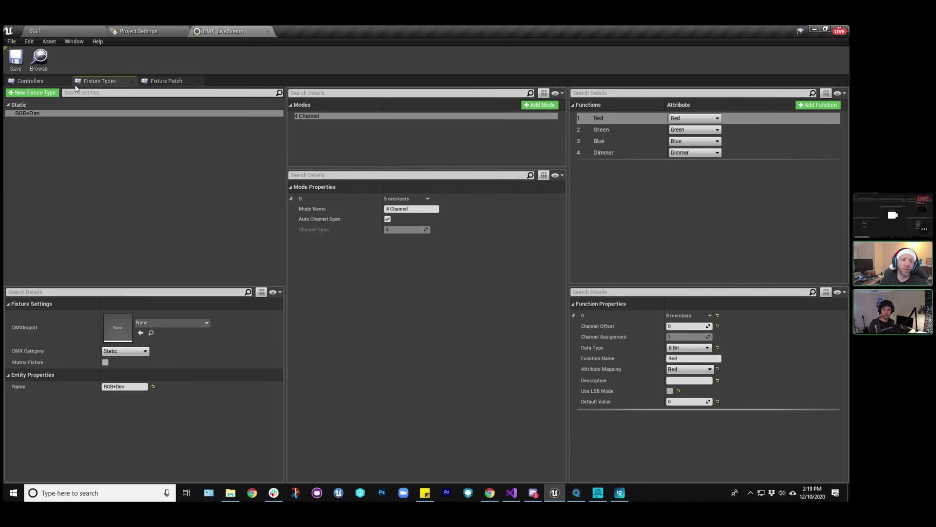
pyautogui.click(39, 82)
pyautogui.click(97, 82)
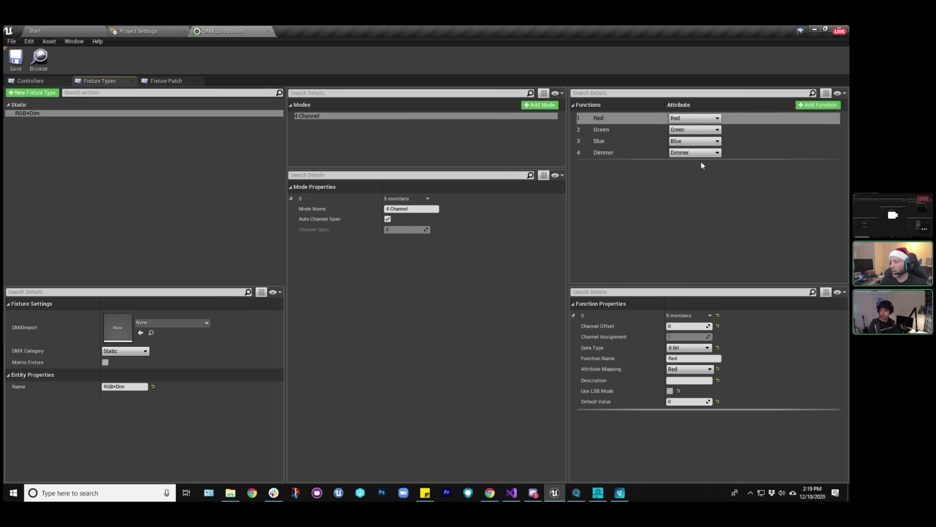
pyautogui.click(151, 30)
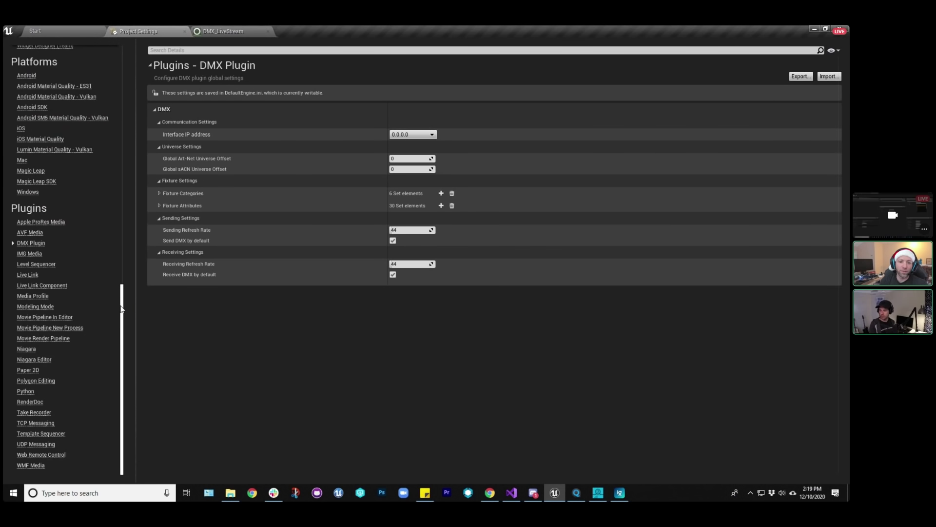
pyautogui.moveTo(121, 308); pyautogui.dragTo(122, 328)
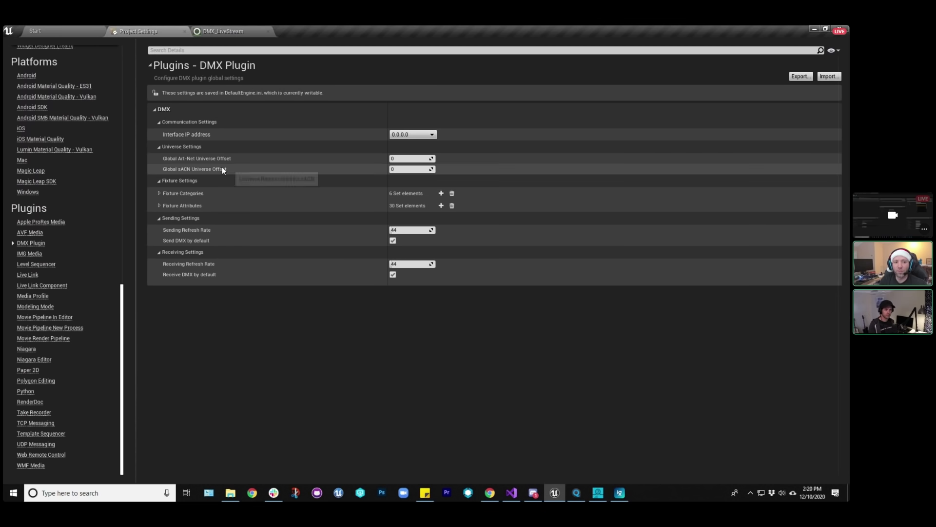
pyautogui.click(419, 135)
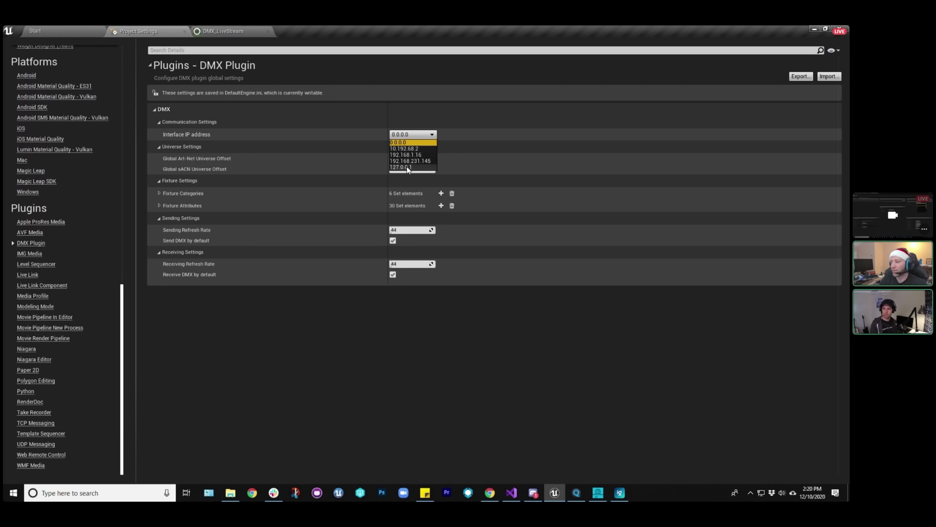
pyautogui.click(406, 142)
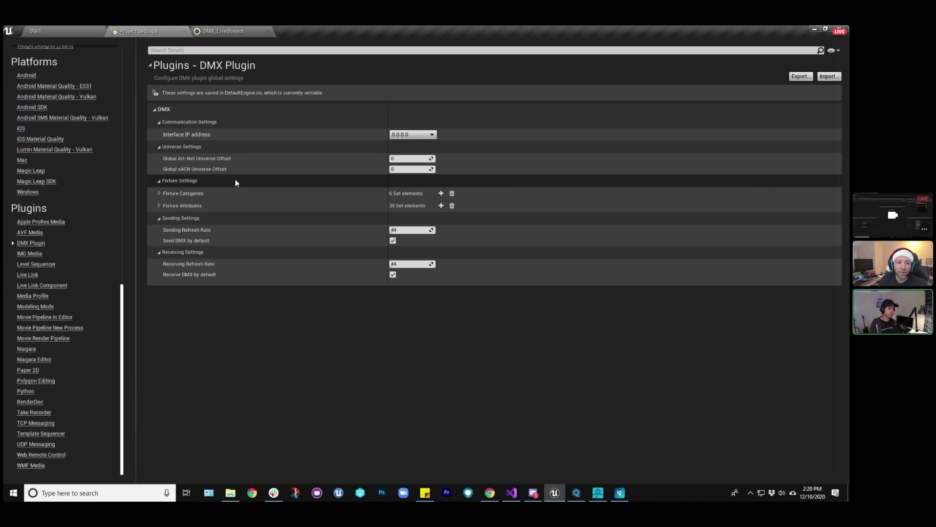
# Expand the Fixture Categories and Fixture Attributes lists in the DMX Plugin settings.
pyautogui.click(160, 193)
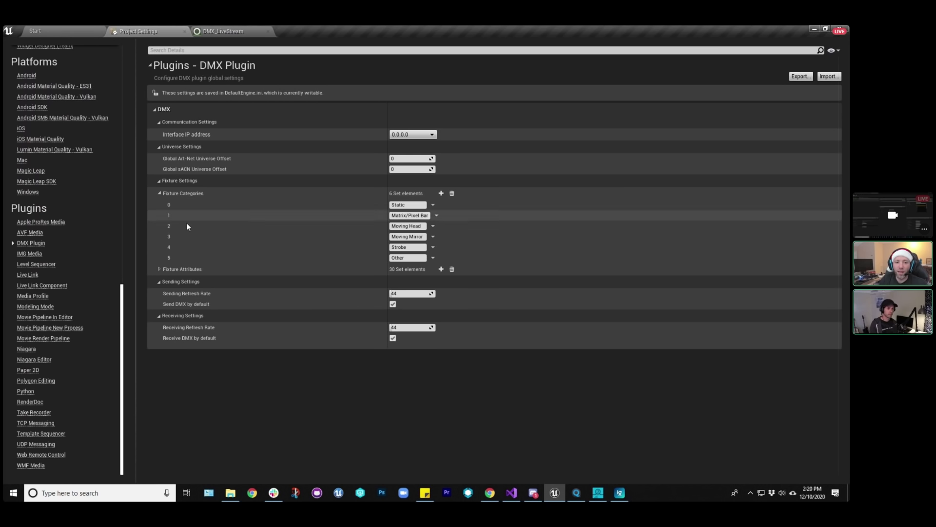
pyautogui.click(160, 269)
pyautogui.scroll(-3, 228, 274)
pyautogui.scroll(2, 228, 274)
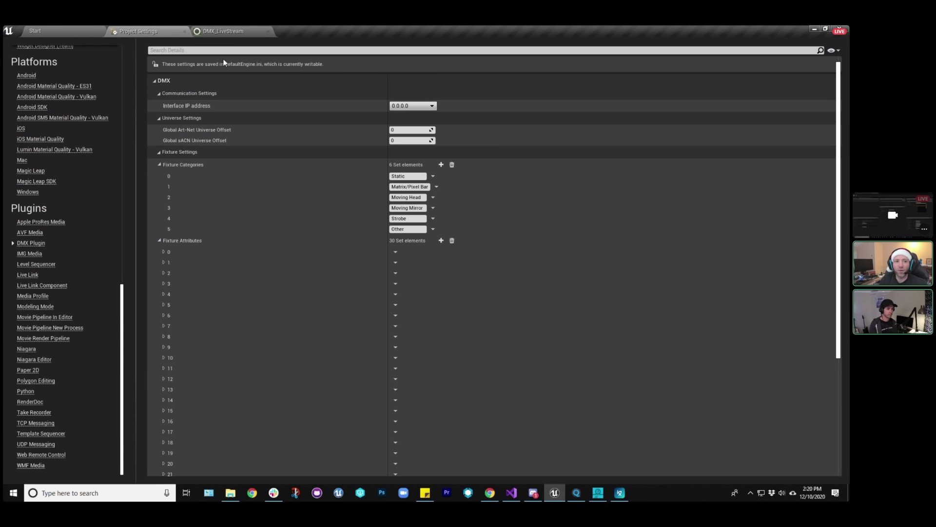
# Check the available DMX categories for RGB+Dim, keeping it as Static.
pyautogui.click(239, 29)
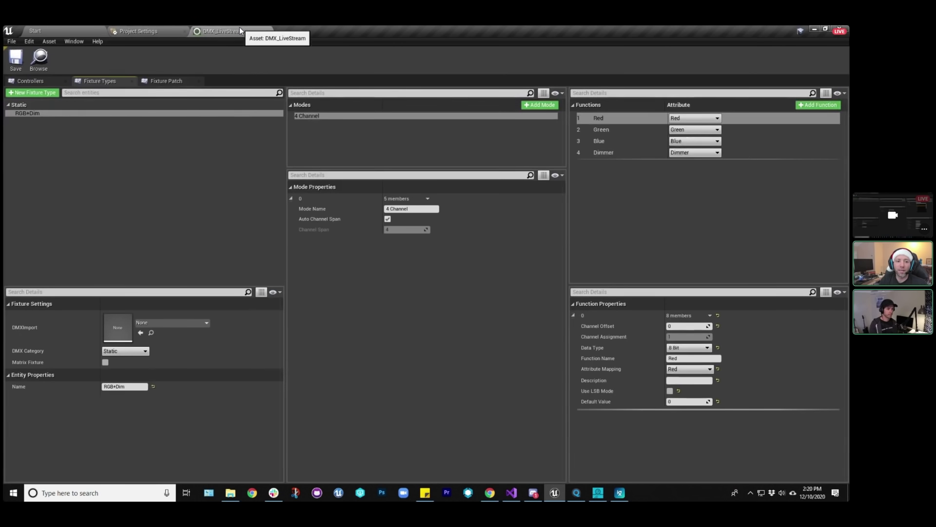
pyautogui.click(127, 352)
pyautogui.click(142, 360)
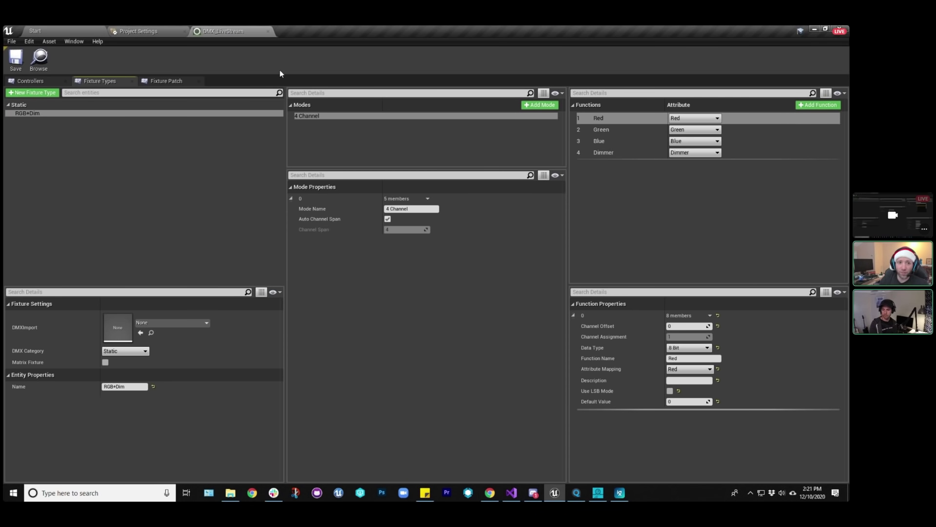
pyautogui.click(167, 81)
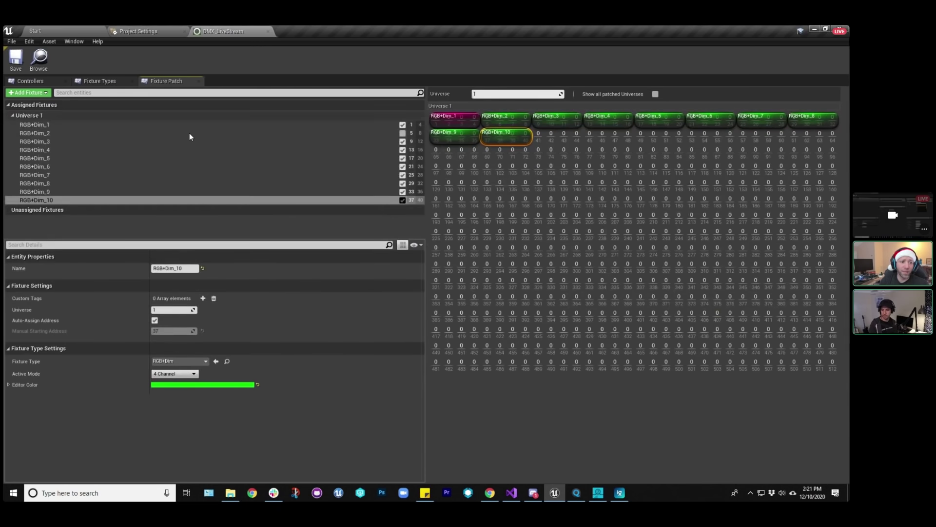
pyautogui.click(140, 32)
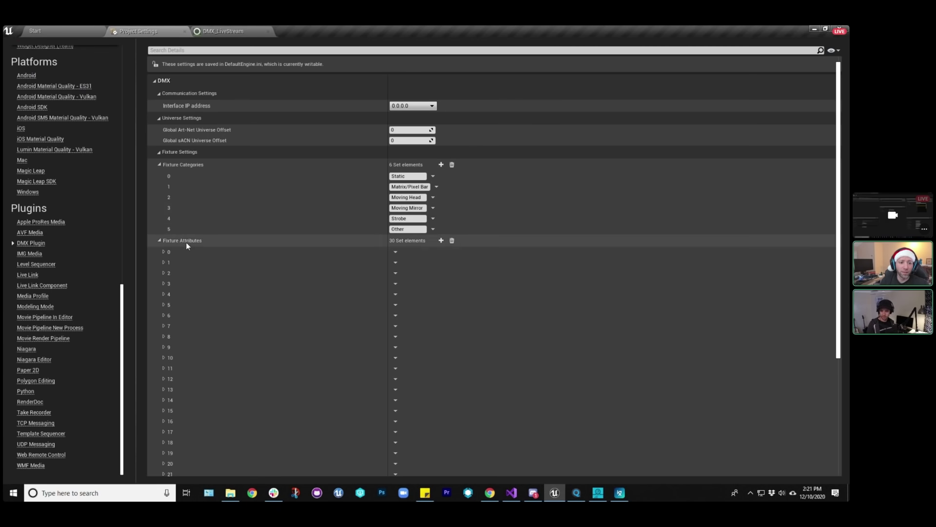
# Expand the Color, Red, Green and Blue attributes and inspect Color's full keyword list.
pyautogui.click(164, 252)
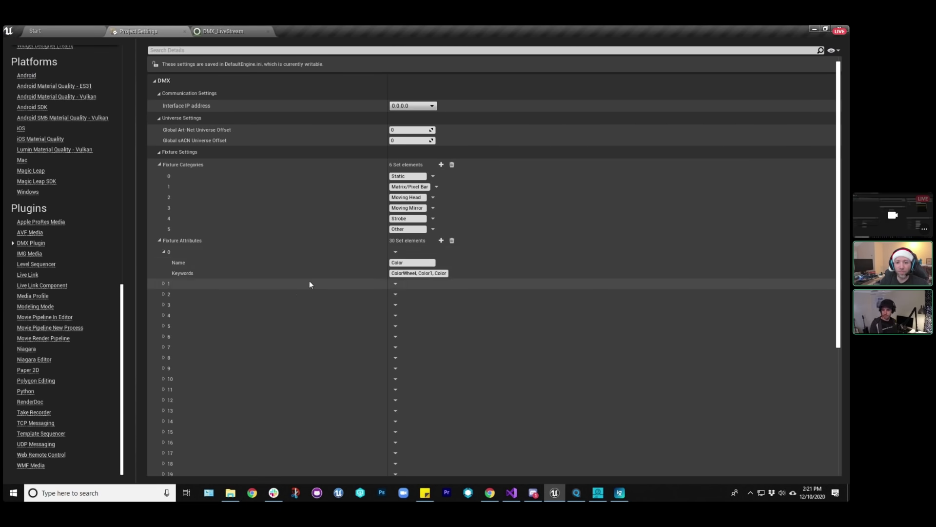
pyautogui.click(164, 283)
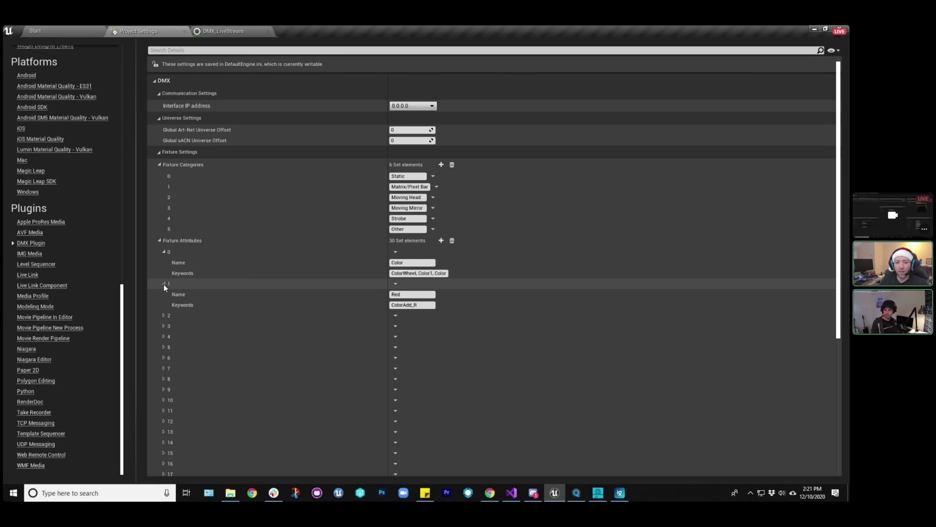
pyautogui.click(163, 316)
pyautogui.click(164, 347)
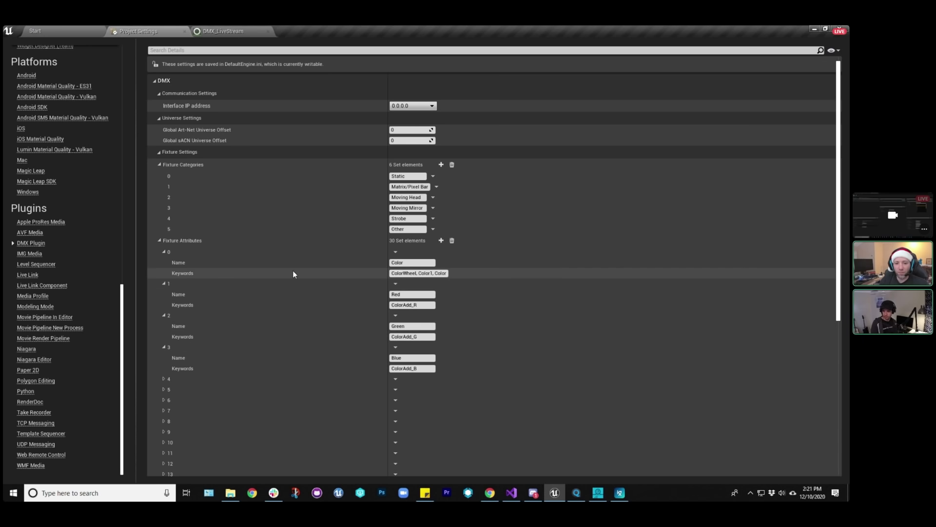
pyautogui.scroll(-2, 295, 272)
pyautogui.scroll(-3, 297, 277)
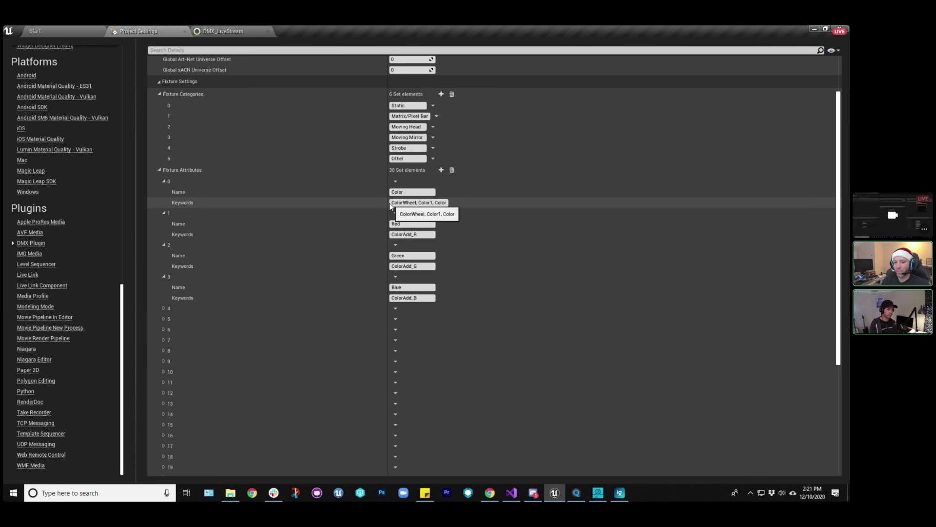
pyautogui.click(447, 202)
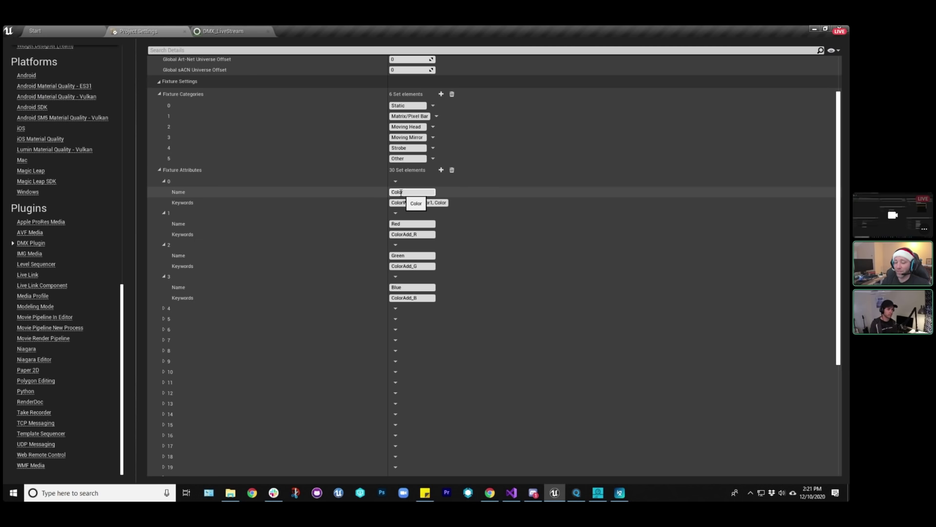
# Collapse the four attributes, confirm attribute 1 maps Red to ColorAdd_R, then collapse the attributes list.
pyautogui.click(164, 181)
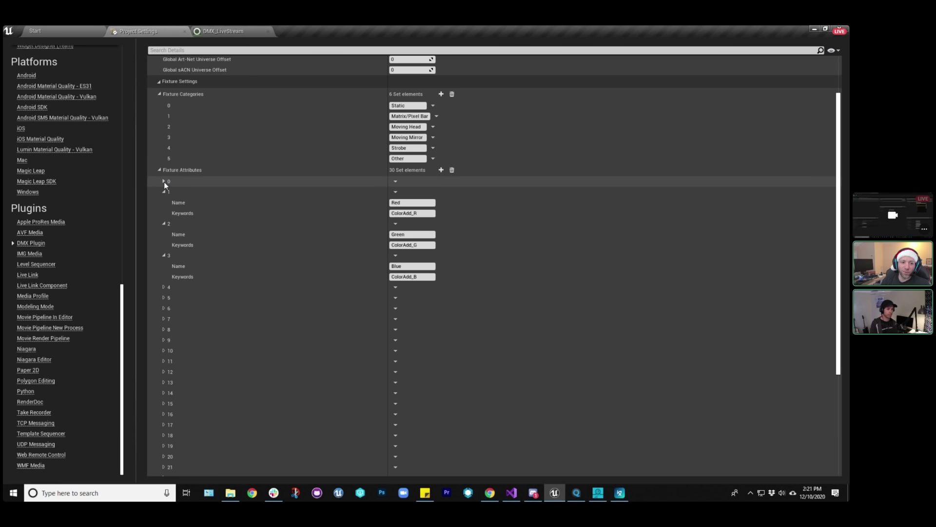
pyautogui.click(164, 192)
pyautogui.click(163, 202)
pyautogui.click(163, 214)
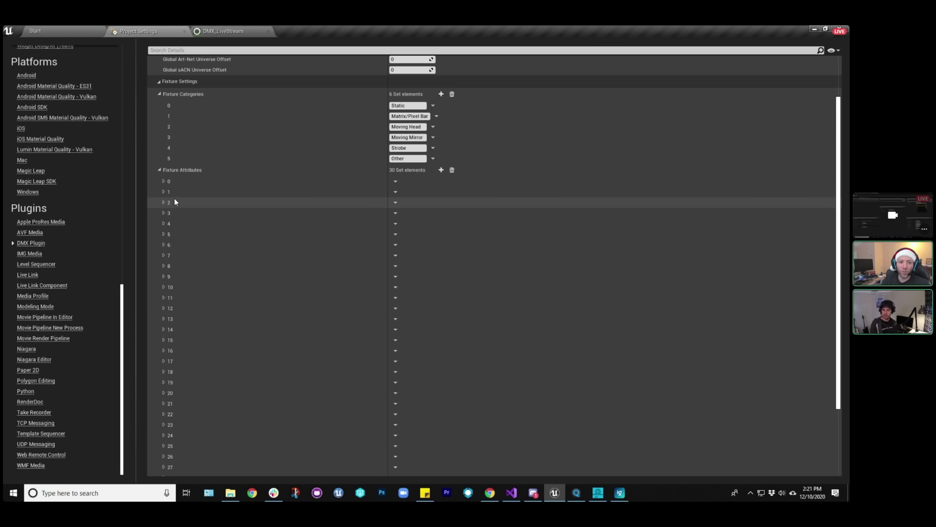
pyautogui.click(164, 192)
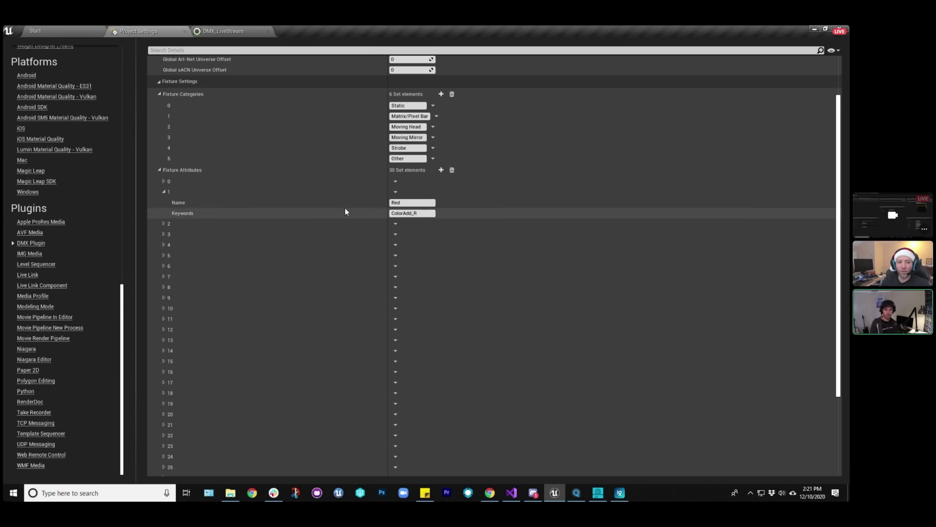
pyautogui.click(164, 192)
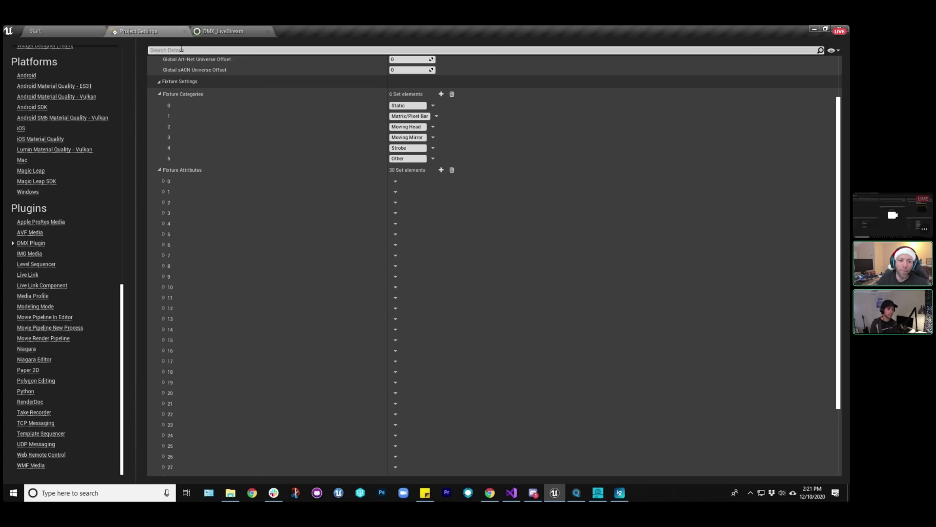
pyautogui.click(160, 169)
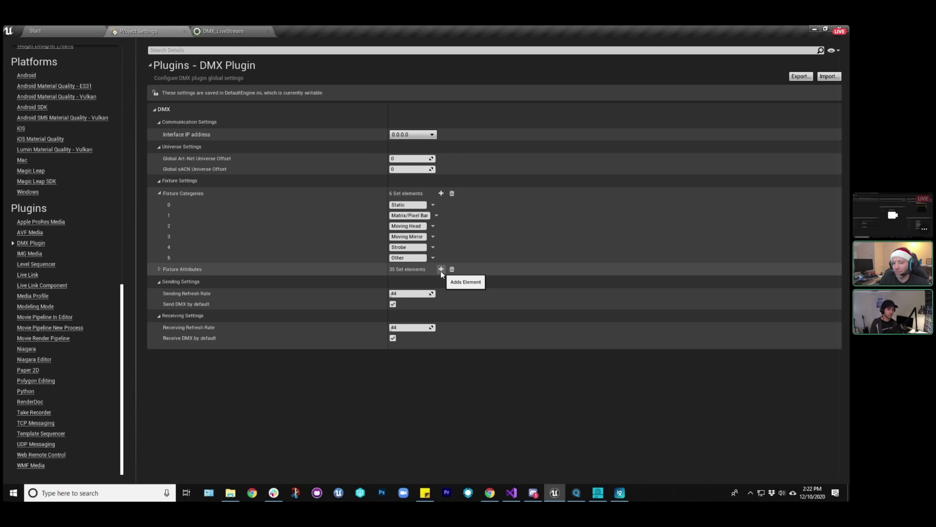
# Collapse the Fixture Categories list and check the Receiving Refresh Rate setting of 44.
pyautogui.click(159, 193)
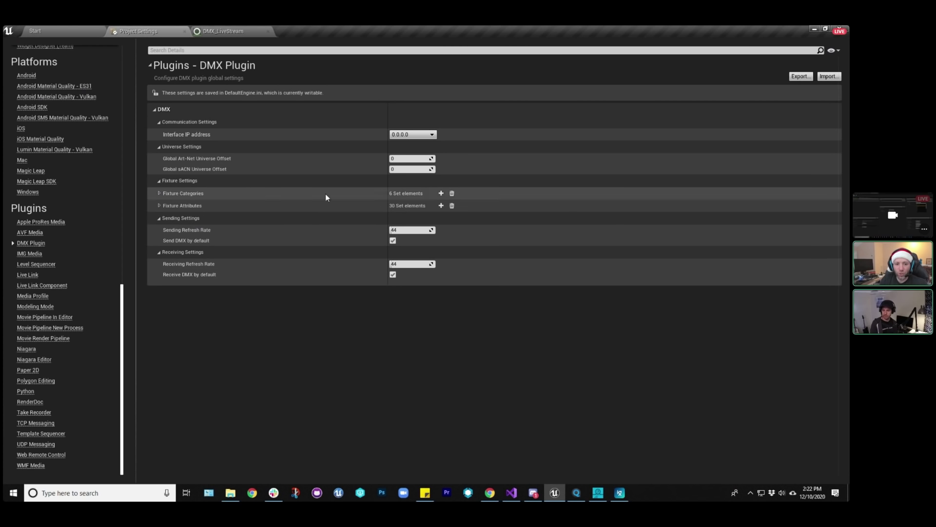
pyautogui.moveTo(209, 265)
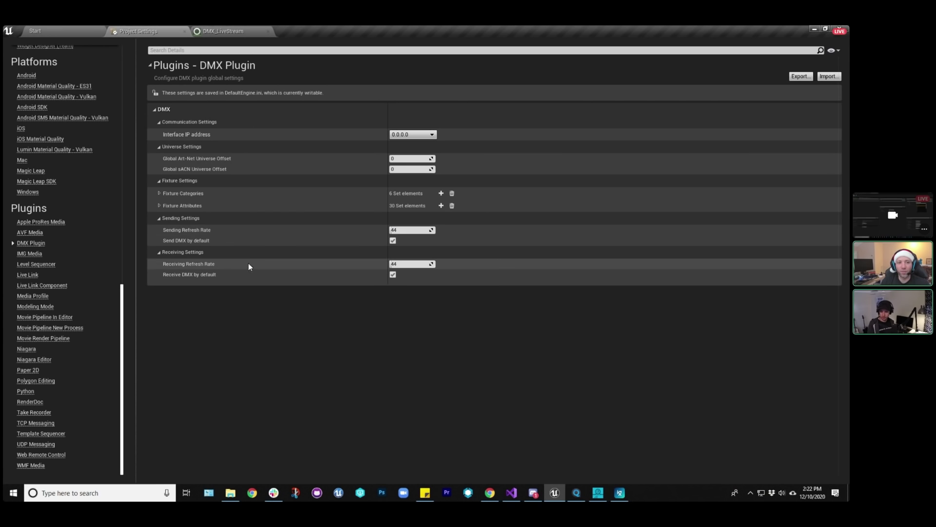
# In the Start level editor, toggle Pause/Resume Receive DMX from the DMX toolbar menu.
pyautogui.click(35, 31)
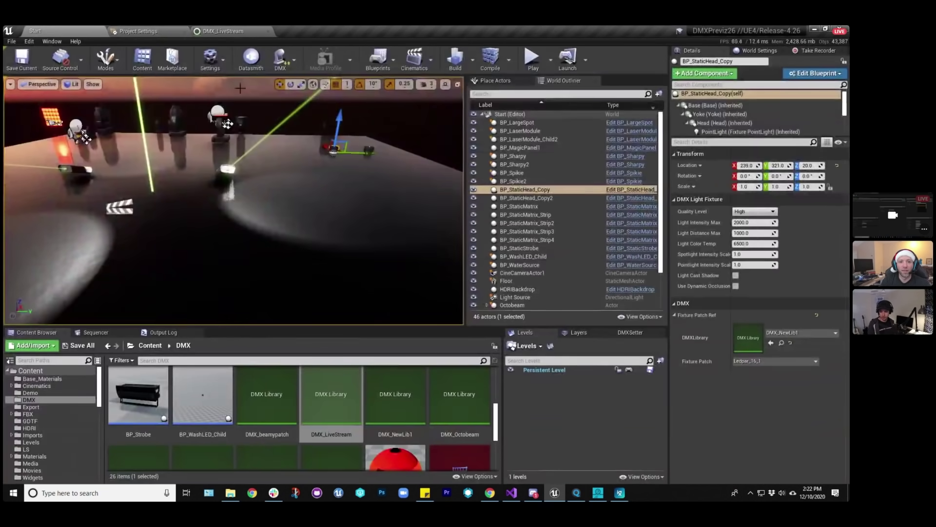
pyautogui.click(295, 61)
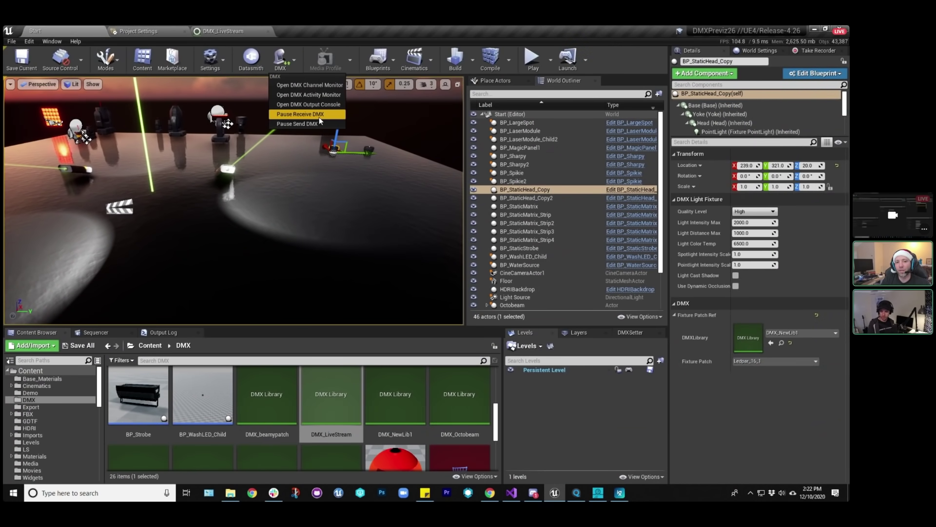
pyautogui.click(294, 62)
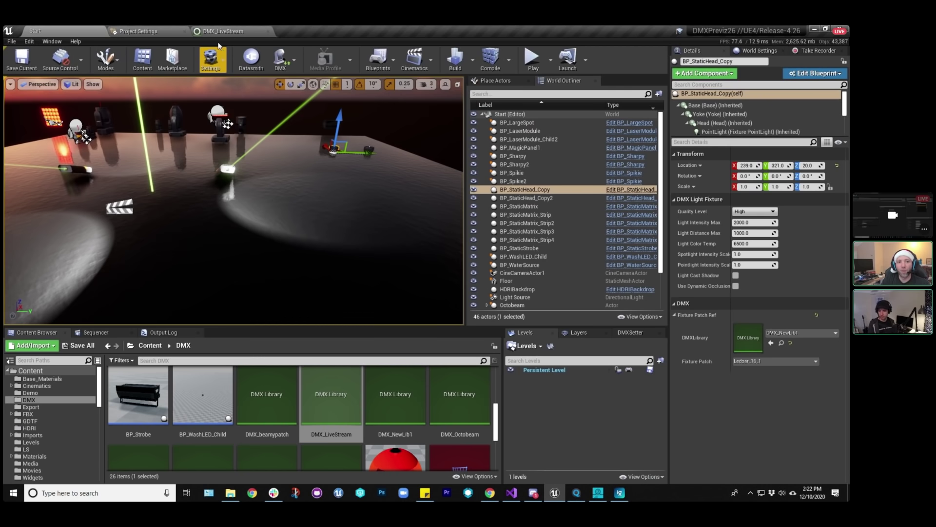
pyautogui.click(295, 62)
pyautogui.click(282, 71)
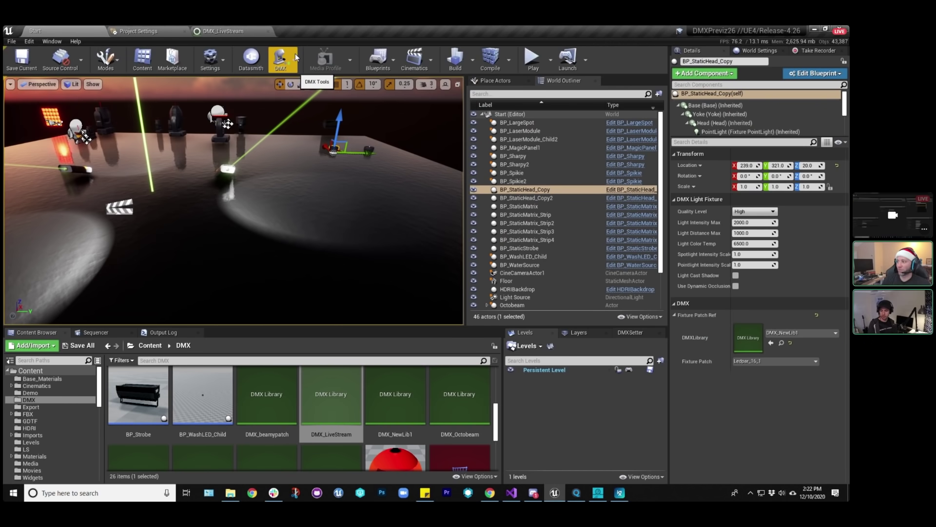
pyautogui.click(296, 57)
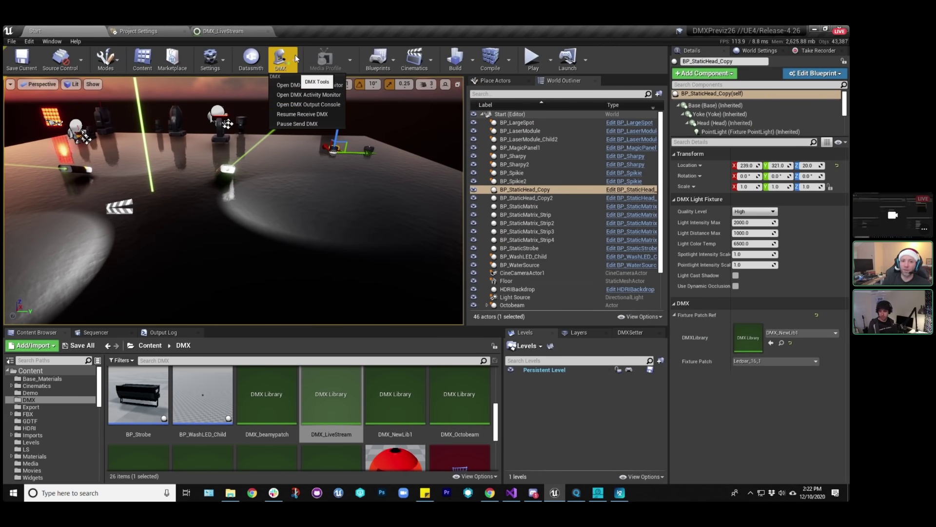
pyautogui.click(314, 116)
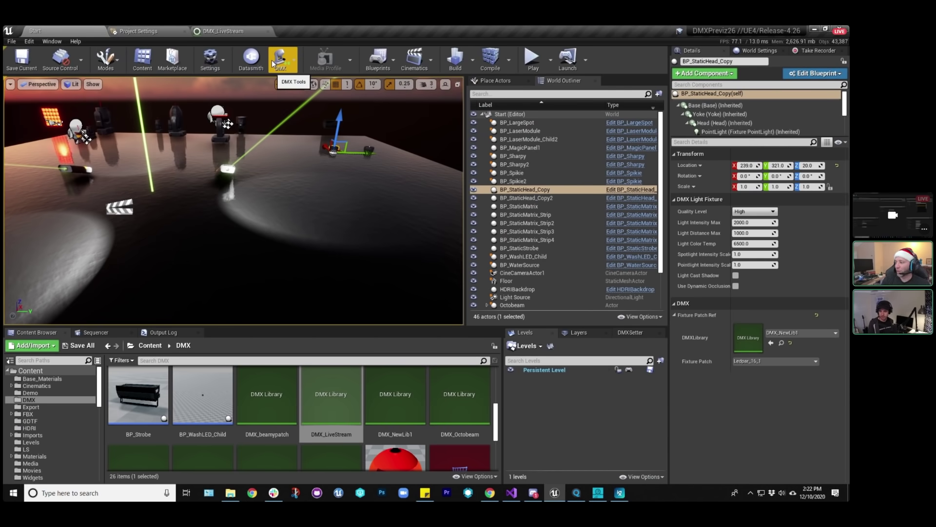
pyautogui.click(222, 30)
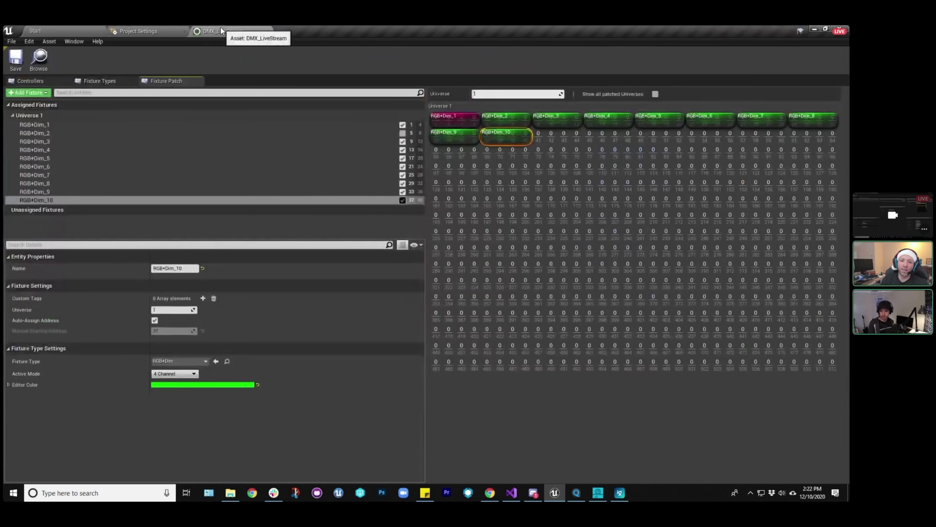
pyautogui.click(166, 31)
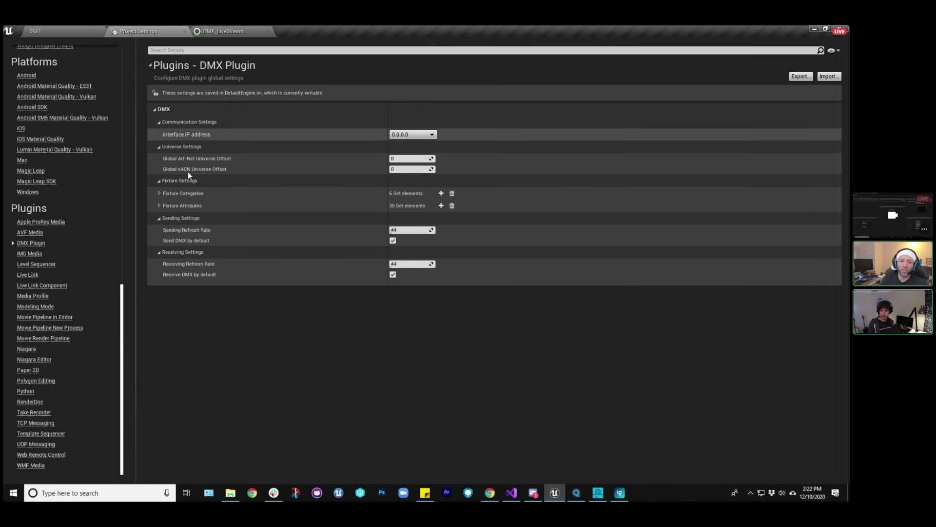
pyautogui.click(393, 240)
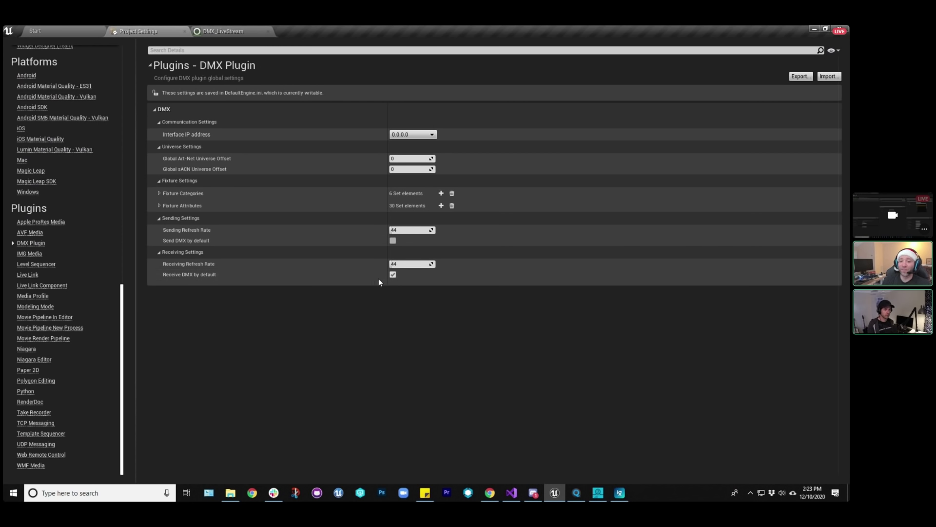
pyautogui.click(393, 241)
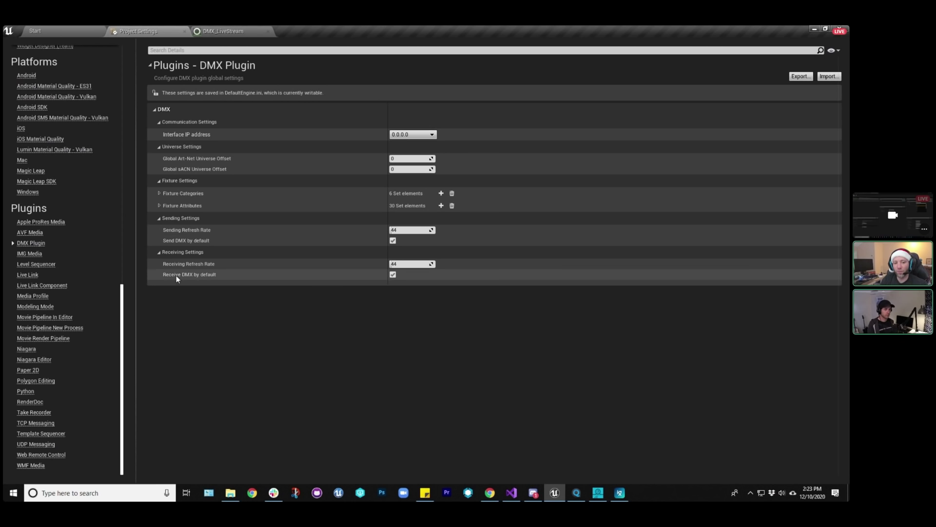
pyautogui.click(393, 275)
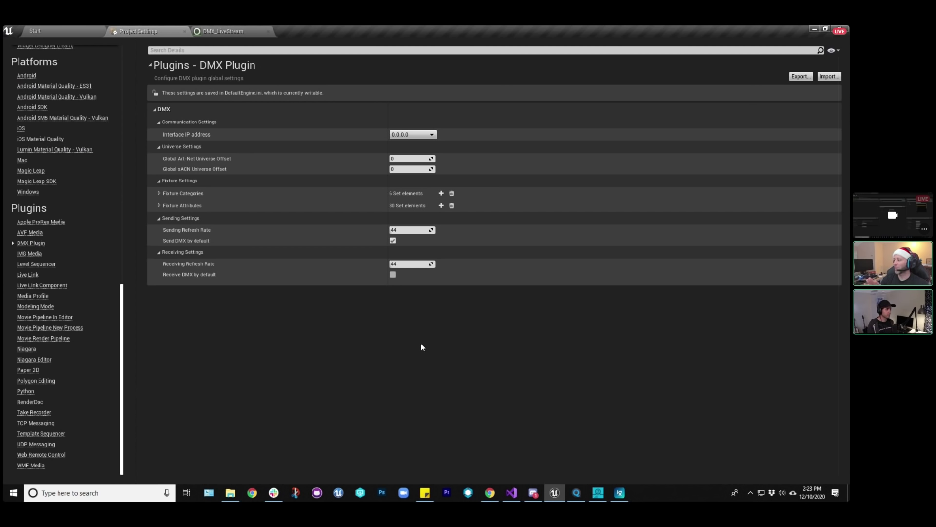
pyautogui.click(394, 274)
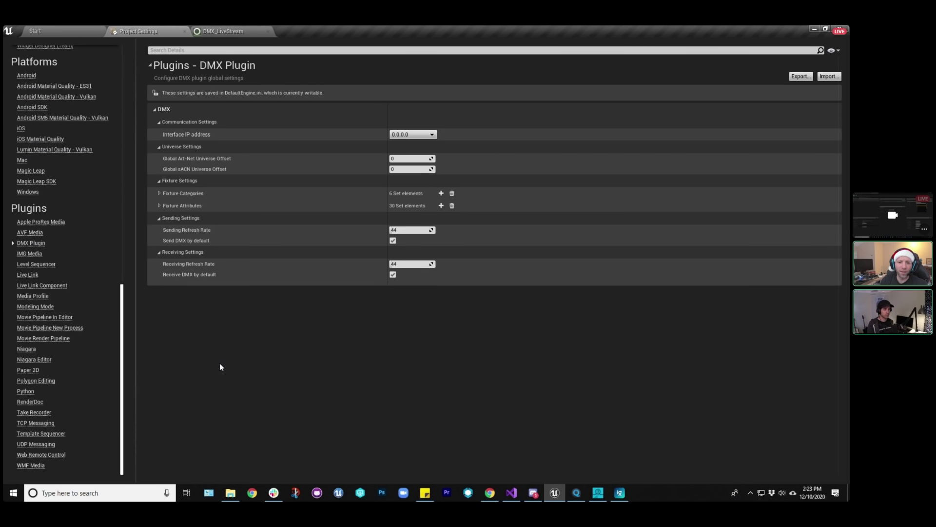
pyautogui.click(241, 32)
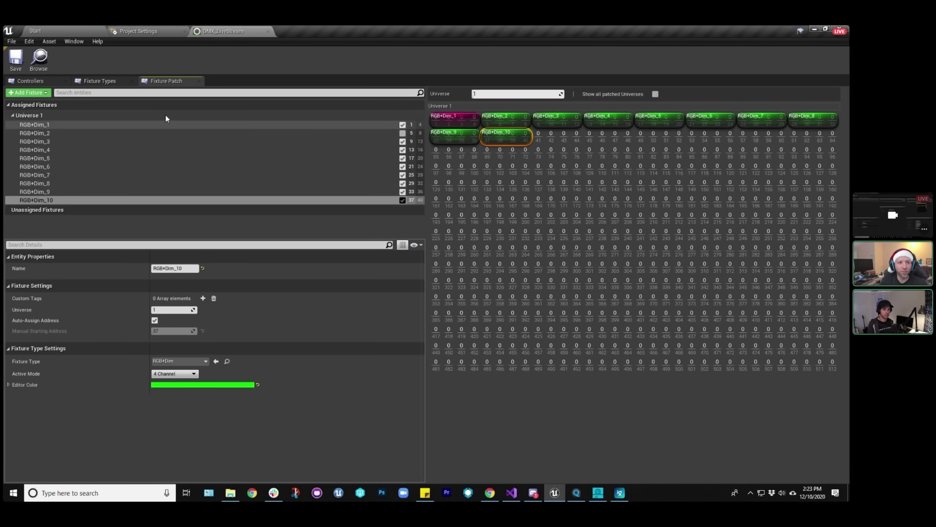
# Show the Fixture Types section with RGB+Dim's 4 Channel mode: Red, Green, Blue, Dimmer.
pyautogui.click(97, 80)
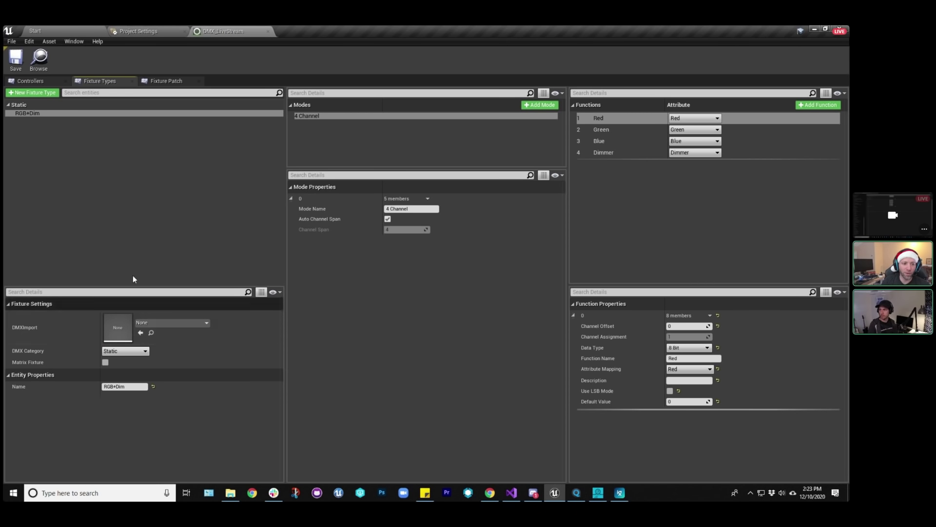
# Add a new fixture type, name it Beamy, rename it Sharpy, and list the GDTF imports.
pyautogui.click(35, 93)
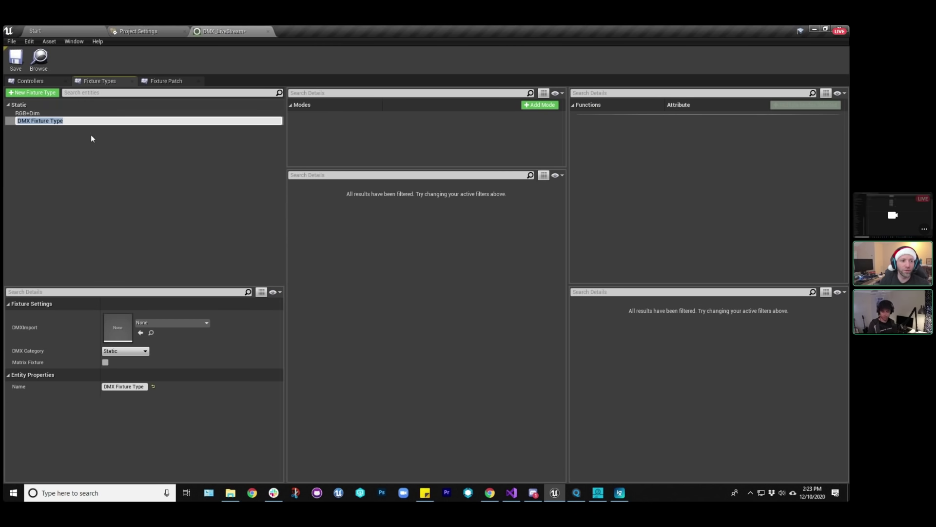
pyautogui.moveTo(63, 121); pyautogui.dragTo(11, 121)
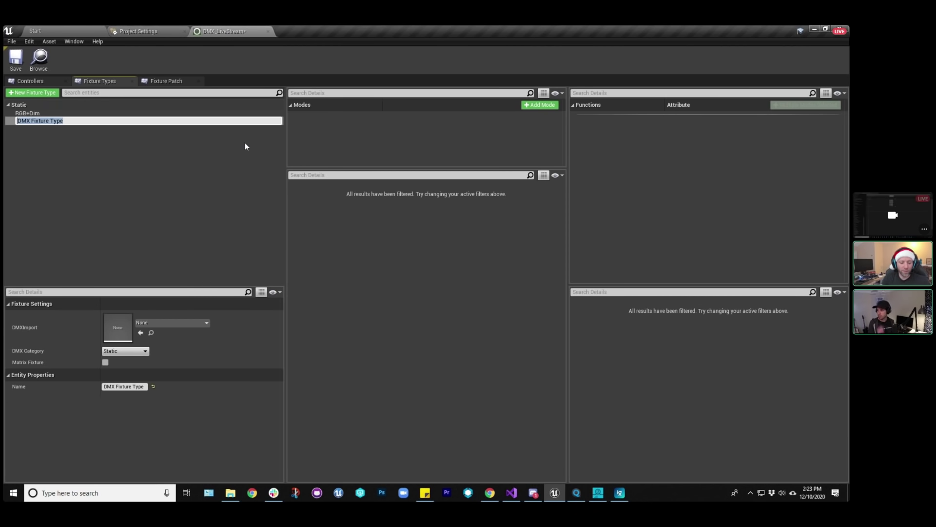
pyautogui.write('Beamy')
pyautogui.press('Return')
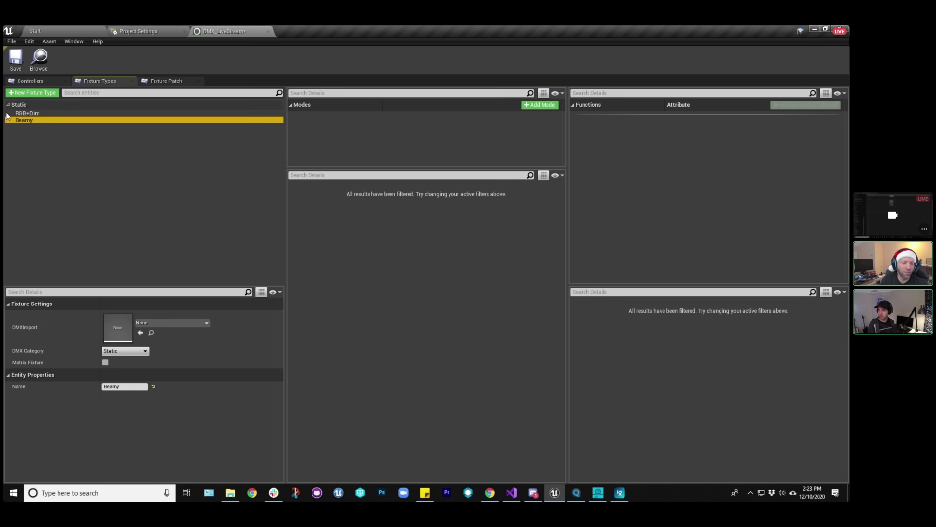
pyautogui.doubleClick(47, 122)
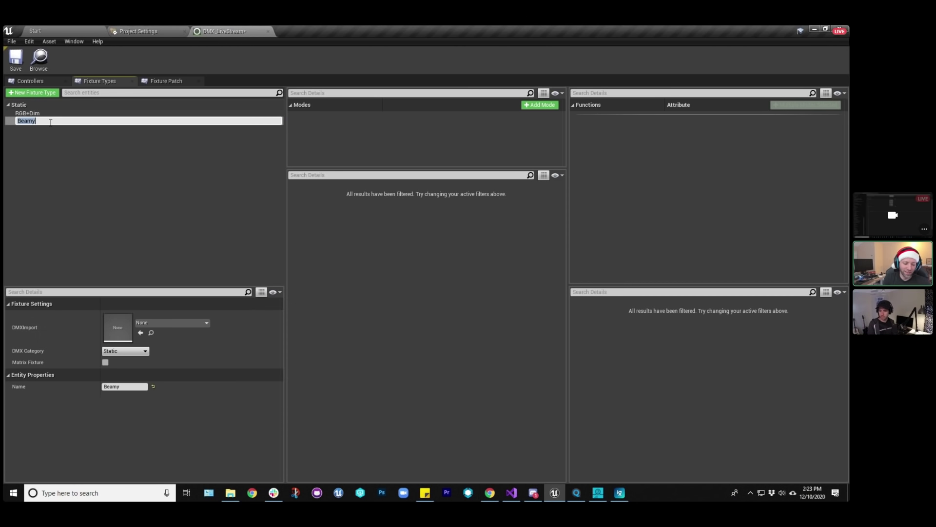
pyautogui.write('Shary')
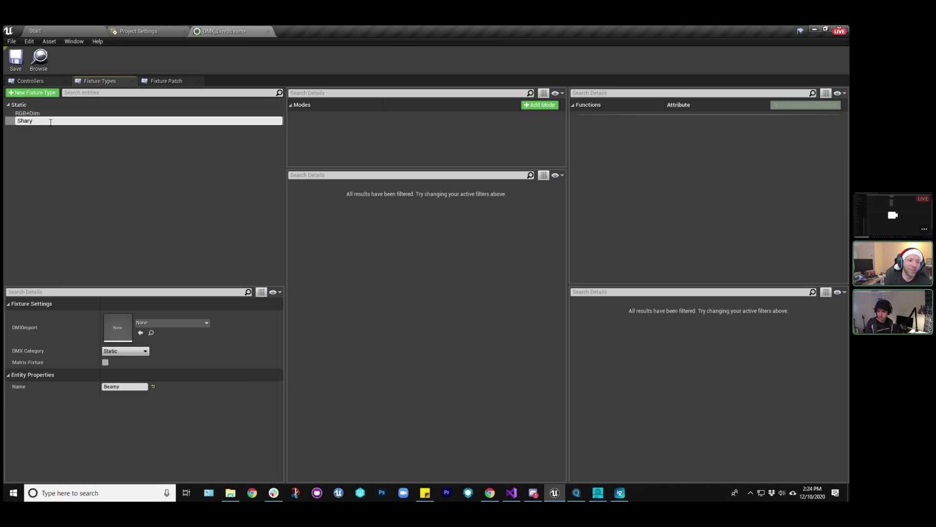
pyautogui.write('py')
pyautogui.press('Return')
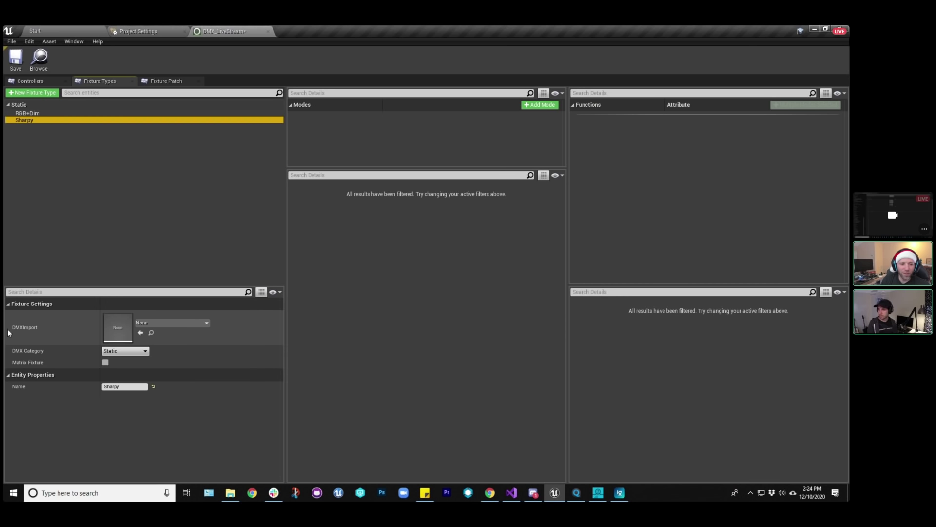
pyautogui.click(168, 321)
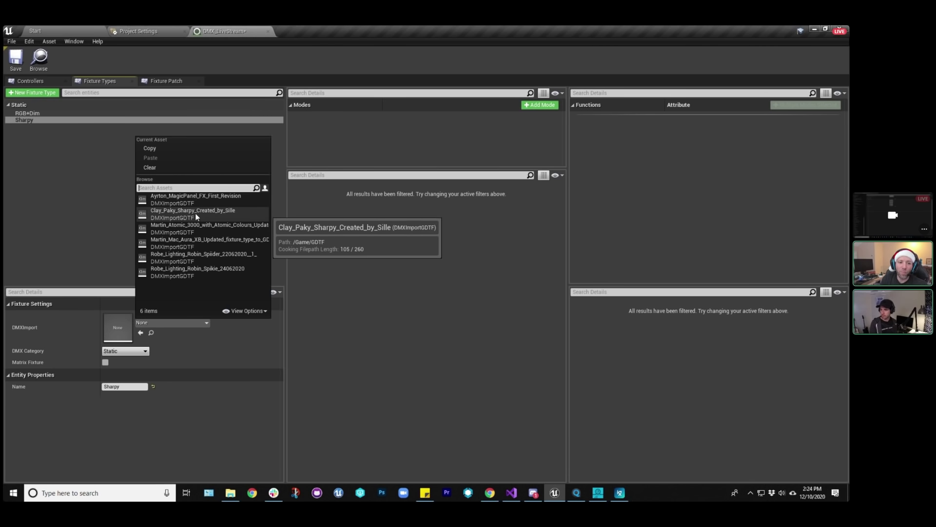
# Assign the Clay_Paky_Sharpy GDTF import to Sharpy and set its DMX Category to Moving Head.
pyautogui.click(212, 212)
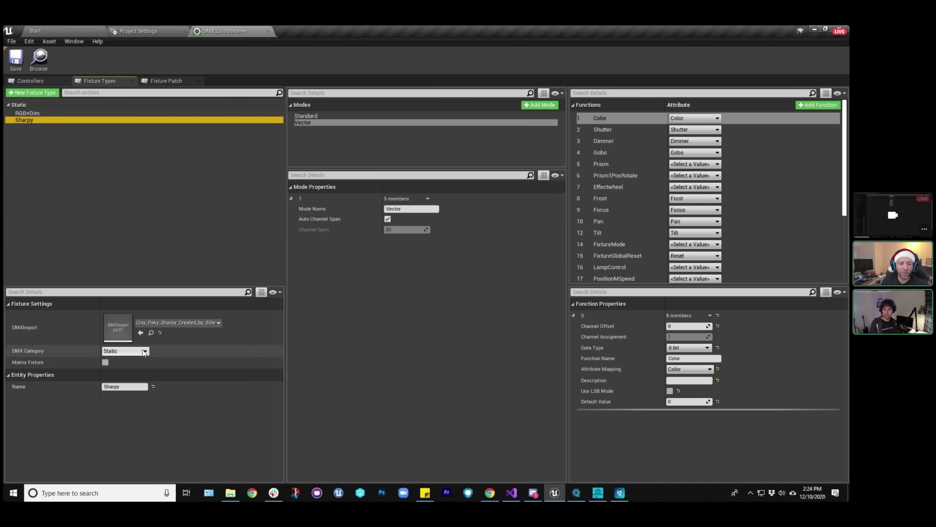
pyautogui.click(125, 350)
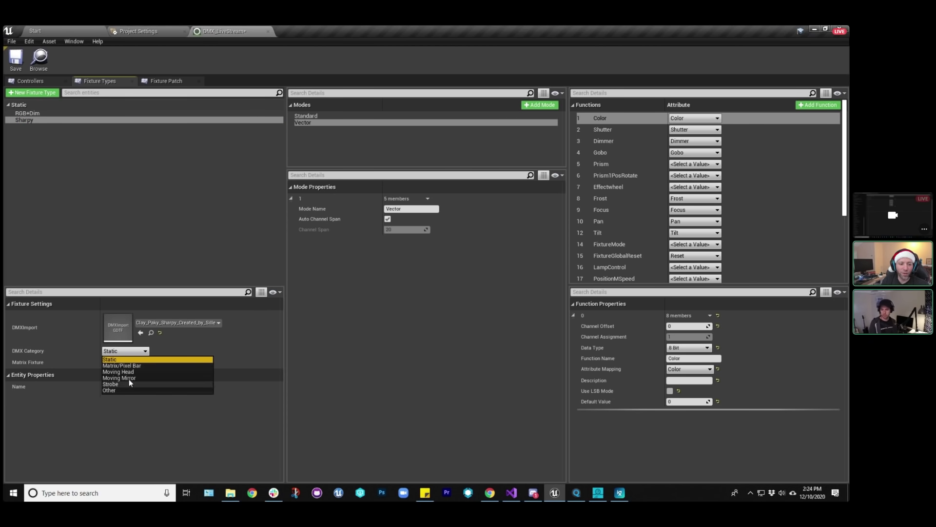
pyautogui.click(139, 373)
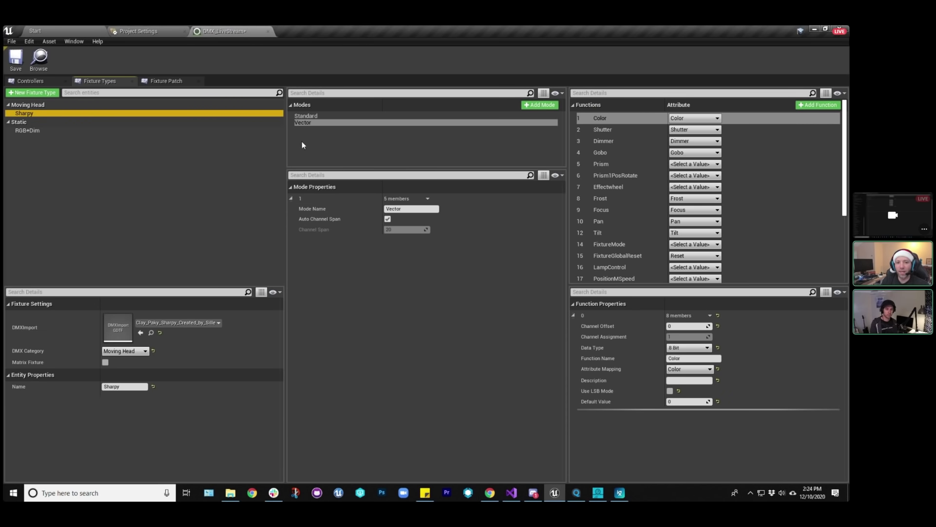
# Look over the Standard and Vector modes and enlarge the Function Properties panel.
pyautogui.click(314, 116)
pyautogui.click(318, 123)
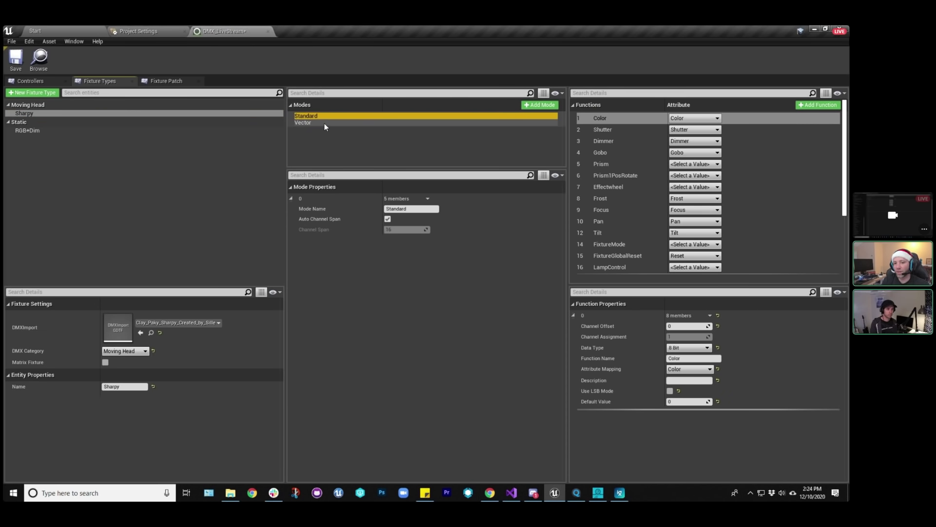
pyautogui.click(312, 116)
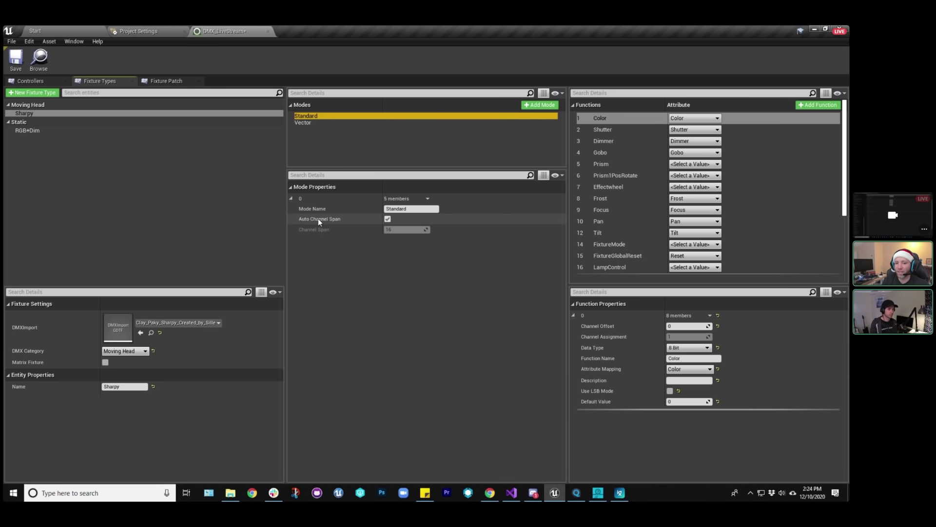
pyautogui.click(651, 288)
pyautogui.moveTo(651, 288); pyautogui.dragTo(652, 313)
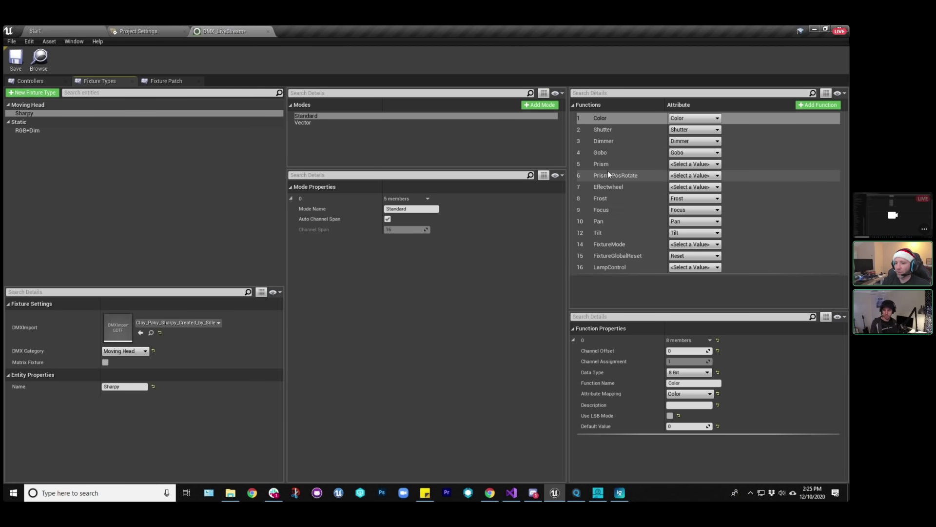
# Inspect the Sharpy's 16-bit Pan function settings, then add a new blank DMX Fixture Type.
pyautogui.click(606, 223)
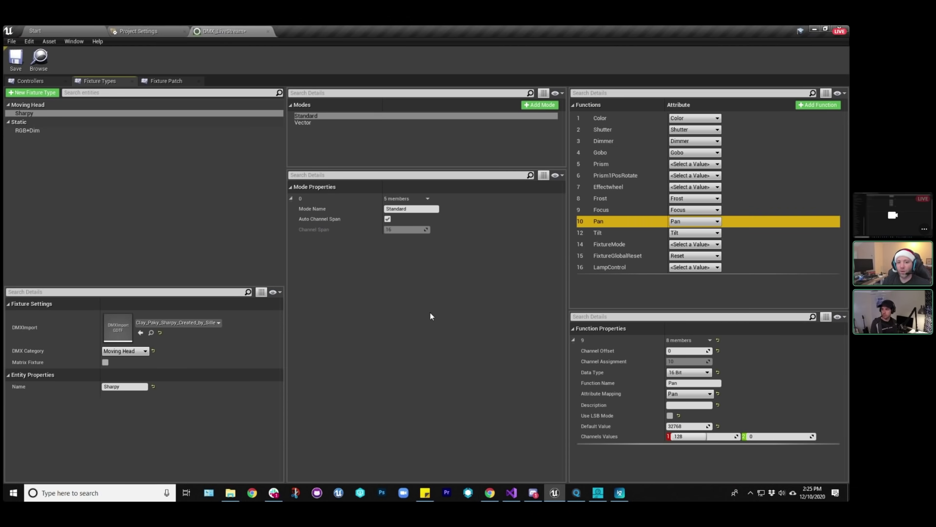
pyautogui.click(372, 270)
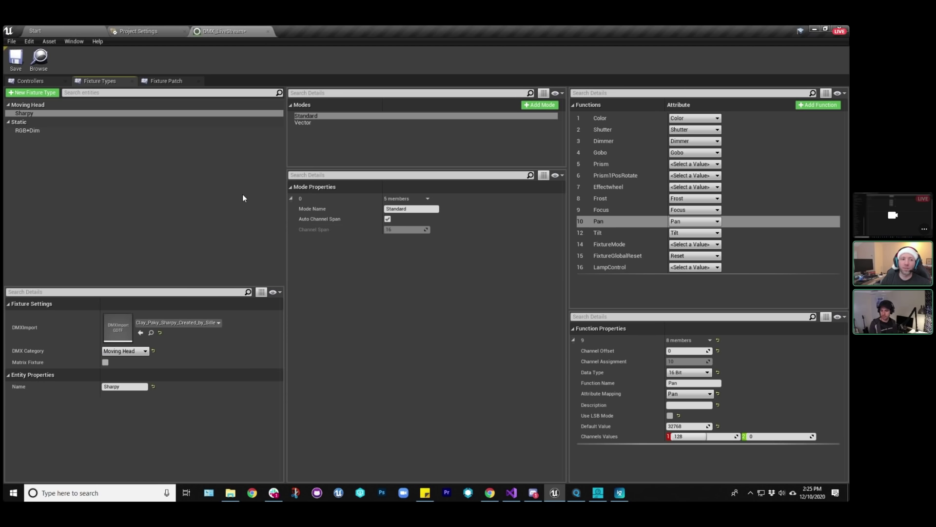
pyautogui.click(34, 92)
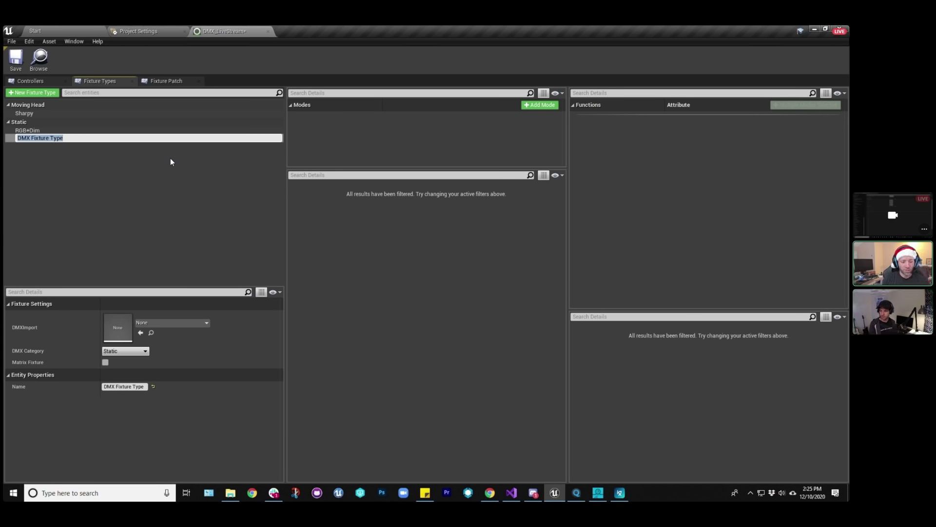
# Rename the new fixture type to '5x5 matrix'.
pyautogui.write('LED Strio')
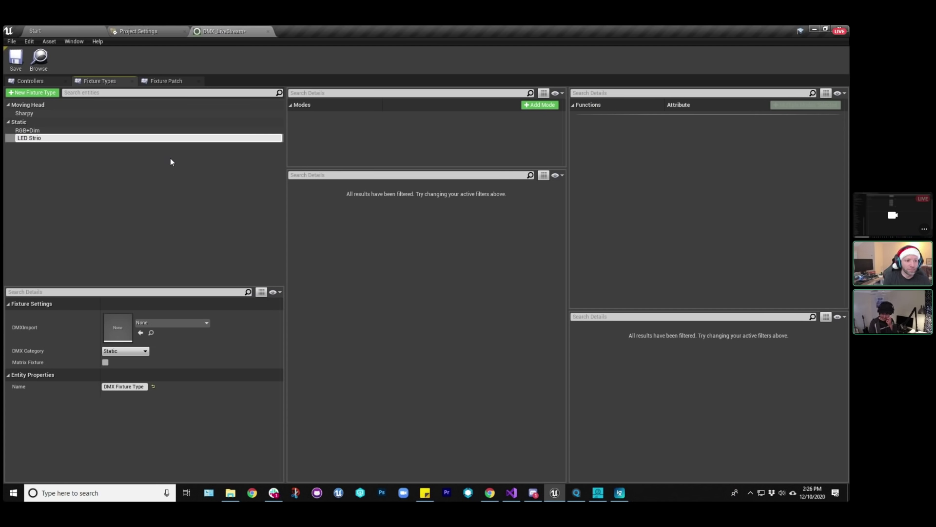
pyautogui.press('BackSpace')
pyautogui.press('BackSpace')
pyautogui.press('BackSpace')
pyautogui.press('BackSpace')
pyautogui.press('BackSpace')
pyautogui.press('BackSpace')
pyautogui.press('BackSpace')
pyautogui.press('BackSpace')
pyautogui.press('BackSpace')
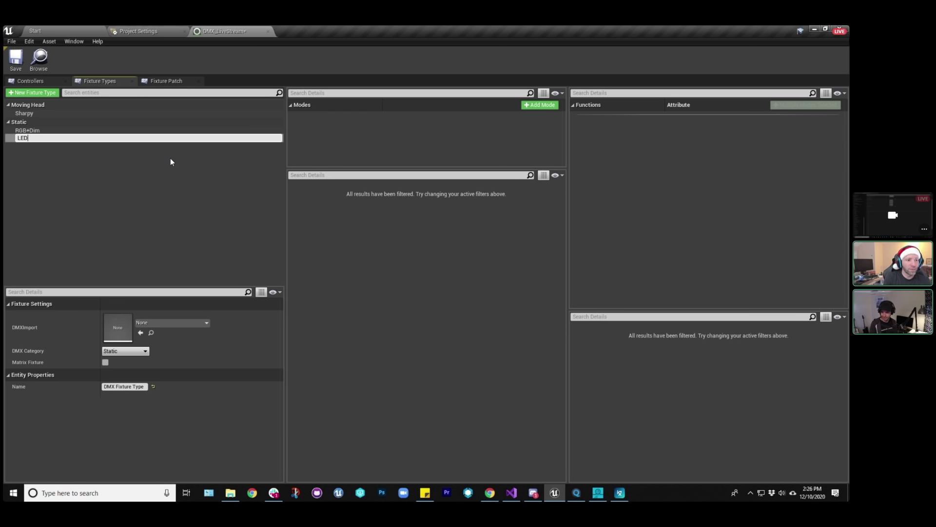
pyautogui.write('5x5 matrix')
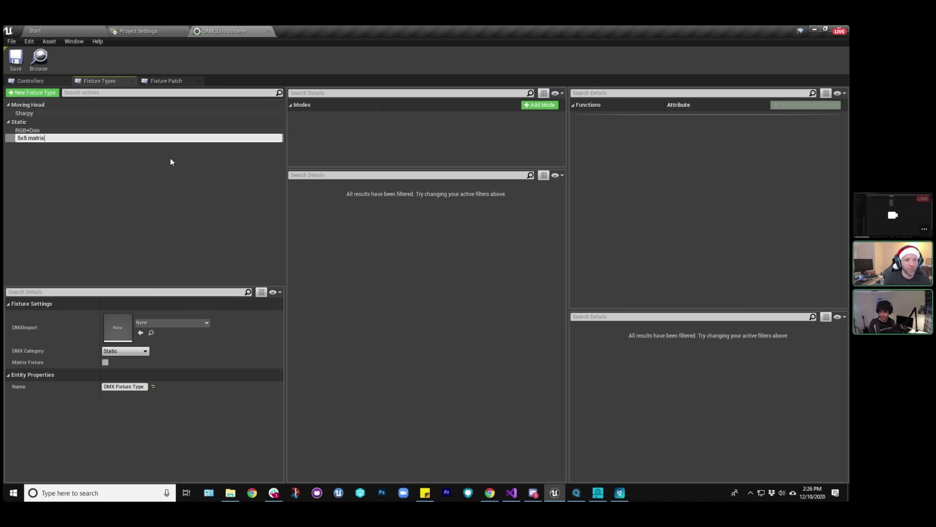
pyautogui.press('Return')
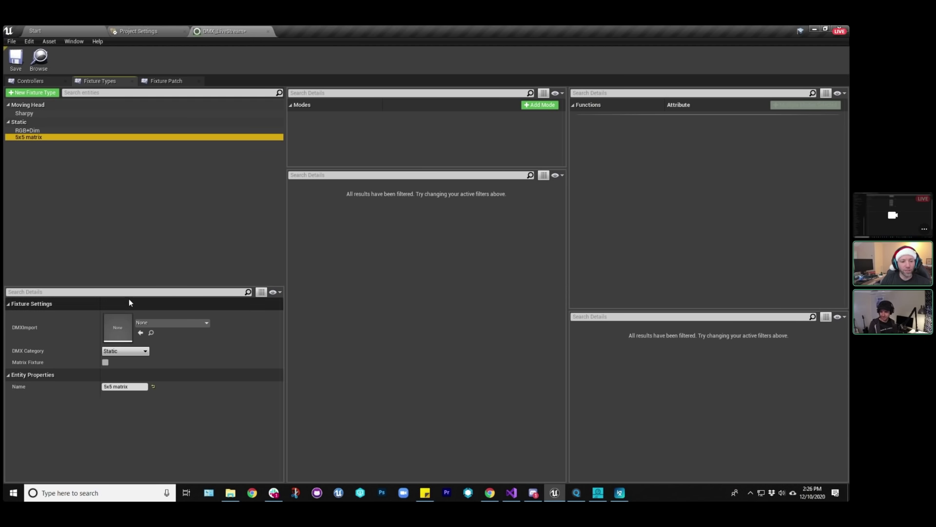
# Set its DMX category to Matrix/Pixel Bar, mark it a matrix fixture, and add a mode.
pyautogui.click(165, 323)
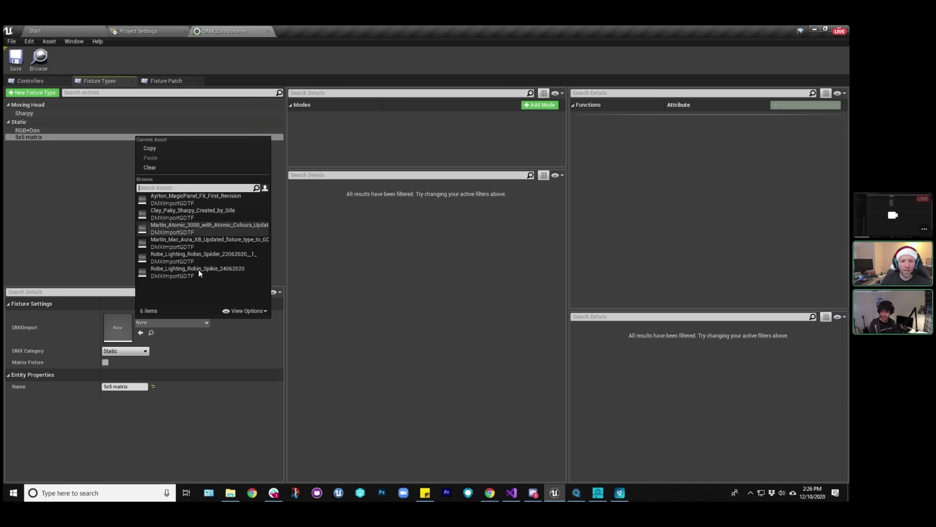
pyautogui.click(68, 225)
pyautogui.click(32, 137)
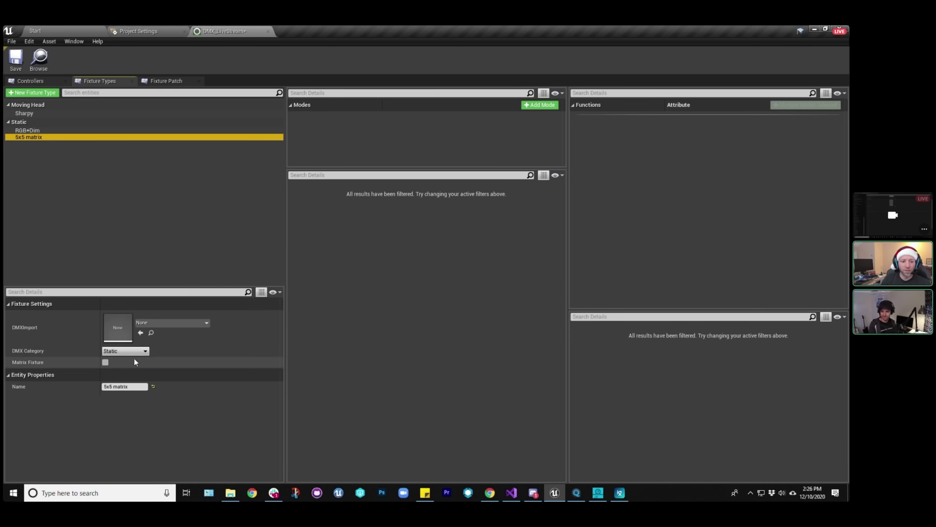
pyautogui.click(132, 352)
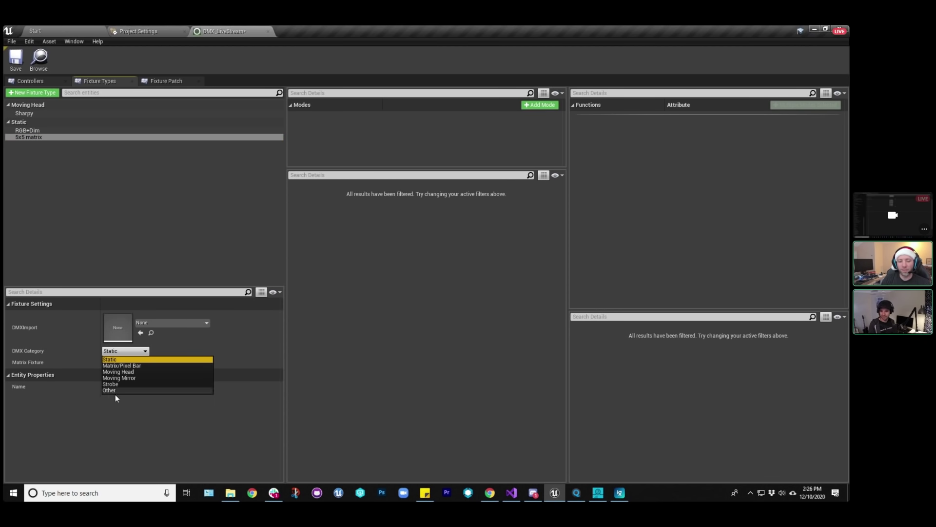
pyautogui.click(134, 365)
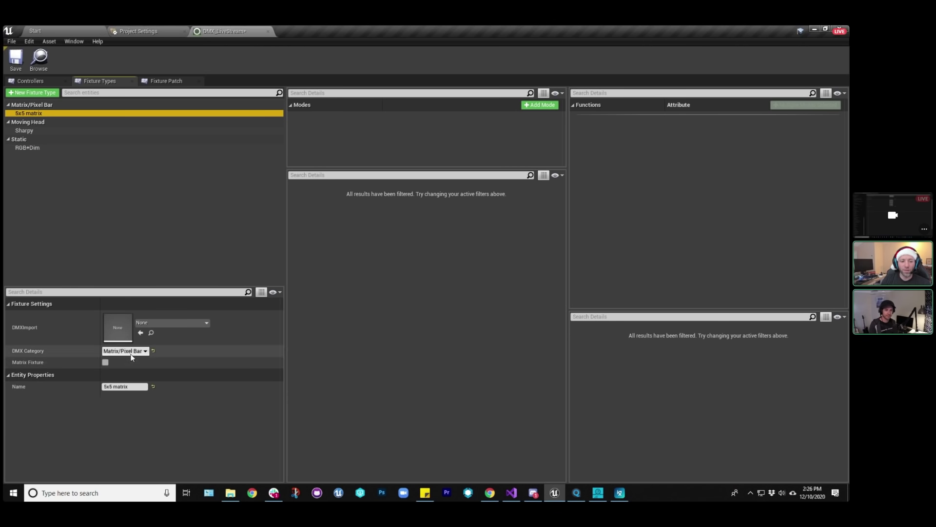
pyautogui.click(105, 362)
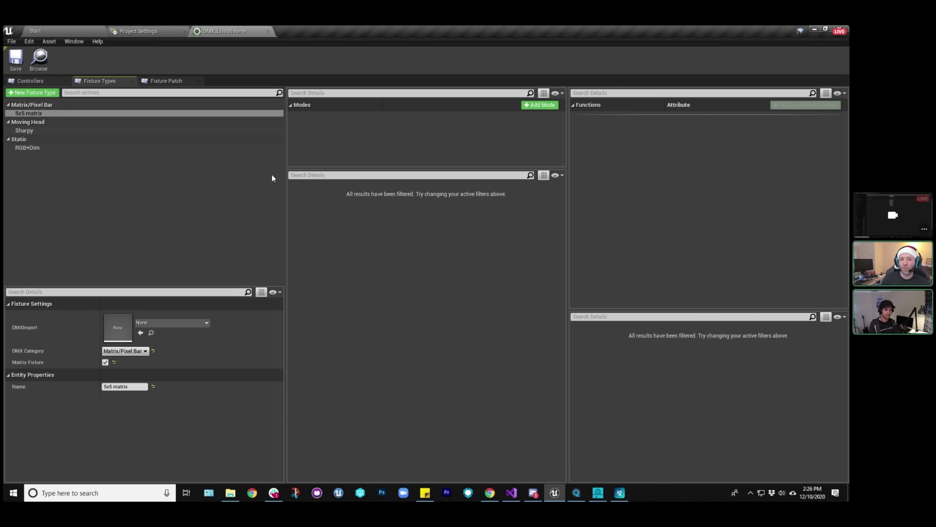
pyautogui.click(540, 104)
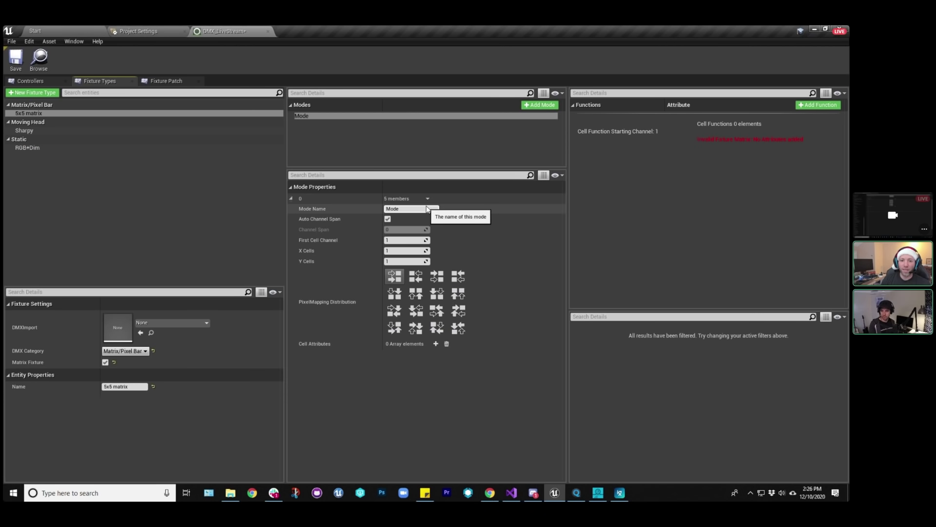
# Name the mode 'RGB' and set its grid to 5 X cells by 5 Y cells.
pyautogui.click(410, 209)
pyautogui.write('RGB')
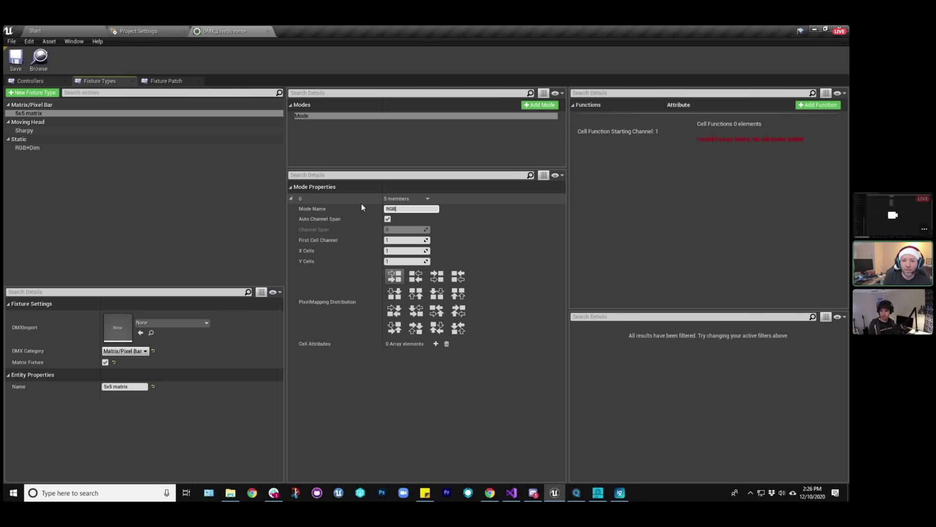
pyautogui.press('Return')
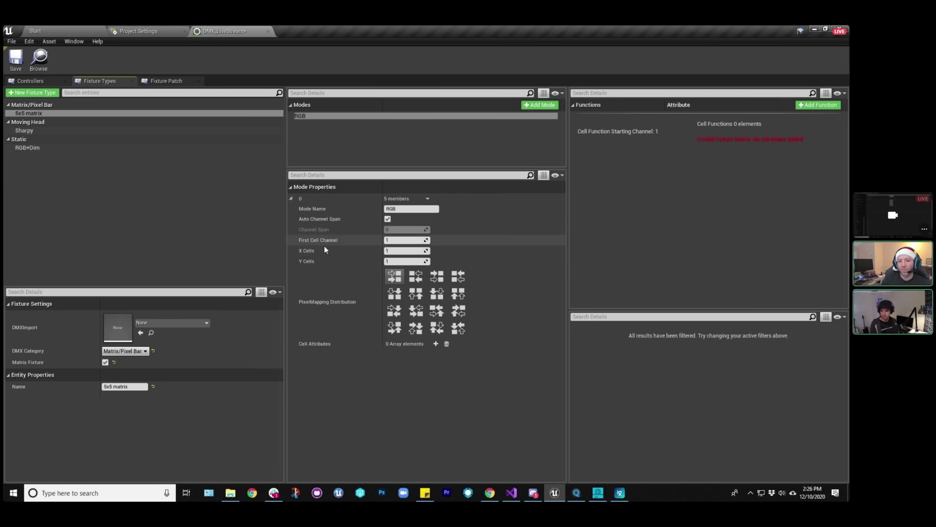
pyautogui.click(405, 251)
pyautogui.write('5')
pyautogui.press('Tab')
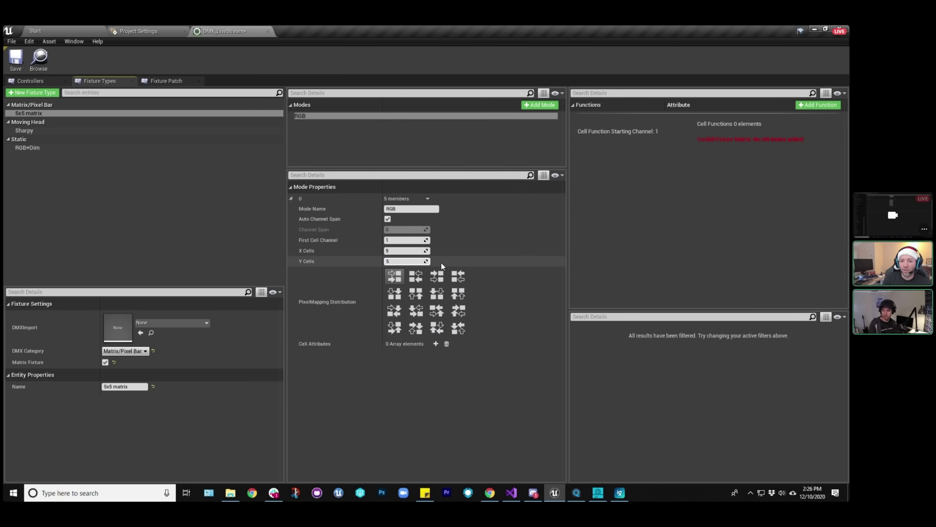
pyautogui.write('5')
pyautogui.press('Return')
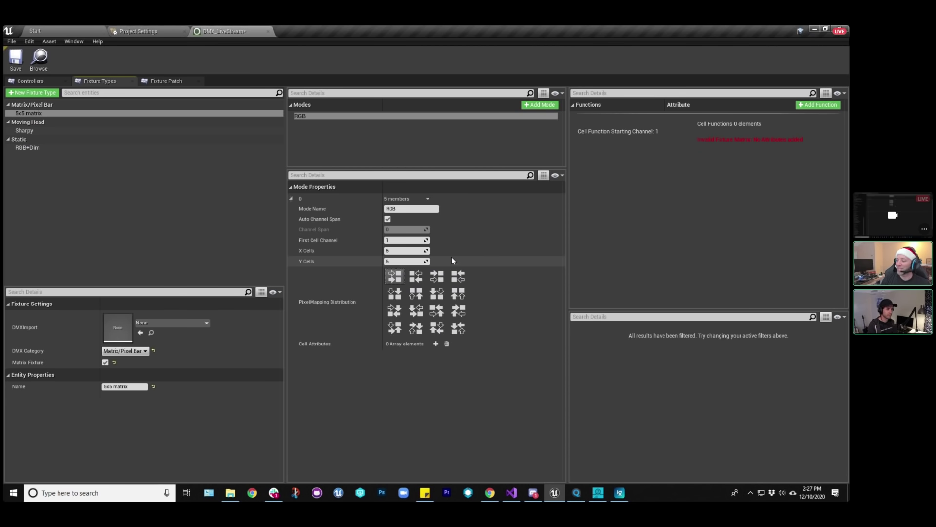
# Add three cell attributes to the RGB mode.
pyautogui.click(436, 344)
pyautogui.click(437, 344)
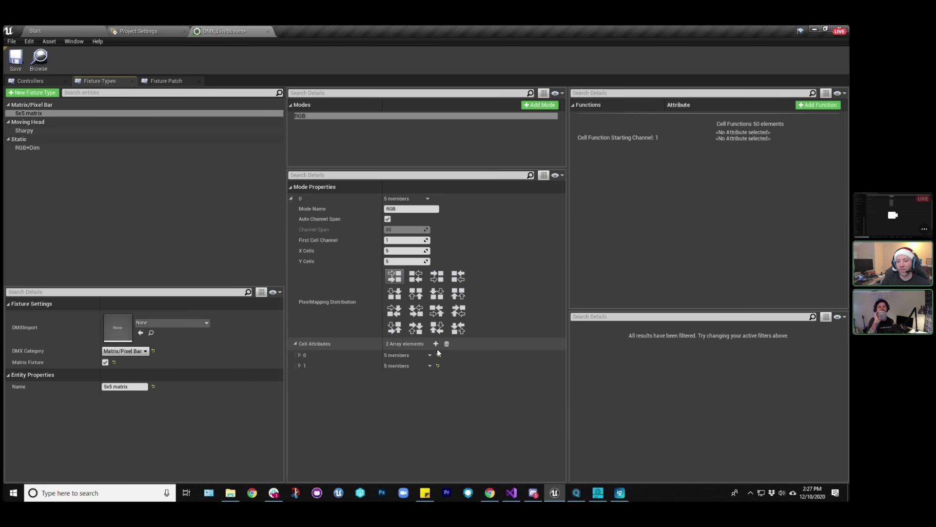
pyautogui.click(436, 345)
pyautogui.moveTo(389, 171); pyautogui.dragTo(389, 137)
# Map the three cell attributes to Red, Green and Blue.
pyautogui.click(300, 320)
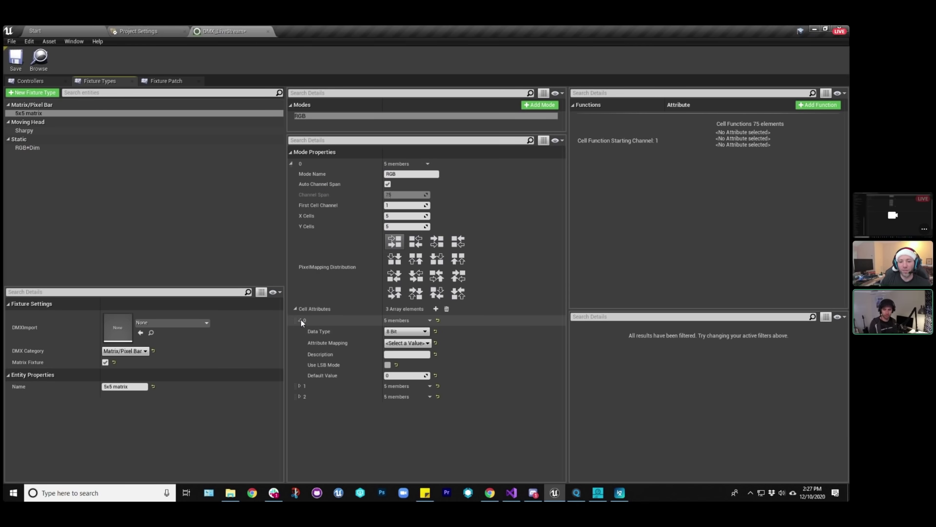
pyautogui.click(409, 343)
pyautogui.click(405, 373)
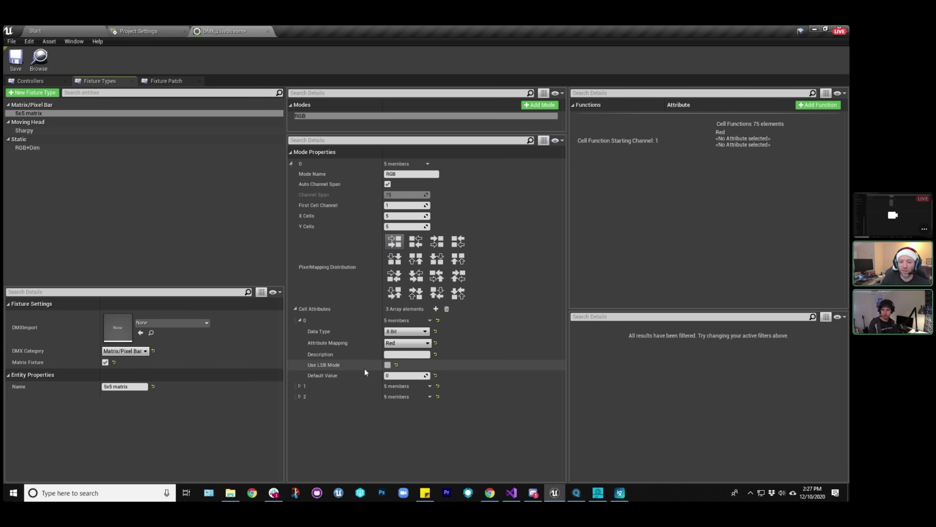
pyautogui.click(300, 385)
pyautogui.click(407, 409)
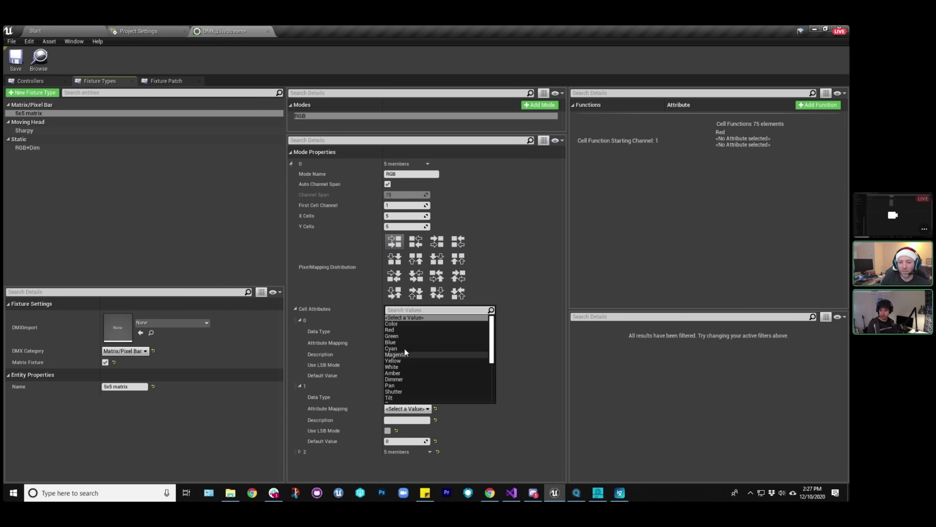
pyautogui.click(400, 336)
pyautogui.click(299, 451)
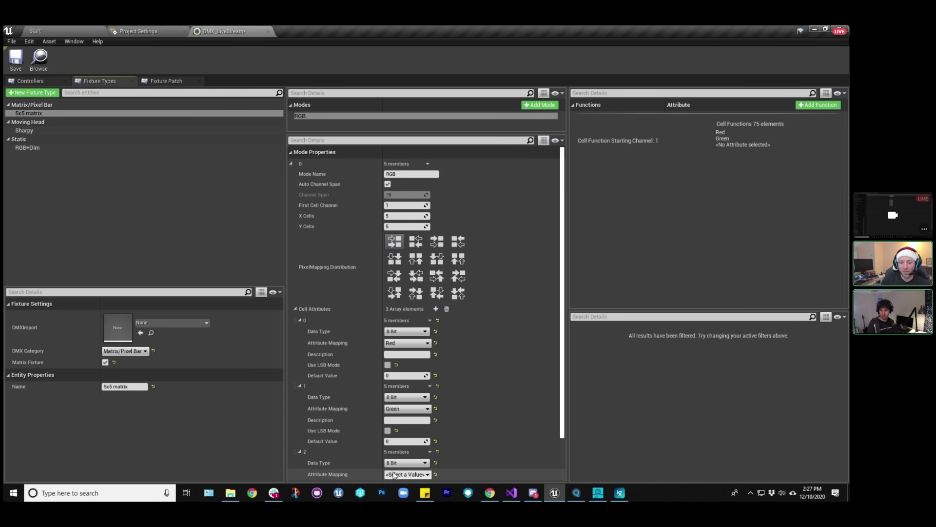
pyautogui.click(407, 474)
pyautogui.click(391, 408)
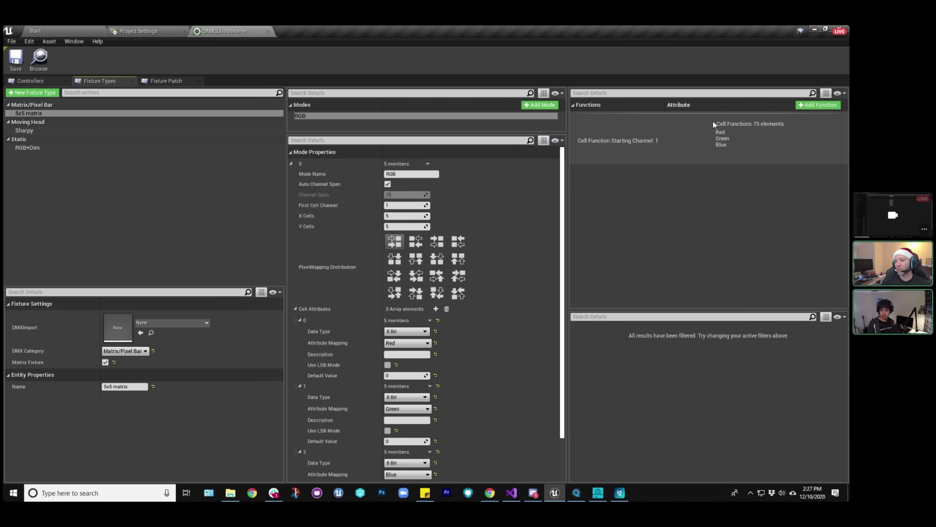
# Collapse the three cell attributes and enlarge the modes area again.
pyautogui.click(300, 320)
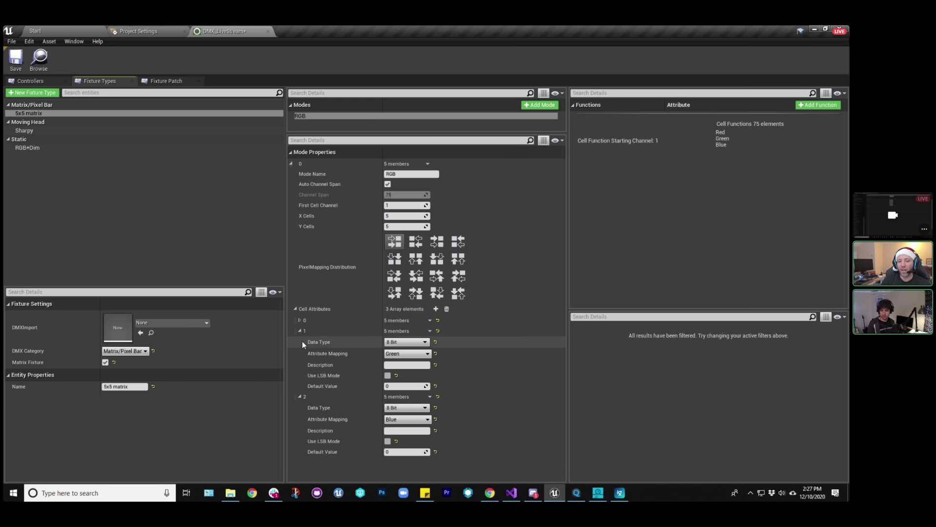
pyautogui.click(299, 331)
pyautogui.click(299, 341)
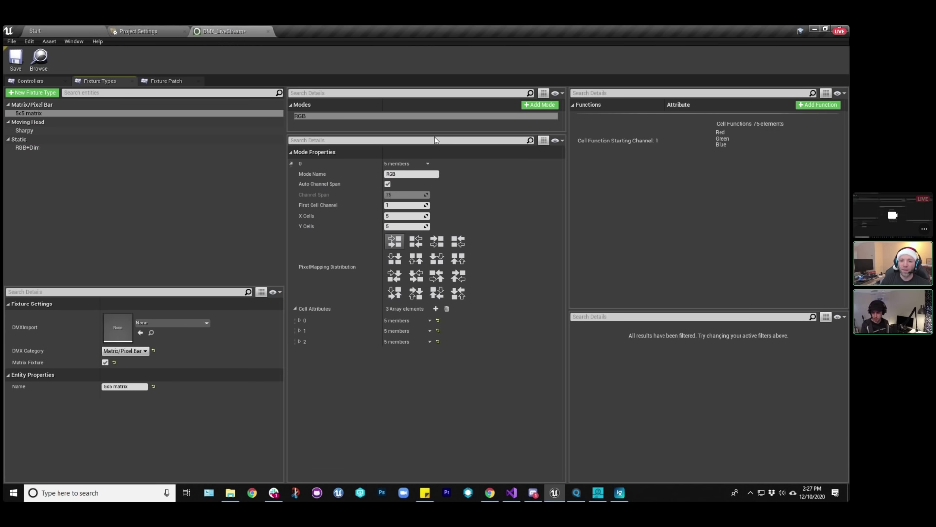
pyautogui.moveTo(440, 135)
pyautogui.mouseDown()
pyautogui.moveTo(440, 161)
pyautogui.moveTo(440, 152)
pyautogui.mouseUp()
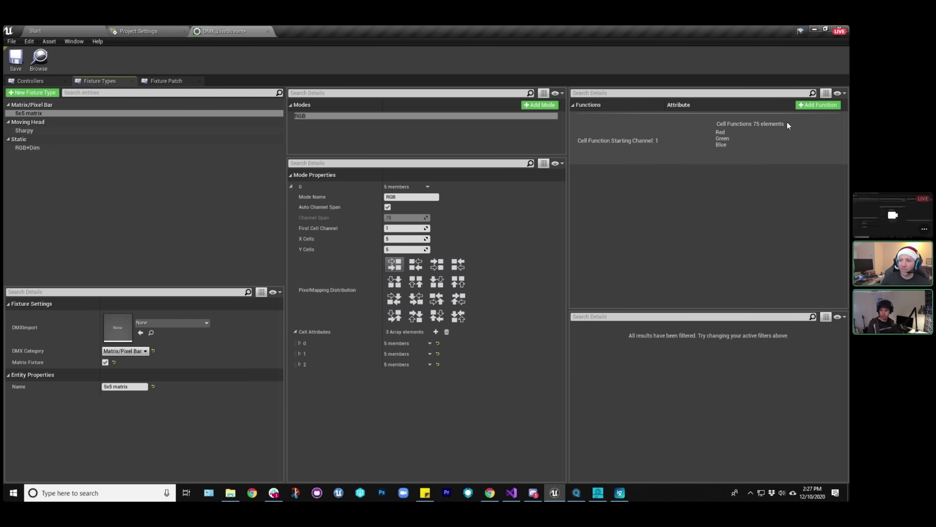
# Add two functions, map the first to Dimmer, and delete the unneeded Function_1.
pyautogui.click(810, 106)
pyautogui.click(809, 106)
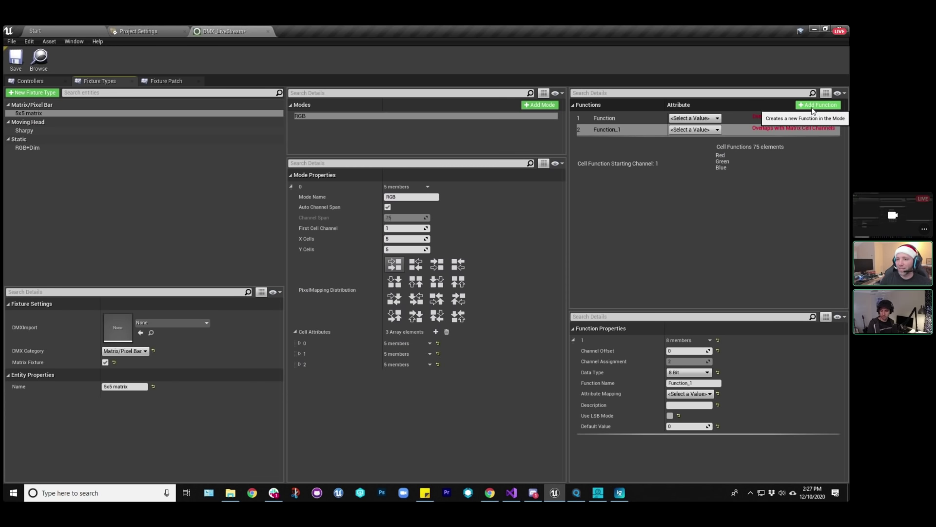
pyautogui.click(607, 118)
pyautogui.click(687, 118)
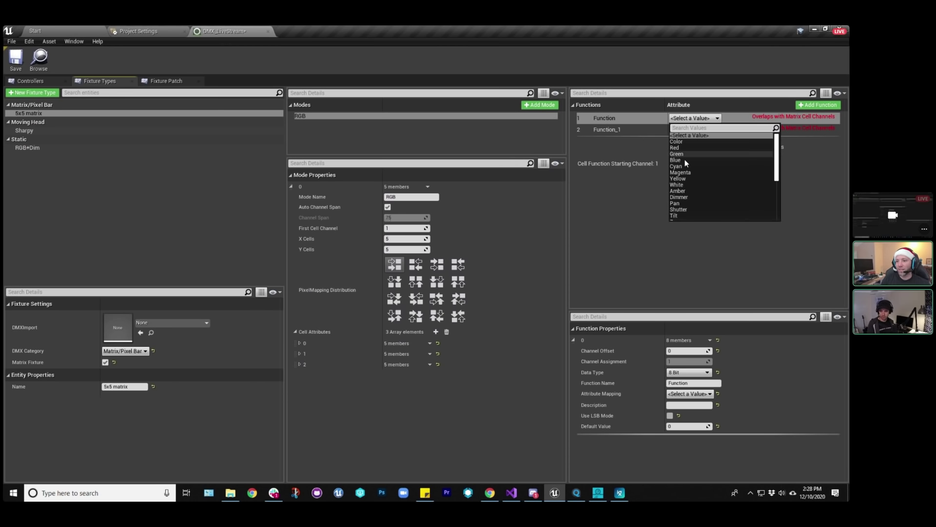
pyautogui.click(700, 198)
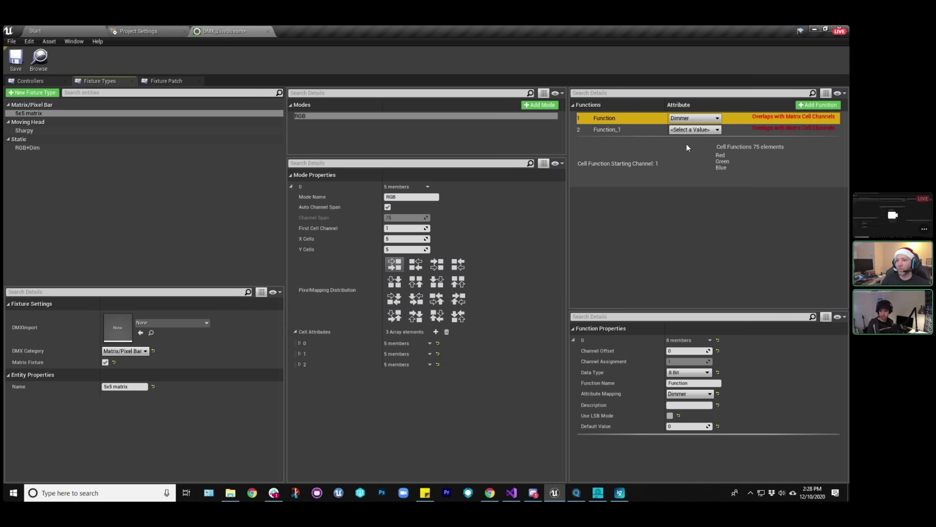
pyautogui.click(621, 130)
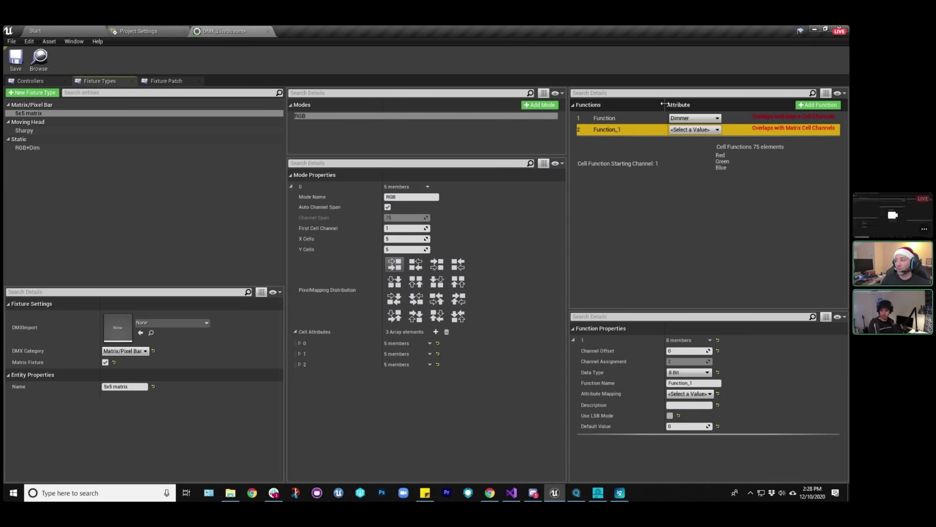
pyautogui.press('Delete')
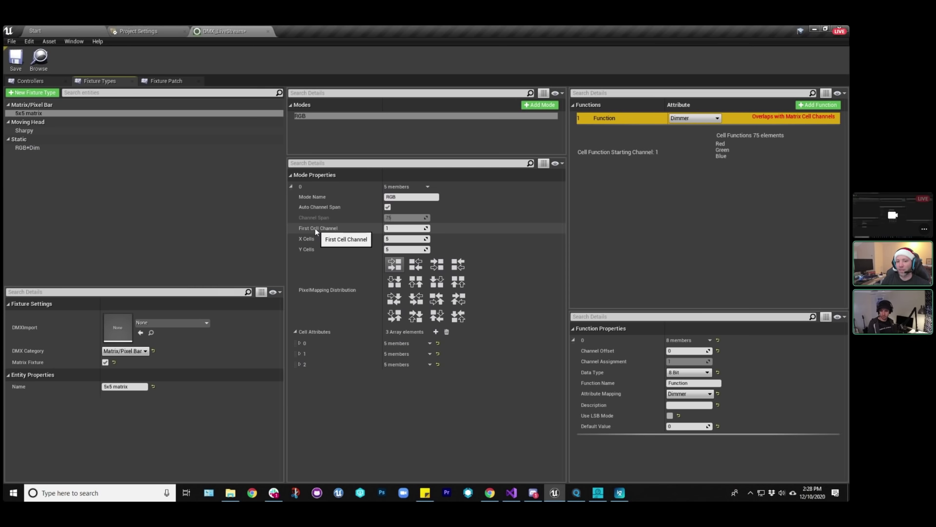
# Start the cell channels at 2, then add and remove an extra Function_1.
pyautogui.moveTo(388, 228); pyautogui.dragTo(450, 242)
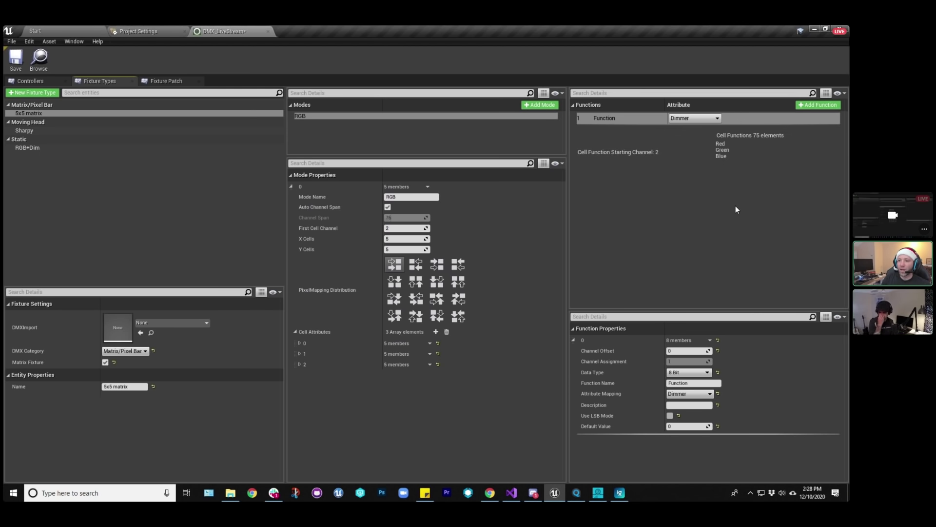
pyautogui.click(666, 230)
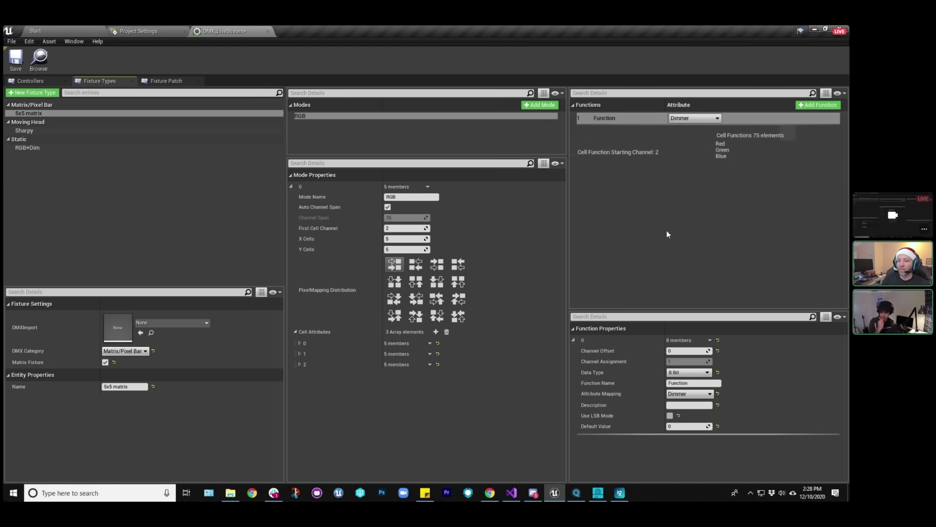
pyautogui.click(818, 105)
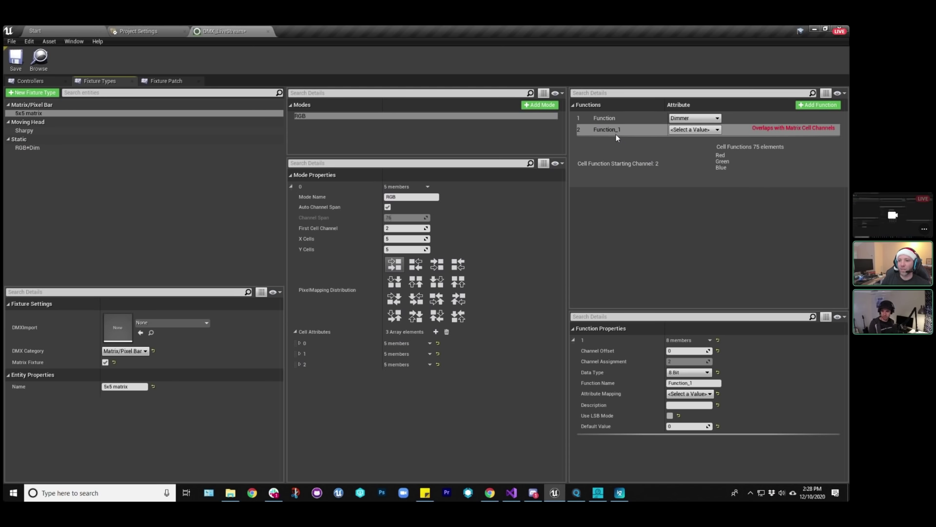
pyautogui.click(602, 129)
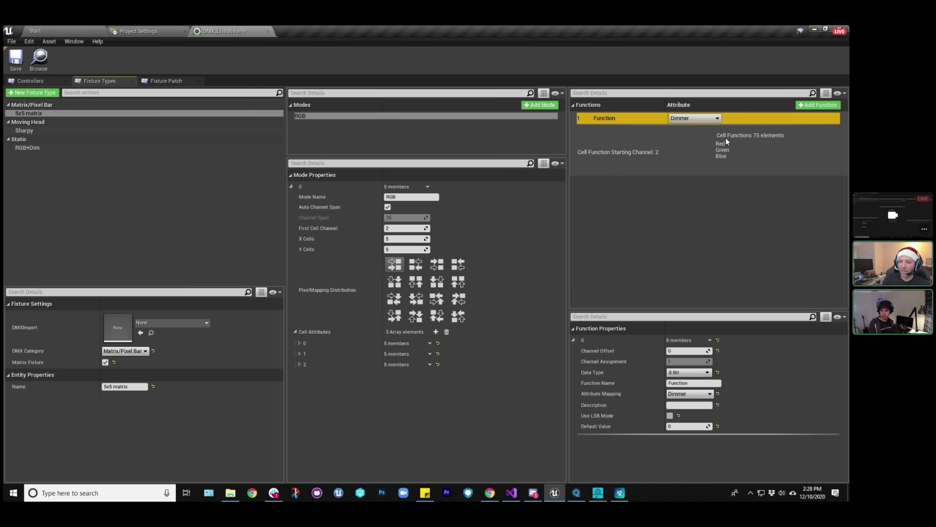
pyautogui.press('Delete')
# Delete the Dimmer function, set First Cell Channel to 1, and save the library.
pyautogui.click(626, 121)
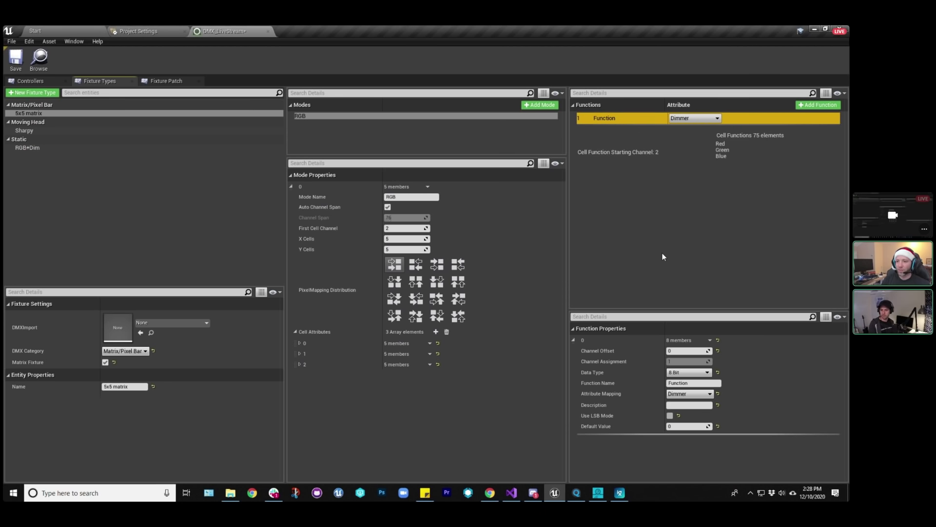
pyautogui.click(626, 119)
pyautogui.press('Delete')
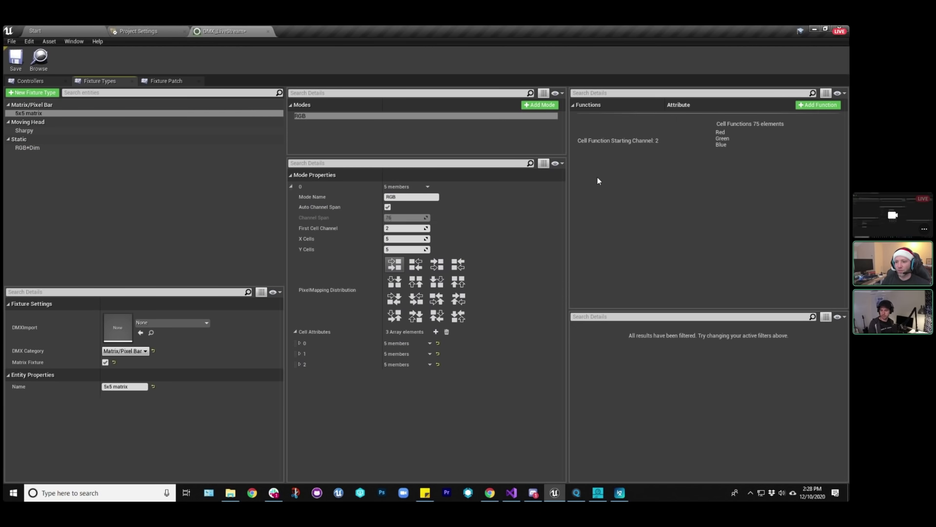
pyautogui.click(393, 228)
pyautogui.write('1')
pyautogui.press('Return')
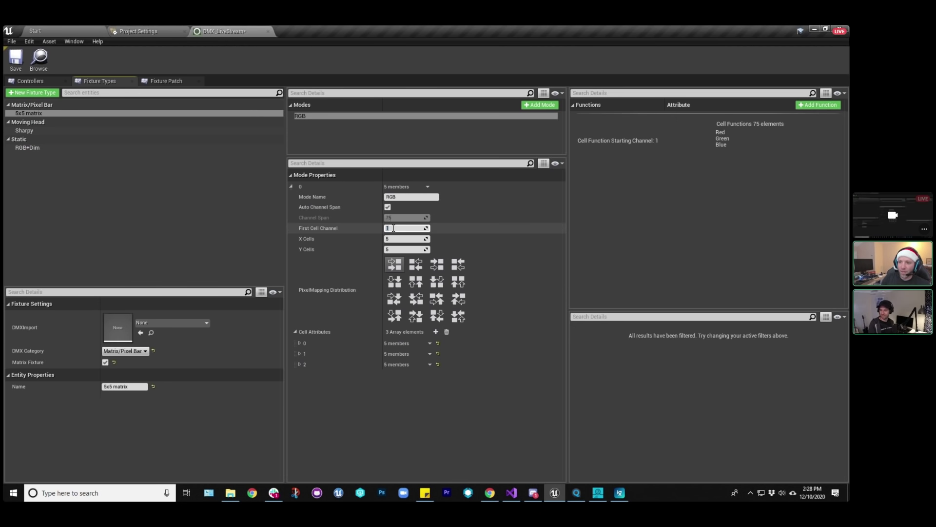
pyautogui.click(16, 57)
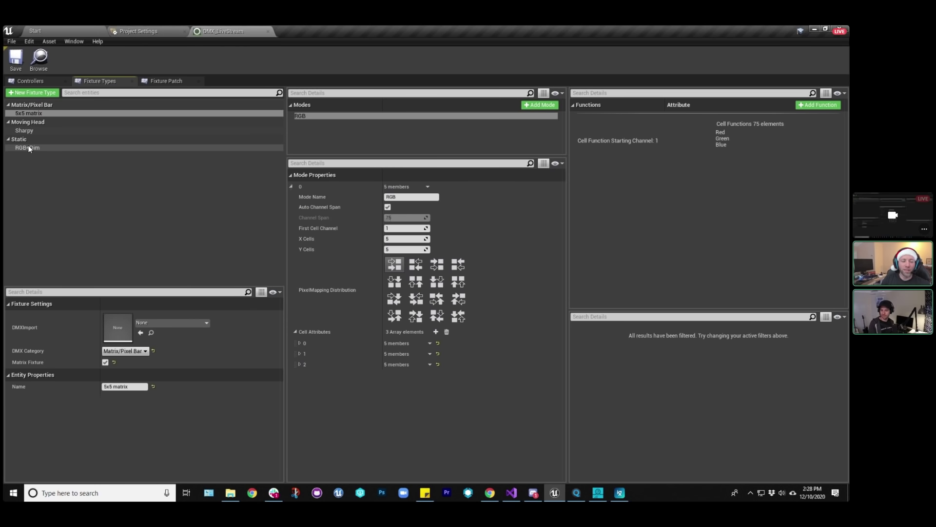
# Review the 5x5 matrix, Sharpy and RGB+Dim fixture types, then show the Fixture Patch.
pyautogui.click(79, 157)
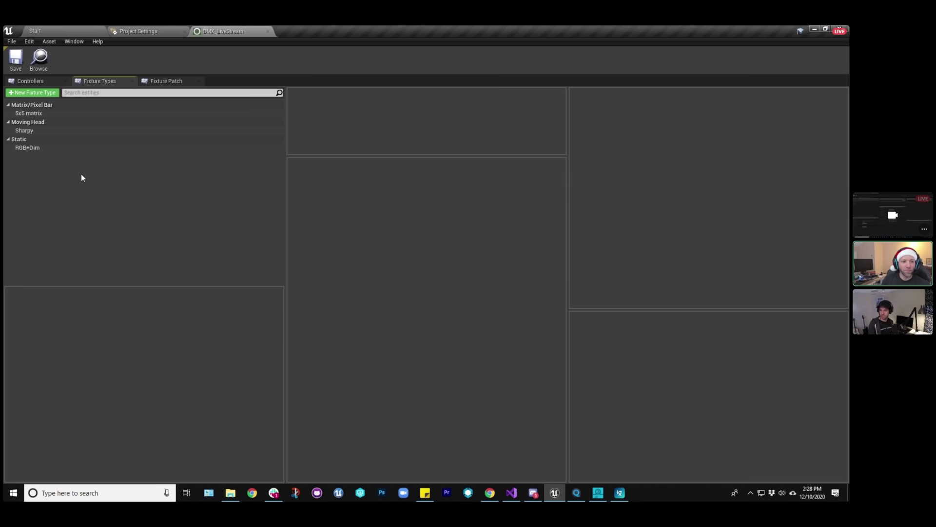
pyautogui.click(36, 114)
pyautogui.click(37, 130)
pyautogui.click(42, 148)
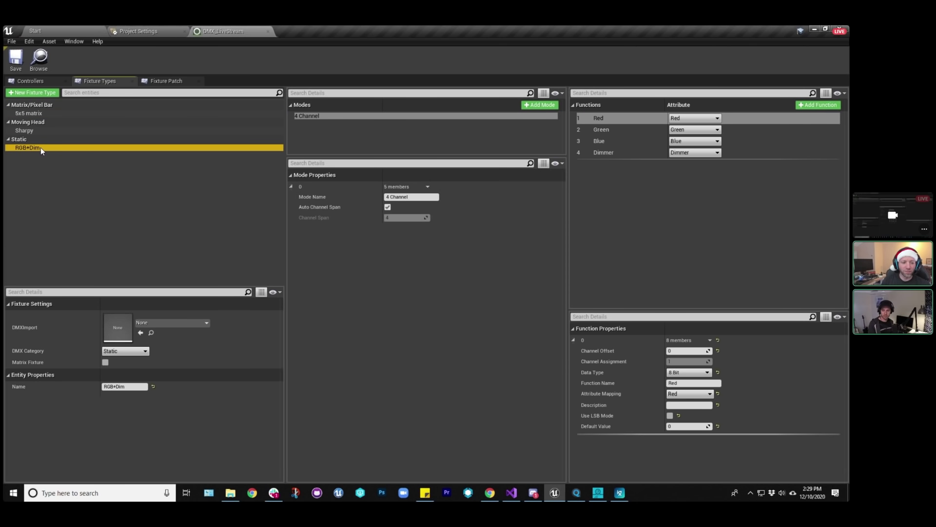
pyautogui.click(156, 84)
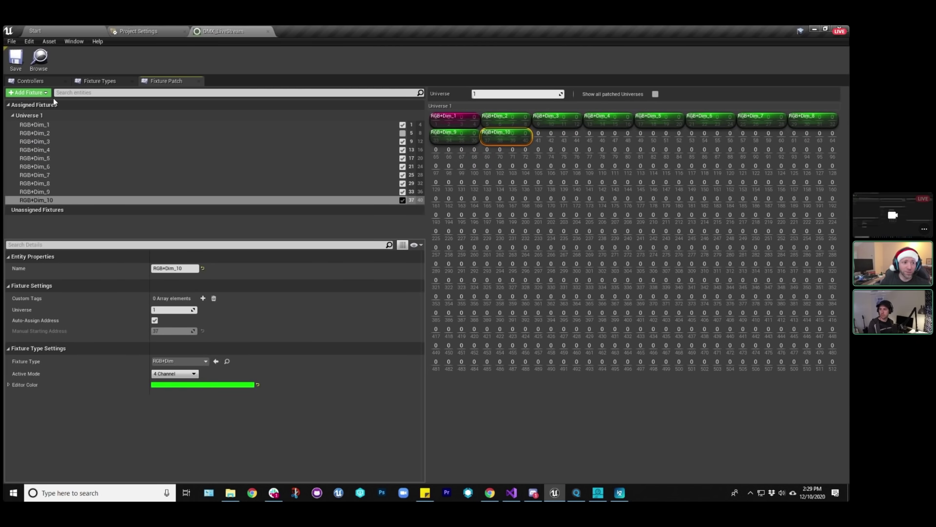
# Patch a Sharpy fixture into Universe 1 and name it Sharpy_1.
pyautogui.click(28, 92)
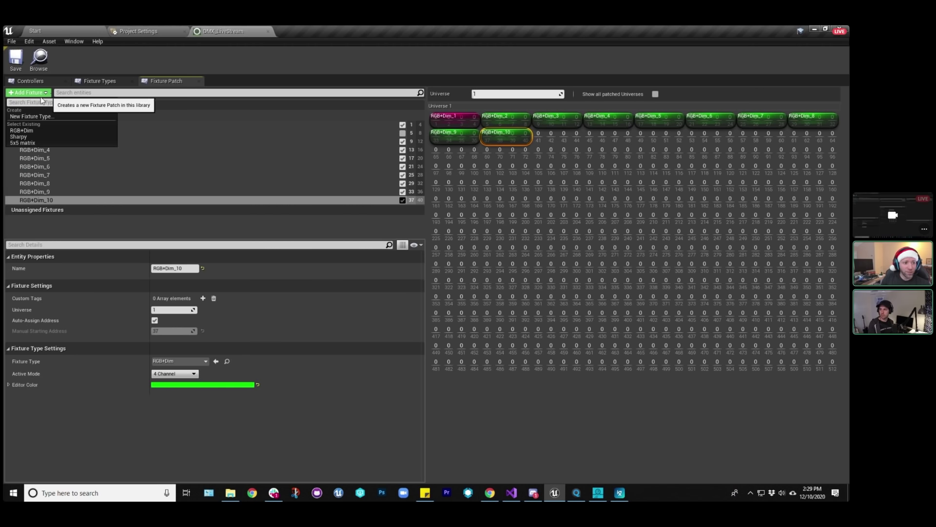
pyautogui.click(24, 136)
pyautogui.click(106, 210)
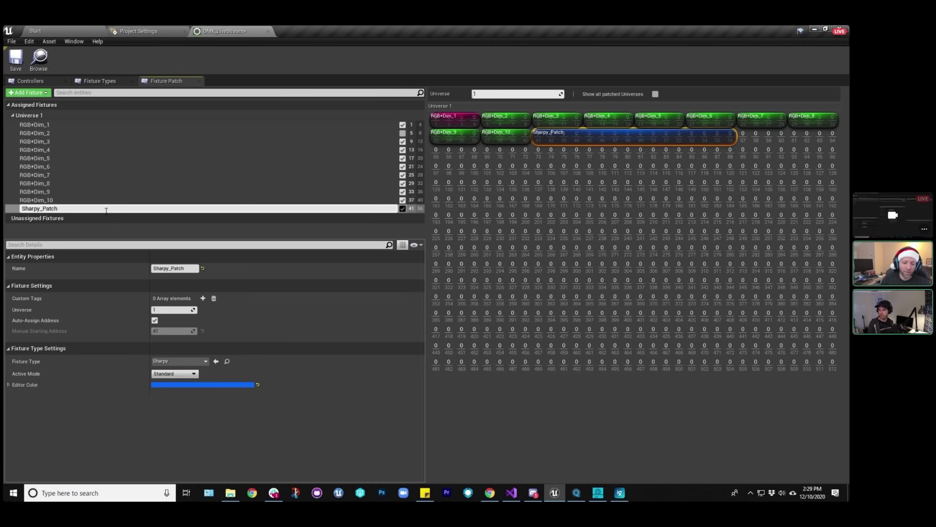
pyautogui.press('BackSpace')
pyautogui.write('1')
pyautogui.press('Return')
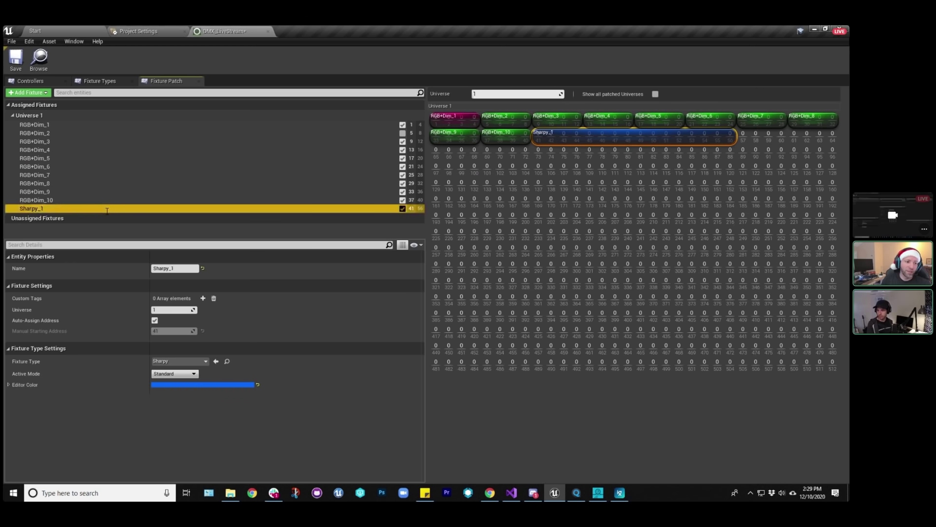
# Patch a 5x5 matrix fixture into Universe 1 and name it 5x5 matrix_1.
pyautogui.click(28, 92)
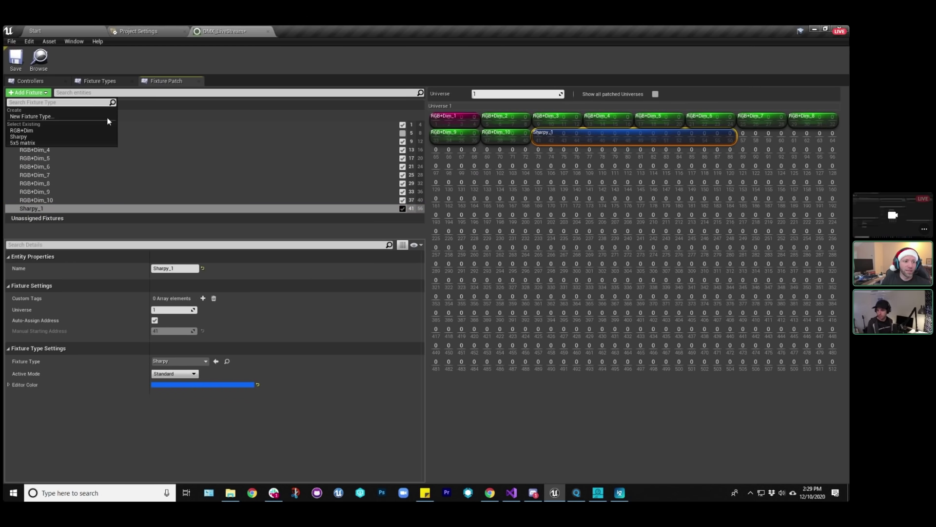
pyautogui.click(40, 141)
pyautogui.click(92, 216)
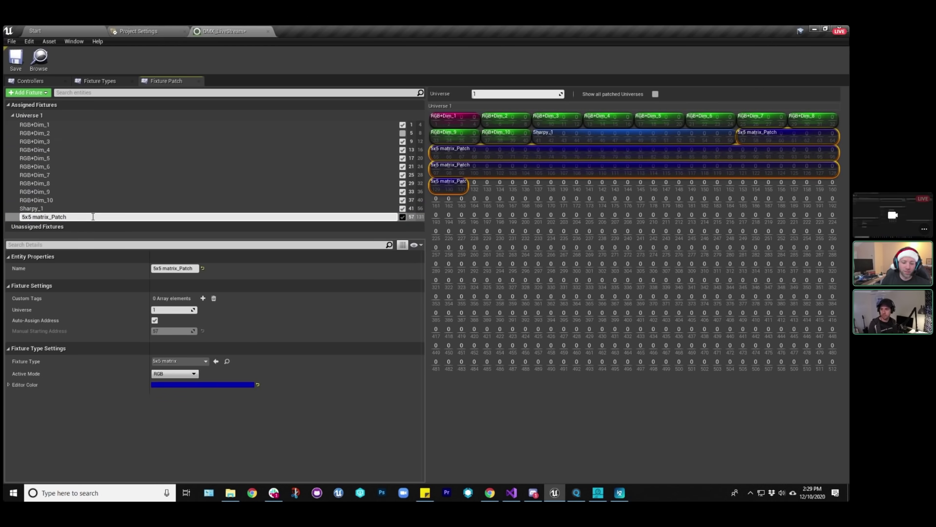
pyautogui.press('BackSpace')
pyautogui.press('BackSpace')
pyautogui.press('BackSpace')
pyautogui.press('BackSpace')
pyautogui.press('BackSpace')
pyautogui.write('1')
pyautogui.press('Return')
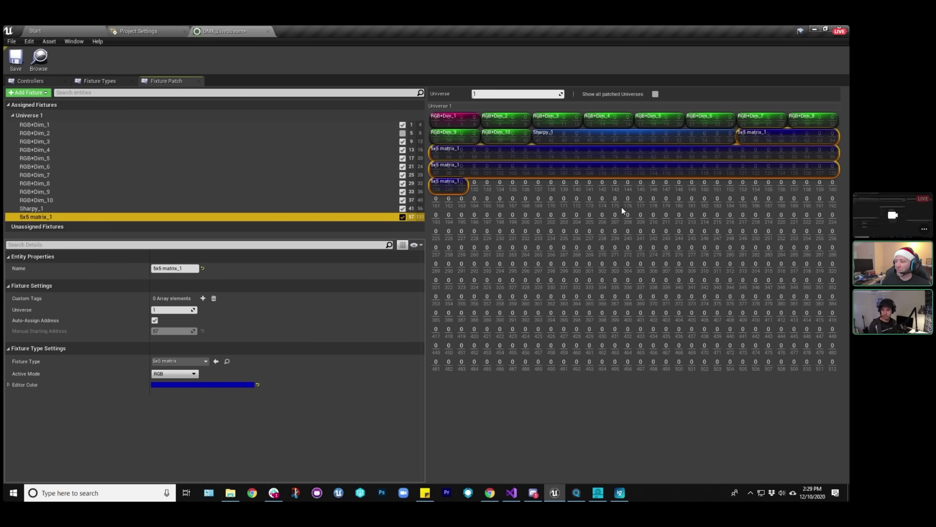
# Move 5x5 matrix_1 to channel 100 and Sharpy_1 to channel 50 in the grid.
pyautogui.click(566, 139)
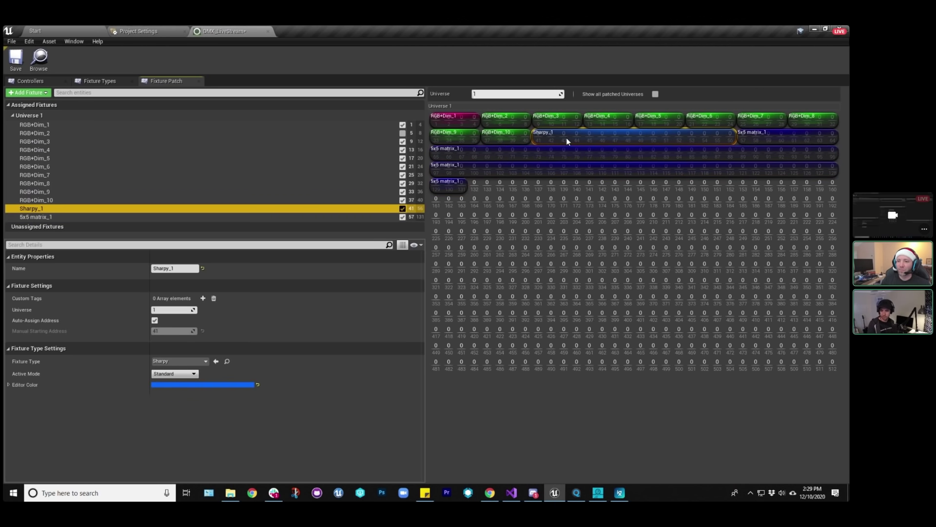
pyautogui.moveTo(745, 140); pyautogui.dragTo(473, 171)
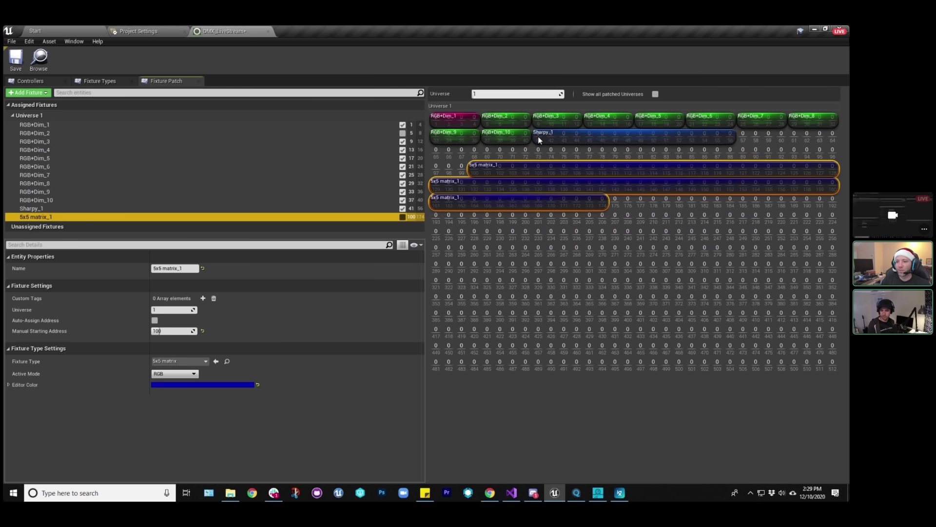
pyautogui.moveTo(537, 136); pyautogui.dragTo(656, 138)
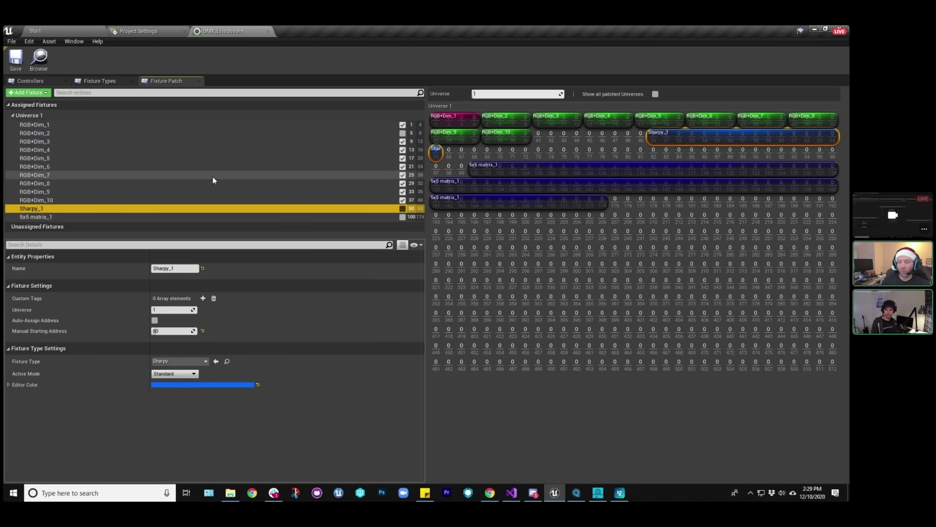
pyautogui.click(66, 28)
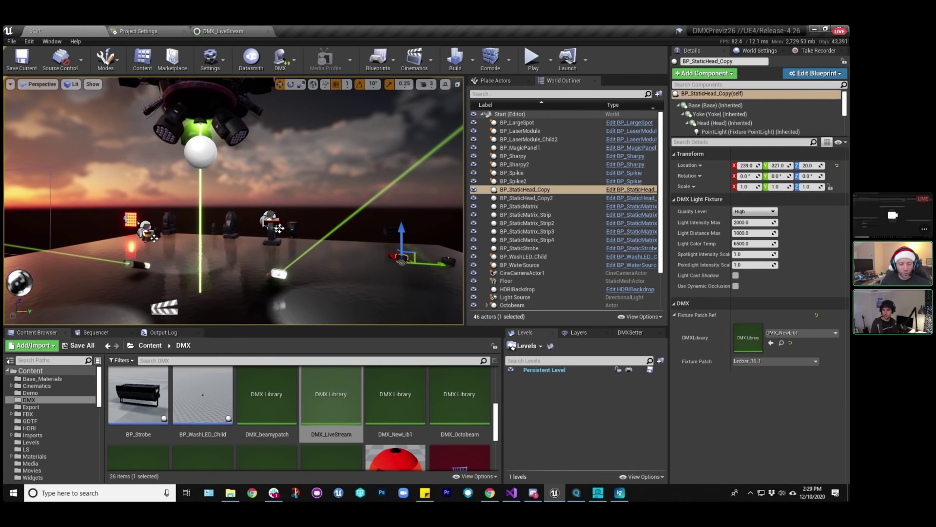
# Orbit the viewport, then expand the DMXFixtures Content folders in the Content Browser.
pyautogui.moveTo(288, 221); pyautogui.dragTo(289, 220, button='right')
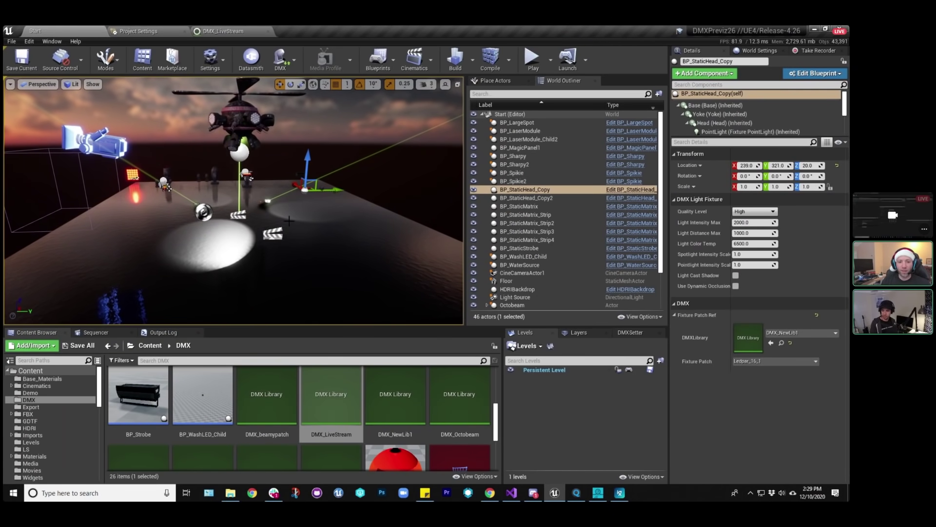
pyautogui.click(6, 372)
pyautogui.scroll(-2, 49, 424)
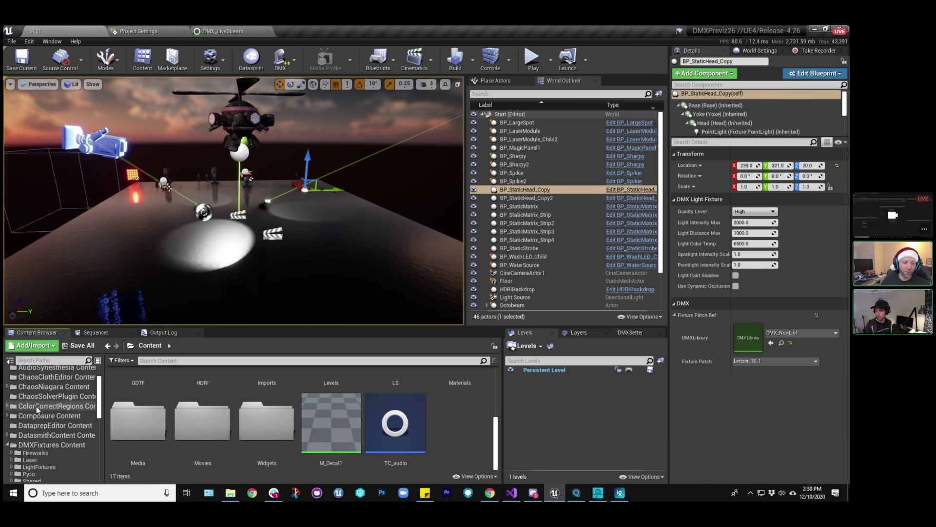
pyautogui.click(52, 445)
pyautogui.scroll(-2, 52, 430)
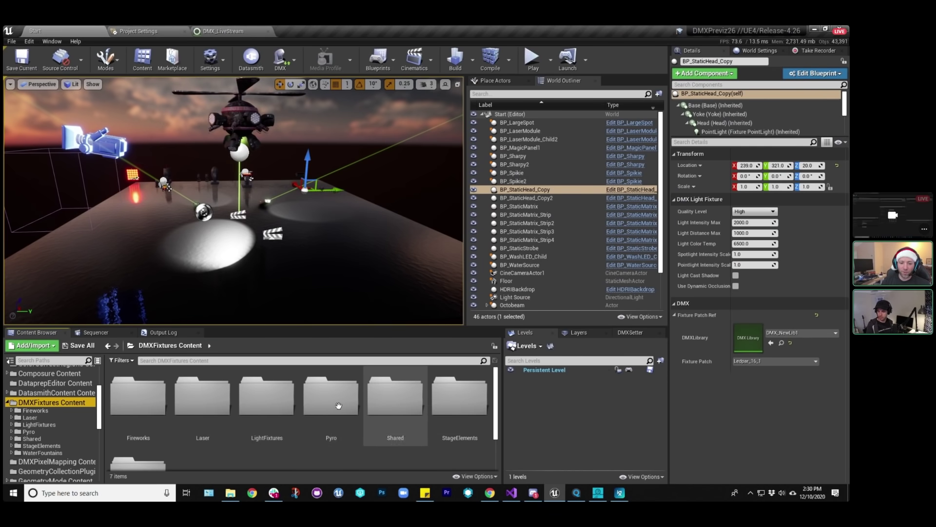
# Open the LightFixtures folder, browse its 17 items, and enlarge the Content Browser.
pyautogui.doubleClick(266, 396)
pyautogui.scroll(-2, 337, 405)
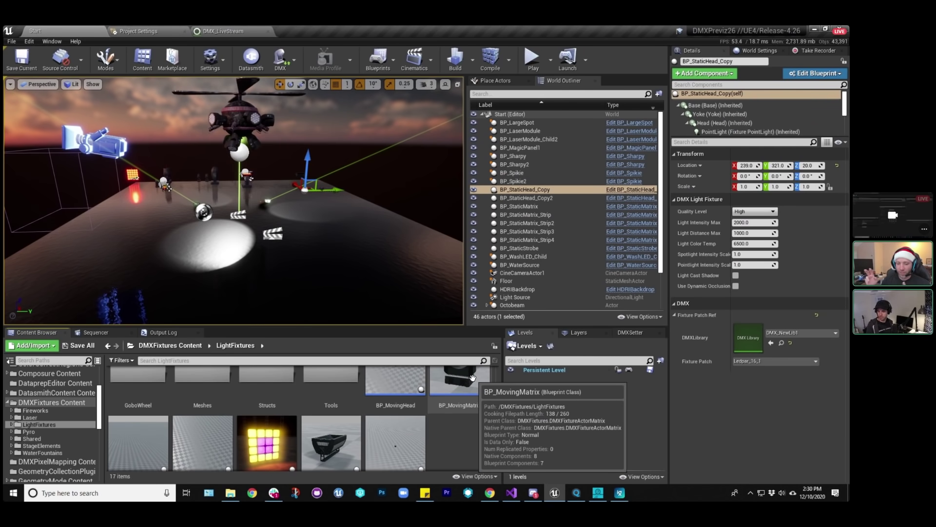
pyautogui.scroll(-1, 464, 376)
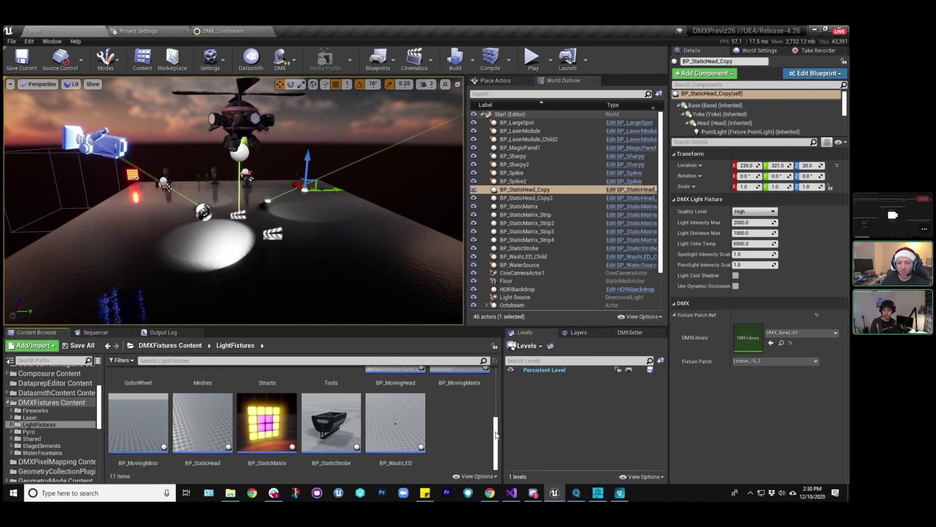
pyautogui.scroll(2, 490, 409)
pyautogui.scroll(2, 504, 409)
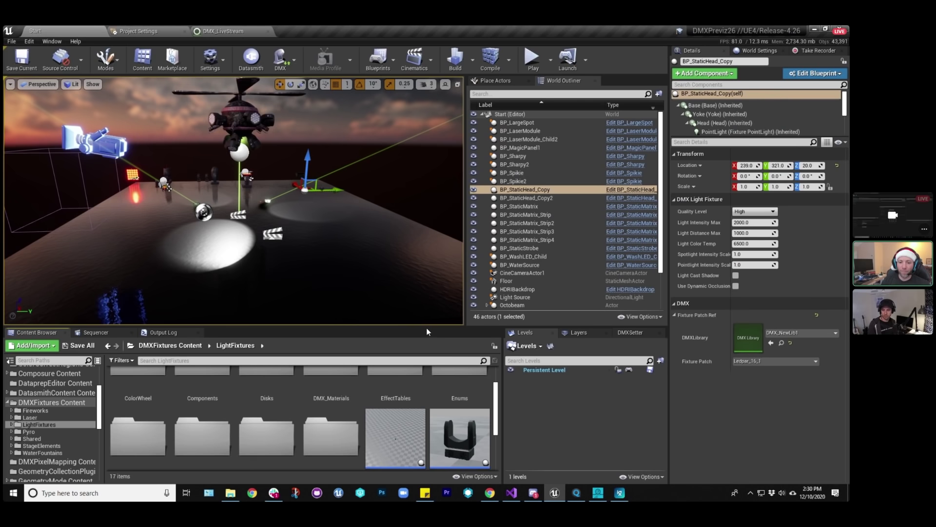
pyautogui.moveTo(426, 326); pyautogui.dragTo(427, 314)
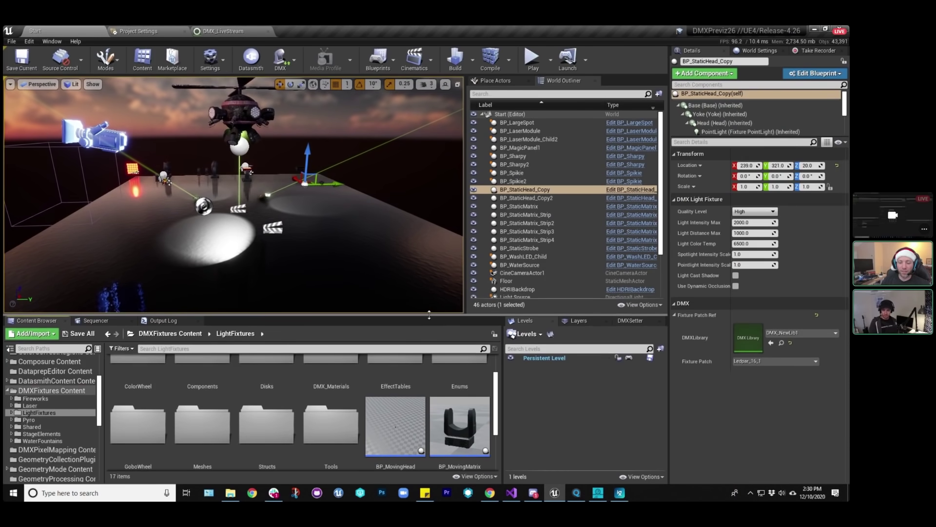
pyautogui.scroll(1, 496, 383)
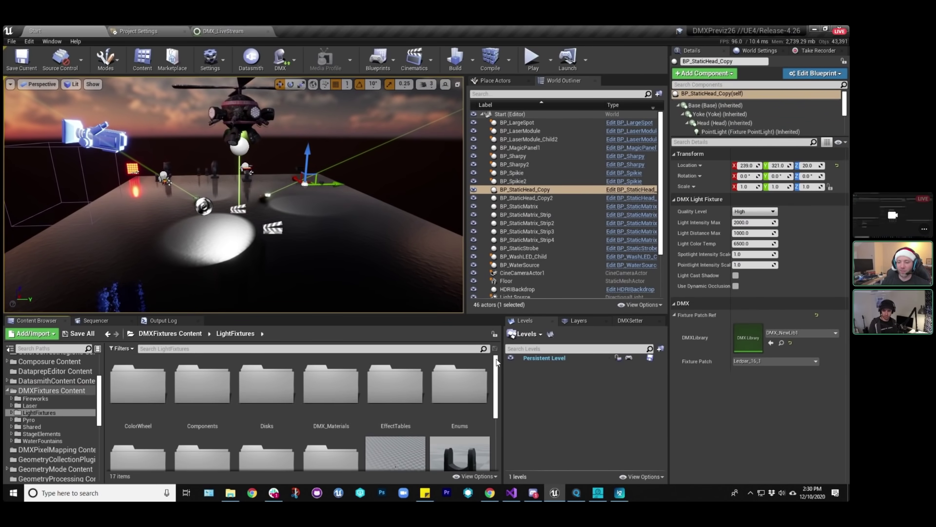
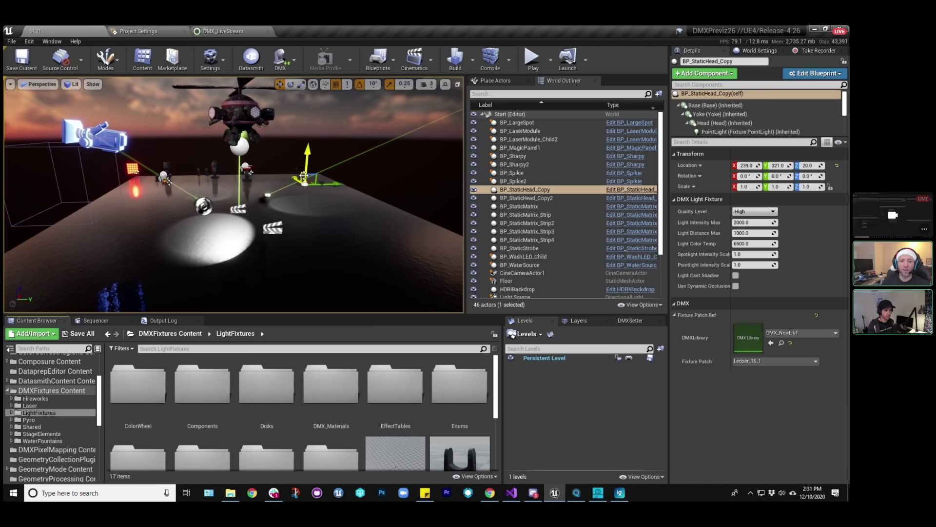
# Focus on the MagicPanel and WashLED fixtures, then select HDRIBackdrop to show its SunsetAmbientCubemap settings.
pyautogui.moveTo(234, 195); pyautogui.dragTo(242, 207, button='right')
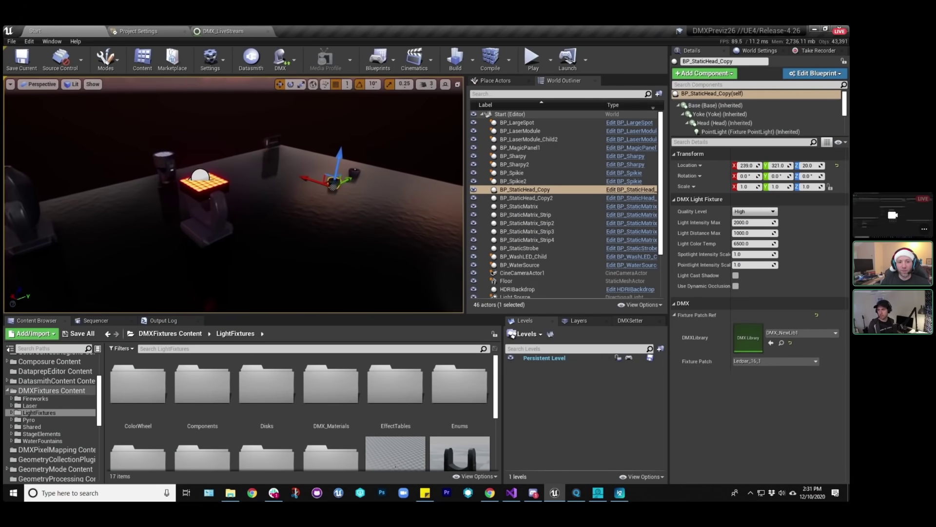
pyautogui.click(214, 195)
pyautogui.press('f')
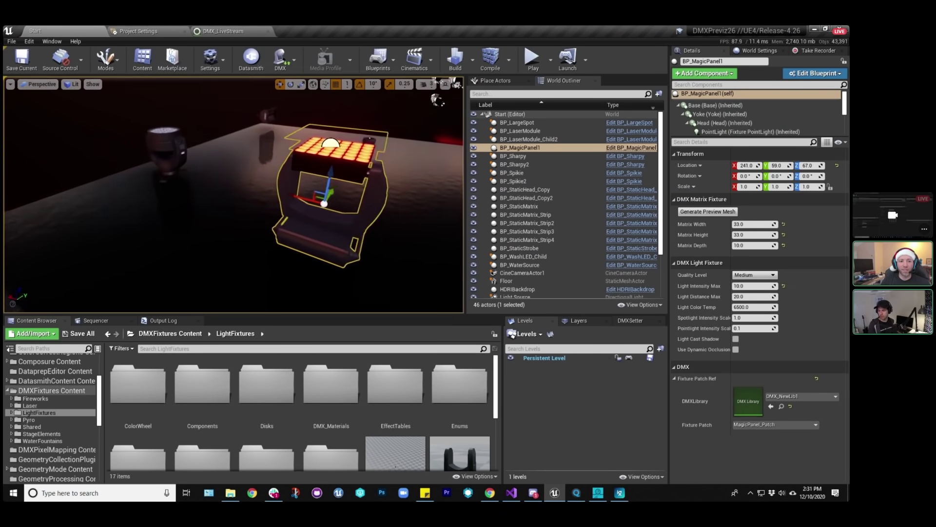
pyautogui.click(156, 170)
pyautogui.press('f')
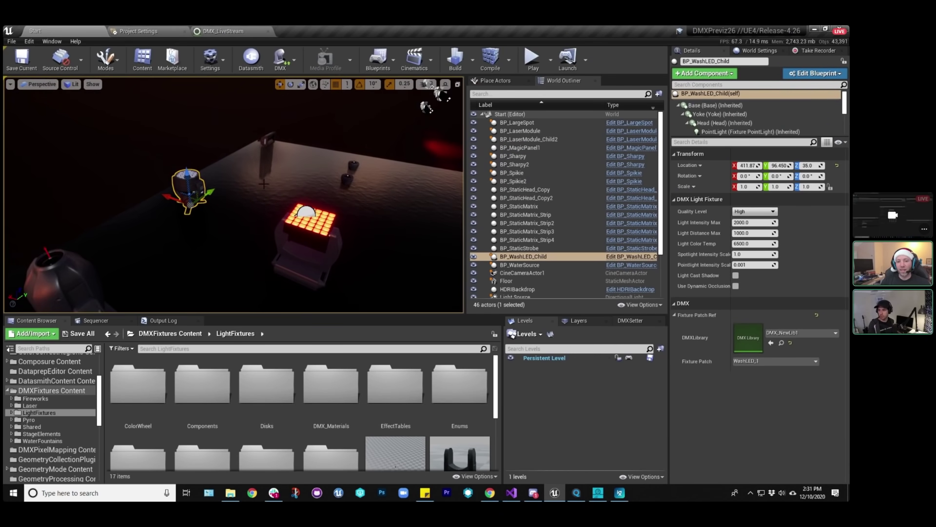
pyautogui.moveTo(370, 195); pyautogui.dragTo(393, 190, button='right')
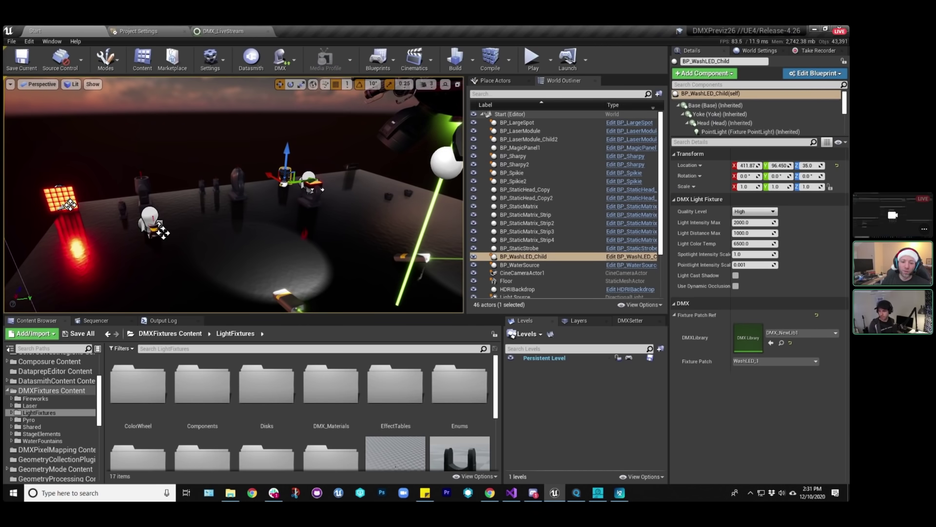
pyautogui.click(517, 289)
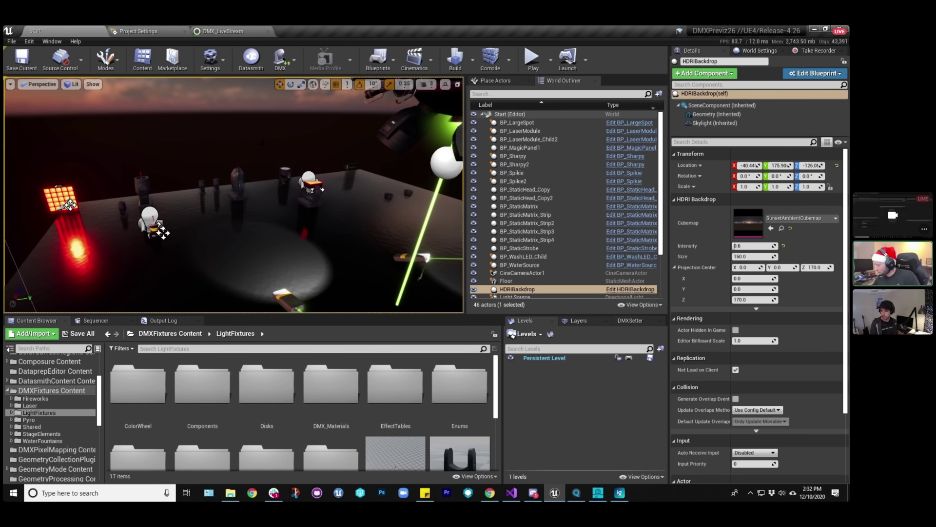
# Toggle the Content Browser's Show Plugin Content option off and back on.
pyautogui.moveTo(234, 195); pyautogui.dragTo(234, 195, button='right')
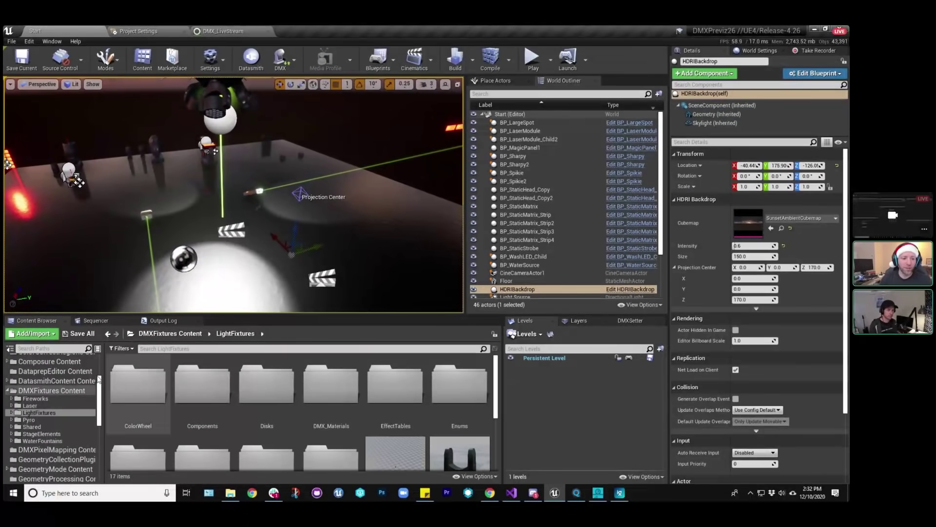
pyautogui.scroll(-2, 98, 399)
pyautogui.scroll(5, 98, 399)
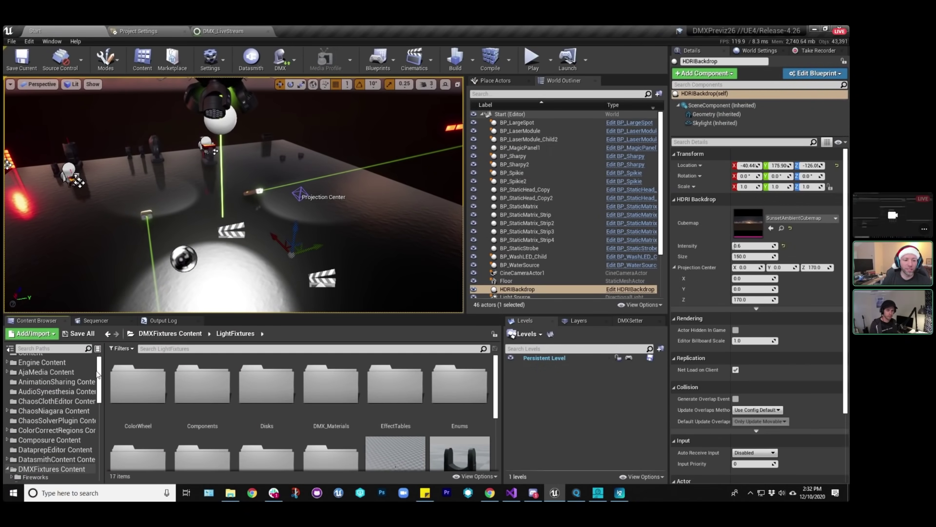
pyautogui.click(475, 476)
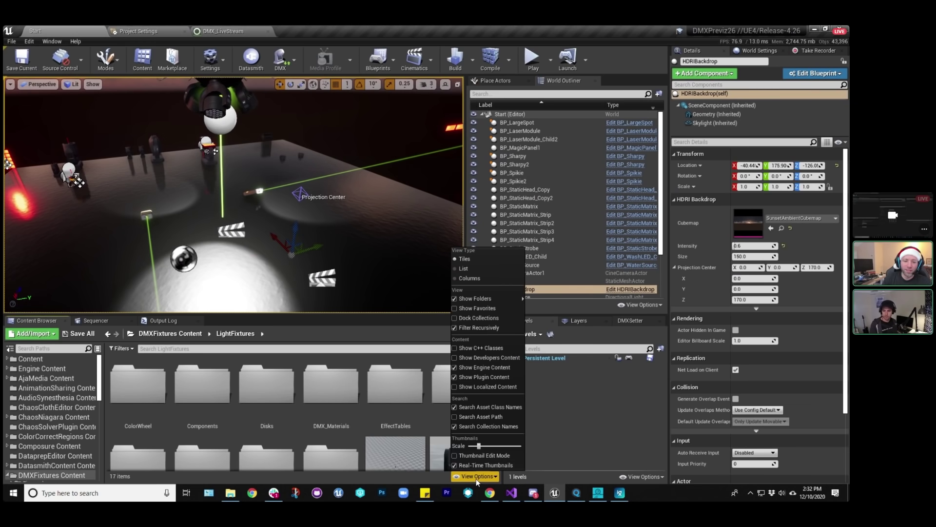
pyautogui.click(466, 377)
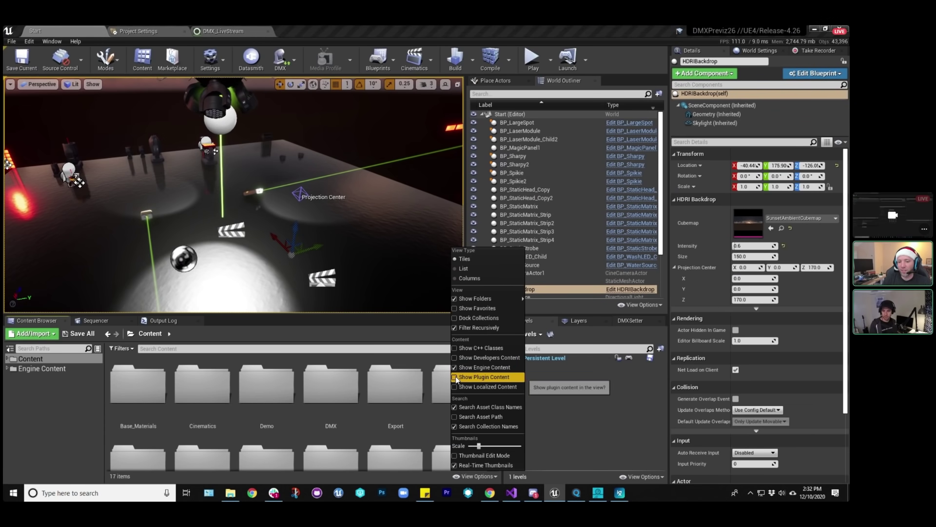
pyautogui.click(468, 377)
# Open DMXFixtures Content, listing Fireworks, Laser, LightFixtures, Pyro, Shared and StageElements.
pyautogui.click(52, 474)
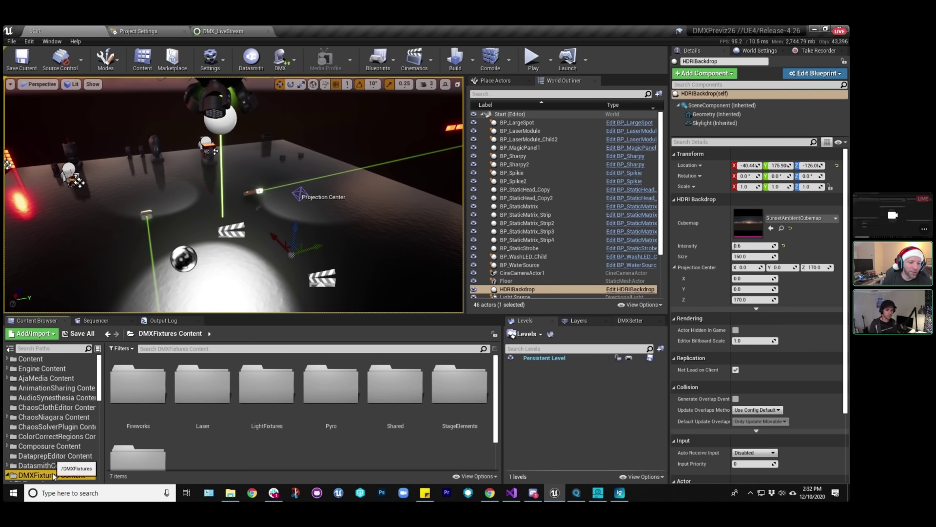
pyautogui.scroll(-4, 66, 429)
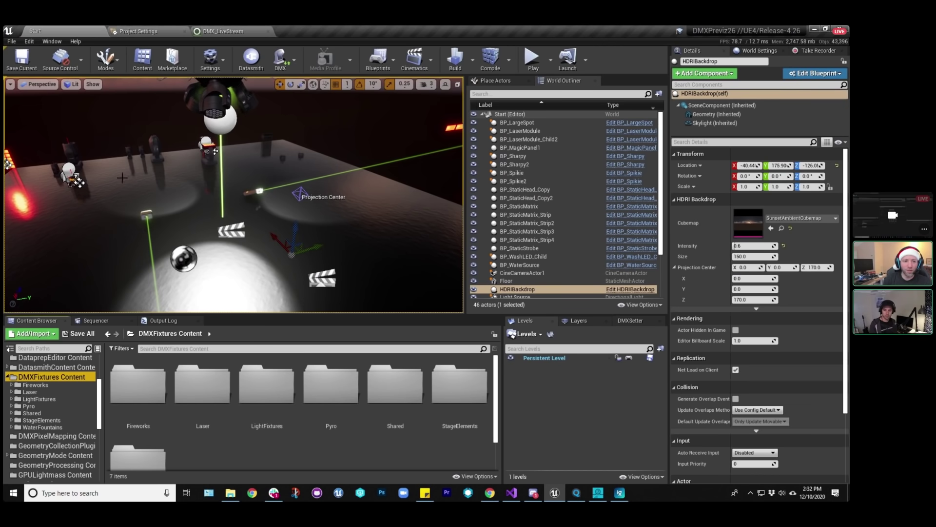
pyautogui.click(12, 42)
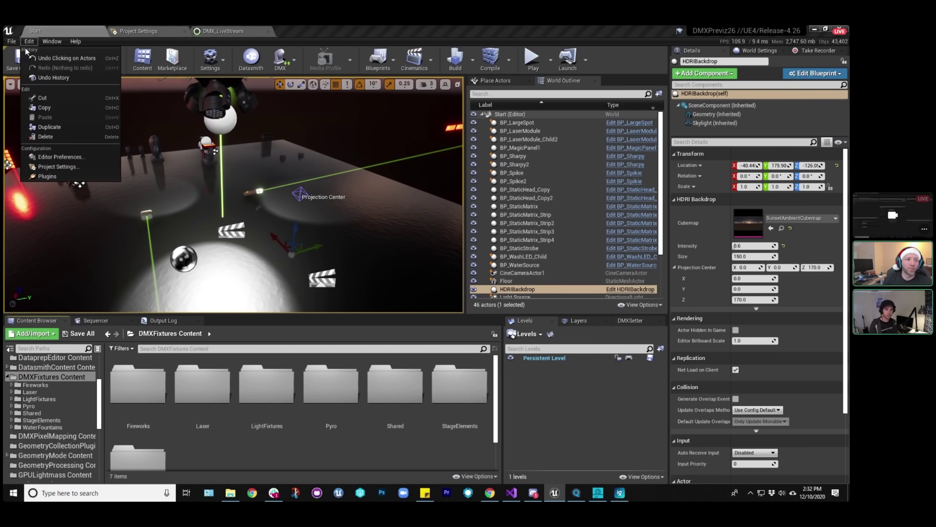
# Create a new Default level and delete Atmospheric Fog, Sky Sphere, SkyLight and SphereReflectionCapture.
pyautogui.click(34, 58)
pyautogui.click(331, 225)
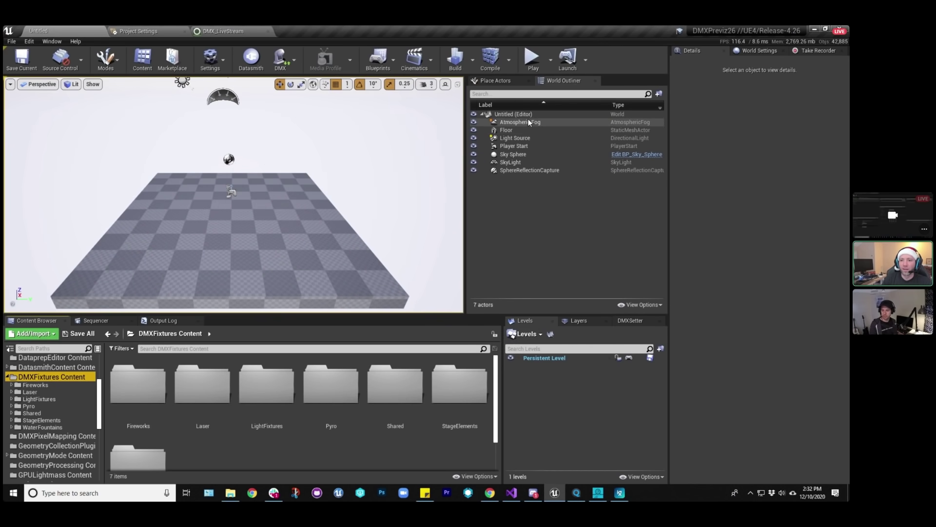
pyautogui.click(526, 122)
pyautogui.press('Delete')
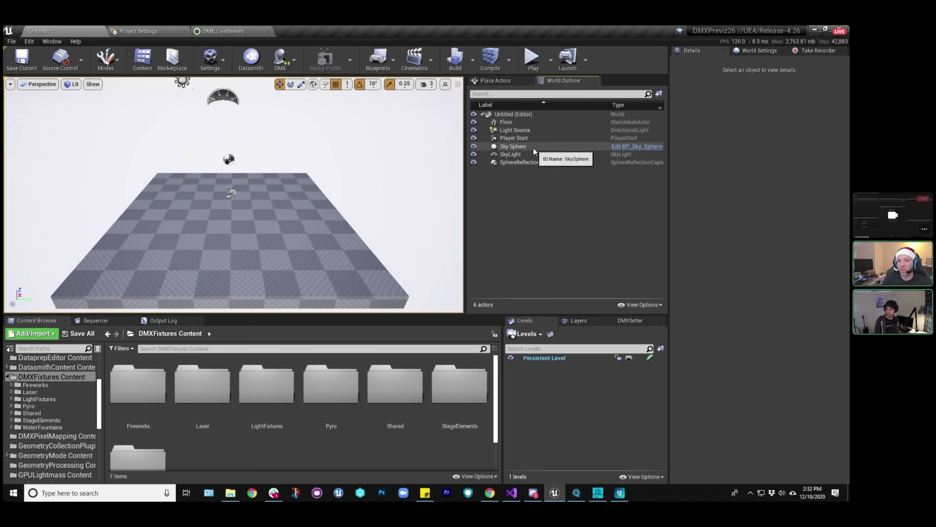
pyautogui.click(534, 147)
pyautogui.press('Delete')
pyautogui.click(535, 149)
pyautogui.press('Delete')
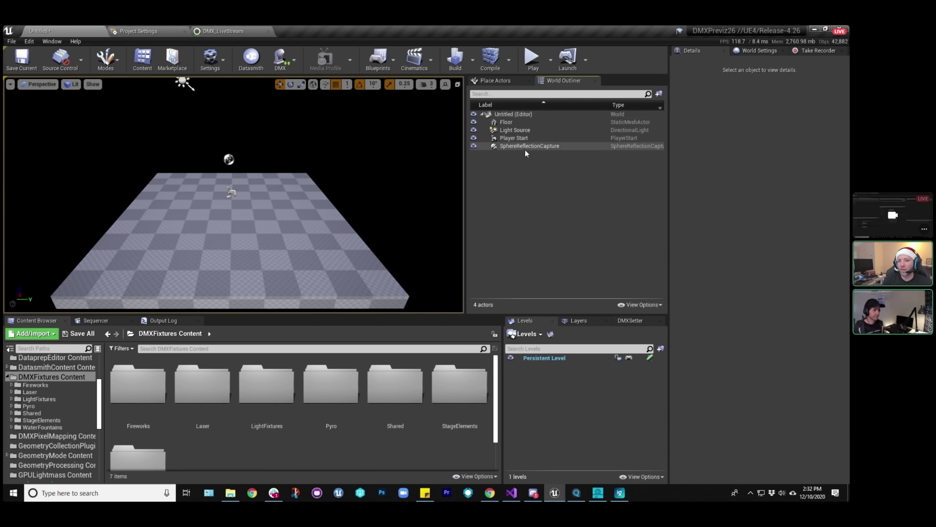
pyautogui.click(525, 147)
pyautogui.press('Delete')
# Place an HDRIBackdrop actor from Place Actors onto the checkered floor.
pyautogui.click(496, 81)
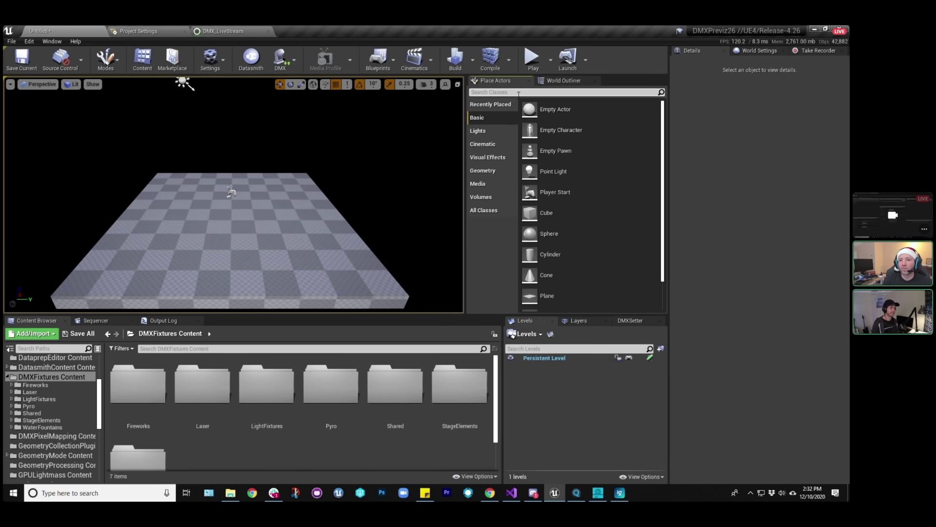
pyautogui.write('hdr')
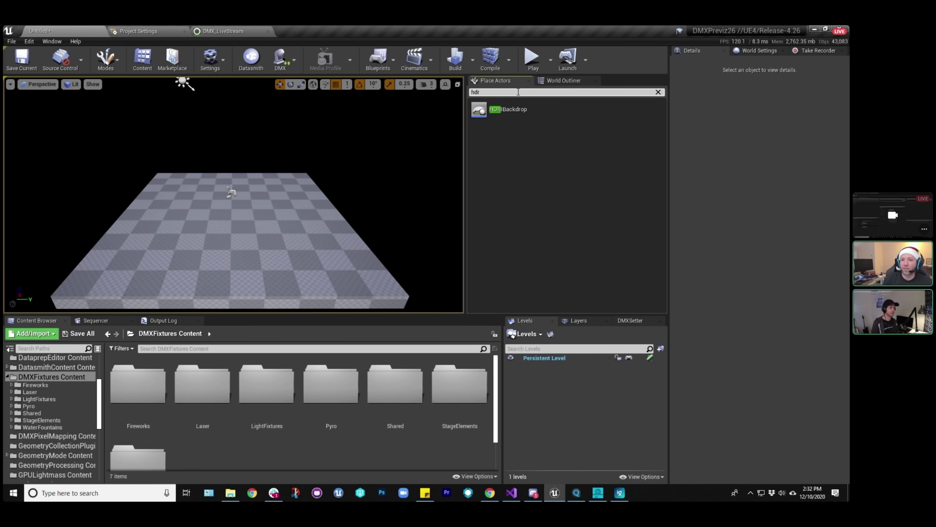
pyautogui.moveTo(507, 109); pyautogui.dragTo(199, 236)
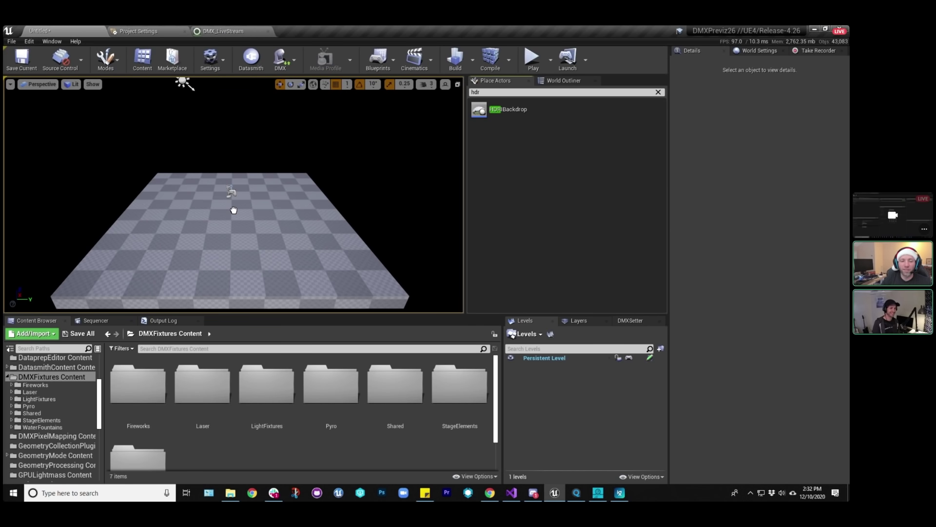
pyautogui.moveTo(233, 210); pyautogui.dragTo(234, 210)
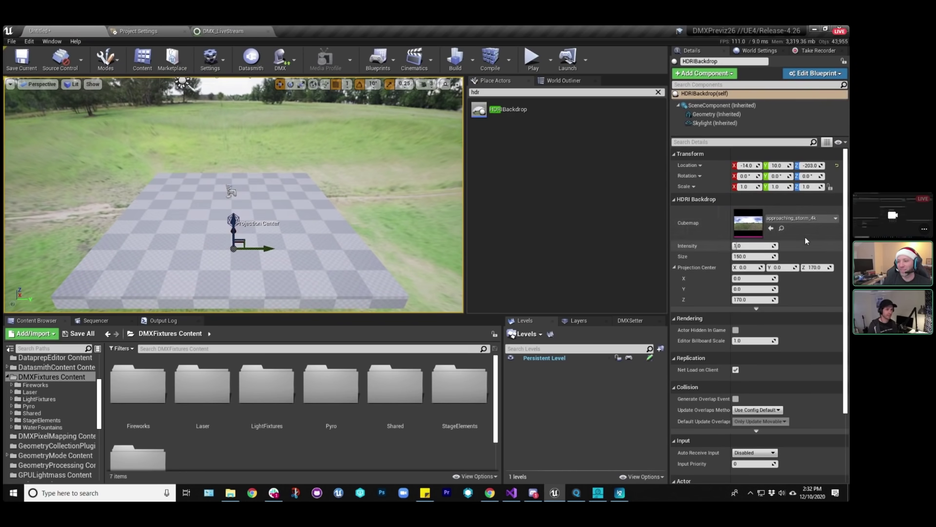
# Set the HDRI backdrop's cubemap to SunsetAmbientCubemap.
pyautogui.click(802, 218)
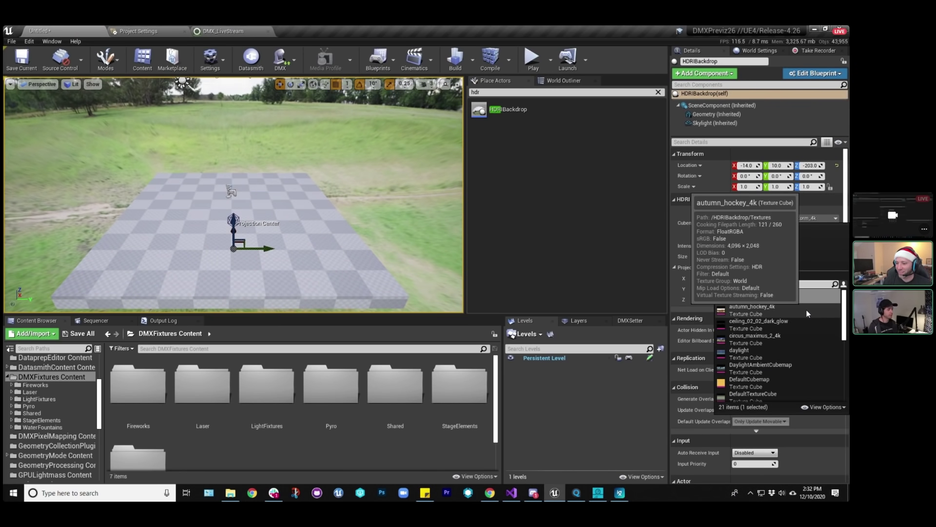
pyautogui.scroll(-5, 807, 314)
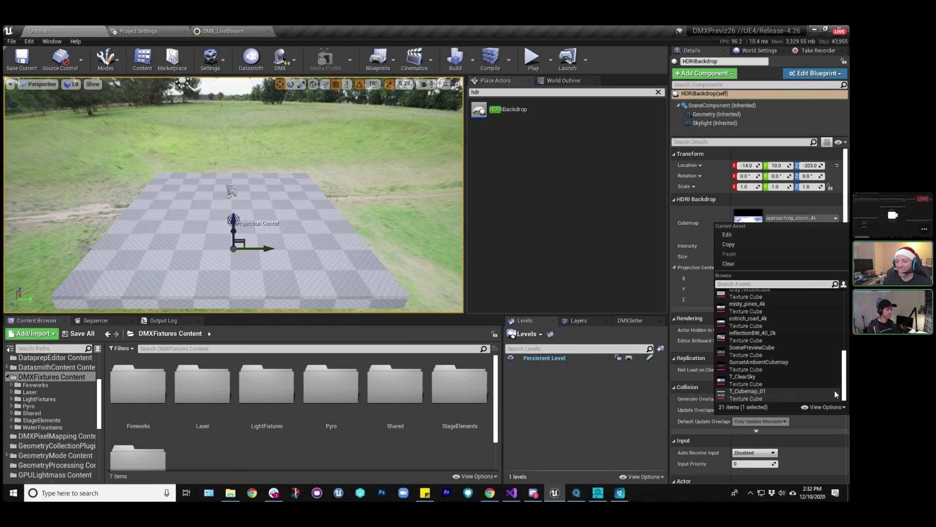
pyautogui.scroll(4, 792, 377)
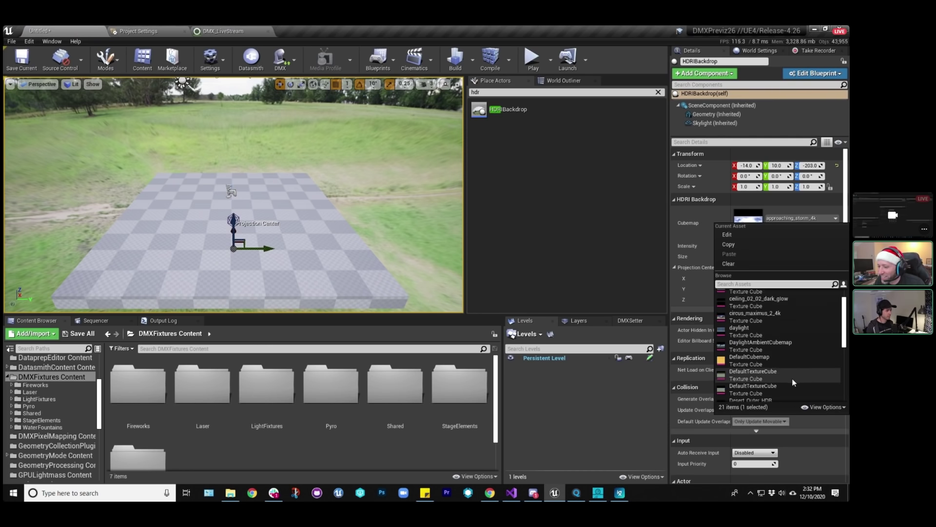
pyautogui.scroll(2, 792, 378)
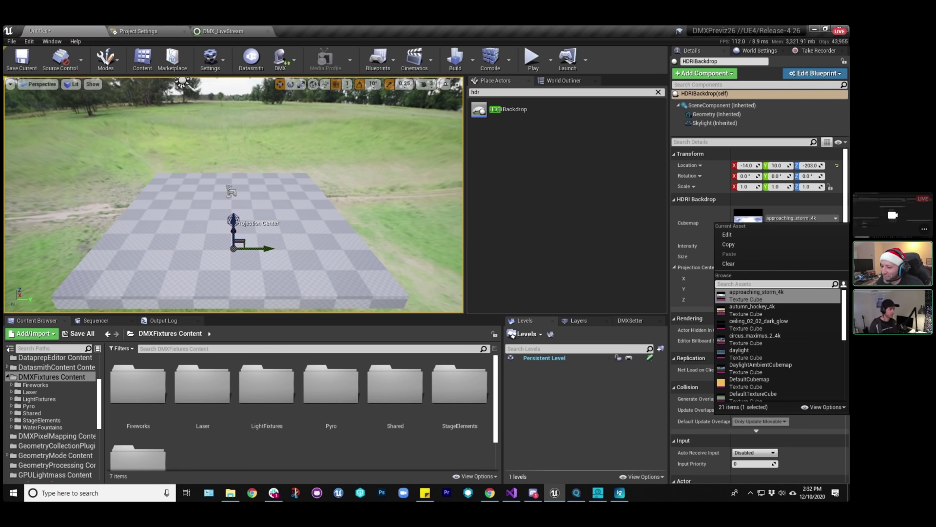
pyautogui.scroll(-3, 811, 328)
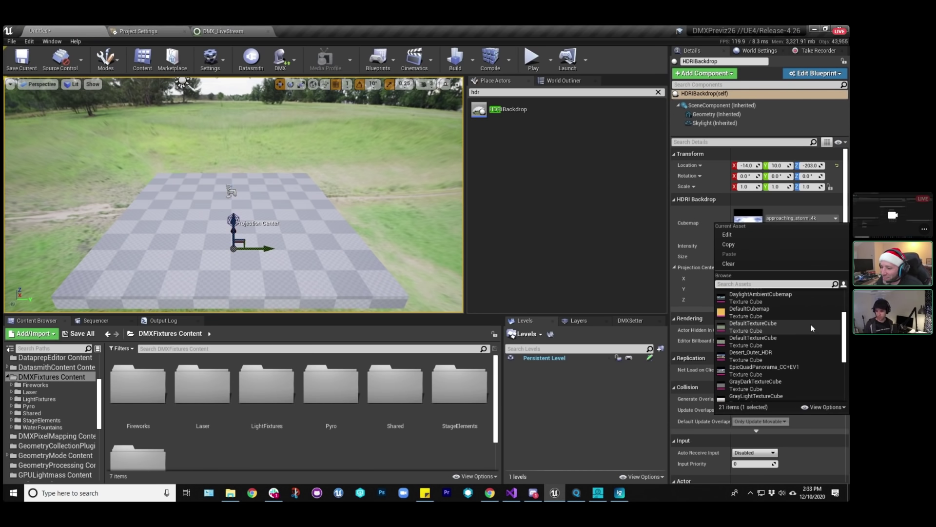
pyautogui.scroll(-5, 811, 324)
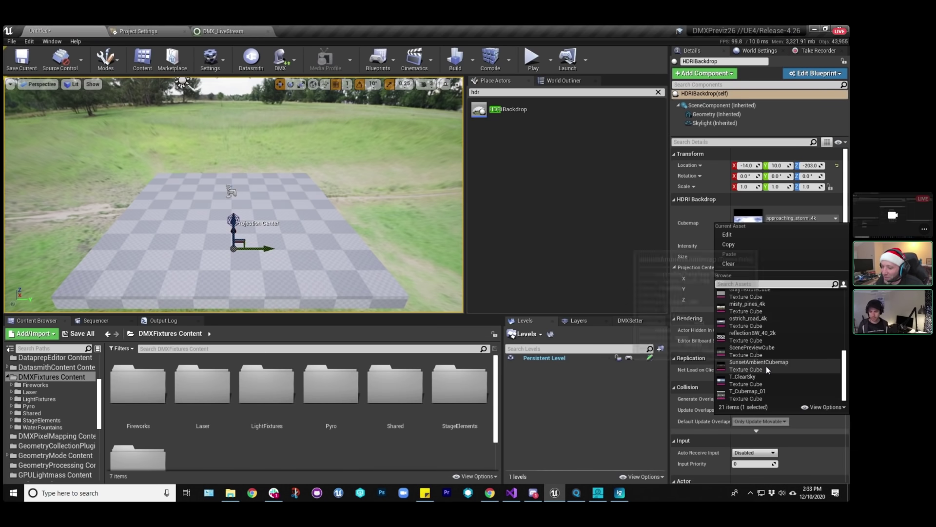
pyautogui.click(767, 369)
pyautogui.moveTo(386, 161); pyautogui.dragTo(391, 142, button='right')
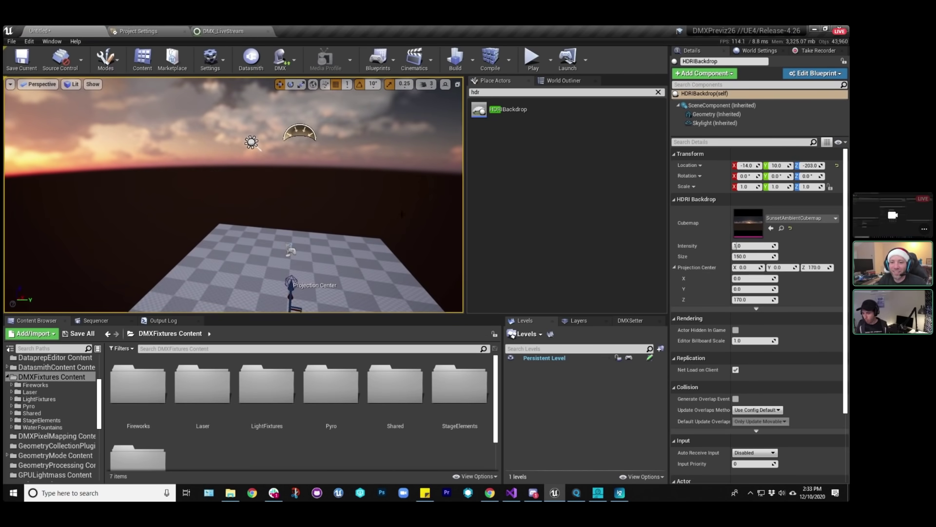
# Clear the actor search and lower the HDRI backdrop's intensity.
pyautogui.click(659, 92)
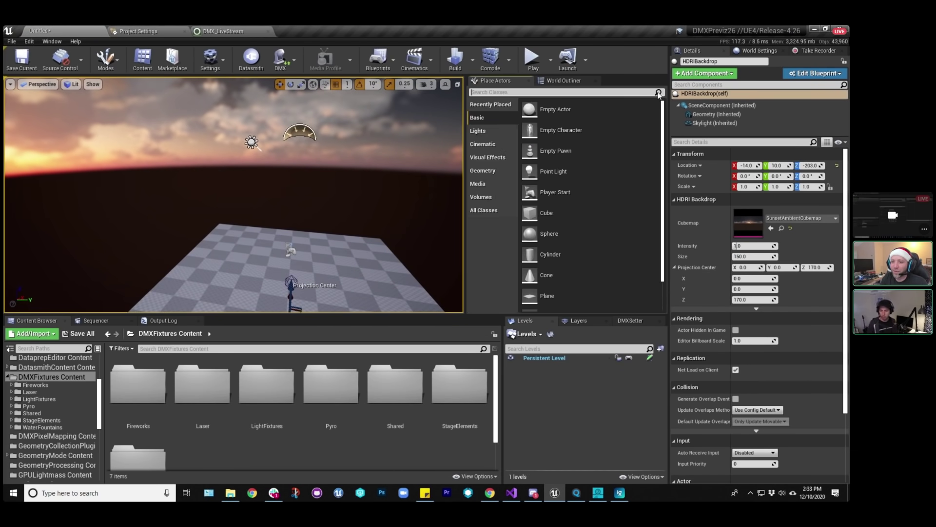
pyautogui.click(560, 82)
pyautogui.click(752, 245)
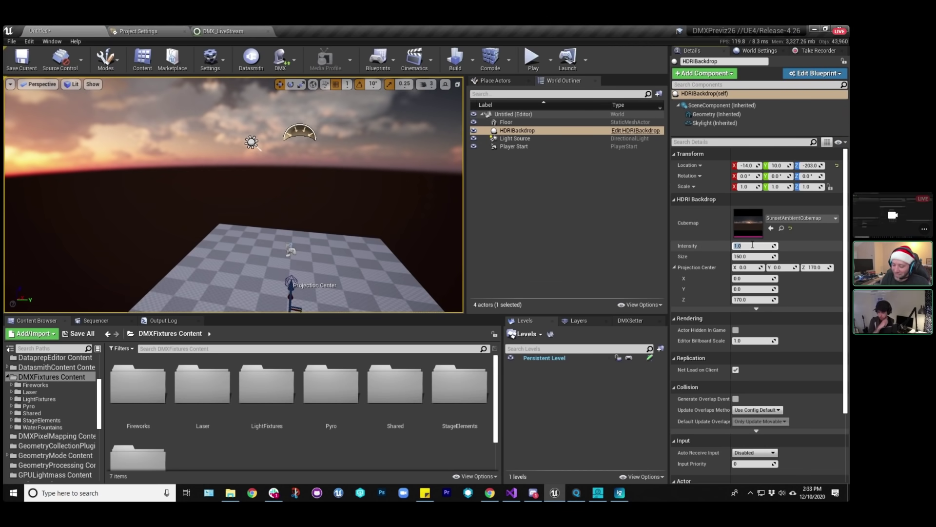
pyautogui.press('Return')
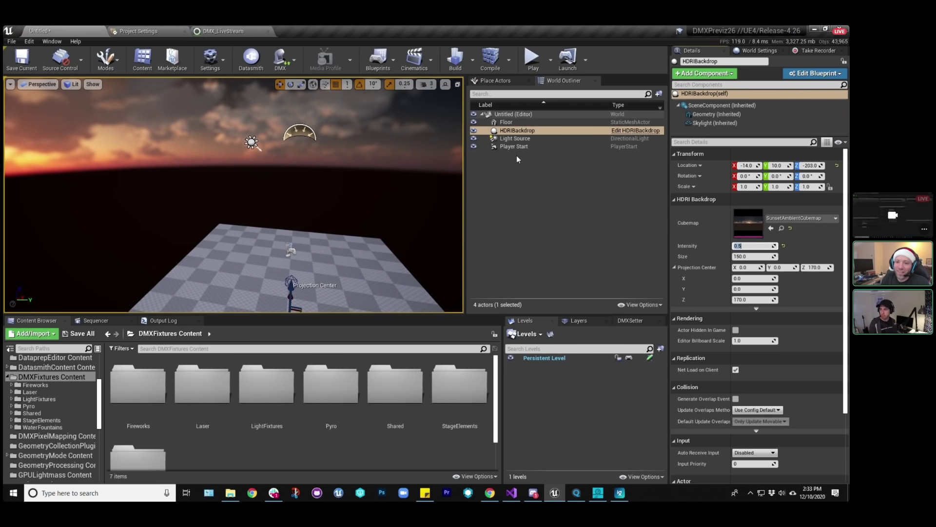
# Set the Light Source directional light's intensity to 1.0 lux.
pyautogui.click(516, 138)
pyautogui.click(751, 227)
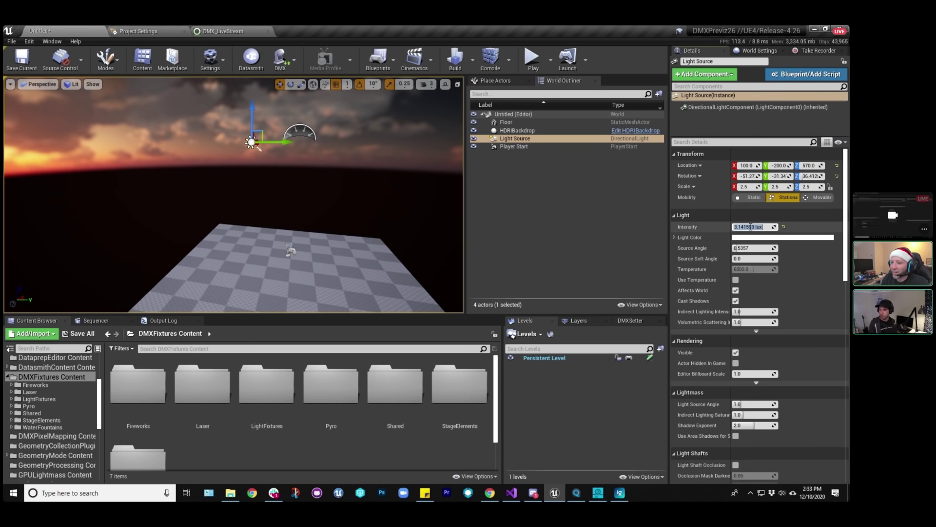
pyautogui.write('1')
pyautogui.press('Return')
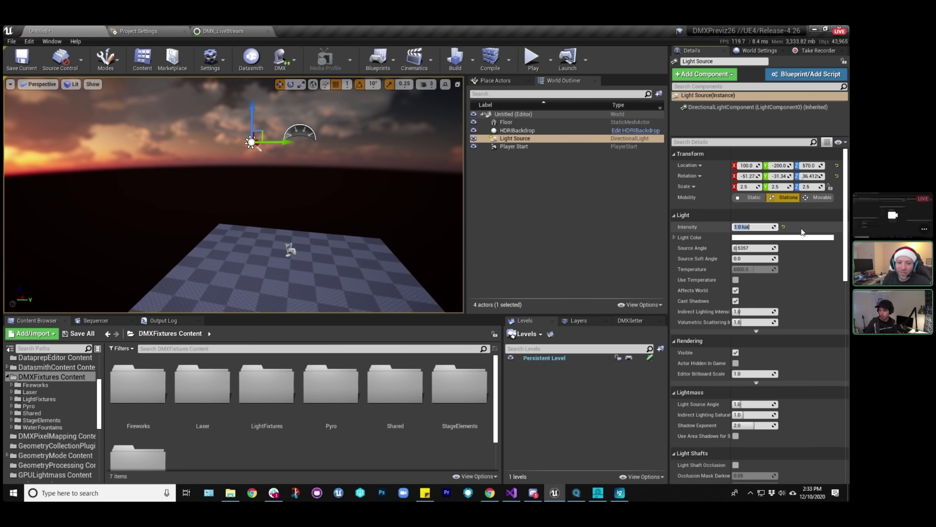
pyautogui.moveTo(234, 205); pyautogui.dragTo(263, 202, button='right')
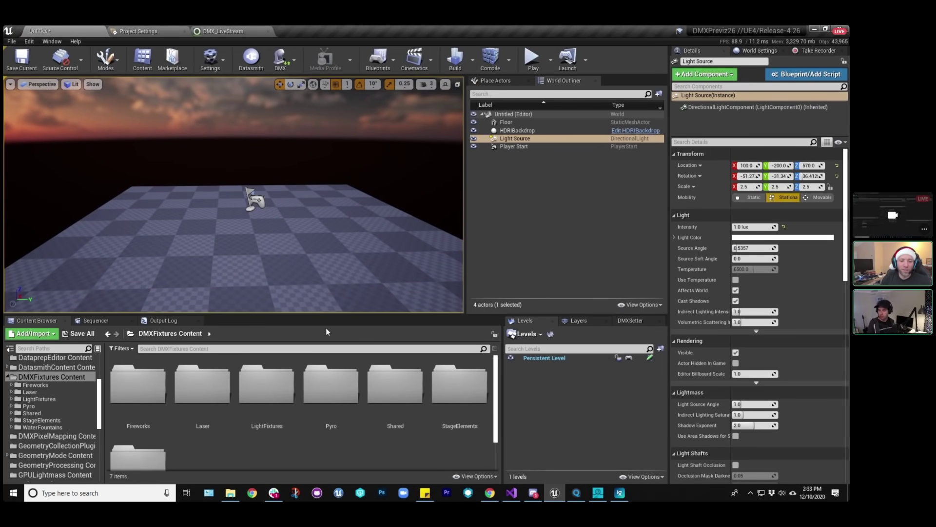
# Place BP_MovingHead from LightFixtures at the origin, raised 20 units above the floor.
pyautogui.doubleClick(276, 391)
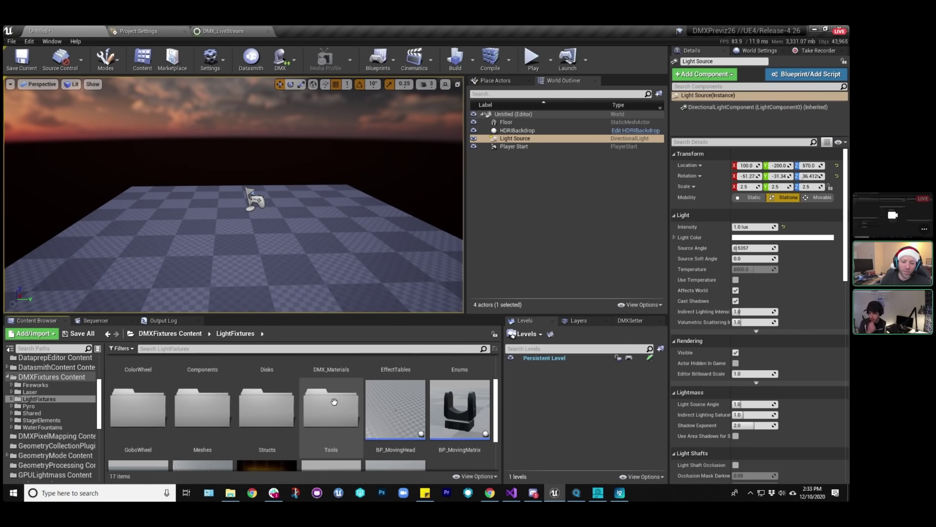
pyautogui.click(396, 398)
pyautogui.moveTo(208, 175); pyautogui.dragTo(209, 233)
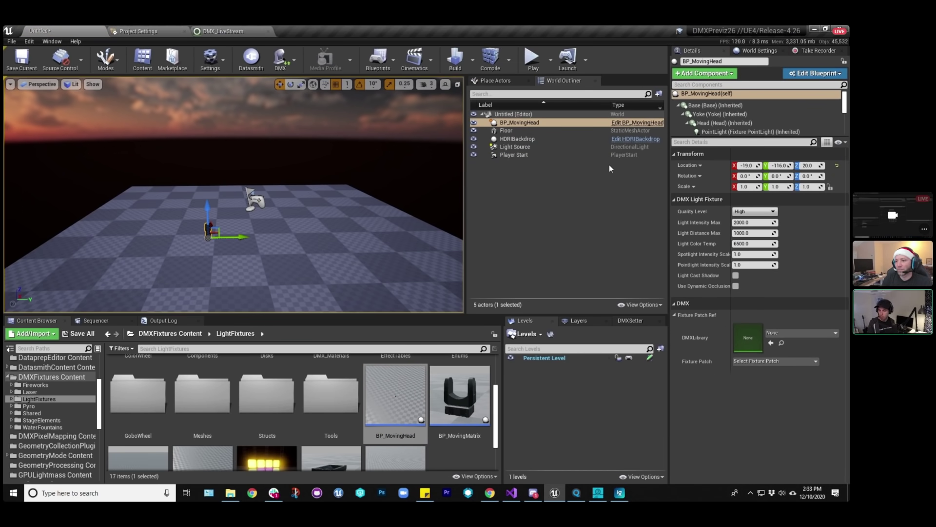
pyautogui.click(837, 165)
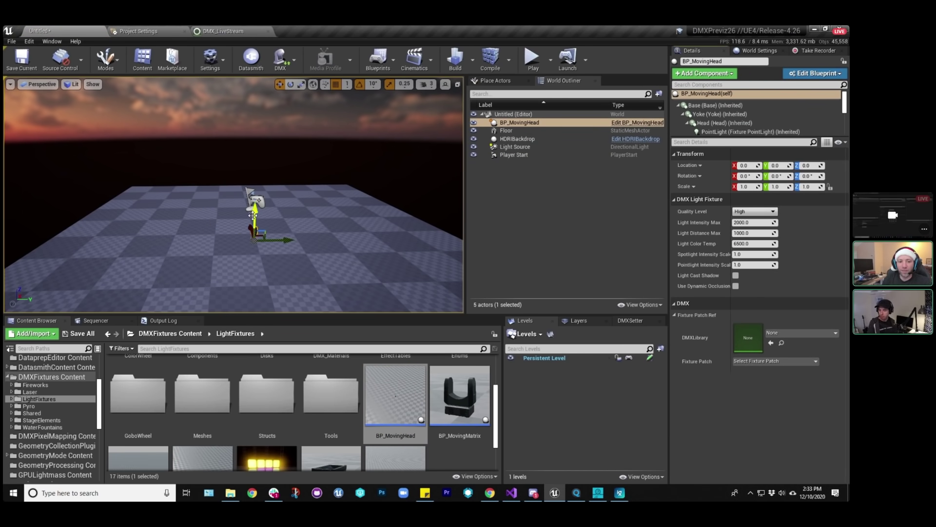
pyautogui.moveTo(252, 216); pyautogui.dragTo(255, 136)
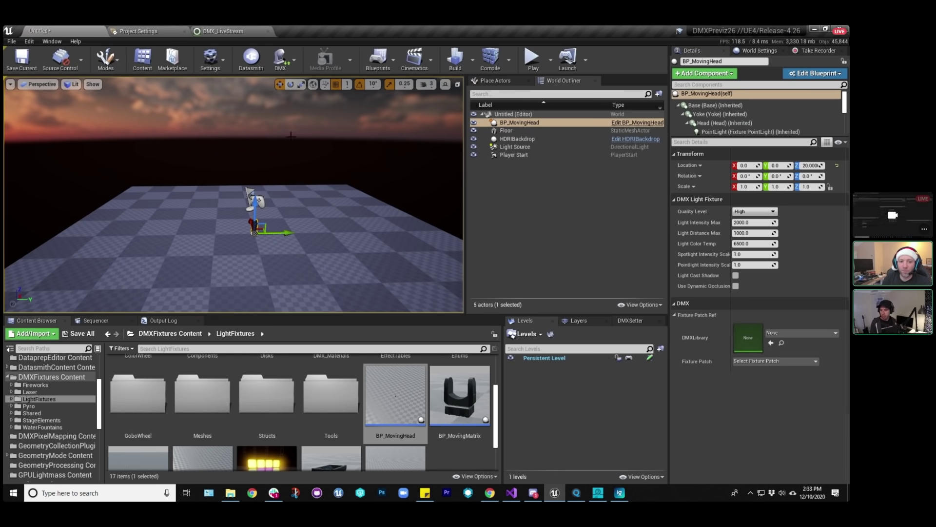
# Move the moving head sideways along Y, enlarging its component list.
pyautogui.click(507, 130)
pyautogui.scroll(4, 234, 195)
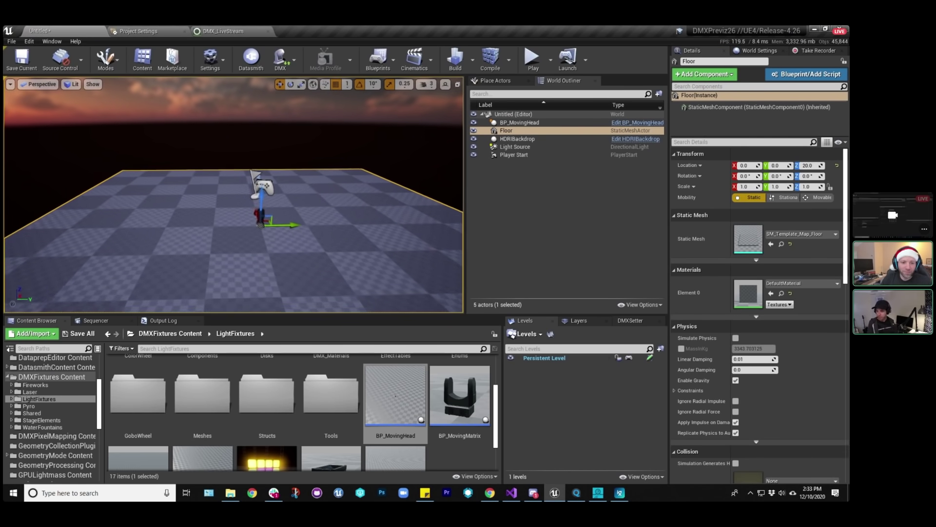
pyautogui.scroll(8, 233, 195)
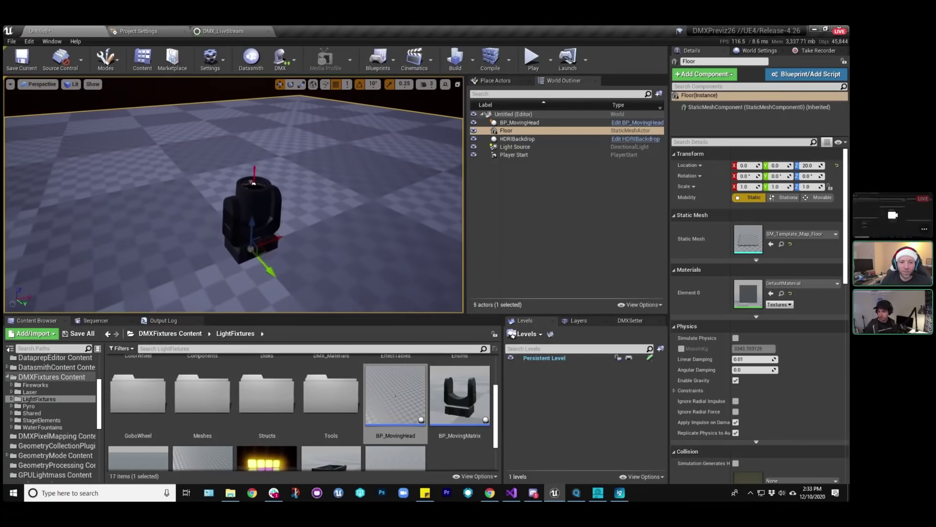
pyautogui.scroll(-8, 233, 195)
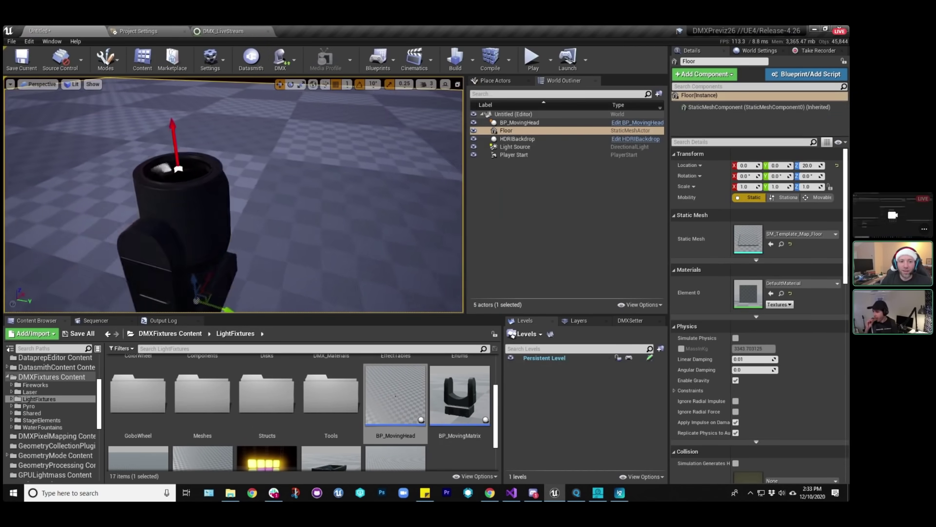
pyautogui.scroll(-6, 233, 195)
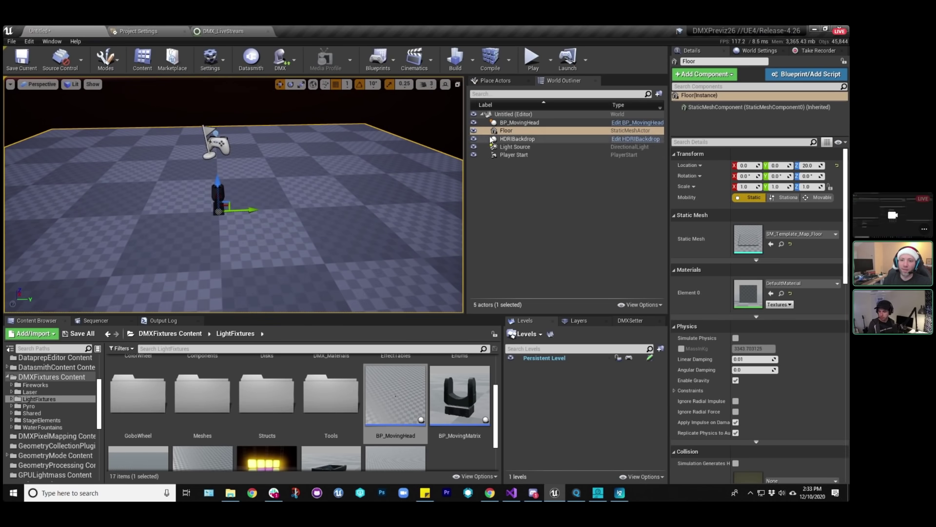
pyautogui.click(523, 125)
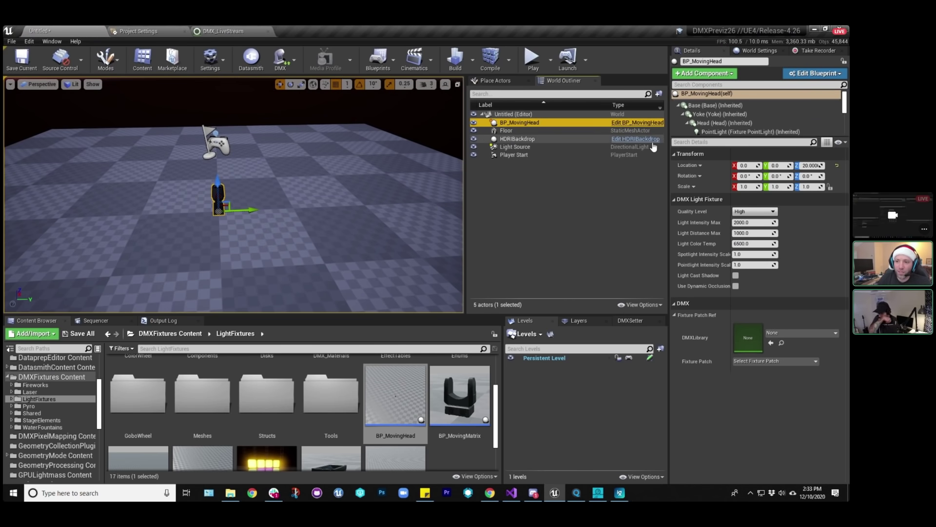
pyautogui.moveTo(697, 138); pyautogui.dragTo(697, 163)
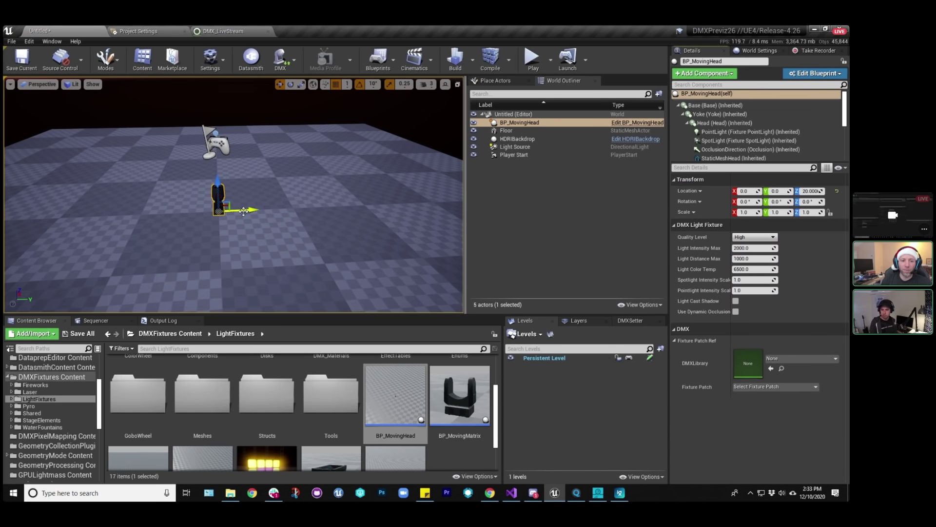
pyautogui.moveTo(252, 211); pyautogui.dragTo(199, 124)
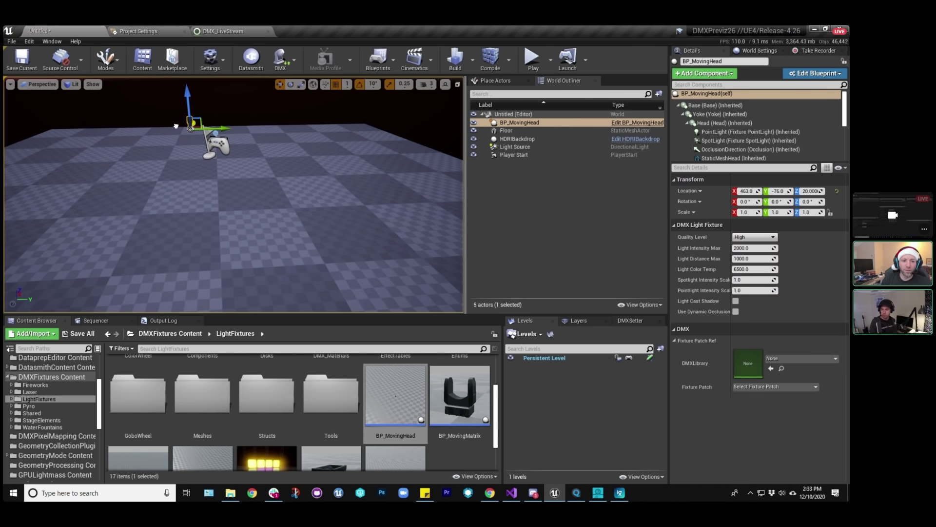
# Slide the moving head toward the front edge of the floor.
pyautogui.click(214, 161)
pyautogui.press('f')
pyautogui.moveTo(234, 205); pyautogui.dragTo(299, 179, button='right')
pyautogui.click(214, 153)
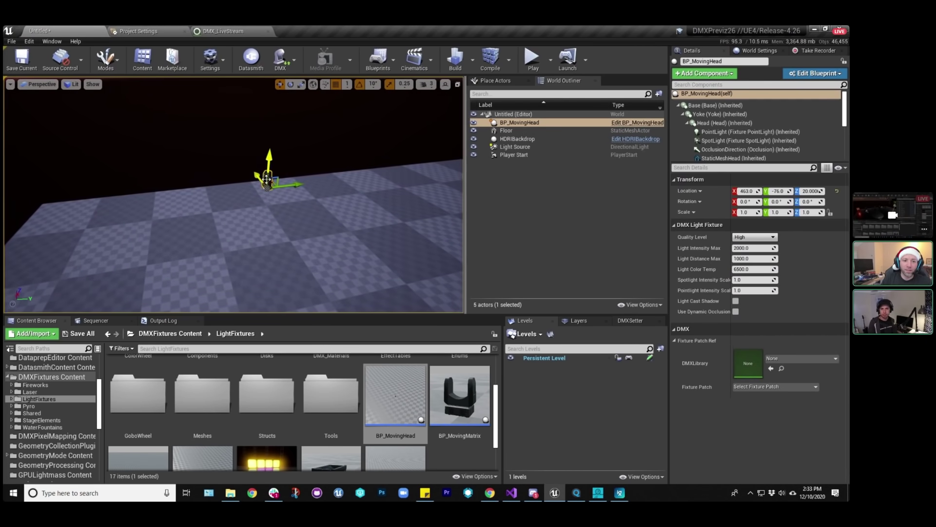
pyautogui.moveTo(300, 180); pyautogui.dragTo(263, 202)
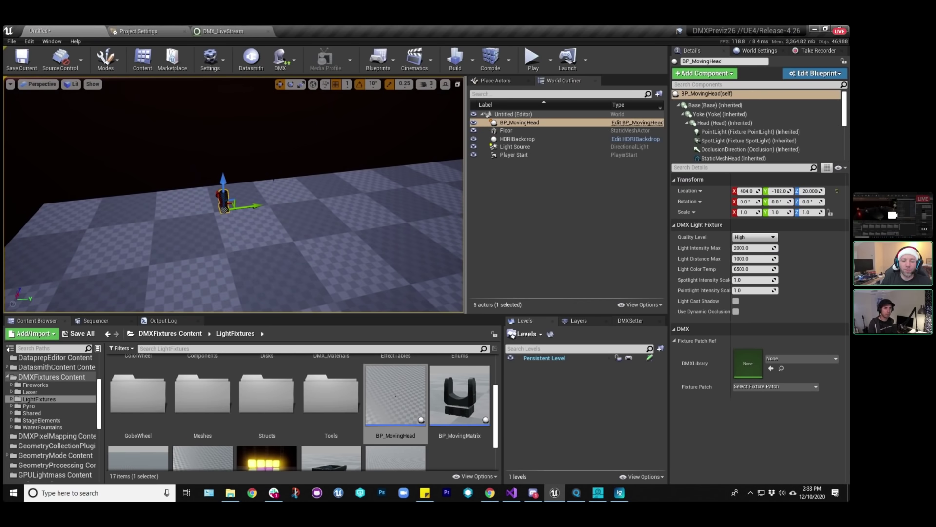
pyautogui.moveTo(263, 202); pyautogui.dragTo(324, 271, button='right')
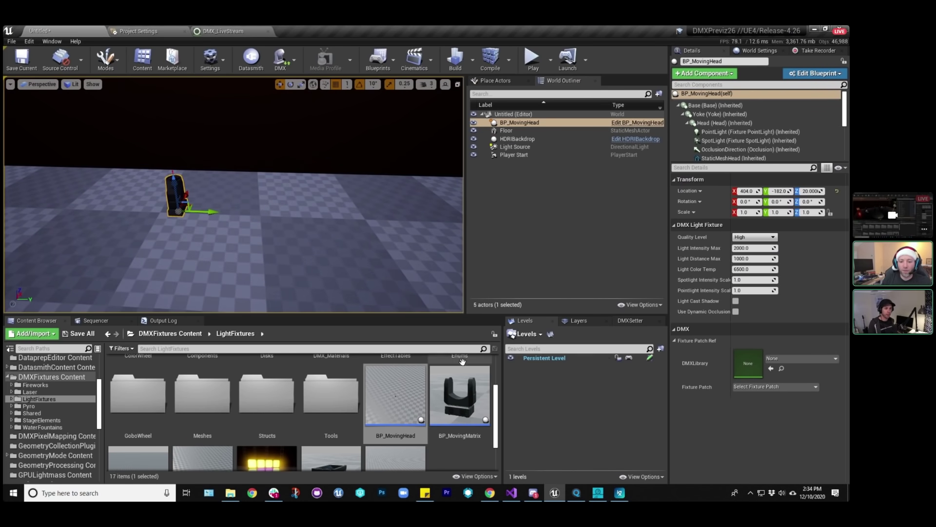
pyautogui.scroll(-2, 463, 361)
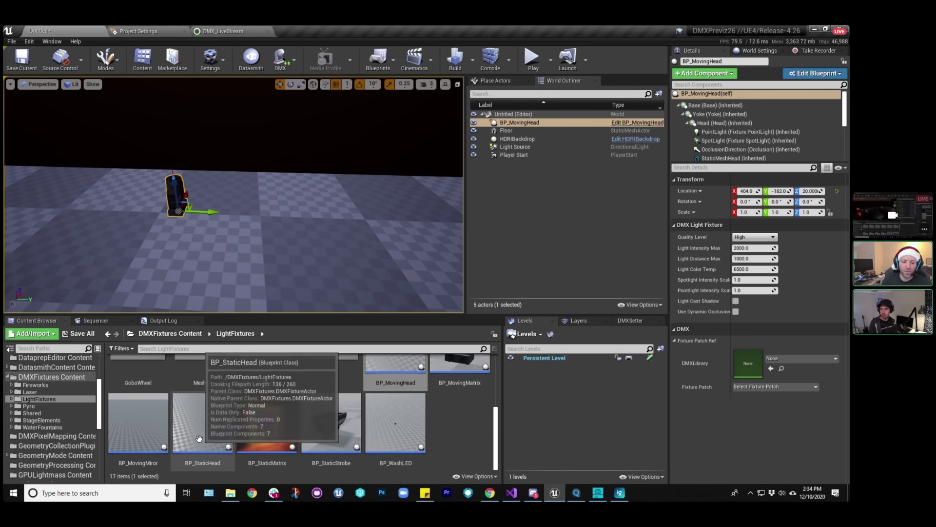
# Add five BP_StaticHead fixtures and Alt-drag copies into a row of ten.
pyautogui.moveTo(199, 439); pyautogui.dragTo(400, 261)
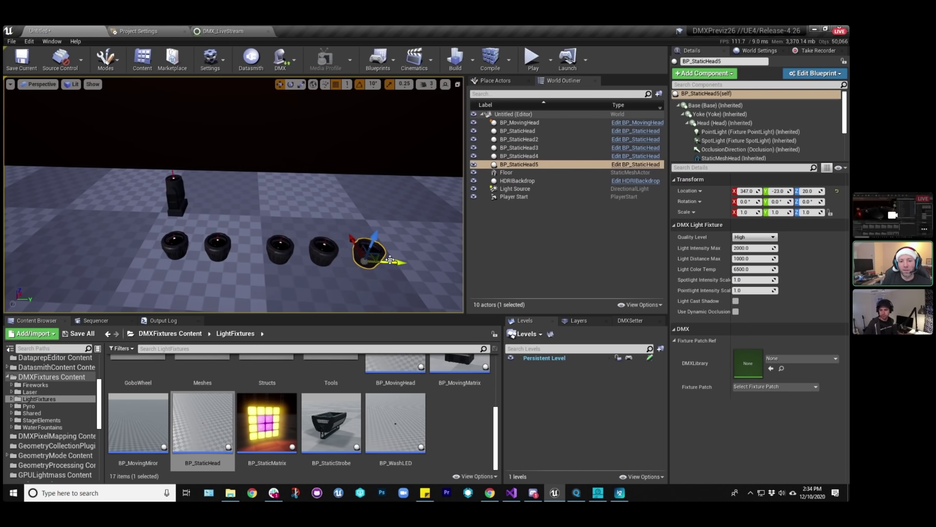
pyautogui.keyDown('shift'); pyautogui.click(539, 130); pyautogui.keyUp('shift')
pyautogui.click(551, 156)
pyautogui.click(542, 165)
pyautogui.keyDown('shift'); pyautogui.click(520, 130); pyautogui.keyUp('shift')
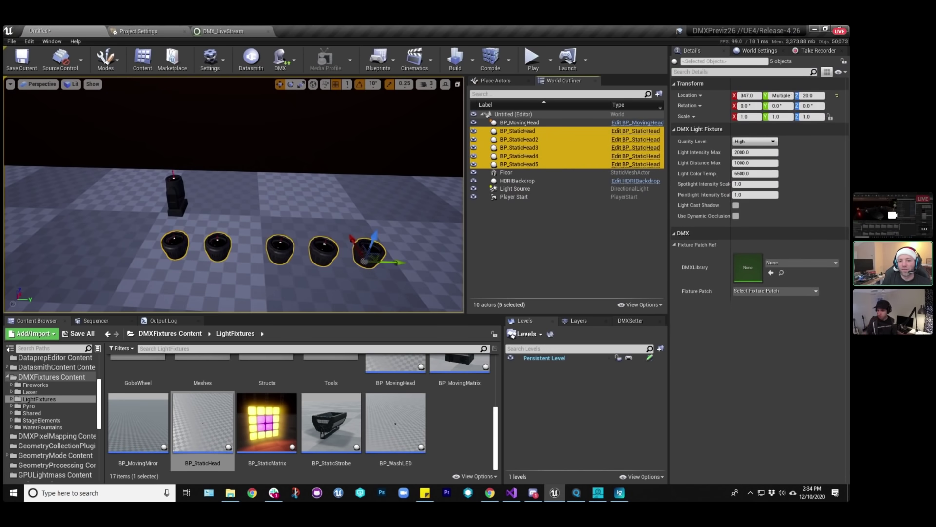
pyautogui.scroll(-5, 233, 195)
pyautogui.keyDown('alt'); pyautogui.moveTo(300, 216); pyautogui.dragTo(380, 217); pyautogui.keyUp('alt')
pyautogui.click(372, 194)
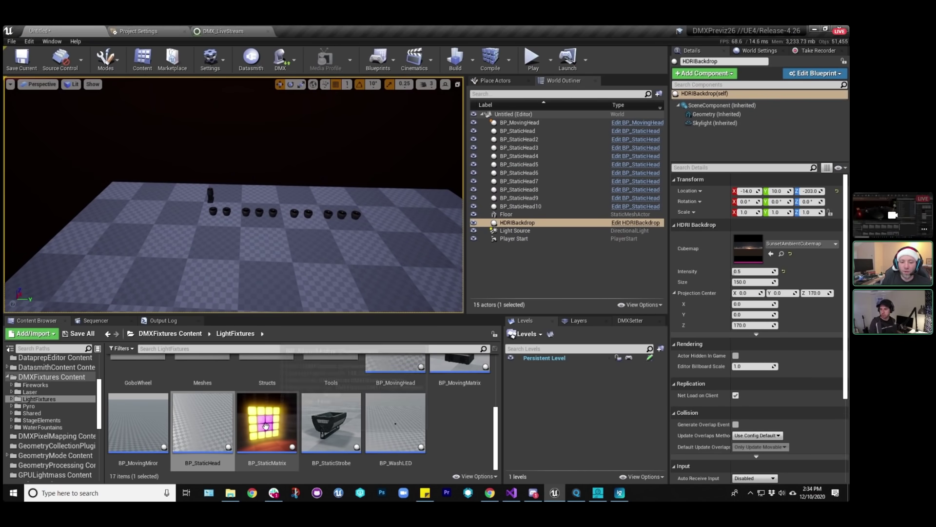
# Place a BP_StaticMatrix fixture at the end of the static head row.
pyautogui.moveTo(267, 422); pyautogui.dragTo(398, 205)
pyautogui.click(387, 203)
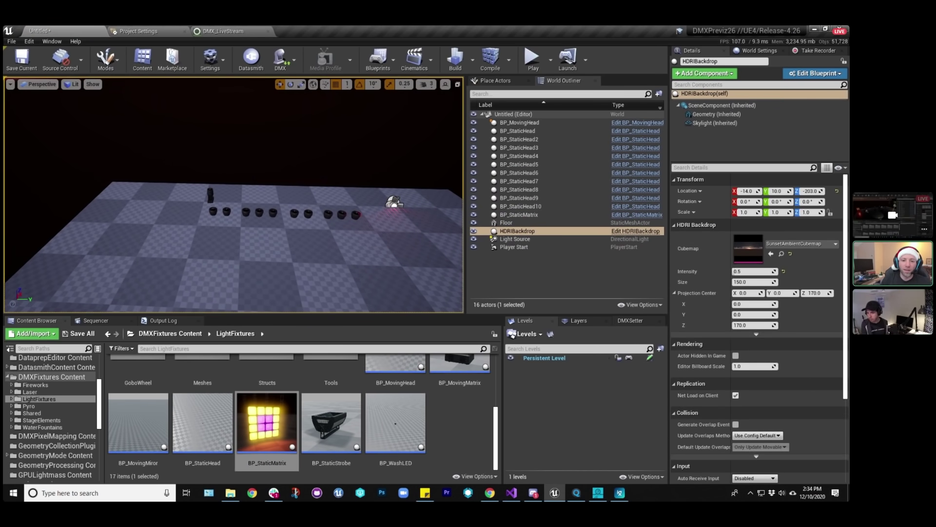
pyautogui.scroll(3, 281, 197)
pyautogui.moveTo(234, 195); pyautogui.dragTo(169, 198, button='right')
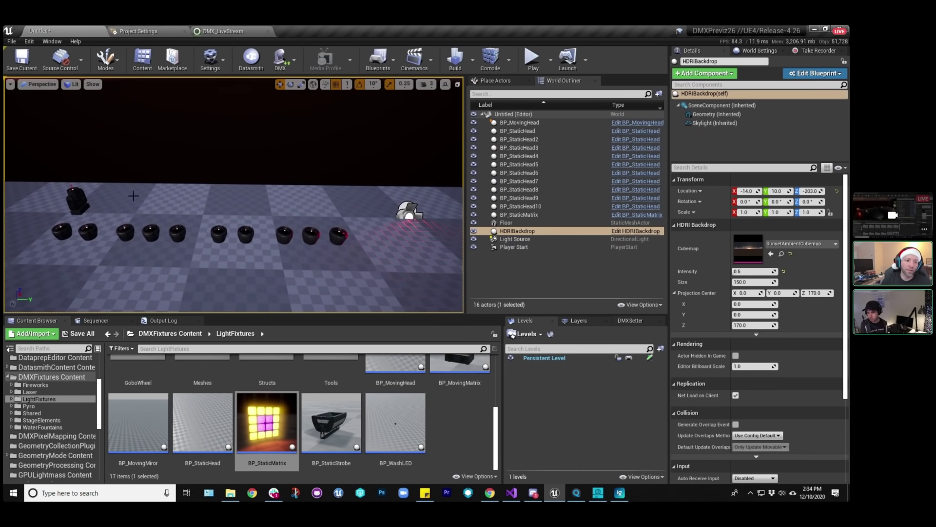
pyautogui.click(76, 200)
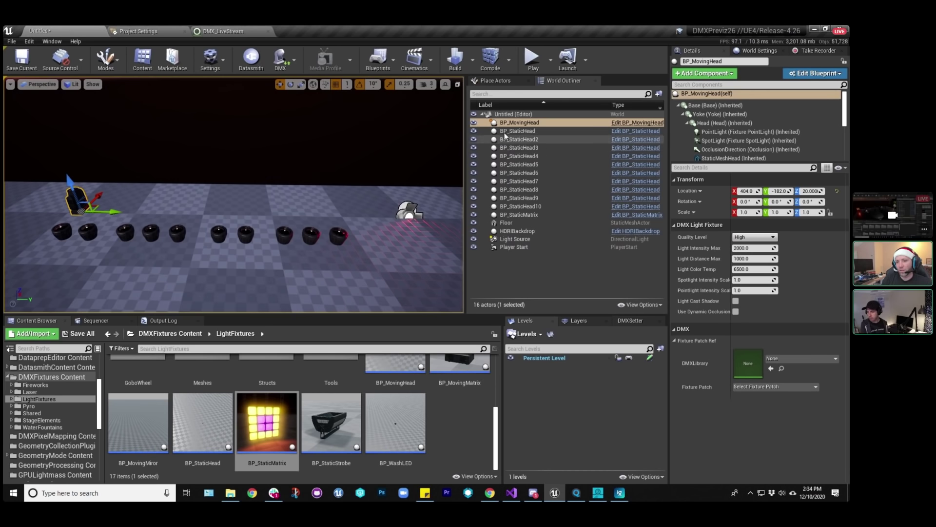
# Expand the component list, collapse Base, and inspect Zoom_Component and Pan_Component DMX settings.
pyautogui.moveTo(713, 163); pyautogui.dragTo(722, 288)
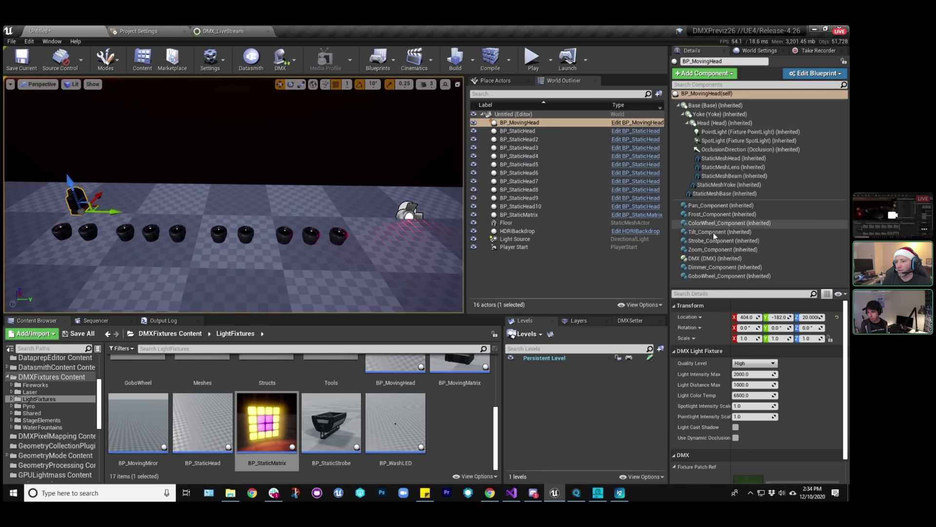
pyautogui.click(677, 106)
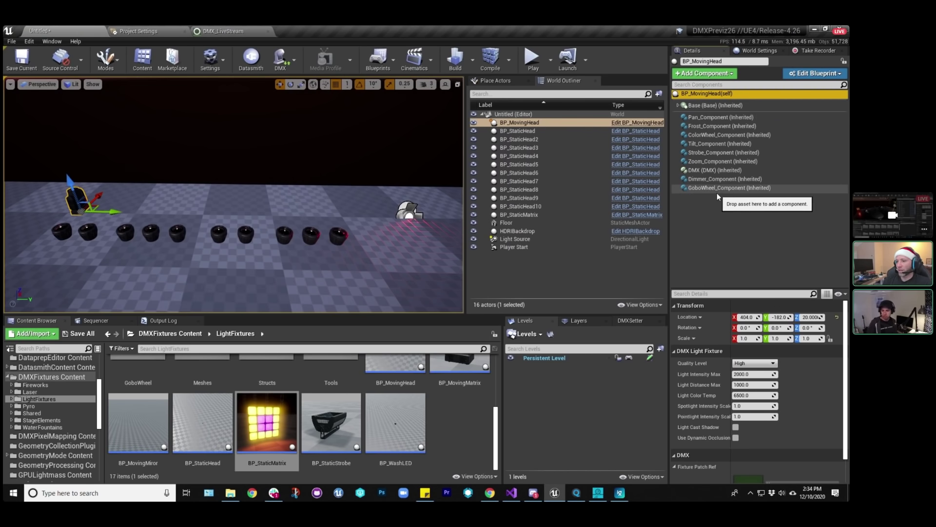
pyautogui.click(718, 161)
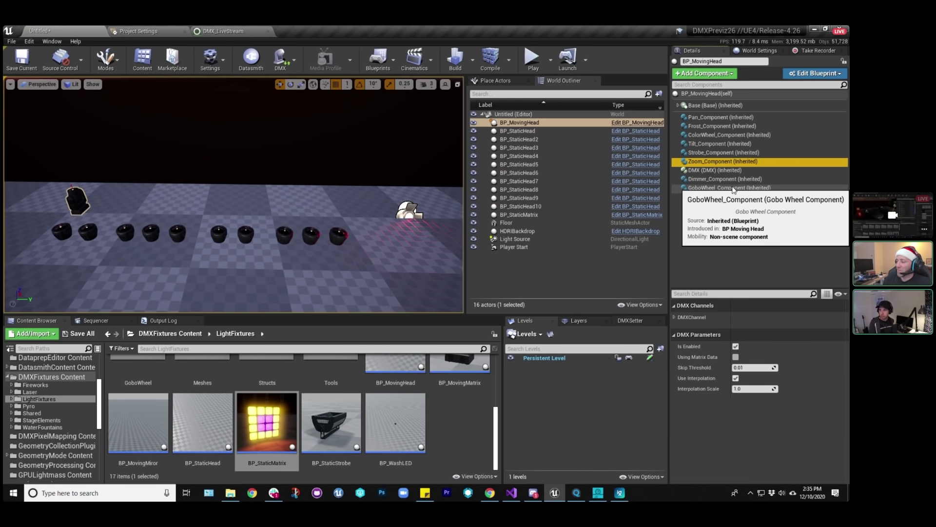
pyautogui.click(721, 119)
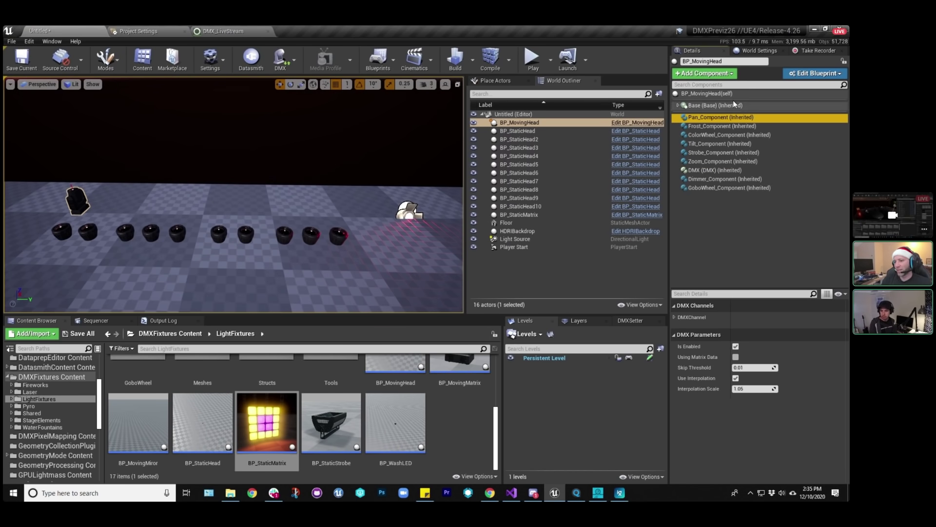
pyautogui.click(449, 421)
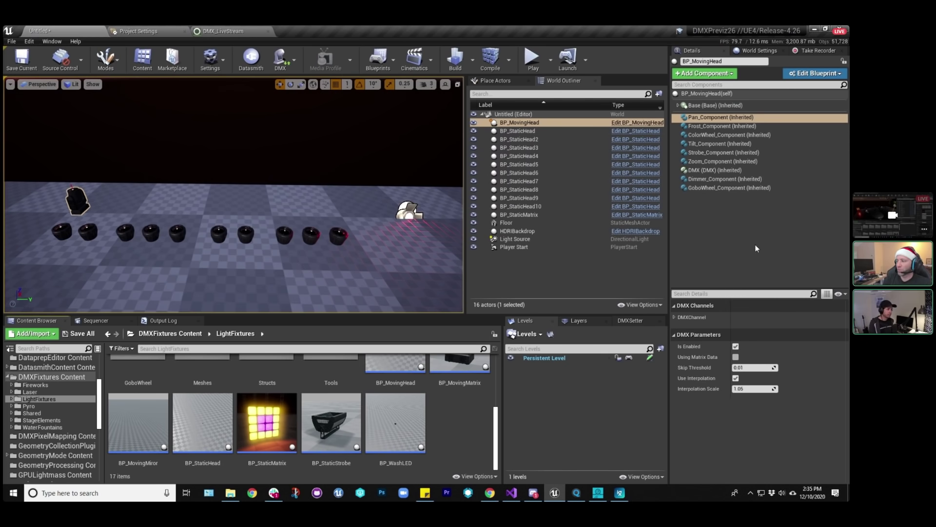
# Create a NewFixture folder inside Content and open it.
pyautogui.scroll(10, 102, 364)
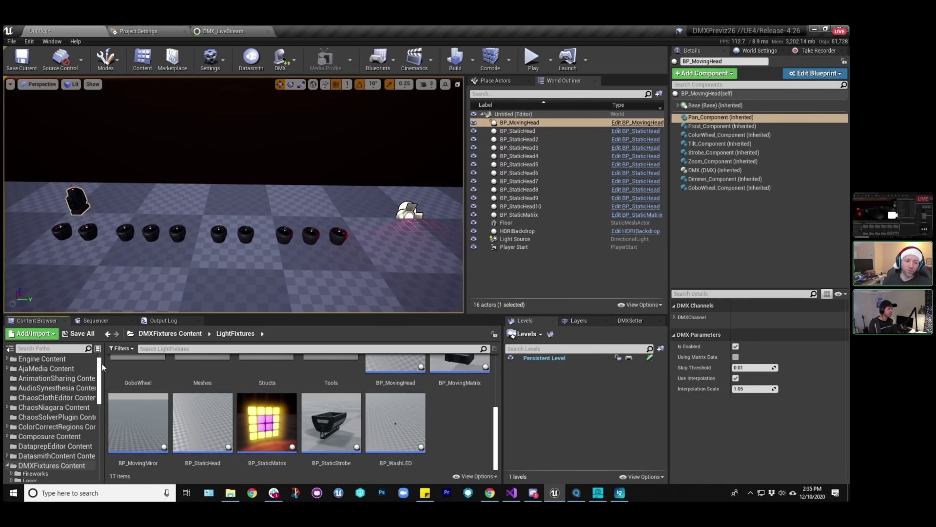
pyautogui.click(29, 359)
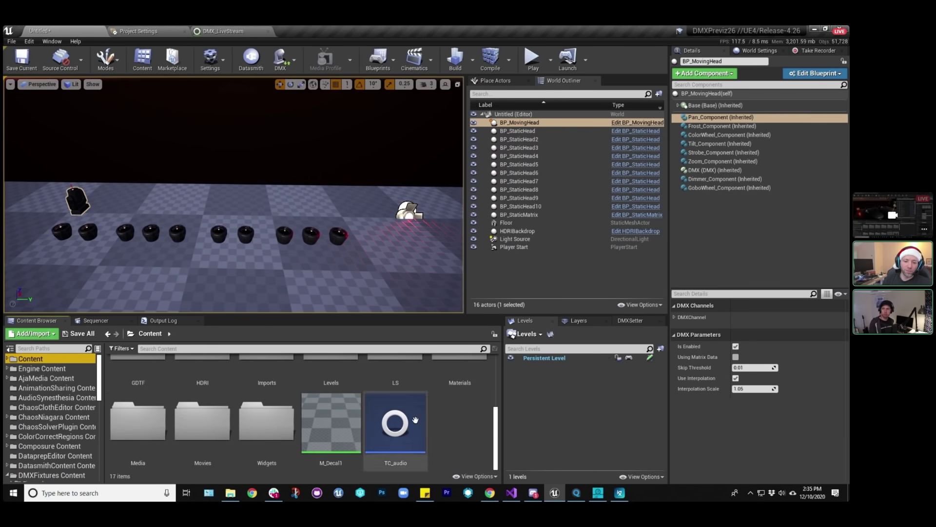
pyautogui.click(7, 358)
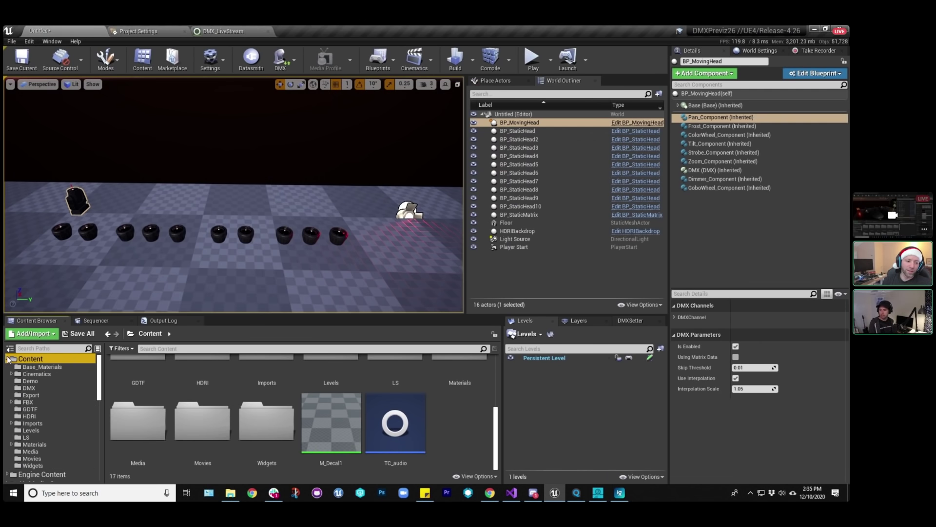
pyautogui.click(39, 334)
pyautogui.click(90, 198)
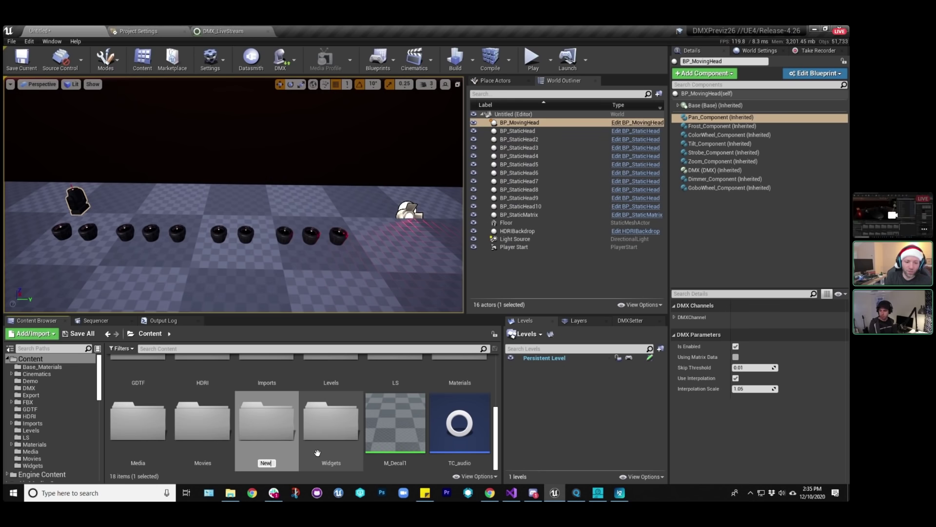
pyautogui.press('Return')
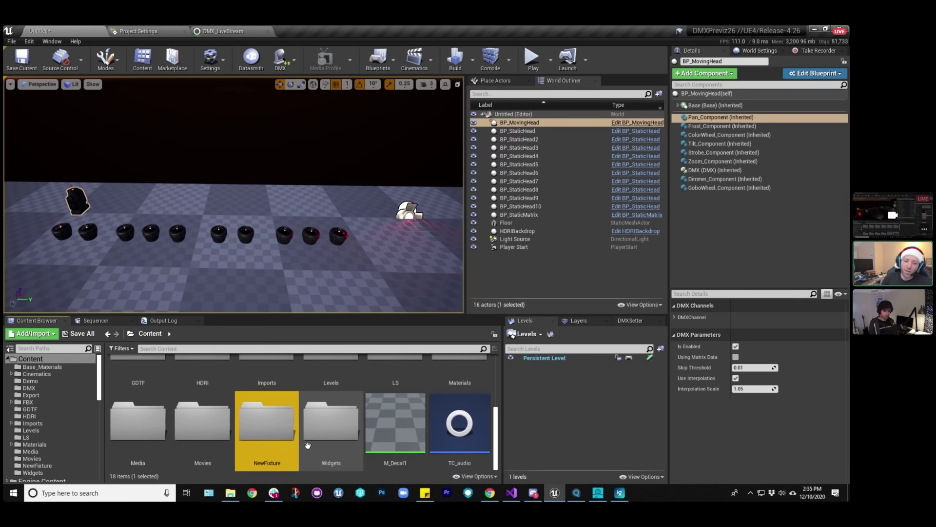
pyautogui.doubleClick(283, 429)
# Create NewBlueprint with DMXFixtureActor as parent class and open it.
pyautogui.rightClick(171, 391)
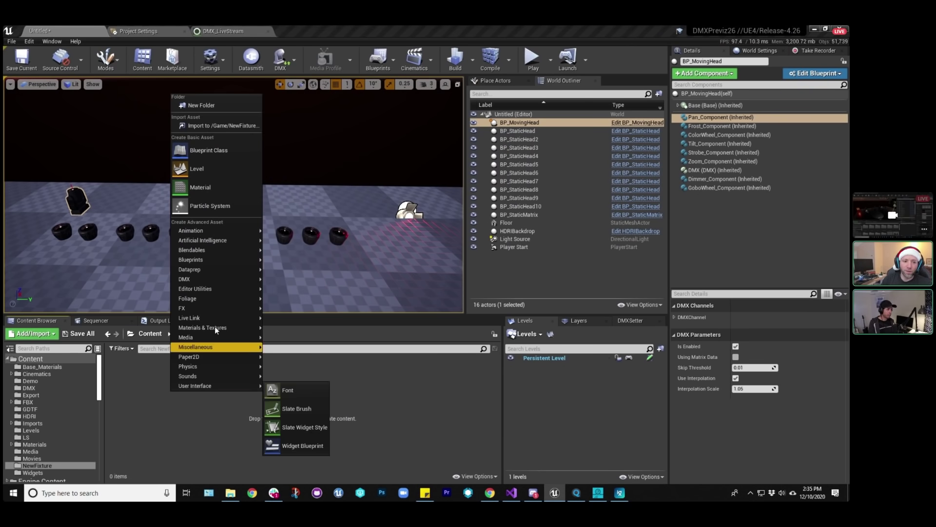
pyautogui.click(205, 149)
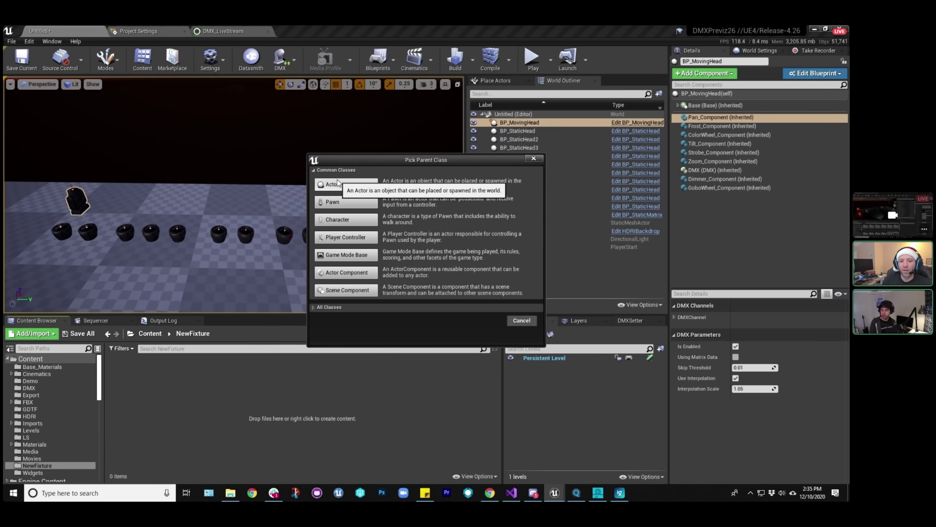
pyautogui.click(319, 307)
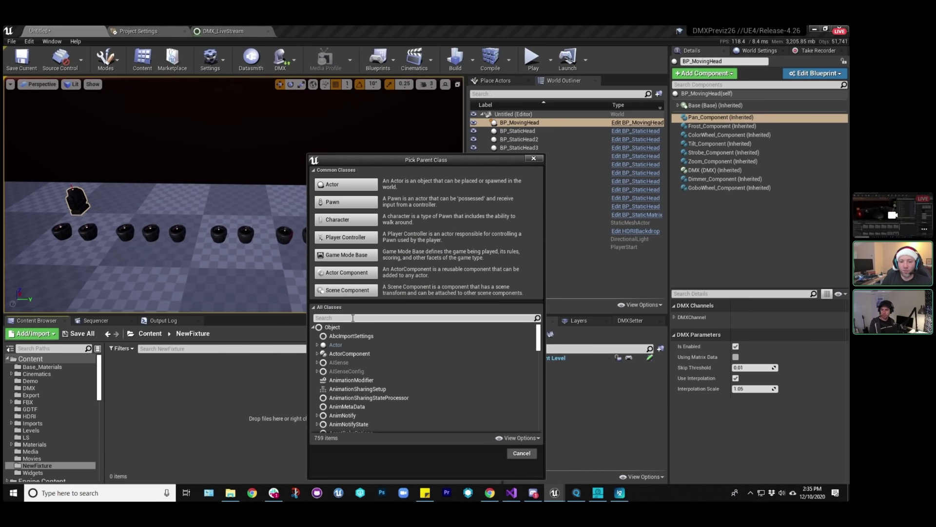
pyautogui.write('dmx')
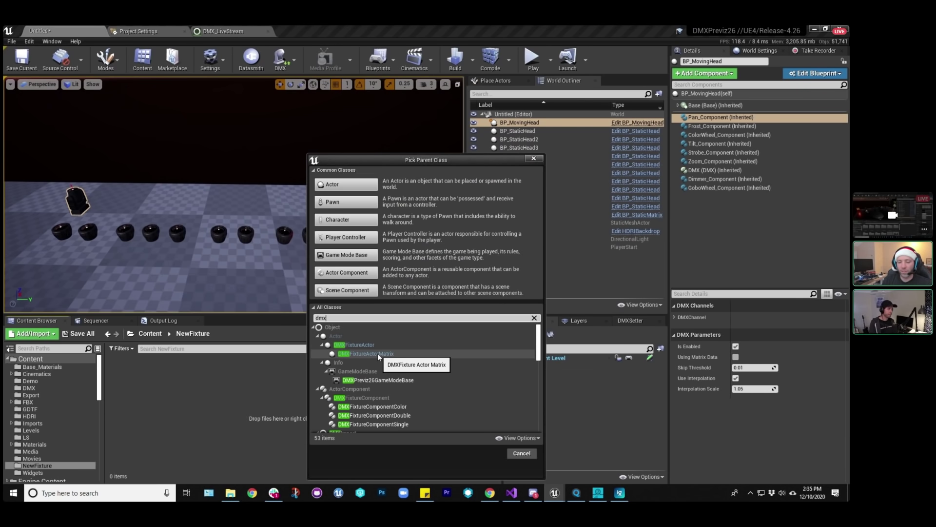
pyautogui.click(360, 343)
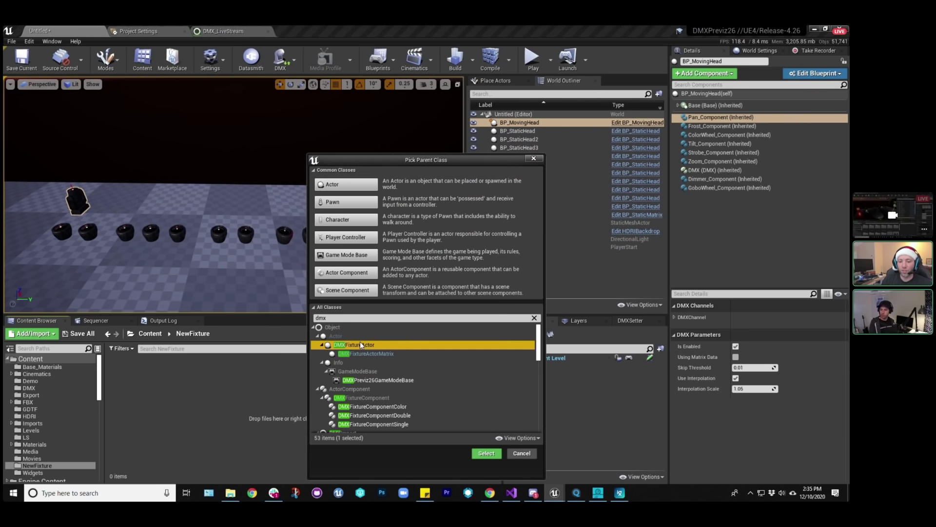
pyautogui.click(486, 454)
pyautogui.press('Return')
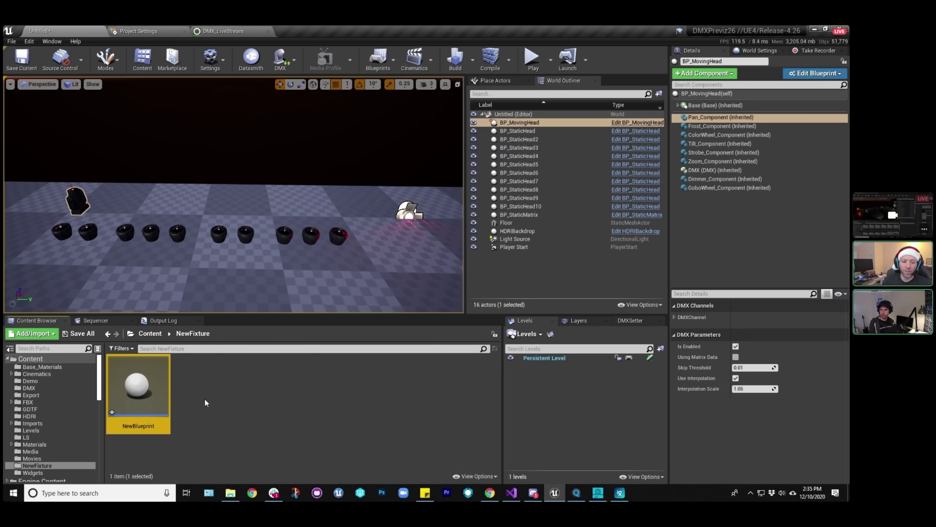
pyautogui.doubleClick(138, 390)
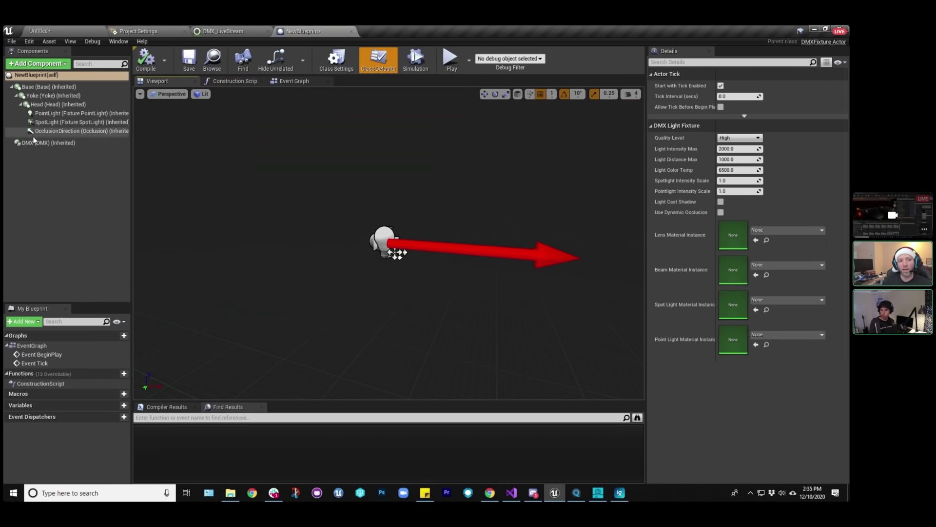
# Widen the Blueprint's component panels, close NewBlueprint, and return to the Untitled level.
pyautogui.click(63, 156)
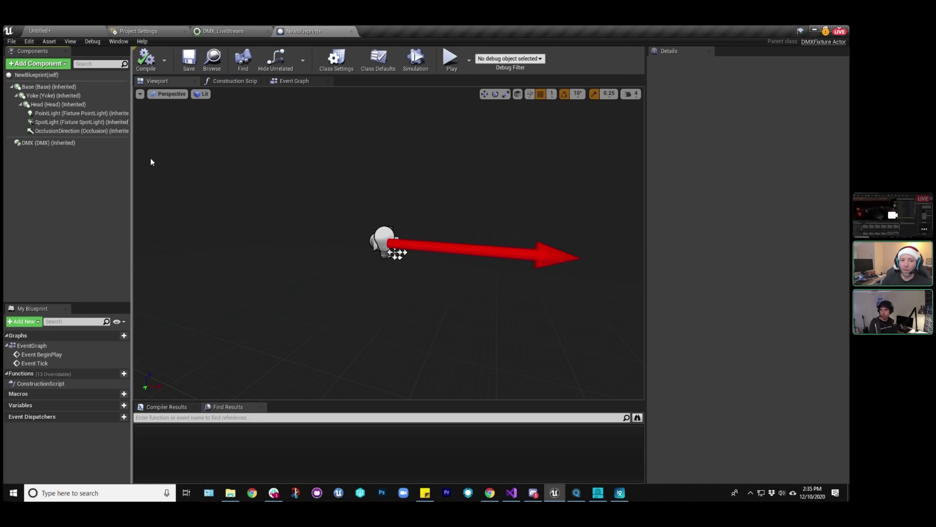
pyautogui.moveTo(133, 150); pyautogui.dragTo(154, 155)
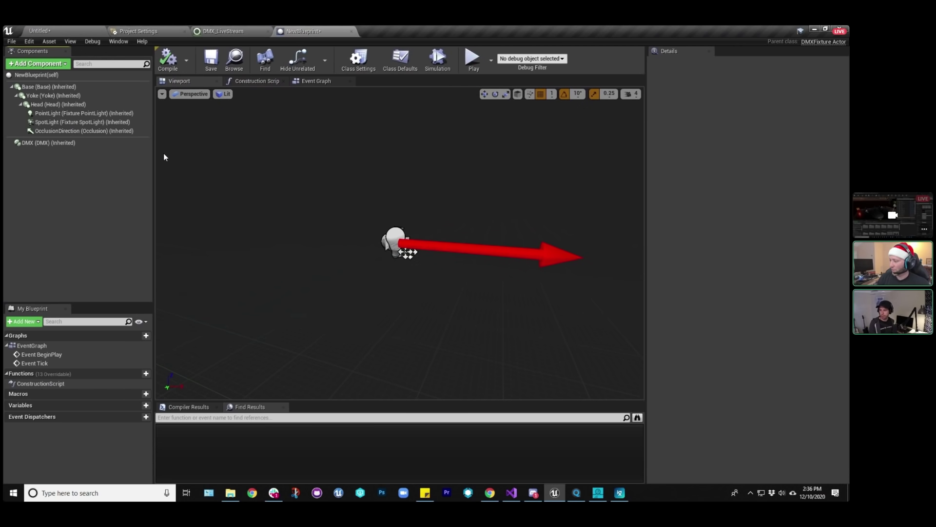
pyautogui.click(351, 31)
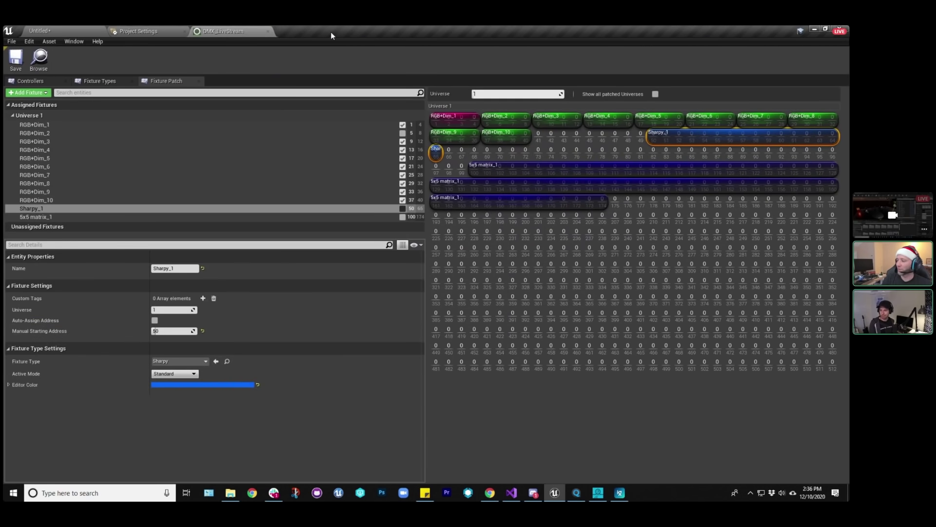
pyautogui.click(51, 34)
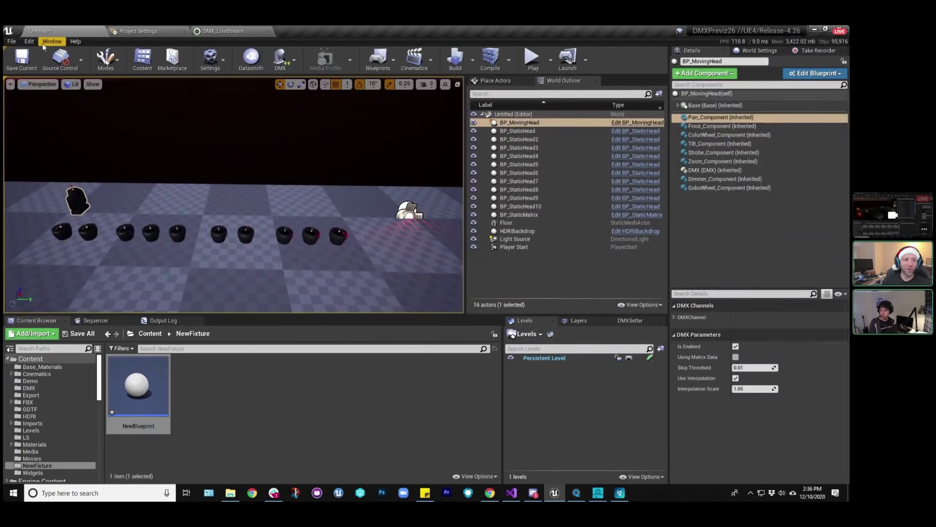
# Save the level as LiveStreamDemo in the Levels folder and delete NewBlueprint.
pyautogui.click(17, 61)
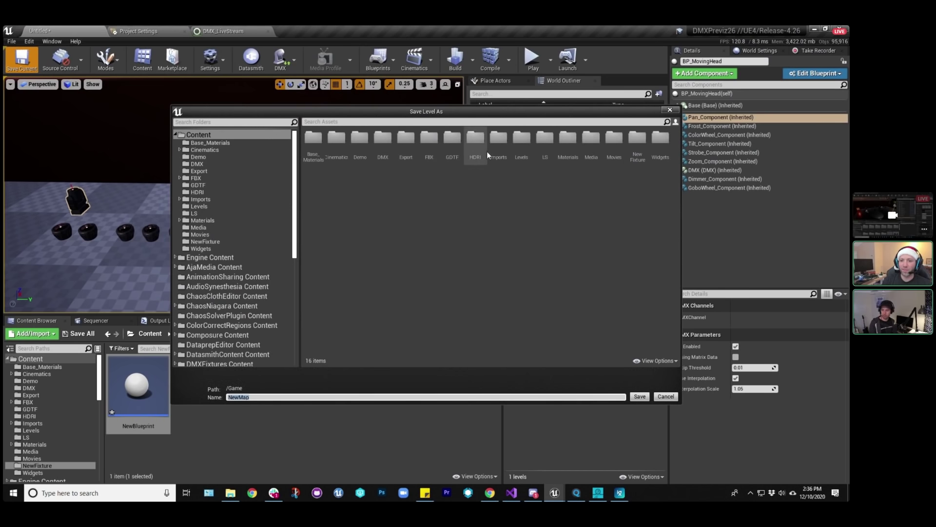
pyautogui.click(518, 142)
pyautogui.click(266, 397)
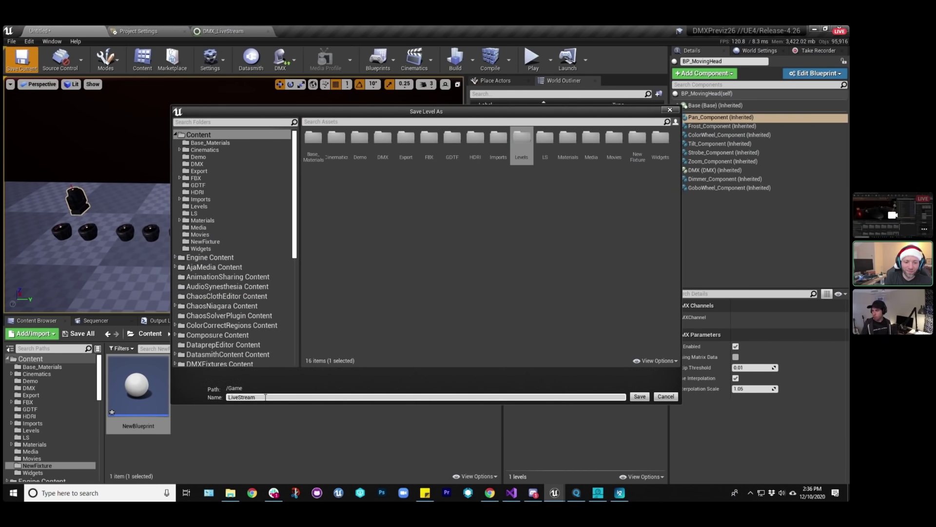
pyautogui.write('LiveStreamDemo')
pyautogui.press('Return')
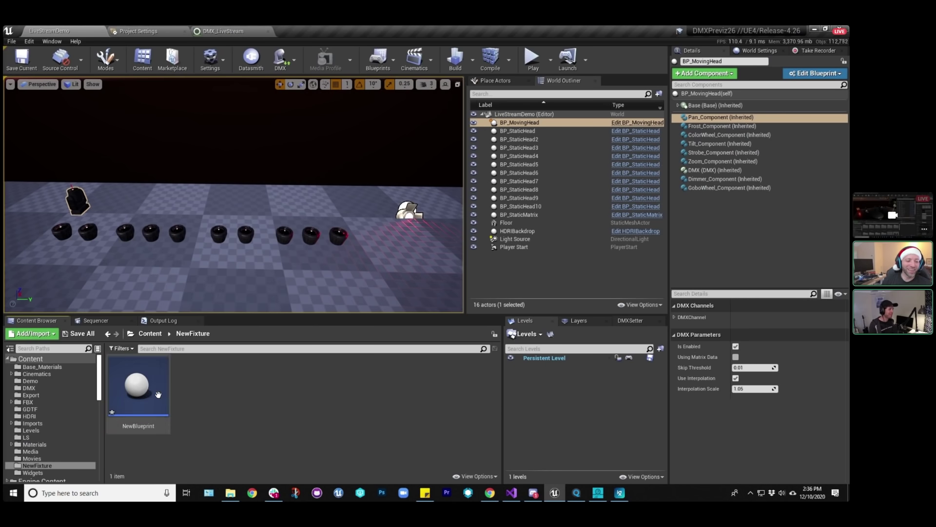
pyautogui.press('Delete')
# Confirm deleting NewBlueprint and select the BP_MovingHead fixture.
pyautogui.click(342, 396)
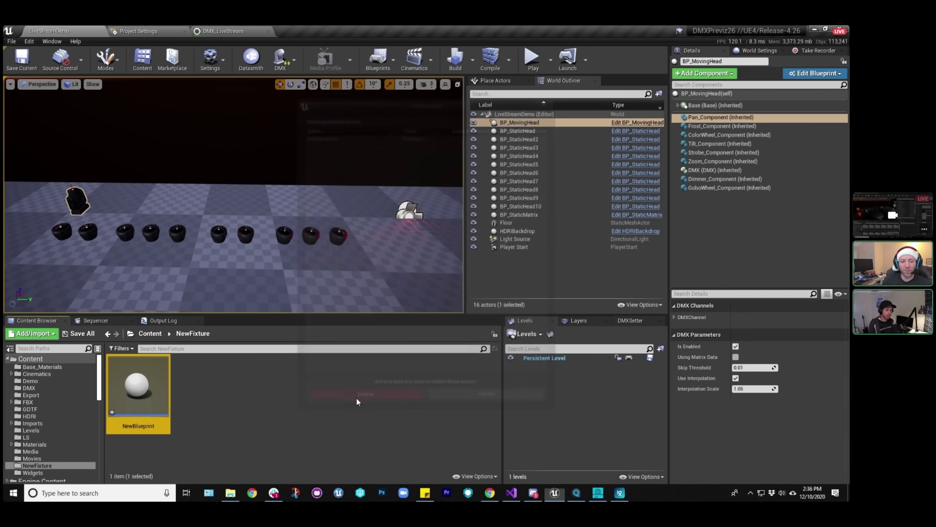
pyautogui.click(205, 183)
pyautogui.moveTo(205, 183); pyautogui.dragTo(205, 183)
pyautogui.click(112, 182)
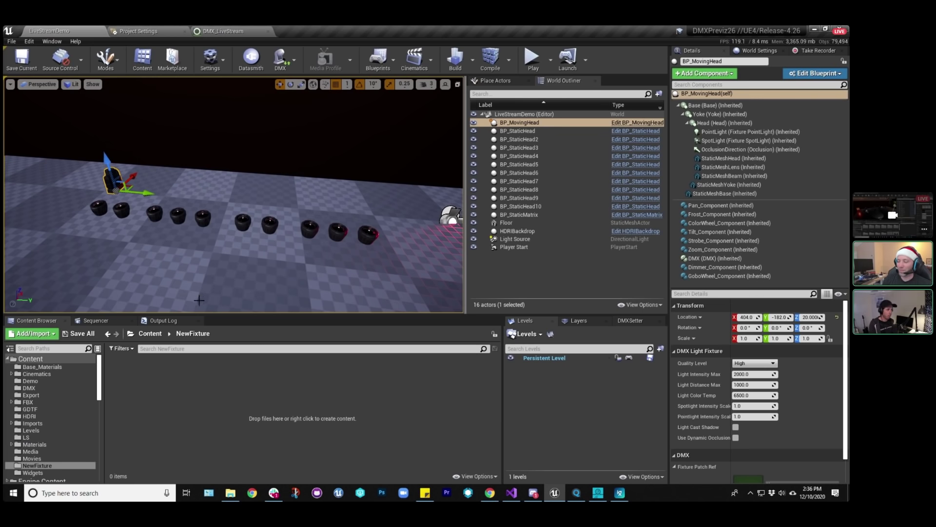
# Open DMXFixtures Content and select all fixtures from BP_MovingHead to BP_StaticMatrix.
pyautogui.click(7, 360)
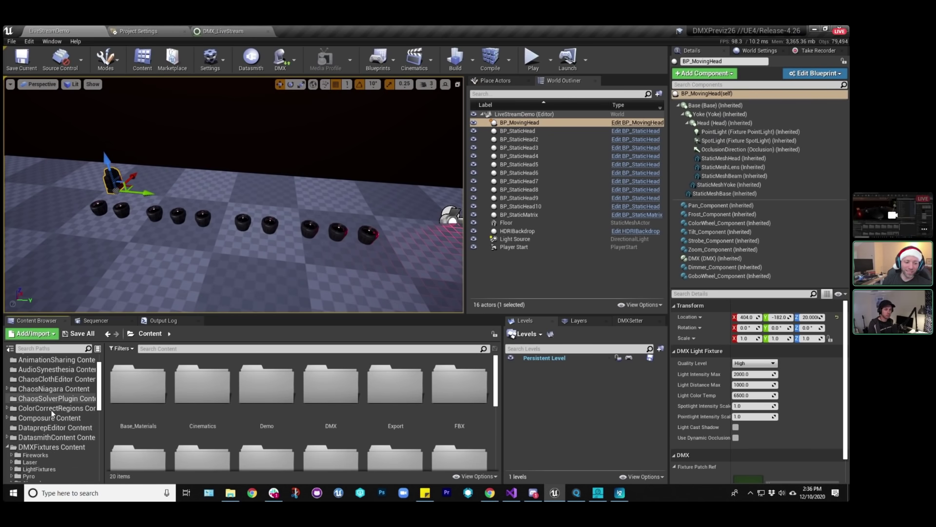
pyautogui.click(52, 447)
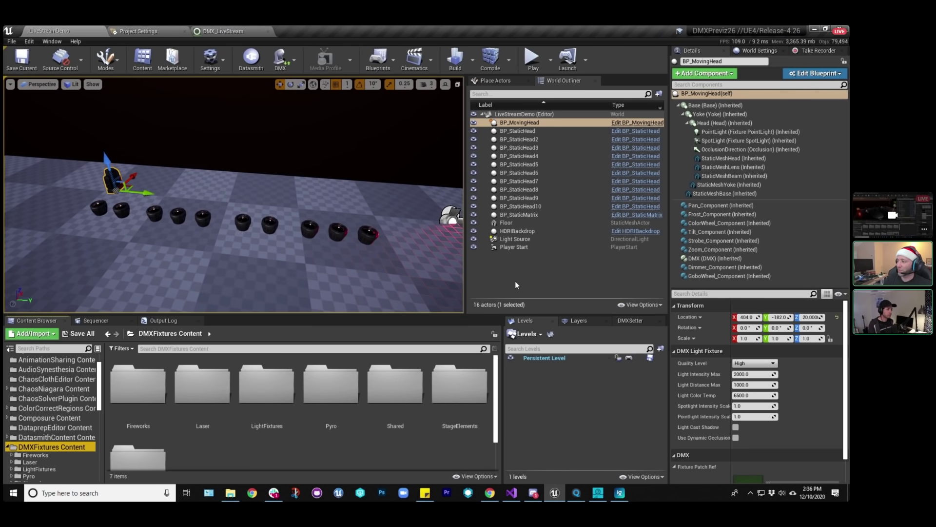
pyautogui.scroll(-2, 49, 439)
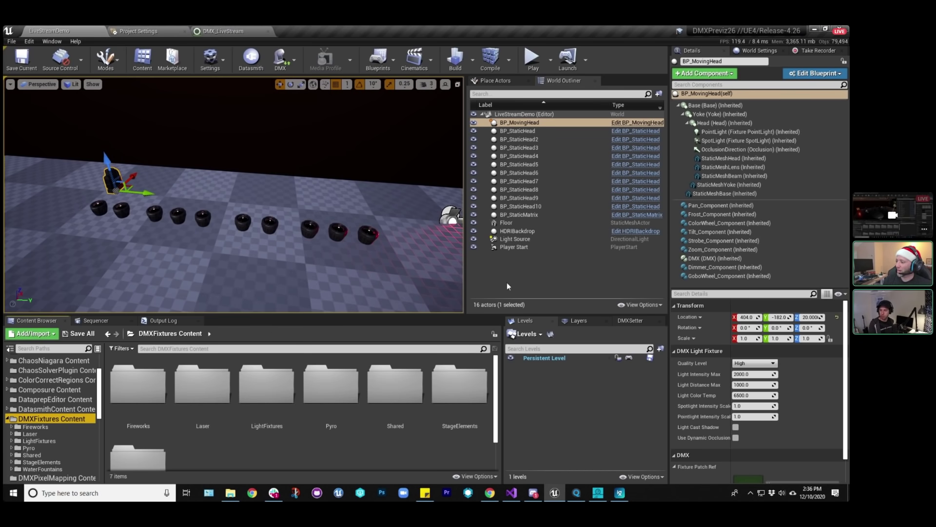
pyautogui.moveTo(337, 210); pyautogui.dragTo(350, 213, button='right')
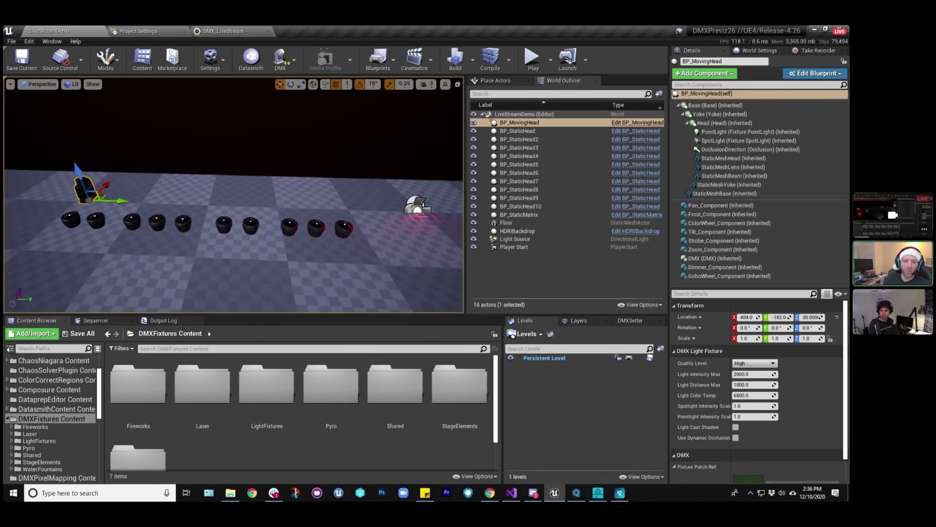
pyautogui.keyDown('shift'); pyautogui.click(531, 215); pyautogui.keyUp('shift')
# Delete all fixture actors from the level and browse to the LightFixtures folder.
pyautogui.press('Delete')
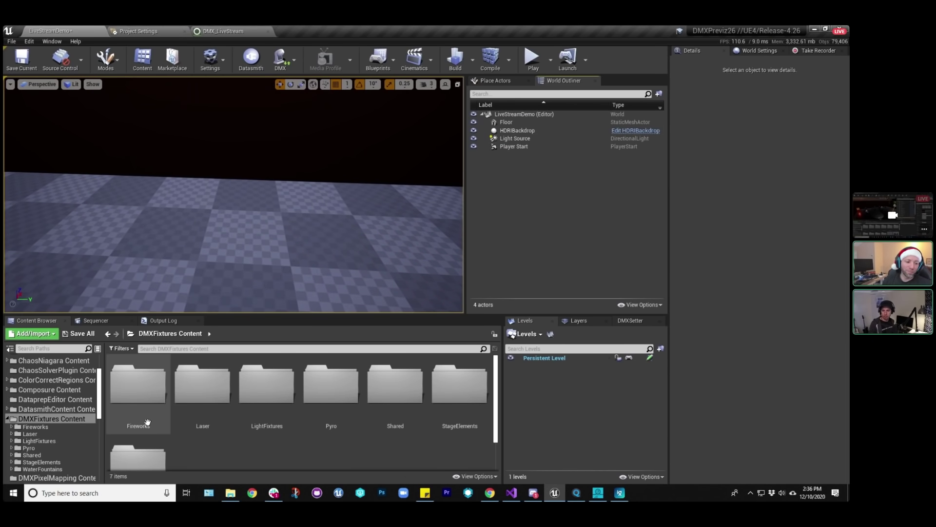
pyautogui.click(39, 441)
pyautogui.scroll(-3, 346, 422)
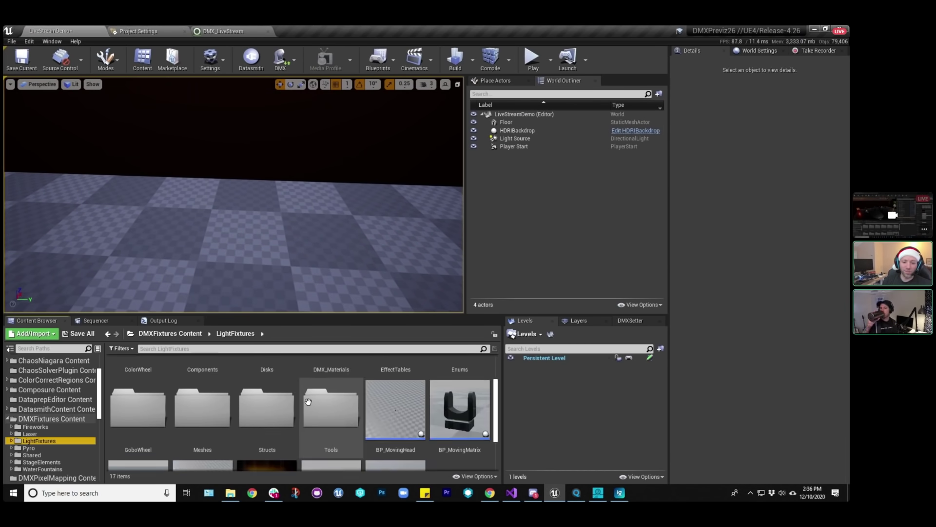
pyautogui.scroll(-1, 254, 424)
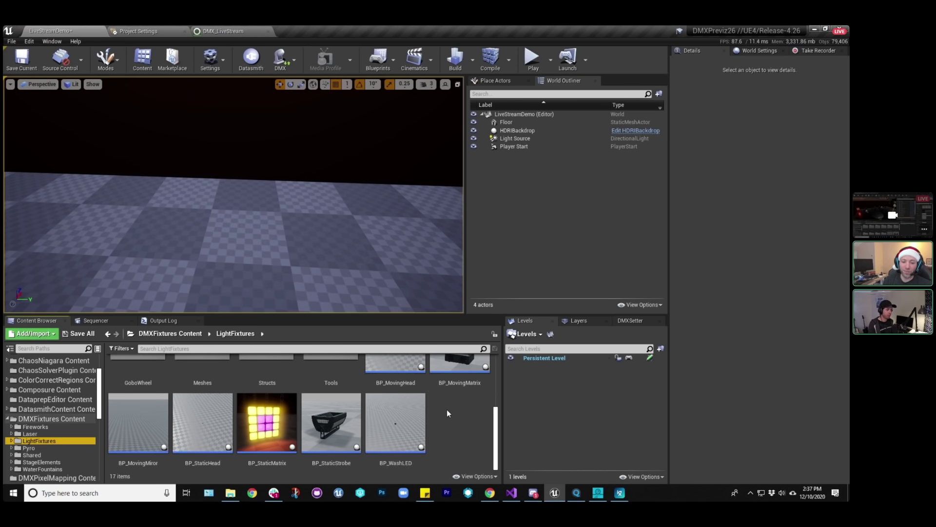
pyautogui.scroll(1, 415, 407)
# Create a child Blueprint of BP_MovingHead and start renaming it BP_LiveStreamSharp.
pyautogui.click(388, 386)
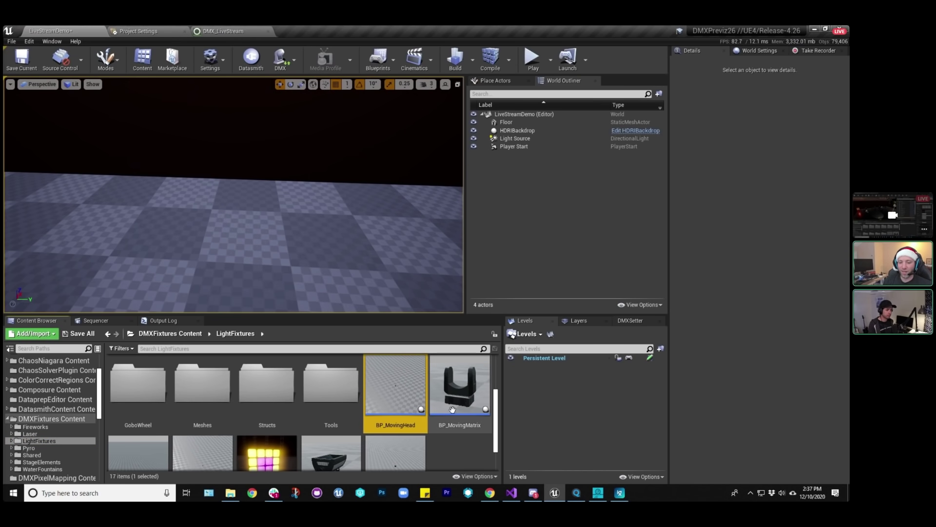
pyautogui.rightClick(405, 385)
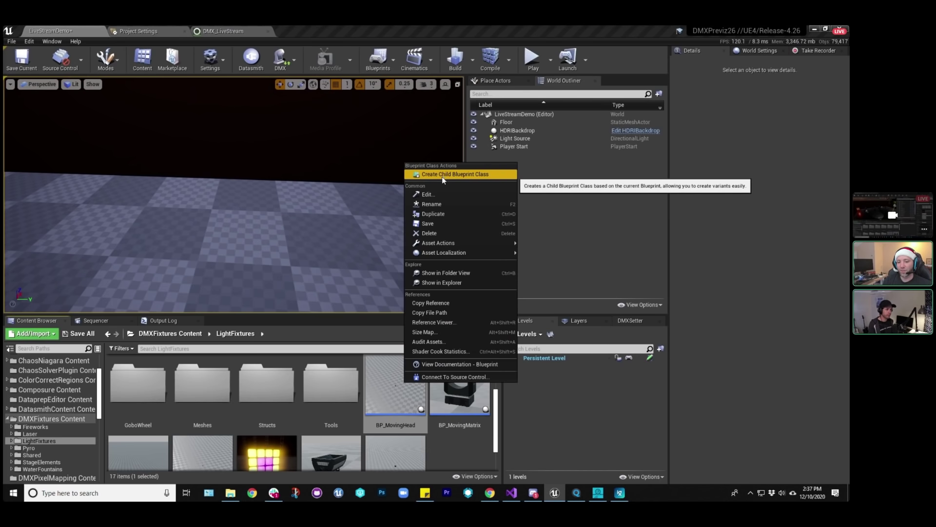
pyautogui.click(461, 461)
pyautogui.rightClick(399, 376)
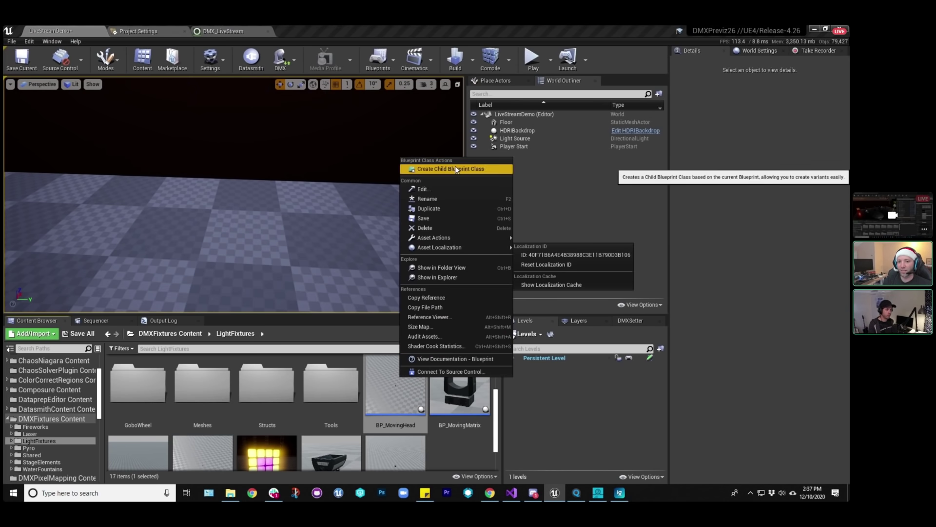
pyautogui.click(429, 167)
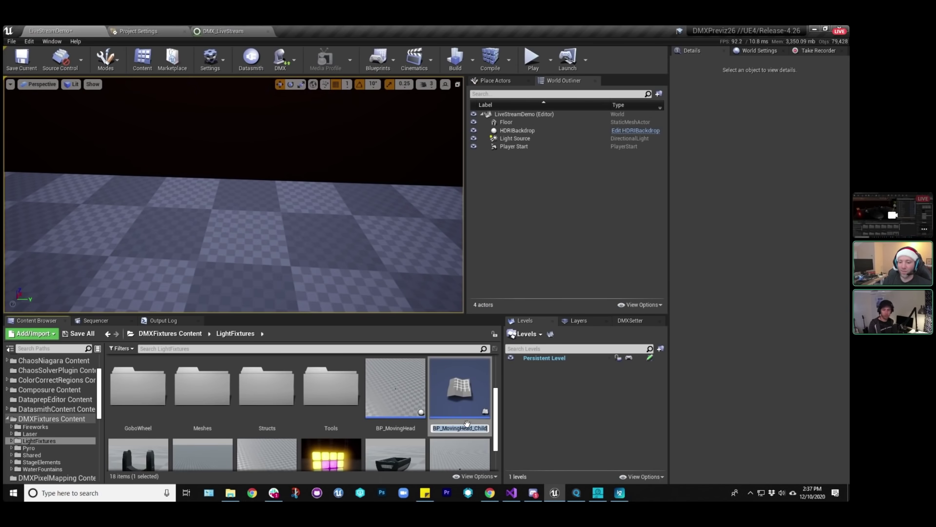
pyautogui.click(489, 427)
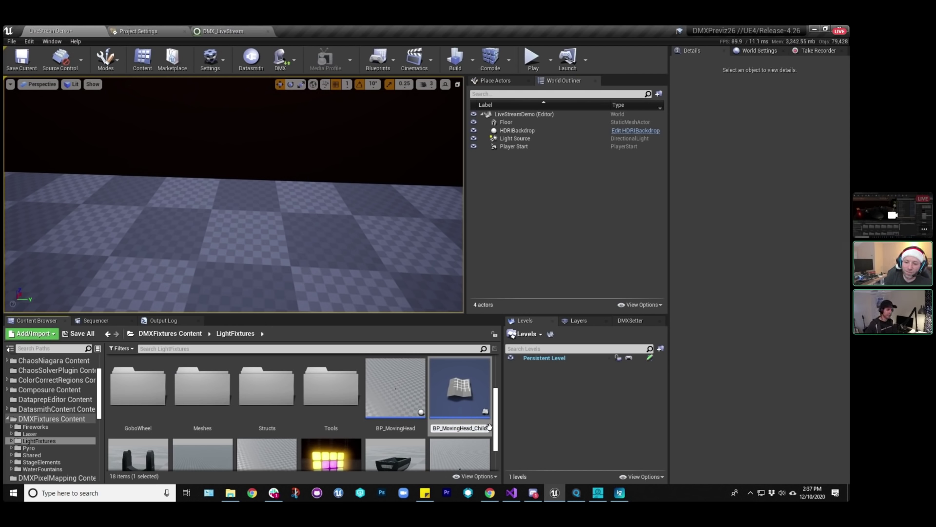
pyautogui.press('BackSpace')
pyautogui.press('BackSpace')
pyautogui.press('BackSpace')
pyautogui.press('BackSpace')
pyautogui.press('BackSpace')
pyautogui.press('BackSpace')
pyautogui.press('BackSpace')
pyautogui.press('BackSpace')
pyautogui.press('BackSpace')
pyautogui.press('BackSpace')
pyautogui.press('BackSpace')
pyautogui.press('BackSpace')
pyautogui.press('BackSpace')
pyautogui.press('BackSpace')
pyautogui.press('BackSpace')
pyautogui.press('BackSpace')
pyautogui.write('L')
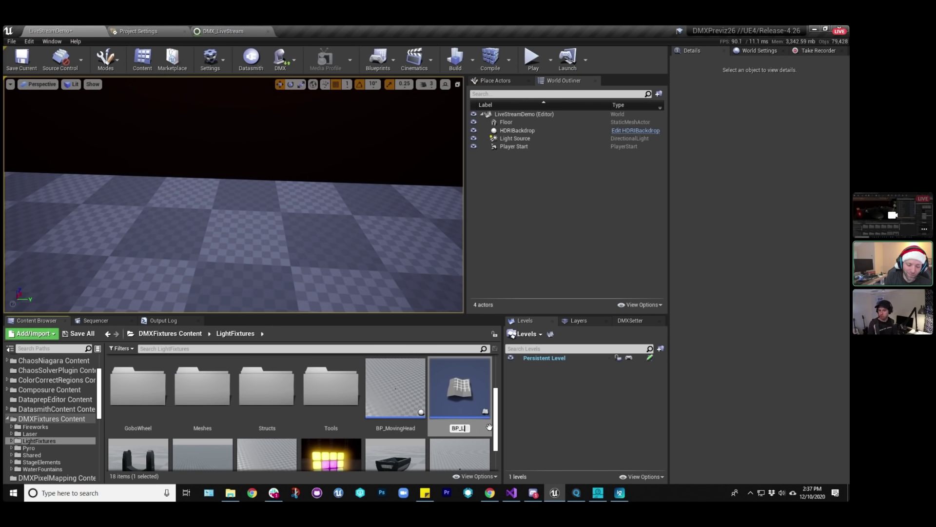
pyautogui.write('iveStream')
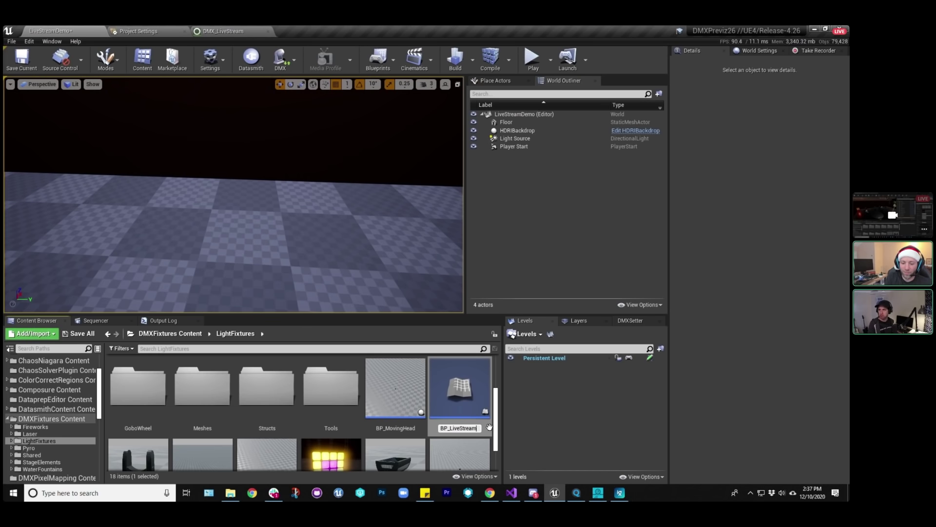
pyautogui.write('Sharpy')
# Confirm the name BP_LiveStreamSharpy, move the asset into the Content NewFixture folder, and open it.
pyautogui.press('Return')
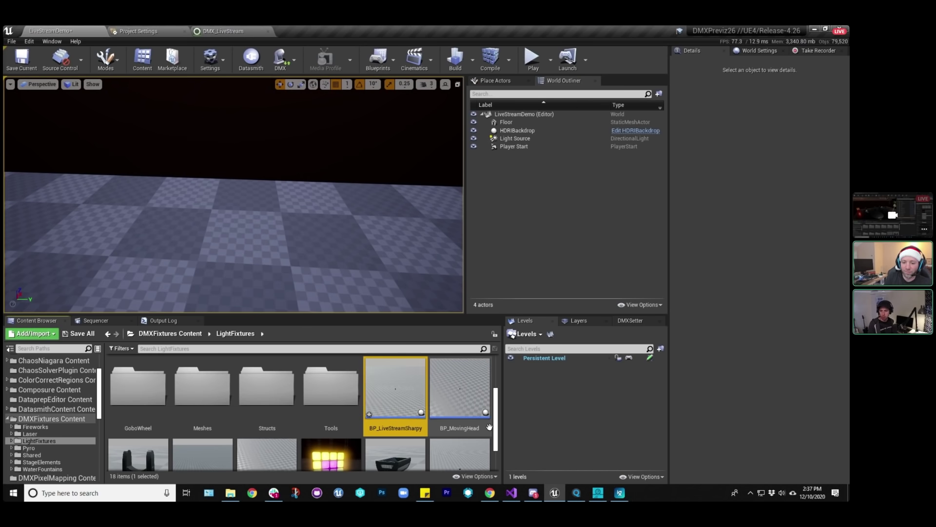
pyautogui.moveTo(99, 390); pyautogui.dragTo(99, 377)
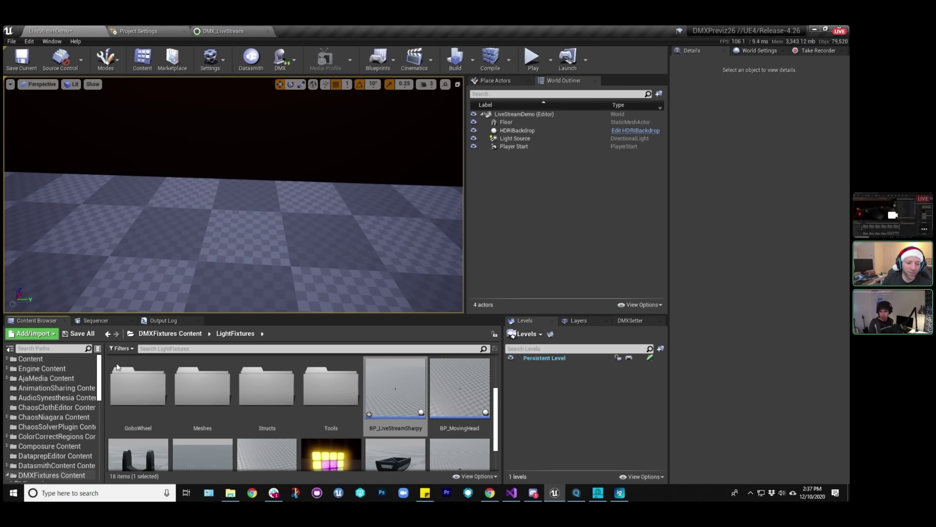
pyautogui.click(12, 359)
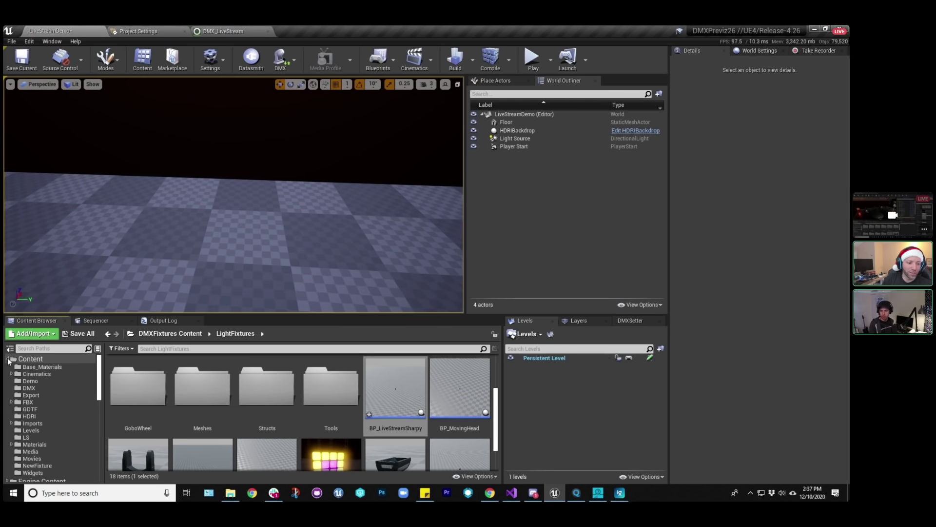
pyautogui.scroll(-3, 49, 415)
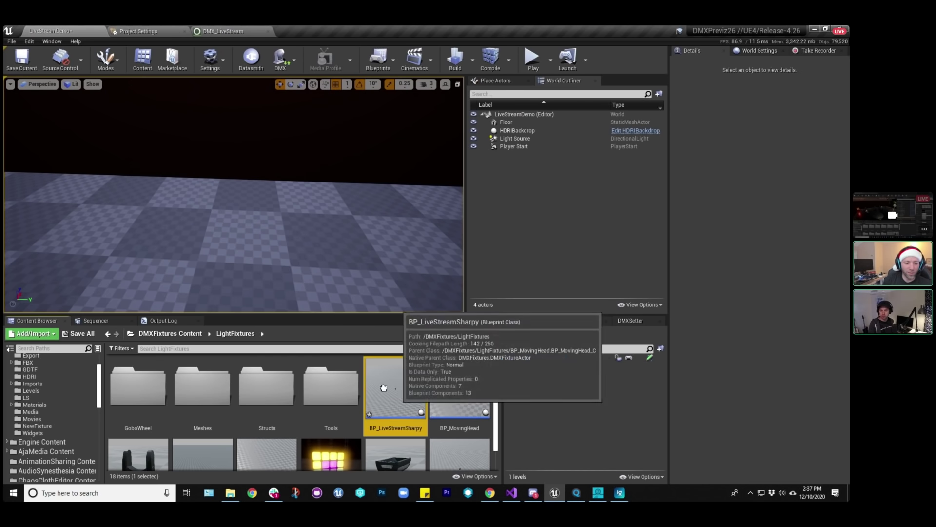
pyautogui.moveTo(387, 387); pyautogui.dragTo(54, 427)
pyautogui.click(74, 443)
pyautogui.click(39, 427)
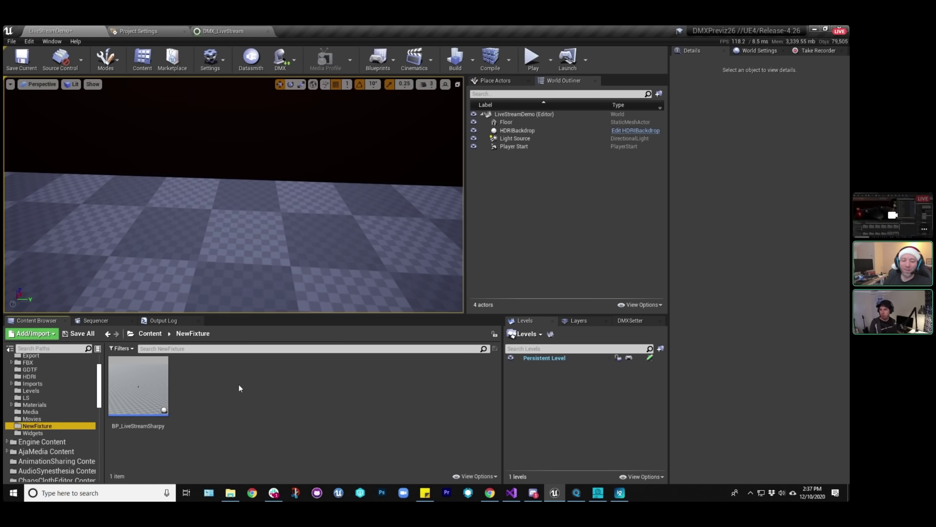
# Open BP_LiveStreamSharpy in the Blueprint editor and view its Event Graph.
pyautogui.doubleClick(142, 385)
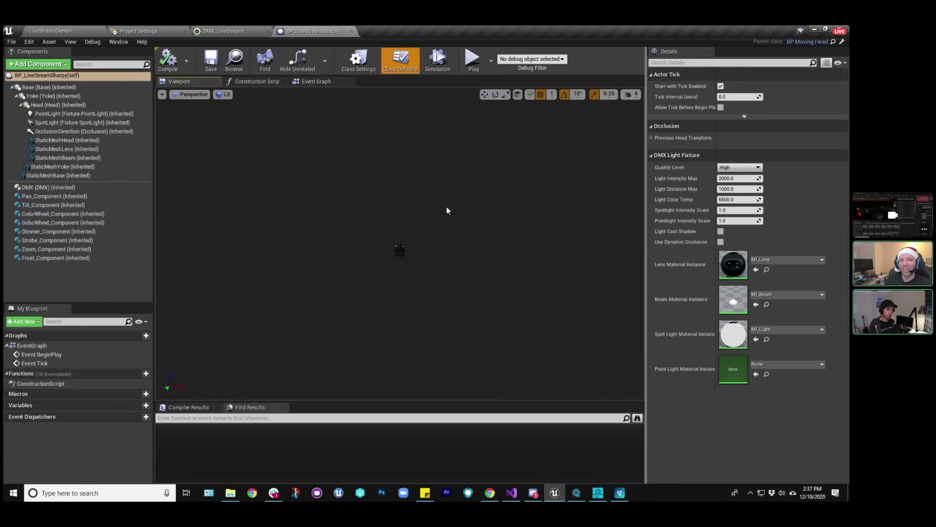
pyautogui.click(307, 82)
pyautogui.moveTo(439, 221); pyautogui.dragTo(416, 220, button='right')
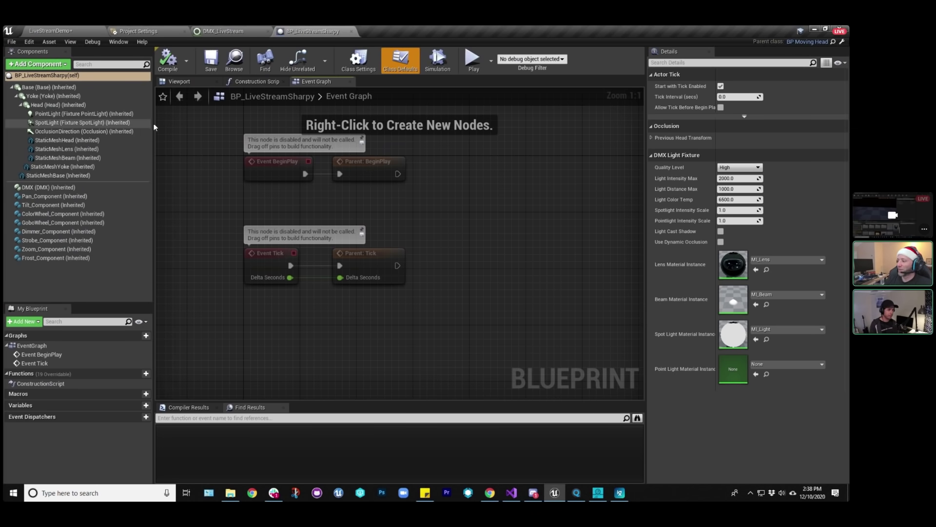
# Save the LiveStreamDemo level and browse to DMXFixtures LightFixtures, selecting BP_MovingHead.
pyautogui.click(49, 31)
pyautogui.click(22, 57)
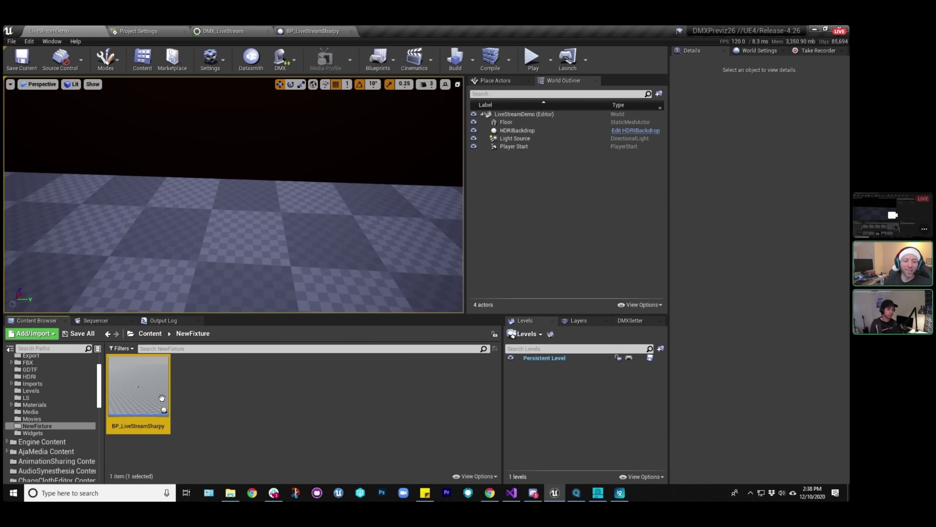
pyautogui.scroll(-5, 43, 422)
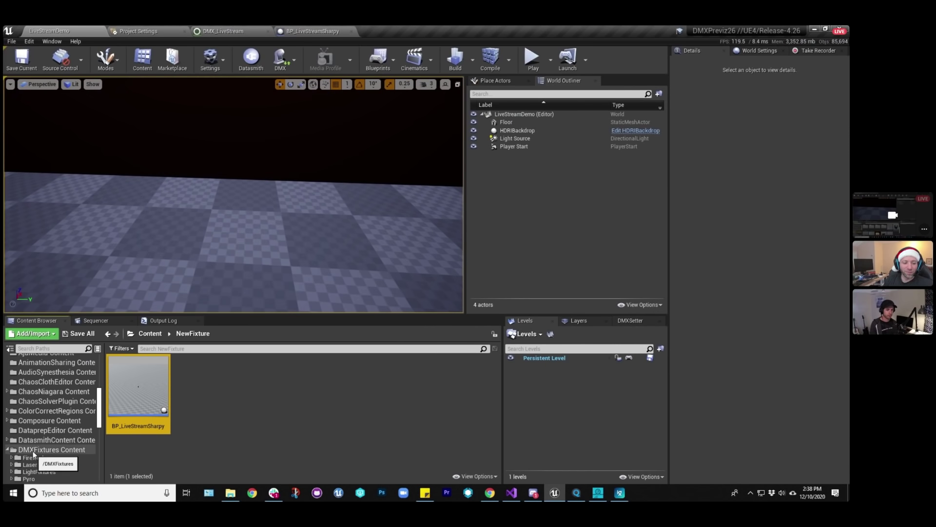
pyautogui.scroll(-2, 33, 451)
pyautogui.click(42, 444)
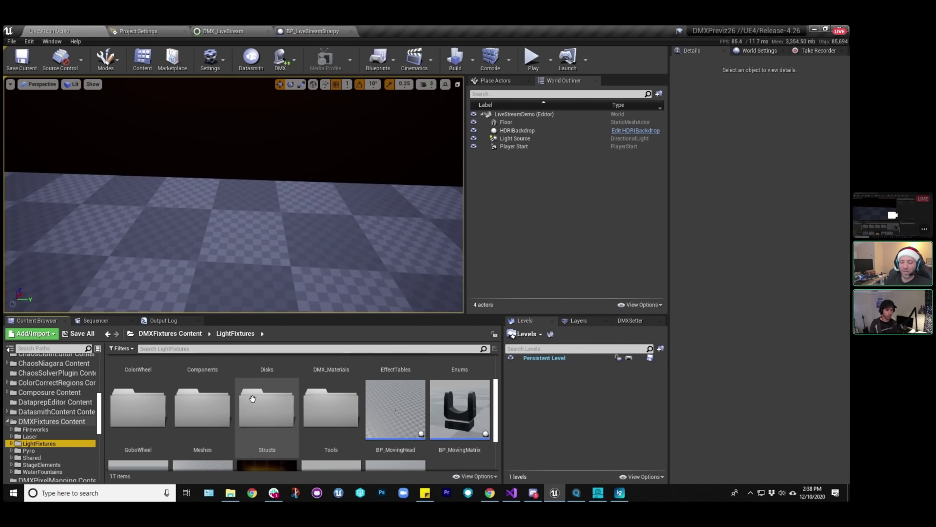
pyautogui.scroll(-1, 256, 400)
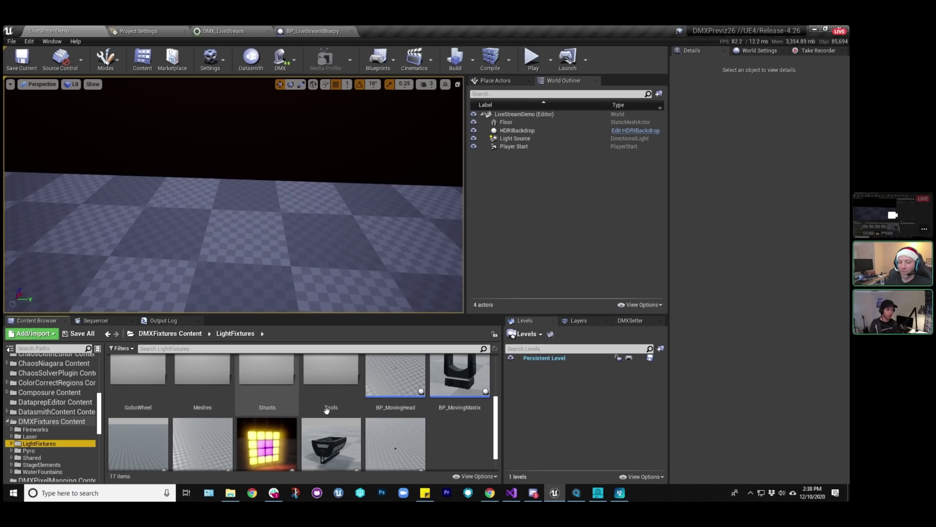
pyautogui.click(406, 371)
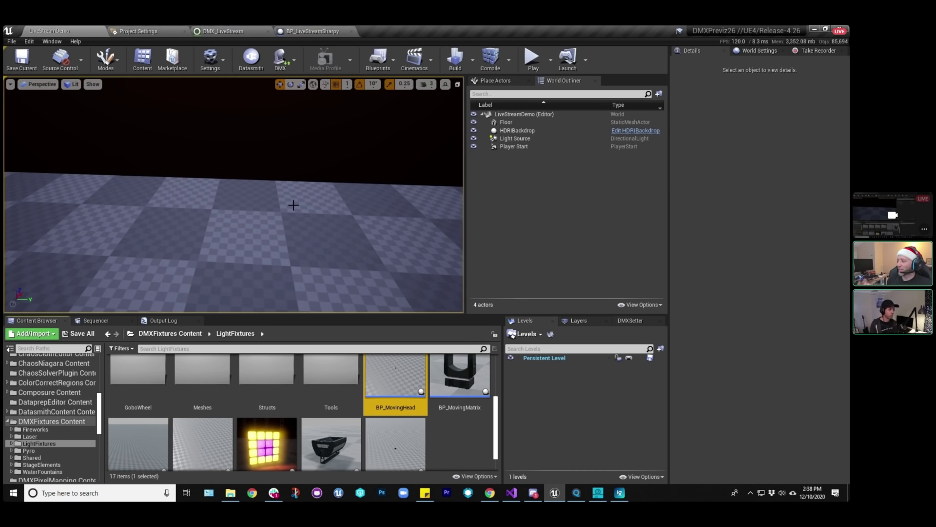
pyautogui.scroll(5, 92, 397)
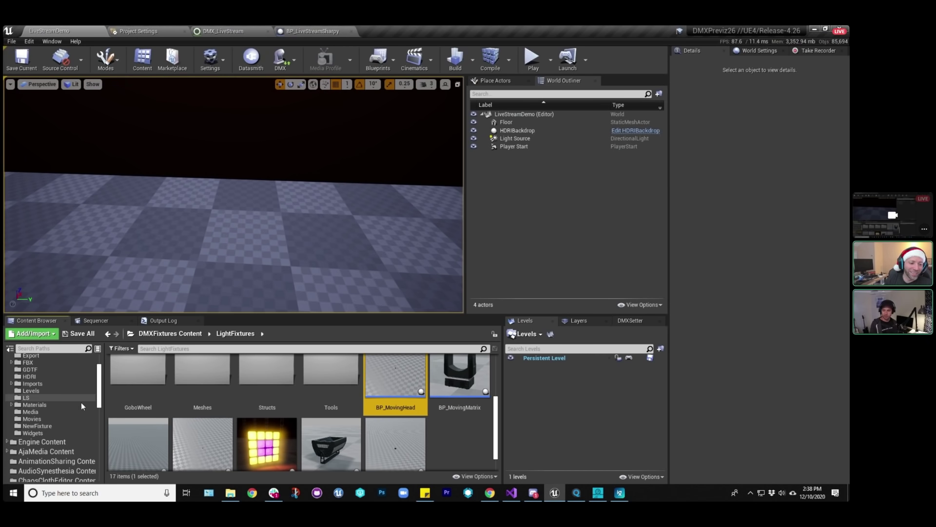
# Place a BP_LiveStreamSharpy actor on the floor at left, then switch to the DMX_LiveStream library.
pyautogui.click(45, 426)
pyautogui.doubleClick(161, 386)
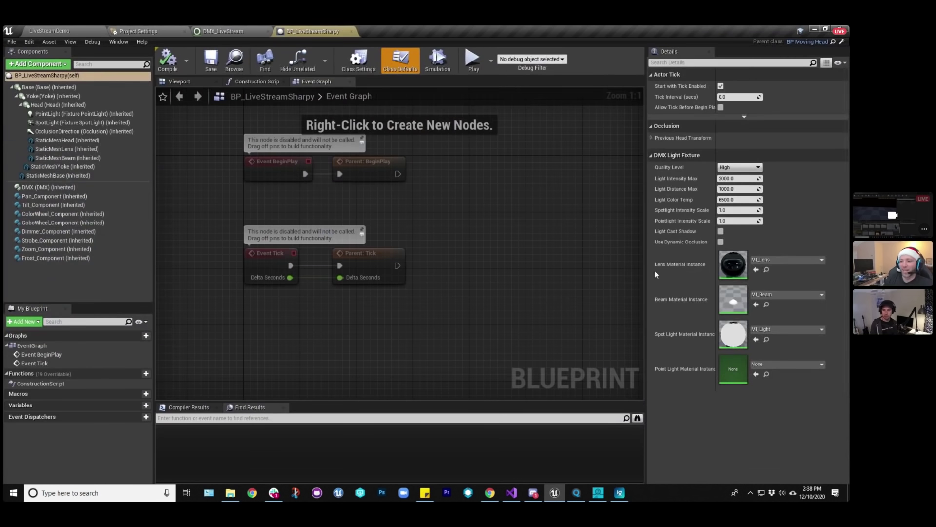
pyautogui.click(67, 31)
pyautogui.moveTo(138, 385); pyautogui.dragTo(111, 214)
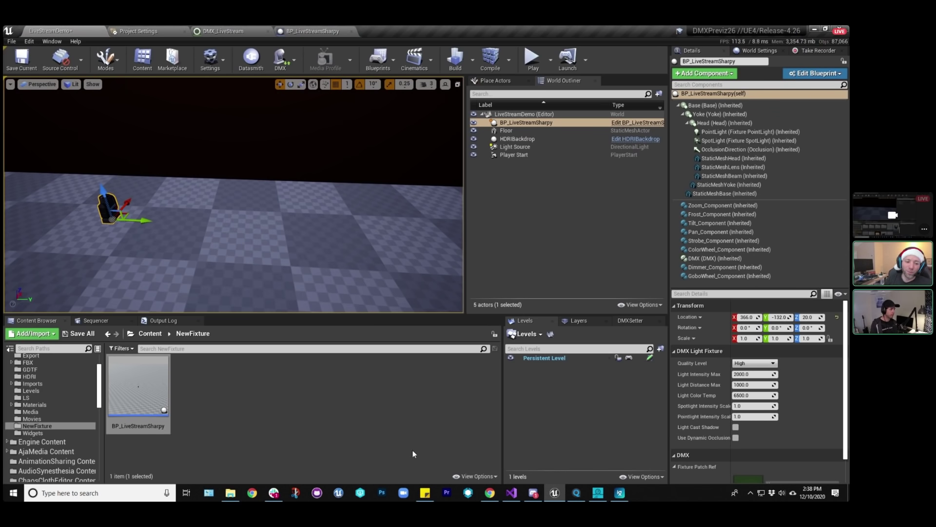
pyautogui.click(256, 396)
pyautogui.click(125, 395)
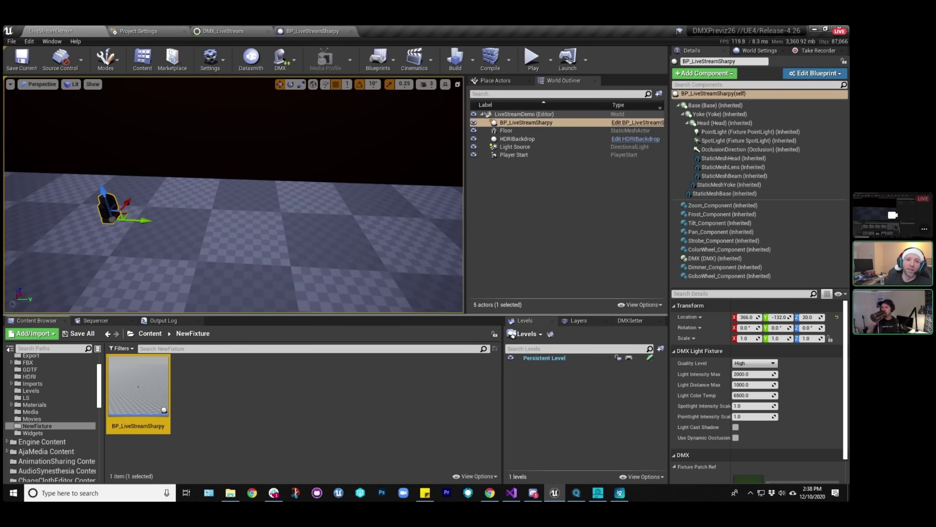
pyautogui.click(311, 31)
pyautogui.click(229, 30)
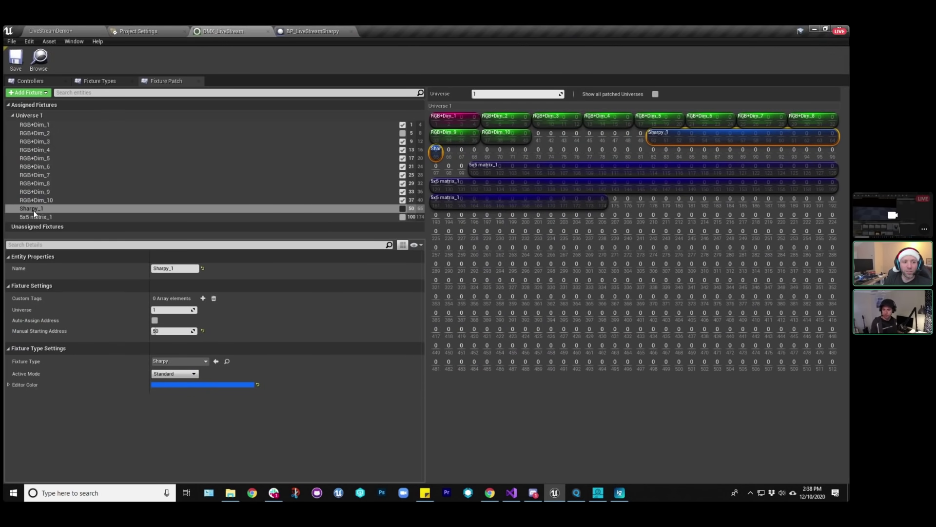
# Duplicate the Sharpy fixture type in the library's Fixture Types list.
pyautogui.click(98, 81)
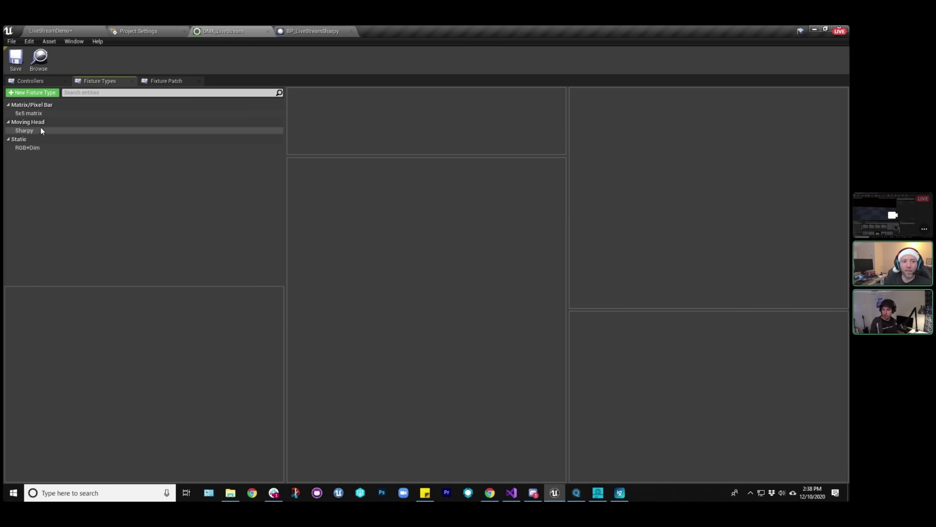
pyautogui.click(30, 131)
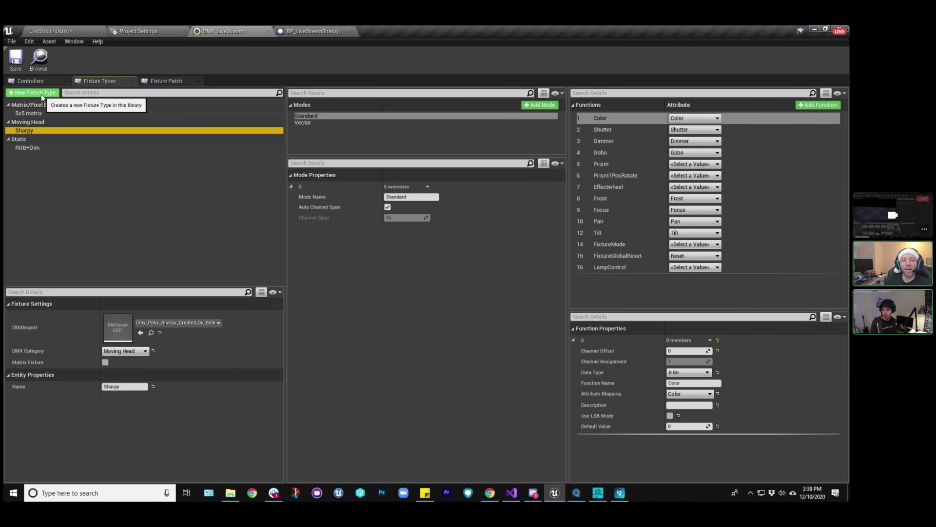
pyautogui.keyDown('ctrl'); pyautogui.click(37, 130); pyautogui.keyUp('ctrl')
pyautogui.click(37, 131)
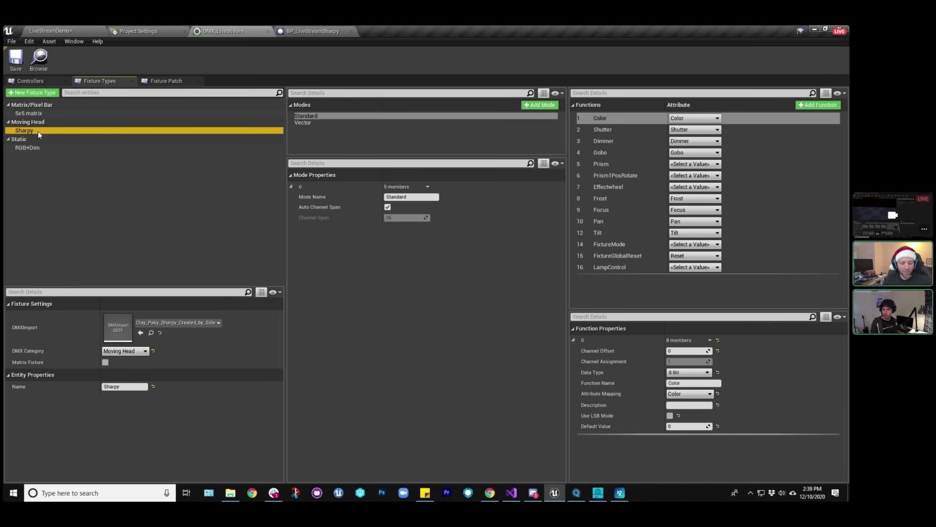
pyautogui.hotkey('ctrl', 'w')
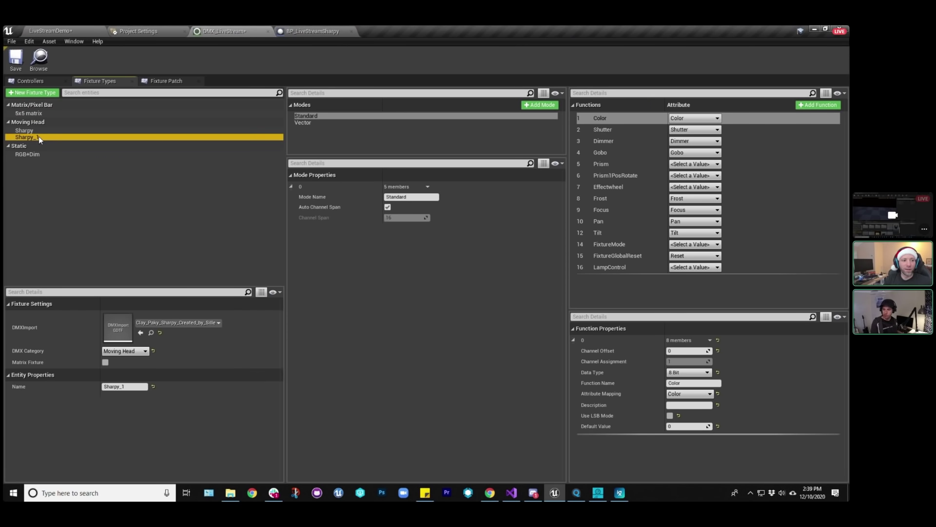
# Rename the Sharpy_1 copy to Beamey, check its functions, and return to the level.
pyautogui.click(31, 136)
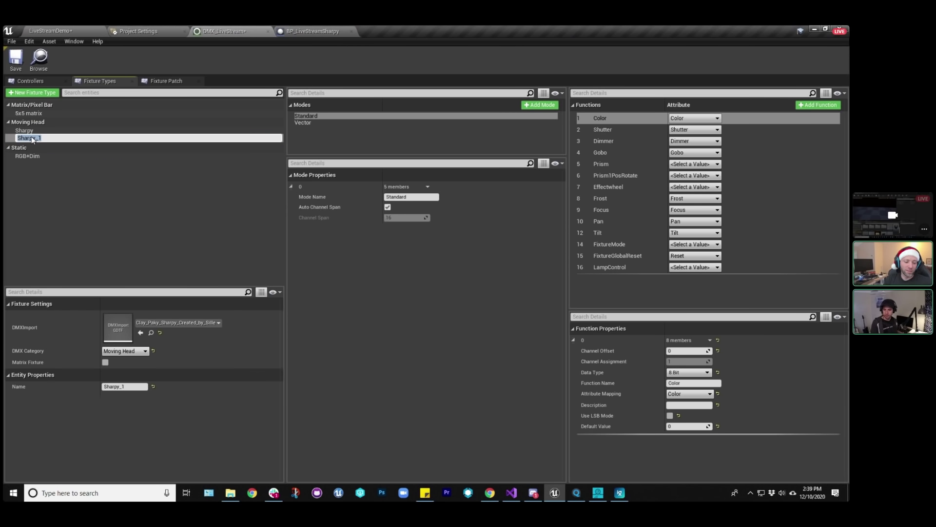
pyautogui.write('Bea,m')
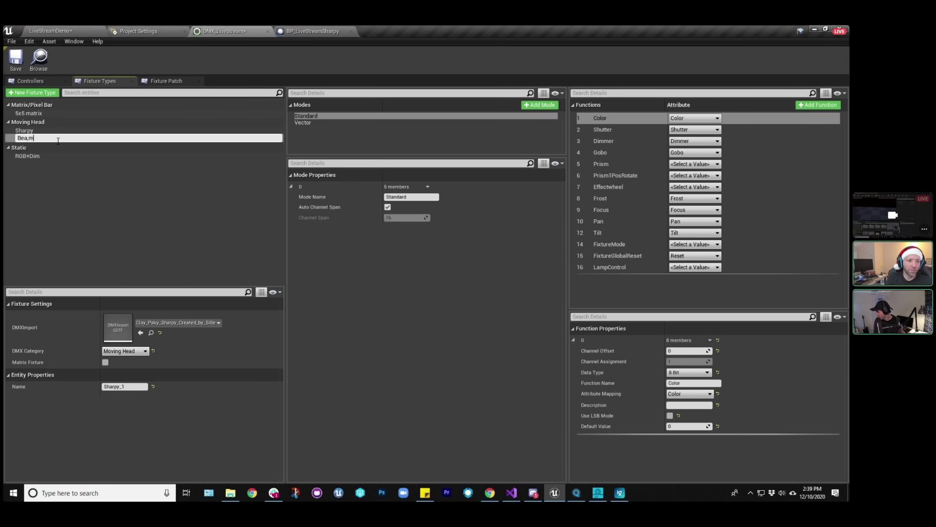
pyautogui.press('BackSpace')
pyautogui.press('BackSpace')
pyautogui.write('mey')
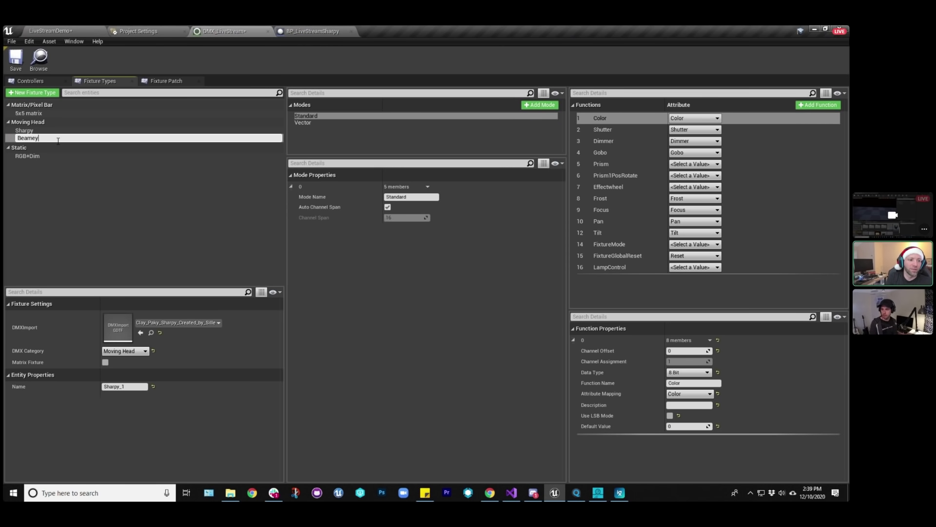
pyautogui.press('Return')
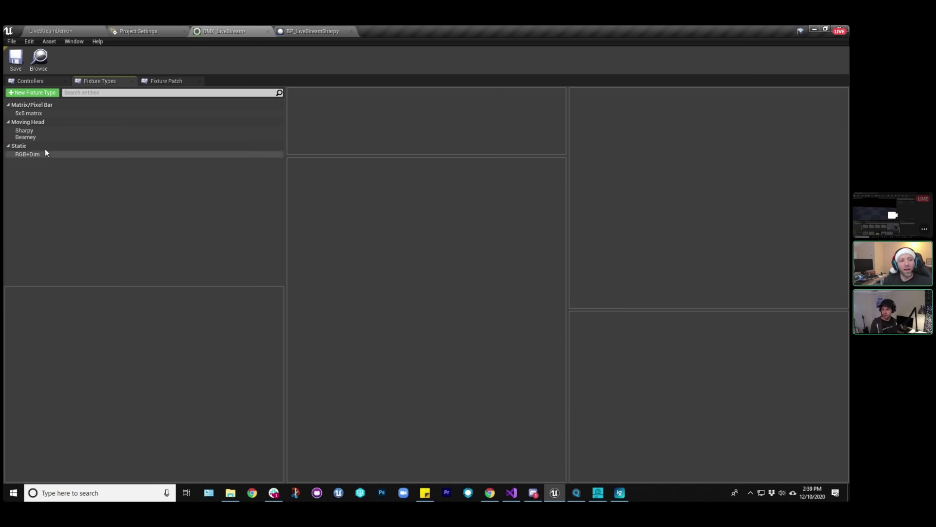
pyautogui.click(33, 134)
pyautogui.click(34, 138)
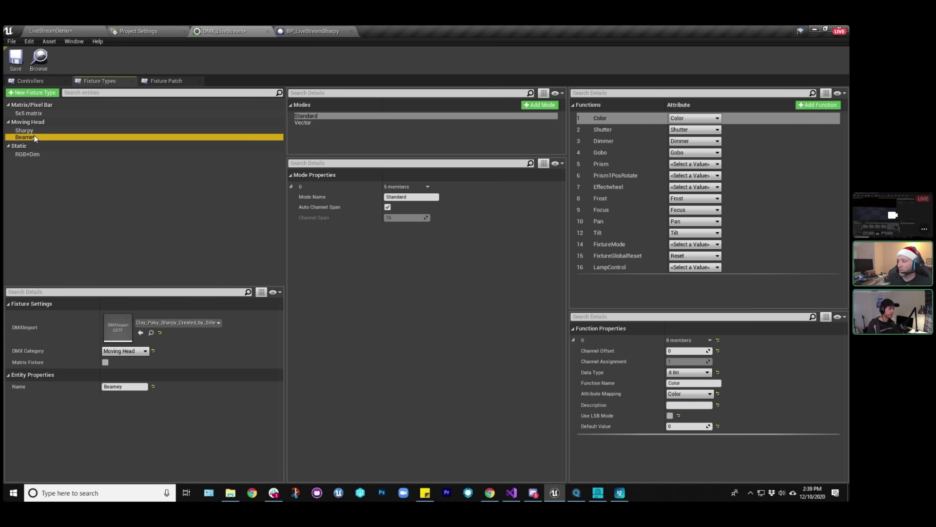
pyautogui.click(88, 31)
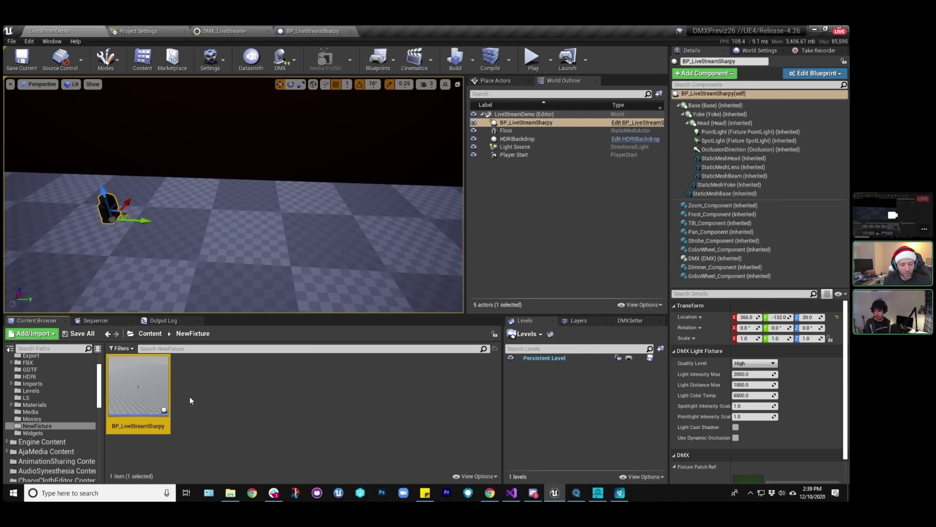
# Duplicate BP_LiveStreamSharpy as BP_LiveStreamBeamy, then open BP_LiveStreamSharpy in the Blueprint editor.
pyautogui.hotkey('ctrl', 'w')
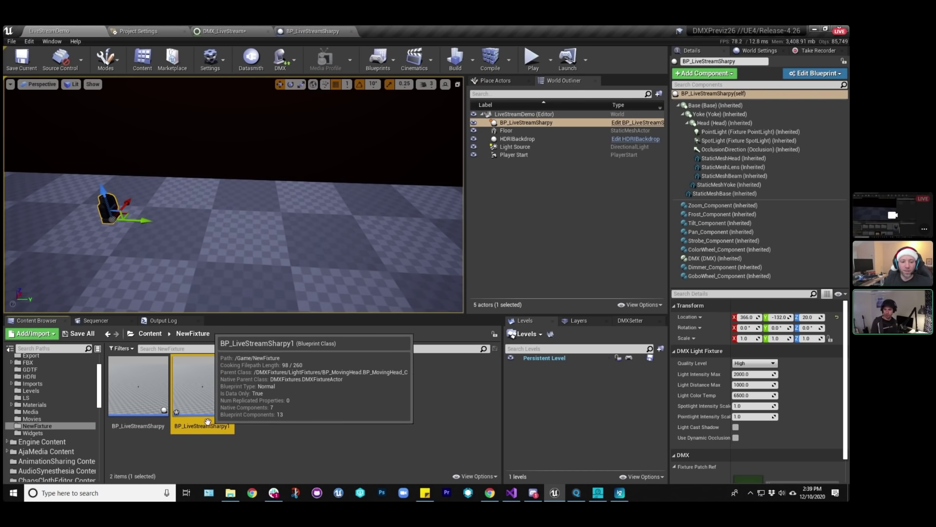
pyautogui.click(207, 425)
pyautogui.press('BackSpace')
pyautogui.press('BackSpace')
pyautogui.press('BackSpace')
pyautogui.press('BackSpace')
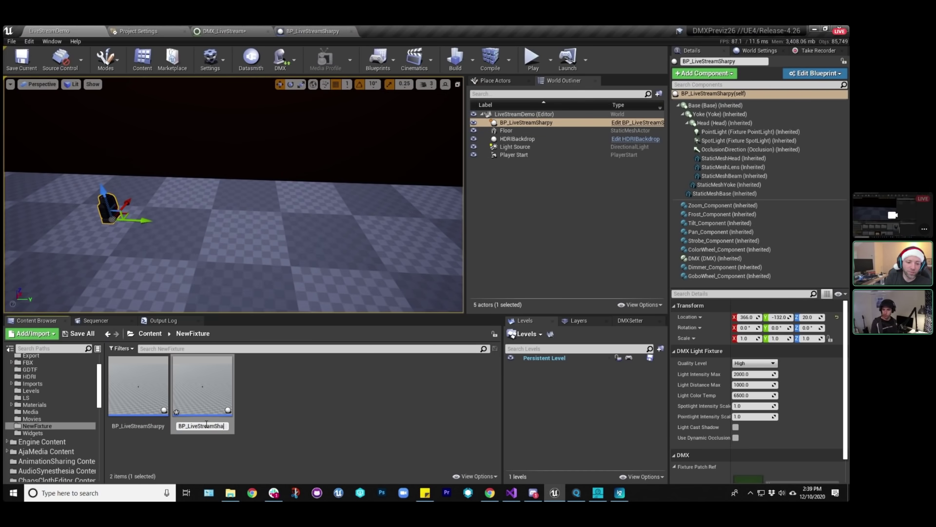
pyautogui.write('Beam')
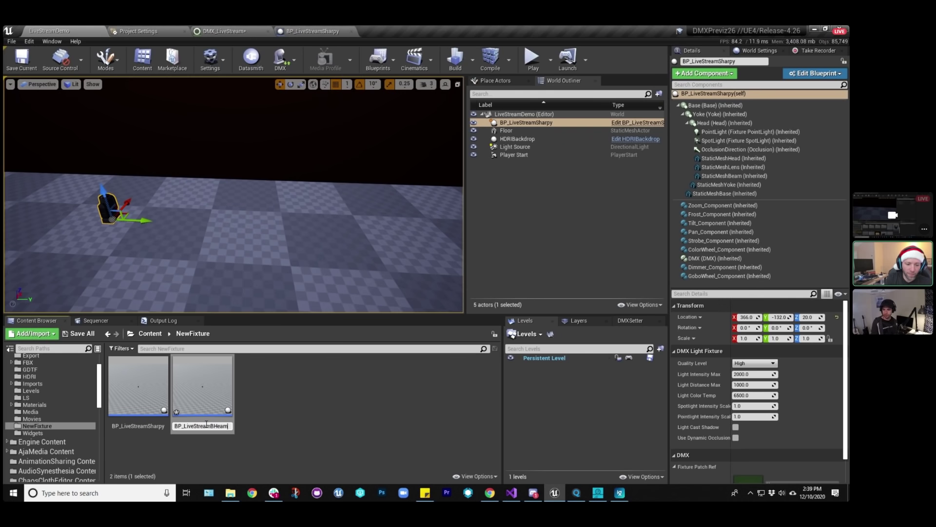
pyautogui.write('y')
pyautogui.press('Return')
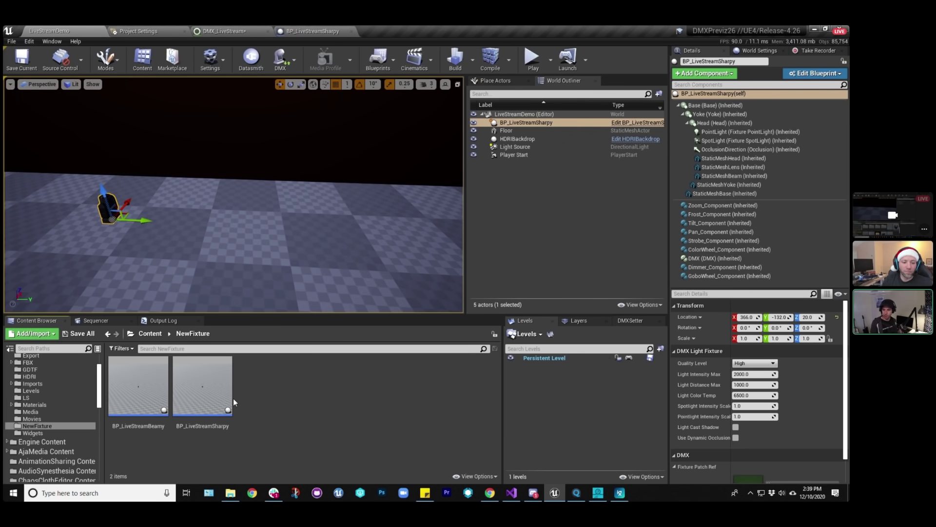
pyautogui.click(203, 391)
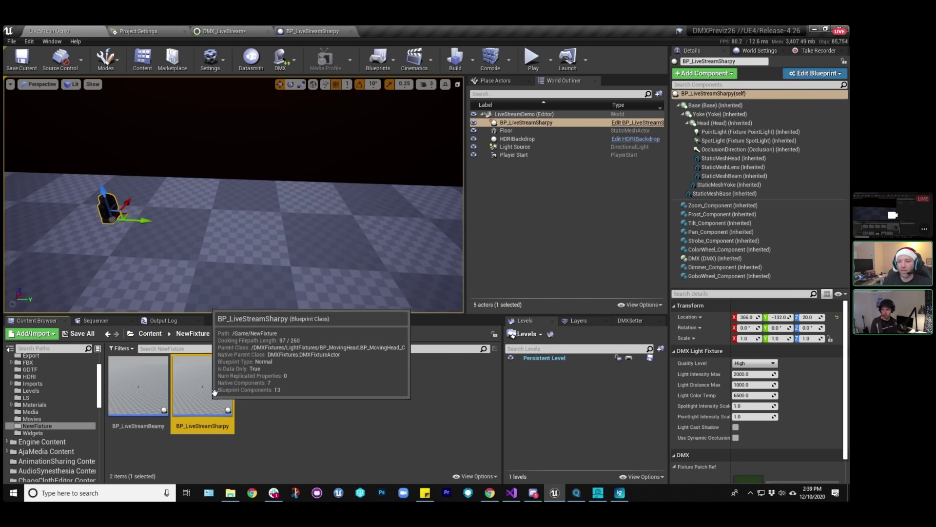
pyautogui.doubleClick(203, 396)
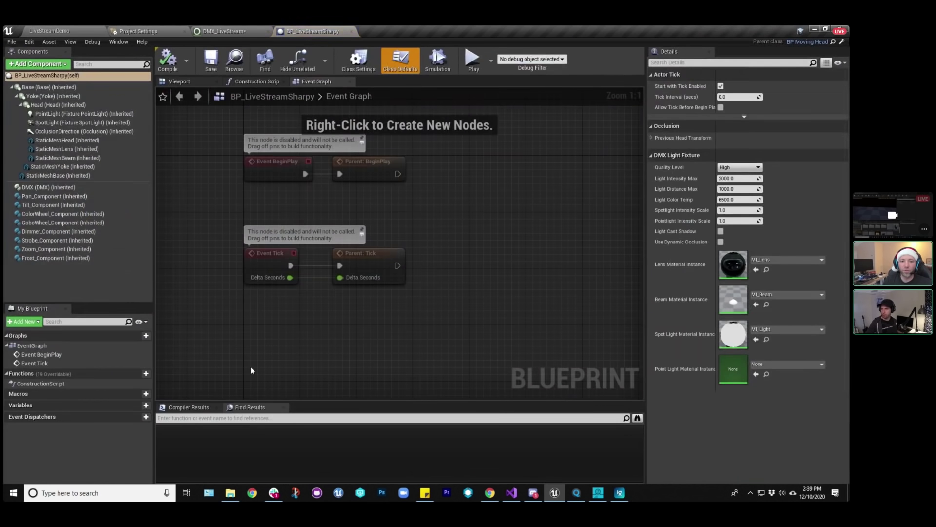
# Set Light Intensity Max to 5000 and save the Sharpy blueprint.
pyautogui.click(743, 178)
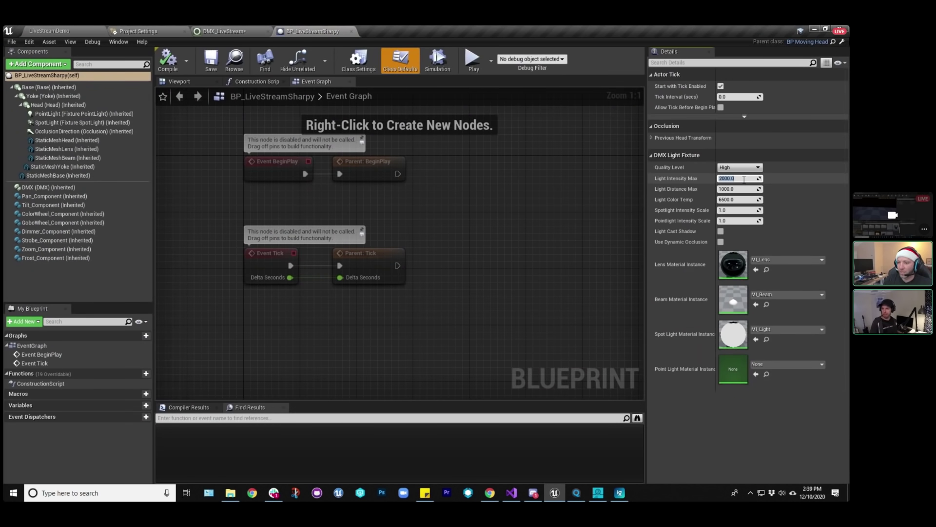
pyautogui.write('5000')
pyautogui.press('Return')
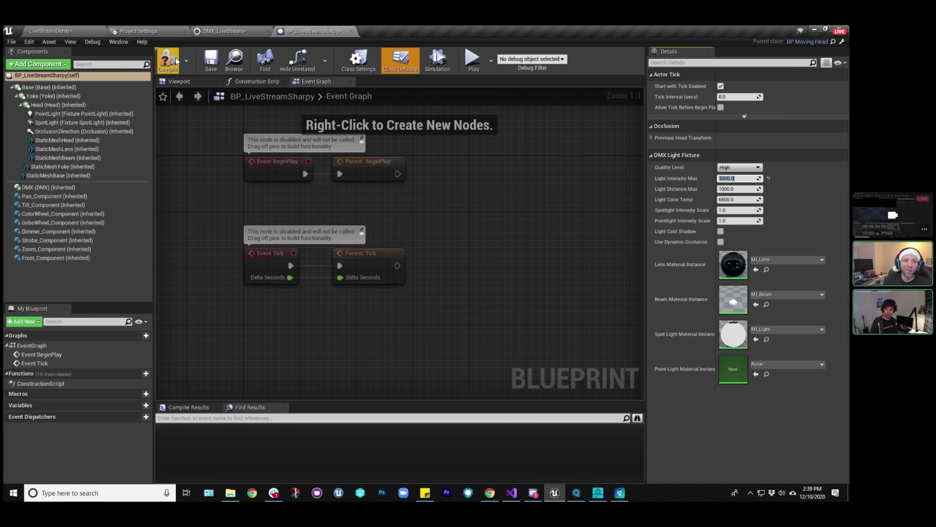
pyautogui.click(210, 61)
# Save the DMX_LiveStream library, open BP_LiveStreamBeamy, and save the LiveStreamDemo level.
pyautogui.click(233, 30)
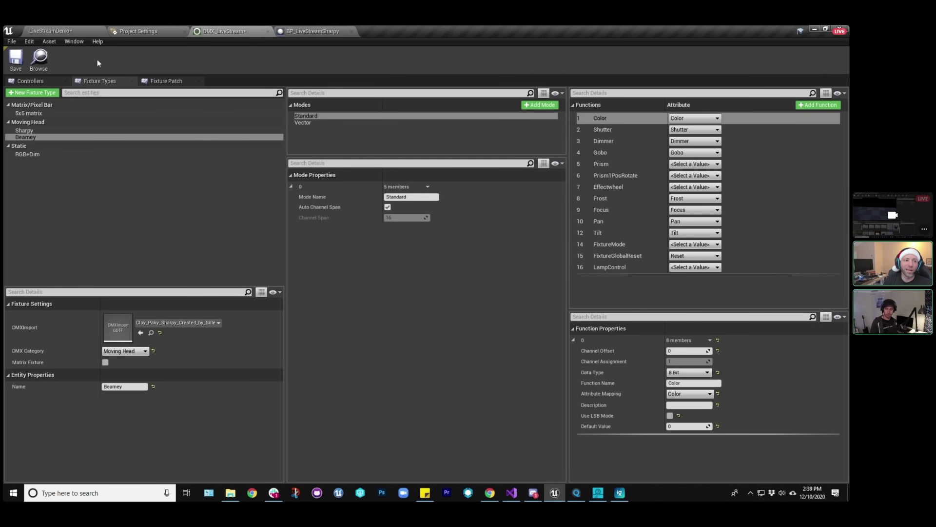
pyautogui.click(18, 59)
pyautogui.click(50, 30)
pyautogui.doubleClick(136, 385)
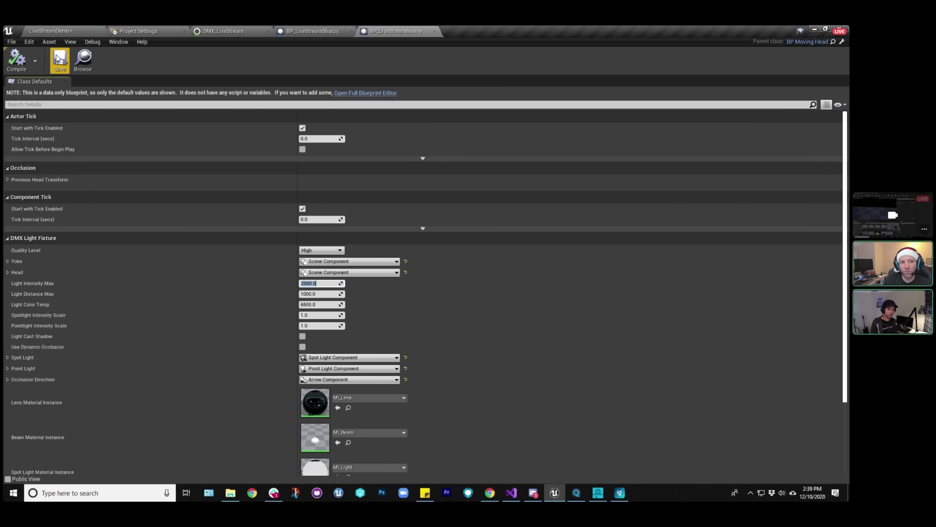
pyautogui.click(61, 32)
pyautogui.click(30, 62)
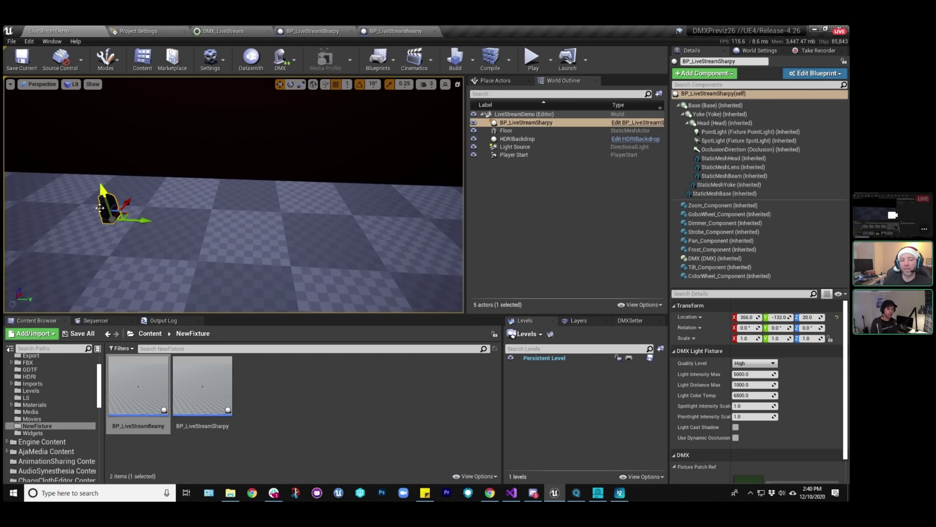
# Alt-drag a duplicate of the fixture and set the original's Quality Level to Low.
pyautogui.keyDown('alt'); pyautogui.moveTo(143, 220); pyautogui.dragTo(182, 222); pyautogui.keyUp('alt')
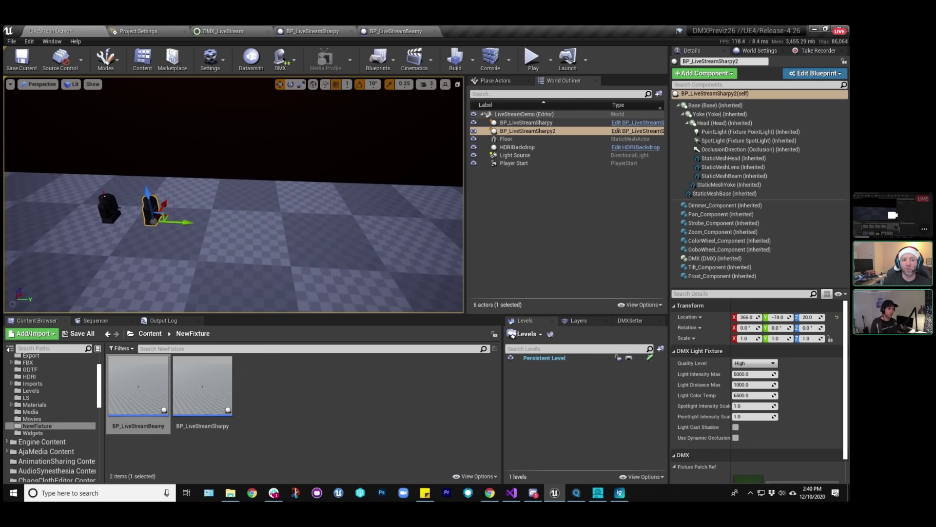
pyautogui.click(529, 123)
pyautogui.click(754, 362)
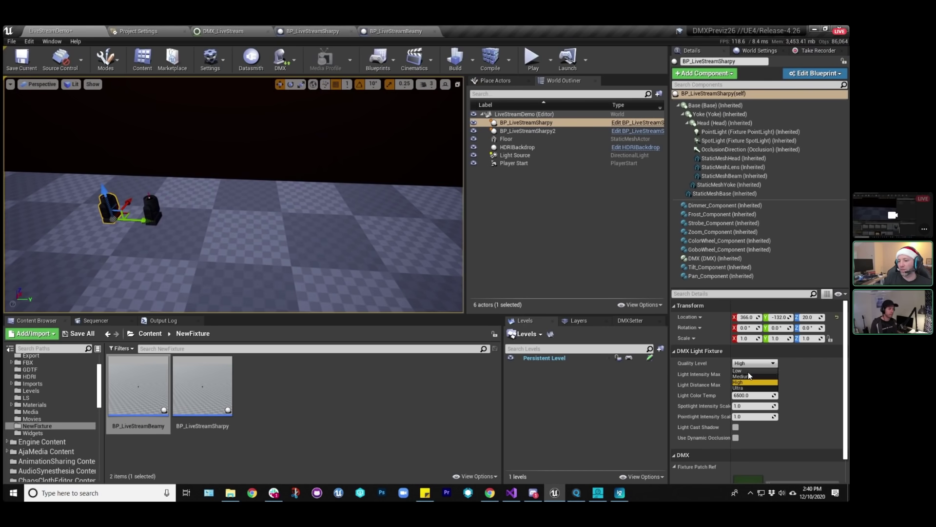
pyautogui.click(746, 371)
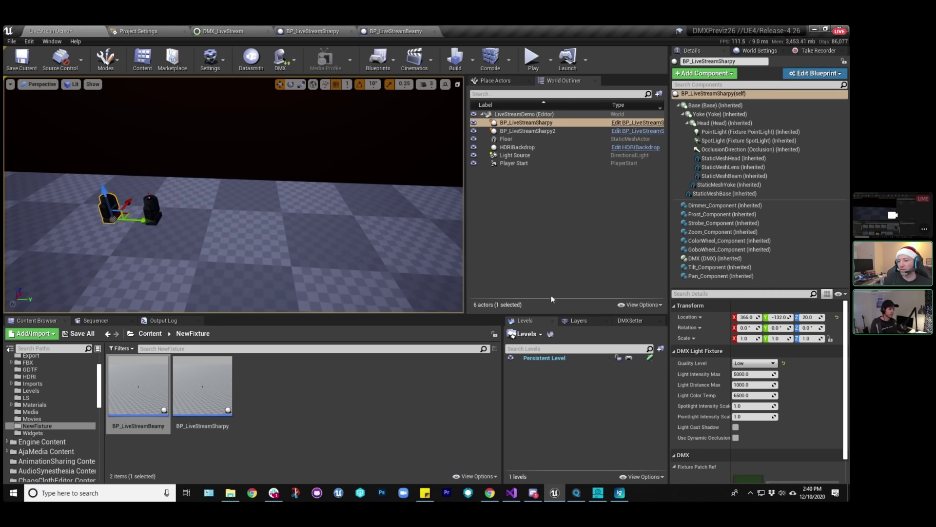
pyautogui.click(346, 414)
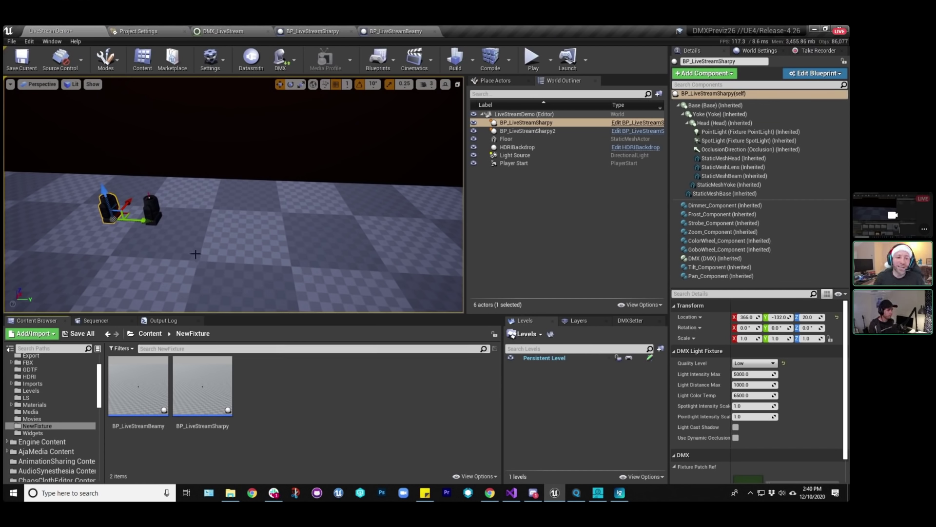
# Delete the BP_LiveStreamSharpy2 actor and force-delete the BP_LiveStreamBeamy asset.
pyautogui.click(151, 209)
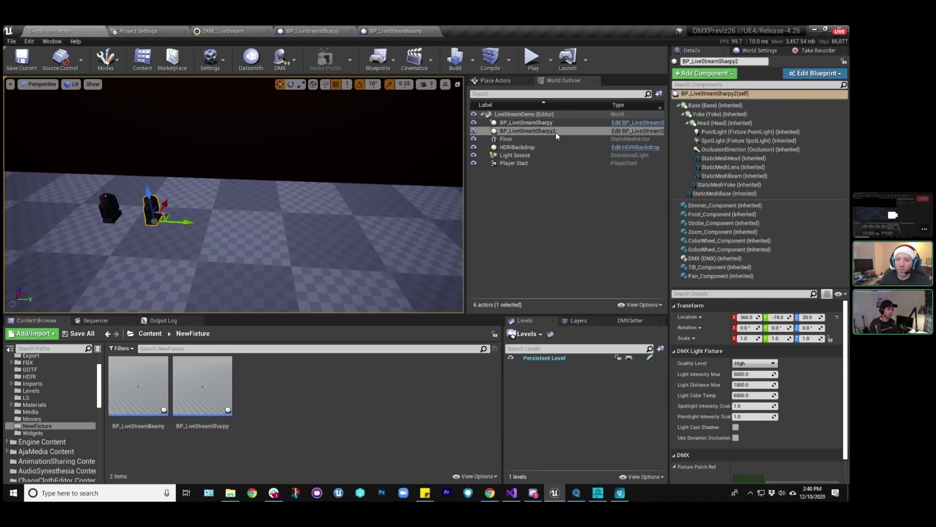
pyautogui.press('Delete')
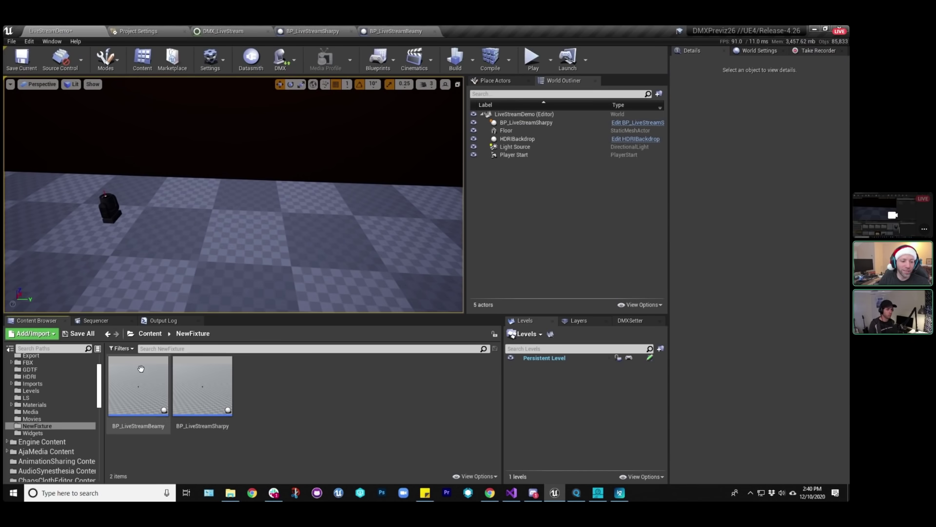
pyautogui.click(139, 383)
pyautogui.press('Delete')
pyautogui.click(360, 397)
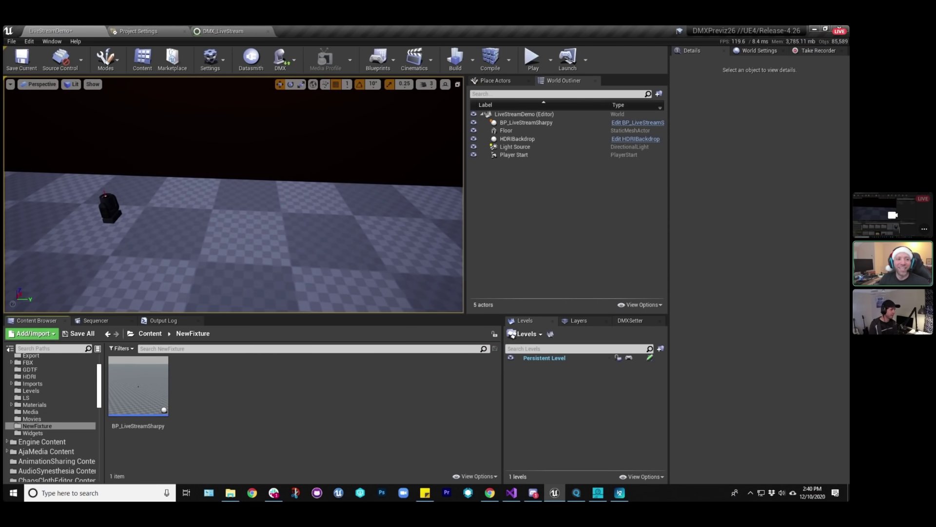
# Save the level with Ctrl+S, select the Sharpy fixture, and tilt the view toward the sky.
pyautogui.hotkey('ctrl', 's')
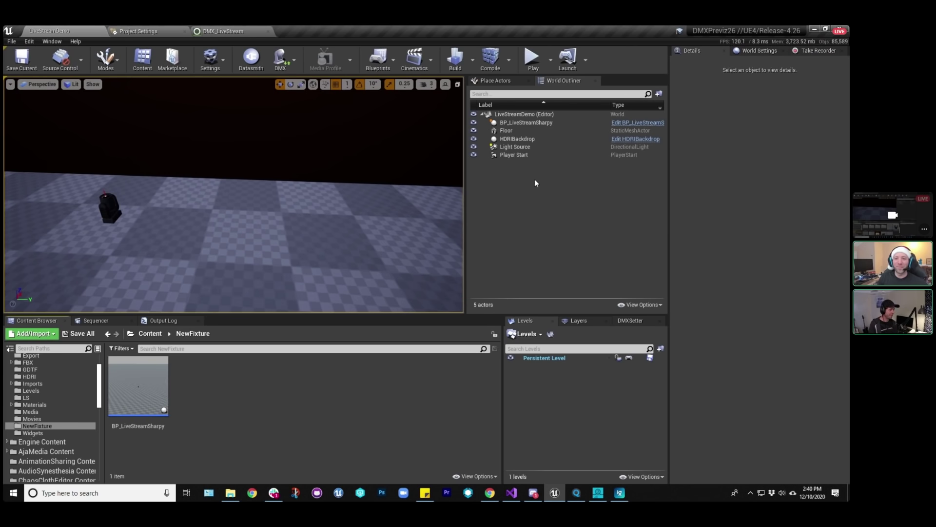
pyautogui.click(109, 208)
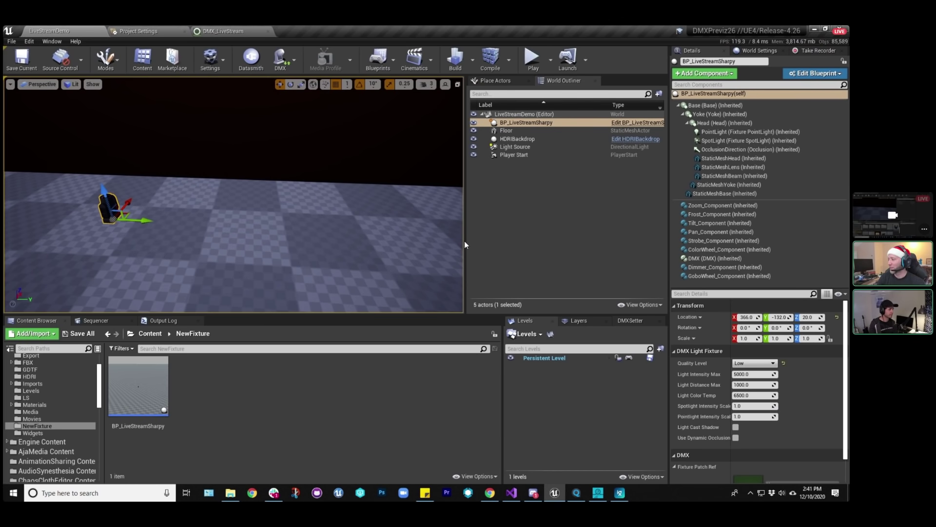
pyautogui.moveTo(307, 234); pyautogui.dragTo(322, 219, button='right')
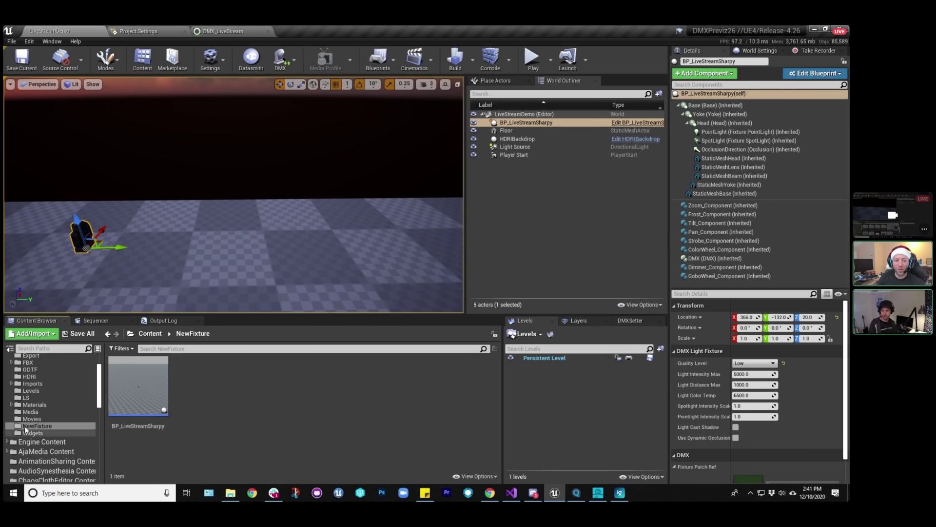
# Place a BP_StaticHead from LightFixtures and duplicate it into a row of ten.
pyautogui.click(154, 392)
pyautogui.click(238, 399)
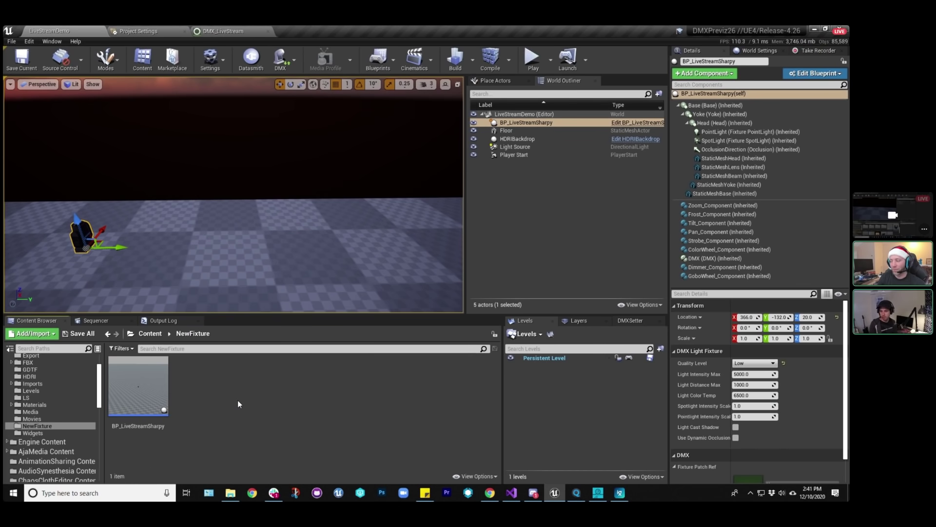
pyautogui.scroll(-6, 55, 426)
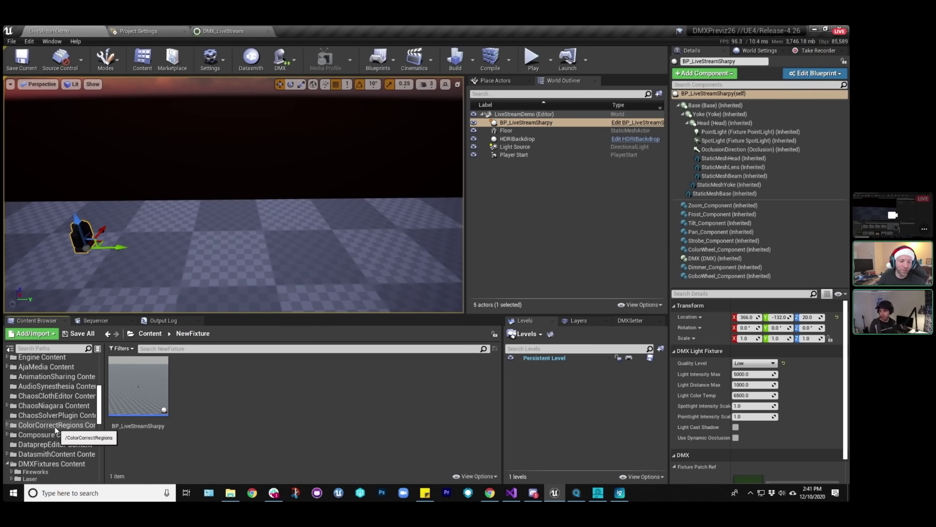
pyautogui.click(49, 443)
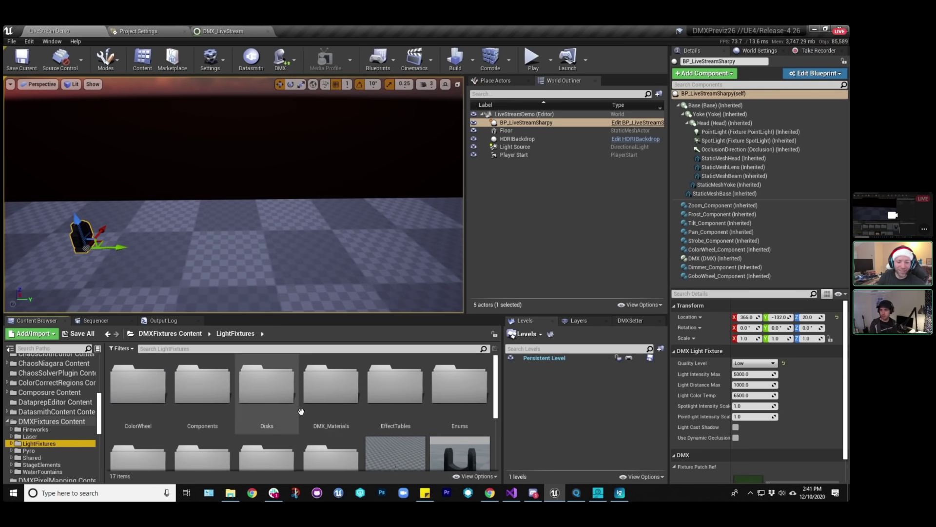
pyautogui.scroll(-1, 285, 401)
pyautogui.scroll(1, 285, 401)
pyautogui.scroll(-3, 273, 403)
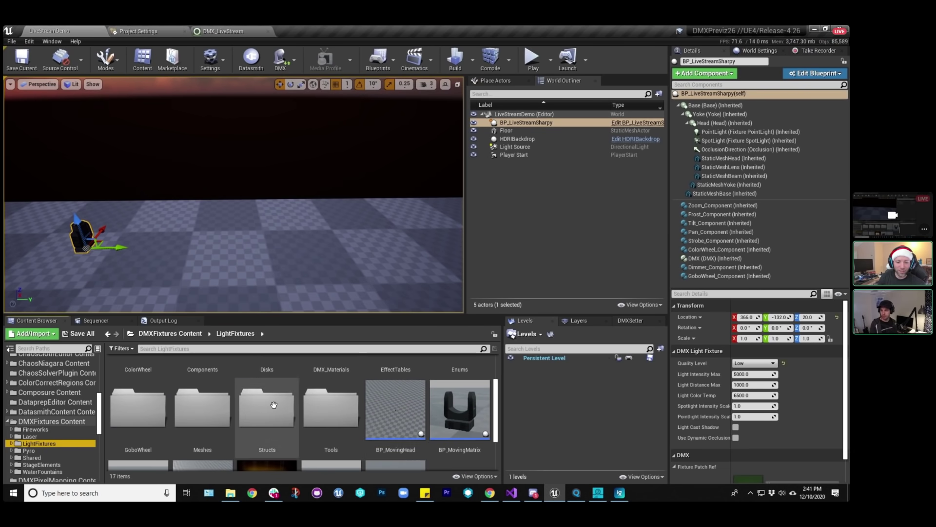
pyautogui.click(203, 422)
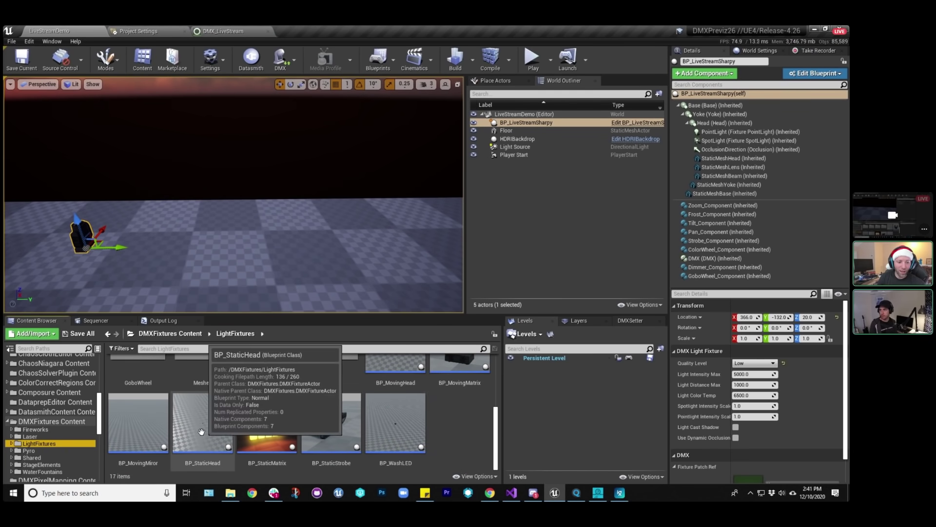
pyautogui.moveTo(202, 422); pyautogui.dragTo(435, 245)
pyautogui.click(517, 130)
pyautogui.keyDown('shift'); pyautogui.click(548, 167); pyautogui.keyUp('shift')
# Place a BP_StaticMatrix near the row of heads, then select the Sharpy fixture.
pyautogui.click(435, 245)
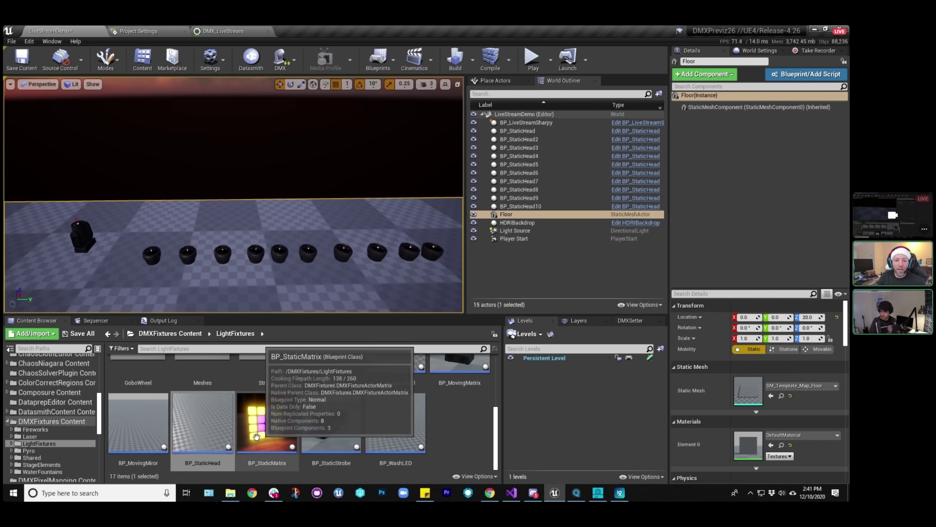
pyautogui.moveTo(267, 422); pyautogui.dragTo(399, 211)
pyautogui.scroll(-5, 399, 211)
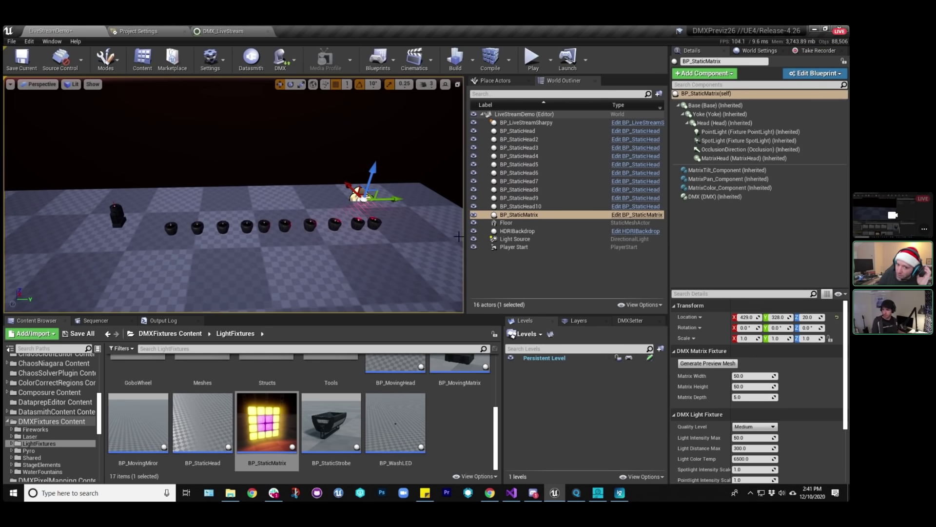
pyautogui.click(117, 215)
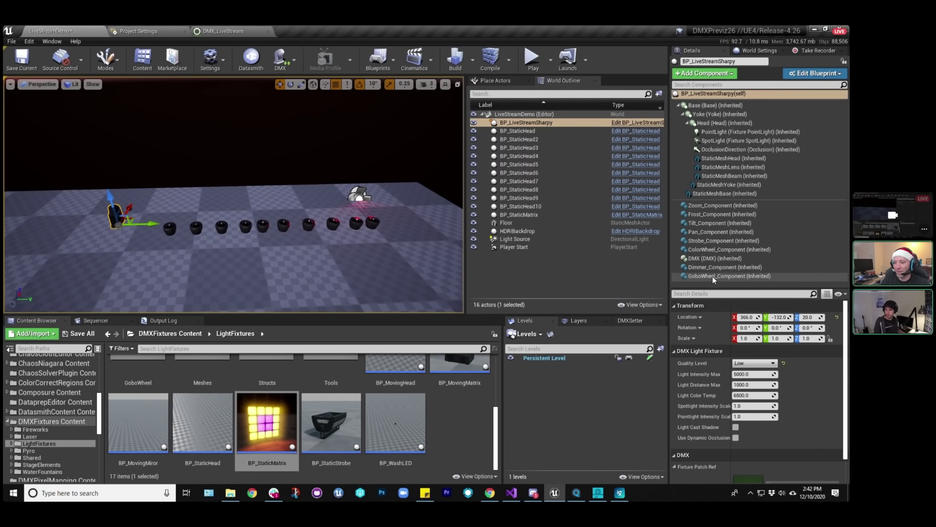
pyautogui.click(236, 34)
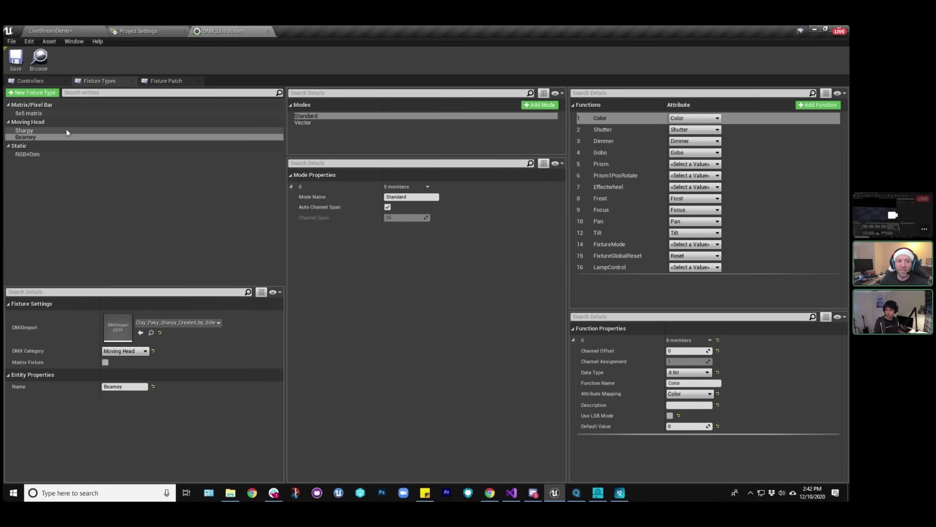
pyautogui.click(35, 130)
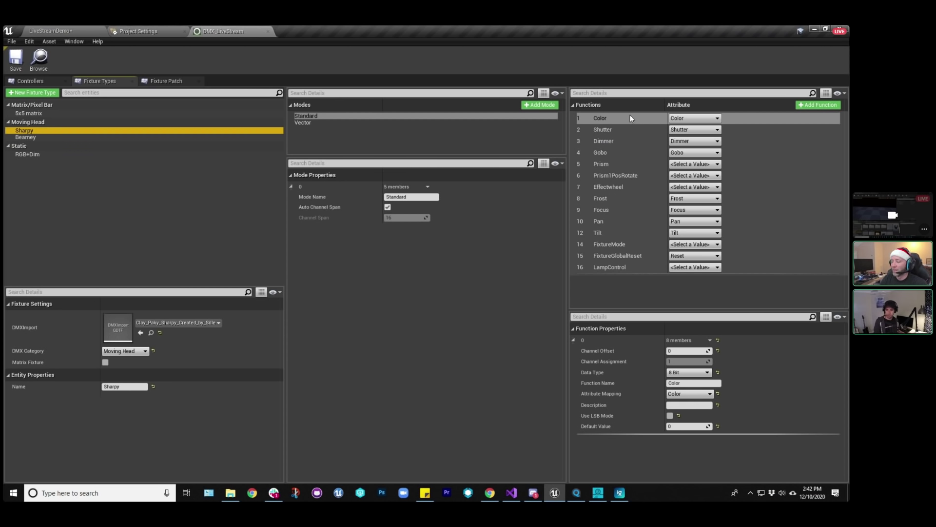
pyautogui.click(605, 118)
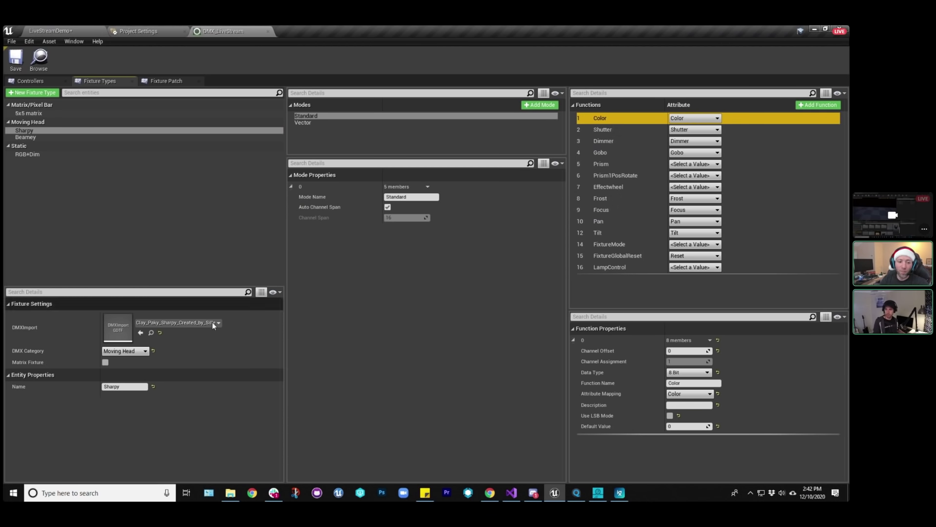
pyautogui.click(101, 33)
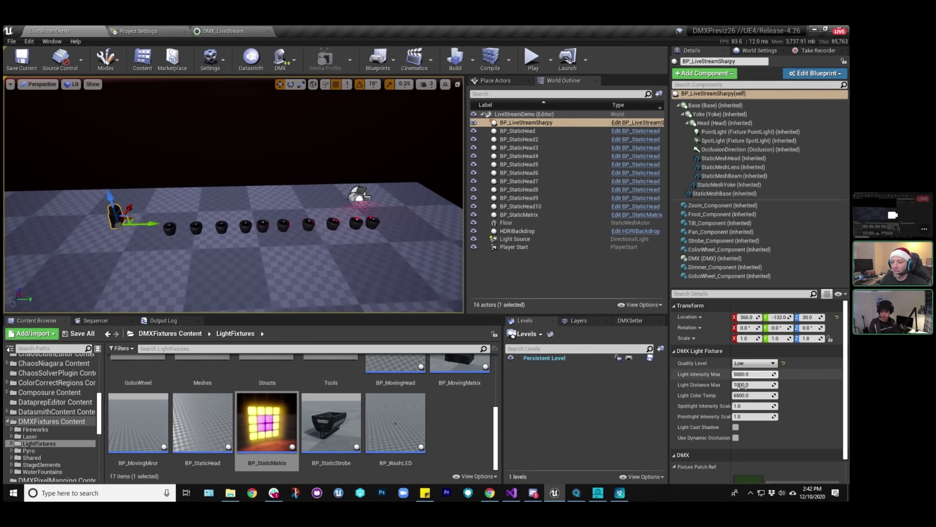
# Set the Sharpy to High quality, patch it as Sharpy_1 from DMX_LiveStream, and save the level.
pyautogui.scroll(-2, 741, 385)
pyautogui.click(753, 320)
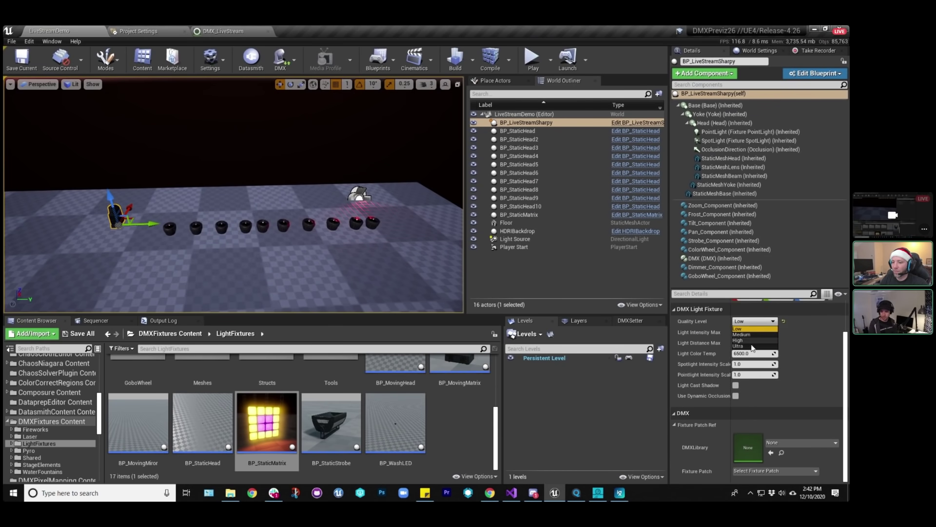
pyautogui.click(746, 340)
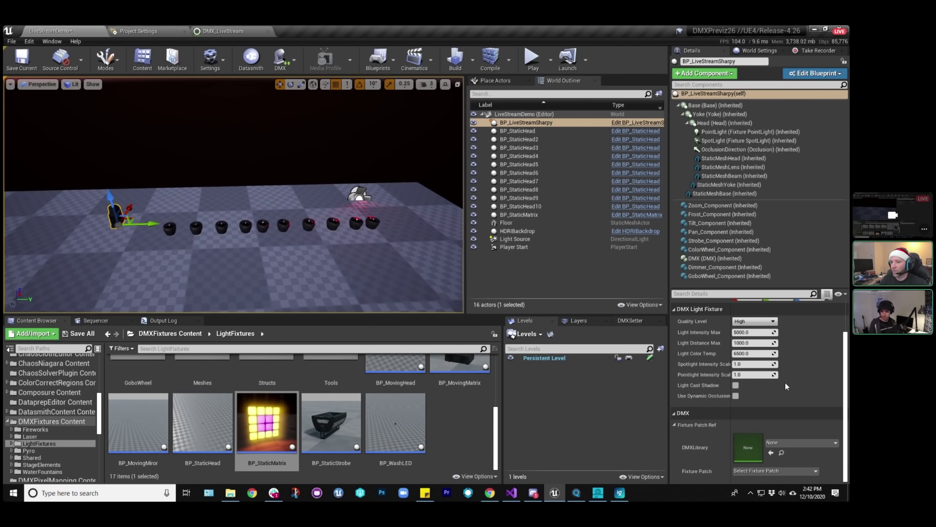
pyautogui.click(785, 443)
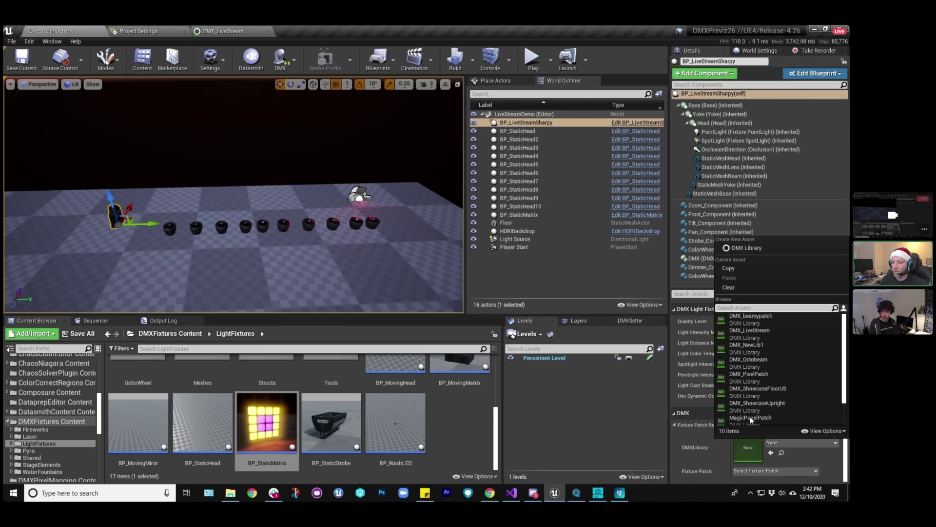
pyautogui.click(771, 331)
pyautogui.click(780, 471)
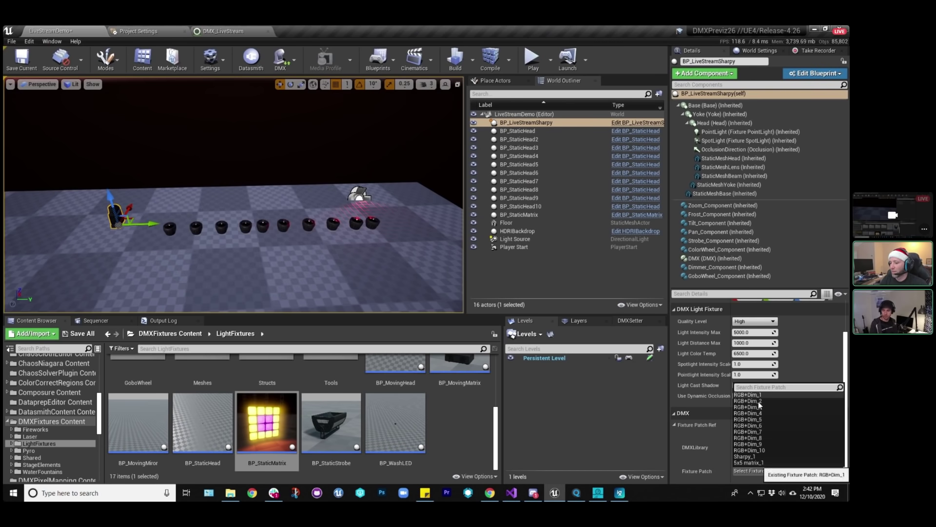
pyautogui.click(747, 455)
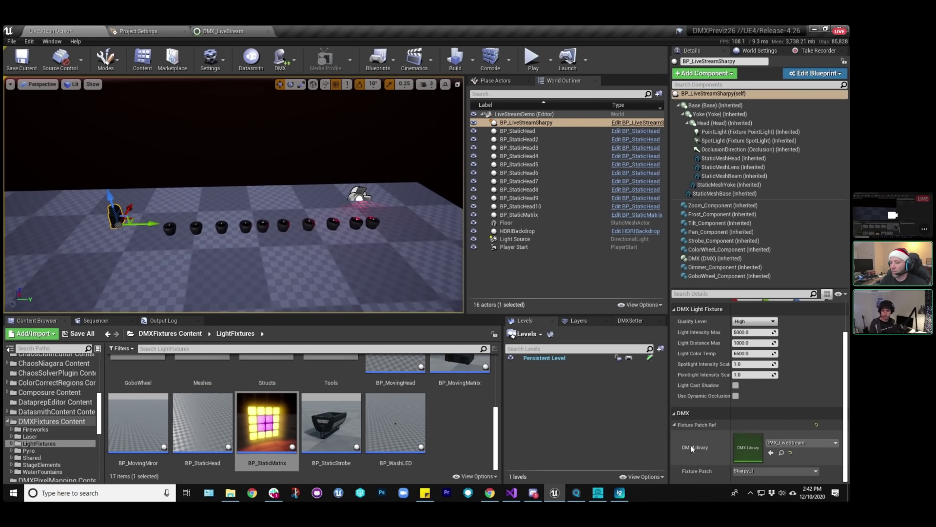
pyautogui.click(22, 59)
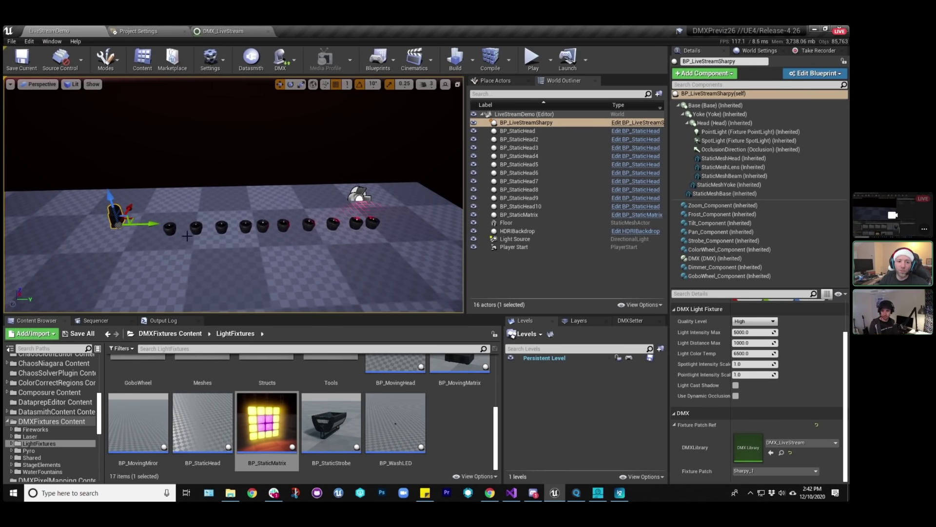
# Select the first two static heads and bring up the DMXSetter bulk addressing tool.
pyautogui.click(170, 228)
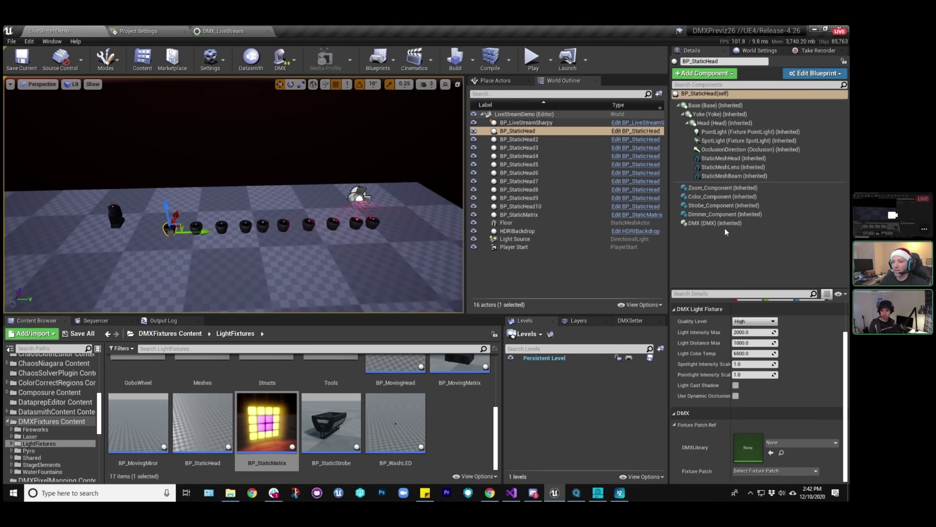
pyautogui.click(197, 227)
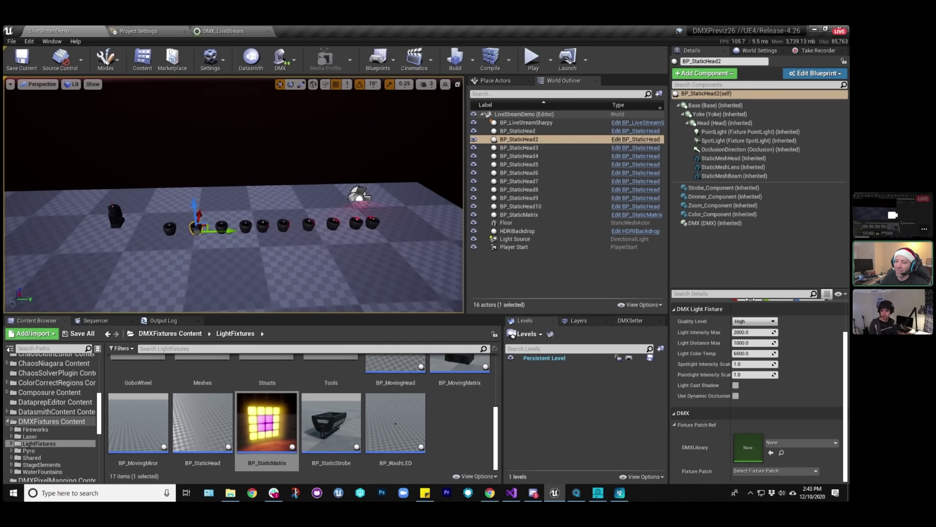
pyautogui.click(793, 443)
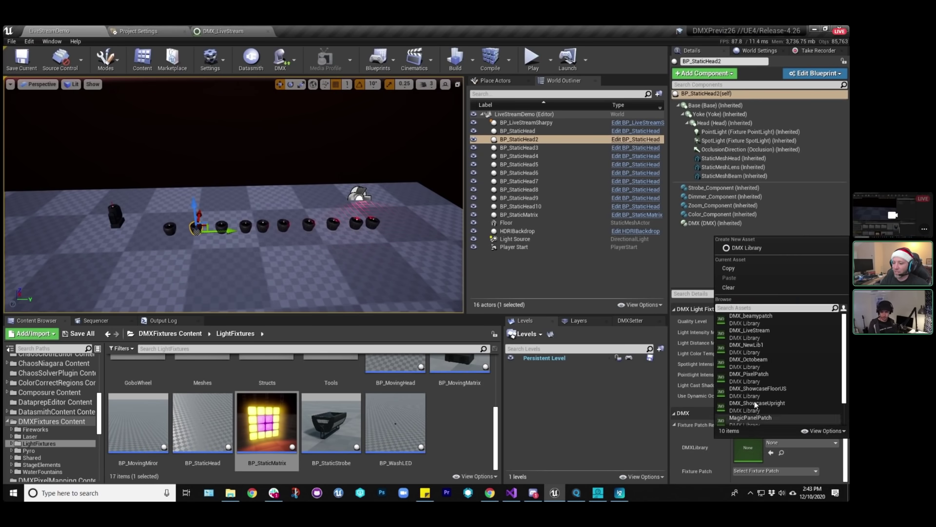
pyautogui.click(682, 283)
pyautogui.moveTo(501, 325)
pyautogui.mouseDown()
pyautogui.moveTo(475, 327)
pyautogui.moveTo(506, 337)
pyautogui.mouseUp()
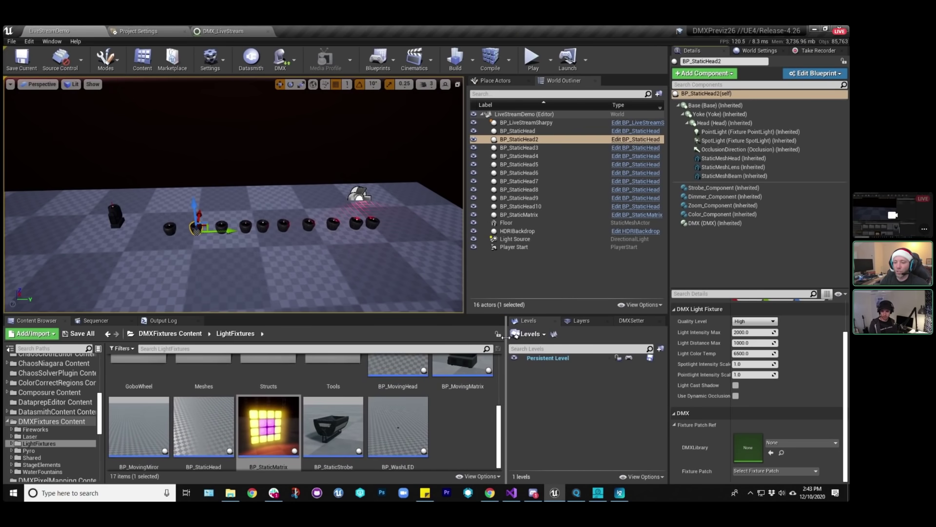
pyautogui.click(633, 321)
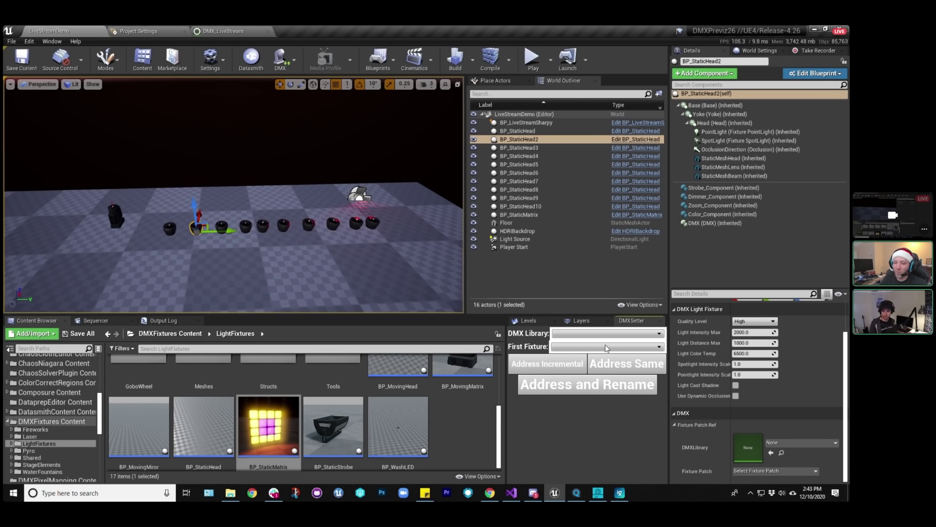
# Bulk-patch BP_StaticHead through BP_StaticHead10 from DMX_LiveStream starting at RGB+Dim_1, renaming them.
pyautogui.click(516, 131)
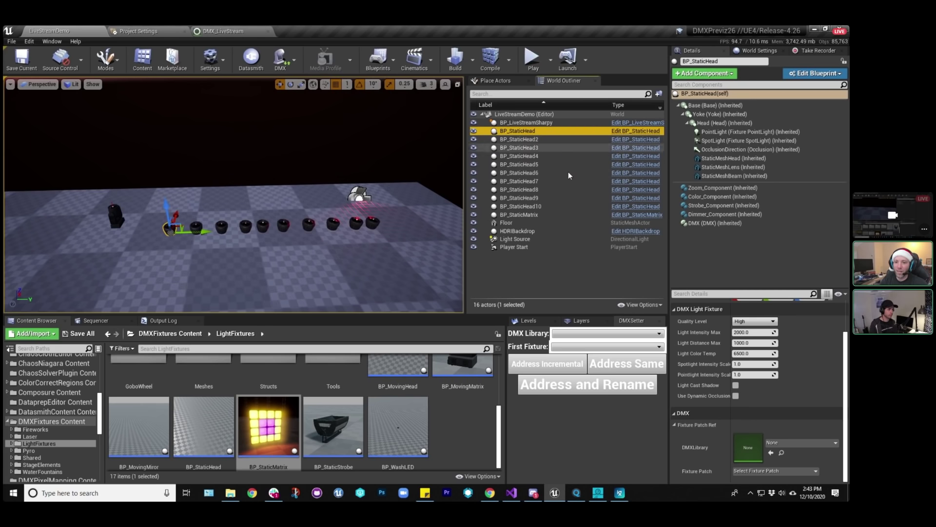
pyautogui.keyDown('shift'); pyautogui.click(548, 205); pyautogui.keyUp('shift')
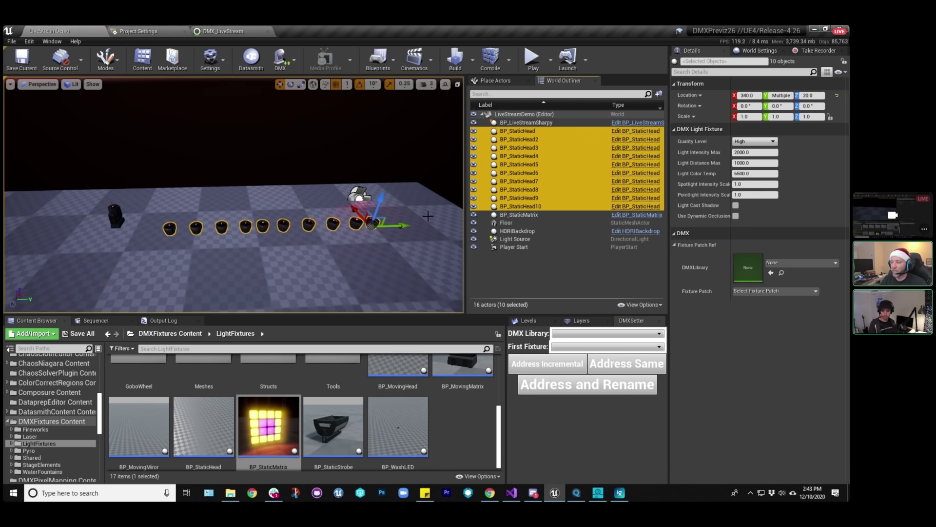
pyautogui.click(605, 334)
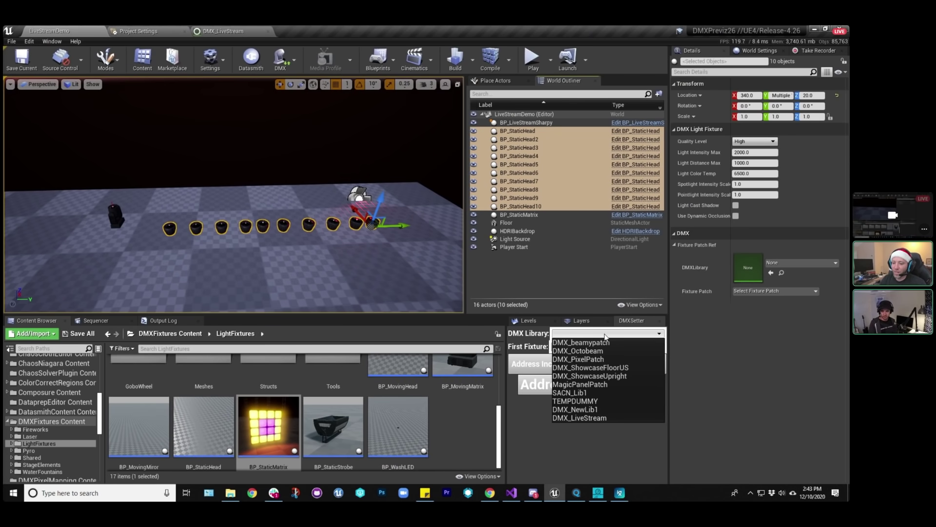
pyautogui.click(606, 417)
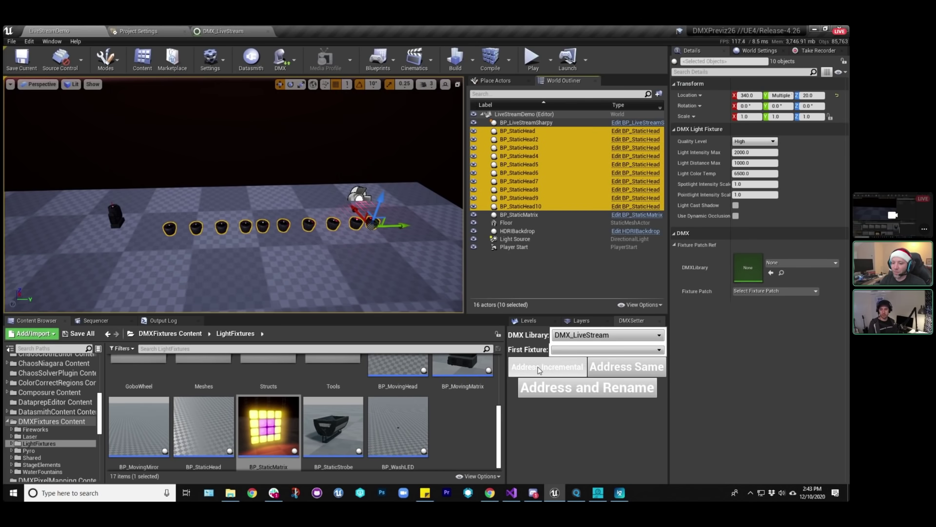
pyautogui.click(557, 349)
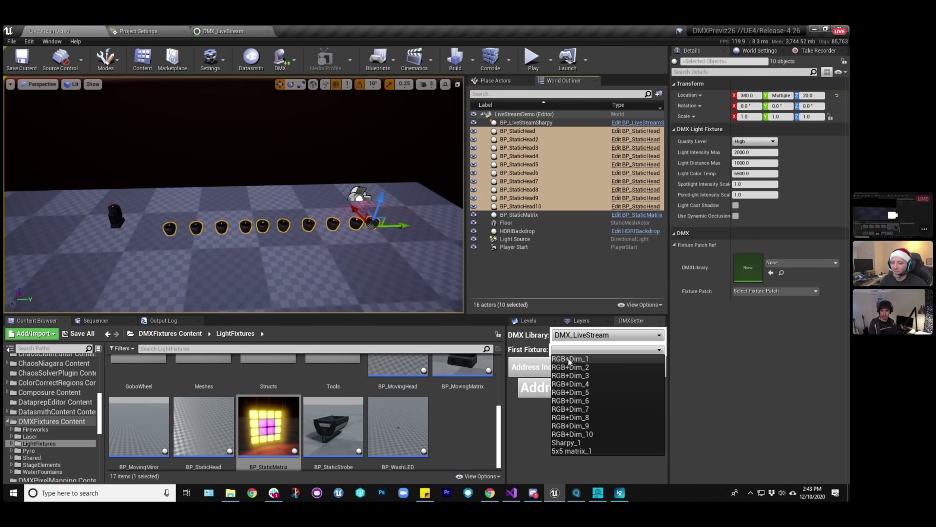
pyautogui.click(568, 359)
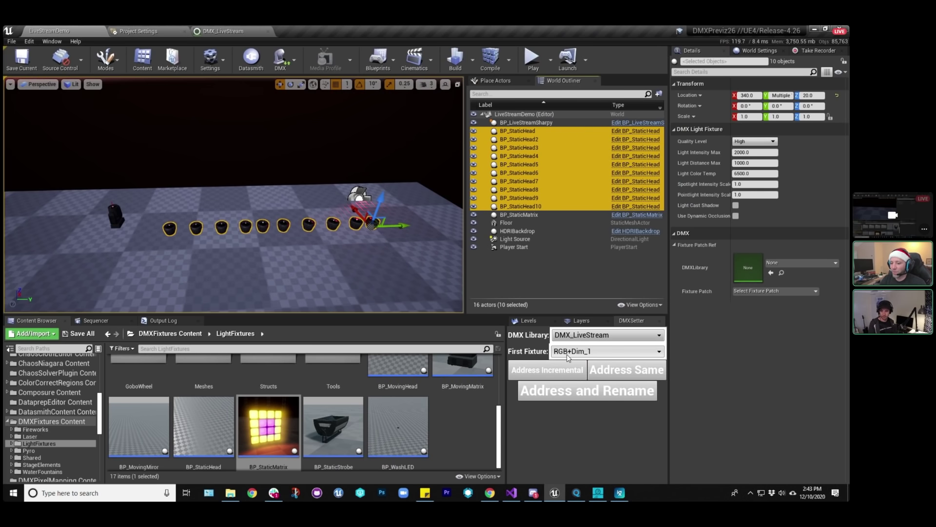
pyautogui.click(573, 379)
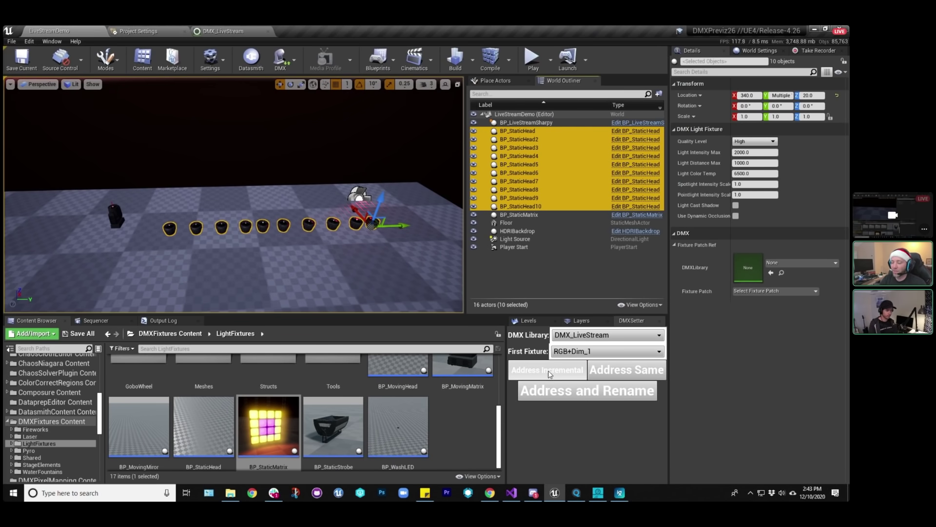
pyautogui.click(607, 394)
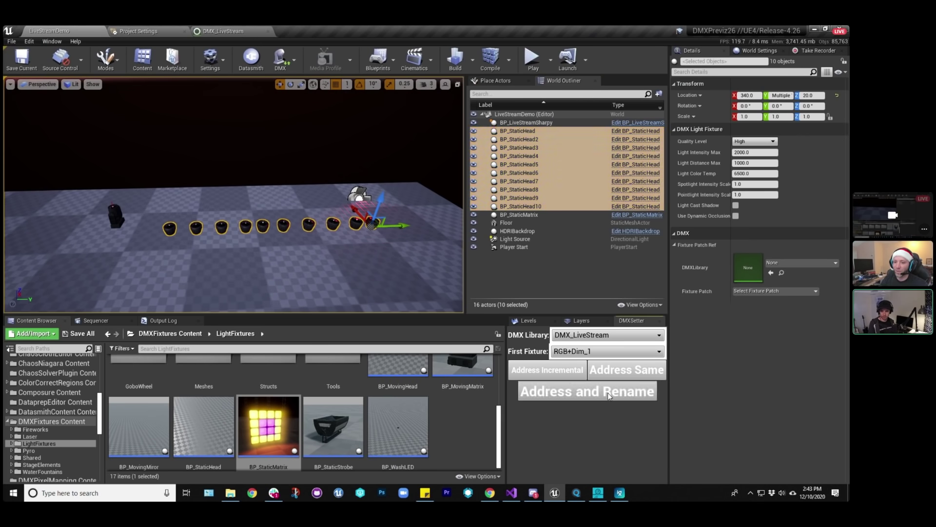
# Verify that RGB+Dim_1, RGB+Dim_2 and RGB+Dim_3 have their own patches, then select the static matrix.
pyautogui.click(531, 267)
pyautogui.click(516, 171)
pyautogui.scroll(-2, 764, 396)
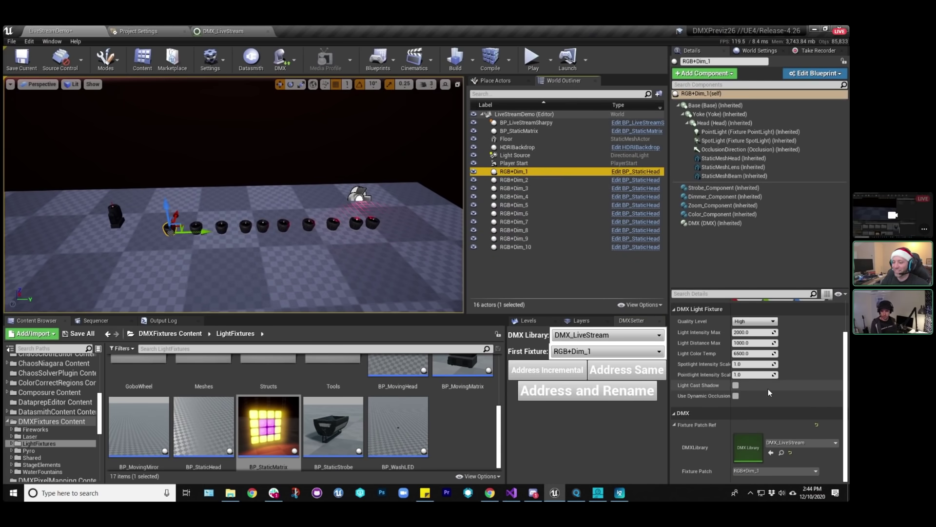
pyautogui.click(527, 179)
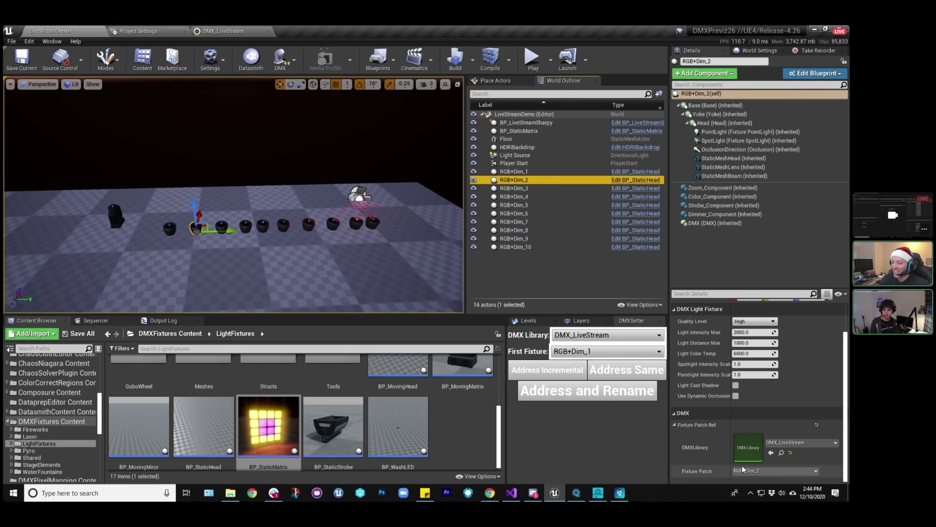
pyautogui.click(525, 188)
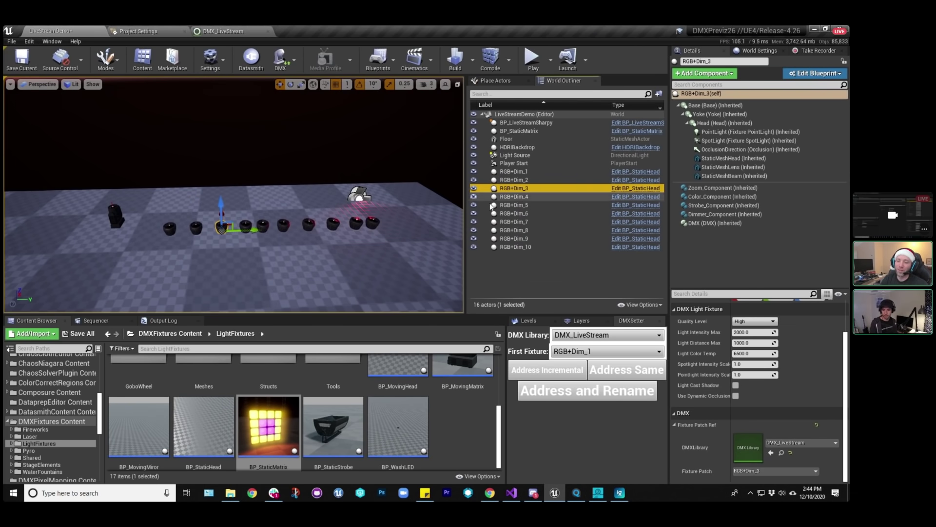
pyautogui.click(515, 171)
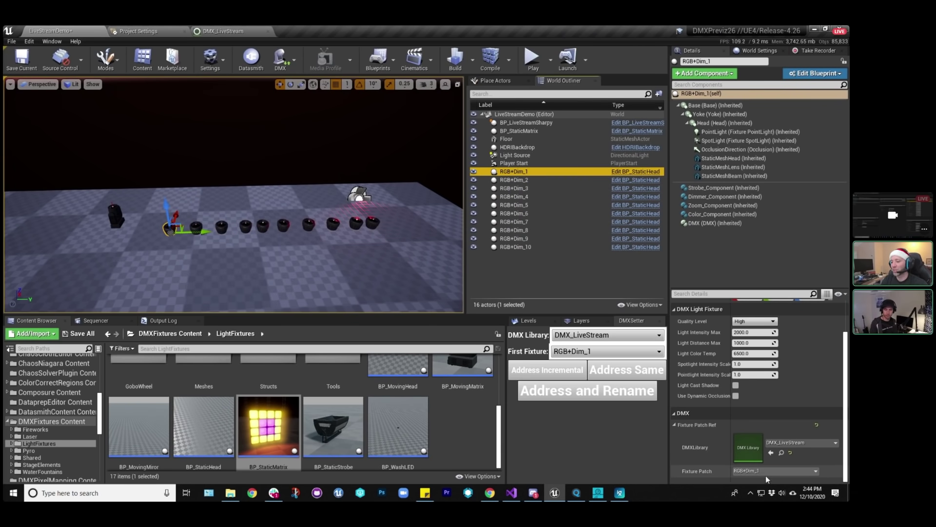
pyautogui.click(591, 131)
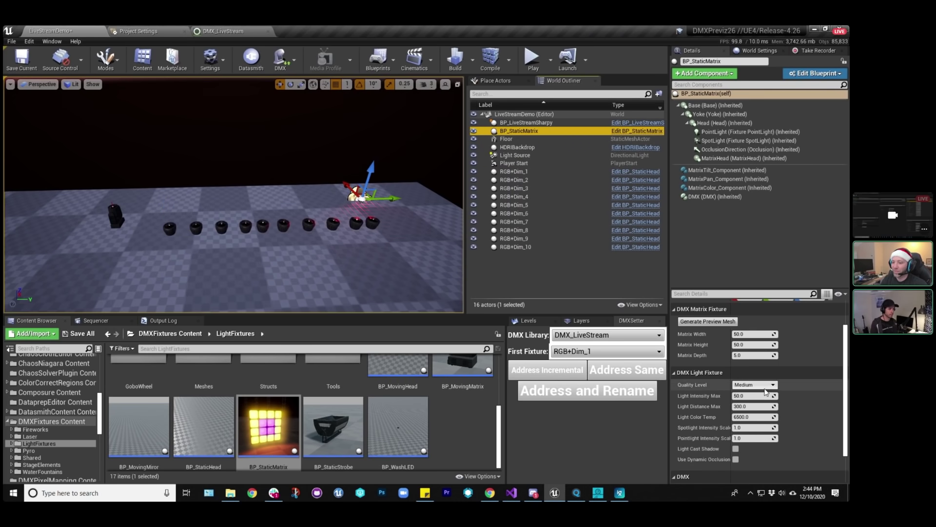
# Patch the static matrix as 5x5 matrix_1 from DMX_LiveStream and view its component properties.
pyautogui.scroll(-3, 790, 403)
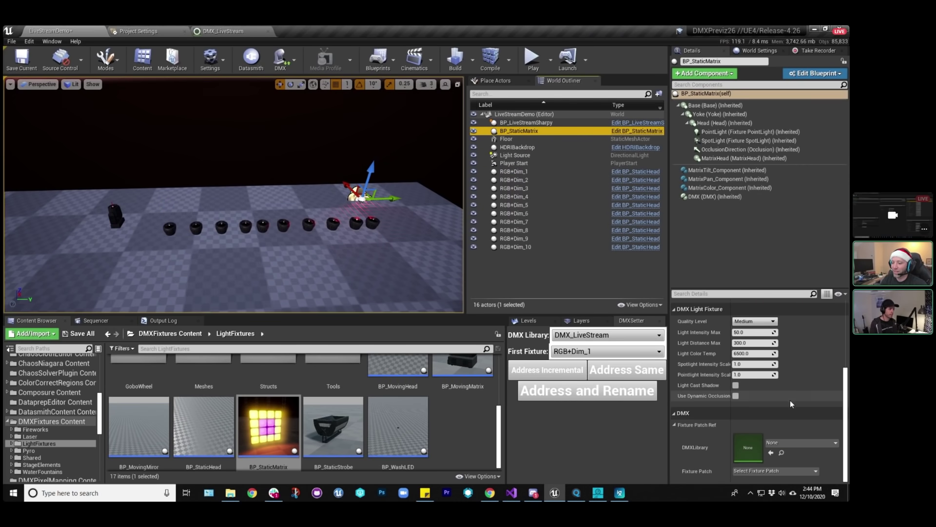
pyautogui.click(780, 443)
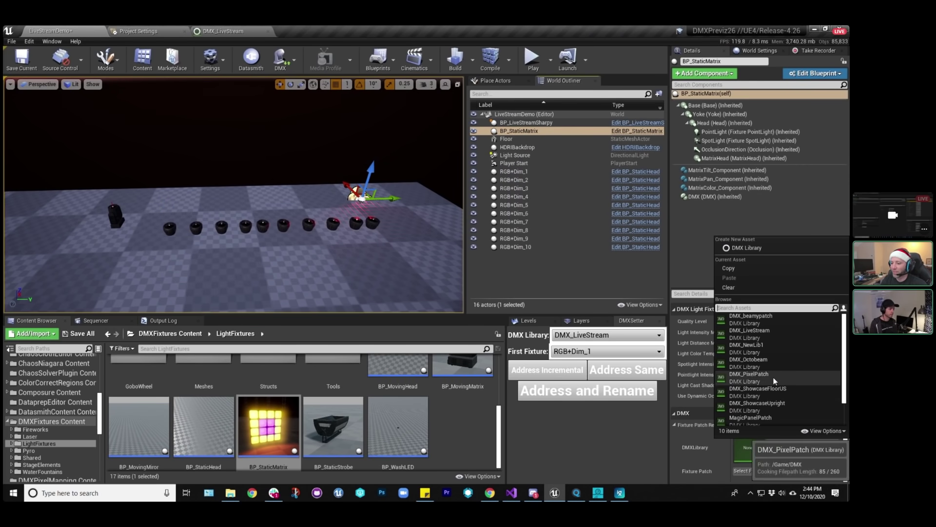
pyautogui.click(761, 334)
pyautogui.click(782, 468)
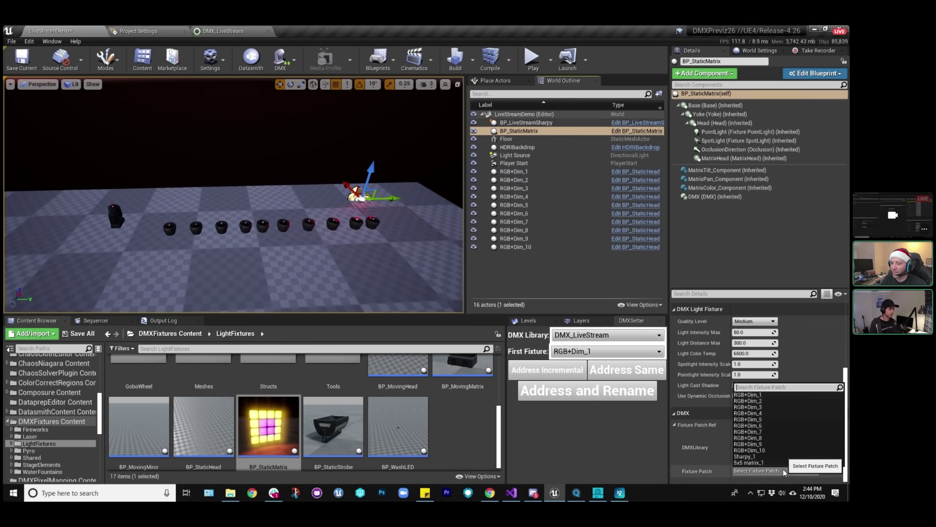
pyautogui.click(760, 459)
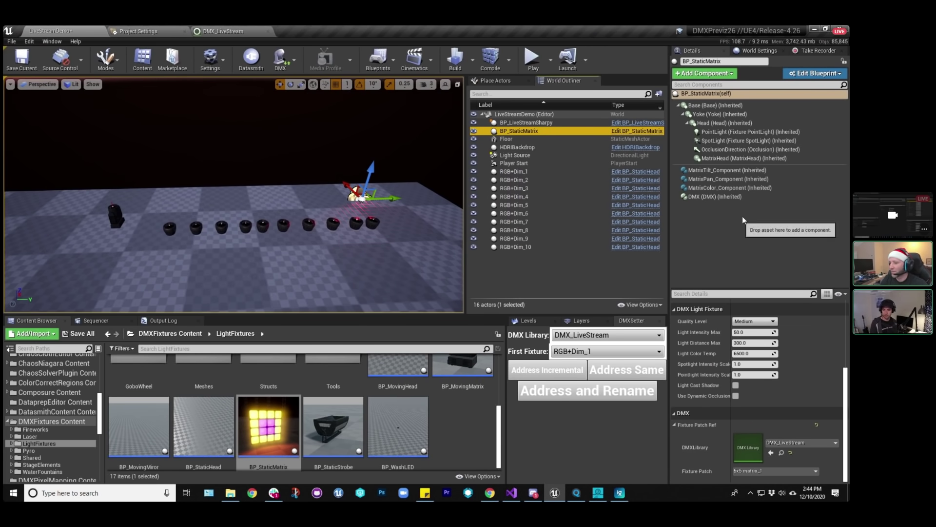
pyautogui.click(746, 229)
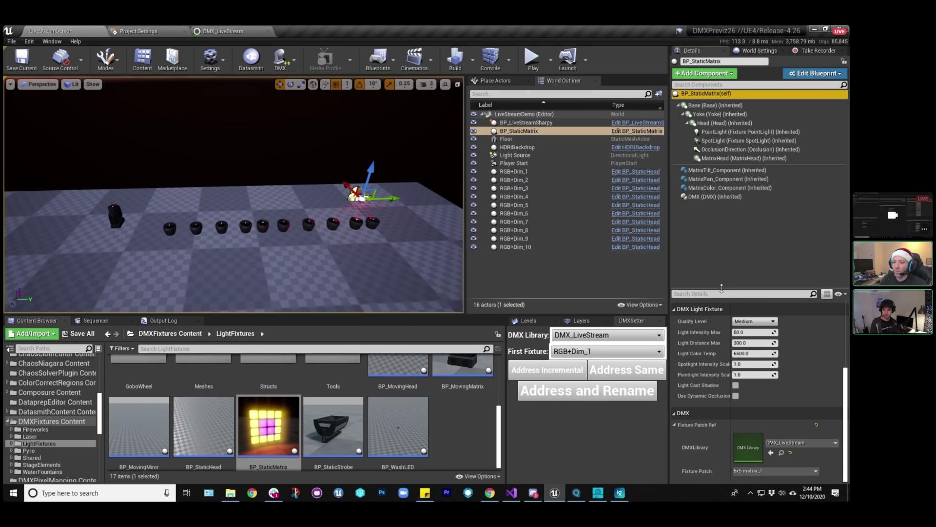
pyautogui.moveTo(725, 288); pyautogui.dragTo(724, 217)
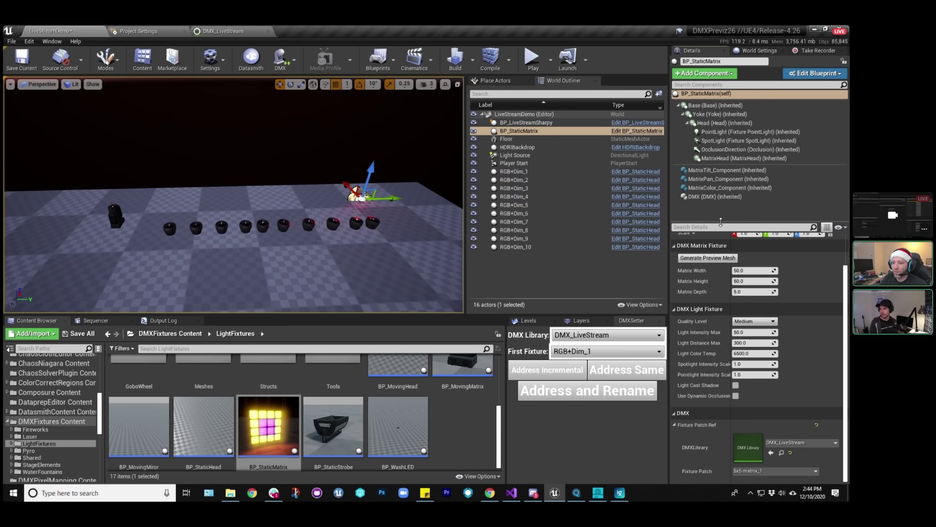
pyautogui.scroll(3, 723, 263)
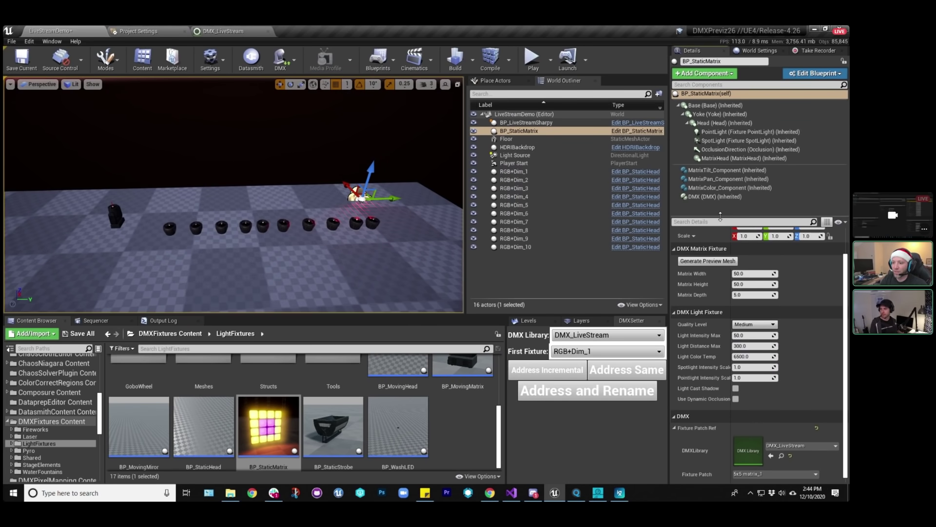
# Reselect the Sharpy and show its DMX component's Sharpy_1 fixture patch settings.
pyautogui.click(534, 121)
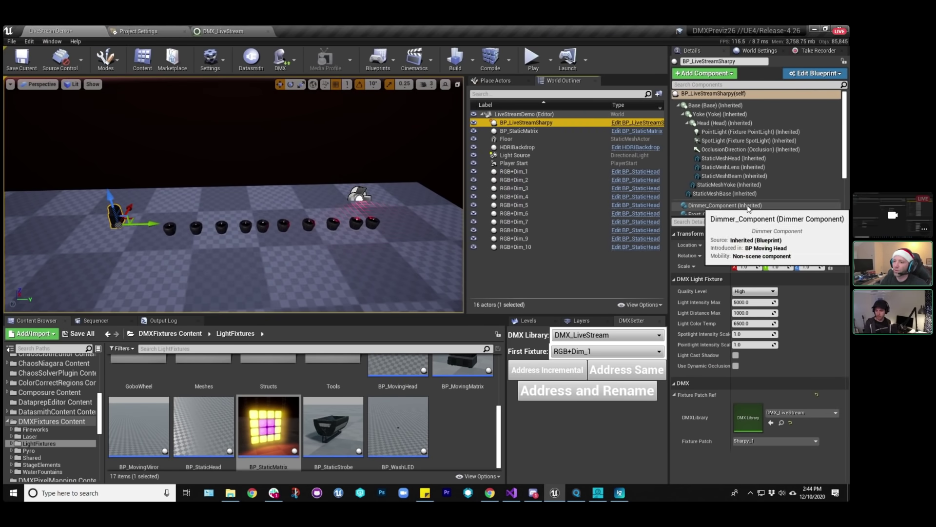
pyautogui.scroll(-2, 761, 186)
pyautogui.scroll(2, 760, 183)
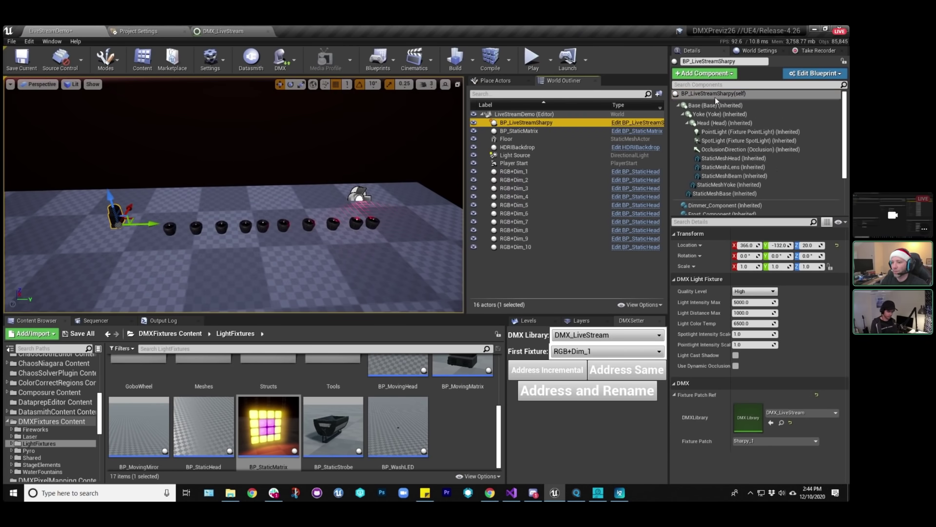
pyautogui.scroll(-5, 744, 186)
pyautogui.click(727, 192)
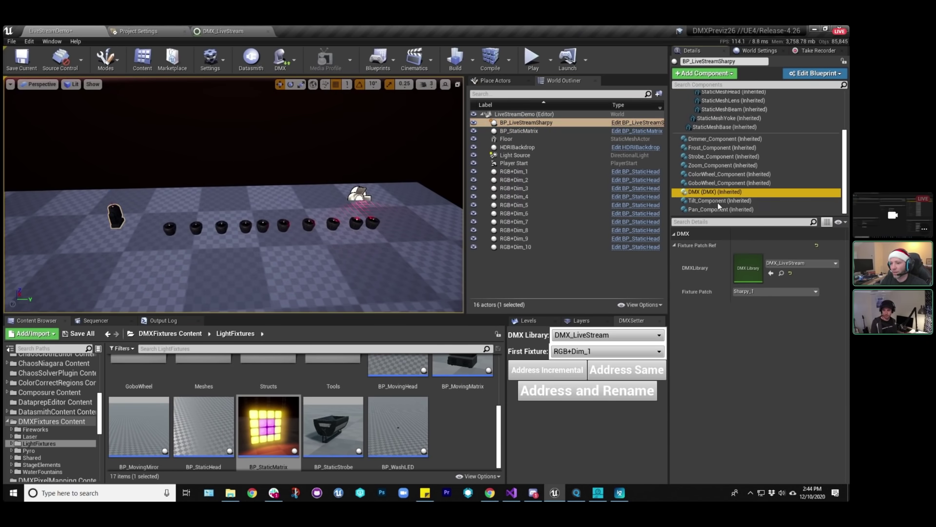
pyautogui.scroll(5, 756, 153)
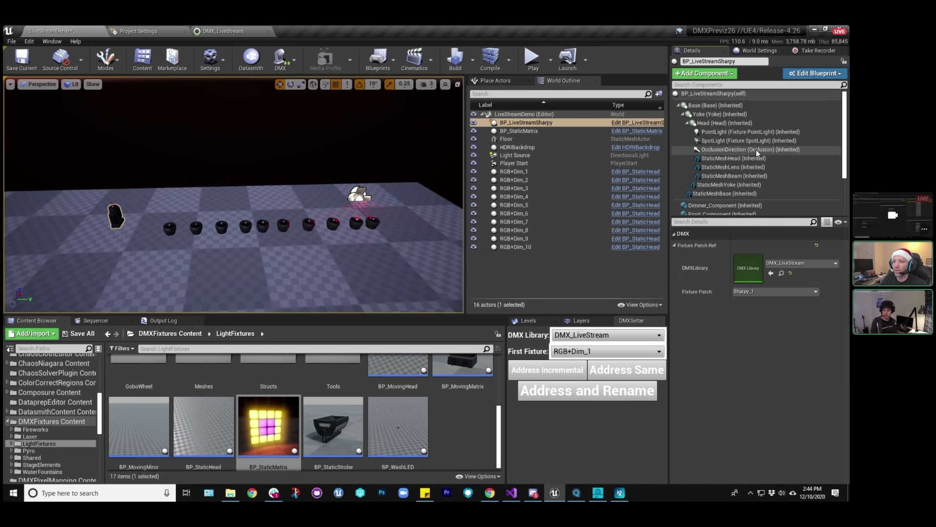
# Select BP_LiveStreamSharpy(self) to show the actor's transform and DMX Light Fixture properties.
pyautogui.click(712, 93)
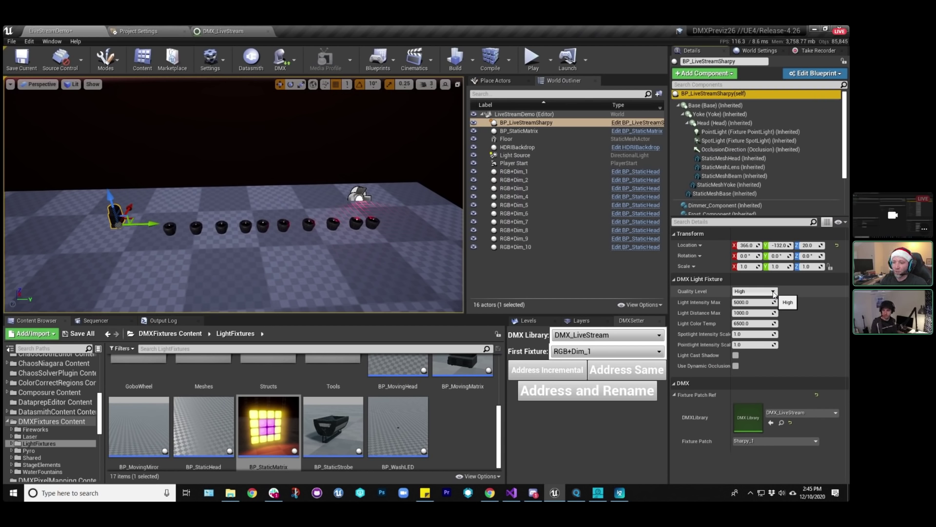
# Review the Quality Level options, leaving it at High, while reframing the viewport over the floor.
pyautogui.click(751, 292)
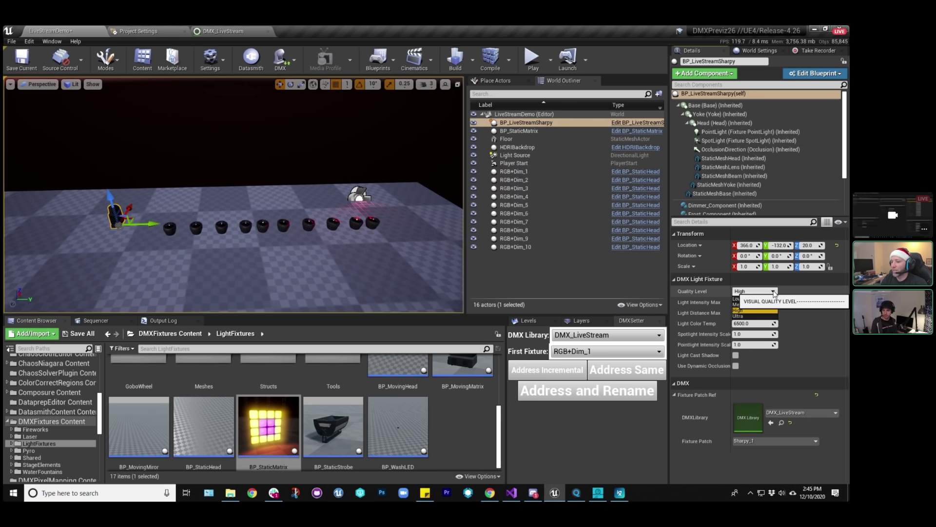
pyautogui.click(800, 305)
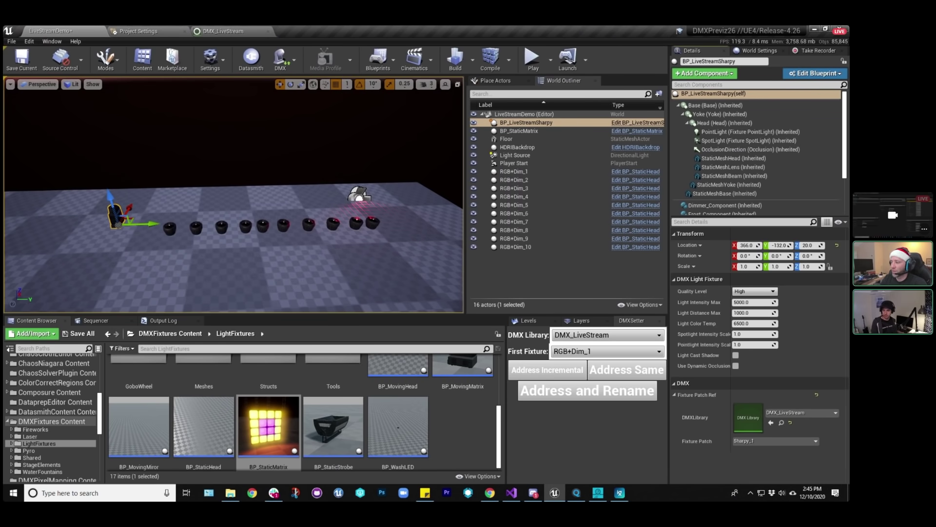
pyautogui.moveTo(244, 205); pyautogui.dragTo(225, 261, button='right')
pyautogui.press('s')
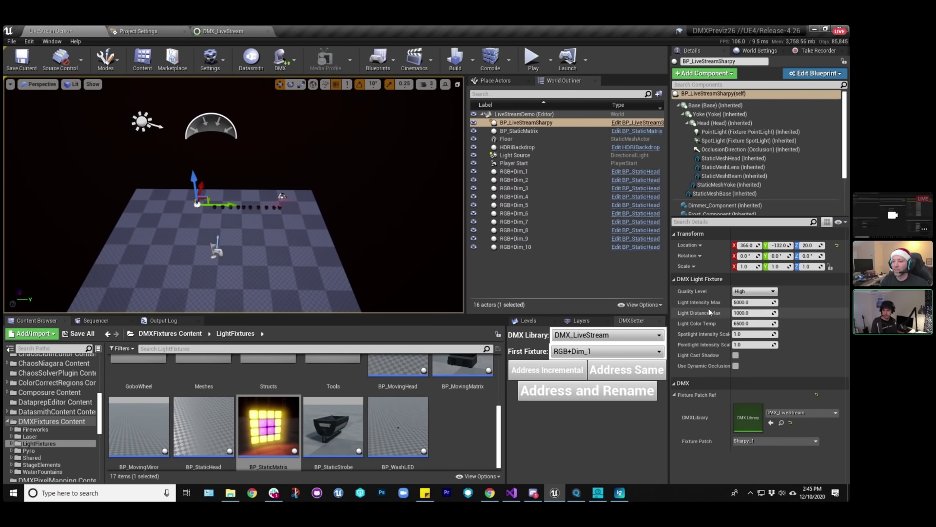
pyautogui.click(751, 292)
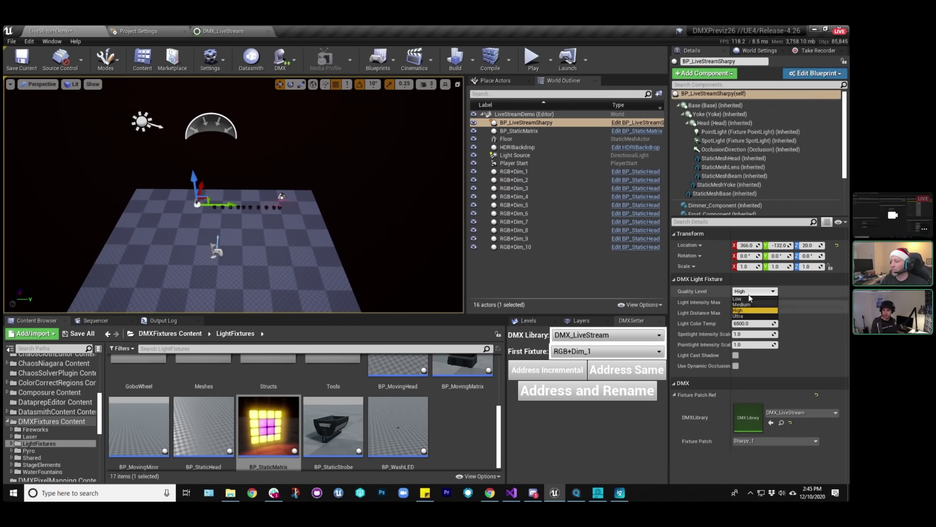
pyautogui.click(751, 293)
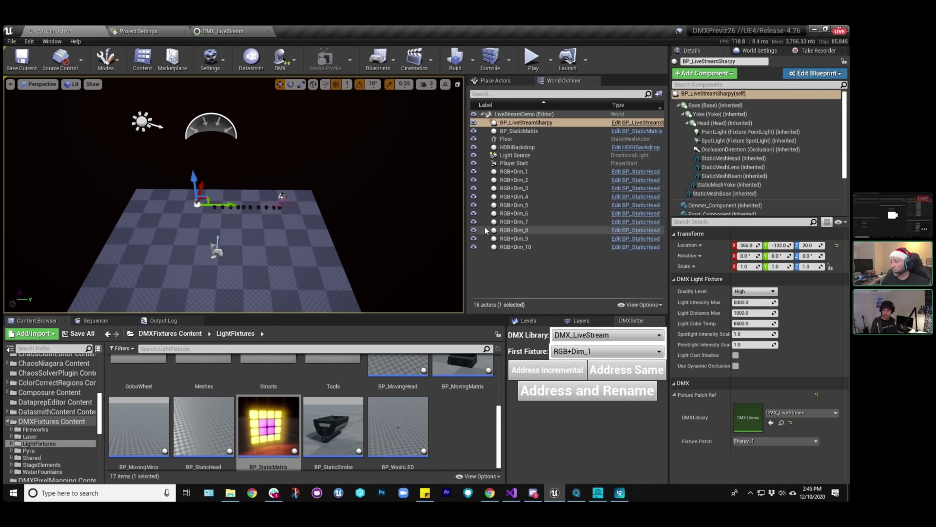
pyautogui.moveTo(279, 220); pyautogui.dragTo(262, 178, button='right')
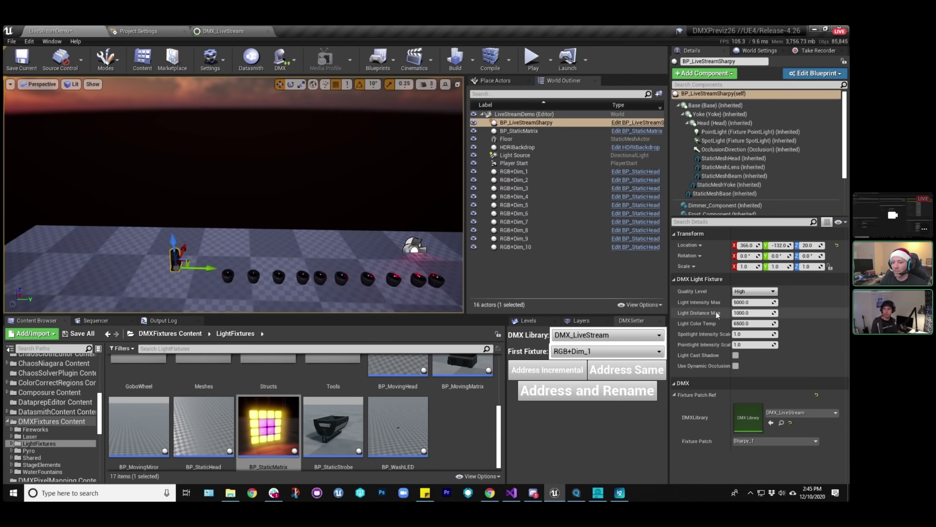
pyautogui.moveTo(204, 260); pyautogui.dragTo(203, 247, button='right')
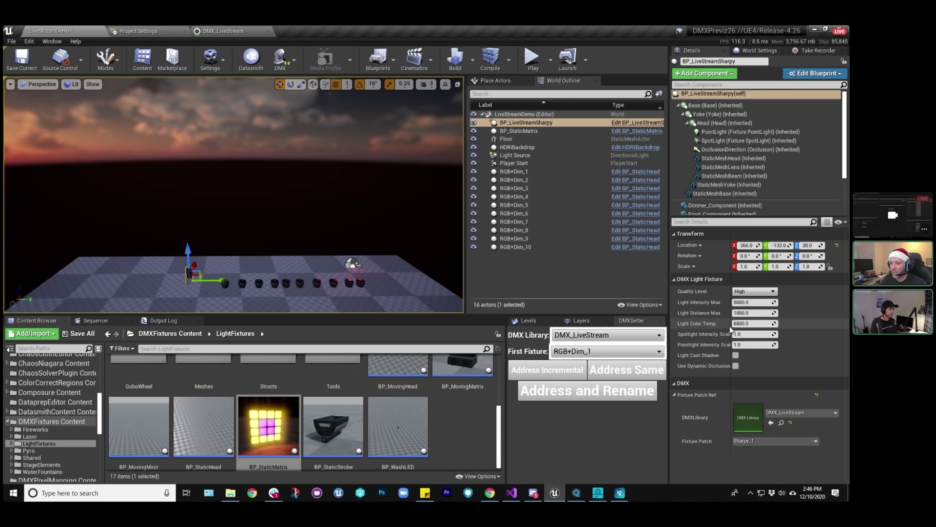
# Widen the property column and view the PointLight, then SpotLight, settings (5000 cd, 1000 radius).
pyautogui.moveTo(730, 330); pyautogui.dragTo(745, 334)
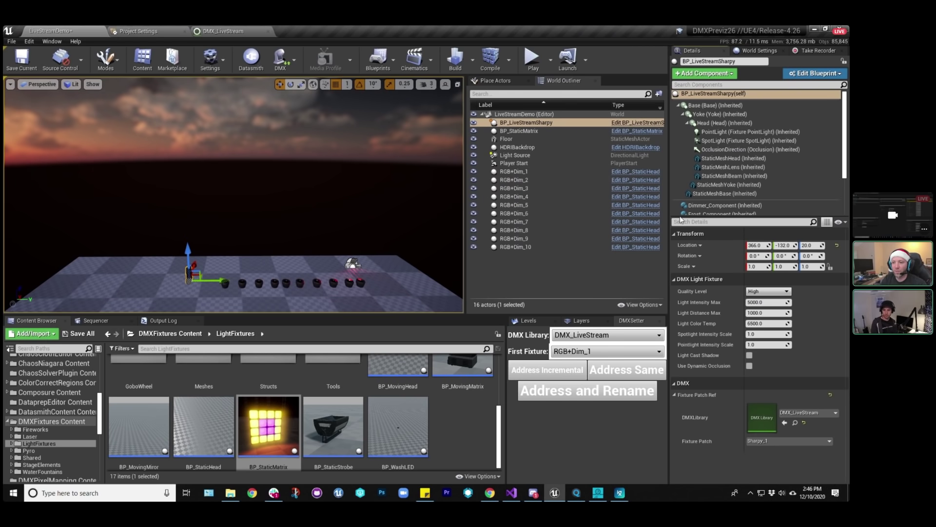
pyautogui.click(734, 132)
pyautogui.click(737, 140)
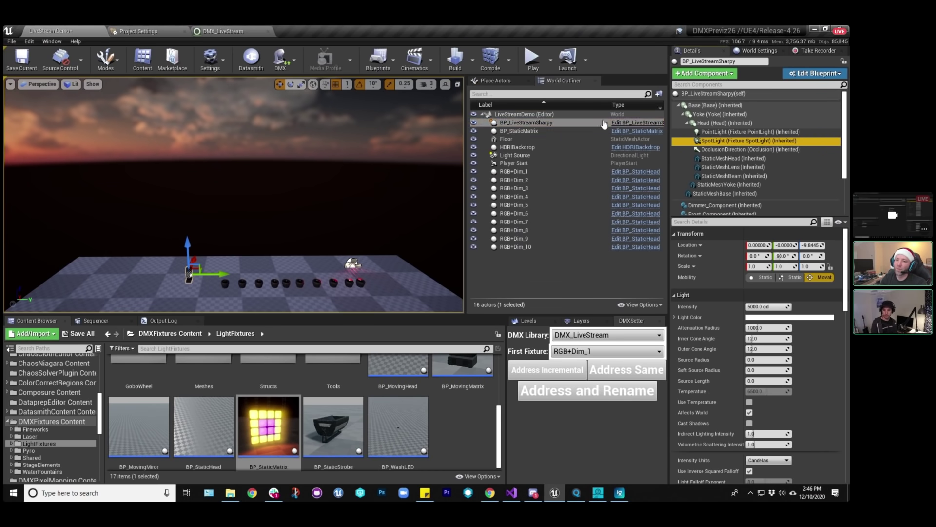
# Check the Sharpy's Dimmer_Component channel settings, then open the NewFixture content folder.
pyautogui.click(716, 94)
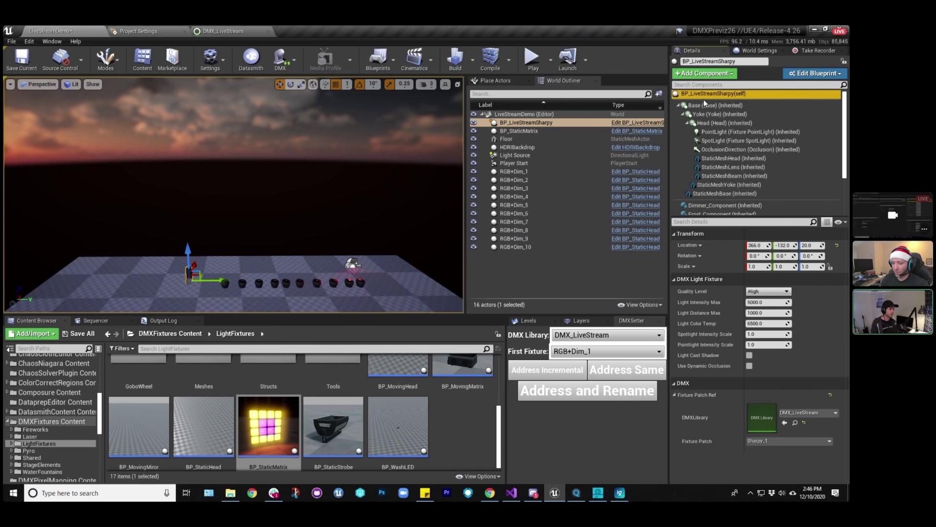
pyautogui.scroll(-2, 725, 175)
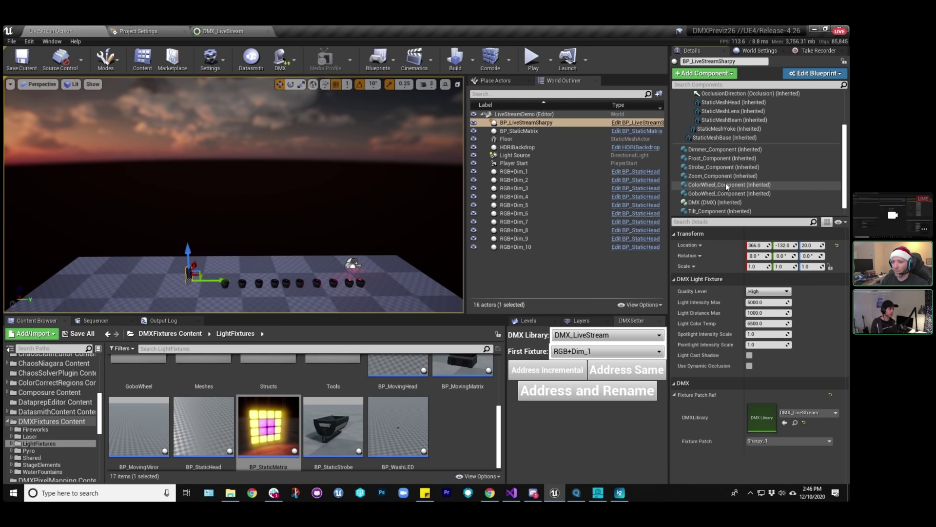
pyautogui.click(718, 149)
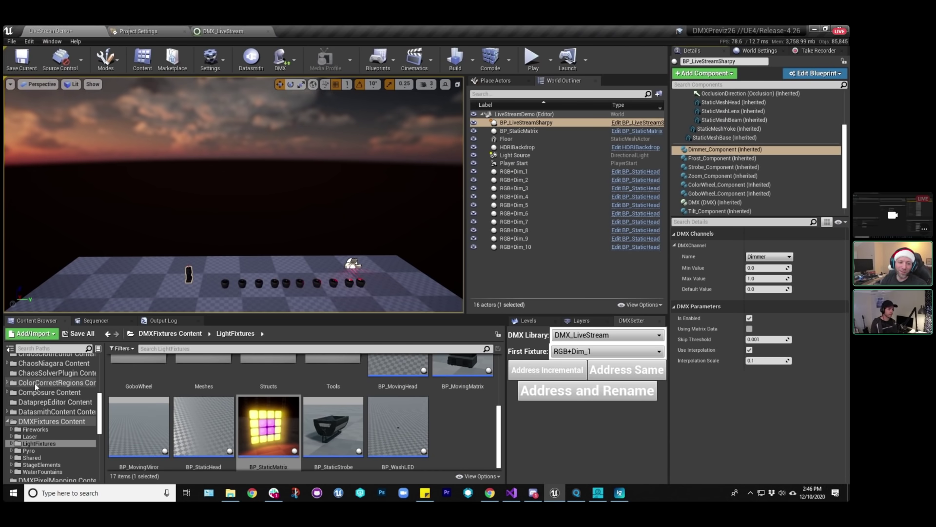
pyautogui.scroll(10, 34, 383)
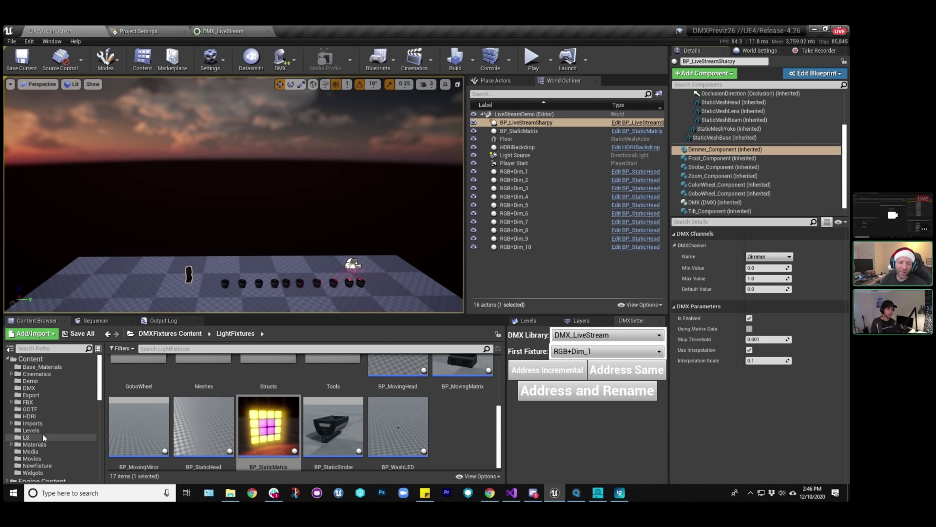
pyautogui.click(44, 466)
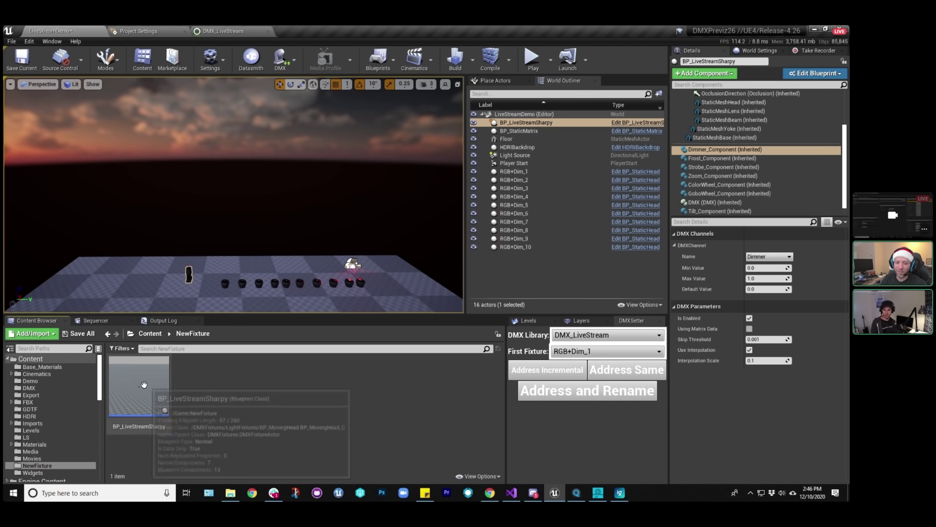
# Open BP_LiveStreamSharpy in the full Blueprint editor and review the Dimmer_Component's DMX channel.
pyautogui.doubleClick(144, 384)
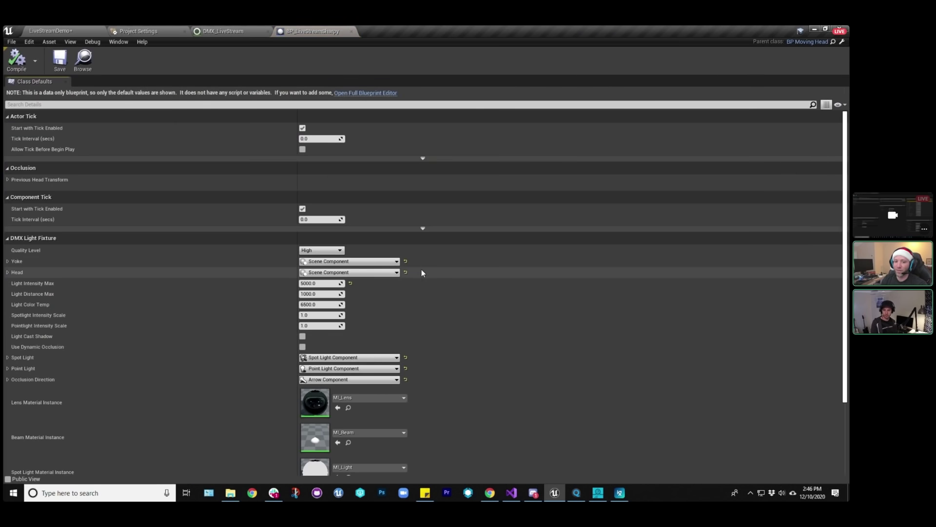
pyautogui.click(353, 93)
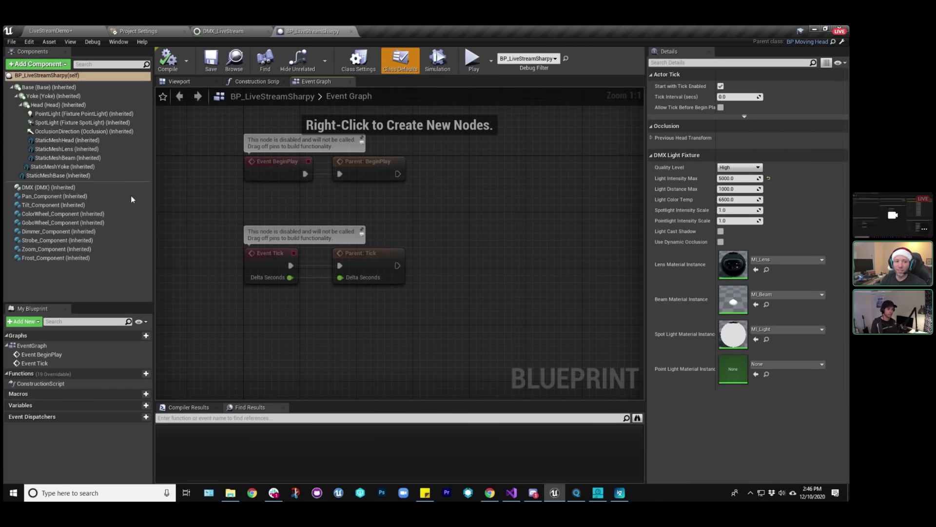
pyautogui.click(60, 230)
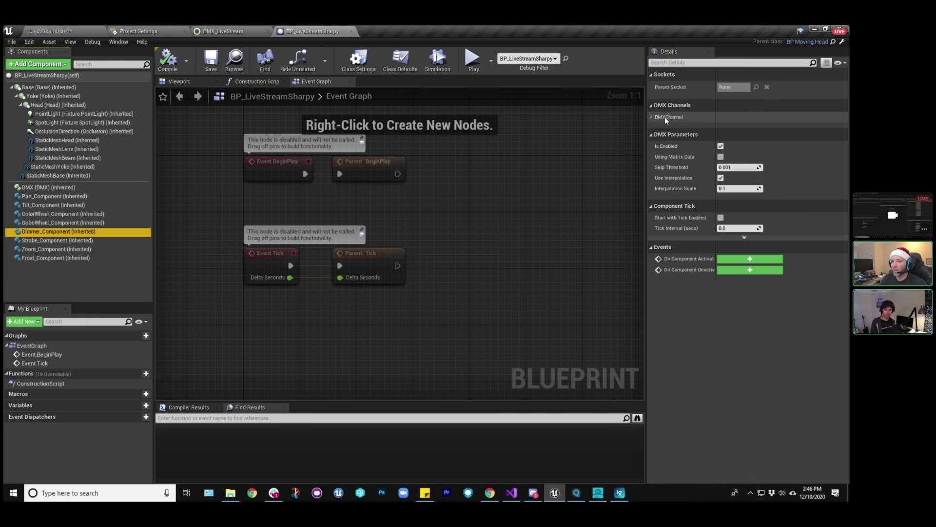
pyautogui.click(651, 117)
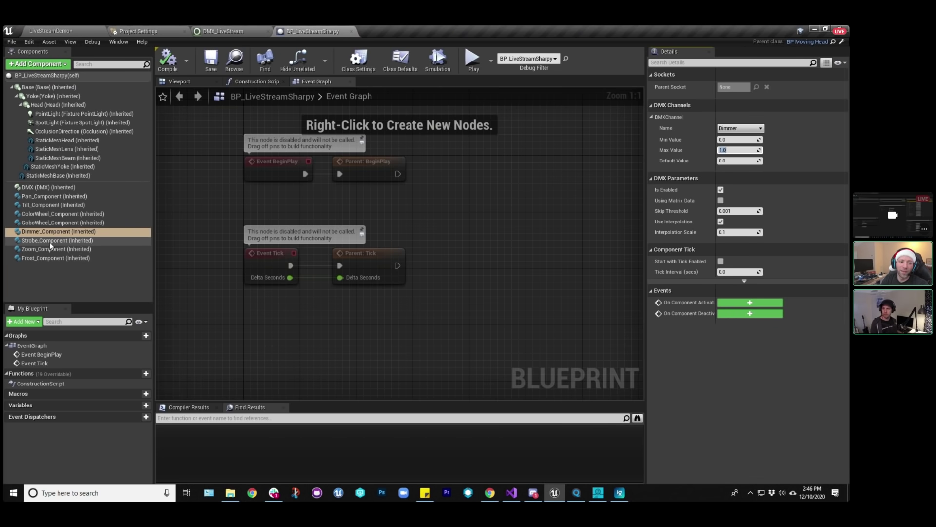
# Toggle Frost_Component's Is Enabled off and back on, then compile and save the blueprint.
pyautogui.click(53, 258)
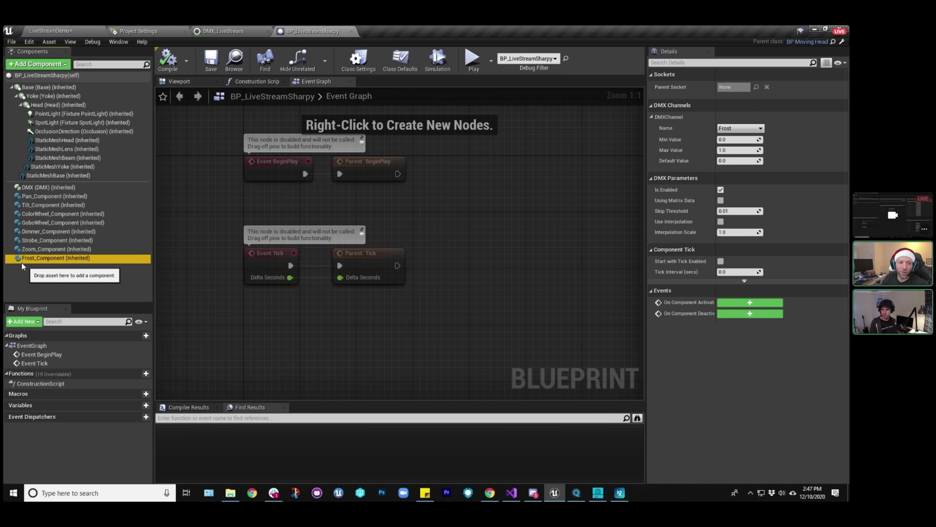
pyautogui.click(721, 190)
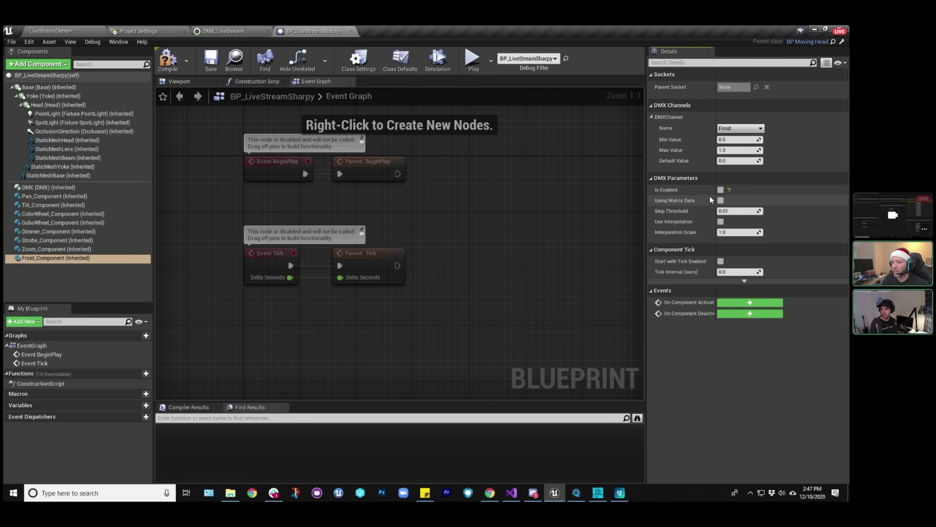
pyautogui.click(721, 190)
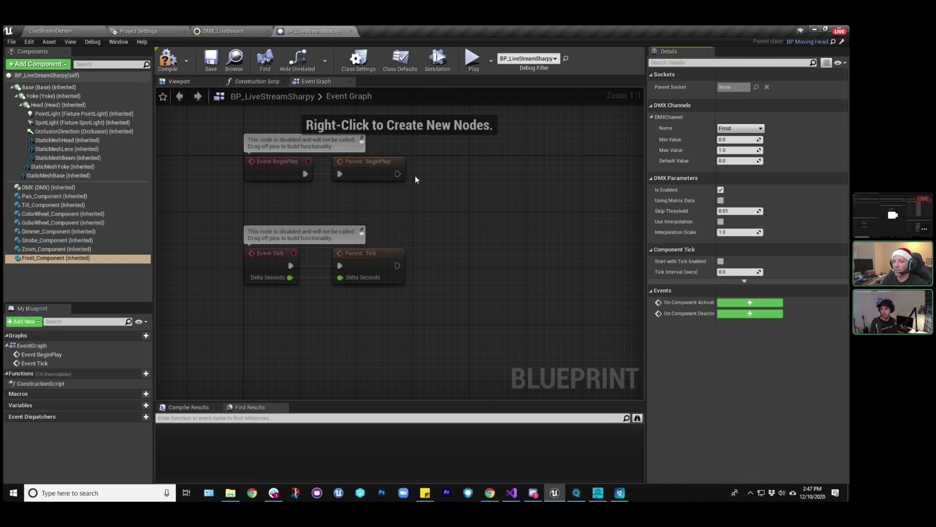
pyautogui.click(168, 59)
pyautogui.click(211, 59)
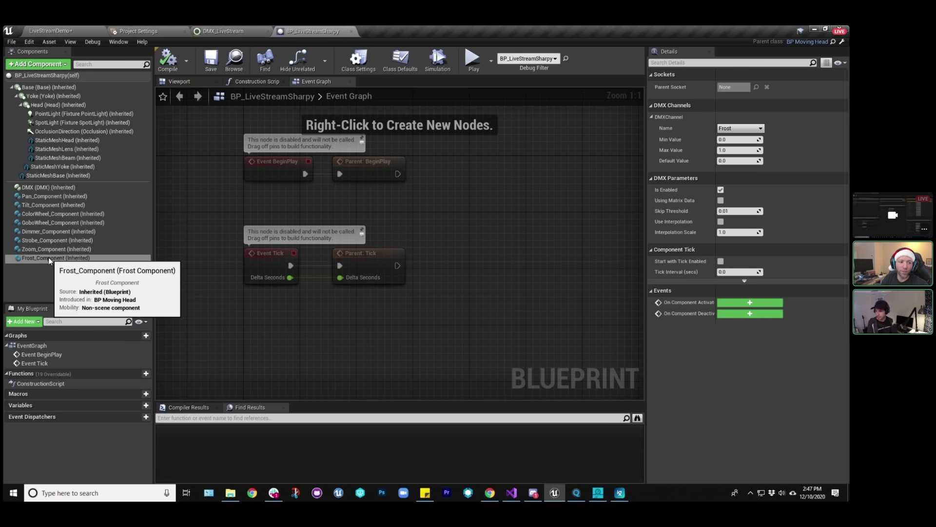
pyautogui.click(48, 259)
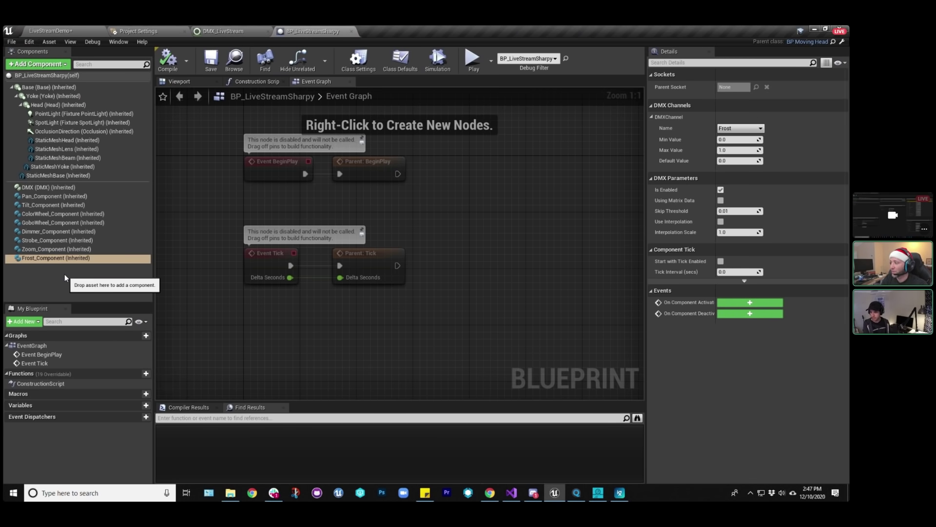
pyautogui.click(37, 64)
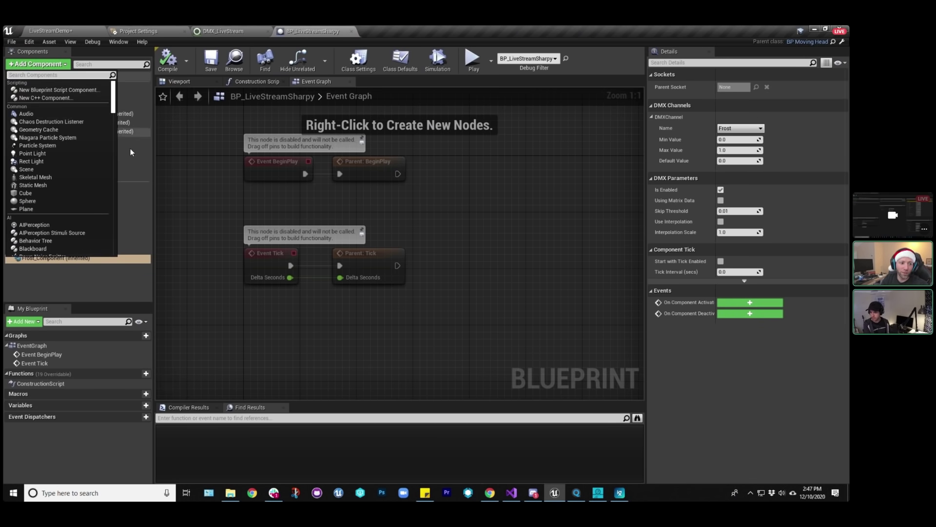
pyautogui.scroll(-5, 110, 103)
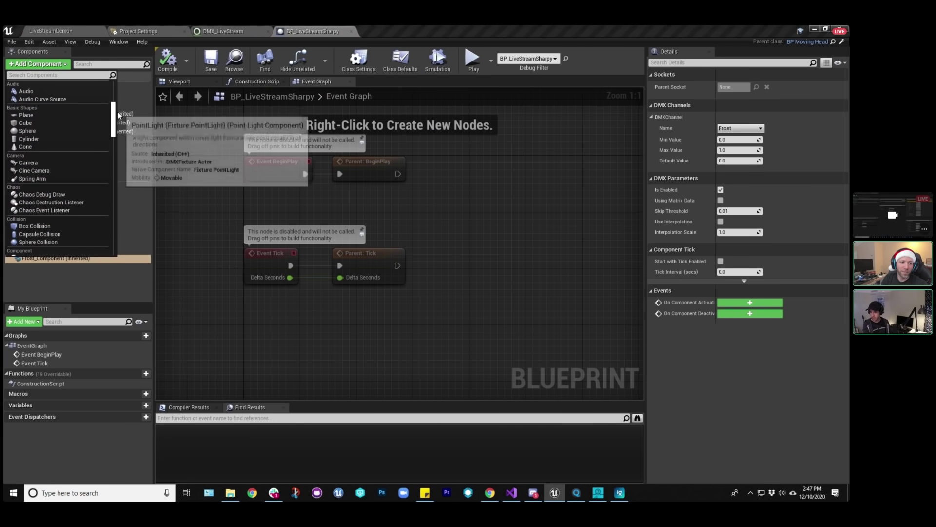
pyautogui.moveTo(118, 112); pyautogui.dragTo(119, 142)
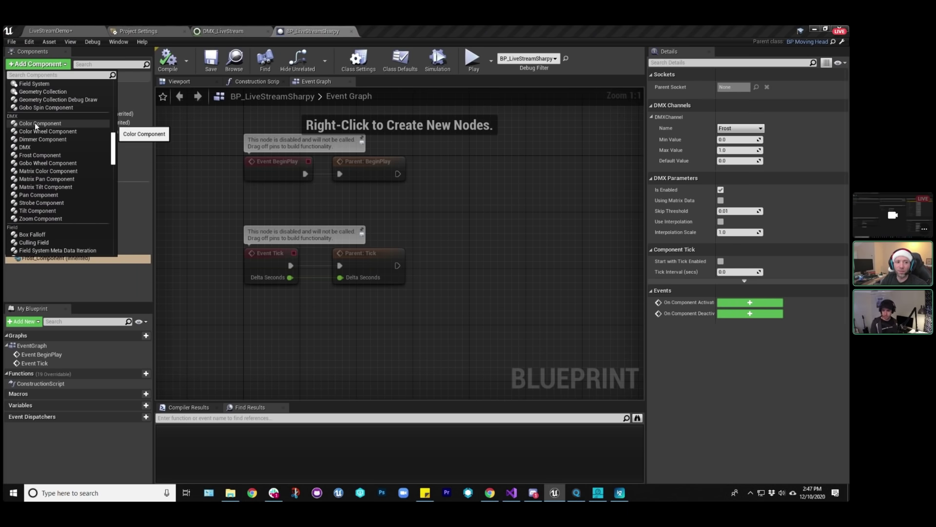
pyautogui.press('Escape')
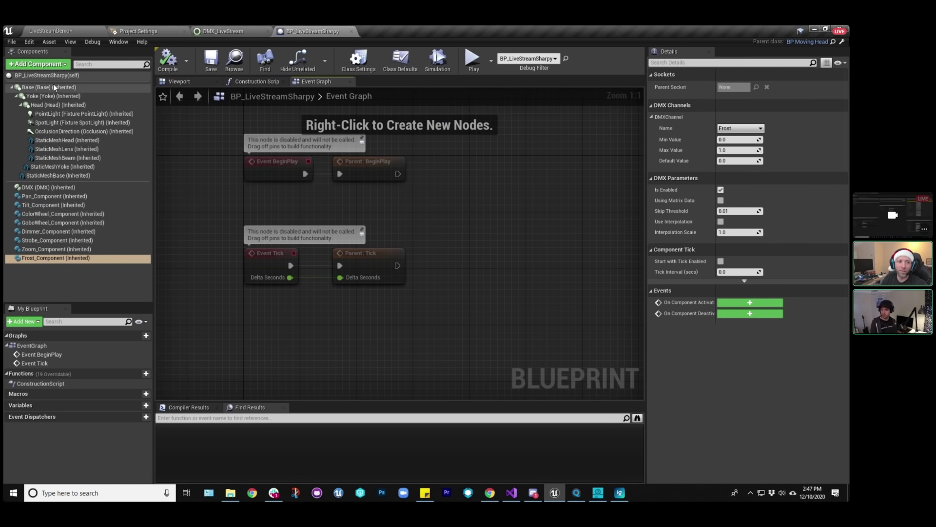
pyautogui.click(38, 63)
pyautogui.moveTo(116, 107); pyautogui.dragTo(115, 151)
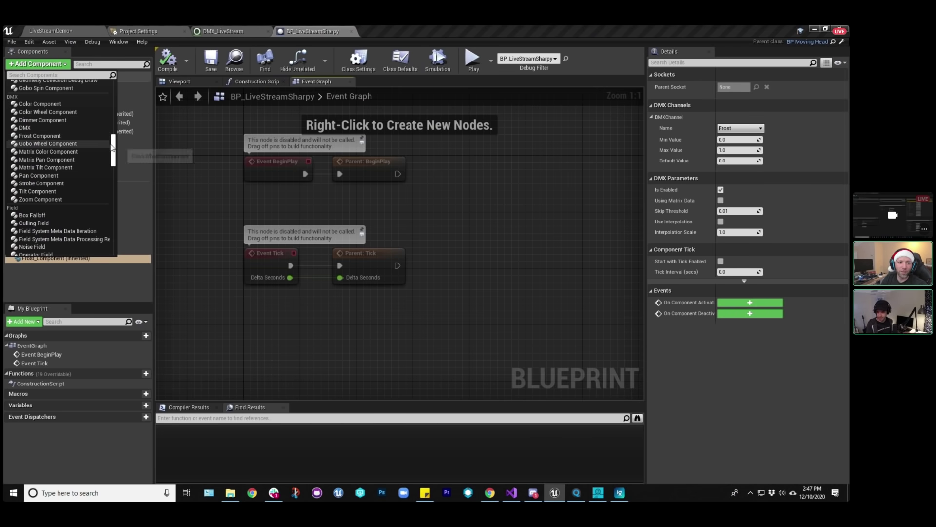
pyautogui.moveTo(113, 148); pyautogui.dragTo(113, 145)
pyautogui.scroll(3, 36, 187)
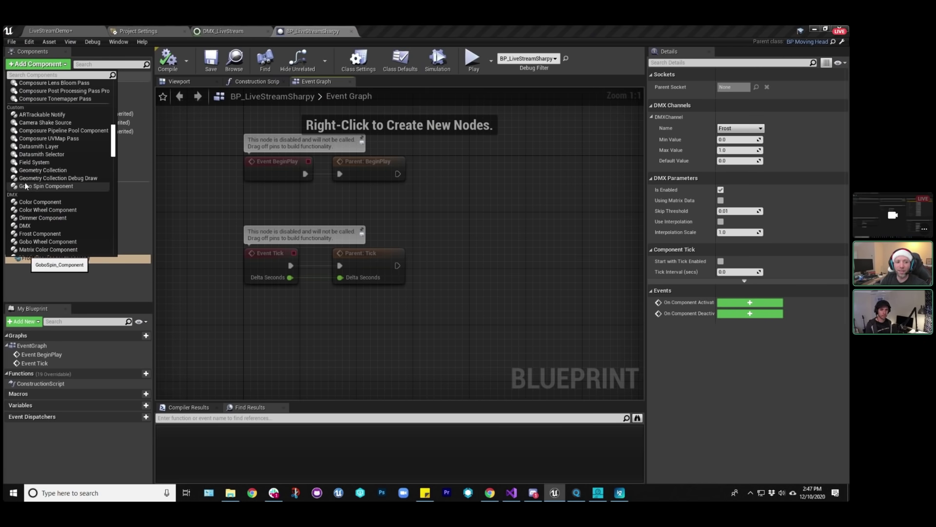
pyautogui.scroll(-3, 112, 144)
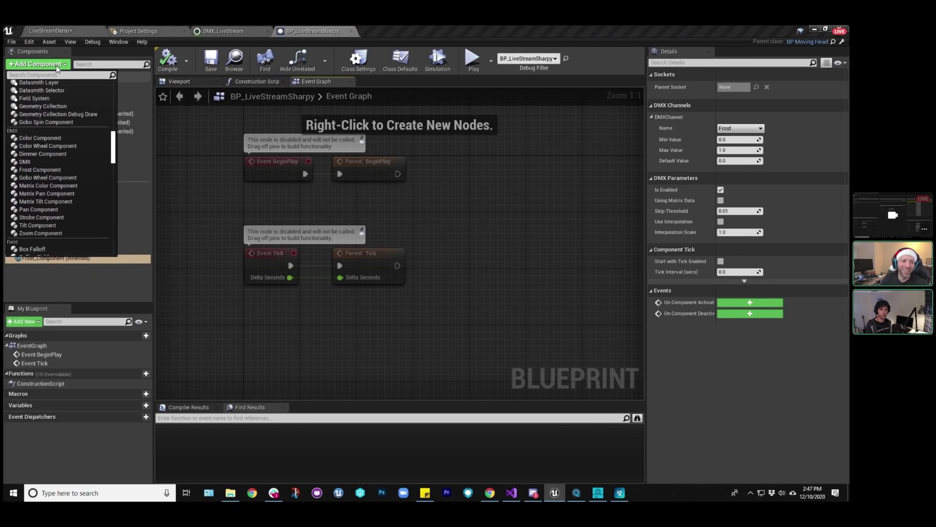
pyautogui.write('go')
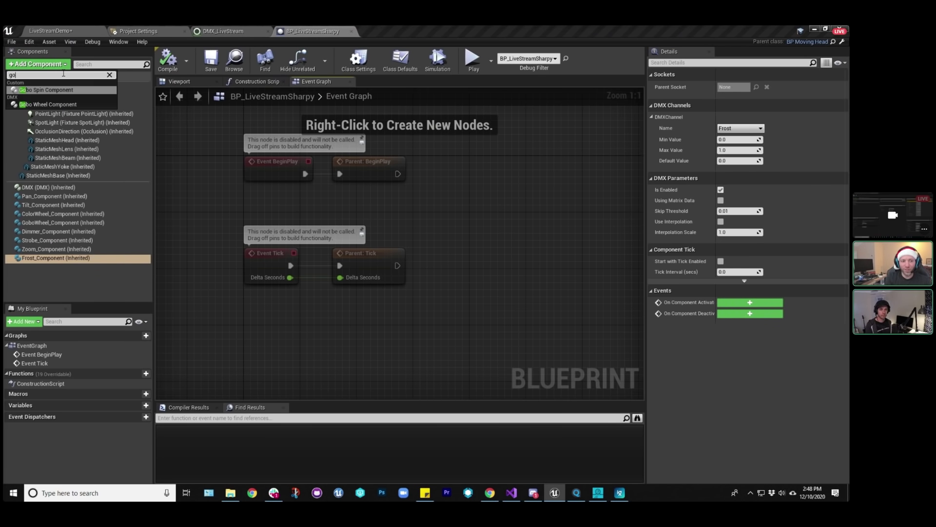
pyautogui.press('BackSpace')
pyautogui.press('BackSpace')
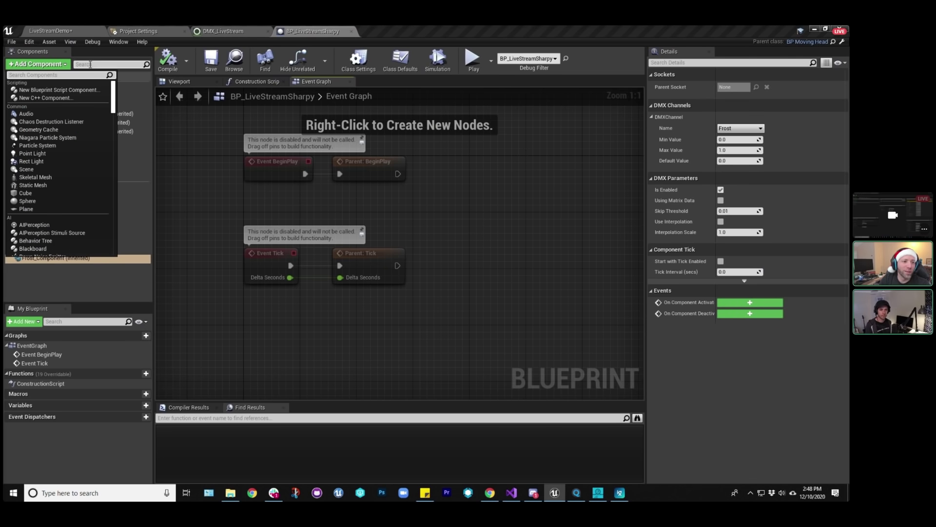
pyautogui.press('Escape')
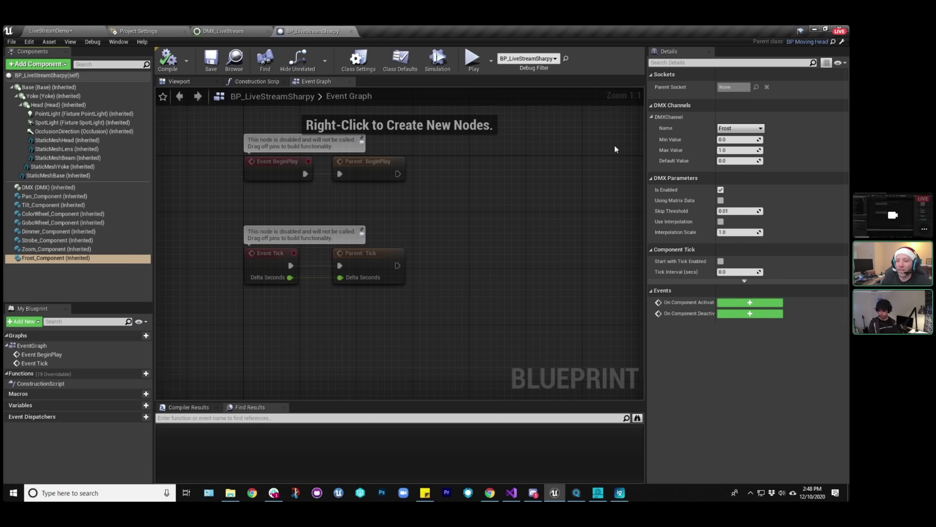
pyautogui.click(352, 31)
# Return to the LiveStreamDemo level, move MagicQ aside, and open the DMX_LiveStream library's fixture types.
pyautogui.click(53, 30)
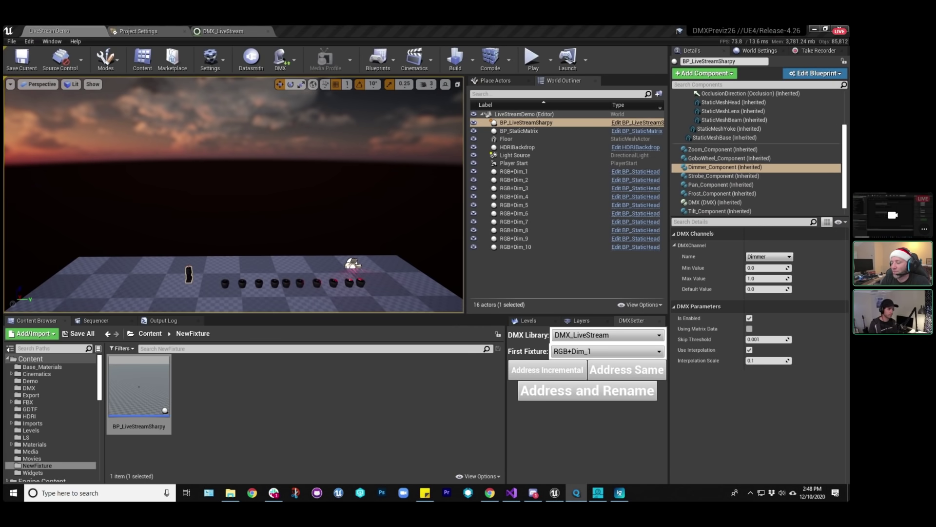
pyautogui.moveTo(926, 91); pyautogui.dragTo(711, 106)
pyautogui.hotkey('alt', 'Tab')
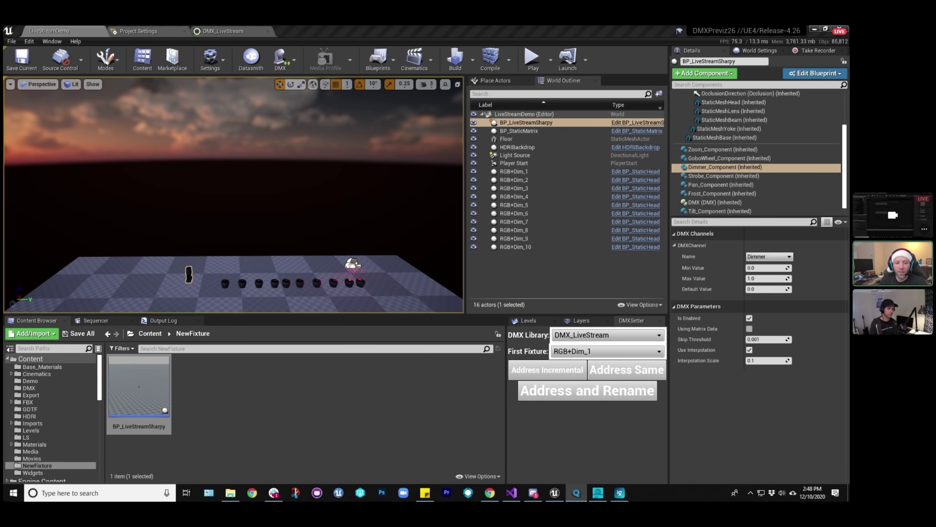
pyautogui.moveTo(234, 195); pyautogui.dragTo(234, 215, button='right')
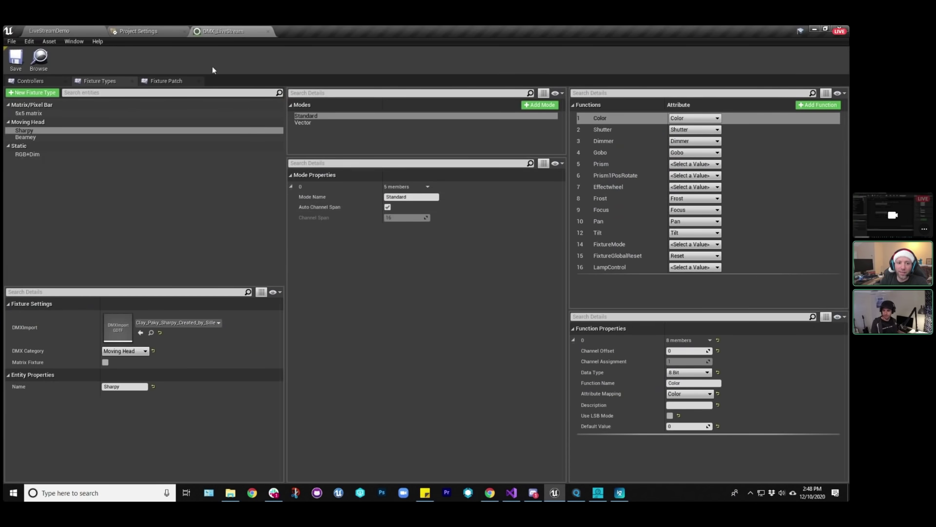
pyautogui.click(222, 32)
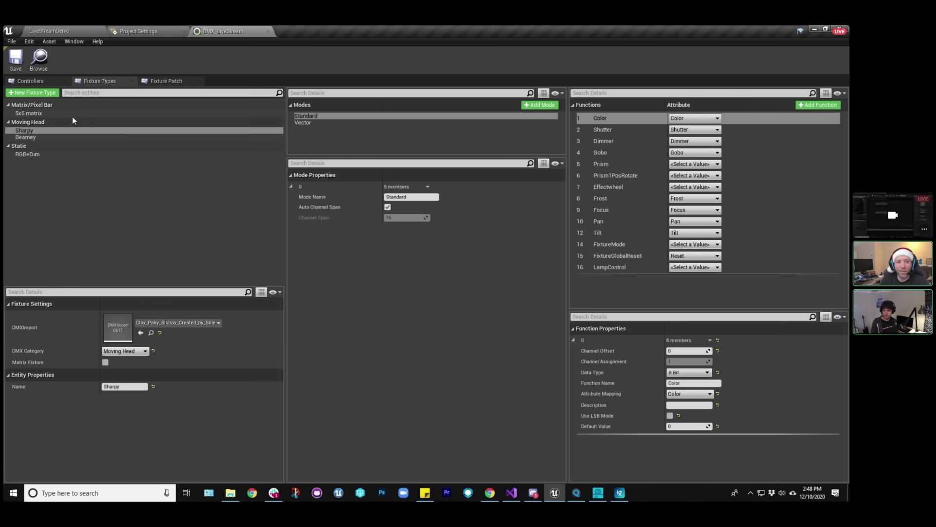
# Move RGB+Dim_1 and RGB+Dim_10 to Universe 2 in the fixture patch view.
pyautogui.click(165, 81)
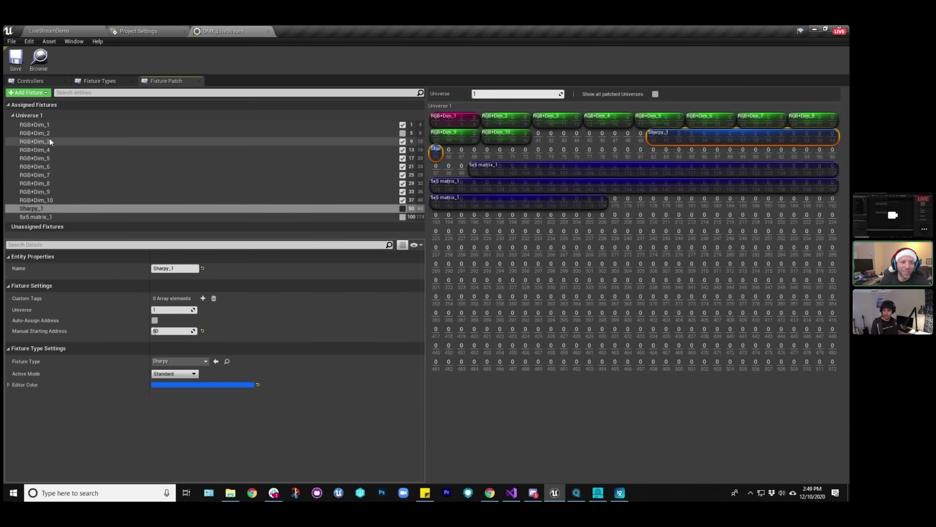
pyautogui.click(451, 119)
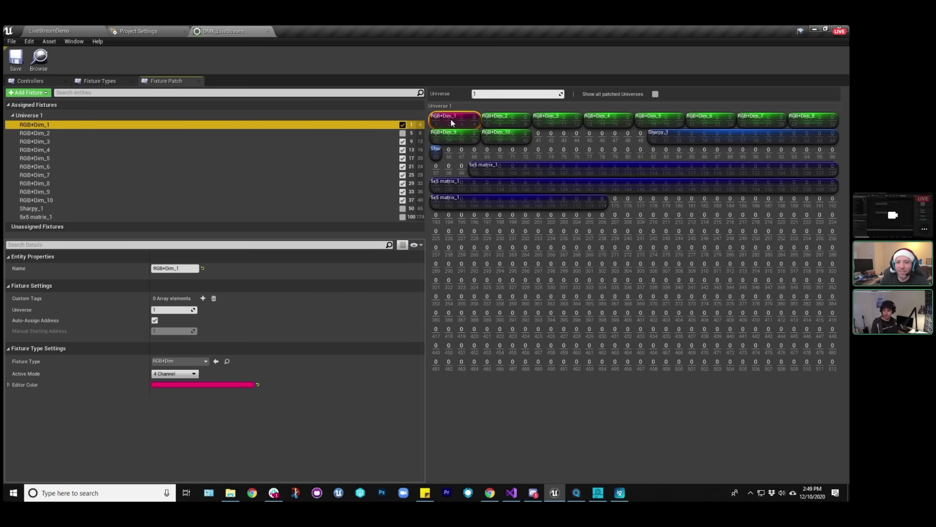
pyautogui.keyDown('ctrl'); pyautogui.click(508, 134); pyautogui.keyUp('ctrl')
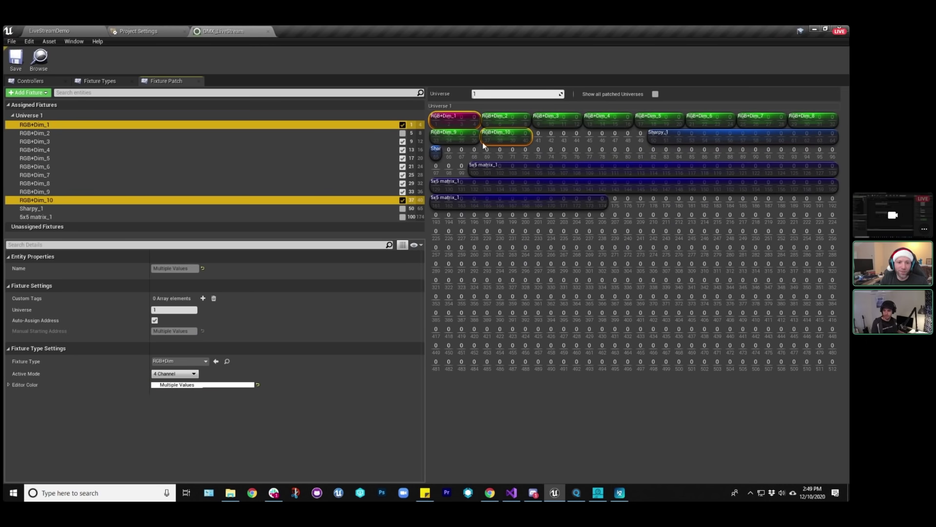
pyautogui.click(164, 310)
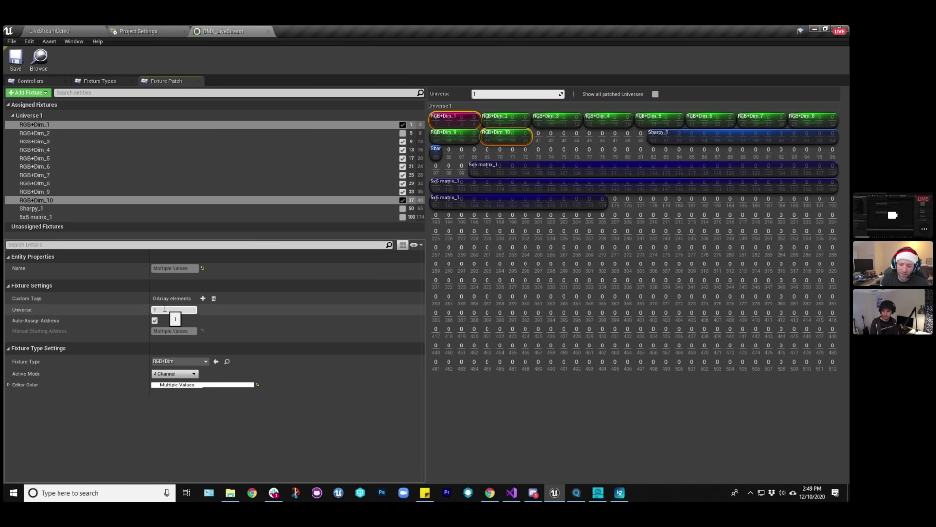
pyautogui.write('2')
pyautogui.press('Return')
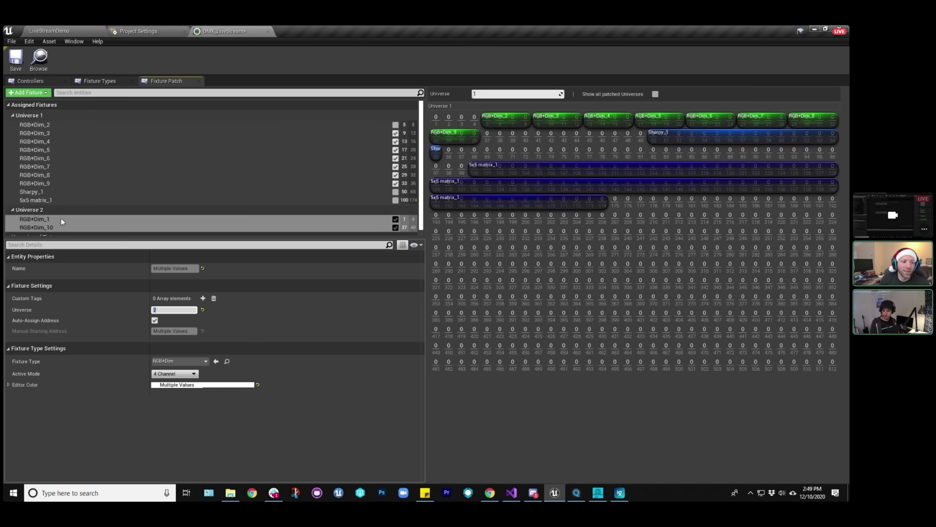
# Move RGB+Dim_2 through RGB+Dim_9 to Universe 2 as well.
pyautogui.click(48, 192)
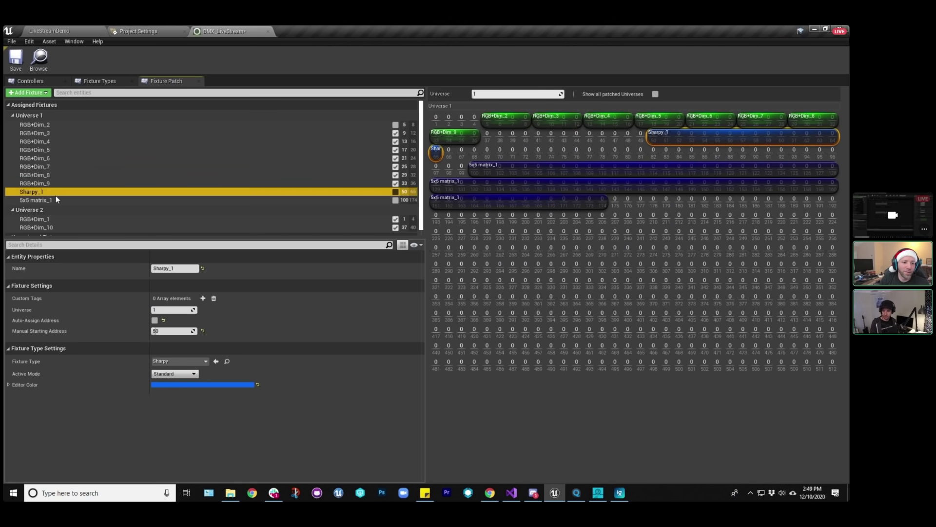
pyautogui.click(155, 320)
pyautogui.click(155, 321)
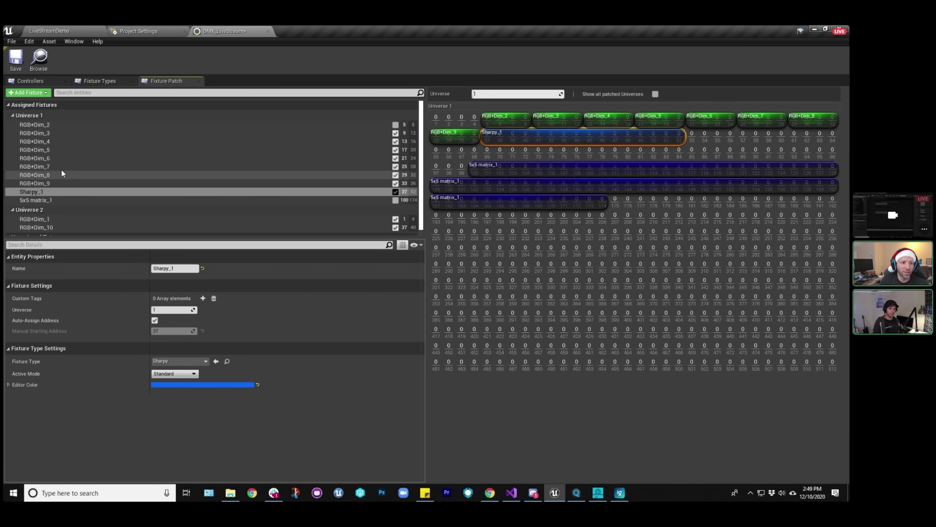
pyautogui.click(54, 124)
pyautogui.keyDown('shift'); pyautogui.click(54, 184); pyautogui.keyUp('shift')
pyautogui.click(171, 310)
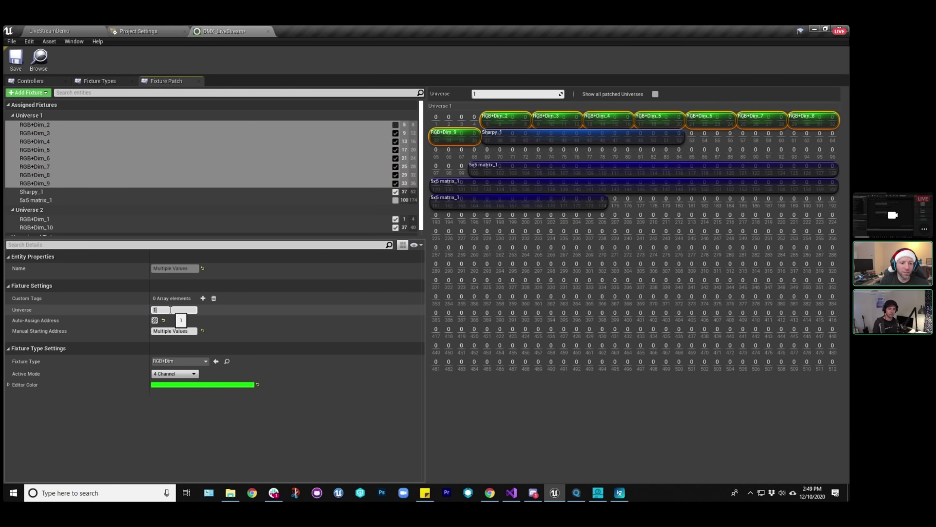
pyautogui.write('2')
pyautogui.press('Return')
# Place Sharpy_1 at address 1 in Universe 1 and save the DMX_LiveStream library.
pyautogui.moveTo(502, 133); pyautogui.dragTo(459, 120)
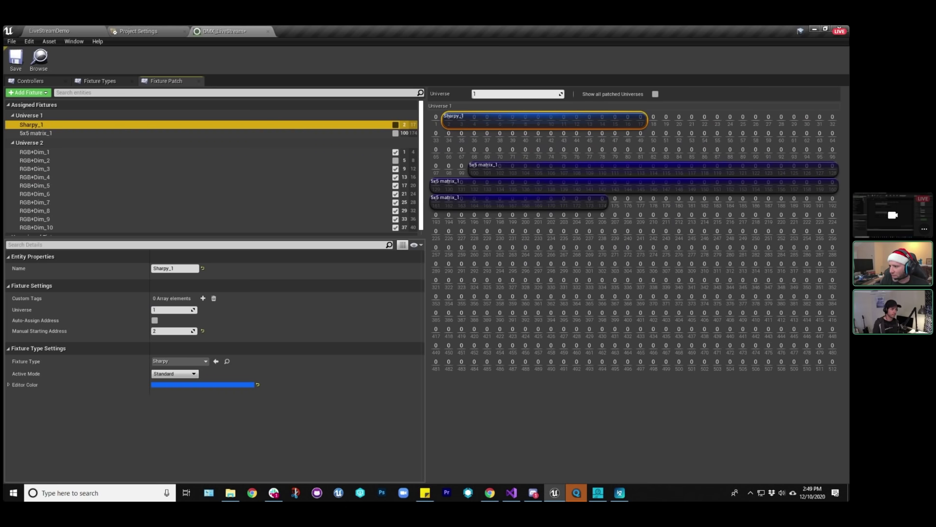
pyautogui.moveTo(480, 173); pyautogui.dragTo(485, 169)
pyautogui.moveTo(454, 116); pyautogui.dragTo(441, 117)
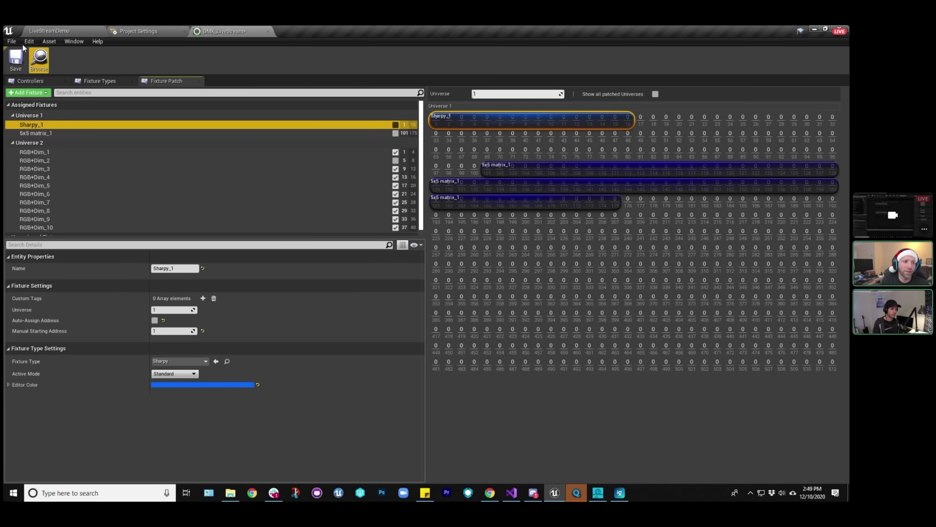
pyautogui.click(16, 58)
pyautogui.click(66, 31)
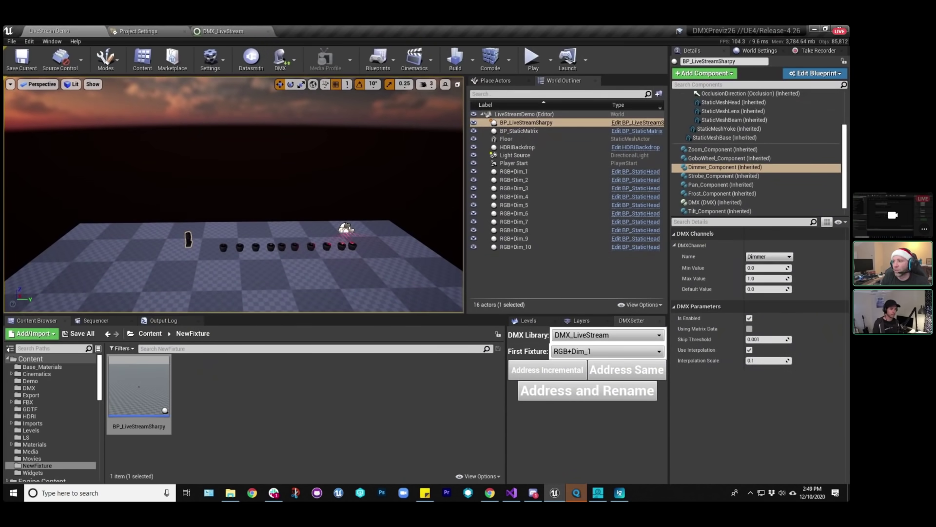
# Move the MagicQ window off screen and save the LiveStreamDemo level.
pyautogui.click(576, 493)
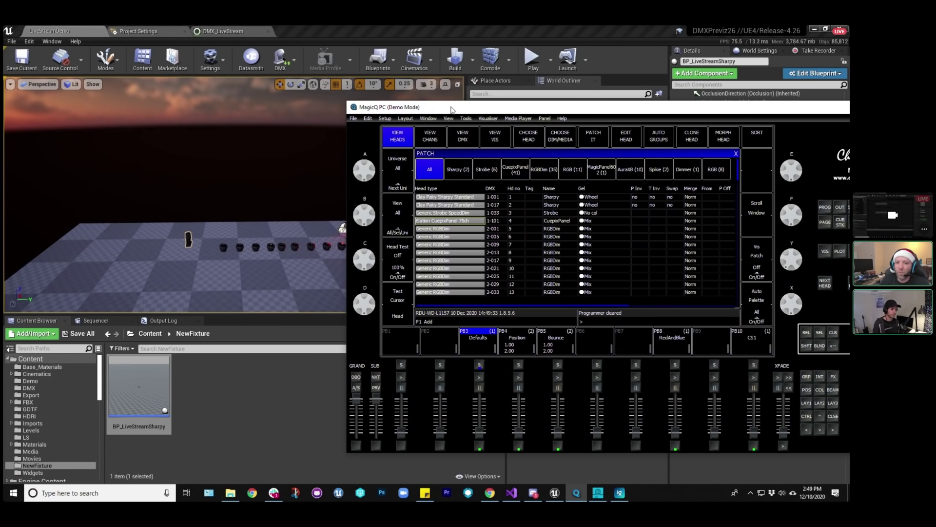
pyautogui.moveTo(431, 112); pyautogui.dragTo(850, 156)
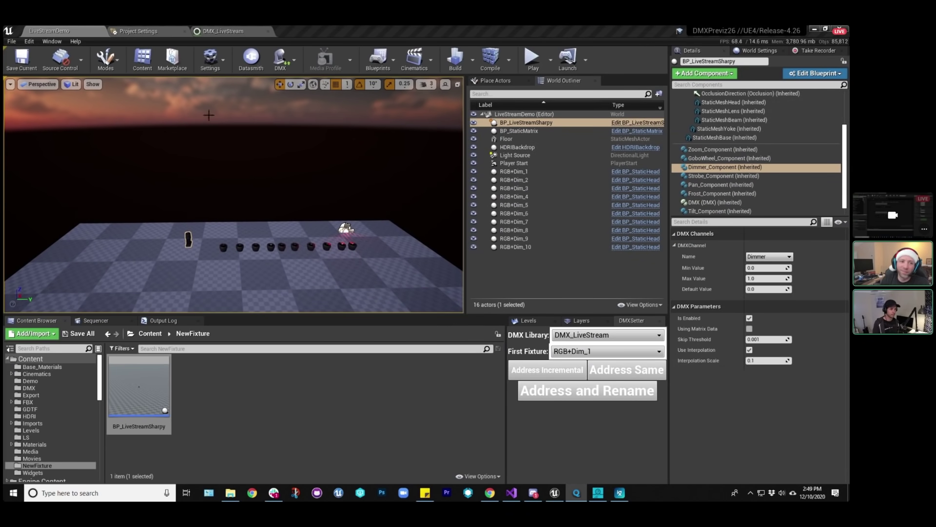
pyautogui.click(21, 59)
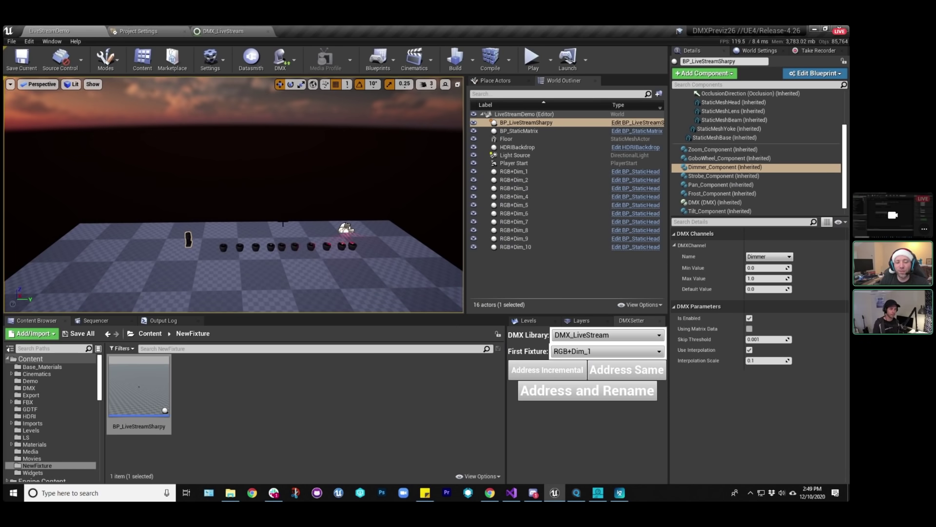
pyautogui.moveTo(283, 223); pyautogui.dragTo(263, 307, button='right')
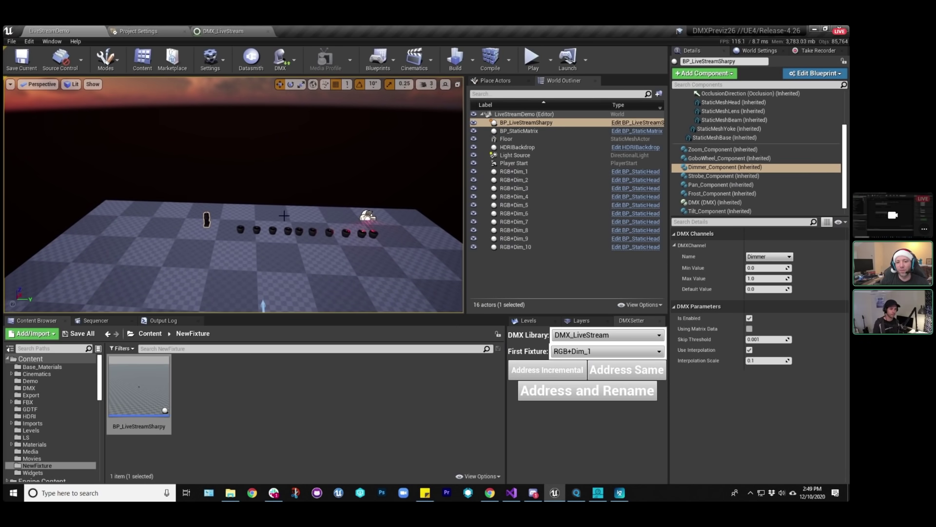
# Simulate LiveStreamDemo, then raise the Sharpy's intensity and tilt its beam from MagicQ's encoders.
pyautogui.click(550, 65)
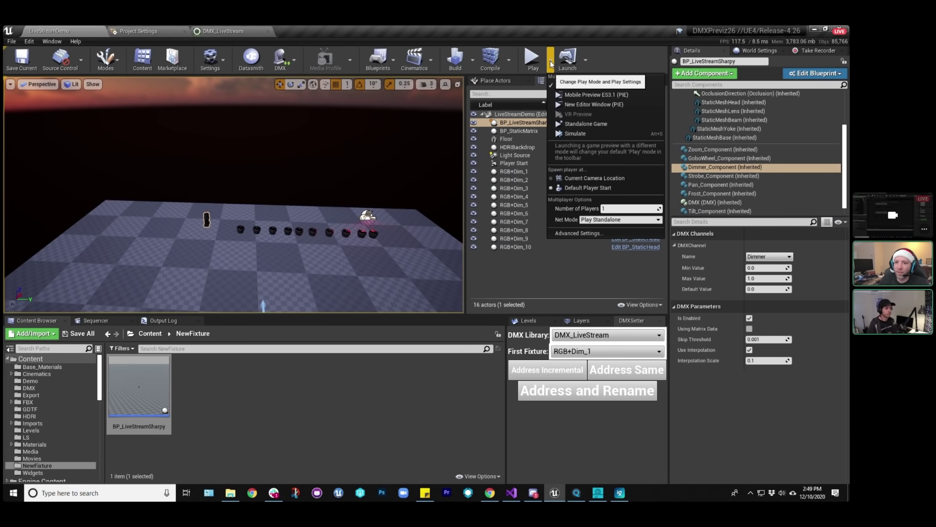
pyautogui.click(575, 133)
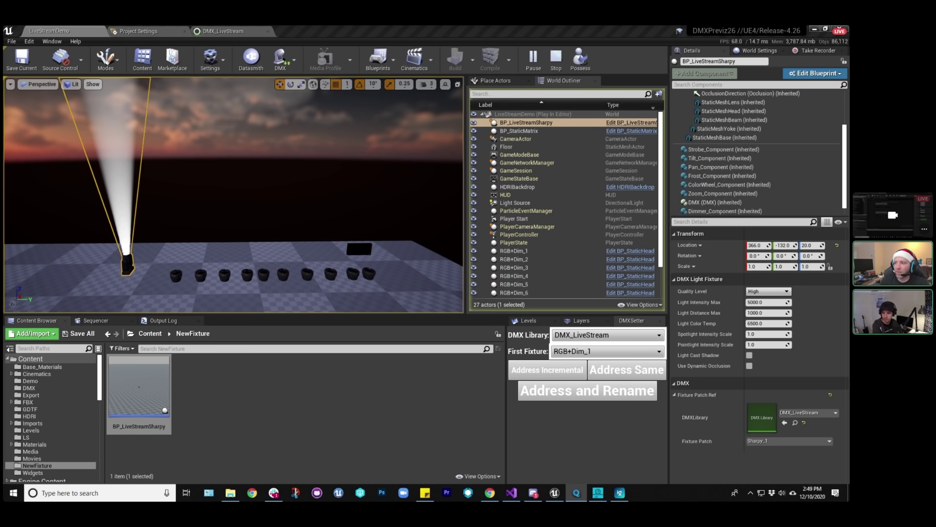
pyautogui.hotkey('alt', 'Tab')
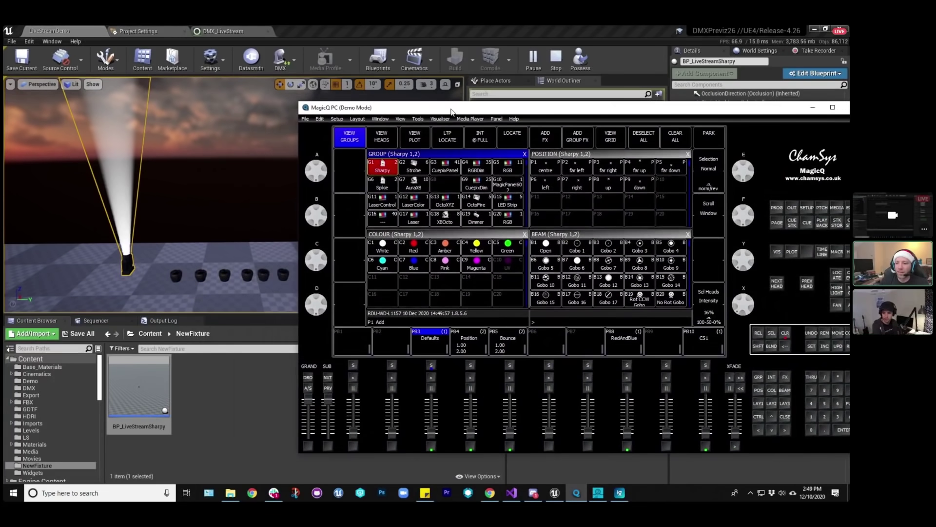
pyautogui.moveTo(735, 314)
pyautogui.mouseDown()
pyautogui.moveTo(730, 283)
pyautogui.moveTo(731, 315)
pyautogui.mouseUp()
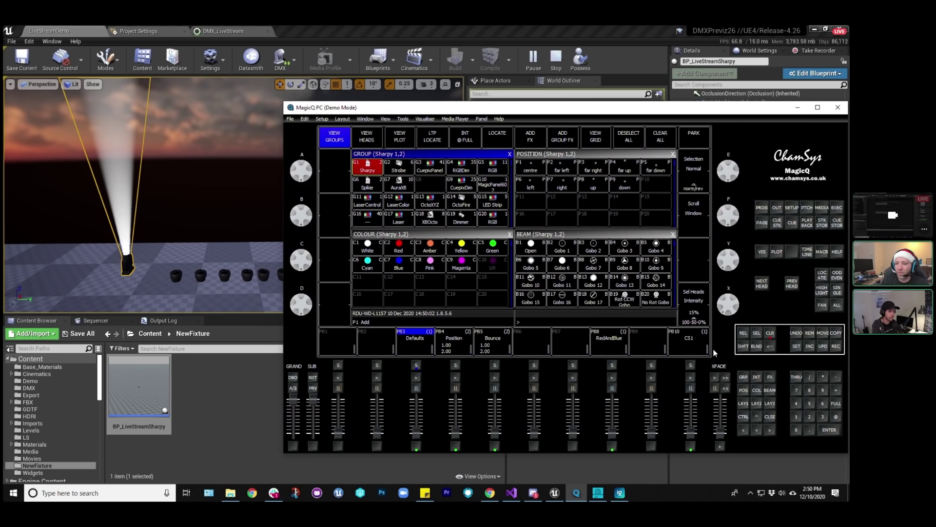
pyautogui.click(745, 389)
pyautogui.moveTo(731, 268)
pyautogui.mouseDown()
pyautogui.moveTo(735, 251)
pyautogui.moveTo(729, 266)
pyautogui.mouseUp()
pyautogui.moveTo(400, 110); pyautogui.dragTo(851, 136)
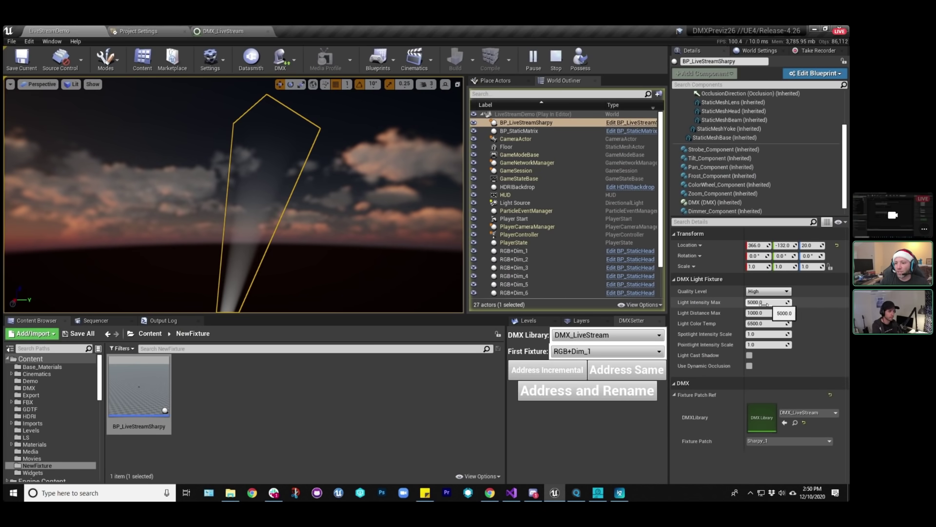
pyautogui.moveTo(767, 313); pyautogui.dragTo(754, 313)
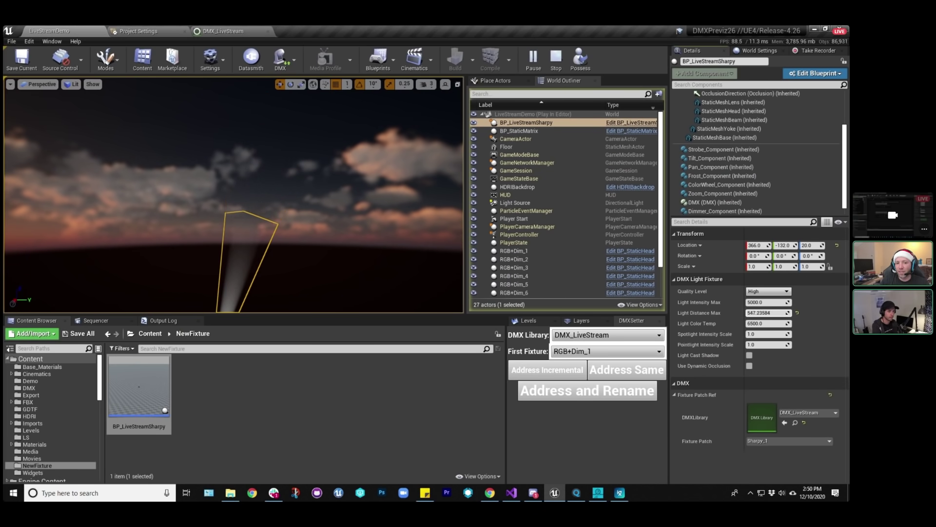
pyautogui.click(797, 313)
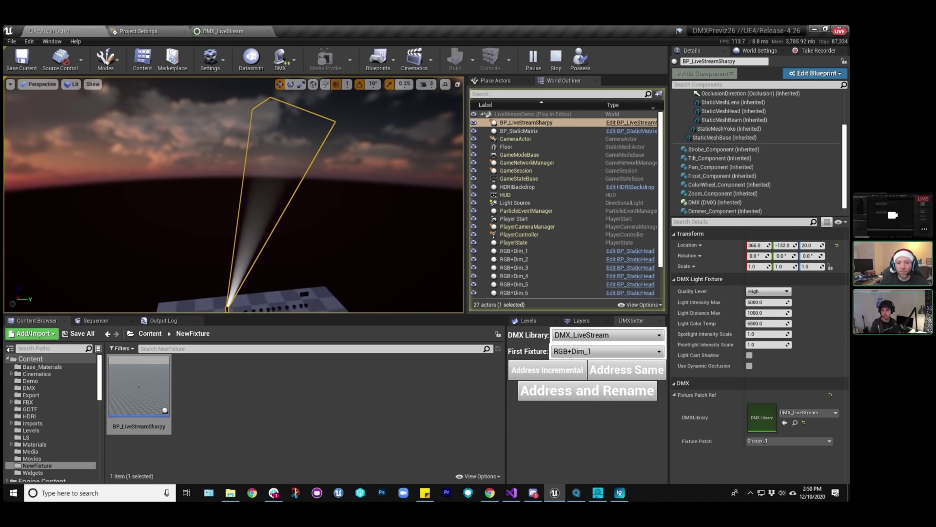
pyautogui.moveTo(768, 313); pyautogui.dragTo(779, 313)
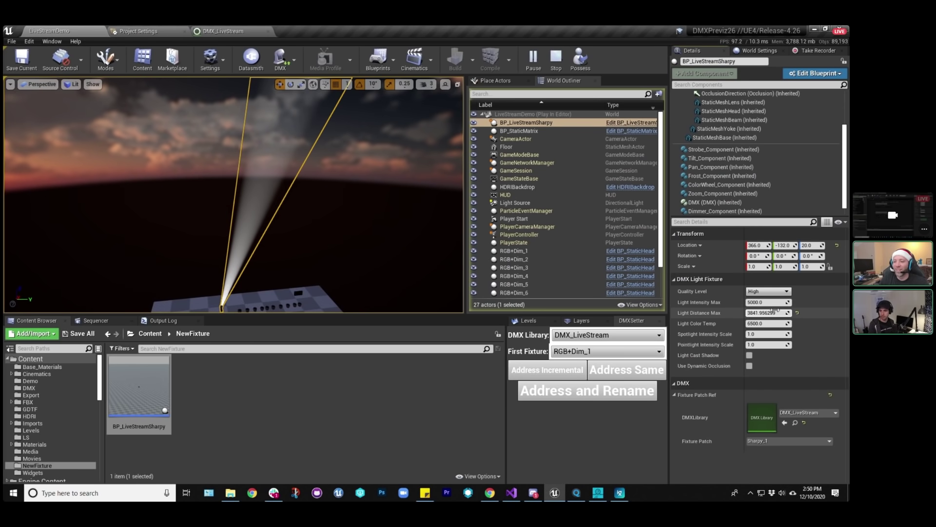
pyautogui.click(797, 313)
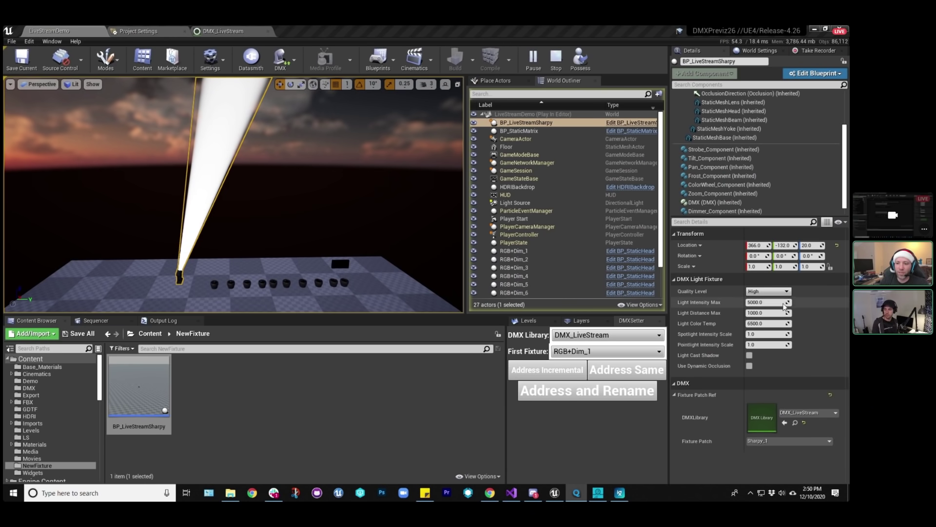
# Try Light Intensity Max at 2000, restore it to 5000, then stop the simulation.
pyautogui.click(767, 303)
pyautogui.write('200')
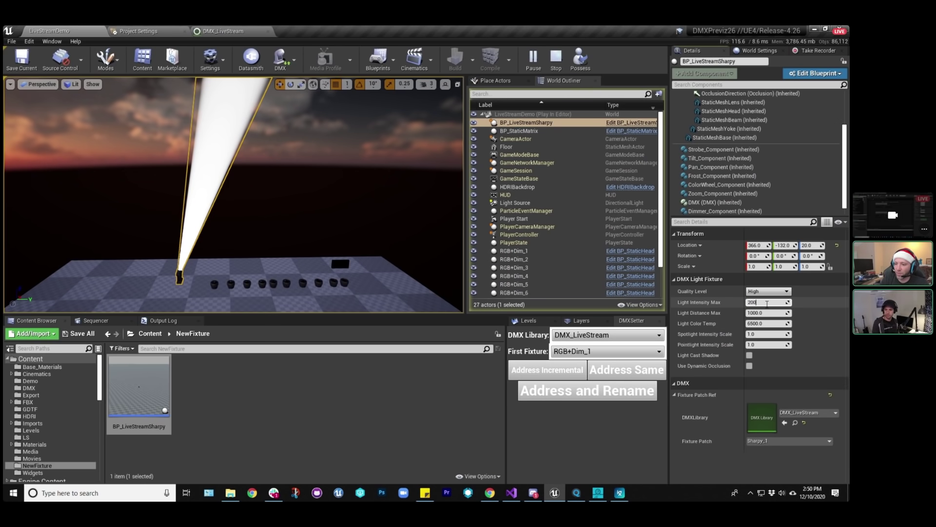
pyautogui.write('0')
pyautogui.press('Return')
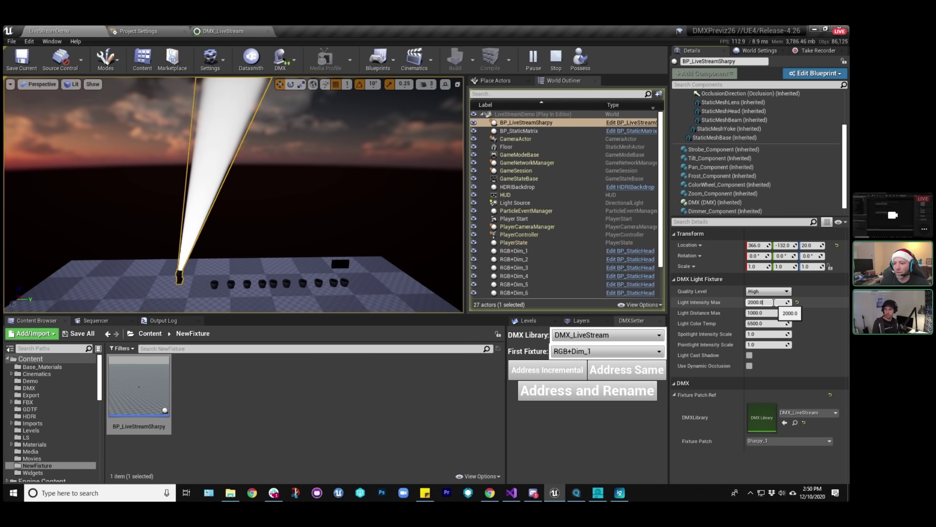
pyautogui.click(797, 302)
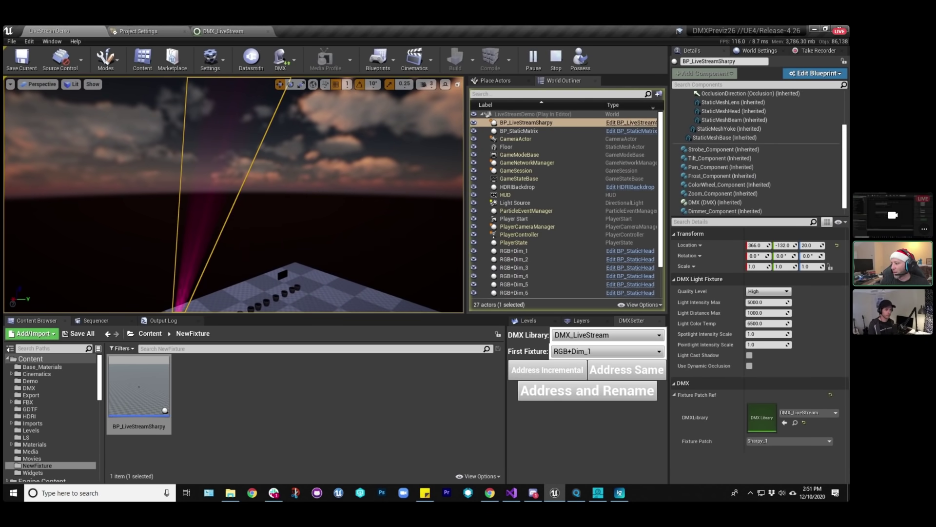
pyautogui.hotkey('alt', 'Tab')
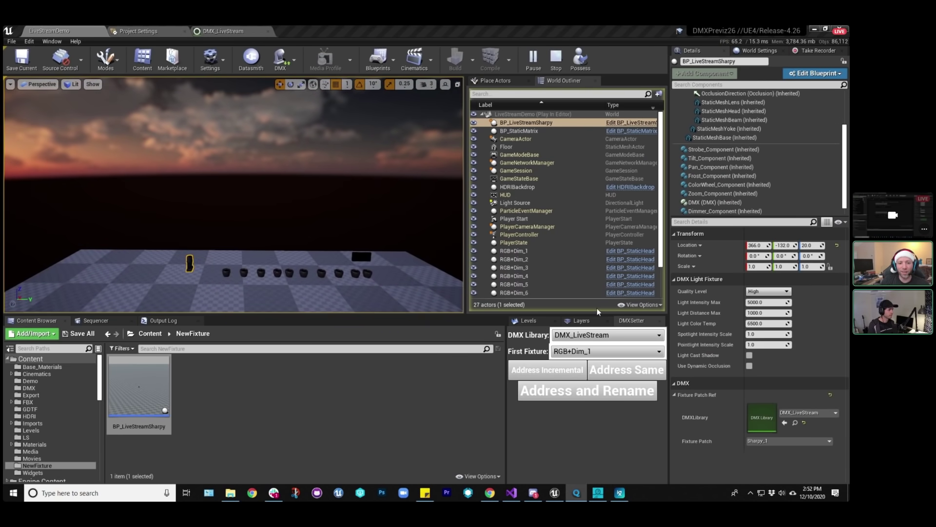
pyautogui.click(556, 57)
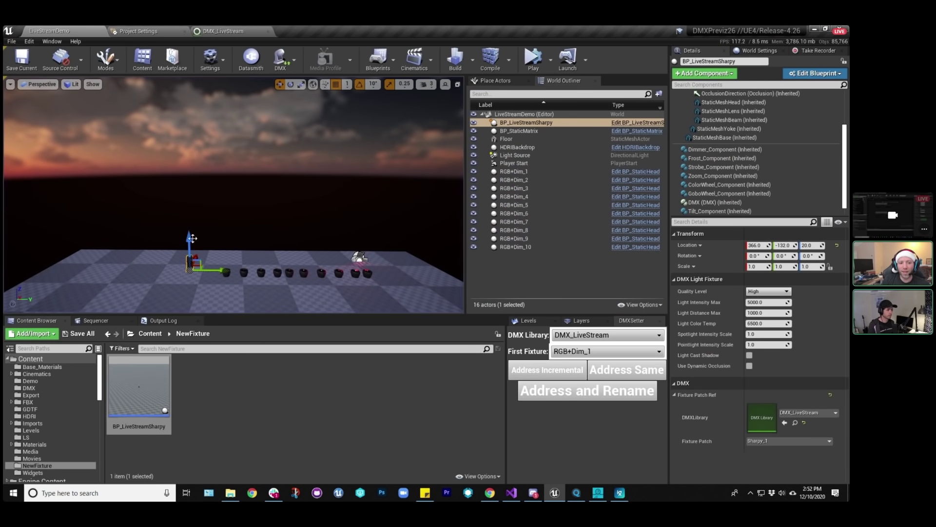
# Reselect the BP_LiveStreamSharpy actor and bring up the DMX_LiveStream library's Fixture Patch page.
pyautogui.click(230, 147)
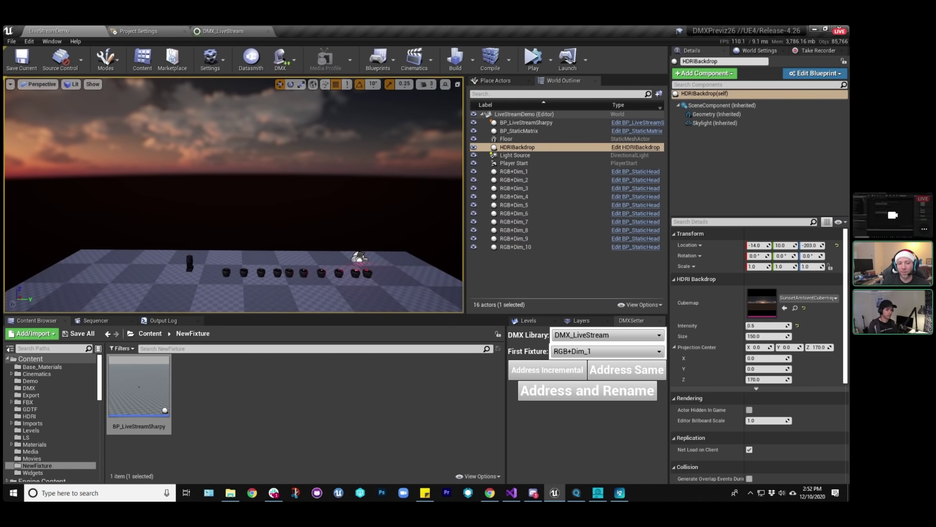
pyautogui.click(190, 263)
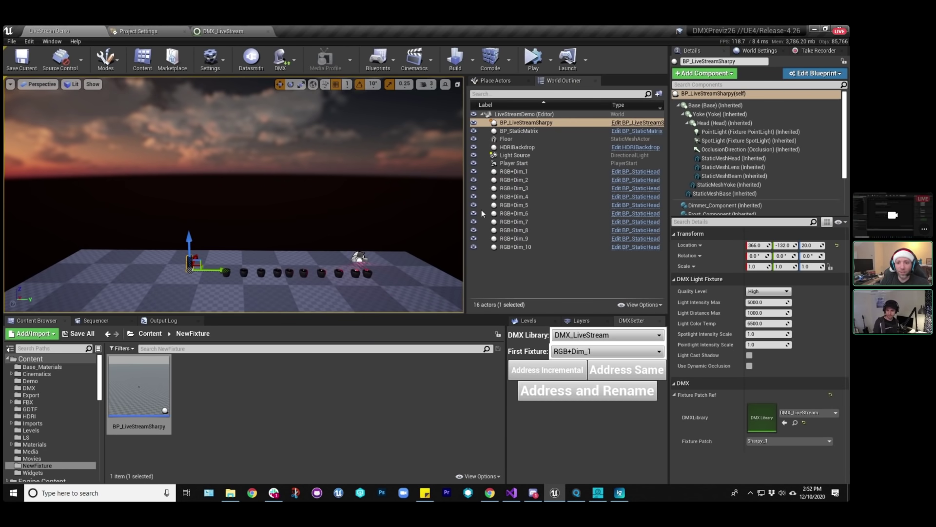
pyautogui.click(219, 32)
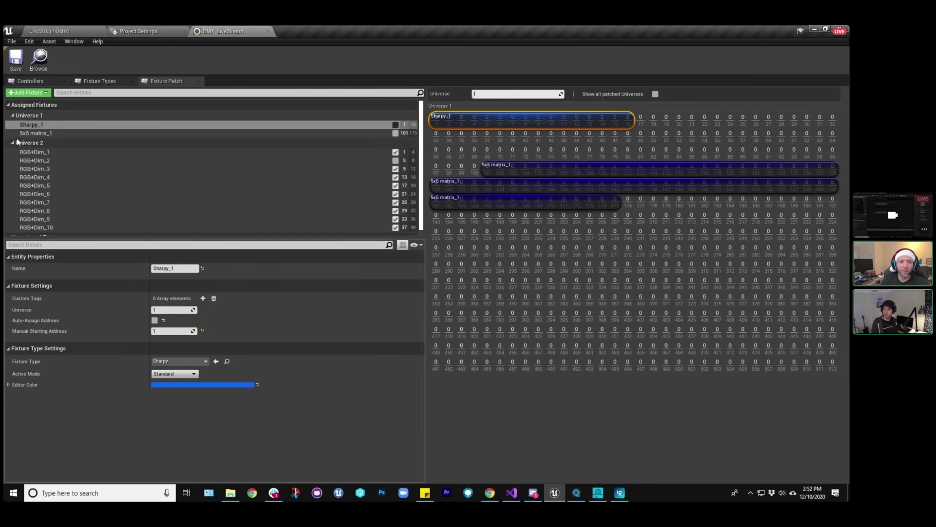
# Map the Sharpy fixture type's Focus function to the Zoom attribute, save DMX_LiveStream, and return to LiveStreamDemo.
pyautogui.click(46, 125)
pyautogui.click(92, 80)
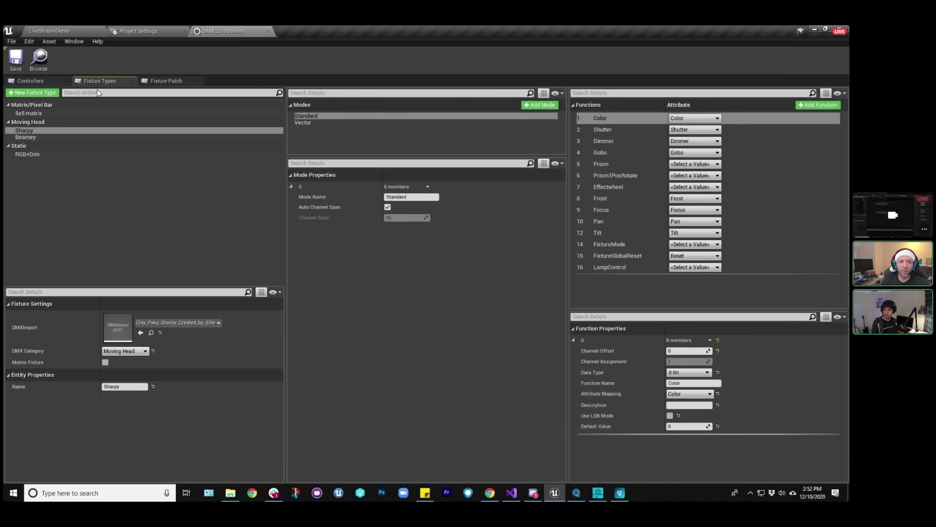
pyautogui.doubleClick(30, 130)
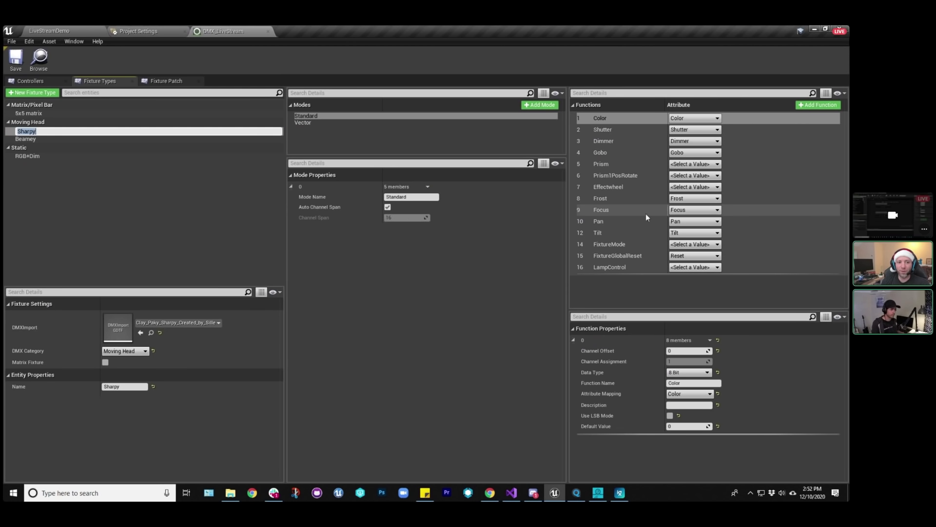
pyautogui.click(37, 130)
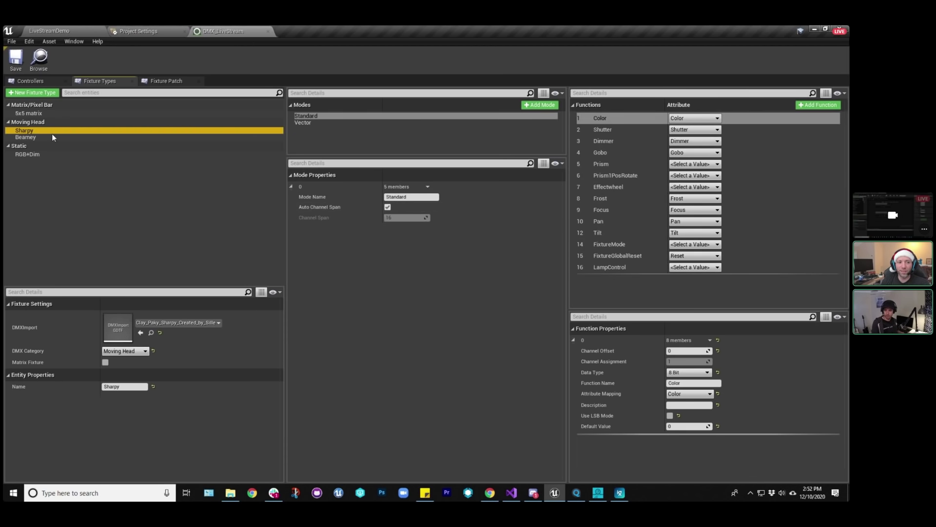
pyautogui.click(682, 214)
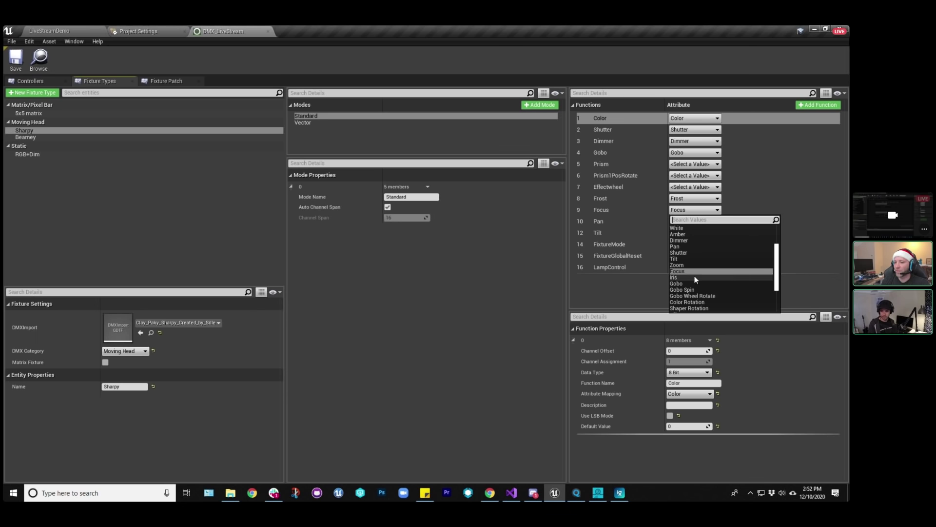
pyautogui.click(682, 264)
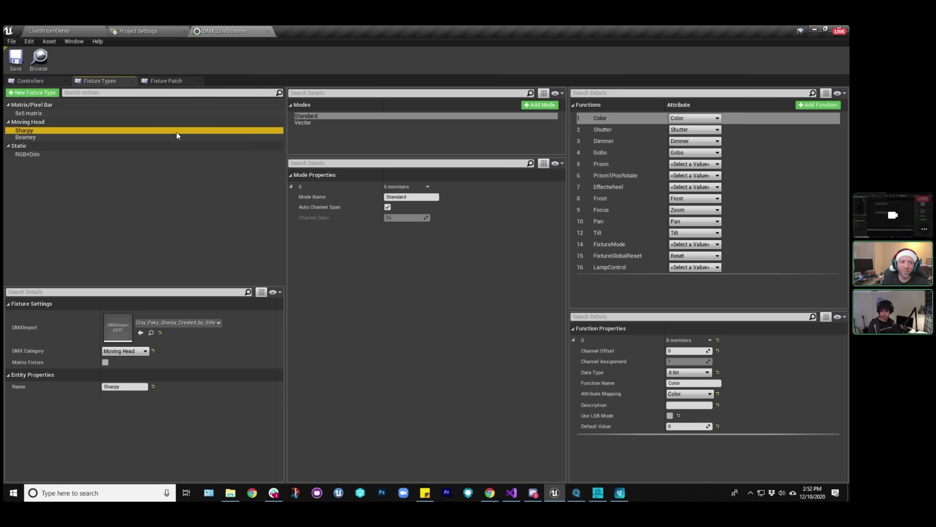
pyautogui.click(16, 59)
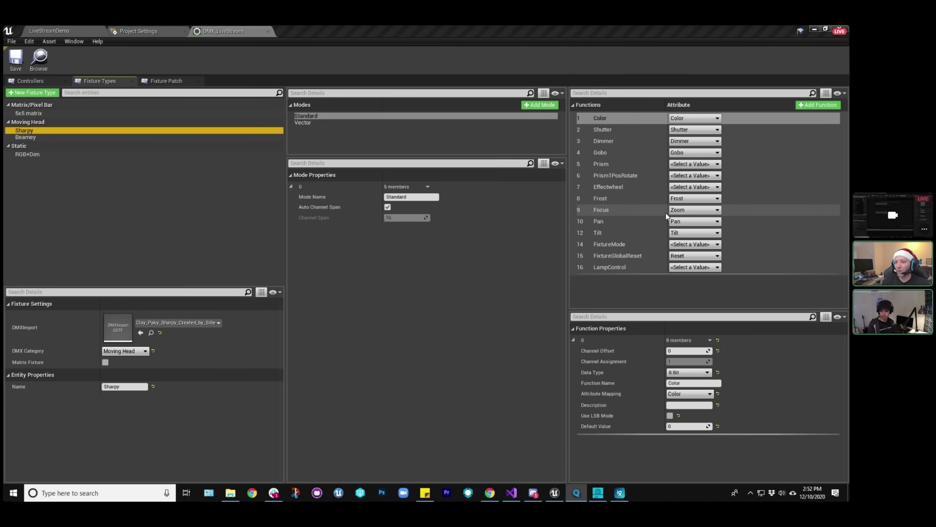
pyautogui.click(53, 32)
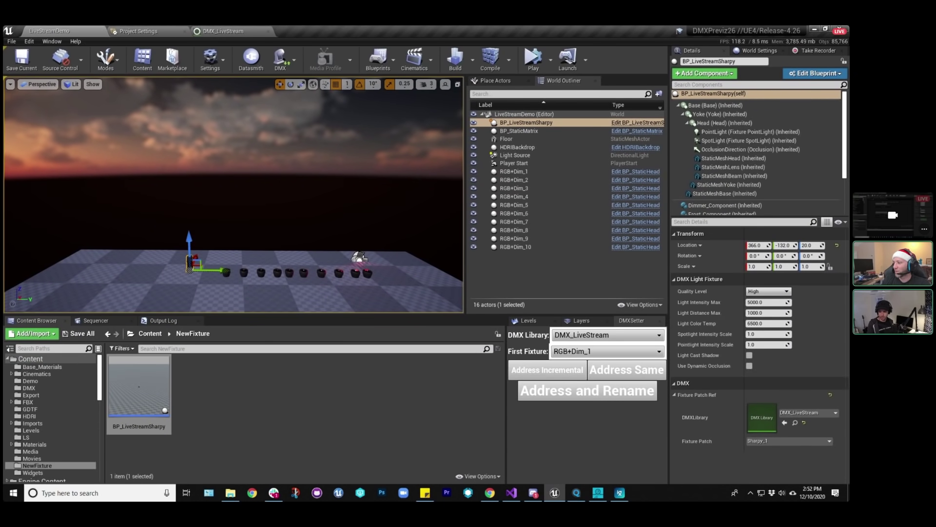
pyautogui.click(531, 58)
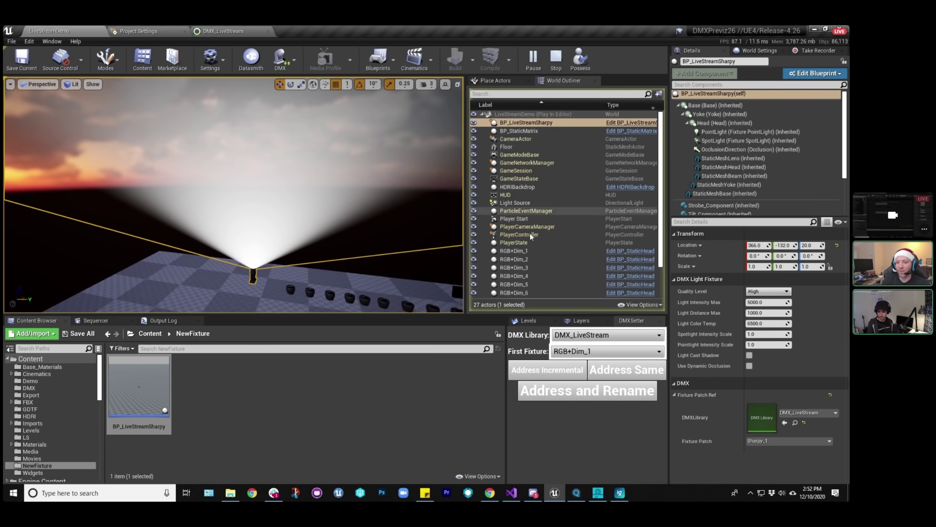
pyautogui.scroll(-3, 749, 173)
pyautogui.click(726, 193)
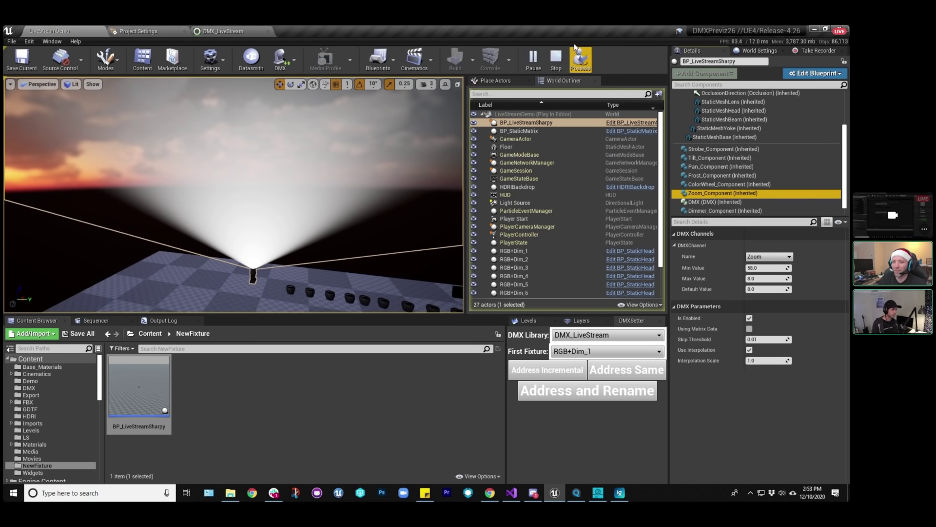
pyautogui.click(555, 58)
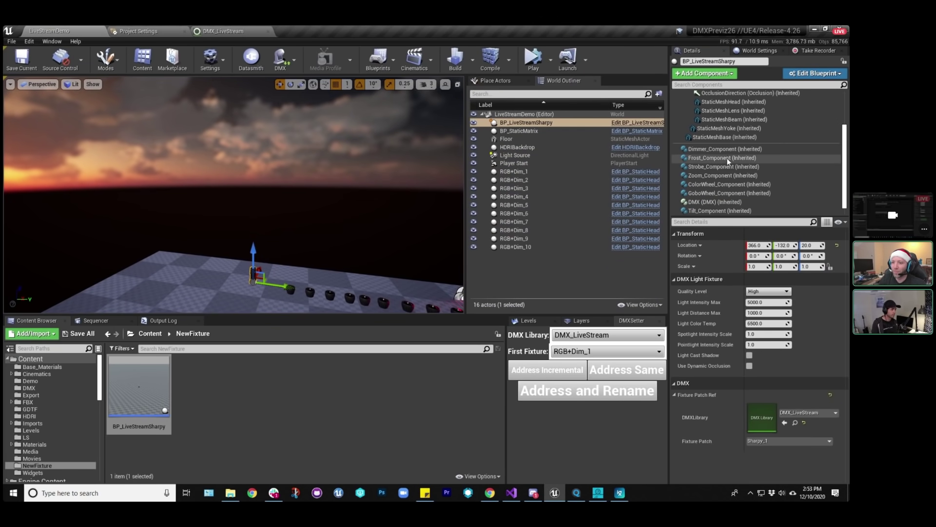
# In BP_LiveStreamSharpy, change Zoom_Component's Min Value from 50 to 20 and save the Blueprint.
pyautogui.click(147, 380)
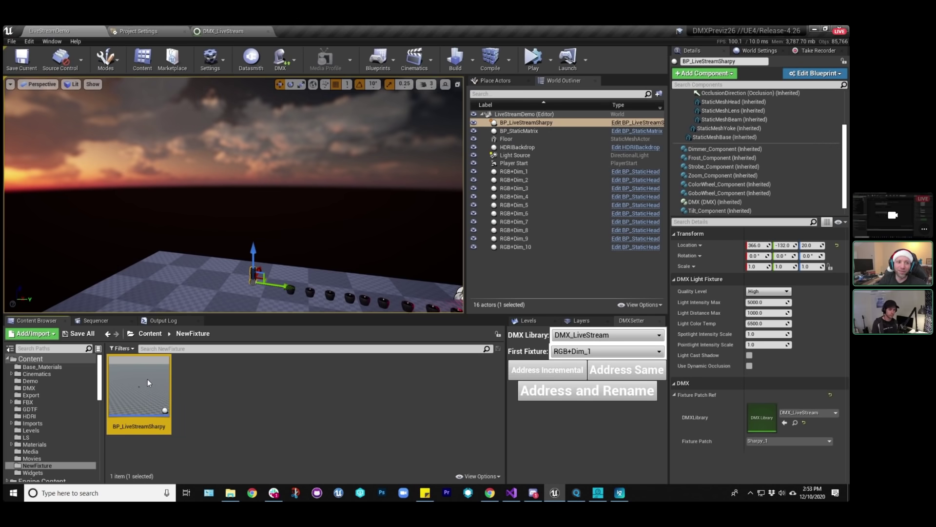
pyautogui.doubleClick(147, 379)
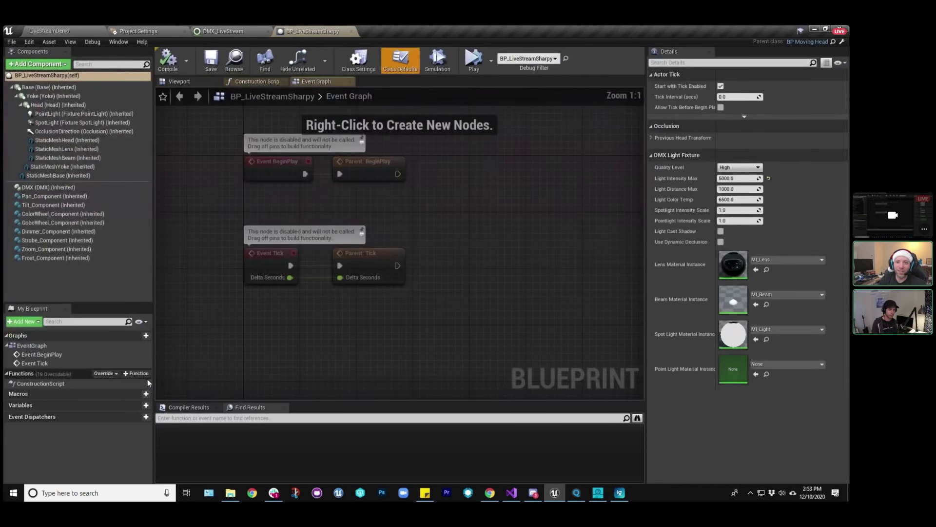
pyautogui.click(46, 250)
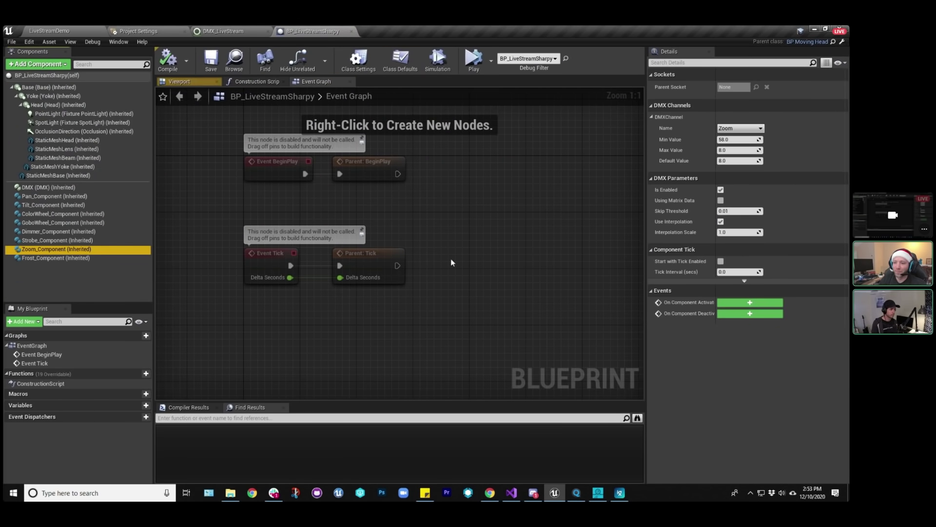
pyautogui.click(735, 139)
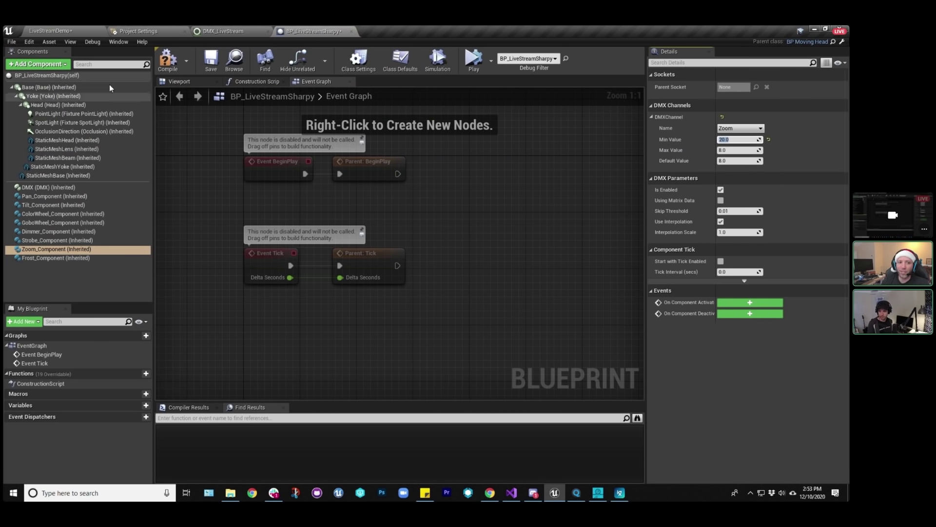
pyautogui.hotkey('ctrl', 's')
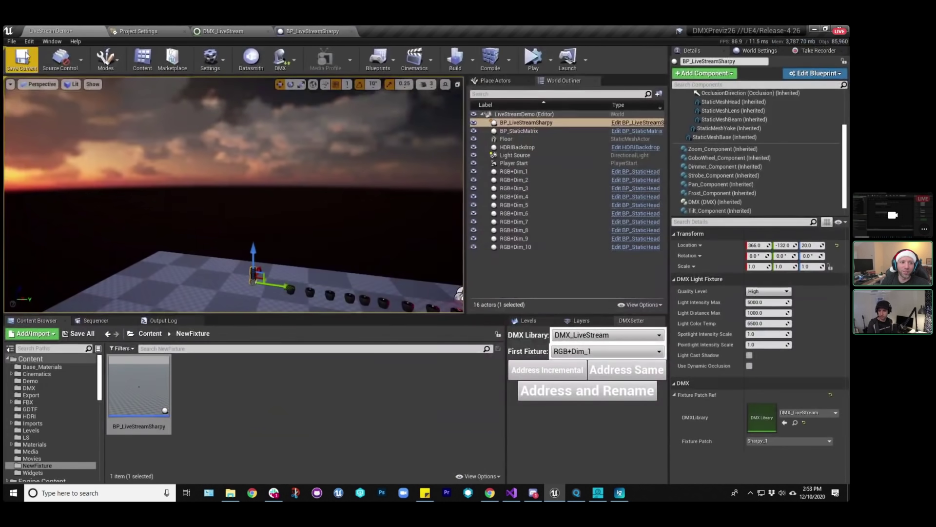
pyautogui.click(84, 31)
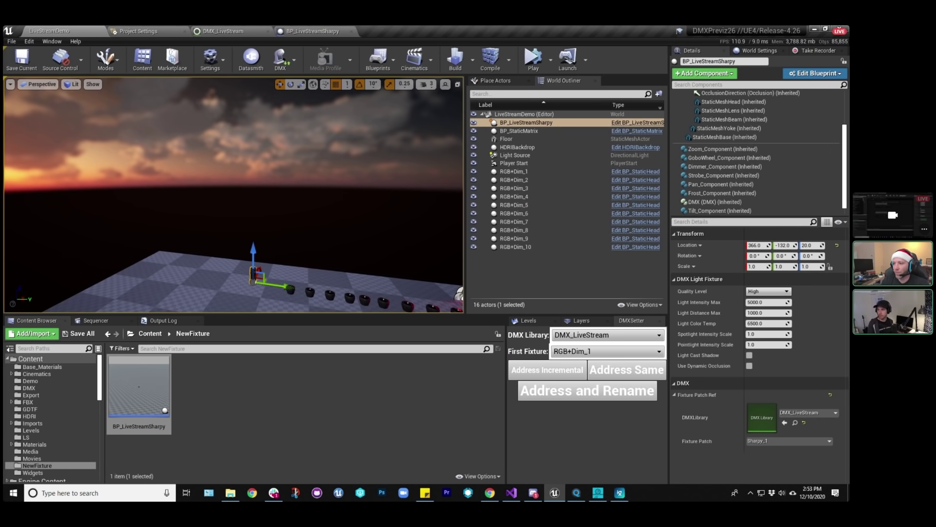
# Play LiveStreamDemo with Alt+P and tilt the view up to frame the Sharpy's beam.
pyautogui.hotkey('alt', 'p')
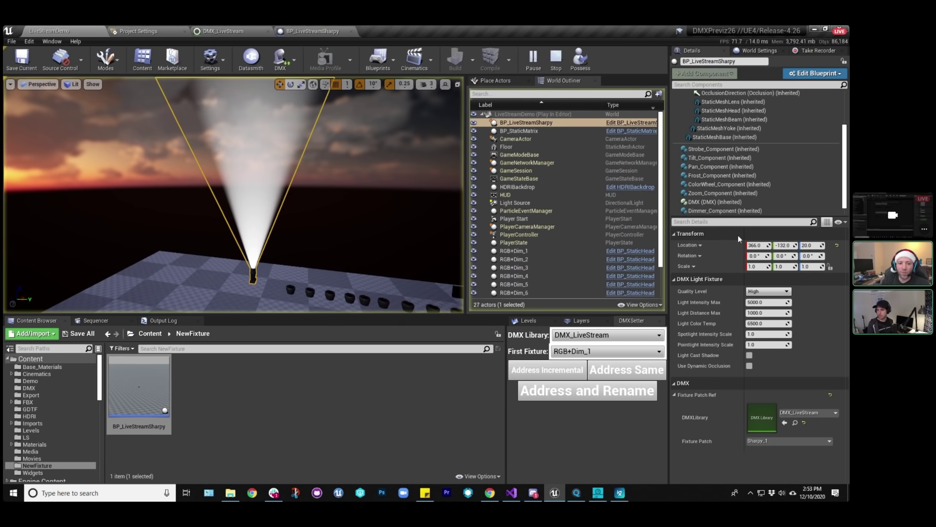
pyautogui.moveTo(254, 205); pyautogui.dragTo(234, 209, button='right')
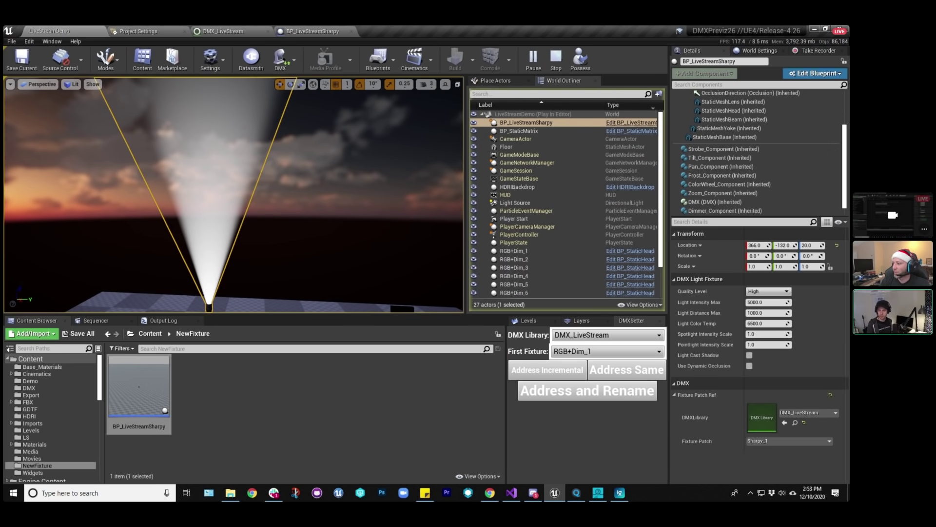
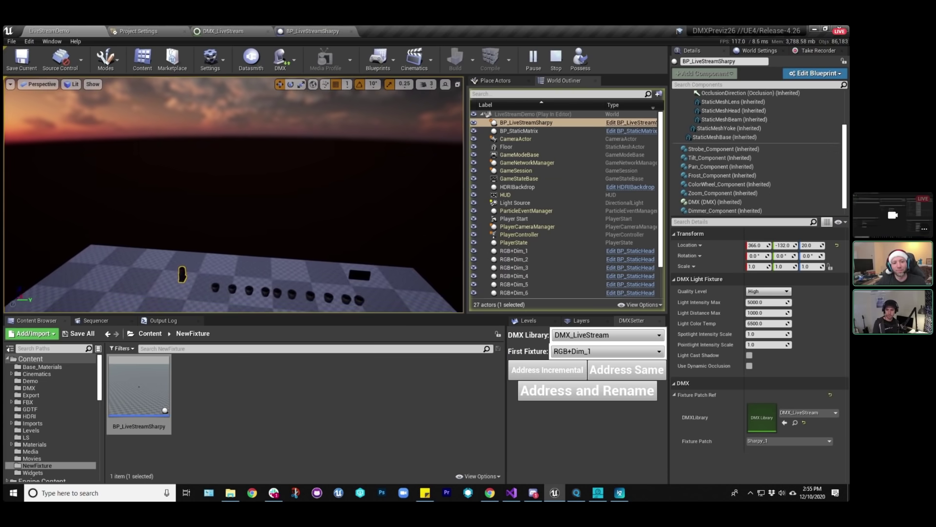
# Stop the play session, reframe the fixture row and select the RGB+Dim_1 fixture.
pyautogui.click(556, 62)
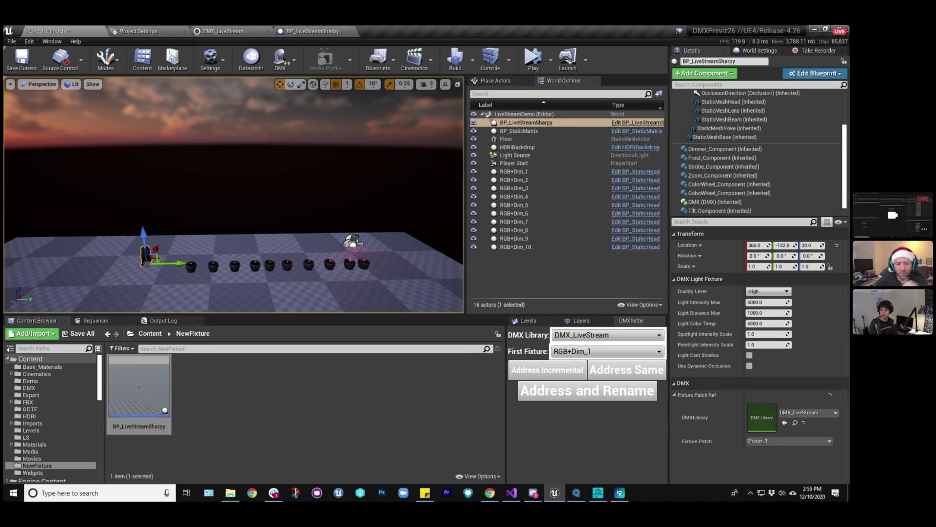
pyautogui.moveTo(234, 195); pyautogui.dragTo(136, 245, button='right')
pyautogui.moveTo(414, 218); pyautogui.dragTo(385, 217, button='right')
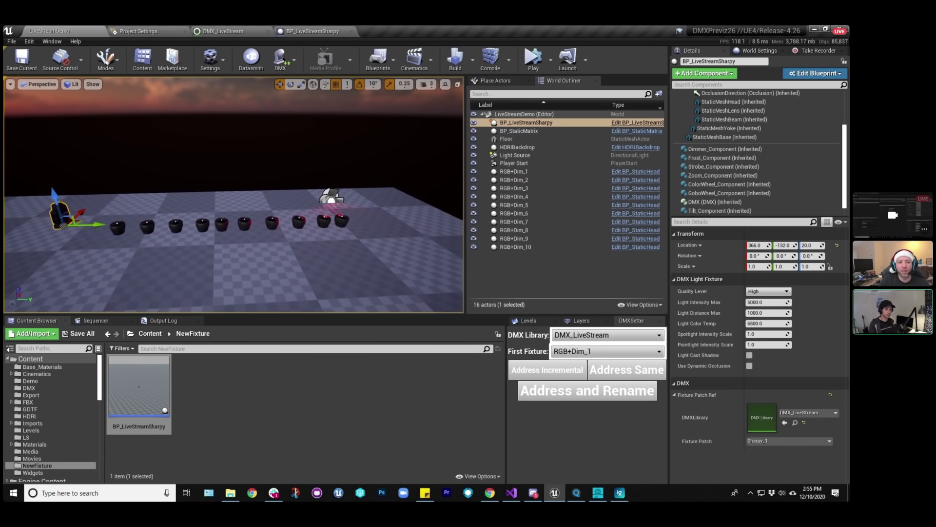
pyautogui.click(120, 225)
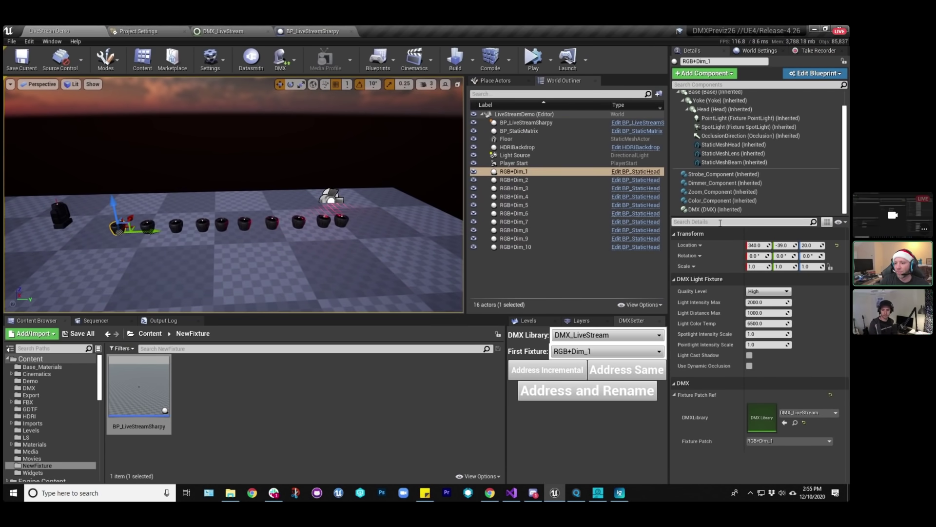
# Expand RGB+Dim_1's component list and start Play so the ten fixtures throw red beams.
pyautogui.moveTo(709, 216); pyautogui.dragTo(709, 241)
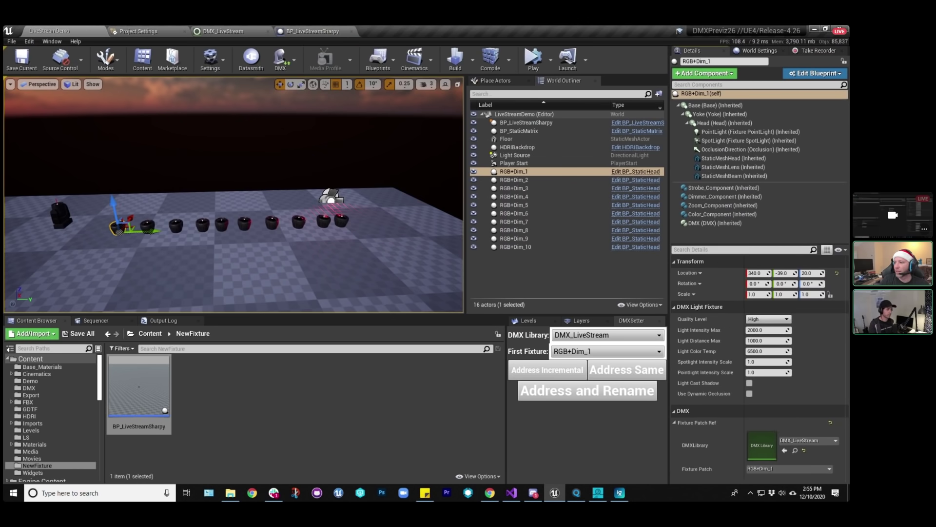
pyautogui.click(533, 58)
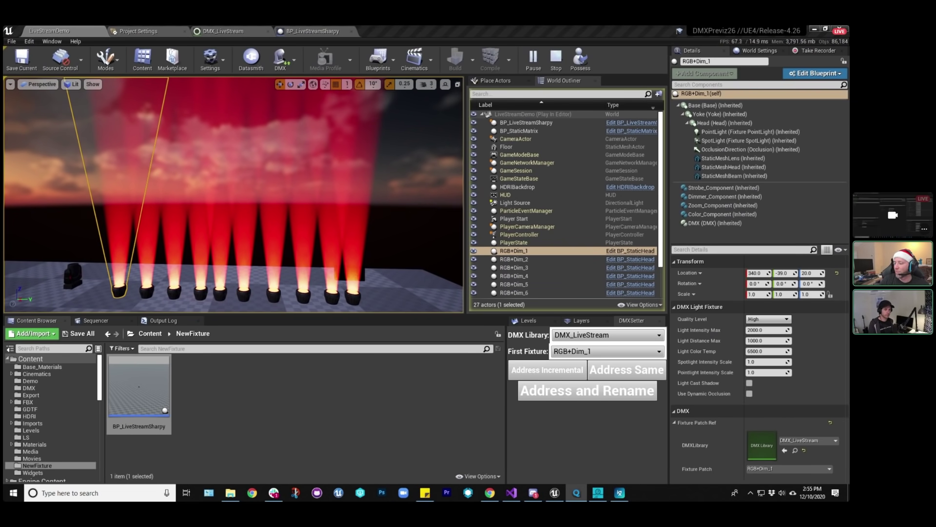
# Bring MagicQ beside the level and remix the beams from red to pink.
pyautogui.moveTo(561, 115); pyautogui.dragTo(448, 115)
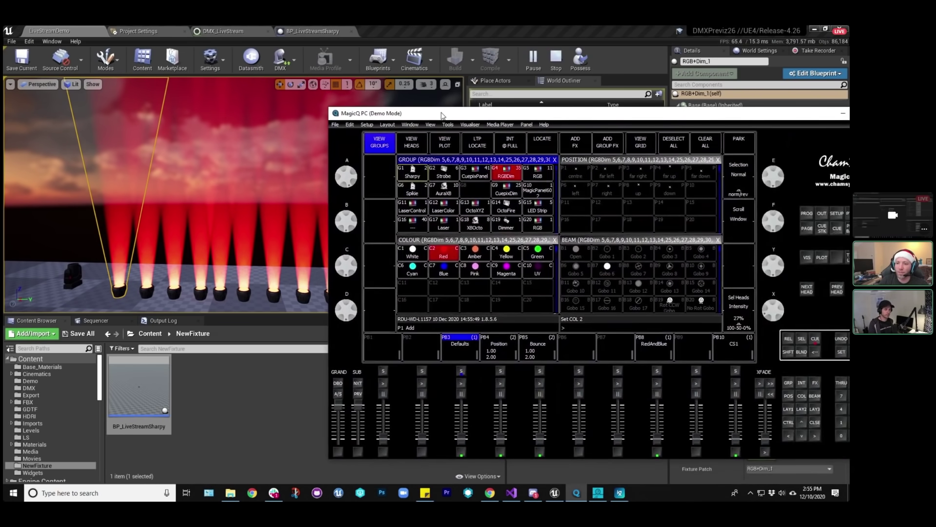
pyautogui.click(804, 398)
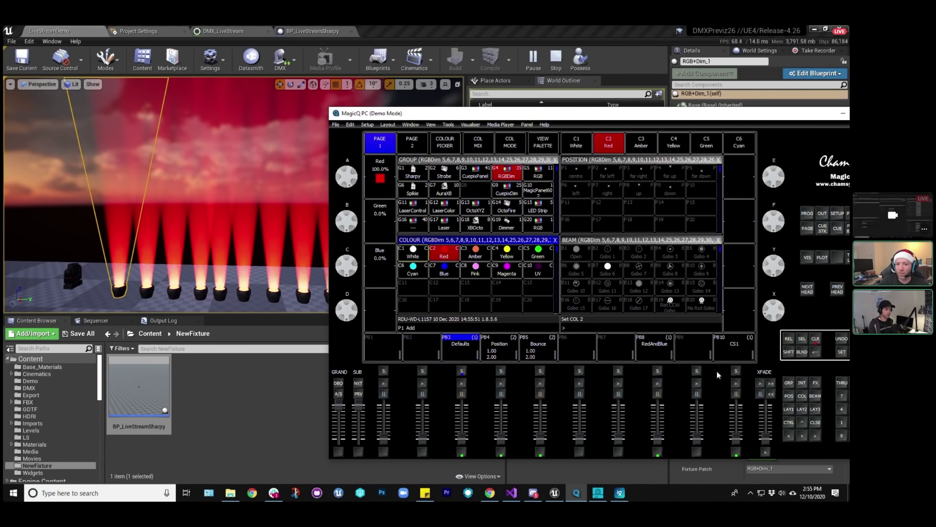
pyautogui.moveTo(351, 176)
pyautogui.mouseDown()
pyautogui.moveTo(342, 127)
pyautogui.moveTo(355, 163)
pyautogui.mouseUp()
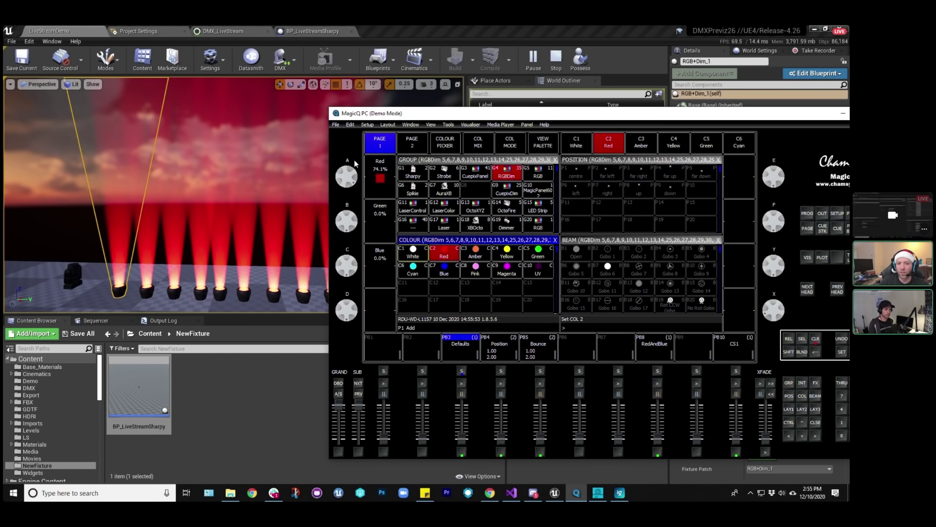
pyautogui.moveTo(355, 222); pyautogui.dragTo(355, 282)
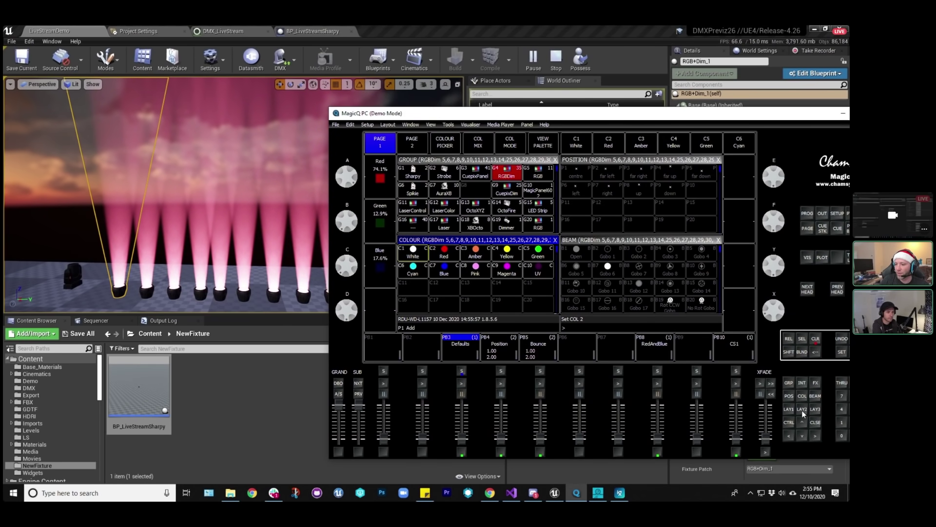
# Lower the fixtures' dimmer to 11% and move the MagicQ console out of view.
pyautogui.click(803, 384)
pyautogui.moveTo(785, 315)
pyautogui.mouseDown()
pyautogui.moveTo(776, 317)
pyautogui.moveTo(776, 293)
pyautogui.moveTo(774, 304)
pyautogui.mouseUp()
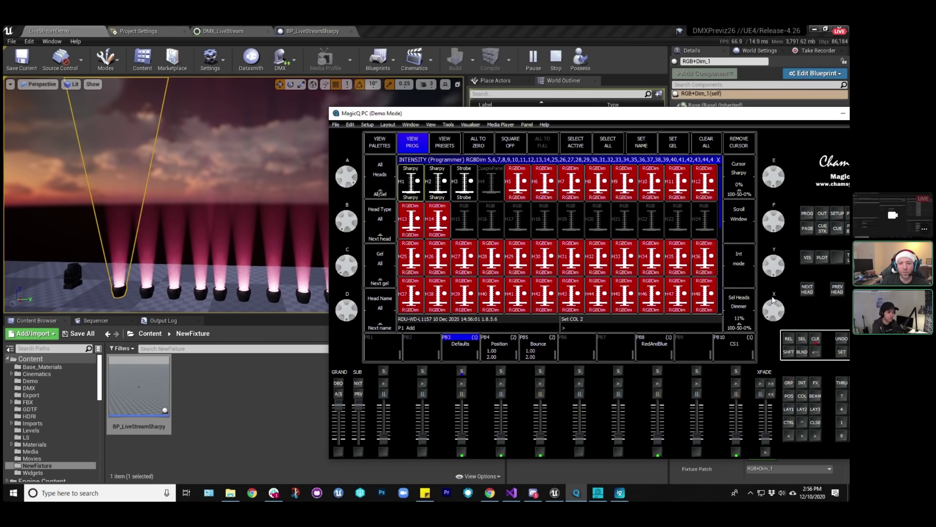
pyautogui.moveTo(634, 113); pyautogui.dragTo(935, 146)
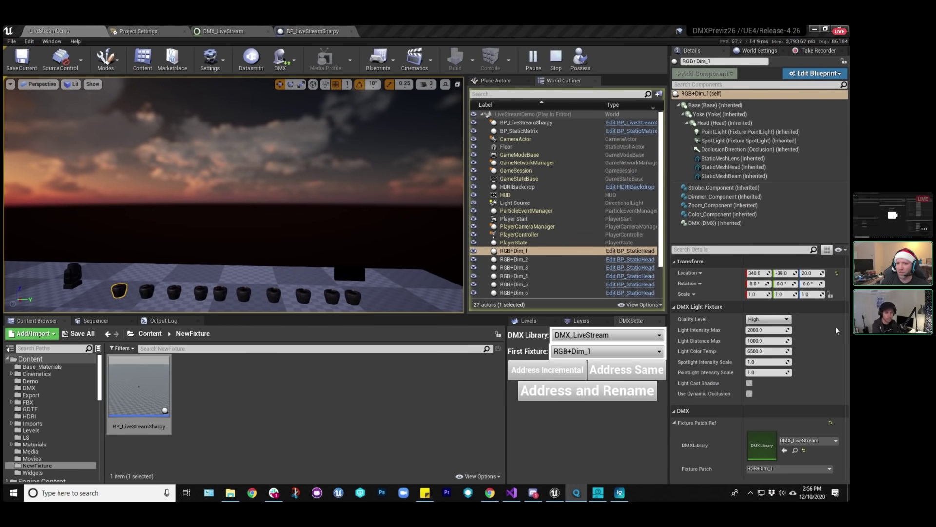
# Stop play and raise BP_StaticMatrix to location 429, 396, 95, then view its DMX patch.
pyautogui.click(556, 57)
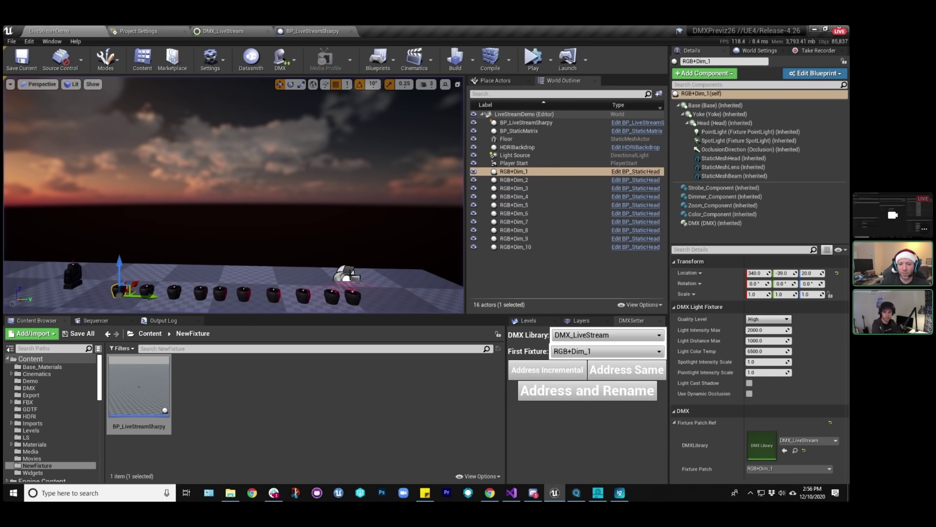
pyautogui.doubleClick(519, 131)
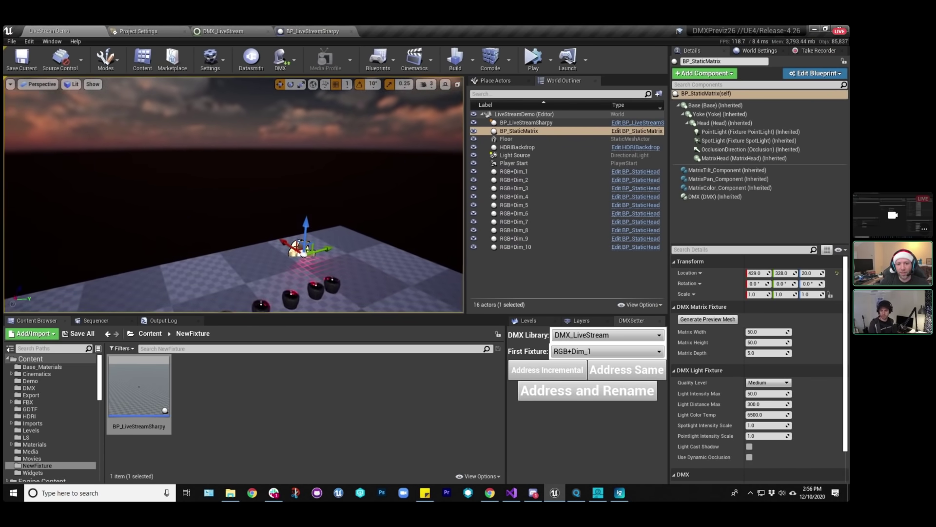
pyautogui.moveTo(268, 241); pyautogui.dragTo(275, 175)
pyautogui.moveTo(296, 204); pyautogui.dragTo(366, 208)
pyautogui.moveTo(367, 209); pyautogui.dragTo(332, 176, button='right')
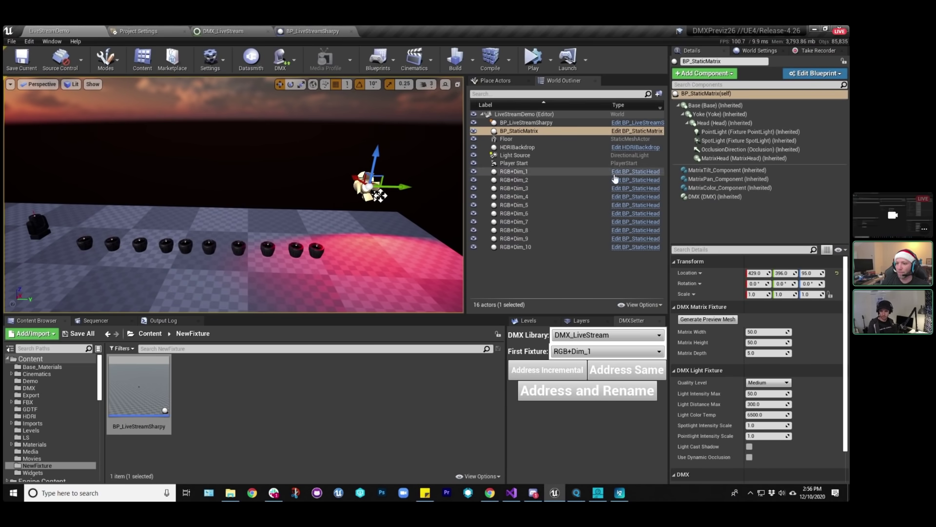
pyautogui.click(715, 197)
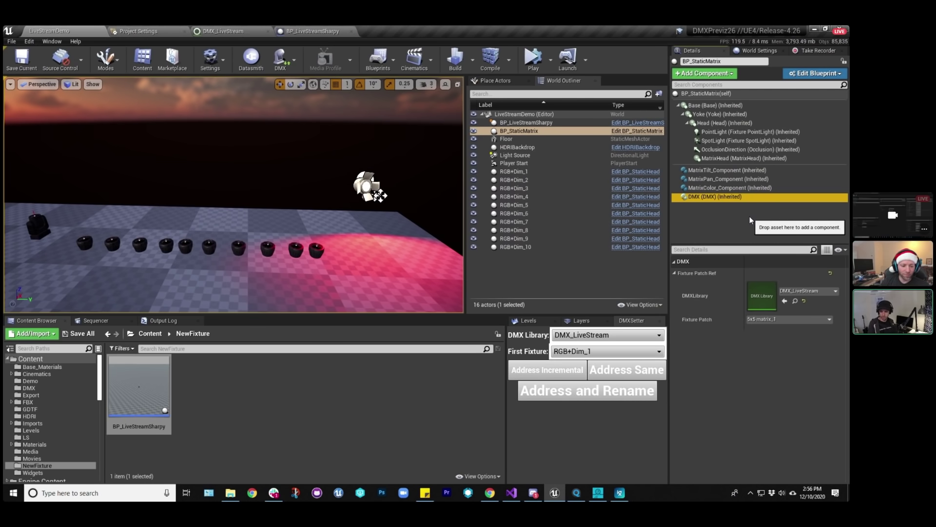
# Generate the BP_StaticMatrix preview mesh and focus the view on the lit grid.
pyautogui.click(712, 93)
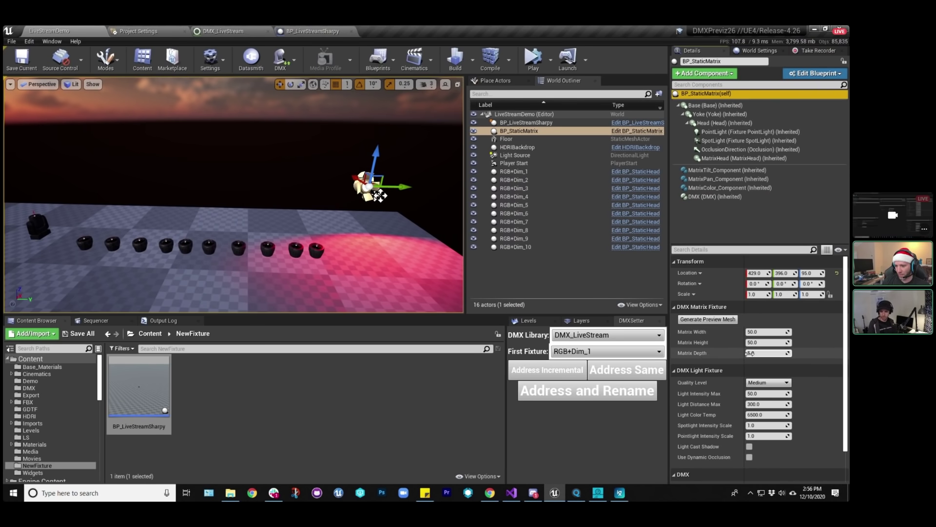
pyautogui.click(709, 319)
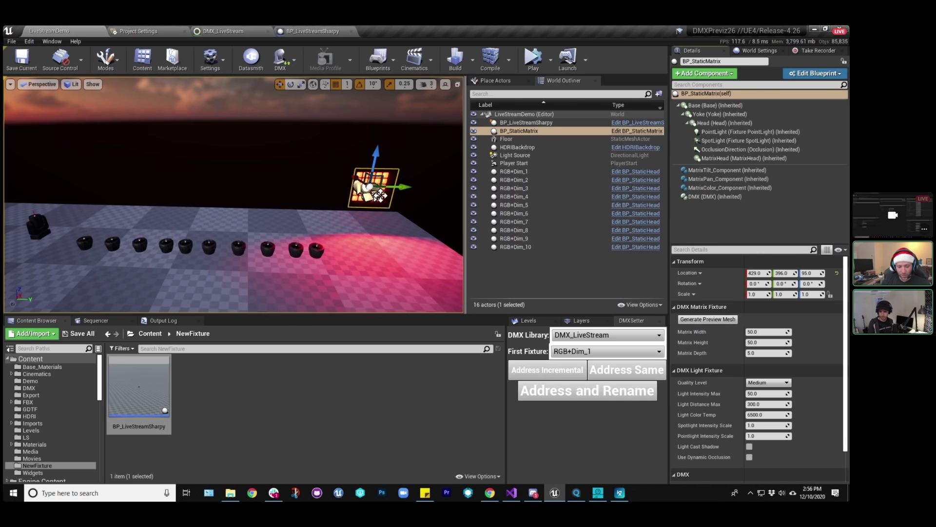
pyautogui.press('f')
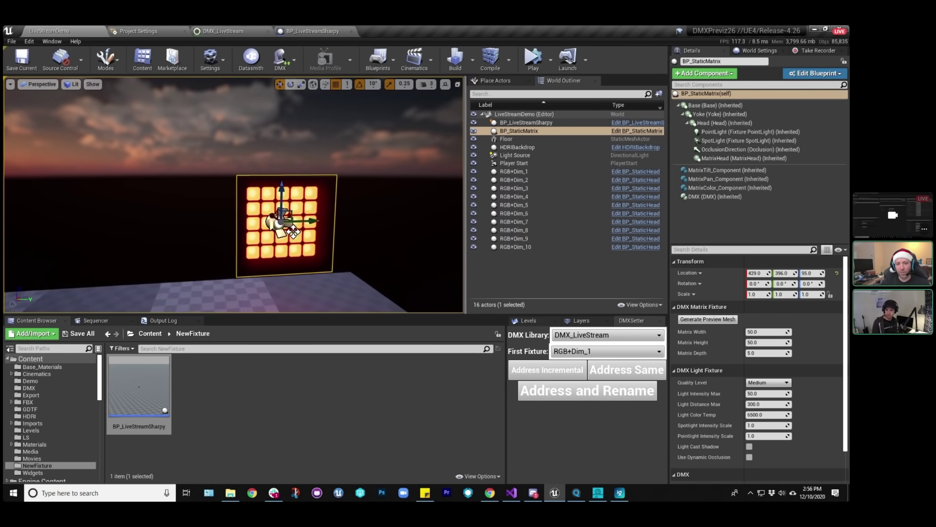
pyautogui.keyDown('alt'); pyautogui.moveTo(293, 233); pyautogui.dragTo(273, 202); pyautogui.keyUp('alt')
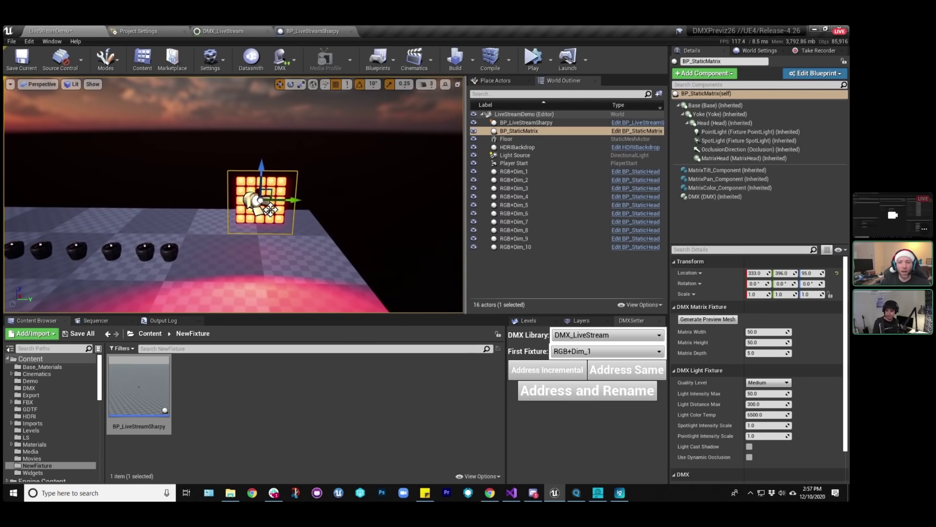
# Try Matrix Width/Height of 100, then set both back to 50, regenerating the preview.
pyautogui.click(753, 331)
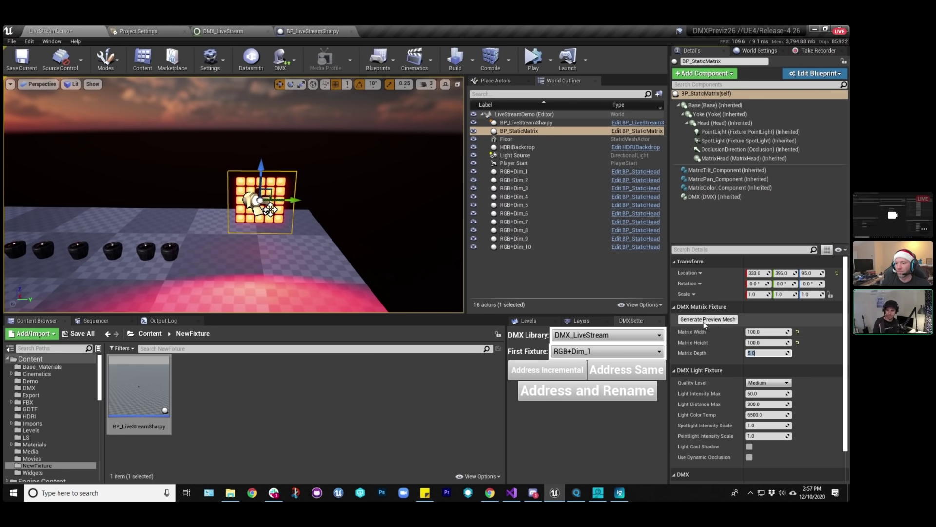
pyautogui.press('Return')
pyautogui.press('Tab')
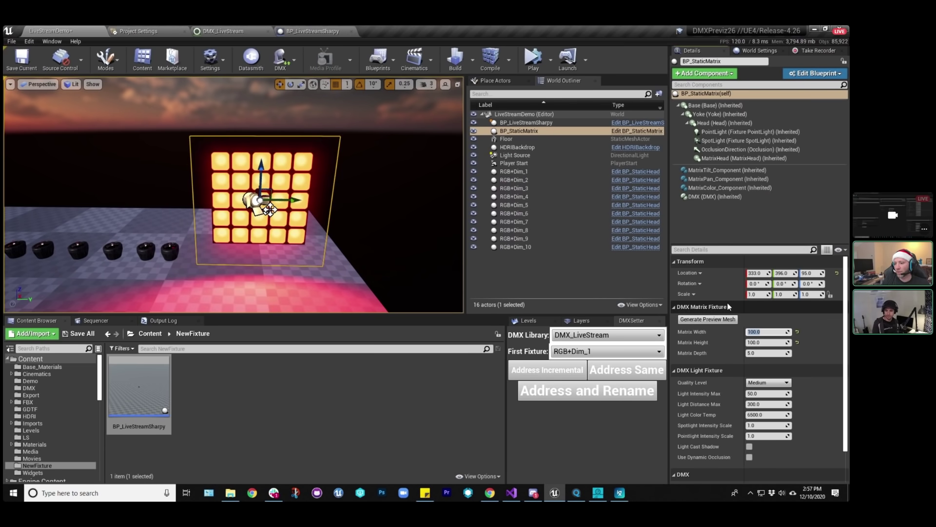
pyautogui.write('10')
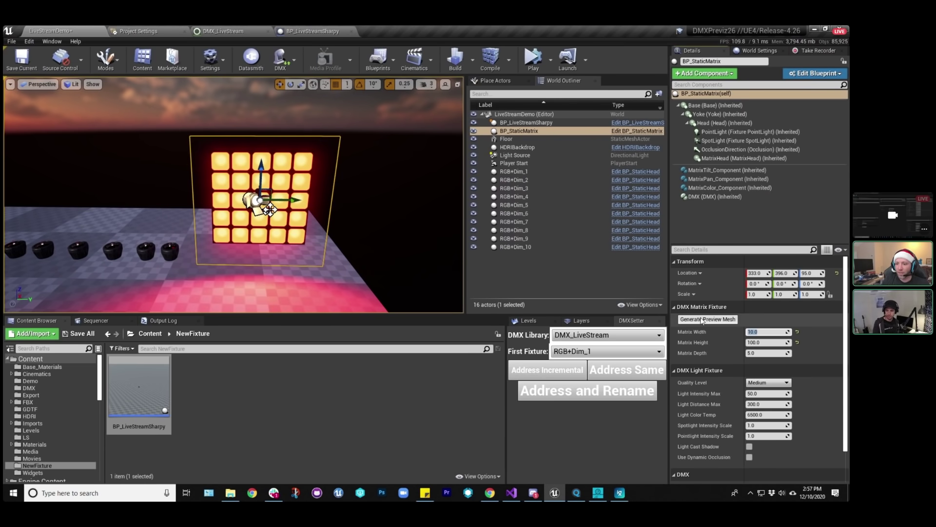
pyautogui.click(702, 320)
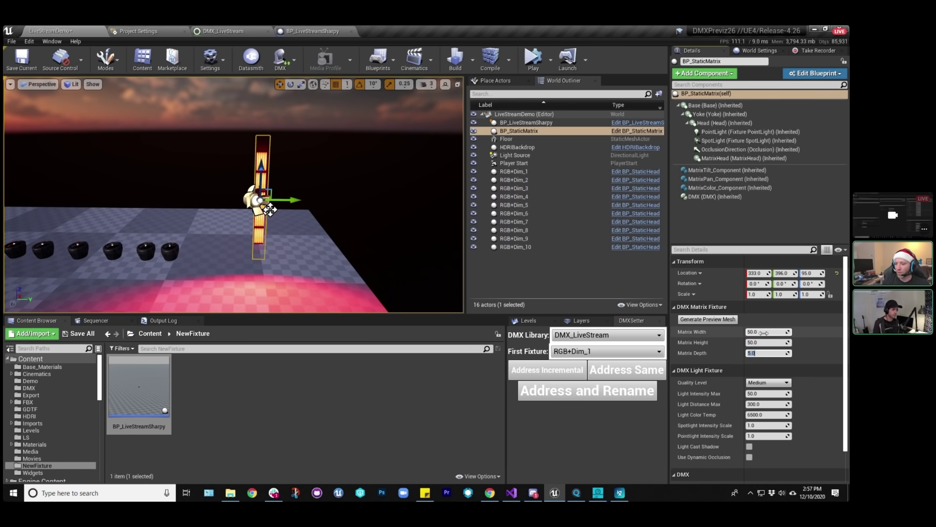
pyautogui.click(708, 319)
pyautogui.moveTo(302, 219)
pyautogui.mouseDown(button='right')
pyautogui.moveTo(273, 199)
pyautogui.moveTo(312, 208)
pyautogui.mouseUp(button='right')
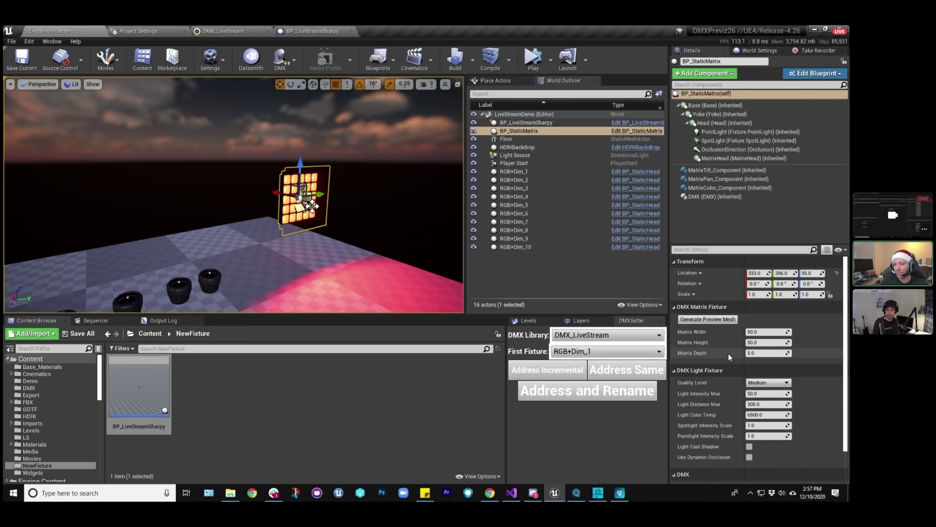
# Save the LiveStreamDemo level and start Play to test the matrix fixture.
pyautogui.scroll(-2, 727, 370)
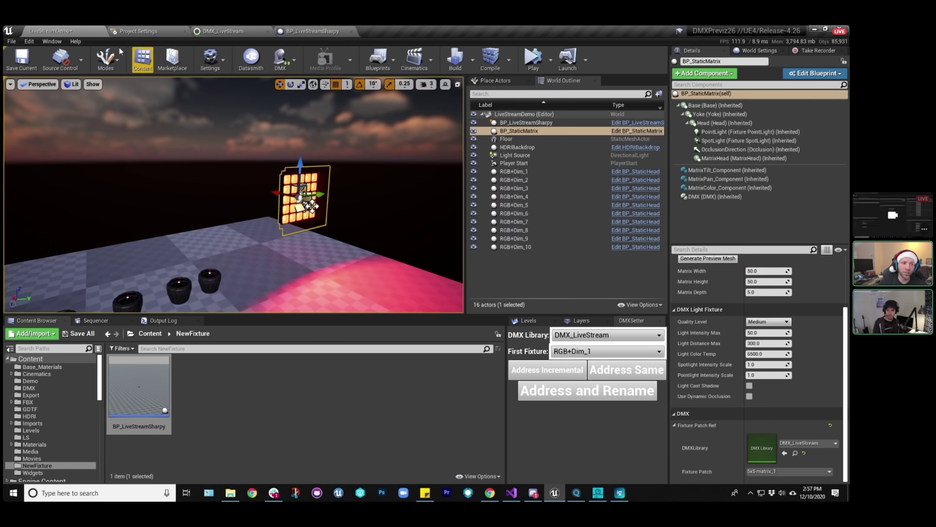
pyautogui.click(21, 58)
pyautogui.click(533, 59)
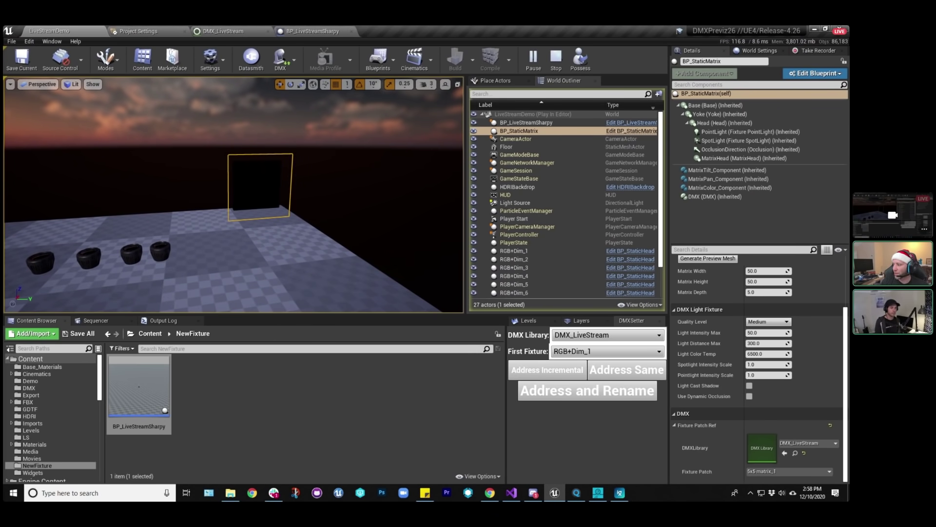
# Stop play and fly the camera past the lit matrix toward the moving-head fixture.
pyautogui.click(556, 57)
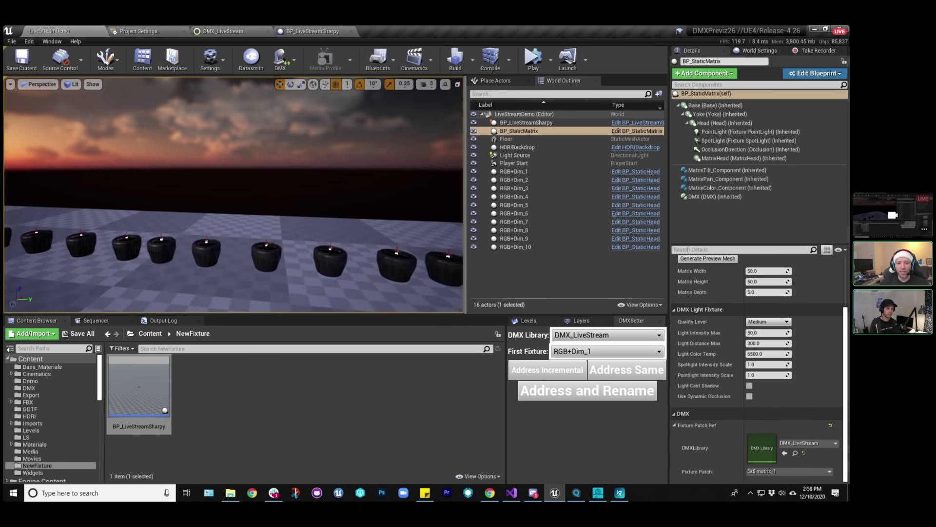
pyautogui.moveTo(335, 142); pyautogui.dragTo(334, 141, button='right')
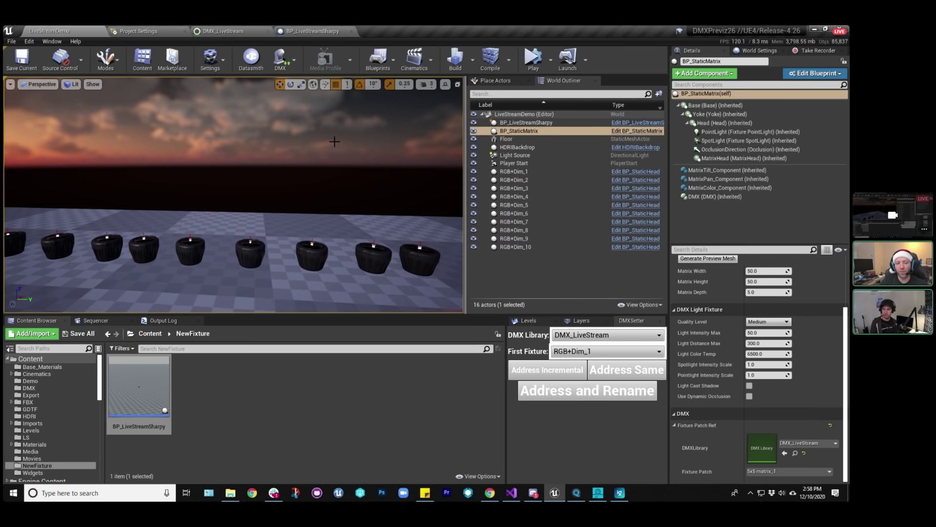
pyautogui.moveTo(334, 142); pyautogui.dragTo(347, 142, button='right')
pyautogui.moveTo(315, 175); pyautogui.dragTo(315, 174, button='right')
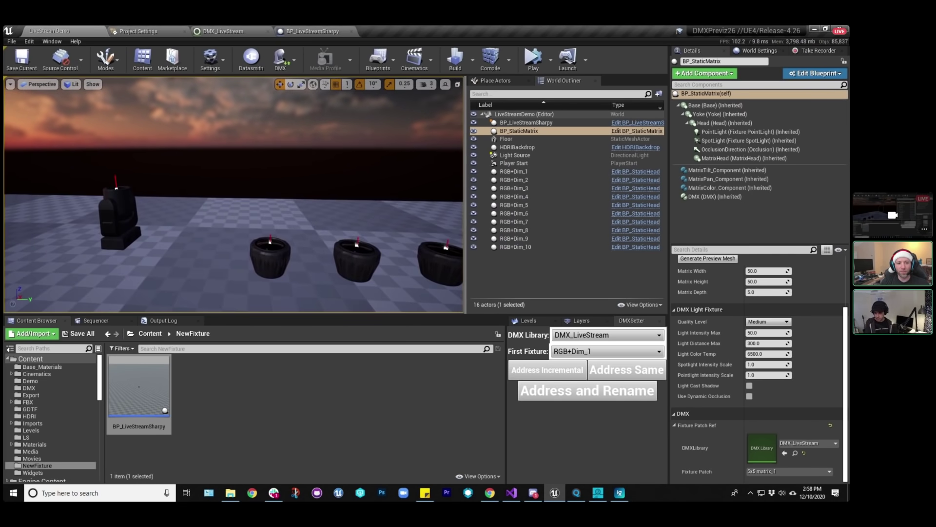
# In BP_LiveStreamSharpy's Class Defaults, inspect its StaticMeshHead, Beam, Yoke and Lens meshes, then return to LiveStreamDemo.
pyautogui.click(310, 31)
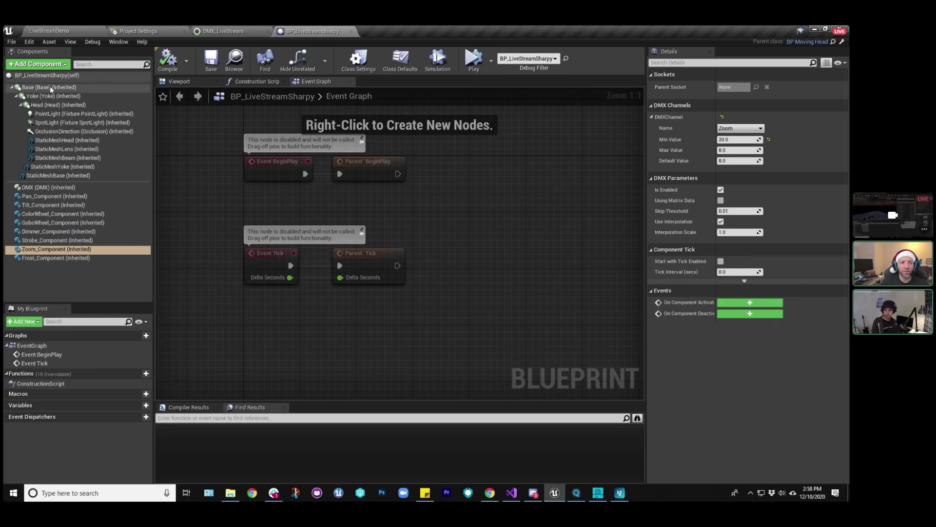
pyautogui.click(41, 75)
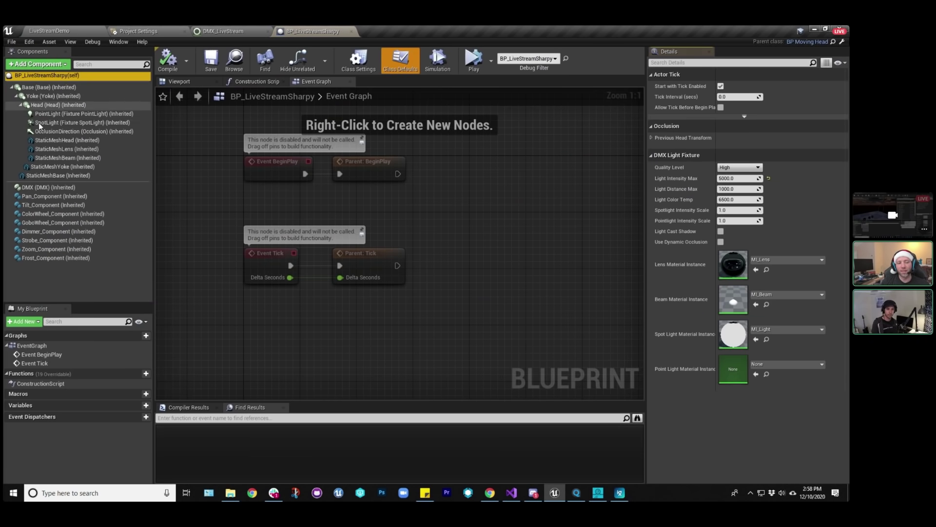
pyautogui.click(65, 142)
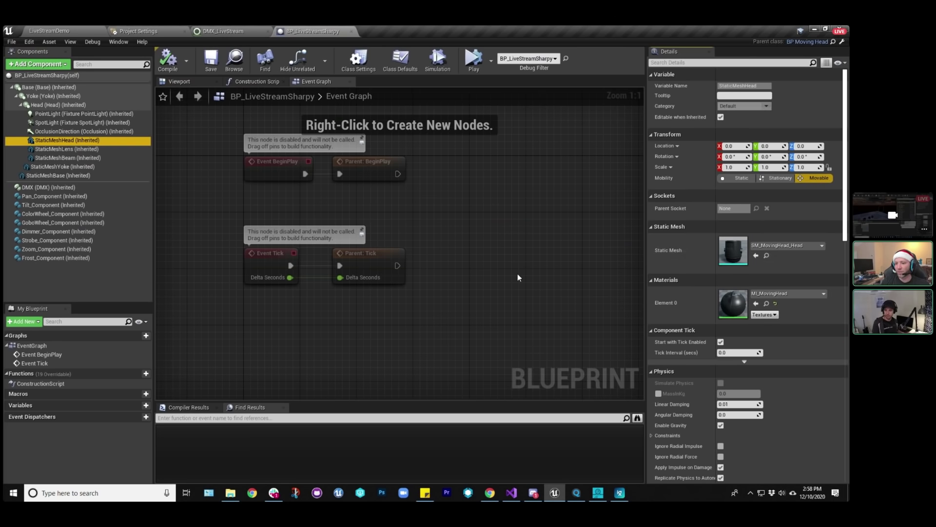
pyautogui.click(70, 157)
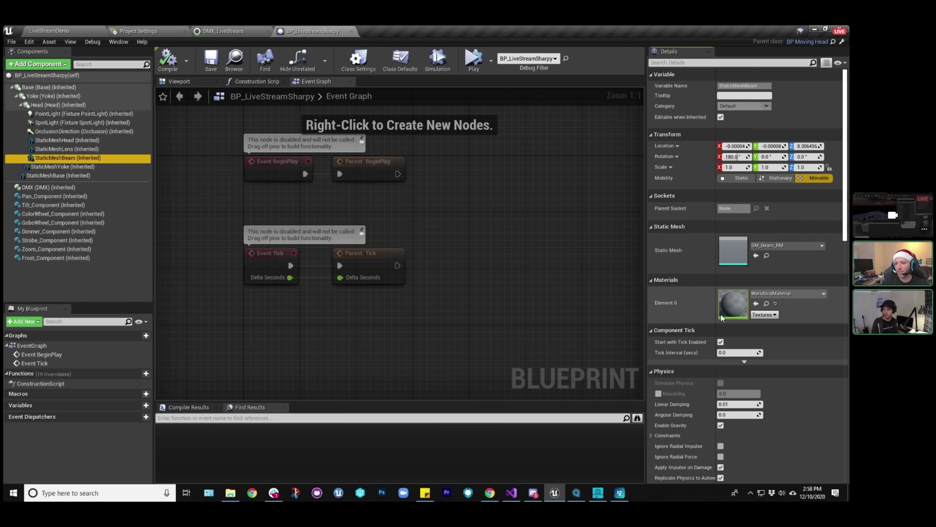
pyautogui.click(73, 139)
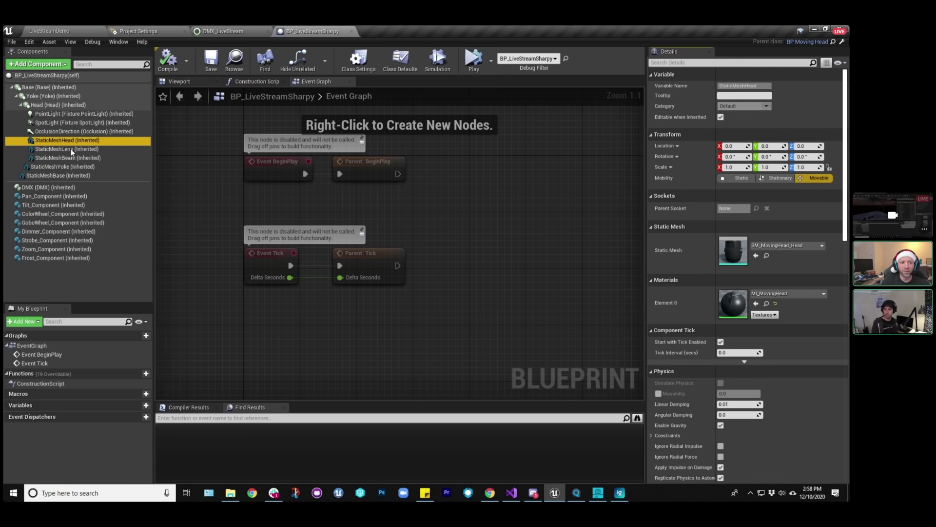
pyautogui.click(72, 167)
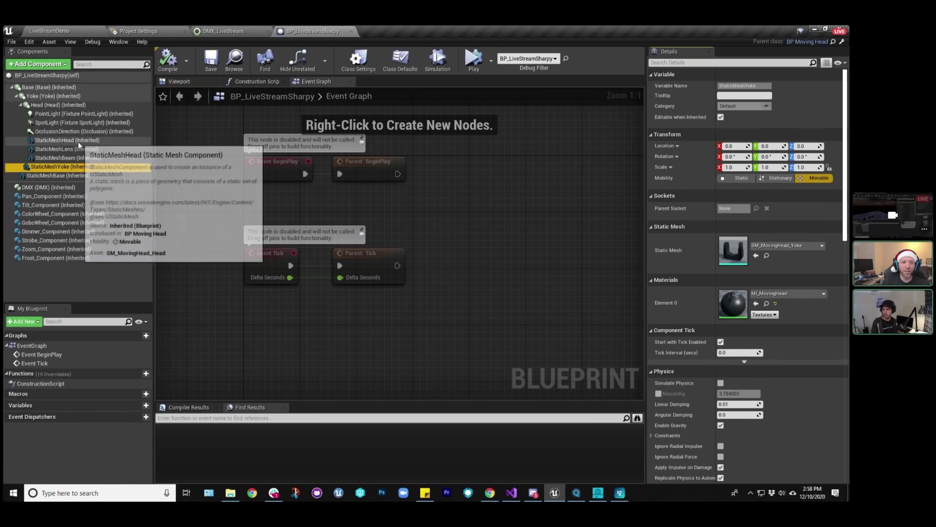
pyautogui.click(63, 149)
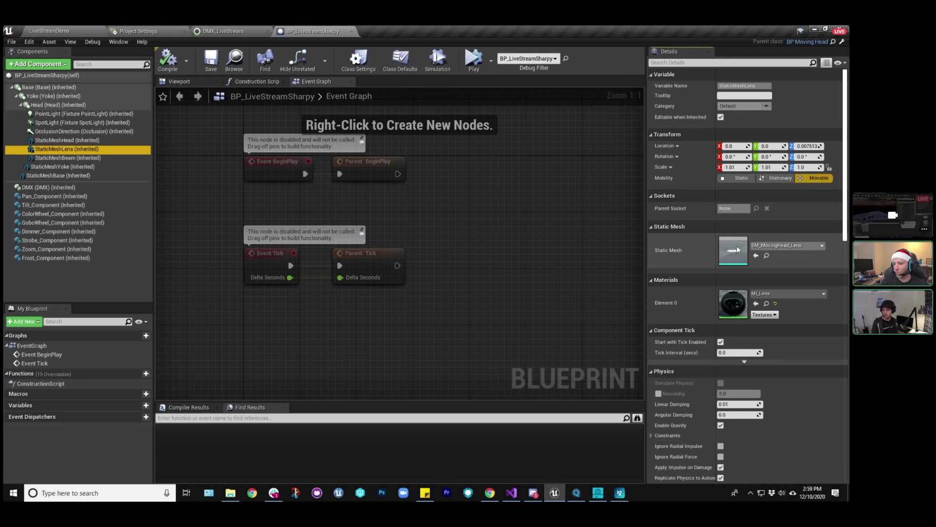
pyautogui.click(52, 33)
pyautogui.scroll(-8, 32, 400)
# Drag BP_WashLED from DMXFixtures Content > LightFixtures onto the floor near the other fixtures.
pyautogui.doubleClick(31, 400)
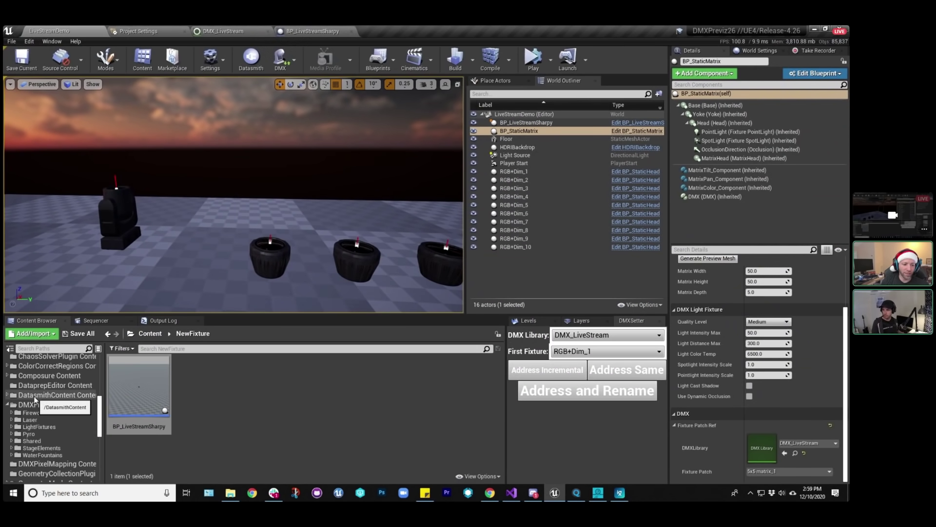
pyautogui.click(39, 427)
pyautogui.scroll(-3, 399, 430)
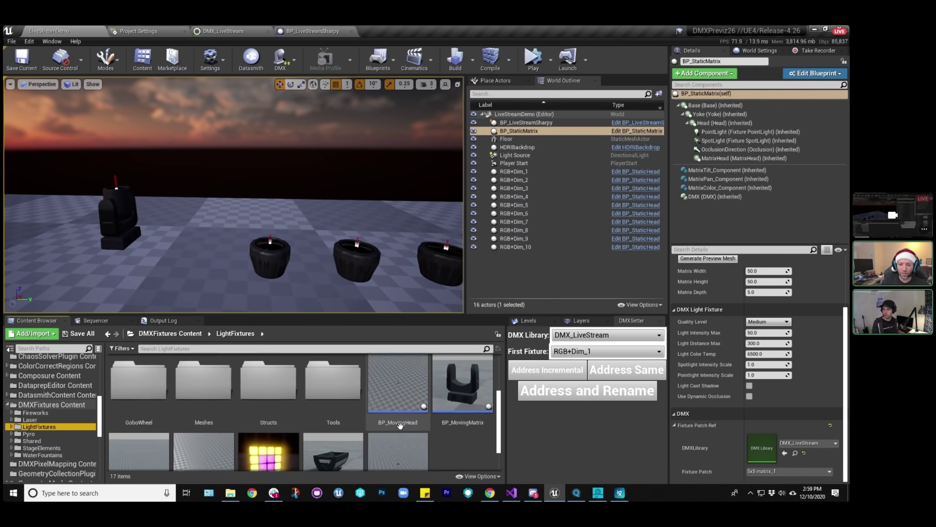
pyautogui.click(417, 405)
pyautogui.moveTo(417, 405); pyautogui.dragTo(167, 209)
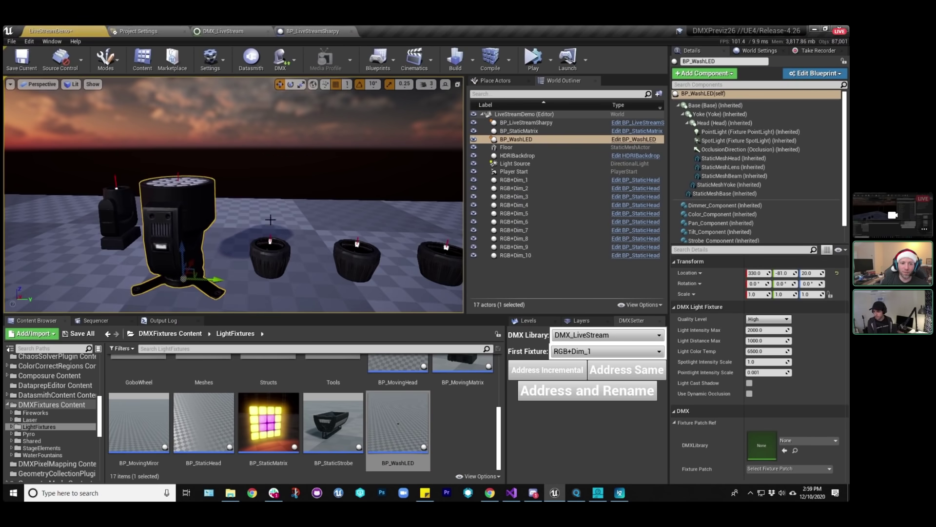
pyautogui.moveTo(268, 218); pyautogui.dragTo(407, 119, button='right')
pyautogui.moveTo(199, 210); pyautogui.dragTo(200, 285)
# Orbit the view around the wash light and fixtures, then revisit the BP_LiveStreamSharpy blueprint.
pyautogui.moveTo(200, 285); pyautogui.dragTo(204, 319, button='right')
pyautogui.moveTo(223, 193); pyautogui.dragTo(224, 193, button='right')
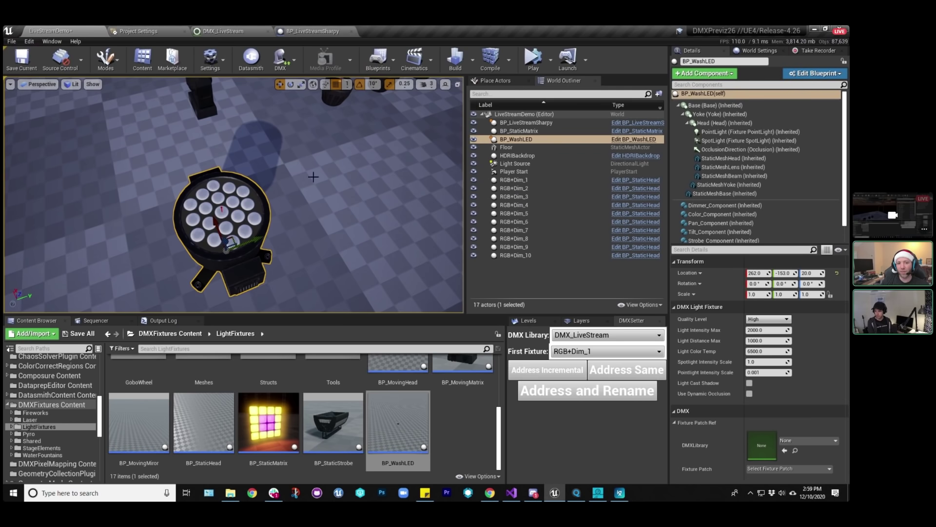
pyautogui.moveTo(313, 176); pyautogui.dragTo(72, 203, button='right')
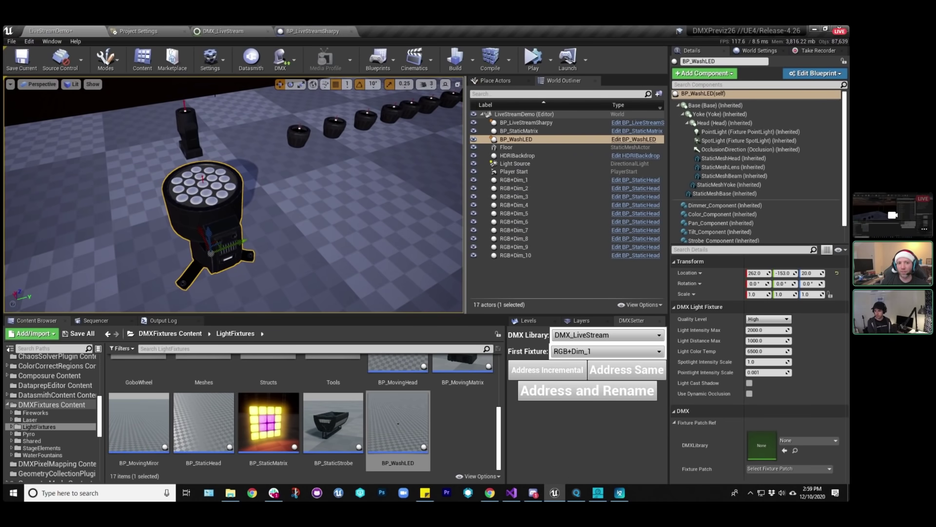
pyautogui.click(312, 31)
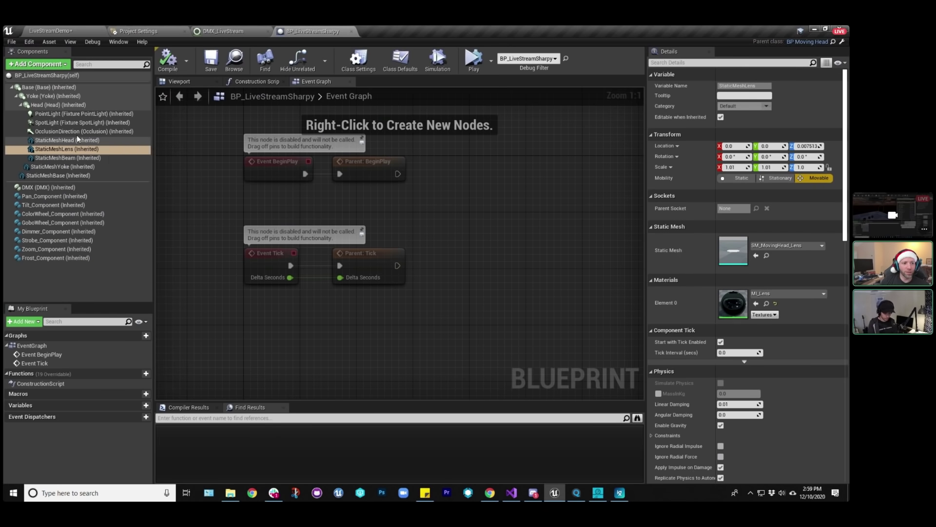
pyautogui.moveTo(53, 190)
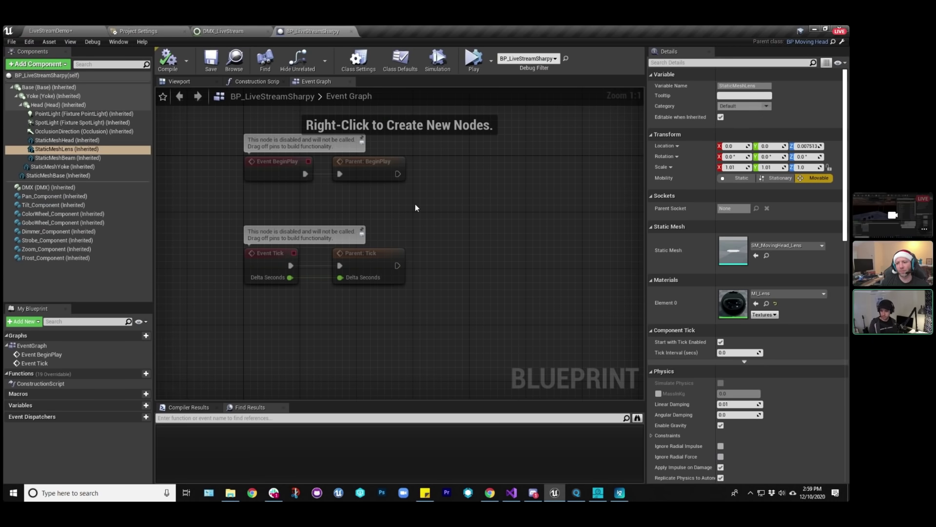
# Back in LiveStreamDemo, select the glowing BP_StaticMatrix panel and frame it, pulling the camera back.
pyautogui.click(49, 31)
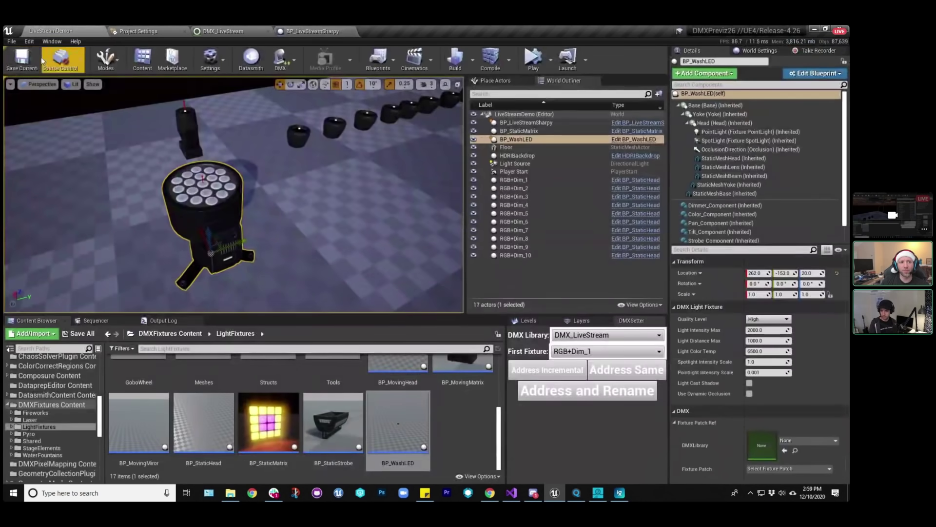
pyautogui.moveTo(234, 195)
pyautogui.mouseDown(button='right')
pyautogui.moveTo(215, 181)
pyautogui.moveTo(224, 184)
pyautogui.mouseUp(button='right')
pyautogui.click(300, 205)
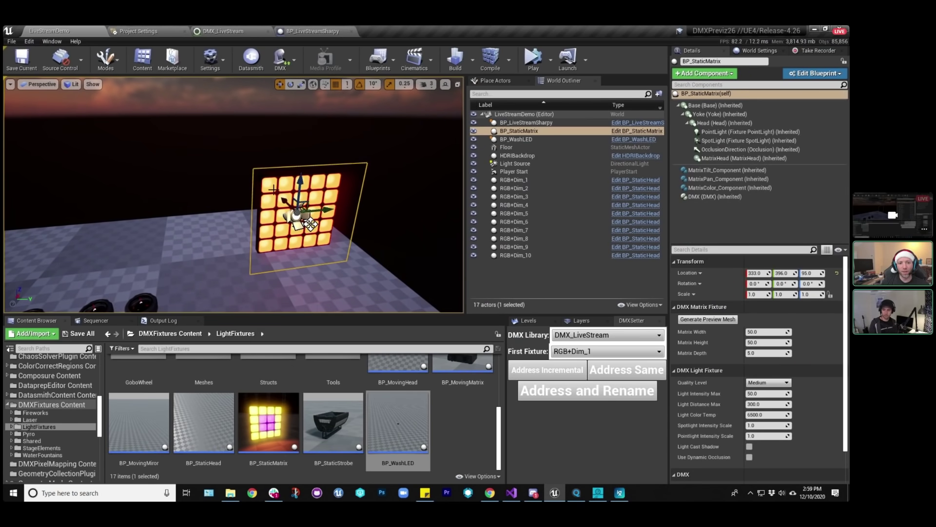
pyautogui.press('f')
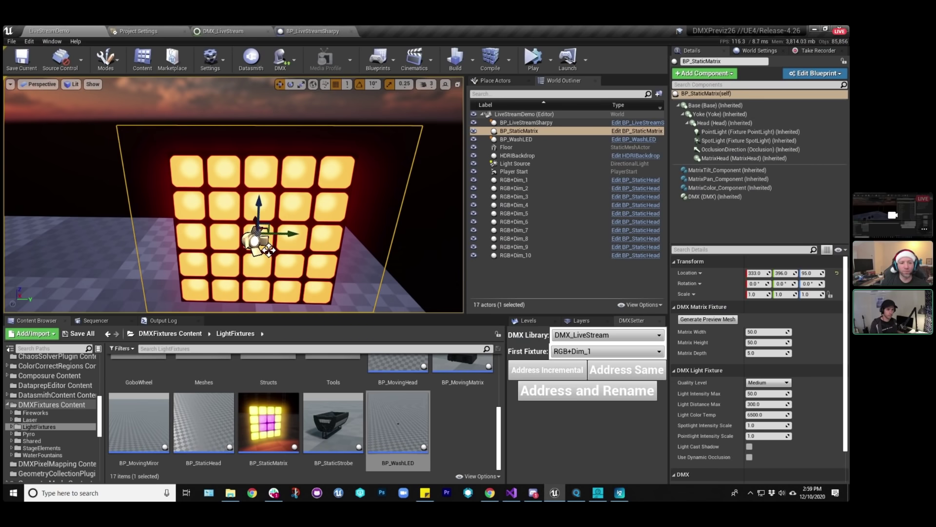
pyautogui.moveTo(171, 146); pyautogui.dragTo(142, 195)
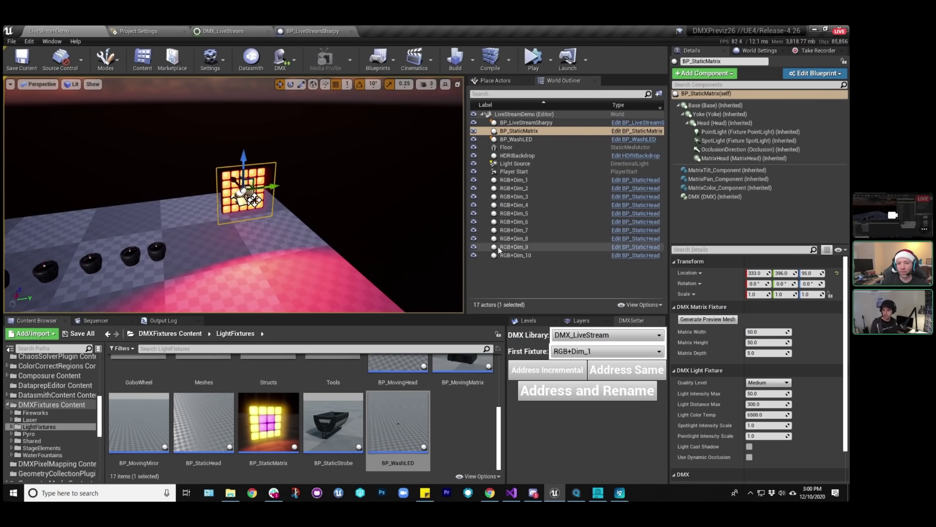
# Clear the Content Browser selection and select BP_StaticMatrix in the World Outliner.
pyautogui.moveTo(99, 417); pyautogui.dragTo(108, 365)
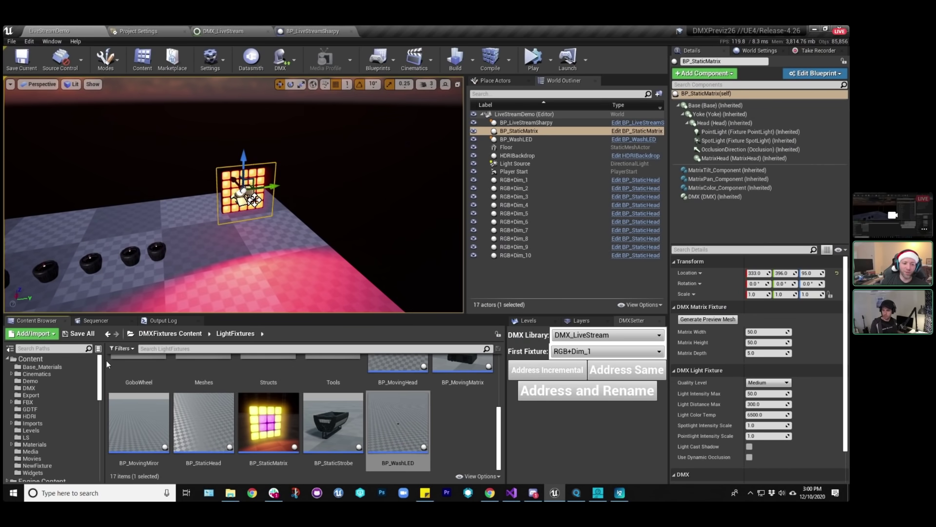
pyautogui.click(480, 433)
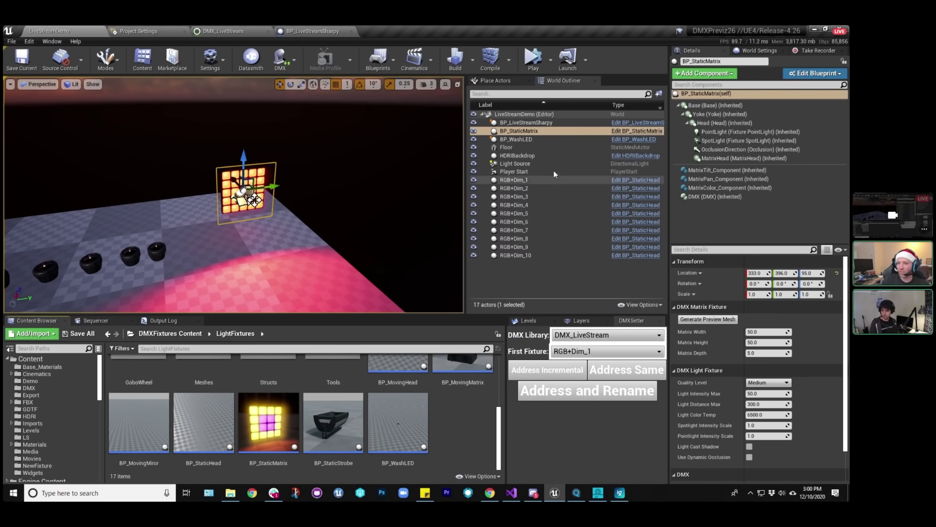
pyautogui.click(527, 132)
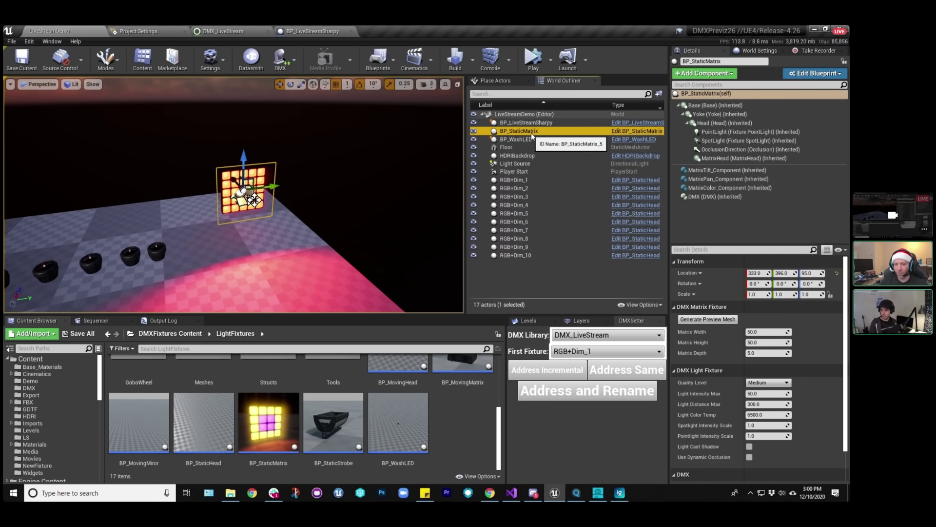
# Delete BP_StaticMatrix and place BP_Matrix1 from Content/DMX into the level at 306, 420, 20.
pyautogui.press('Delete')
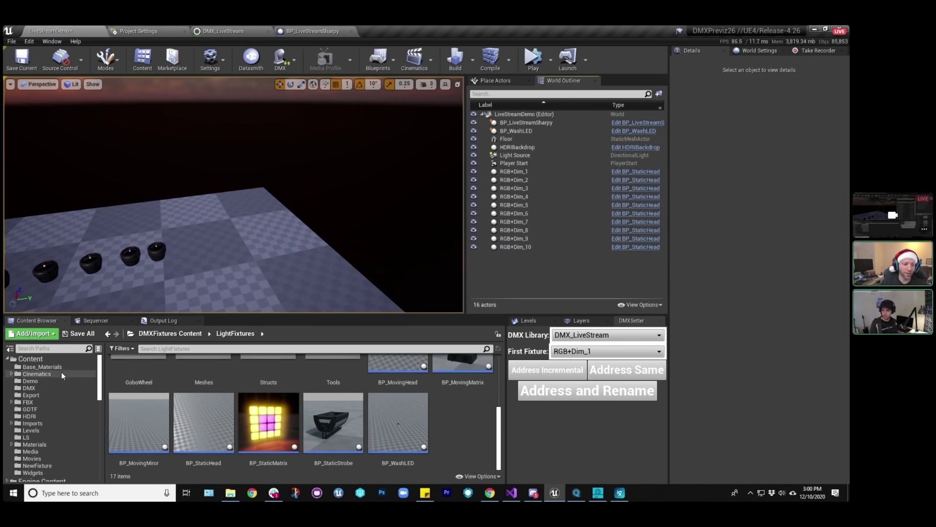
pyautogui.click(29, 387)
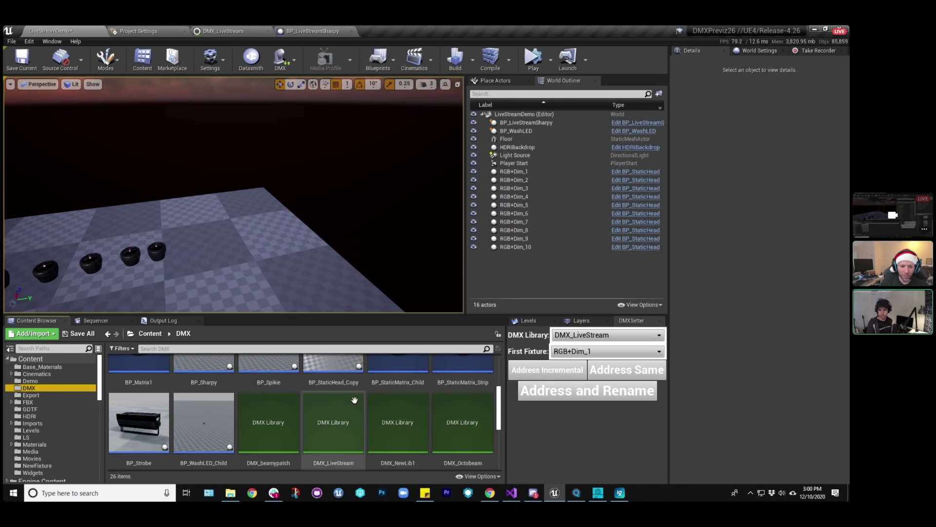
pyautogui.scroll(-2, 355, 400)
pyautogui.scroll(1, 355, 400)
pyautogui.scroll(3, 354, 400)
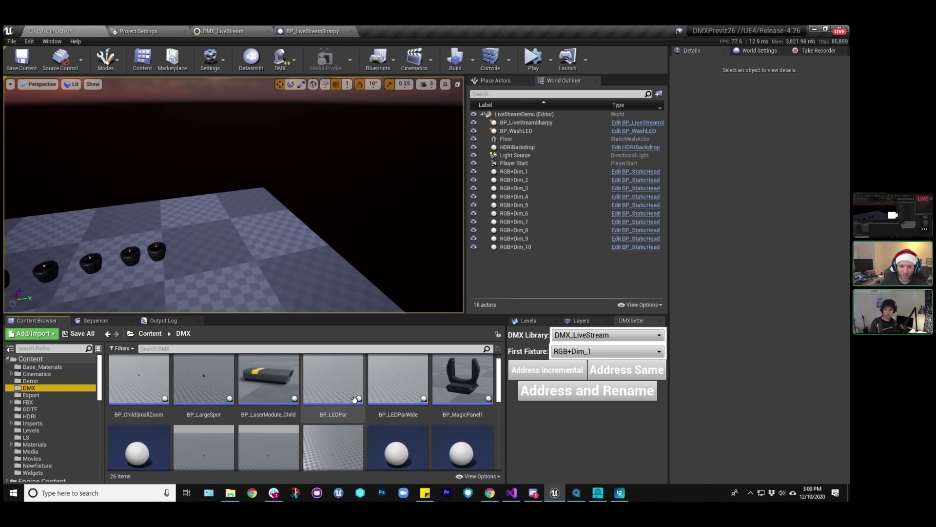
pyautogui.scroll(-4, 354, 400)
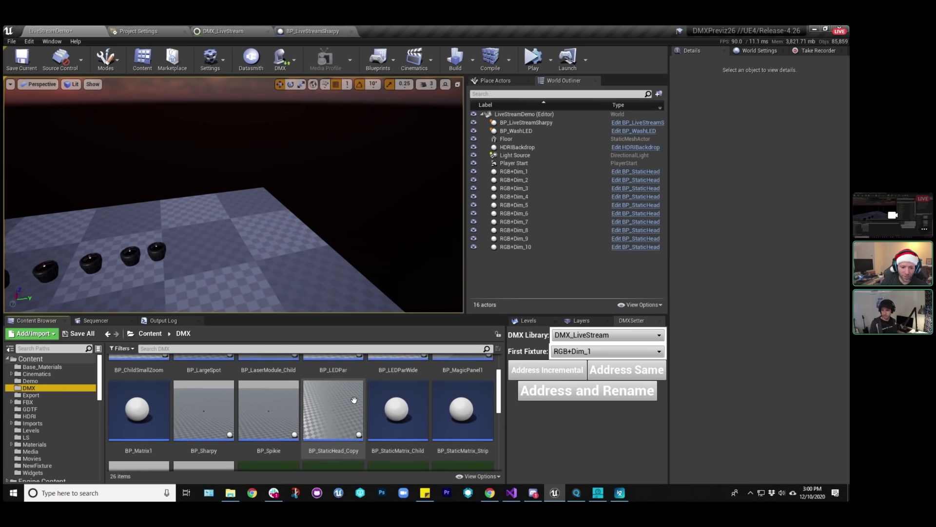
pyautogui.scroll(-6, 355, 400)
pyautogui.scroll(5, 352, 402)
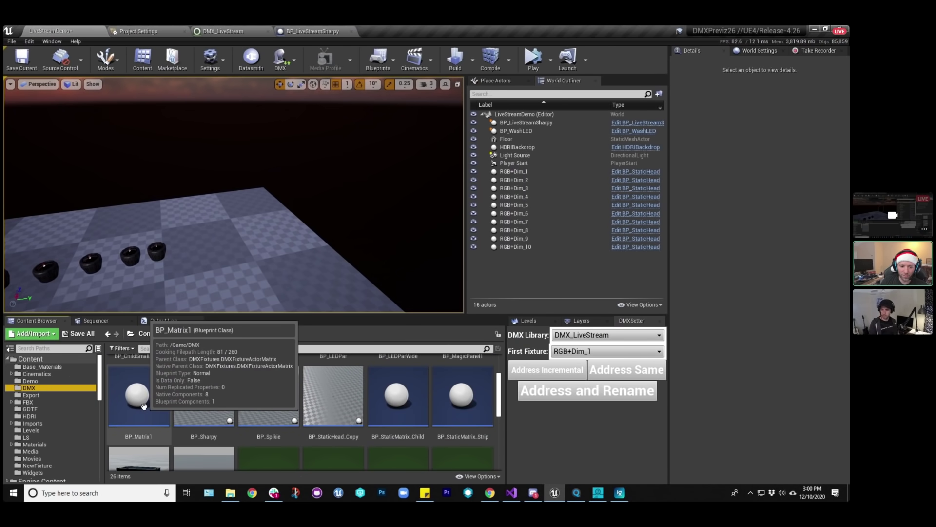
pyautogui.moveTo(144, 406); pyautogui.dragTo(263, 248)
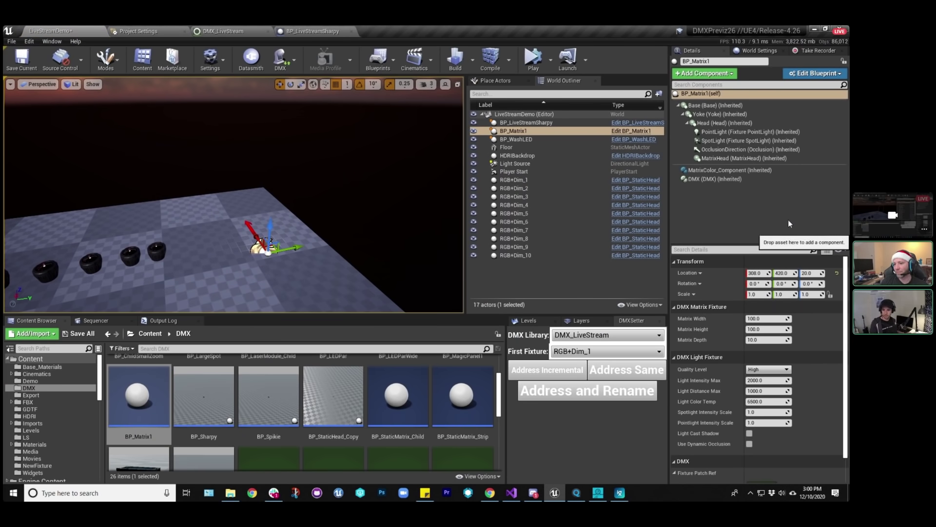
# Open BP_Matrix1 and review its MatrixColor_Component settings and Class Defaults.
pyautogui.doubleClick(139, 396)
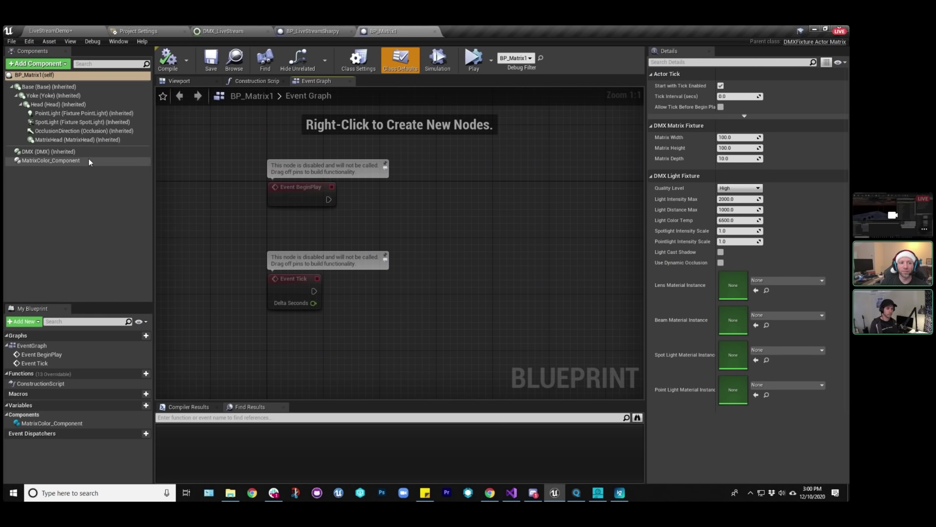
pyautogui.click(50, 160)
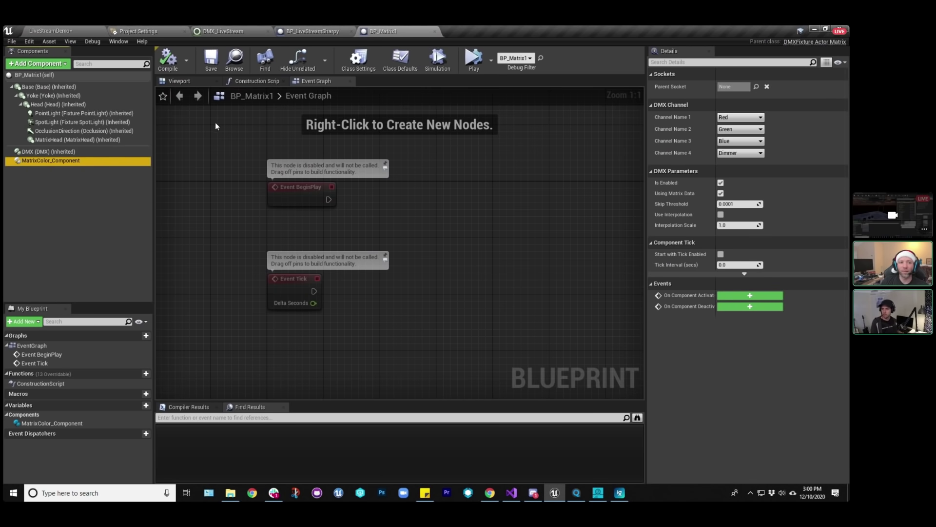
pyautogui.click(35, 74)
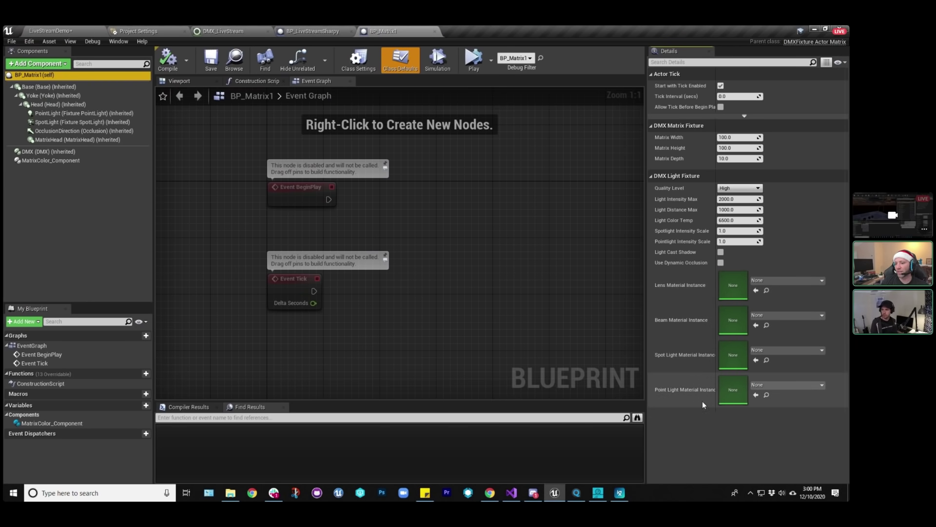
# Close BP_Matrix1, go back to the LiveStreamDemo level and save the map.
pyautogui.click(434, 32)
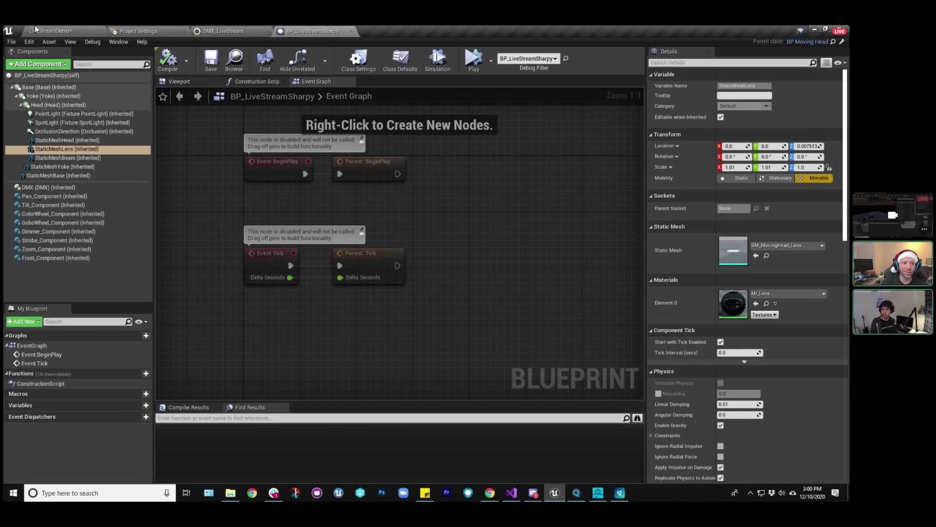
pyautogui.click(35, 29)
pyautogui.click(21, 58)
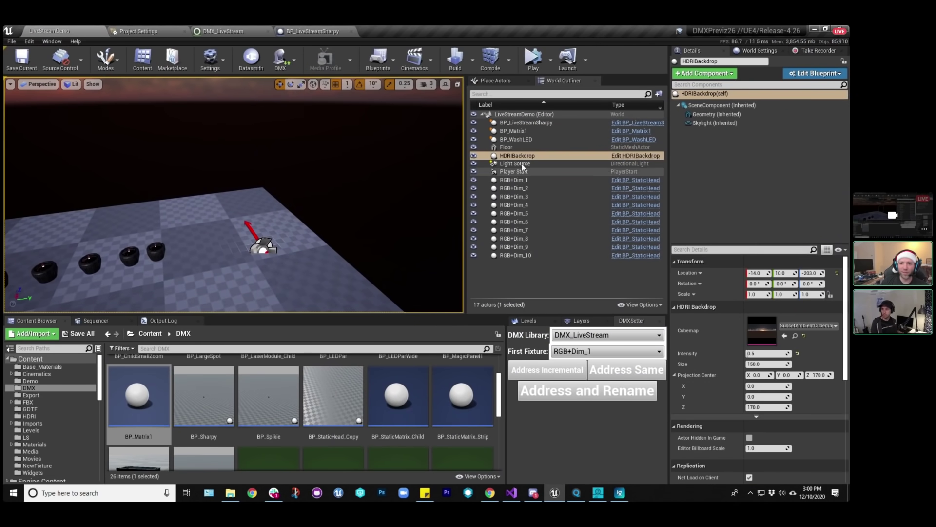
# Delete BP_Matrix1 from the level and place a BP_StaticMatrix_Child fixture in its place.
pyautogui.click(514, 131)
pyautogui.press('Delete')
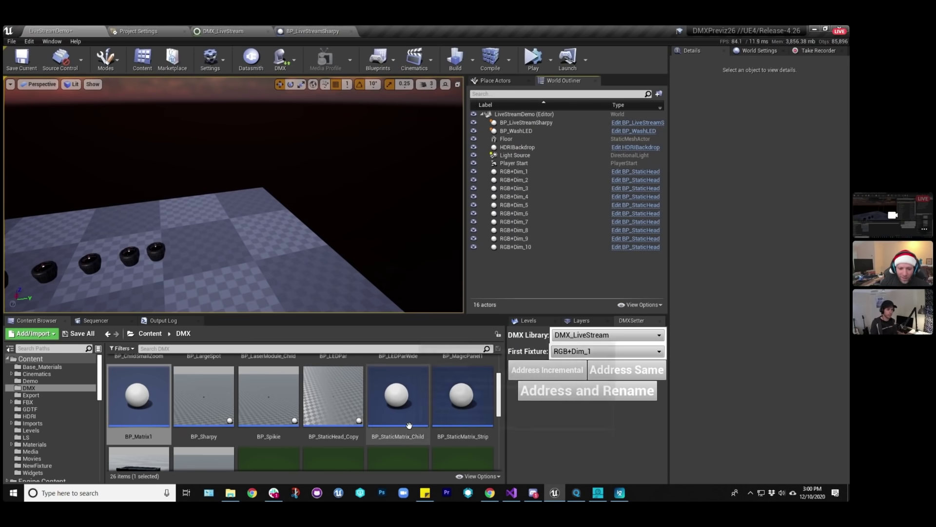
pyautogui.moveTo(410, 425); pyautogui.dragTo(238, 262)
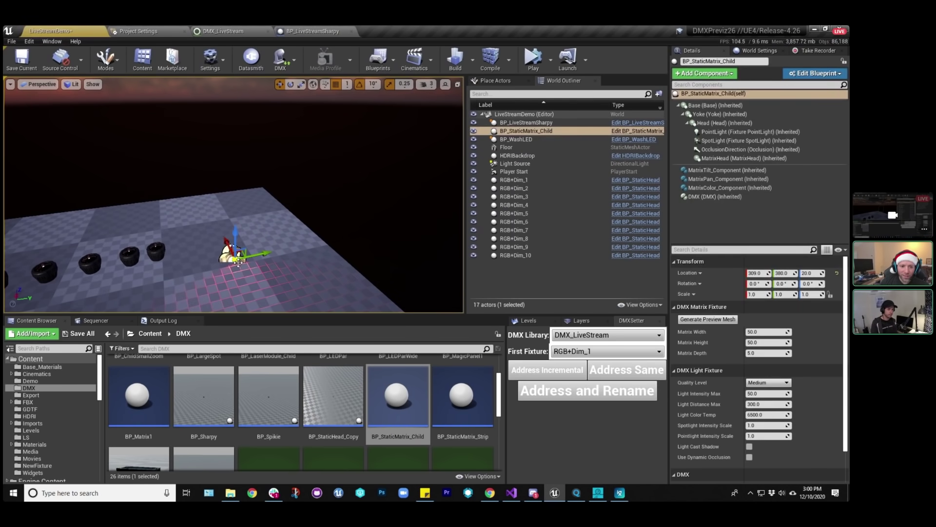
# Open BP_StaticMatrix_Child in the full Blueprint editor and locate its MI_MatrixLens lens material.
pyautogui.doubleClick(397, 397)
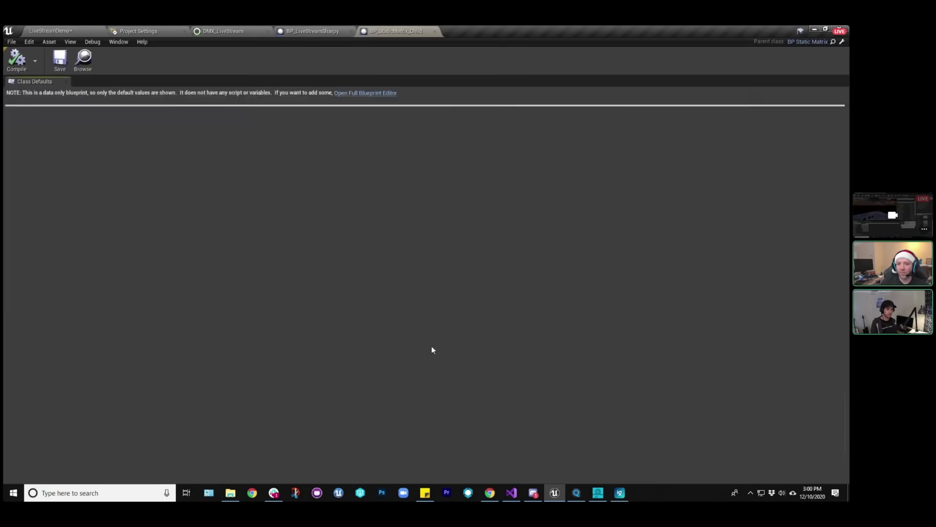
pyautogui.click(364, 93)
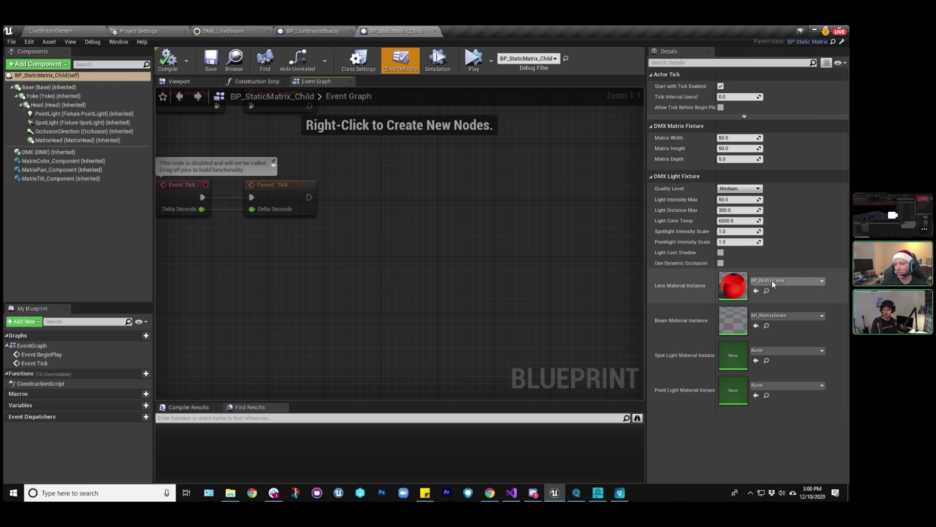
pyautogui.click(767, 291)
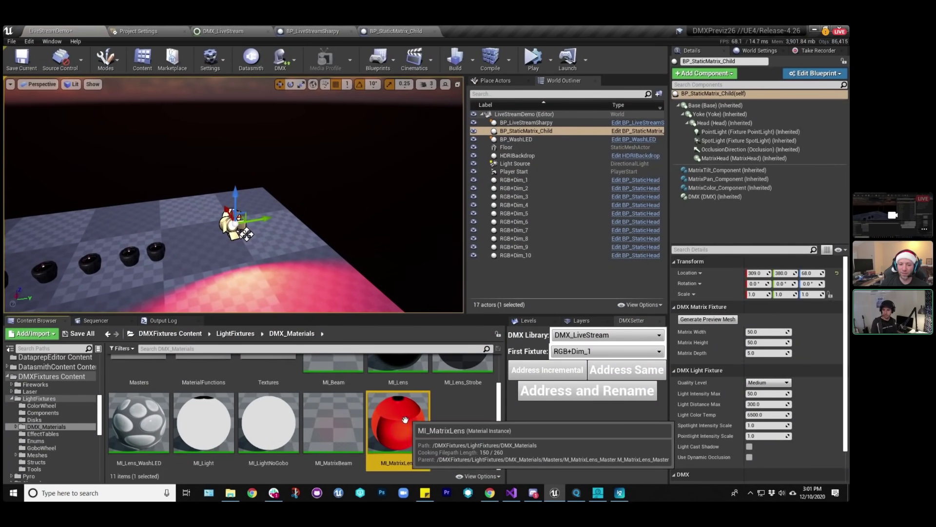
# Open MI_MatrixLens with a cube preview and locate its current T_Lens_03 lens mask texture.
pyautogui.doubleClick(422, 421)
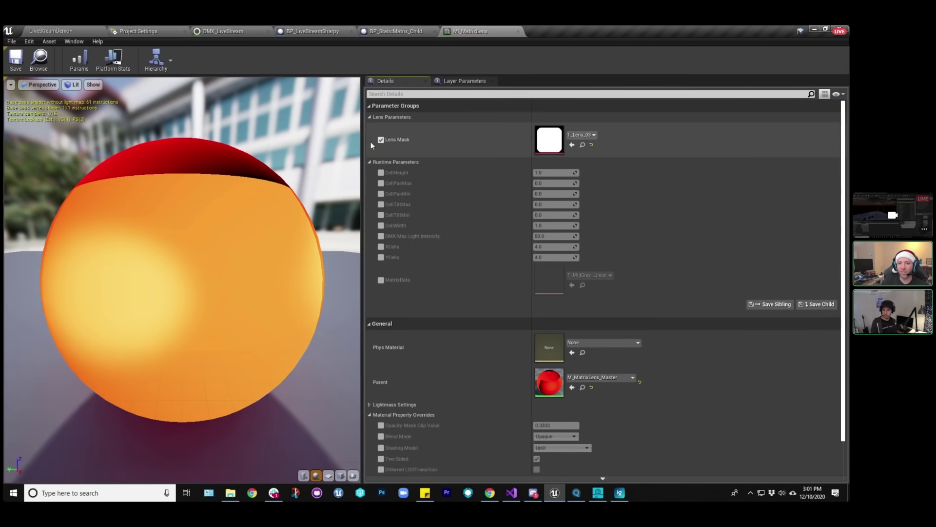
pyautogui.click(341, 475)
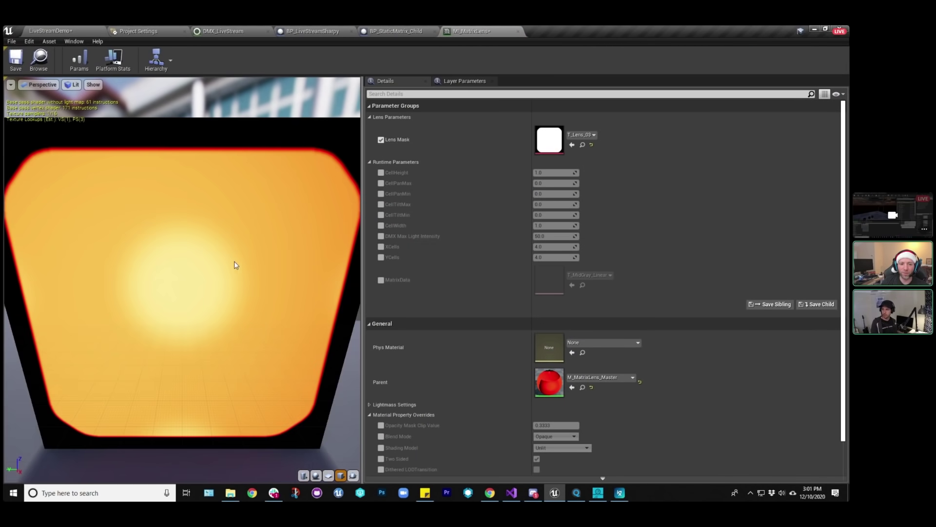
pyautogui.scroll(-3, 234, 261)
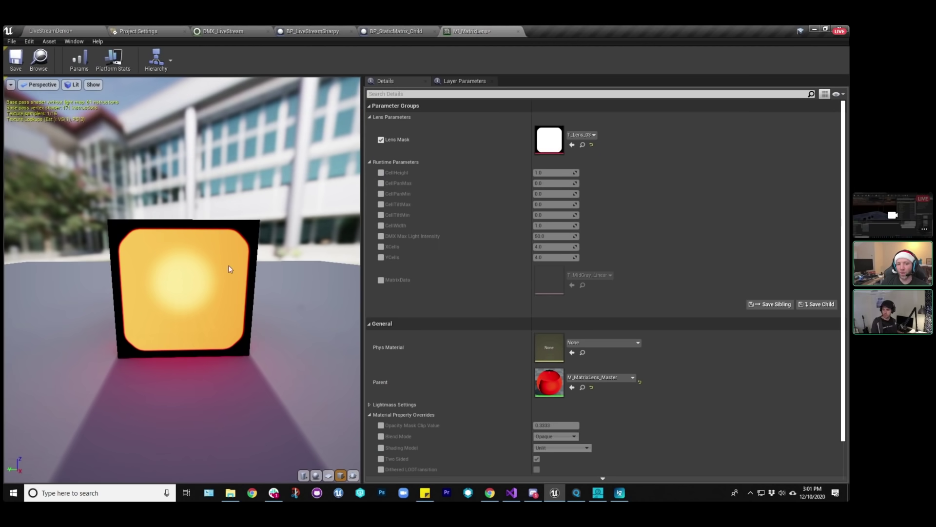
pyautogui.moveTo(231, 269); pyautogui.dragTo(110, 243)
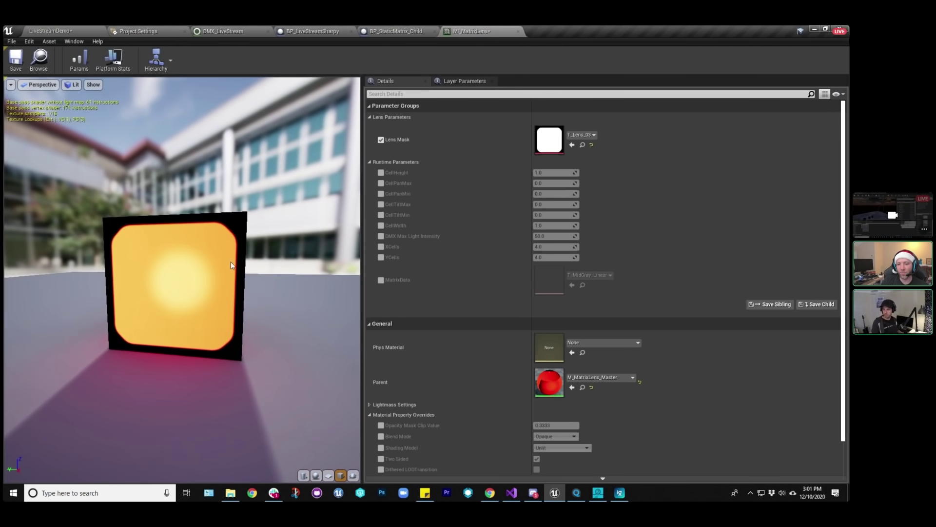
pyautogui.click(583, 145)
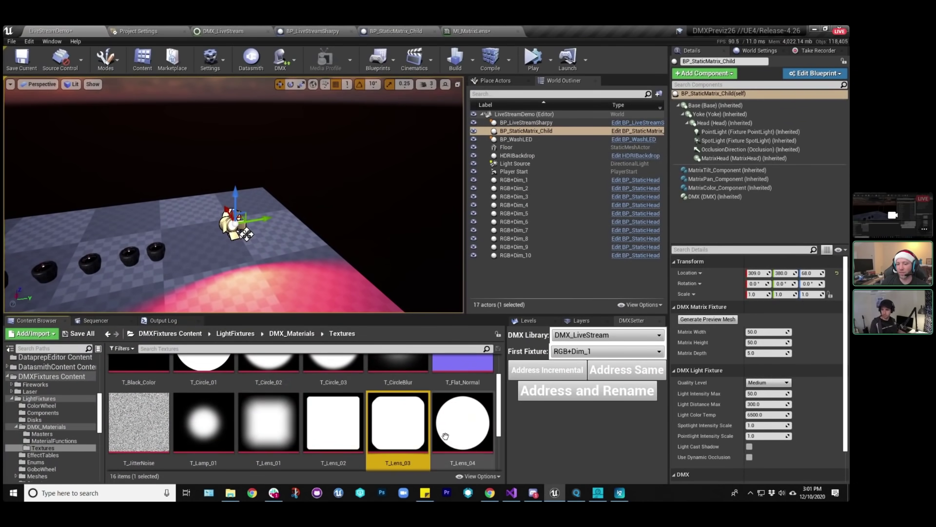
pyautogui.click(493, 31)
# Try T_Lens_04 and then T_Lens_01 as the lens mask, inspecting each on the preview cube.
pyautogui.click(581, 134)
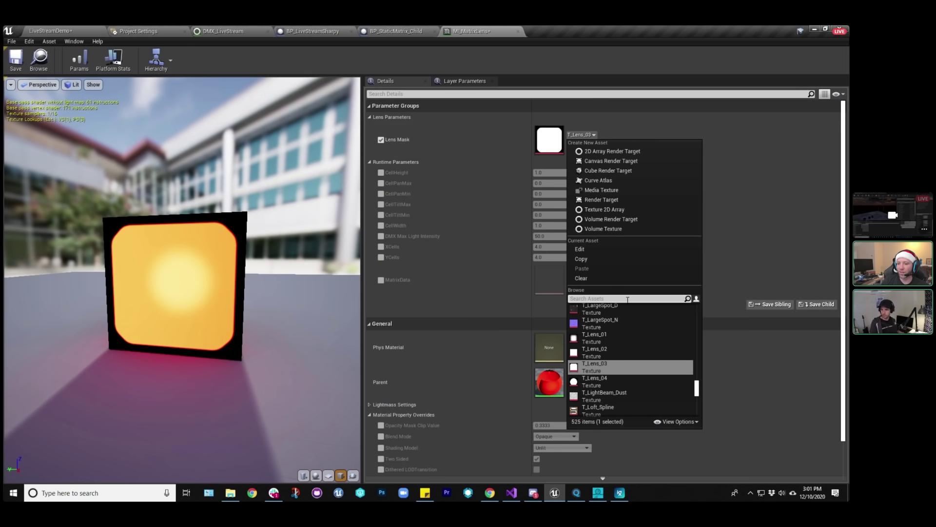
pyautogui.click(608, 382)
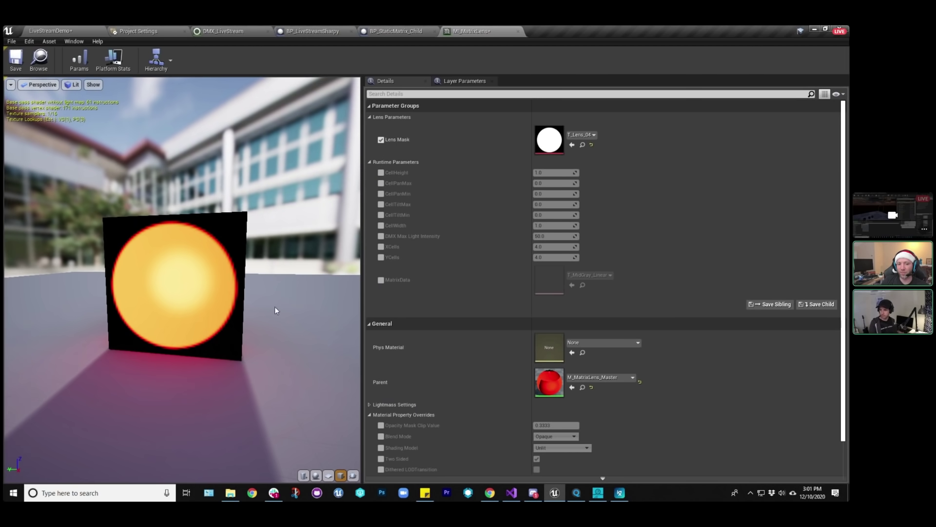
pyautogui.scroll(-3, 275, 298)
pyautogui.moveTo(270, 305); pyautogui.dragTo(197, 281)
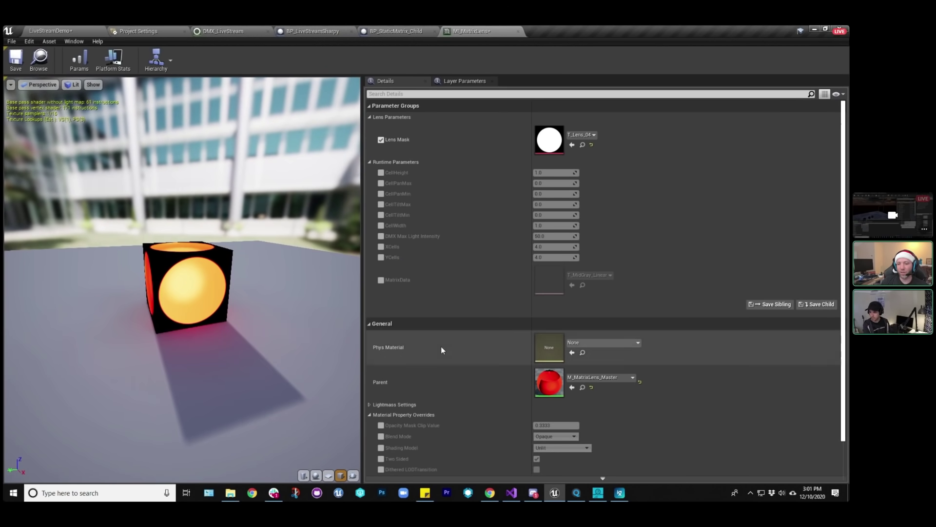
pyautogui.click(594, 135)
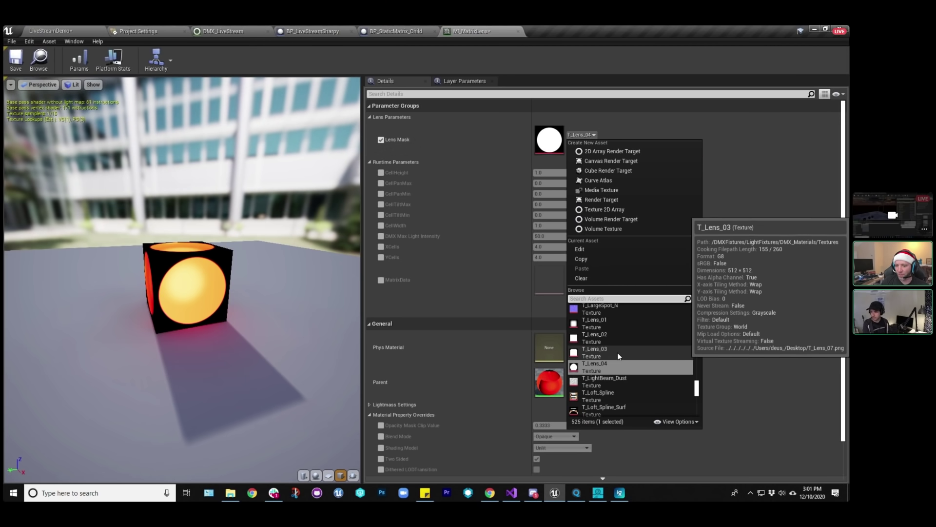
pyautogui.click(604, 324)
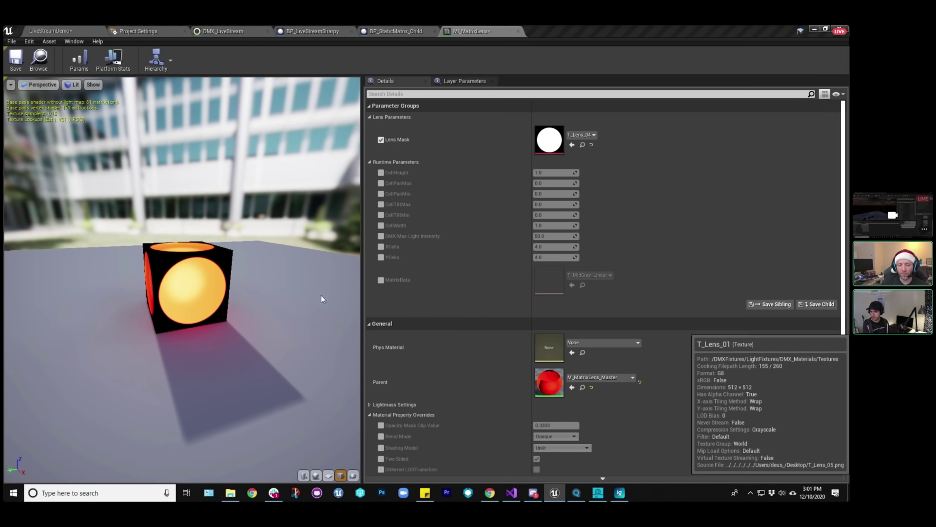
pyautogui.moveTo(321, 295); pyautogui.dragTo(192, 273)
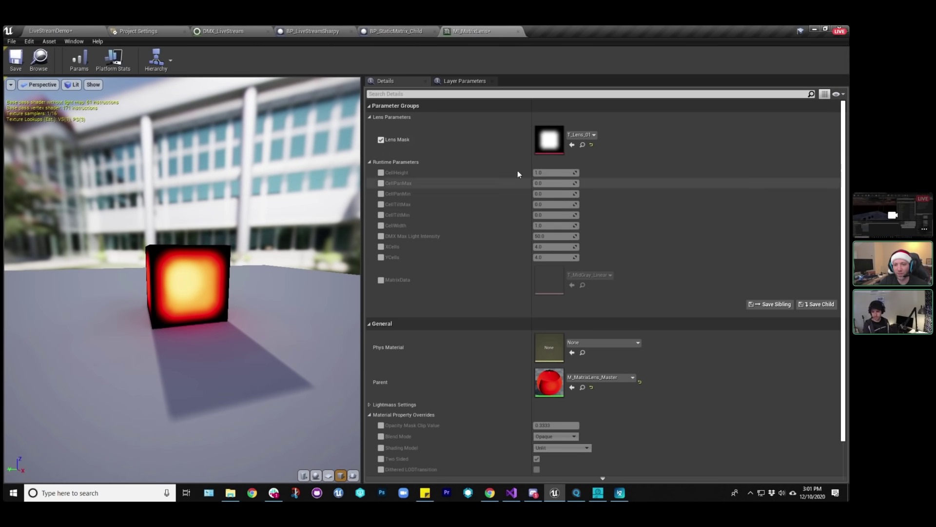
# Reset the lens mask to T_Circle_01, then set it to the square T_Lens_02.
pyautogui.click(590, 145)
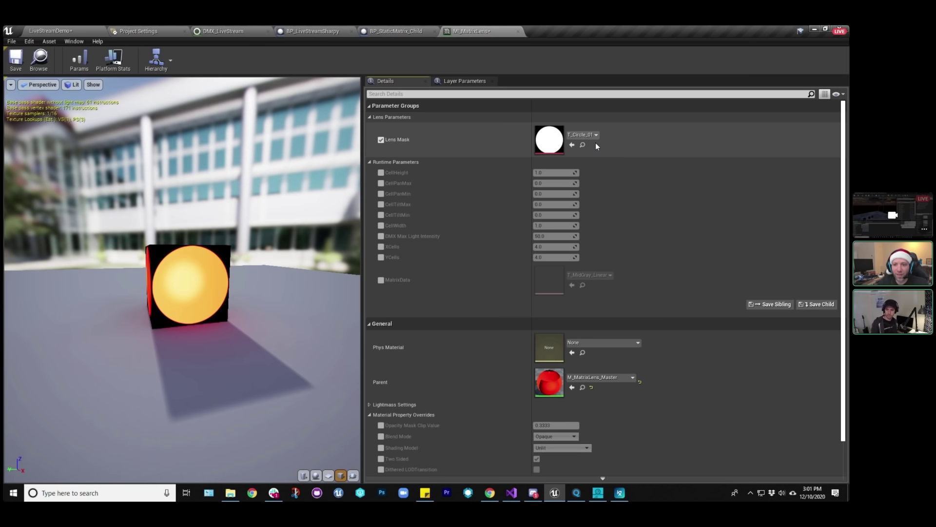
pyautogui.click(595, 135)
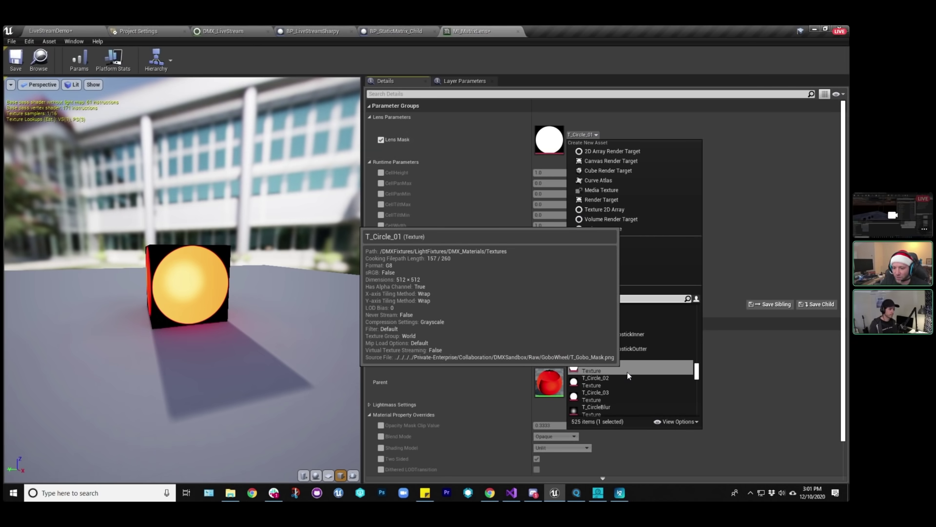
pyautogui.write('le')
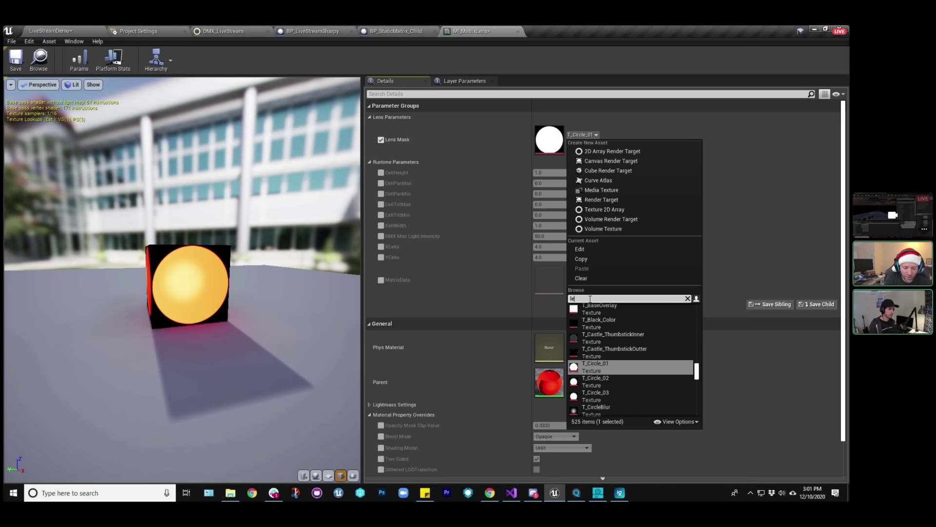
pyautogui.write('ns')
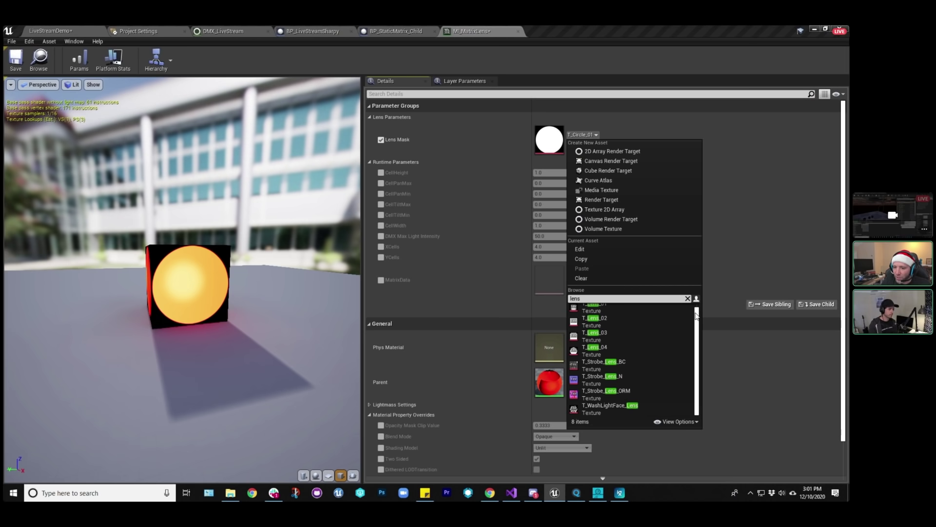
pyautogui.scroll(1, 696, 316)
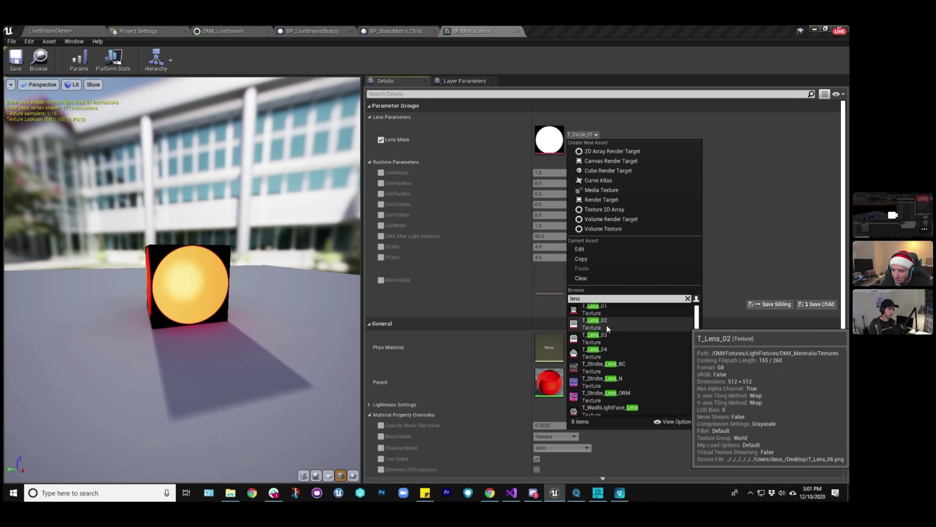
pyautogui.click(607, 324)
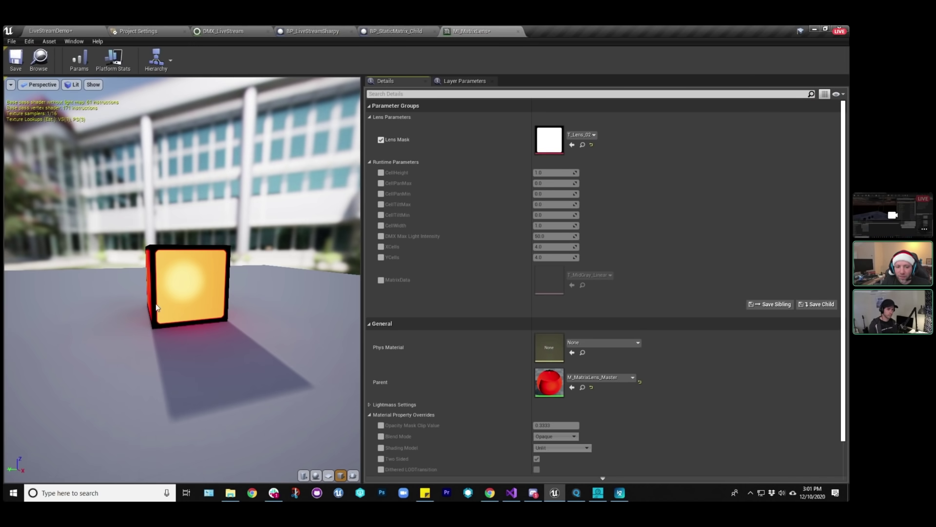
pyautogui.moveTo(155, 262); pyautogui.dragTo(147, 237)
# Save MI_MatrixLens, making the asset writable, and return to the LiveStreamDemo level.
pyautogui.click(16, 59)
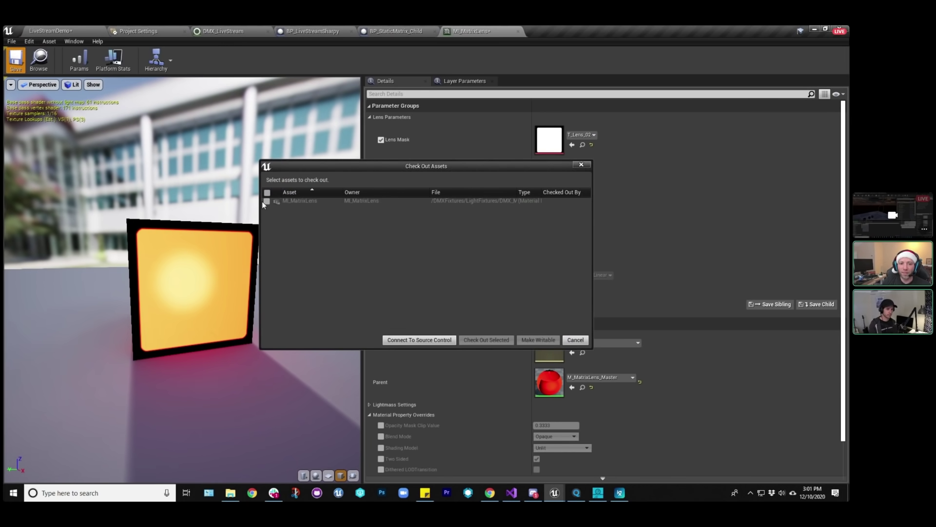
pyautogui.click(539, 340)
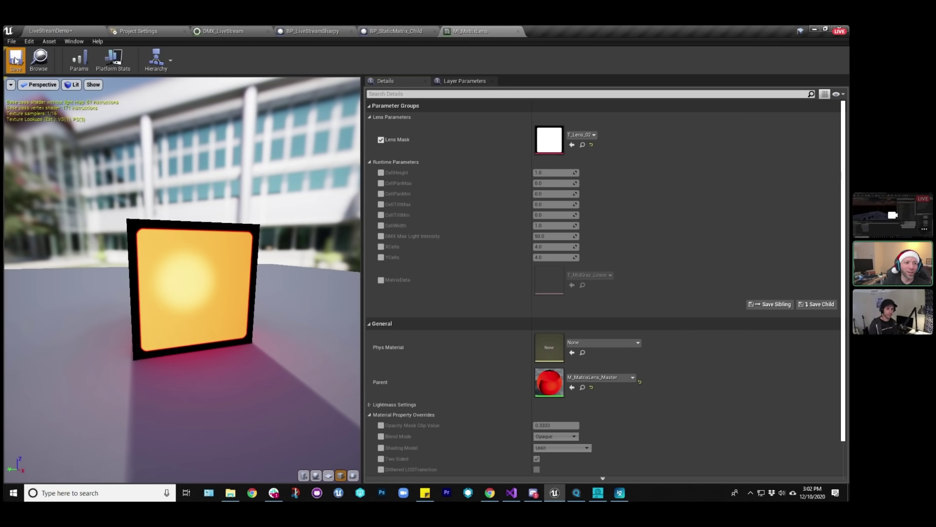
pyautogui.click(49, 31)
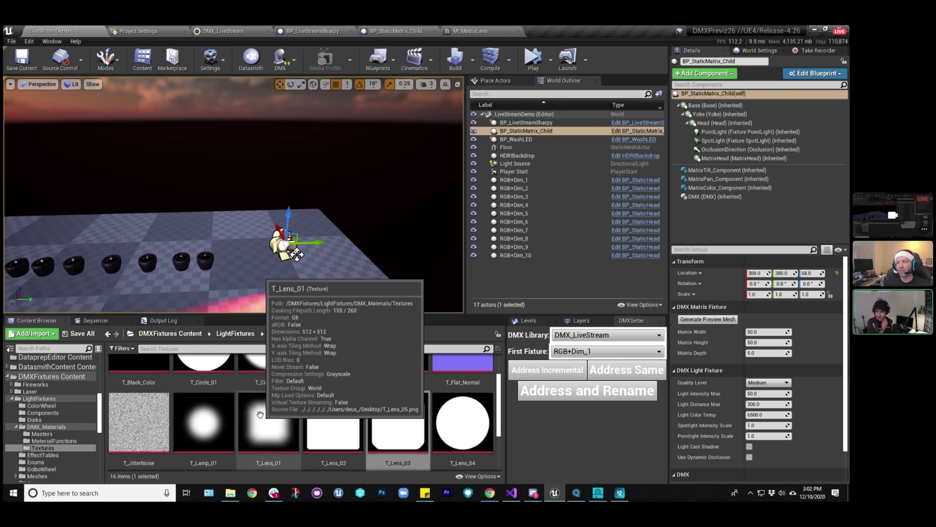
# Scroll the Content Browser folders, then return to the M_MatrixLens material instance editor.
pyautogui.scroll(-5, 45, 419)
pyautogui.scroll(5, 46, 418)
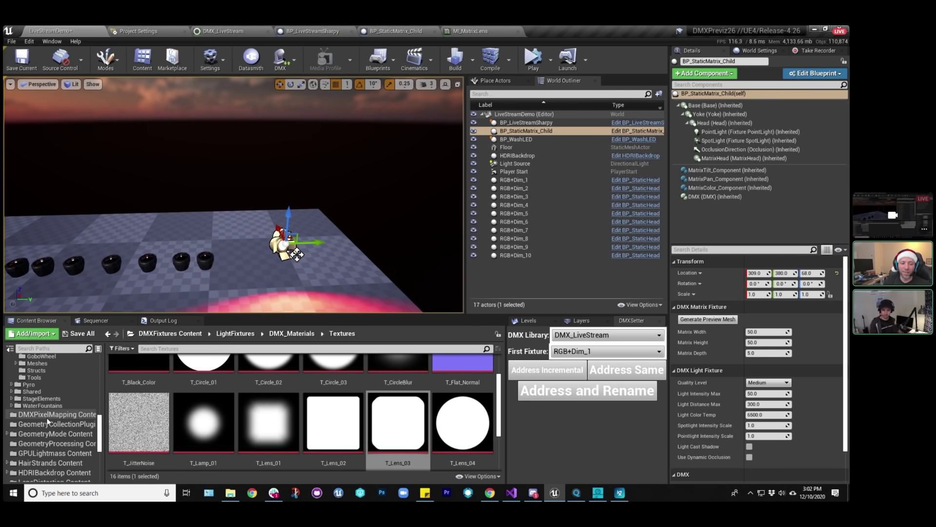
pyautogui.scroll(2, 52, 417)
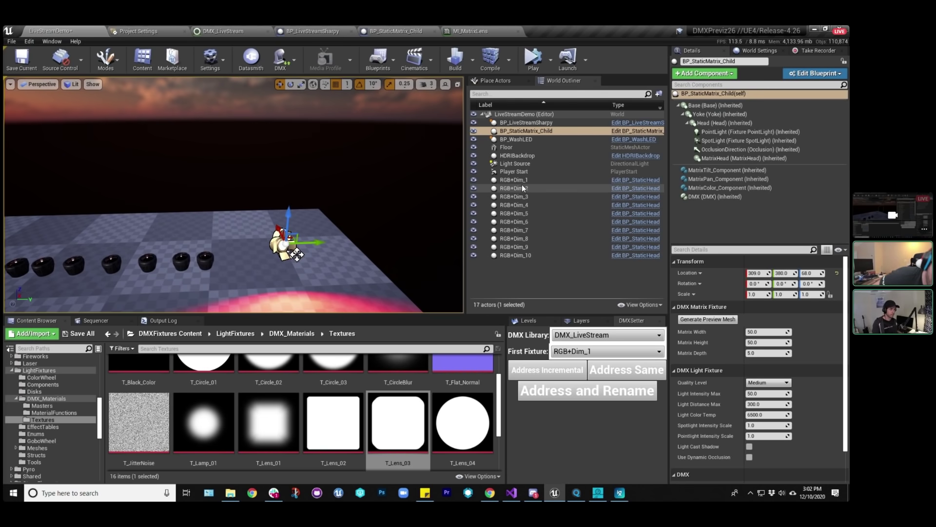
pyautogui.click(471, 31)
# Set the MI_MatrixLens lens mask to T_Lens_03 and save the material instance.
pyautogui.click(593, 135)
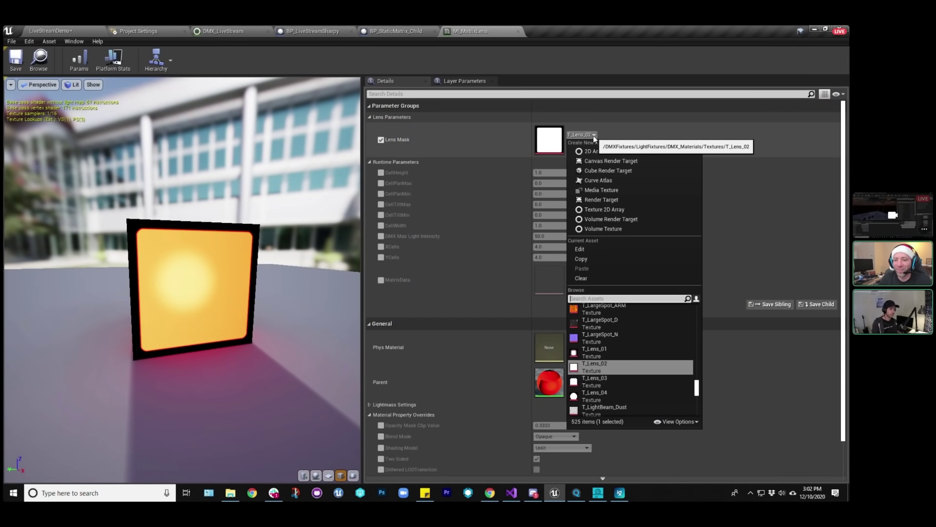
pyautogui.click(613, 385)
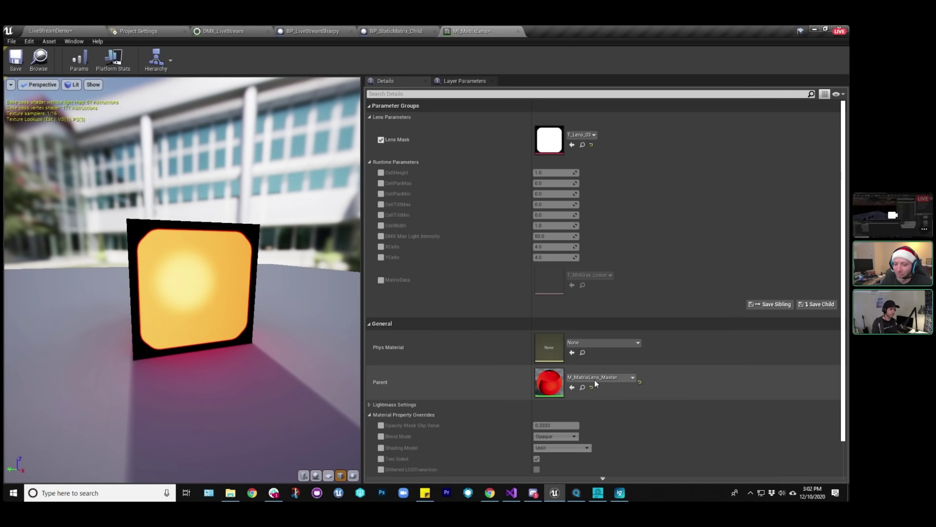
pyautogui.click(16, 61)
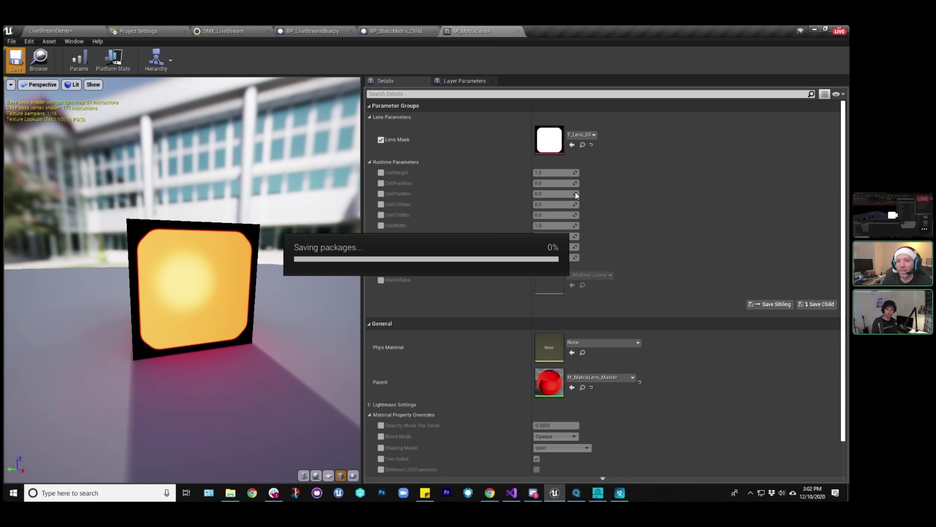
# Close the material editor, return to LiveStreamDemo and select the BP_StaticMatrix_Child actor.
pyautogui.click(518, 31)
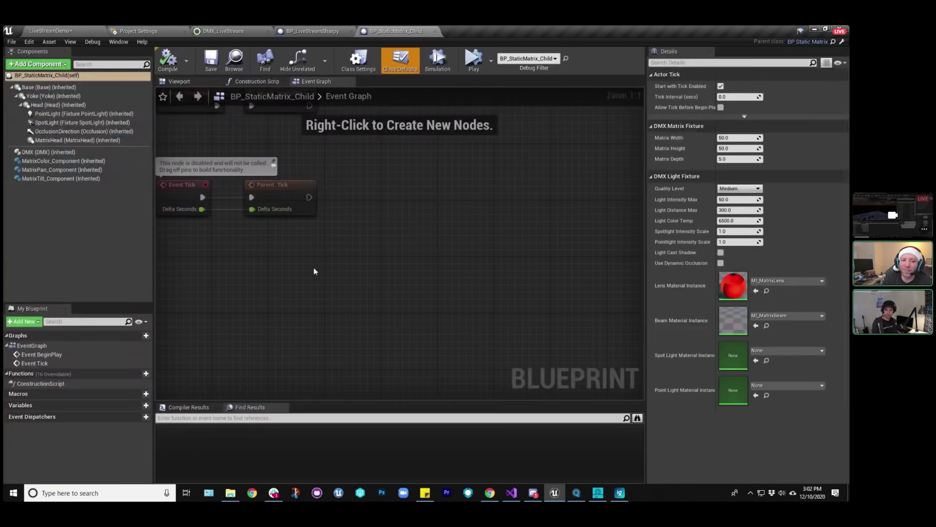
pyautogui.click(50, 31)
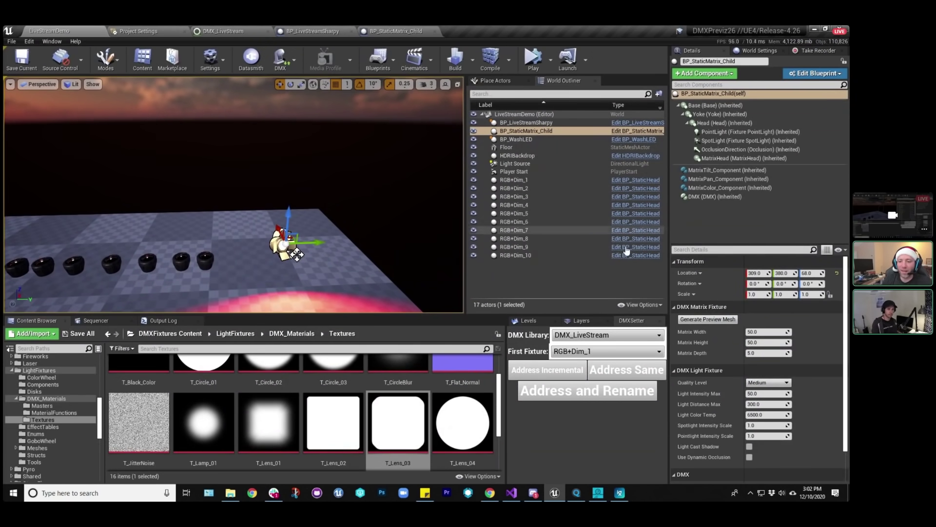
pyautogui.click(553, 132)
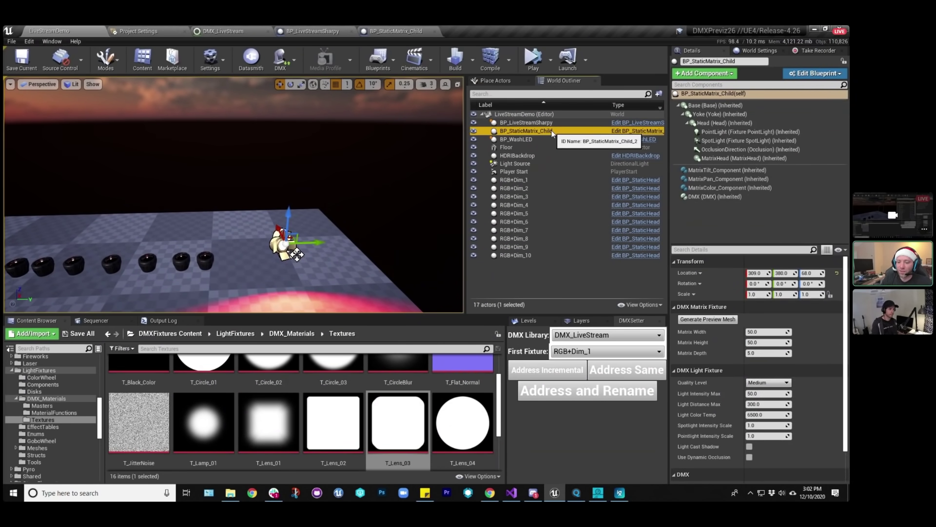
# Delete BP_StaticMatrix_Child from the level and reframe the viewport over the fixtures.
pyautogui.press('Delete')
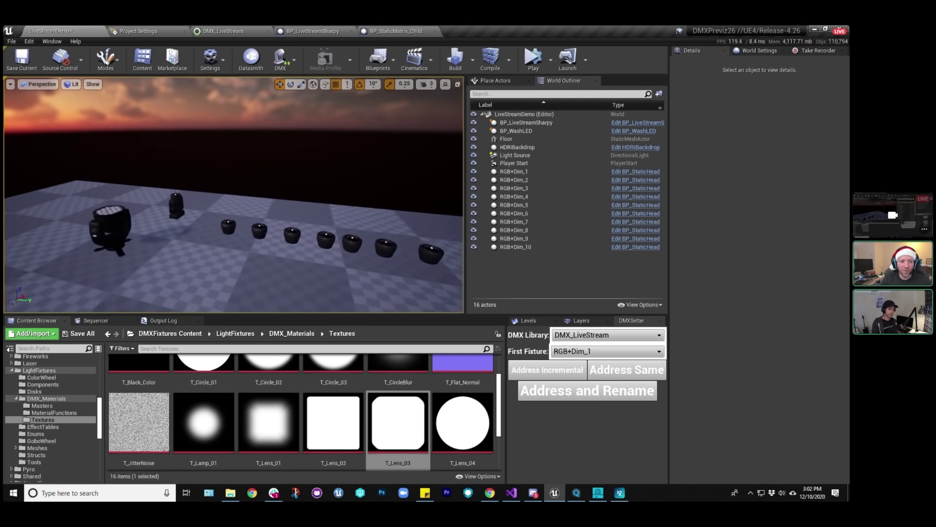
pyautogui.moveTo(234, 195); pyautogui.dragTo(258, 206, button='right')
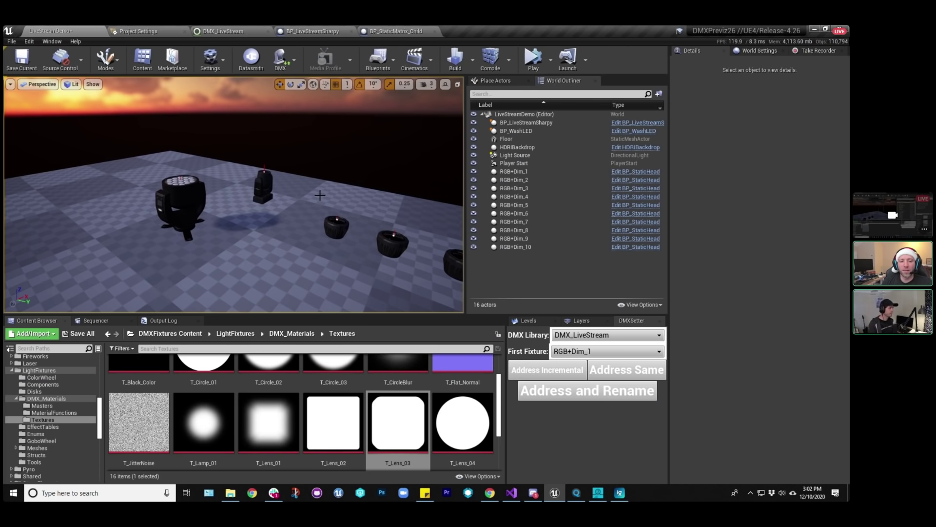
pyautogui.moveTo(259, 206); pyautogui.dragTo(258, 205, button='right')
# Select the BP_LiveStreamSharpy fixture and show the Content/NewFixture folder.
pyautogui.click(254, 201)
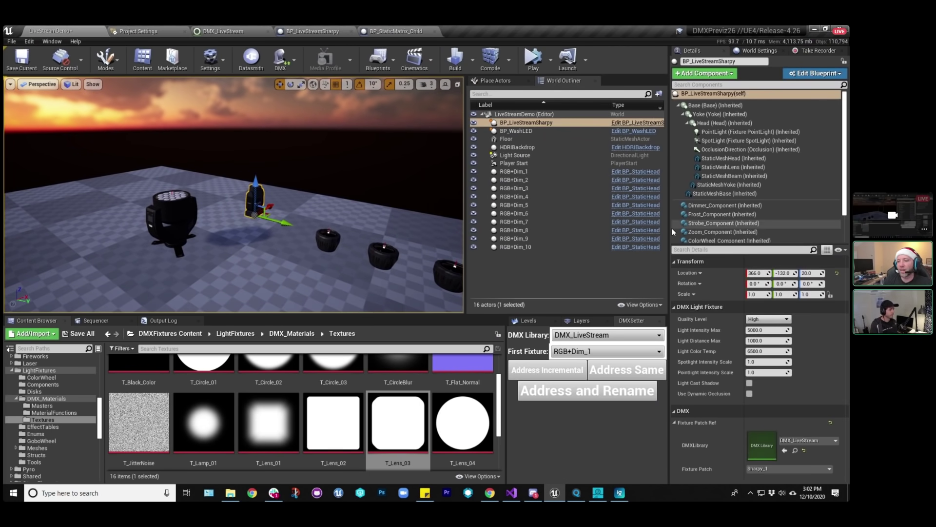
pyautogui.moveTo(715, 246); pyautogui.dragTo(702, 283)
pyautogui.moveTo(232, 200); pyautogui.dragTo(289, 194, button='right')
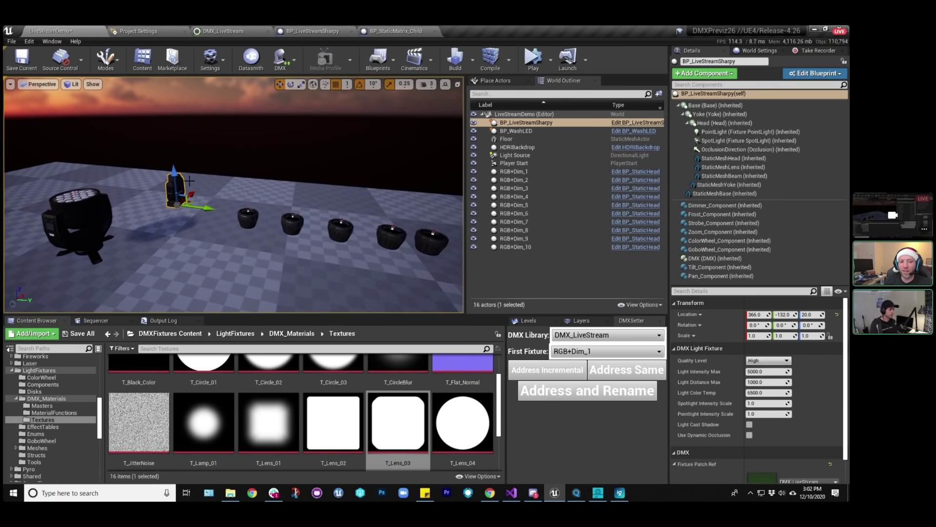
pyautogui.click(267, 191)
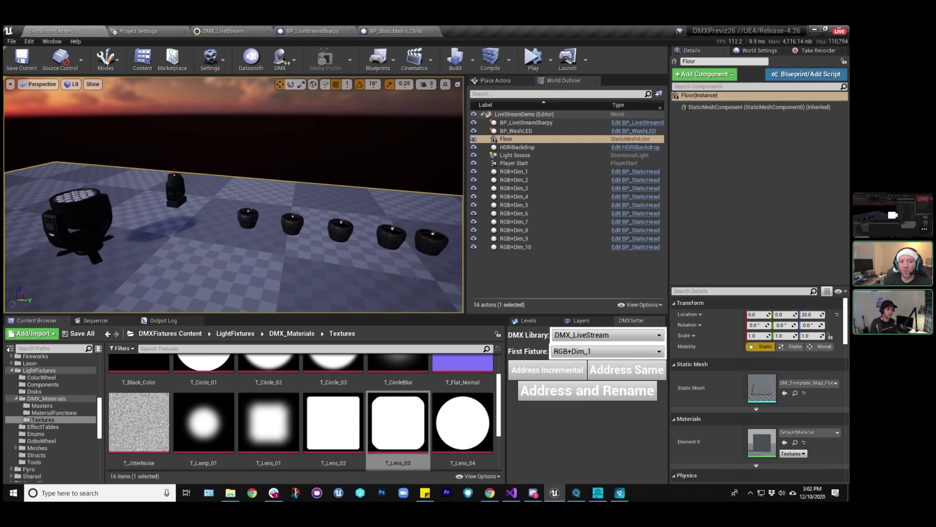
pyautogui.click(177, 191)
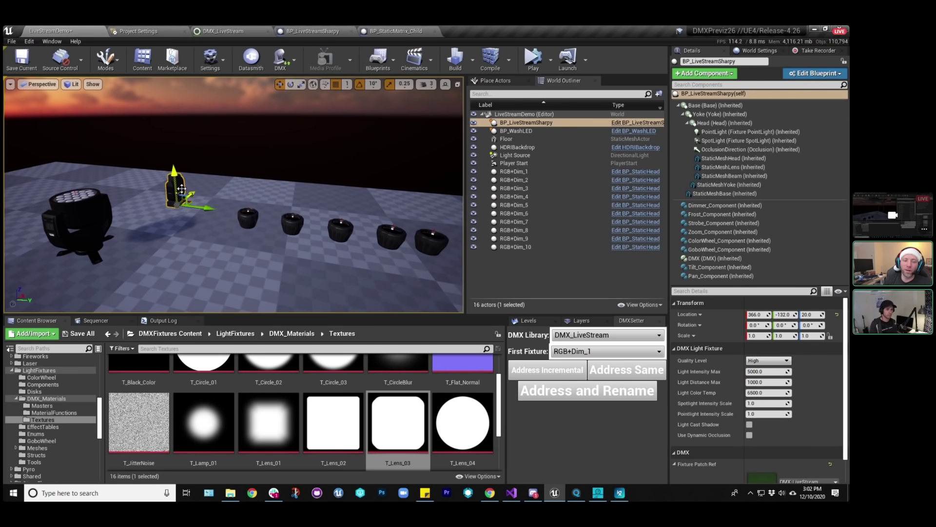
pyautogui.scroll(10, 55, 381)
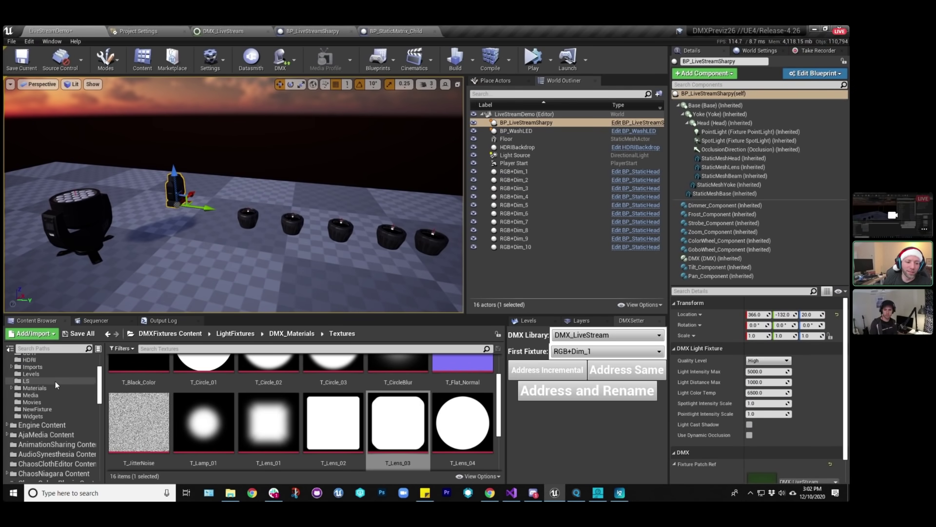
pyautogui.click(40, 464)
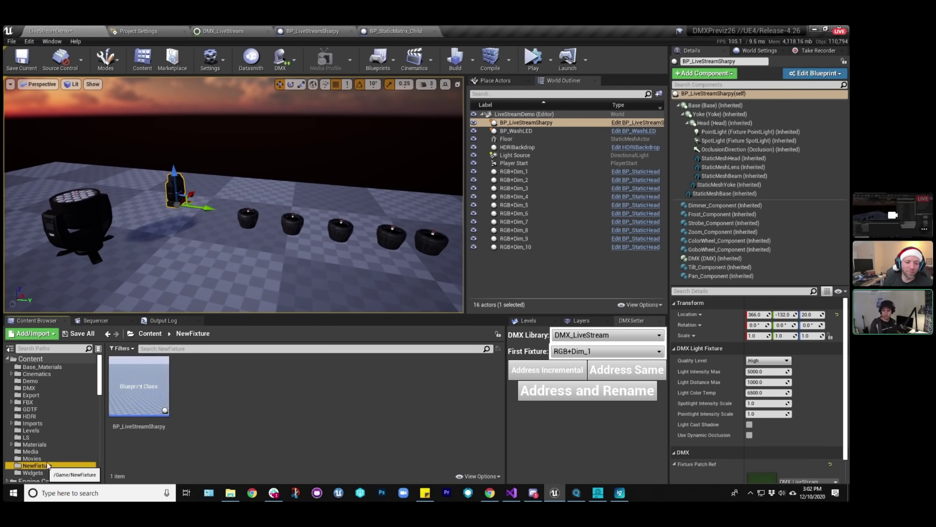
# Add a Color Component to the BP_LiveStreamSharpy blueprint.
pyautogui.doubleClick(134, 393)
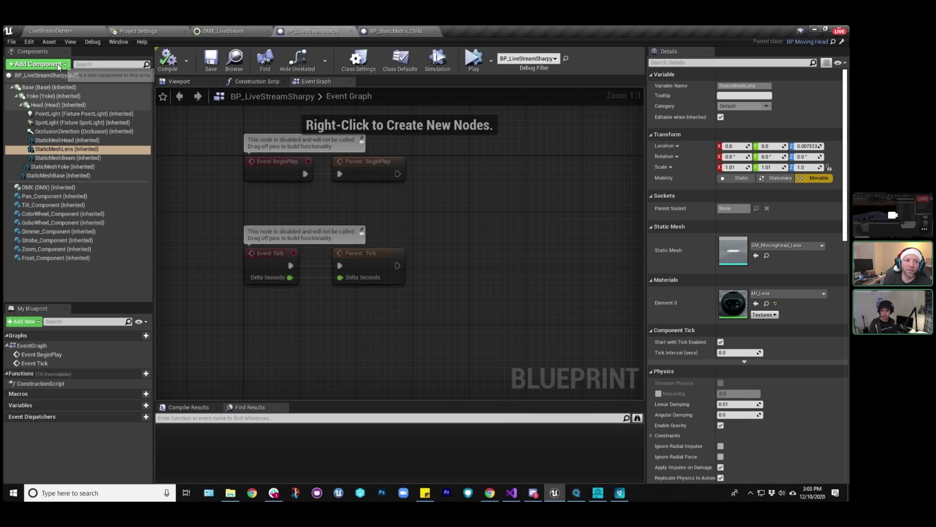
pyautogui.click(37, 64)
pyautogui.write('color')
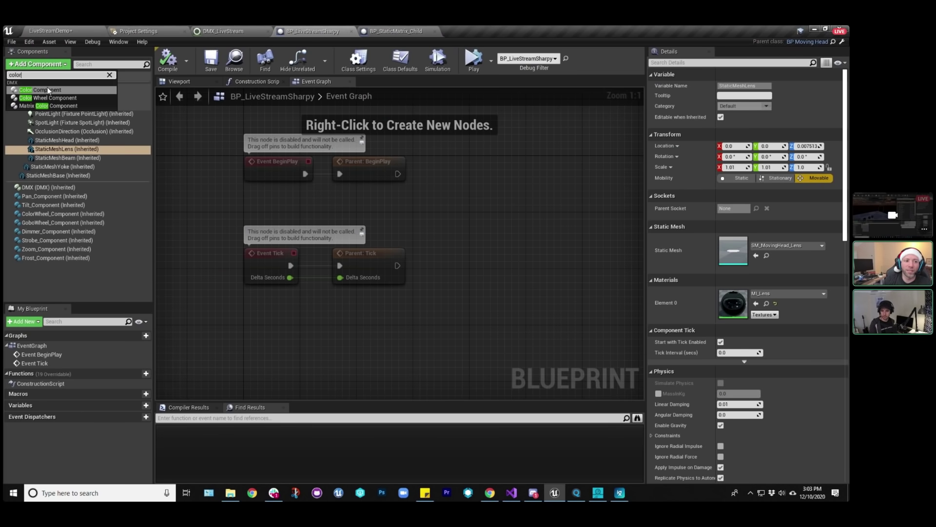
pyautogui.click(51, 90)
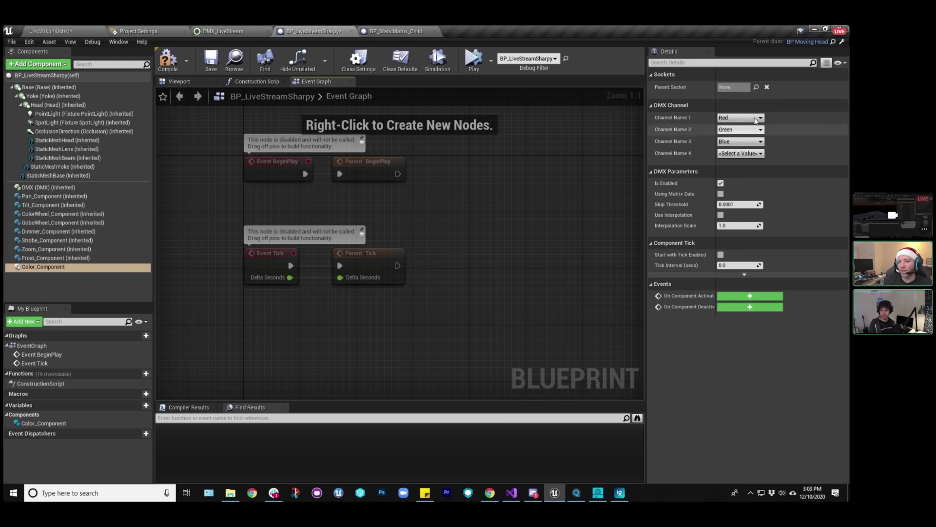
# Disable the ColorWheel_Component's Is Enabled option and compile the blueprint.
pyautogui.click(45, 214)
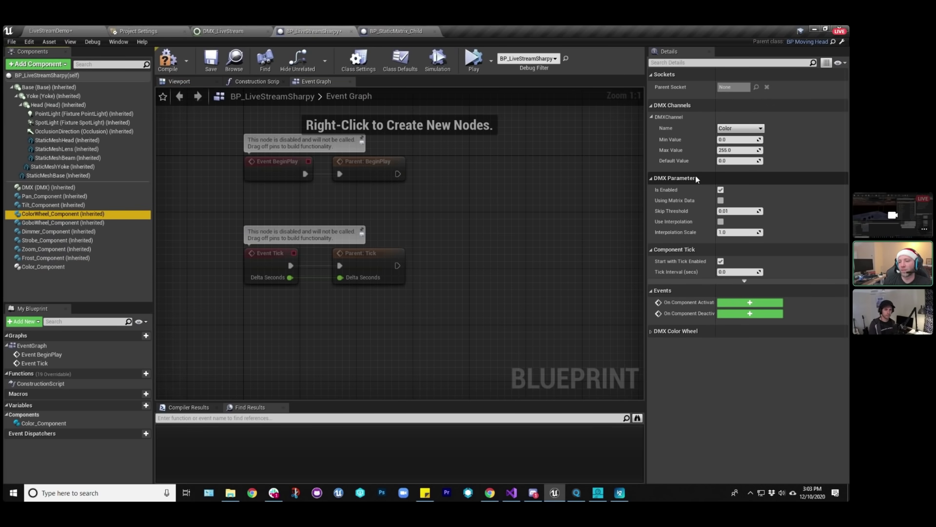
pyautogui.click(721, 190)
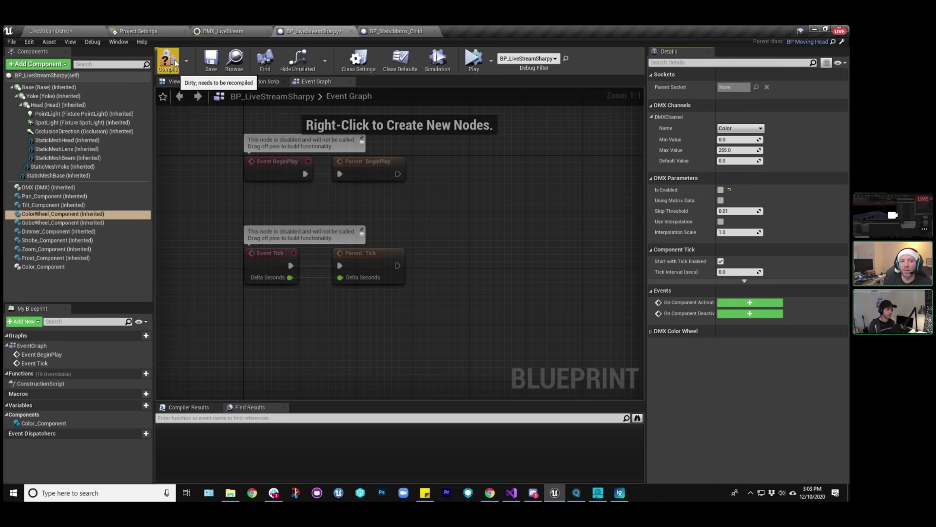
pyautogui.click(47, 267)
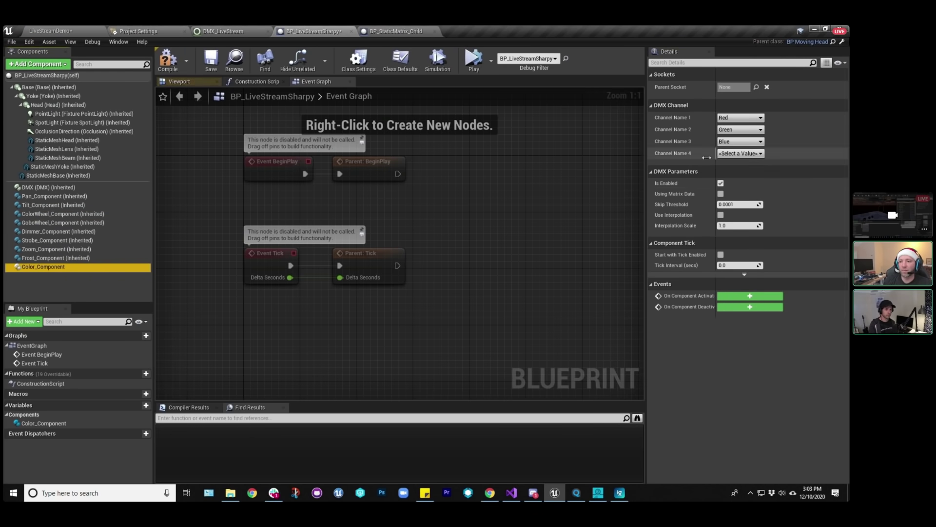
pyautogui.click(167, 63)
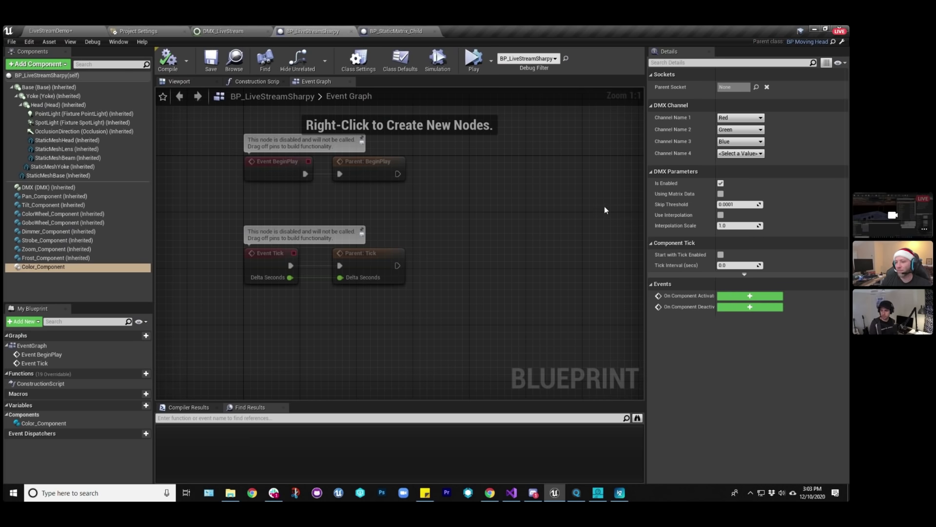
# Map Color_Component channels 1–3 to Cyan, Yellow and Magenta, then view the DMX_LiveStream library.
pyautogui.click(738, 119)
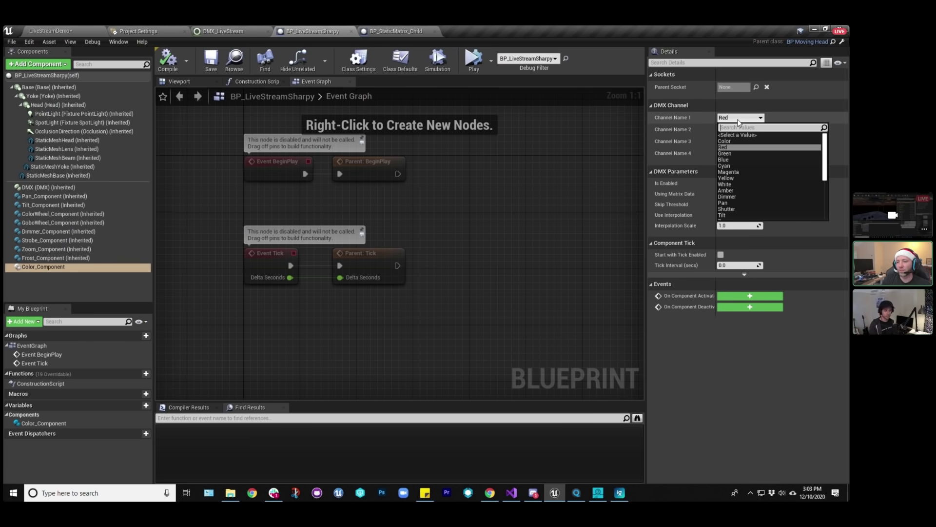
pyautogui.click(580, 161)
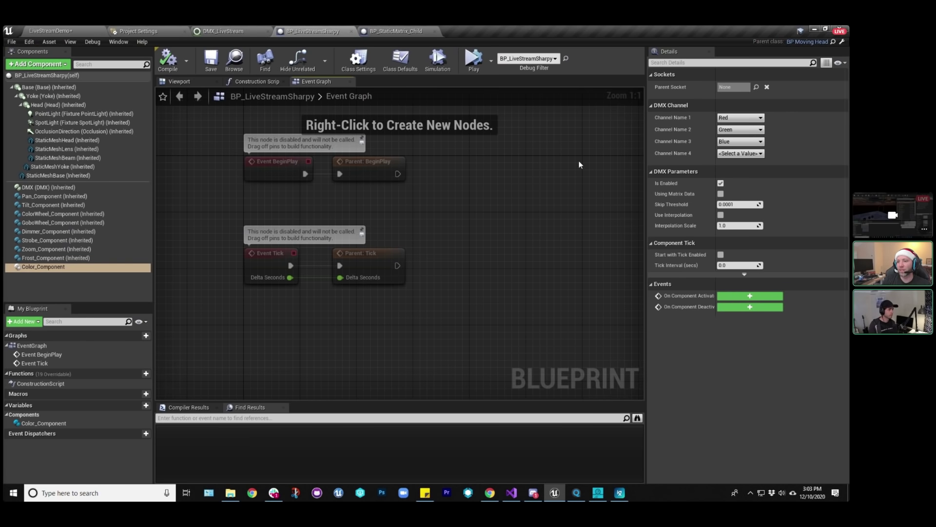
pyautogui.click(731, 118)
pyautogui.click(737, 166)
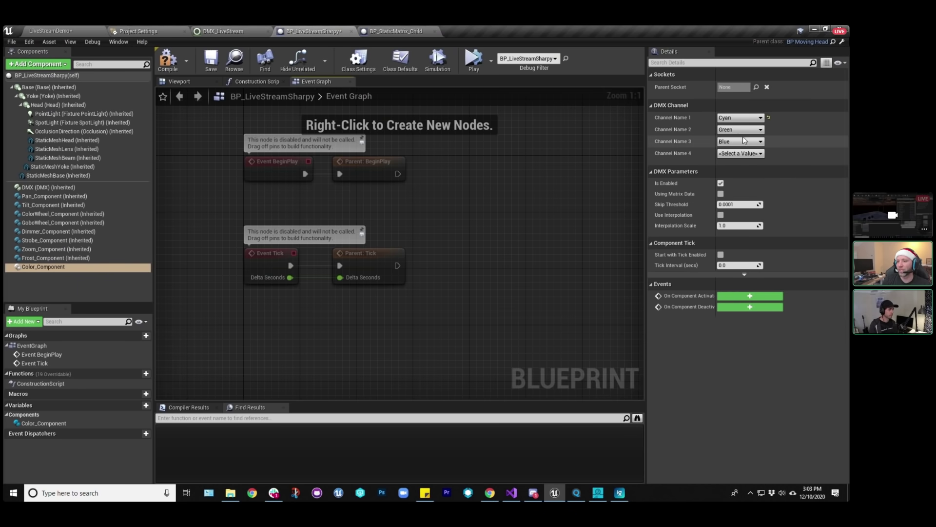
pyautogui.click(741, 141)
pyautogui.click(741, 193)
pyautogui.click(741, 141)
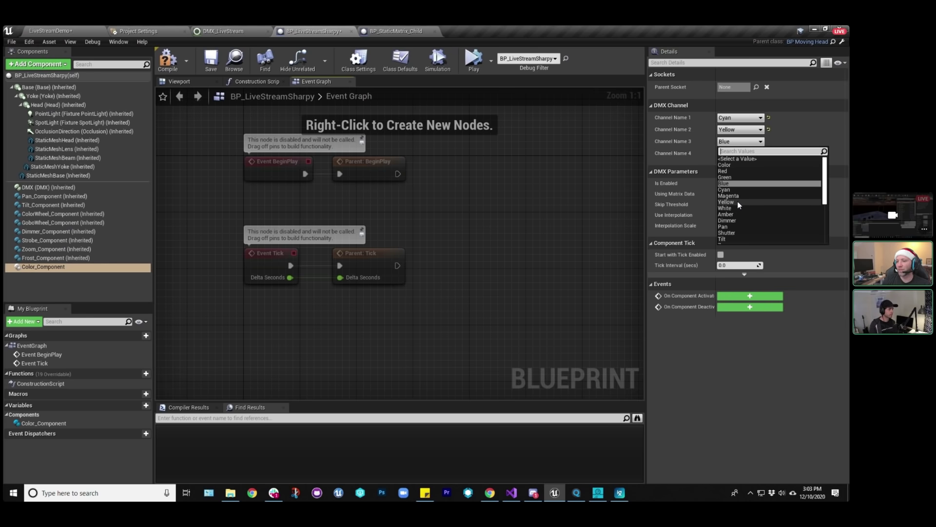
pyautogui.click(734, 196)
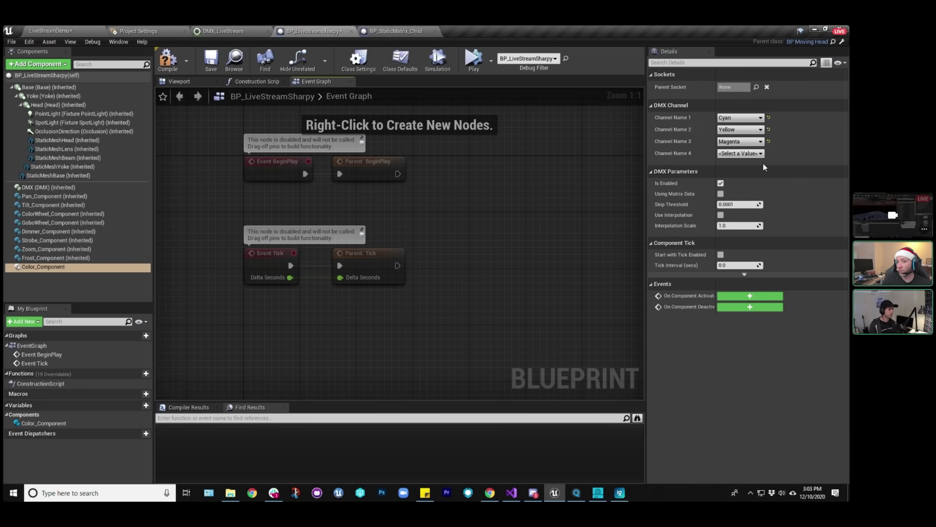
pyautogui.click(217, 31)
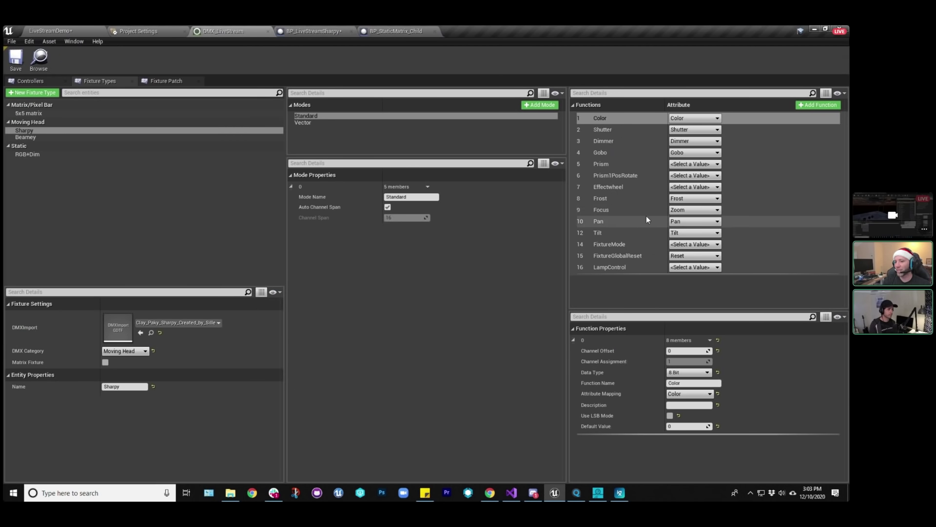
# Check the RGB+Dim fixture type settings, then bring up BP_StaticMatrix_Child's Event Graph.
pyautogui.click(36, 153)
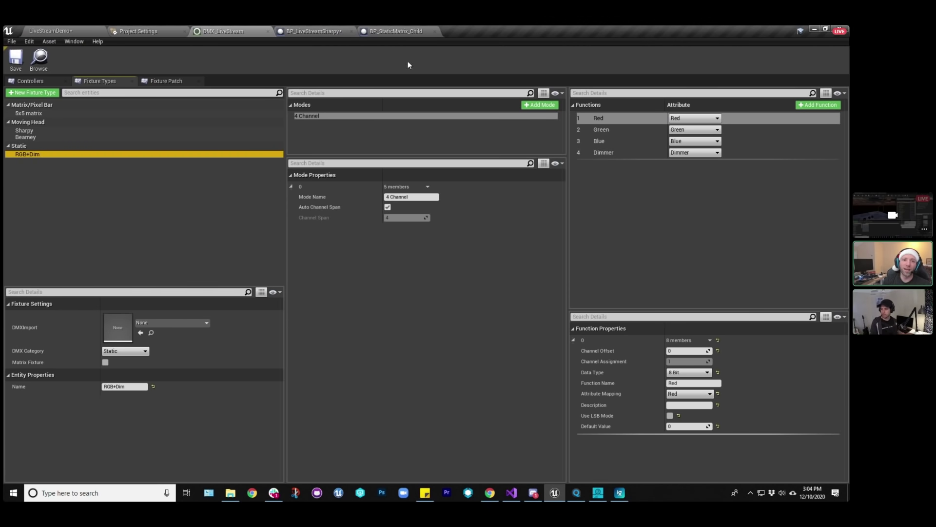
pyautogui.click(402, 29)
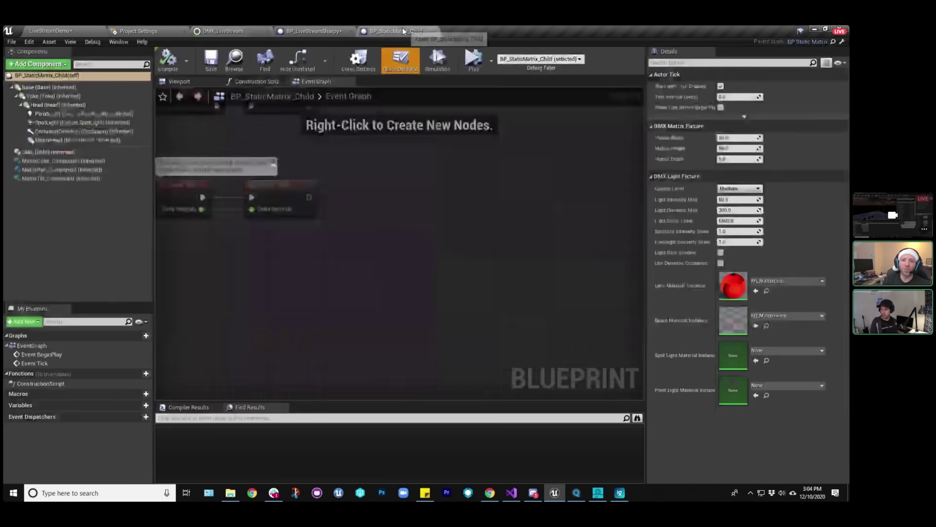
# Set BP_LiveStreamSharpy's Channel Names 1–3 to Red, Green and Blue.
pyautogui.click(309, 32)
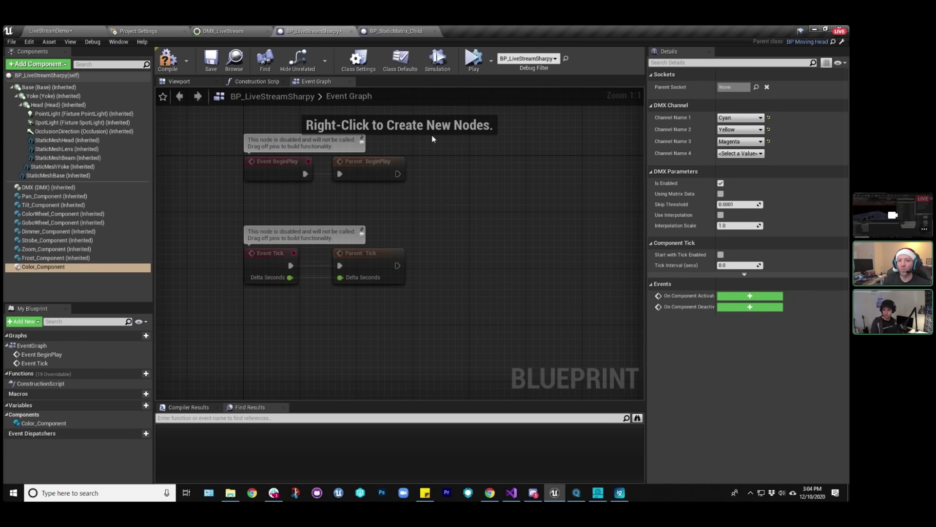
pyautogui.click(729, 117)
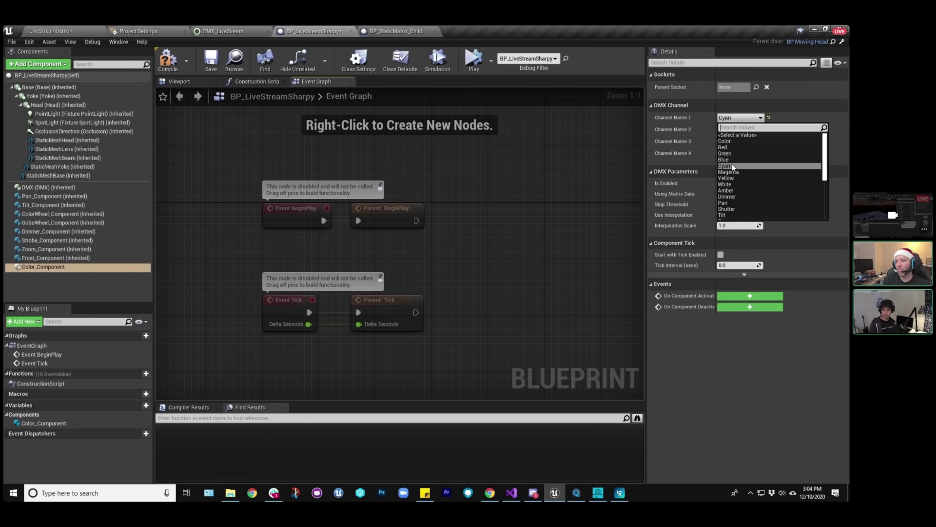
pyautogui.click(730, 147)
pyautogui.click(732, 130)
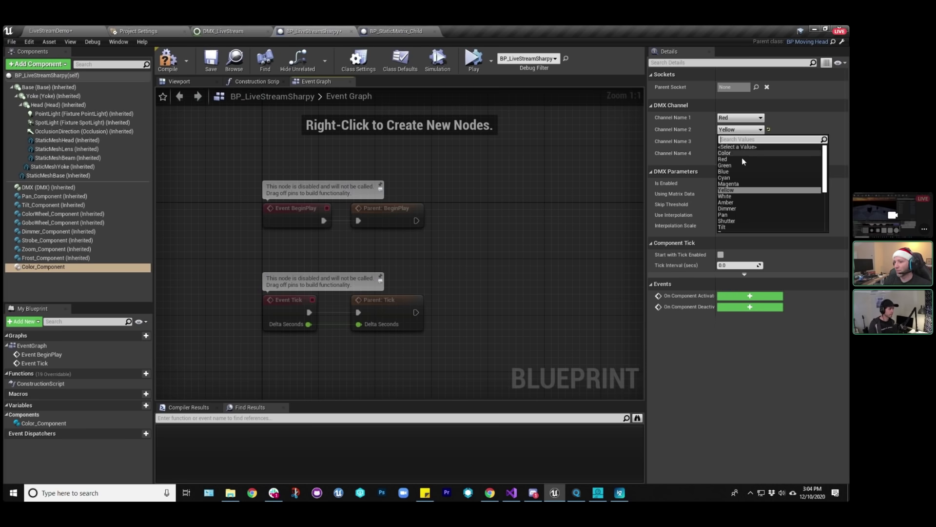
pyautogui.click(736, 183)
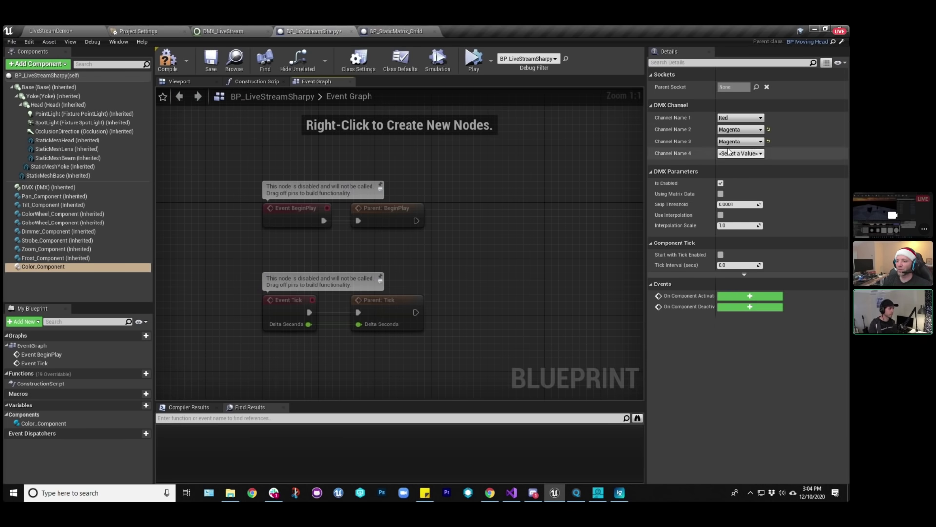
pyautogui.click(739, 129)
pyautogui.click(736, 155)
pyautogui.click(737, 147)
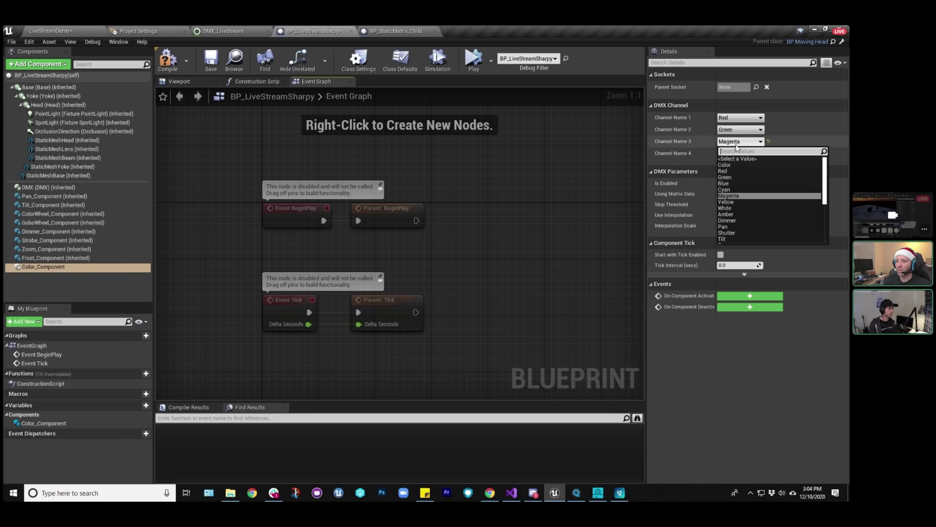
pyautogui.click(730, 180)
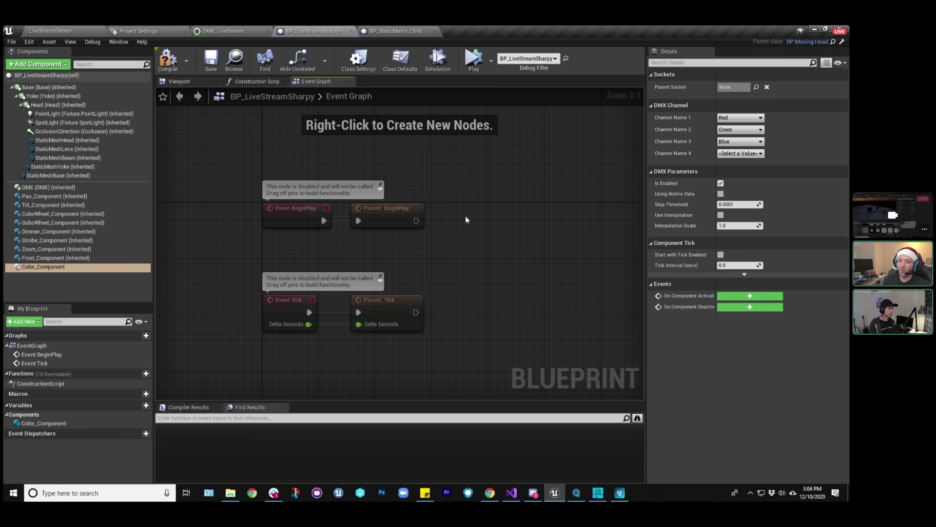
# Compile the updated BP_LiveStreamSharpy blueprint.
pyautogui.moveTo(466, 215); pyautogui.dragTo(508, 213, button='right')
pyautogui.click(167, 58)
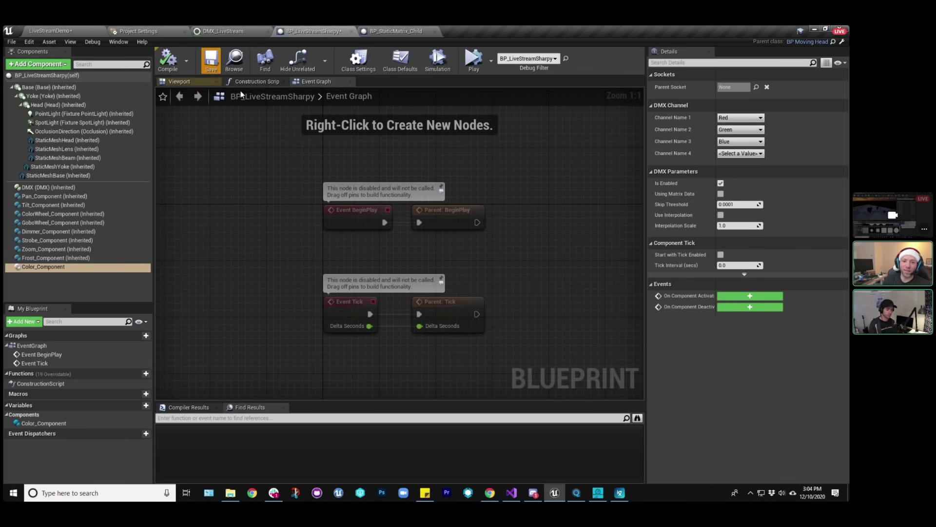
pyautogui.scroll(-2, 313, 220)
pyautogui.moveTo(493, 174); pyautogui.dragTo(472, 211, button='right')
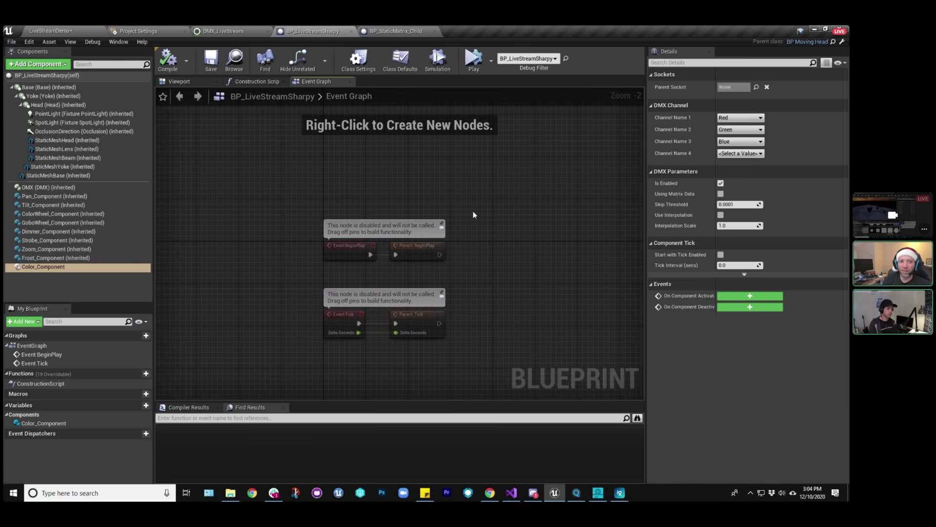
# Close the BP_StaticMatrix_Child and BP_LiveStreamSharpy blueprint tabs.
pyautogui.click(40, 31)
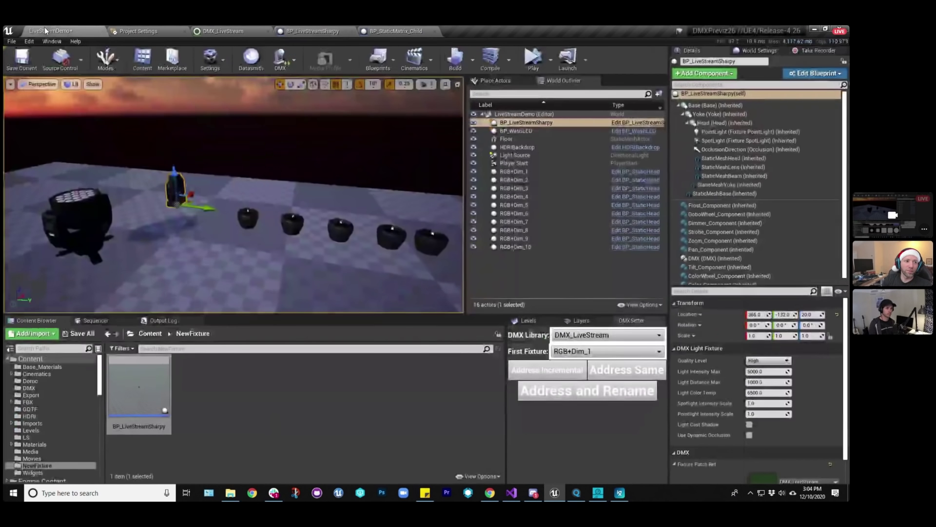
pyautogui.click(399, 32)
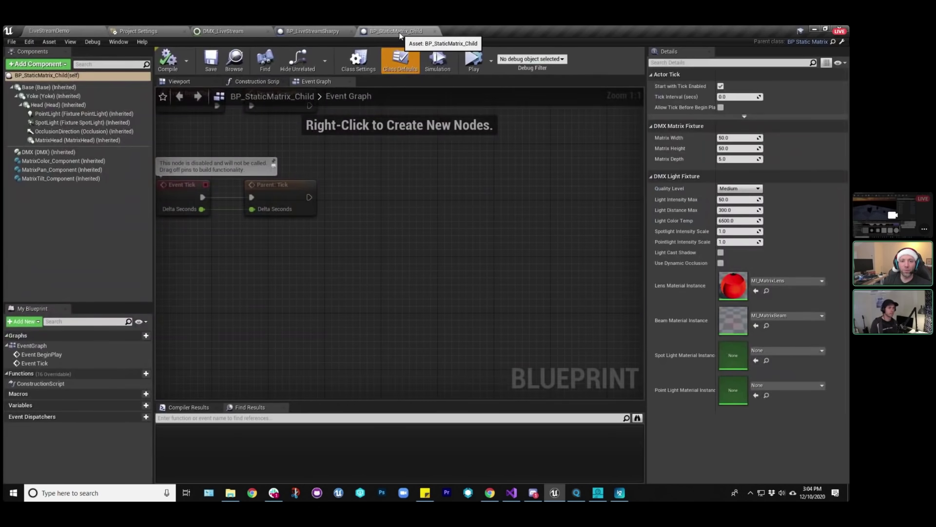
pyautogui.scroll(2, 405, 127)
pyautogui.click(435, 31)
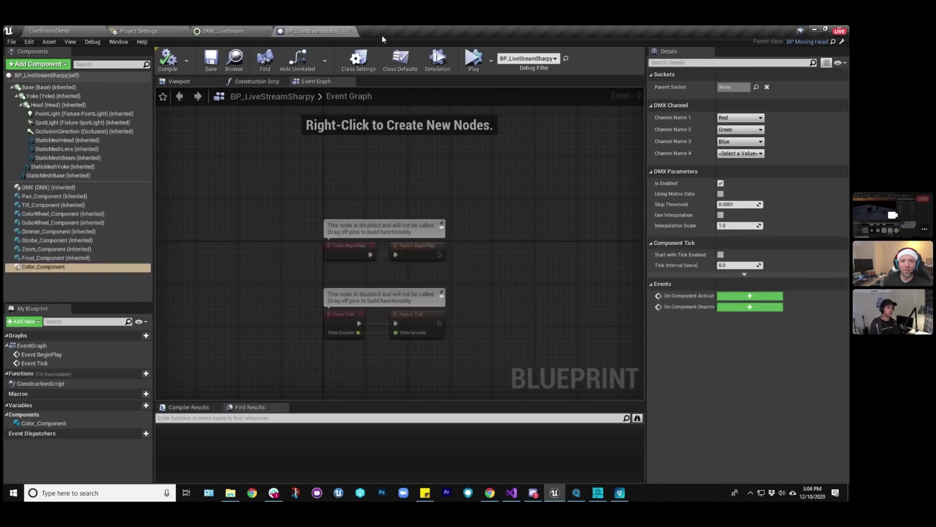
pyautogui.click(351, 32)
# Back in the LiveStreamDemo editor, open the DMXFixtures LightFixtures folder in the Content Browser.
pyautogui.click(51, 31)
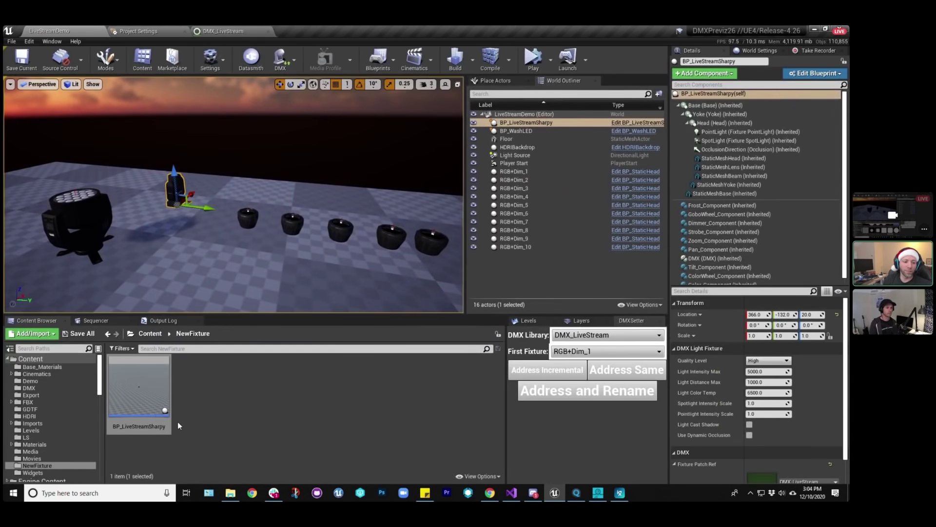
pyautogui.scroll(-10, 39, 399)
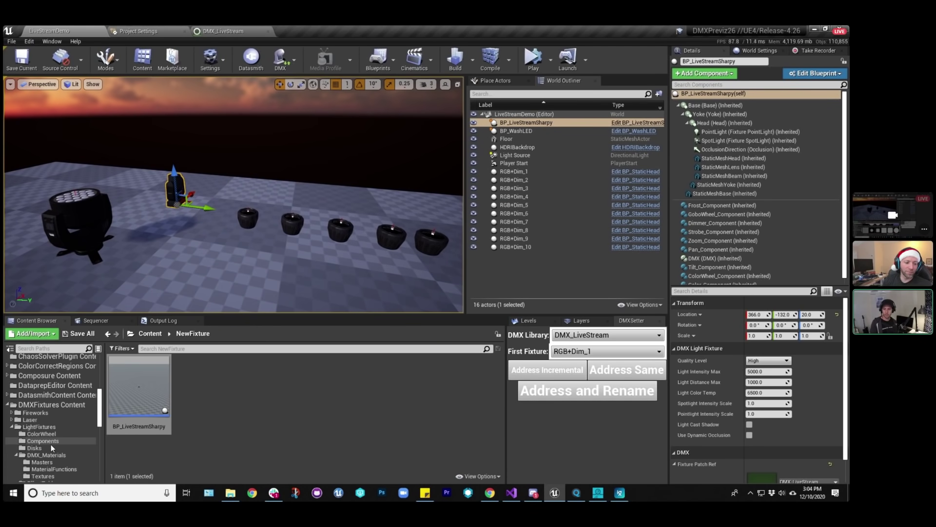
pyautogui.scroll(-3, 55, 448)
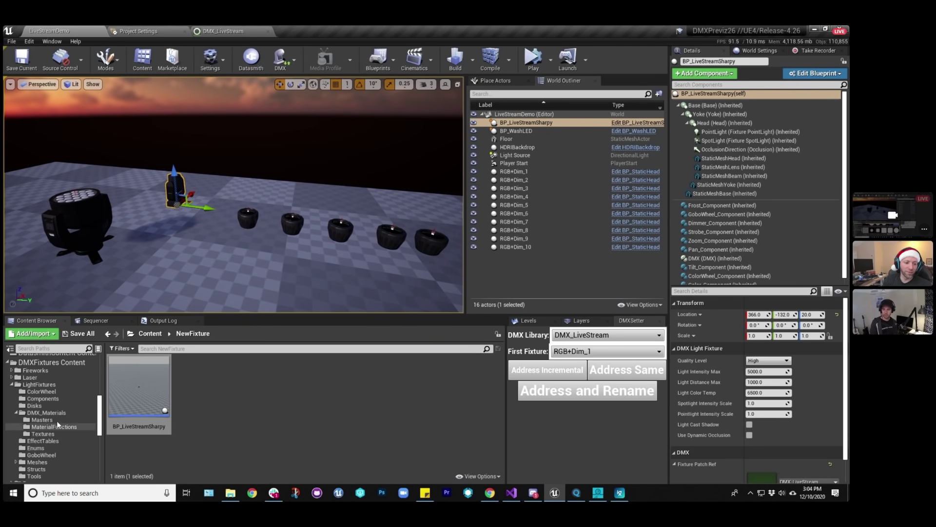
pyautogui.click(39, 384)
# Open the stock BP_MovingHead blueprint on its Event Graph.
pyautogui.scroll(-5, 302, 420)
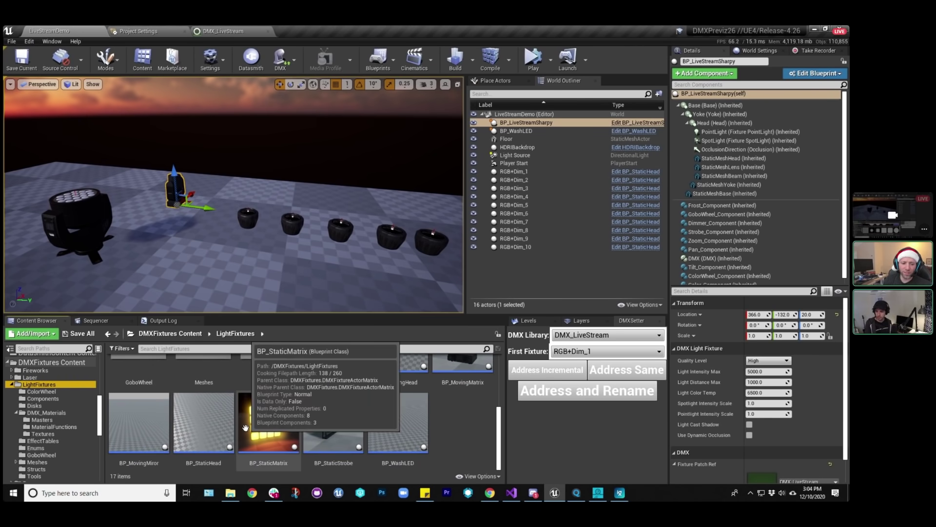
pyautogui.doubleClick(411, 371)
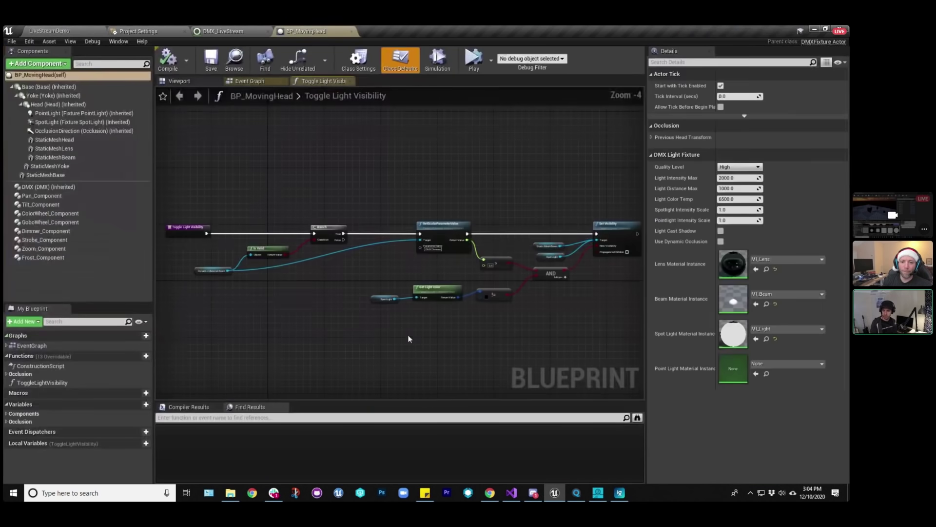
pyautogui.click(264, 82)
# Survey the Init, Update and On data received sections of the event graph.
pyautogui.scroll(-5, 431, 199)
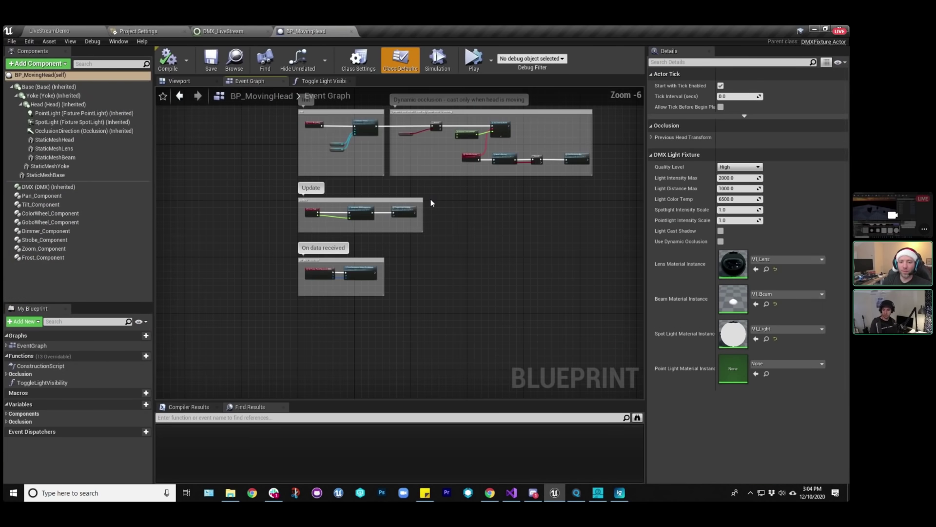
pyautogui.scroll(1, 396, 251)
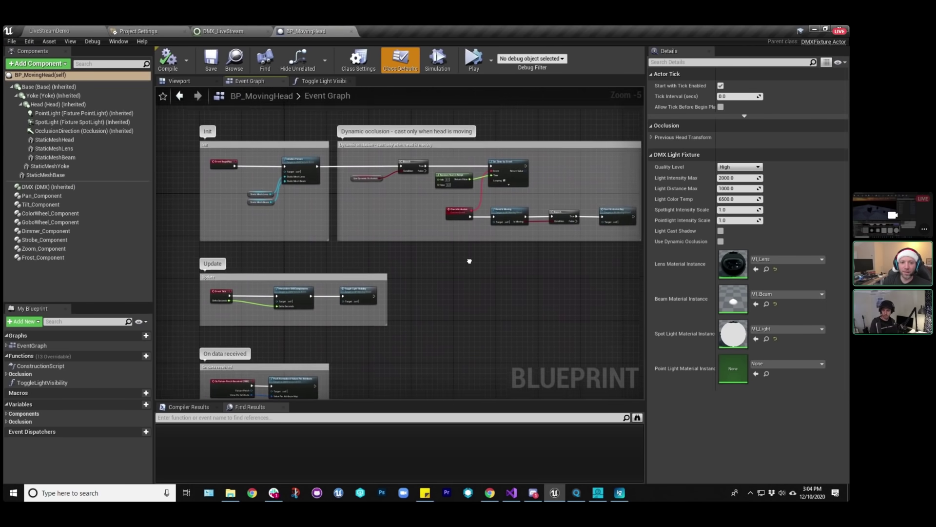
pyautogui.scroll(4, 252, 190)
pyautogui.scroll(-2, 338, 197)
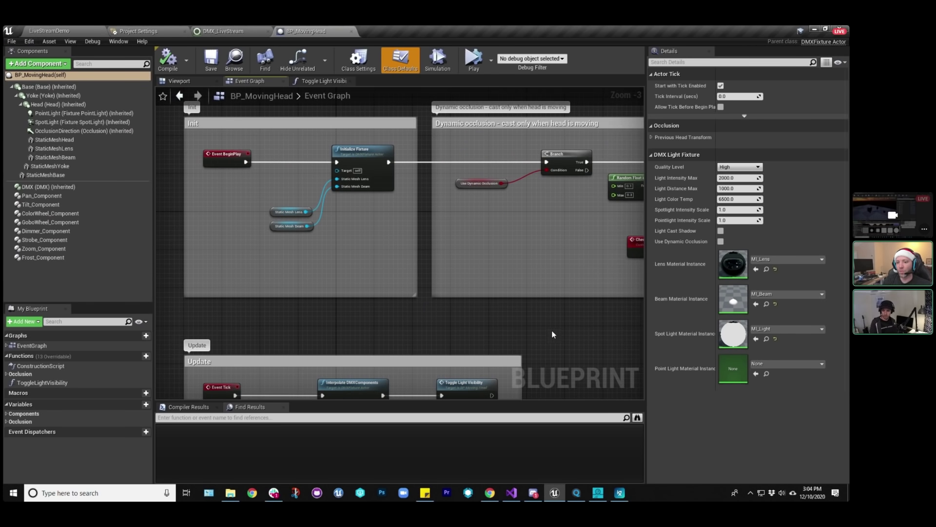
pyautogui.moveTo(551, 329); pyautogui.dragTo(576, 135, button='right')
pyautogui.moveTo(547, 288); pyautogui.dragTo(502, 248, button='right')
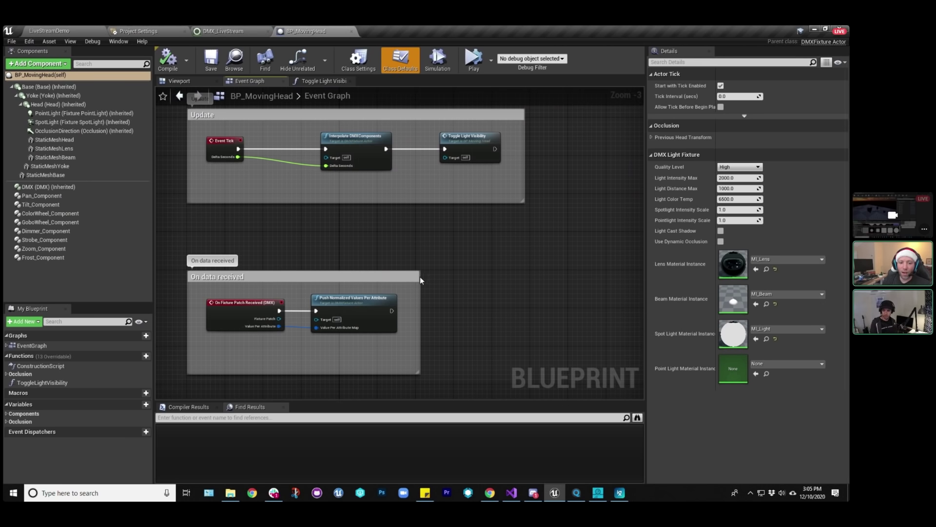
pyautogui.scroll(3, 420, 277)
pyautogui.moveTo(477, 256); pyautogui.dragTo(544, 199, button='right')
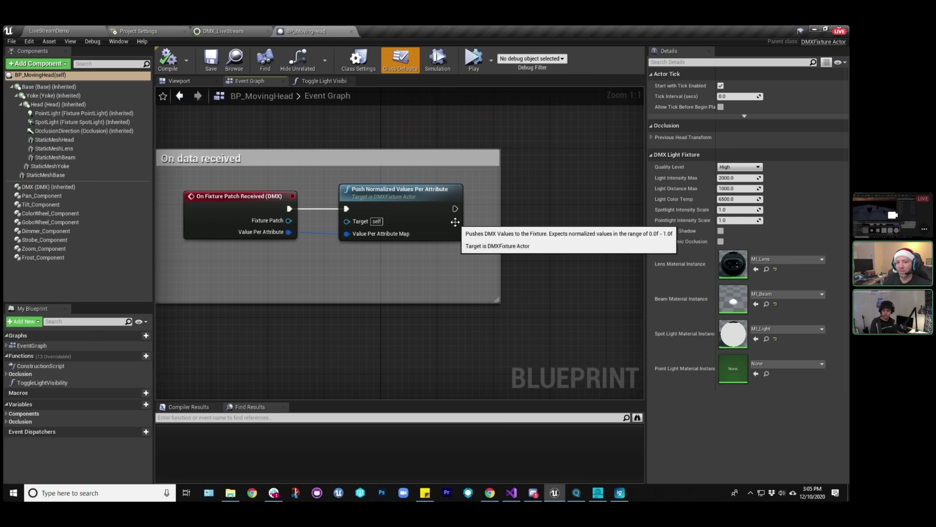
# Copy BP_MovingHead from LightFixtures into Content/NewFixture and open the copy.
pyautogui.click(49, 31)
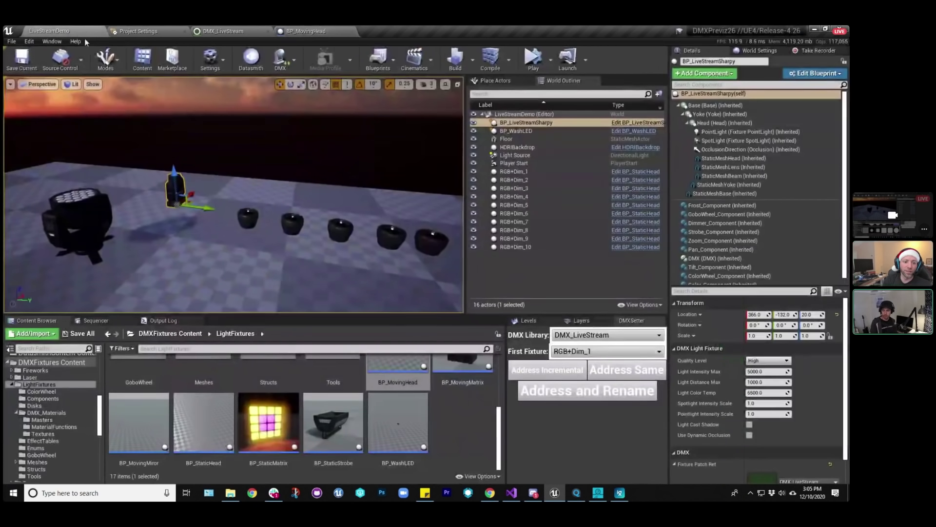
pyautogui.click(398, 373)
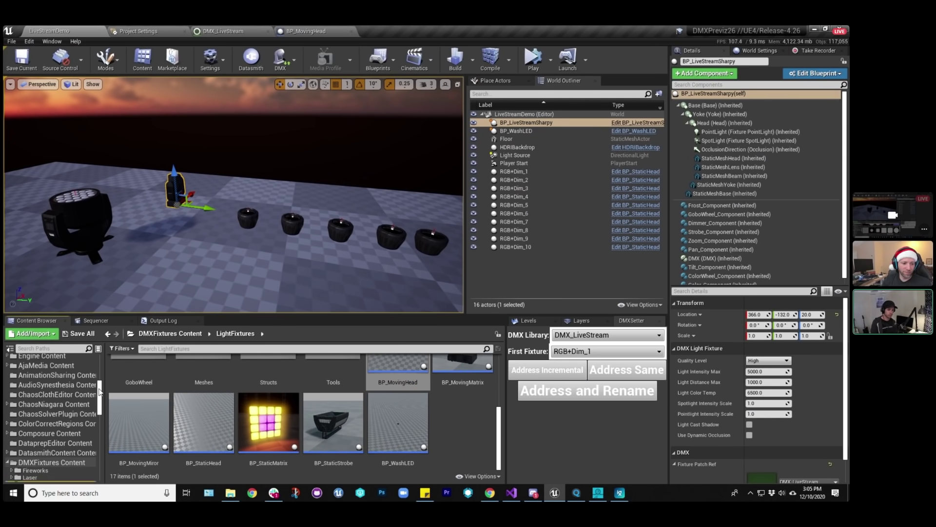
pyautogui.scroll(10, 63, 397)
pyautogui.click(53, 406)
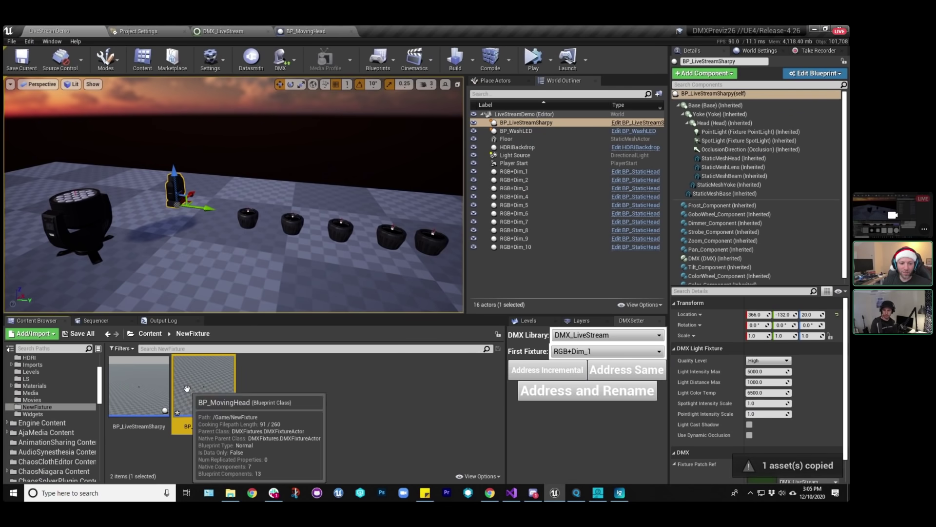
pyautogui.click(212, 393)
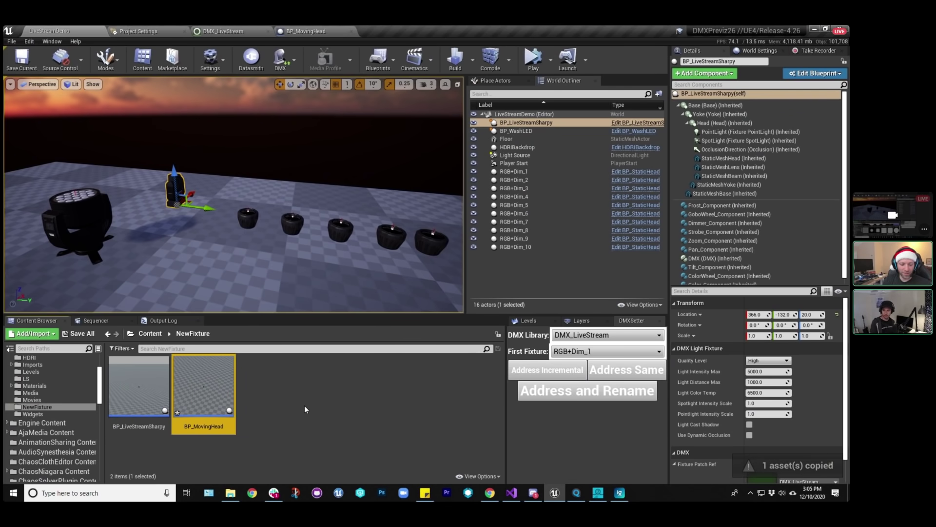
pyautogui.doubleClick(210, 390)
# Widen the On data received comment box and shift Push Normalized Values Per Attribute right.
pyautogui.scroll(5, 354, 258)
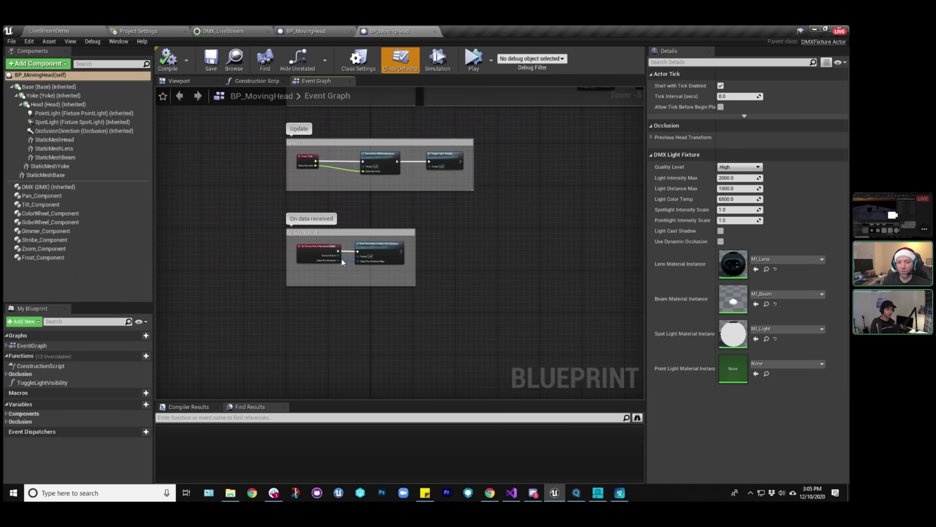
pyautogui.moveTo(575, 229); pyautogui.dragTo(535, 183, button='right')
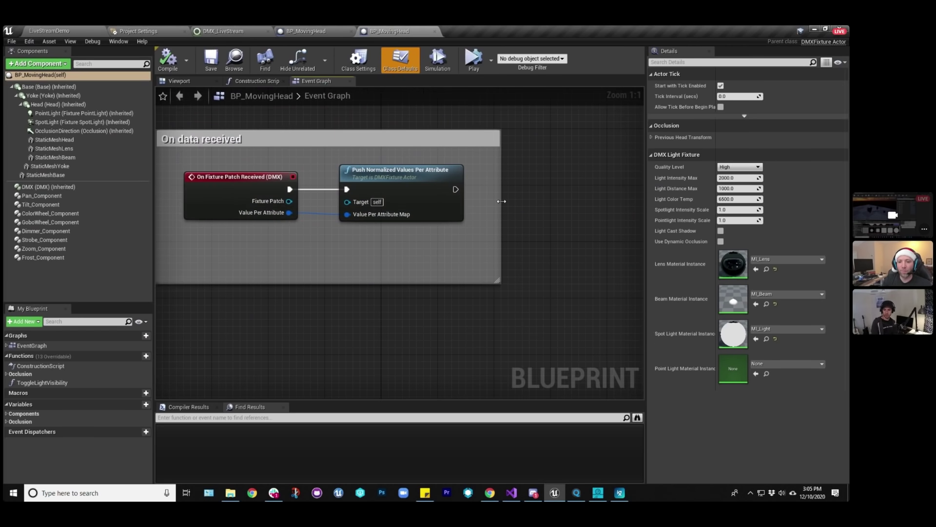
pyautogui.moveTo(499, 205); pyautogui.dragTo(640, 209)
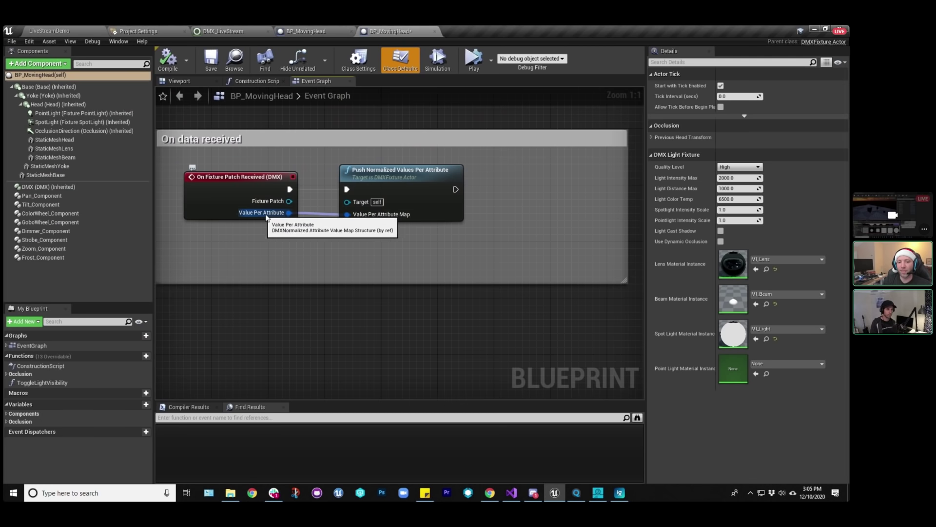
pyautogui.moveTo(379, 177); pyautogui.dragTo(498, 176)
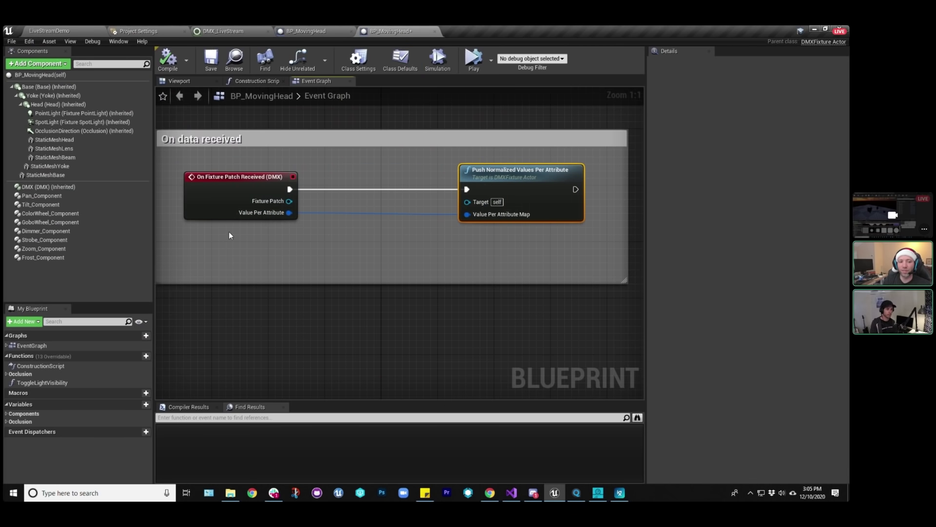
pyautogui.click(220, 178)
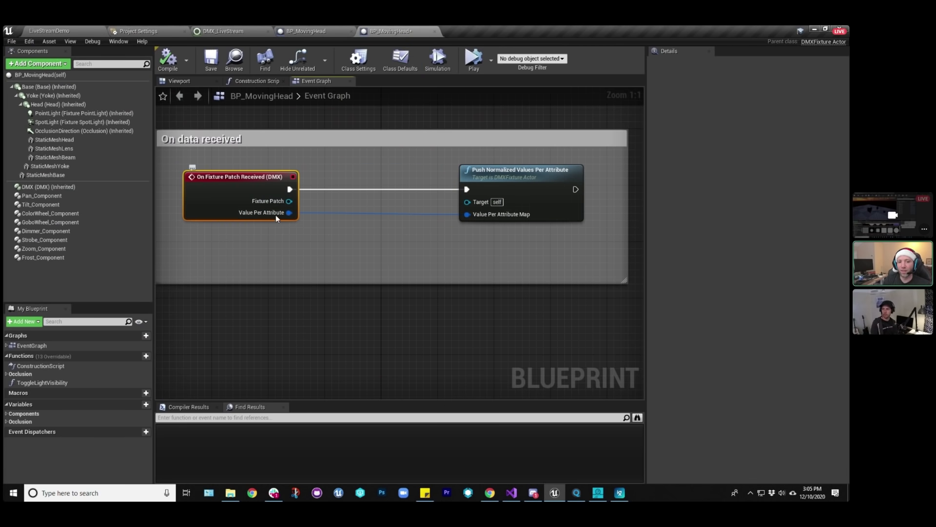
# Add a Map Find node from Value Per Attribute, then delete it again.
pyautogui.rightClick(270, 210)
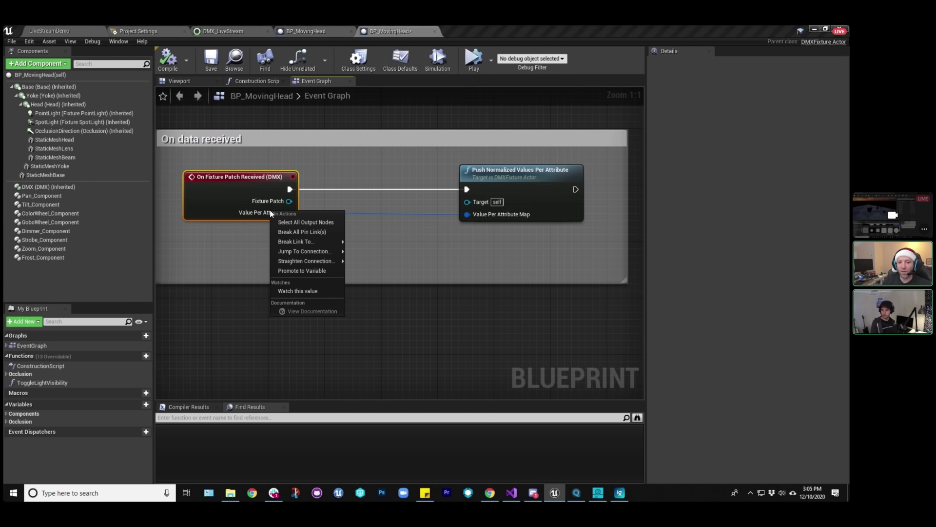
pyautogui.click(406, 232)
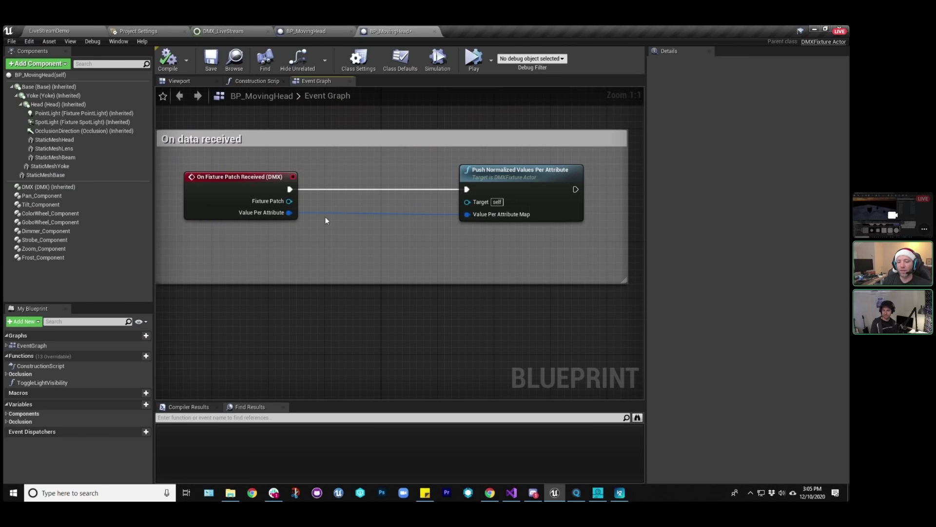
pyautogui.moveTo(289, 212); pyautogui.dragTo(349, 255)
pyautogui.write('find')
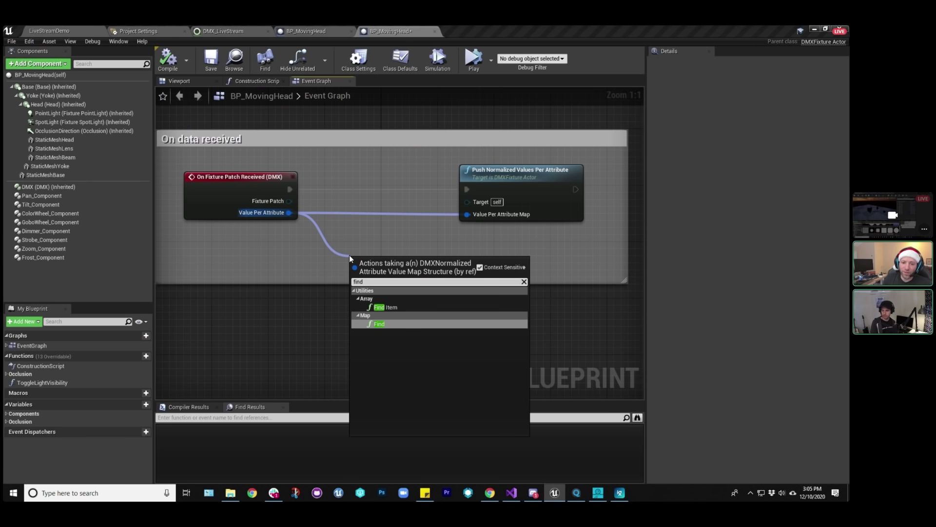
pyautogui.click(380, 324)
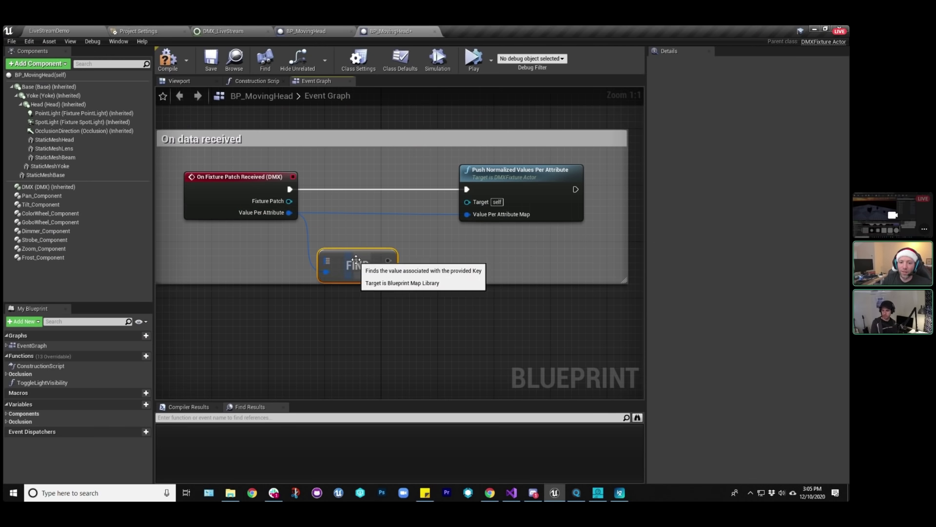
pyautogui.moveTo(363, 263); pyautogui.dragTo(378, 265)
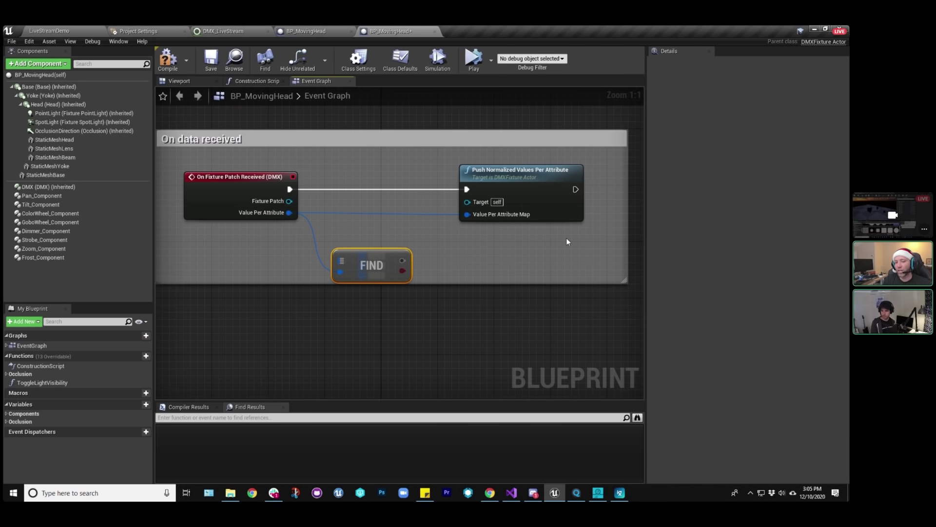
pyautogui.moveTo(436, 269); pyautogui.dragTo(411, 293, button='right')
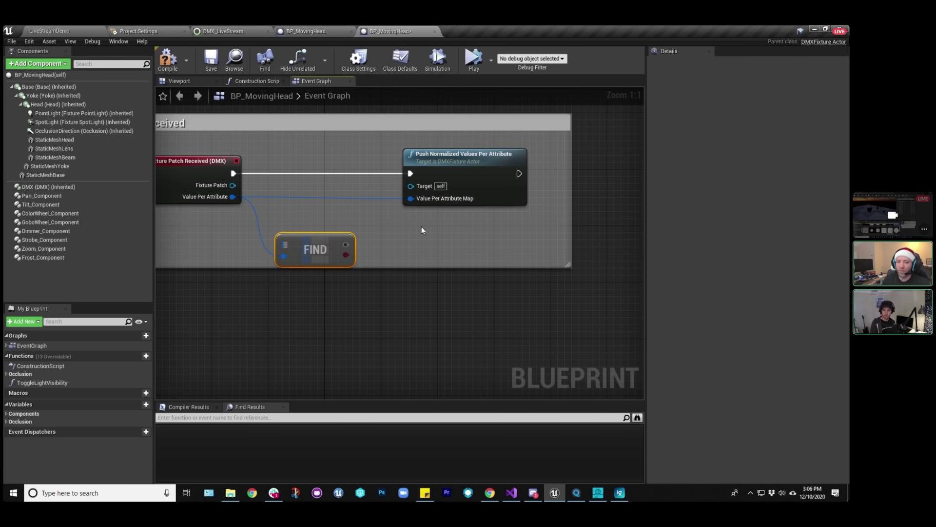
pyautogui.click(329, 245)
pyautogui.press('Delete')
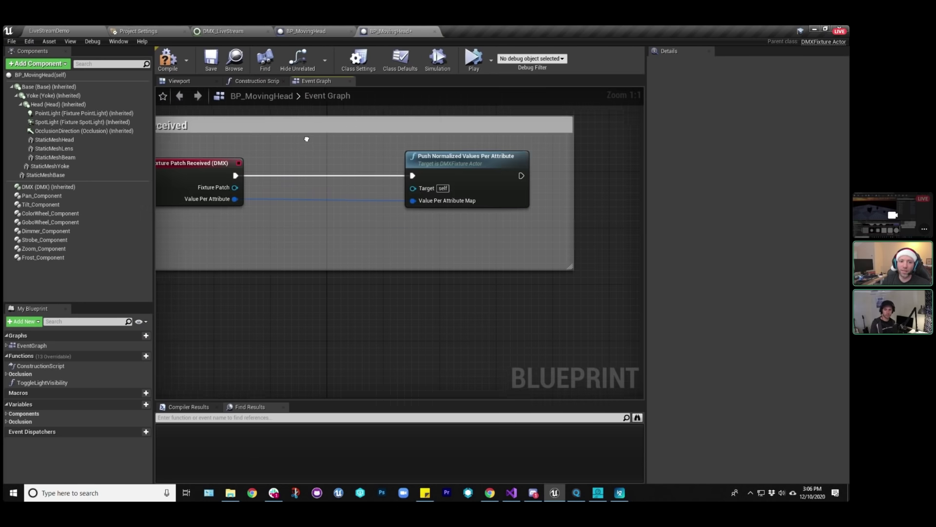
# Zoom out over the Update, Init and Dynamic occlusion sections, then return to LiveStreamDemo.
pyautogui.moveTo(308, 138); pyautogui.dragTo(349, 247, button='right')
pyautogui.moveTo(376, 184); pyautogui.dragTo(363, 287, button='right')
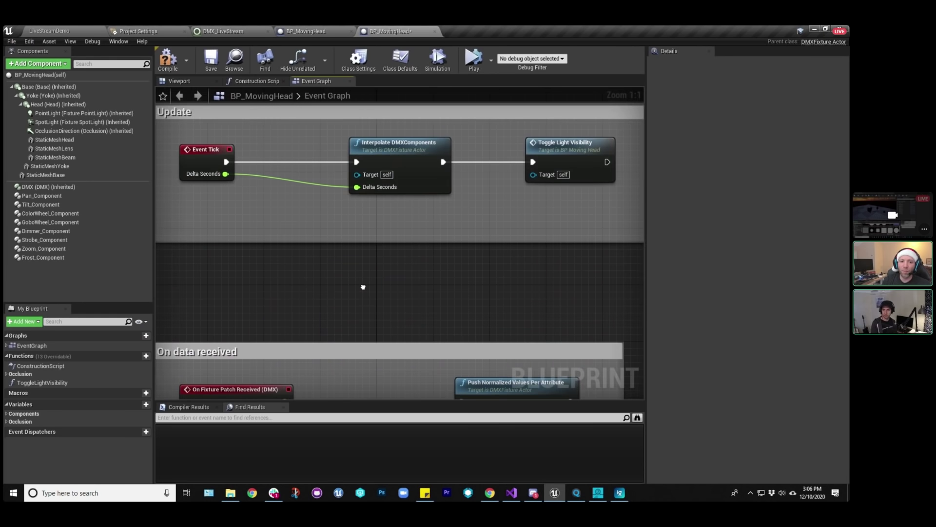
pyautogui.scroll(-4, 383, 263)
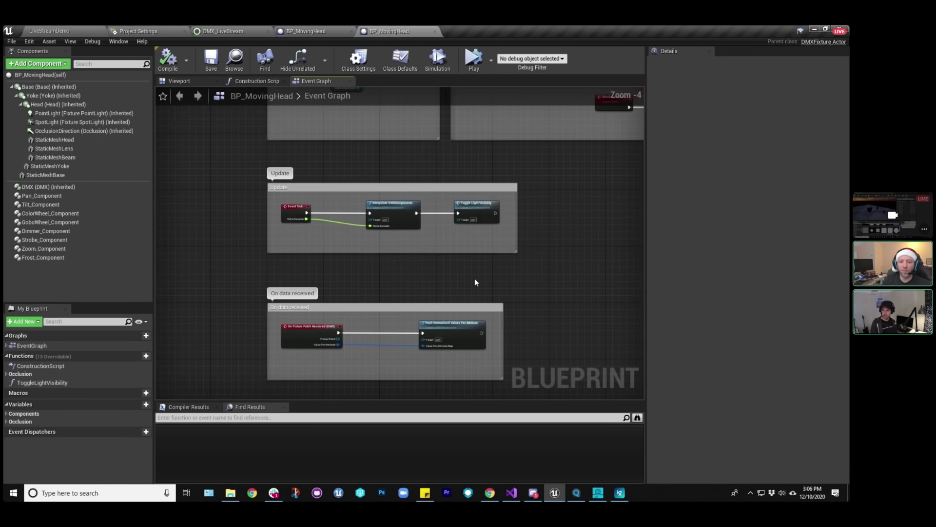
pyautogui.scroll(-2, 475, 282)
pyautogui.moveTo(371, 324); pyautogui.dragTo(366, 284, button='right')
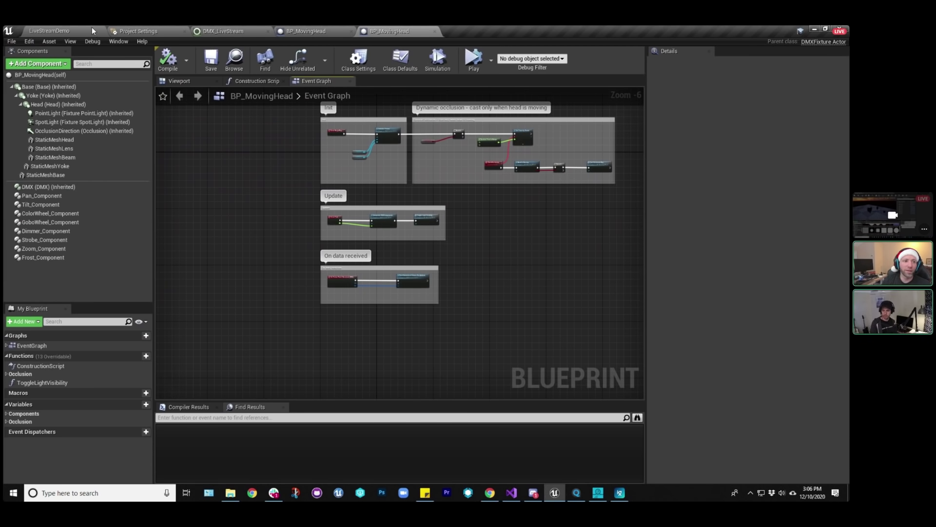
pyautogui.click(65, 30)
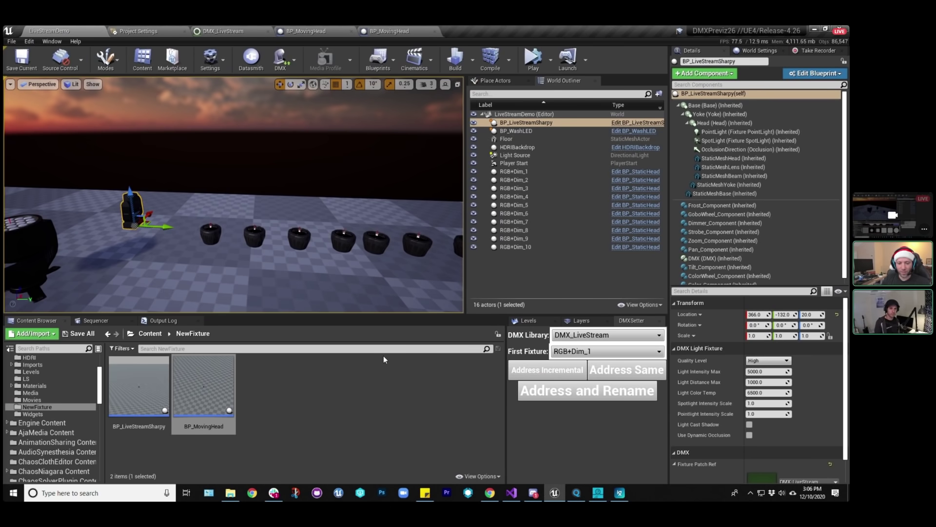
# Deselect the BP_MovingHead asset and switch back to the BP_MovingHead Event Graph.
pyautogui.moveTo(295, 199); pyautogui.dragTo(295, 198, button='right')
pyautogui.click(306, 402)
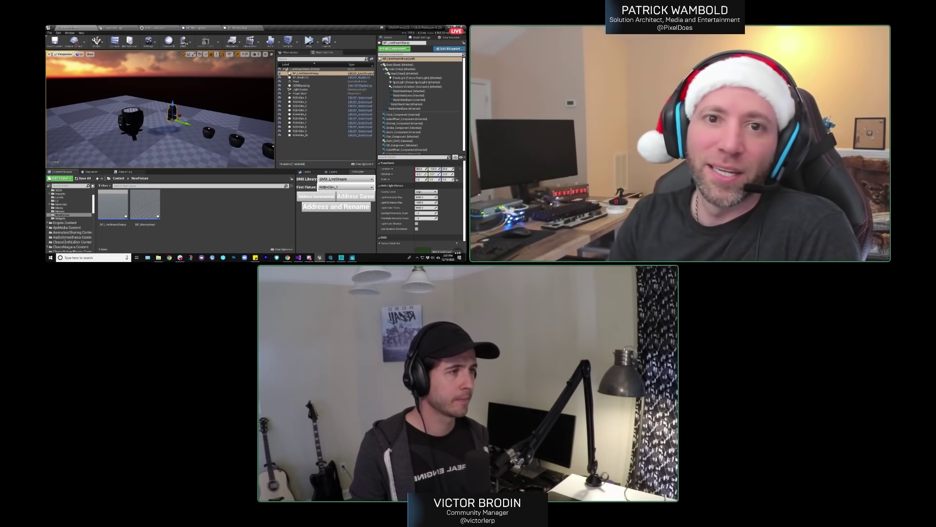
pyautogui.click(200, 28)
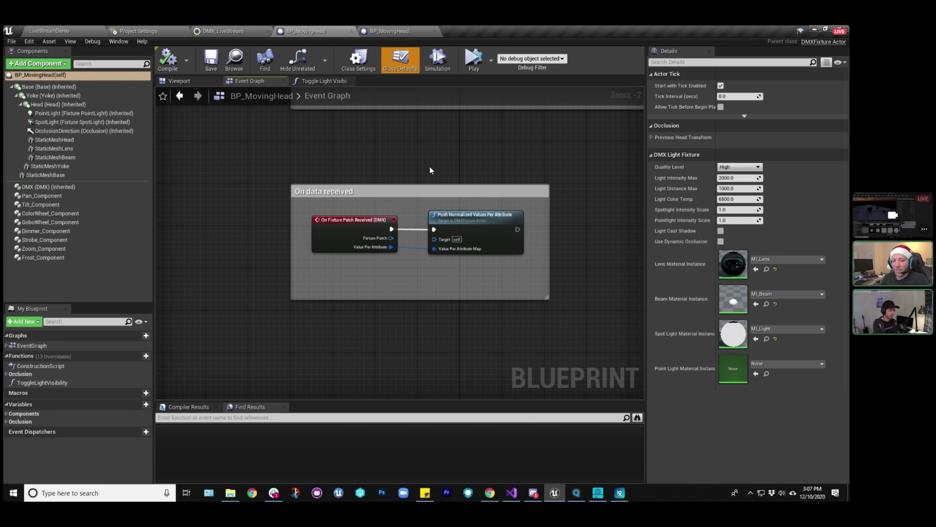
# Check the DMX_LiveStream library's fixture types and the DMX Plugin project settings.
pyautogui.moveTo(481, 157); pyautogui.dragTo(426, 183, button='right')
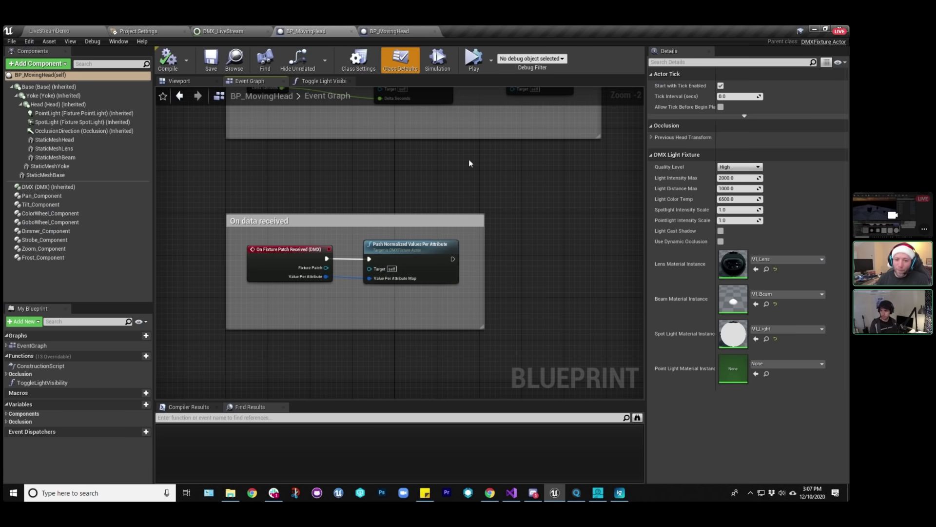
pyautogui.click(223, 31)
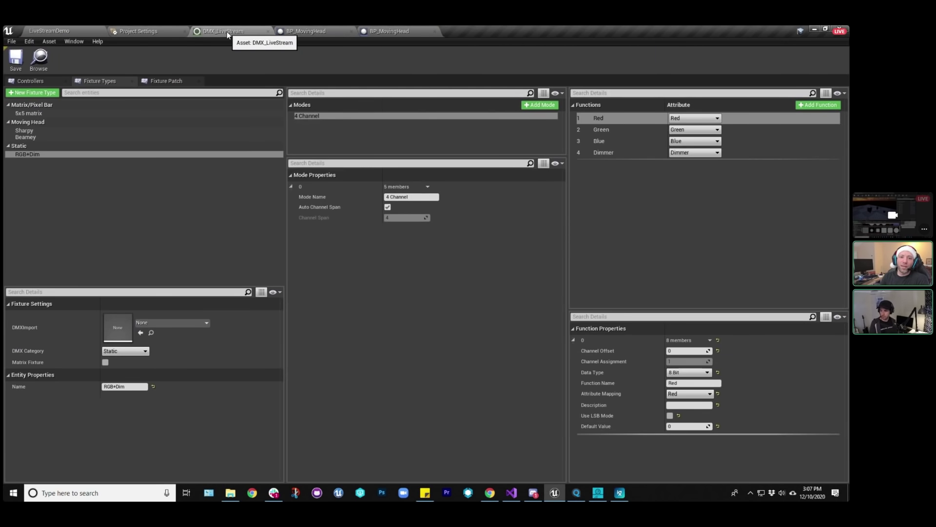
pyautogui.click(141, 32)
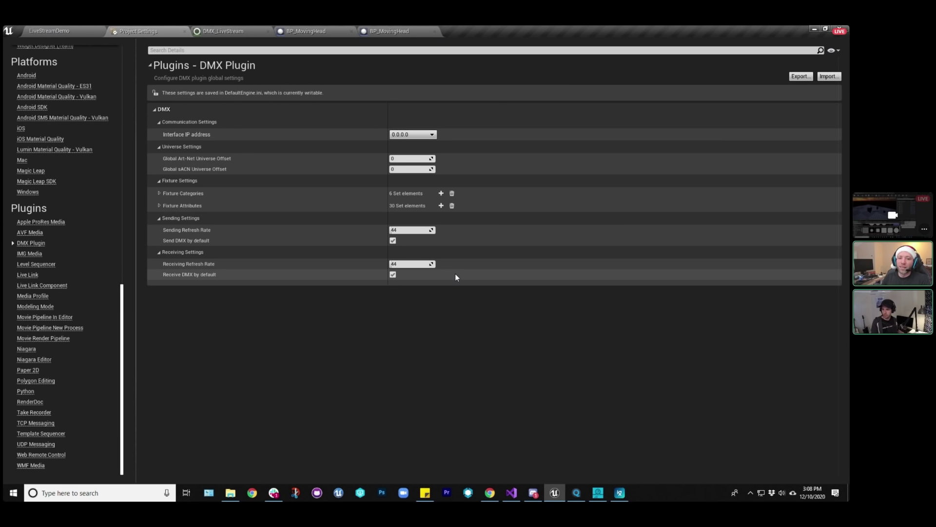
# Bring up the second BP_MovingHead blueprint's On data received graph.
pyautogui.click(77, 29)
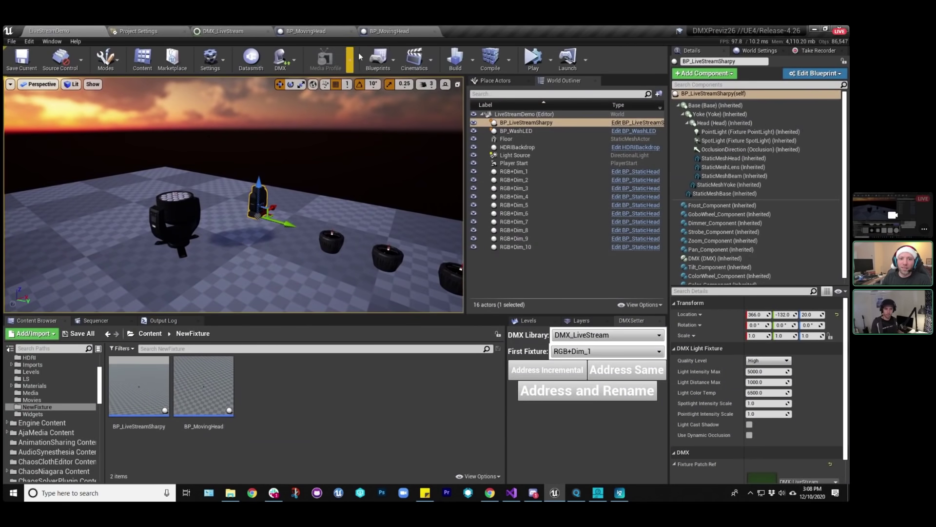
pyautogui.click(397, 31)
pyautogui.scroll(5, 370, 288)
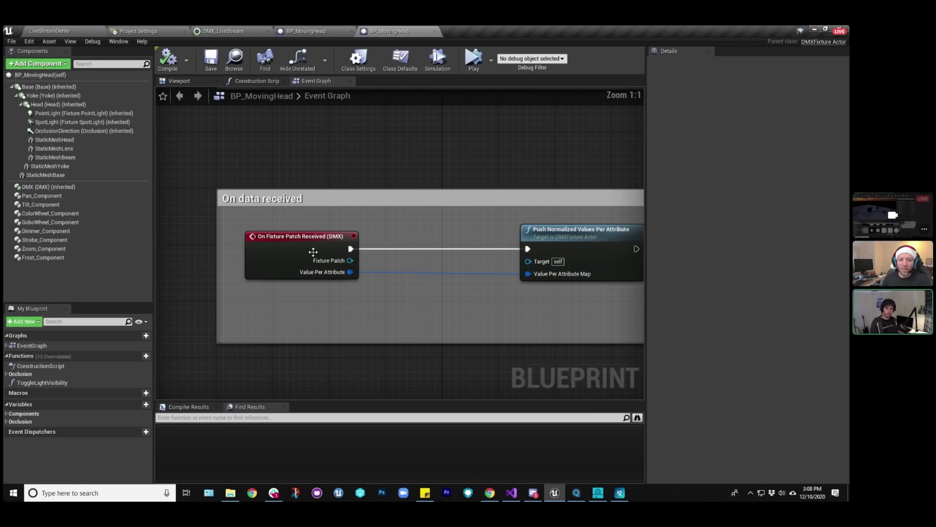
# Search the node action list for 'on prot' and cancel without adding a node.
pyautogui.scroll(-2, 314, 251)
pyautogui.click(243, 213)
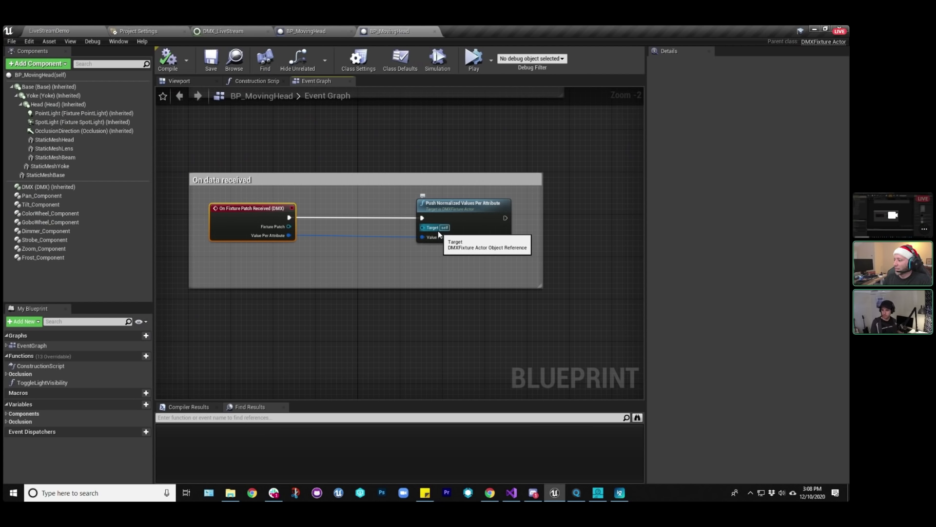
pyautogui.click(274, 157)
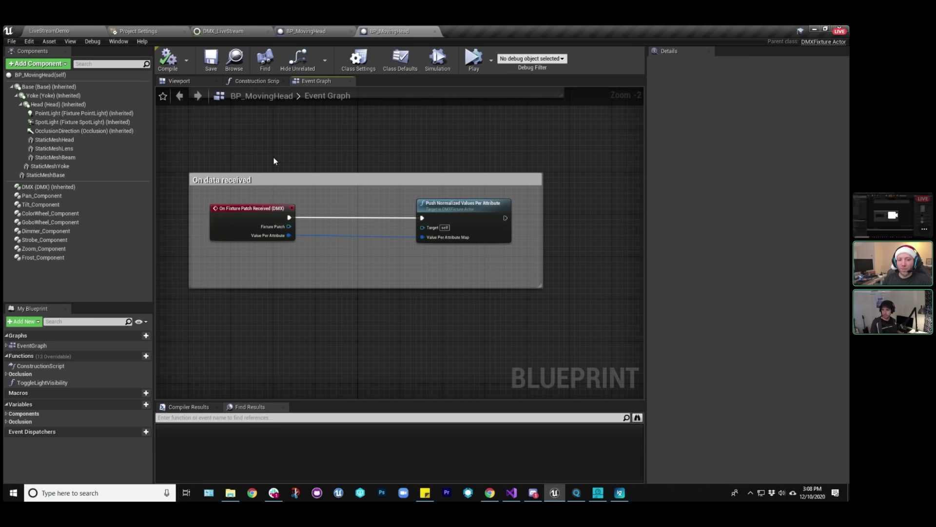
pyautogui.moveTo(317, 335); pyautogui.dragTo(330, 271, button='right')
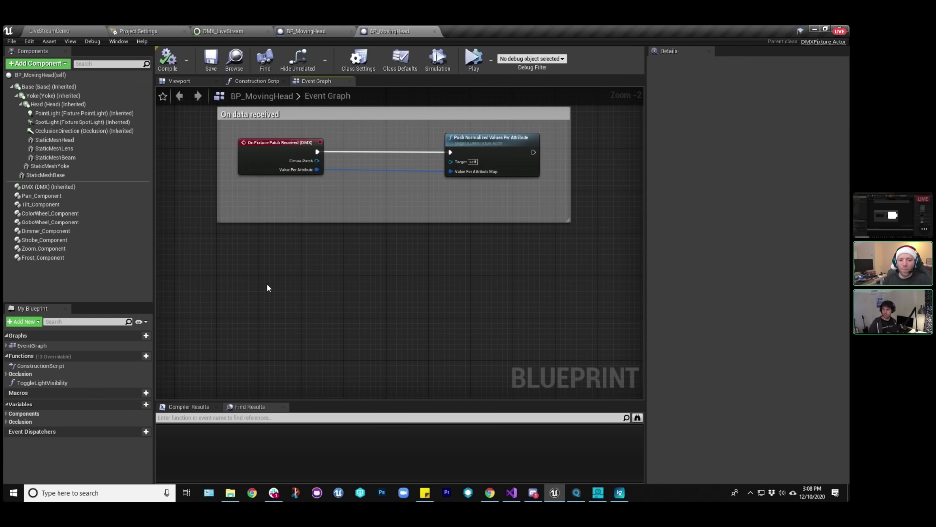
pyautogui.rightClick(267, 286)
pyautogui.write('on')
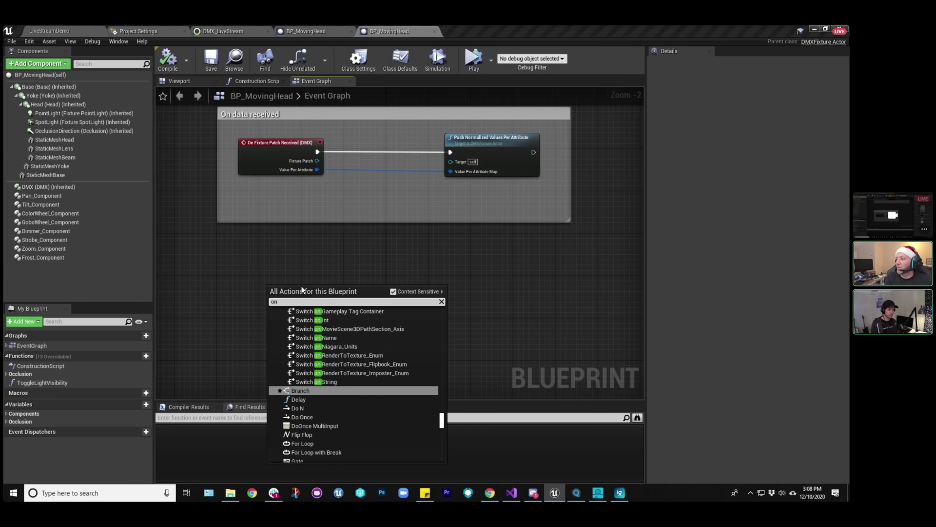
pyautogui.write(' prot')
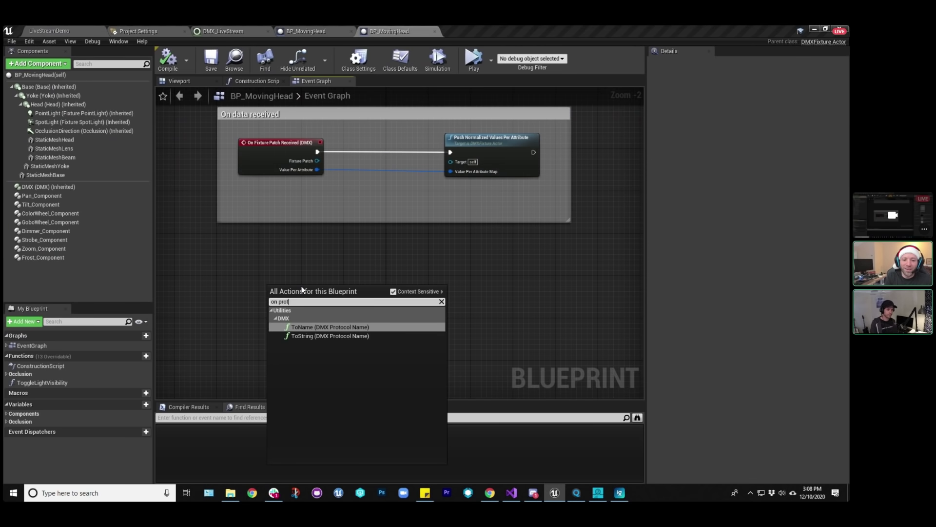
pyautogui.click(393, 291)
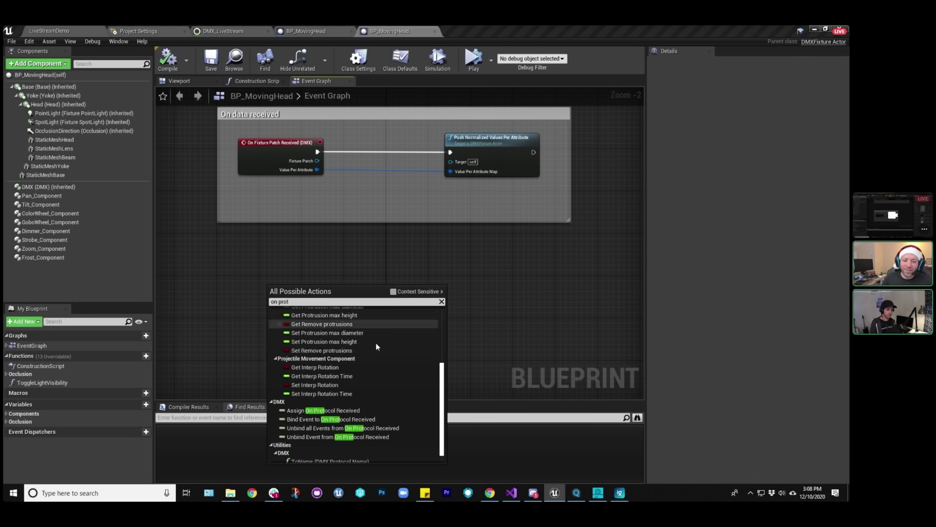
pyautogui.scroll(2, 373, 384)
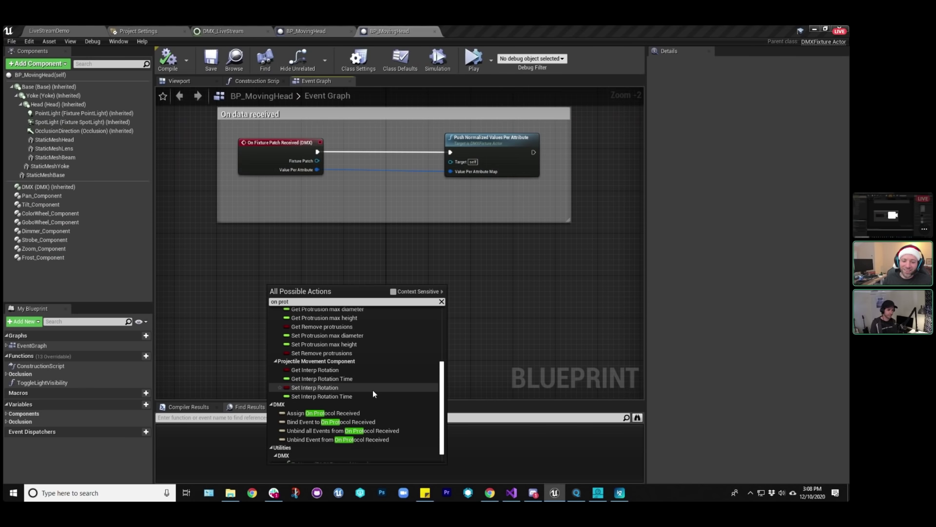
pyautogui.press('Escape')
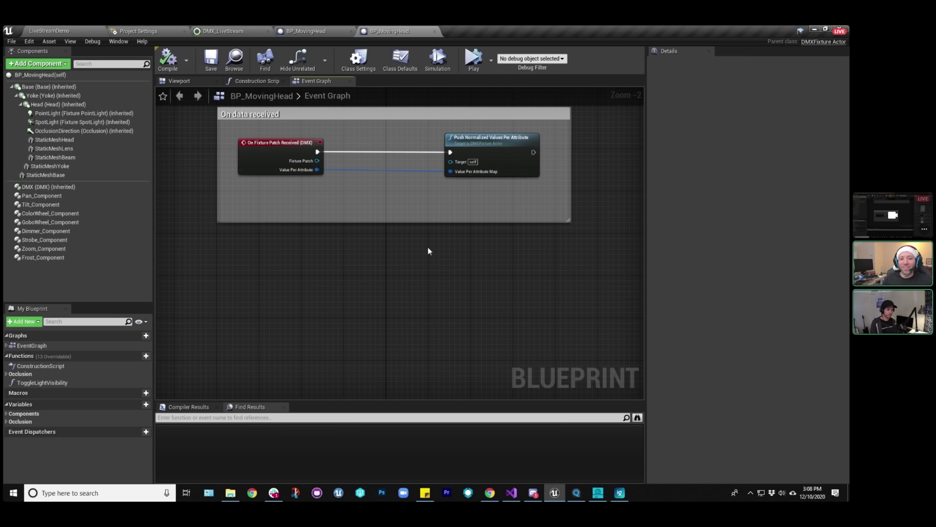
pyautogui.press('Home')
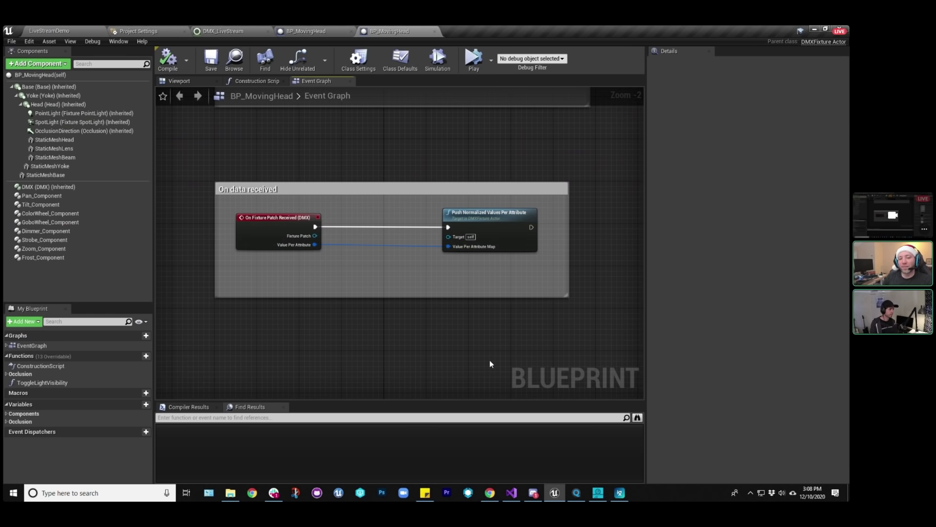
pyautogui.click(292, 224)
pyautogui.click(400, 165)
pyautogui.press('Home')
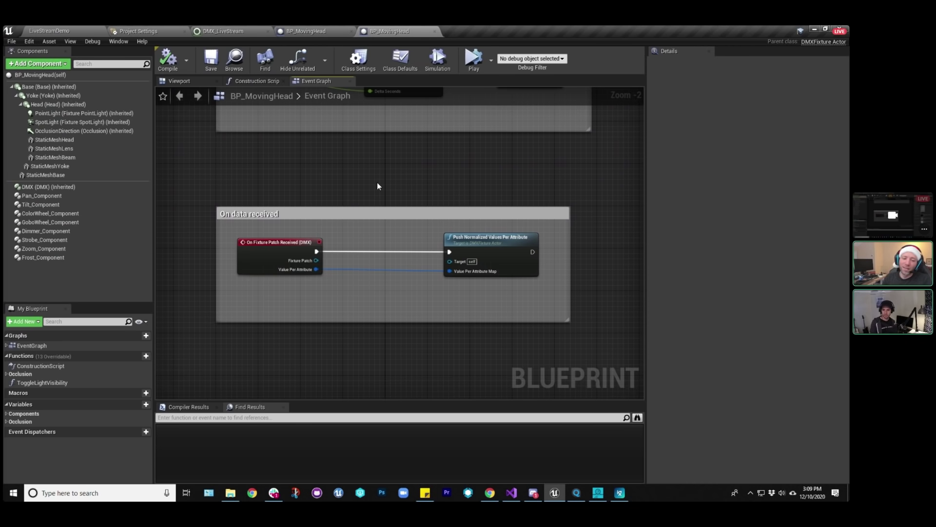
# Pan to the Update section and inspect the ToggleLightVisibility function's details.
pyautogui.scroll(-1, 492, 207)
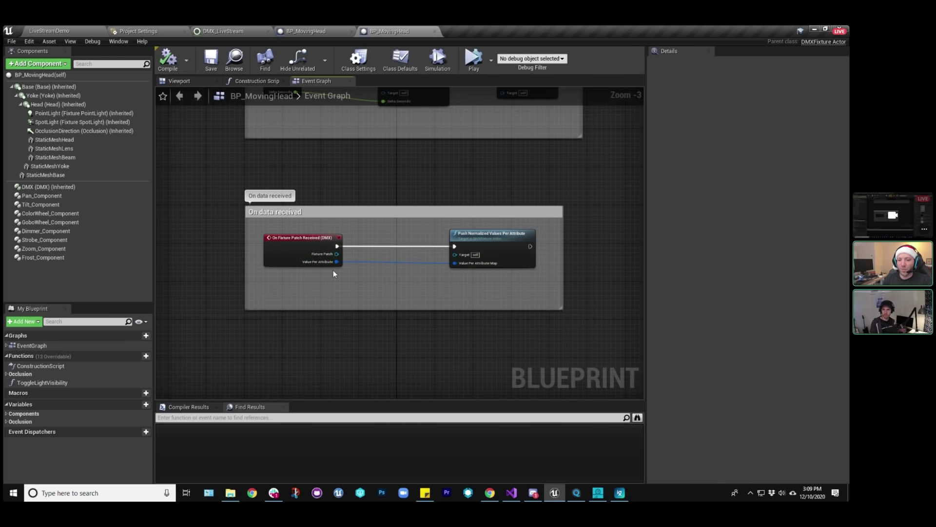
pyautogui.moveTo(546, 167); pyautogui.dragTo(465, 222, button='right')
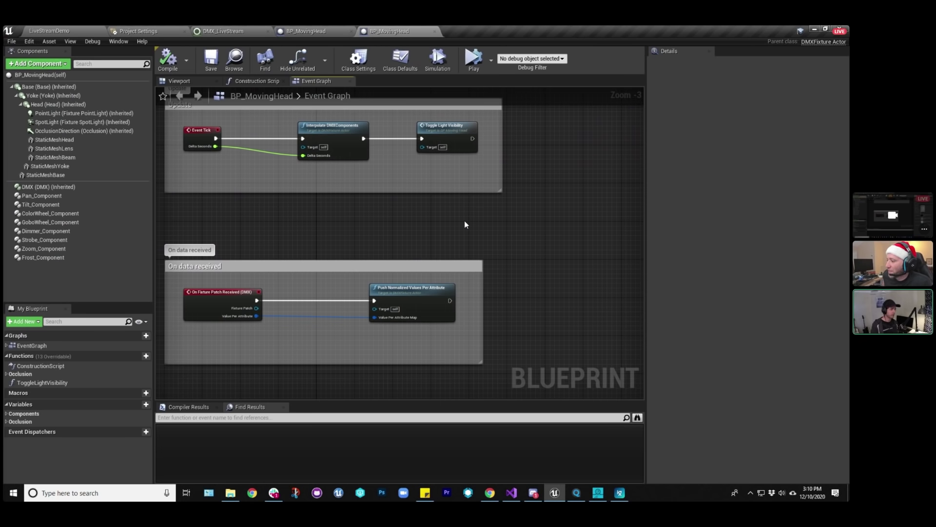
pyautogui.moveTo(554, 187); pyautogui.dragTo(522, 297, button='right')
pyautogui.scroll(-2, 560, 239)
pyautogui.scroll(2, 560, 233)
pyautogui.scroll(-1, 529, 281)
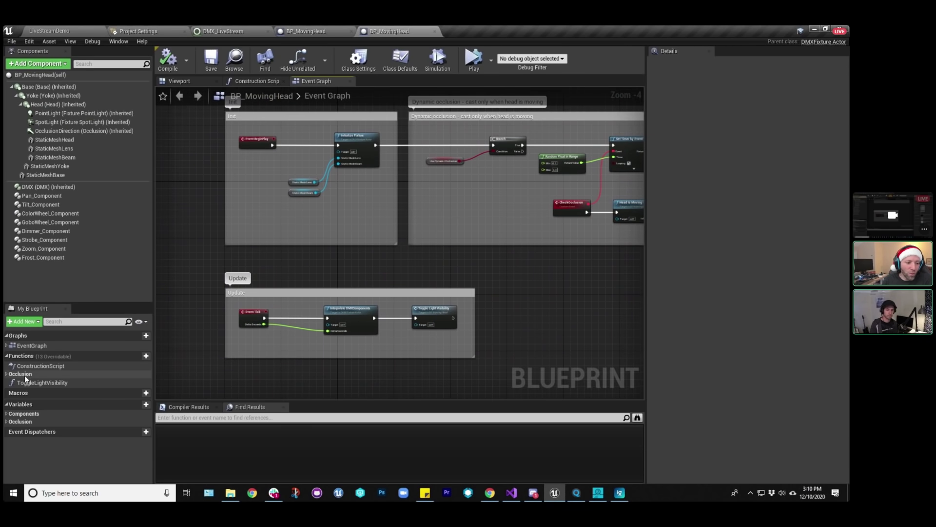
pyautogui.click(35, 382)
pyautogui.moveTo(572, 261); pyautogui.dragTo(468, 308, button='right')
pyautogui.scroll(-1, 493, 282)
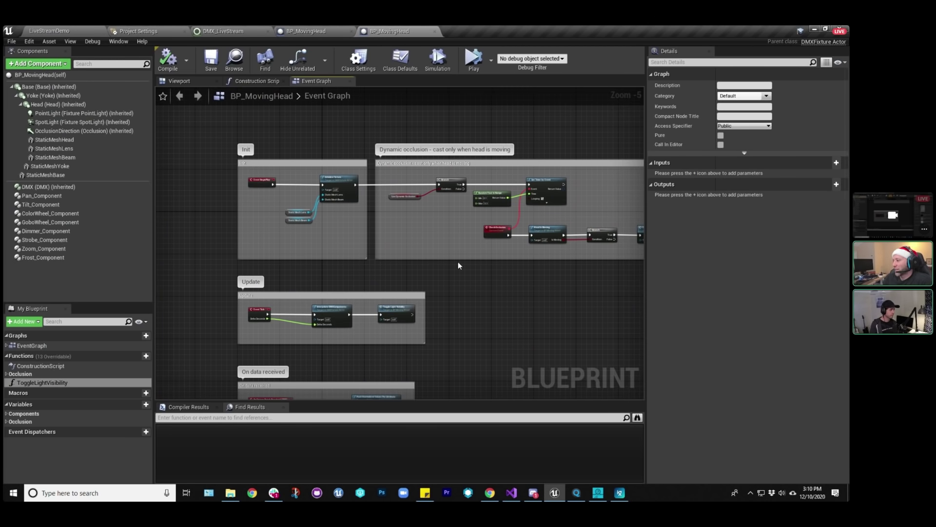
pyautogui.click(50, 30)
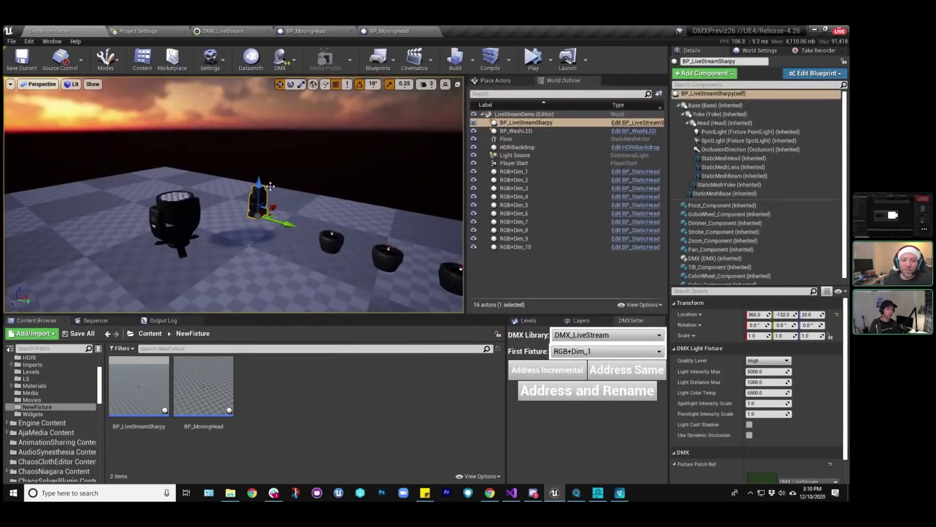
pyautogui.moveTo(218, 242); pyautogui.dragTo(219, 229, button='right')
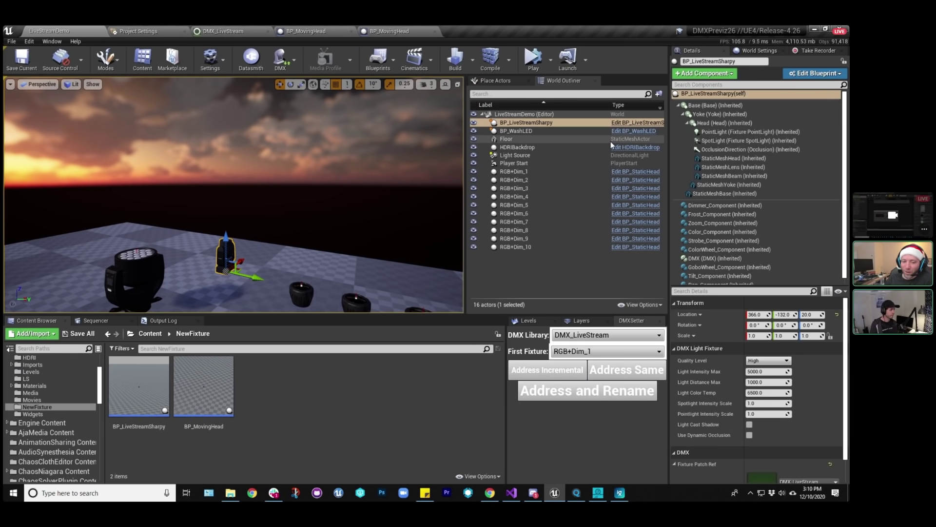
pyautogui.moveTo(225, 285)
pyautogui.mouseDown(button='right')
pyautogui.moveTo(239, 312)
pyautogui.moveTo(225, 285)
pyautogui.mouseUp(button='right')
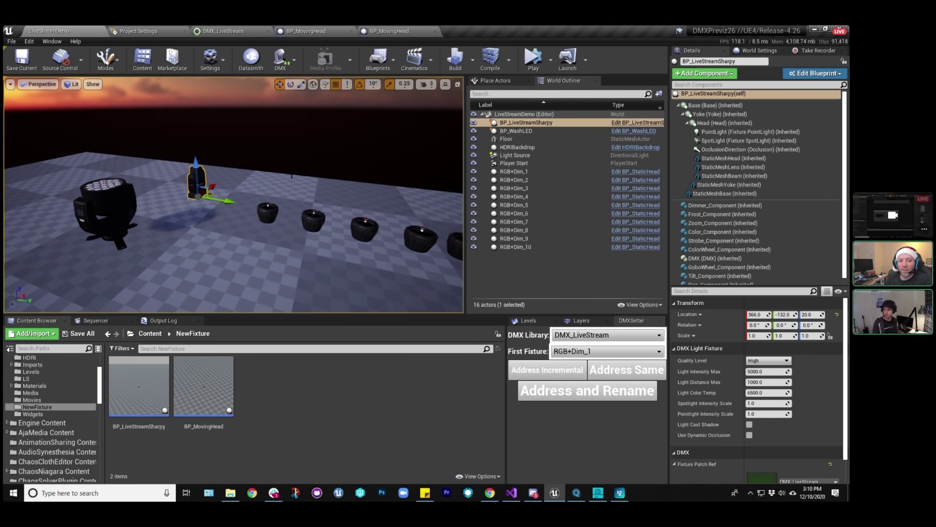
pyautogui.click(238, 229)
pyautogui.moveTo(239, 229); pyautogui.dragTo(239, 229, button='right')
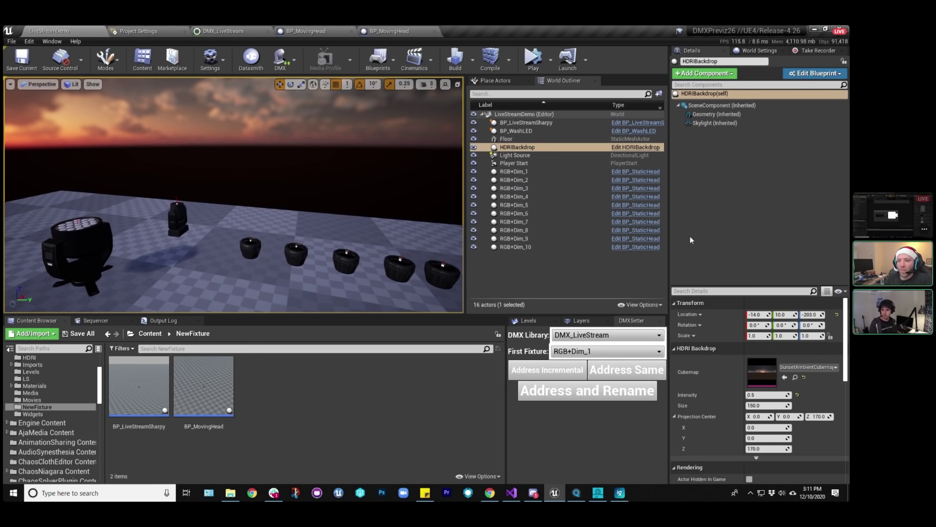
pyautogui.click(178, 220)
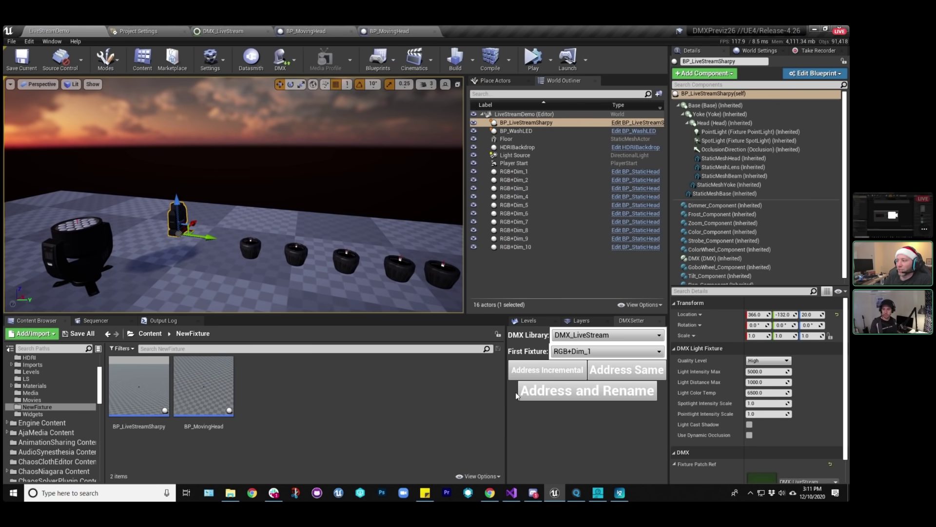
pyautogui.scroll(-5, 66, 410)
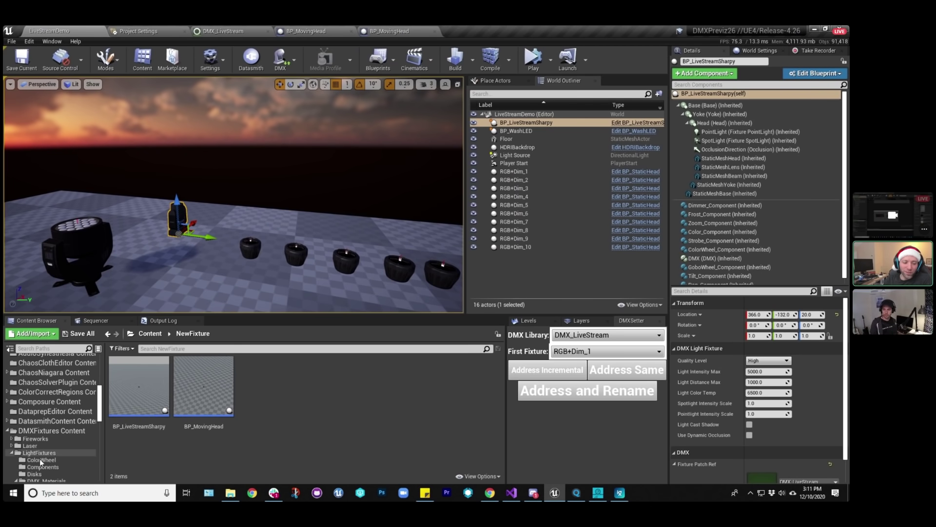
# Browse LightFixtures > DMX_Materials > Masters and open the M_Beam_Master material.
pyautogui.click(42, 452)
pyautogui.scroll(-2, 258, 415)
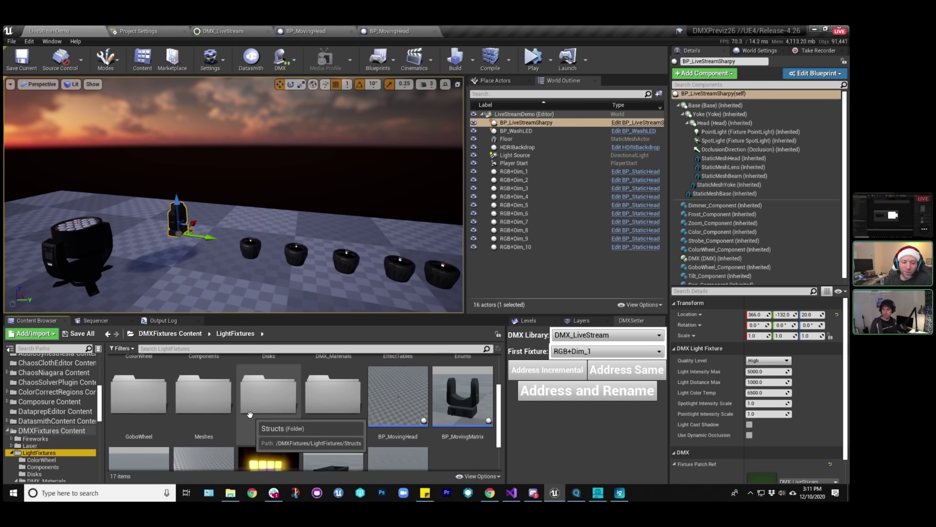
pyautogui.scroll(2, 362, 426)
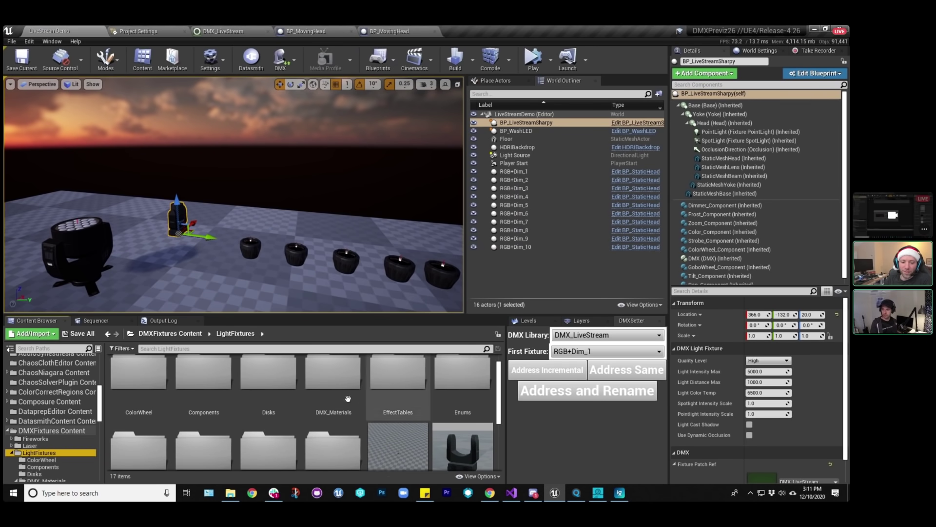
pyautogui.doubleClick(325, 386)
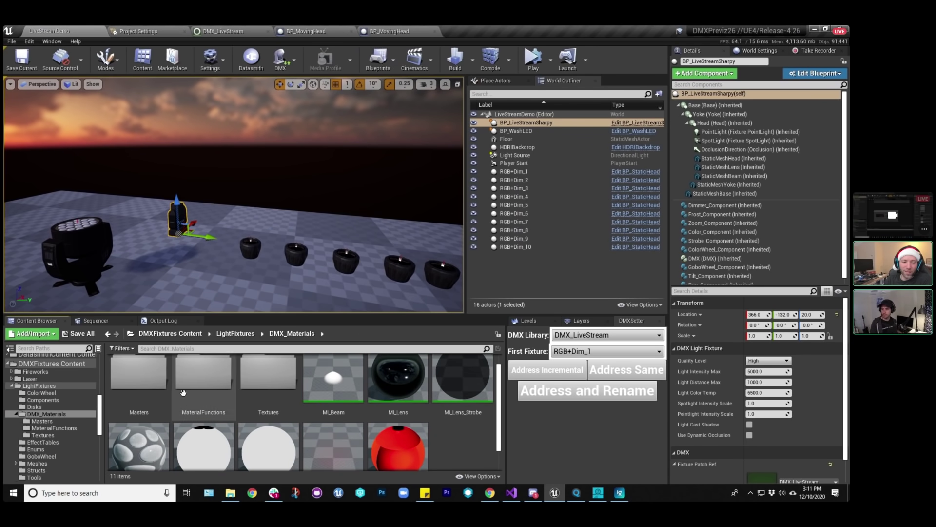
pyautogui.click(349, 394)
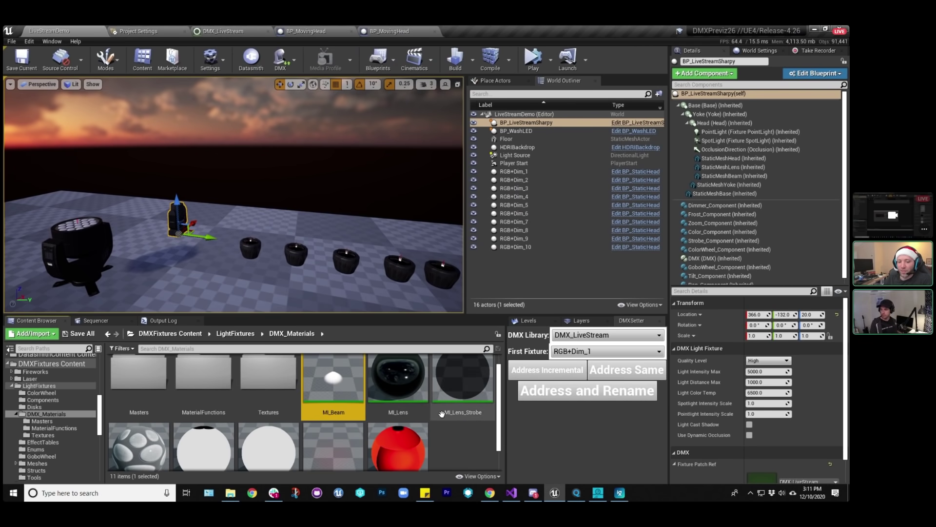
pyautogui.scroll(-1, 350, 394)
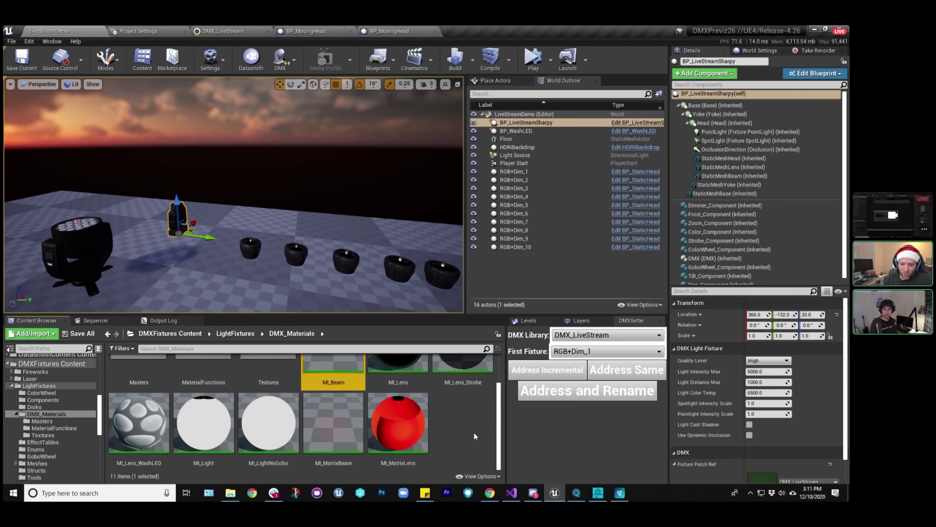
pyautogui.scroll(1, 390, 439)
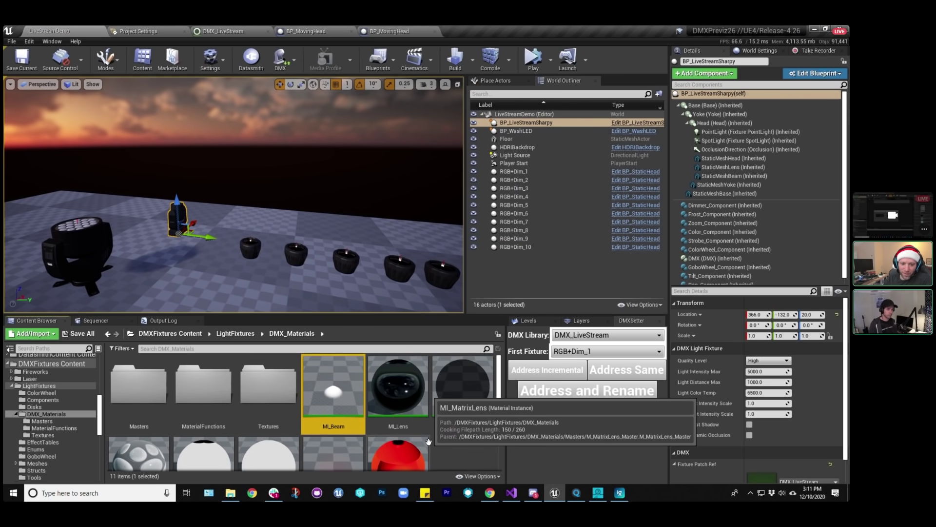
pyautogui.doubleClick(139, 388)
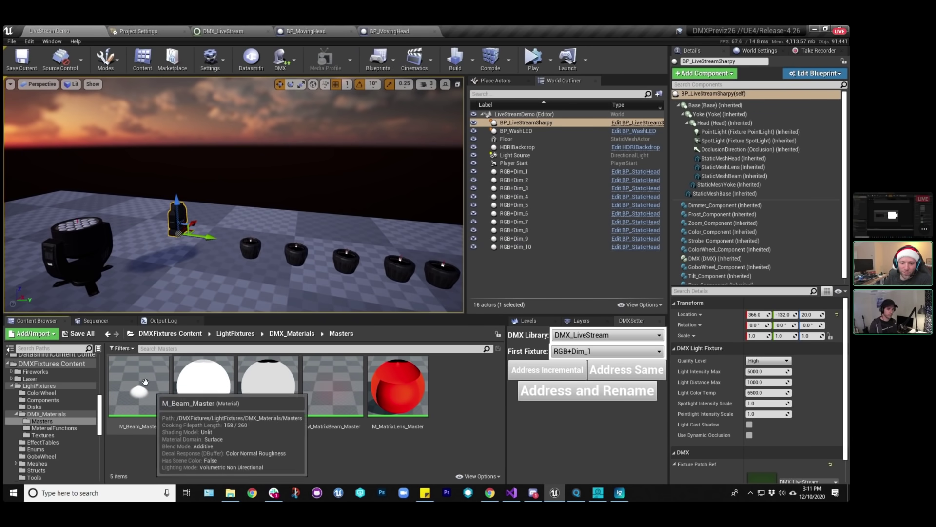
pyautogui.doubleClick(165, 410)
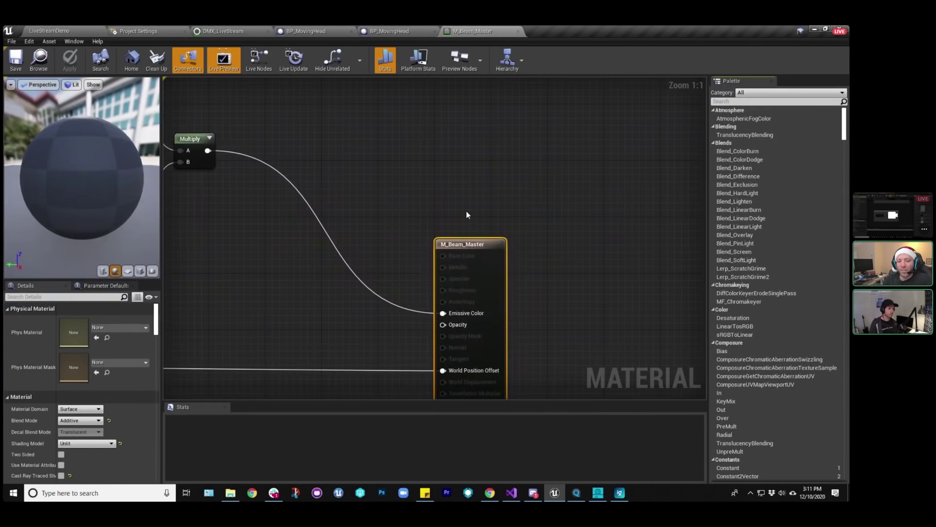
# Pan to the Jitter to hide plane effect section and select the DMX Quality Level parameter.
pyautogui.scroll(-3, 466, 211)
pyautogui.scroll(-2, 271, 236)
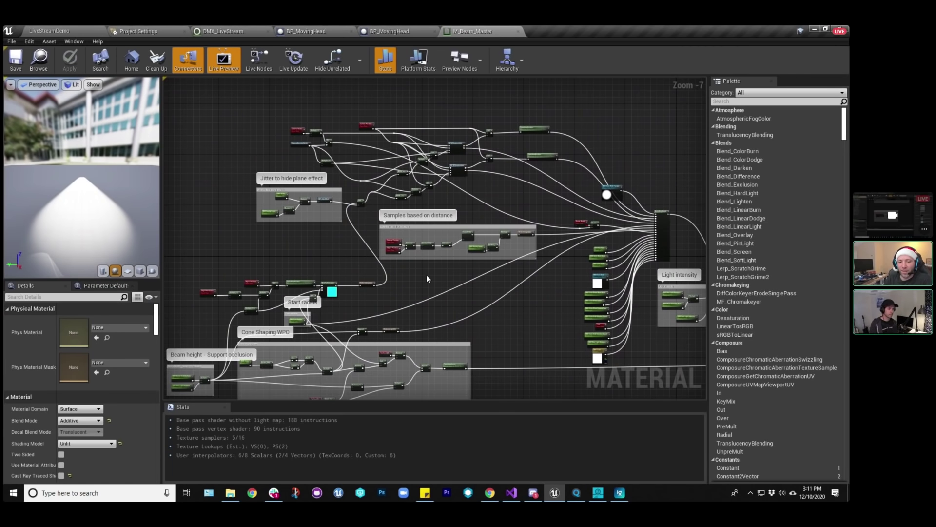
pyautogui.scroll(-2, 427, 276)
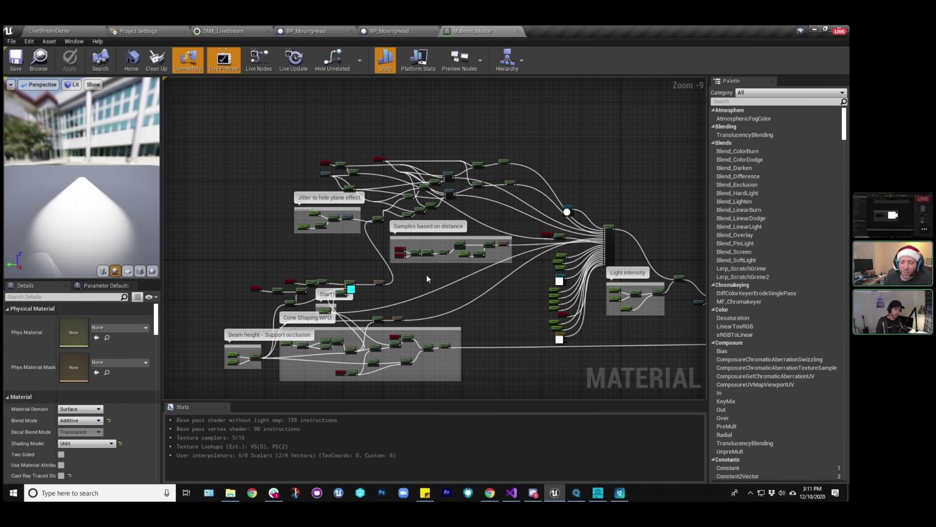
pyautogui.scroll(3, 427, 277)
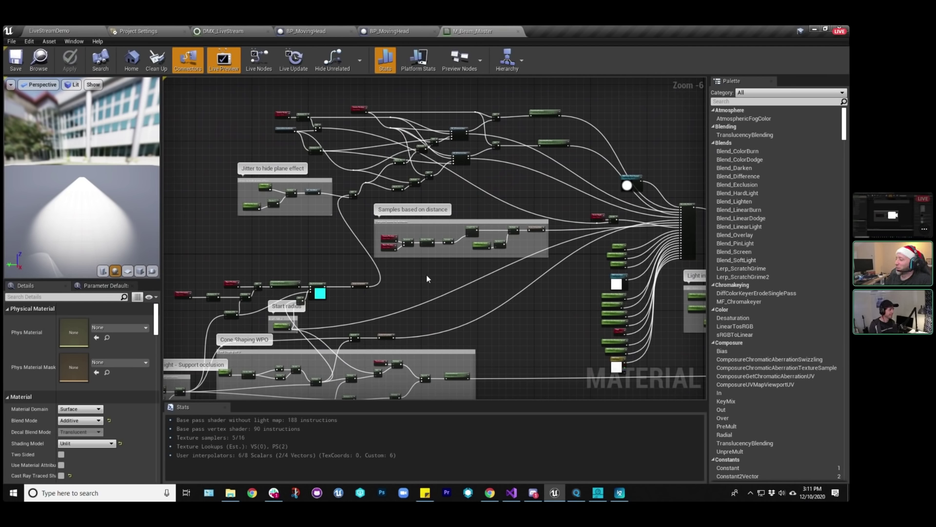
pyautogui.scroll(5, 301, 247)
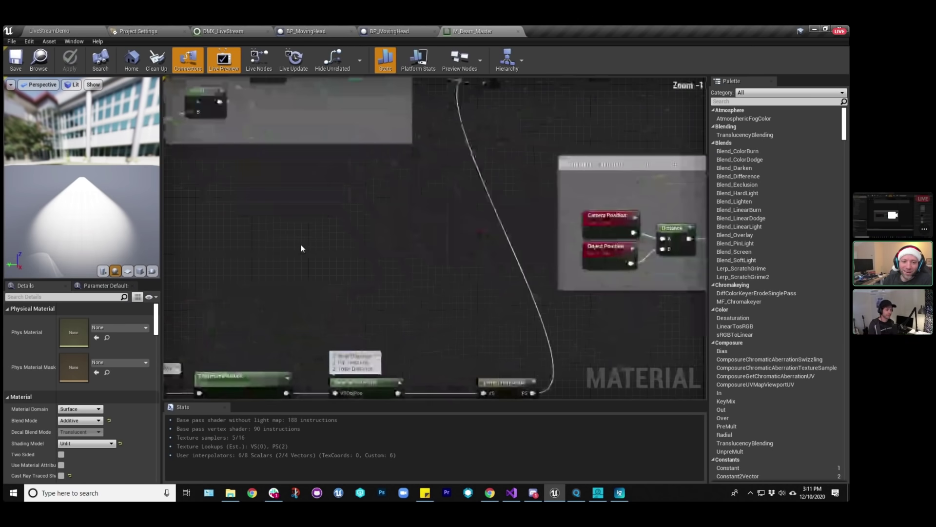
pyautogui.moveTo(315, 228); pyautogui.dragTo(385, 257, button='right')
pyautogui.click(260, 200)
pyautogui.scroll(-2, 385, 257)
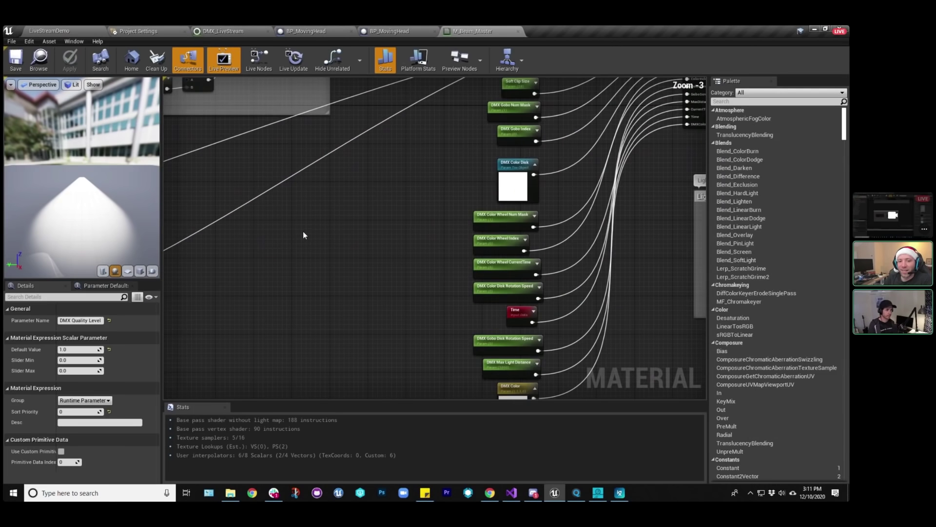
pyautogui.scroll(-3, 304, 236)
# Survey the Samples based on distance section and re-inspect the DMX Quality Level parameter.
pyautogui.moveTo(304, 235); pyautogui.dragTo(487, 211, button='right')
pyautogui.scroll(3, 432, 164)
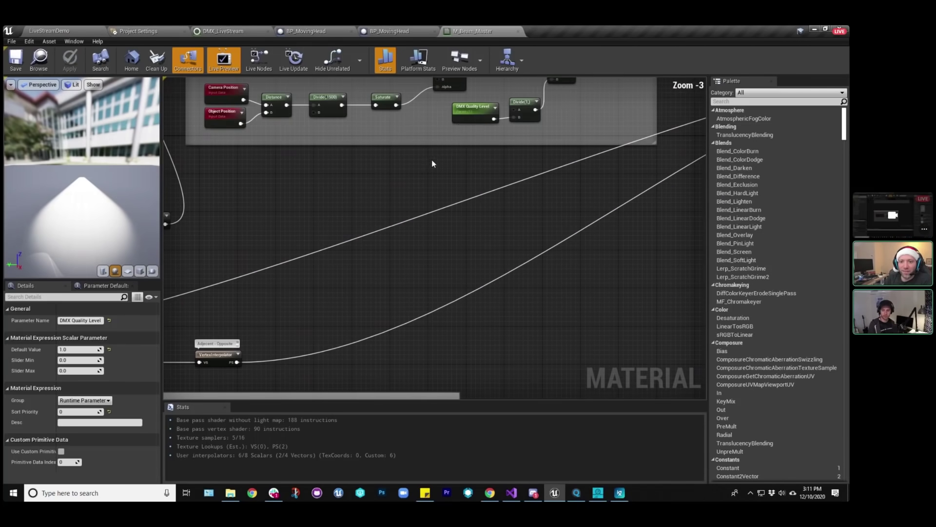
pyautogui.moveTo(443, 161); pyautogui.dragTo(453, 238, button='right')
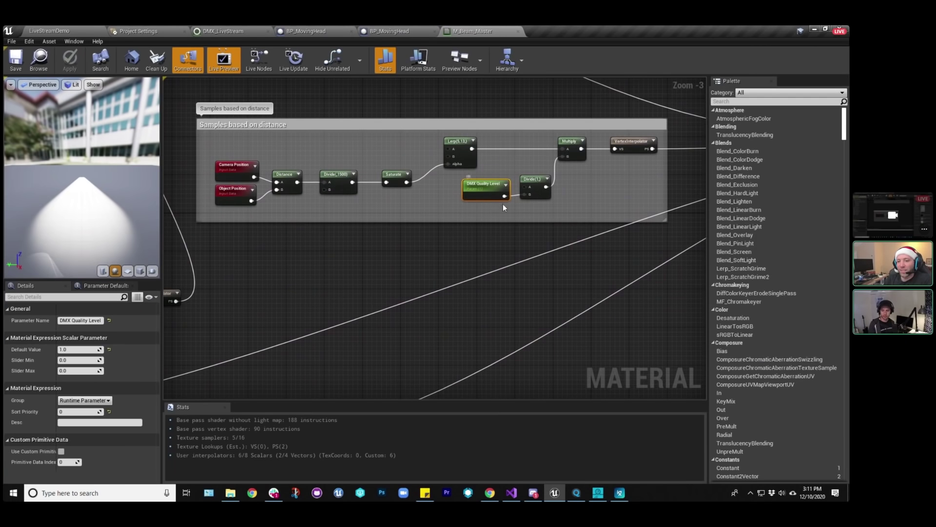
pyautogui.moveTo(289, 109); pyautogui.dragTo(684, 289, button='right')
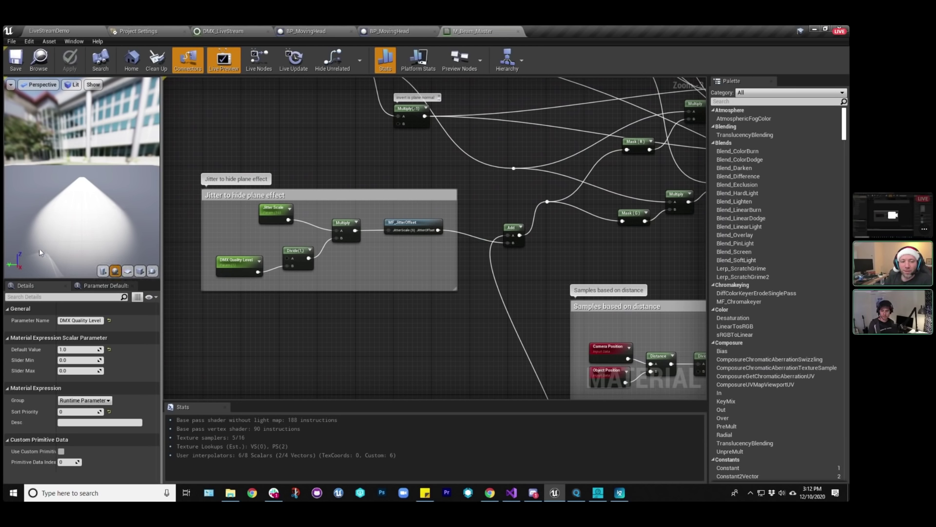
pyautogui.moveTo(367, 332); pyautogui.dragTo(340, 280, button='right')
pyautogui.click(403, 328)
pyautogui.click(467, 210)
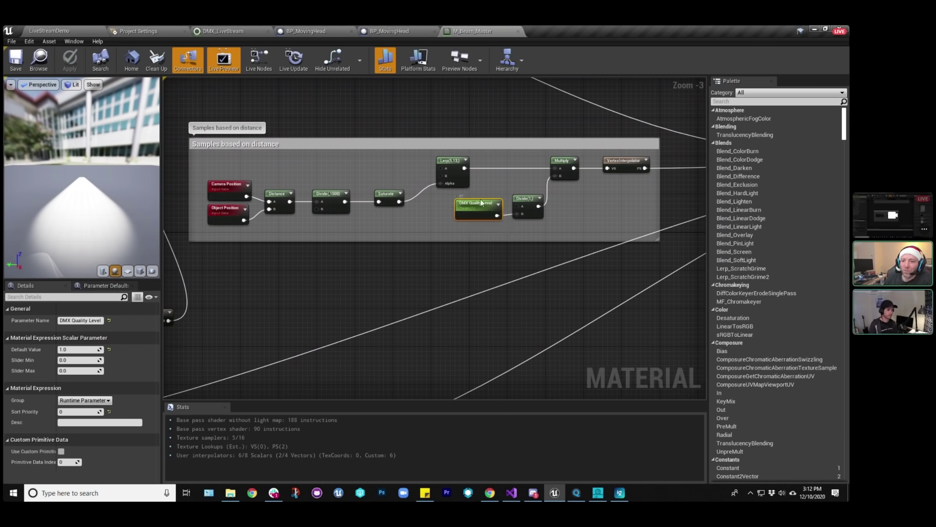
pyautogui.click(477, 247)
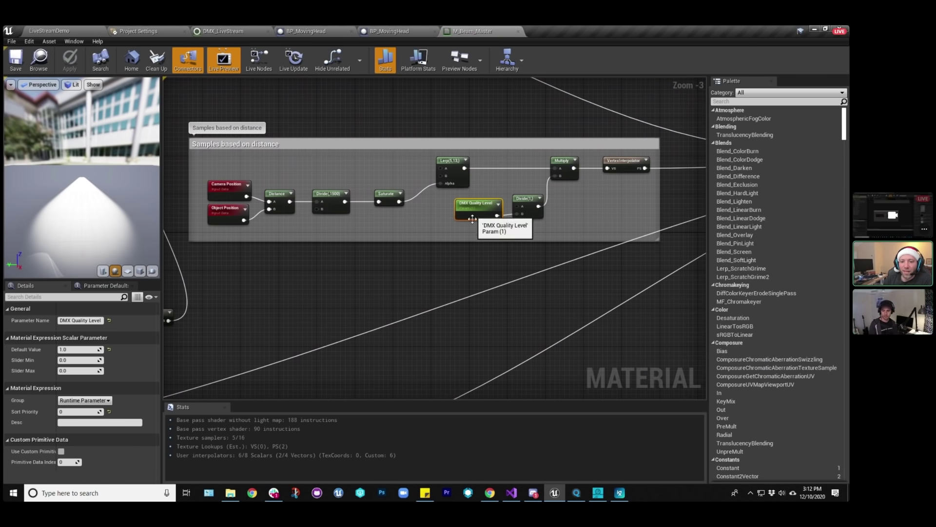
pyautogui.moveTo(467, 268); pyautogui.dragTo(475, 231, button='right')
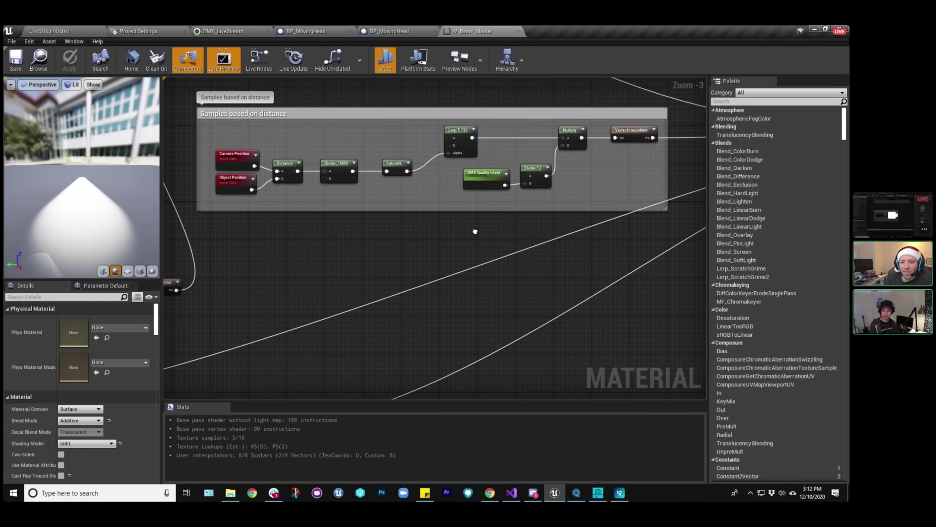
pyautogui.click(487, 186)
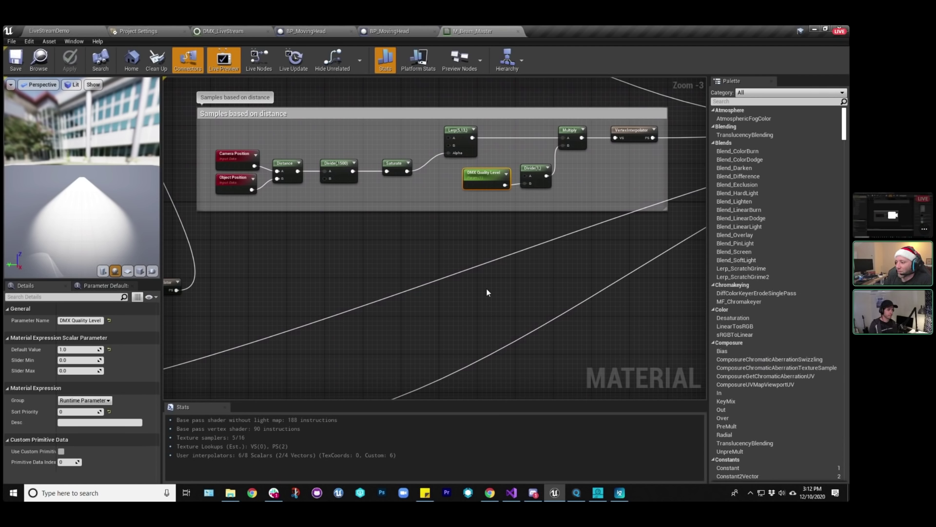
# Return to the LiveStreamDemo level and select the HDRIBackdrop actor.
pyautogui.click(49, 31)
pyautogui.moveTo(234, 195); pyautogui.dragTo(242, 221, button='right')
pyautogui.click(178, 249)
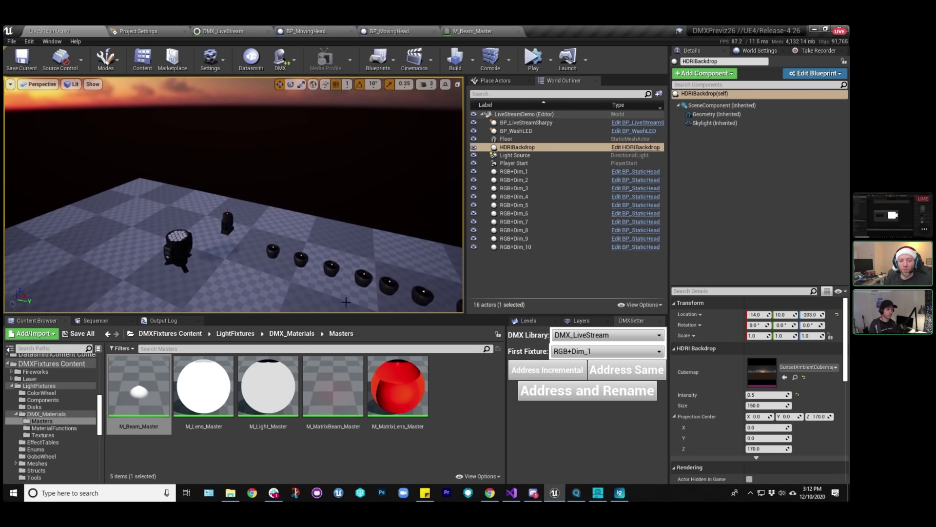
# During a Play run, set BP_LiveStreamSharpy's Quality Level to Medium, select HDRIBackdrop, then stop.
pyautogui.click(533, 58)
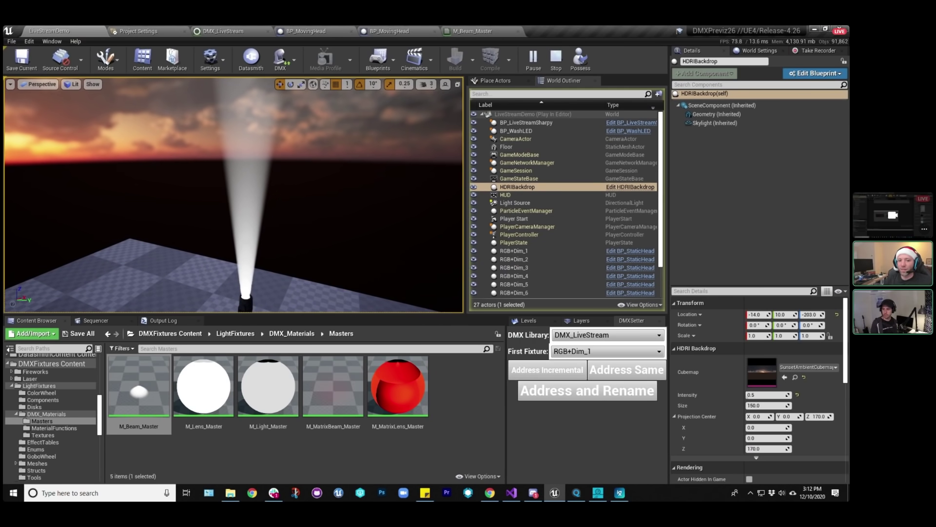
pyautogui.click(526, 122)
pyautogui.click(768, 361)
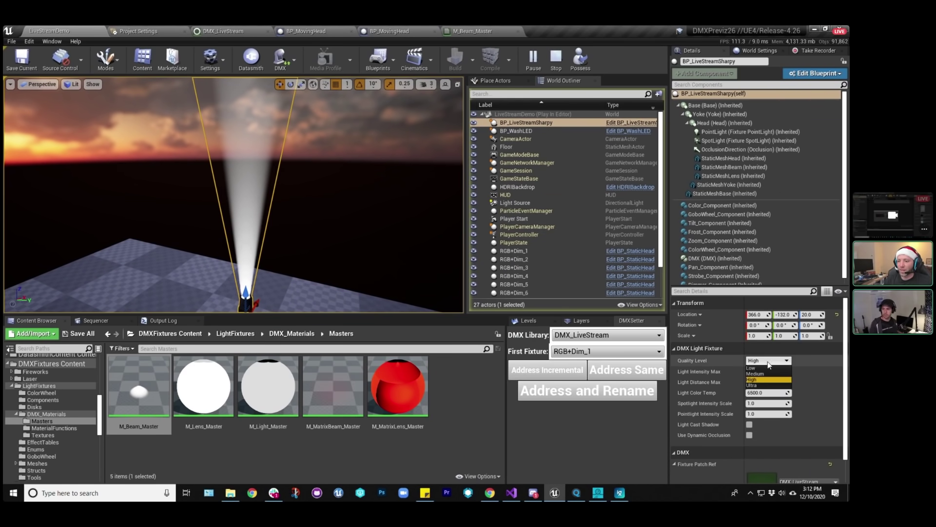
pyautogui.click(757, 368)
pyautogui.click(517, 187)
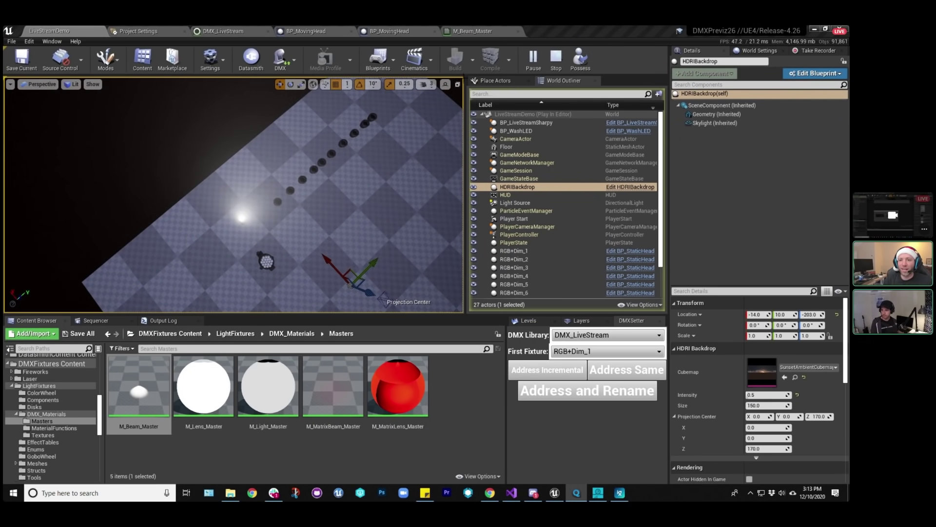
pyautogui.click(556, 58)
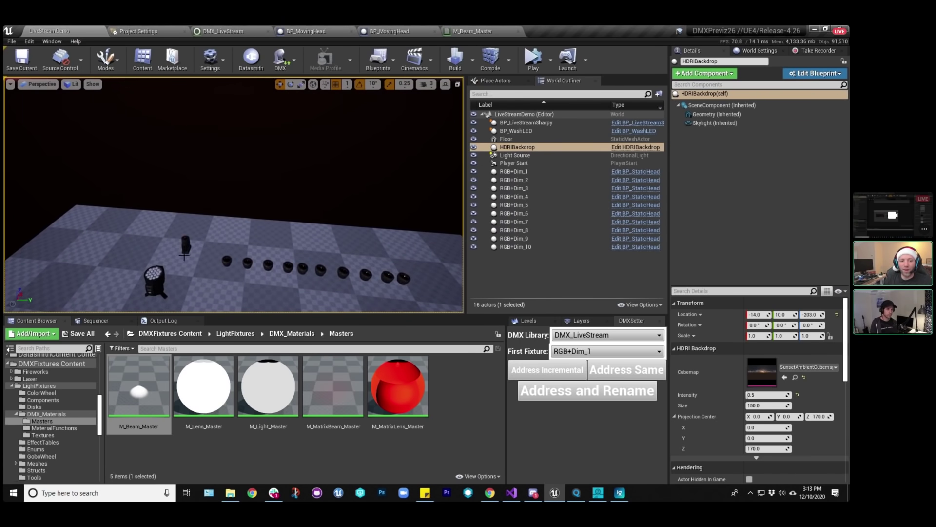
# Look over the M_Beam_Master material graph, close it, and go back to the LiveStreamDemo level.
pyautogui.click(184, 253)
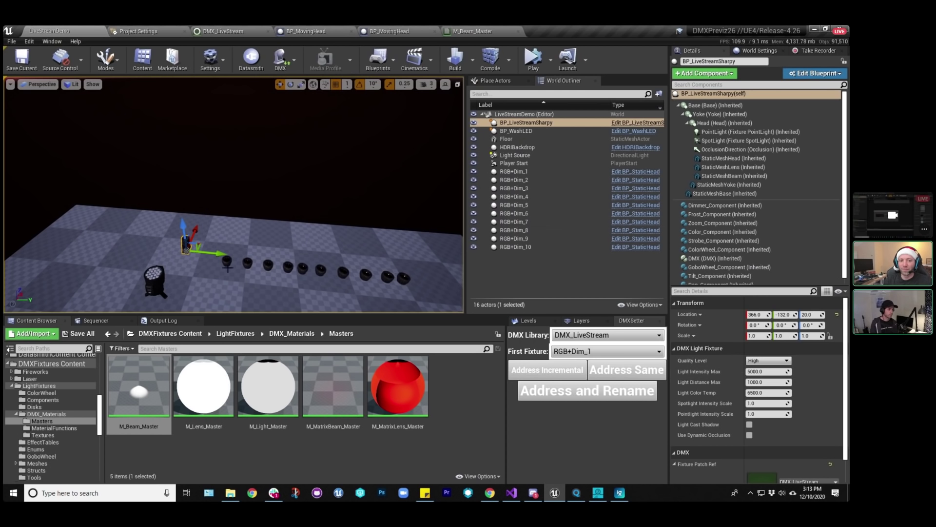
pyautogui.click(471, 31)
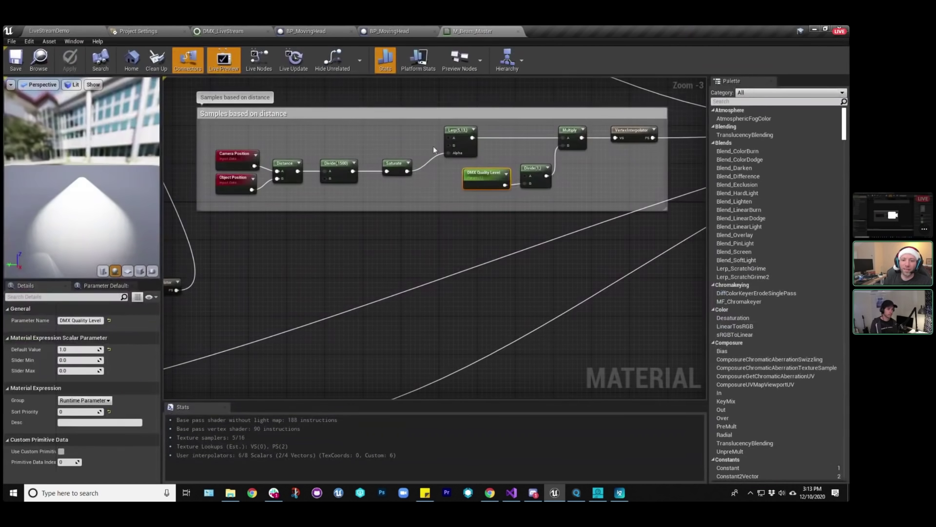
pyautogui.click(474, 233)
pyautogui.scroll(-2, 474, 233)
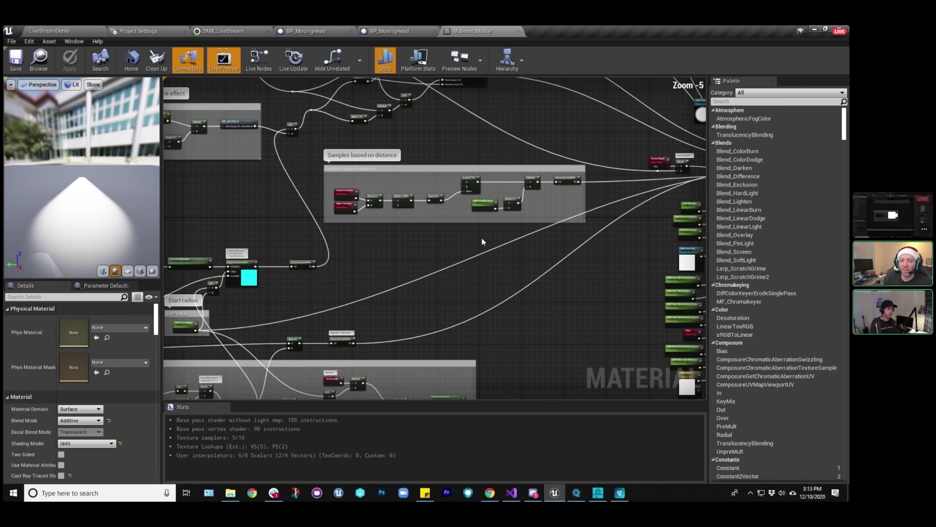
pyautogui.moveTo(481, 242); pyautogui.dragTo(460, 254, button='right')
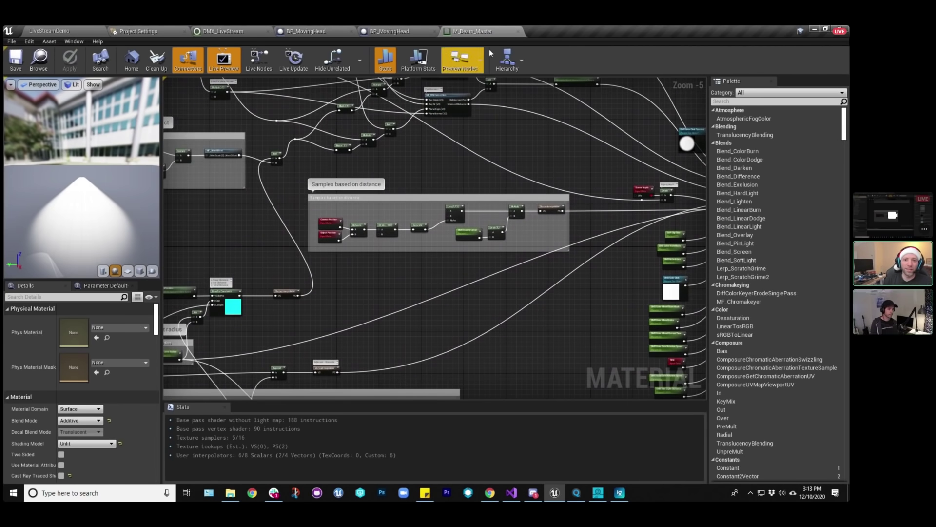
pyautogui.click(516, 31)
pyautogui.click(40, 30)
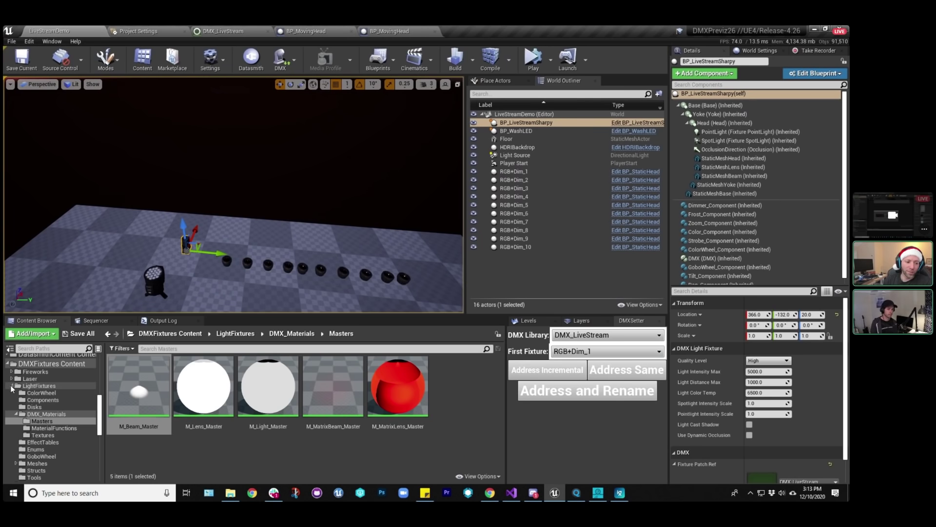
pyautogui.click(33, 385)
# Inspect the LiveStreamSharpy fixture's PointLight and SpotLight components in Details.
pyautogui.scroll(-3, 36, 389)
pyautogui.scroll(3, 37, 387)
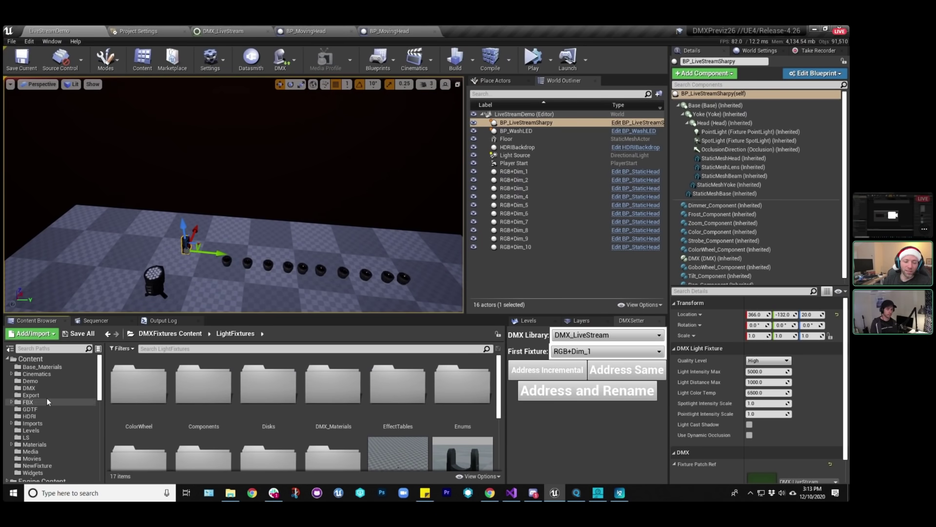
pyautogui.click(729, 132)
pyautogui.scroll(-3, 707, 381)
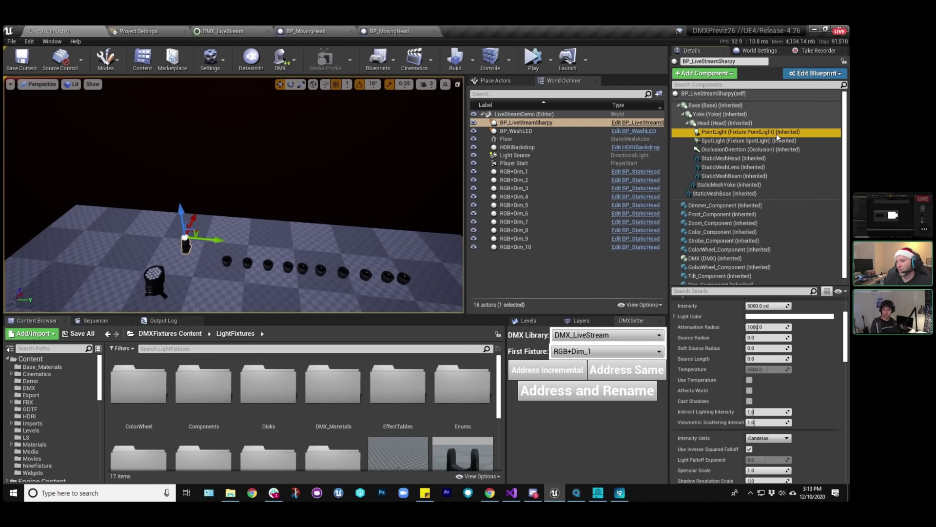
pyautogui.click(748, 141)
# Rotate the fixture 160° to aim its light at the floor, then show the NewFixture folder.
pyautogui.moveTo(194, 217); pyautogui.dragTo(193, 216, button='right')
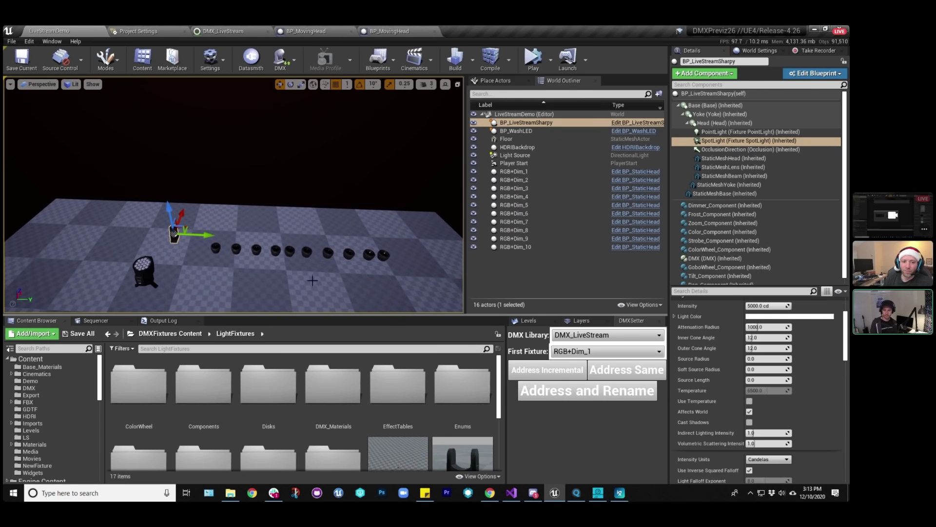
pyautogui.press('e')
pyautogui.moveTo(195, 218); pyautogui.dragTo(194, 219, button='right')
pyautogui.press('w')
pyautogui.moveTo(195, 218); pyautogui.dragTo(180, 154)
pyautogui.hotkey('ctrl', 'z')
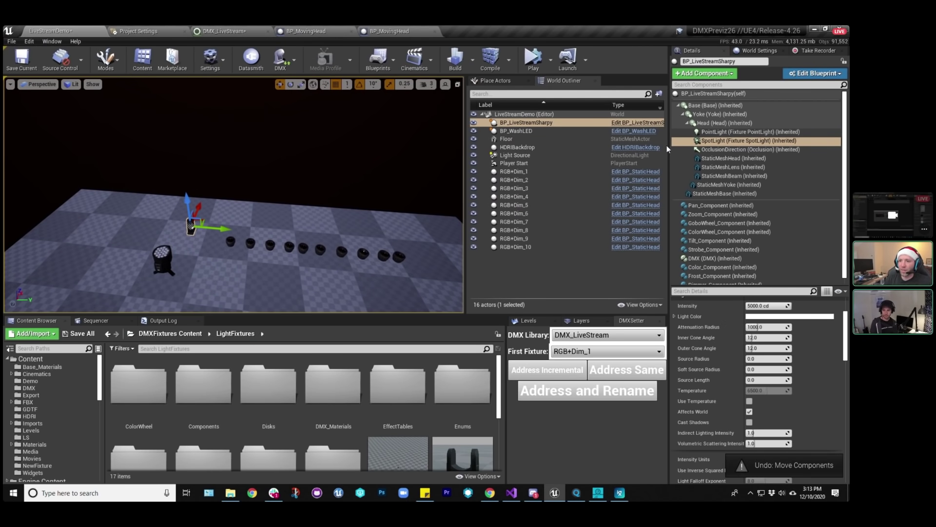
pyautogui.moveTo(187, 204); pyautogui.dragTo(194, 105)
pyautogui.hotkey('ctrl', 'z')
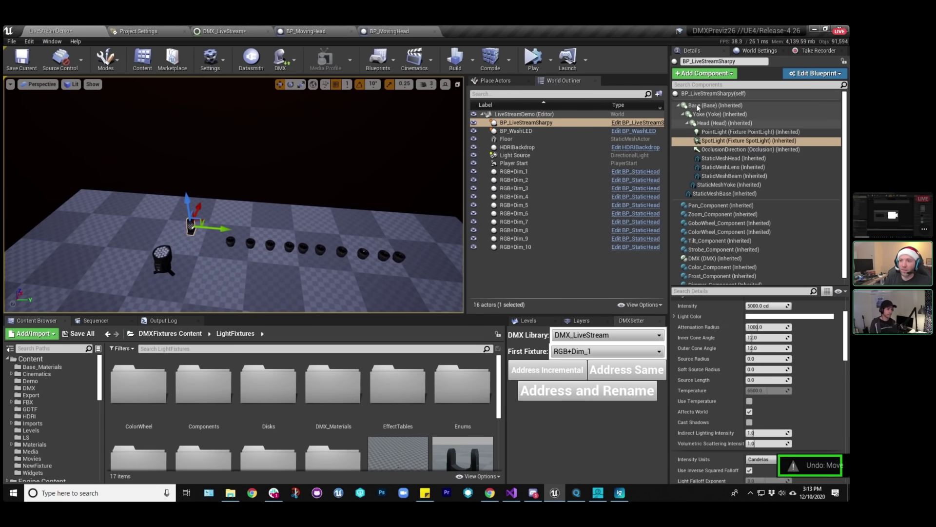
pyautogui.moveTo(194, 208)
pyautogui.mouseDown()
pyautogui.moveTo(191, 146)
pyautogui.moveTo(205, 195)
pyautogui.moveTo(193, 200)
pyautogui.mouseUp()
pyautogui.press('e')
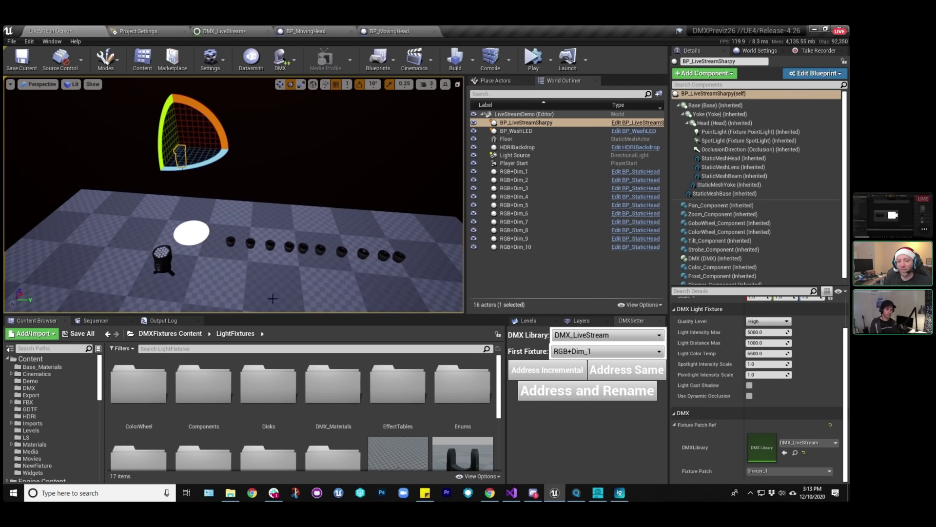
pyautogui.click(44, 466)
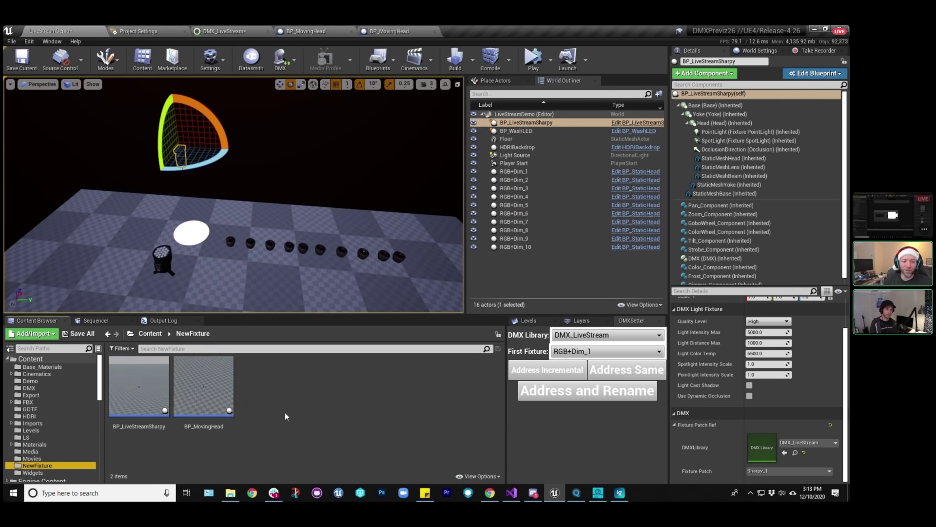
# Inspect BP_MovingHead's SpotLight component, then save the LiveStreamDemo level.
pyautogui.doubleClick(210, 392)
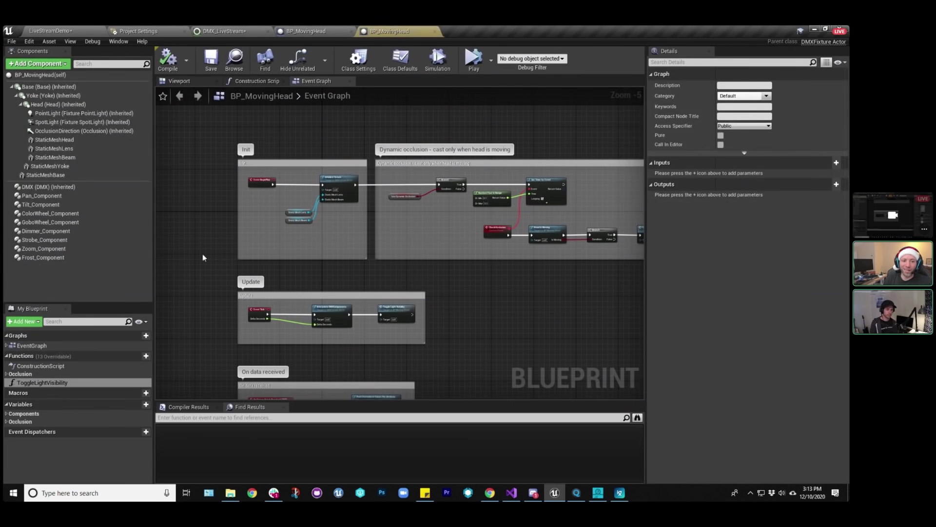
pyautogui.click(55, 121)
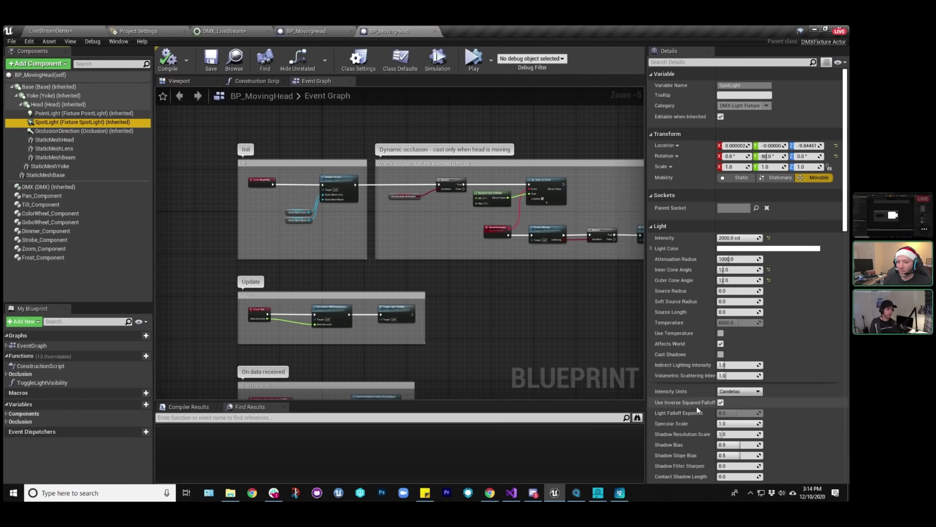
pyautogui.scroll(-10, 693, 302)
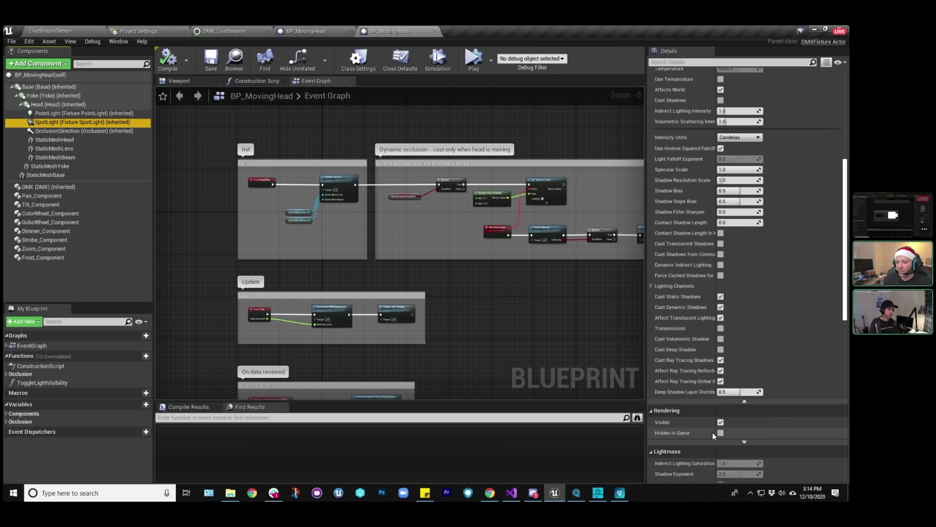
pyautogui.click(136, 49)
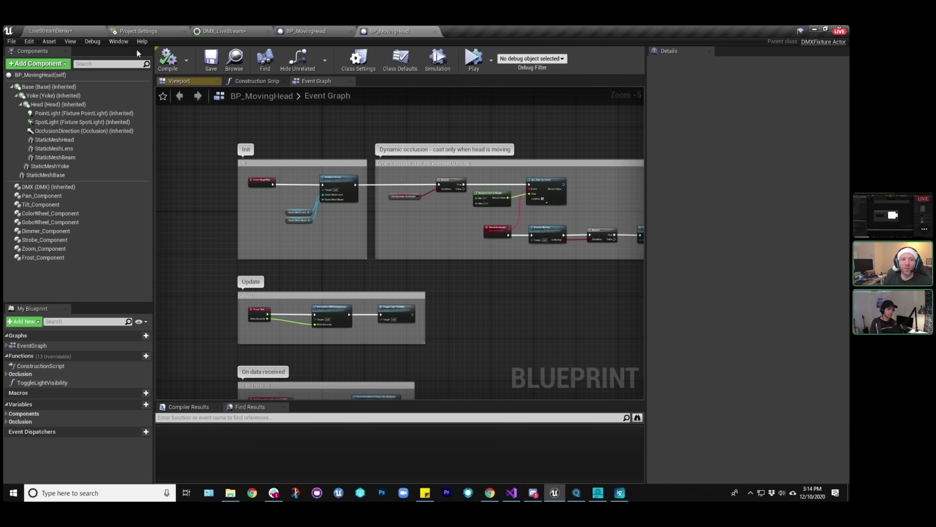
pyautogui.click(50, 32)
pyautogui.click(22, 69)
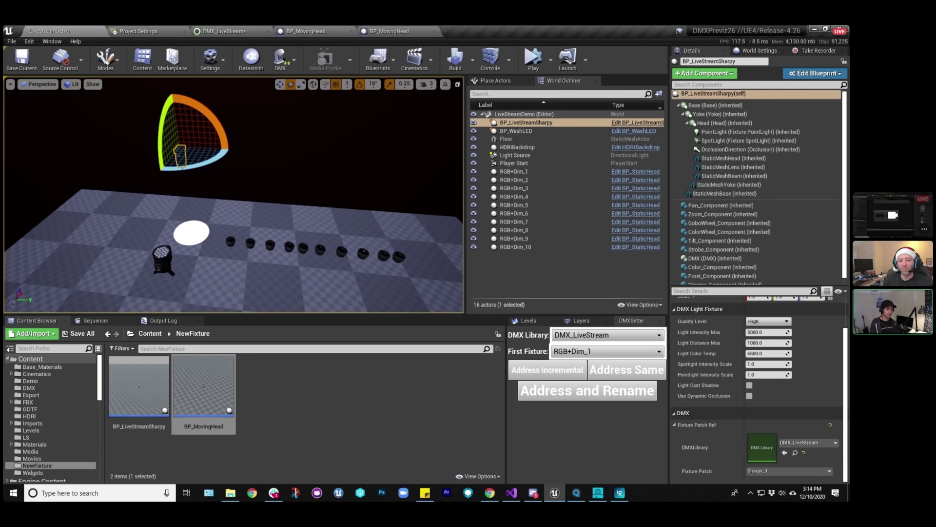
# Turn off BP_LiveStreamSharpy's SpotLight visibility, compile and save it, and return to the level.
pyautogui.click(136, 390)
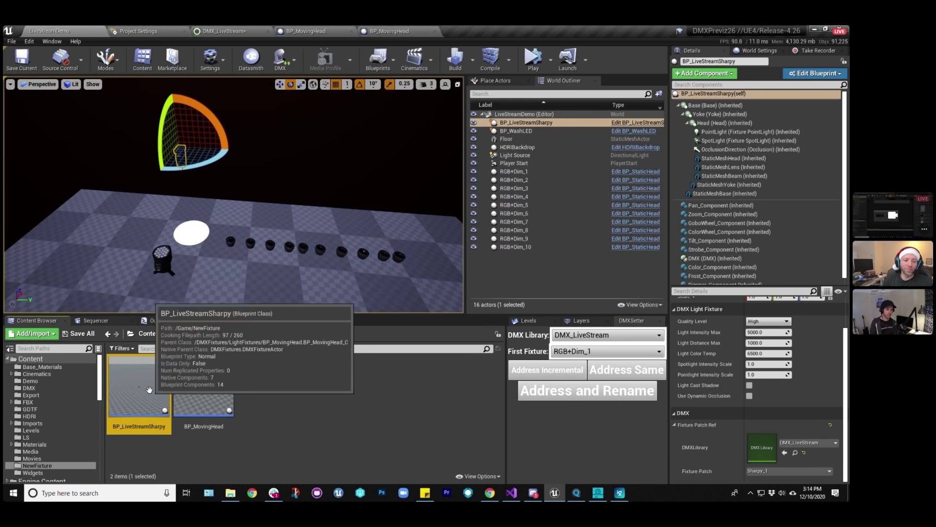
pyautogui.doubleClick(149, 390)
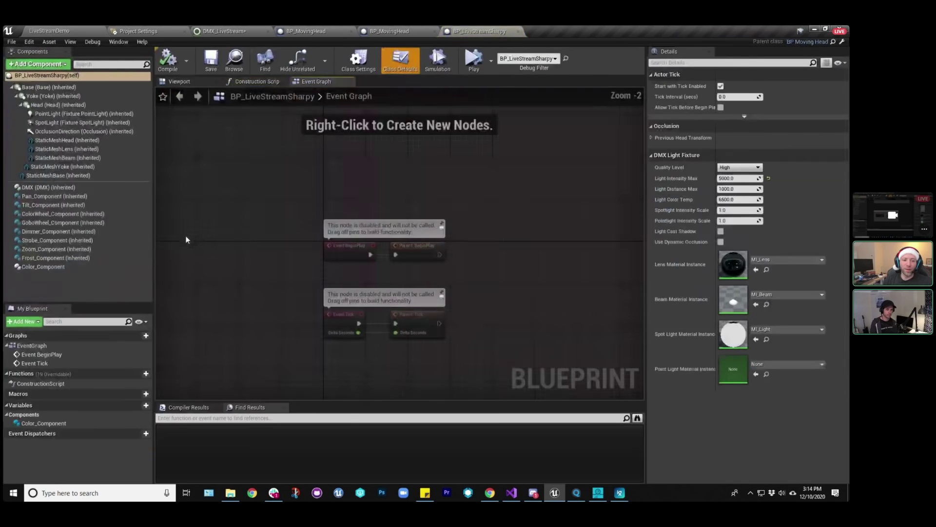
pyautogui.click(59, 122)
pyautogui.scroll(-10, 707, 322)
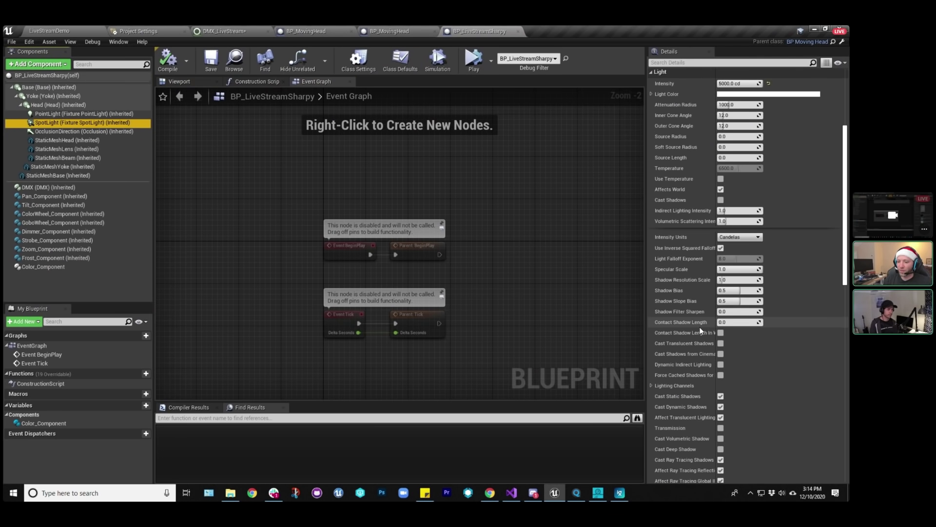
pyautogui.scroll(-5, 701, 331)
pyautogui.click(720, 351)
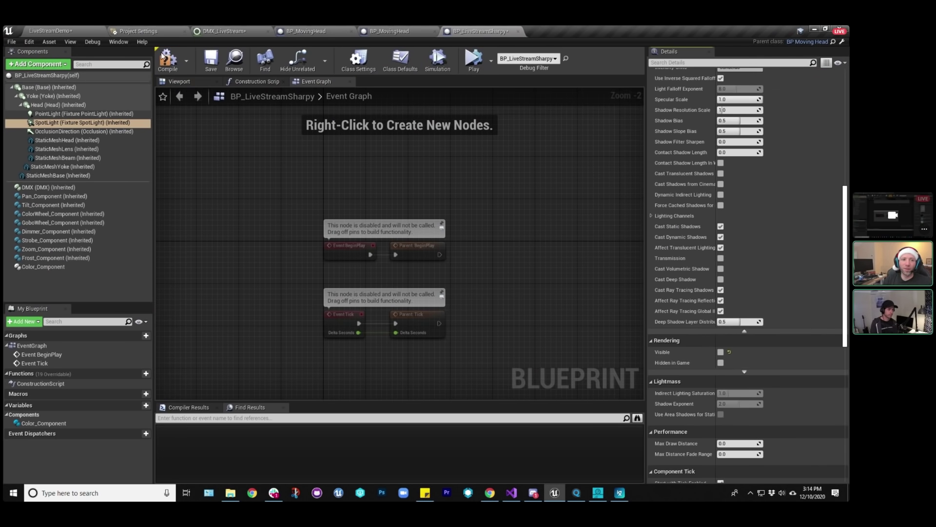
pyautogui.click(163, 55)
pyautogui.click(210, 58)
pyautogui.click(49, 31)
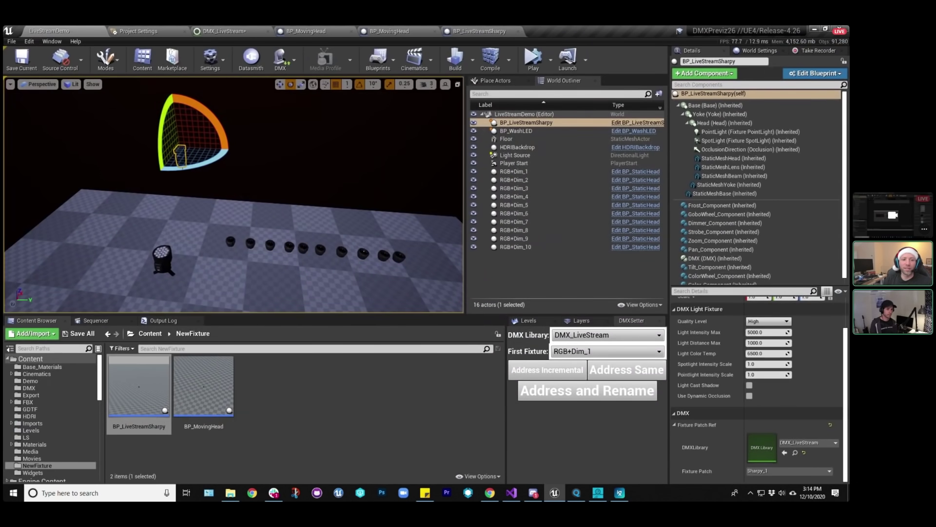
# Run a brief Play test of the fixture beam, then select HDRIBackdrop and frame the row and sky.
pyautogui.moveTo(234, 195); pyautogui.dragTo(263, 190, button='right')
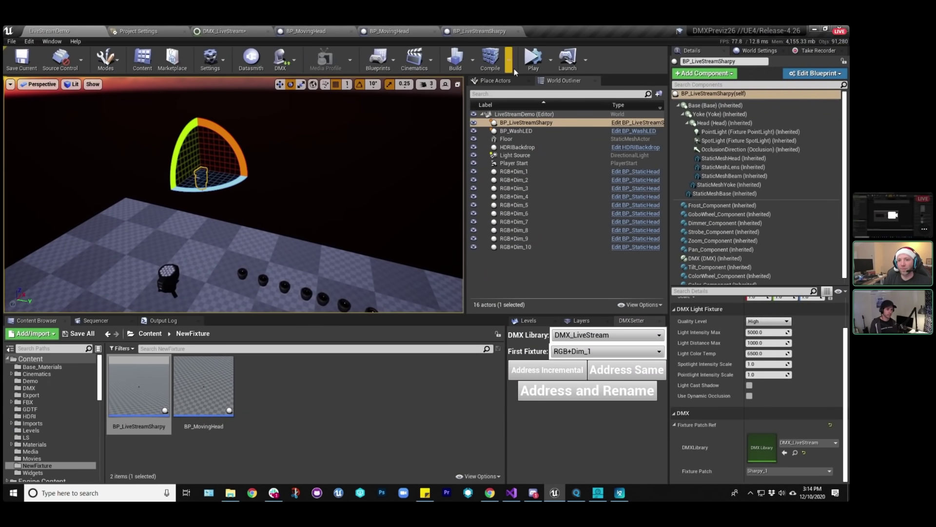
pyautogui.click(533, 58)
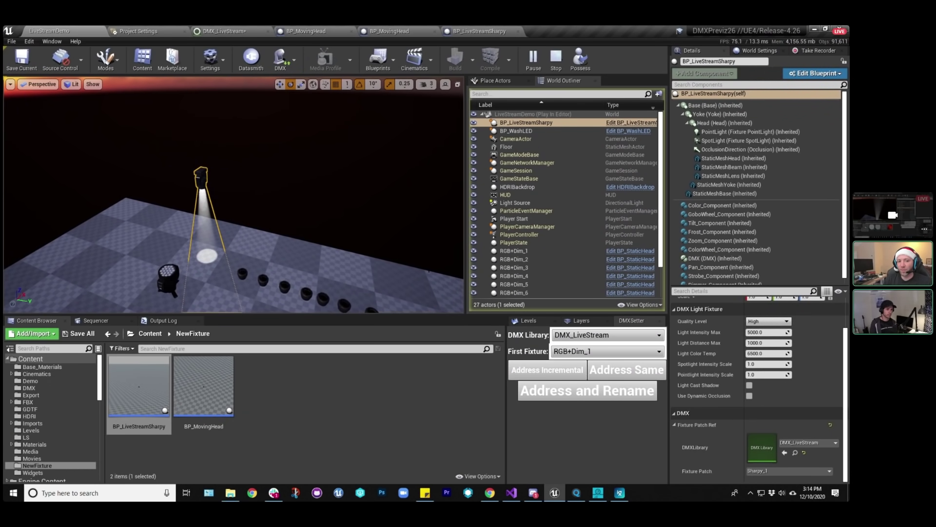
pyautogui.click(556, 58)
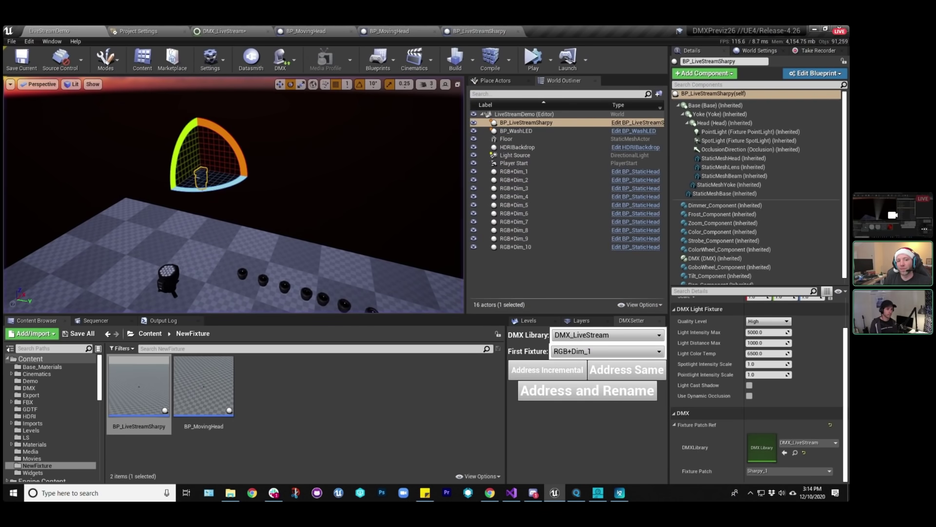
pyautogui.click(517, 147)
pyautogui.moveTo(234, 195); pyautogui.dragTo(185, 195, button='right')
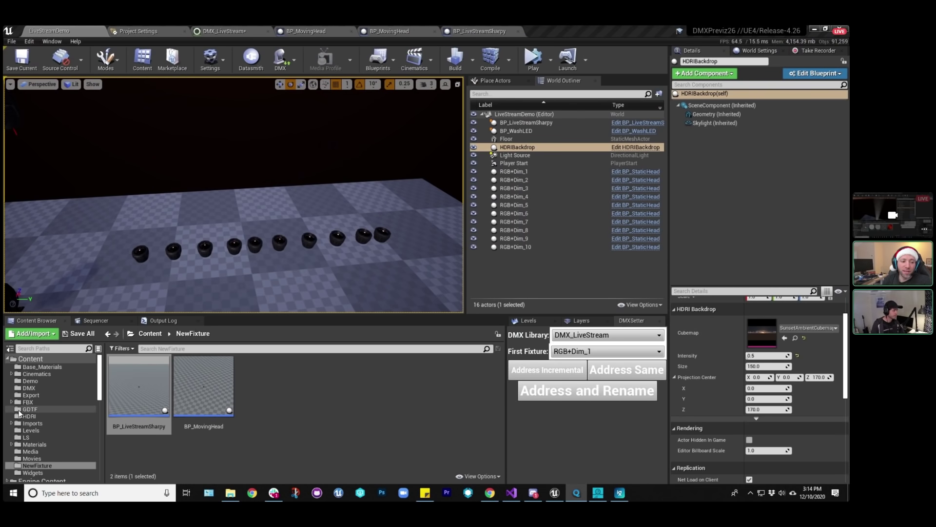
pyautogui.moveTo(309, 278); pyautogui.dragTo(282, 310)
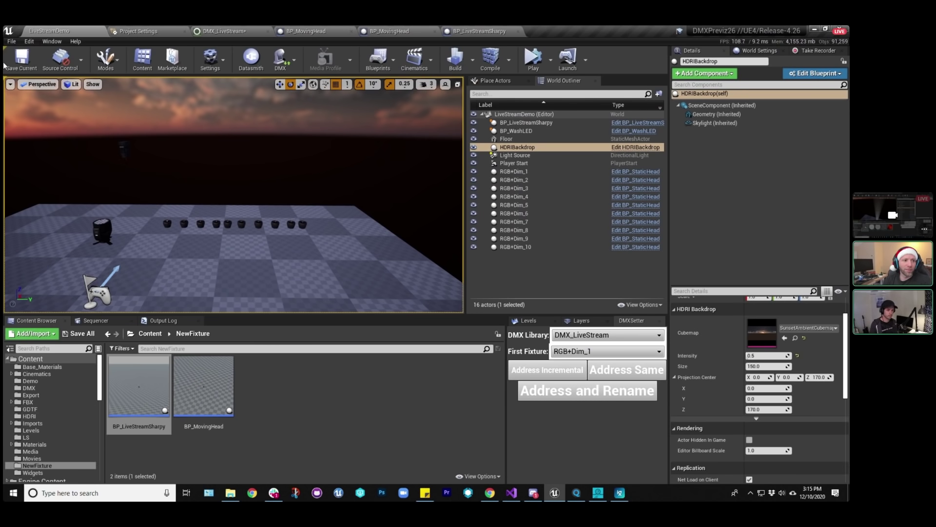
# Save the level and open MagicTest from Levels without saving the DMX library, viewing the rig.
pyautogui.click(20, 58)
pyautogui.click(35, 430)
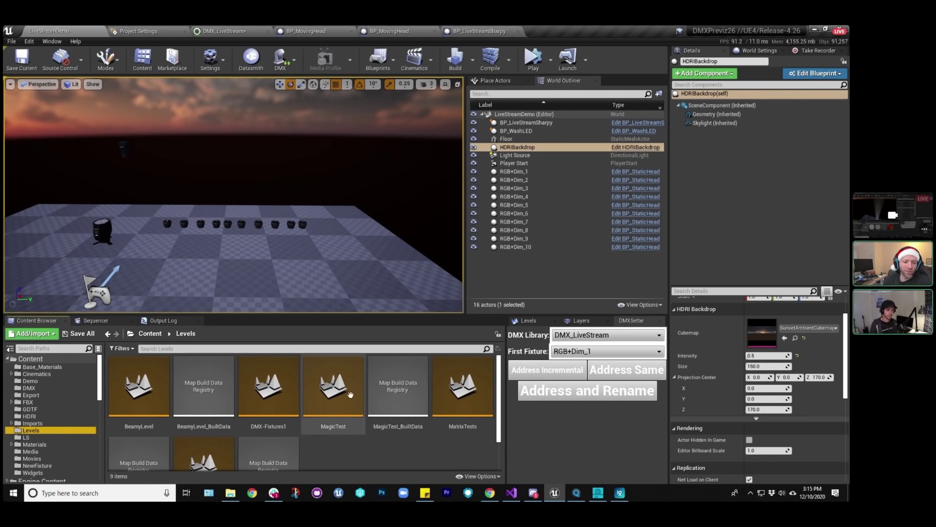
pyautogui.doubleClick(336, 378)
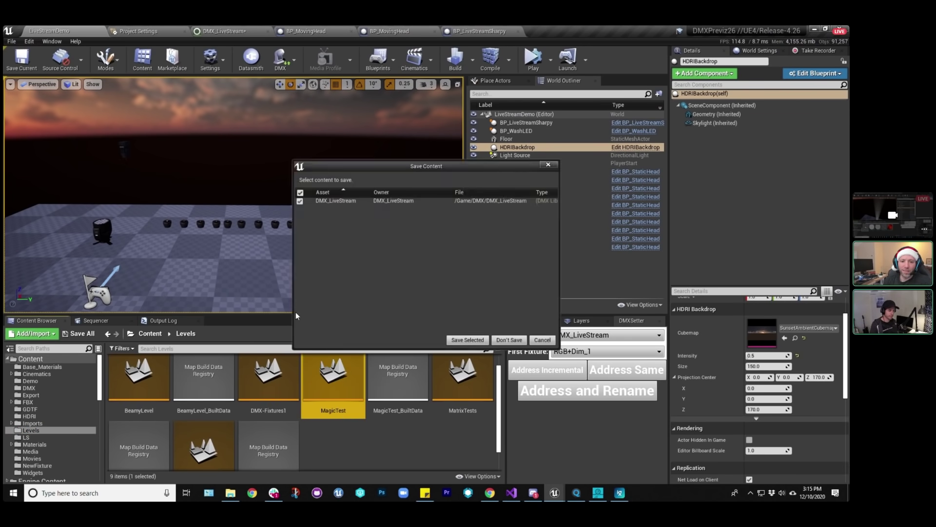
pyautogui.click(509, 340)
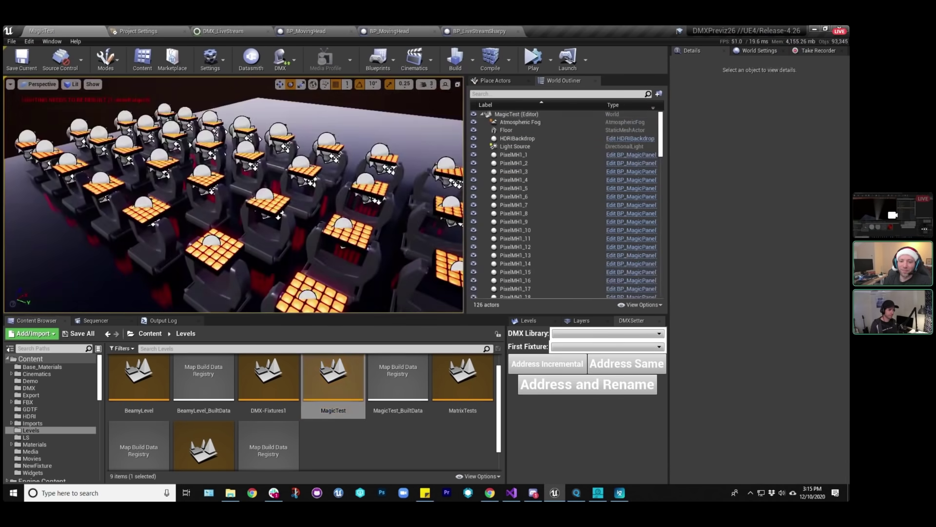
pyautogui.moveTo(317, 222); pyautogui.dragTo(297, 198, button='right')
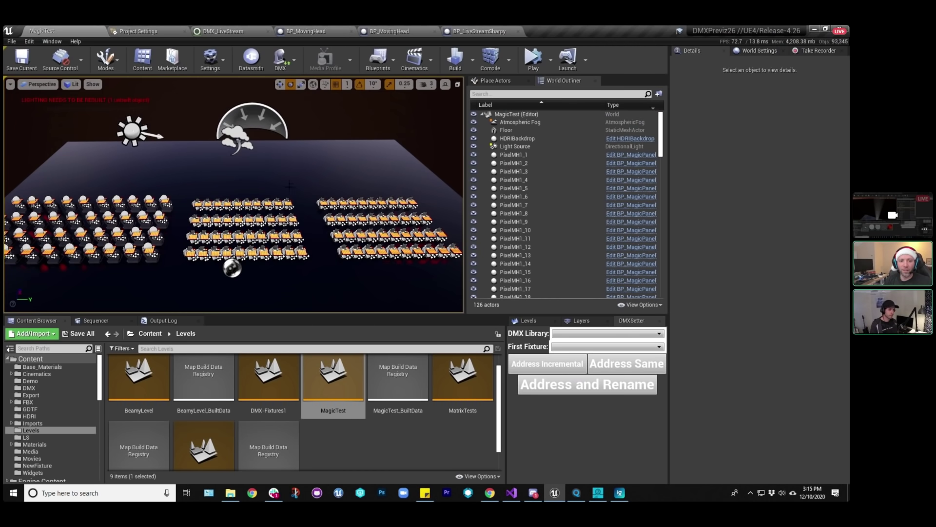
pyautogui.moveTo(288, 186)
pyautogui.mouseDown(button='right')
pyautogui.moveTo(288, 205)
pyautogui.moveTo(288, 192)
pyautogui.mouseUp(button='right')
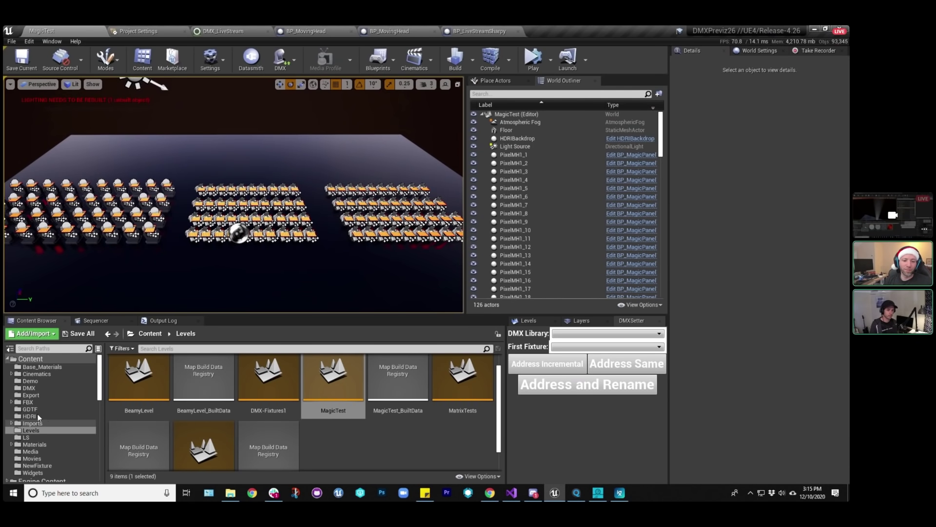
pyautogui.scroll(-1, 428, 414)
pyautogui.scroll(2, 428, 414)
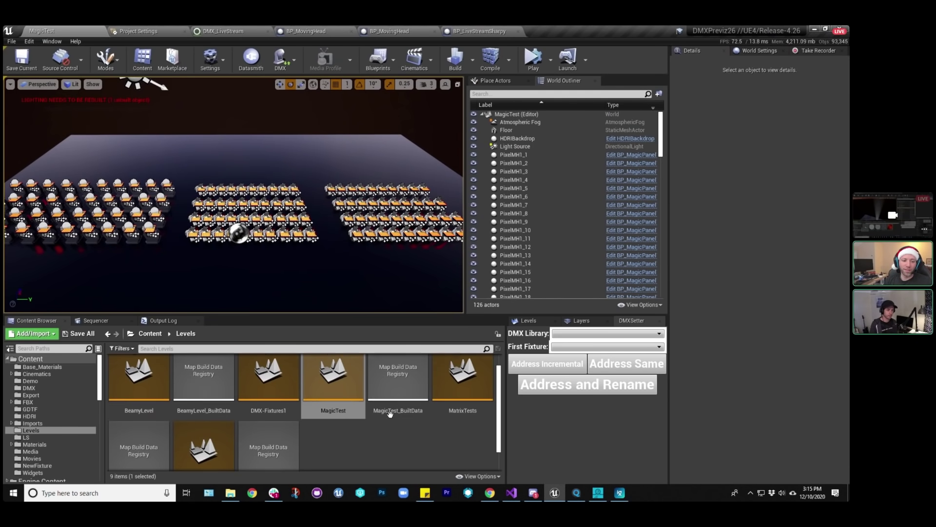
# Reopen the LiveStreamDemo level from the top-level Content folder.
pyautogui.click(49, 360)
pyautogui.scroll(-3, 374, 400)
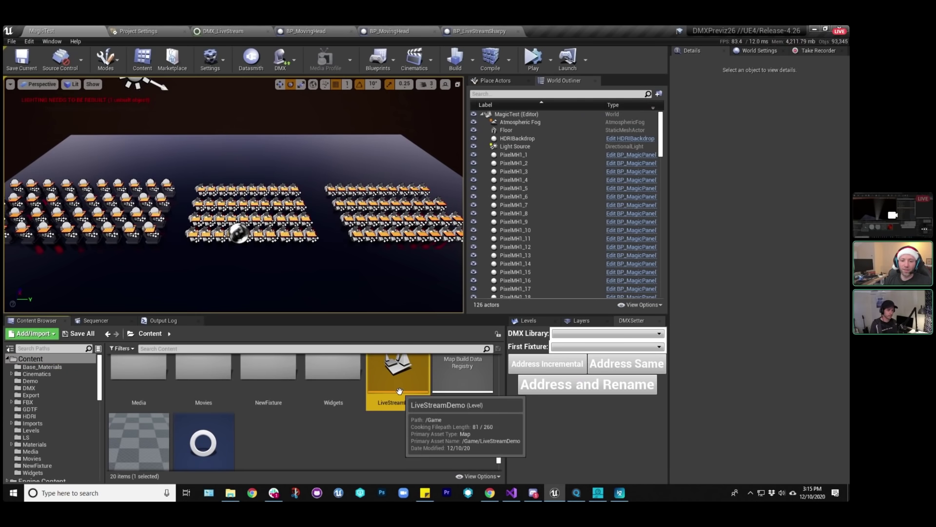
pyautogui.doubleClick(374, 400)
pyautogui.moveTo(4, 188)
pyautogui.mouseDown(button='right')
pyautogui.moveTo(30, 185)
pyautogui.moveTo(4, 188)
pyautogui.mouseUp(button='right')
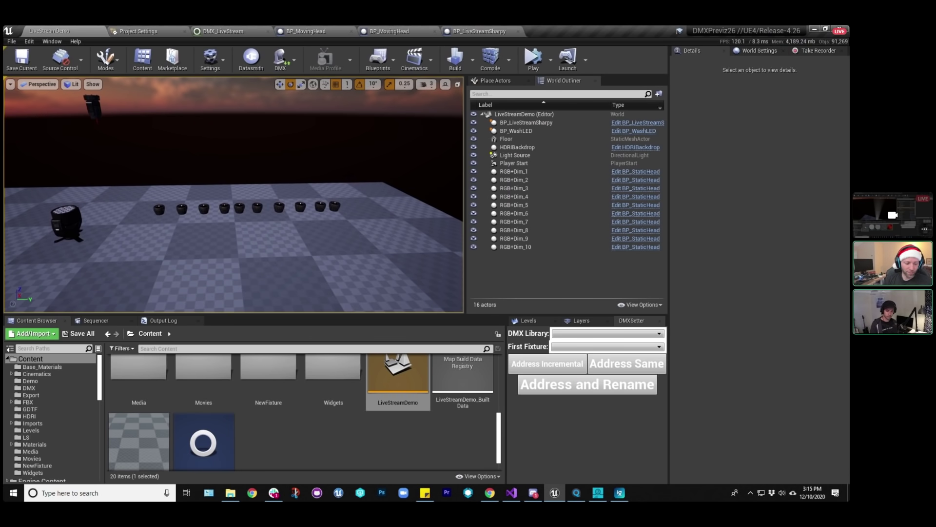
# Run 'stat unit' in the console to display frame, game, draw and GPU timings.
pyautogui.press('`')
pyautogui.write('stat unit')
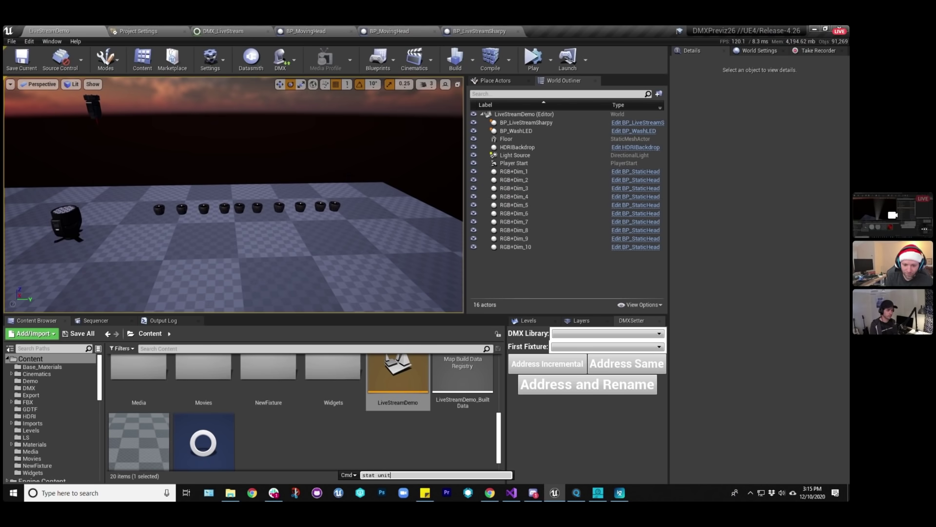
pyautogui.press('Return')
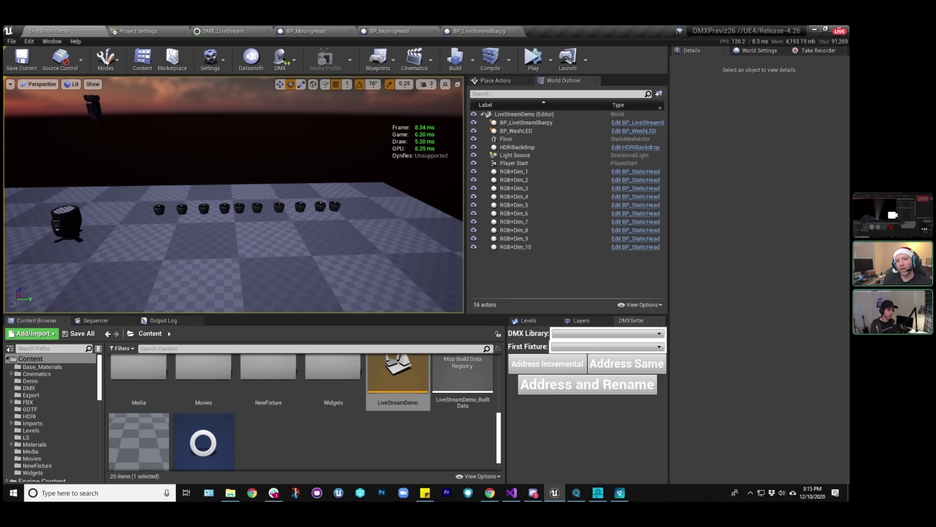
# Start and stop a quick Play session, then turn the camera slightly.
pyautogui.click(527, 61)
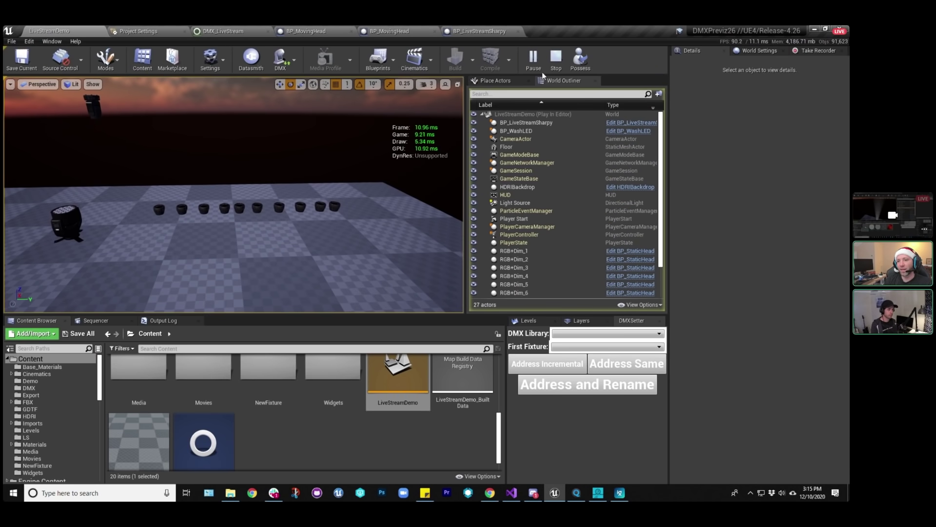
pyautogui.click(556, 58)
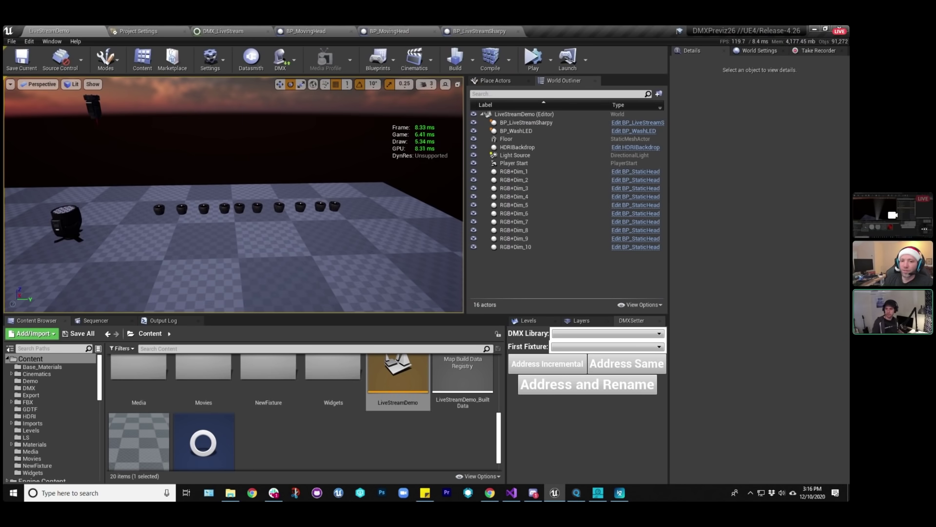
pyautogui.moveTo(234, 195); pyautogui.dragTo(217, 184, button='right')
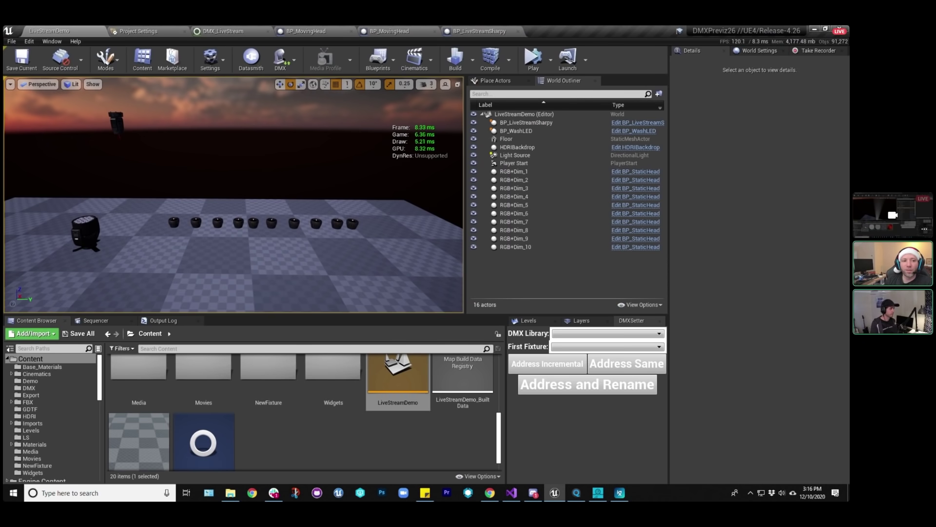
# Move the moving-head fixture straight up along Z, tilt the view to it, and show the Demo folder.
pyautogui.click(116, 123)
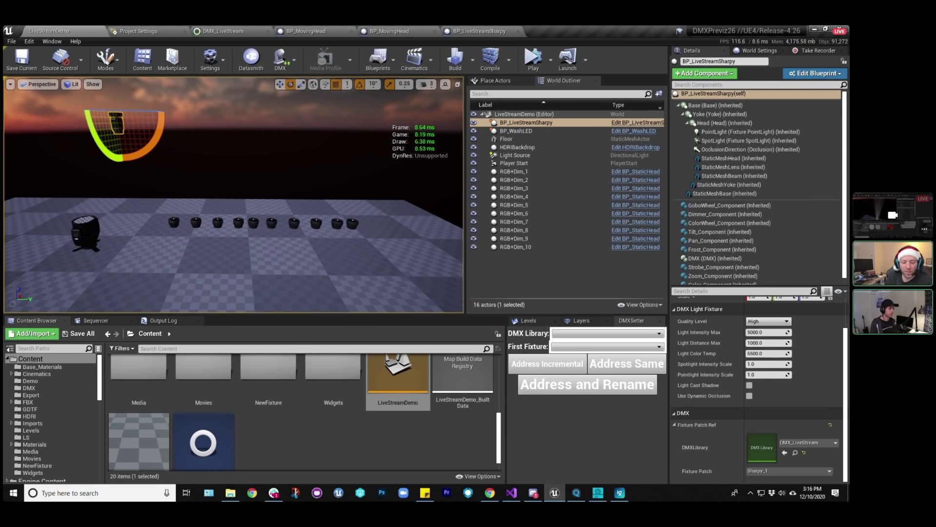
pyautogui.press('w')
pyautogui.moveTo(113, 93); pyautogui.dragTo(114, 54)
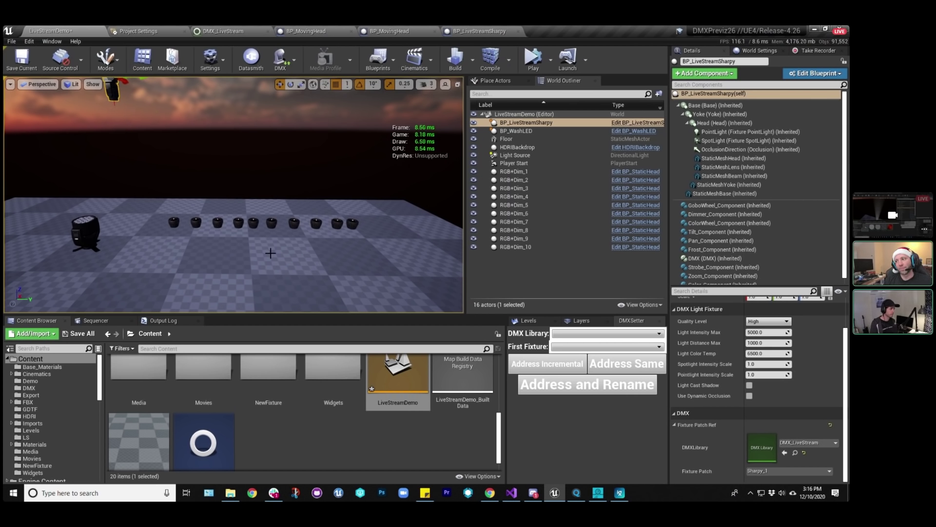
pyautogui.moveTo(128, 132); pyautogui.dragTo(128, 117, button='right')
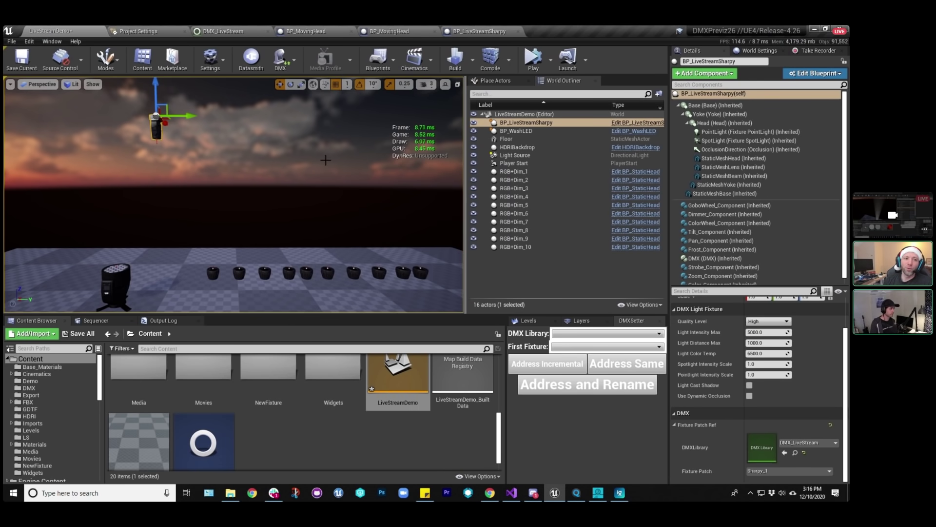
pyautogui.scroll(1, 271, 414)
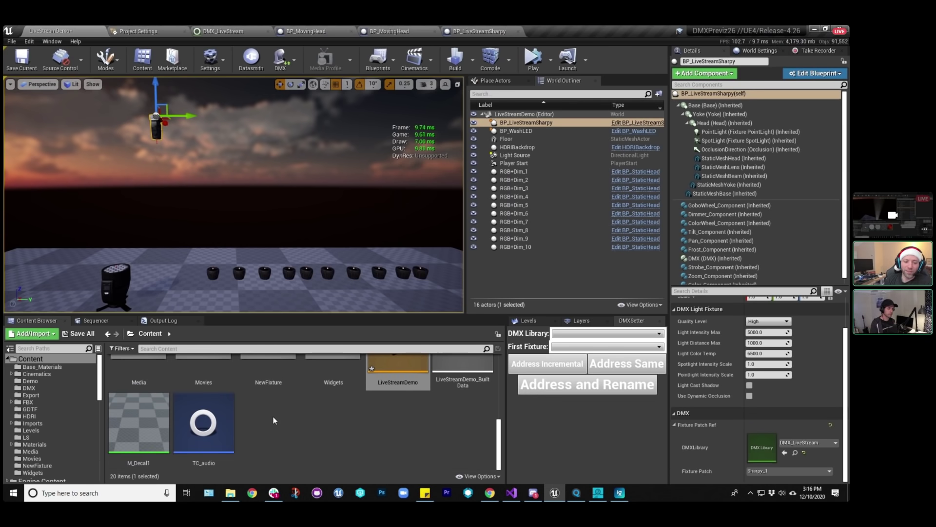
pyautogui.scroll(-3, 99, 392)
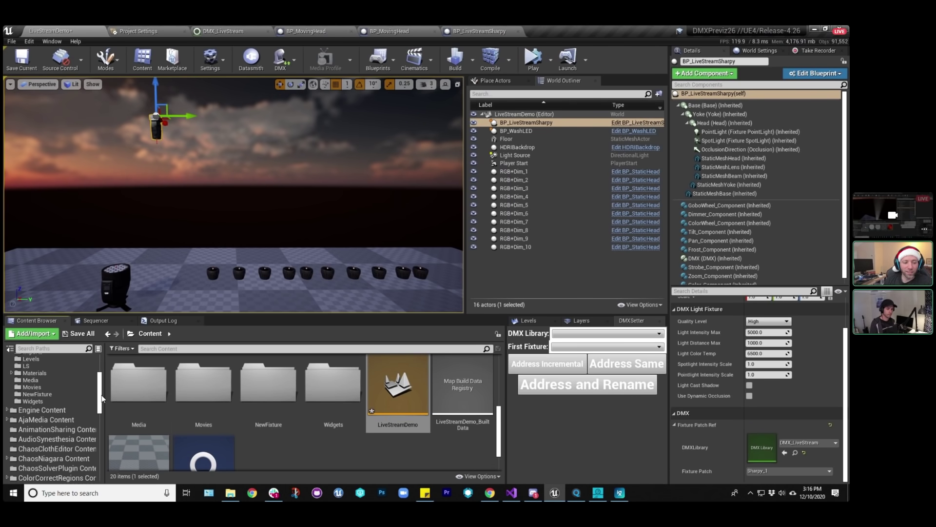
pyautogui.scroll(3, 99, 392)
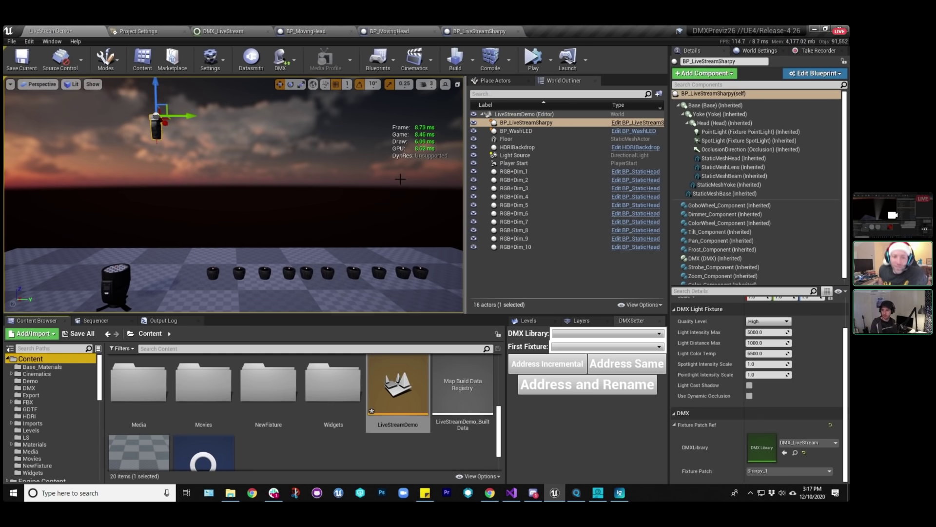
pyautogui.click(42, 383)
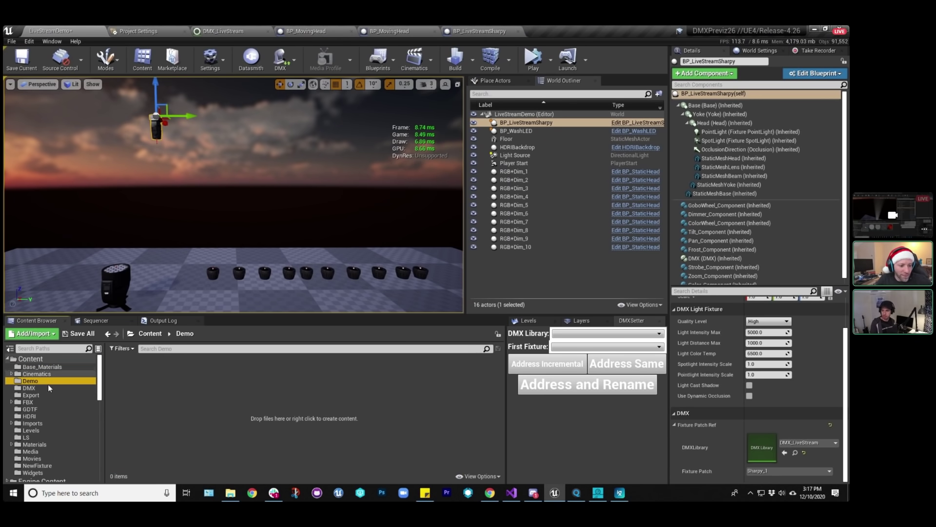
# Load DMX-PrepforExport from the Export folder, choosing Save Selected for LiveStreamDemo.
pyautogui.click(45, 395)
pyautogui.doubleClick(333, 388)
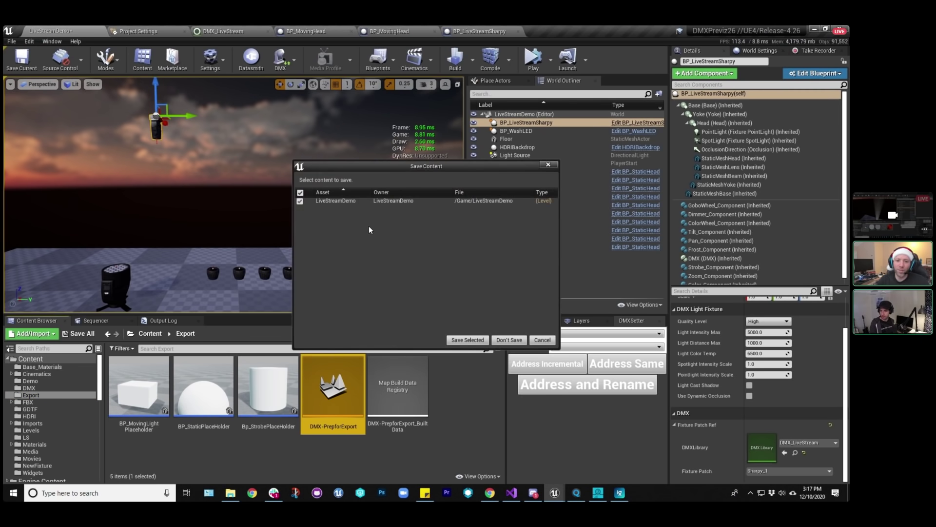
pyautogui.click(466, 339)
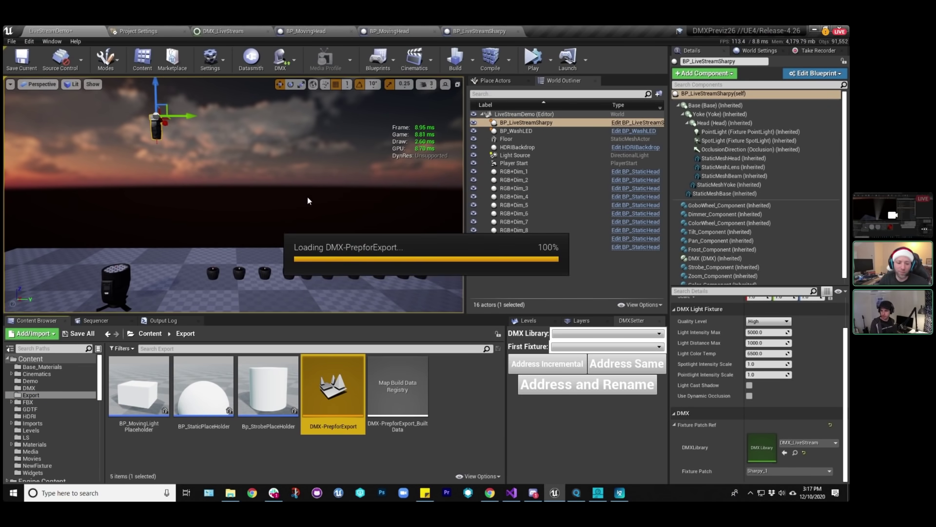
pyautogui.scroll(5, 307, 197)
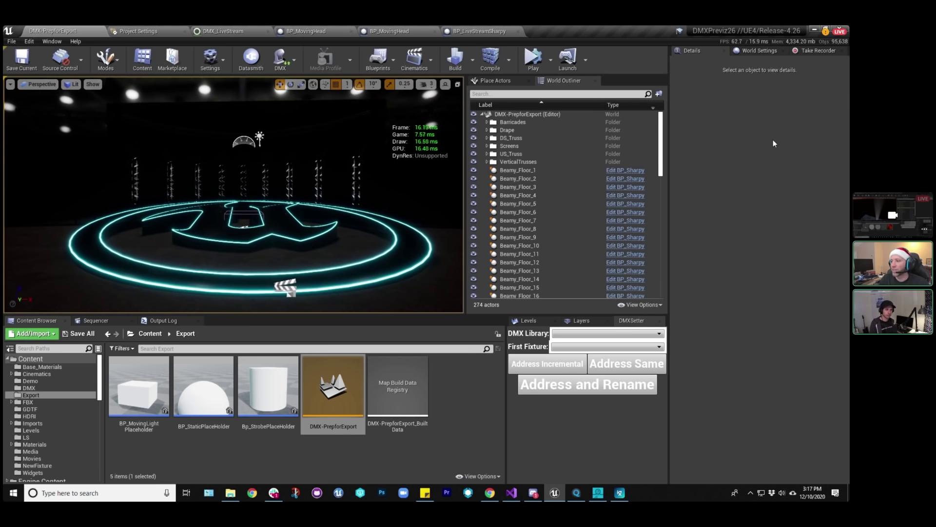
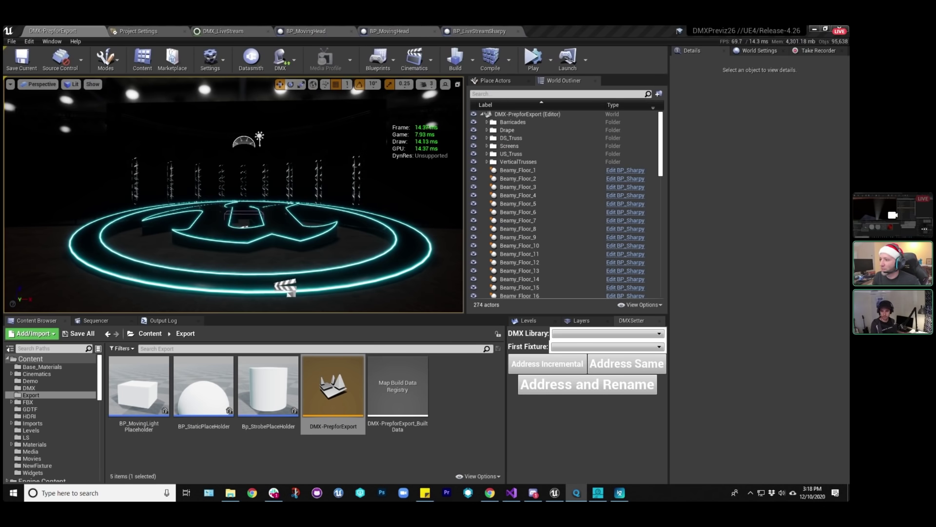
# Start a Play In Editor session of the stage level and focus the game view.
pyautogui.click(552, 59)
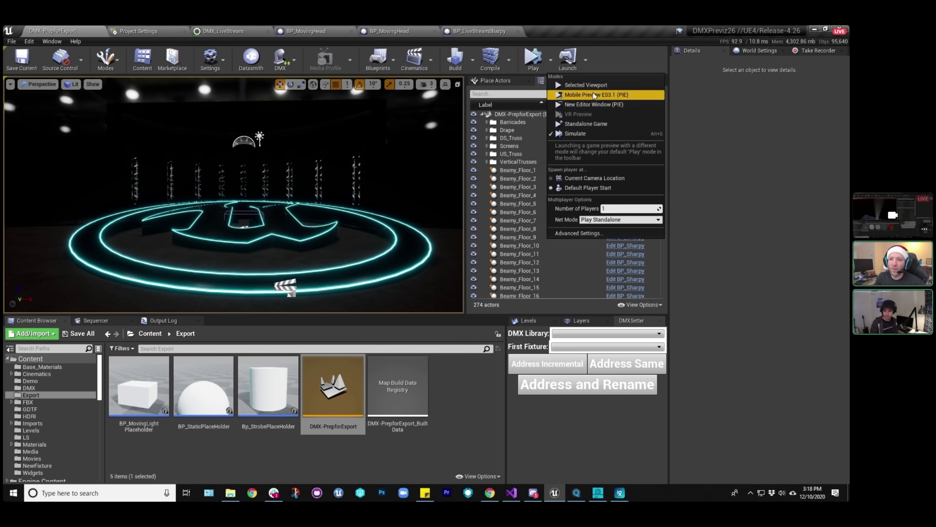
pyautogui.click(586, 85)
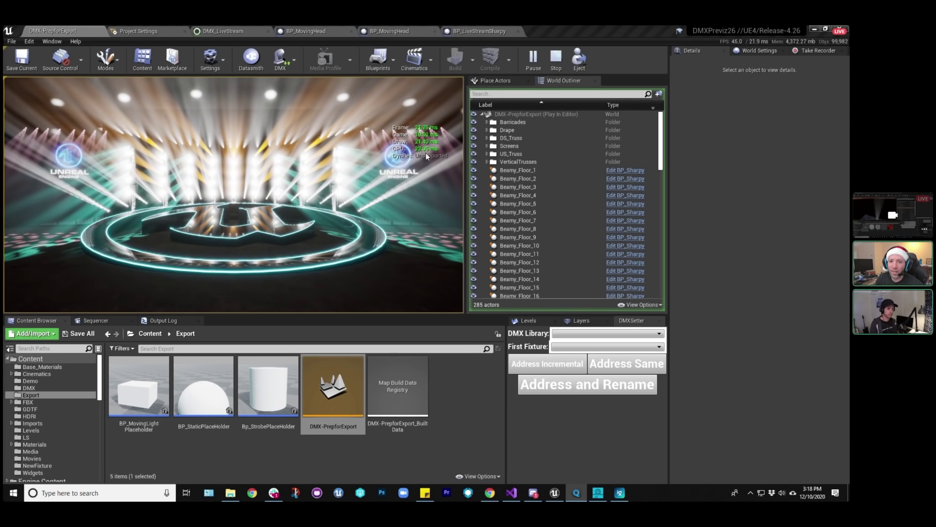
pyautogui.click(406, 205)
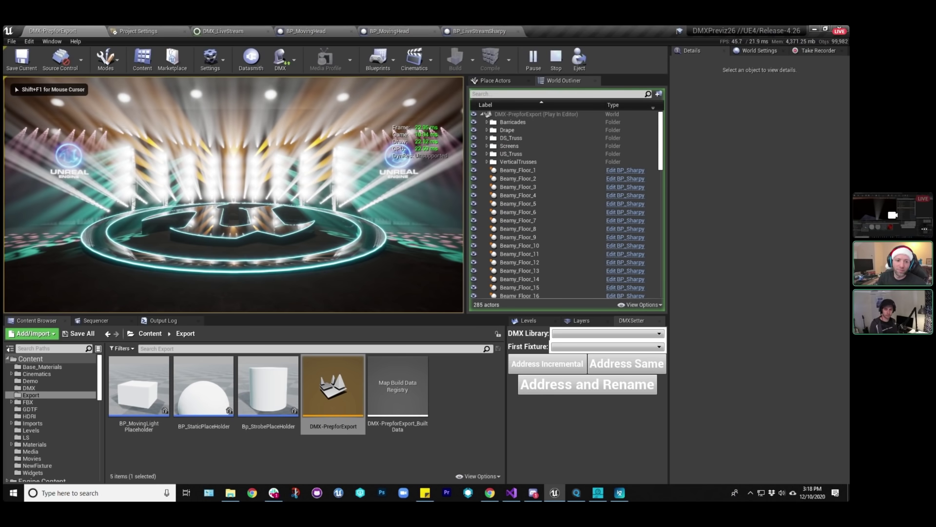
# Show the frame rate with 'stat fps', fly over the stage, then release control.
pyautogui.press('`')
pyautogui.write('stat fps')
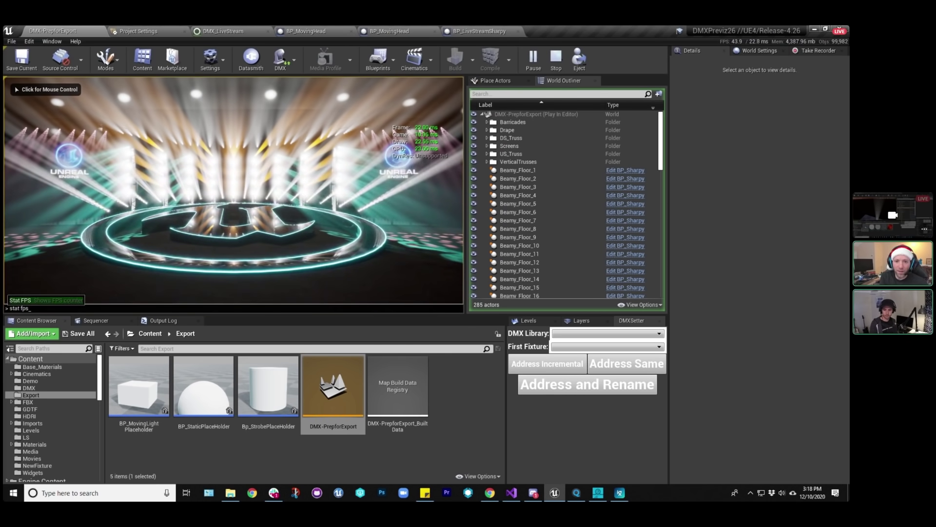
pyautogui.press('Return')
pyautogui.press('w')
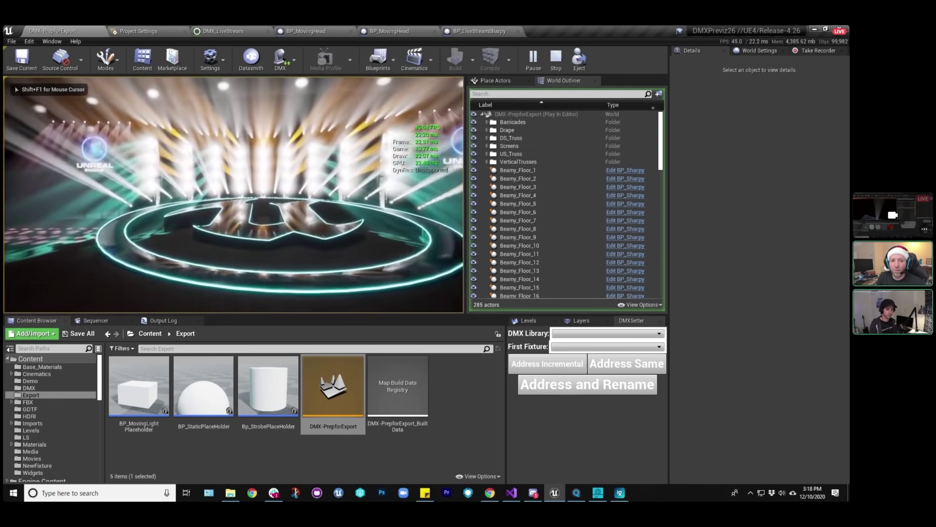
pyautogui.press('w')
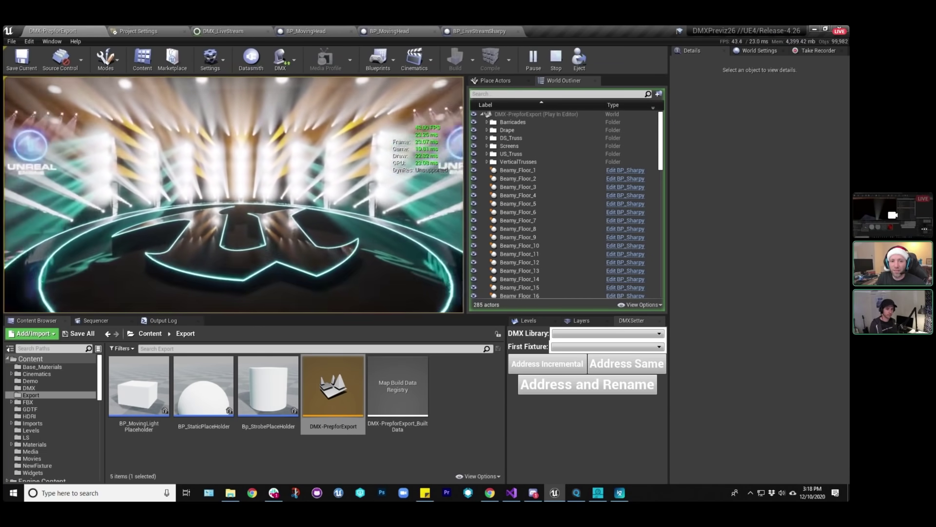
pyautogui.press('s')
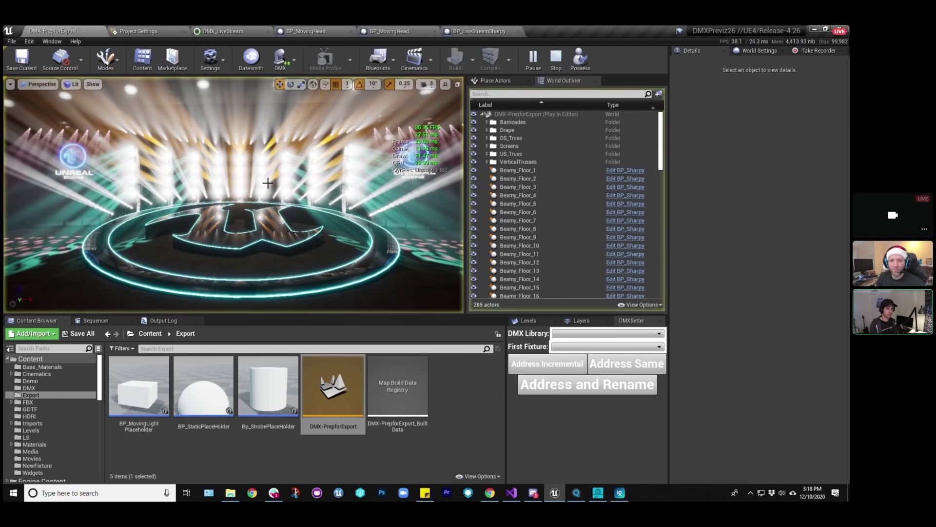
pyautogui.press('F8')
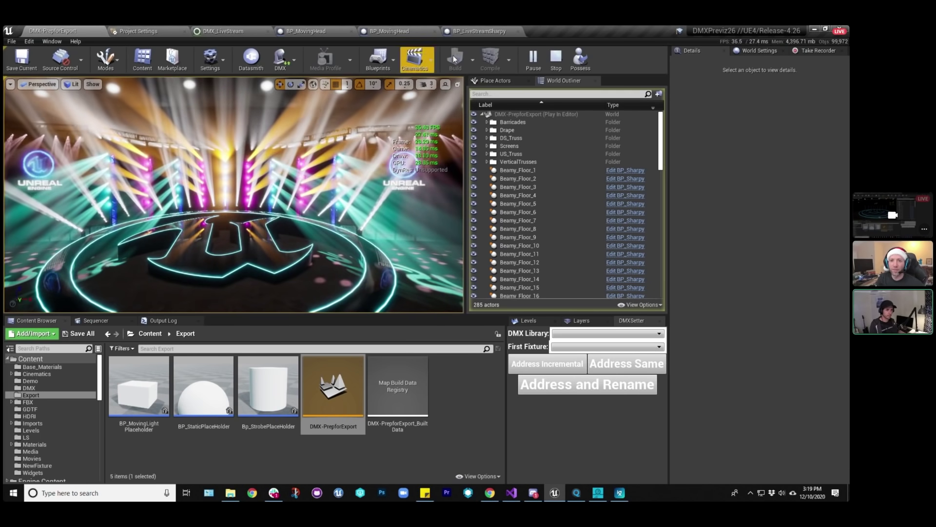
# Stop the play session and select a truss piece and the Upright_Led_7 fixture.
pyautogui.click(556, 58)
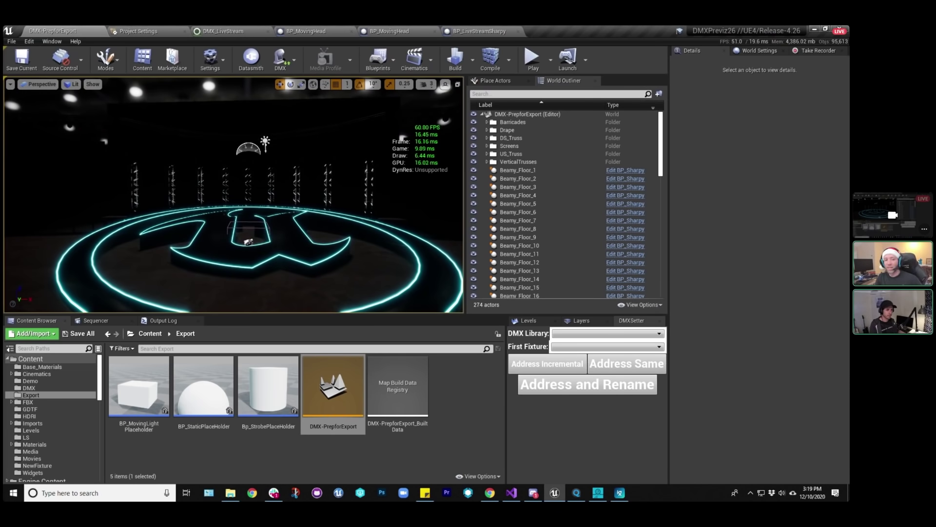
pyautogui.moveTo(234, 195); pyautogui.dragTo(222, 193, button='right')
pyautogui.click(170, 168)
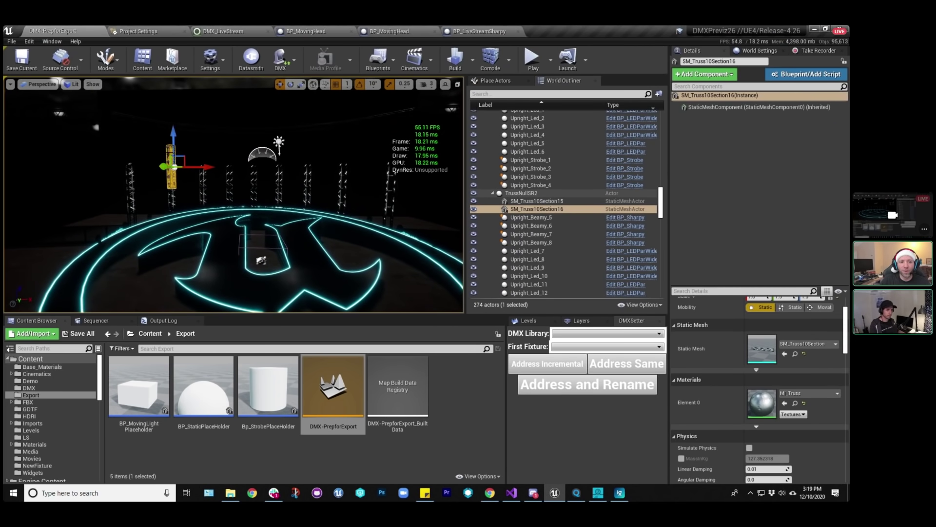
pyautogui.click(169, 155)
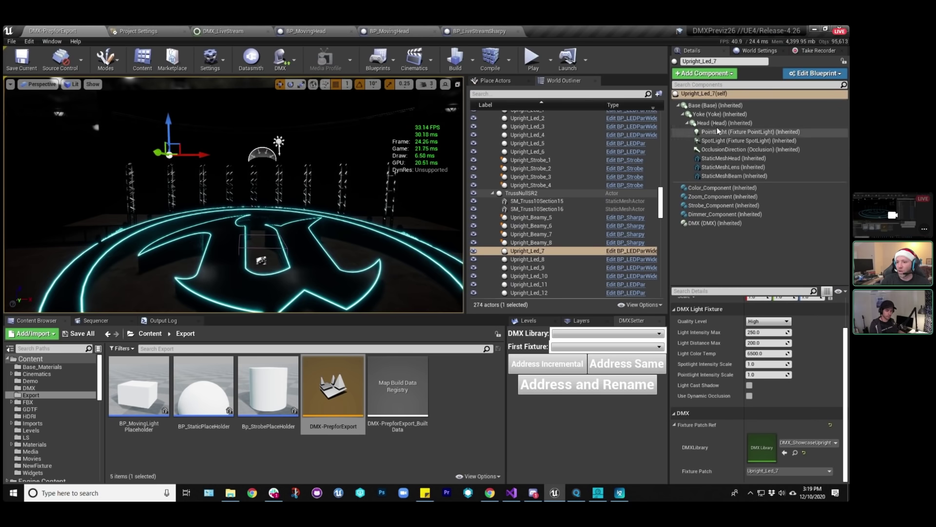
# Inspect the Upright_Beamy_1 fixture, then show the top-level Content folder.
pyautogui.scroll(4, 557, 185)
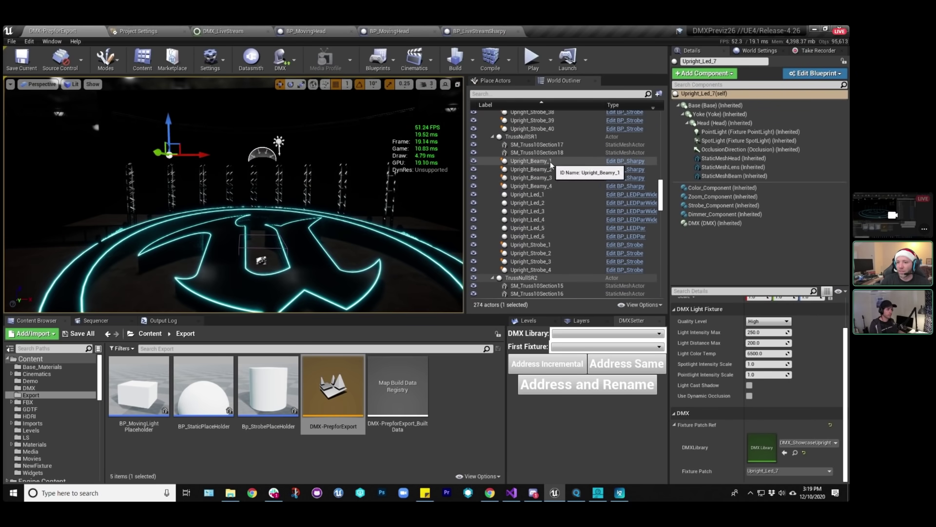
pyautogui.click(550, 162)
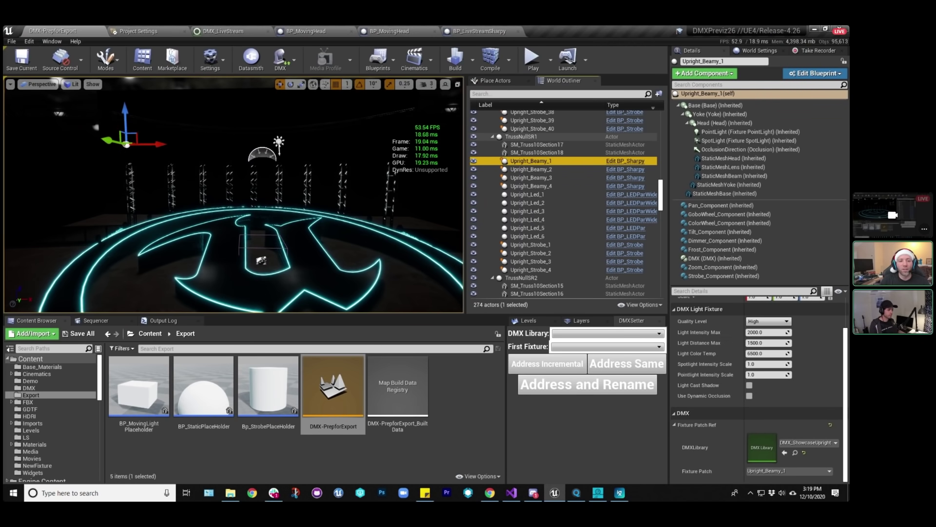
pyautogui.moveTo(234, 205)
pyautogui.mouseDown(button='right')
pyautogui.moveTo(220, 182)
pyautogui.moveTo(217, 210)
pyautogui.mouseUp(button='right')
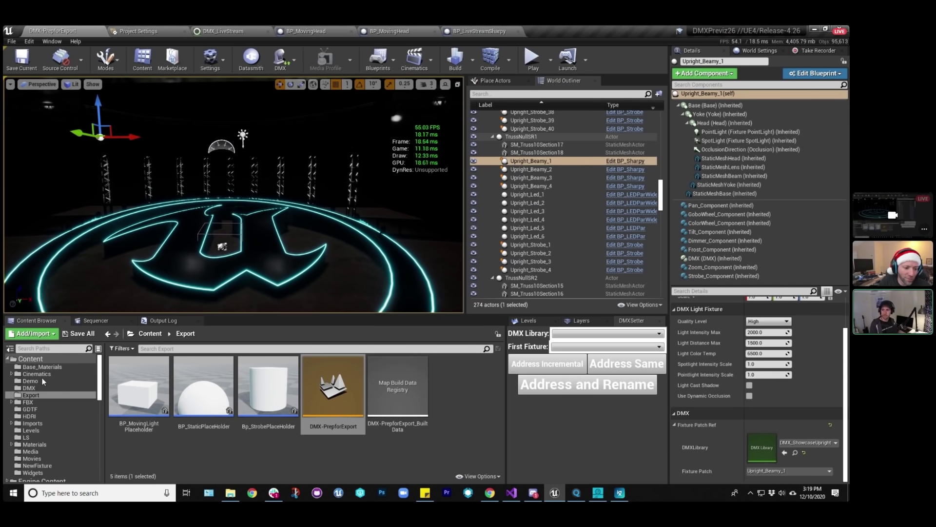
pyautogui.click(35, 359)
# Open the LiveStreamDemo level and browse to the StageElements folder.
pyautogui.scroll(-4, 426, 439)
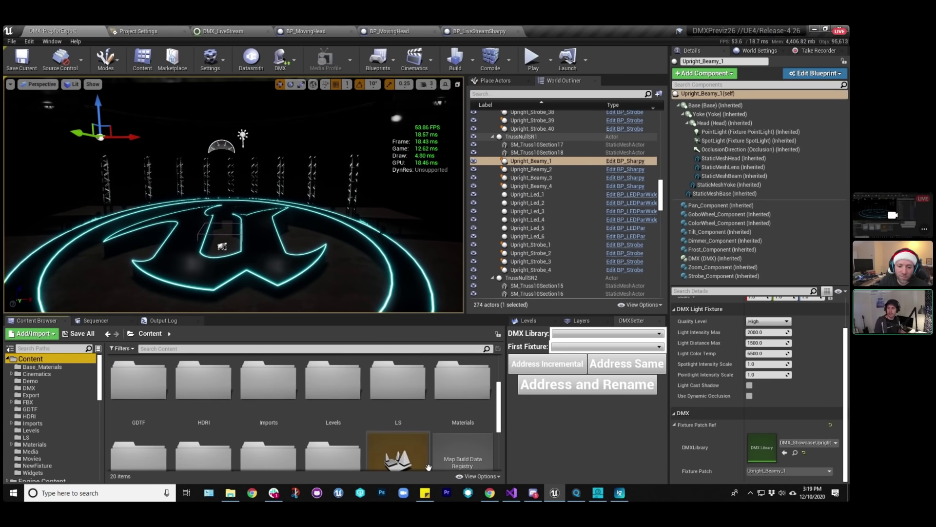
pyautogui.doubleClick(396, 379)
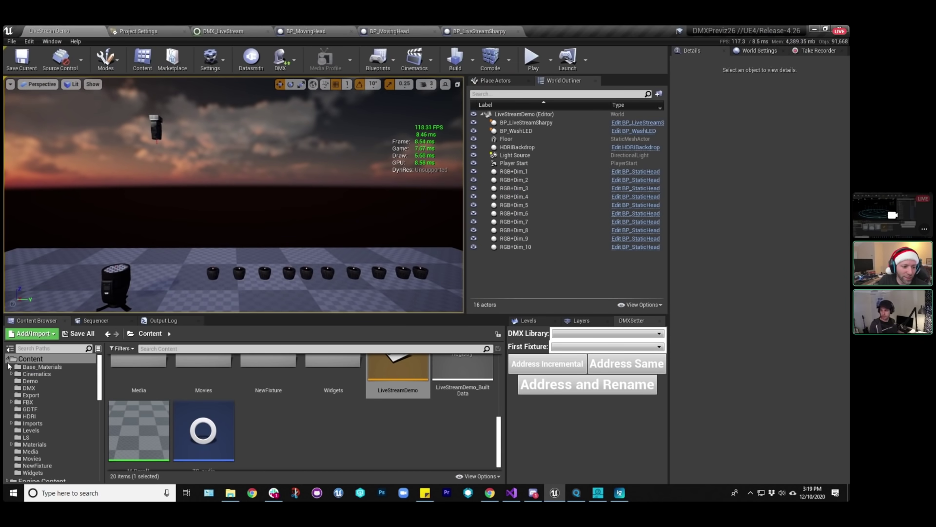
pyautogui.scroll(-5, 49, 390)
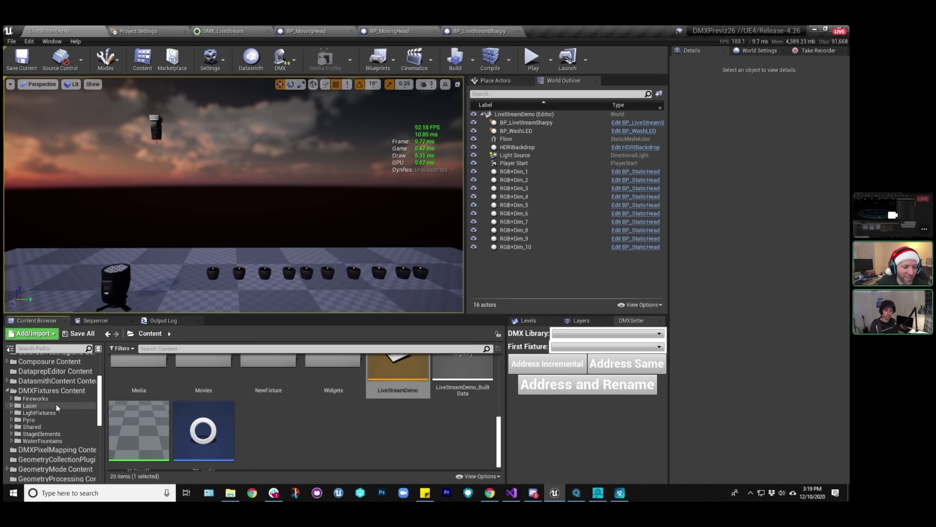
pyautogui.click(54, 434)
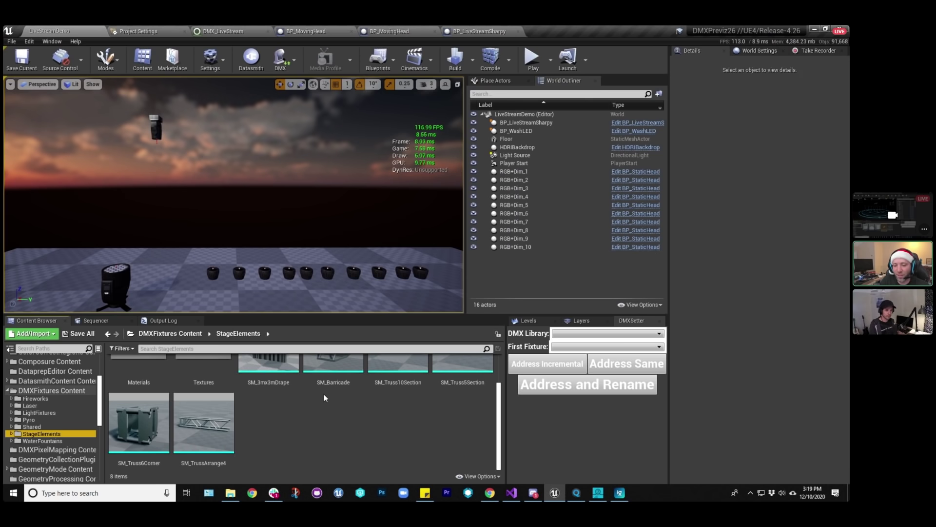
# Trial-place an SM_Barricade and an SM_3mx3mDrape in the level, then delete both.
pyautogui.scroll(2, 324, 393)
pyautogui.moveTo(339, 402); pyautogui.dragTo(146, 249)
pyautogui.click(268, 391)
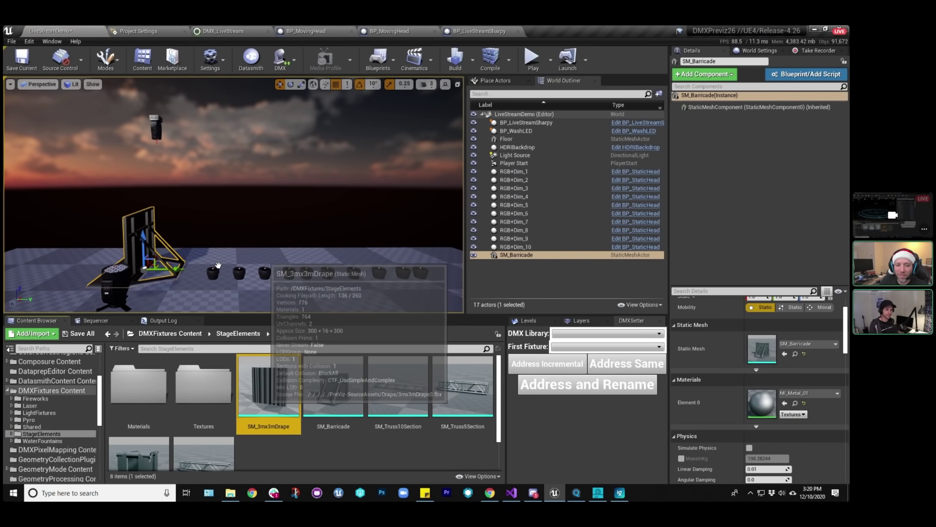
pyautogui.moveTo(218, 265); pyautogui.dragTo(289, 200)
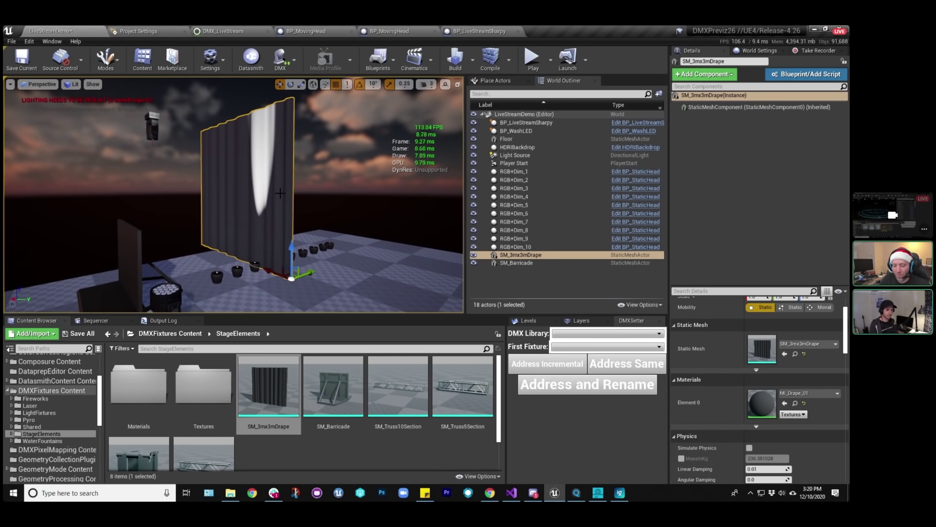
pyautogui.press('Delete')
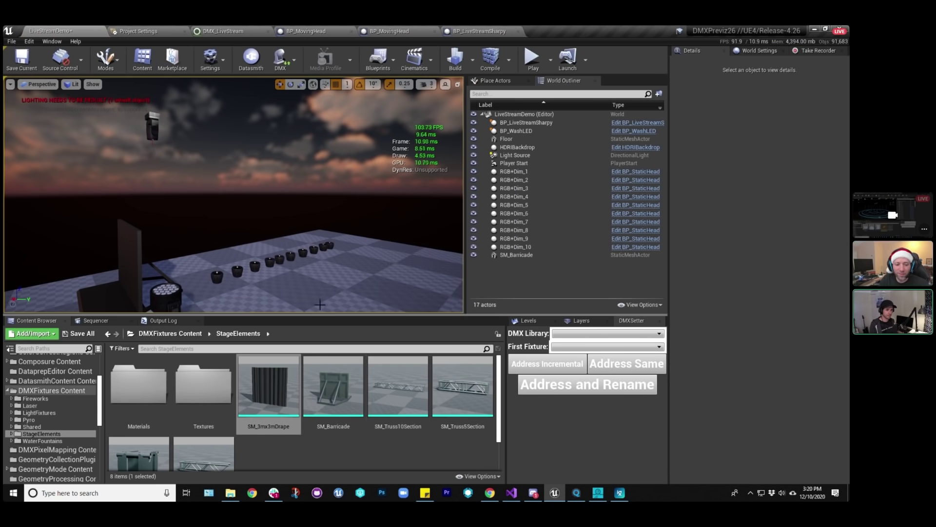
pyautogui.click(129, 258)
pyautogui.press('Delete')
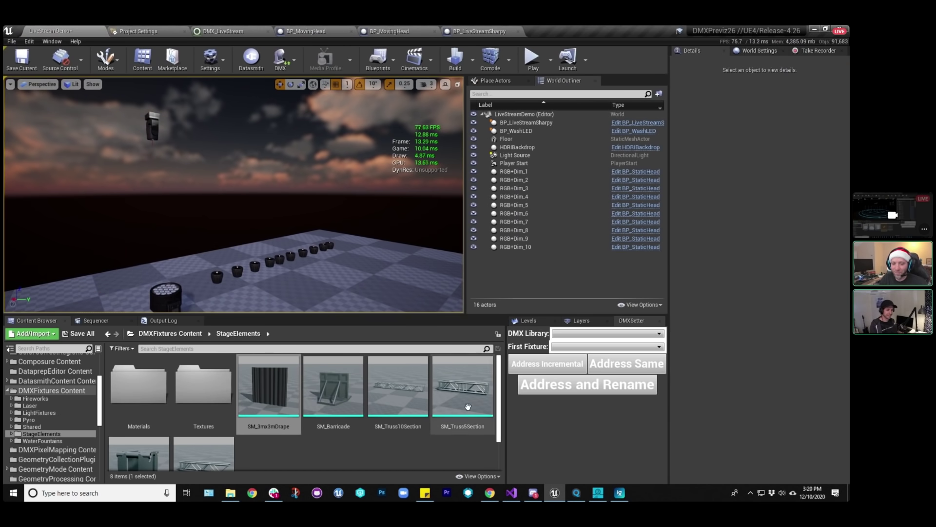
# Trial-place an SM_Truss10Section and a truss corner on the floor, then delete both.
pyautogui.moveTo(398, 385); pyautogui.dragTo(287, 244)
pyautogui.scroll(-1, 287, 407)
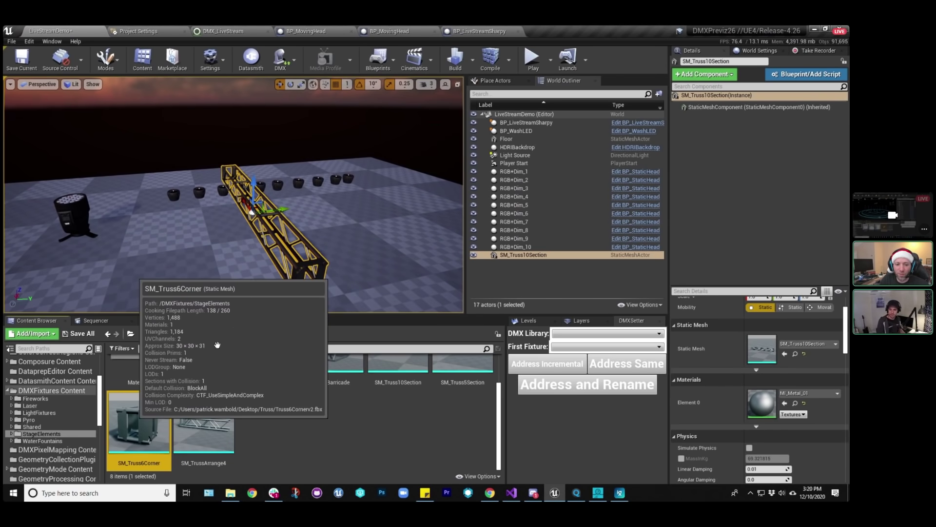
pyautogui.moveTo(139, 425); pyautogui.dragTo(369, 239)
pyautogui.press('Delete')
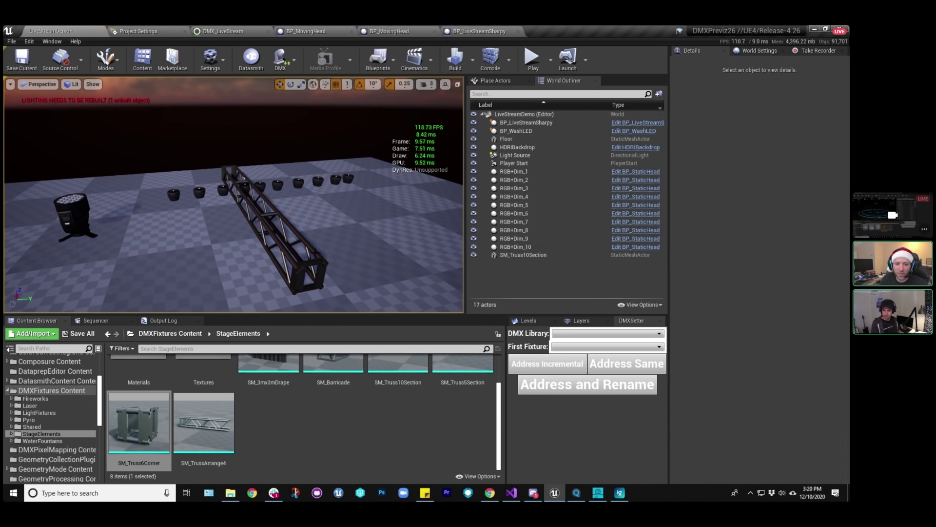
pyautogui.click(303, 263)
pyautogui.press('Delete')
pyautogui.moveTo(356, 241); pyautogui.dragTo(355, 224, button='right')
pyautogui.scroll(1, 273, 439)
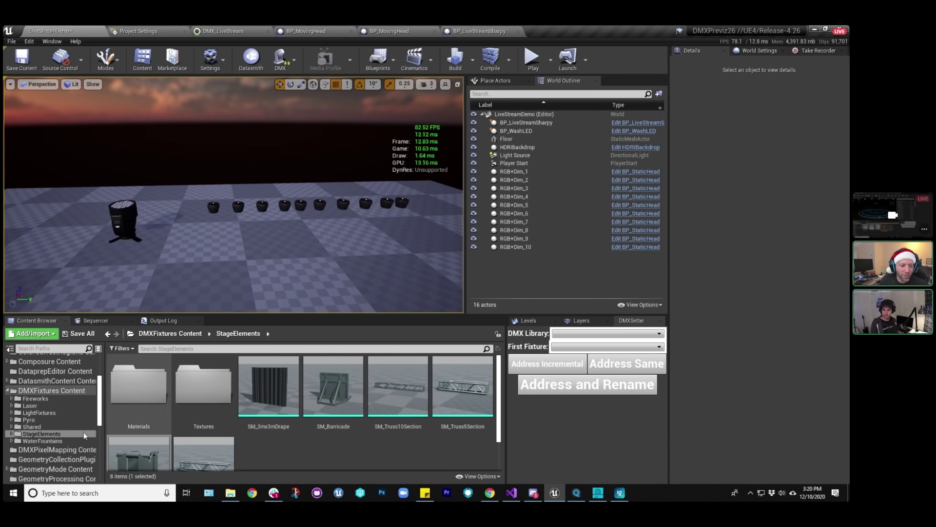
# Browse the LightFixtures folder contents.
pyautogui.click(39, 413)
pyautogui.scroll(-1, 297, 397)
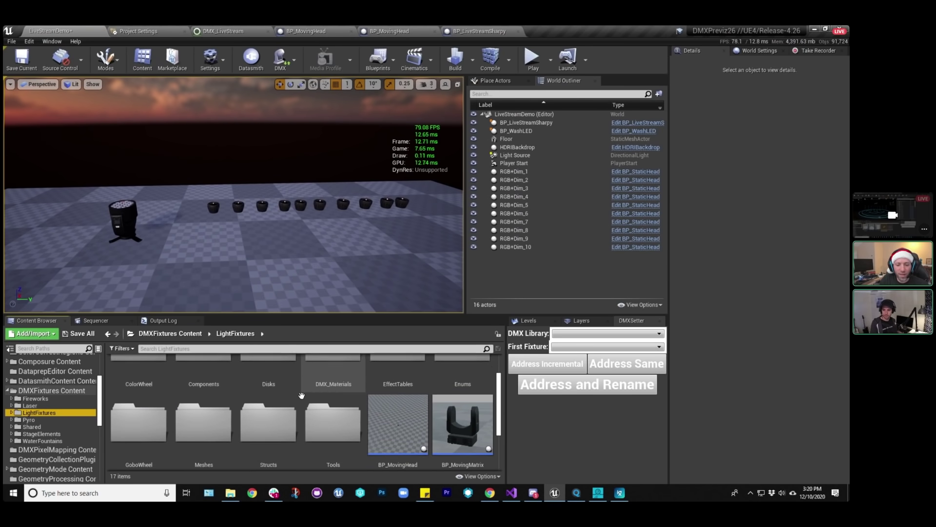
pyautogui.scroll(-1, 317, 414)
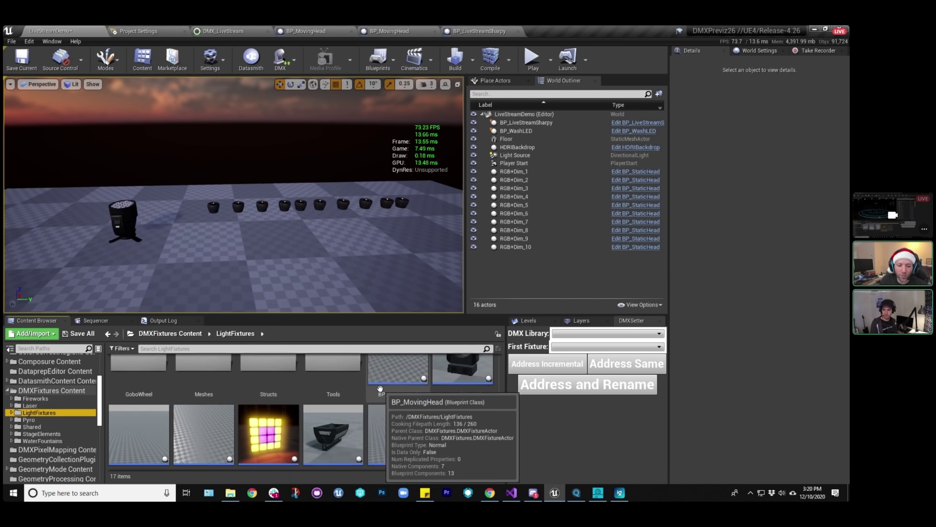
pyautogui.scroll(1, 302, 426)
pyautogui.scroll(1, 303, 426)
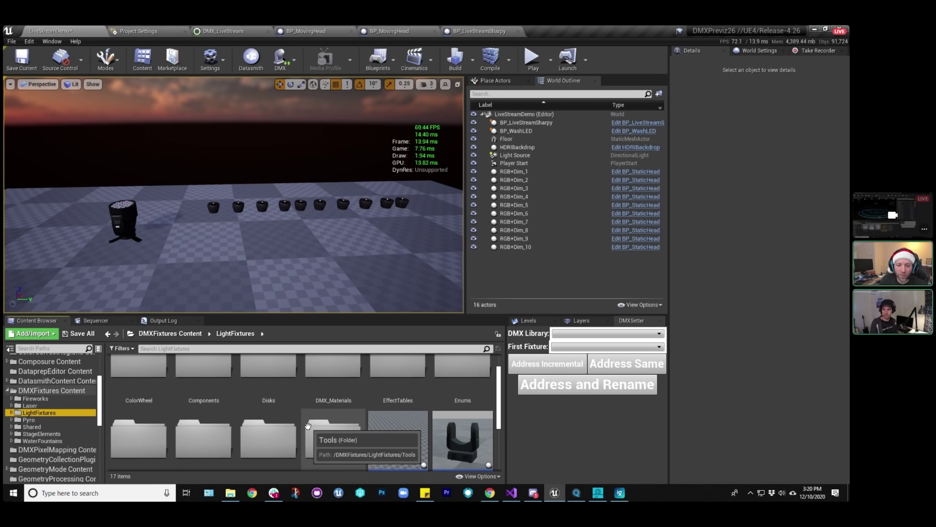
# In BP_MovingHead's gobo wheel component, locate the T_GoboDisk_01_Clean texture in the Disks folder.
pyautogui.click(301, 31)
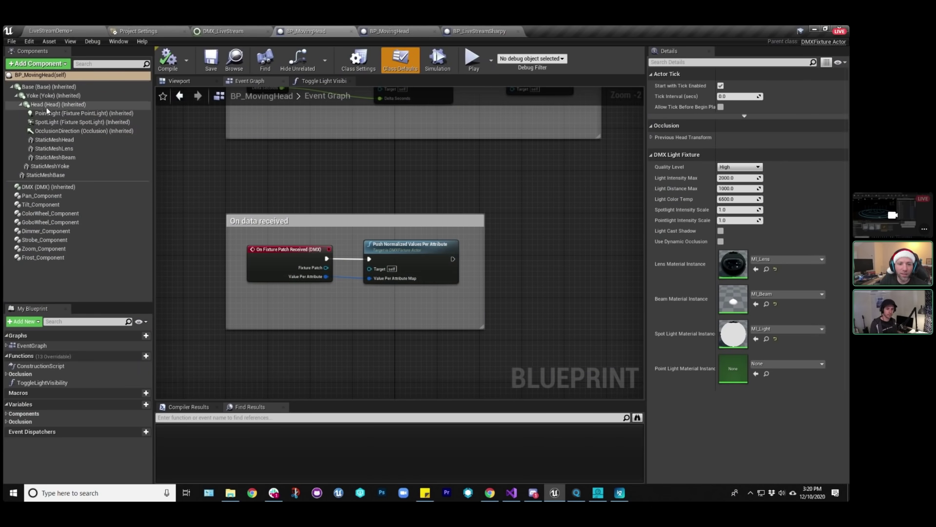
pyautogui.click(49, 222)
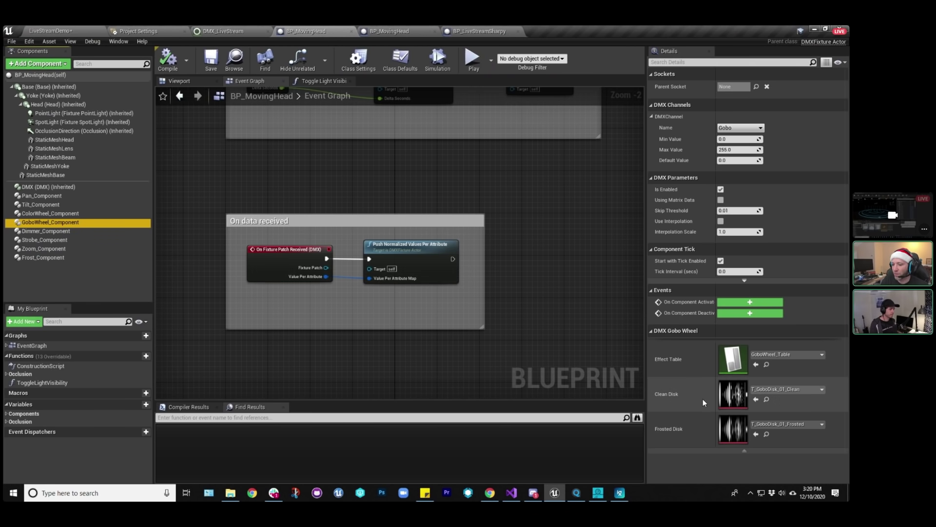
pyautogui.click(767, 399)
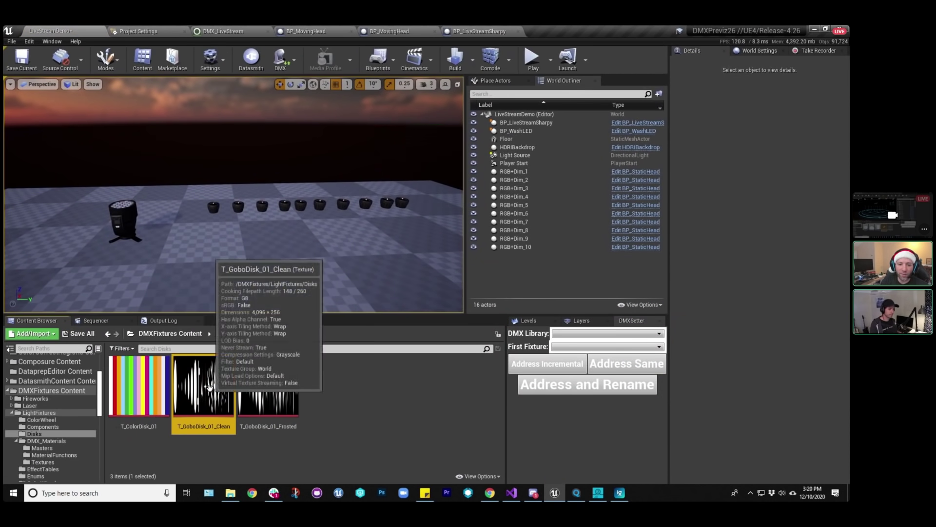
# View T_GoboDisk_01_Clean in the texture editor, close it, and show the LightFixtures Tools folder.
pyautogui.press('Return')
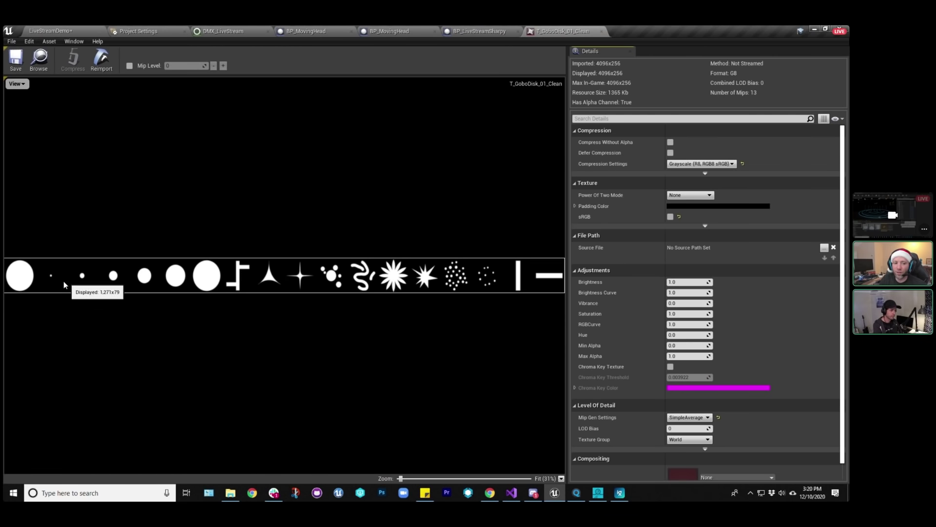
pyautogui.click(602, 31)
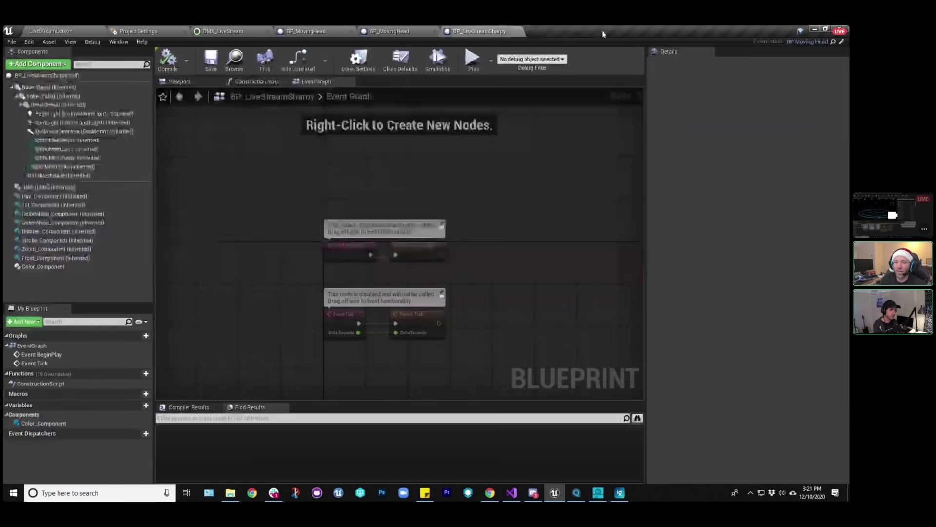
pyautogui.click(68, 33)
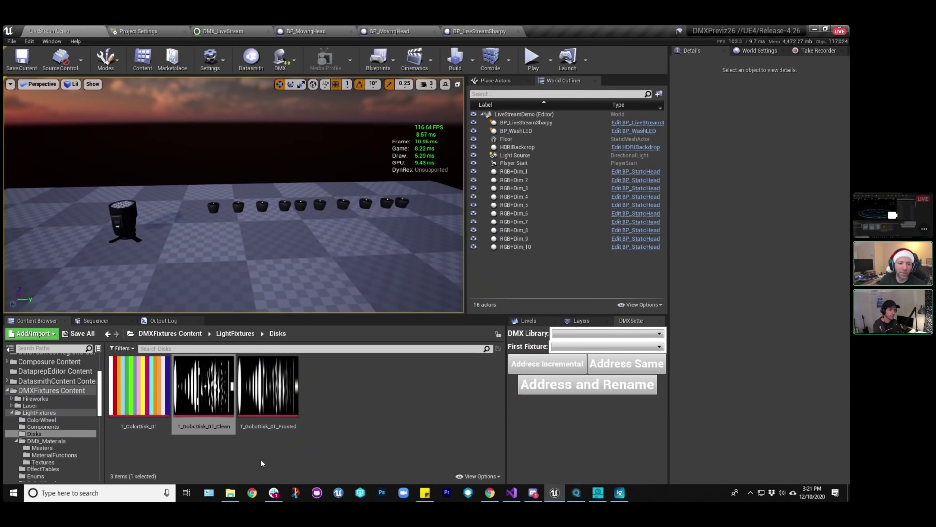
pyautogui.click(34, 476)
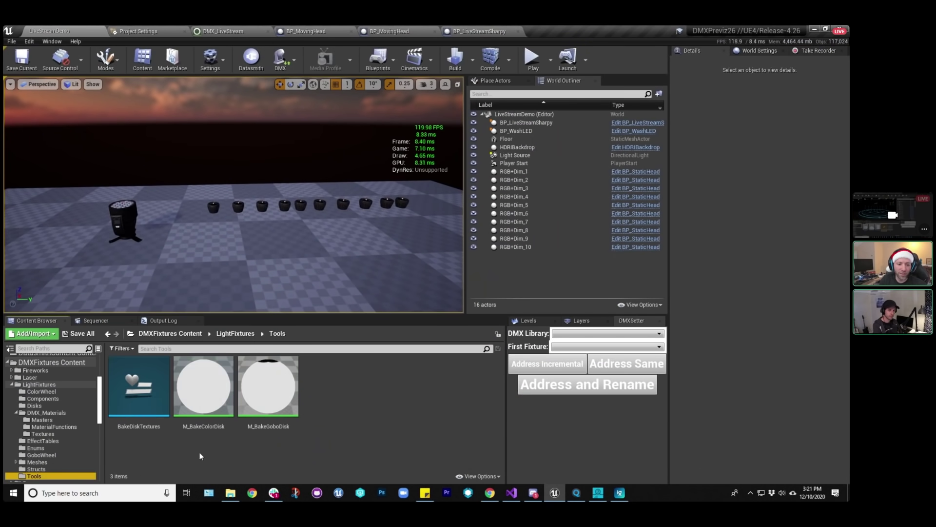
pyautogui.click(146, 389)
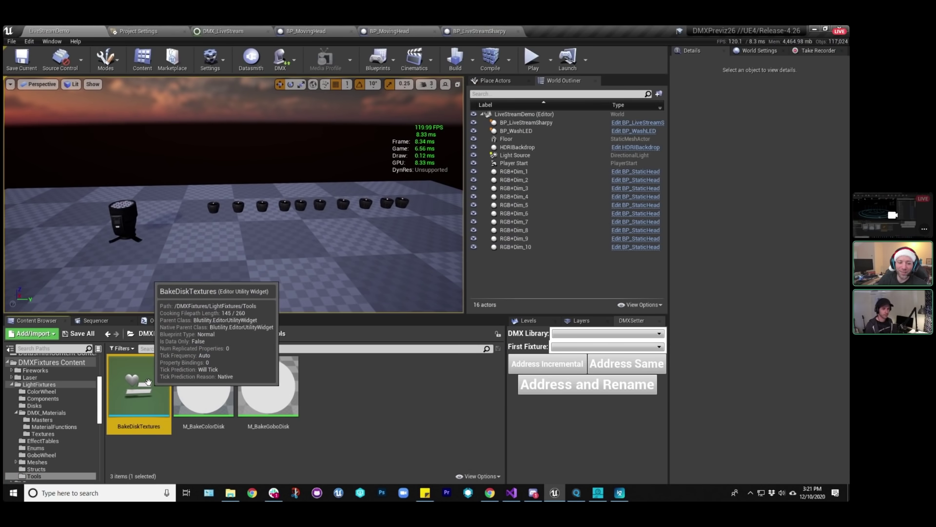
pyautogui.rightClick(149, 382)
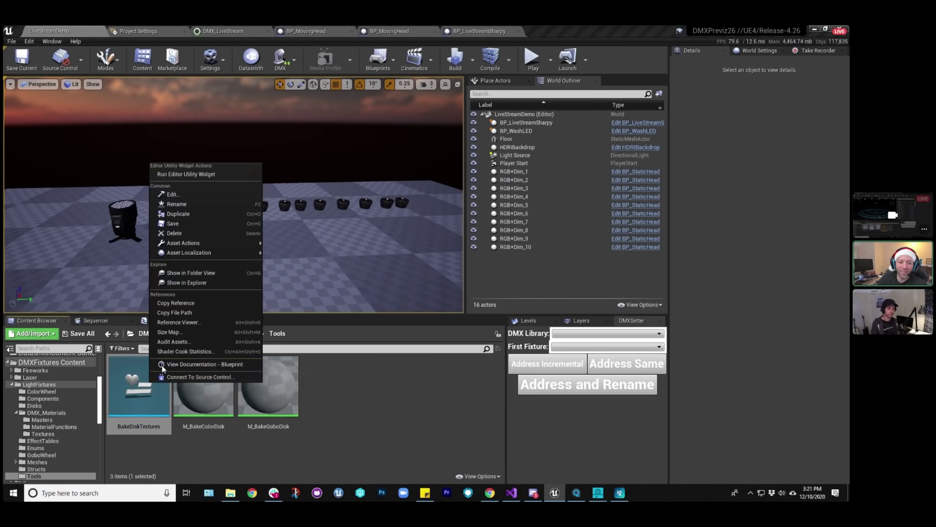
pyautogui.click(204, 174)
pyautogui.moveTo(151, 146); pyautogui.dragTo(361, 168)
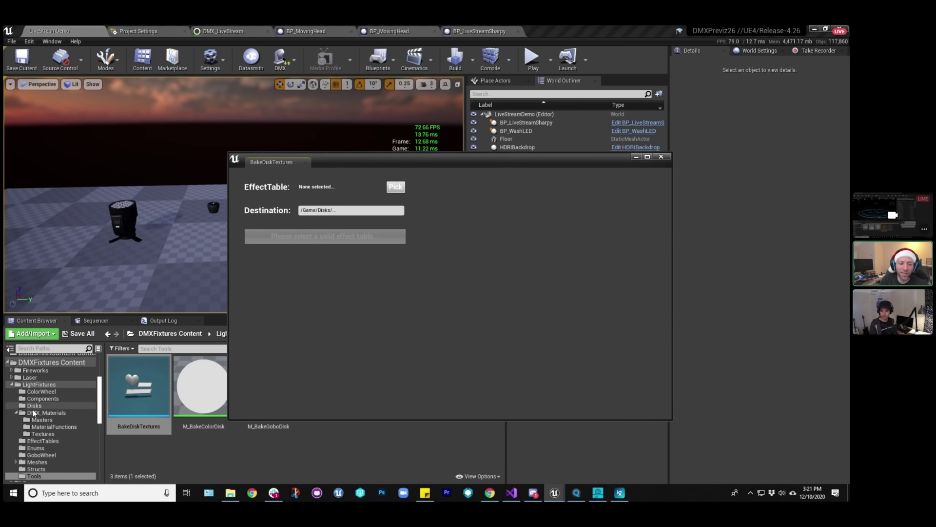
pyautogui.click(306, 162)
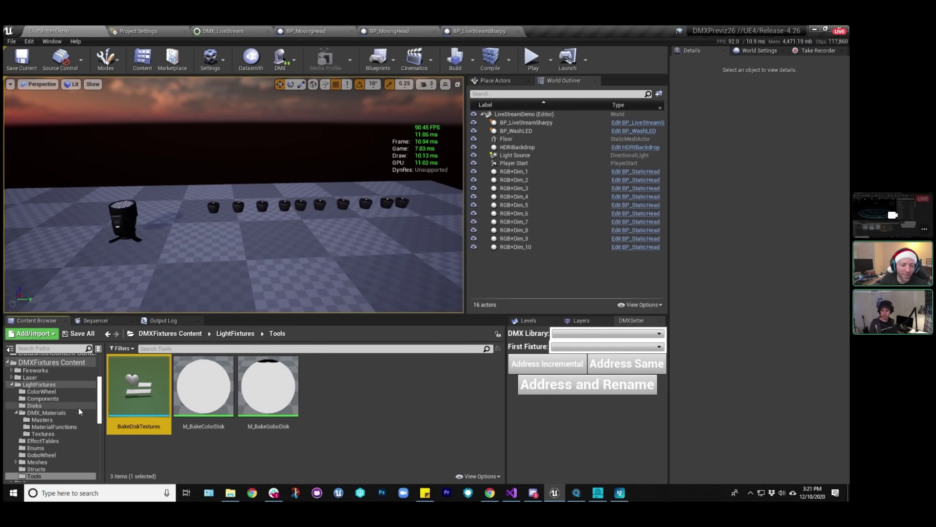
pyautogui.scroll(-2, 49, 415)
pyautogui.click(43, 398)
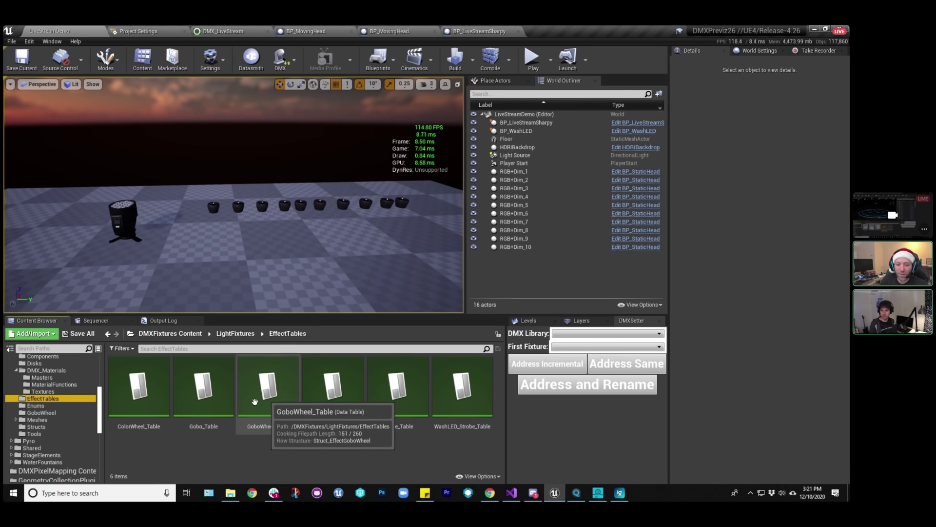
# Open the Gobo_Table data table, then review the M_BakeGoboDisk and M_BakeColorDisk materials in Tools.
pyautogui.doubleClick(206, 391)
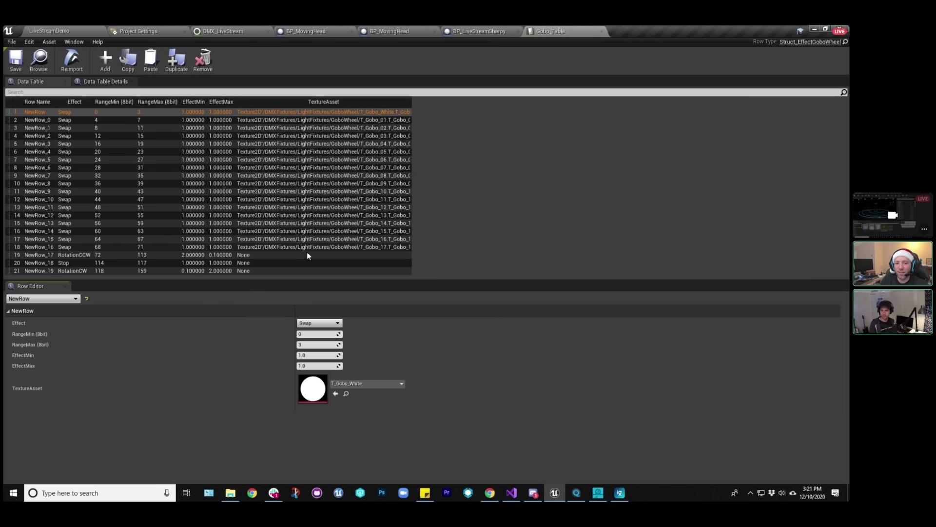
pyautogui.click(69, 32)
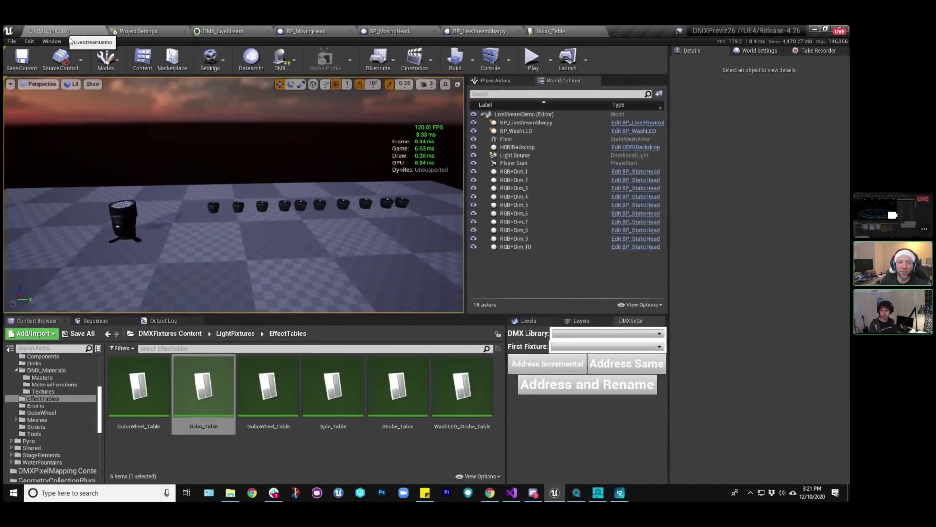
pyautogui.click(60, 434)
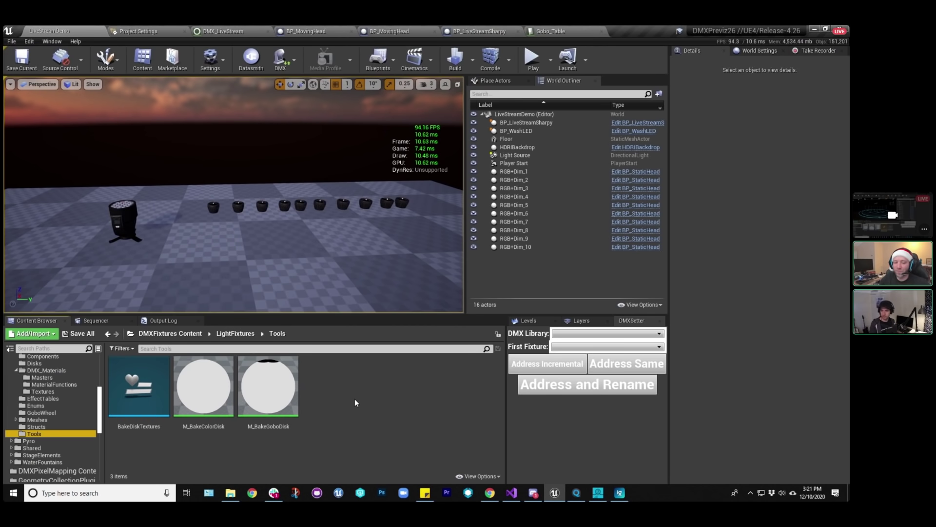
pyautogui.click(275, 402)
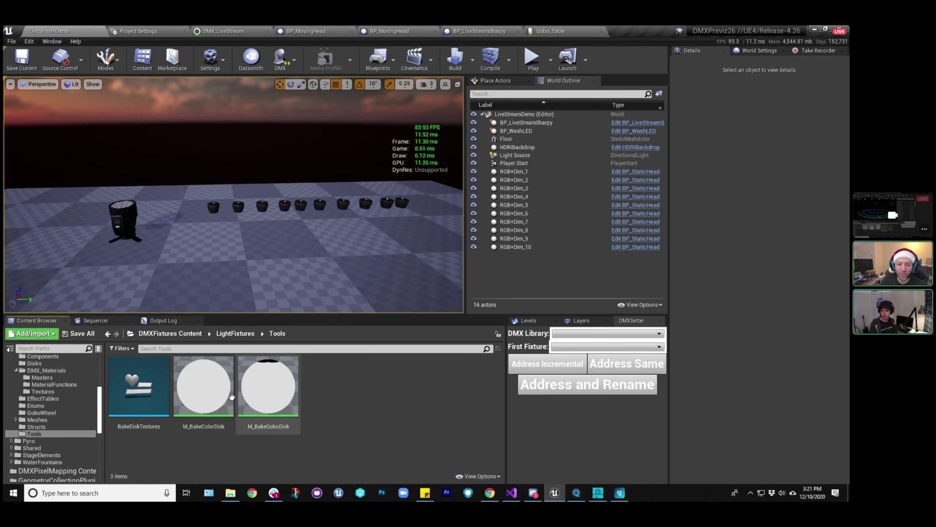
pyautogui.click(229, 396)
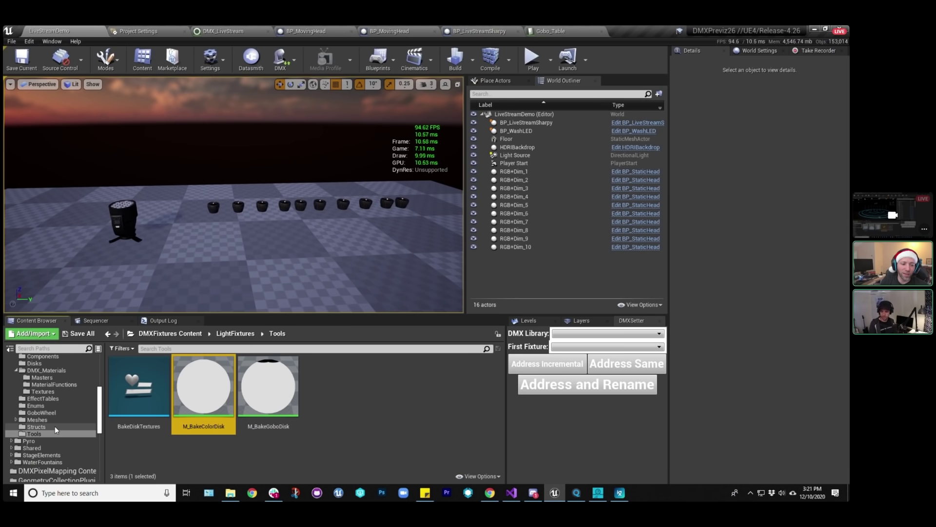
# Expand BP_MovingHead's DMX Color Wheel settings and locate its colour disk texture.
pyautogui.scroll(1, 54, 426)
pyautogui.click(51, 364)
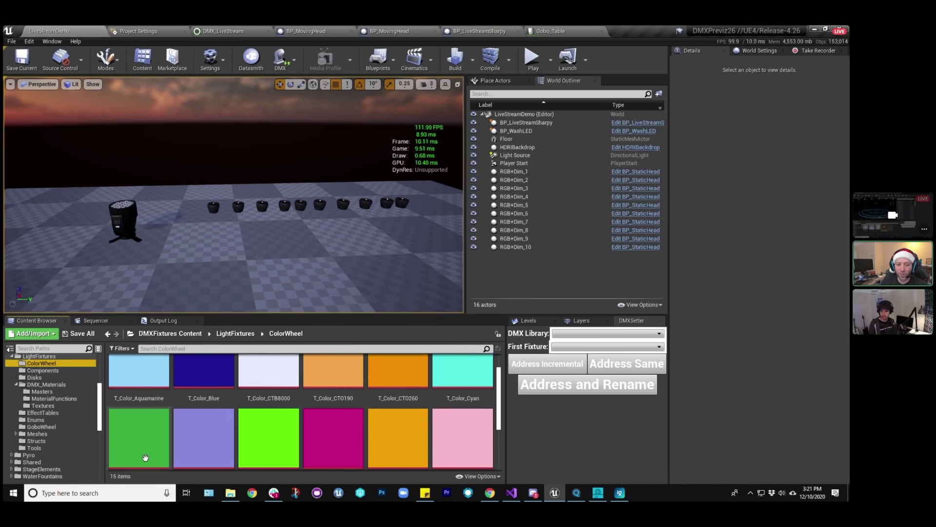
pyautogui.scroll(2, 100, 410)
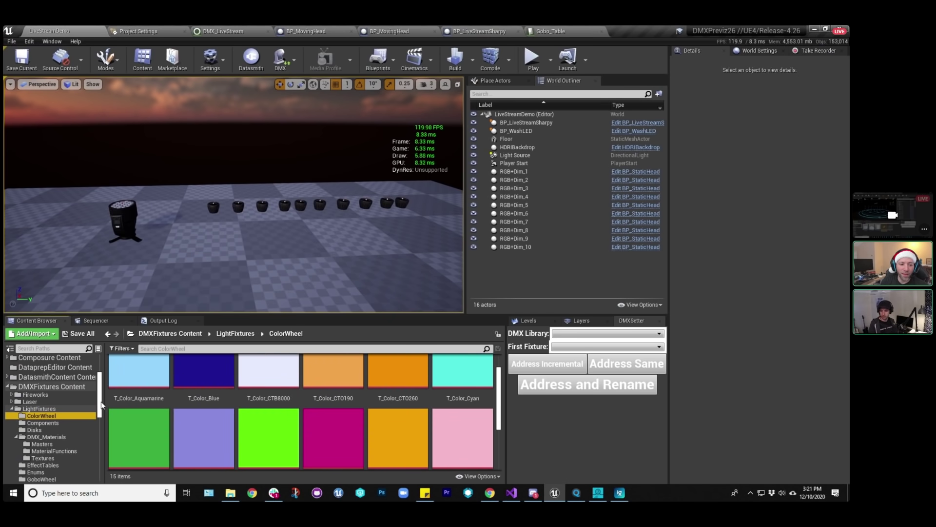
pyautogui.click(330, 30)
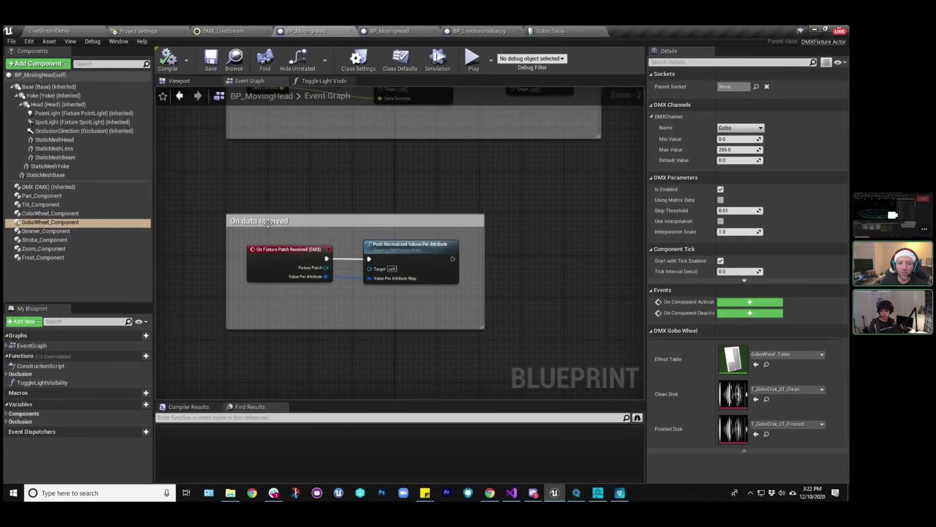
pyautogui.click(47, 214)
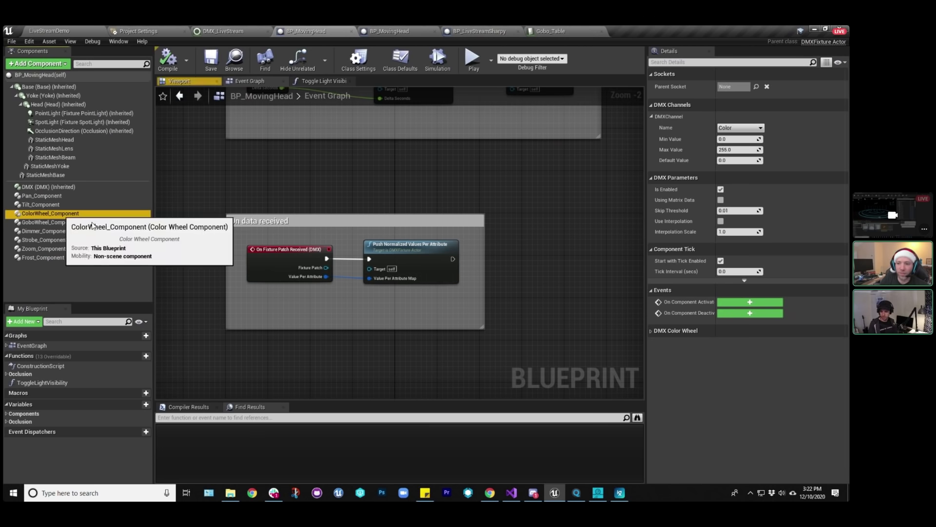
pyautogui.click(651, 330)
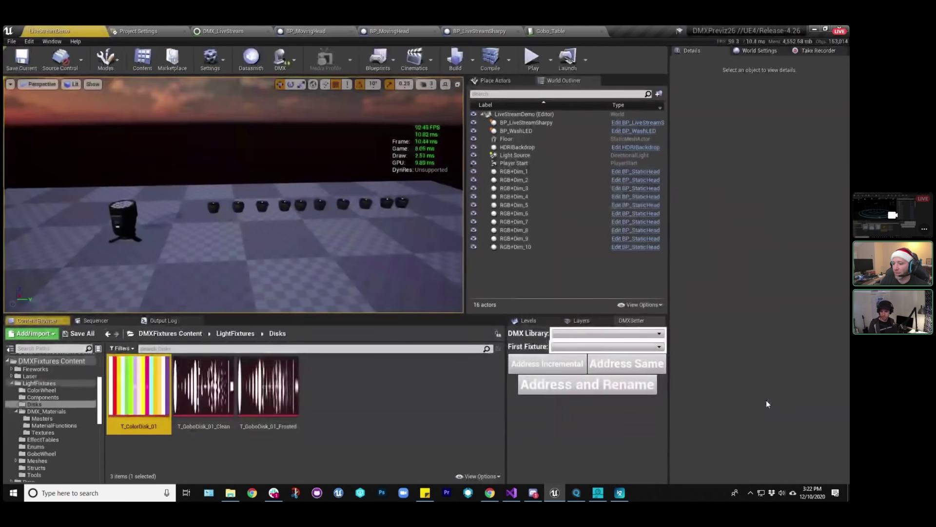
pyautogui.click(761, 397)
# Inspect the T_ColorDisk_01 texture, then close it and return to the level editor.
pyautogui.doubleClick(147, 390)
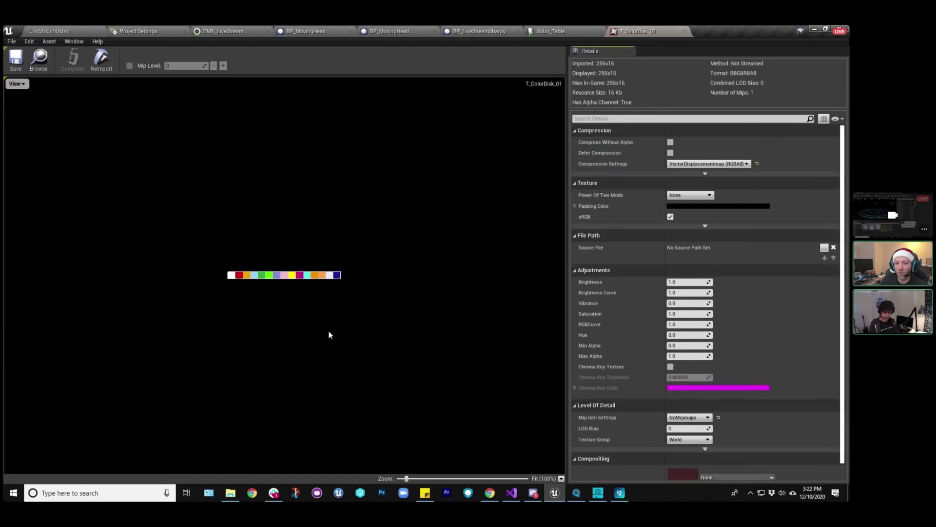
pyautogui.scroll(5, 266, 285)
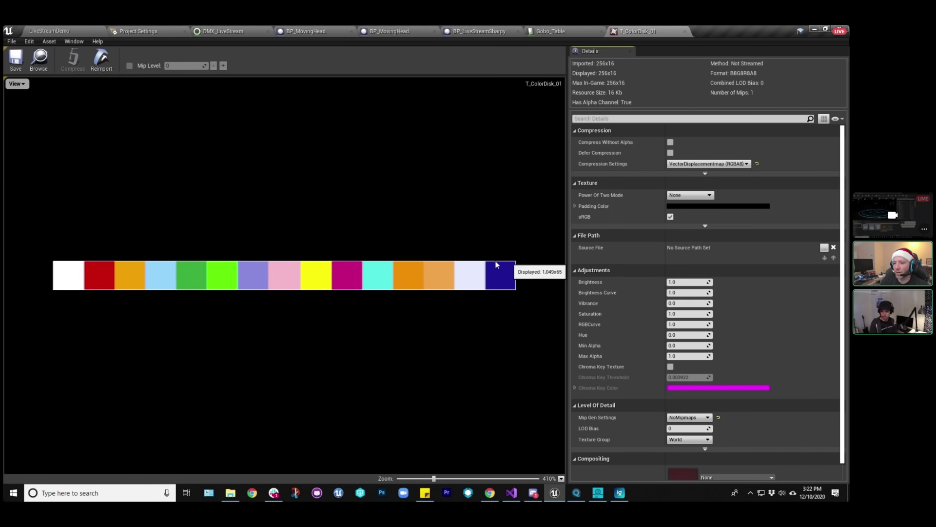
pyautogui.scroll(1, 416, 264)
pyautogui.scroll(-2, 415, 260)
pyautogui.scroll(-1, 415, 261)
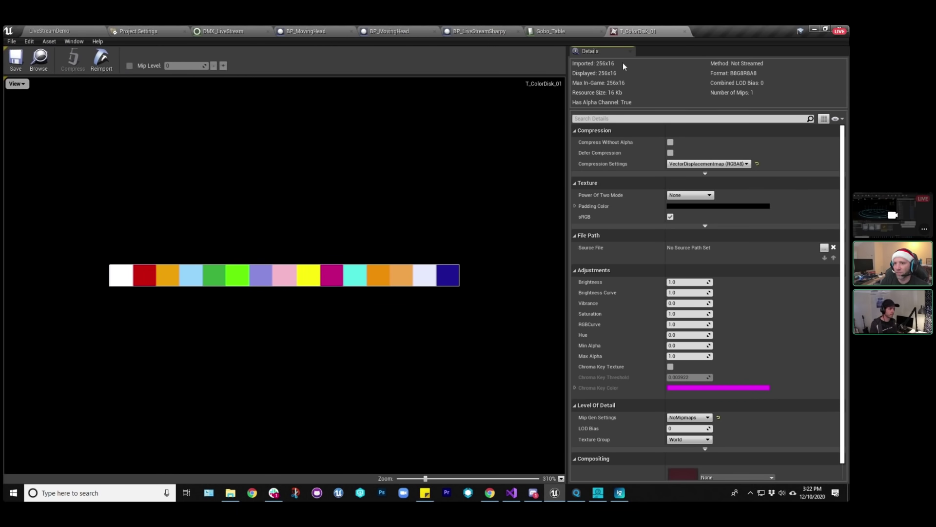
pyautogui.click(685, 32)
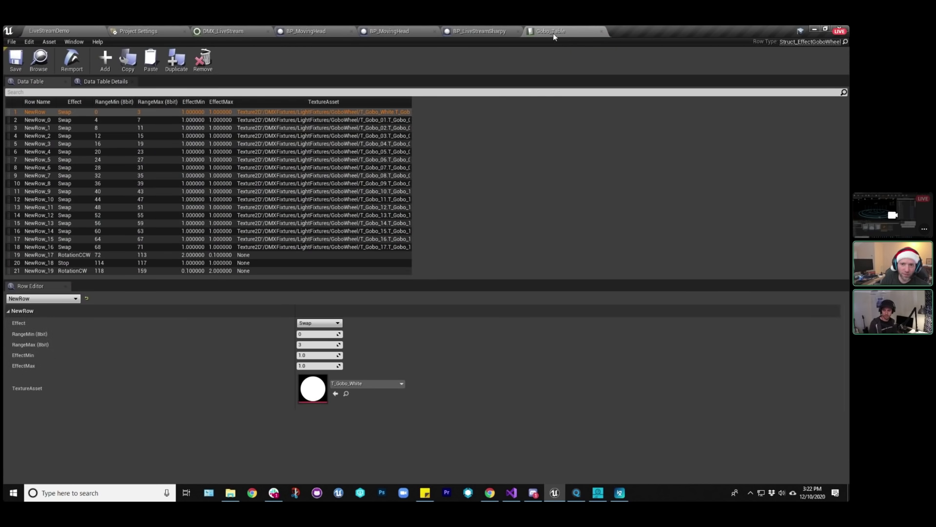
pyautogui.click(74, 29)
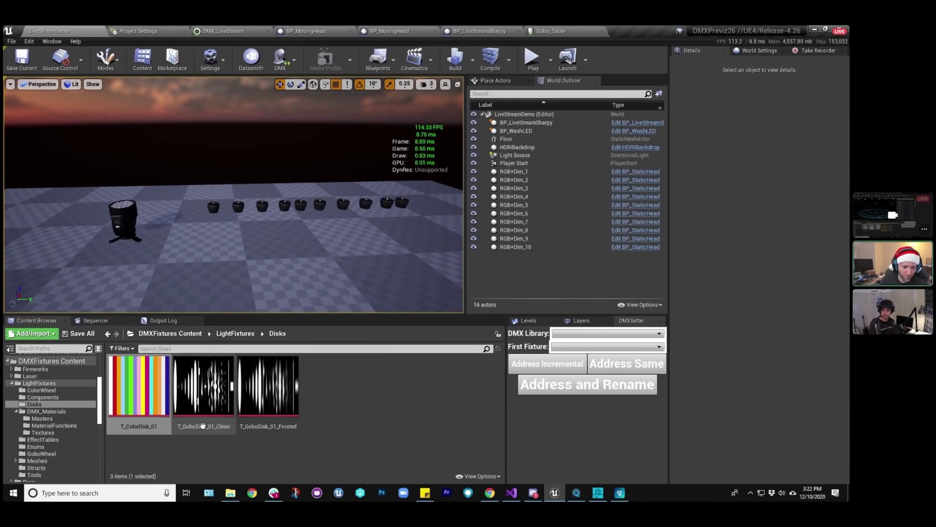
# Inspect T_GoboDisk_01_Clean, then close it and Gobo_Table and return to LiveStreamDemo.
pyautogui.doubleClick(212, 392)
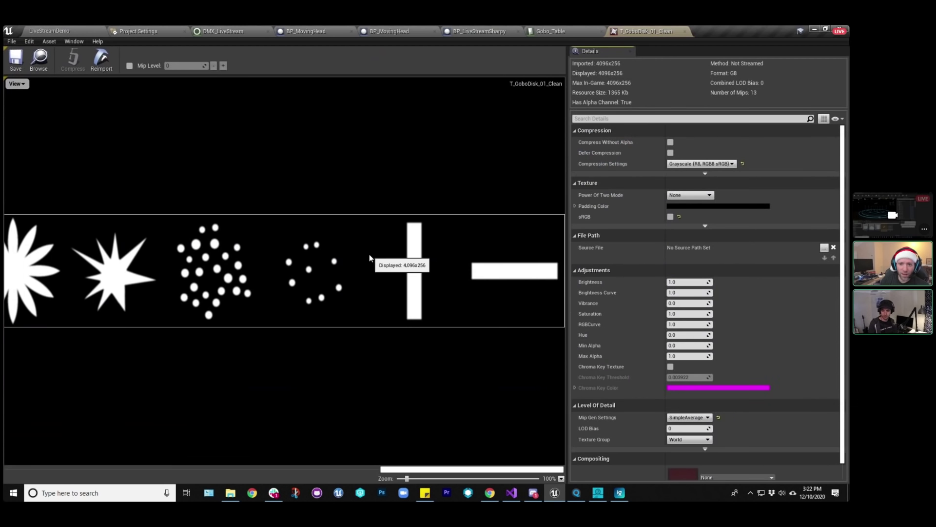
pyautogui.scroll(-5, 378, 233)
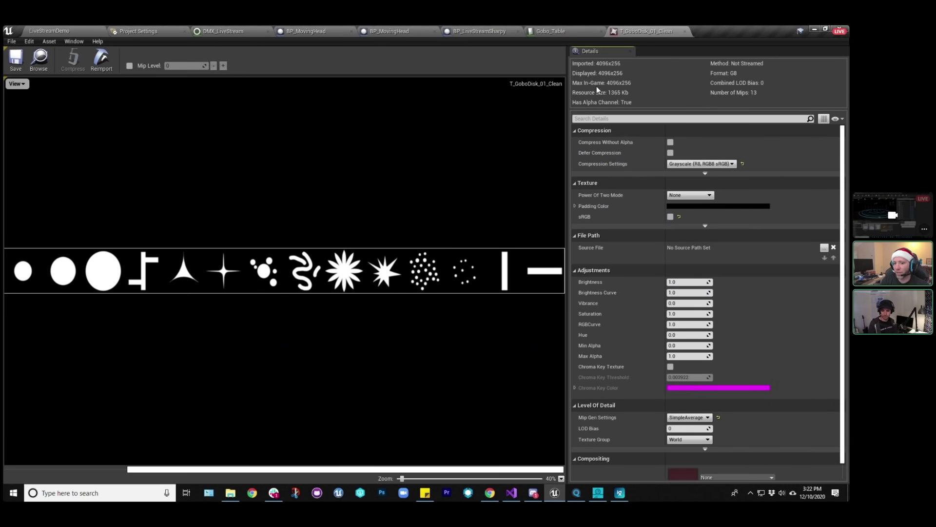
pyautogui.scroll(5, 407, 280)
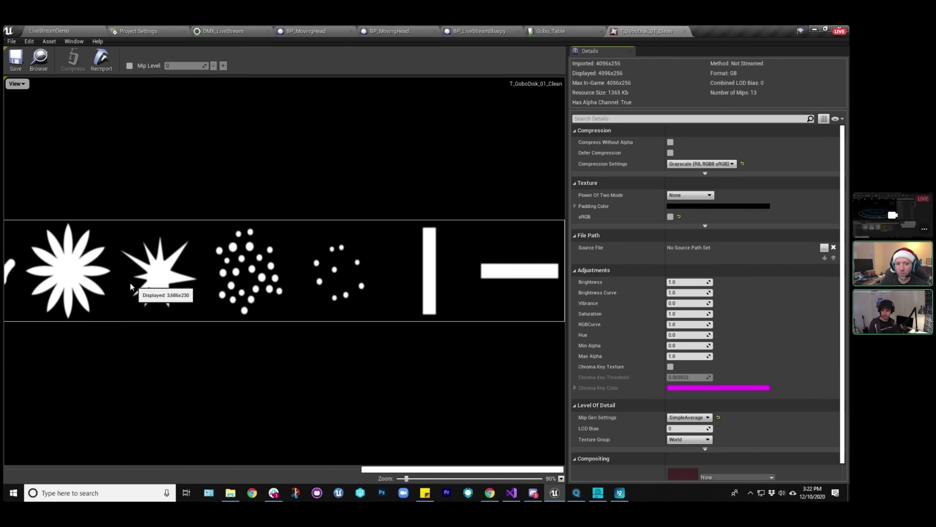
pyautogui.scroll(-8, 131, 286)
pyautogui.scroll(3, 195, 290)
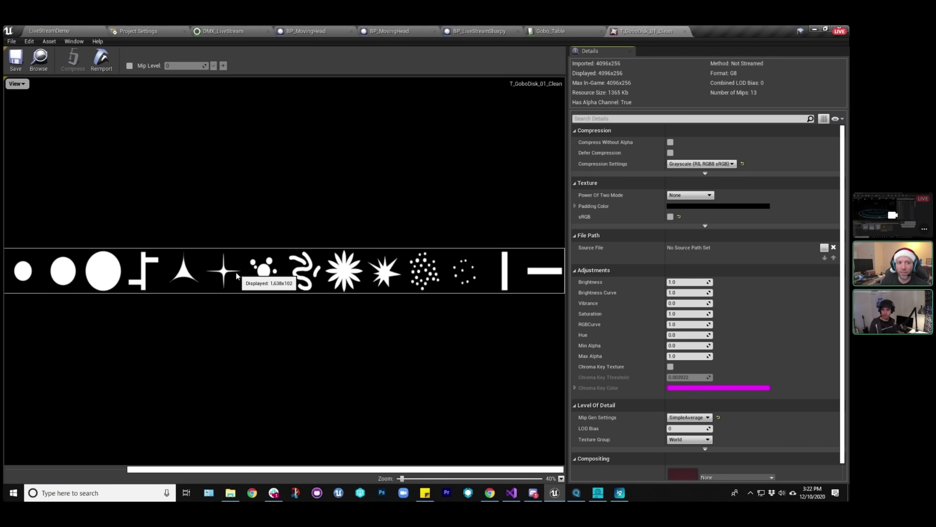
pyautogui.click(684, 32)
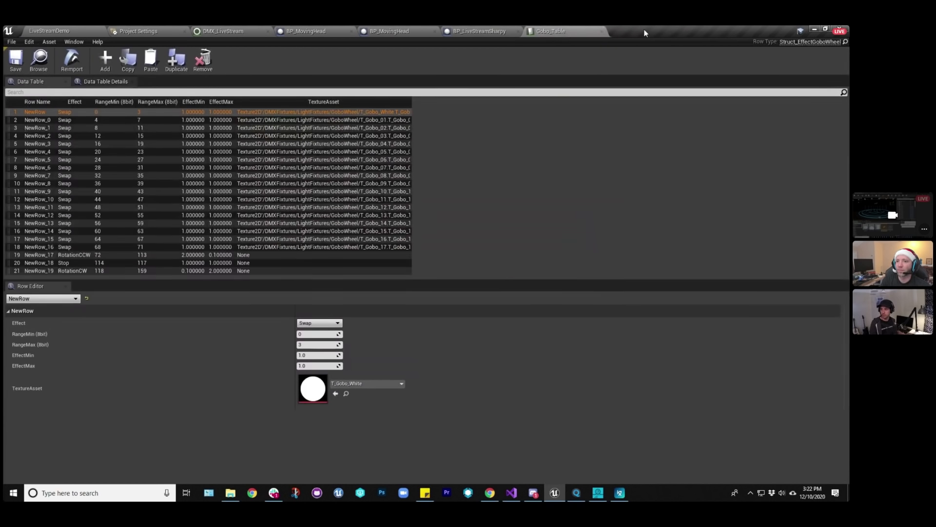
pyautogui.click(602, 32)
pyautogui.click(49, 31)
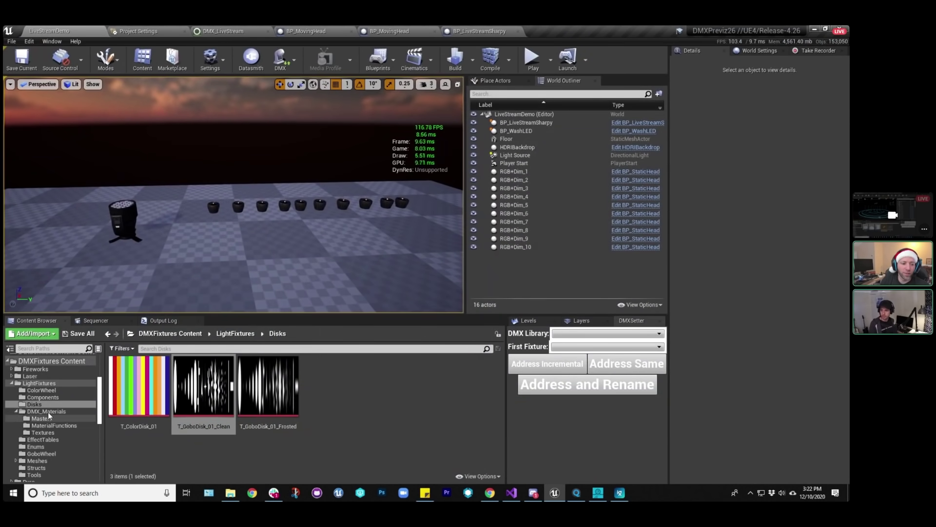
# Browse the DMX_Materials, Pyro, Laser, Fireworks and WaterFountains folders, then collapse LightFixtures.
pyautogui.click(13, 412)
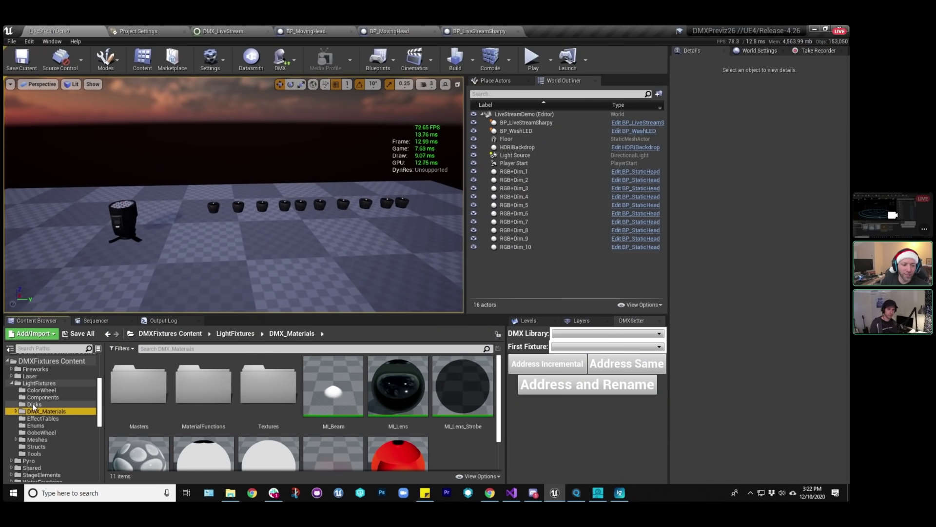
pyautogui.click(29, 432)
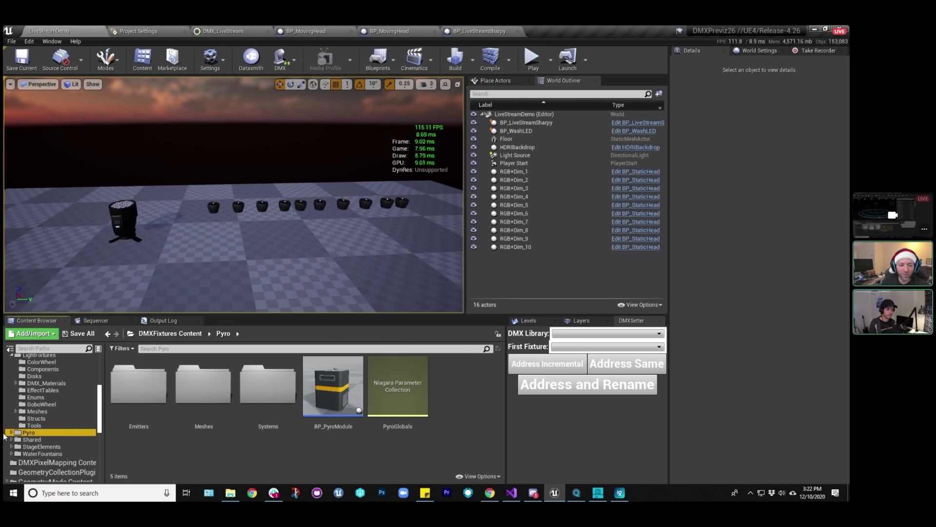
pyautogui.scroll(1, 33, 400)
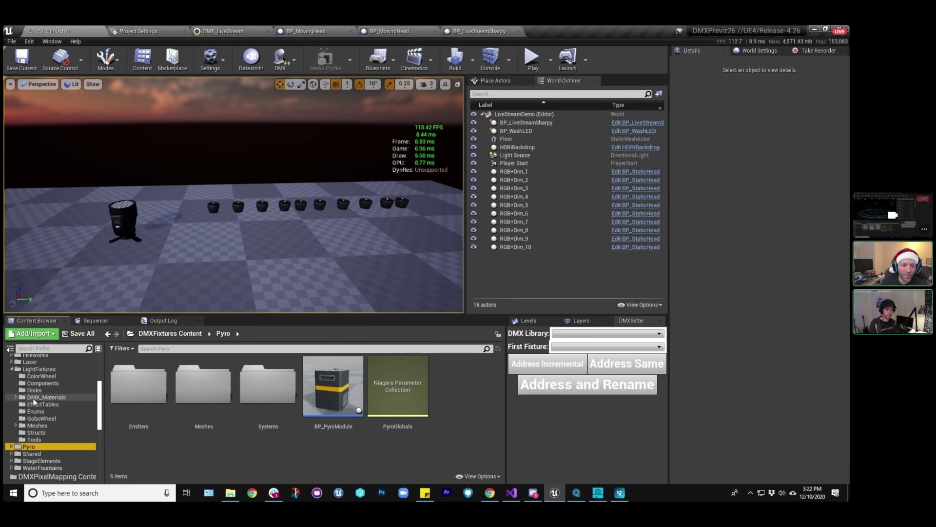
pyautogui.click(30, 361)
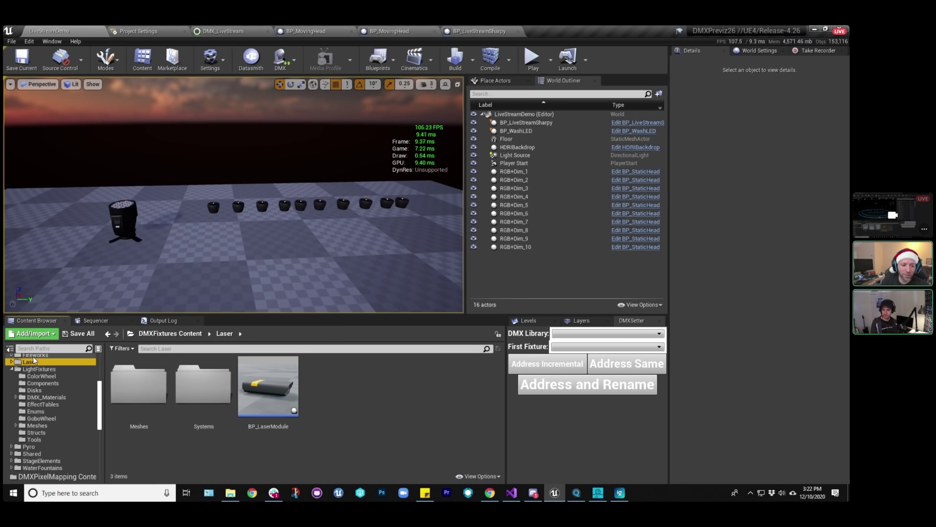
pyautogui.click(34, 356)
pyautogui.scroll(-3, 59, 388)
pyautogui.click(68, 425)
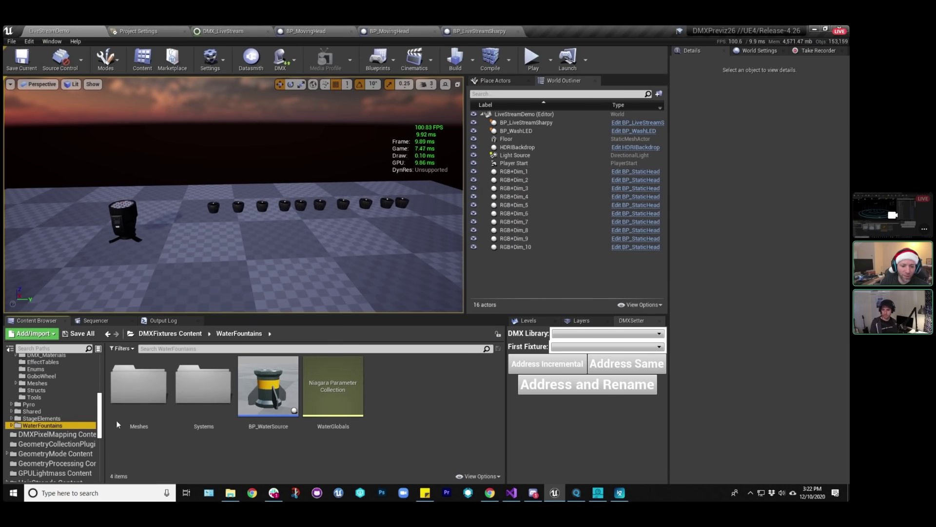
pyautogui.scroll(1, 99, 407)
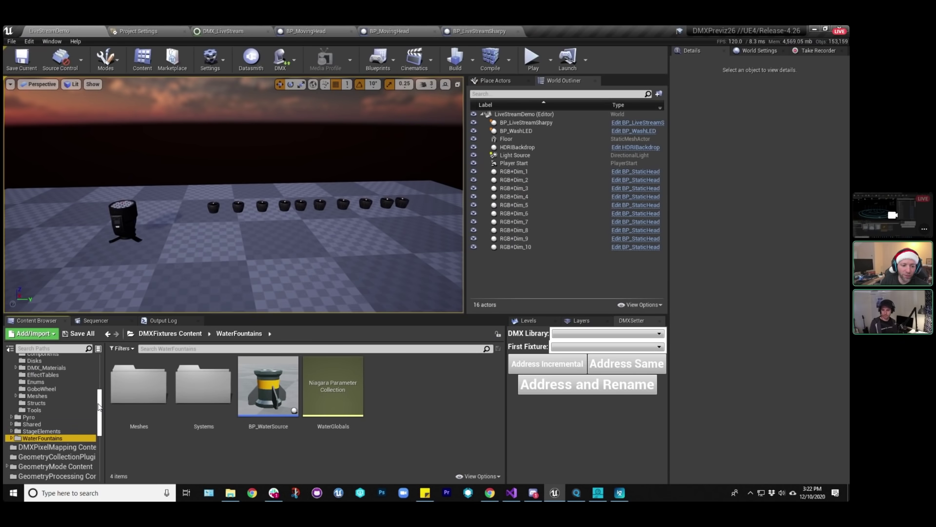
pyautogui.scroll(3, 54, 400)
pyautogui.click(12, 368)
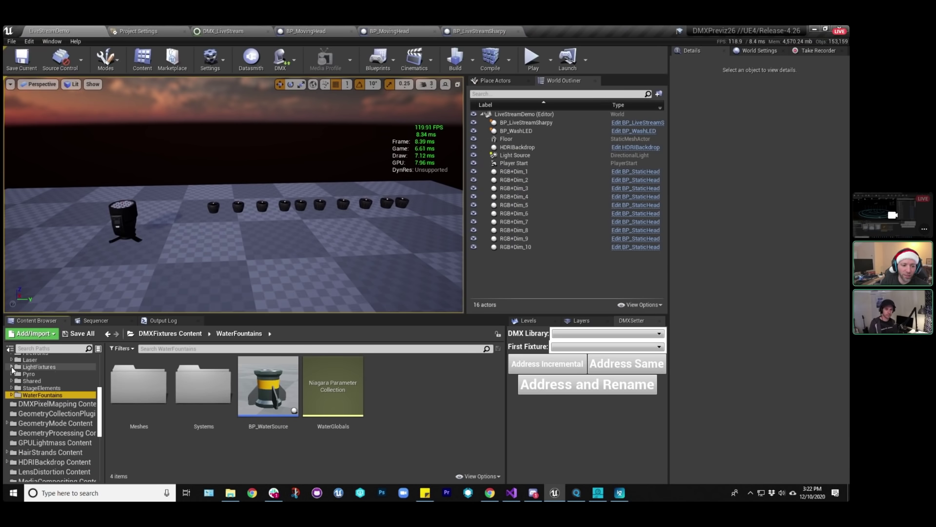
pyautogui.scroll(5, 102, 390)
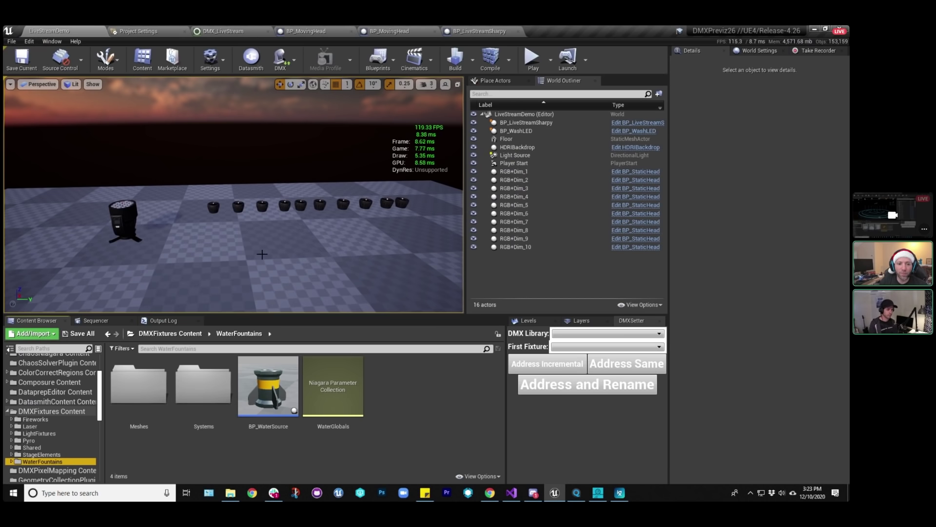
# Turn the view toward the sky above the fixtures and return to the DMXFixtures Content folder.
pyautogui.moveTo(261, 255); pyautogui.dragTo(280, 256, button='right')
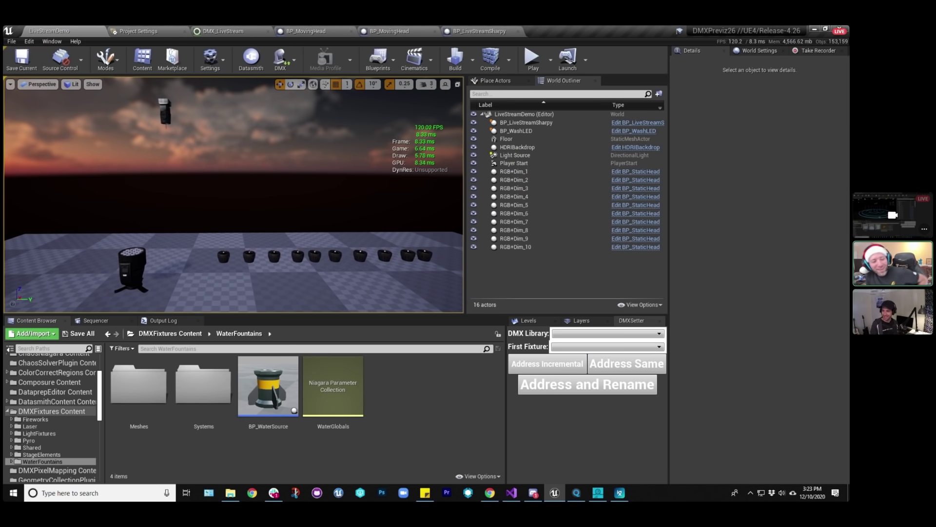
pyautogui.click(8, 411)
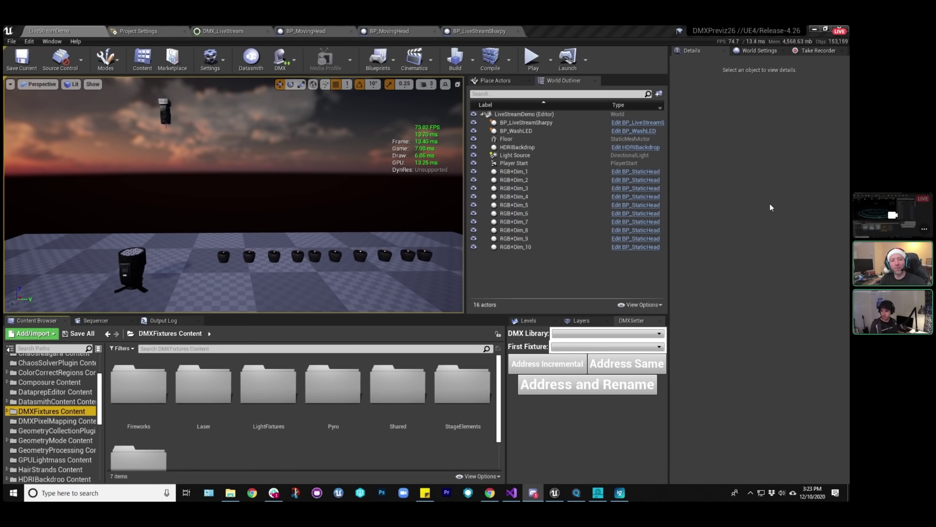
# Inspect the HDRIBackdrop, then select the hanging BP_LiveStreamSharpy fixture to review its DMX settings.
pyautogui.click(517, 147)
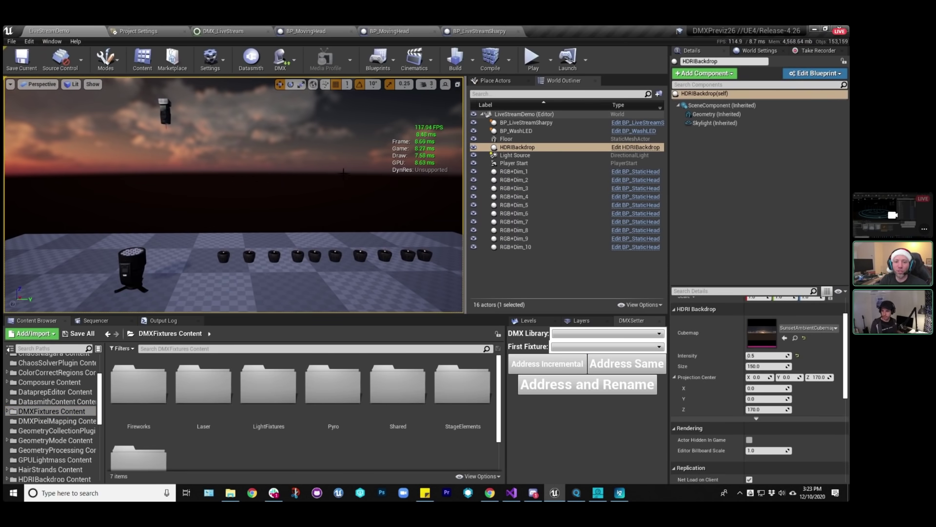
pyautogui.moveTo(234, 195); pyautogui.dragTo(230, 195, button='right')
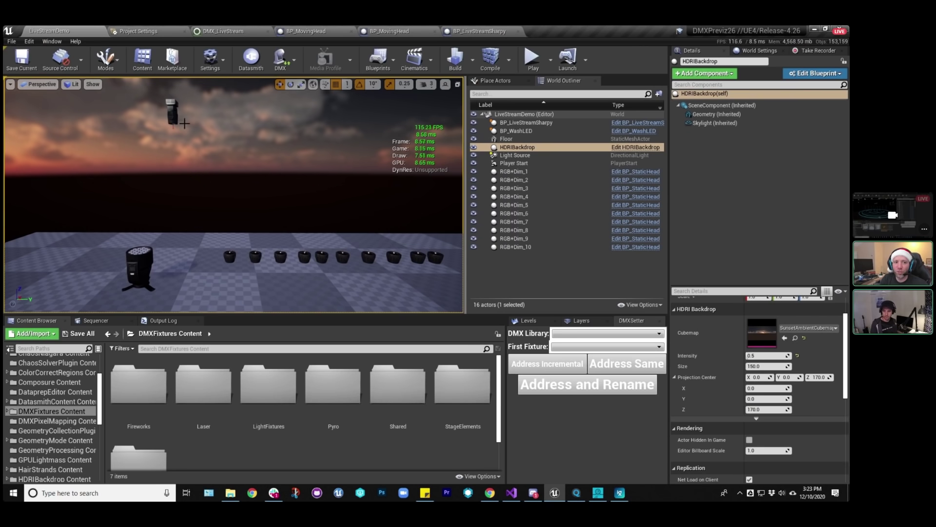
pyautogui.click(172, 110)
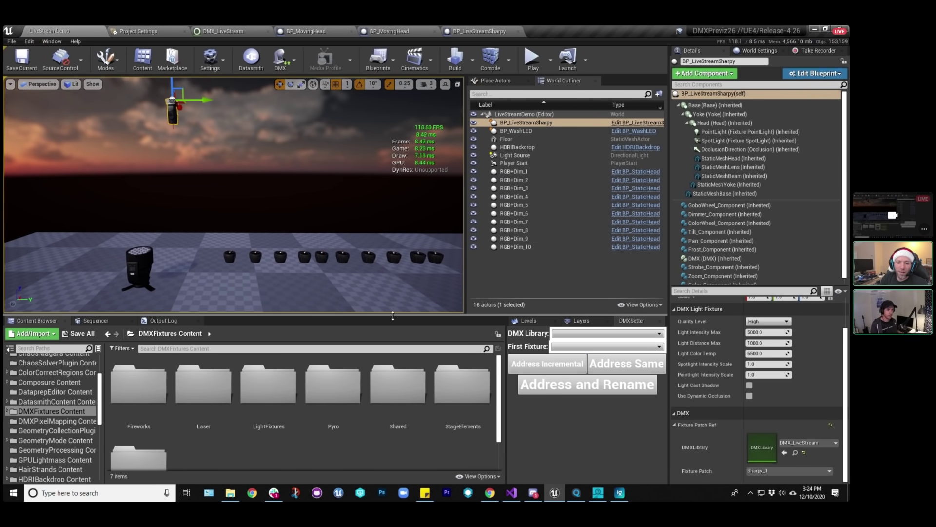
# Make the level viewport taller and pull the camera back to see the whole stage.
pyautogui.moveTo(394, 308); pyautogui.dragTo(397, 327)
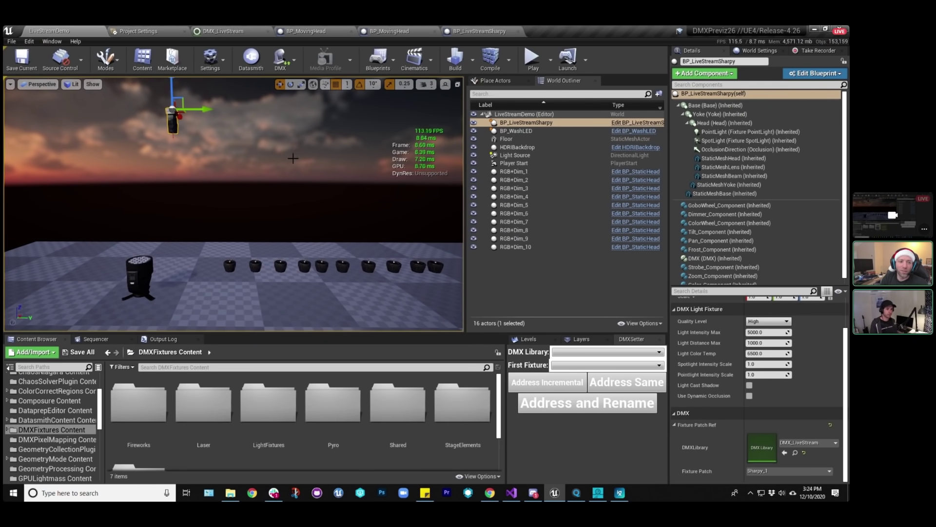
pyautogui.moveTo(292, 157); pyautogui.dragTo(300, 168)
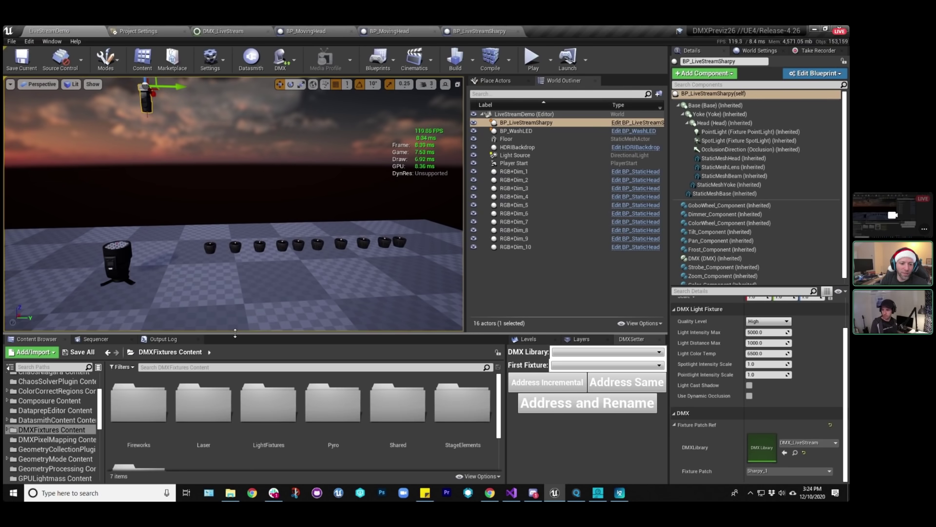
pyautogui.moveTo(235, 338); pyautogui.dragTo(235, 336)
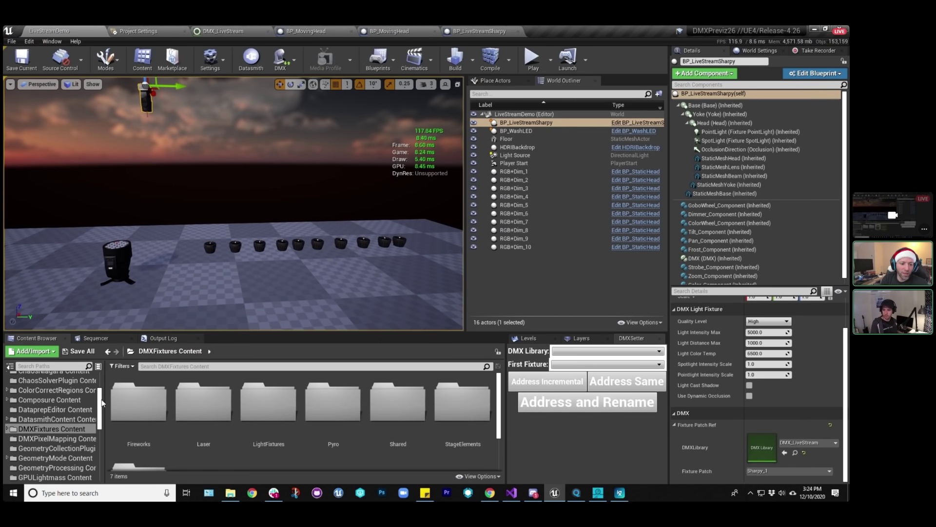
pyautogui.scroll(3, 73, 395)
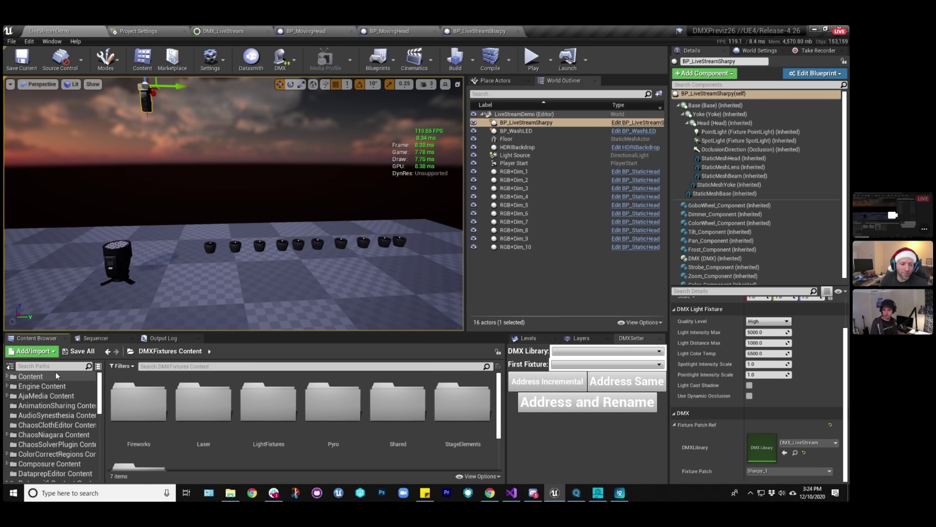
# Open the Start map from the Content > Levels folder.
pyautogui.click(55, 374)
pyautogui.scroll(5, 164, 397)
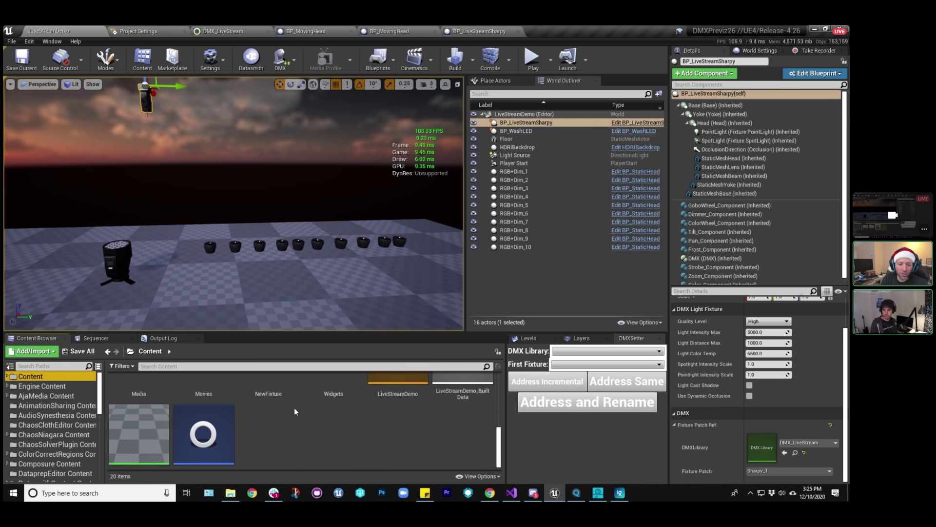
pyautogui.click(7, 376)
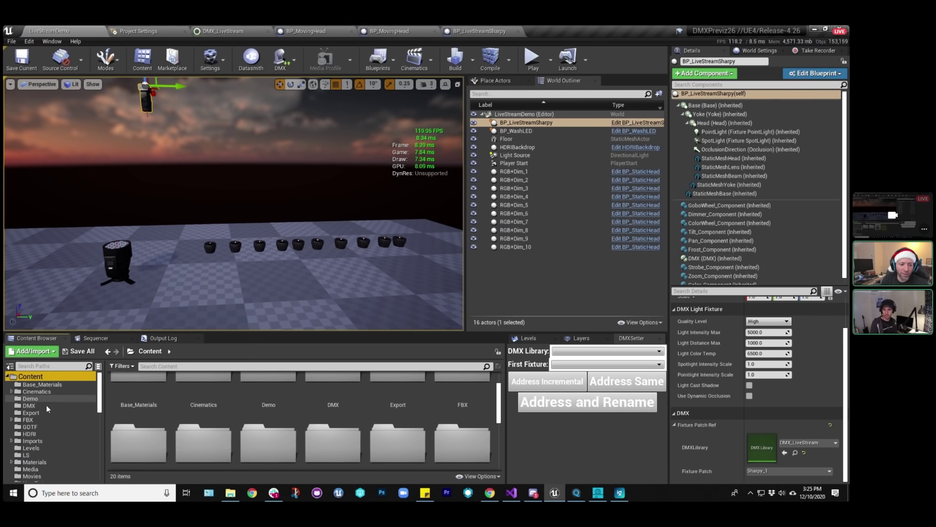
pyautogui.click(47, 446)
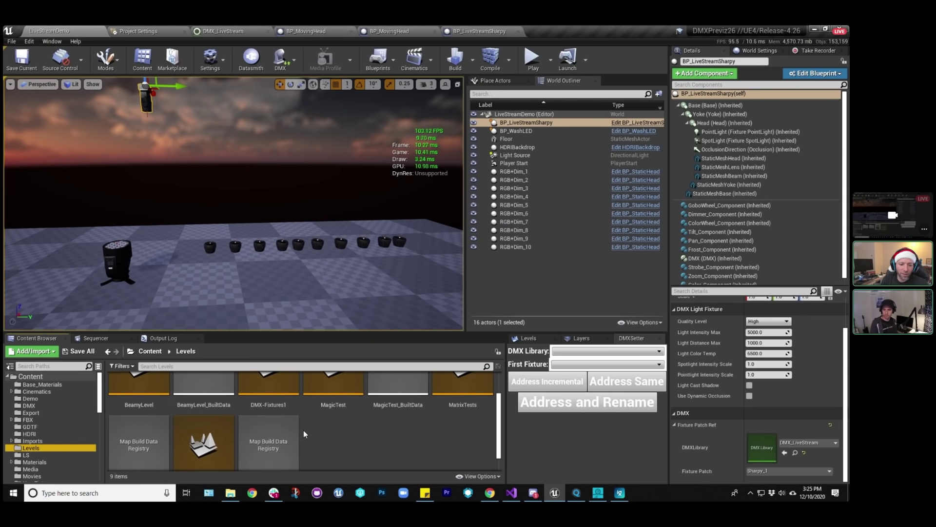
pyautogui.scroll(-1, 322, 431)
pyautogui.click(212, 420)
pyautogui.doubleClick(212, 420)
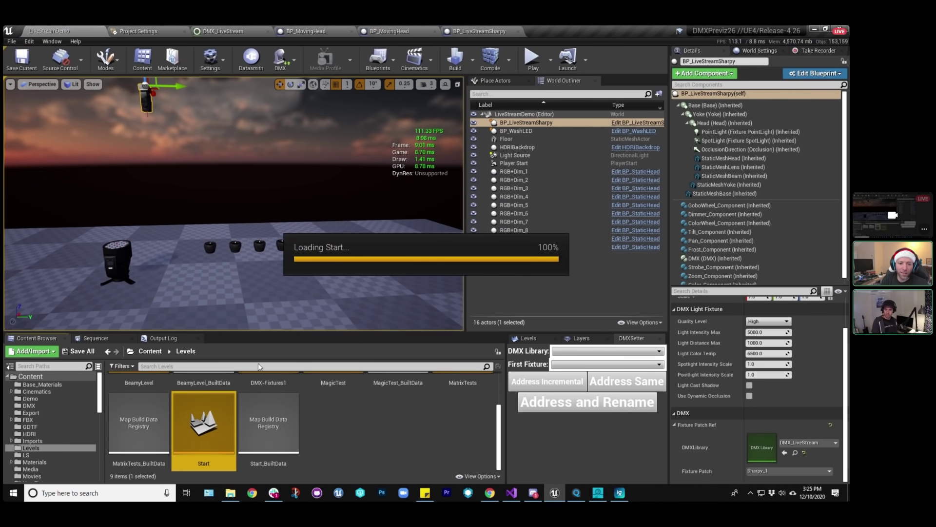
# Fly up to the Octobeam fixture and select the laser fixture on the stage.
pyautogui.moveTo(340, 168); pyautogui.dragTo(244, 183, button='right')
pyautogui.click(309, 214)
pyautogui.click(347, 477)
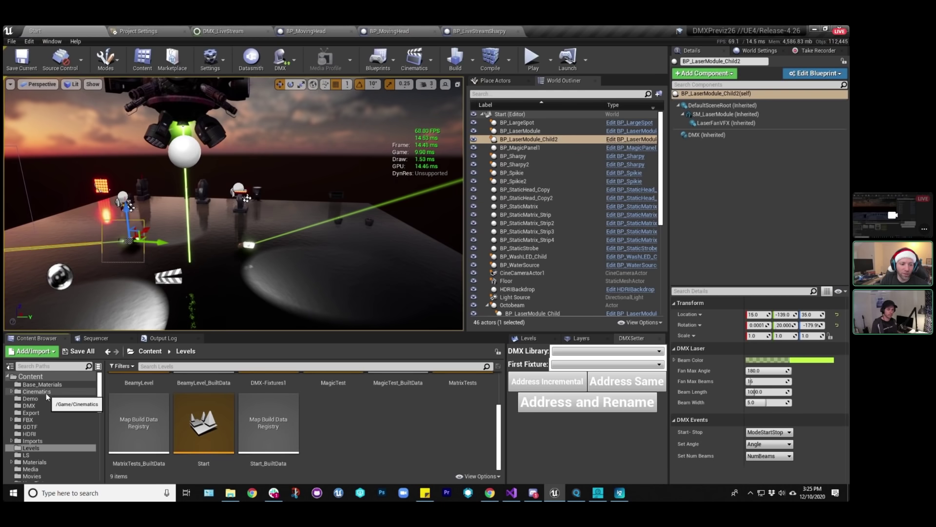
# Create a DMX Pixel Mapping asset named LiveStreamPixel in the DMX folder and open it.
pyautogui.click(35, 403)
pyautogui.scroll(-5, 470, 403)
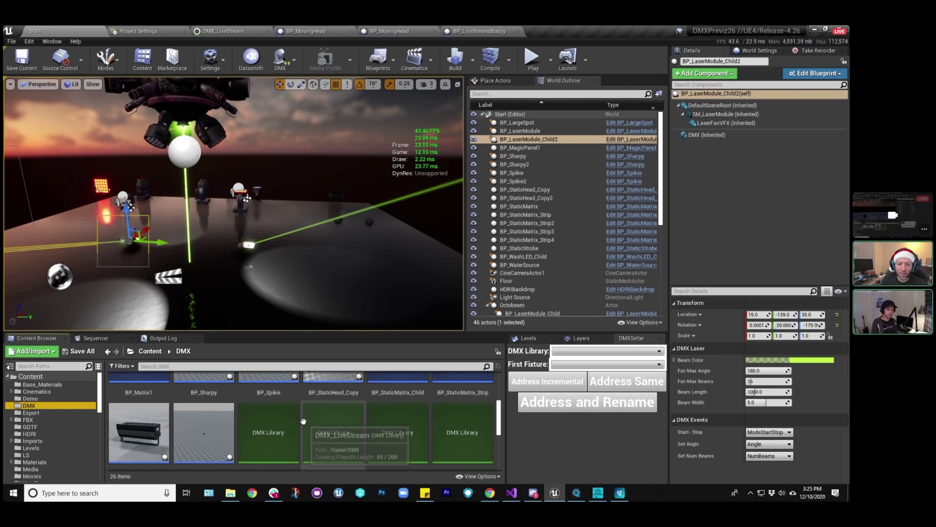
pyautogui.rightClick(258, 421)
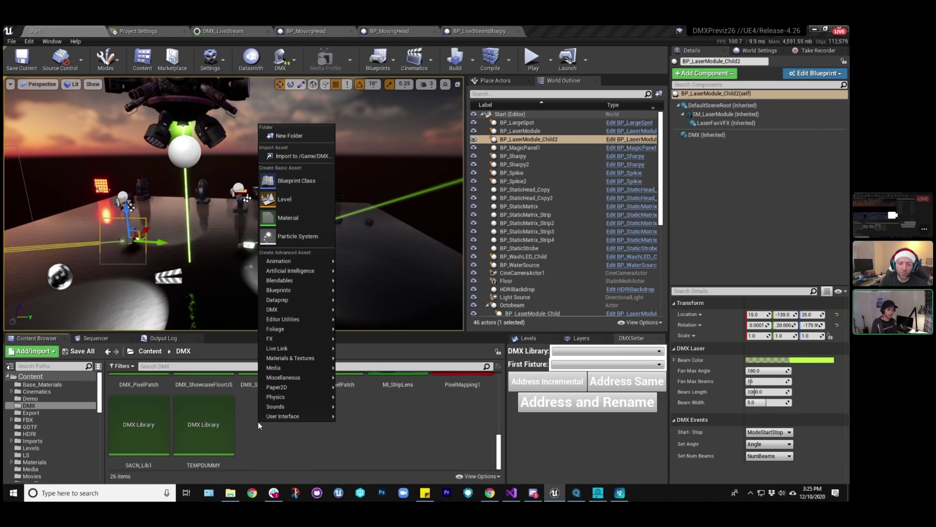
pyautogui.moveTo(294, 312)
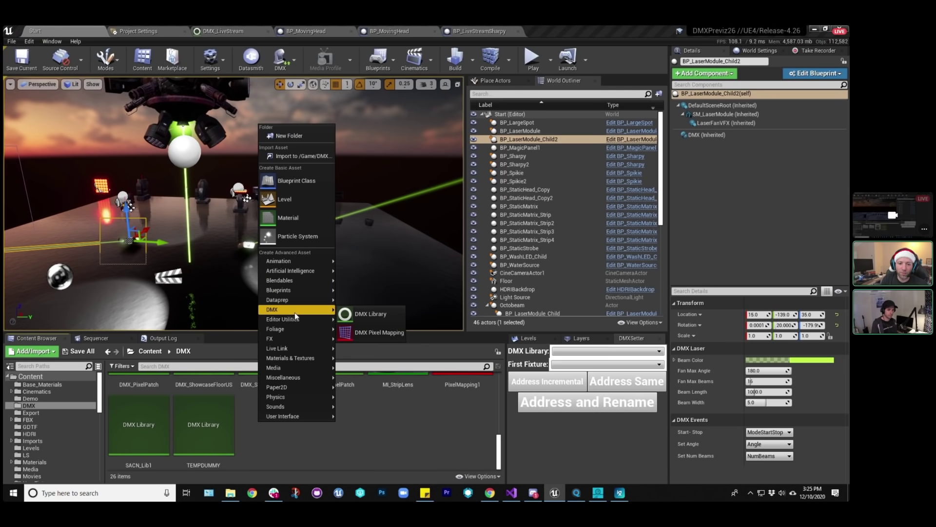
pyautogui.click(370, 330)
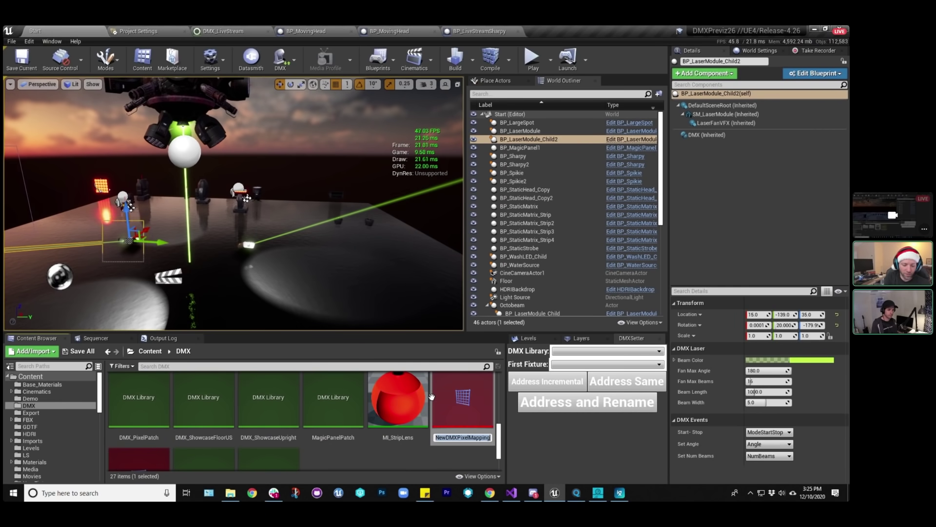
pyautogui.write('LiveStreamPixel')
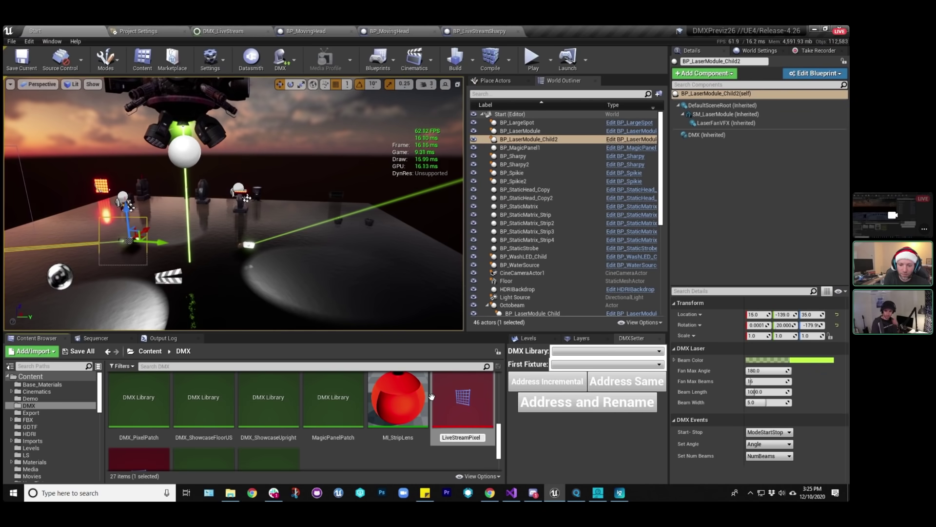
pyautogui.press('Return')
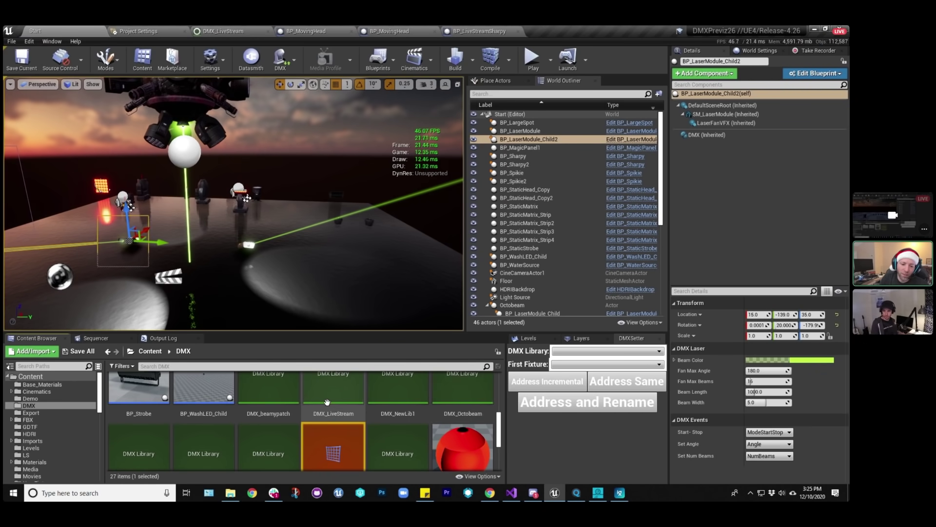
pyautogui.doubleClick(341, 403)
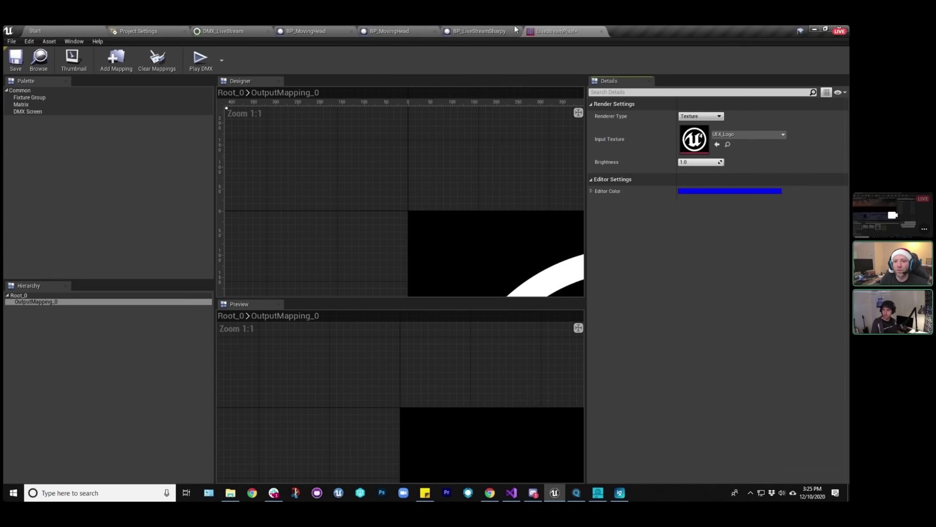
# Close the two BP_MovingHead editors and the BP_LiveStreamSharpy blueprint editor.
pyautogui.middleClick(359, 31)
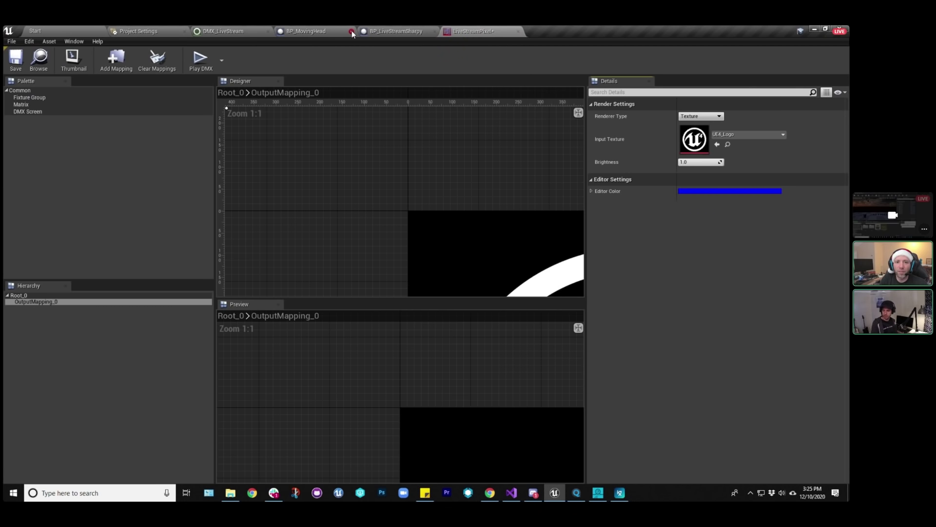
pyautogui.middleClick(359, 31)
pyautogui.middleClick(342, 32)
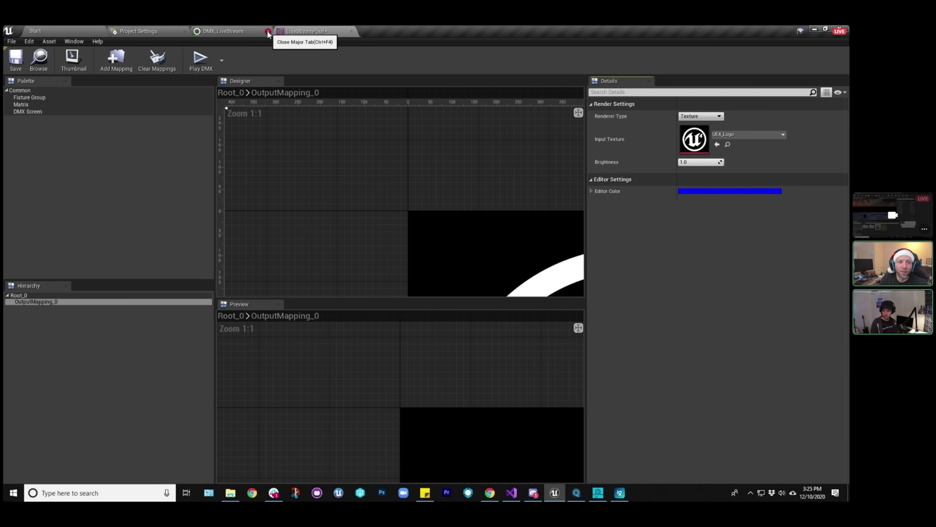
# Set the output mapping's Renderer Type to Material, then return to the Start level editor.
pyautogui.scroll(-7, 509, 174)
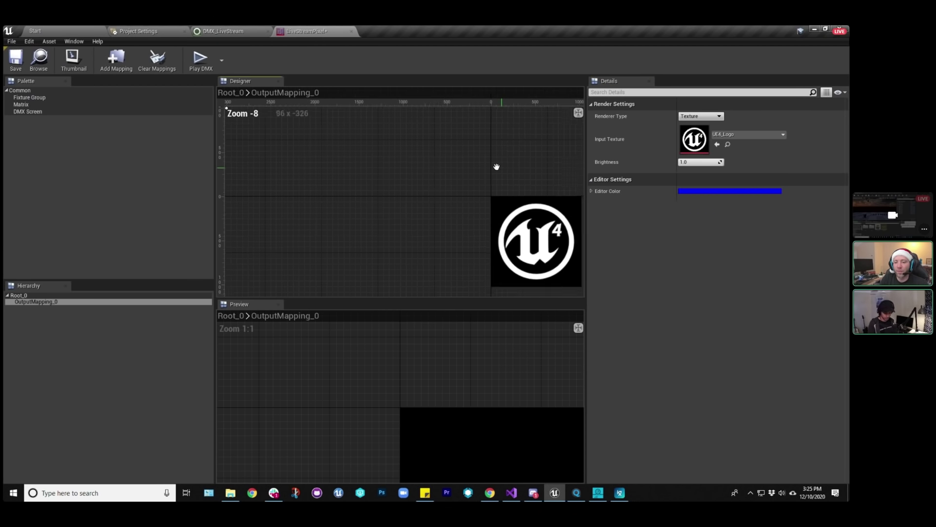
pyautogui.scroll(-6, 503, 376)
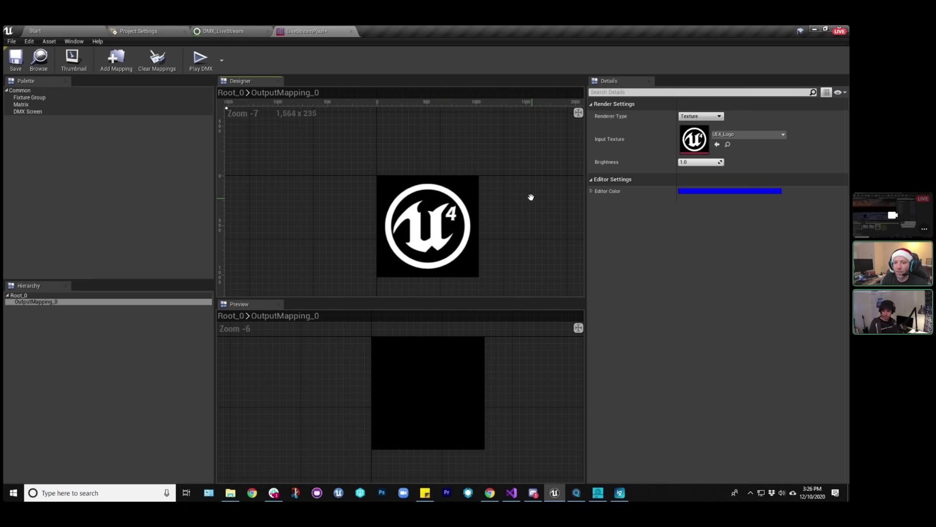
pyautogui.moveTo(530, 197); pyautogui.dragTo(527, 178, button='right')
pyautogui.click(713, 118)
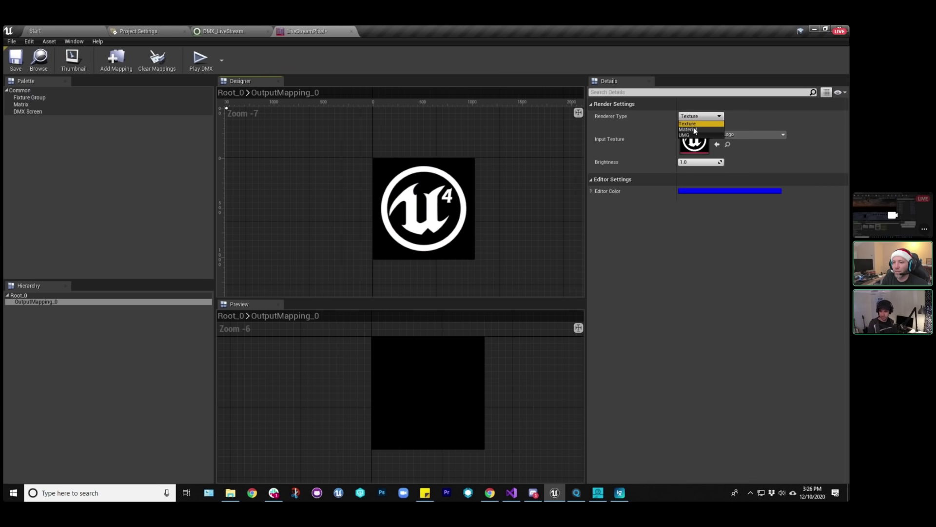
pyautogui.click(696, 130)
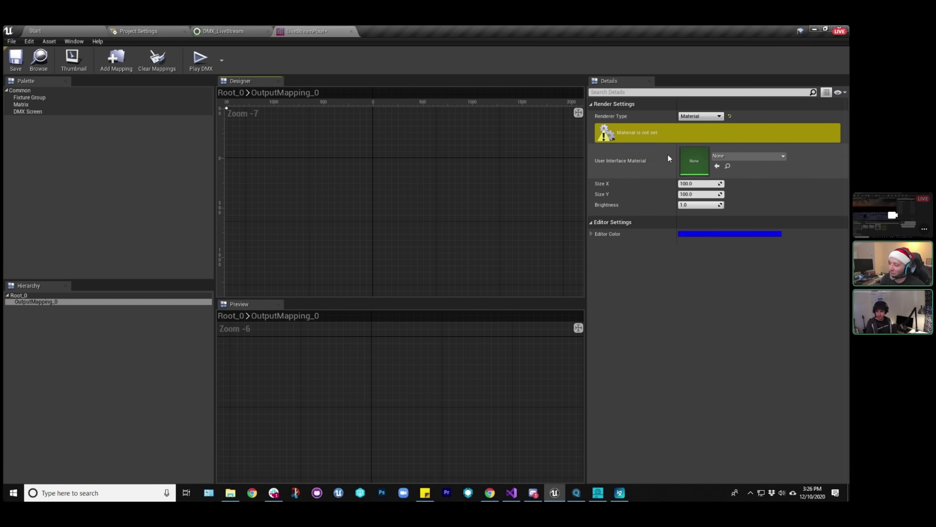
pyautogui.click(37, 29)
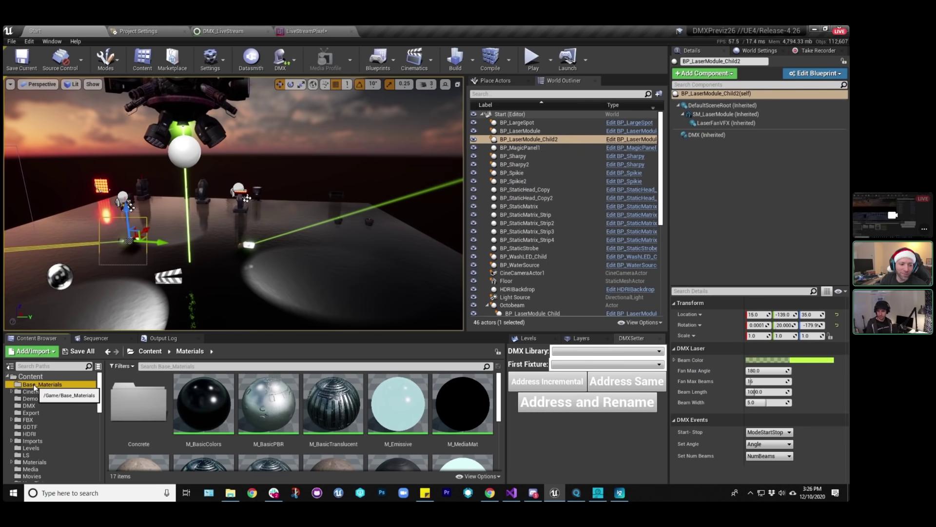
# Open M_panner1 and frame its panning-noise graph, bringing the Panner and Speed nodes into view.
pyautogui.doubleClick(208, 412)
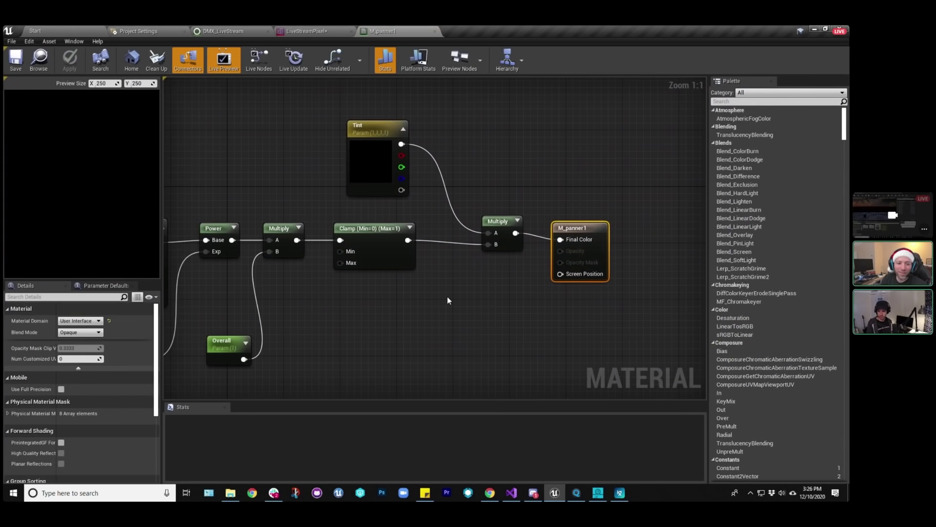
pyautogui.scroll(-2, 448, 300)
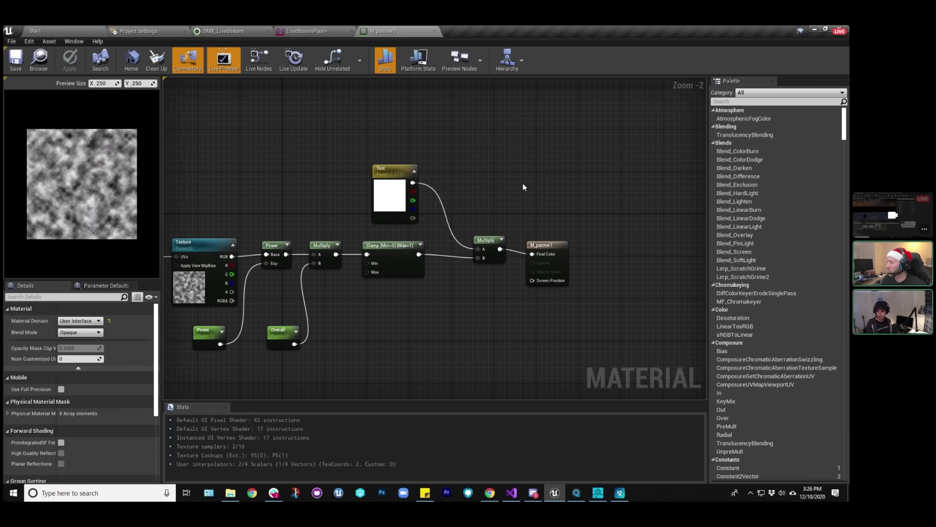
pyautogui.scroll(1, 525, 194)
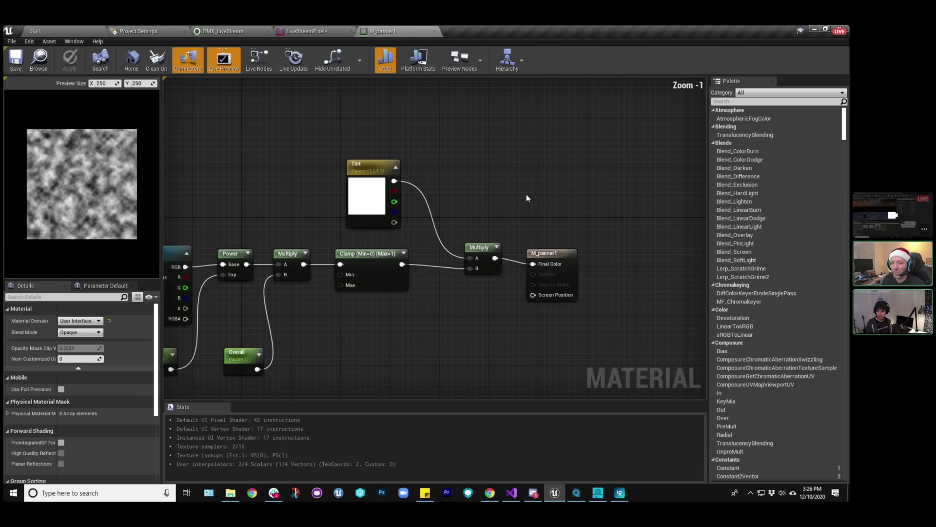
pyautogui.scroll(-1, 526, 194)
pyautogui.press('Home')
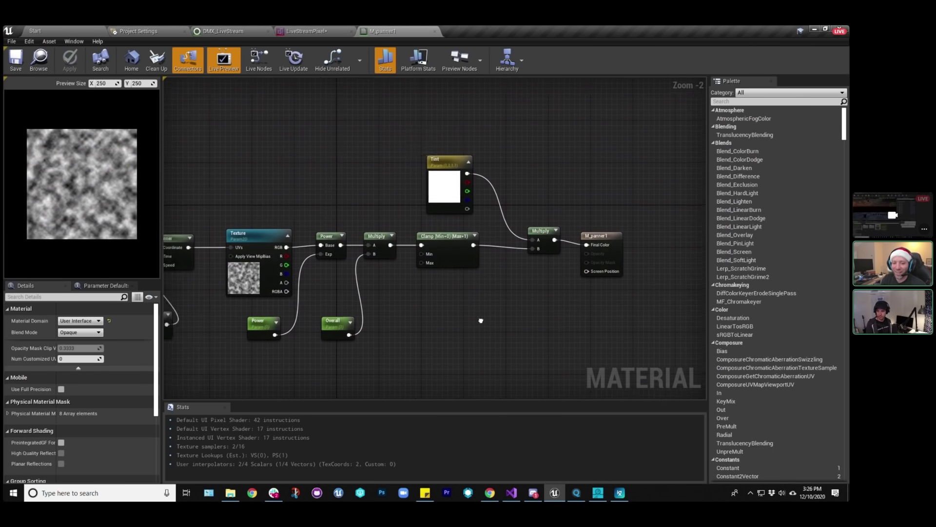
pyautogui.moveTo(260, 223); pyautogui.dragTo(320, 197, button='right')
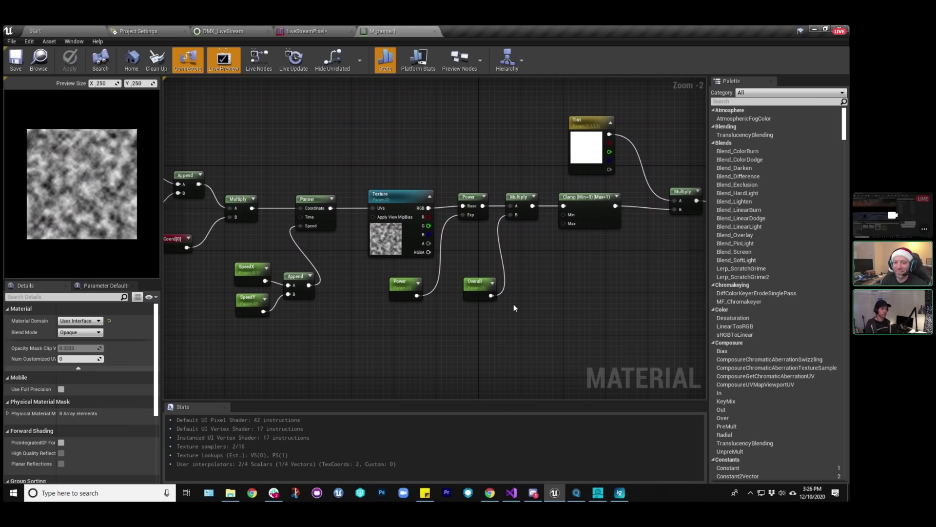
pyautogui.scroll(-2, 510, 303)
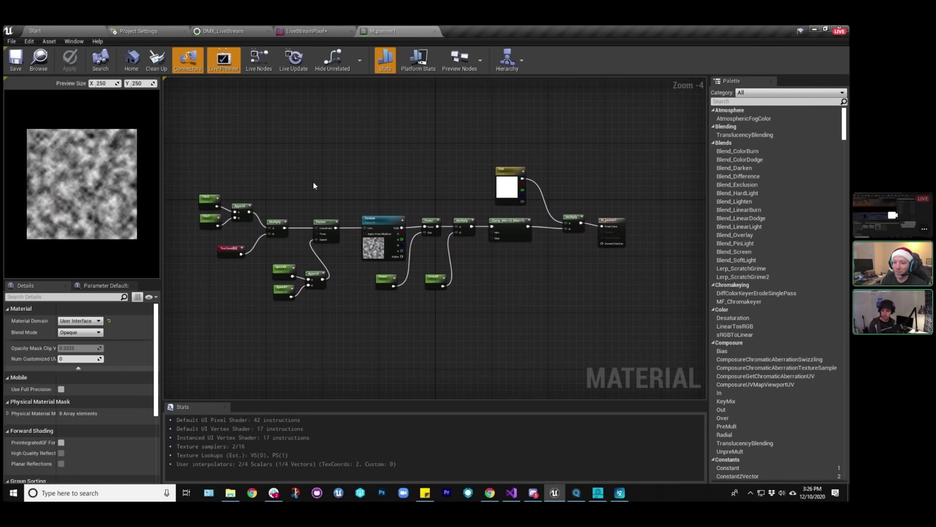
# Switch the mapping renderer back to Texture and revisit the M_panner1 material graph.
pyautogui.click(303, 31)
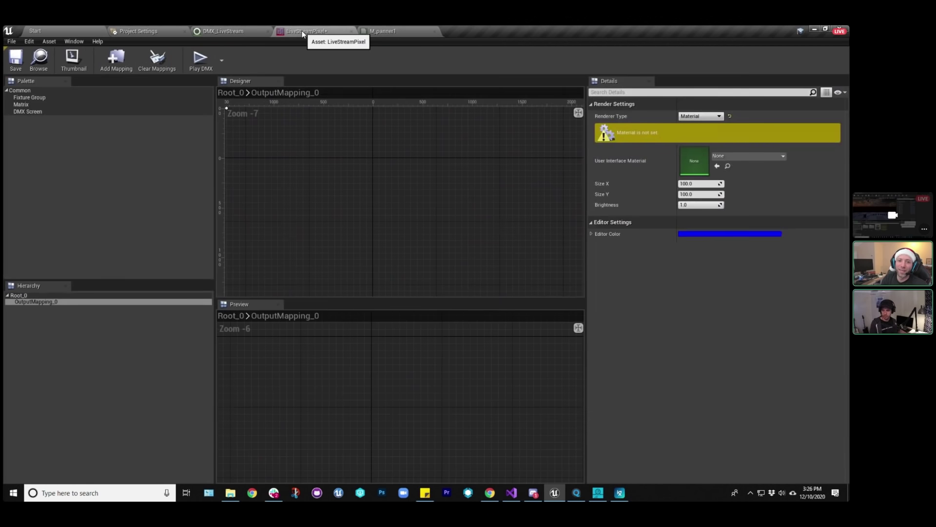
pyautogui.click(690, 124)
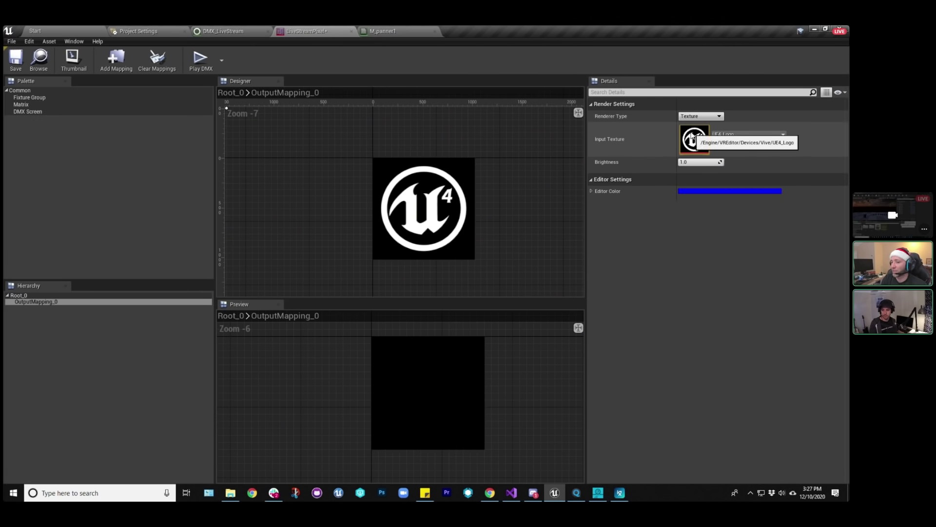
pyautogui.click(391, 32)
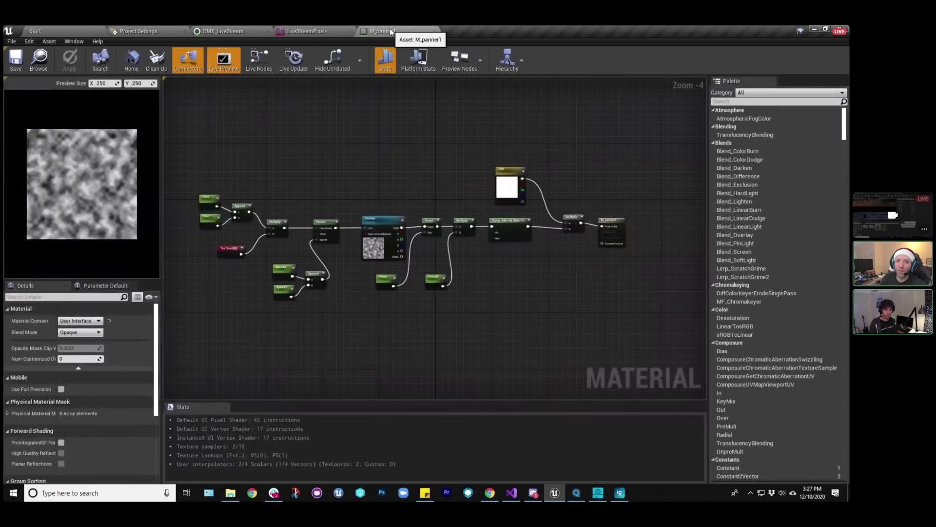
pyautogui.scroll(2, 242, 227)
pyautogui.scroll(-2, 344, 191)
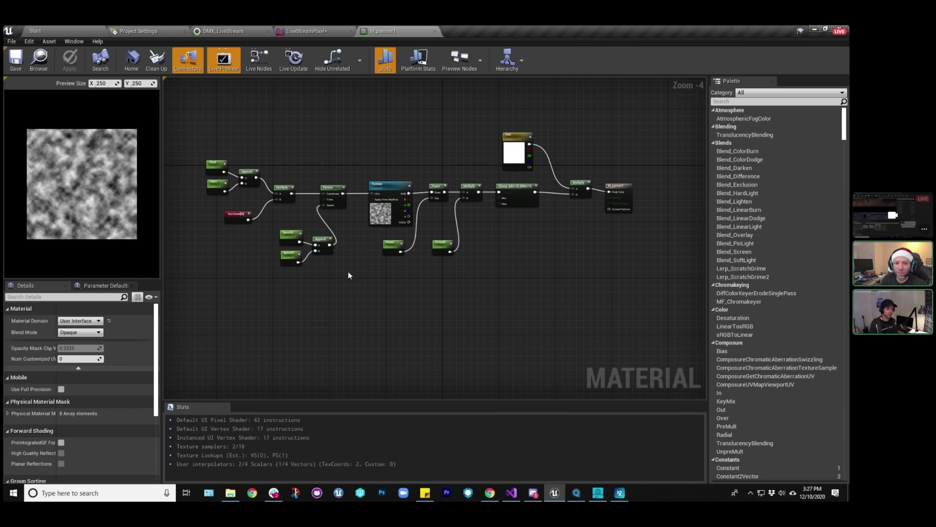
# Make the output mapping render the MI_Panner1 material at 1024 x 1024.
pyautogui.click(312, 31)
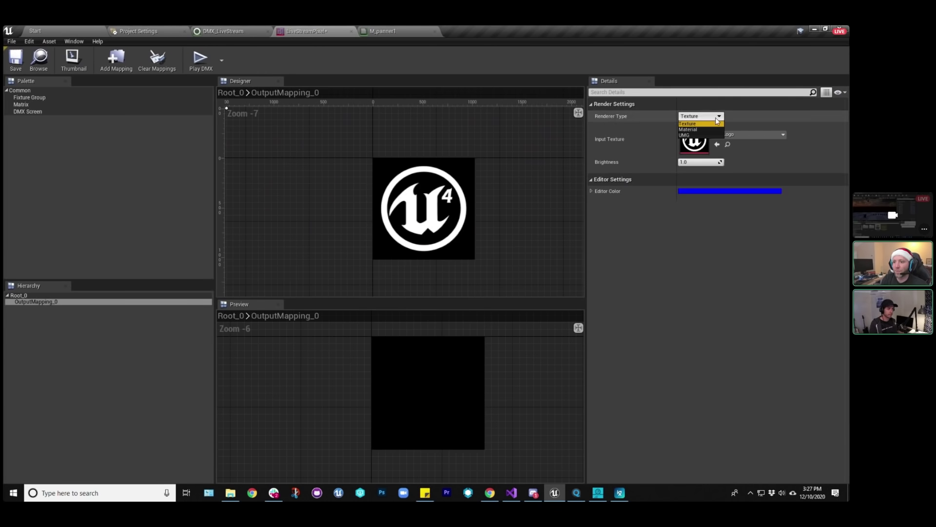
pyautogui.click(690, 129)
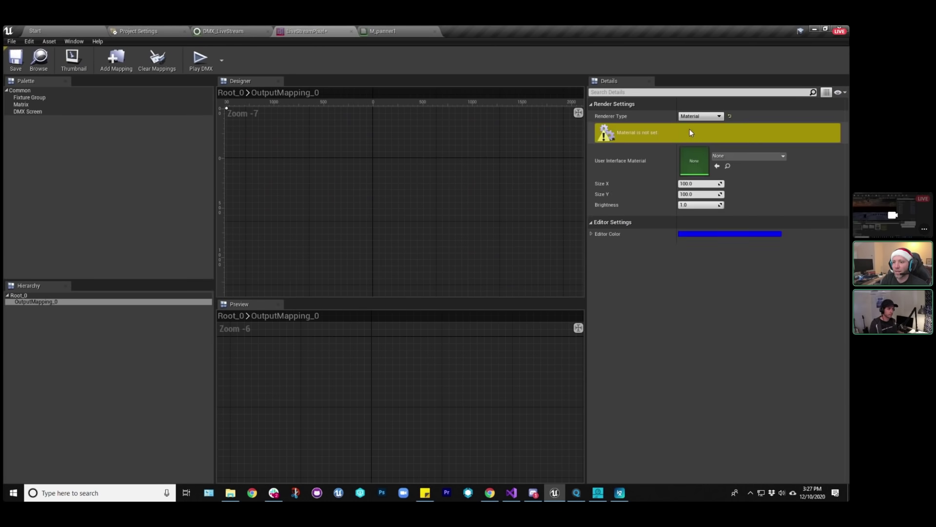
pyautogui.click(737, 156)
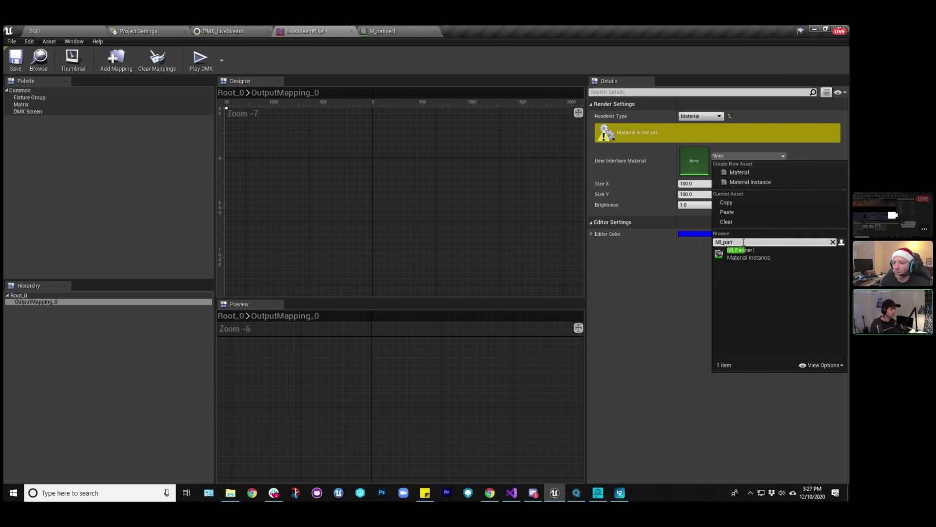
pyautogui.click(751, 253)
pyautogui.scroll(6, 381, 154)
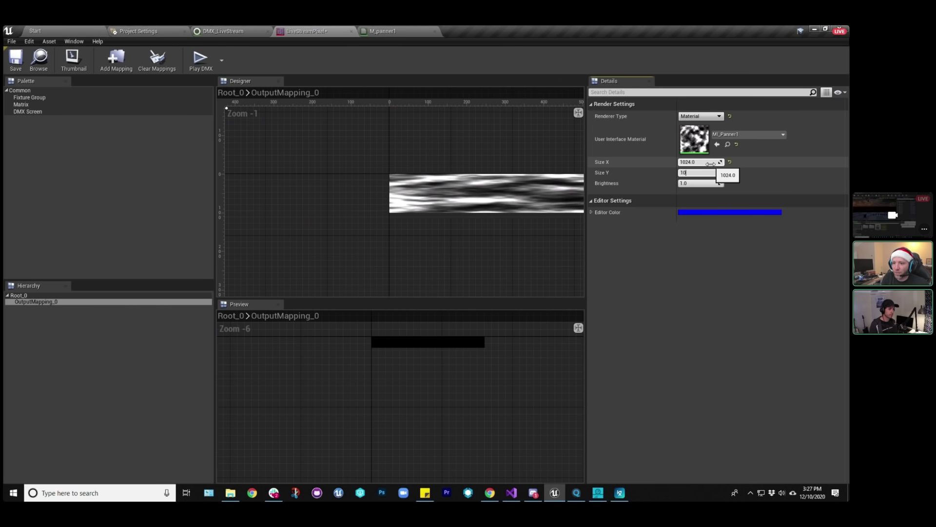
pyautogui.press('Return')
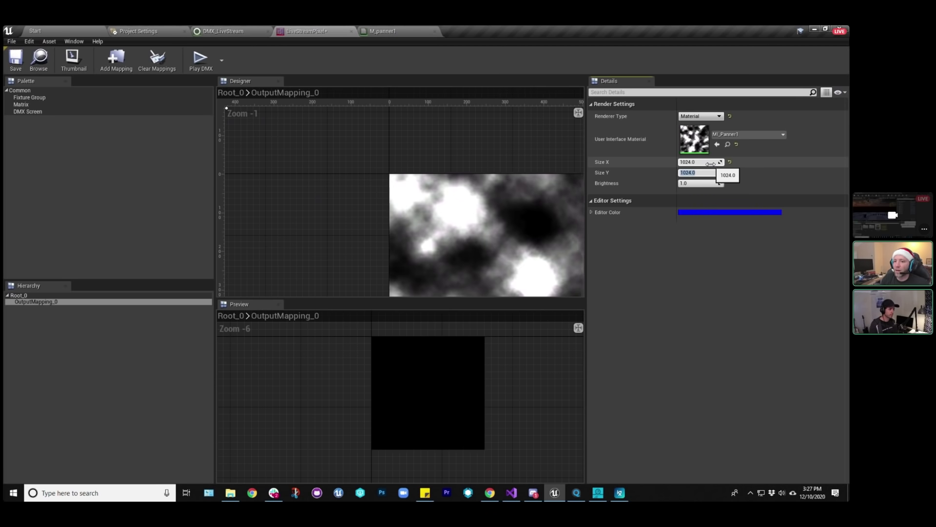
pyautogui.scroll(-4, 454, 194)
pyautogui.scroll(-2, 454, 194)
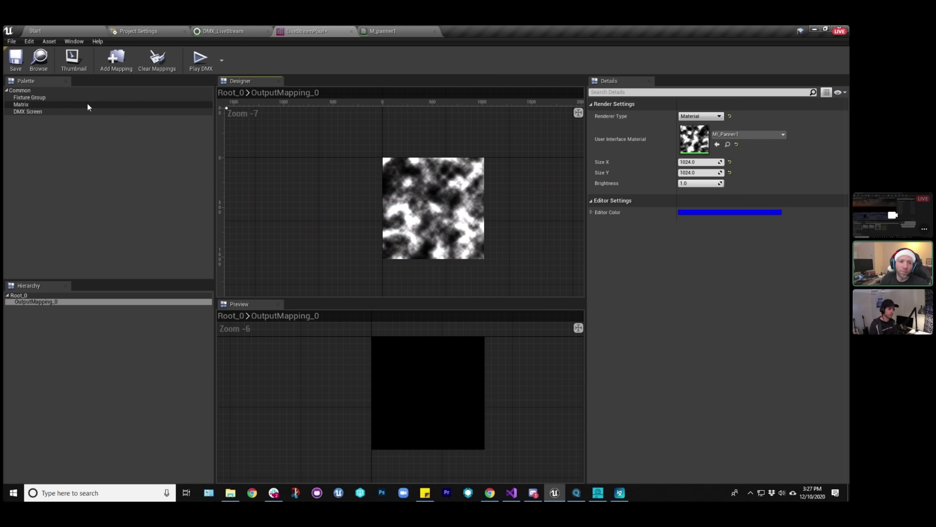
# Save the LiveStreamPixel asset.
pyautogui.click(16, 61)
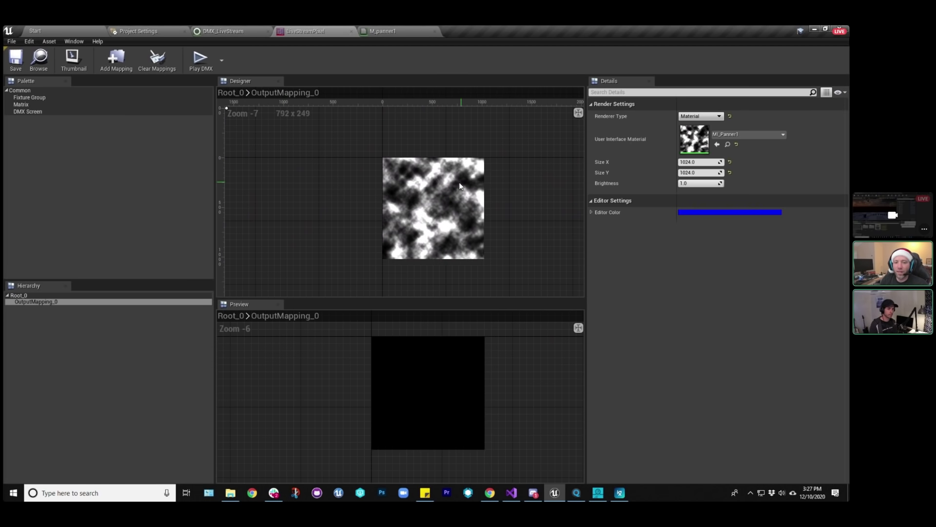
pyautogui.scroll(2, 458, 184)
pyautogui.scroll(-1, 457, 182)
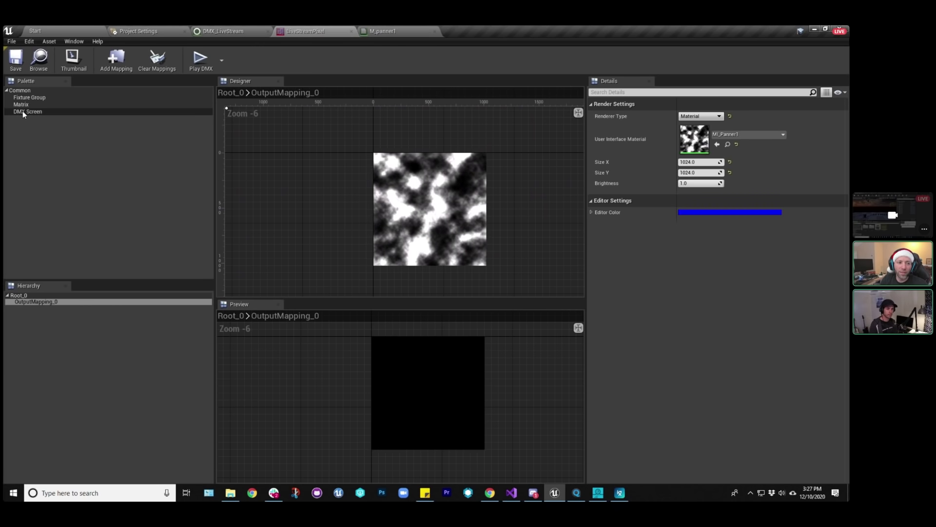
# Add a DMX Screen onto the noise canvas, enlarging and positioning it over the noise.
pyautogui.moveTo(23, 110); pyautogui.dragTo(407, 185)
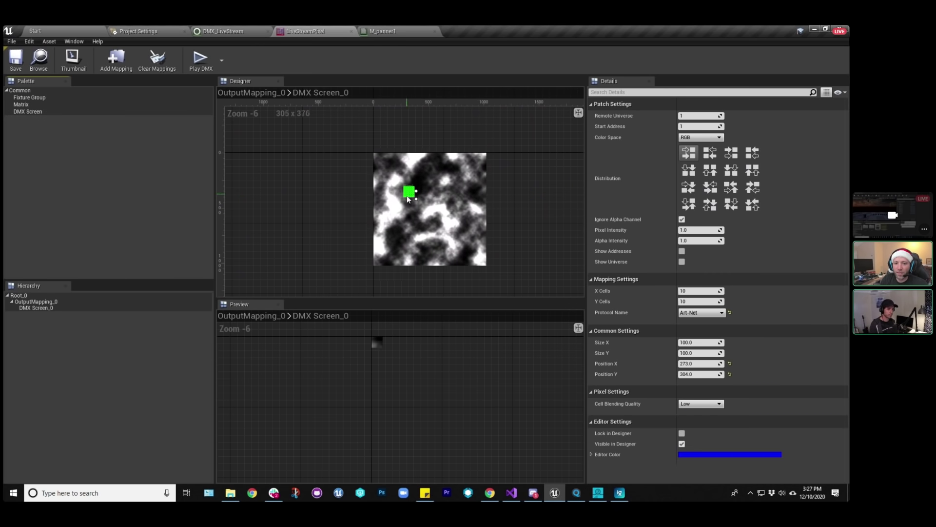
pyautogui.scroll(2, 407, 197)
pyautogui.scroll(-1, 404, 177)
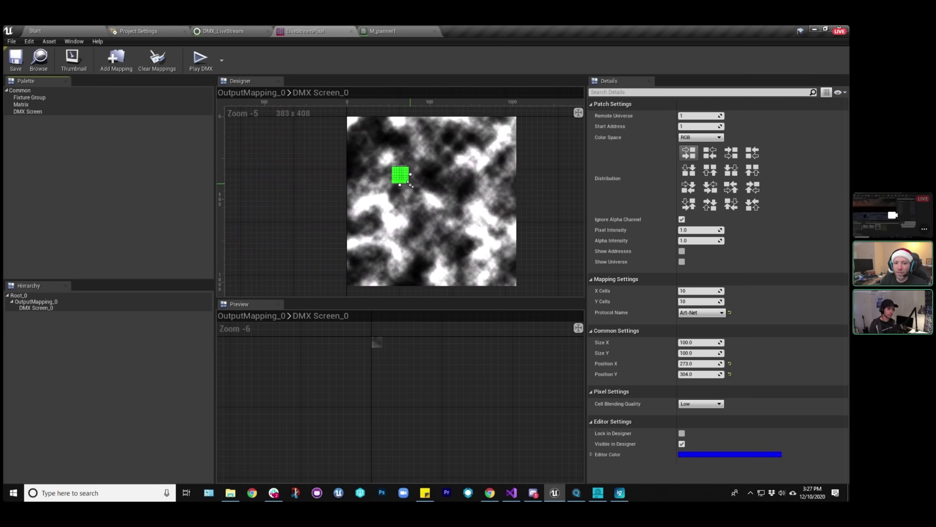
pyautogui.moveTo(411, 185); pyautogui.dragTo(516, 279)
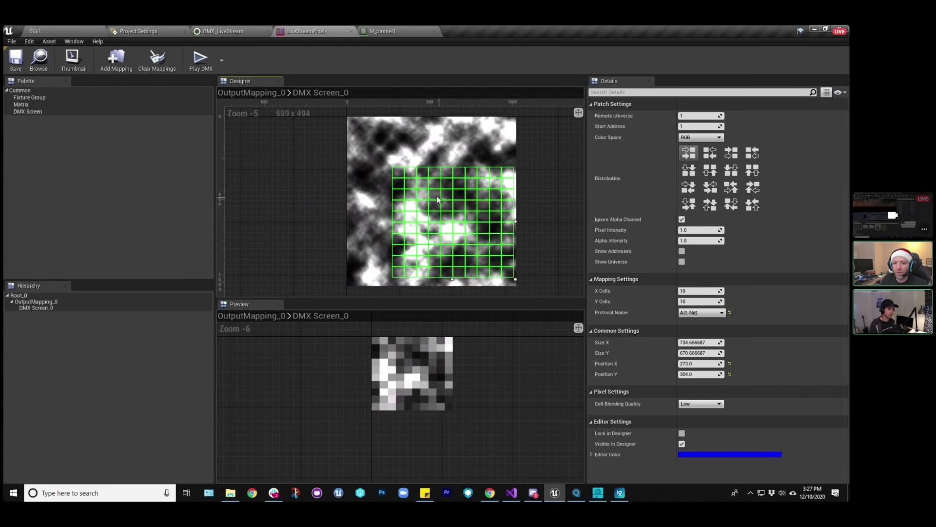
pyautogui.moveTo(438, 199); pyautogui.dragTo(405, 163)
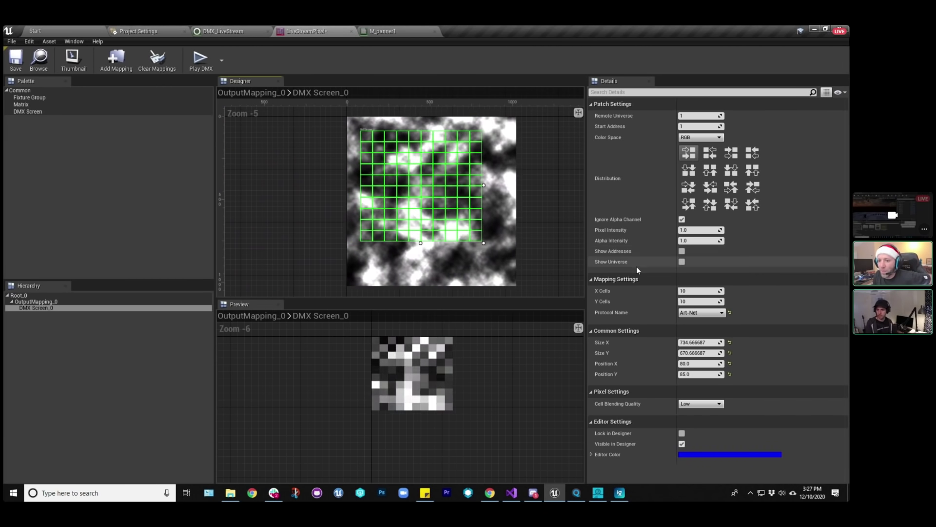
# Set the DMX Screen's Remote Universe to 30.
pyautogui.click(722, 117)
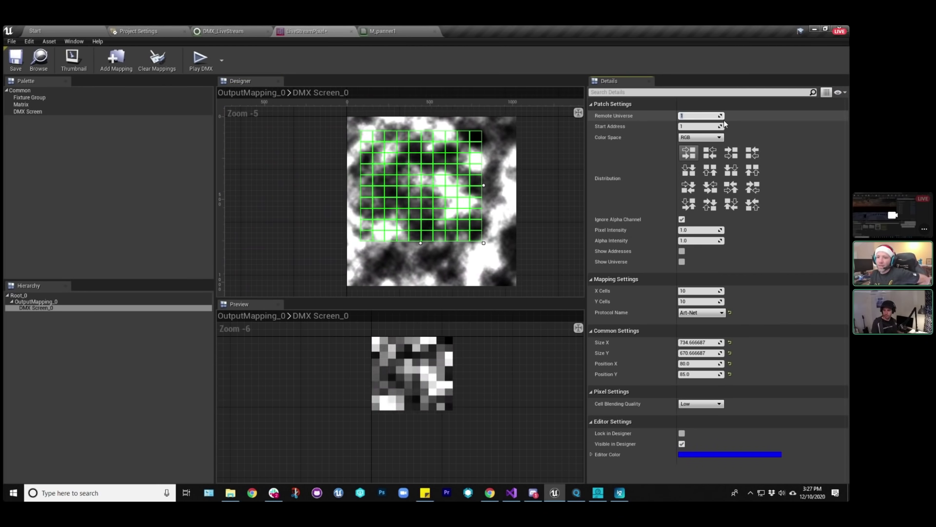
pyautogui.write('30')
pyautogui.press('Return')
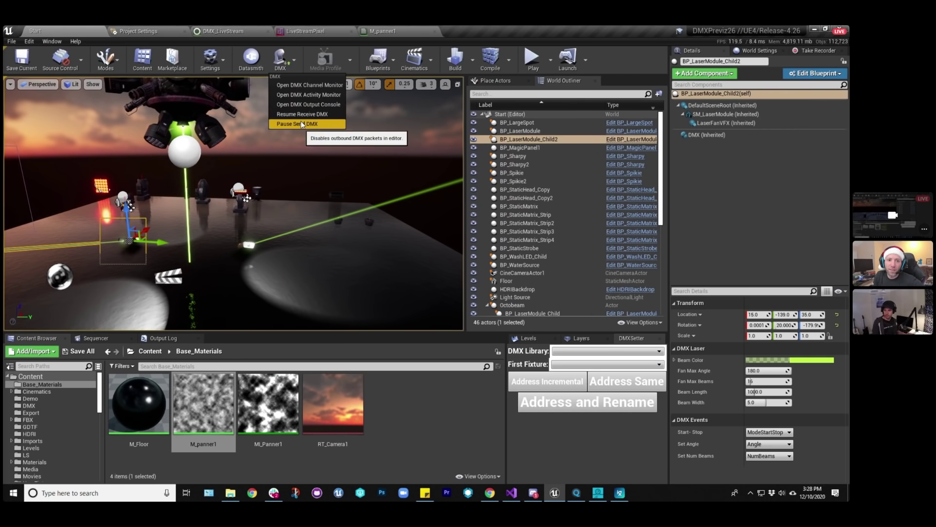
# Check the universes in the DMX Activity Monitor, then close it.
pyautogui.click(328, 96)
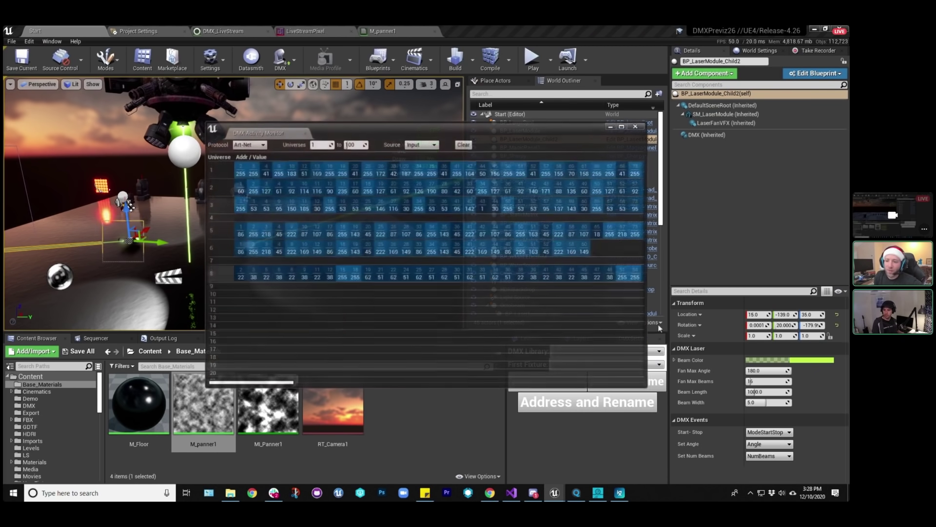
pyautogui.scroll(-3, 425, 272)
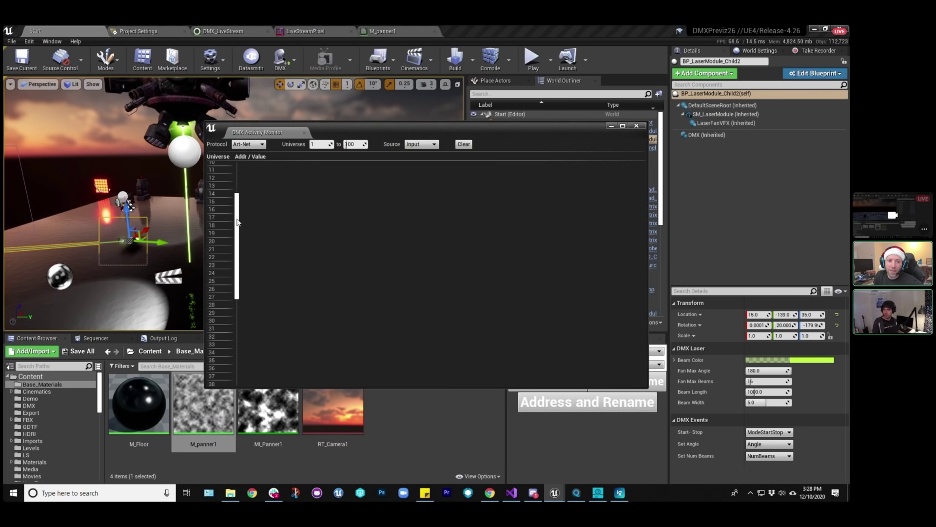
pyautogui.scroll(3, 244, 223)
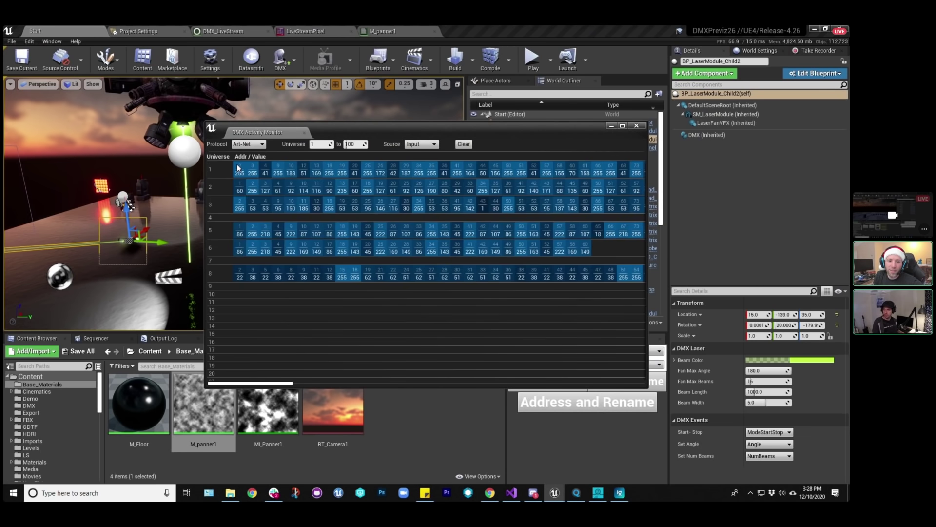
pyautogui.click(304, 133)
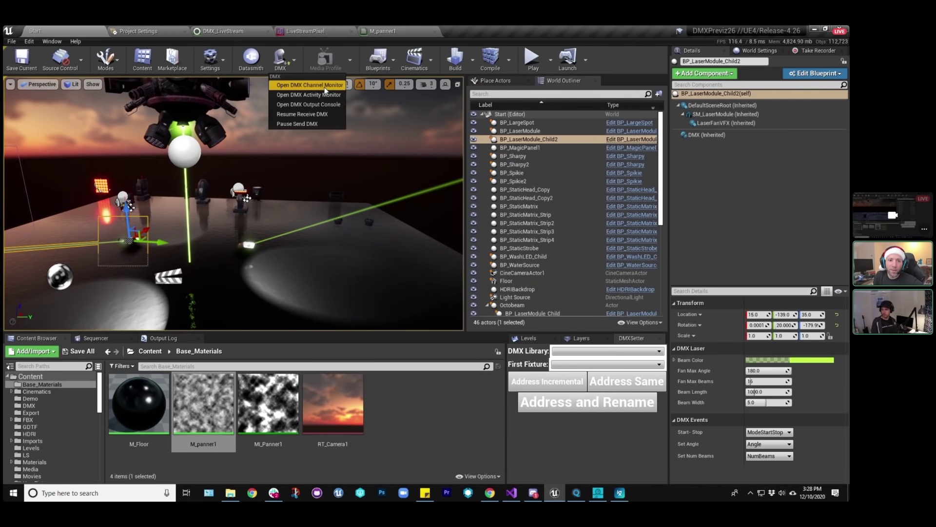
# Dock the DMX Channel Monitor below the actor Details panel.
pyautogui.click(312, 85)
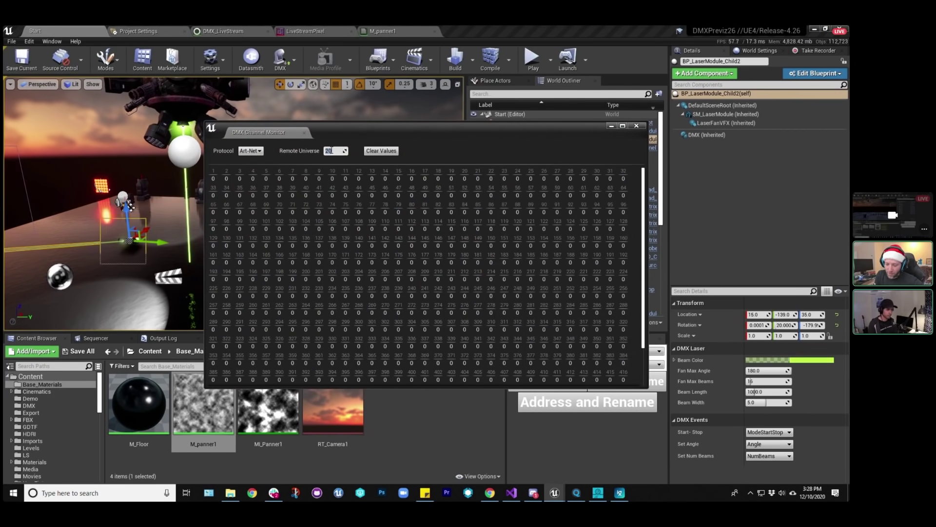
pyautogui.moveTo(260, 137); pyautogui.dragTo(716, 397)
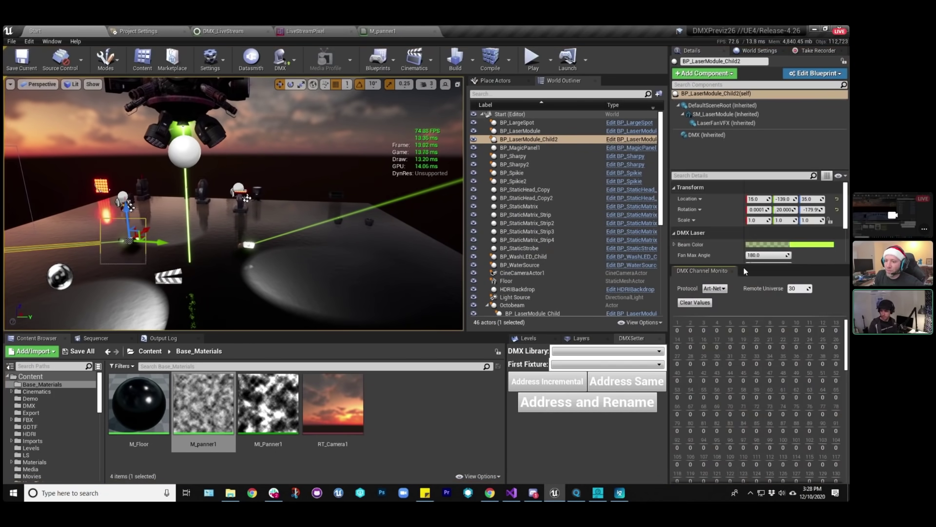
pyautogui.moveTo(745, 270); pyautogui.dragTo(746, 301)
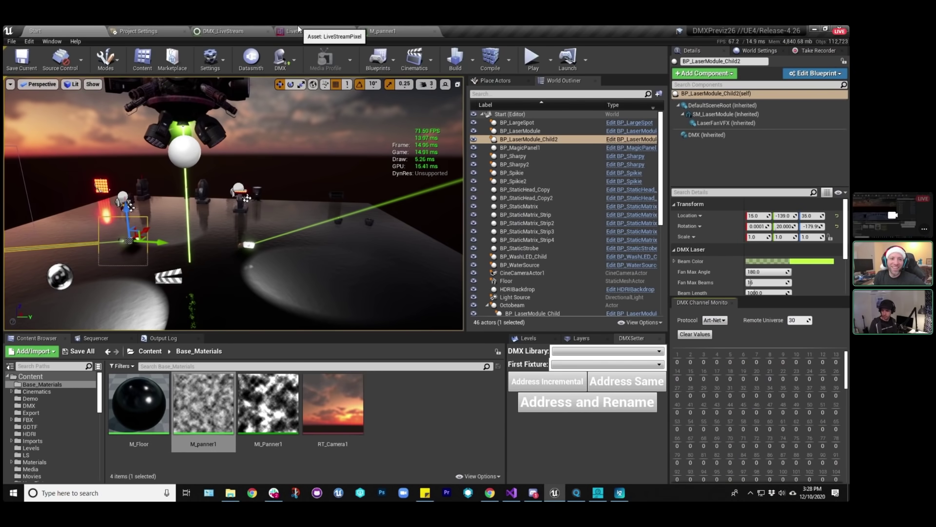
# Undock LiveStreamPixel into its own enlarged window and start sending DMX.
pyautogui.moveTo(297, 28); pyautogui.dragTo(122, 163)
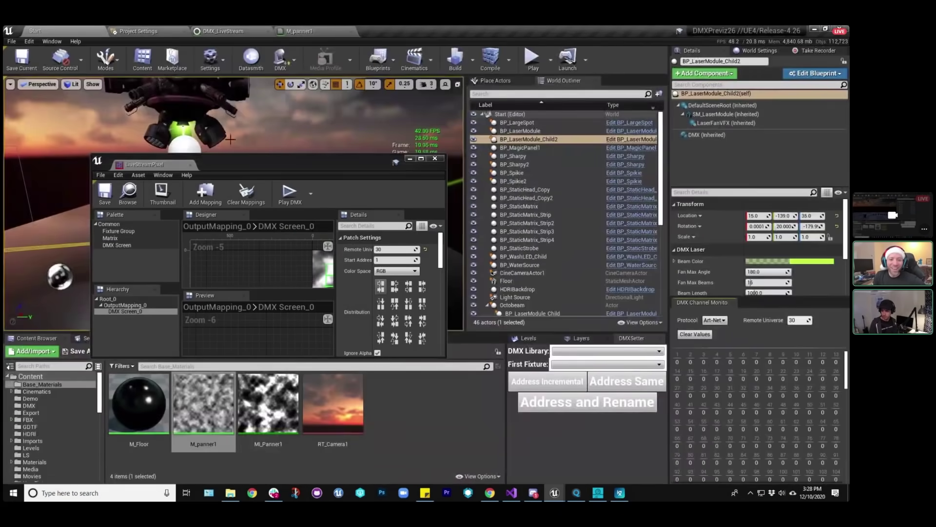
pyautogui.click(288, 195)
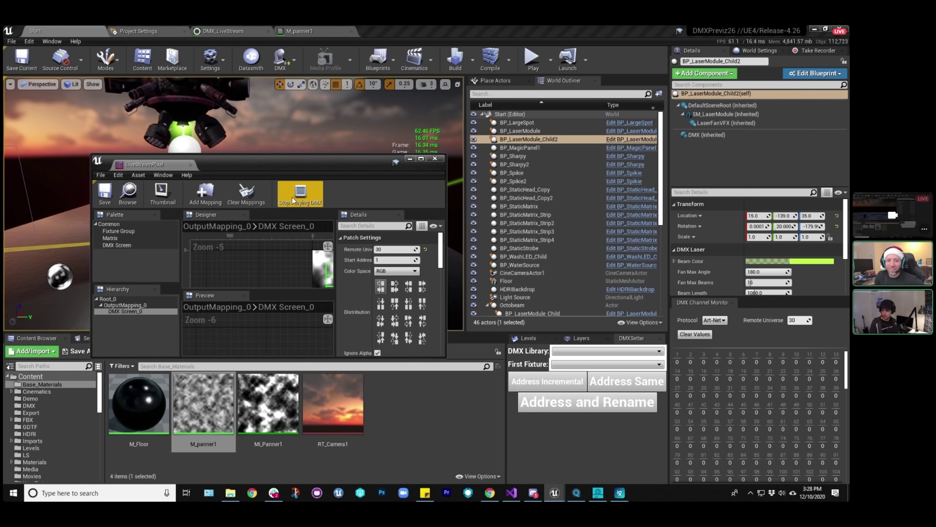
pyautogui.moveTo(313, 161); pyautogui.dragTo(264, 148)
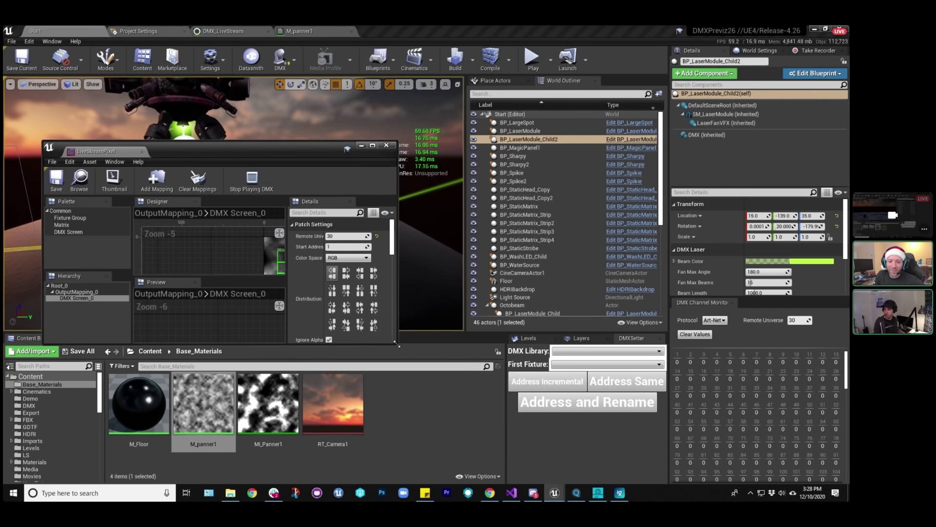
pyautogui.moveTo(396, 344); pyautogui.dragTo(590, 464)
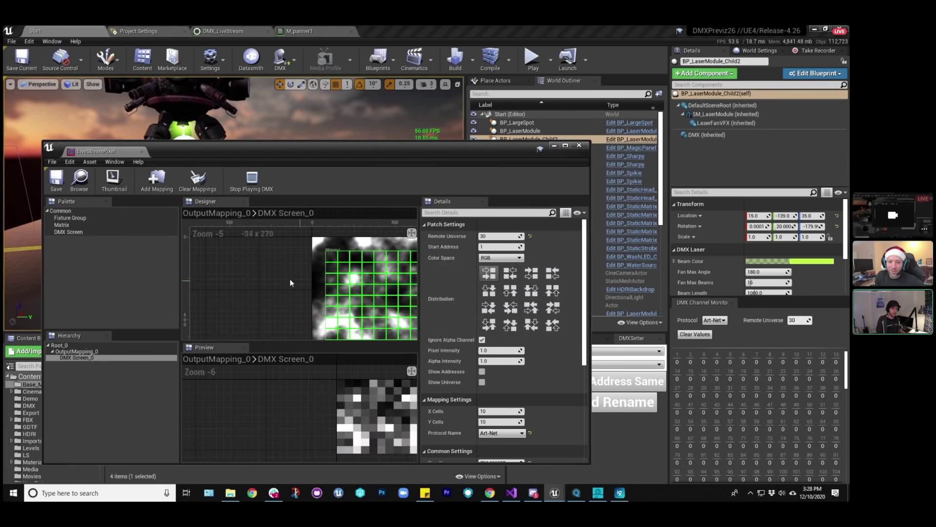
pyautogui.moveTo(290, 279); pyautogui.dragTo(231, 276, button='right')
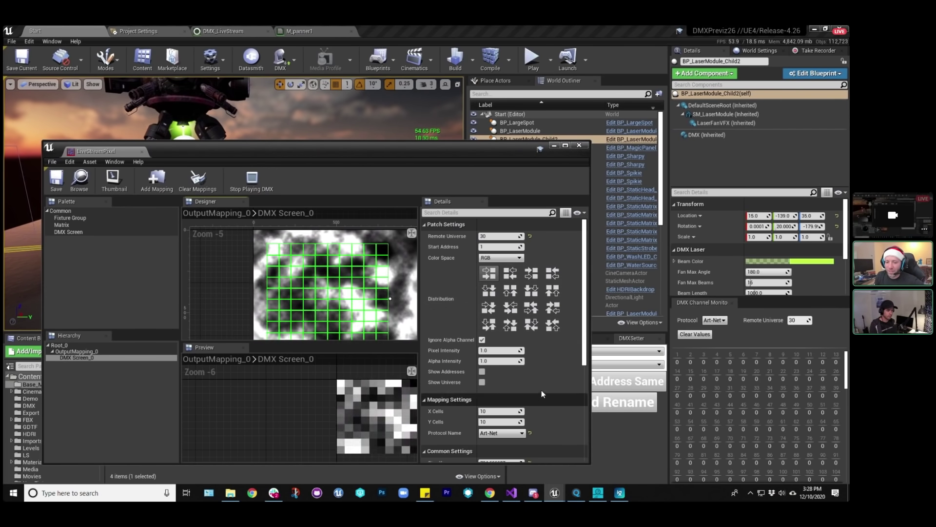
pyautogui.scroll(-5, 544, 385)
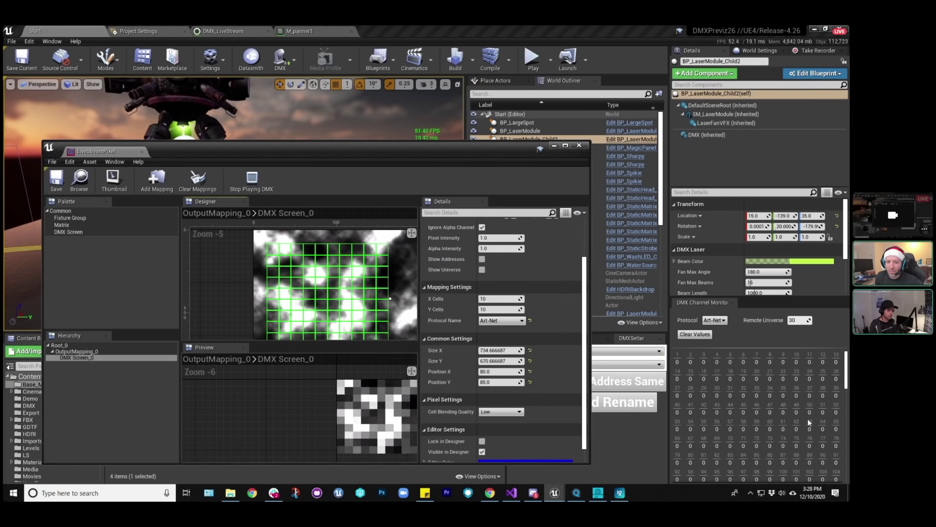
pyautogui.scroll(5, 542, 297)
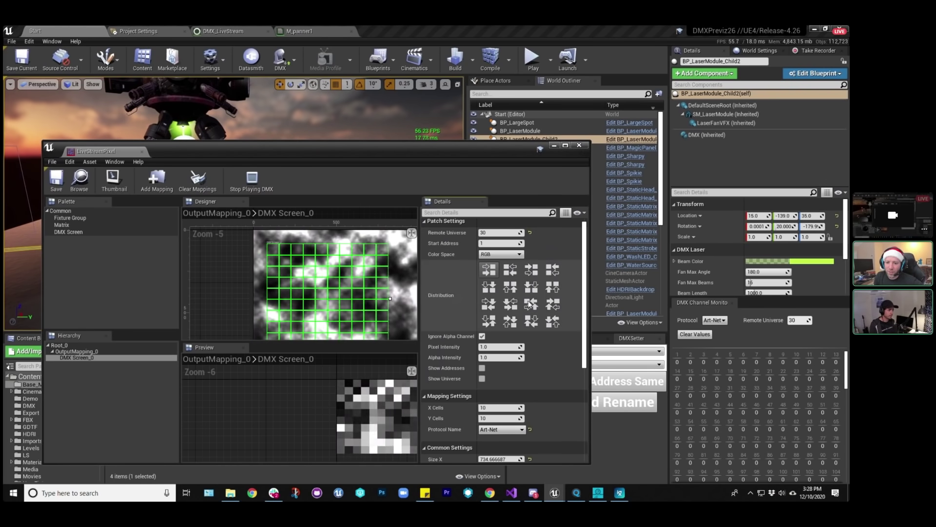
pyautogui.scroll(1, 530, 298)
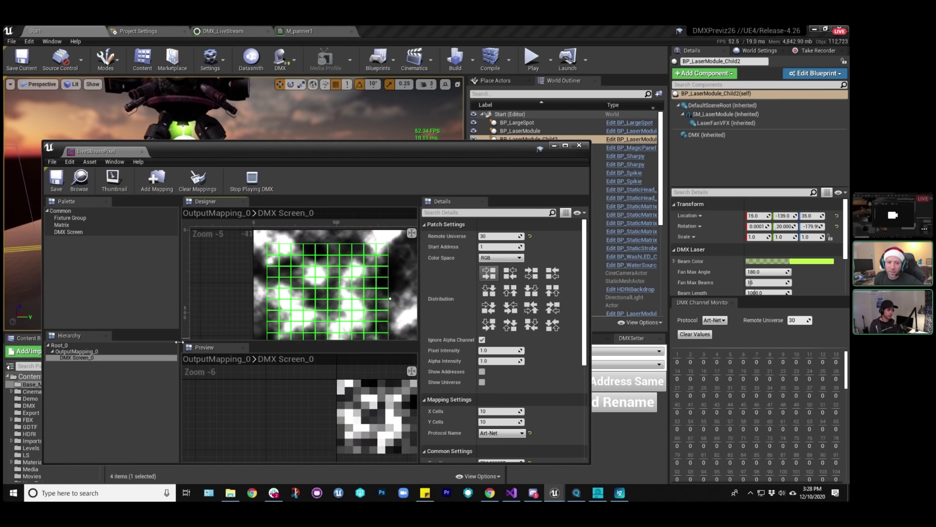
pyautogui.scroll(-2, 539, 322)
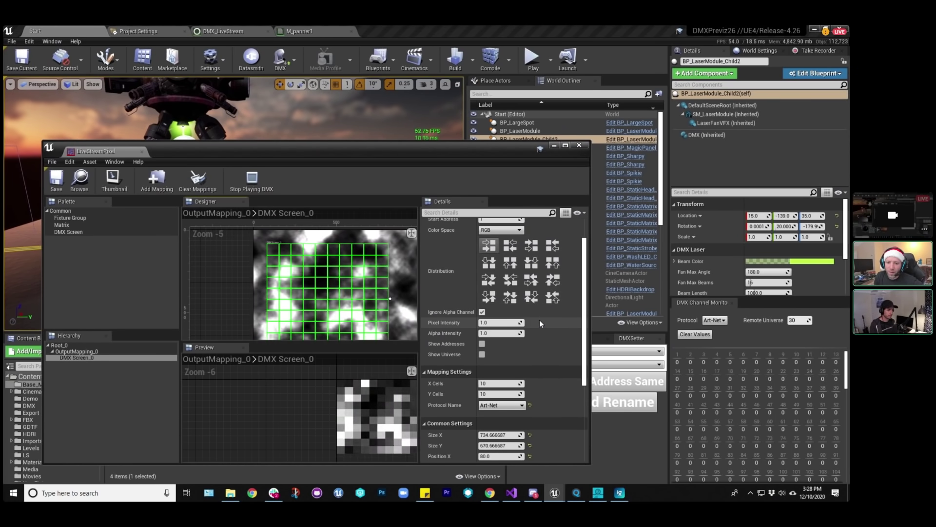
# Stop DMX output, label grid cells with addresses and universe, and enlarge the DMX Screen.
pyautogui.click(252, 180)
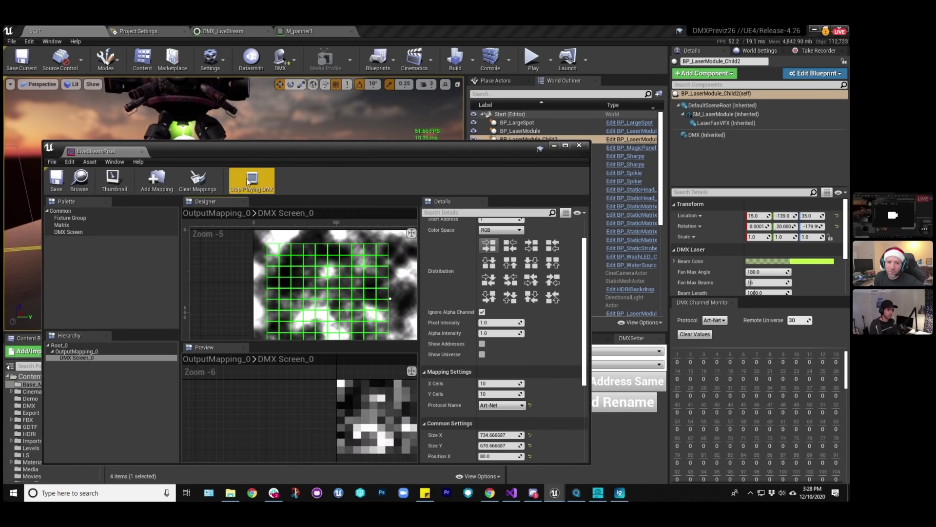
pyautogui.click(482, 344)
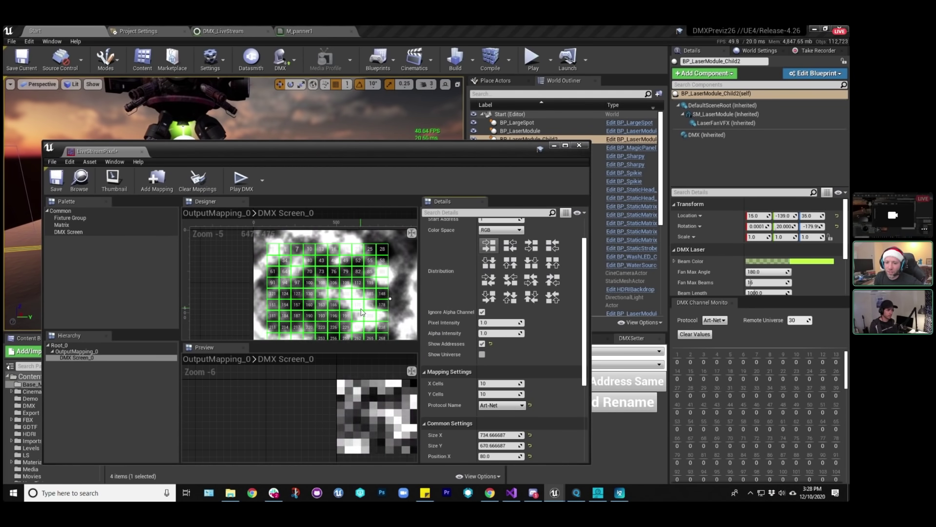
pyautogui.click(482, 345)
pyautogui.click(482, 354)
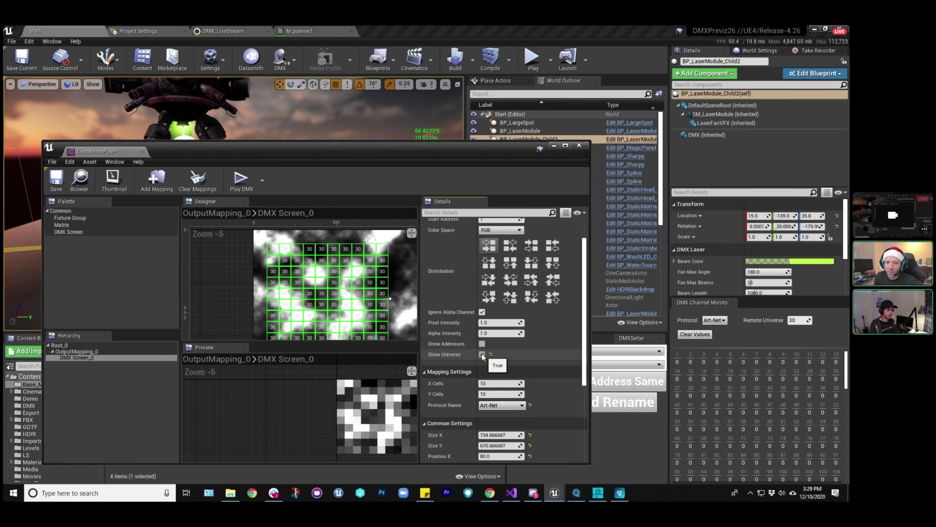
pyautogui.click(482, 344)
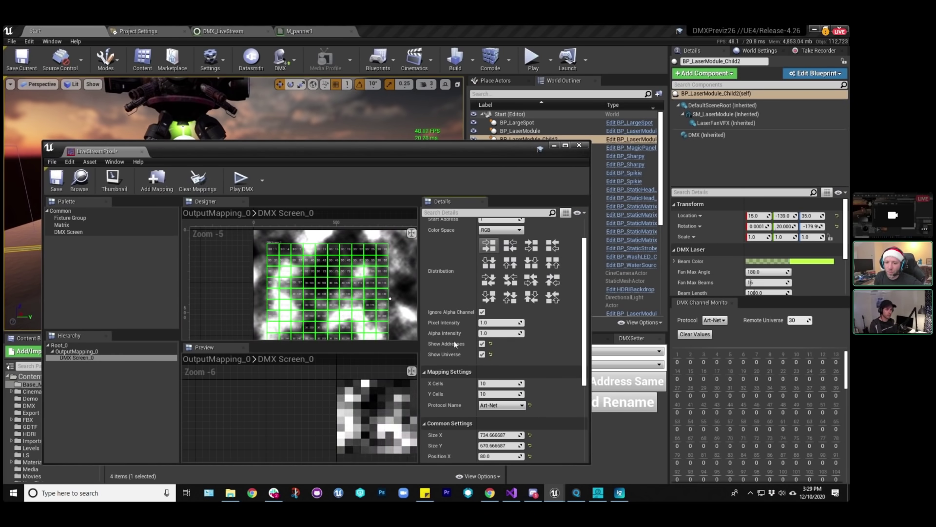
pyautogui.scroll(-3, 560, 352)
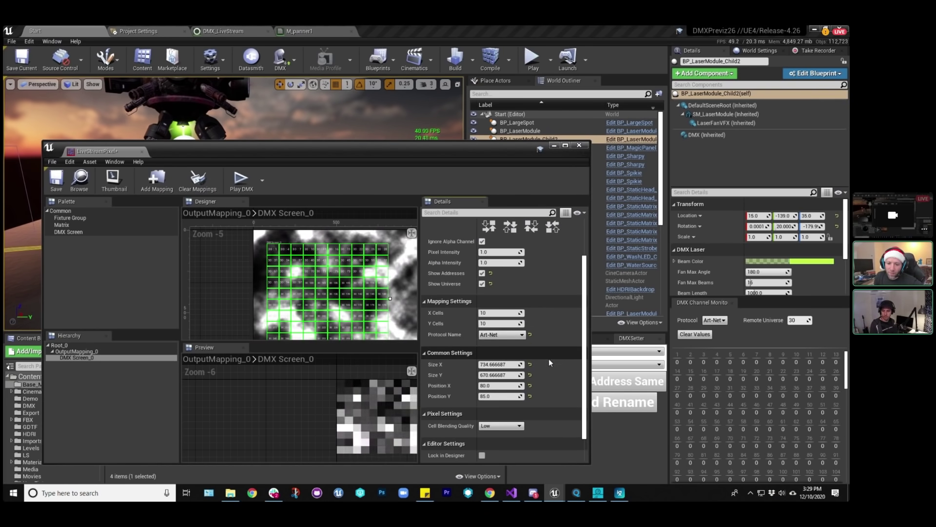
pyautogui.scroll(-2, 349, 294)
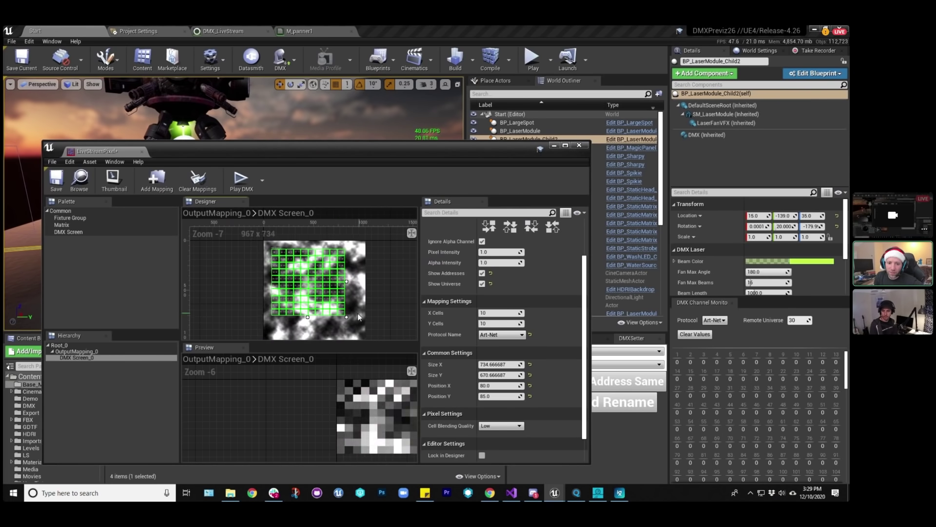
pyautogui.moveTo(347, 317); pyautogui.dragTo(362, 338)
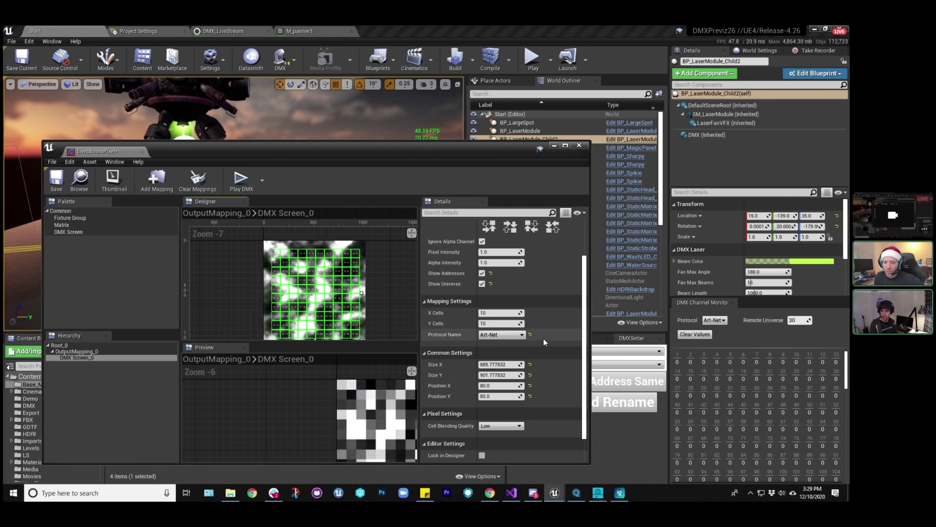
# Save LiveStreamPixel, briefly replay DMX, then stop it and select DMX Screen_0.
pyautogui.click(292, 64)
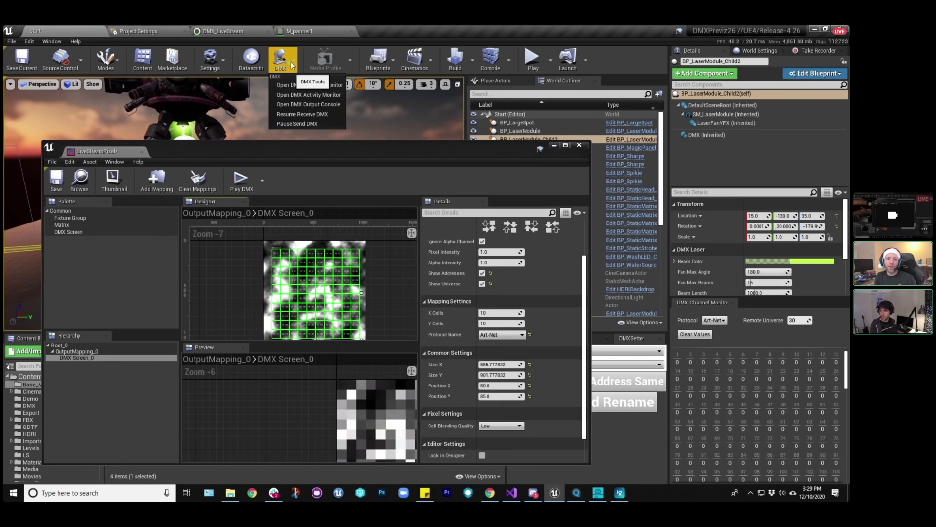
pyautogui.click(292, 64)
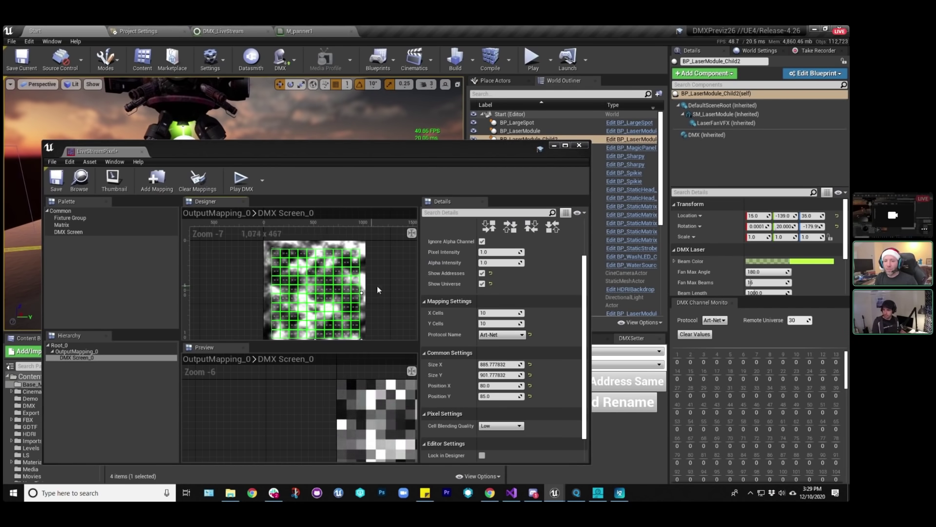
pyautogui.scroll(5, 581, 301)
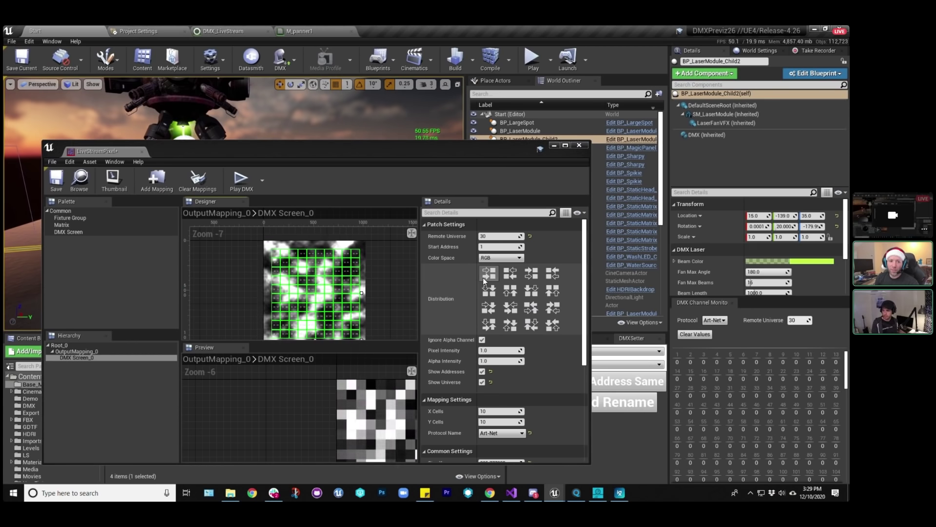
pyautogui.click(56, 181)
pyautogui.click(241, 181)
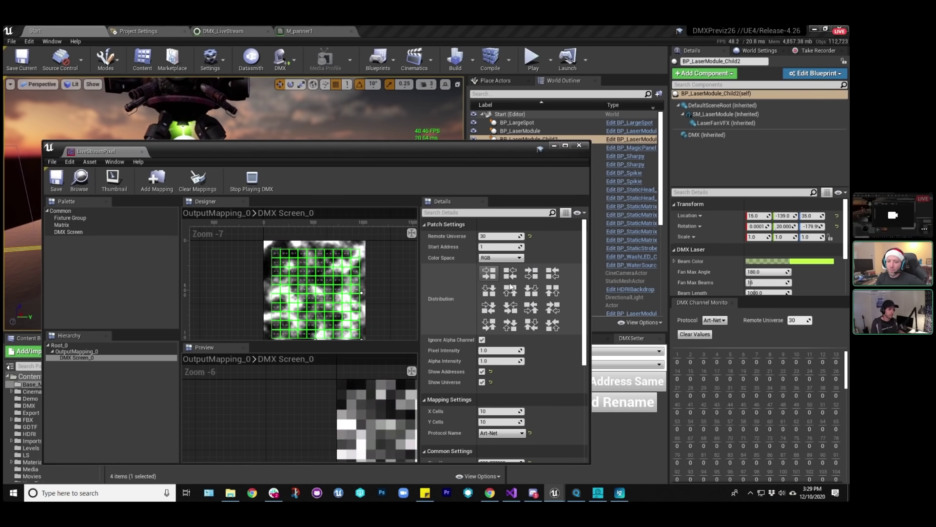
pyautogui.scroll(-5, 476, 272)
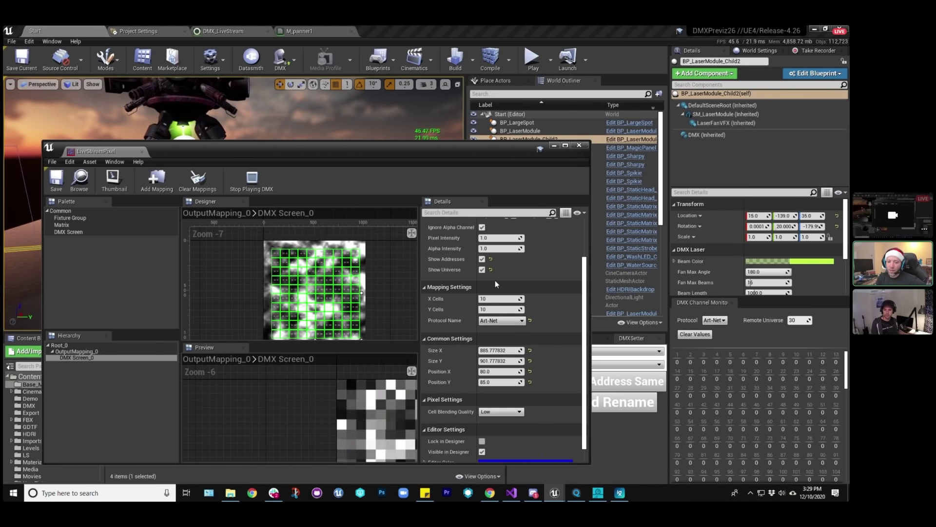
pyautogui.scroll(5, 496, 280)
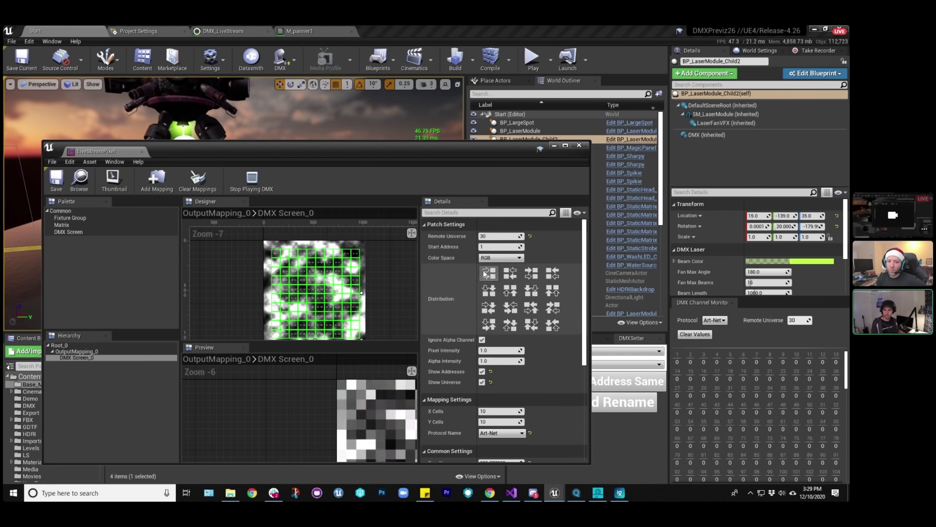
pyautogui.click(258, 183)
pyautogui.click(76, 357)
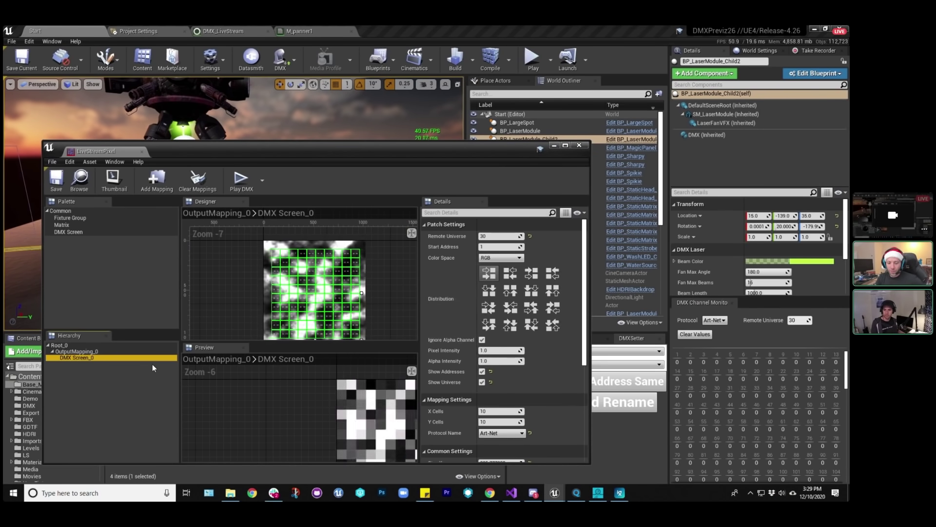
# Delete DMX Screen_0 and dock the pixel-mapping editor back into the main editor.
pyautogui.press('Delete')
pyautogui.moveTo(198, 151); pyautogui.dragTo(211, 118)
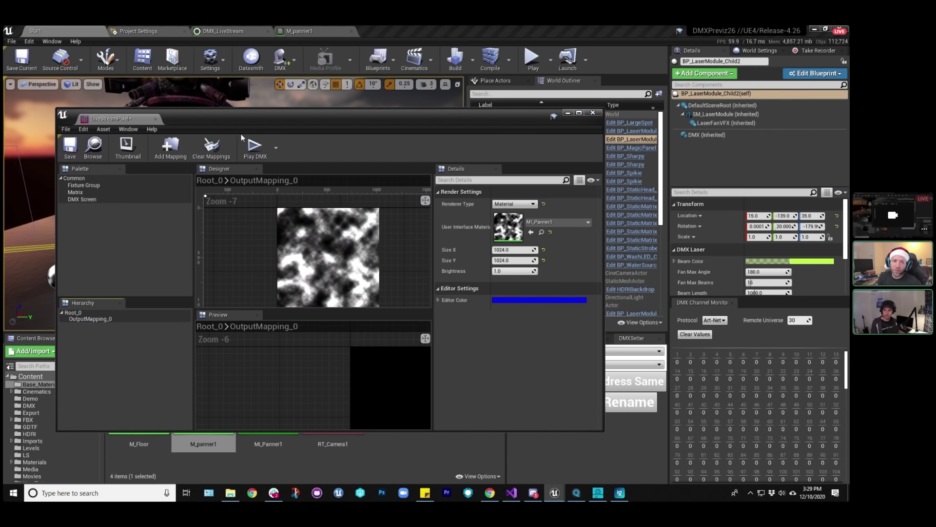
pyautogui.moveTo(138, 116); pyautogui.dragTo(402, 28)
pyautogui.scroll(3, 438, 205)
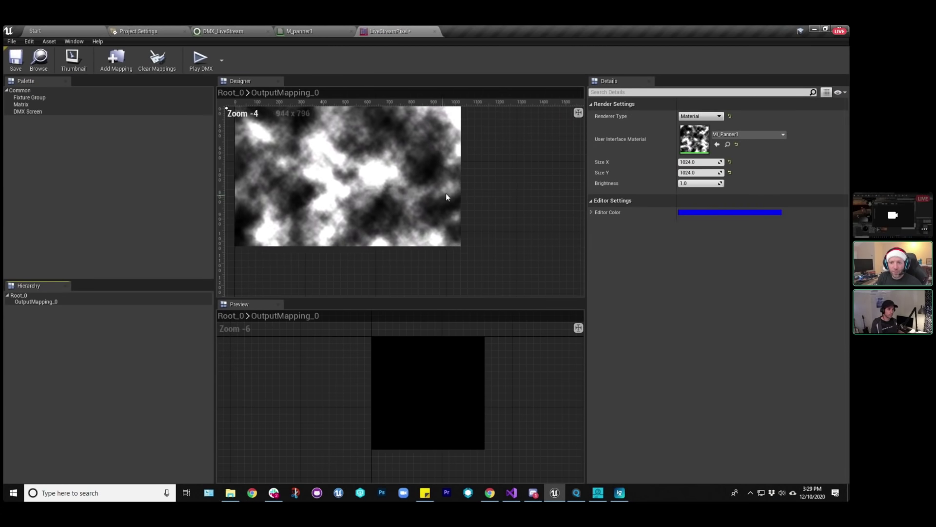
pyautogui.moveTo(446, 193); pyautogui.dragTo(529, 233, button='right')
pyautogui.scroll(-1, 529, 233)
pyautogui.moveTo(297, 233); pyautogui.dragTo(282, 216, button='right')
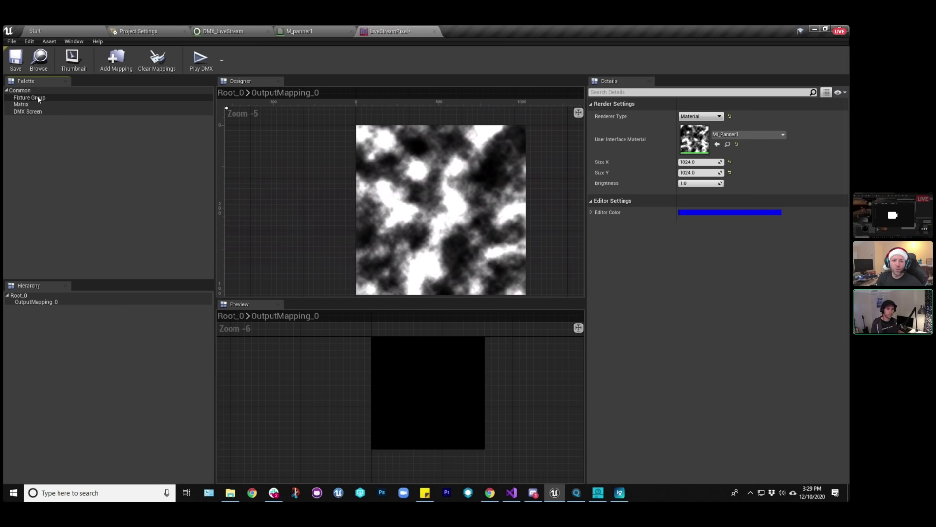
# Add a Fixture Group using the DMX_LiveStream library and place RGB+Dim_1 inside it.
pyautogui.moveTo(35, 98); pyautogui.dragTo(385, 144)
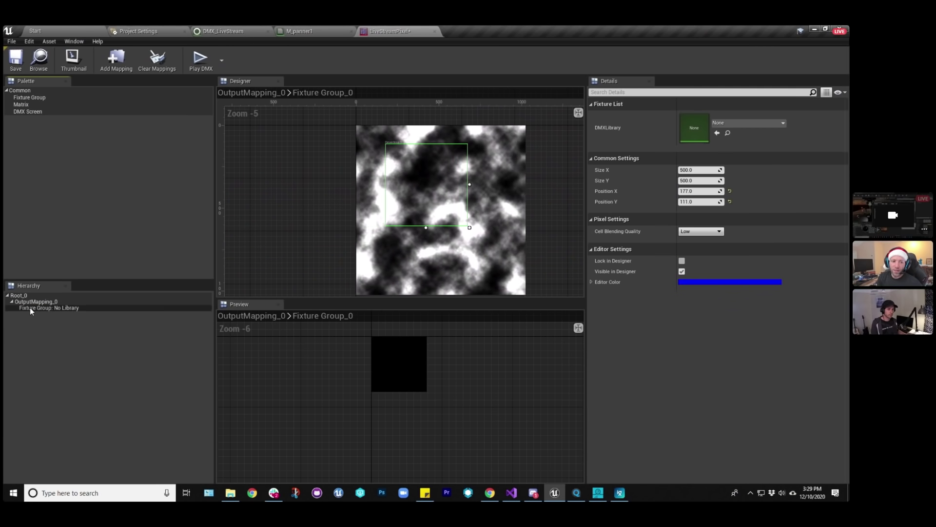
pyautogui.click(44, 308)
pyautogui.click(746, 123)
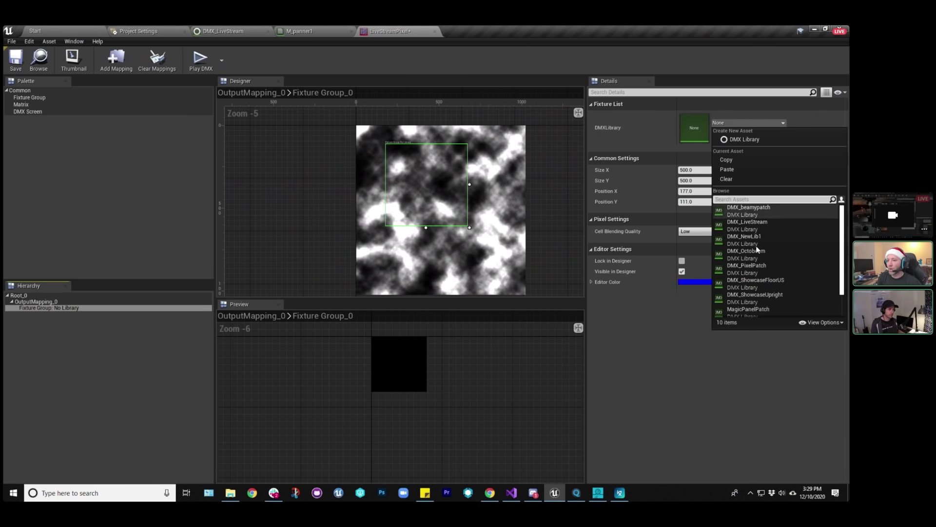
pyautogui.click(782, 222)
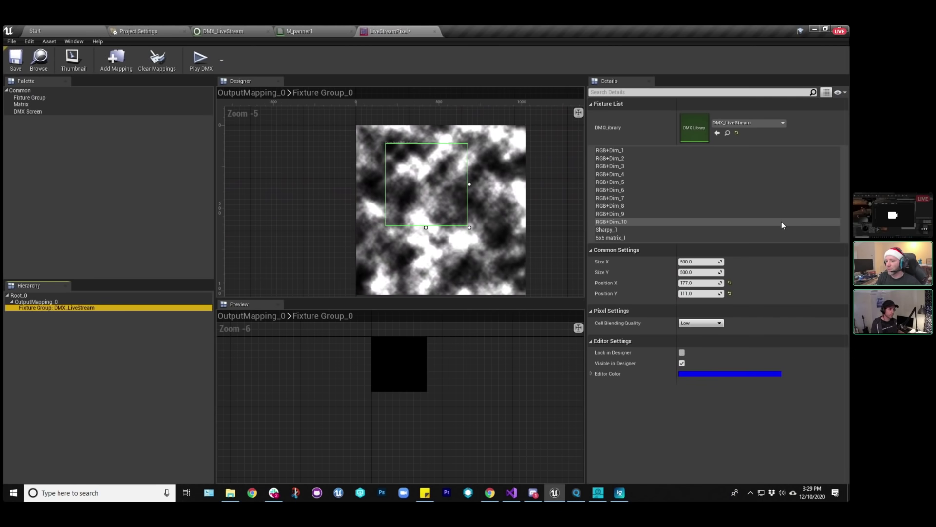
pyautogui.click(605, 150)
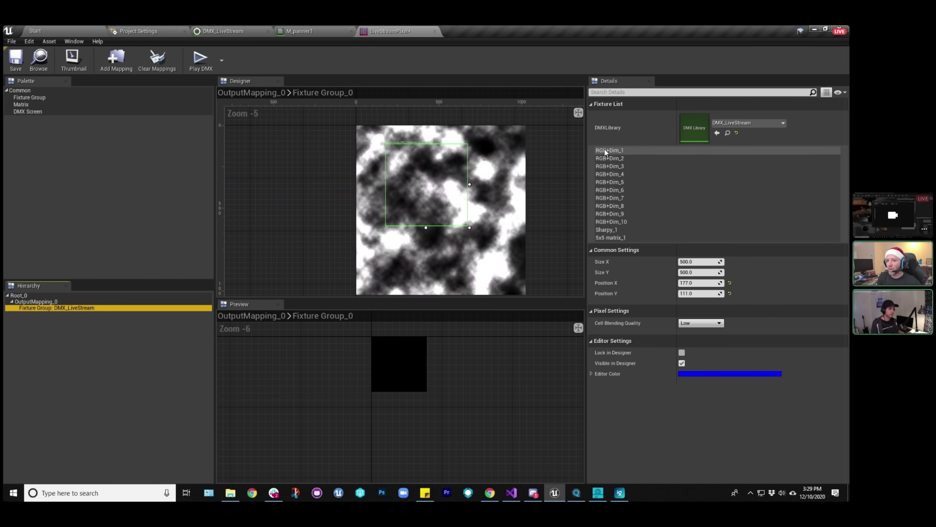
pyautogui.moveTo(574, 150); pyautogui.dragTo(398, 158)
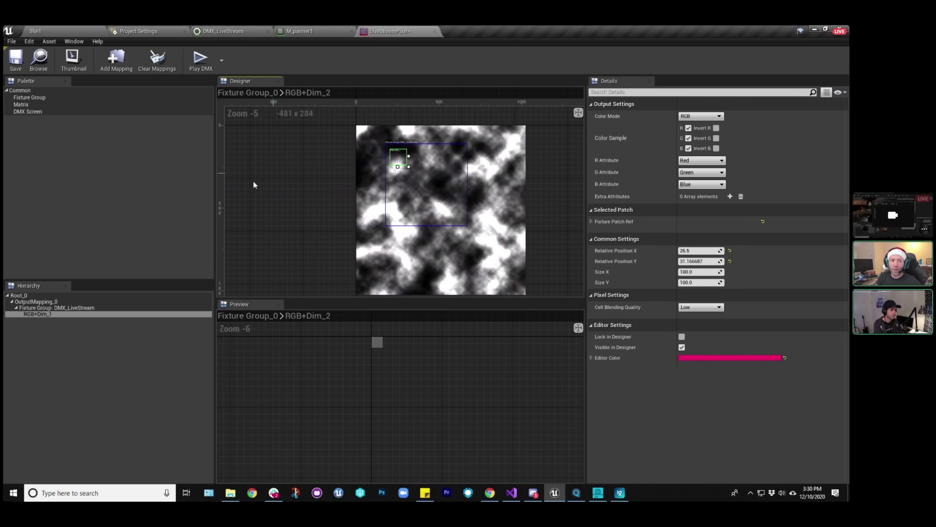
# Add two more RGB+Dim fixtures to the group and line them up side by side.
pyautogui.click(54, 307)
pyautogui.moveTo(607, 157); pyautogui.dragTo(418, 156)
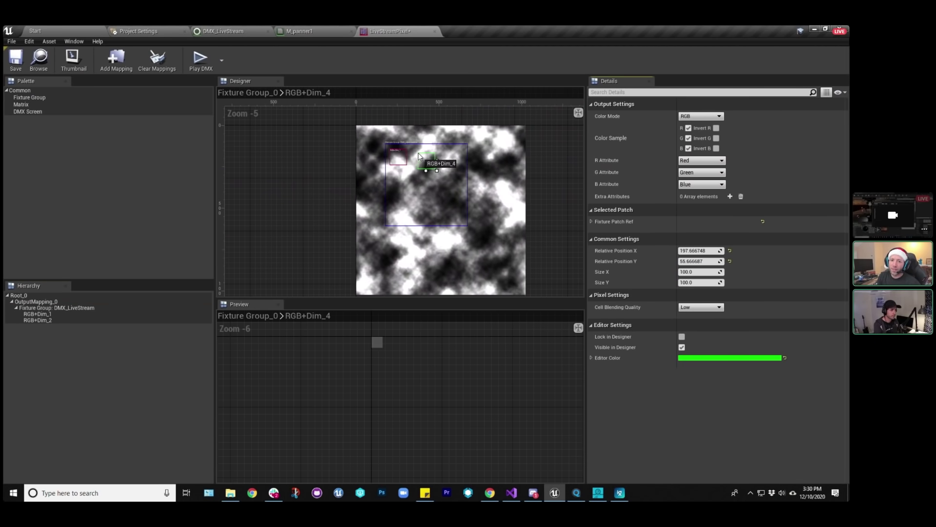
pyautogui.click(58, 309)
pyautogui.moveTo(612, 161); pyautogui.dragTo(415, 138)
pyautogui.scroll(3, 443, 155)
pyautogui.moveTo(347, 140); pyautogui.dragTo(425, 141)
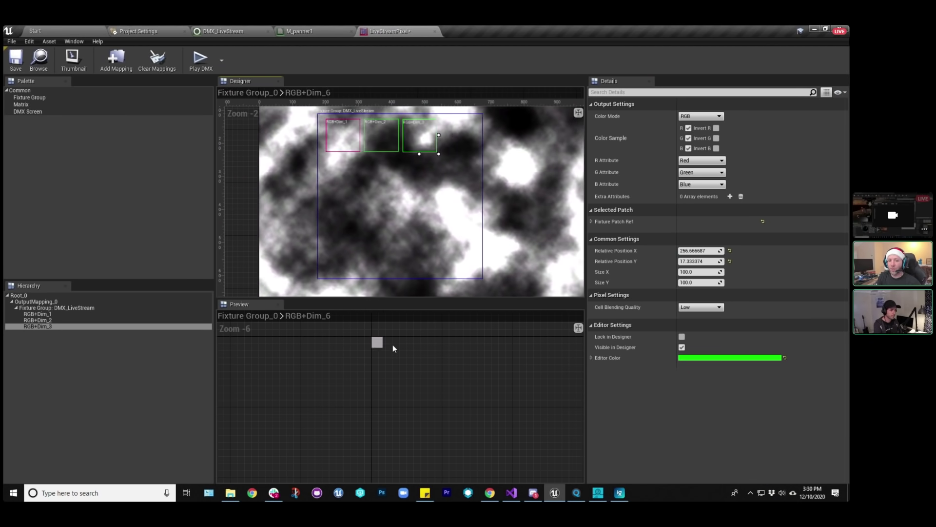
# Review the three fixture cells and the group, then return to the Start level editor.
pyautogui.scroll(5, 383, 344)
pyautogui.click(376, 130)
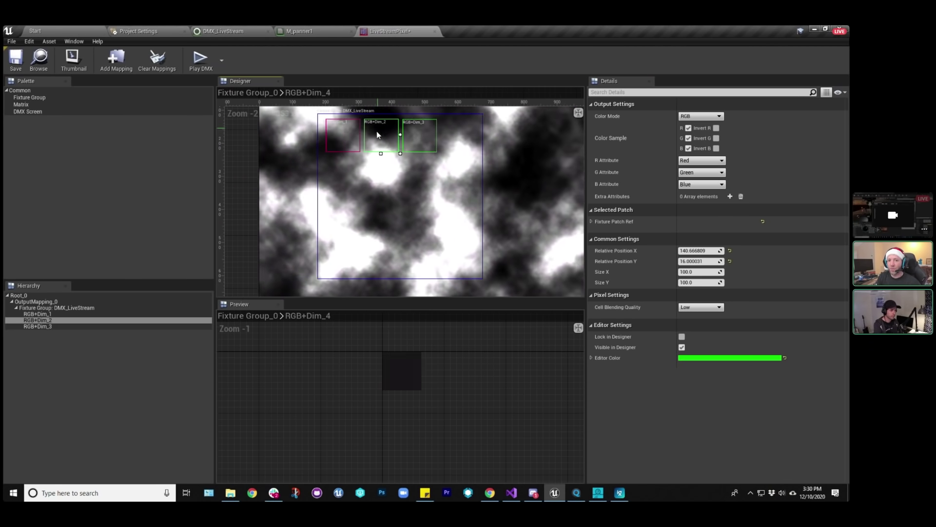
pyautogui.click(349, 136)
pyautogui.click(482, 219)
pyautogui.scroll(-3, 510, 335)
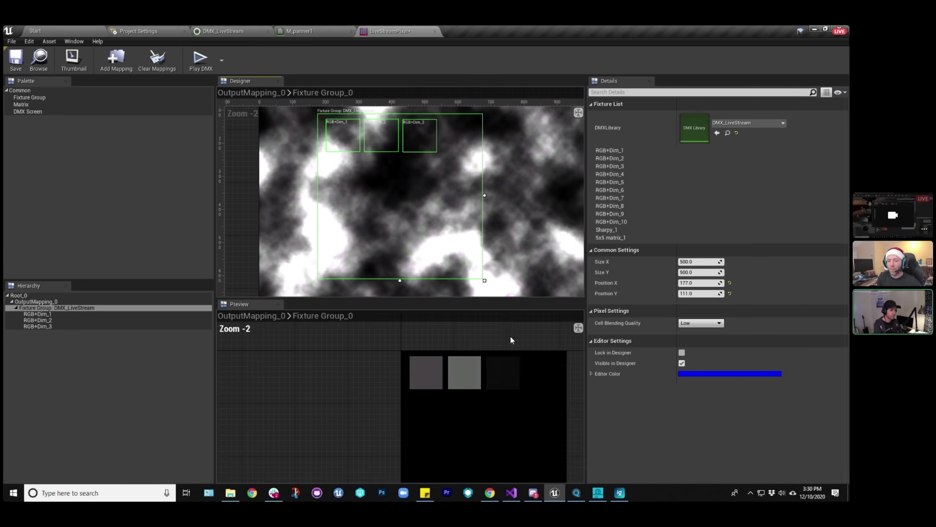
pyautogui.moveTo(454, 400); pyautogui.dragTo(414, 399, button='right')
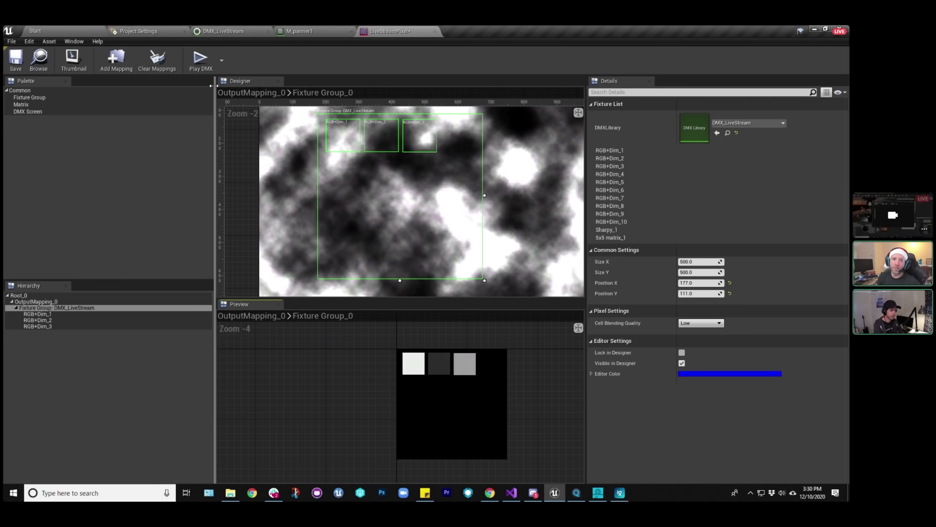
pyautogui.click(98, 31)
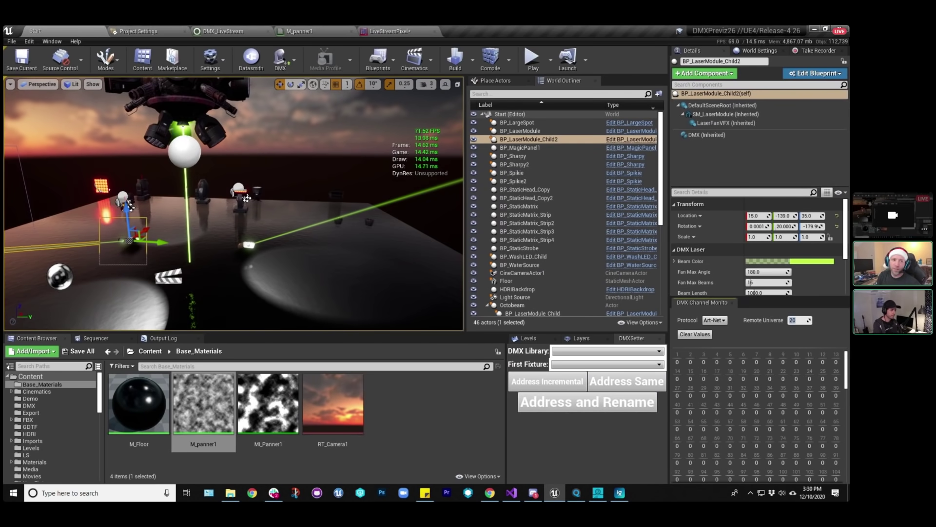
# Save the LiveStreamPixel mapping and start it outputting DMX.
pyautogui.click(403, 27)
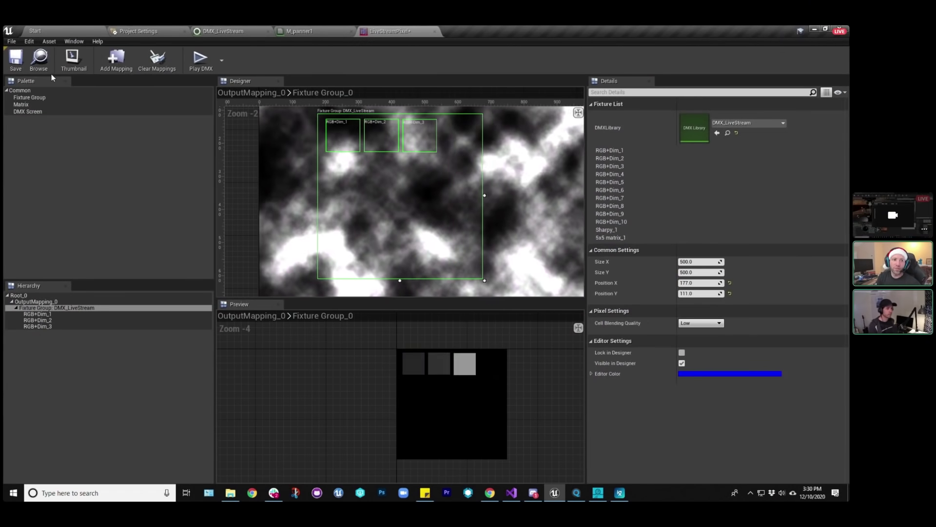
pyautogui.click(19, 63)
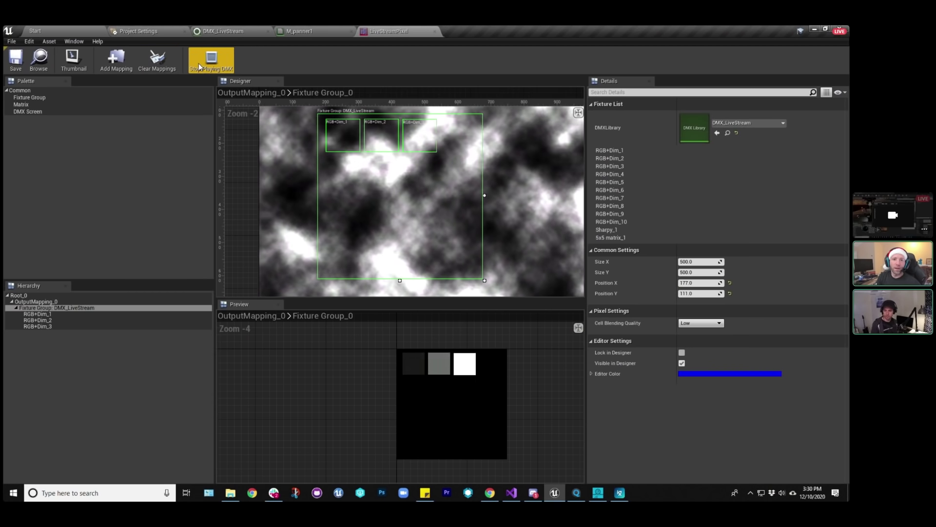
pyautogui.click(51, 29)
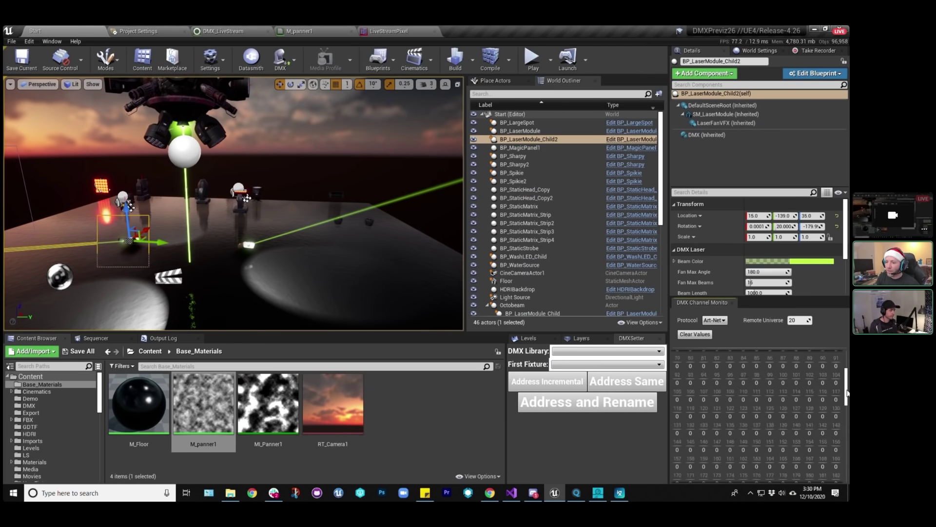
pyautogui.moveTo(848, 393); pyautogui.dragTo(845, 361)
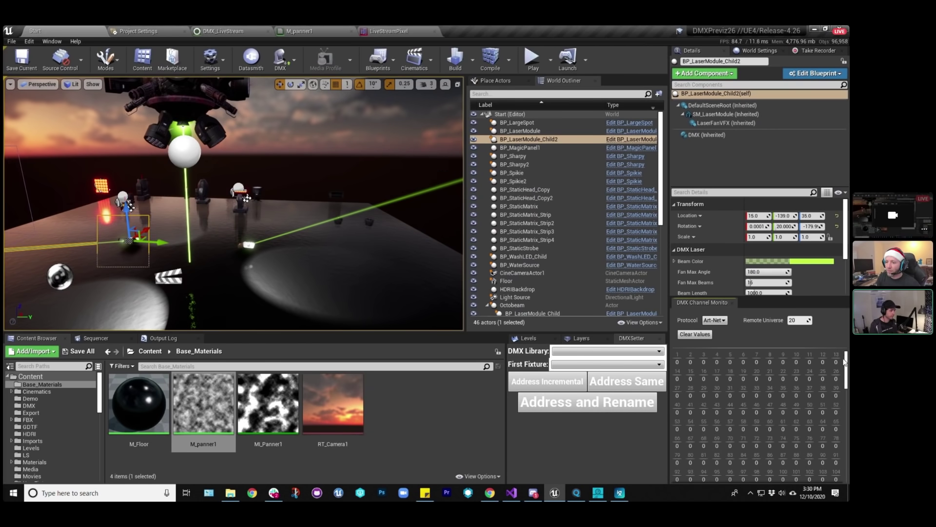
# Check the DMX send and receive options, save the Start level, and reopen LiveStreamPixel.
pyautogui.click(290, 67)
pyautogui.click(304, 115)
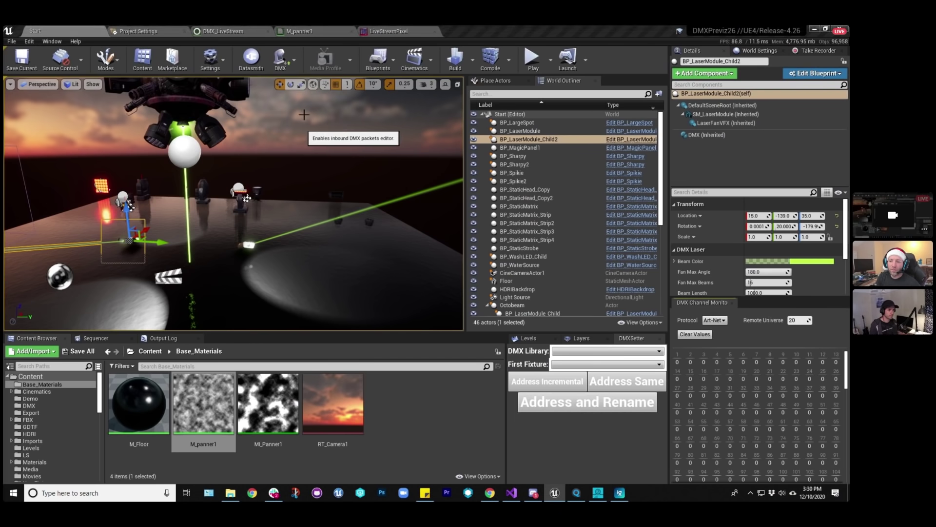
pyautogui.click(303, 109)
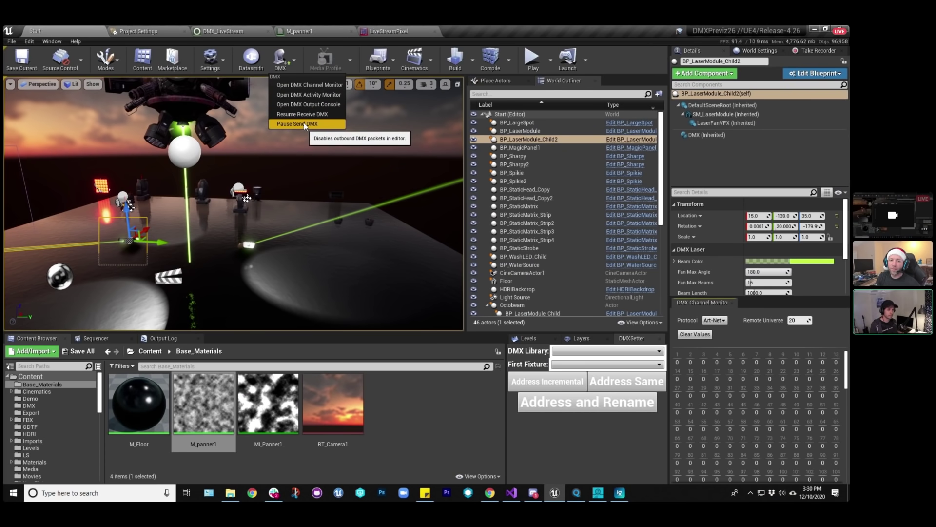
pyautogui.click(289, 64)
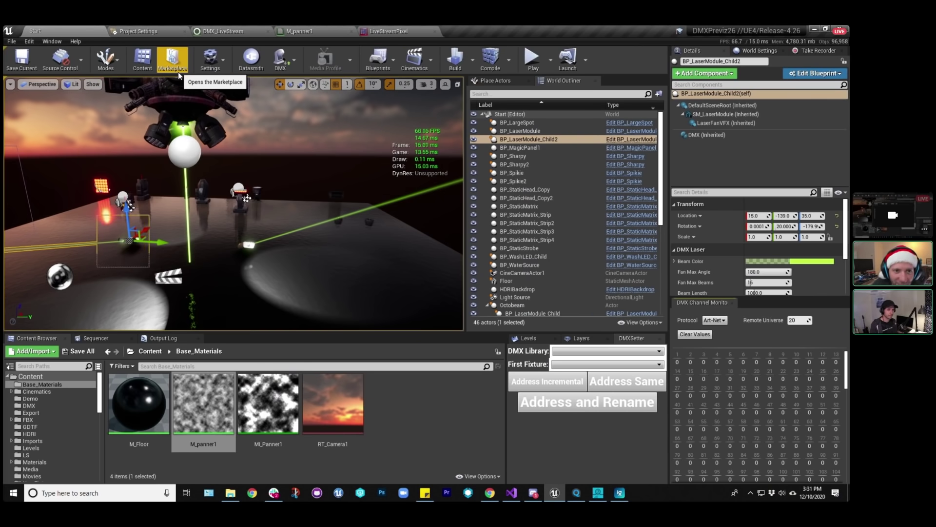
pyautogui.click(19, 58)
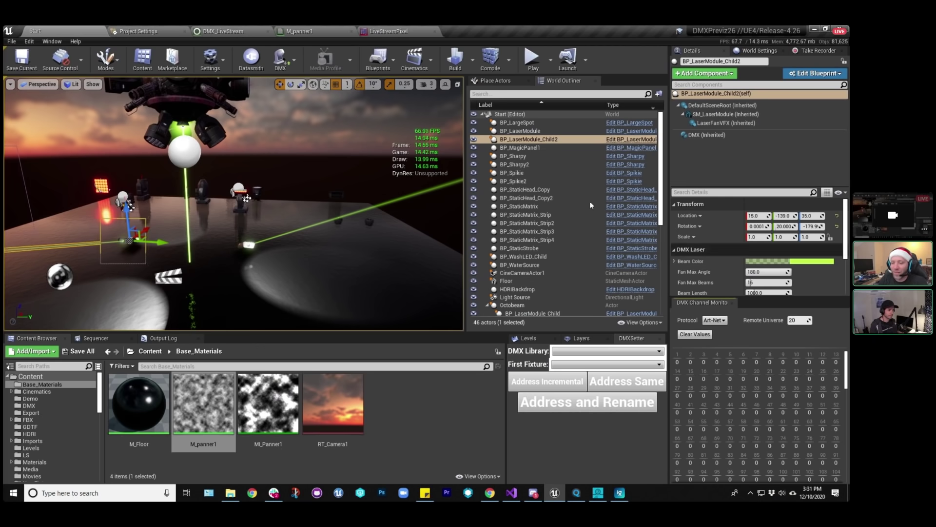
pyautogui.click(393, 31)
# Select and inspect the three fixtures RGB+Dim_1, RGB+Dim_2 and RGB+Dim_3 in turn.
pyautogui.click(355, 139)
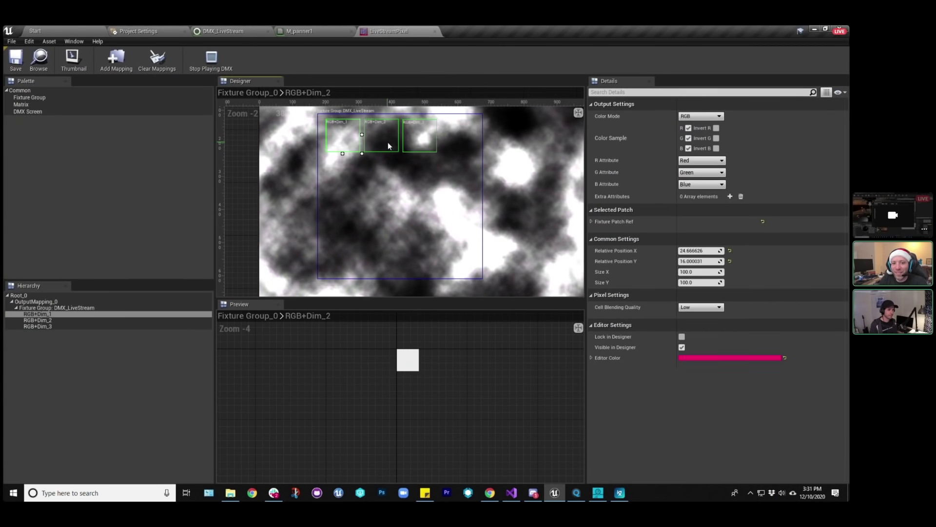
pyautogui.click(388, 142)
pyautogui.click(424, 141)
pyautogui.click(344, 139)
pyautogui.click(387, 138)
pyautogui.click(424, 139)
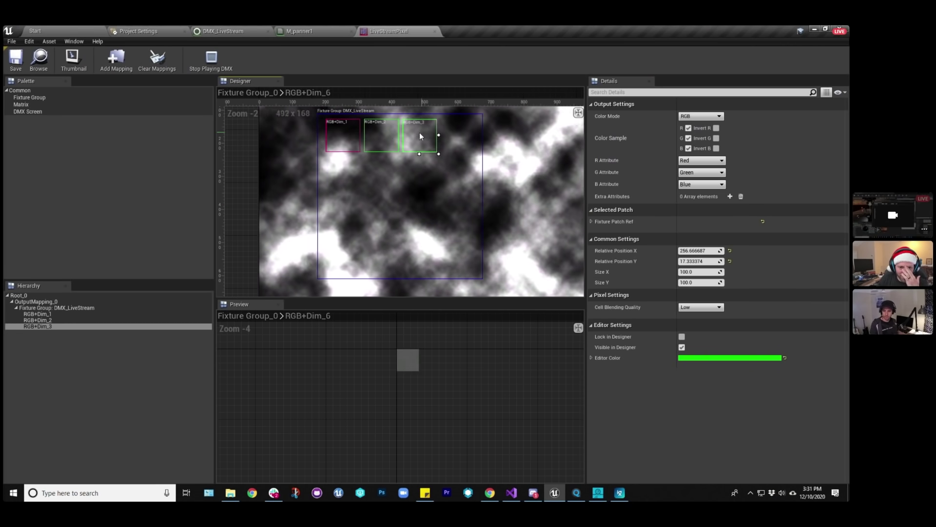
# Shrink Fixture Group_0 to 431 x 230 around its fixtures at 22, 33, then select OutputMapping_0.
pyautogui.click(478, 158)
pyautogui.moveTo(483, 279); pyautogui.dragTo(391, 167)
pyautogui.scroll(-2, 417, 209)
pyautogui.scroll(1, 417, 209)
pyautogui.scroll(-3, 424, 191)
pyautogui.scroll(2, 409, 190)
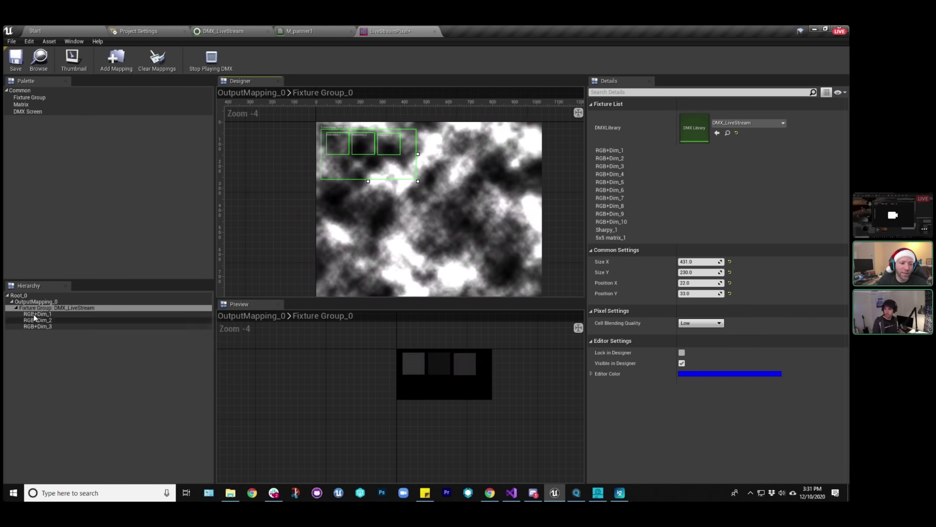
pyautogui.click(37, 302)
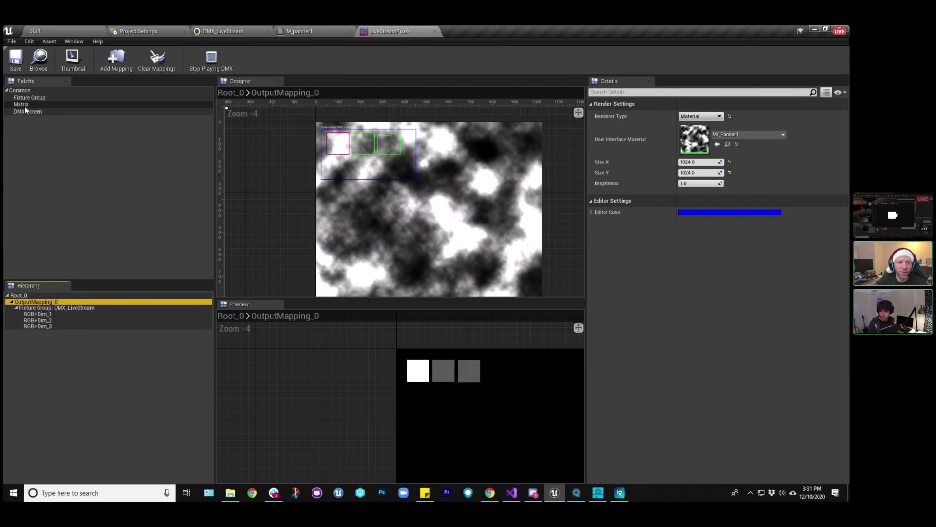
# Add a Matrix onto the noise texture and move it toward the left side.
pyautogui.moveTo(18, 104); pyautogui.dragTo(367, 204)
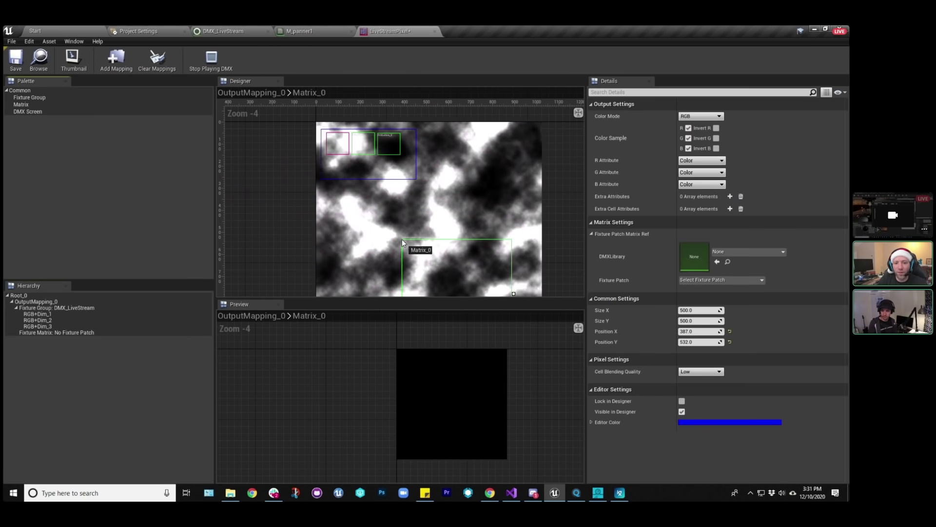
pyautogui.scroll(-1, 395, 146)
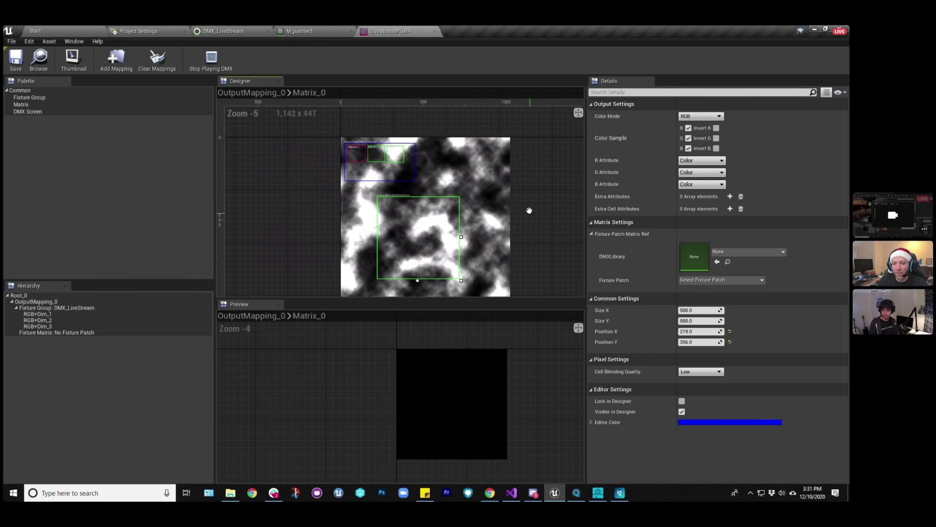
pyautogui.moveTo(406, 213); pyautogui.dragTo(388, 213)
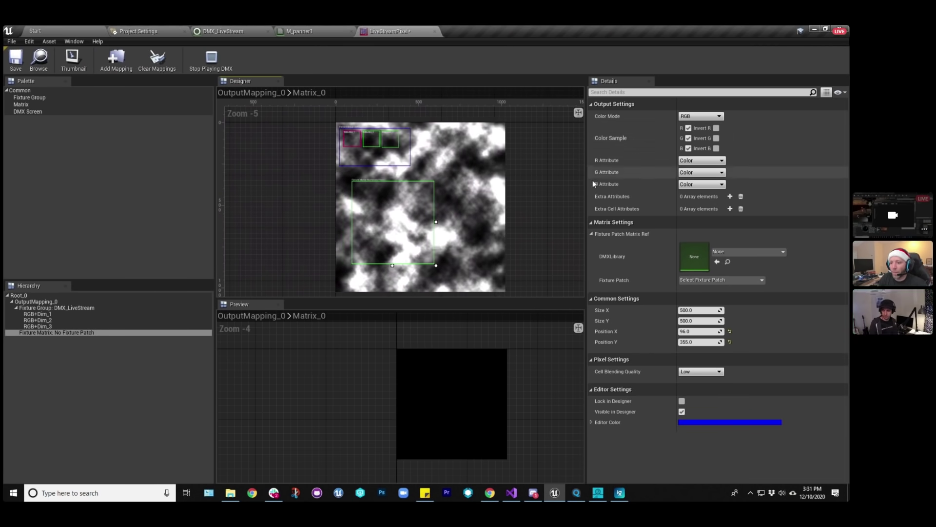
# Set the matrix's DMX library to DMX_LiveStream and patch to 5x5 matrix_1, creating 25 cells.
pyautogui.click(748, 252)
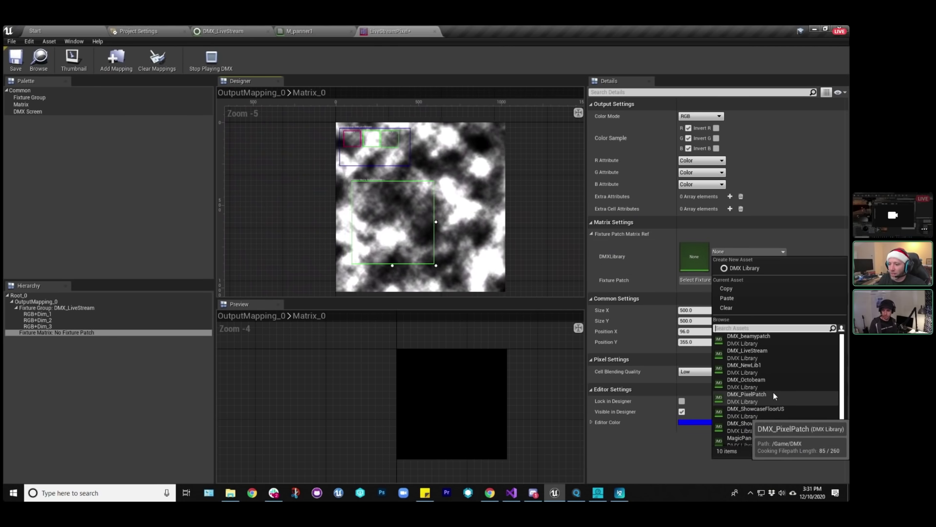
pyautogui.click(768, 352)
pyautogui.click(728, 282)
pyautogui.click(716, 365)
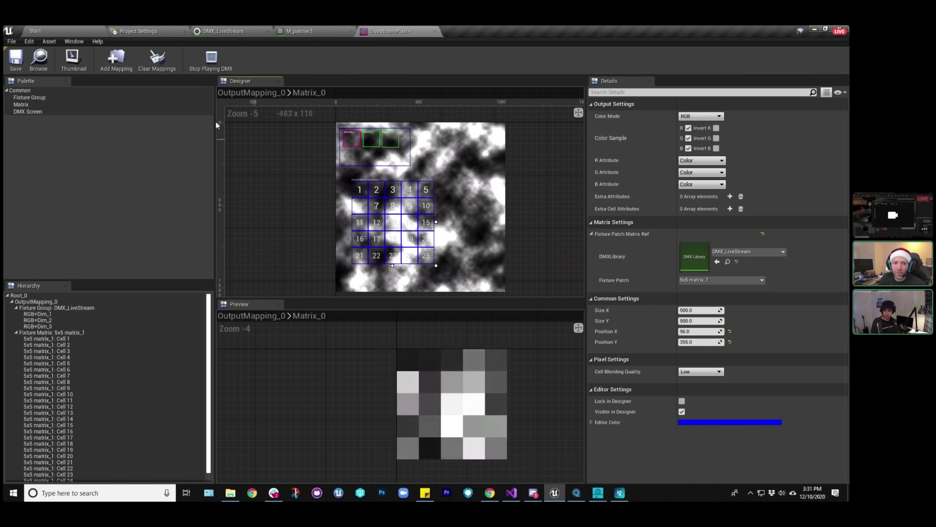
pyautogui.scroll(2, 409, 233)
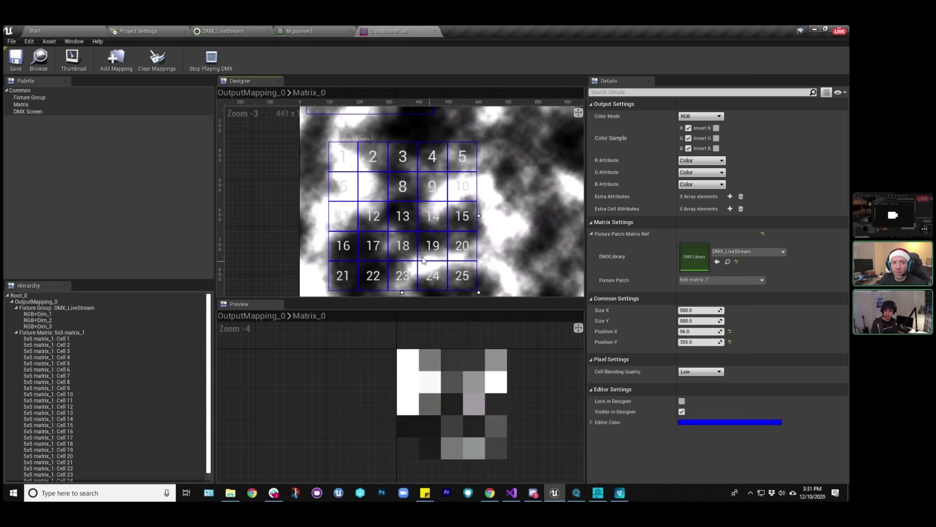
pyautogui.click(39, 29)
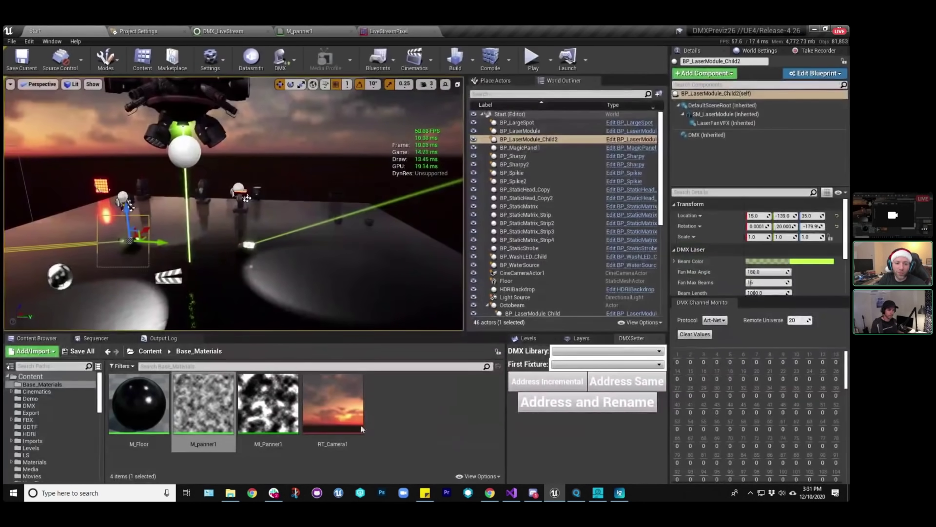
# Open DMX_LiveStream from the DMX content folder, check its fixture types, then return to LiveStreamPixel.
pyautogui.click(39, 404)
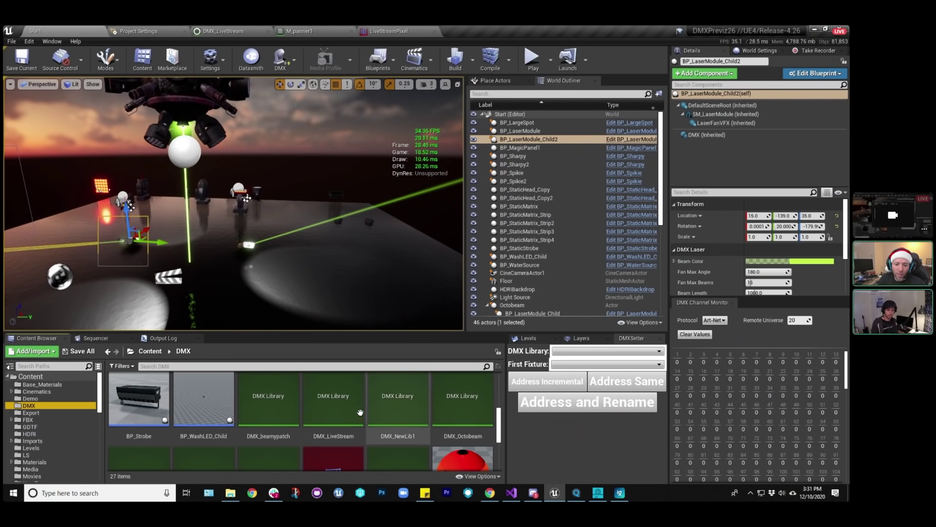
pyautogui.doubleClick(340, 408)
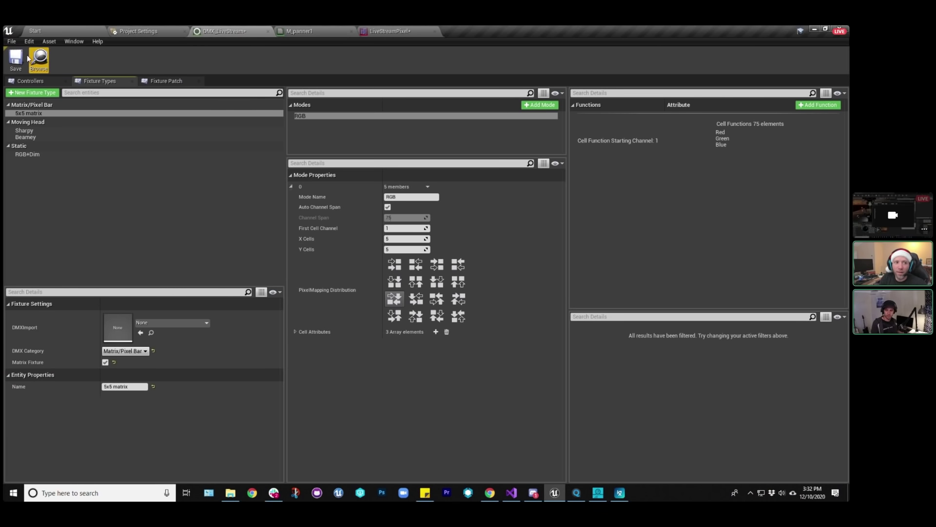
pyautogui.click(418, 33)
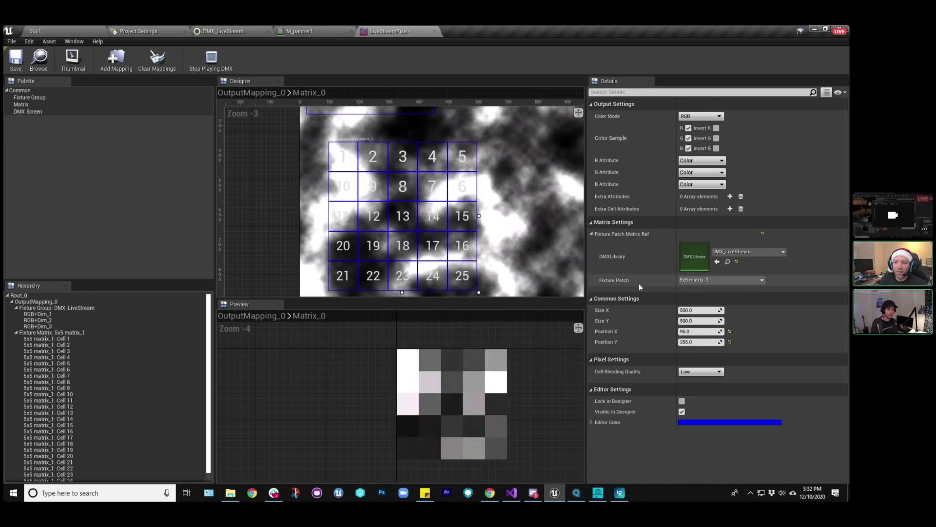
# Reapply the 5x5 matrix_1 patch with a save in between, then return to DMX_LiveStream via M_panner1.
pyautogui.click(699, 280)
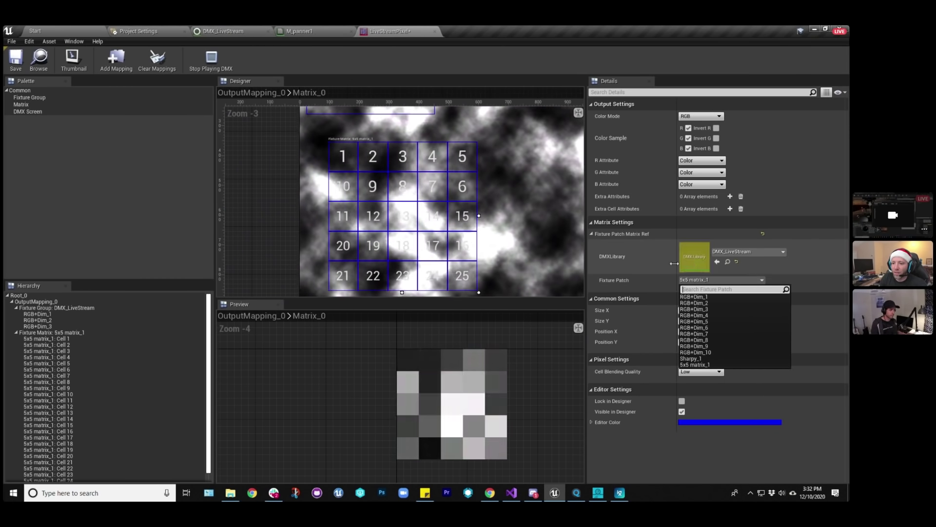
pyautogui.click(695, 364)
pyautogui.click(16, 62)
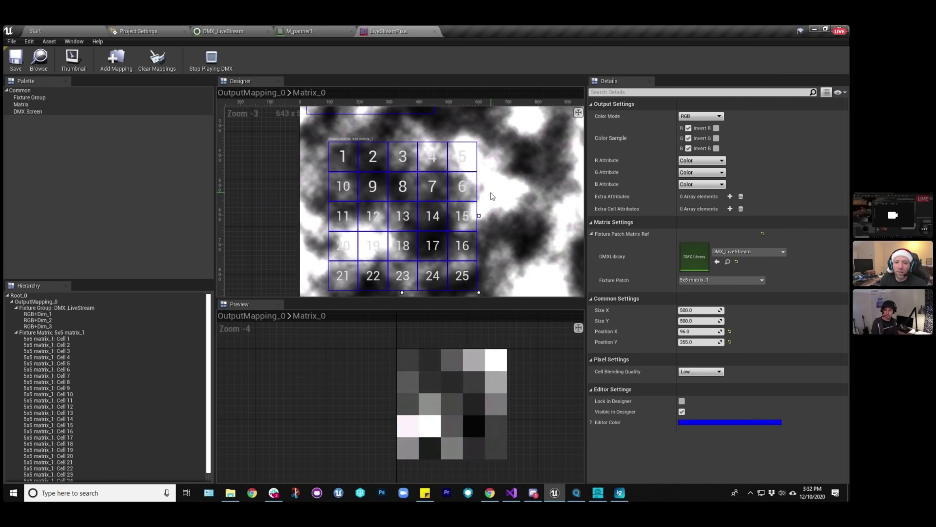
pyautogui.click(714, 279)
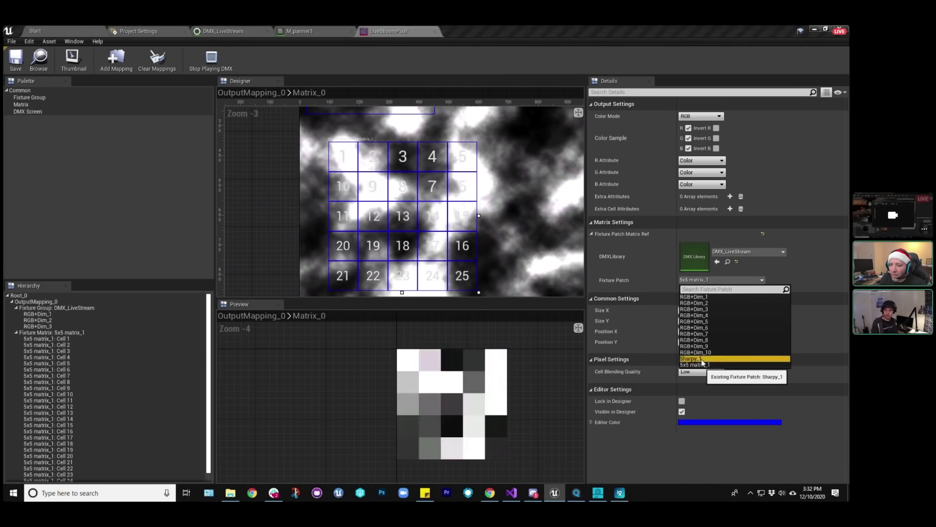
pyautogui.click(701, 359)
pyautogui.click(709, 280)
pyautogui.click(711, 365)
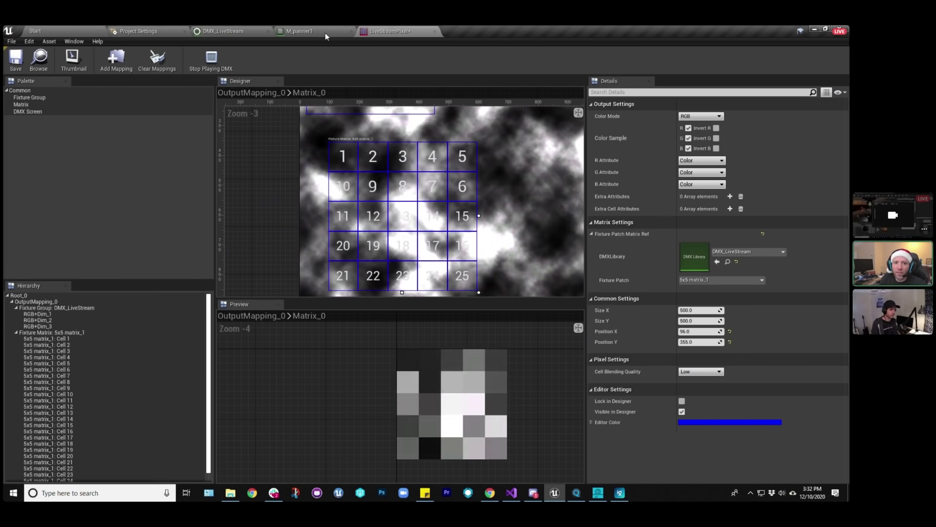
pyautogui.click(311, 34)
pyautogui.click(216, 33)
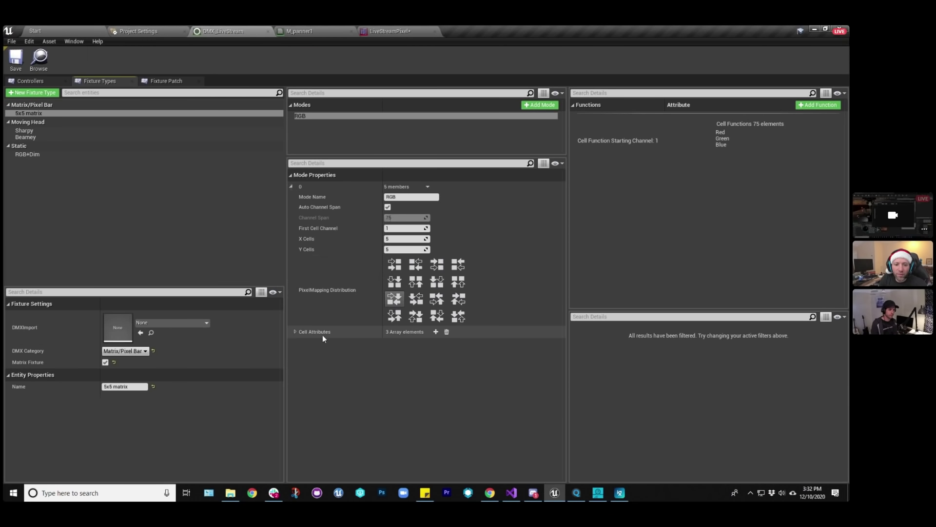
# Set the 5x5 matrix cell distribution to left-to-right rows and check the 1–25 numbering in LiveStreamPixel.
pyautogui.click(295, 332)
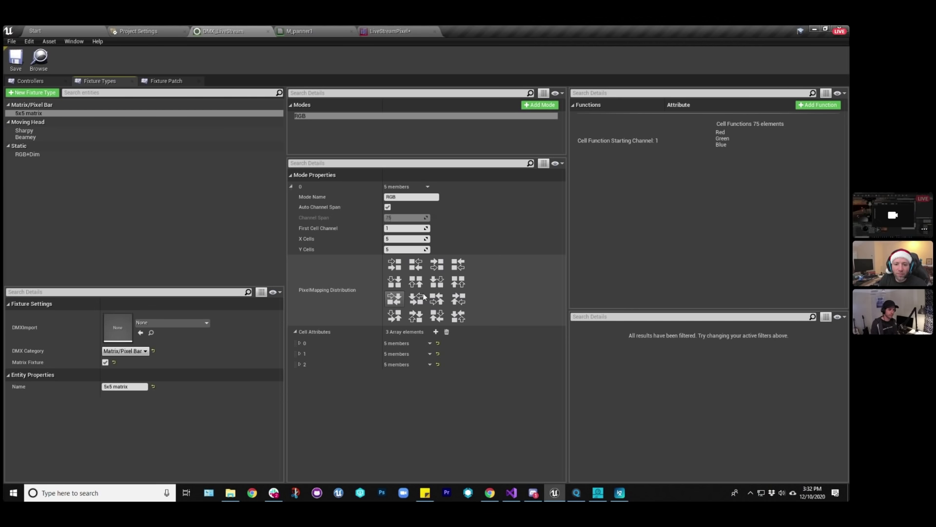
pyautogui.click(395, 298)
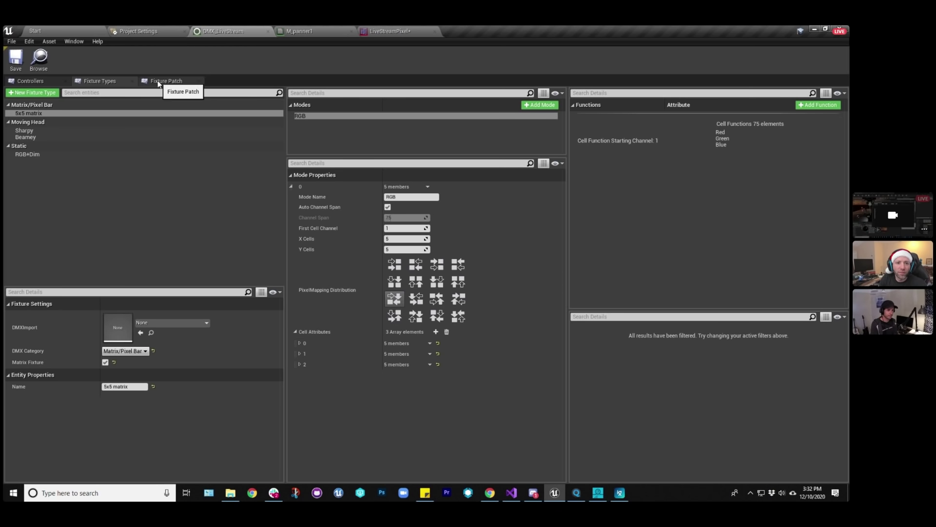
pyautogui.click(379, 33)
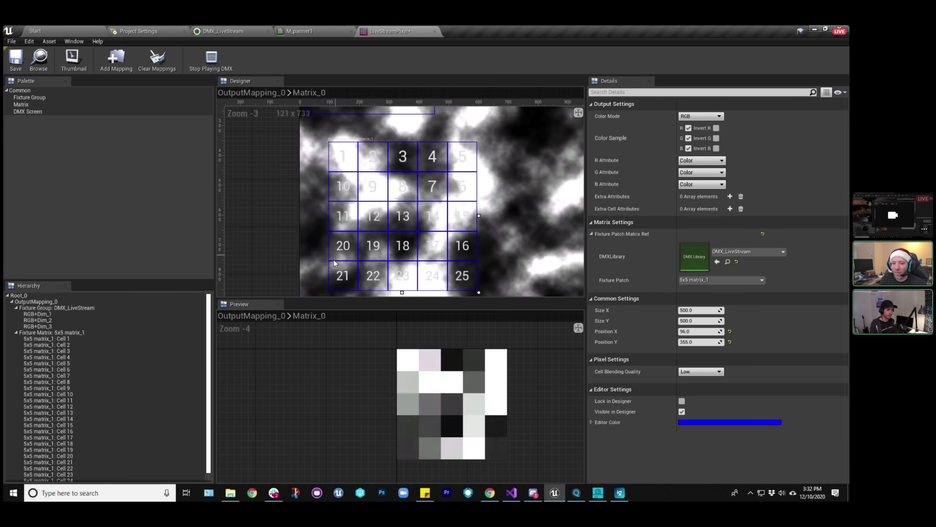
pyautogui.click(226, 31)
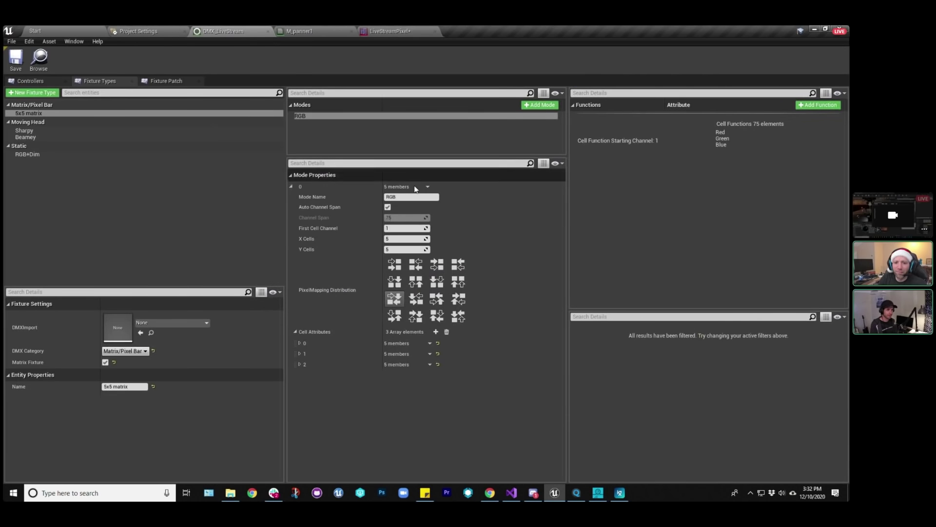
pyautogui.click(393, 264)
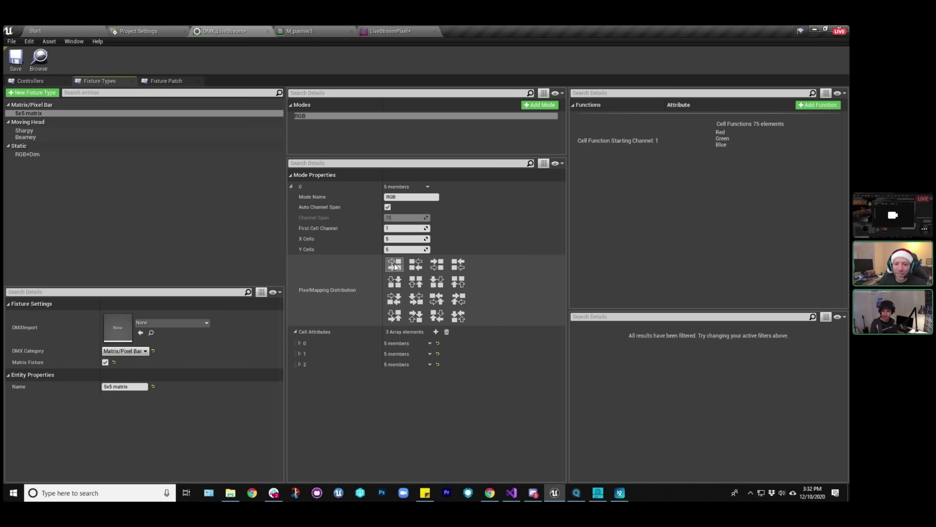
pyautogui.click(397, 31)
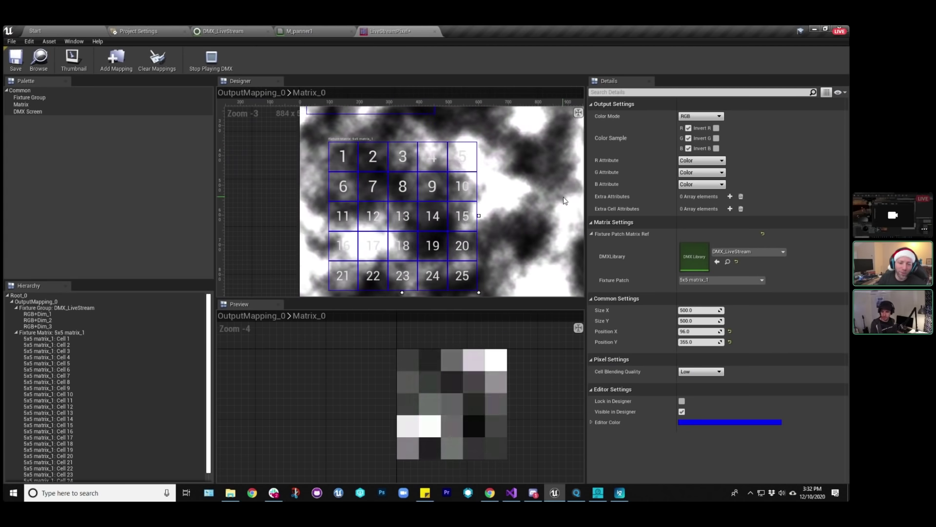
# Zoom out to the whole noise texture and save the pixel mapping with Ctrl+S.
pyautogui.scroll(-1, 566, 186)
pyautogui.moveTo(566, 187); pyautogui.dragTo(486, 182, button='right')
pyautogui.scroll(-1, 494, 184)
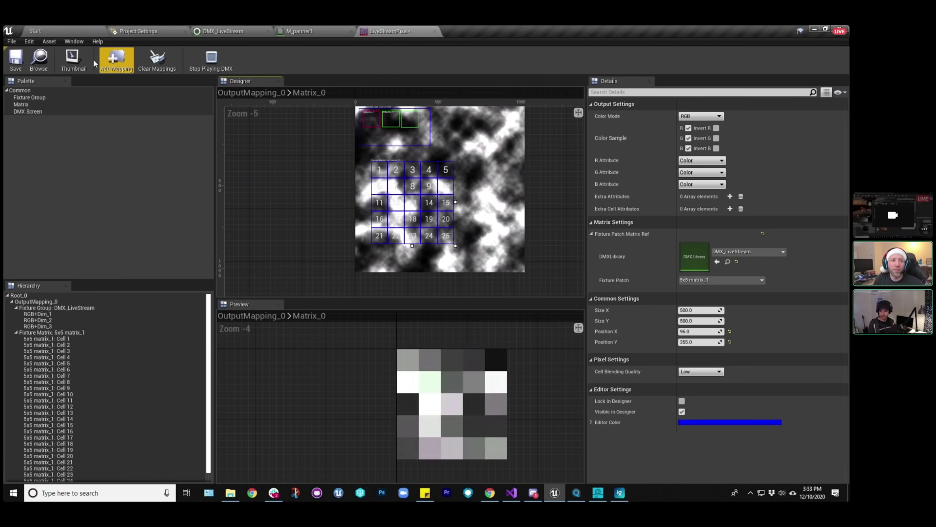
pyautogui.hotkey('ctrl', 's')
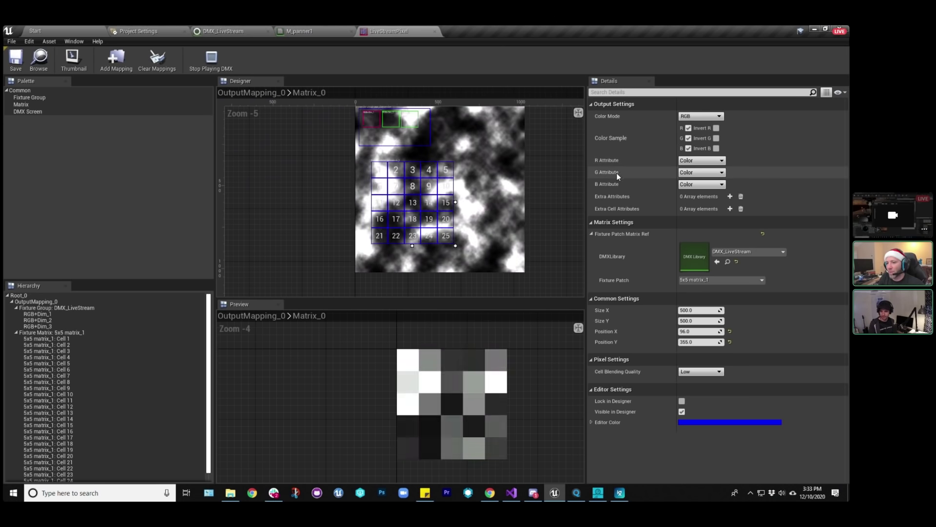
# Map the matrix's R, G and B outputs to Red, Green and Blue, save, and stop DMX output.
pyautogui.click(698, 161)
pyautogui.click(685, 190)
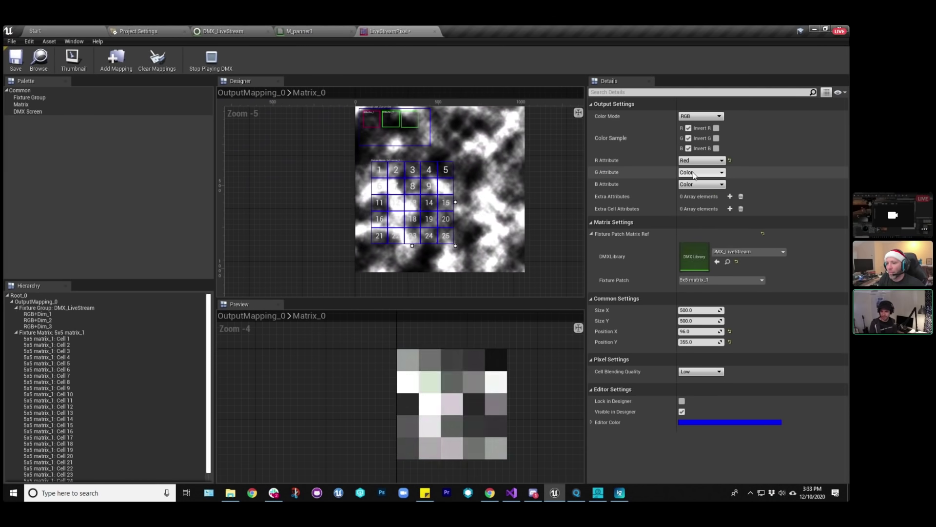
pyautogui.click(698, 173)
pyautogui.click(695, 208)
pyautogui.click(699, 185)
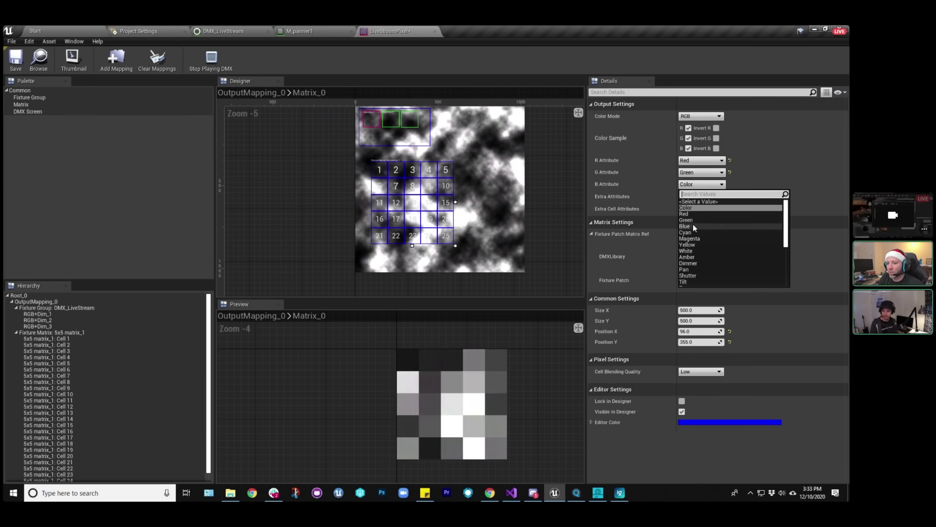
pyautogui.click(692, 225)
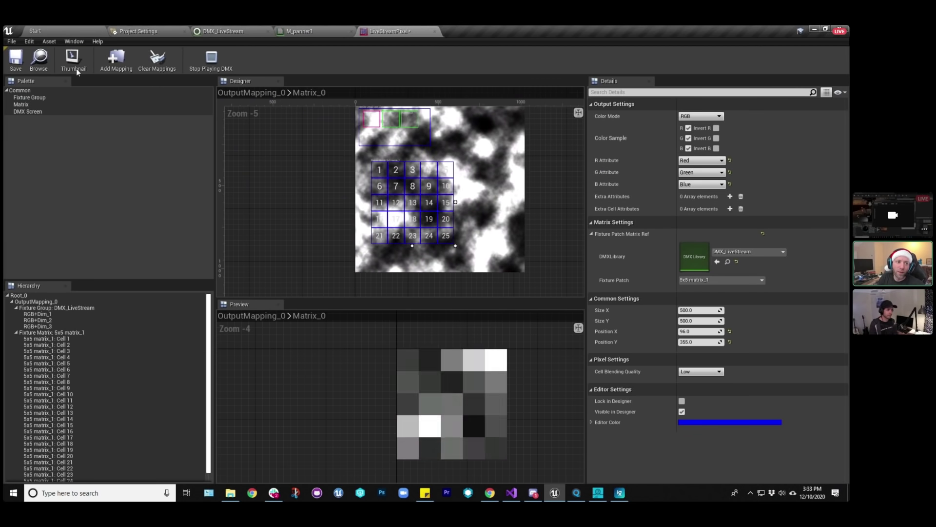
pyautogui.click(15, 57)
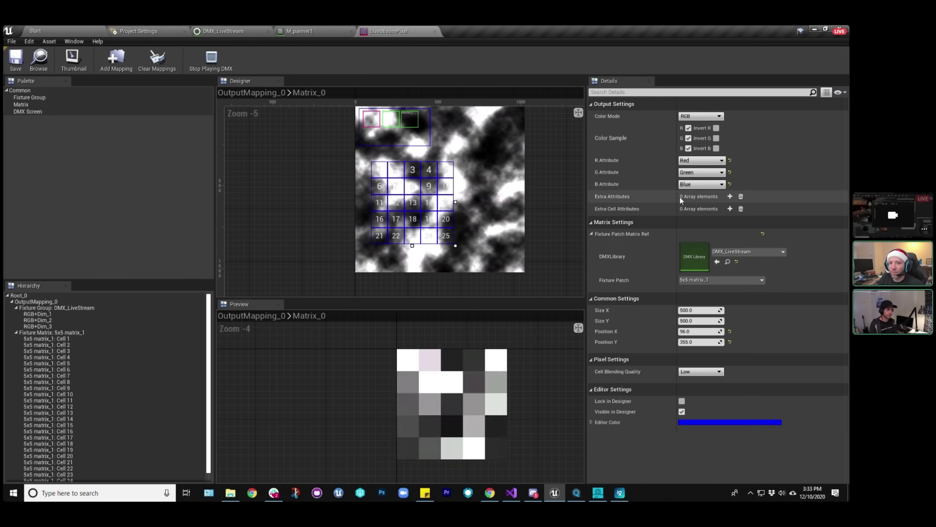
pyautogui.click(227, 63)
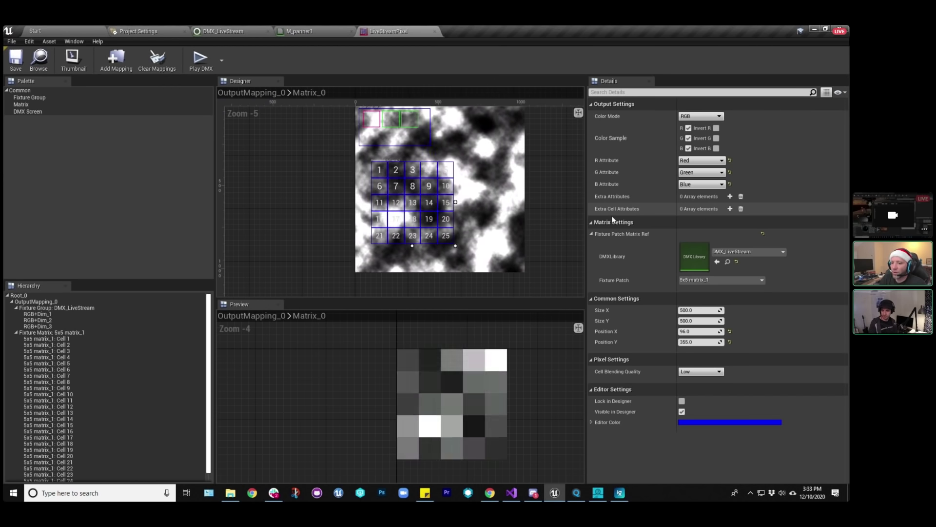
# Add a Dimmer extra cell attribute with value 255 to the 5x5 matrix.
pyautogui.click(730, 209)
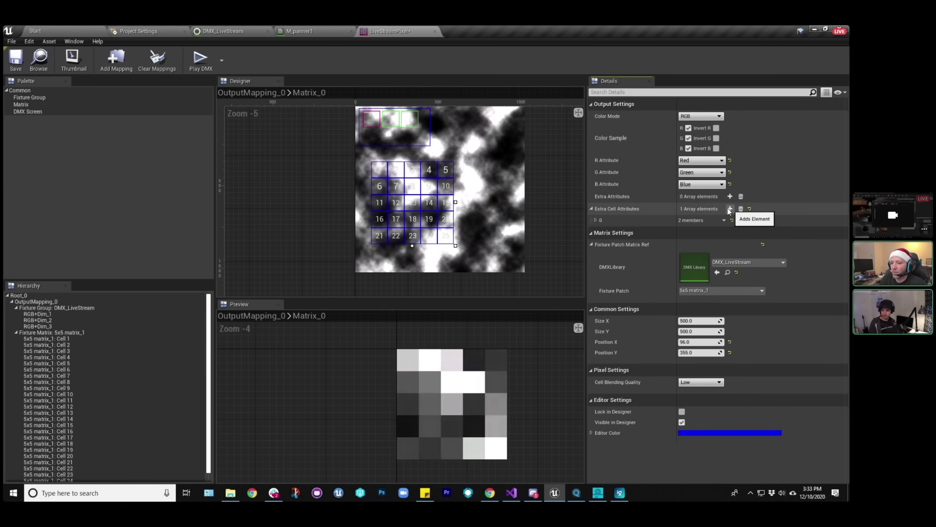
pyautogui.click(596, 220)
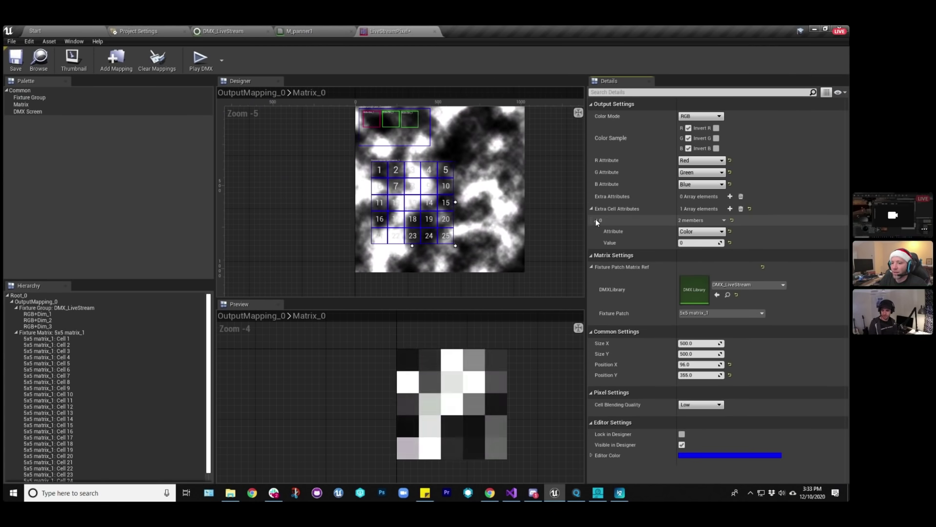
pyautogui.click(700, 232)
pyautogui.click(688, 310)
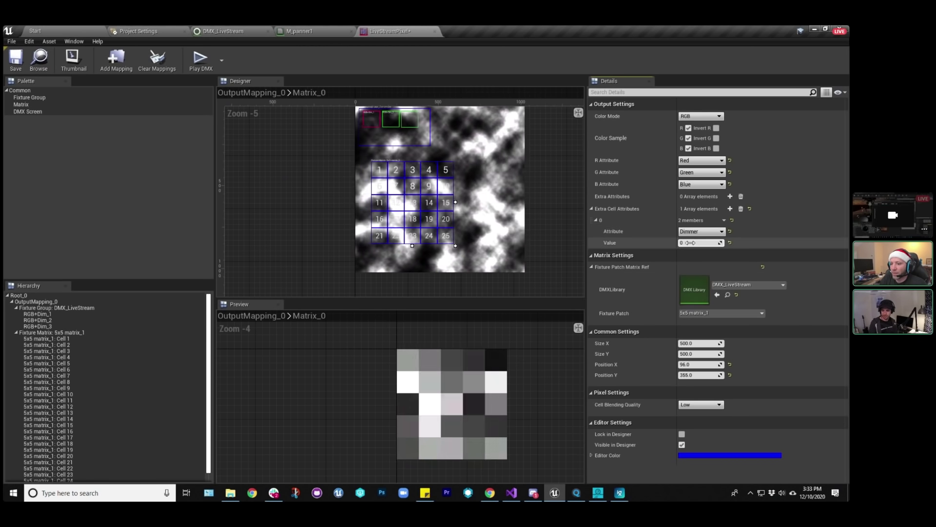
pyautogui.click(702, 243)
pyautogui.write('255')
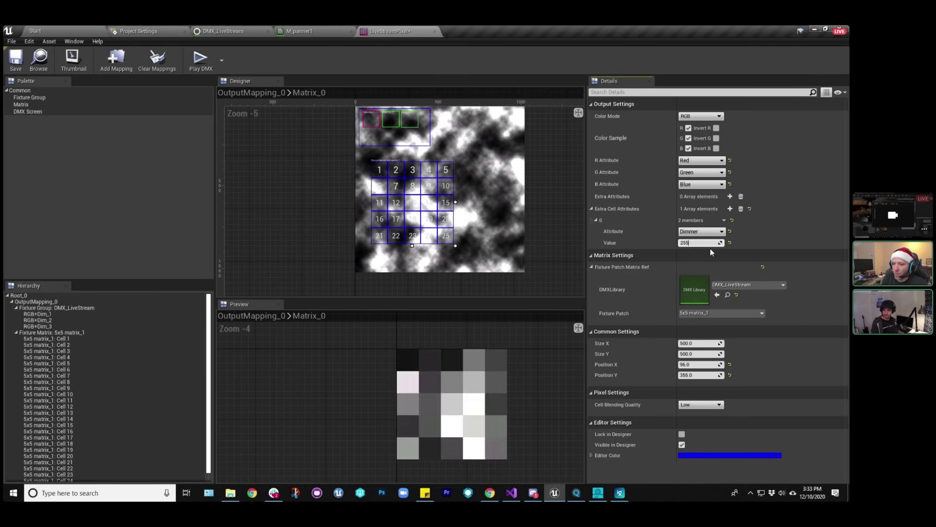
pyautogui.press('Return')
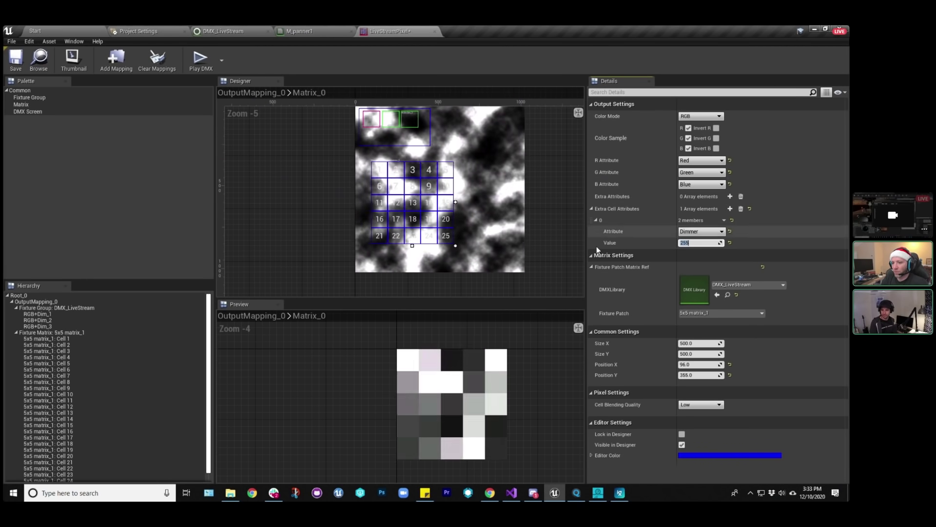
# Drag the 5x5 matrix to the middle of the noise at position 274, 338.
pyautogui.moveTo(441, 233); pyautogui.dragTo(477, 233)
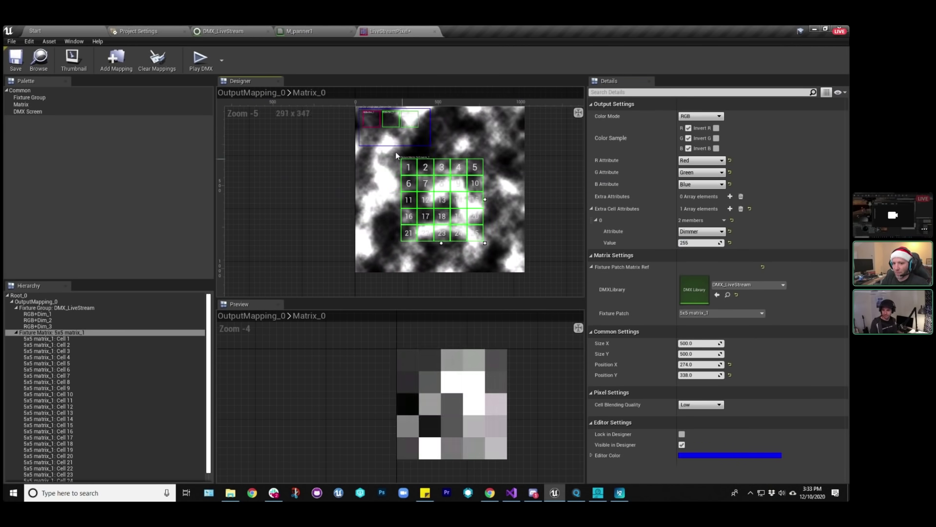
pyautogui.scroll(3, 412, 196)
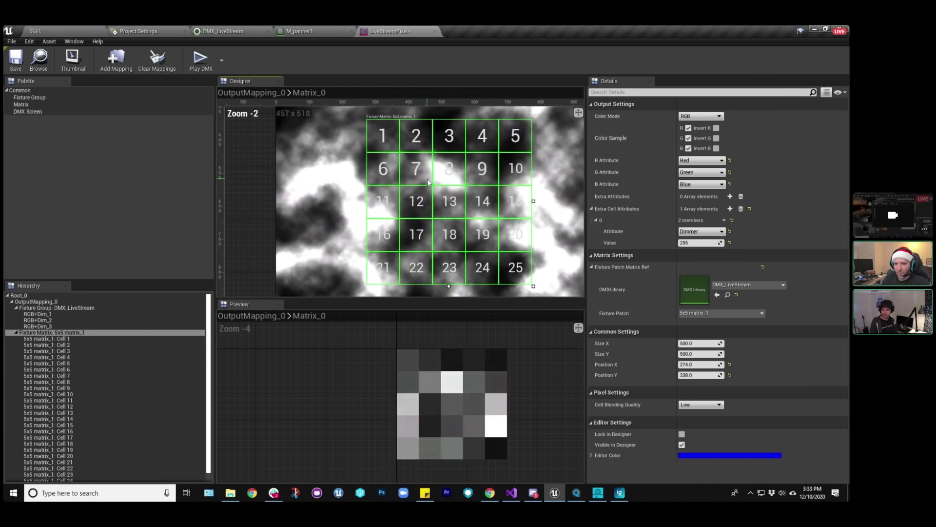
pyautogui.scroll(-2, 427, 179)
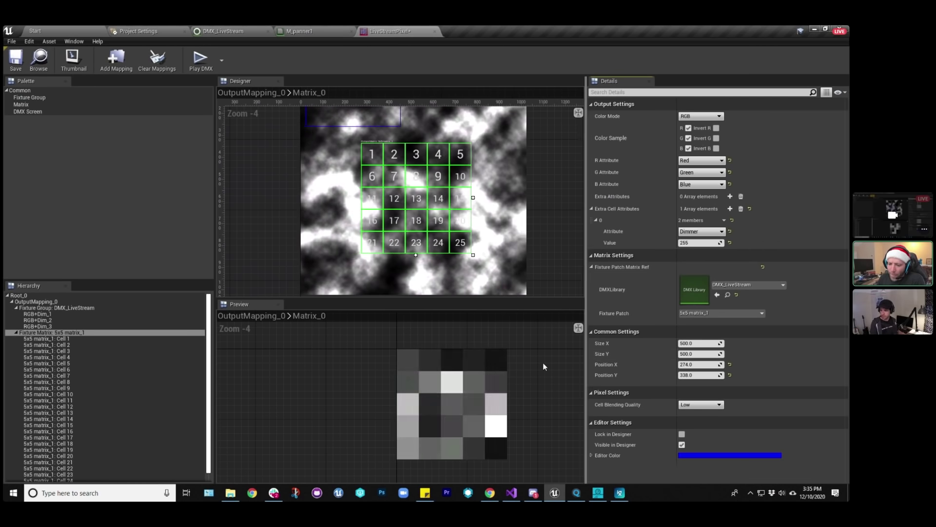
# Collapse the matrix and fixture group entries in the Hierarchy and recentre the noise texture.
pyautogui.click(16, 332)
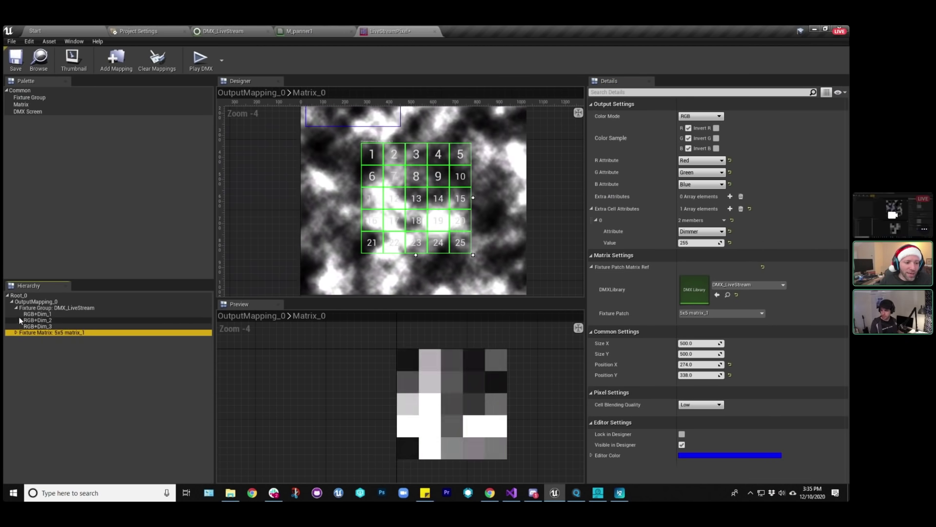
pyautogui.click(16, 308)
pyautogui.scroll(-2, 303, 183)
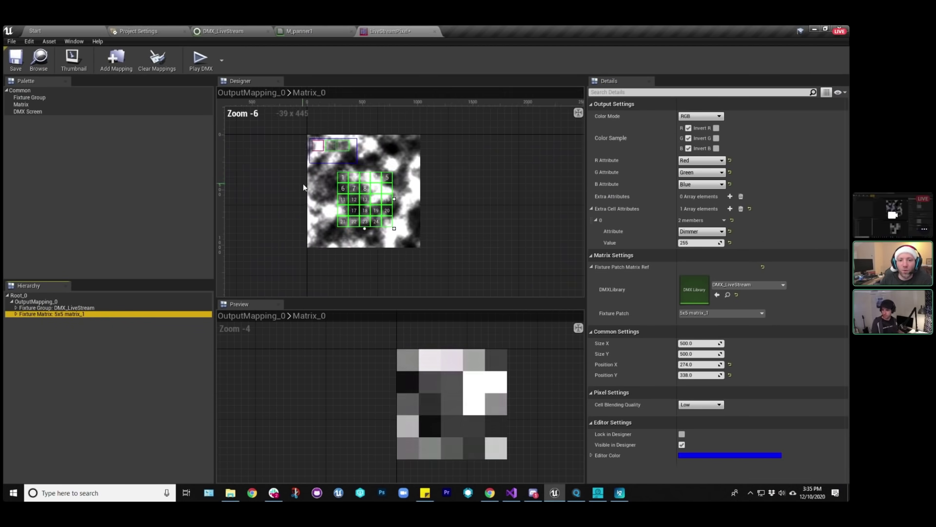
pyautogui.moveTo(466, 187); pyautogui.dragTo(510, 195, button='right')
# Play DMX, watch the fixtures in the Start level, then stop DMX output.
pyautogui.click(200, 59)
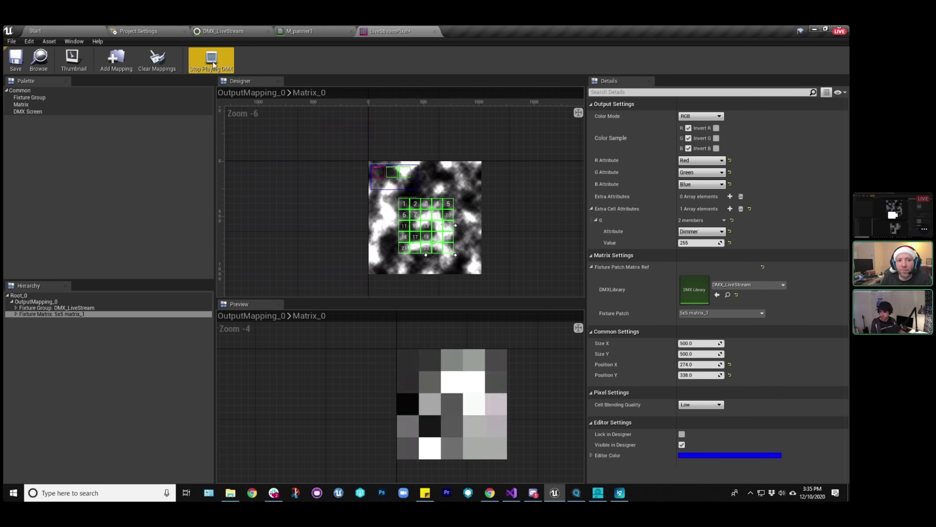
pyautogui.click(71, 31)
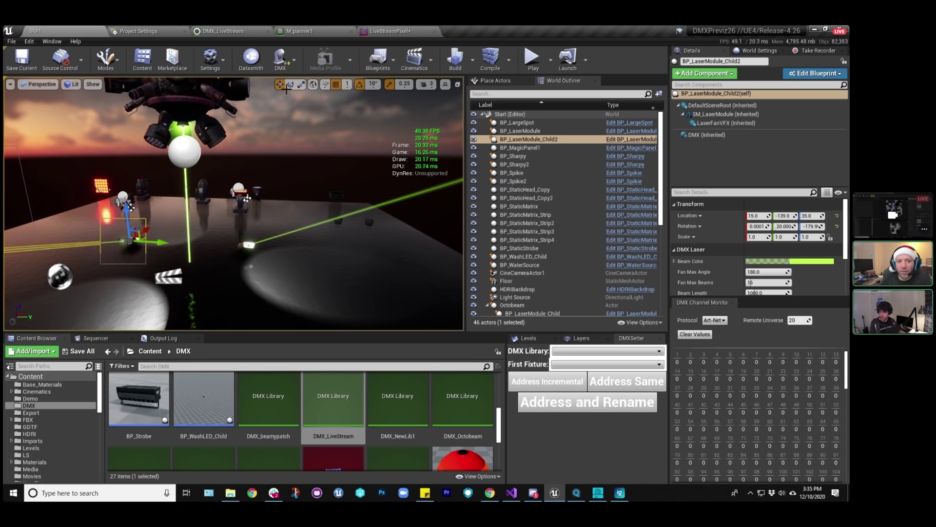
pyautogui.click(404, 31)
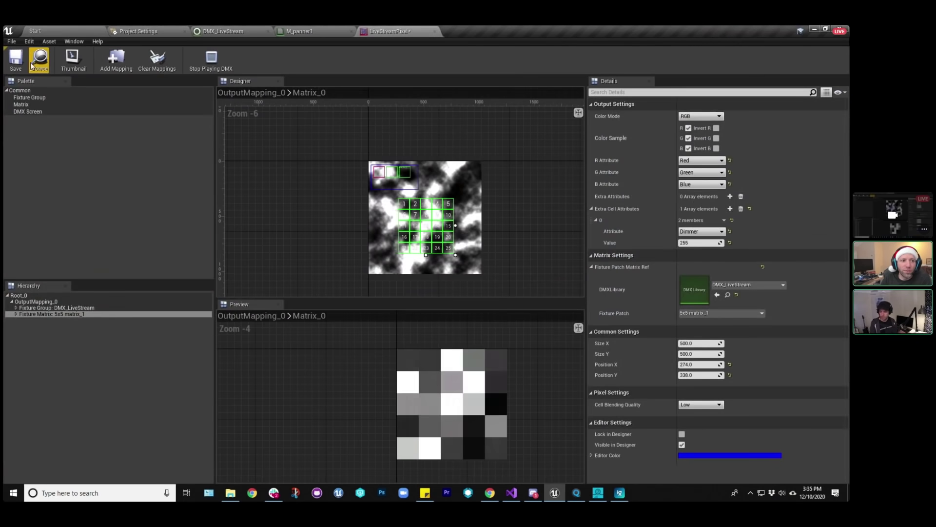
pyautogui.click(209, 59)
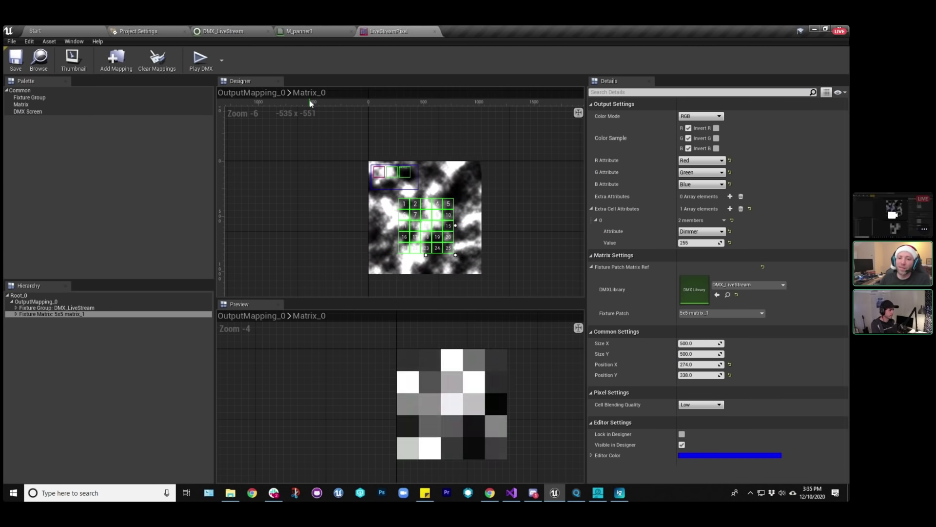
# Select the output mapping and adjust the preview to show the whole output.
pyautogui.click(287, 193)
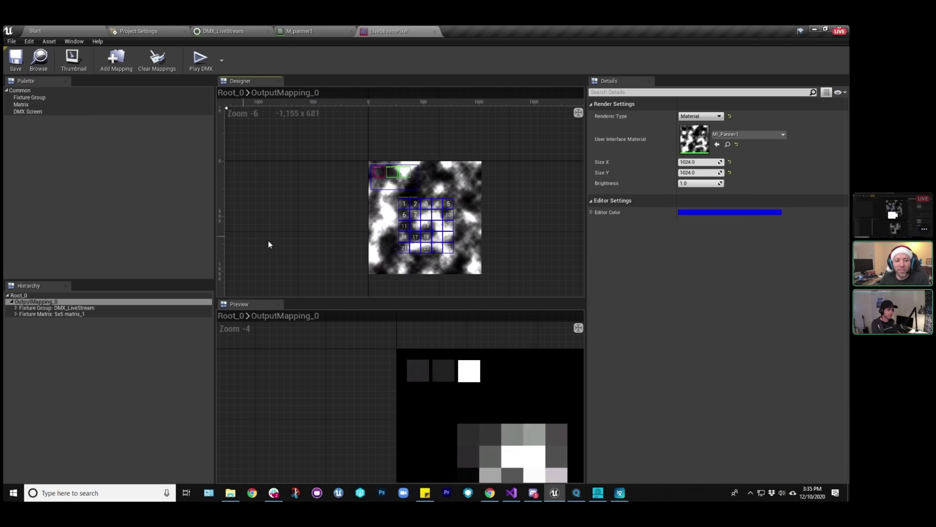
pyautogui.moveTo(351, 412); pyautogui.dragTo(318, 368, button='right')
pyautogui.scroll(-1, 310, 372)
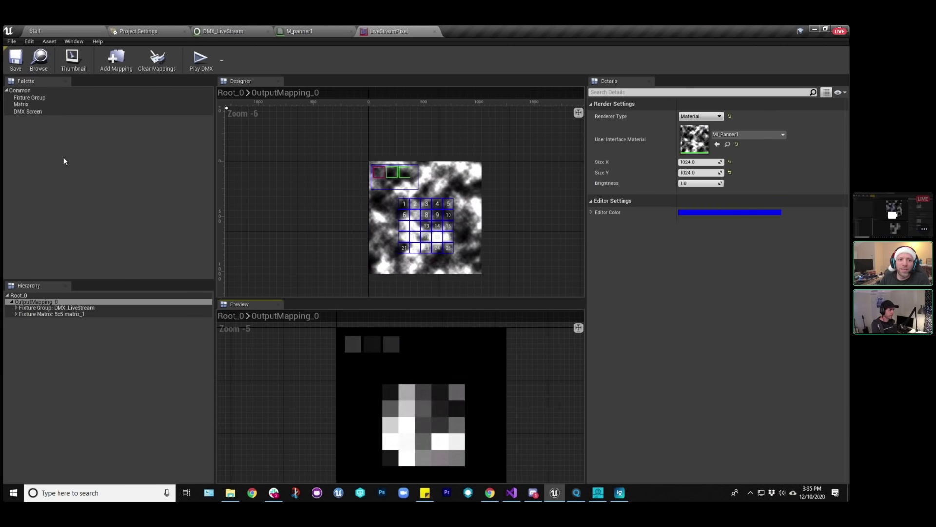
# Choose 192.168.1.16 as the DMX Plugin interface IP, close the DMX Channel Monitor, and return to LiveStreamPixel.
pyautogui.click(136, 31)
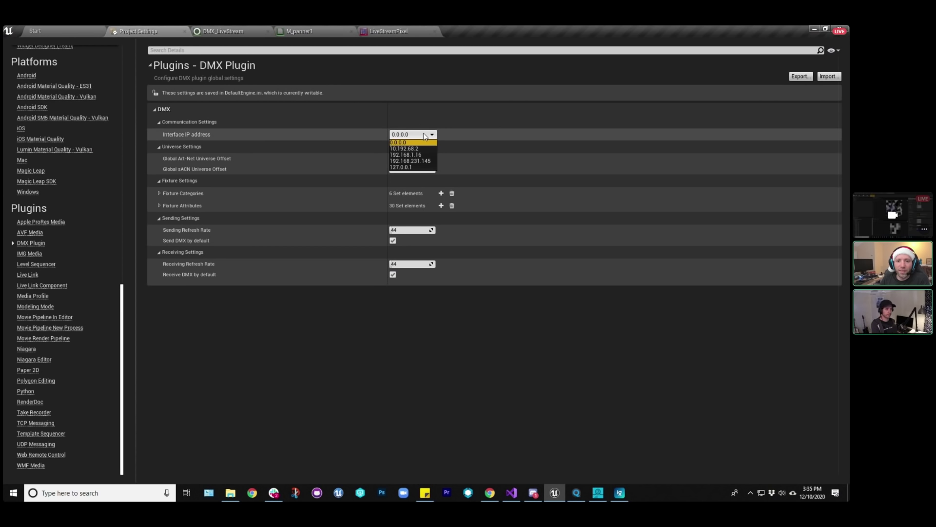
pyautogui.click(415, 154)
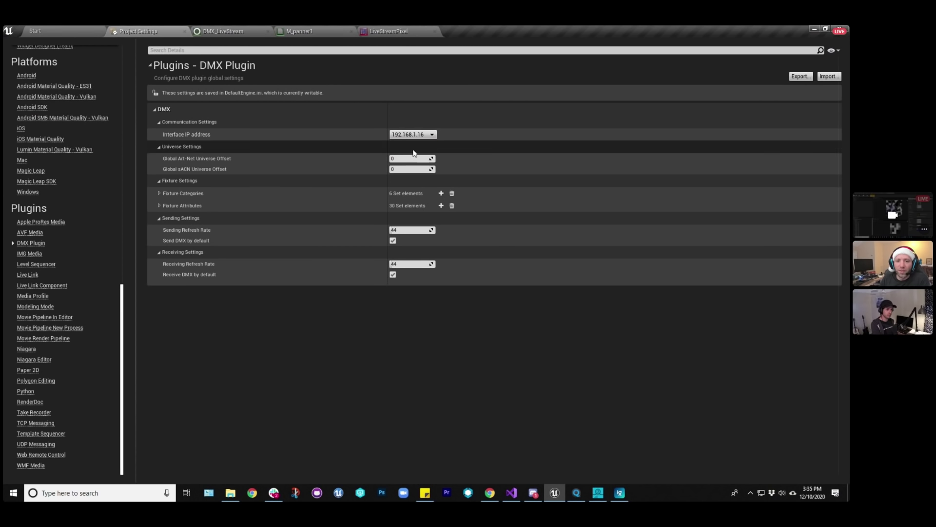
pyautogui.click(95, 30)
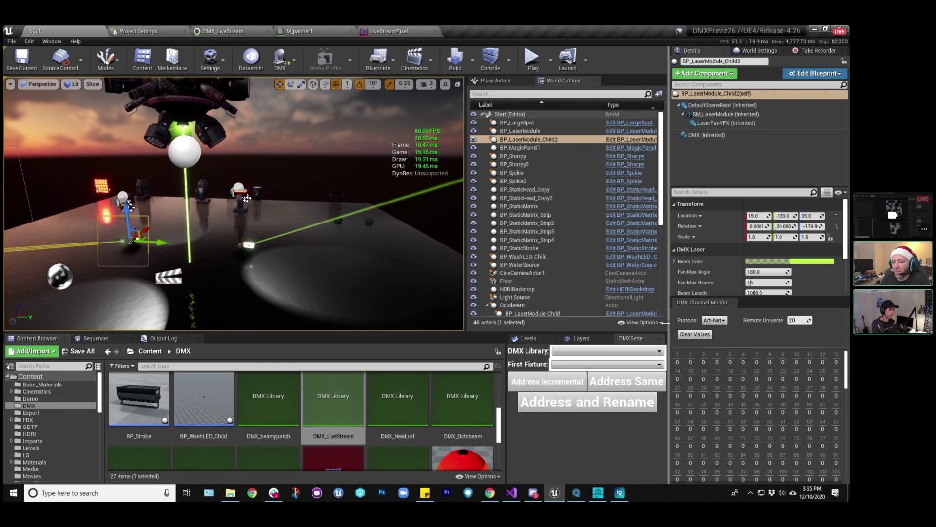
pyautogui.click(732, 303)
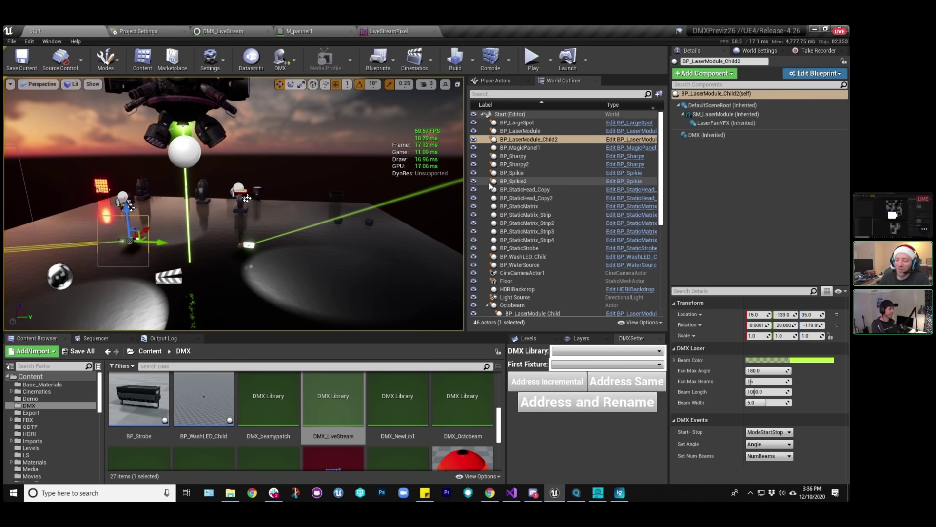
pyautogui.click(394, 29)
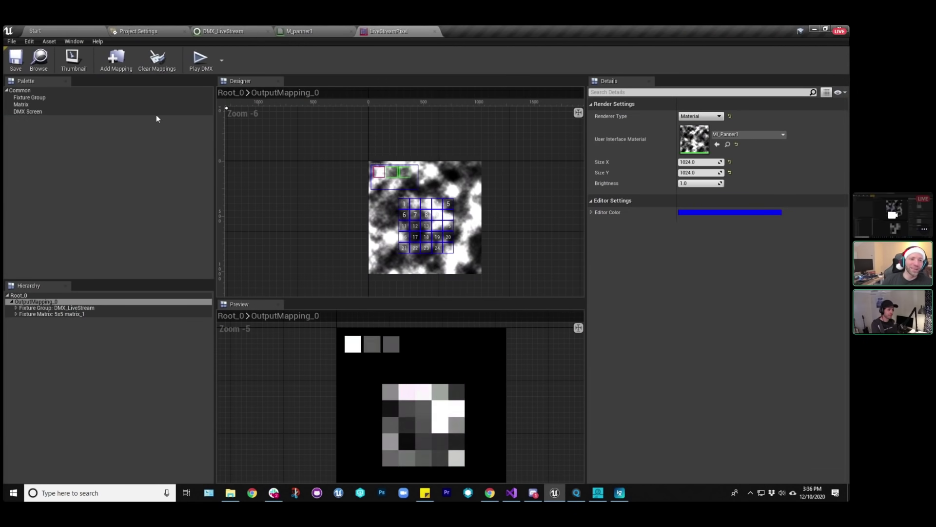
# Scroll the Content Browser's DMX folder to the LiveStreamPixel and PixelMapping1 assets in the Start level editor.
pyautogui.click(73, 31)
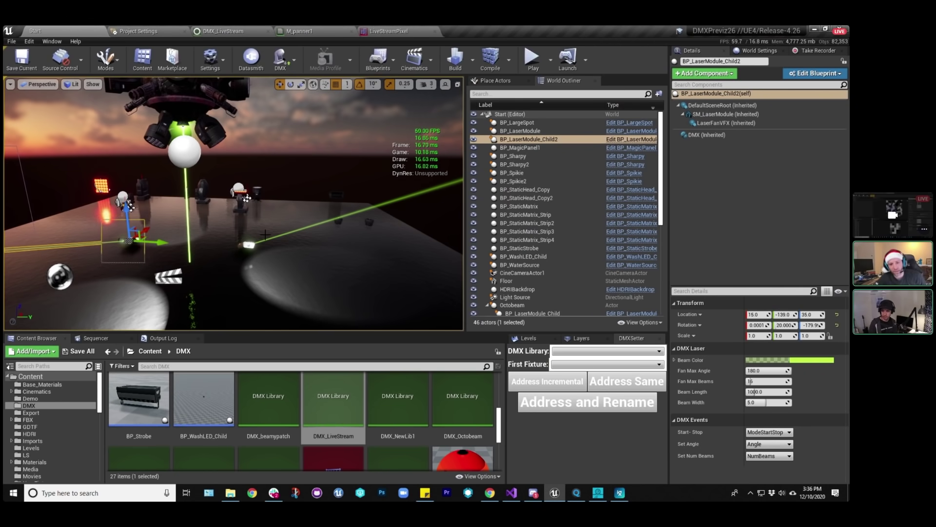
pyautogui.scroll(-2, 221, 418)
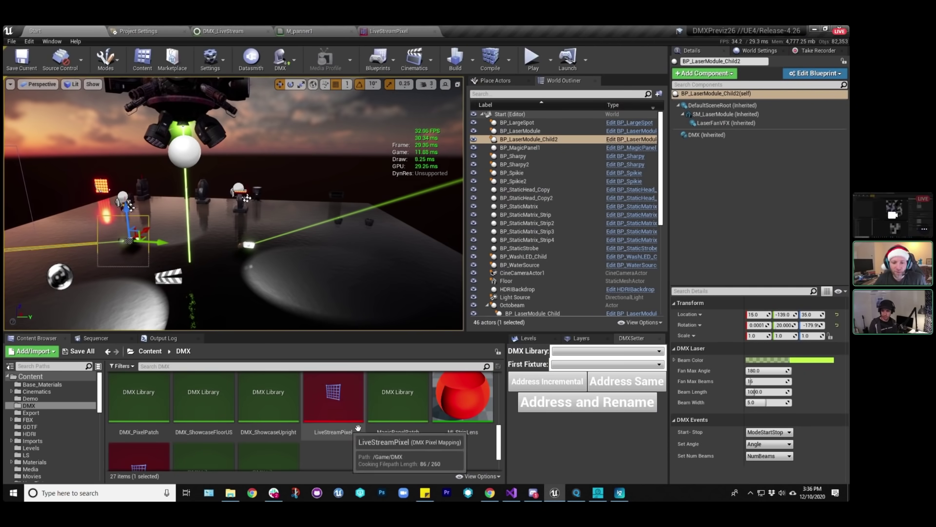
pyautogui.click(396, 31)
pyautogui.click(435, 32)
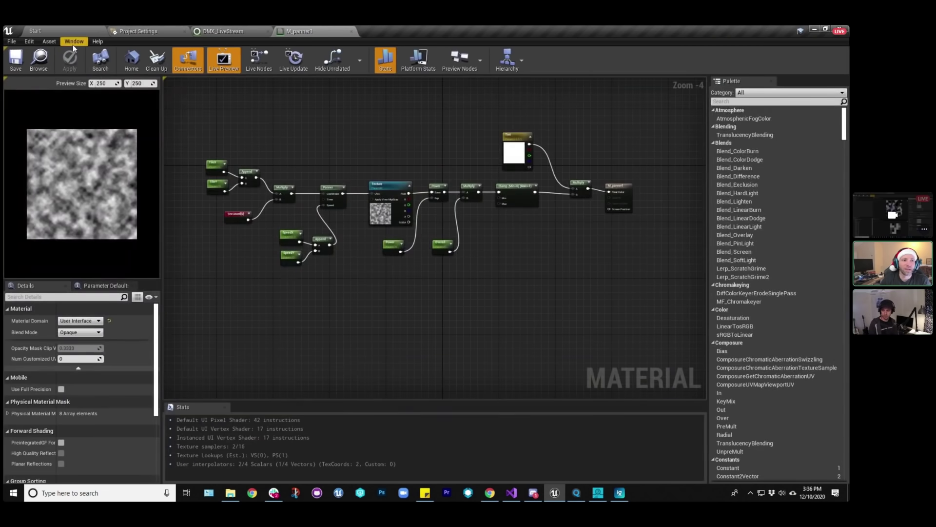
pyautogui.click(35, 30)
pyautogui.scroll(-3, 336, 430)
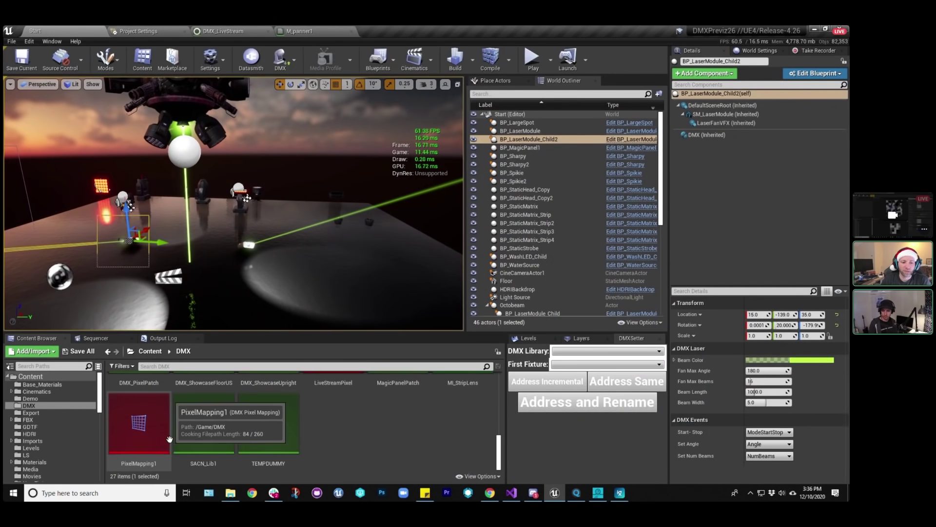
# Open PixelMapping1 and select the Voyager_1 strip matrix under OutputMapping_7 in the Hierarchy.
pyautogui.doubleClick(145, 426)
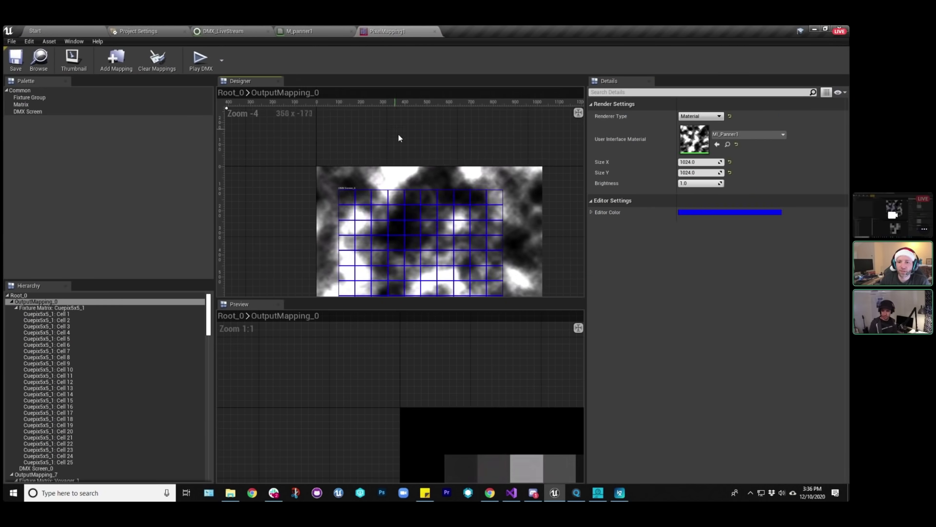
pyautogui.scroll(-2, 407, 161)
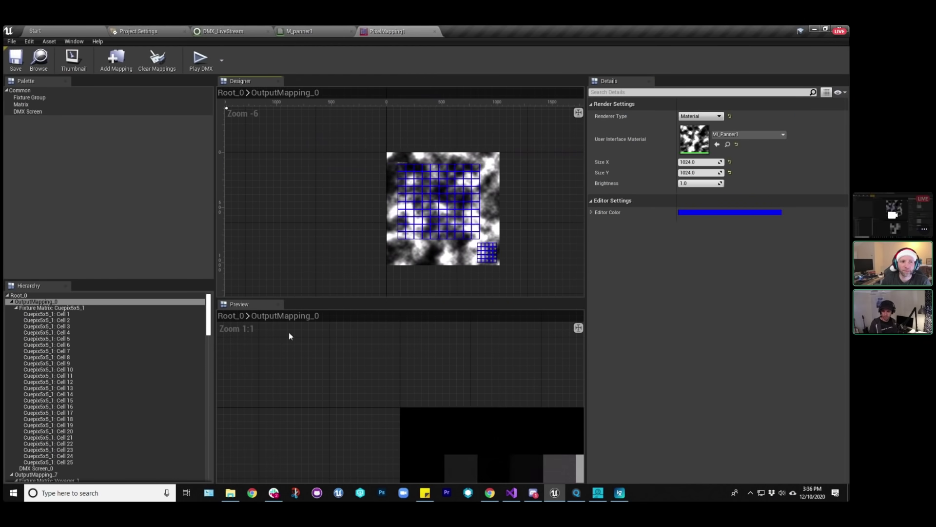
pyautogui.click(17, 308)
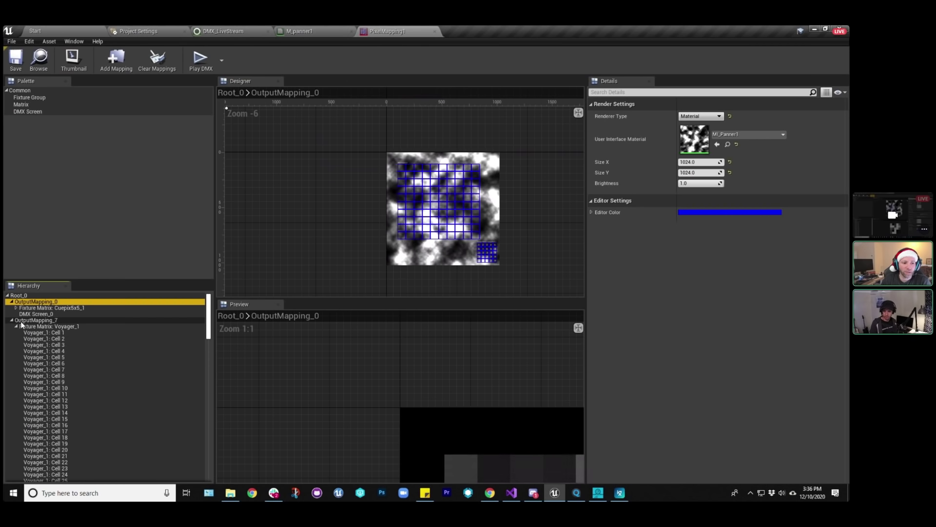
pyautogui.click(12, 320)
pyautogui.click(12, 320)
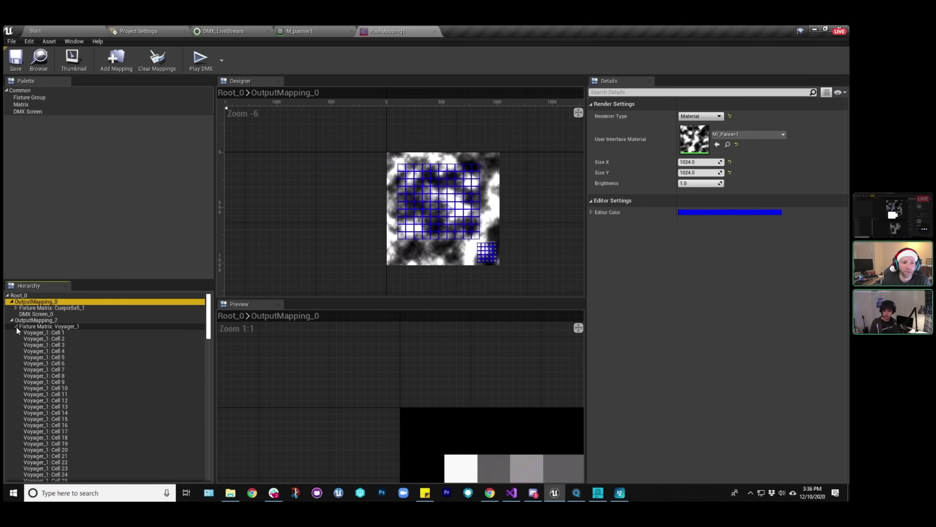
pyautogui.click(17, 326)
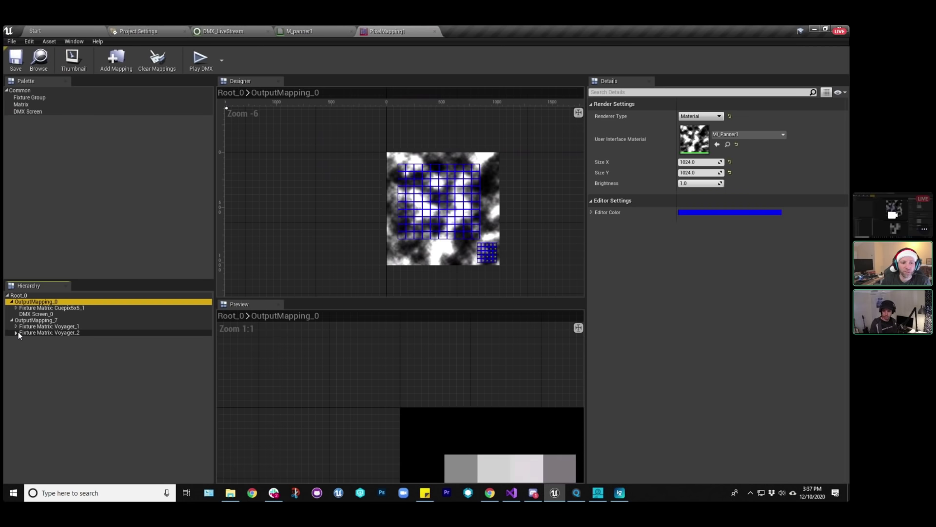
pyautogui.click(68, 326)
# Centre the Voyager strip in the preview and start DMX output with Play DMX.
pyautogui.scroll(4, 451, 174)
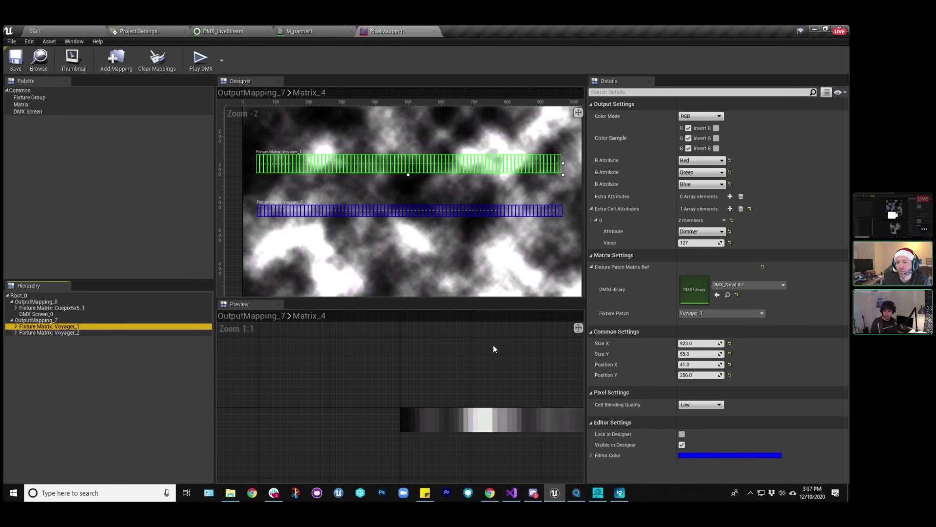
pyautogui.scroll(-2, 493, 349)
pyautogui.moveTo(484, 372); pyautogui.dragTo(456, 353, button='right')
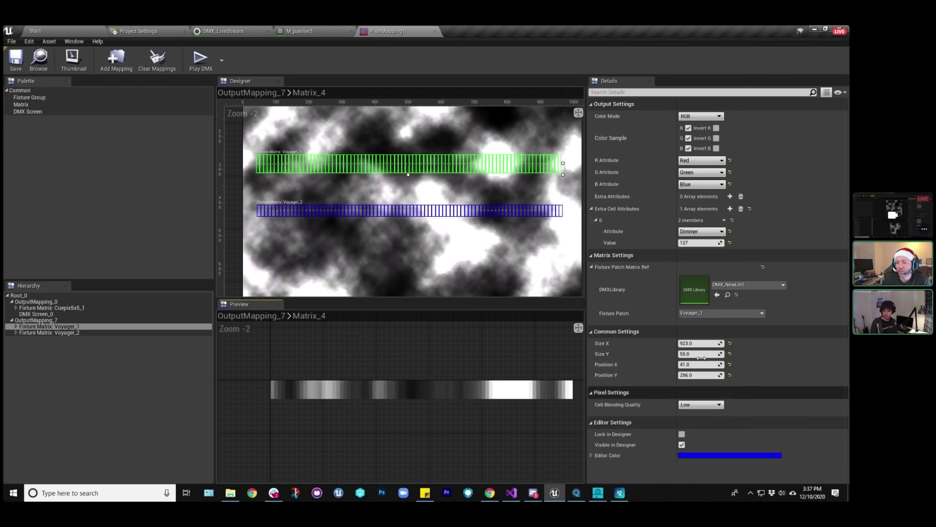
pyautogui.click(200, 59)
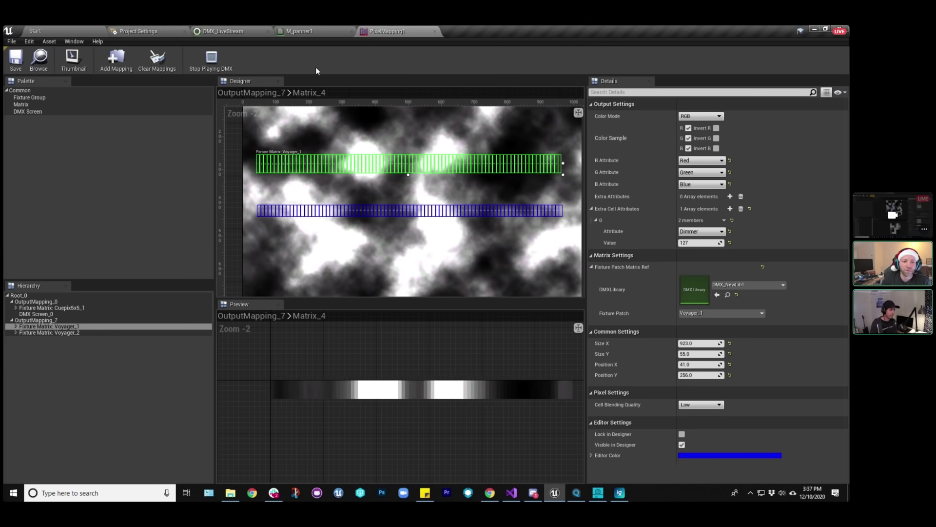
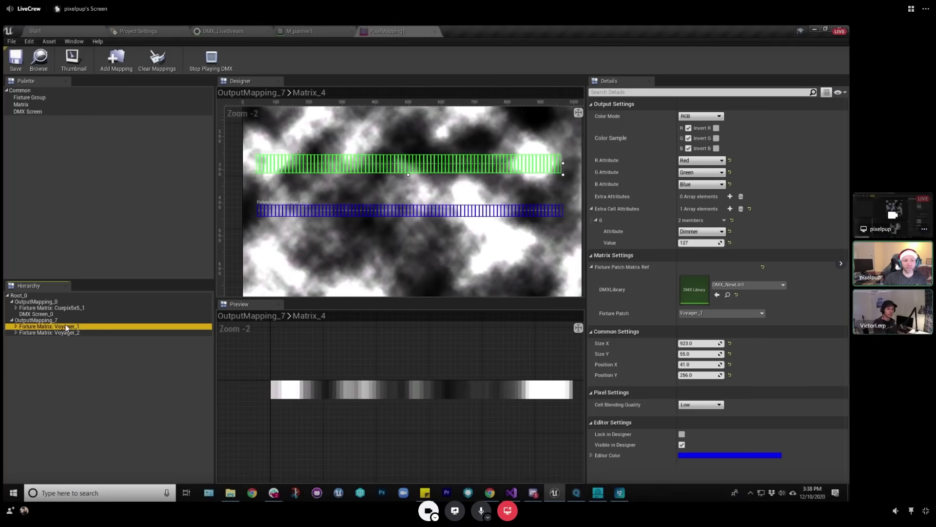
# Select OutputMapping_7, lower its brightness slightly, and bring up its Renderer Type choices.
pyautogui.click(61, 172)
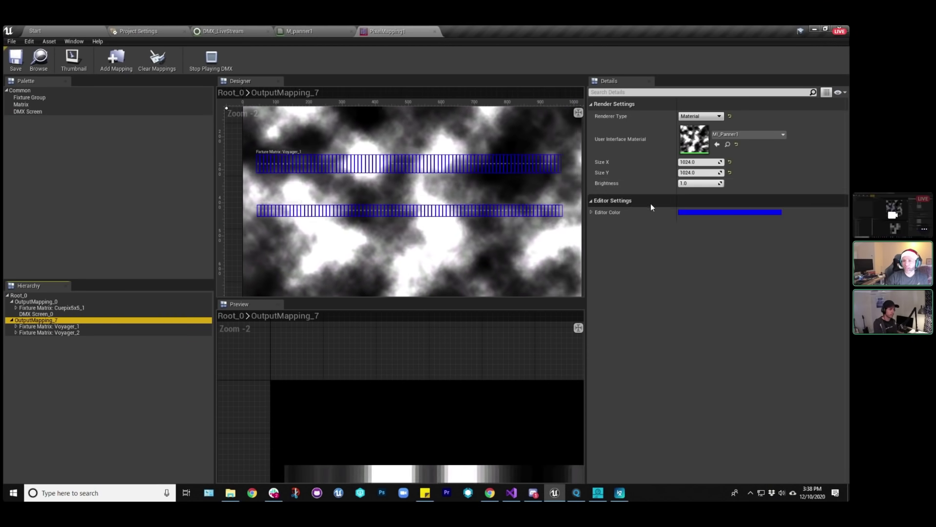
pyautogui.moveTo(721, 184)
pyautogui.mouseDown()
pyautogui.moveTo(698, 183)
pyautogui.moveTo(707, 185)
pyautogui.mouseUp()
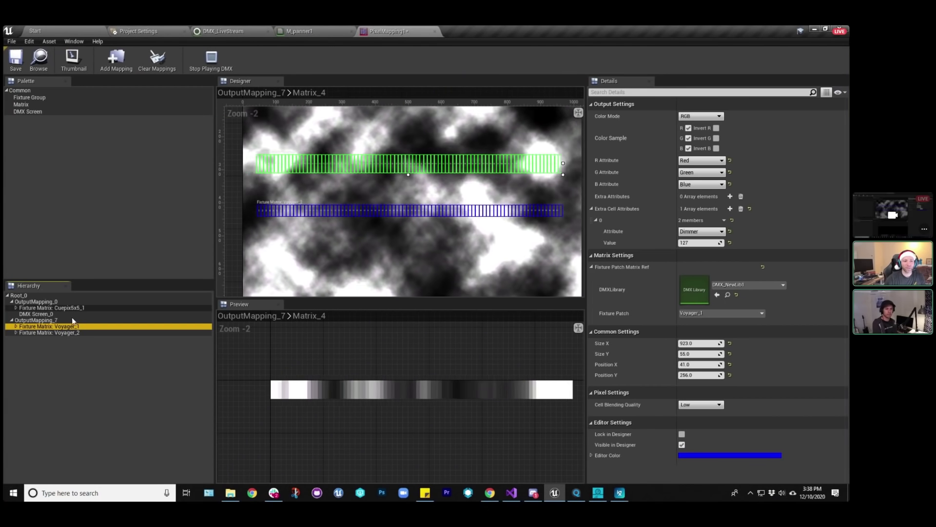
pyautogui.click(95, 170)
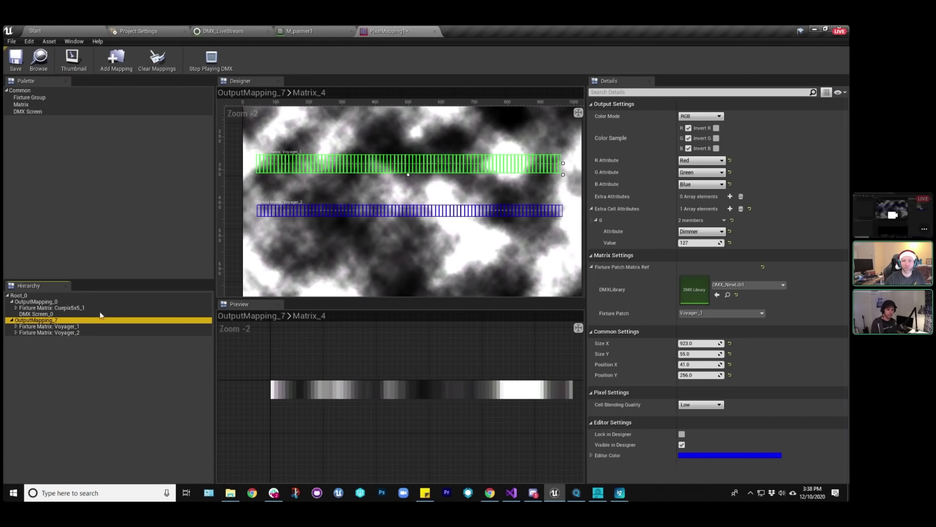
pyautogui.click(700, 116)
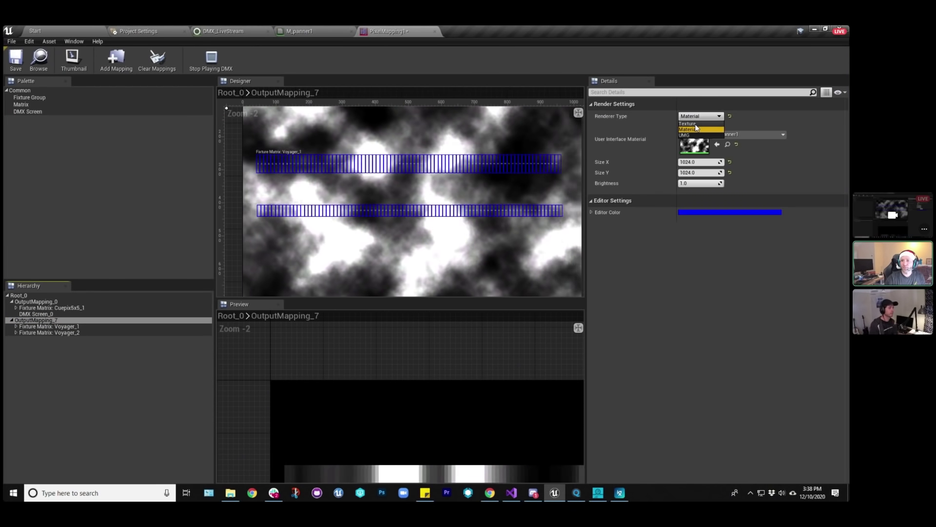
# Switch OutputMapping_7's renderer to Texture and move the Voyager_1 matrix up over the logo.
pyautogui.click(691, 123)
pyautogui.scroll(-4, 486, 200)
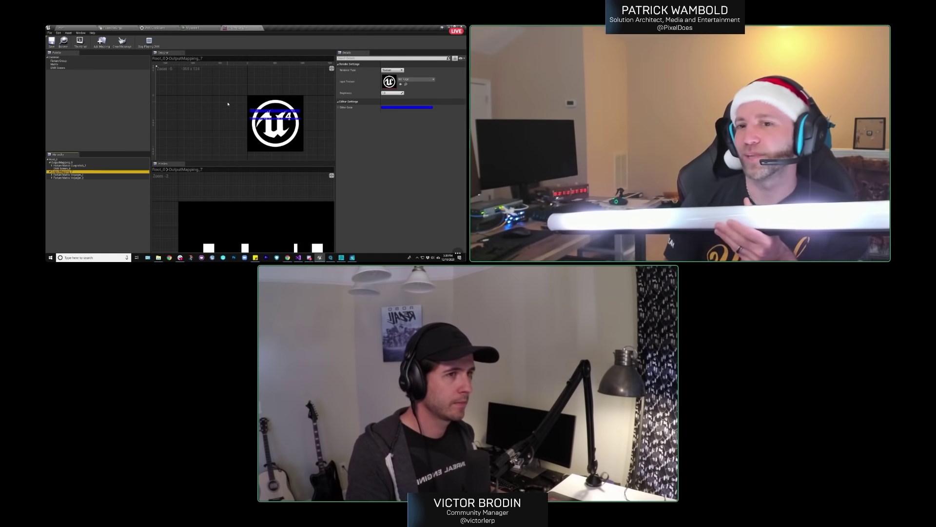
pyautogui.click(277, 113)
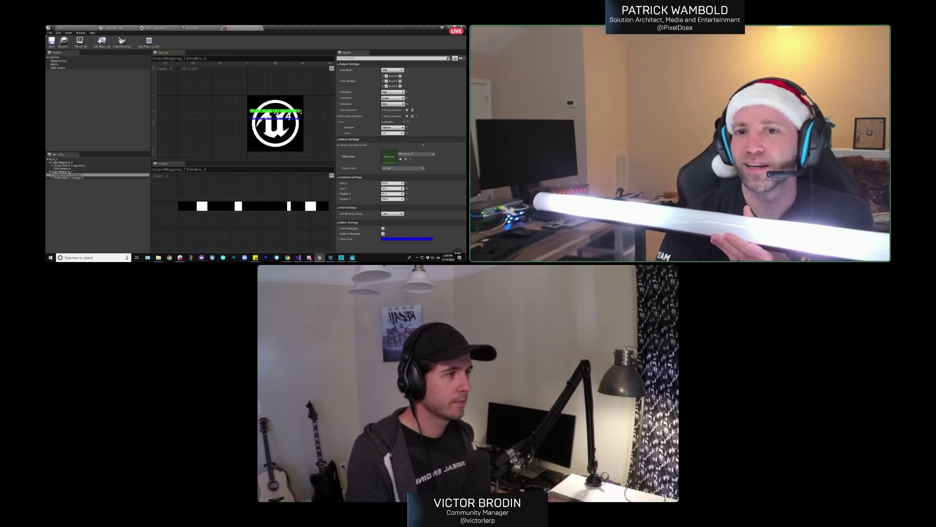
pyautogui.moveTo(277, 112)
pyautogui.mouseDown()
pyautogui.moveTo(276, 122)
pyautogui.moveTo(277, 113)
pyautogui.mouseUp()
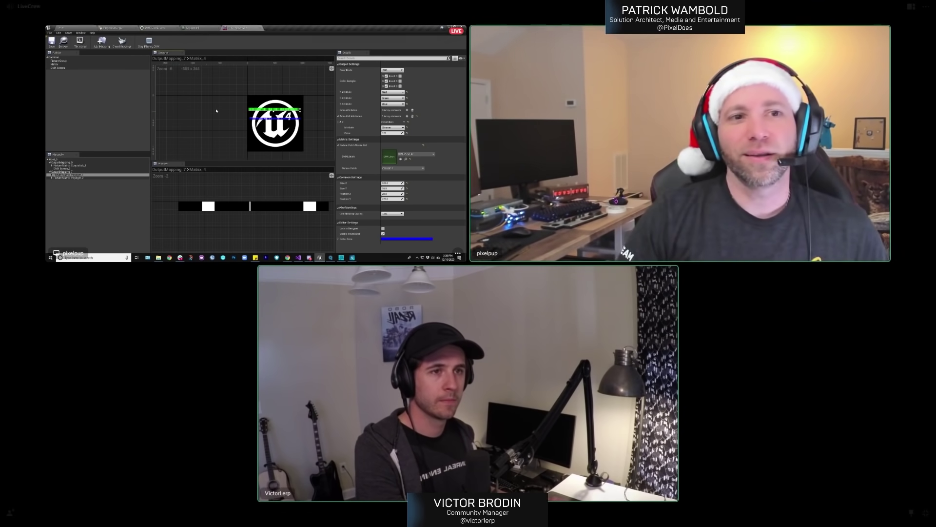
# Save the pixel mapping, stop DMX playback, keep Texture as renderer, and return to the Start level.
pyautogui.hotkey('ctrl', 's')
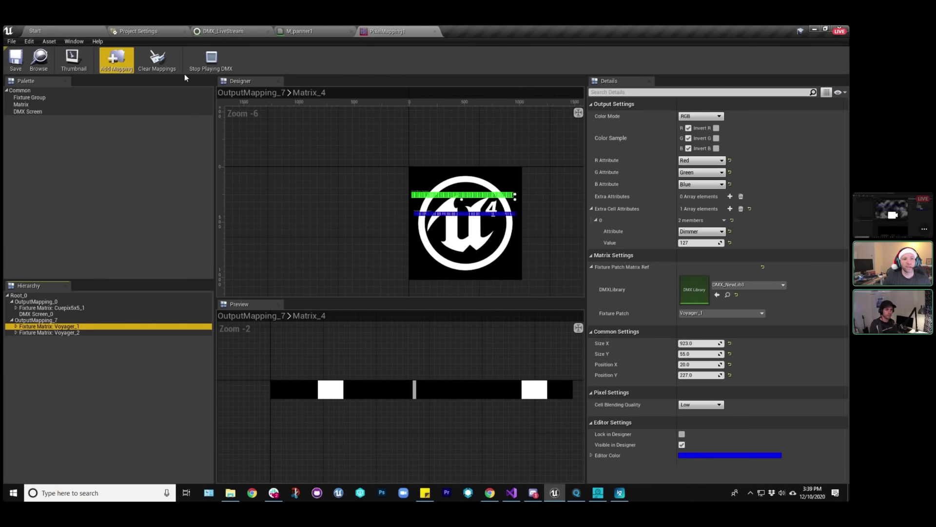
pyautogui.click(212, 59)
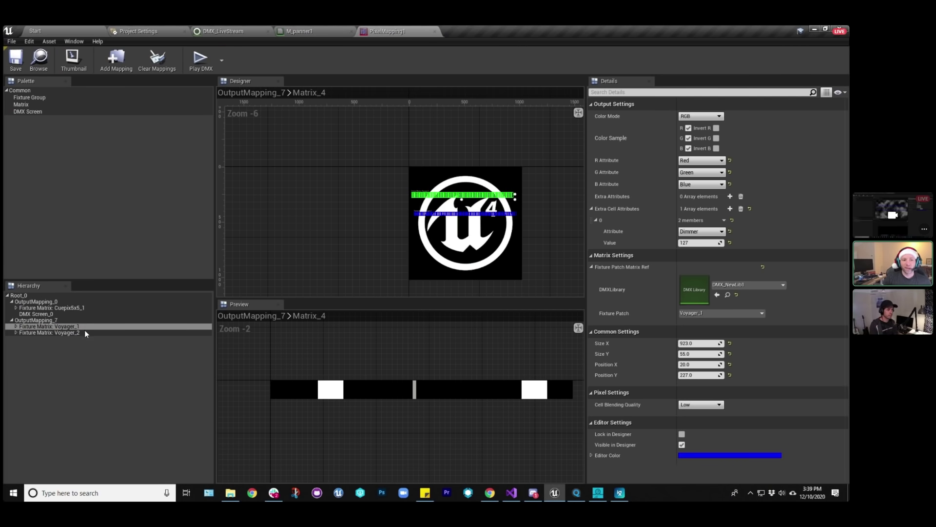
pyautogui.click(43, 320)
pyautogui.click(699, 116)
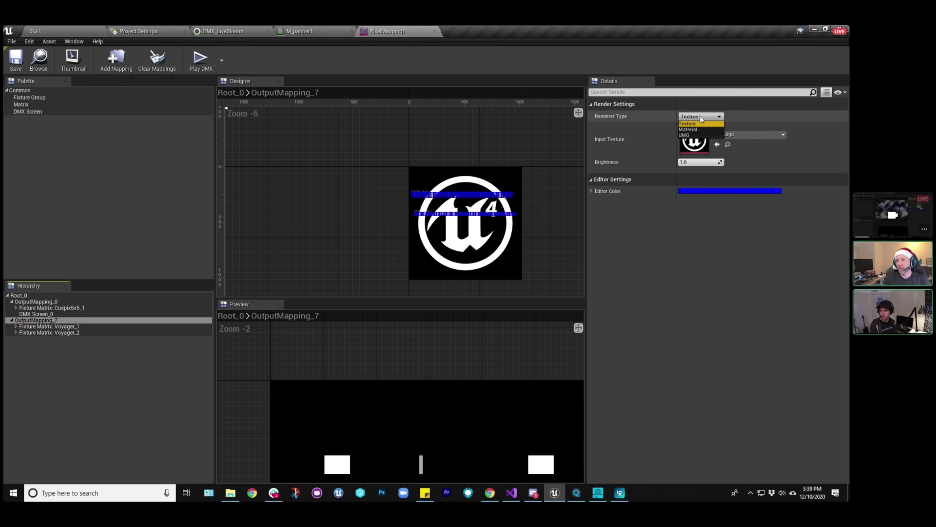
pyautogui.click(703, 123)
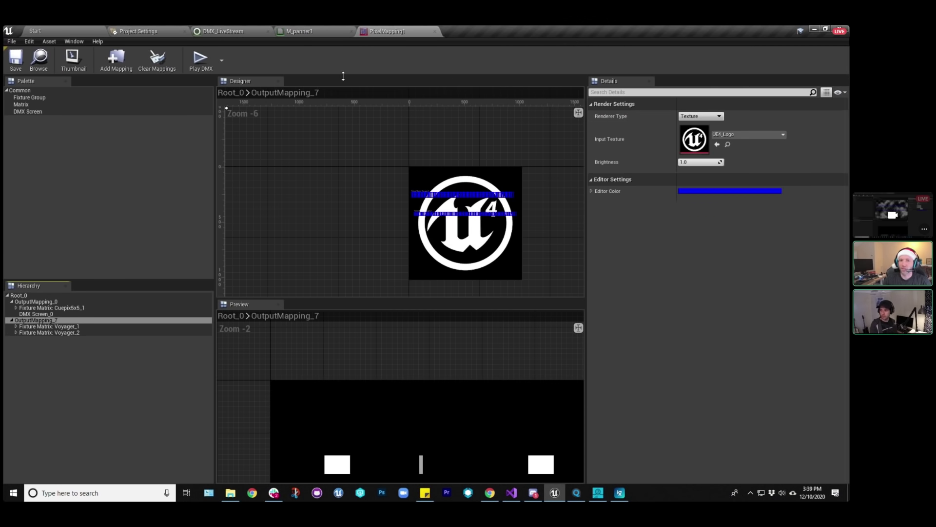
pyautogui.click(40, 31)
pyautogui.click(22, 58)
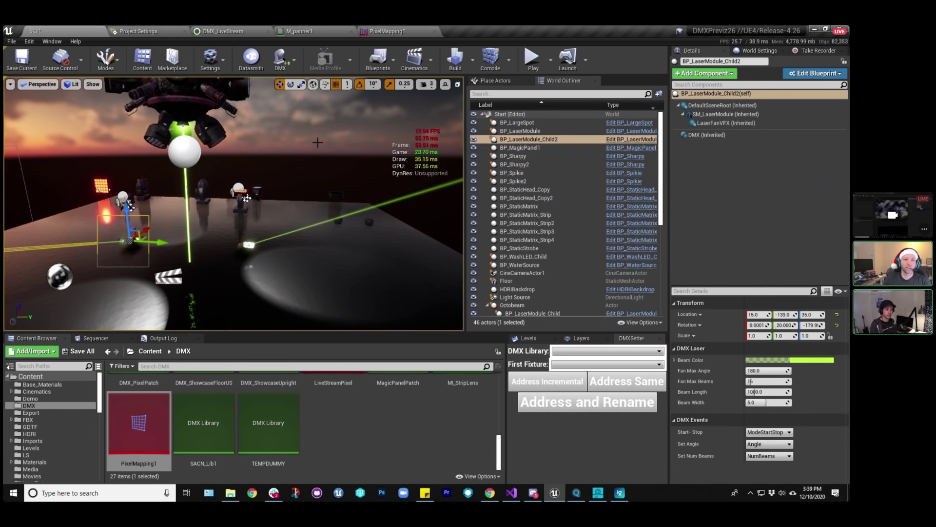
# Reopen the PixelMapping1 asset editor from the Content Browser.
pyautogui.moveTo(437, 246); pyautogui.dragTo(317, 211, button='right')
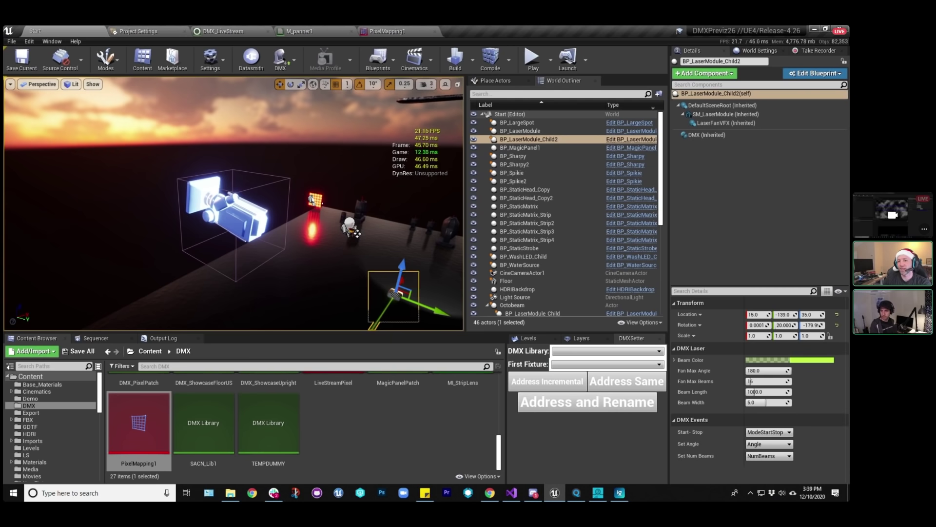
pyautogui.click(399, 31)
pyautogui.click(434, 32)
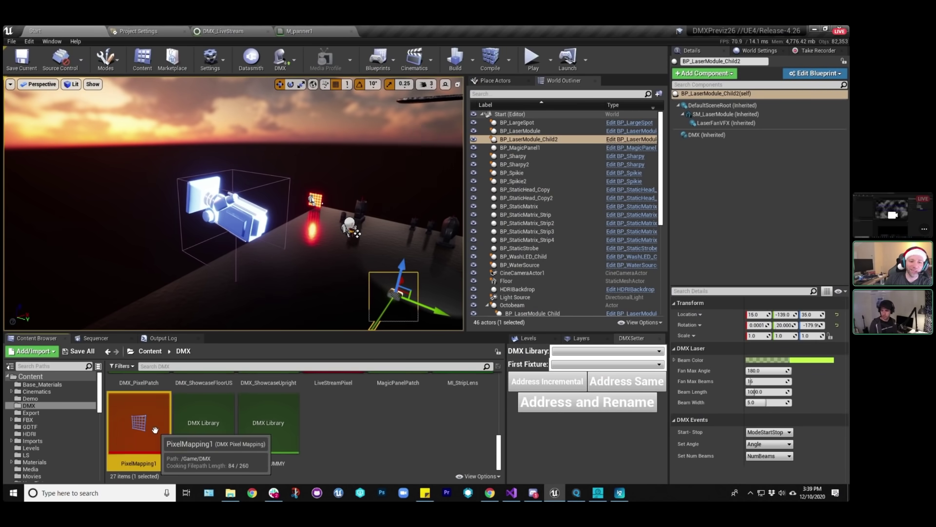
pyautogui.doubleClick(139, 423)
pyautogui.click(51, 31)
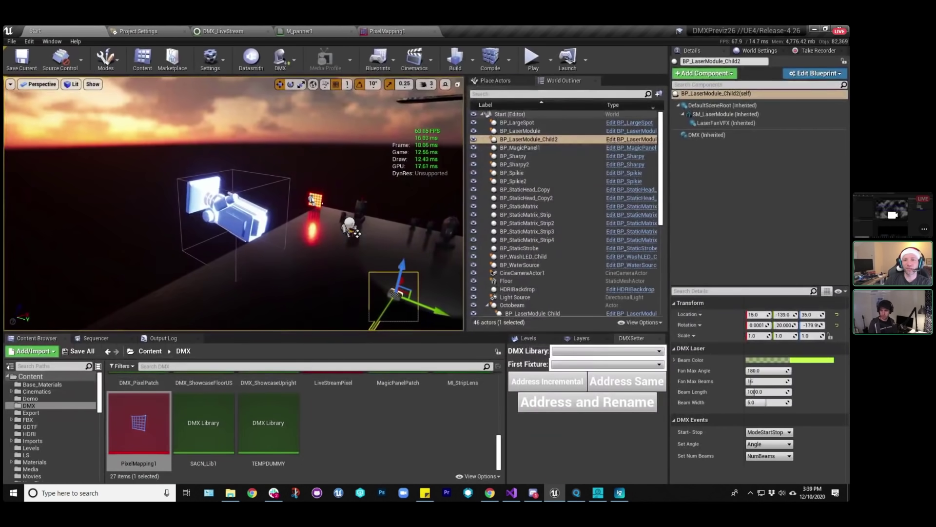
pyautogui.click(388, 31)
pyautogui.scroll(-6, 426, 234)
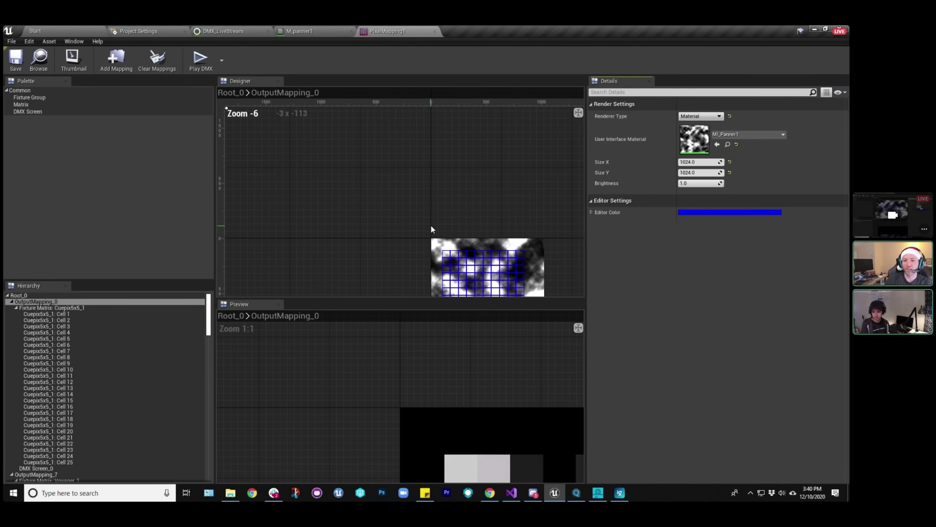
# Select OutputMapping_7 and switch its renderer back to the M_Panner1 material.
pyautogui.click(16, 308)
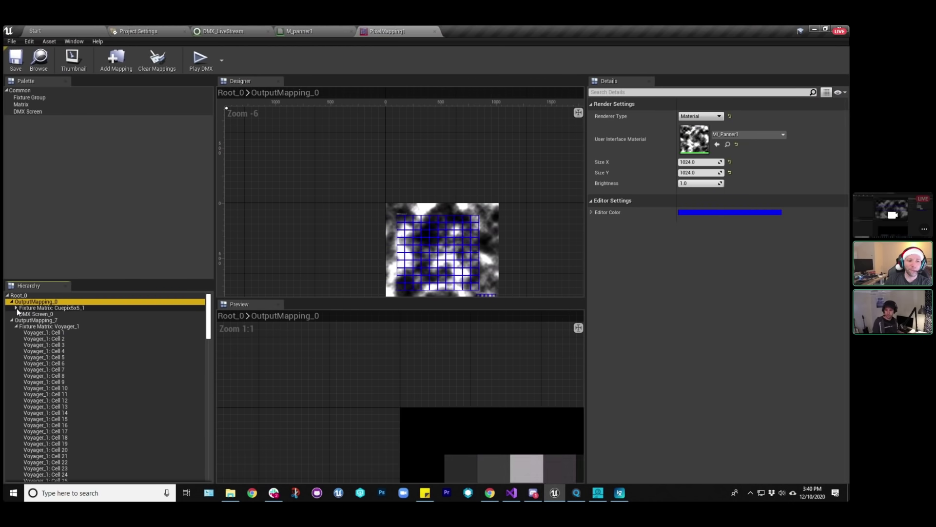
pyautogui.click(43, 321)
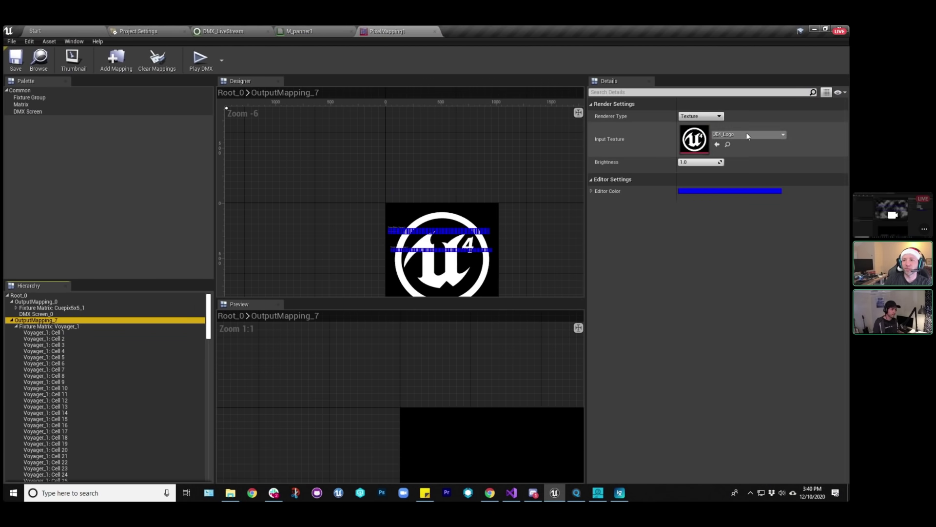
pyautogui.click(701, 116)
pyautogui.click(694, 130)
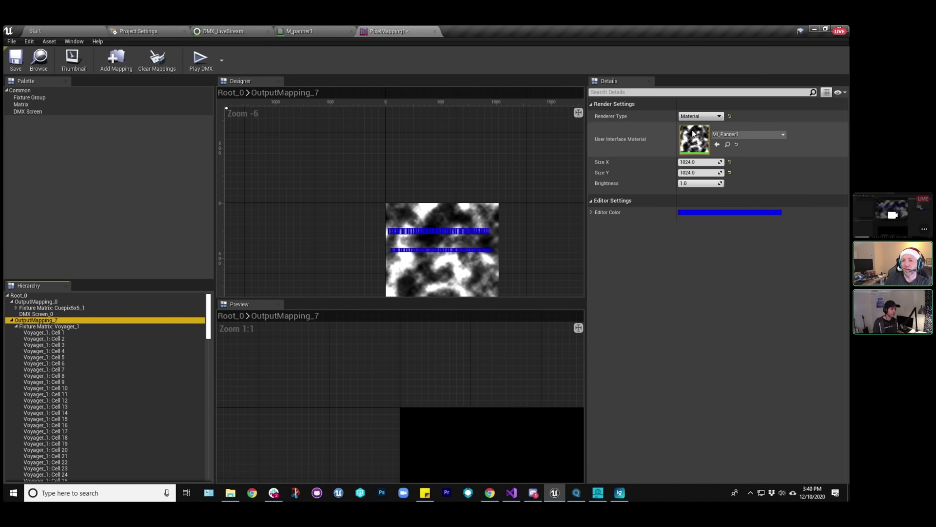
# Stop DMX playback and select the SceneCapture2D1 camera in the Start level viewport.
pyautogui.click(35, 31)
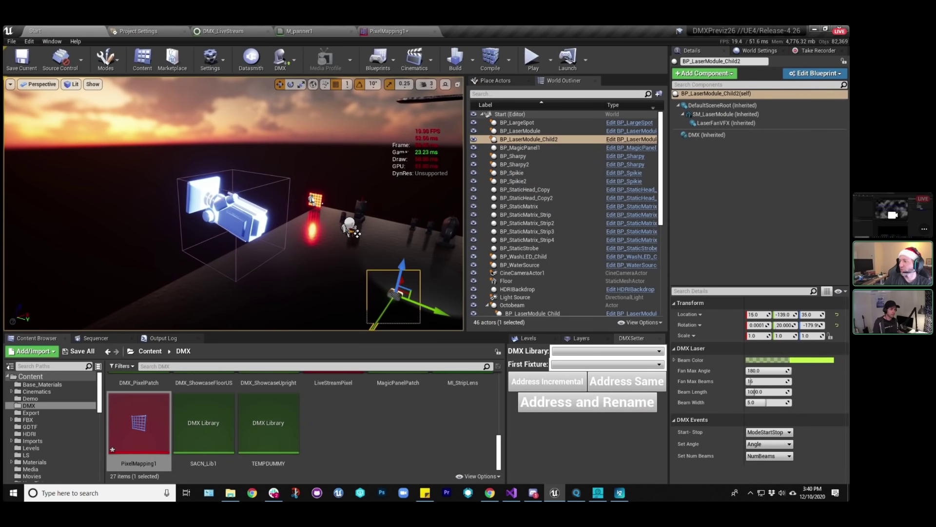
pyautogui.click(387, 30)
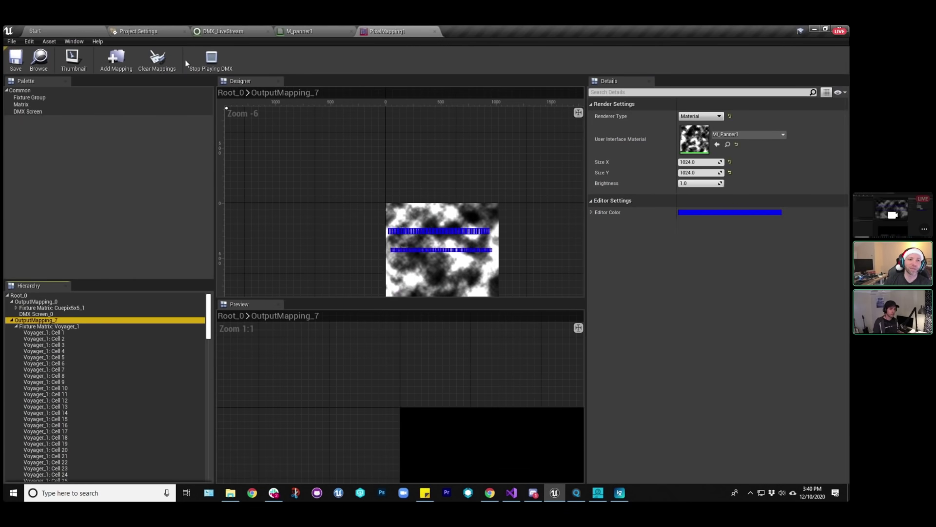
pyautogui.click(205, 61)
pyautogui.click(35, 31)
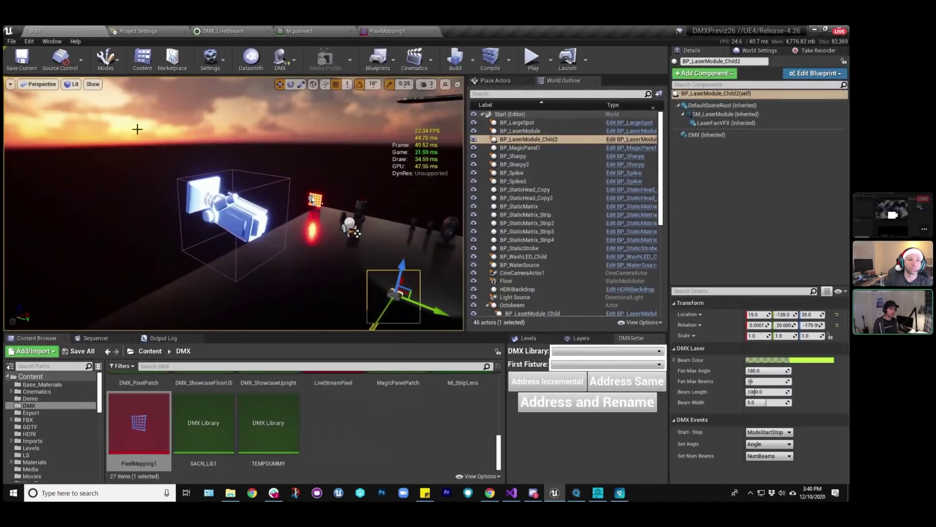
pyautogui.moveTo(361, 225); pyautogui.dragTo(363, 95, button='right')
pyautogui.click(365, 221)
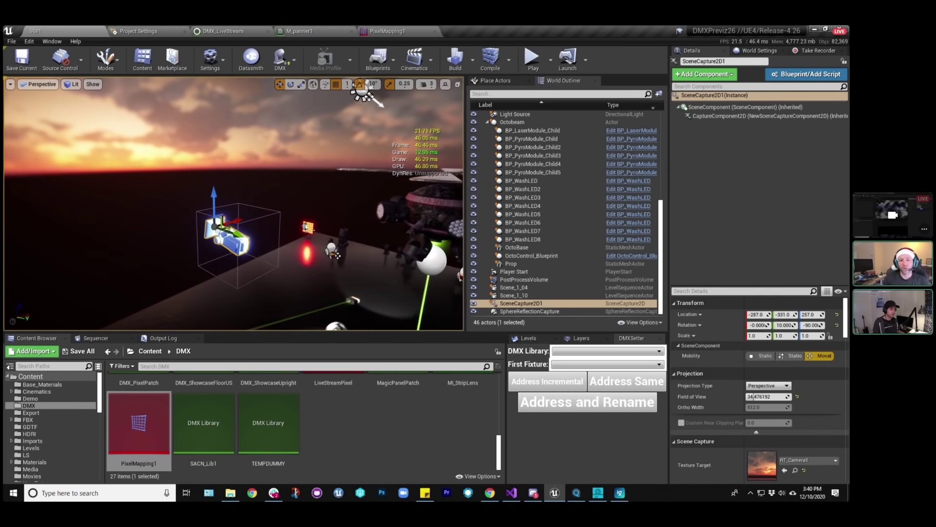
# Inspect SceneCapture2D1's Scene Capture settings and RT_Camera1 target, then go back to PixelMapping1.
pyautogui.click(546, 303)
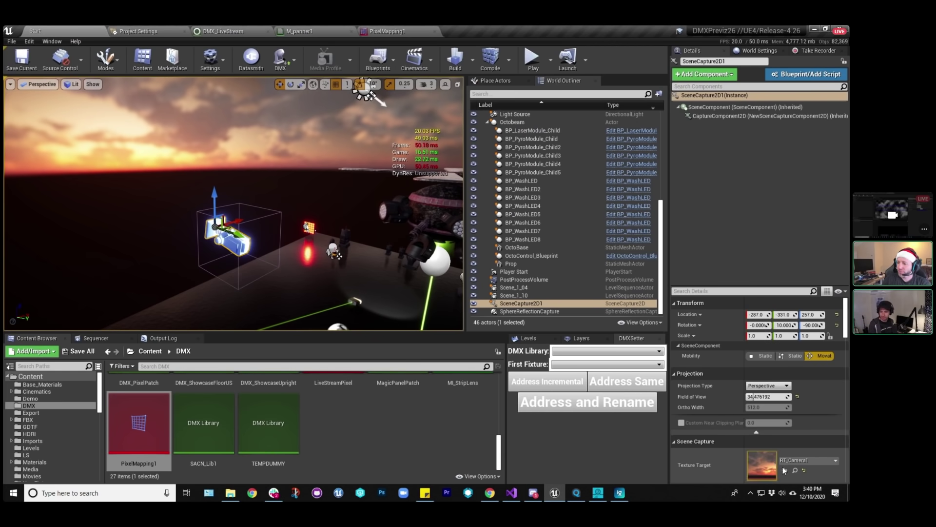
pyautogui.scroll(-3, 775, 466)
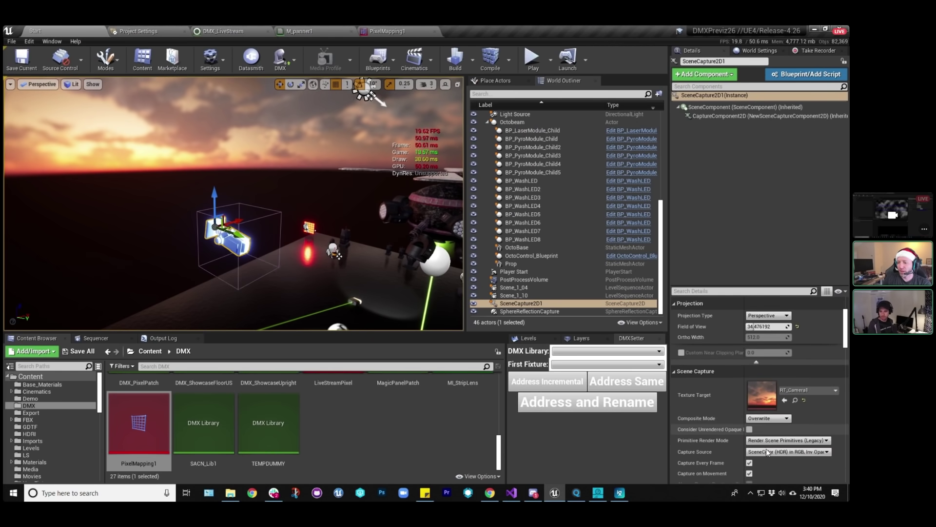
pyautogui.scroll(-3, 767, 451)
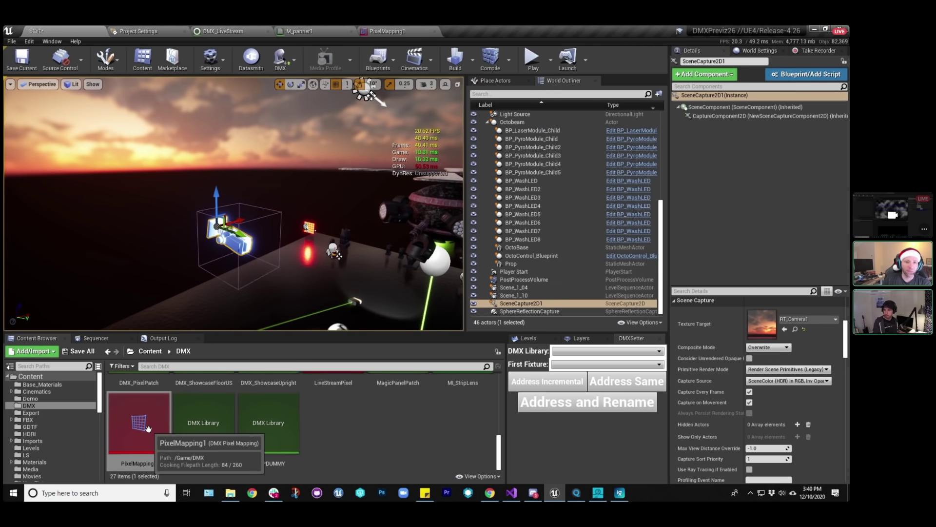
pyautogui.click(395, 31)
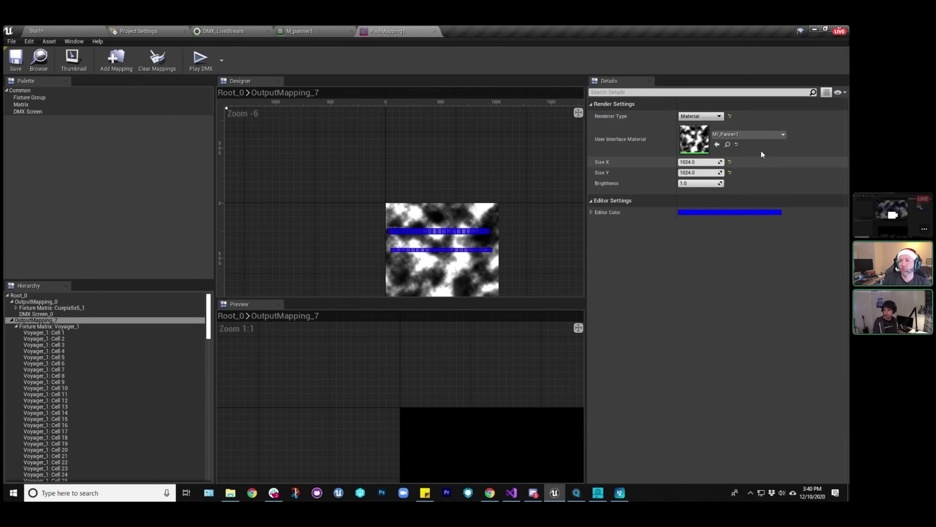
# Set OutputMapping_7 to Texture with RT_Camera1 as its input texture.
pyautogui.click(701, 116)
pyautogui.click(689, 125)
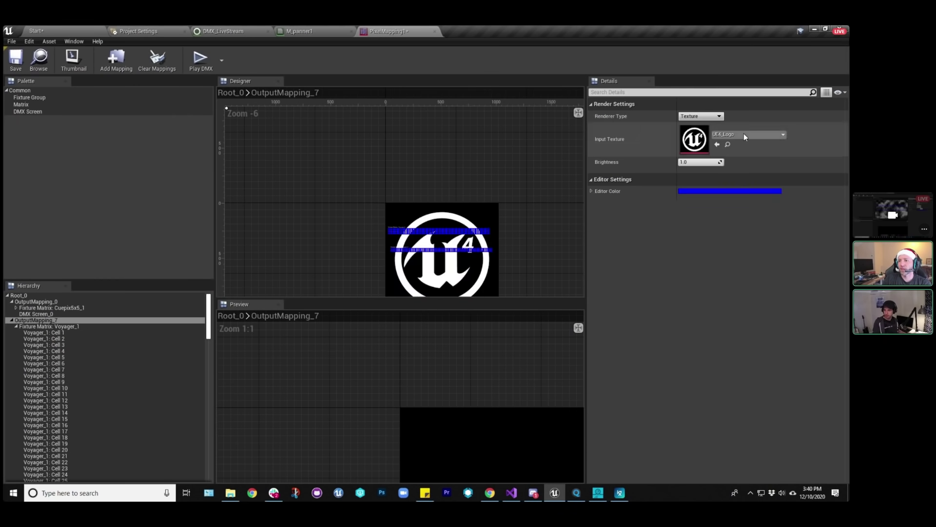
pyautogui.click(744, 133)
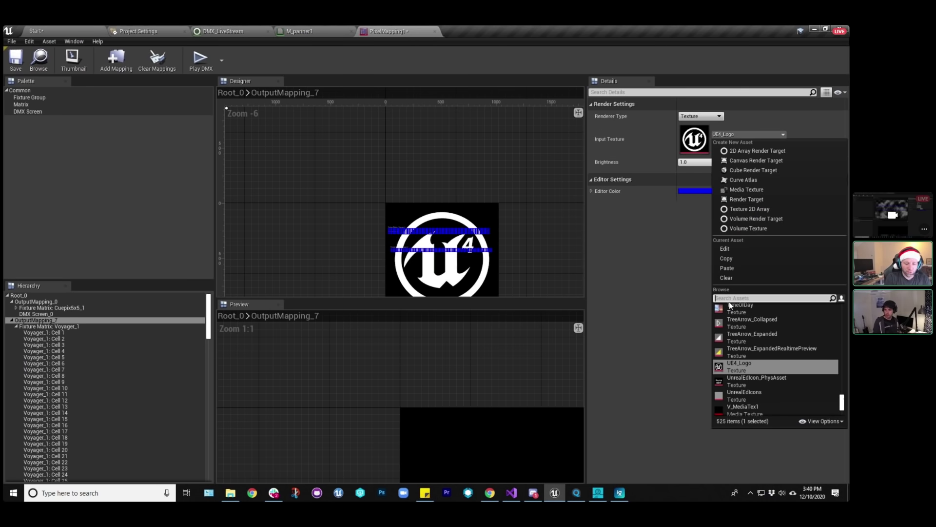
pyautogui.write('RT_')
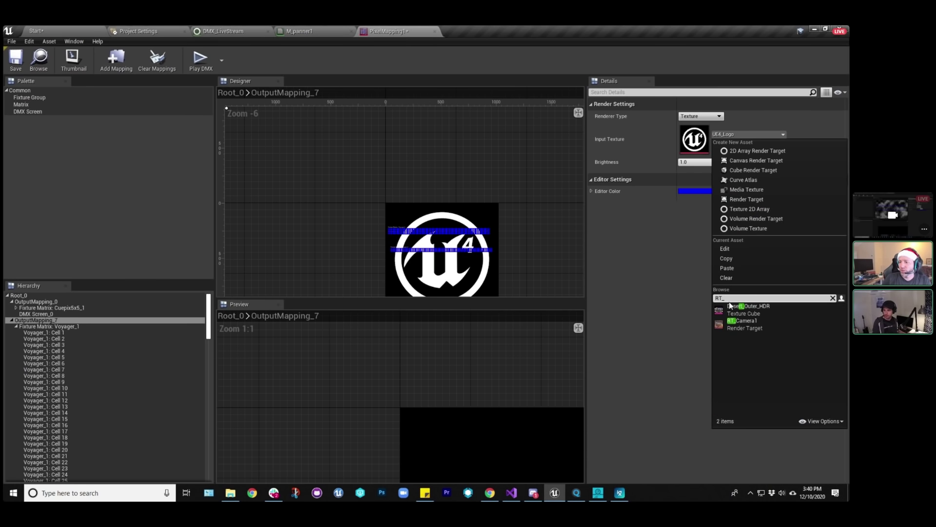
pyautogui.click(745, 324)
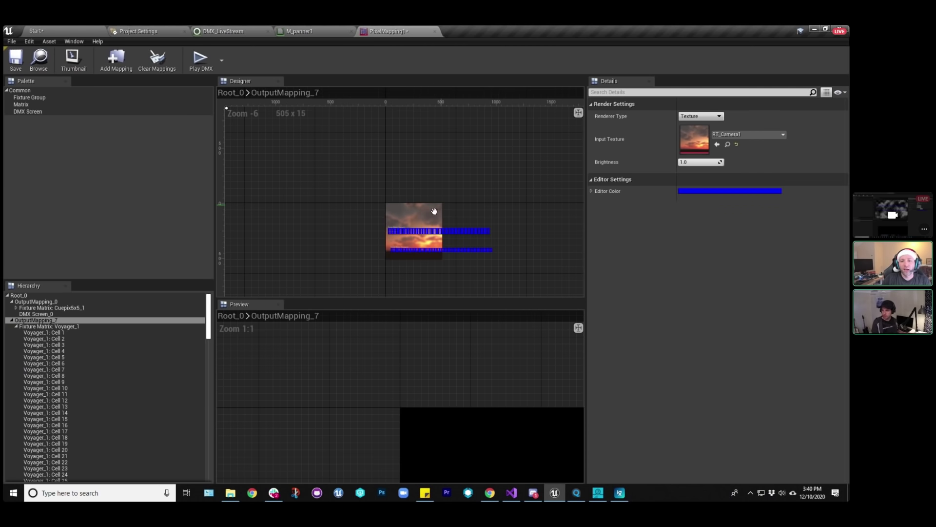
pyautogui.scroll(5, 478, 205)
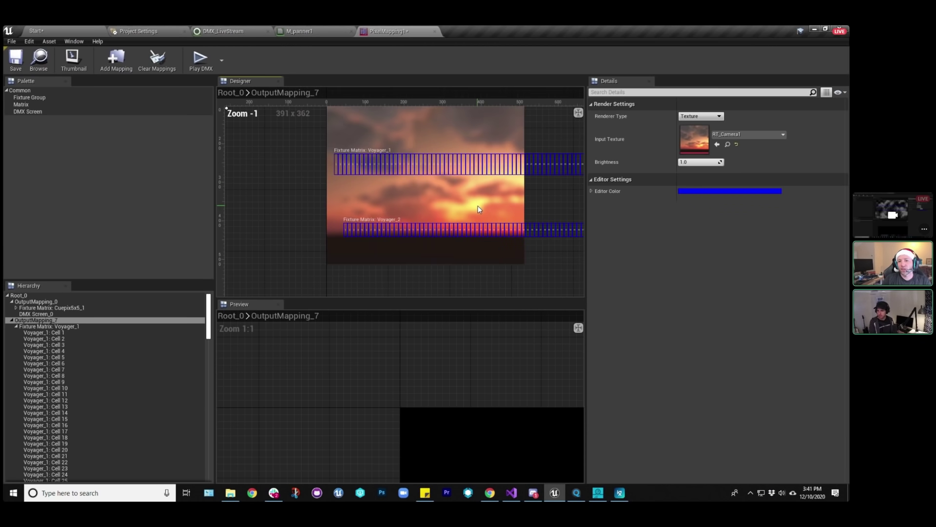
# Move and shrink the Voyager_1 and Voyager_2 matrices to fit inside the sunset image.
pyautogui.click(446, 195)
pyautogui.scroll(-1, 462, 155)
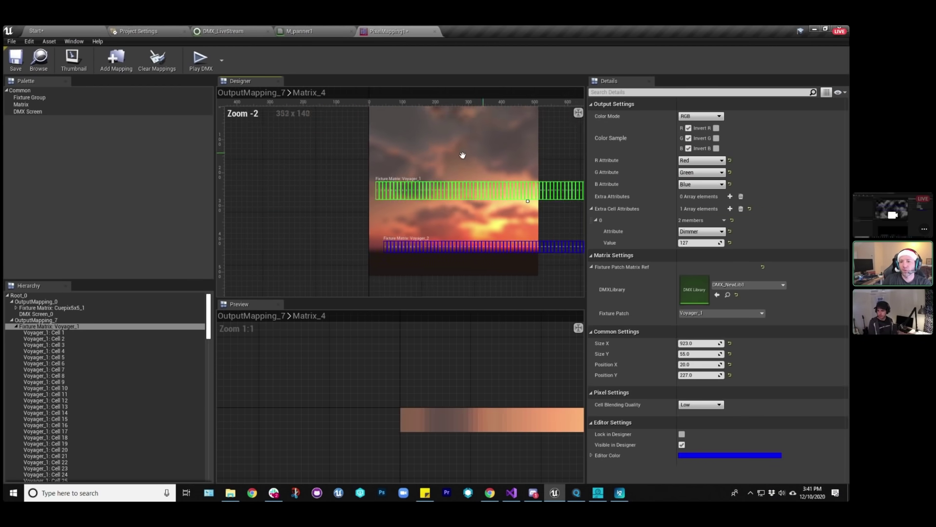
pyautogui.moveTo(463, 155); pyautogui.dragTo(379, 161, button='right')
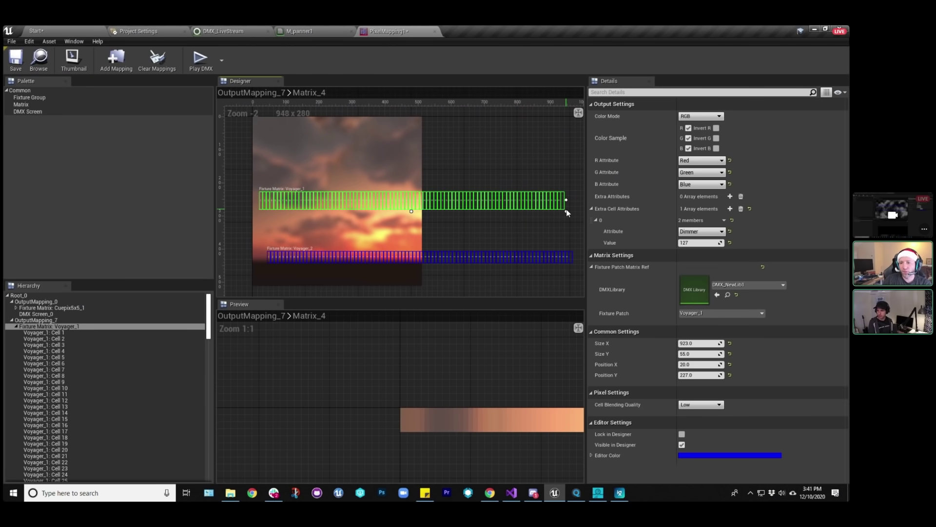
pyautogui.moveTo(520, 210); pyautogui.dragTo(374, 163)
pyautogui.click(440, 257)
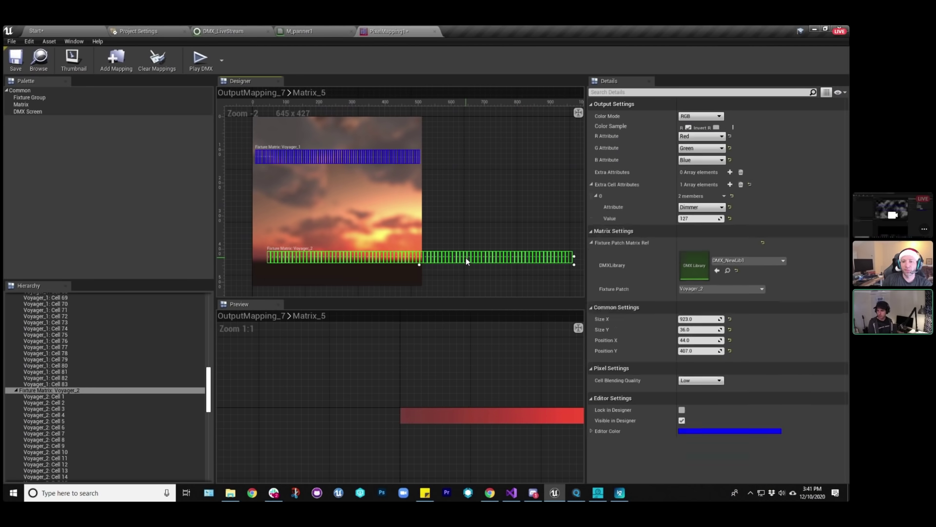
pyautogui.moveTo(466, 258)
pyautogui.mouseDown()
pyautogui.moveTo(455, 265)
pyautogui.moveTo(453, 255)
pyautogui.mouseUp()
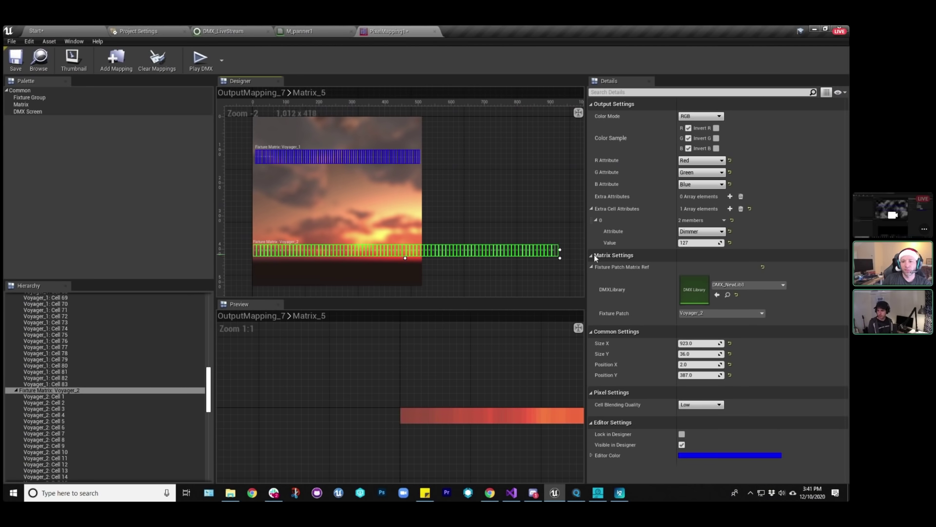
pyautogui.moveTo(560, 259); pyautogui.dragTo(416, 259)
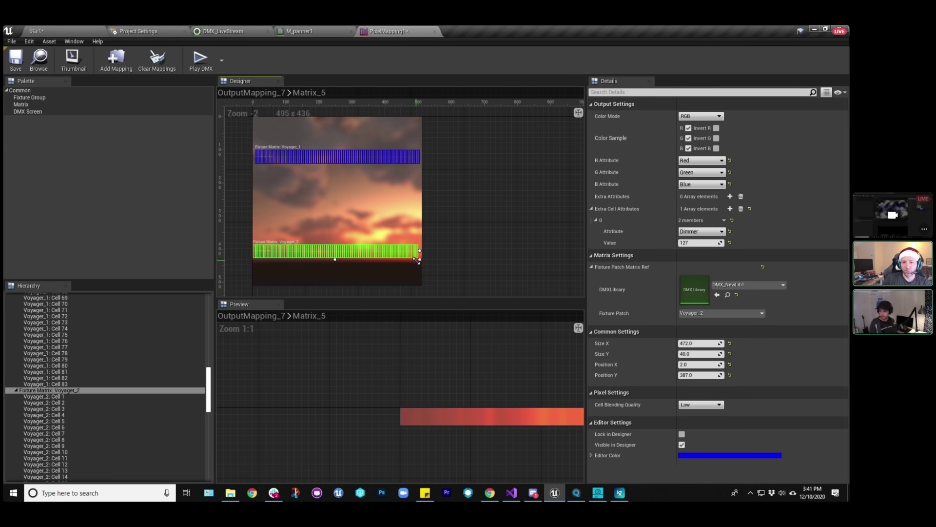
# Start Play DMX and review both Voyager matrices, collapsing their cell lists.
pyautogui.click(199, 58)
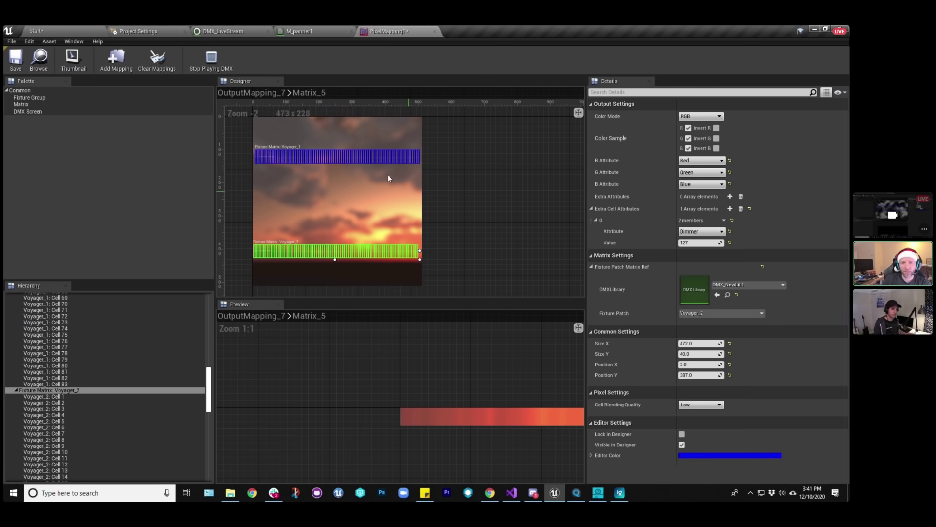
pyautogui.click(377, 156)
pyautogui.click(372, 254)
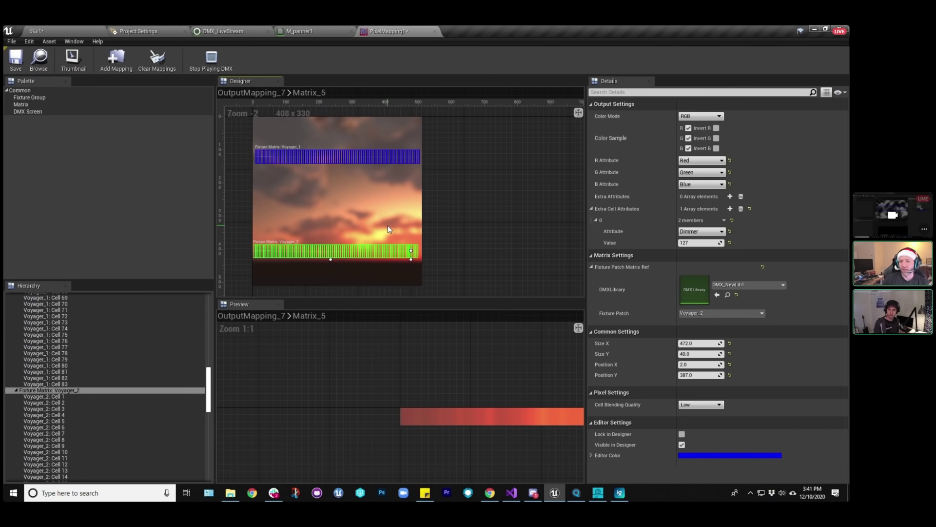
pyautogui.click(359, 157)
pyautogui.click(384, 250)
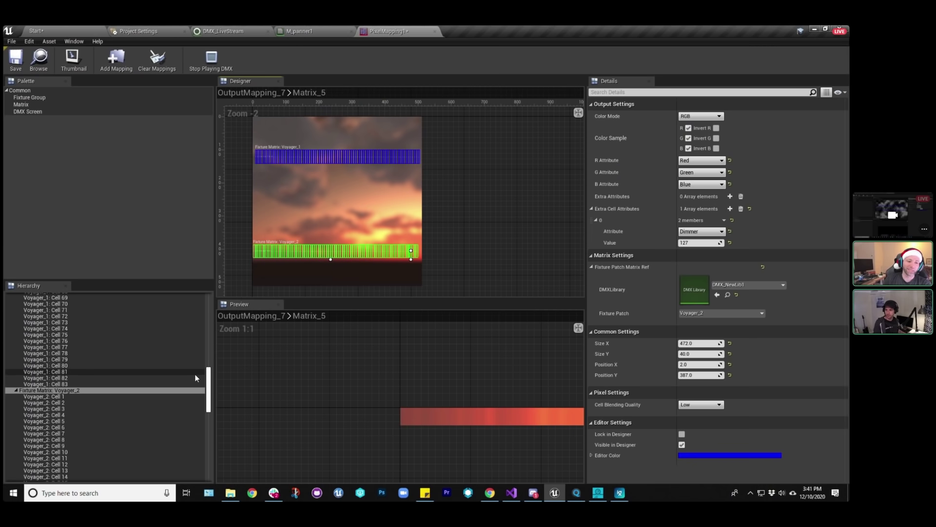
pyautogui.moveTo(209, 371); pyautogui.dragTo(211, 298)
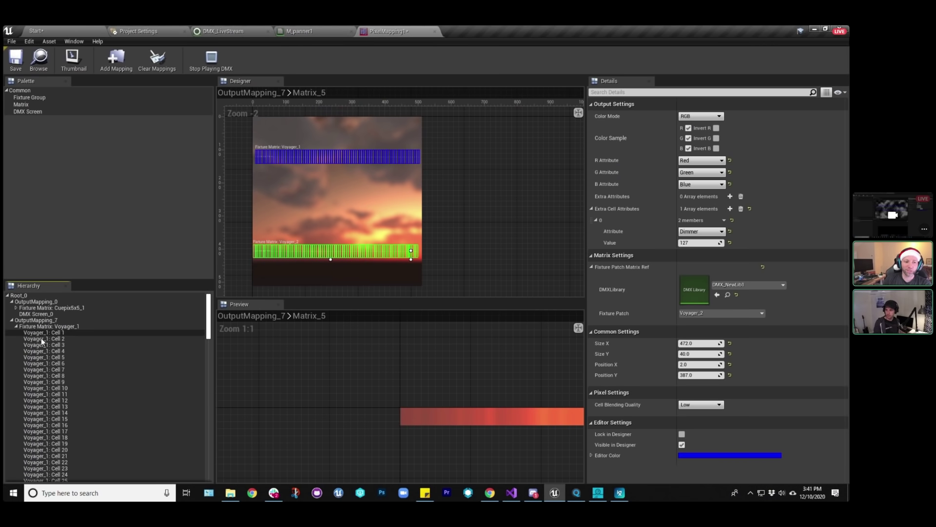
pyautogui.click(17, 326)
pyautogui.click(17, 333)
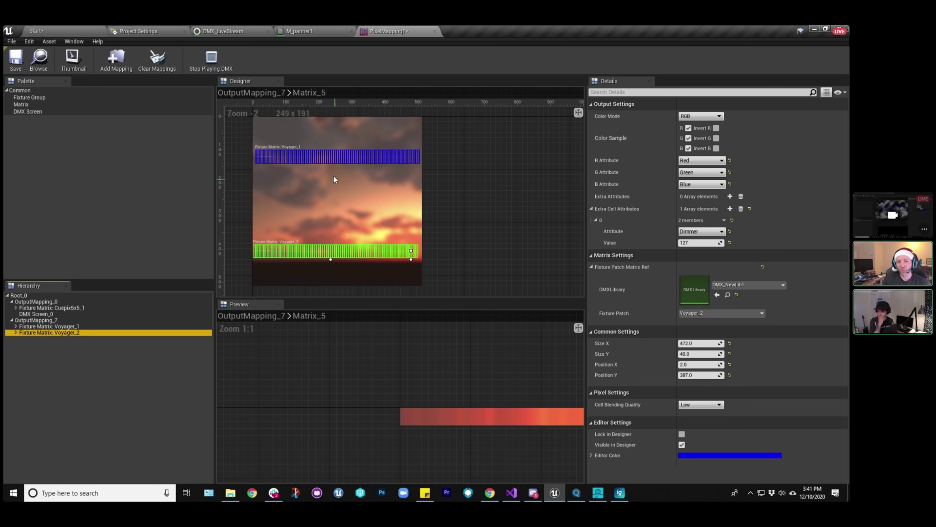
pyautogui.click(377, 161)
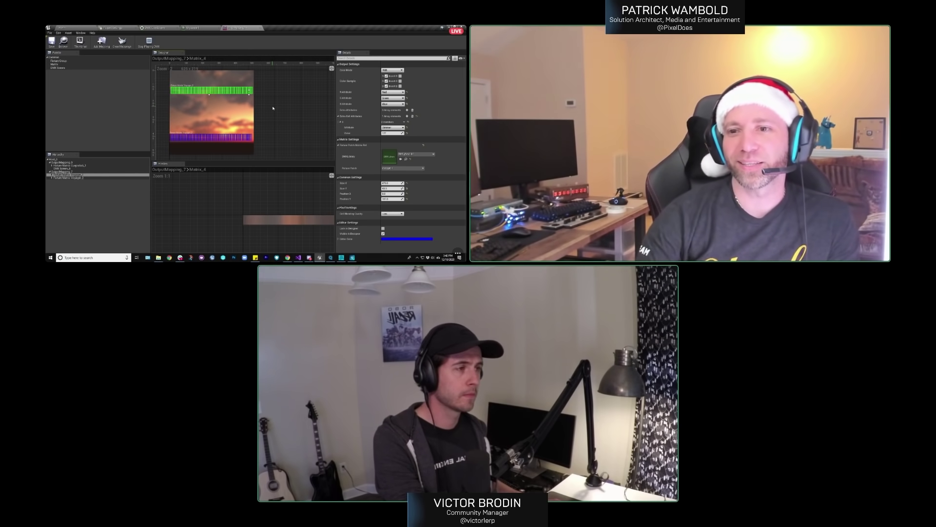
pyautogui.moveTo(392, 132); pyautogui.dragTo(396, 133)
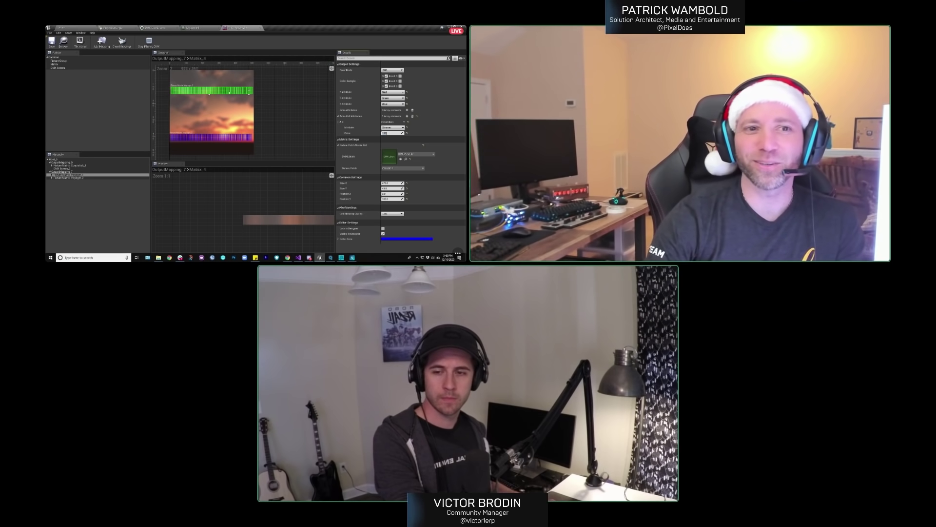
pyautogui.press('Return')
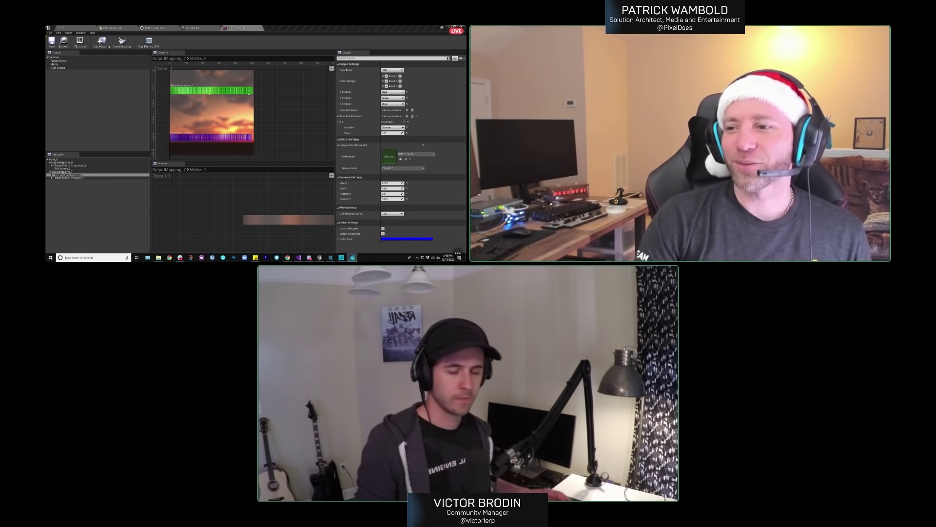
pyautogui.hotkey('alt', 'Tab')
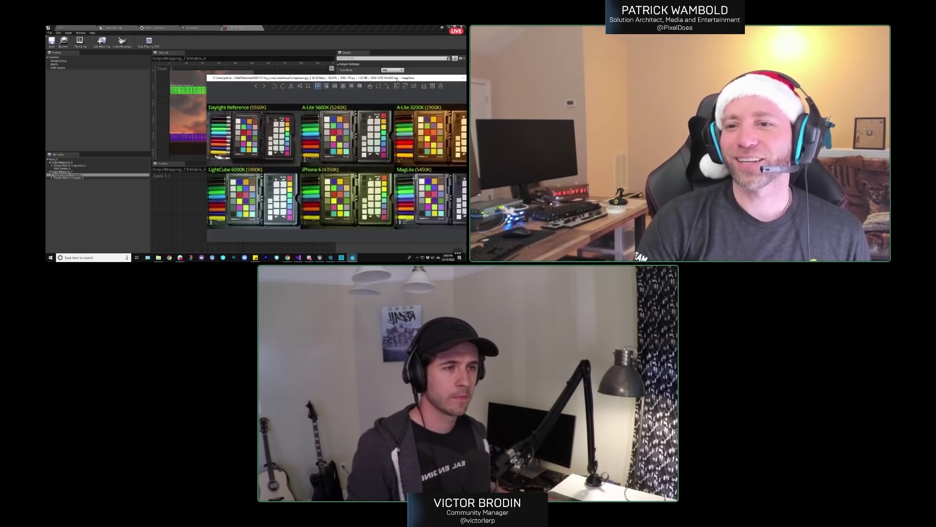
pyautogui.moveTo(306, 62); pyautogui.dragTo(304, 65)
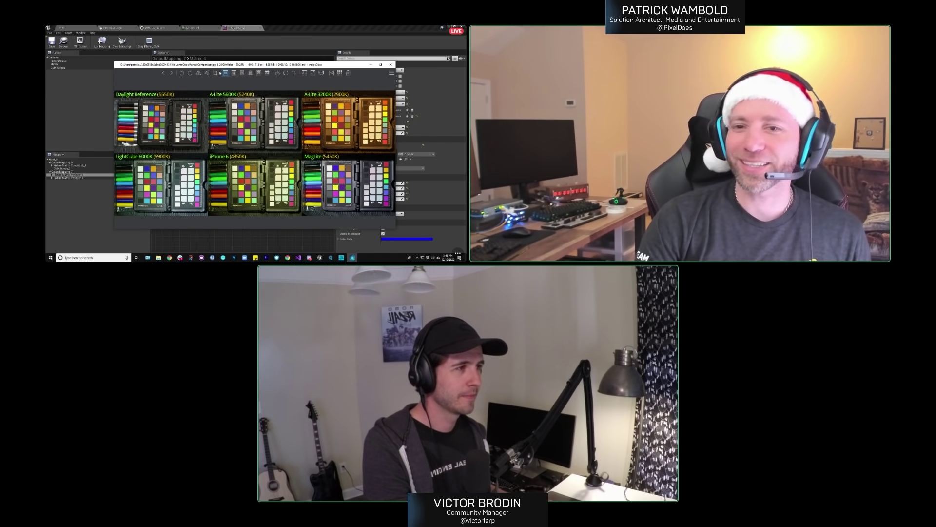
pyautogui.hotkey('alt', 'Tab')
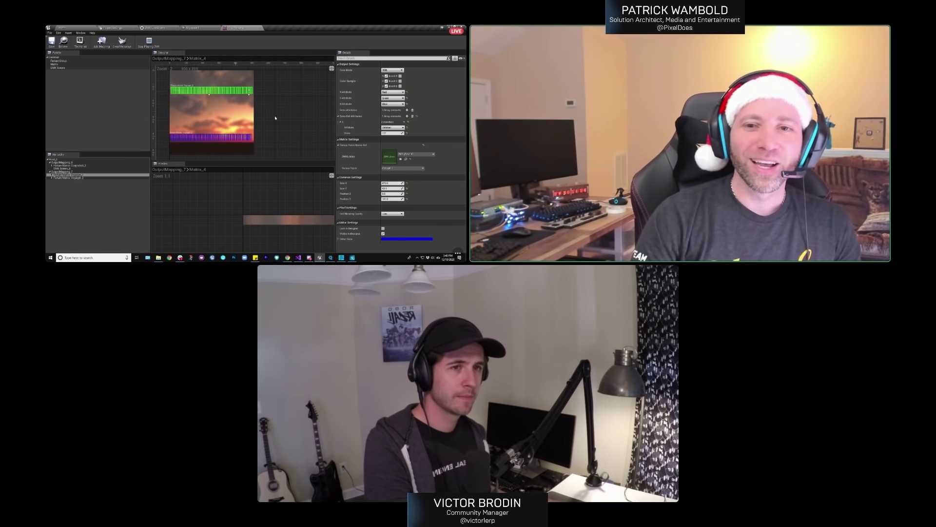
pyautogui.scroll(-1, 299, 132)
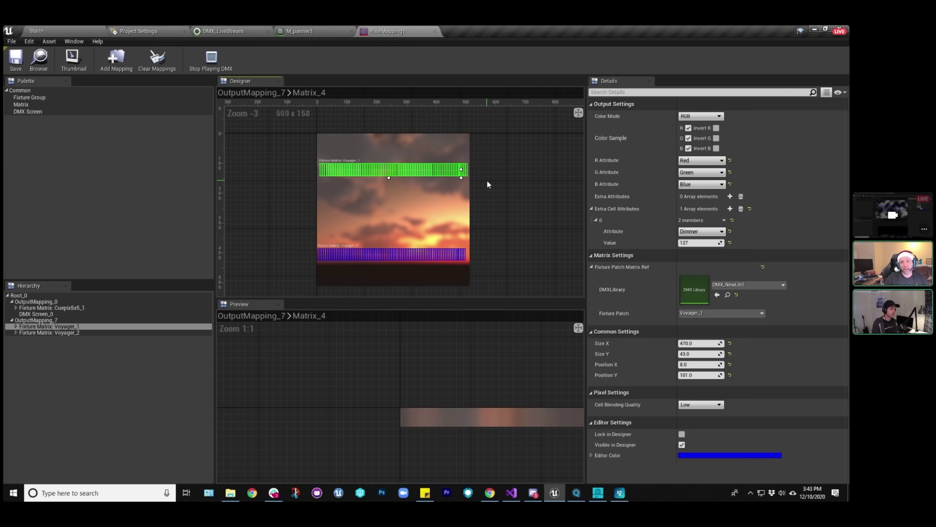
# Nudge the Voyager_2 matrix slightly up to X 3.0, then return to the Start level.
pyautogui.moveTo(496, 199); pyautogui.dragTo(488, 201, button='right')
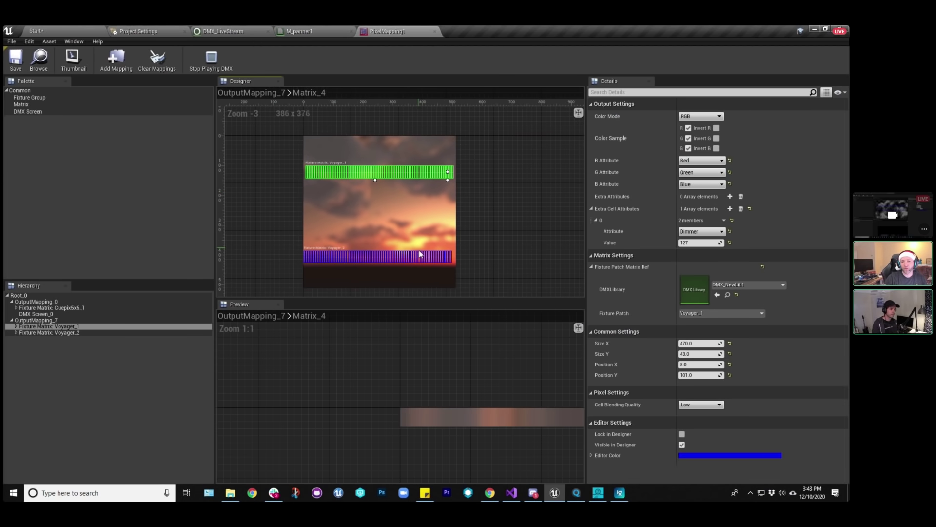
pyautogui.moveTo(420, 254); pyautogui.dragTo(421, 248)
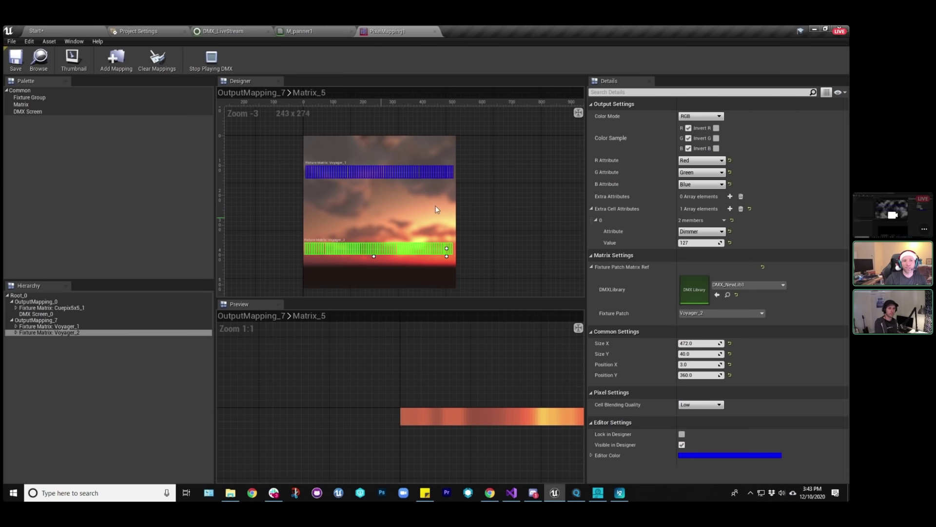
pyautogui.click(57, 33)
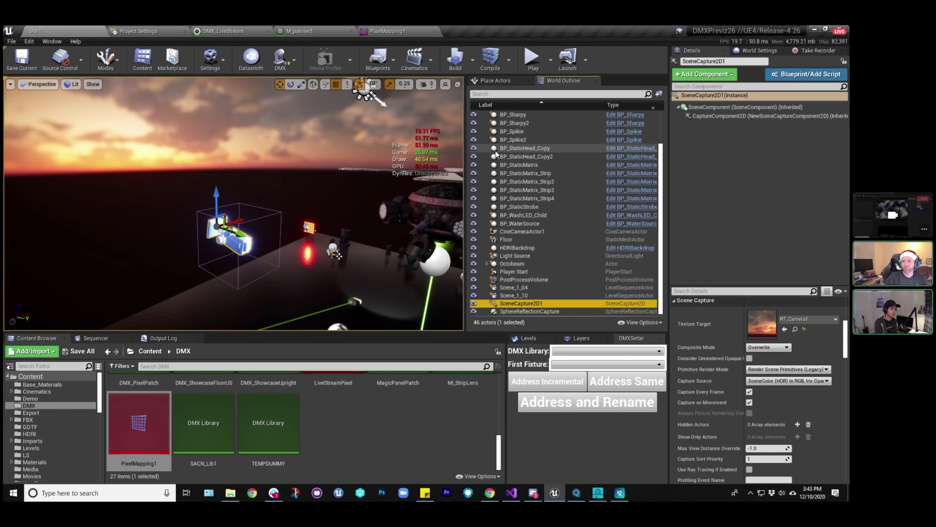
# Select HDRIBackdrop and set its Cubemap to approaching_storm_4k.
pyautogui.click(525, 249)
pyautogui.scroll(5, 797, 334)
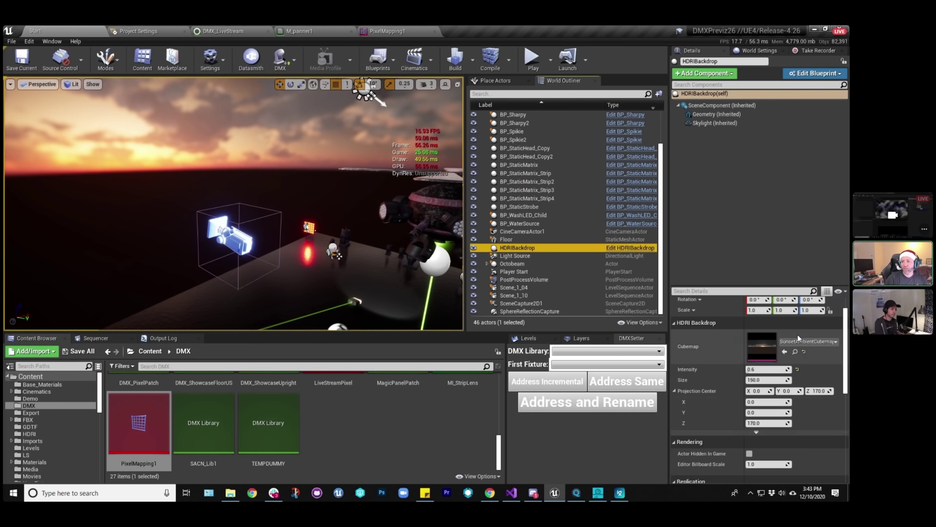
pyautogui.click(808, 367)
pyautogui.scroll(6, 769, 277)
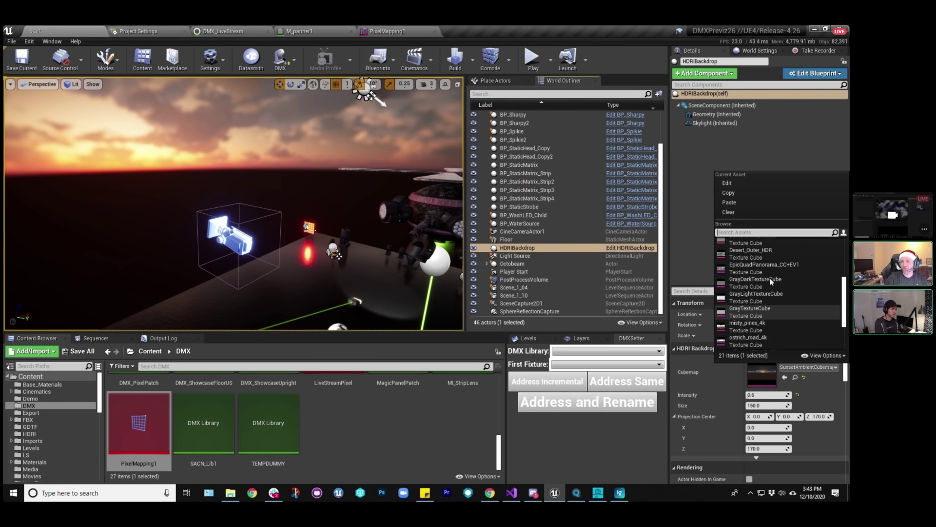
pyautogui.click(765, 244)
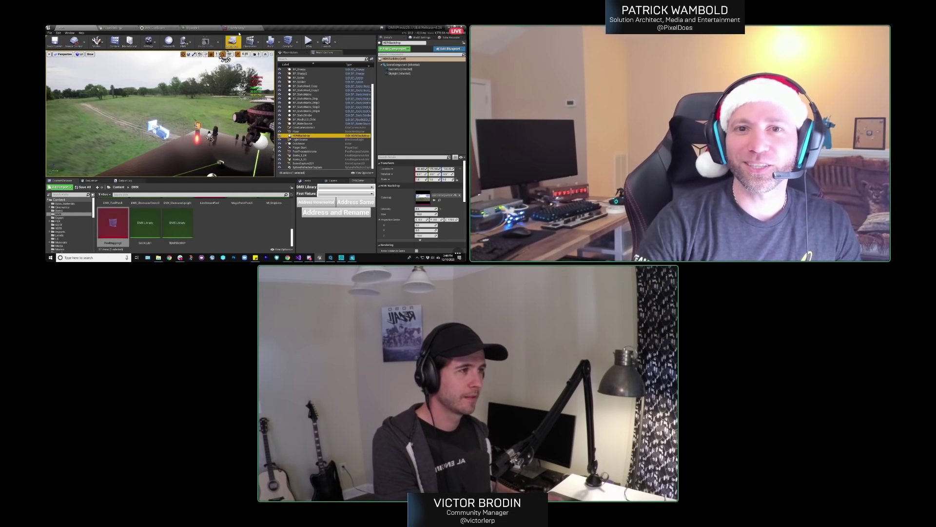
# In PixelMapping1, drag the matrices so Voyager_1 sits along the bottom and Voyager_2 along the top.
pyautogui.click(237, 28)
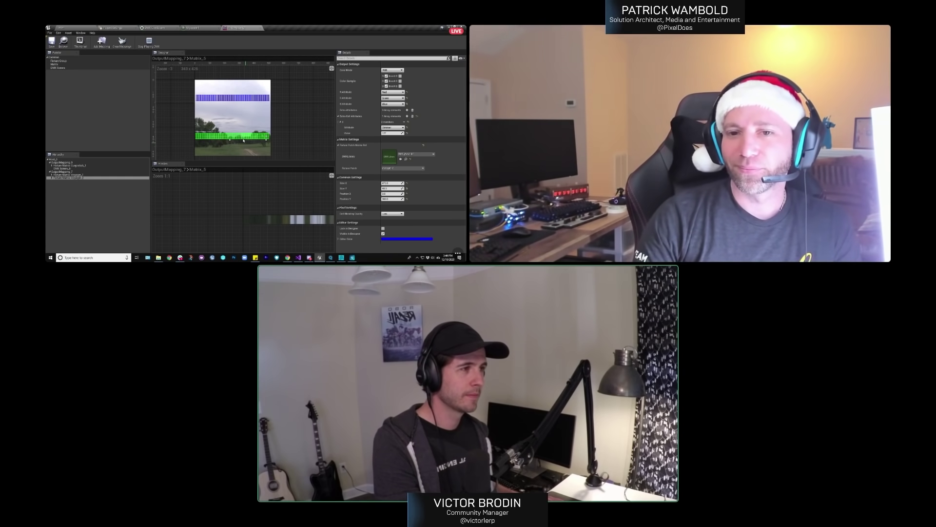
pyautogui.moveTo(242, 140); pyautogui.dragTo(247, 145)
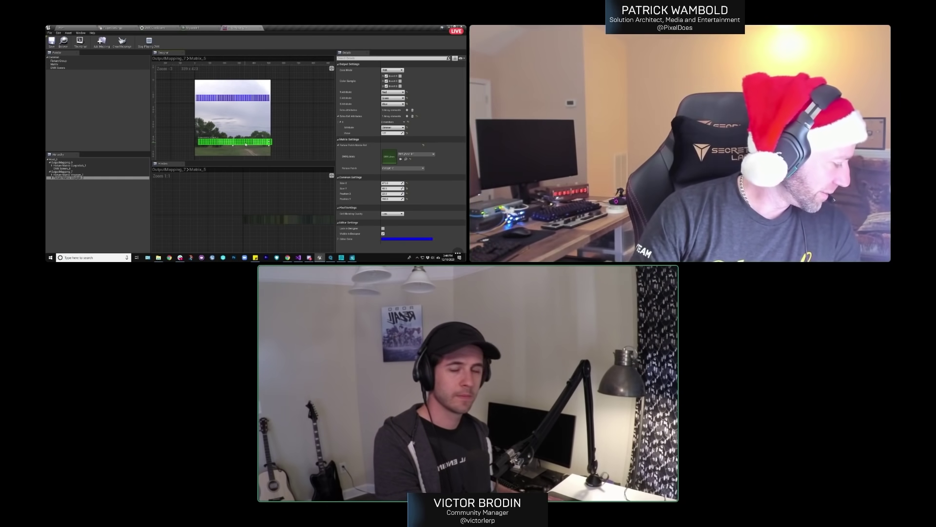
pyautogui.moveTo(244, 142)
pyautogui.mouseDown()
pyautogui.moveTo(245, 93)
pyautogui.moveTo(244, 149)
pyautogui.mouseUp()
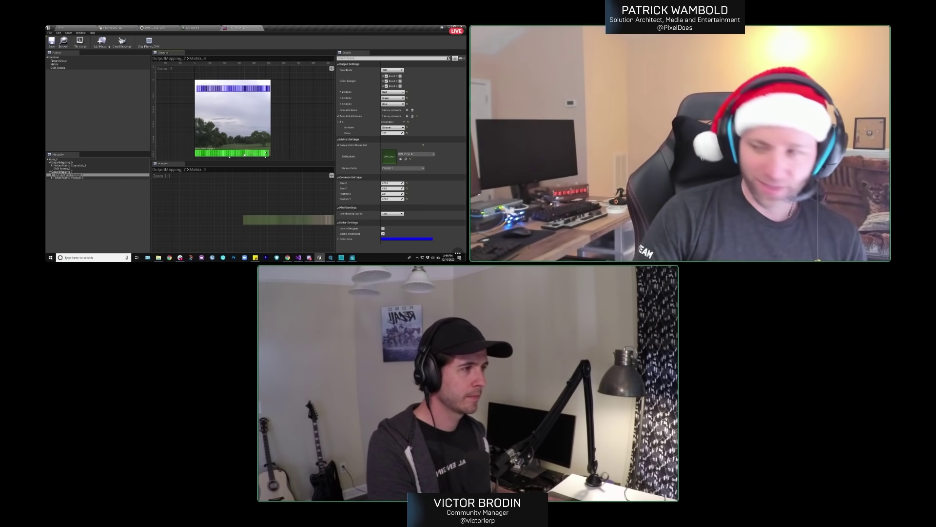
pyautogui.moveTo(244, 154)
pyautogui.mouseDown()
pyautogui.moveTo(244, 118)
pyautogui.moveTo(247, 148)
pyautogui.moveTo(246, 128)
pyautogui.moveTo(245, 138)
pyautogui.mouseUp()
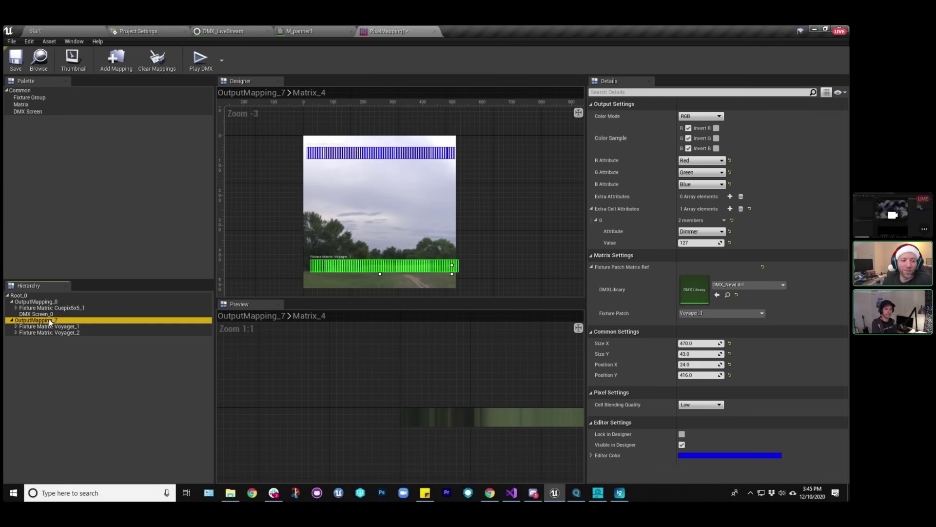
# Select OutputMapping_0's DMX Screen_0 grid, pan and zoom its pixelated preview, then return to the Start level.
pyautogui.click(68, 171)
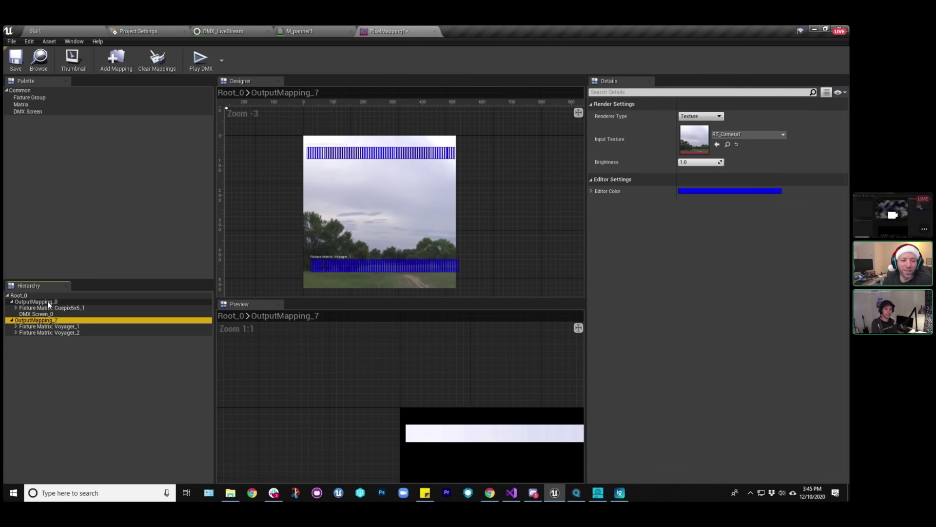
pyautogui.click(62, 163)
pyautogui.scroll(-4, 478, 218)
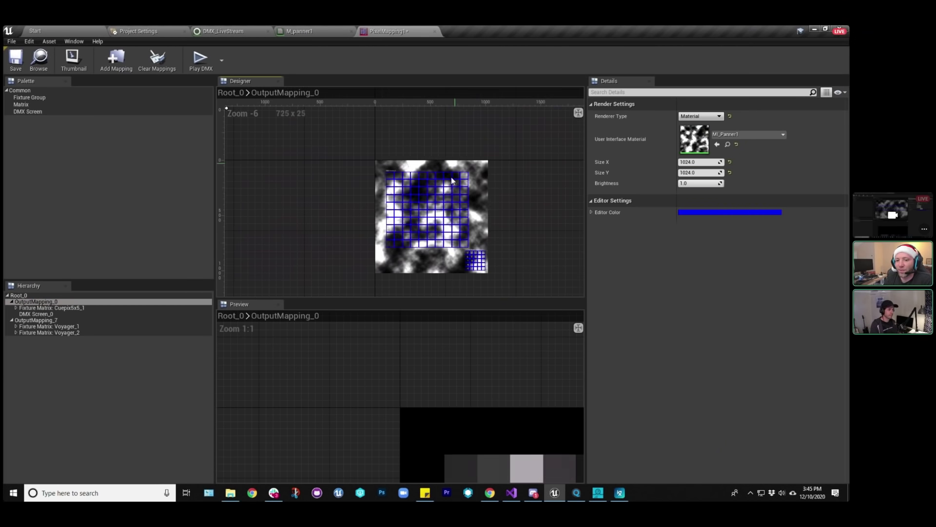
pyautogui.scroll(3, 398, 166)
pyautogui.click(398, 166)
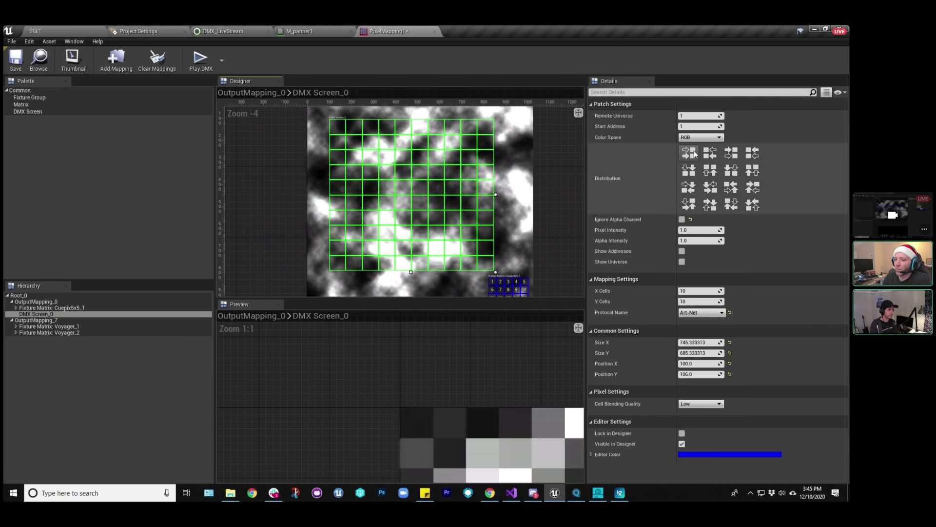
pyautogui.scroll(-5, 542, 349)
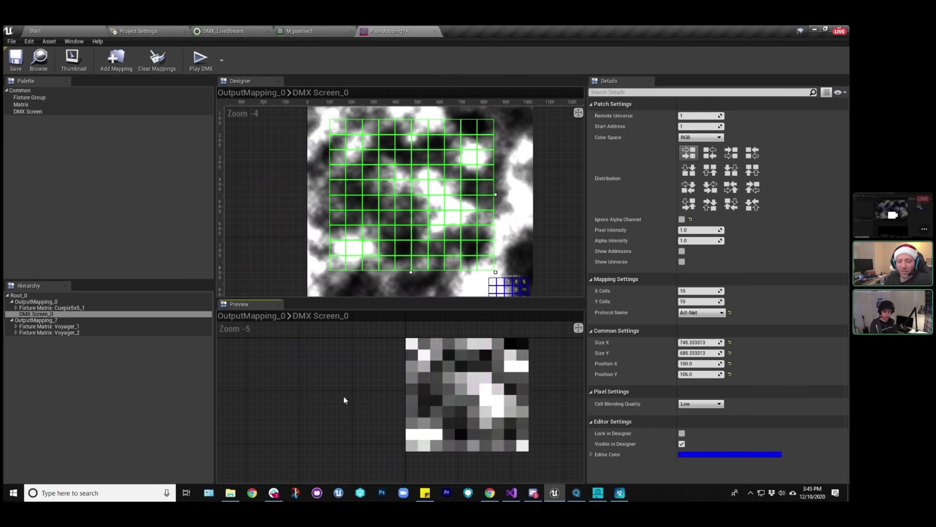
pyautogui.moveTo(343, 396); pyautogui.dragTo(301, 396, button='right')
pyautogui.scroll(1, 462, 380)
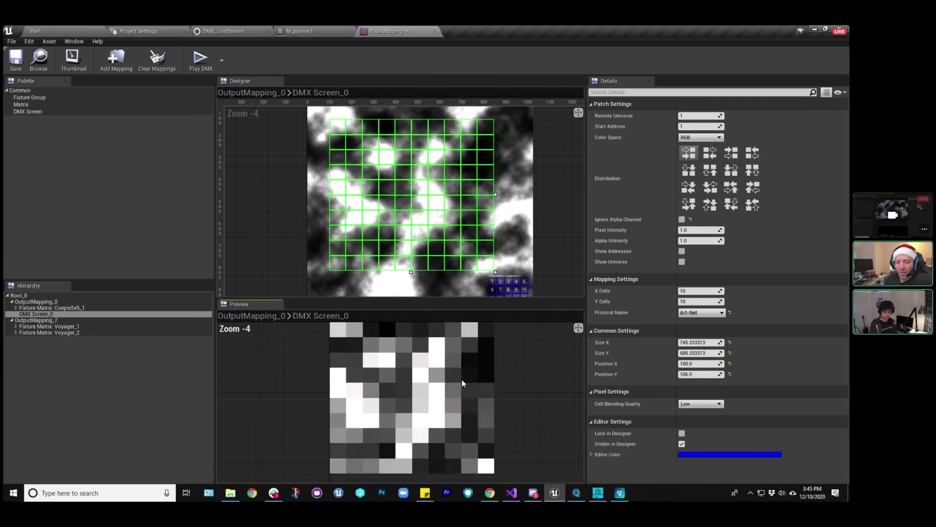
pyautogui.scroll(-1, 461, 380)
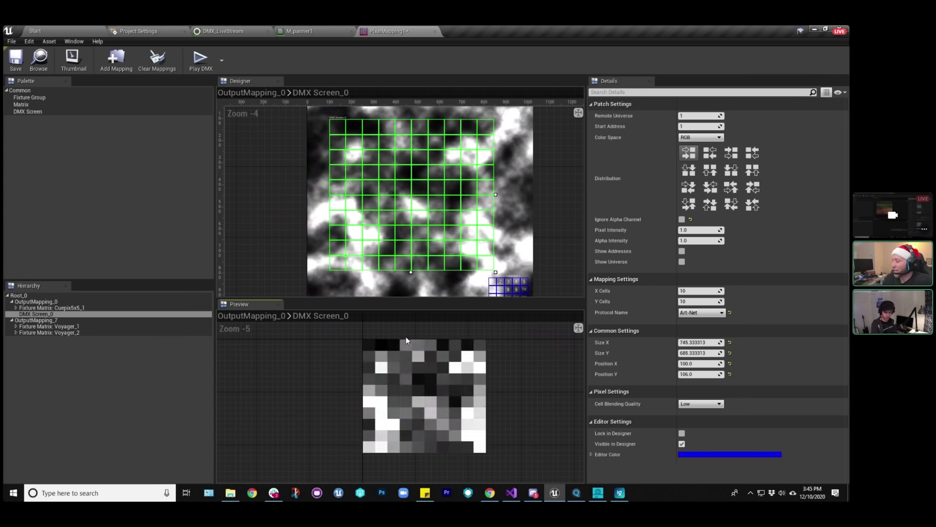
pyautogui.click(48, 30)
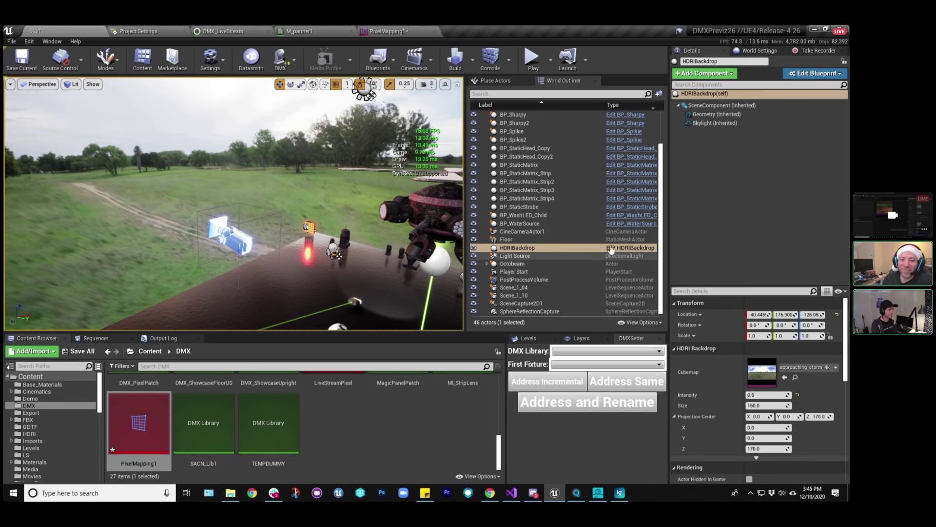
# Dock a DMX Channel Monitor for Art-Net universe 20 over Details, then Play DMX in PixelMapping1.
pyautogui.moveTo(234, 205); pyautogui.dragTo(224, 204, button='right')
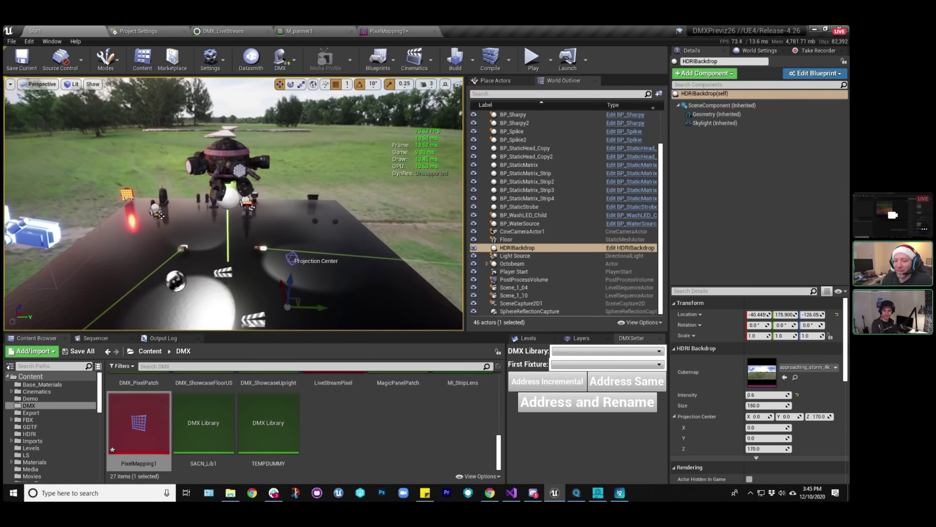
pyautogui.click(295, 60)
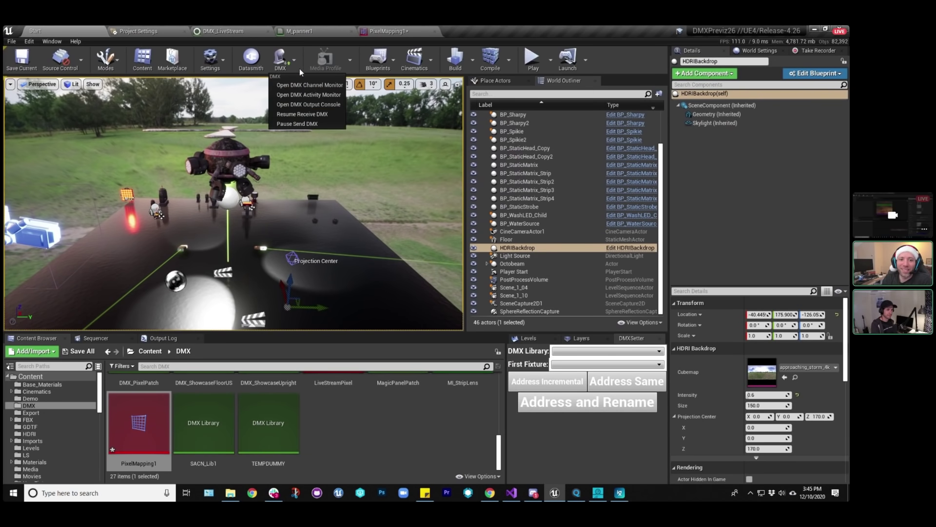
pyautogui.click(327, 85)
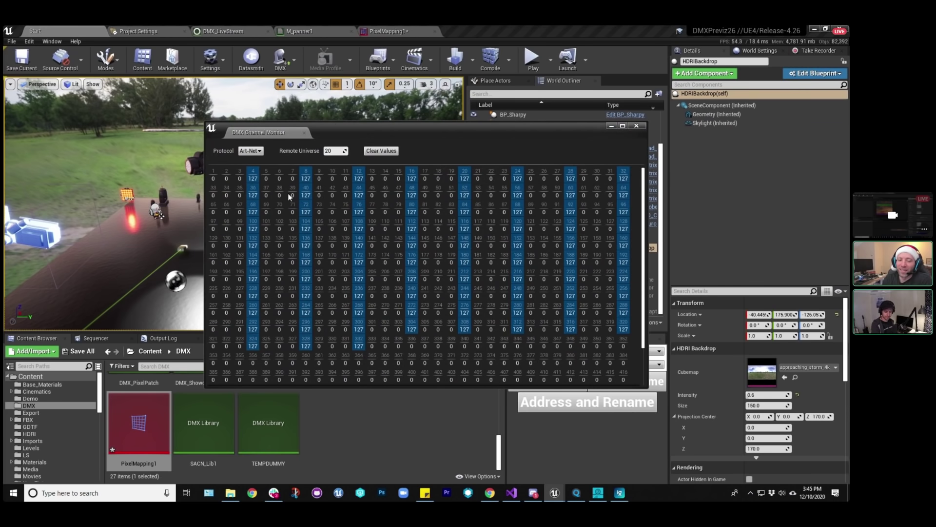
pyautogui.moveTo(337, 128); pyautogui.dragTo(493, 168)
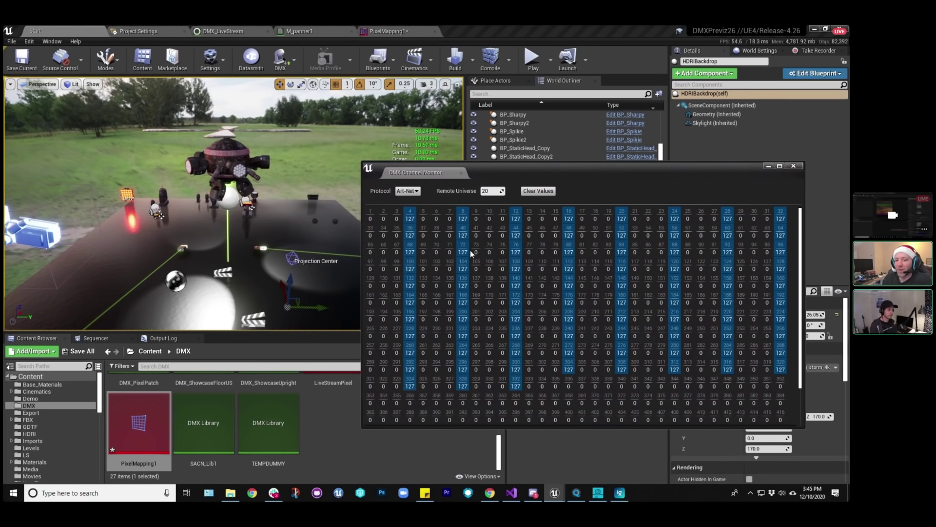
pyautogui.moveTo(409, 169); pyautogui.dragTo(758, 428)
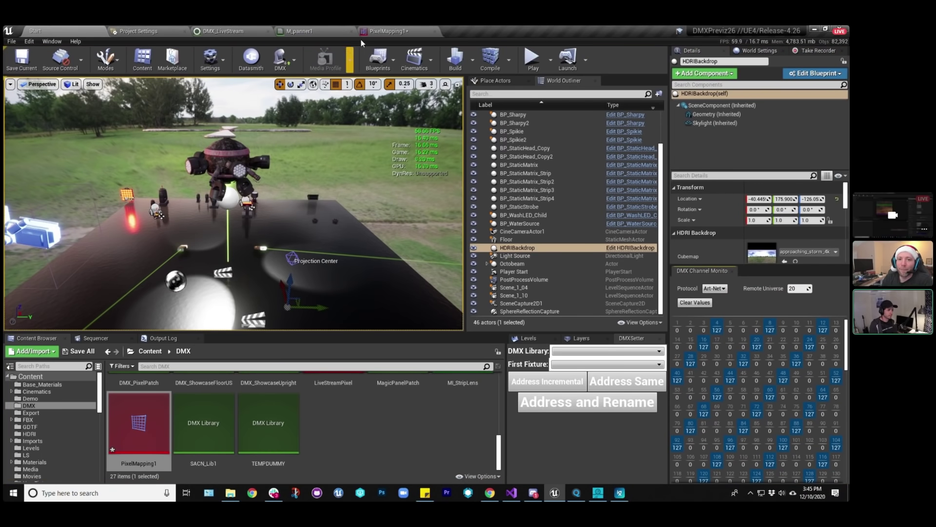
pyautogui.click(386, 31)
pyautogui.click(207, 59)
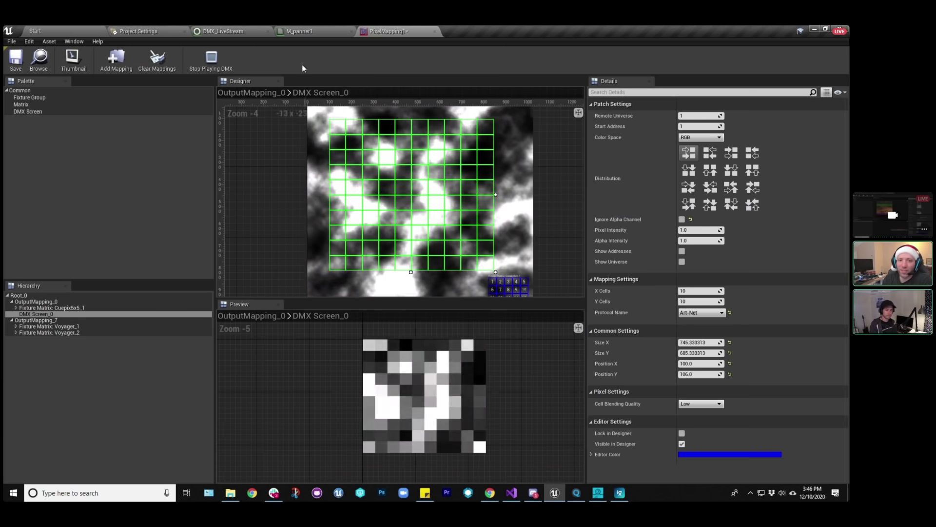
# Switch OutputMapping_7's Renderer Type to Material, restart DMX and check the Channel Monitor.
pyautogui.click(213, 58)
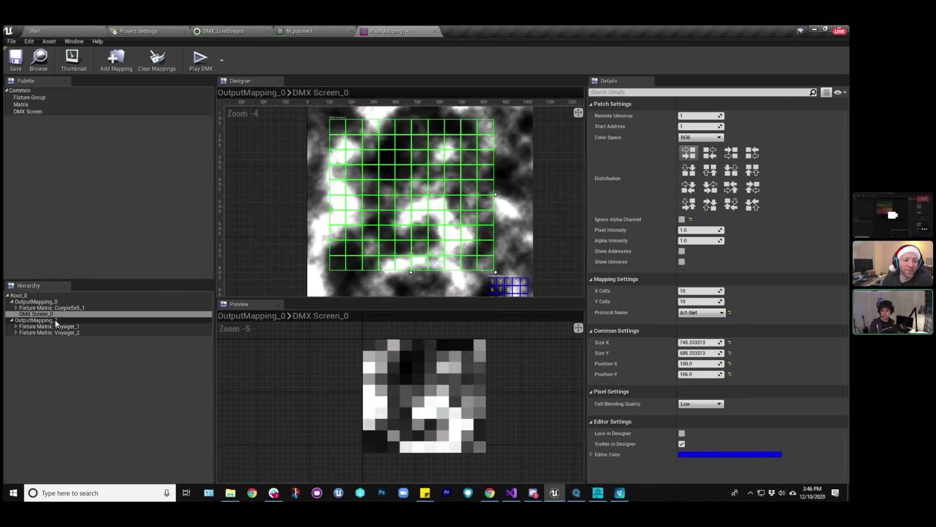
pyautogui.click(63, 320)
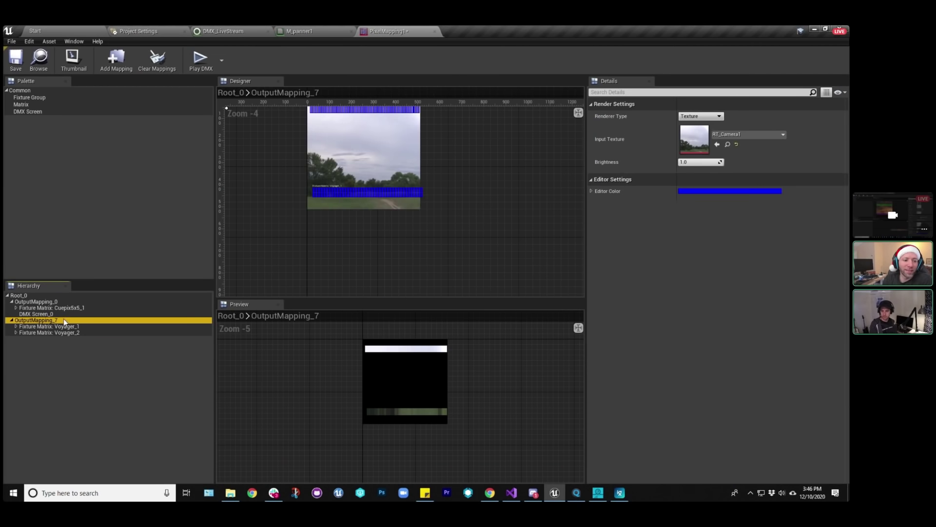
pyautogui.click(688, 129)
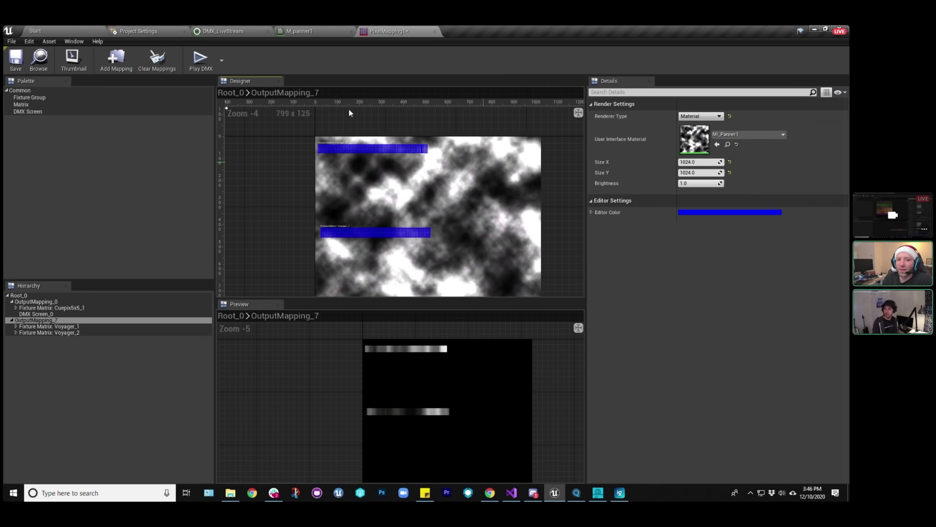
pyautogui.click(200, 58)
pyautogui.click(35, 31)
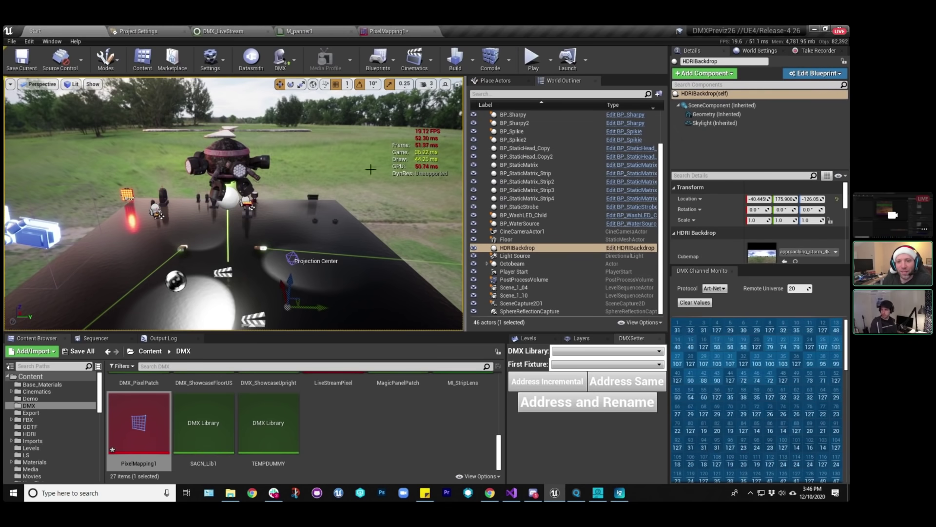
pyautogui.click(385, 30)
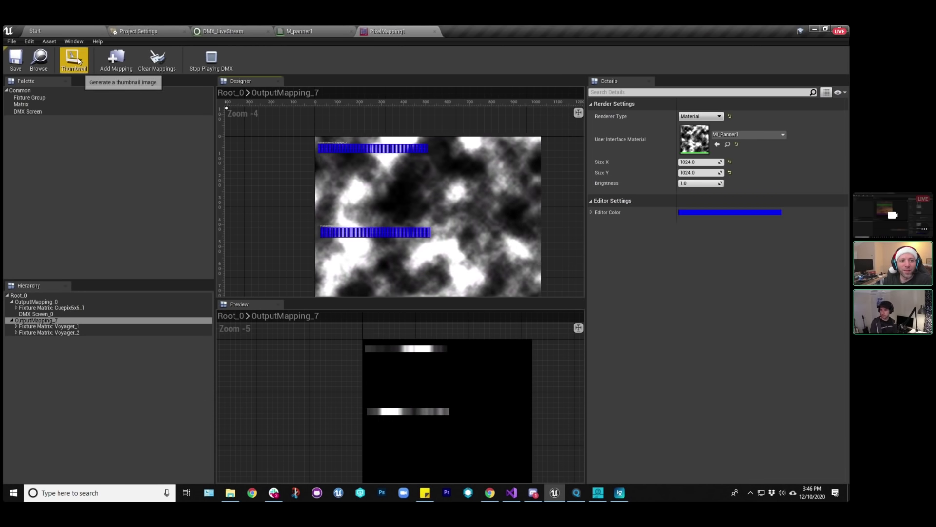
# Stretch the Voyager_2 strip across the material and fit Voyager_1 just beneath it.
pyautogui.click(387, 146)
pyautogui.moveTo(428, 152); pyautogui.dragTo(536, 160)
pyautogui.click(408, 232)
pyautogui.moveTo(408, 232); pyautogui.dragTo(541, 182)
pyautogui.moveTo(537, 173)
pyautogui.mouseDown()
pyautogui.moveTo(527, 171)
pyautogui.moveTo(539, 180)
pyautogui.mouseUp()
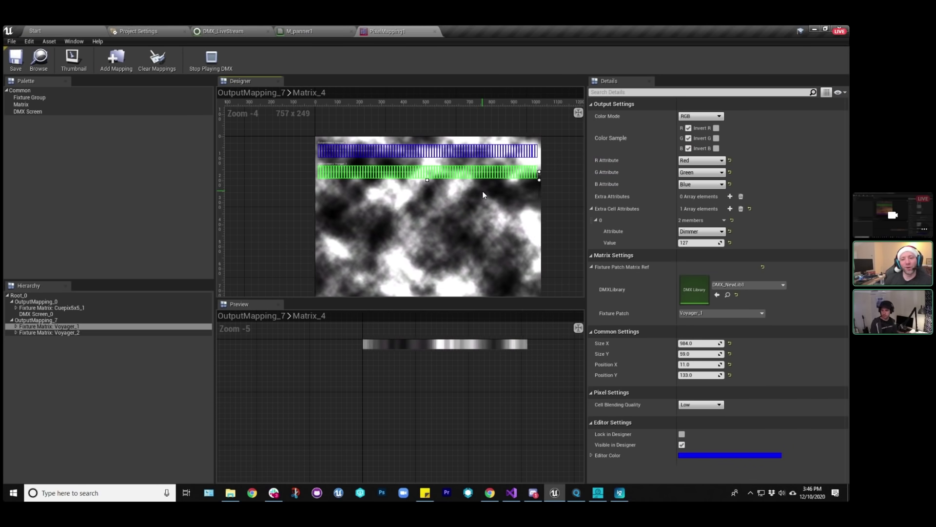
# Set Voyager_2's Extra Cell Attributes Dimmer value to 255.
pyautogui.click(512, 127)
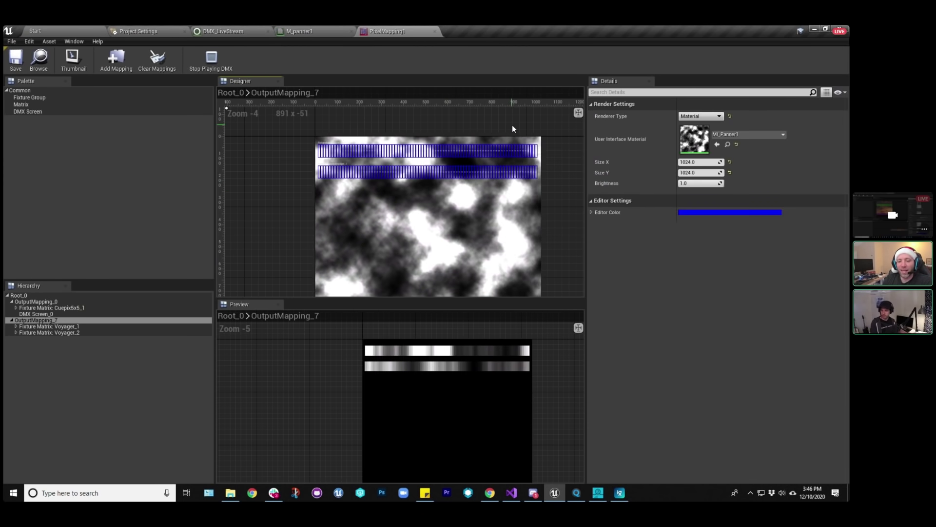
pyautogui.click(513, 152)
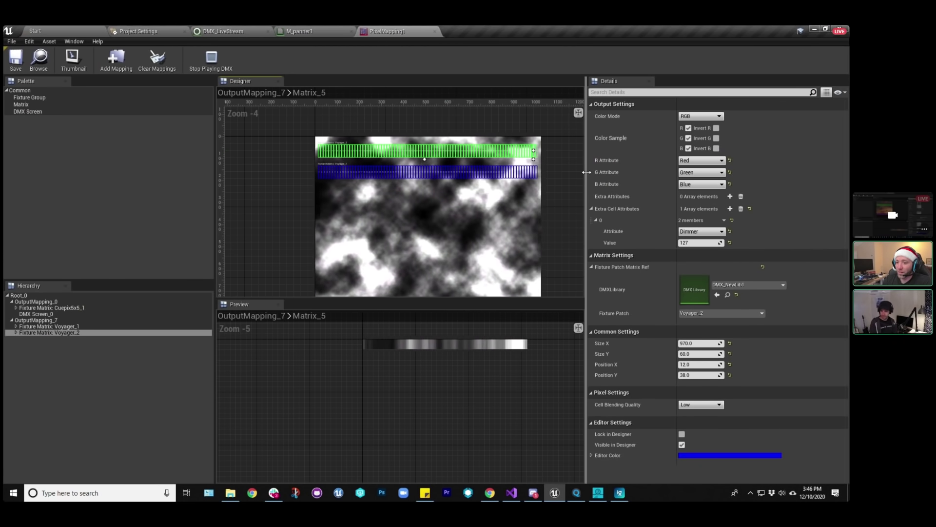
pyautogui.moveTo(689, 243); pyautogui.dragTo(663, 242)
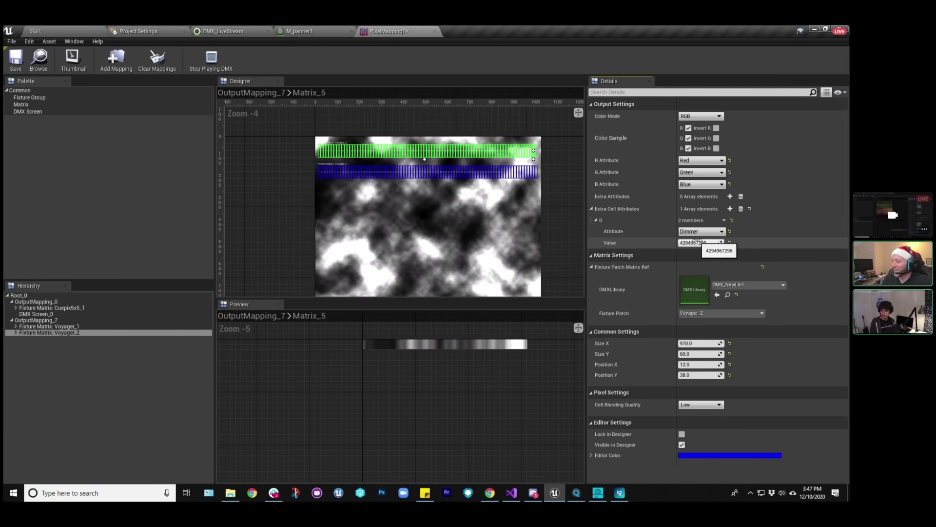
pyautogui.moveTo(704, 242)
pyautogui.mouseDown()
pyautogui.moveTo(693, 242)
pyautogui.moveTo(719, 243)
pyautogui.mouseUp()
pyautogui.click(719, 243)
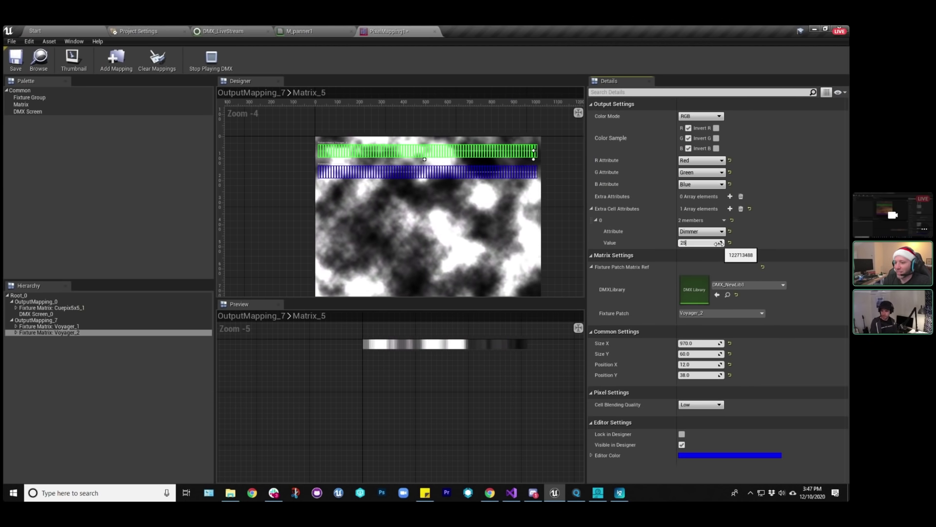
pyautogui.write('255')
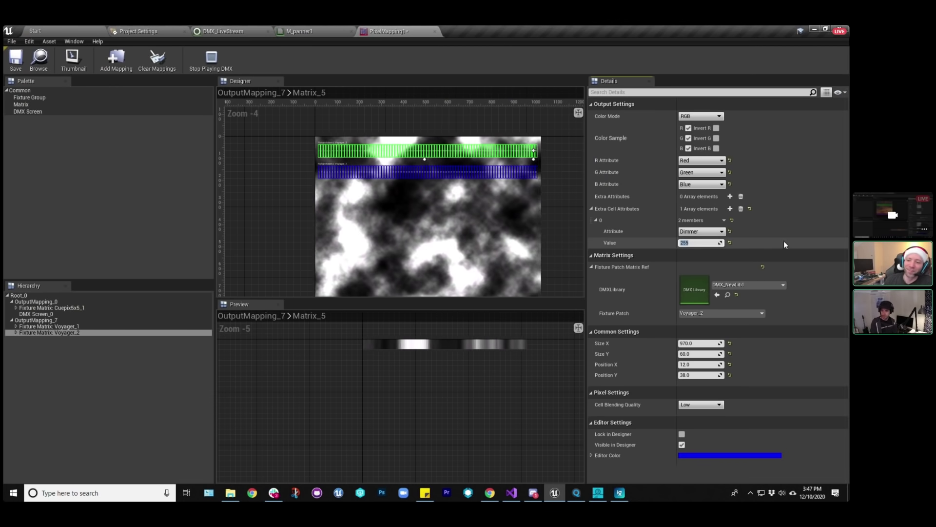
pyautogui.press('Return')
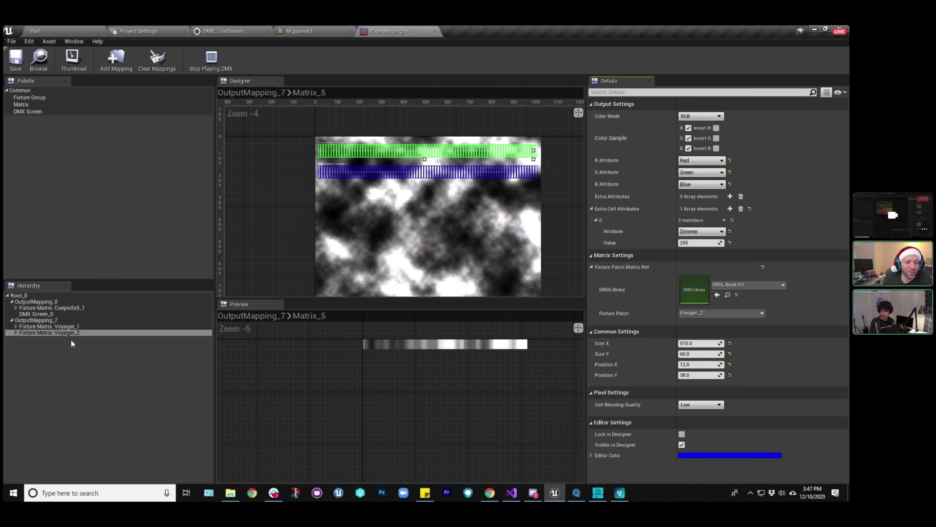
pyautogui.click(34, 320)
# Review OutputMapping_0, then stop DMX output and save PixelMapping1.
pyautogui.click(38, 302)
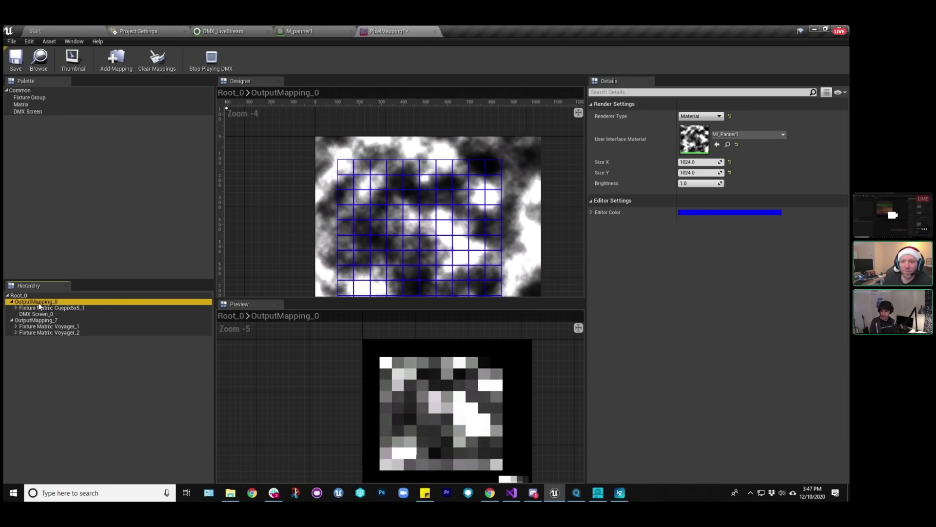
pyautogui.click(43, 318)
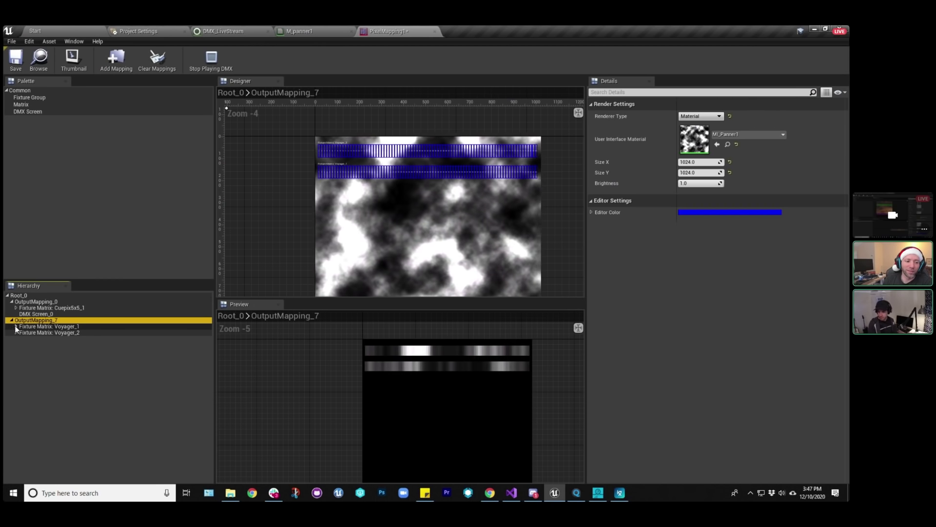
pyautogui.click(215, 59)
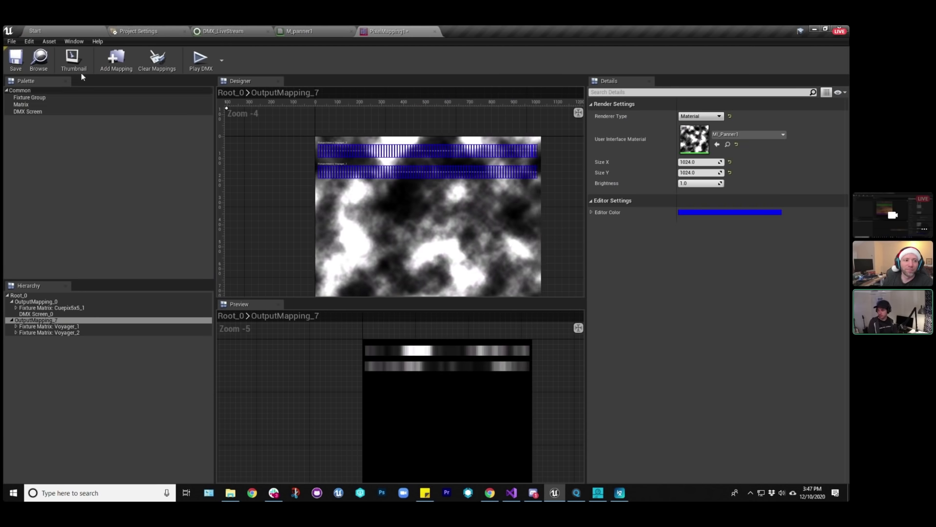
pyautogui.click(16, 57)
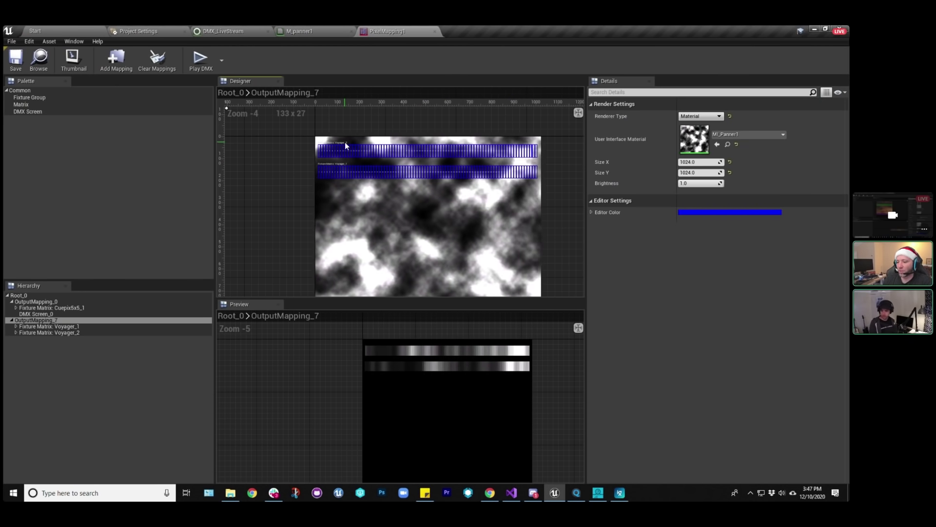
# Close the PixelMapping1 editor and return to the Start level editor.
pyautogui.click(66, 33)
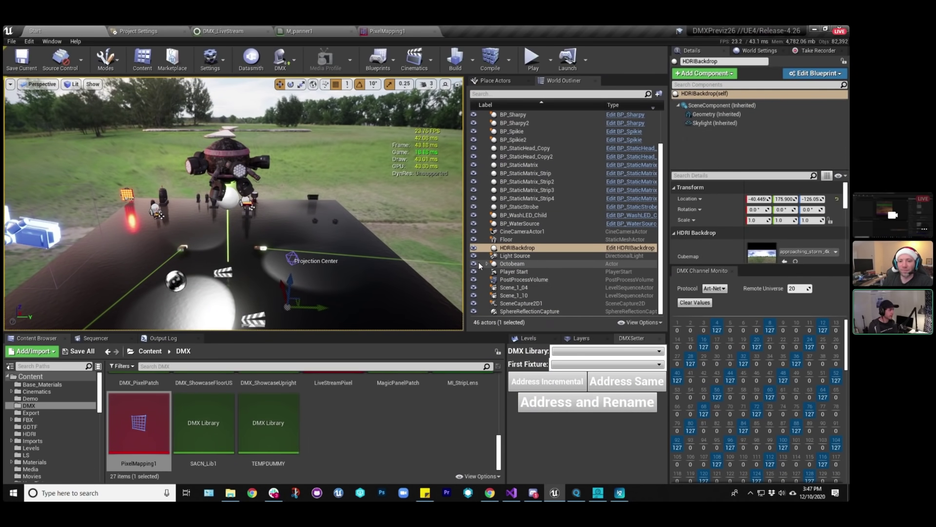
pyautogui.click(405, 31)
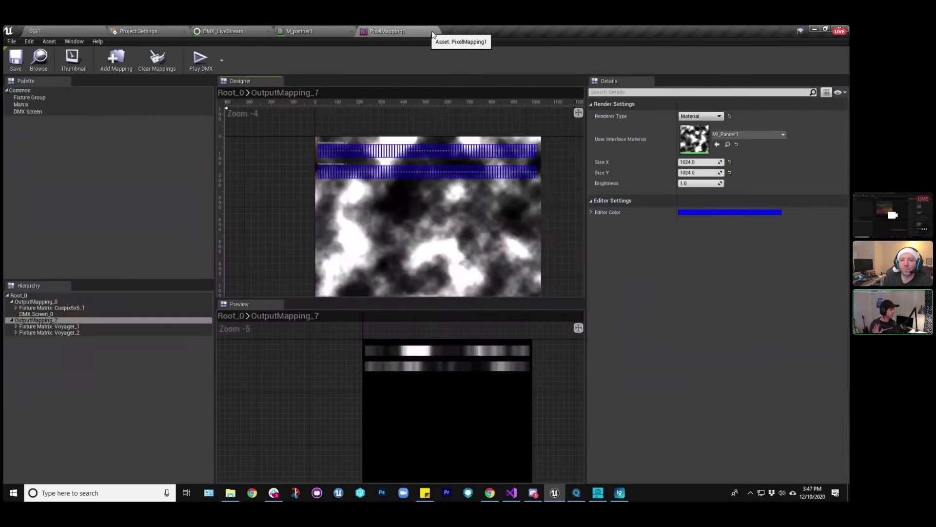
pyautogui.click(436, 31)
pyautogui.click(59, 31)
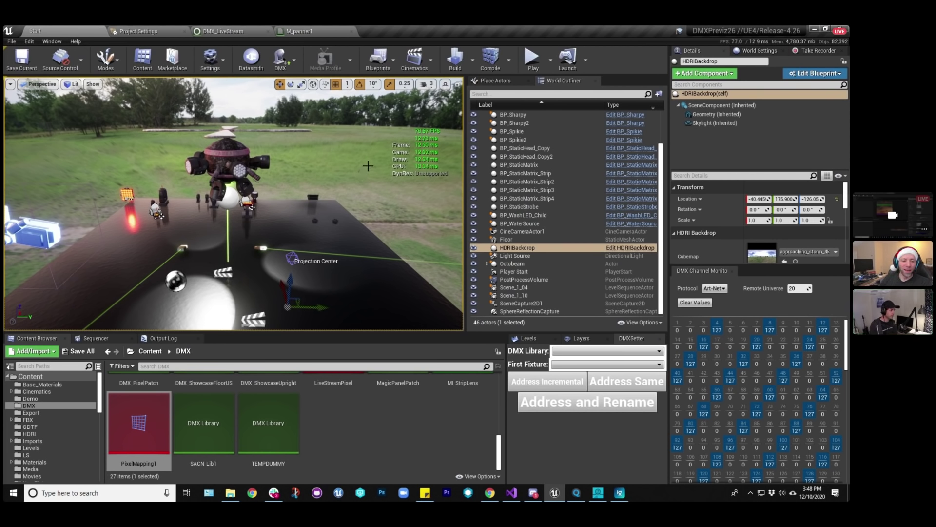
pyautogui.click(356, 417)
# Create an Actor Blueprint class named BP_DMXReceive in Content and open it.
pyautogui.scroll(3, 336, 428)
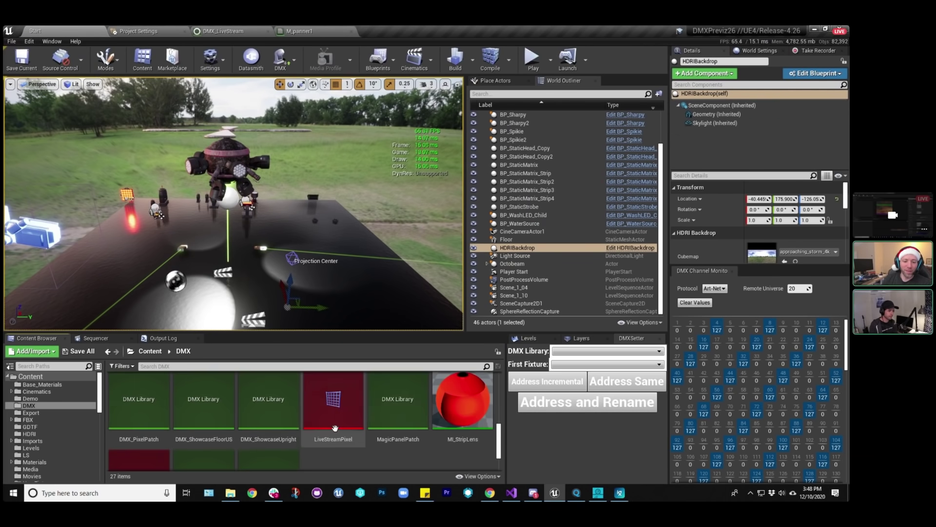
pyautogui.scroll(2, 335, 428)
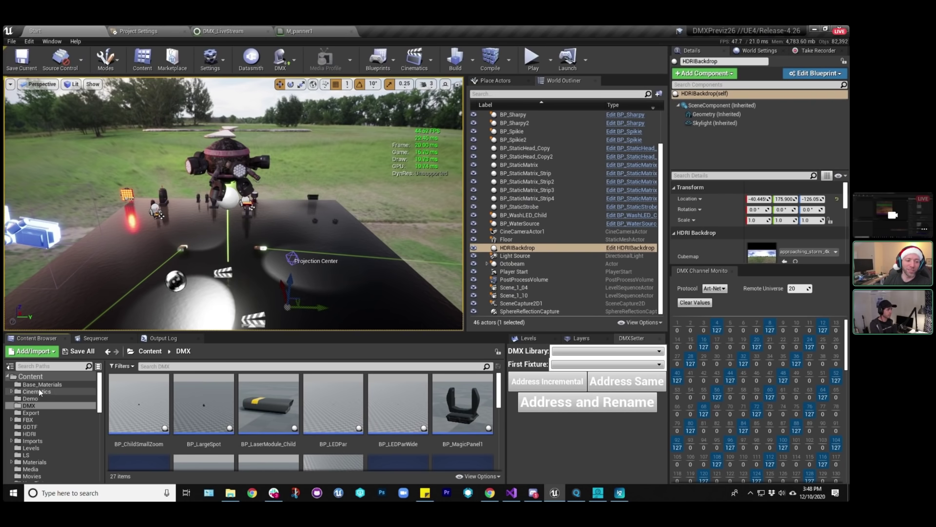
pyautogui.click(30, 376)
pyautogui.scroll(-5, 402, 406)
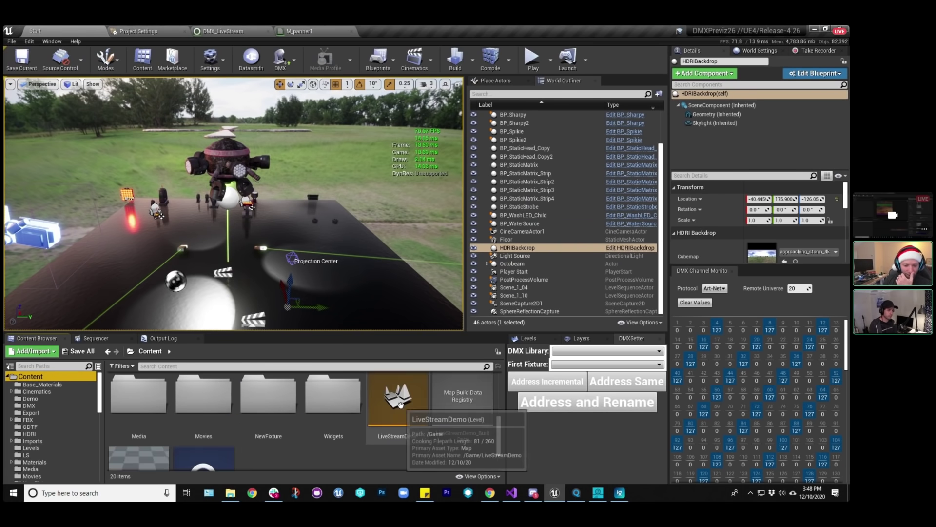
pyautogui.rightClick(256, 417)
pyautogui.click(284, 176)
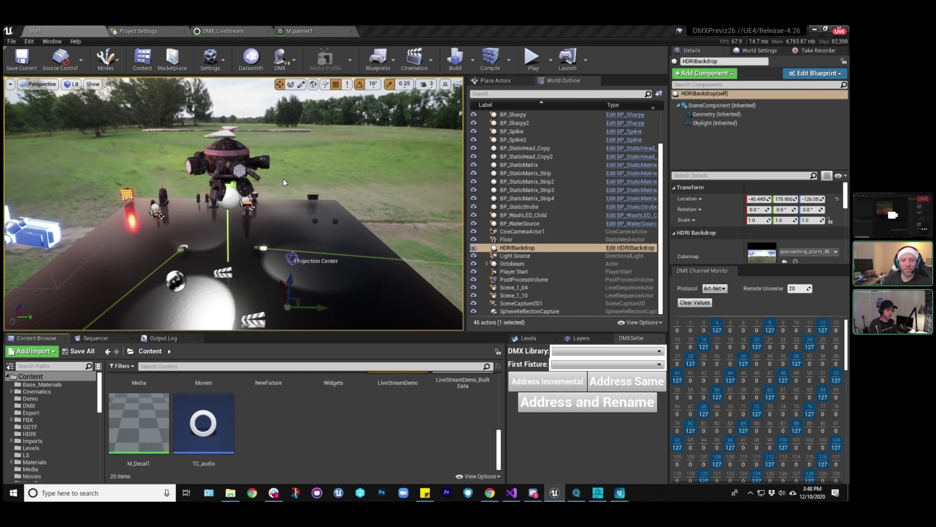
pyautogui.click(345, 170)
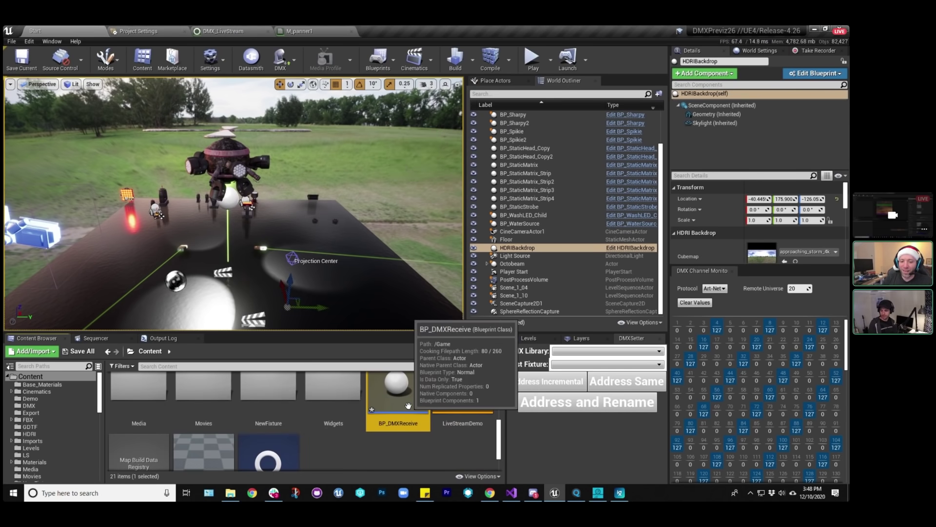
pyautogui.doubleClick(397, 395)
# Add a DMX component to BP_DMXReceive, then compile and save.
pyautogui.click(37, 63)
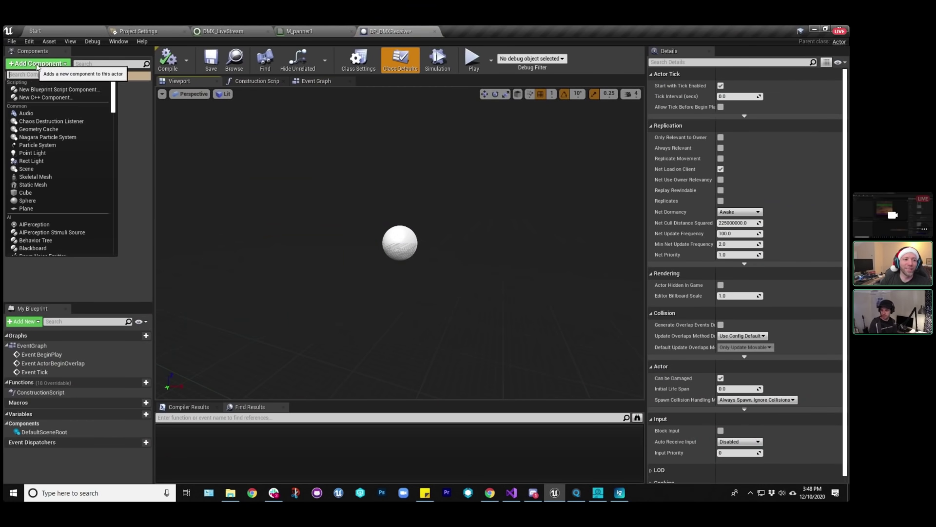
pyautogui.write('dmx')
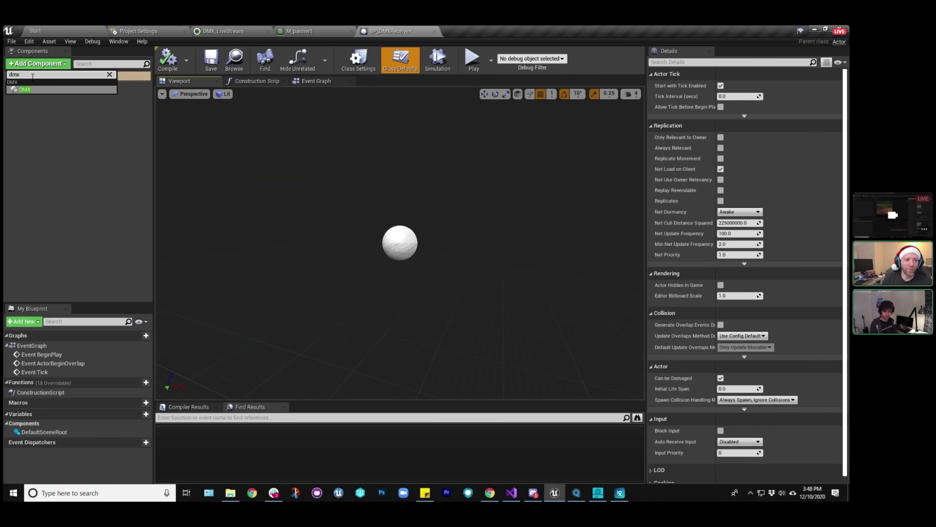
pyautogui.click(44, 90)
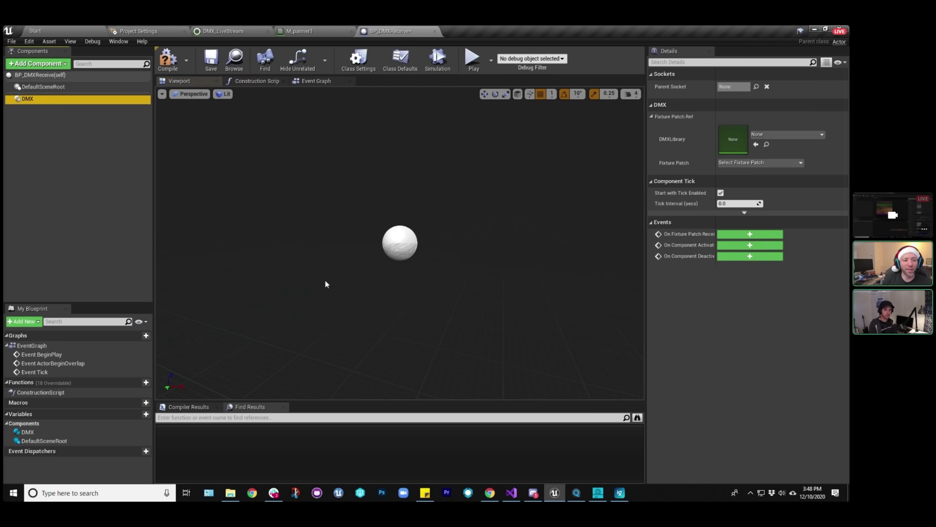
pyautogui.click(168, 58)
pyautogui.click(211, 58)
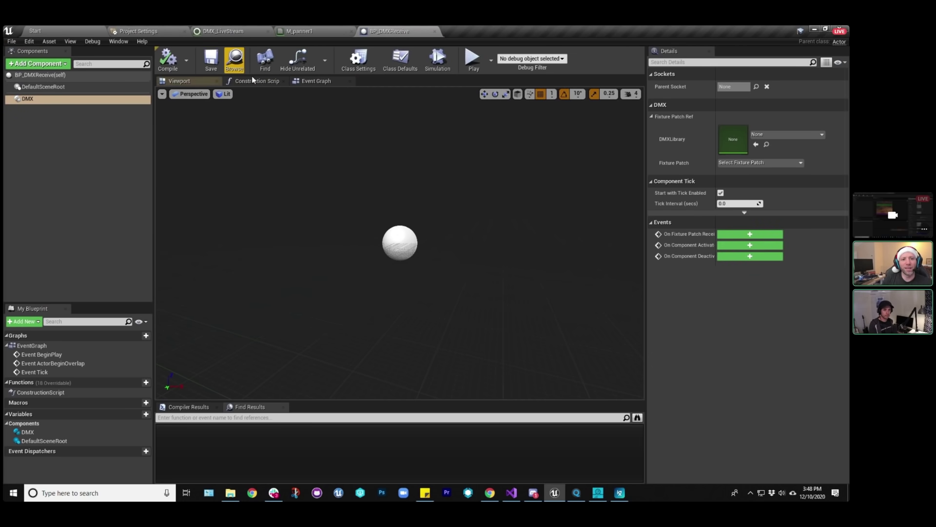
# Add an On Fixture Patch Received (DMX) event node to the Event Graph.
pyautogui.click(323, 81)
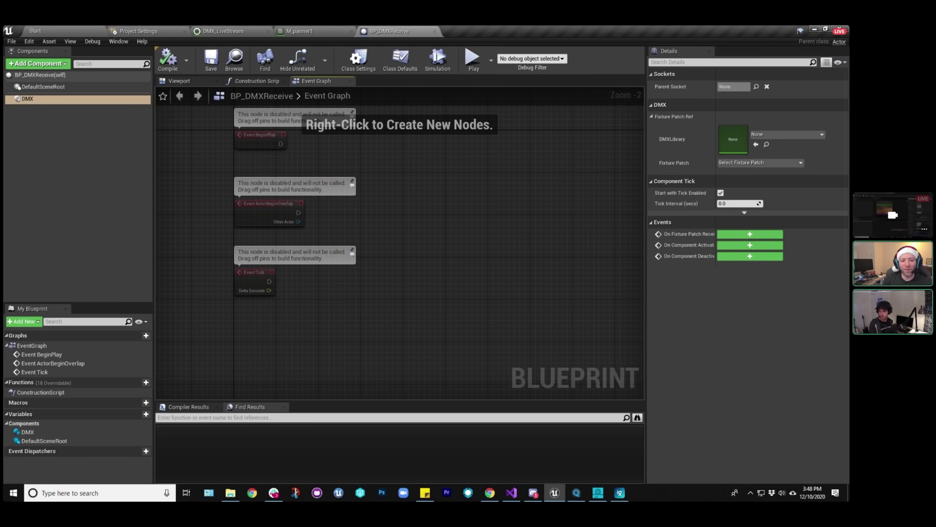
pyautogui.moveTo(416, 238); pyautogui.dragTo(284, 268, button='right')
pyautogui.rightClick(284, 266)
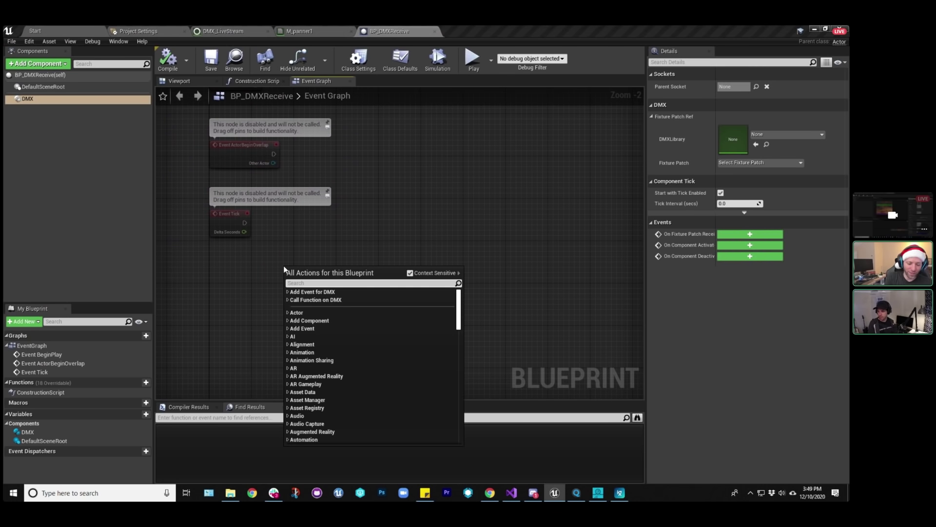
pyautogui.write('on fixture')
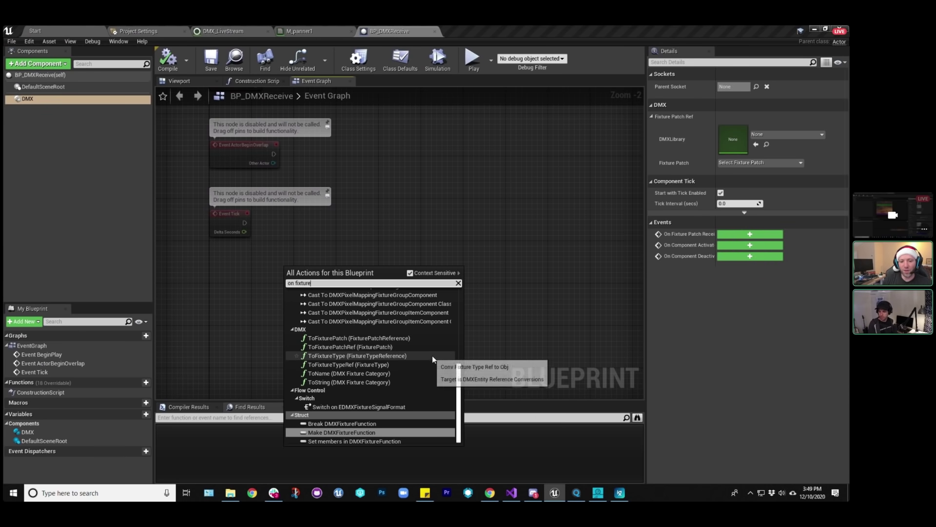
pyautogui.moveTo(456, 384); pyautogui.dragTo(465, 293)
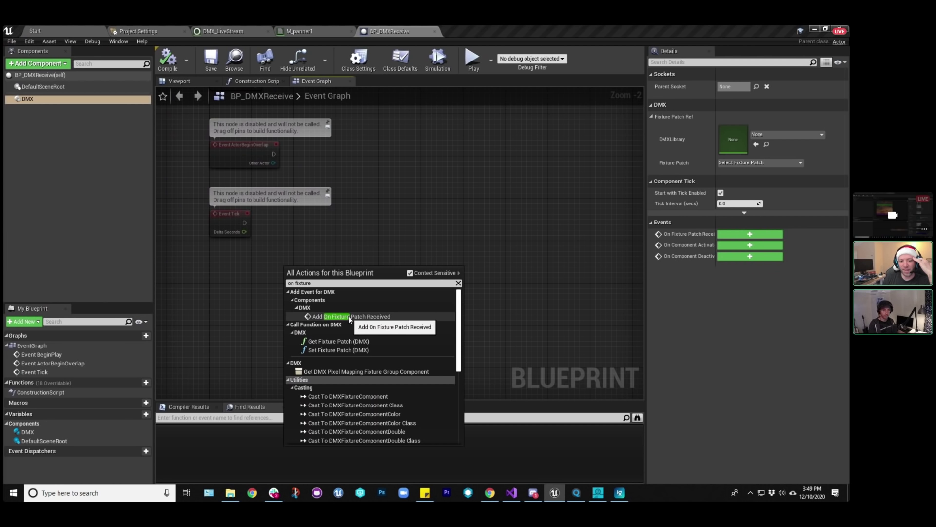
pyautogui.click(377, 316)
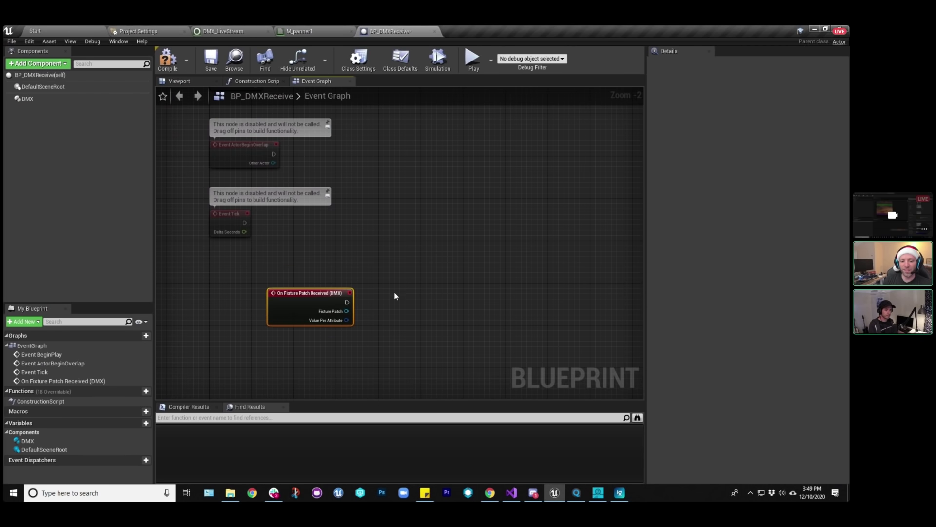
# Reposition the On Fixture Patch Received node within the event graph.
pyautogui.moveTo(322, 301); pyautogui.dragTo(299, 298, button='right')
pyautogui.moveTo(299, 298); pyautogui.dragTo(272, 287)
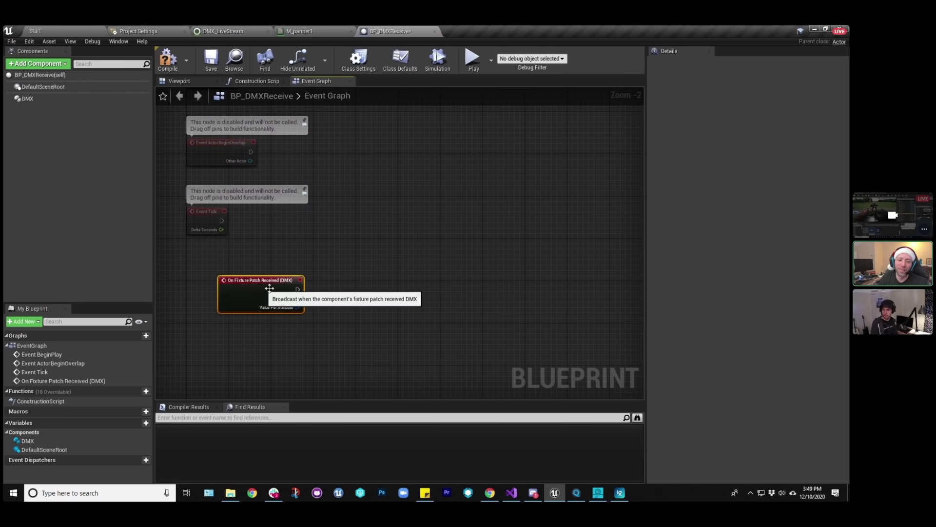
pyautogui.click(405, 277)
pyautogui.scroll(-2, 349, 244)
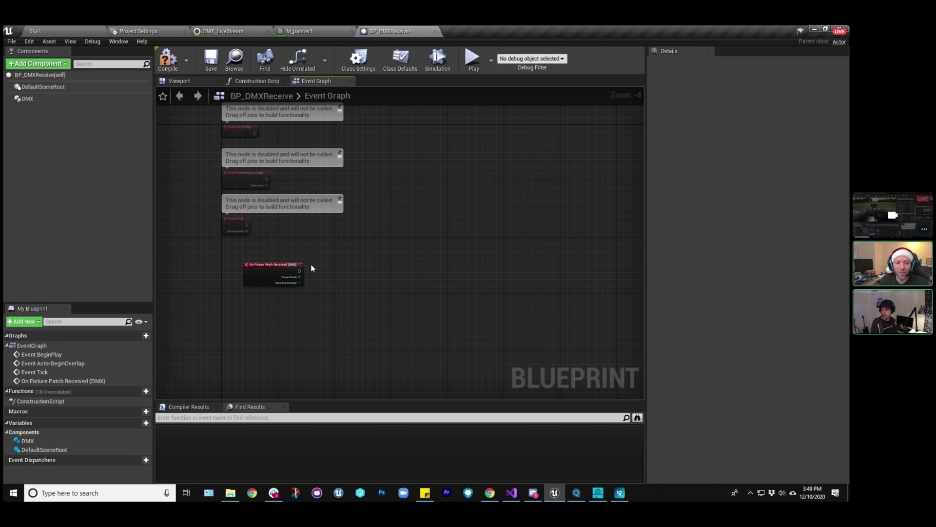
pyautogui.scroll(2, 312, 266)
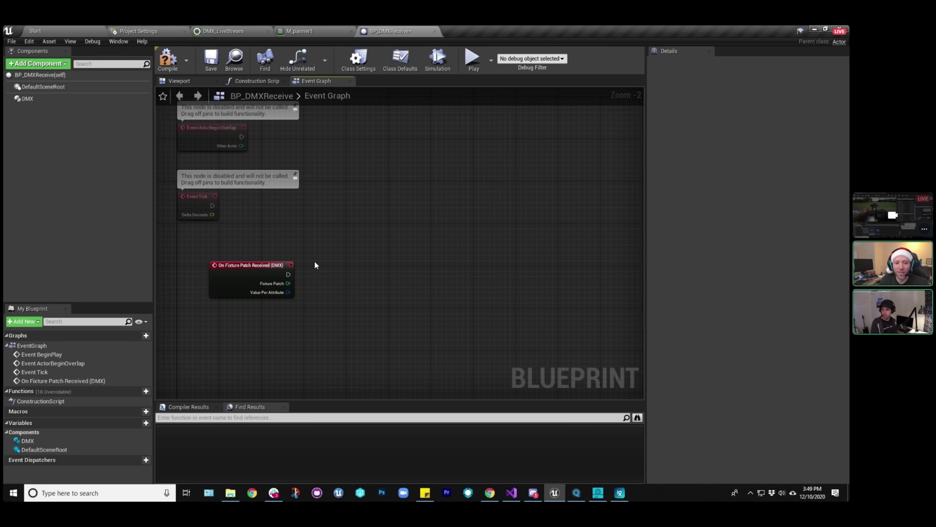
pyautogui.moveTo(287, 262); pyautogui.dragTo(275, 288)
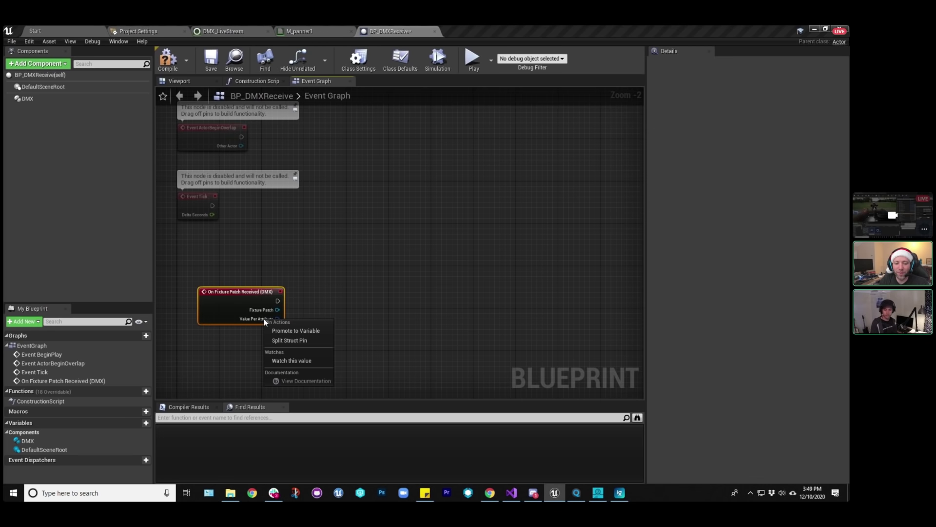
pyautogui.click(343, 294)
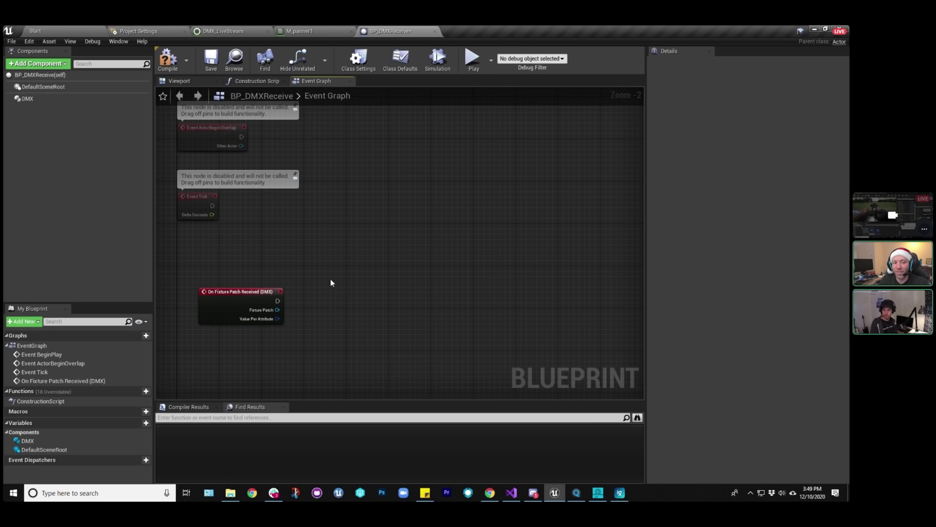
# Assign DMX library DMX_NewLib1 and fixture patch Ledpar_1 to the DMX component, then compile.
pyautogui.click(44, 99)
pyautogui.click(777, 135)
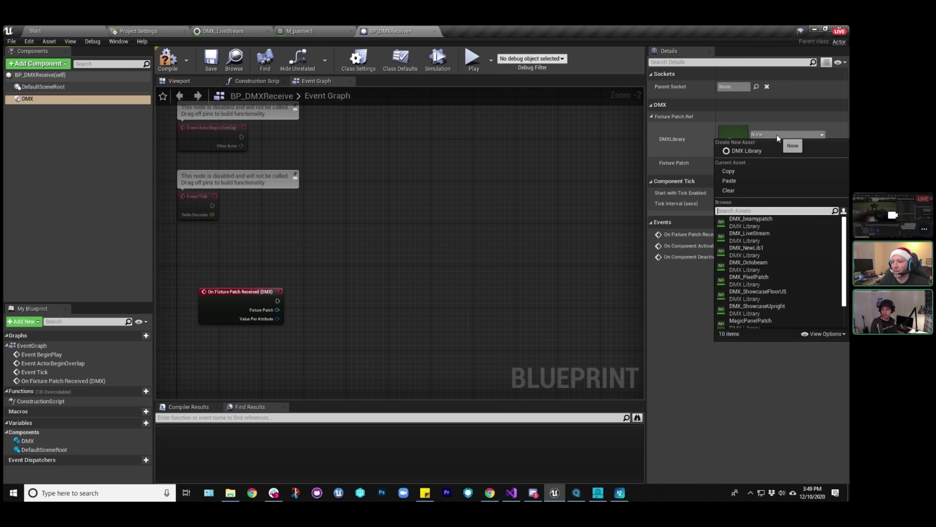
pyautogui.click(777, 255)
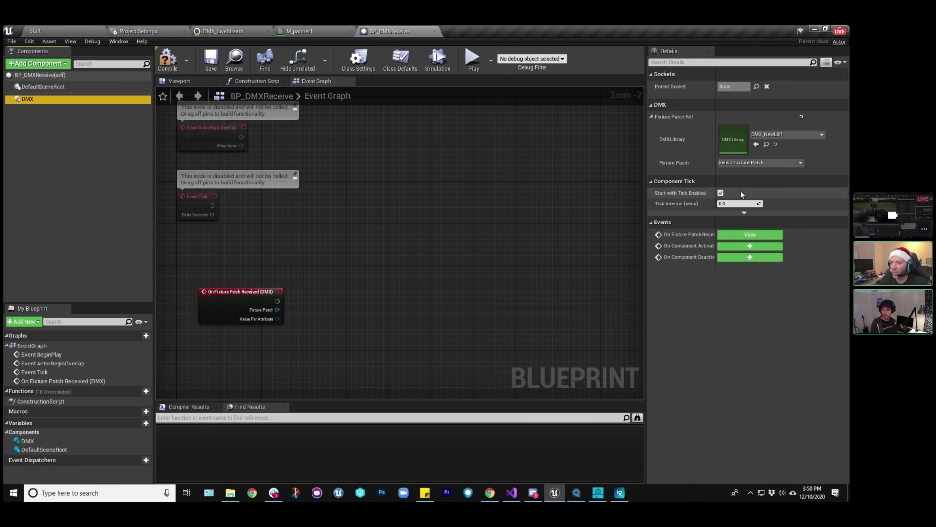
pyautogui.click(760, 161)
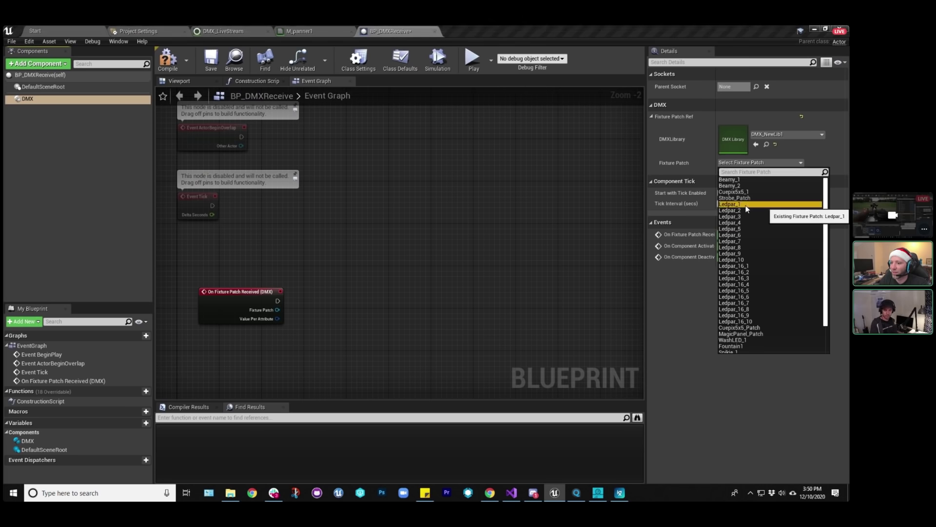
pyautogui.click(741, 204)
pyautogui.click(168, 58)
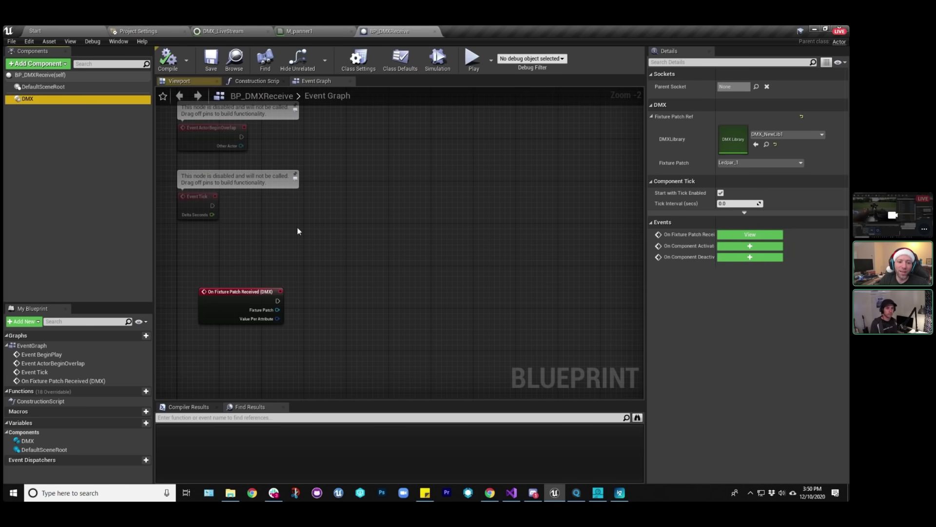
# Restore the event node's Value Per Attribute Map pin.
pyautogui.moveTo(299, 230); pyautogui.dragTo(258, 272, button='right')
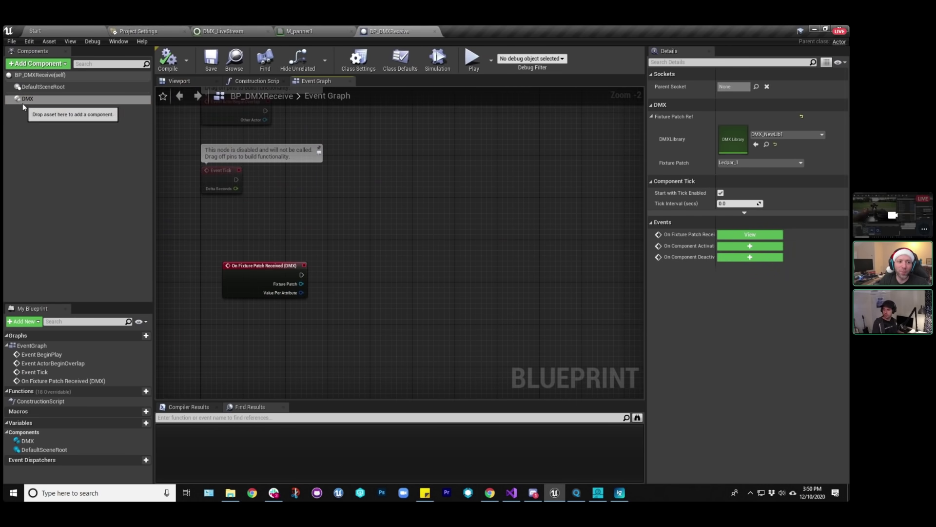
pyautogui.click(51, 102)
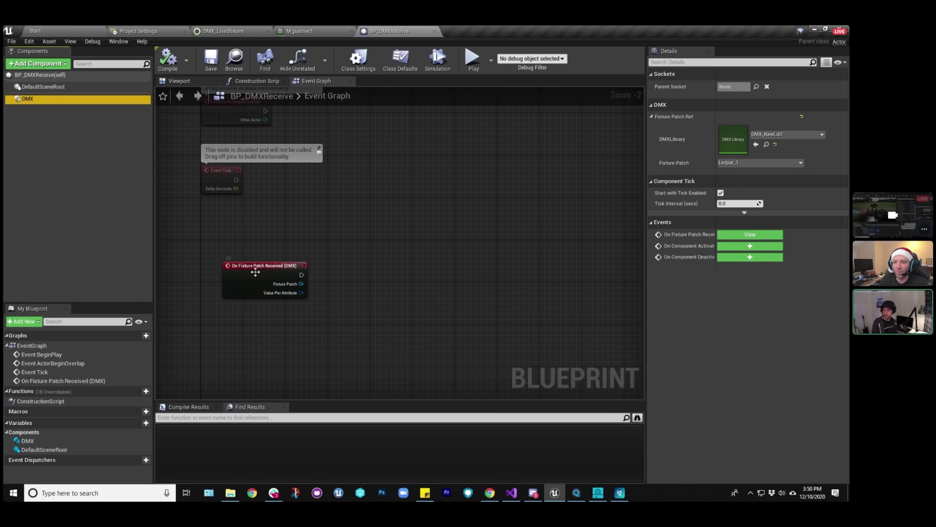
pyautogui.rightClick(285, 291)
pyautogui.click(321, 312)
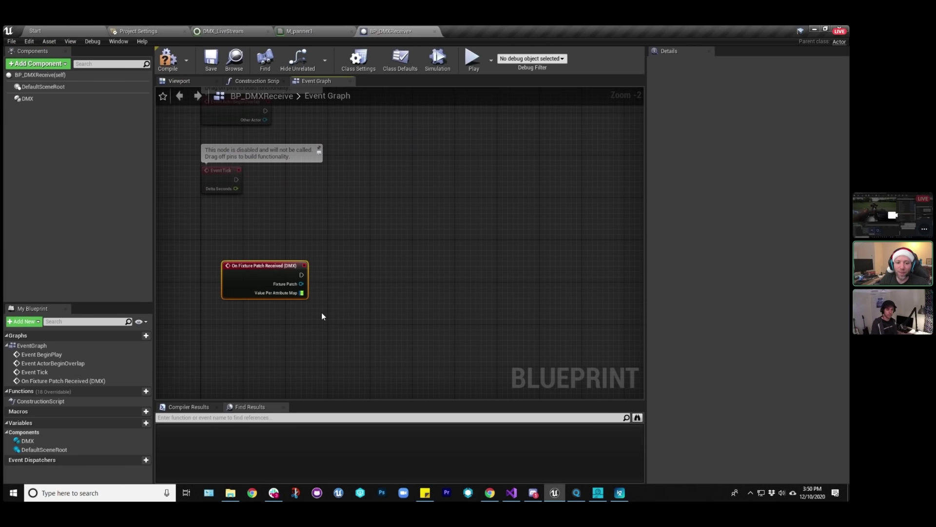
pyautogui.moveTo(279, 269); pyautogui.dragTo(279, 241)
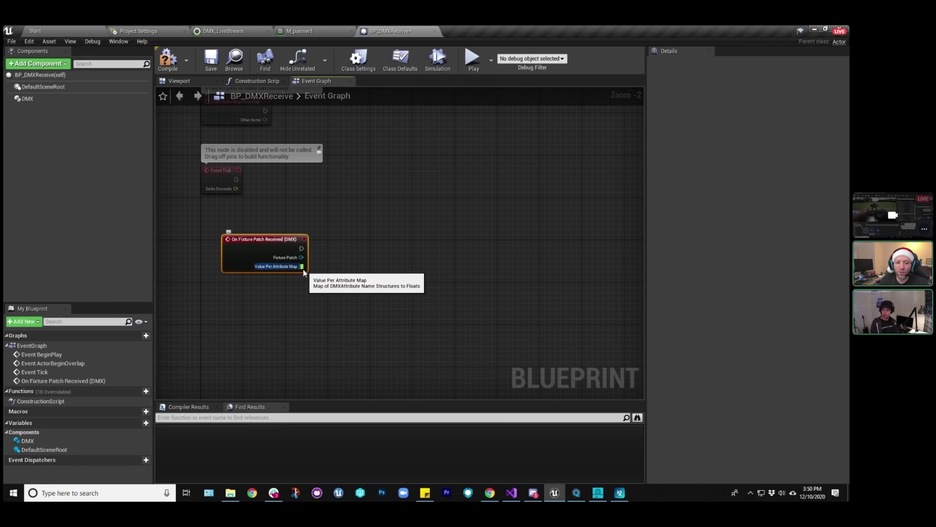
pyautogui.rightClick(301, 267)
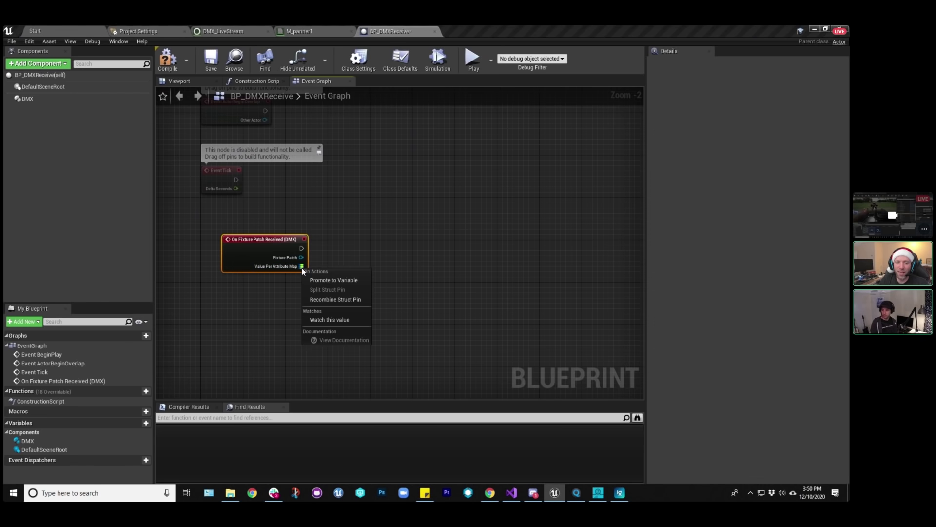
pyautogui.click(335, 255)
# Add a Find node on the attribute map looking up the Red attribute.
pyautogui.moveTo(343, 277); pyautogui.dragTo(345, 309)
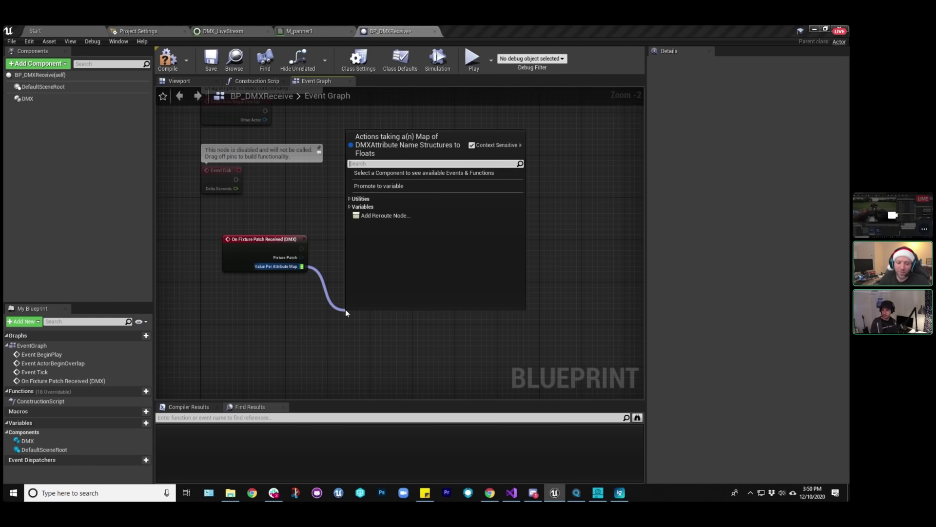
pyautogui.write('find')
pyautogui.click(375, 189)
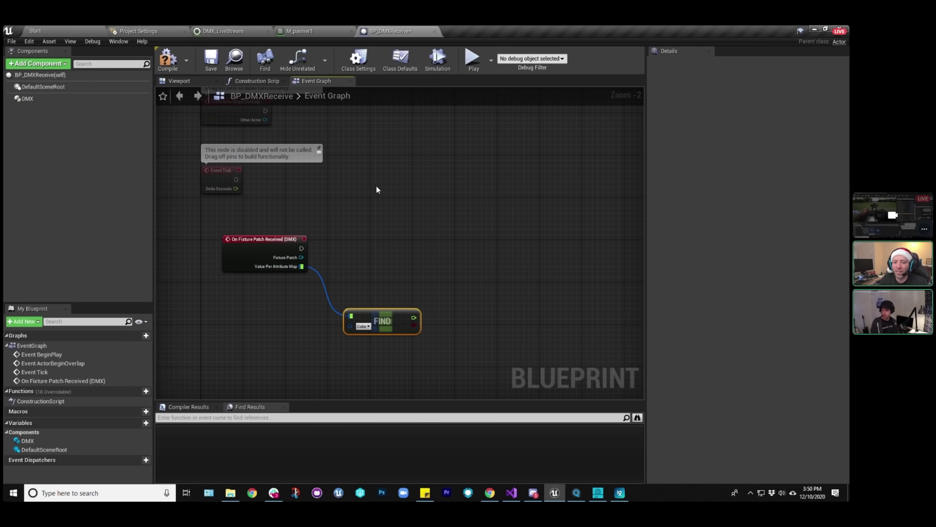
pyautogui.click(363, 326)
pyautogui.click(372, 355)
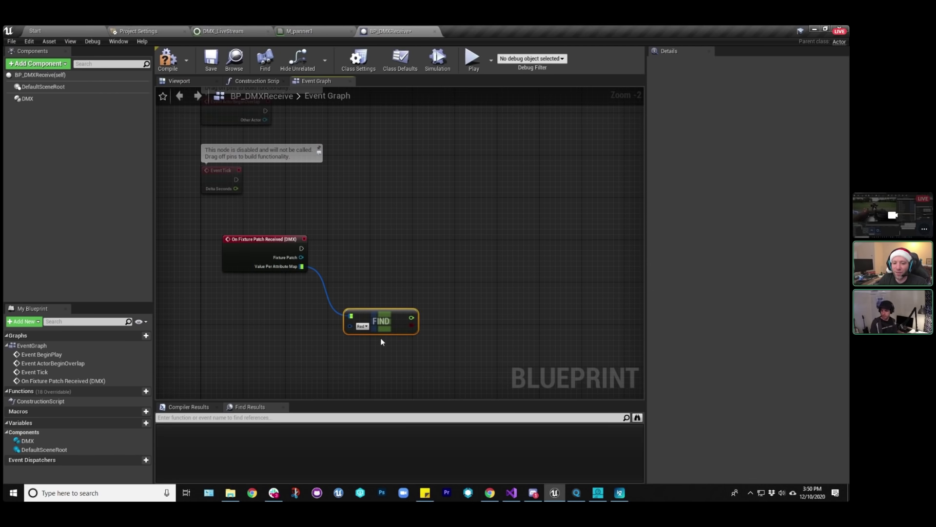
pyautogui.moveTo(383, 311); pyautogui.dragTo(468, 279)
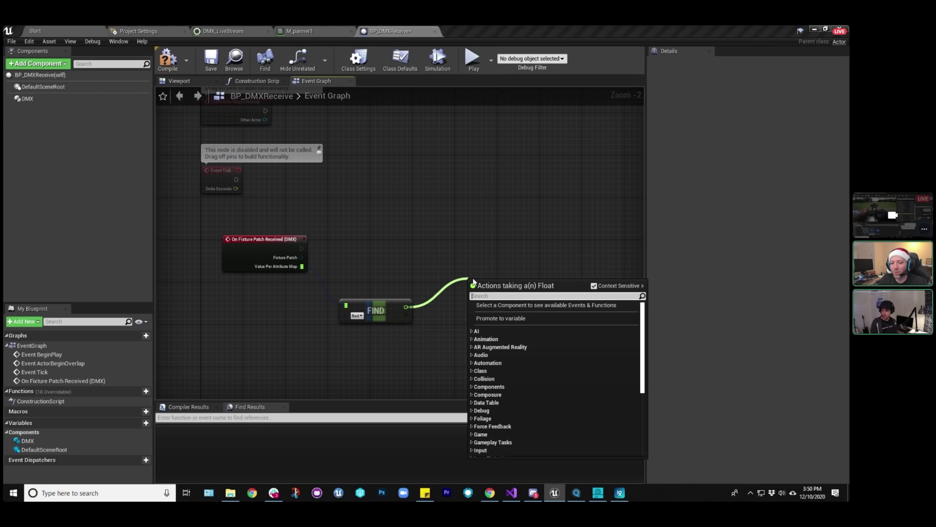
pyautogui.click(412, 230)
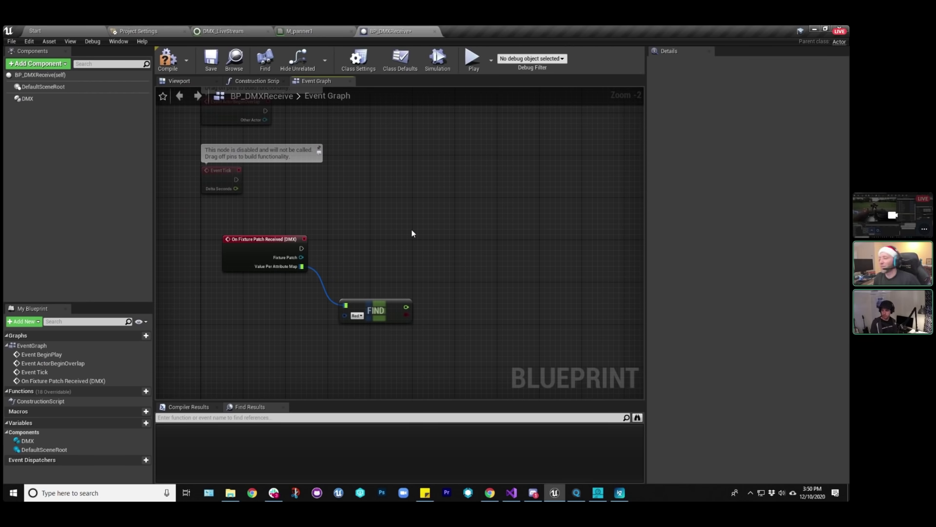
# Reposition the Find node, check the fixture patch settings, and return to the level editor.
pyautogui.click(28, 99)
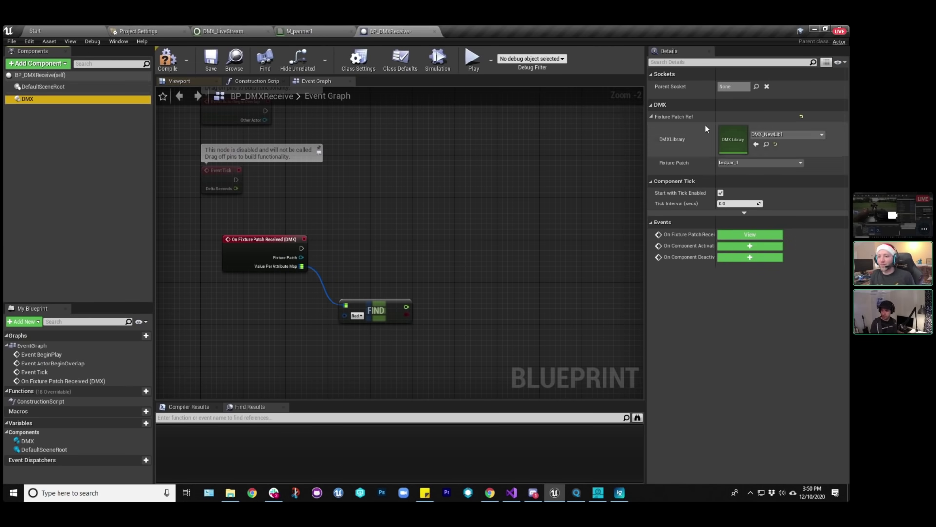
pyautogui.moveTo(434, 251); pyautogui.dragTo(401, 252, button='right')
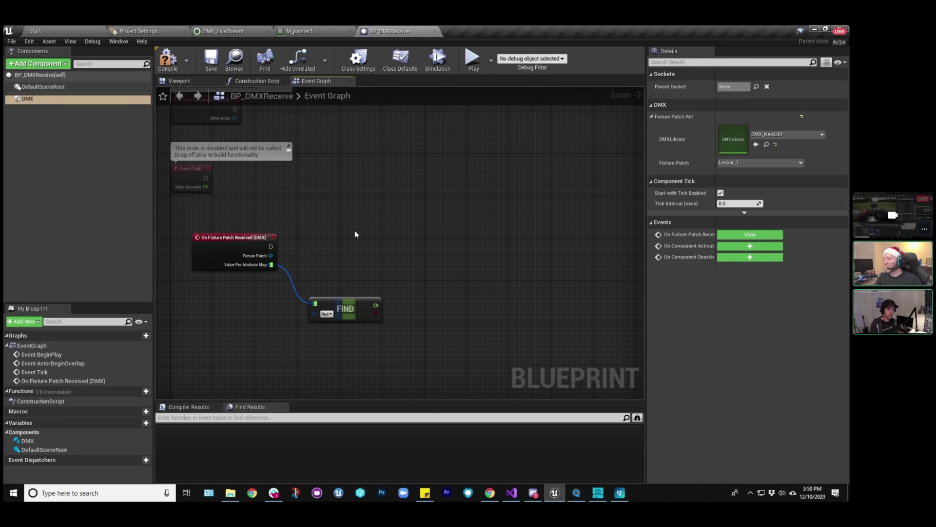
pyautogui.click(352, 307)
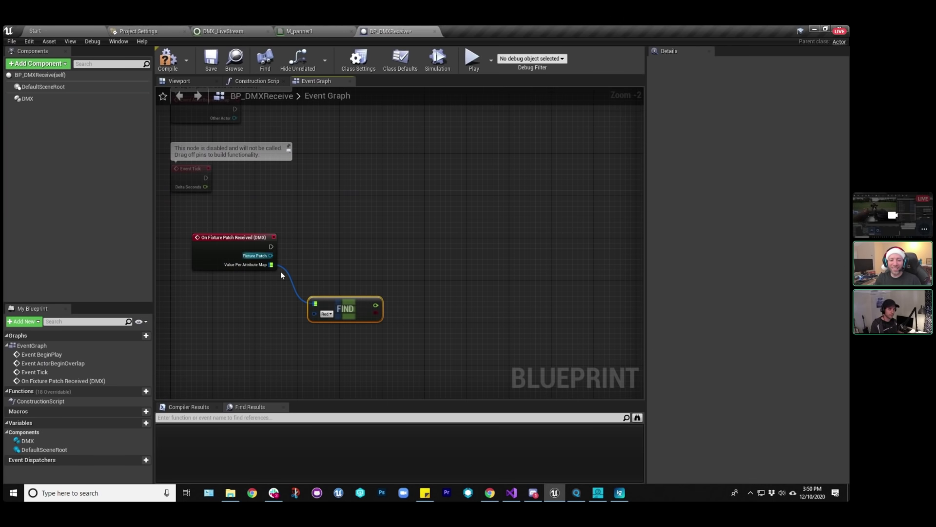
pyautogui.moveTo(358, 304); pyautogui.dragTo(417, 285)
pyautogui.click(350, 256)
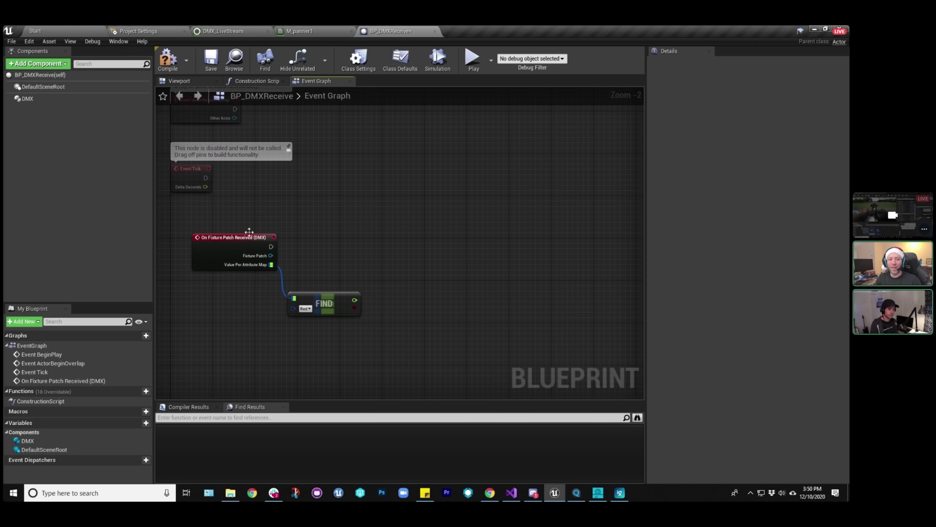
pyautogui.click(21, 99)
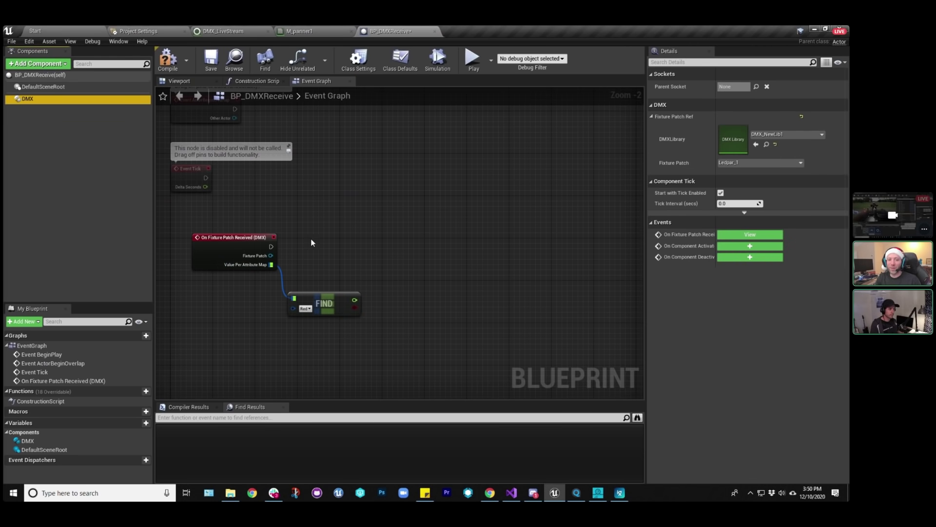
pyautogui.click(76, 31)
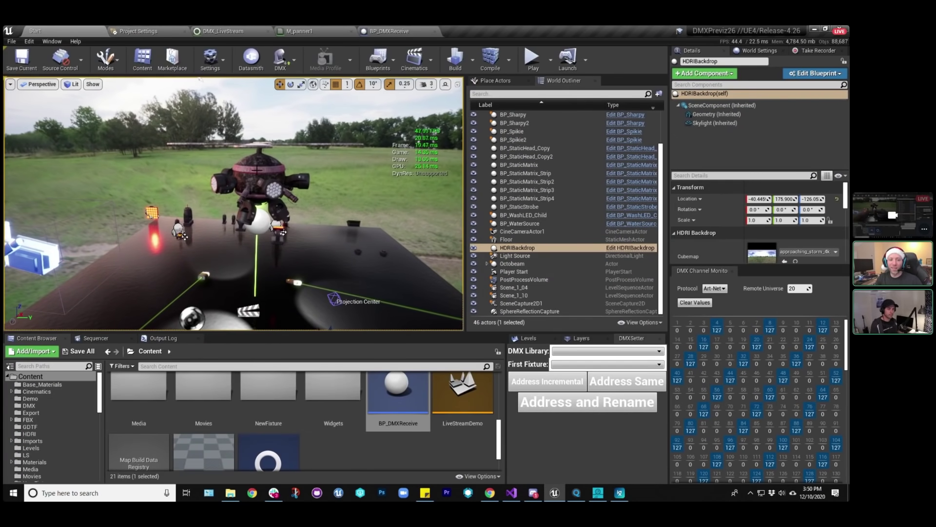
# Select OctoBase and launch Play In Editor for the Start level.
pyautogui.click(257, 170)
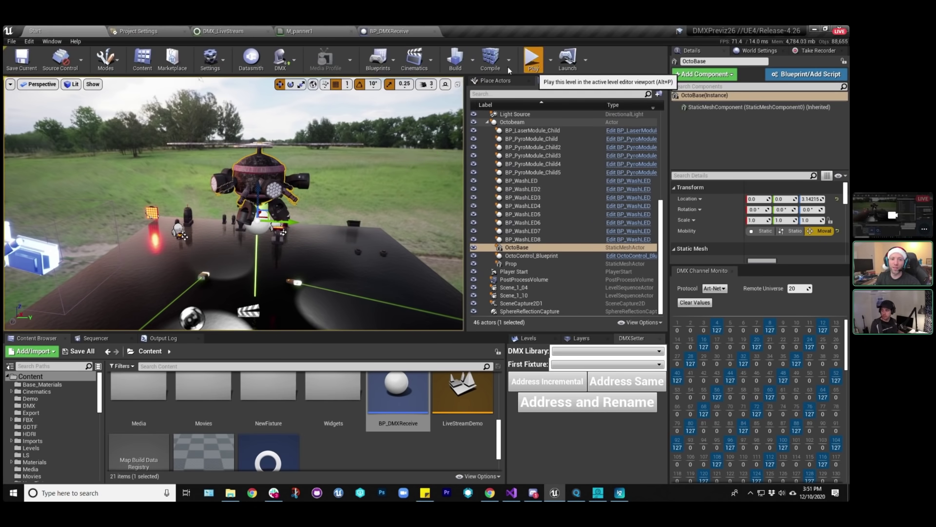
pyautogui.click(533, 62)
# Fire MagicQ's PB3 Defaults and run the PB8 RedAndBlue fader up and back down.
pyautogui.moveTo(881, 109); pyautogui.dragTo(487, 91)
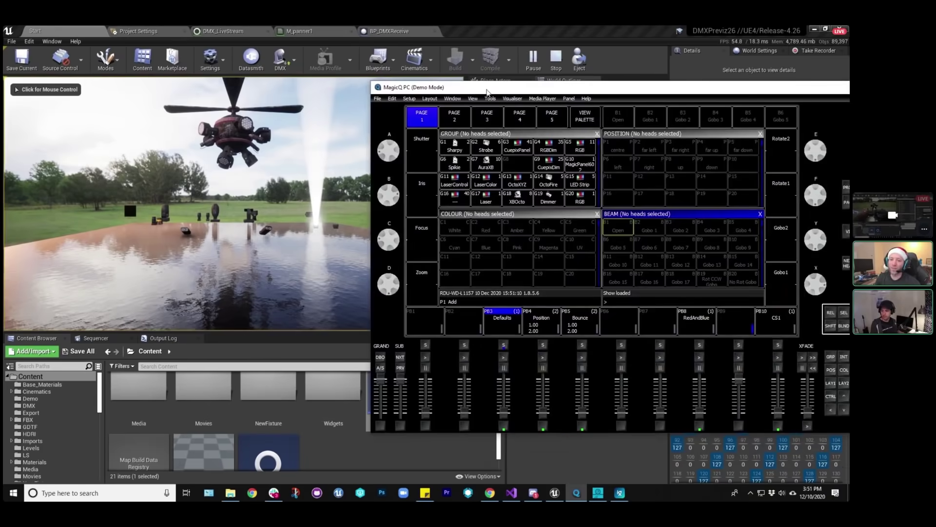
pyautogui.click(504, 357)
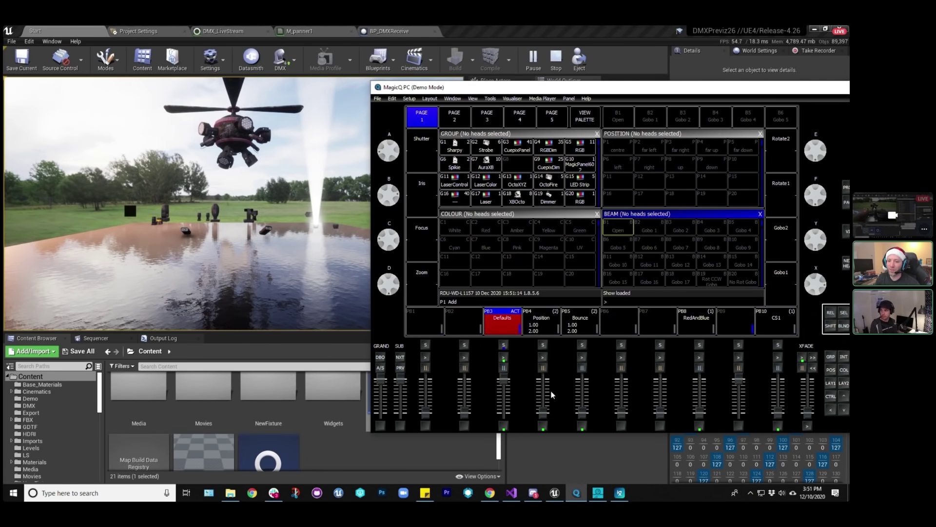
pyautogui.moveTo(701, 412)
pyautogui.mouseDown()
pyautogui.moveTo(701, 378)
pyautogui.moveTo(700, 411)
pyautogui.mouseUp()
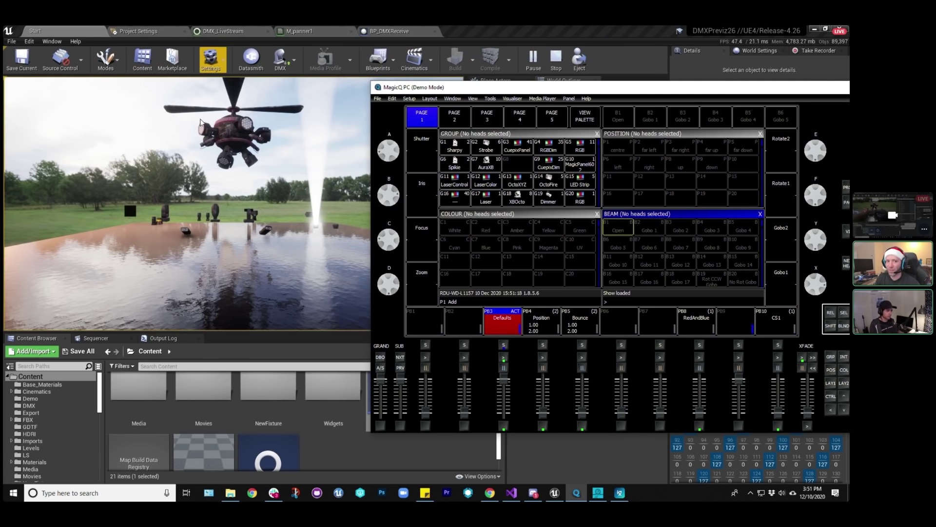
# End the Unreal play session and select OctoBase to view its Details.
pyautogui.hotkey('alt', 'Tab')
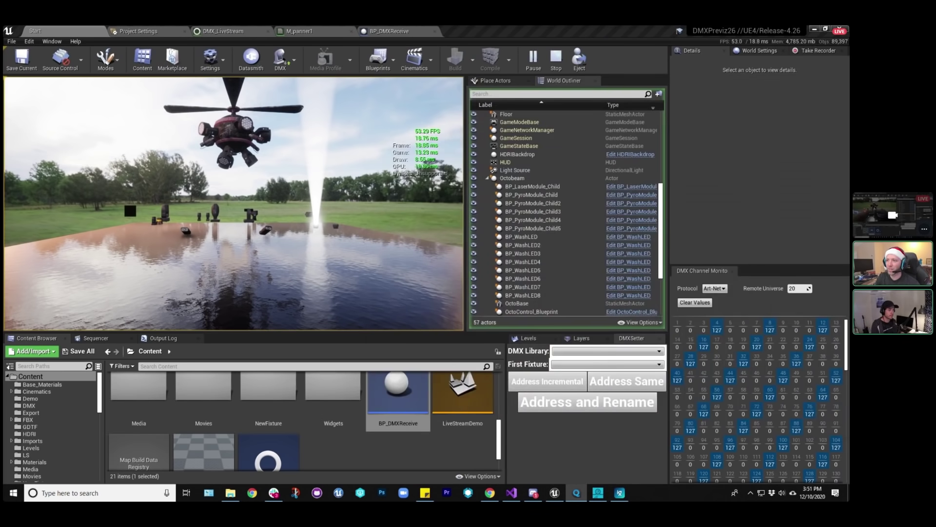
pyautogui.click(556, 58)
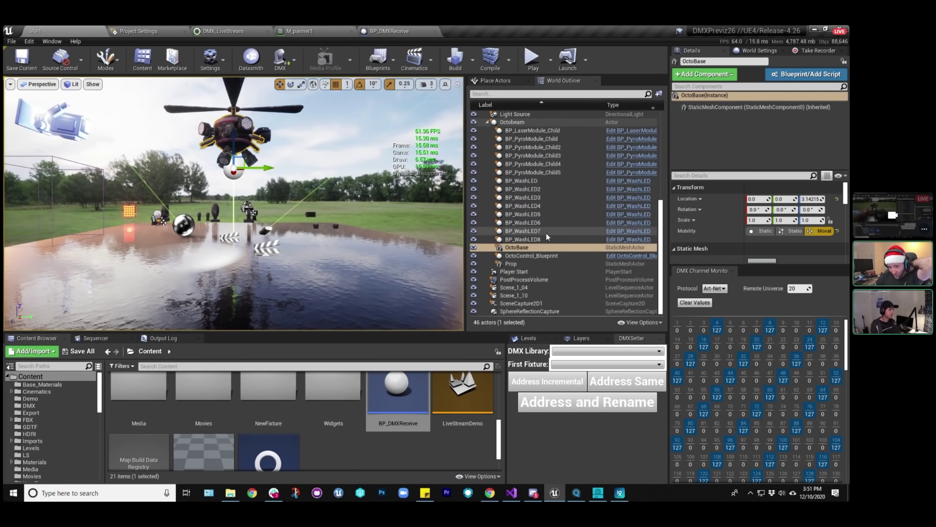
pyautogui.click(638, 247)
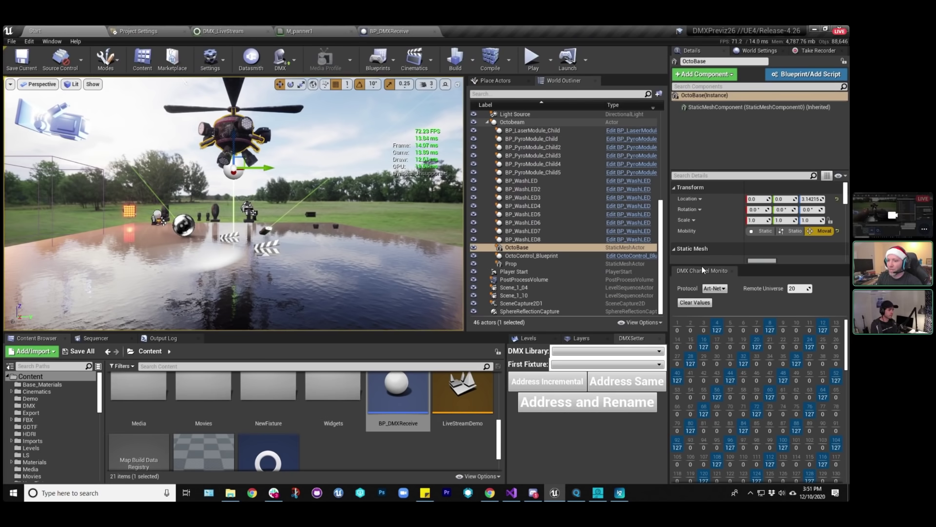
pyautogui.moveTo(701, 266); pyautogui.dragTo(703, 322)
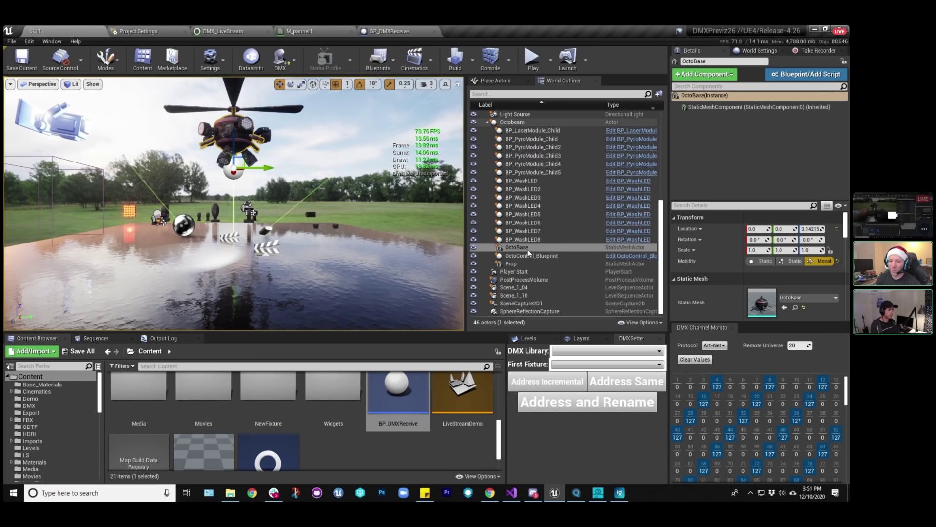
# Open OctoControl_Blueprint in the Blueprint Editor and frame its fixture patch event nodes.
pyautogui.click(807, 74)
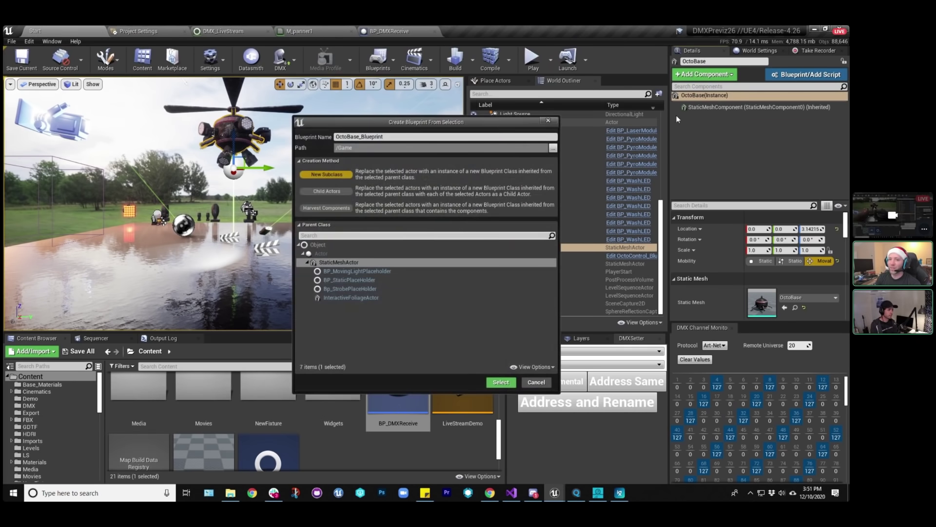
pyautogui.click(537, 382)
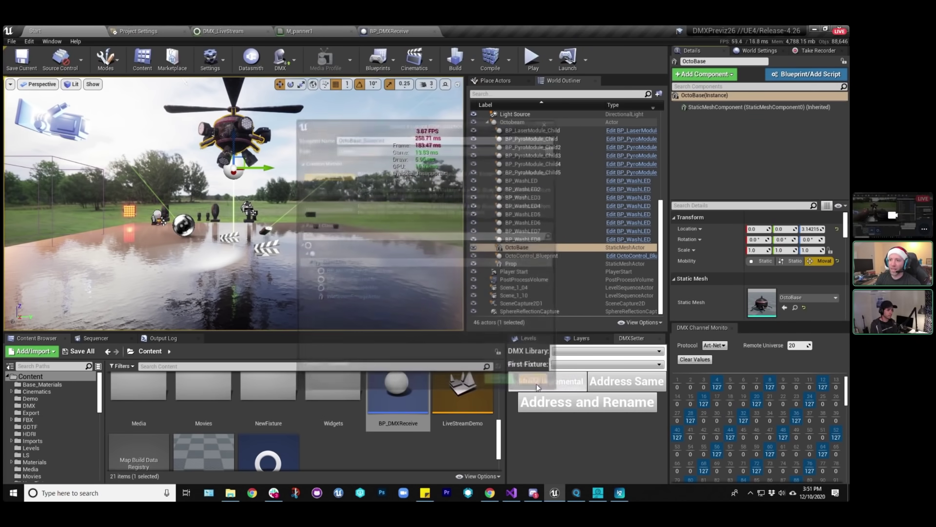
pyautogui.click(551, 255)
pyautogui.click(812, 73)
pyautogui.click(753, 97)
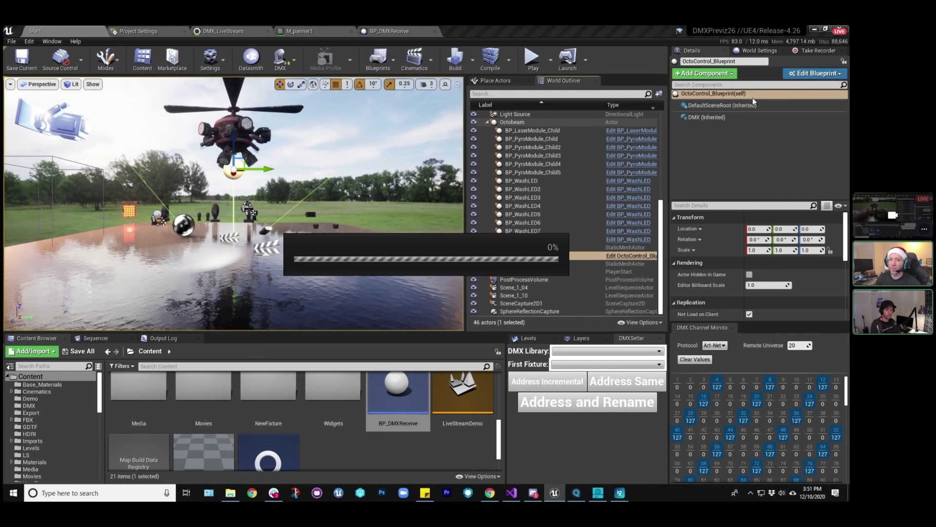
pyautogui.scroll(-1, 343, 206)
pyautogui.moveTo(343, 207); pyautogui.dragTo(475, 202, button='right')
pyautogui.scroll(2, 476, 184)
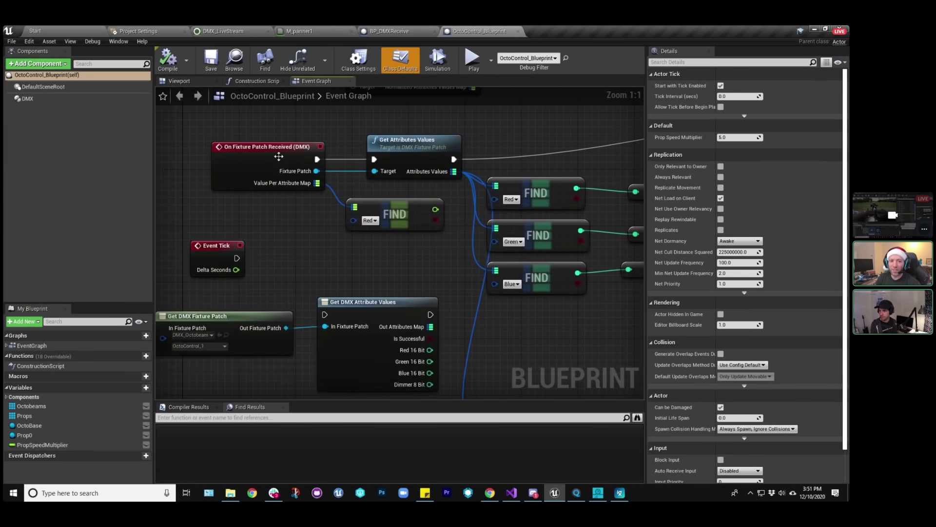
# Inspect the fixture patch event, Get Attributes Values and three Map Range Clamped nodes.
pyautogui.click(278, 156)
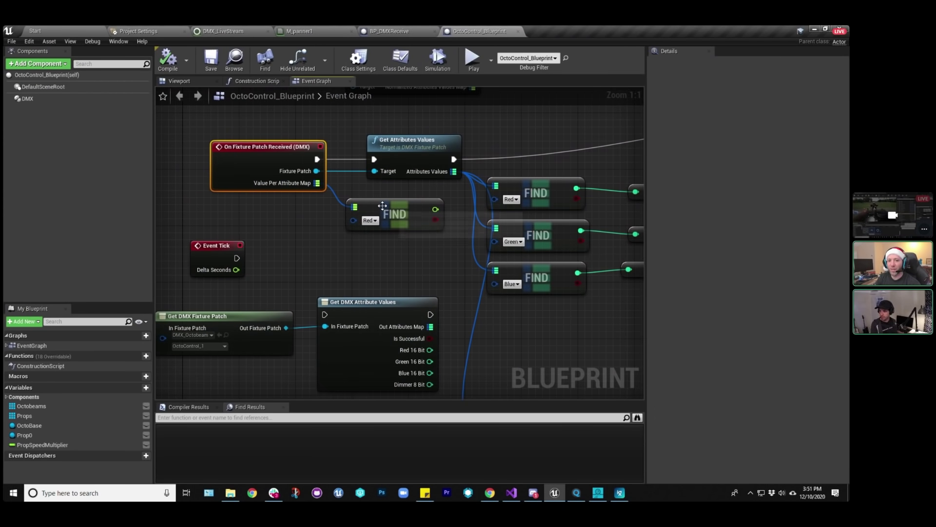
pyautogui.moveTo(493, 139); pyautogui.dragTo(394, 125, button='right')
pyautogui.click(337, 155)
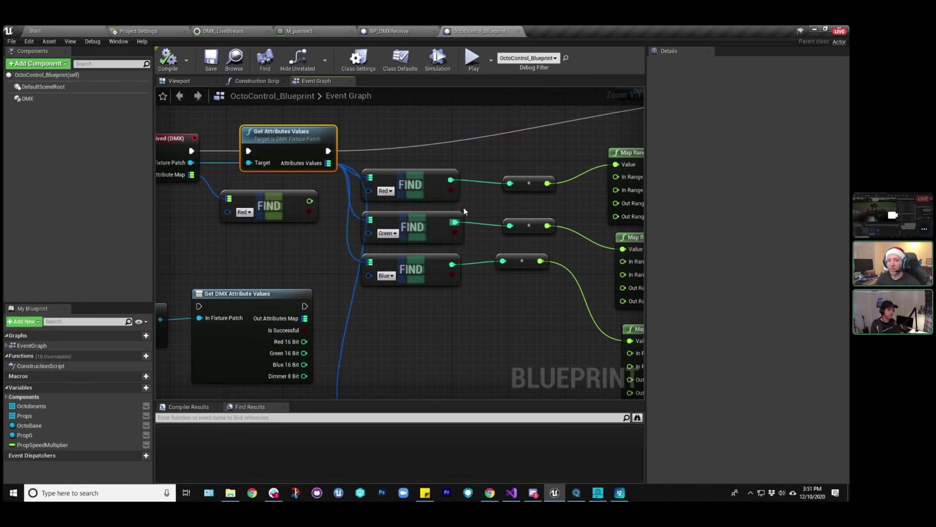
pyautogui.moveTo(532, 145); pyautogui.dragTo(360, 149, button='right')
pyautogui.scroll(-2, 553, 218)
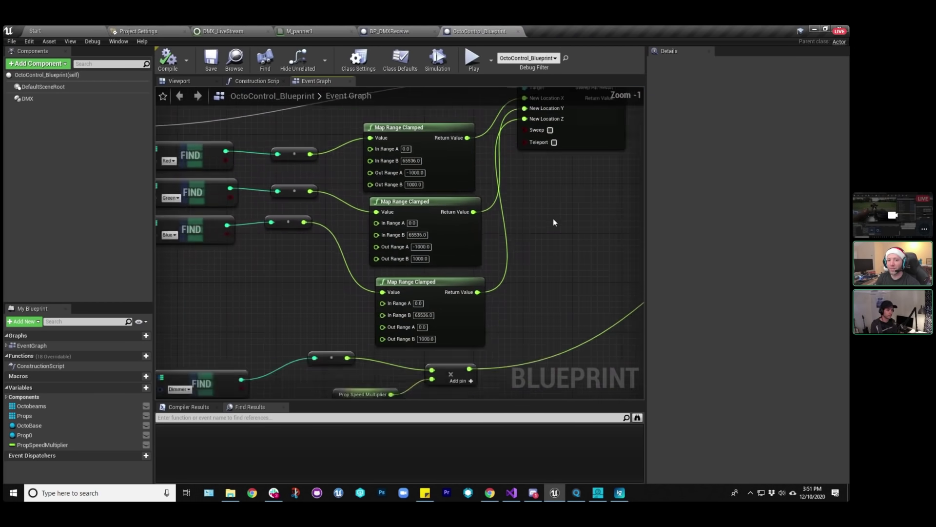
pyautogui.moveTo(514, 286); pyautogui.dragTo(542, 266, button='right')
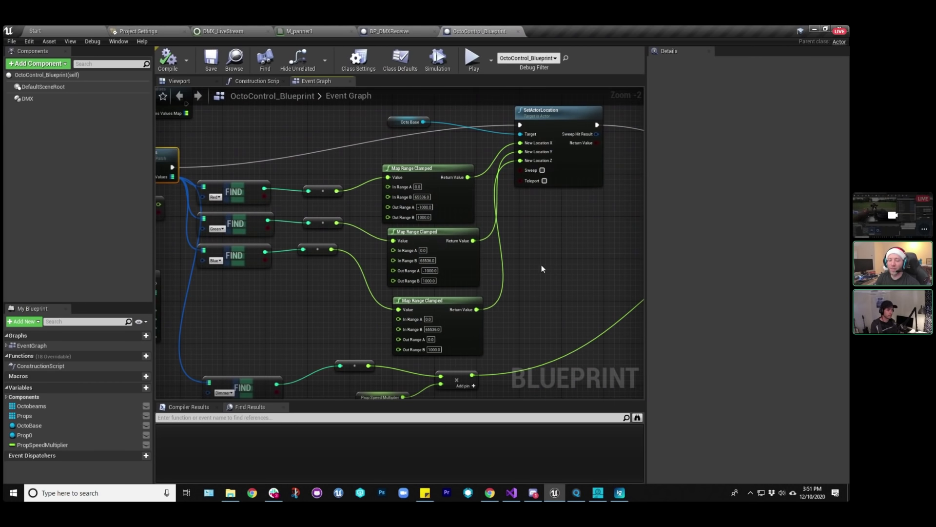
pyautogui.click(424, 174)
pyautogui.click(449, 271)
pyautogui.click(405, 307)
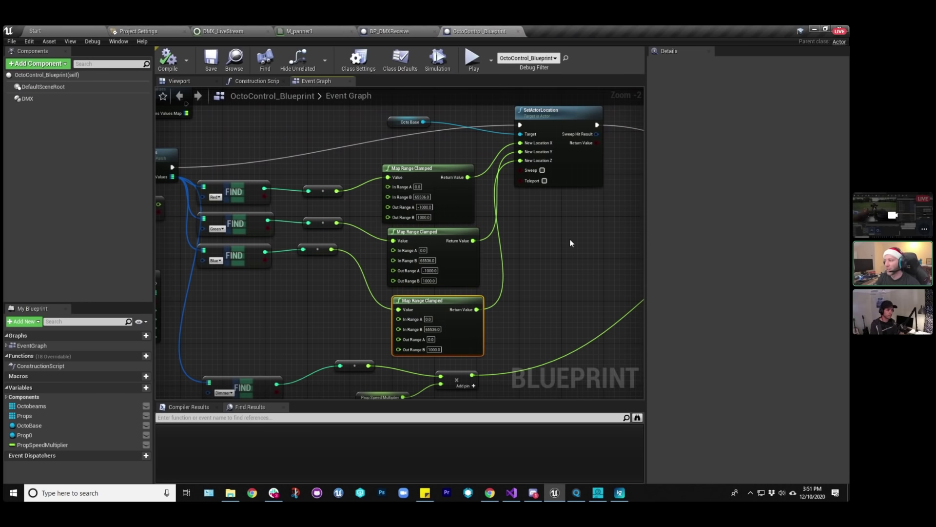
# Survey the full node network including Event BeginPlay, then close OctoControl_Blueprint.
pyautogui.scroll(-3, 561, 239)
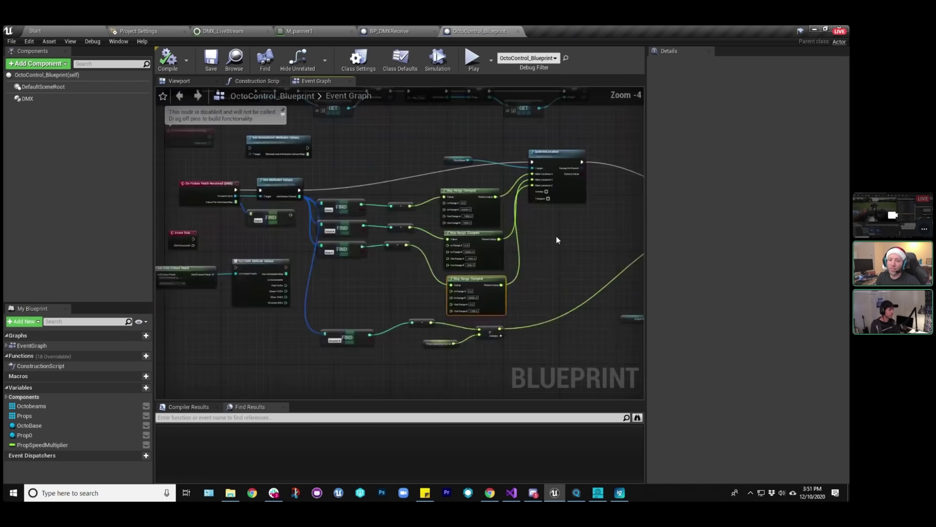
pyautogui.moveTo(418, 203); pyautogui.dragTo(454, 224, button='right')
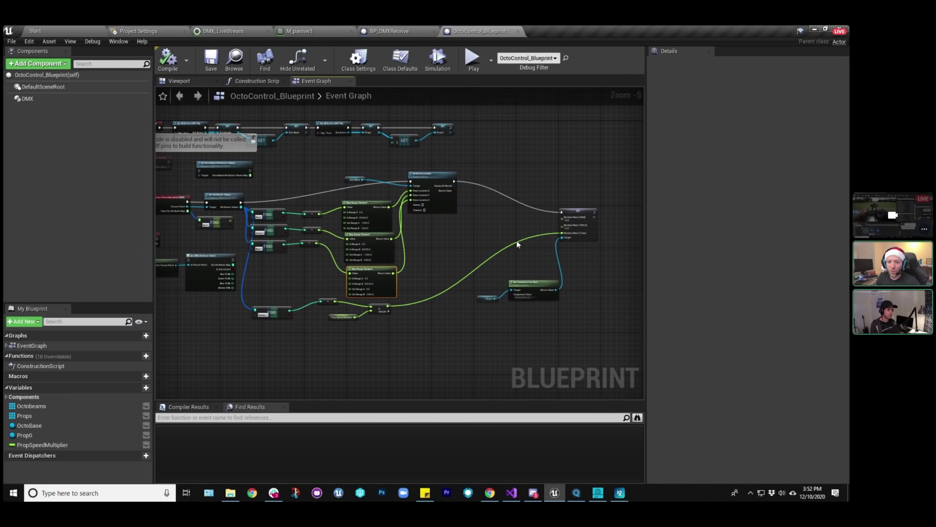
pyautogui.moveTo(260, 204); pyautogui.dragTo(394, 221, button='right')
pyautogui.scroll(1, 288, 262)
pyautogui.scroll(2, 263, 303)
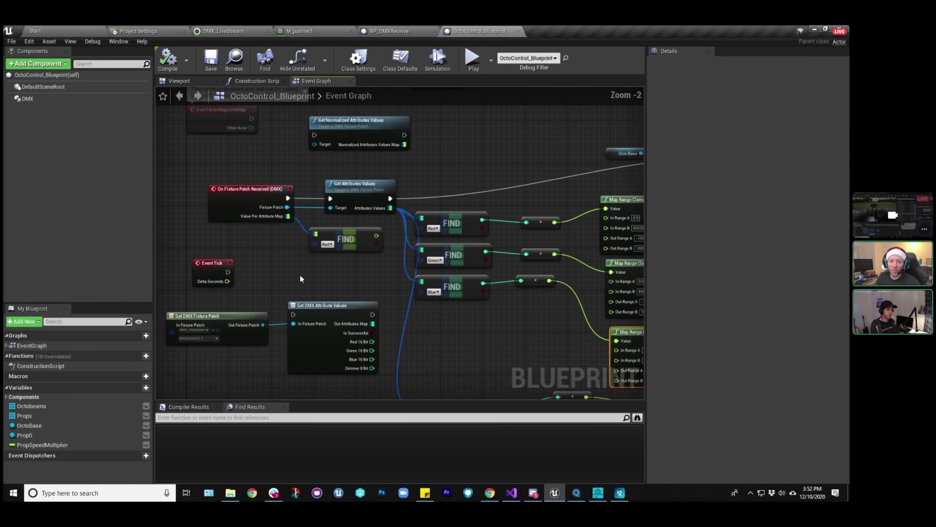
pyautogui.moveTo(254, 137); pyautogui.dragTo(229, 159, button='right')
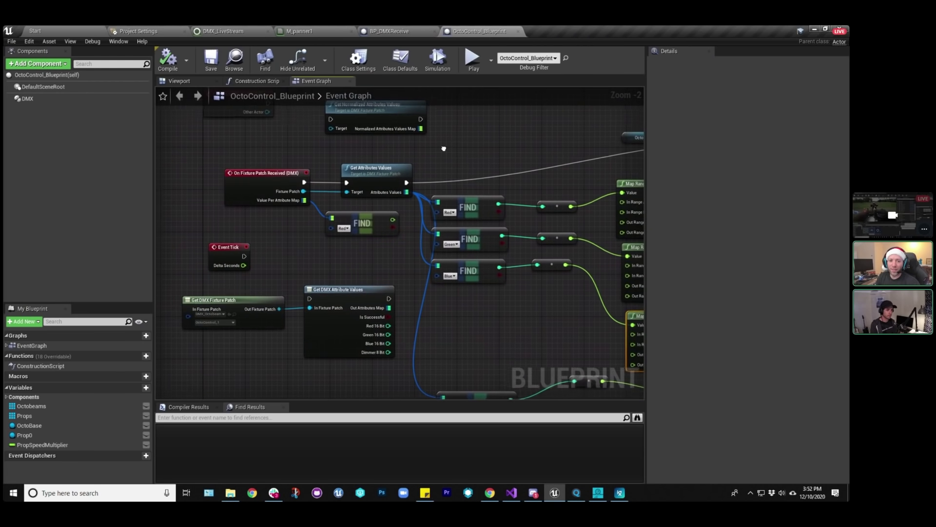
pyautogui.moveTo(229, 159); pyautogui.dragTo(387, 228)
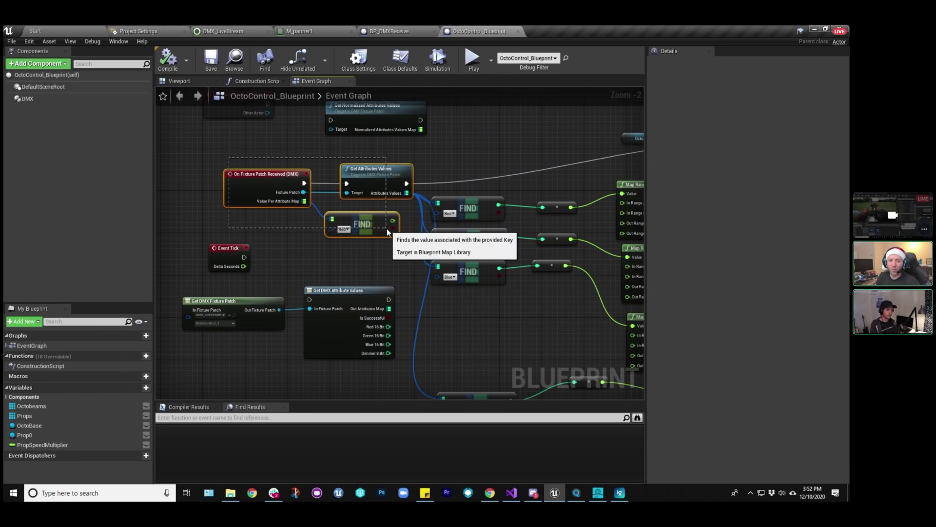
pyautogui.moveTo(476, 141); pyautogui.dragTo(473, 112, button='right')
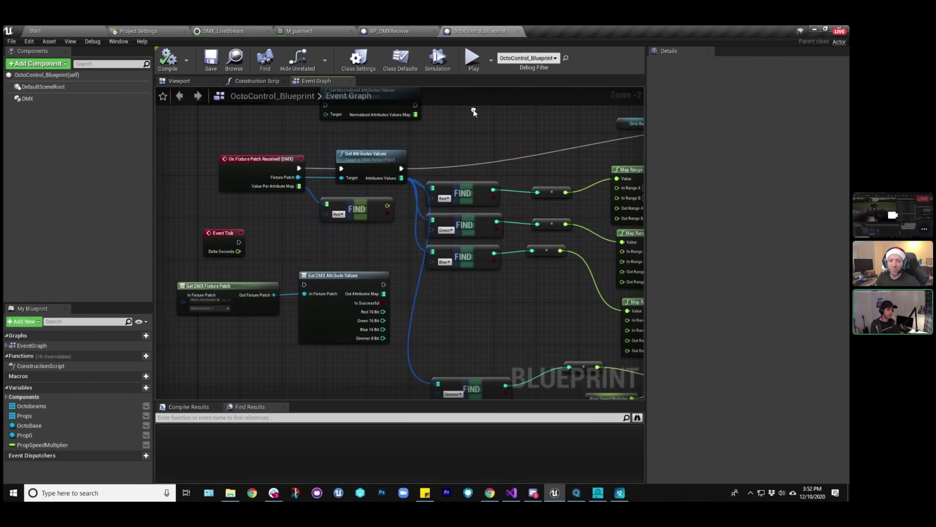
pyautogui.moveTo(256, 316); pyautogui.dragTo(317, 262)
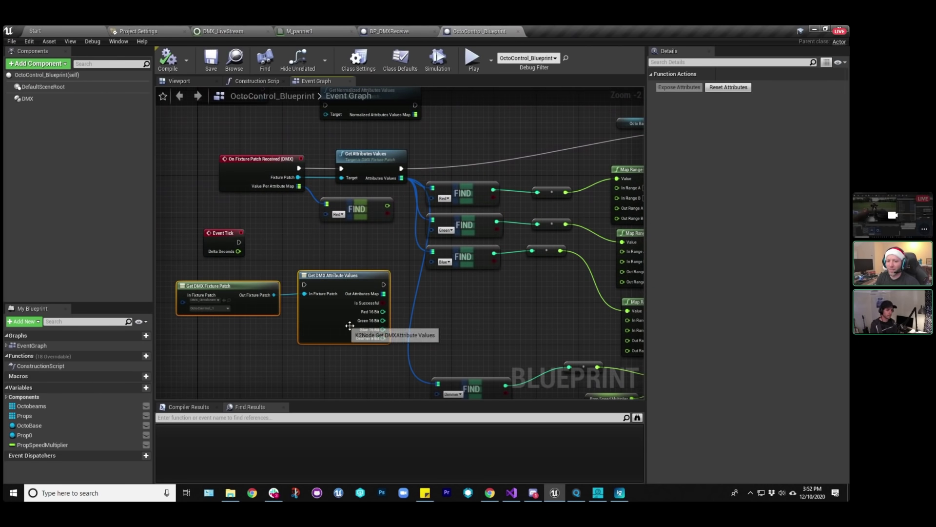
pyautogui.click(338, 250)
pyautogui.moveTo(265, 173); pyautogui.dragTo(222, 223, button='right')
pyautogui.moveTo(357, 230); pyautogui.dragTo(303, 229, button='right')
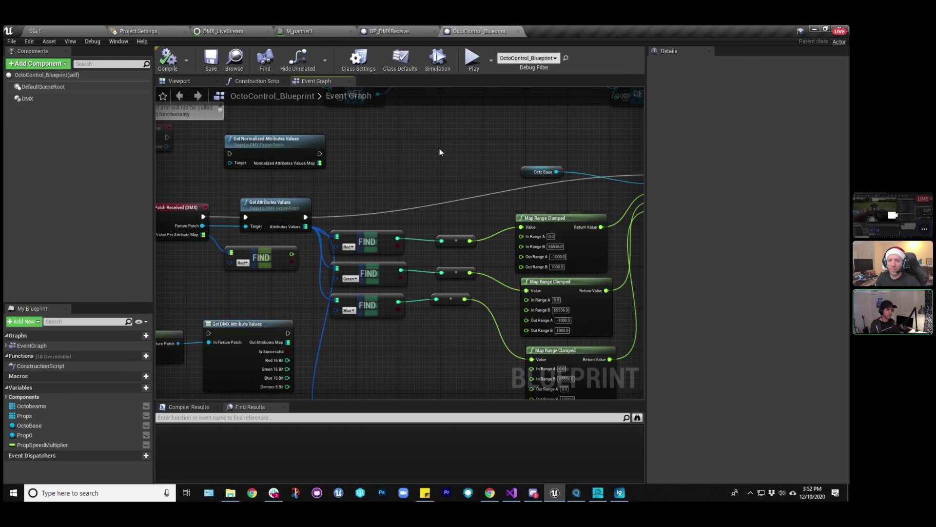
pyautogui.click(519, 31)
# Return to the Start level and run a quick Play test, then stop it.
pyautogui.click(68, 29)
pyautogui.click(294, 56)
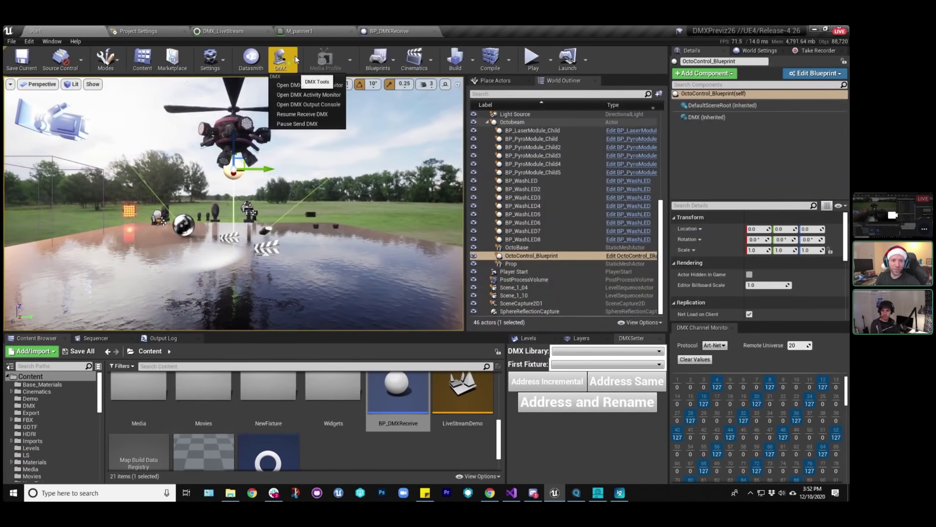
pyautogui.click(316, 114)
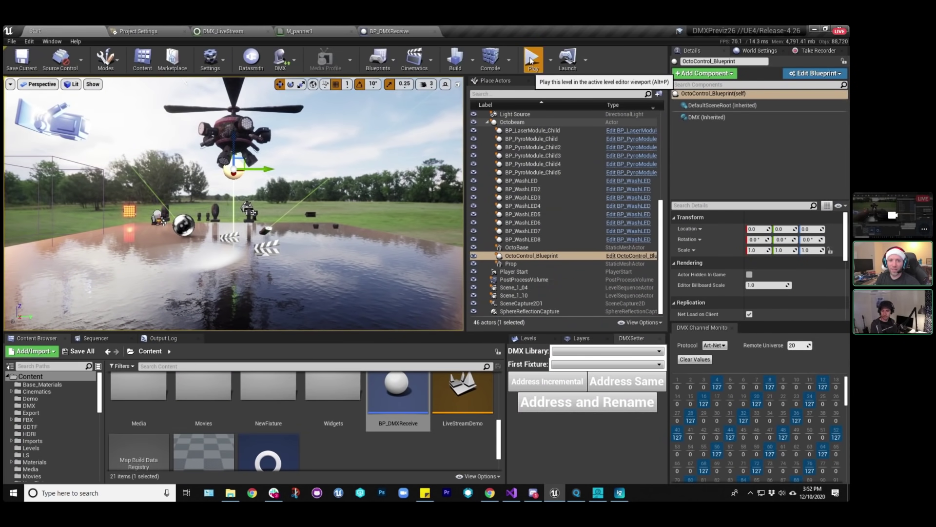
pyautogui.click(532, 57)
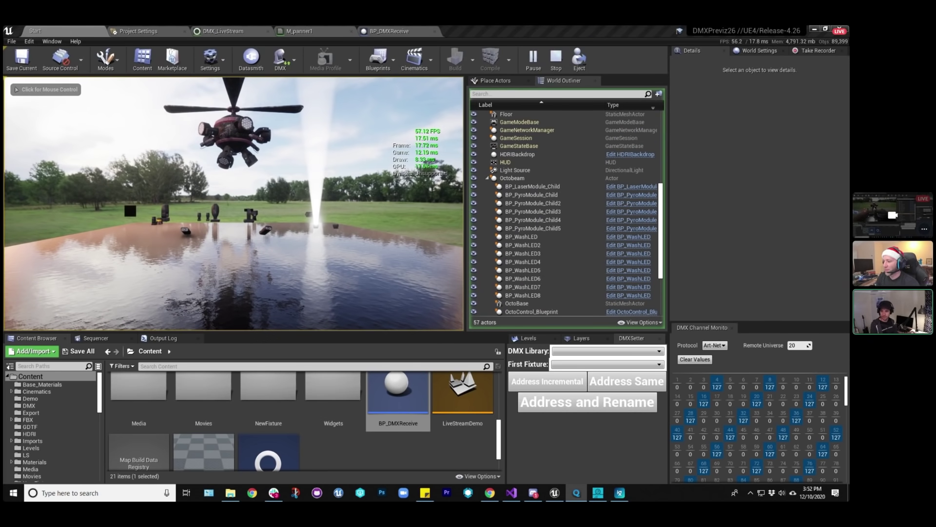
pyautogui.click(556, 57)
# Keep the DMX Plugin's current interface IP address, save the Start map, and play it.
pyautogui.click(142, 30)
pyautogui.click(413, 134)
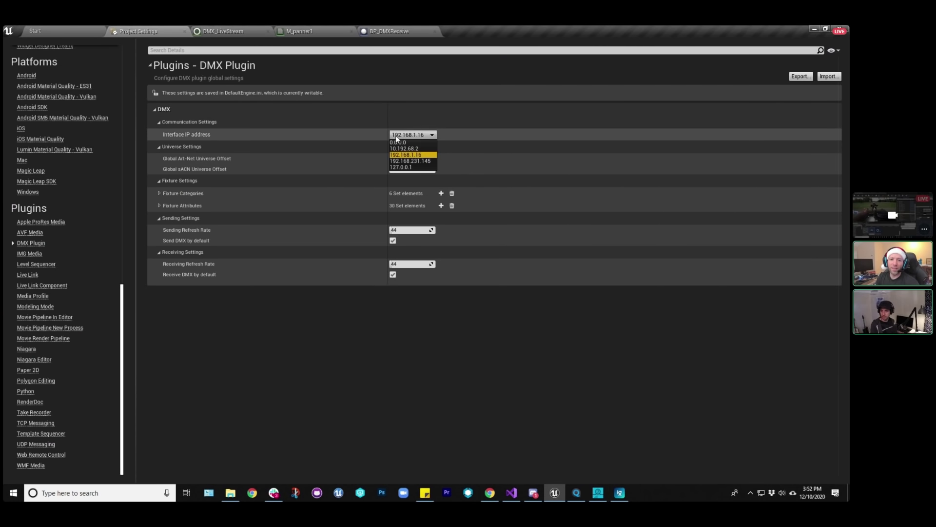
pyautogui.click(401, 142)
pyautogui.click(35, 30)
pyautogui.click(22, 59)
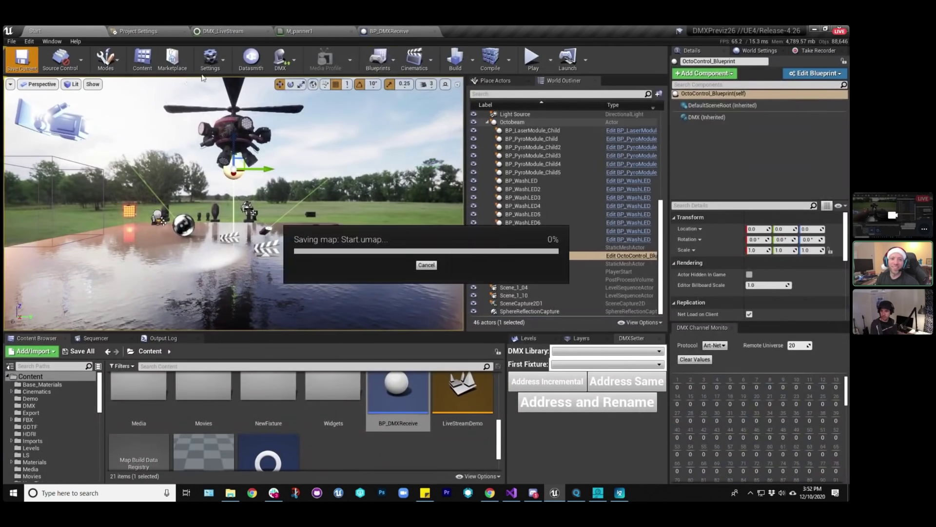
pyautogui.click(529, 63)
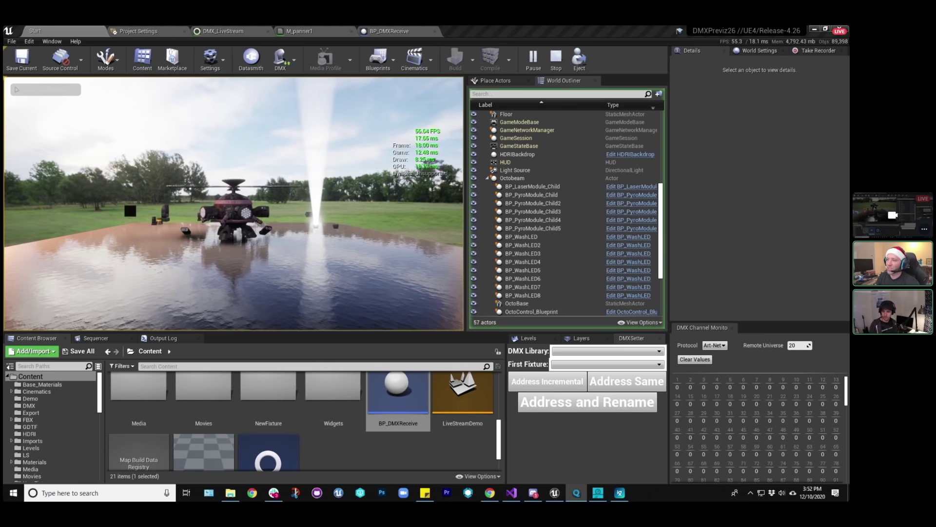
# In MagicQ, check the DMX input/output universes and select the OctoXYZ group.
pyautogui.hotkey('alt', 'Tab')
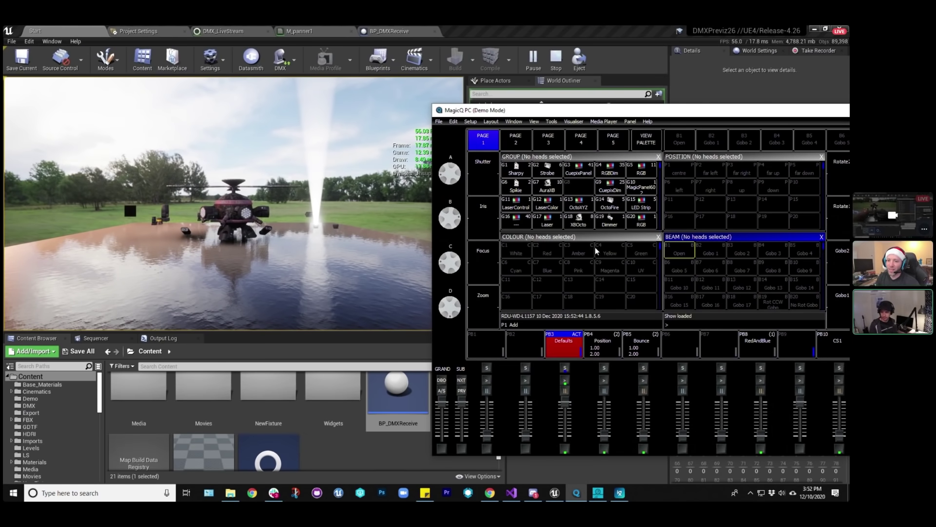
pyautogui.hotkey('alt', 's')
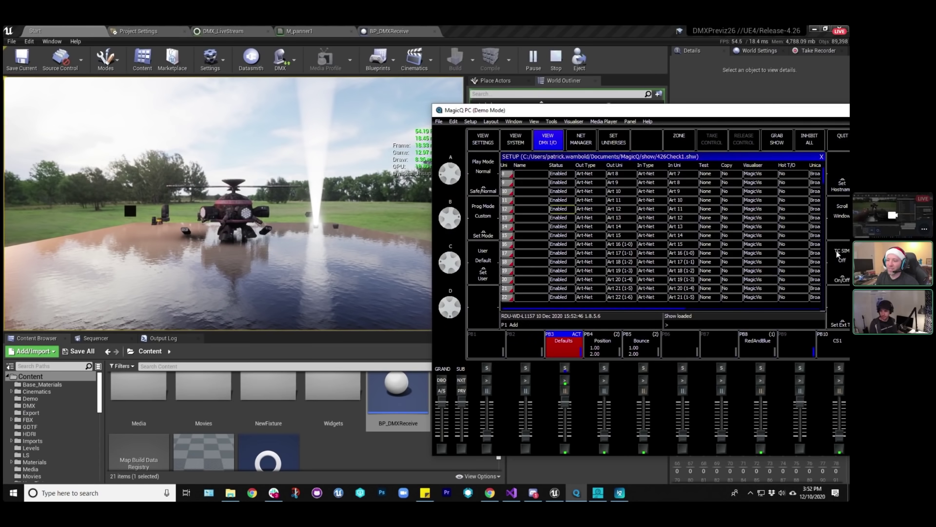
pyautogui.hotkey('alt', 'g')
pyautogui.click(579, 205)
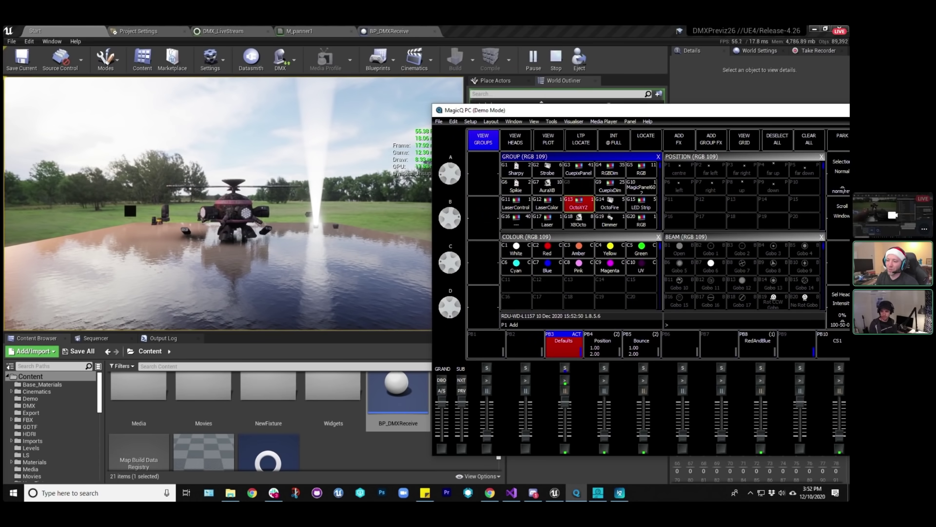
# Mix red, 43.0% green and some blue, raise the Position playback, and clear the programmer.
pyautogui.hotkey('alt', 'c')
pyautogui.moveTo(455, 173); pyautogui.dragTo(460, 150)
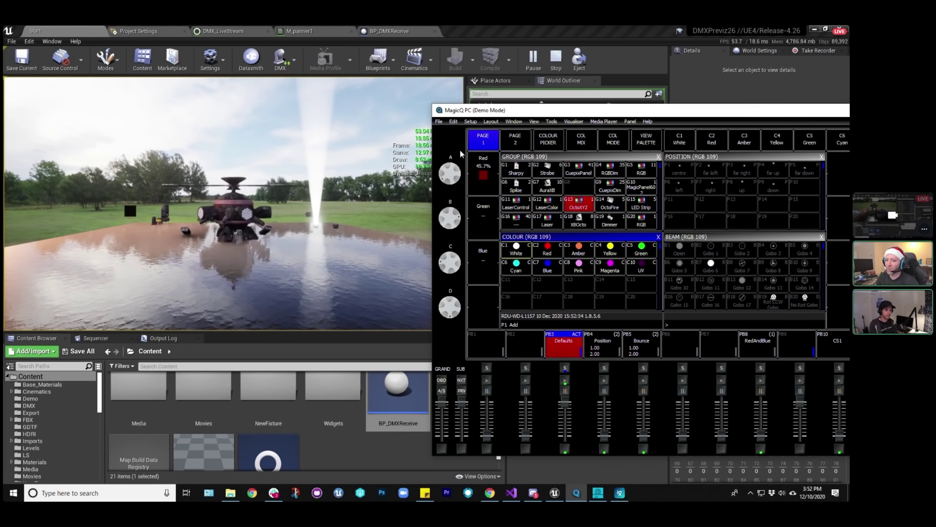
pyautogui.moveTo(452, 217); pyautogui.dragTo(457, 224)
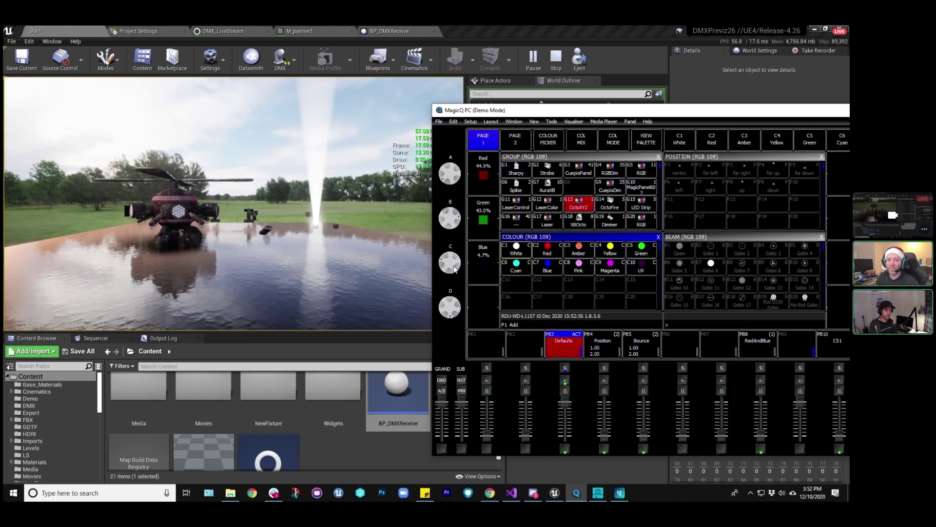
pyautogui.moveTo(457, 265)
pyautogui.mouseDown()
pyautogui.moveTo(458, 279)
pyautogui.moveTo(461, 269)
pyautogui.mouseUp()
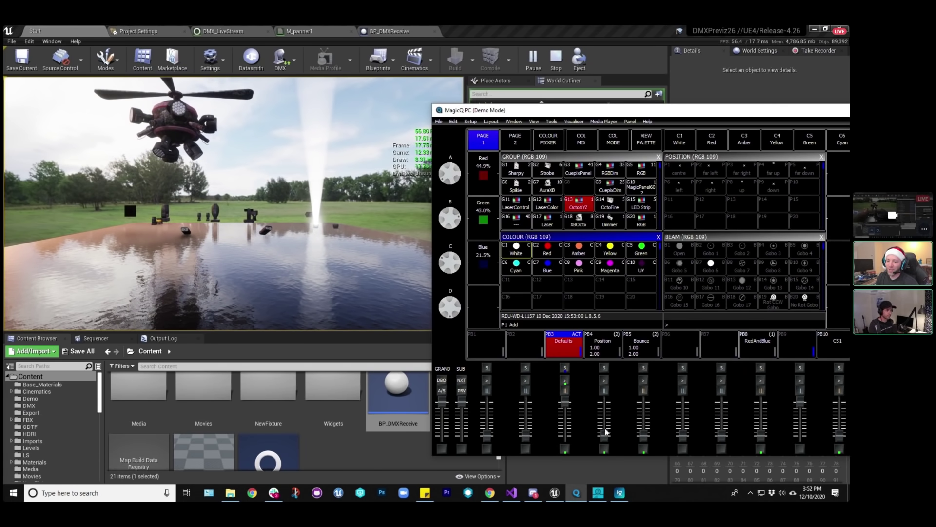
pyautogui.moveTo(609, 441); pyautogui.dragTo(607, 423)
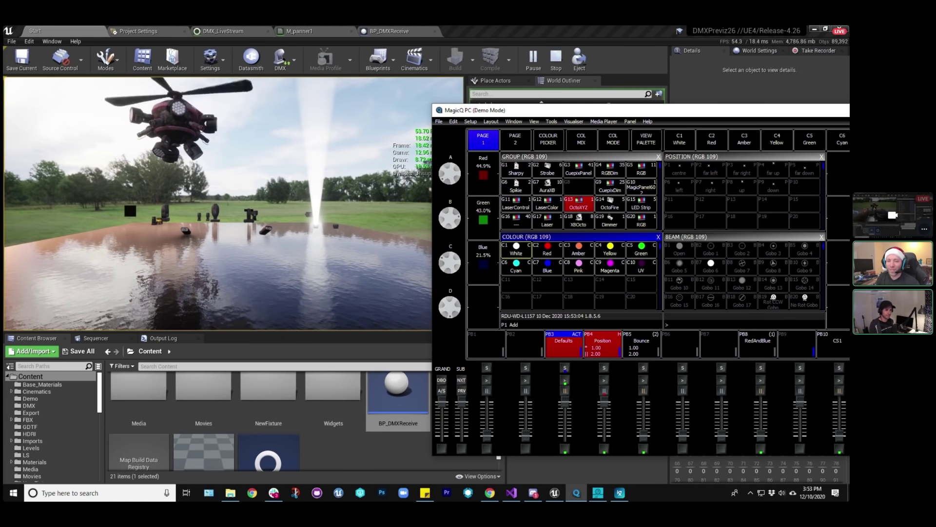
pyautogui.hotkey('ctrl', 'BackSpace')
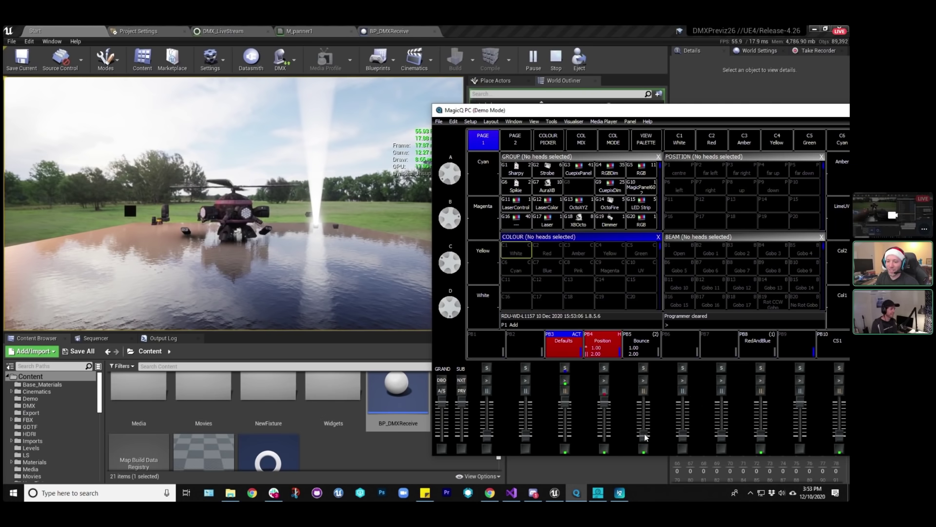
# In the Unreal play view, move the camera beneath the helicopter and eject with F8.
pyautogui.click(319, 221)
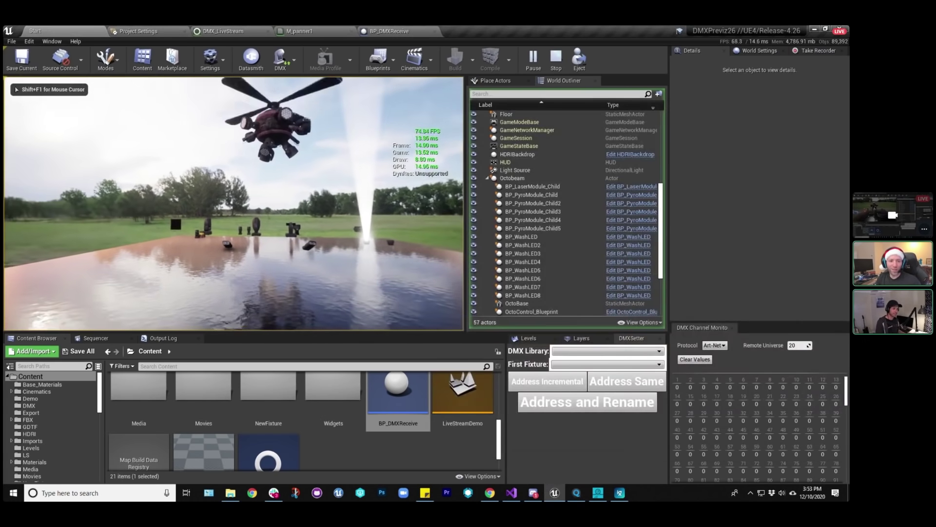
pyautogui.press('w')
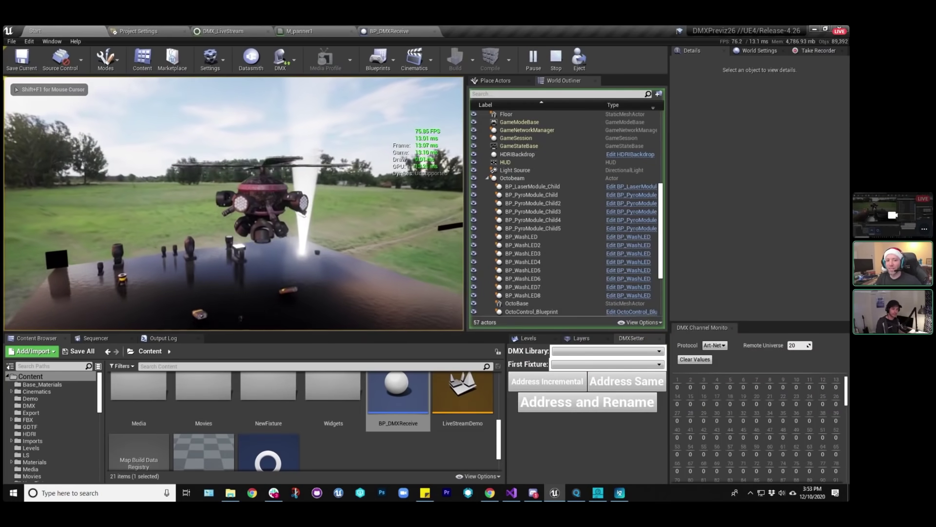
pyautogui.press('w')
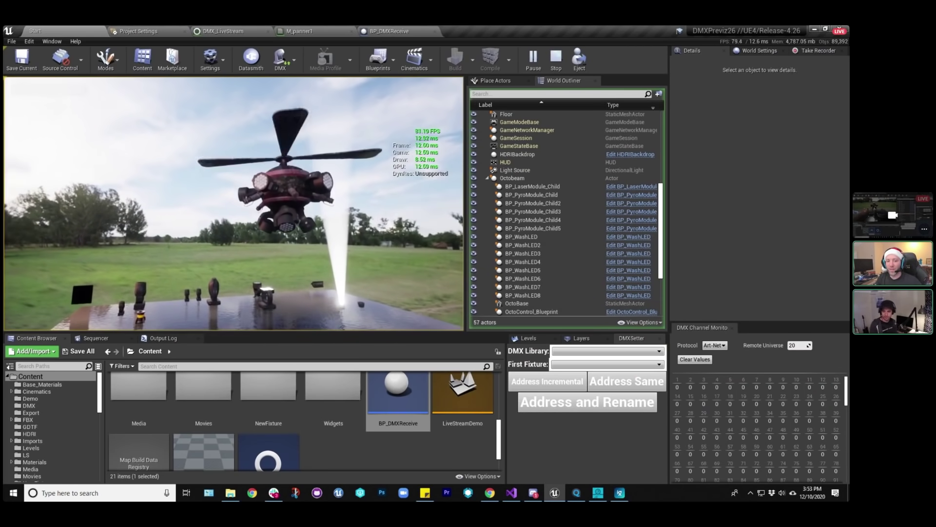
pyautogui.press('F8')
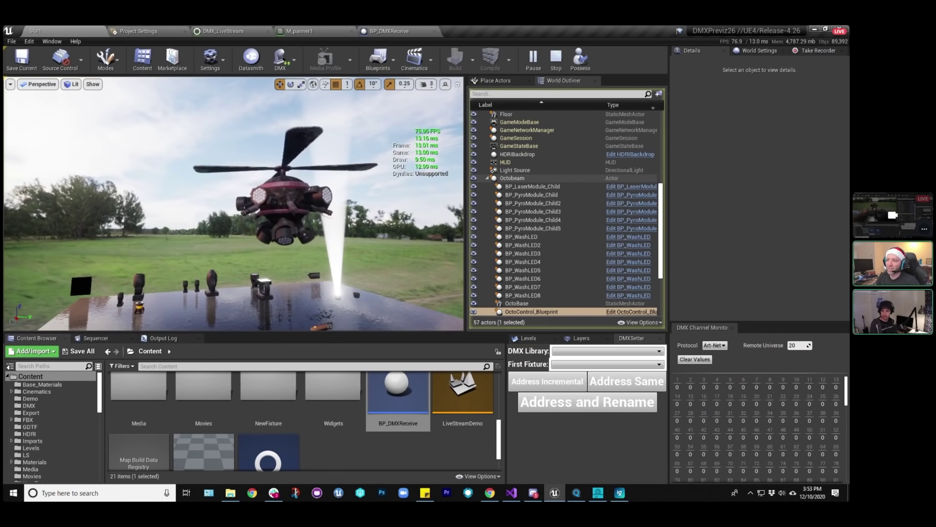
# In MagicQ, colour the XBOcto group Pink, clear the programmer, and fire the RedAndBlue playback.
pyautogui.hotkey('alt', 'Tab')
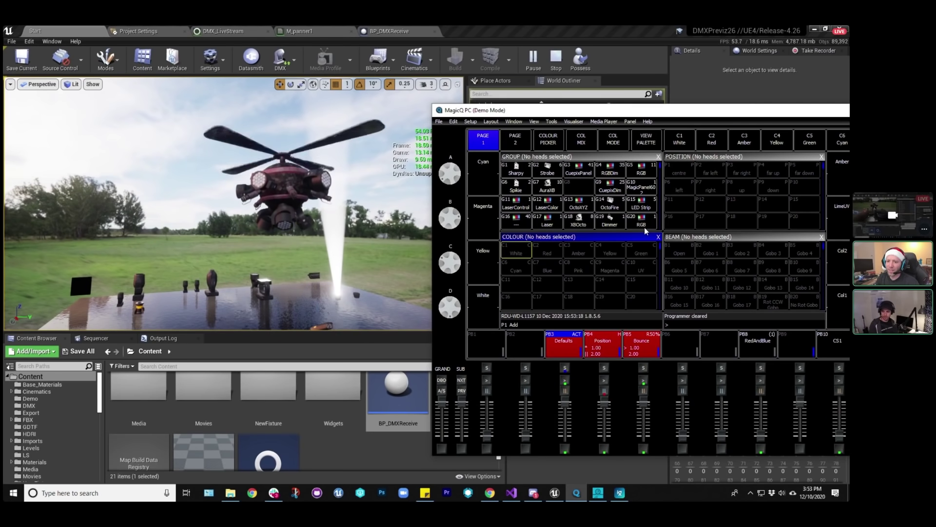
pyautogui.click(578, 222)
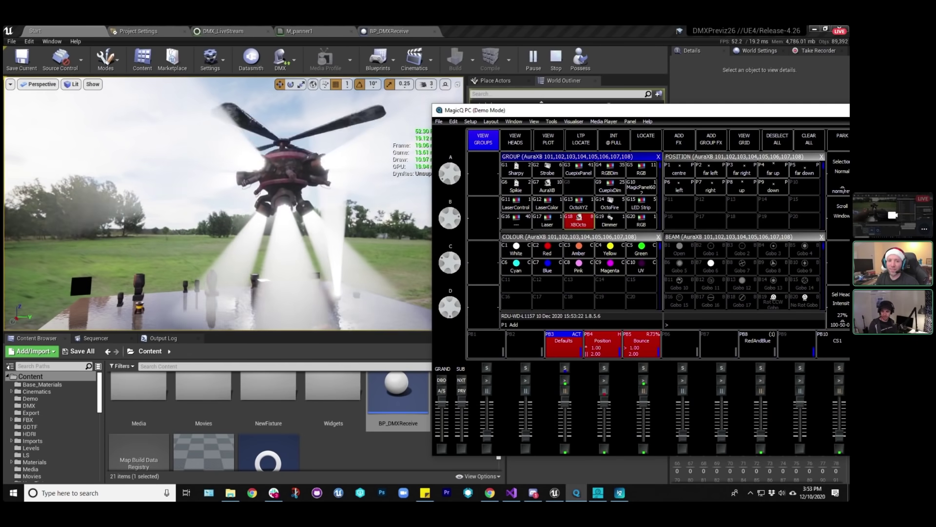
pyautogui.click(578, 266)
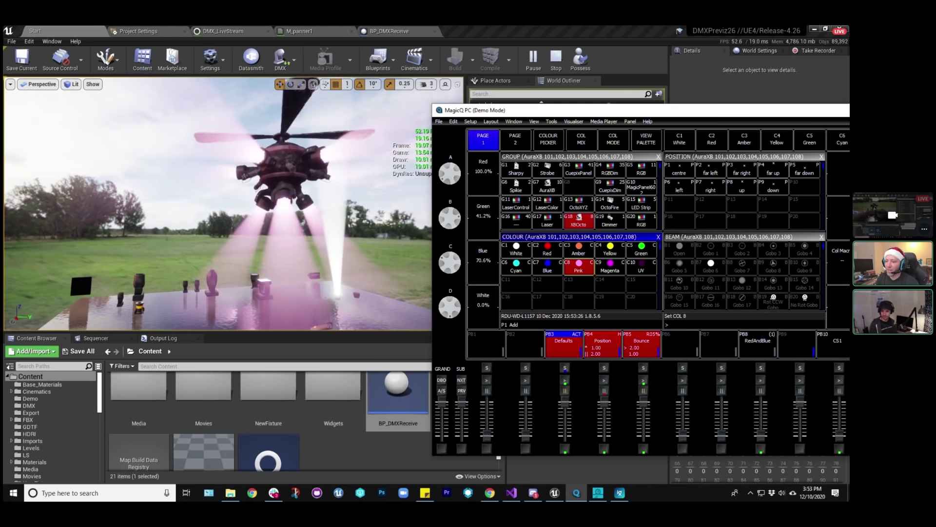
pyautogui.press('Escape')
pyautogui.click(764, 438)
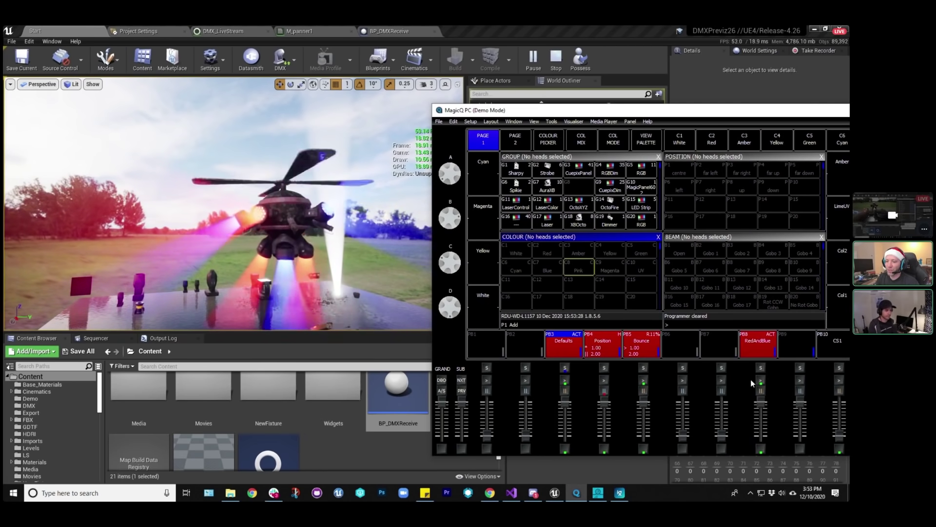
# Set the LaserControl group to full red with 91.8% green, then stop Unreal's play session.
pyautogui.moveTo(645, 112); pyautogui.dragTo(579, 107)
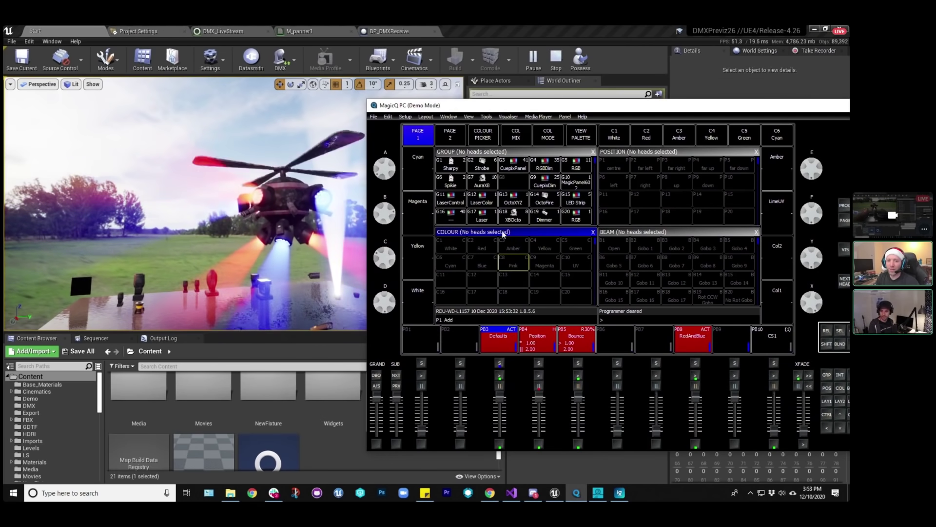
pyautogui.moveTo(502, 107); pyautogui.dragTo(565, 116)
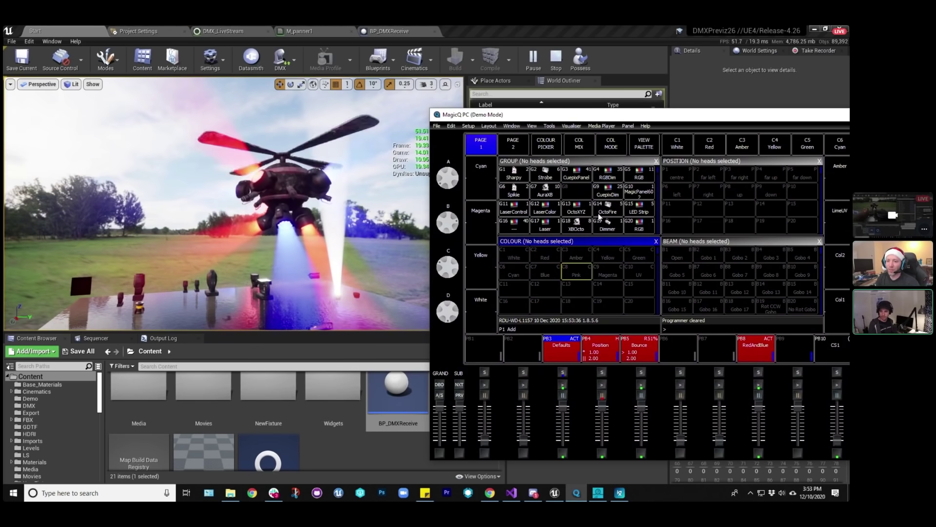
pyautogui.click(617, 214)
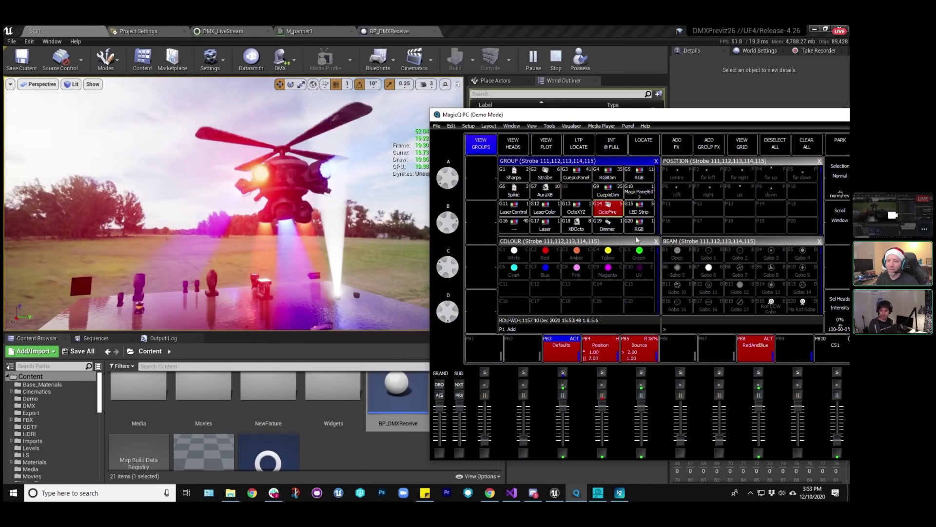
pyautogui.click(516, 209)
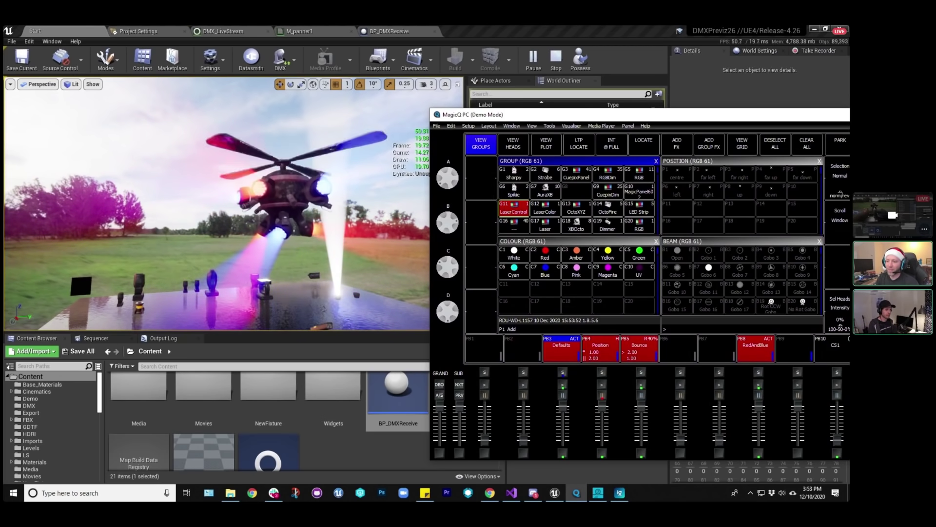
pyautogui.click(576, 271)
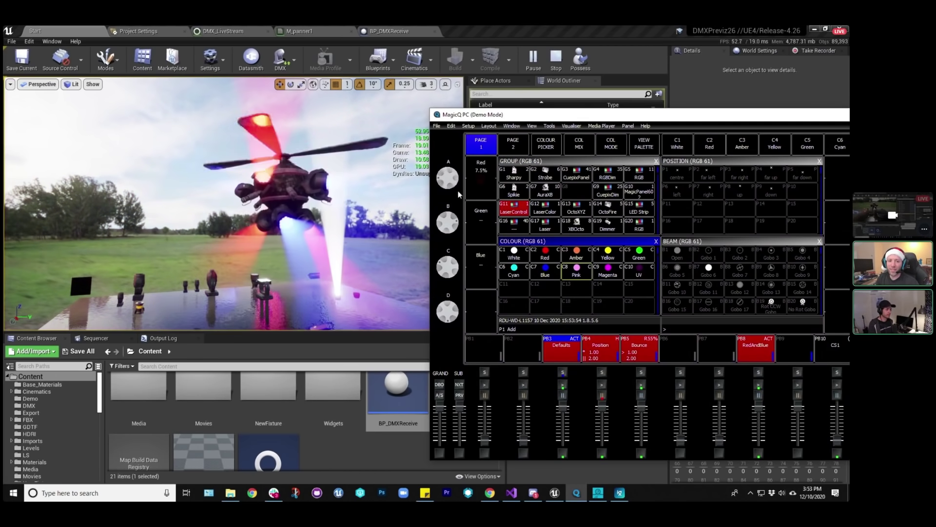
pyautogui.moveTo(450, 266); pyautogui.dragTo(462, 300)
pyautogui.click(377, 247)
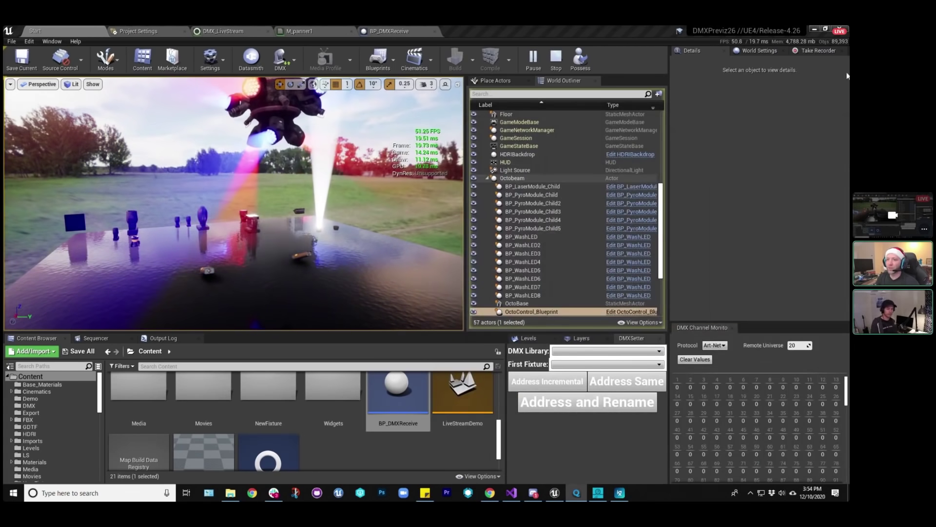
pyautogui.click(556, 57)
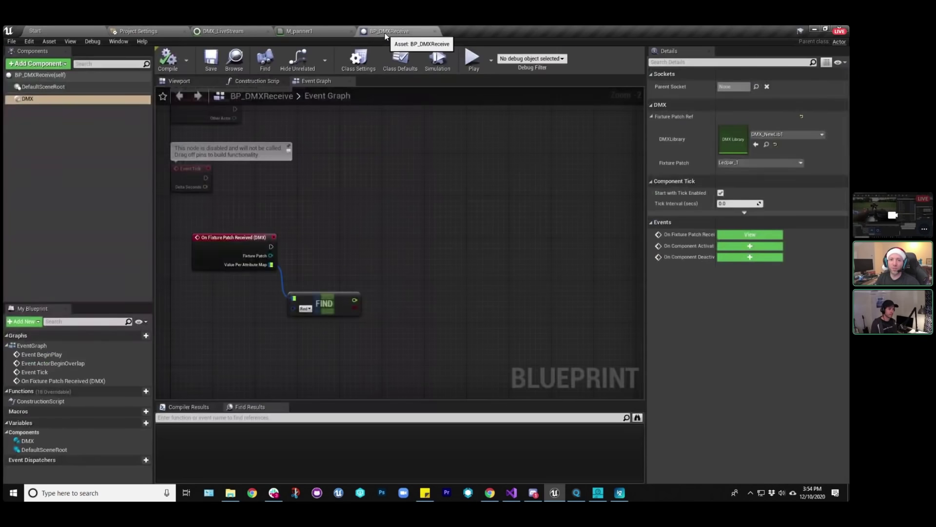
# In BP_DMXReceive, marquee-select the DMX event and Find nodes, then switch back to the Start level.
pyautogui.click(389, 31)
pyautogui.moveTo(386, 216); pyautogui.dragTo(454, 190, button='right')
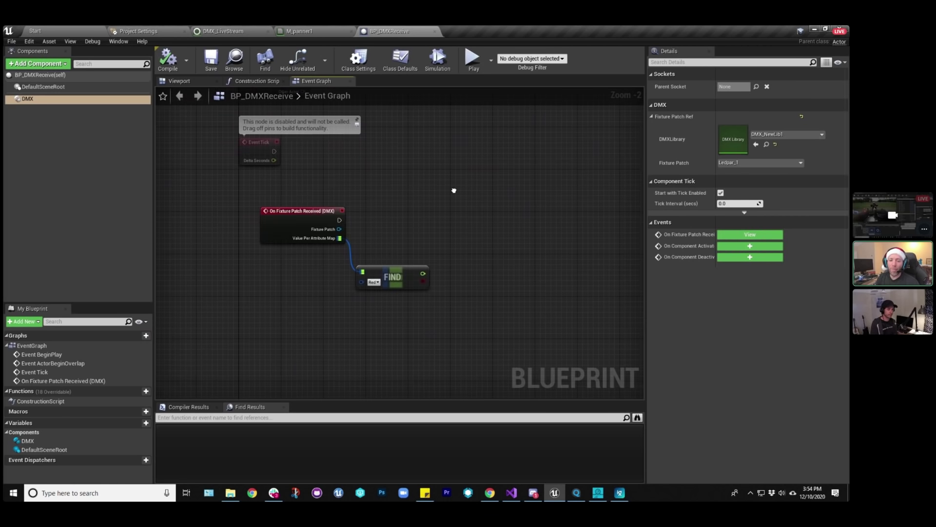
pyautogui.moveTo(248, 222); pyautogui.dragTo(427, 284)
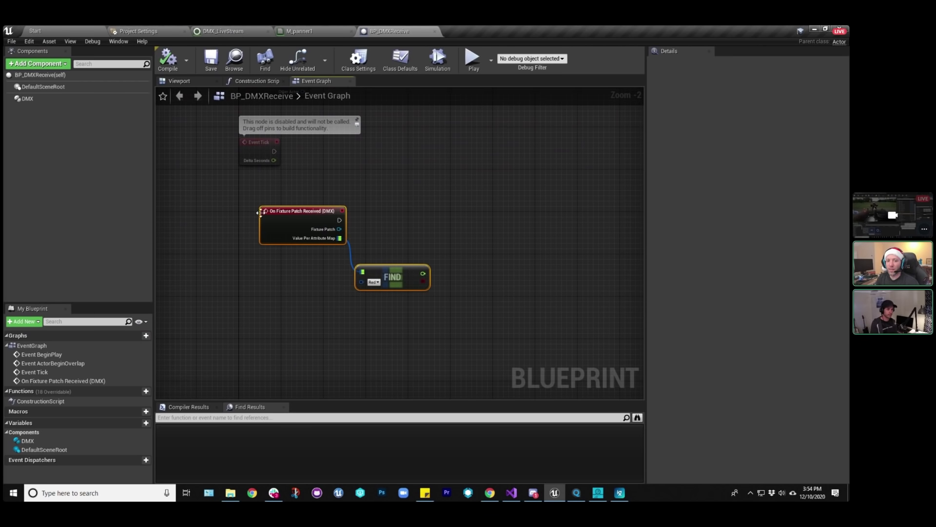
pyautogui.moveTo(237, 196); pyautogui.dragTo(466, 315)
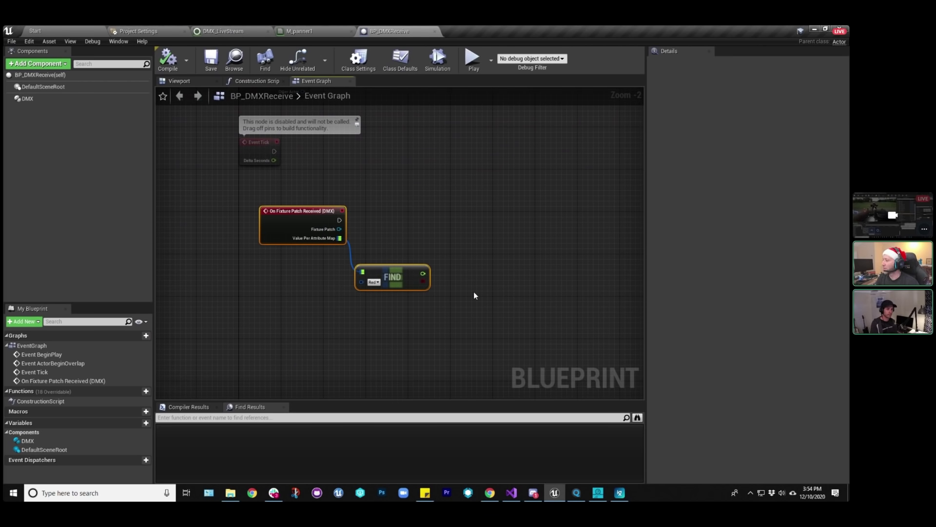
pyautogui.click(35, 31)
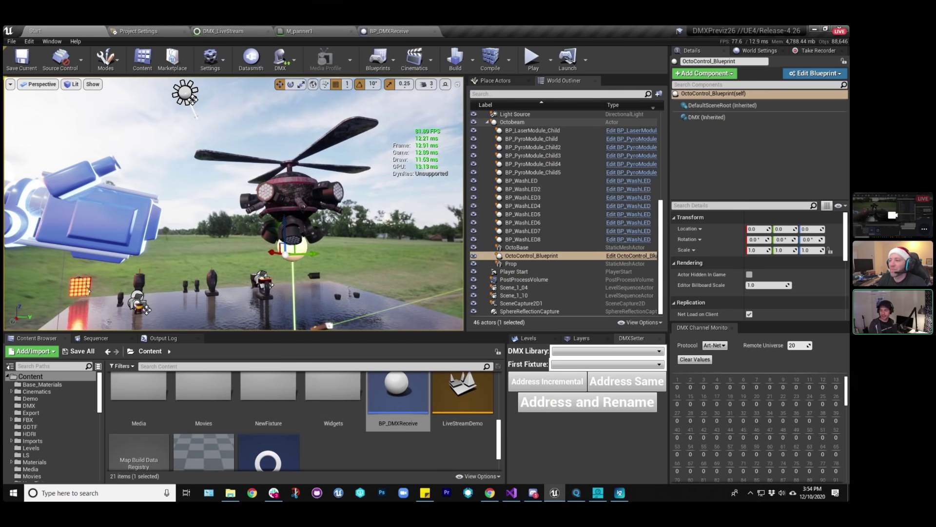
pyautogui.click(576, 492)
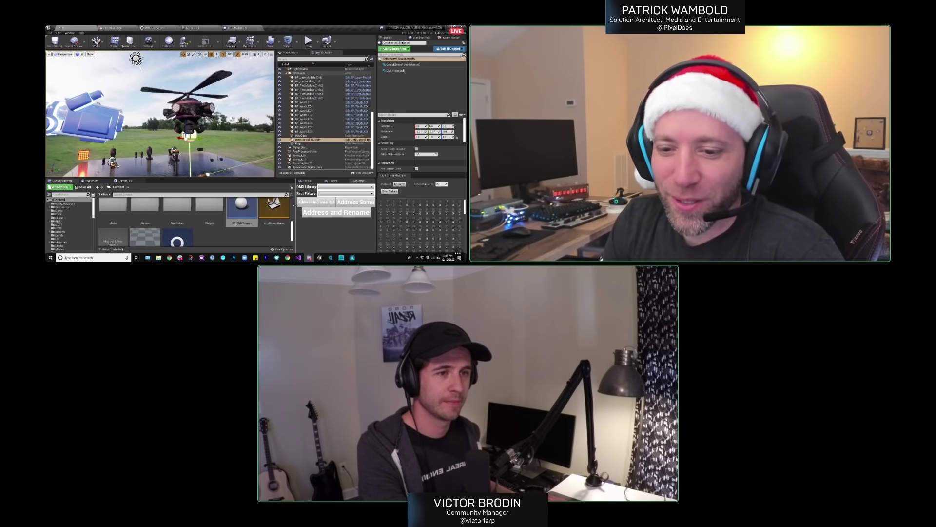
# Widen and scroll the Content Browser, then right-click empty space for the new-asset menu.
pyautogui.moveTo(273, 210); pyautogui.dragTo(291, 210)
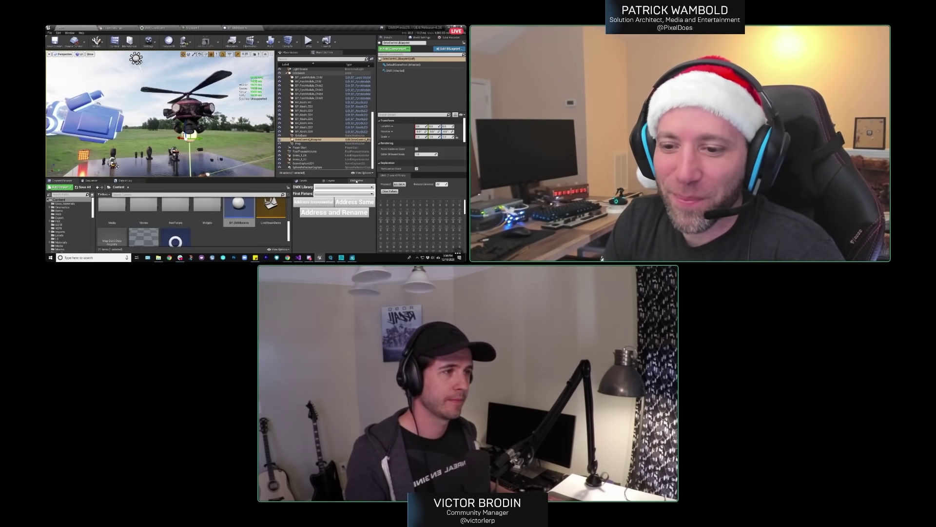
pyautogui.scroll(-2, 245, 204)
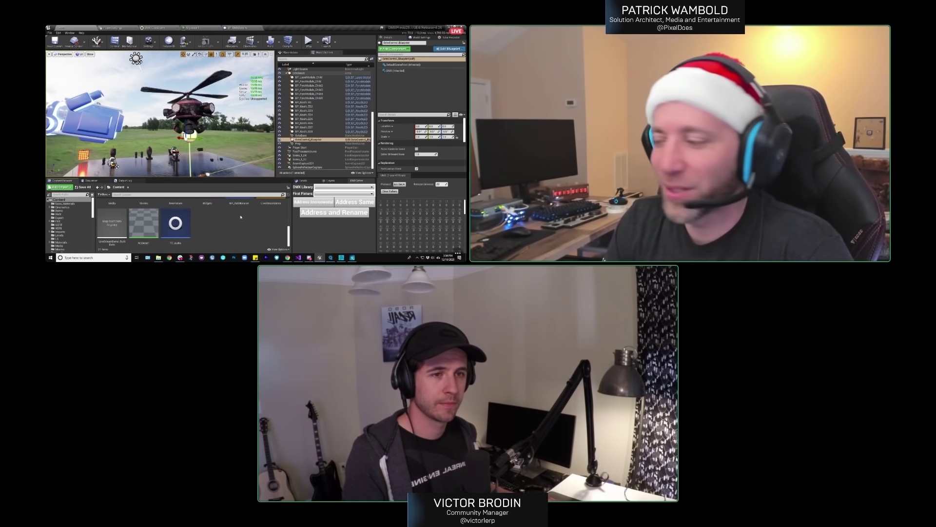
pyautogui.rightClick(216, 223)
# Search the Plugins list for 'remote' to confirm Remote Control API is enabled, then return to Start.
pyautogui.moveTo(218, 201)
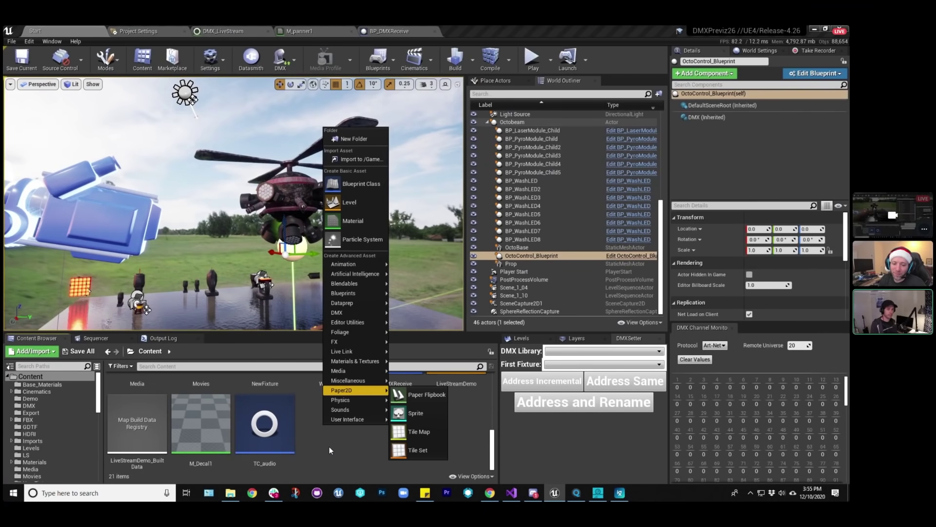
pyautogui.press('Escape')
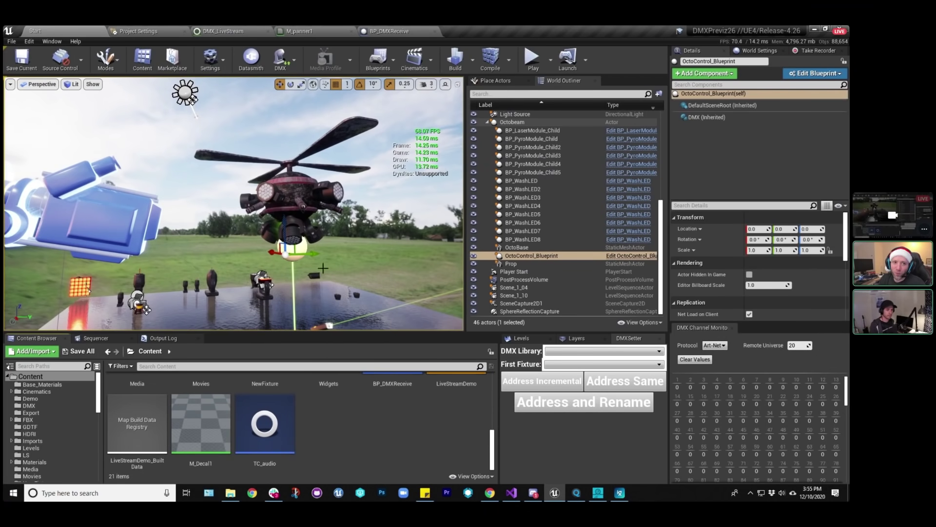
pyautogui.click(28, 41)
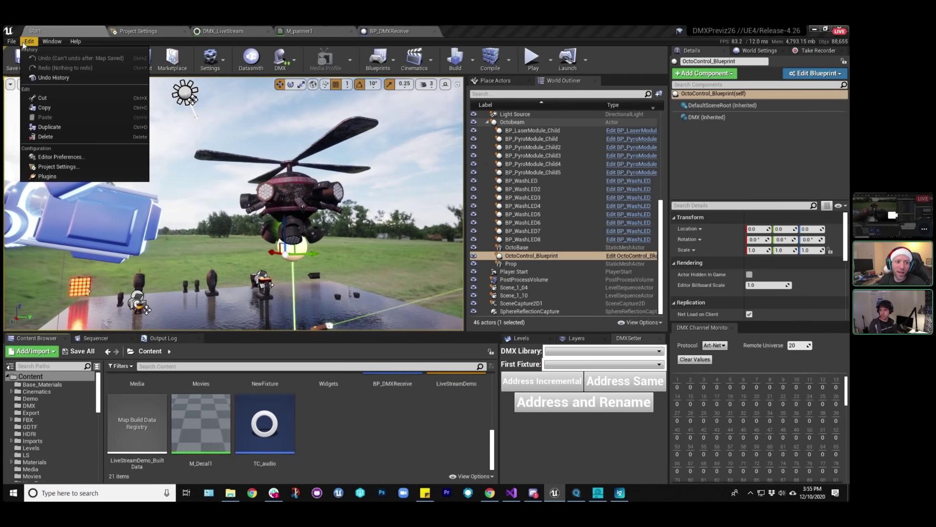
pyautogui.click(69, 175)
pyautogui.click(531, 43)
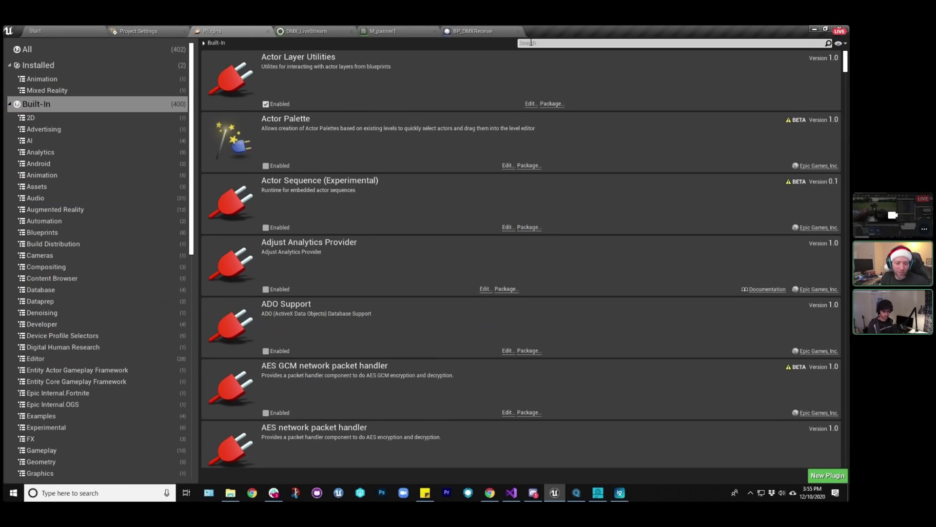
pyautogui.write('remote')
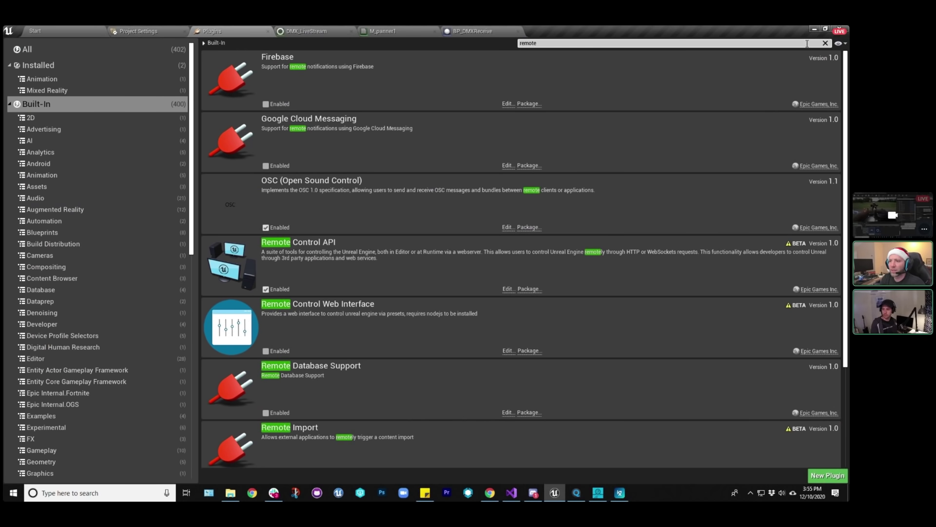
pyautogui.click(825, 44)
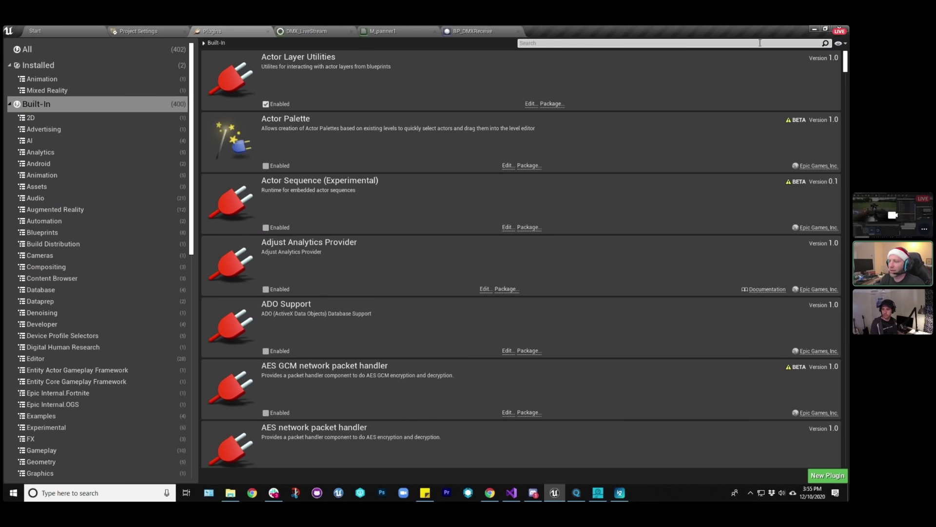
pyautogui.click(57, 31)
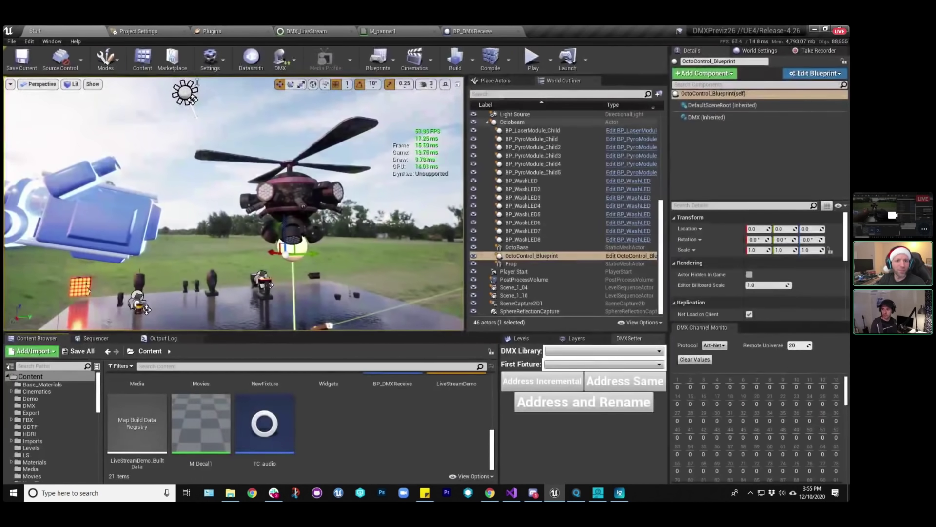
# Create a Remote Control Preset named RCP_123 in Content and open its editor.
pyautogui.rightClick(327, 422)
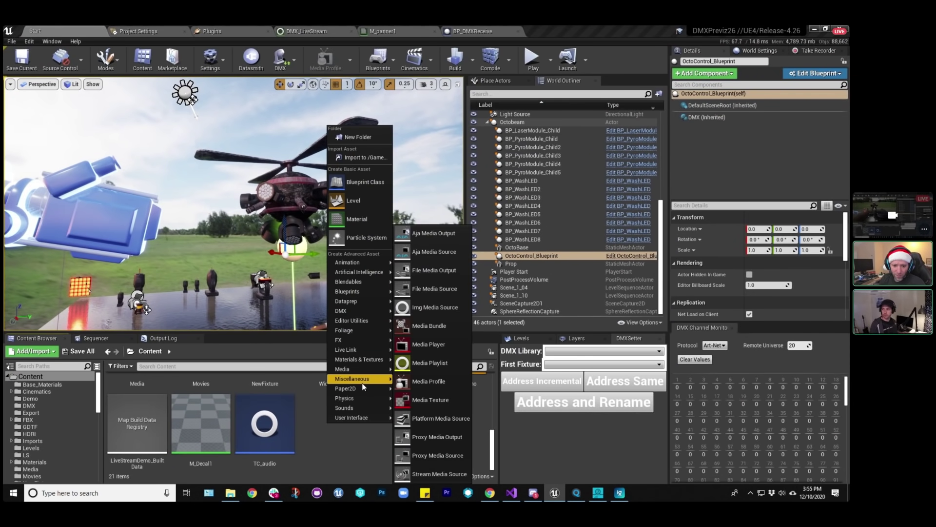
pyautogui.moveTo(361, 380)
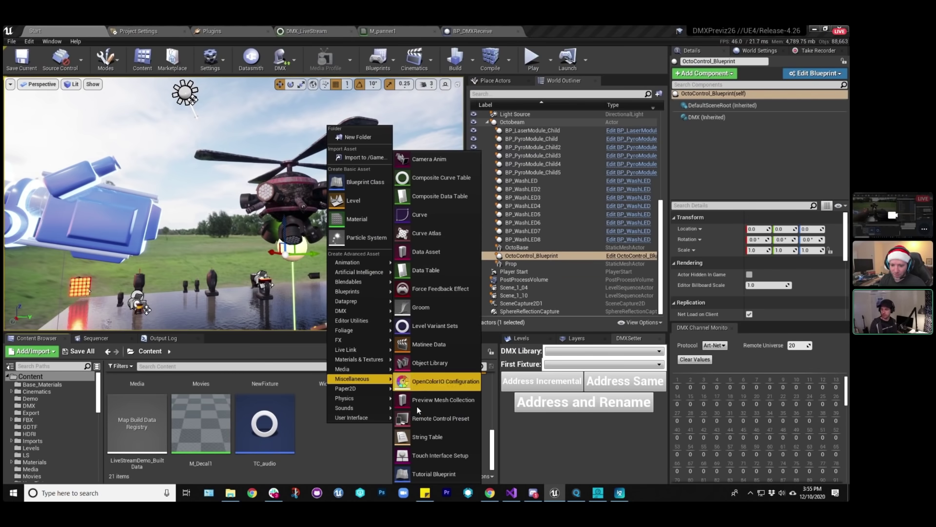
pyautogui.click(430, 418)
pyautogui.write('R')
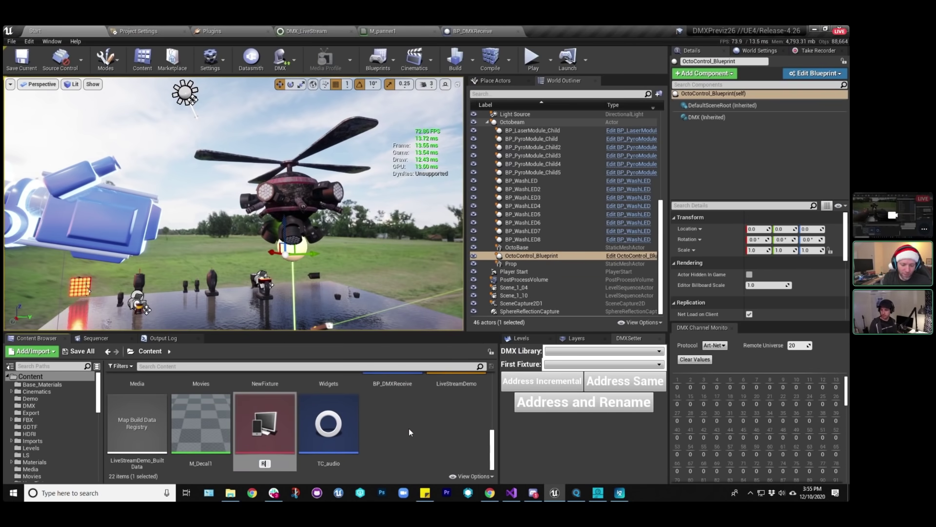
pyautogui.write('CP_123')
pyautogui.press('Return')
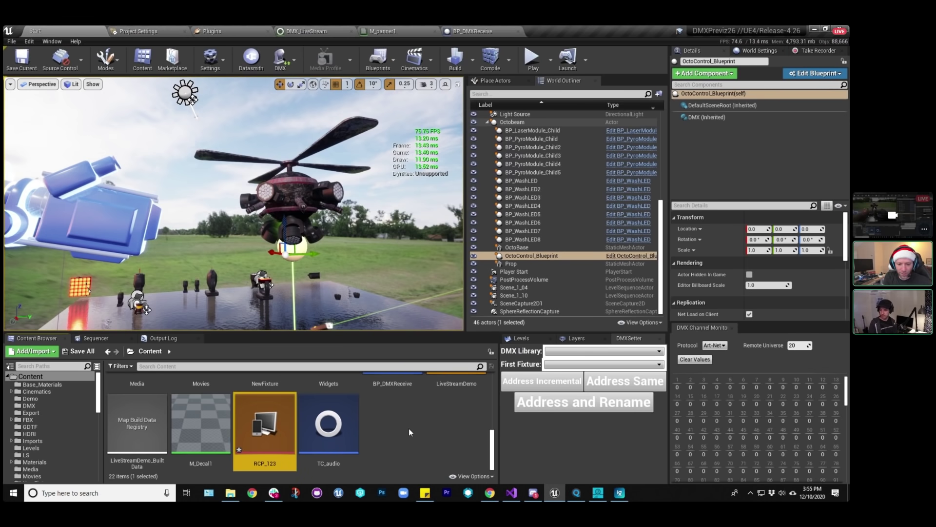
pyautogui.doubleClick(273, 438)
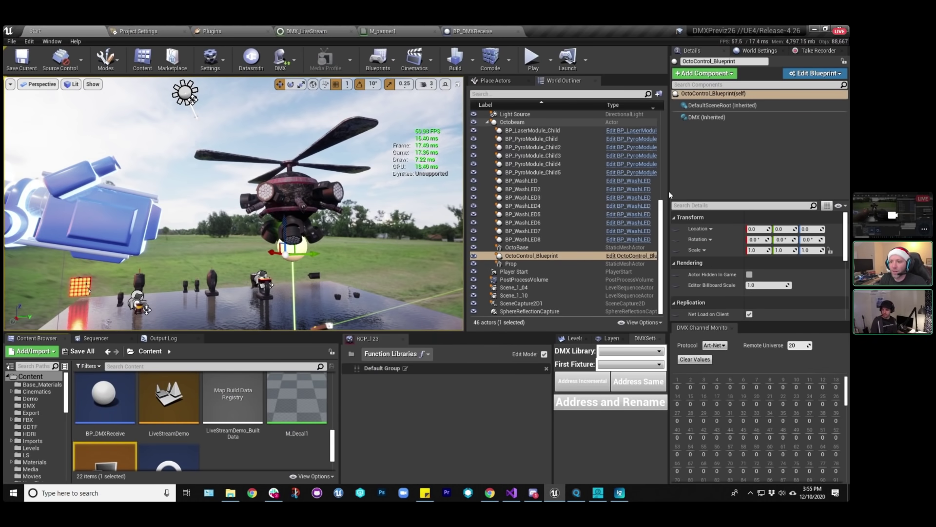
# Select the Floor actor and expose its Relative Location, Relative Rotation and Visible properties to RCP_123.
pyautogui.click(487, 122)
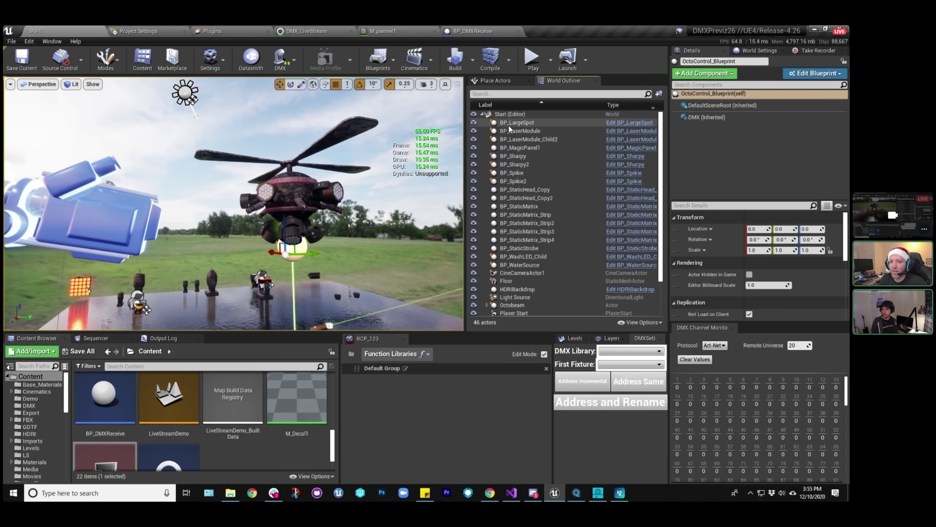
pyautogui.click(509, 125)
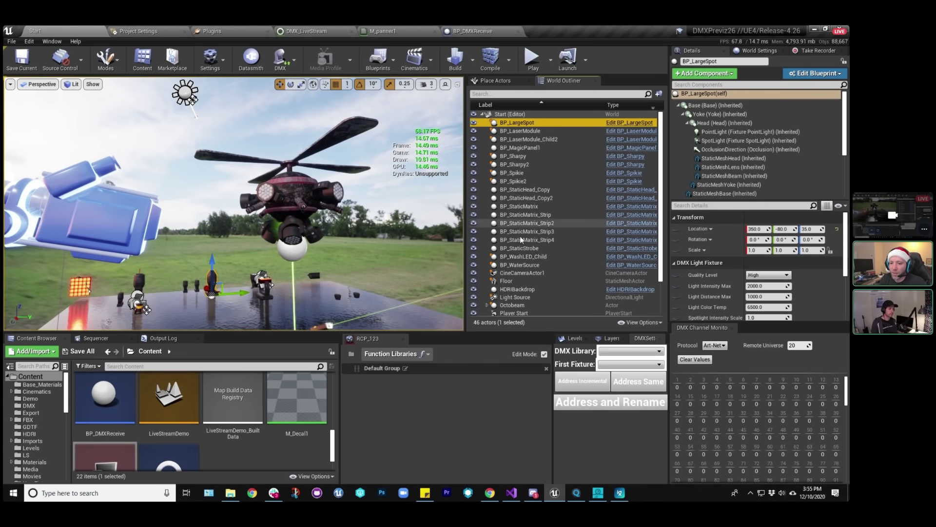
pyautogui.click(506, 281)
pyautogui.press('f')
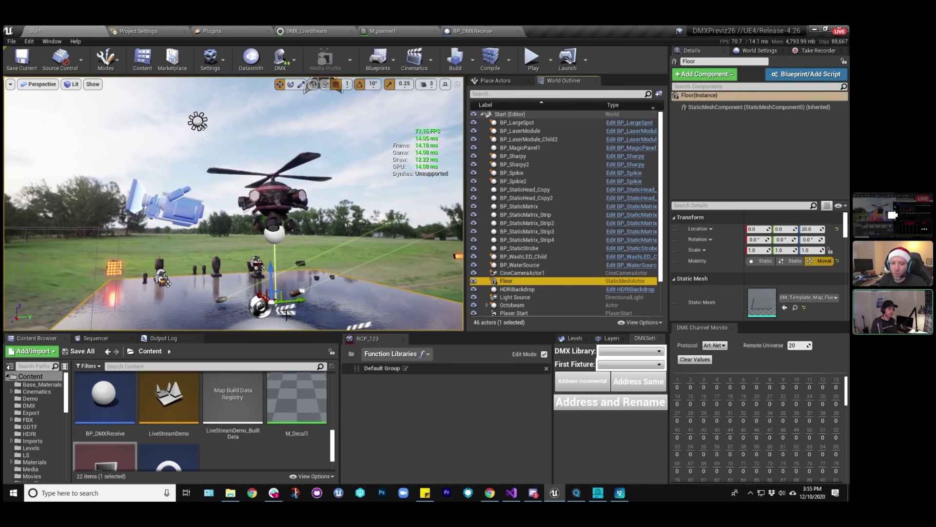
pyautogui.click(677, 228)
pyautogui.click(676, 239)
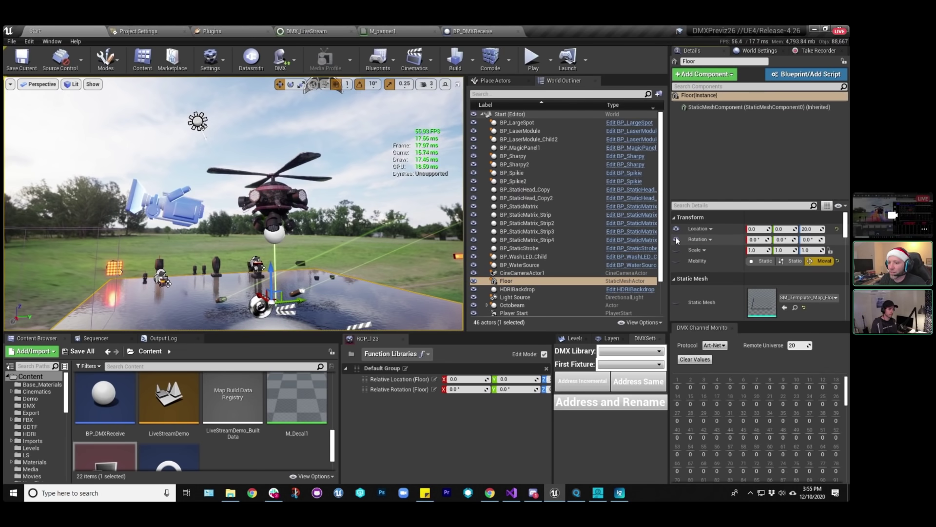
pyautogui.scroll(-10, 680, 278)
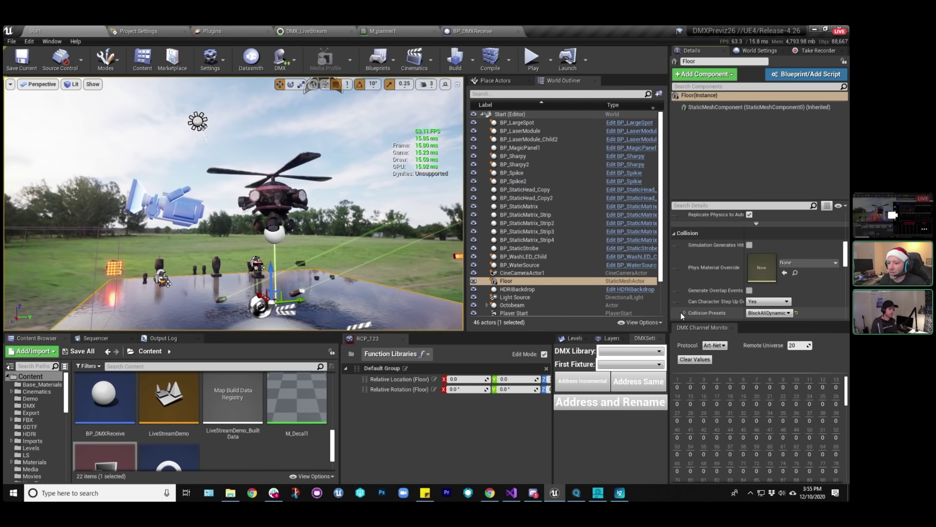
pyautogui.scroll(-5, 681, 312)
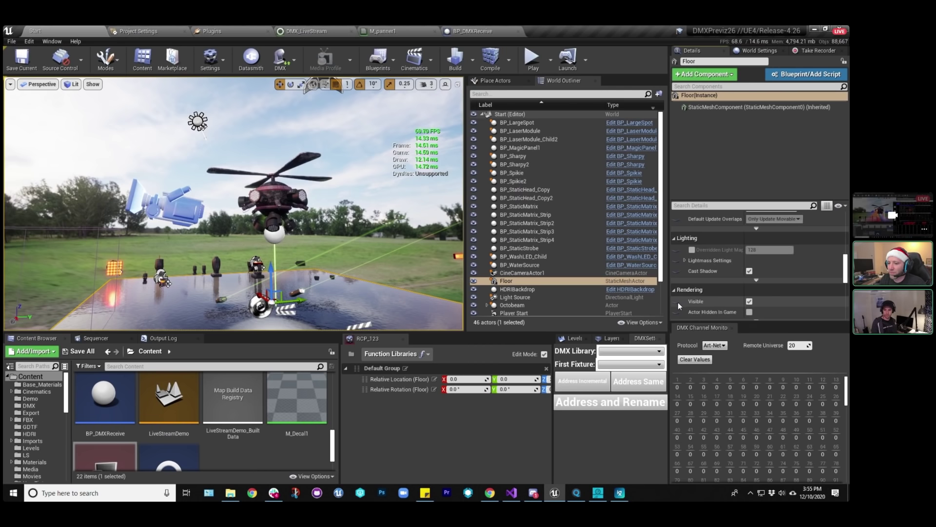
pyautogui.click(677, 301)
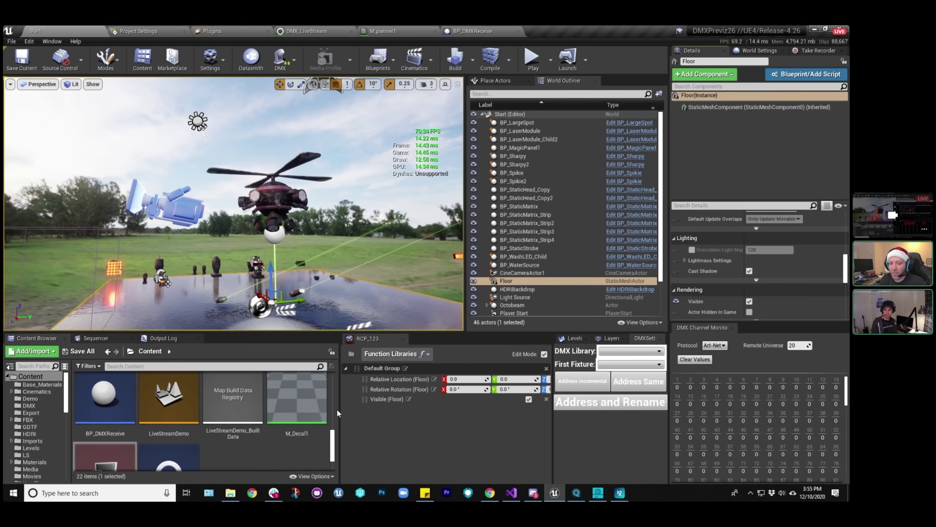
# Test the preset by sliding the Floor's location to X -30 and resetting it to zero.
pyautogui.moveTo(340, 407); pyautogui.dragTo(246, 407)
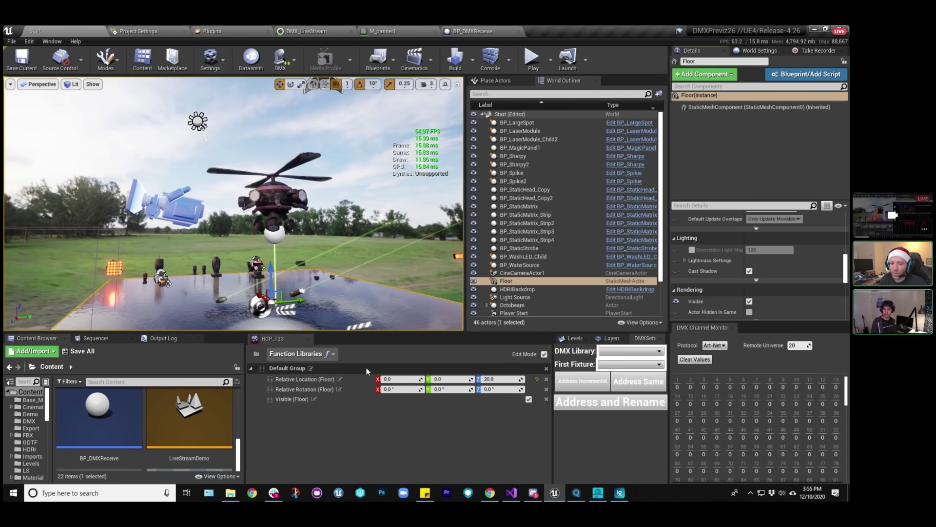
pyautogui.click(544, 354)
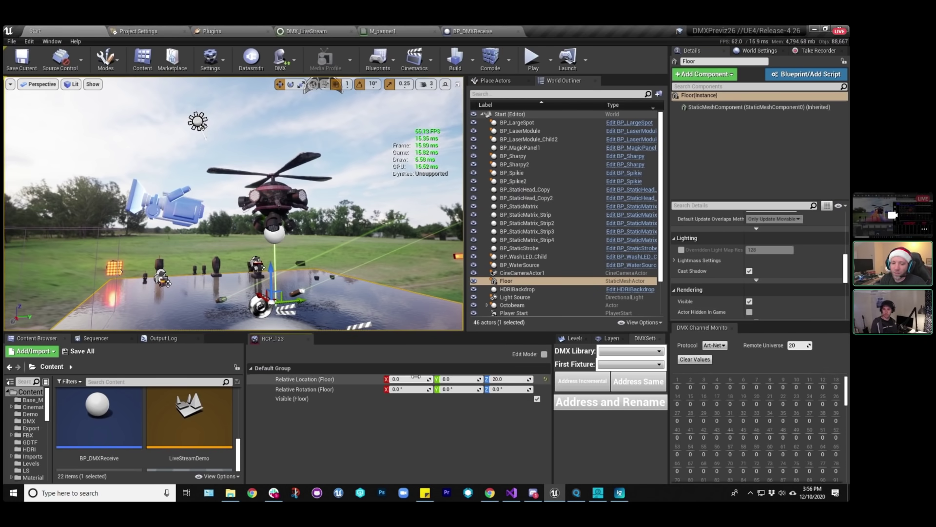
pyautogui.moveTo(415, 377); pyautogui.dragTo(395, 377)
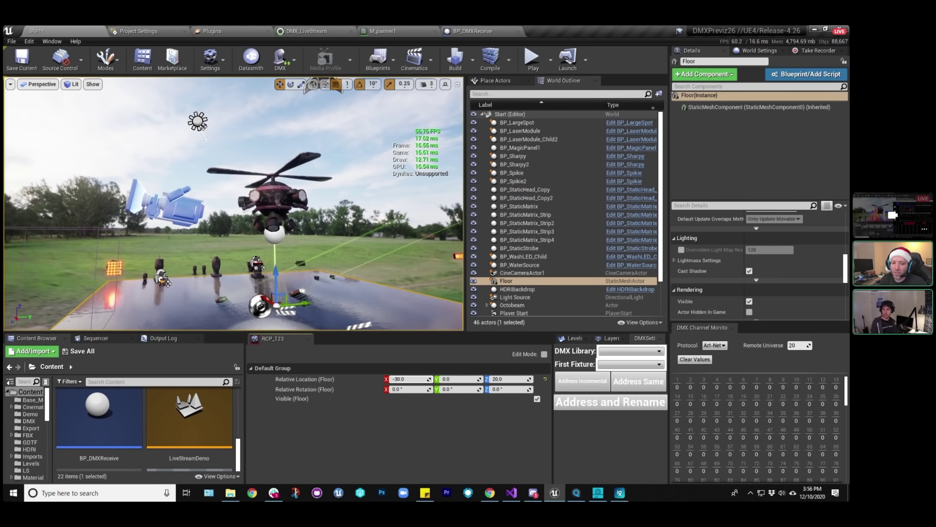
pyautogui.moveTo(456, 379); pyautogui.dragTo(408, 379)
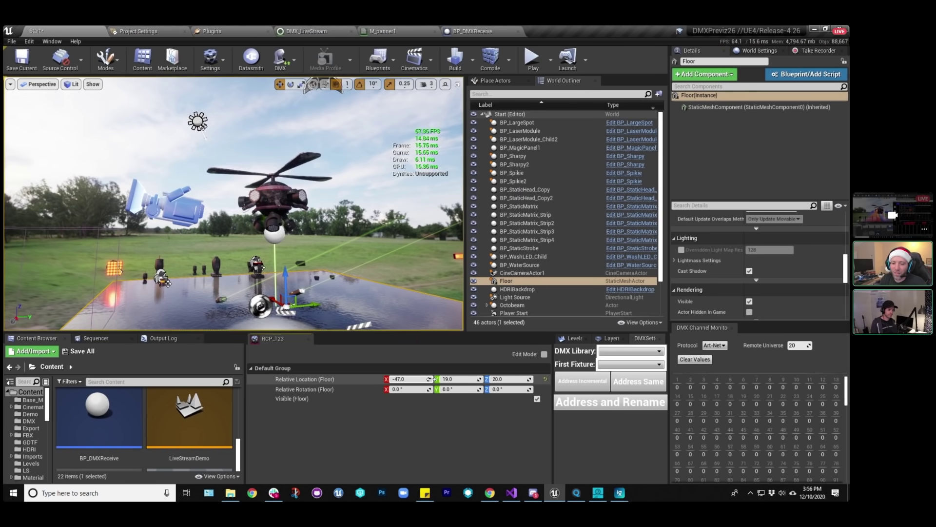
pyautogui.click(545, 379)
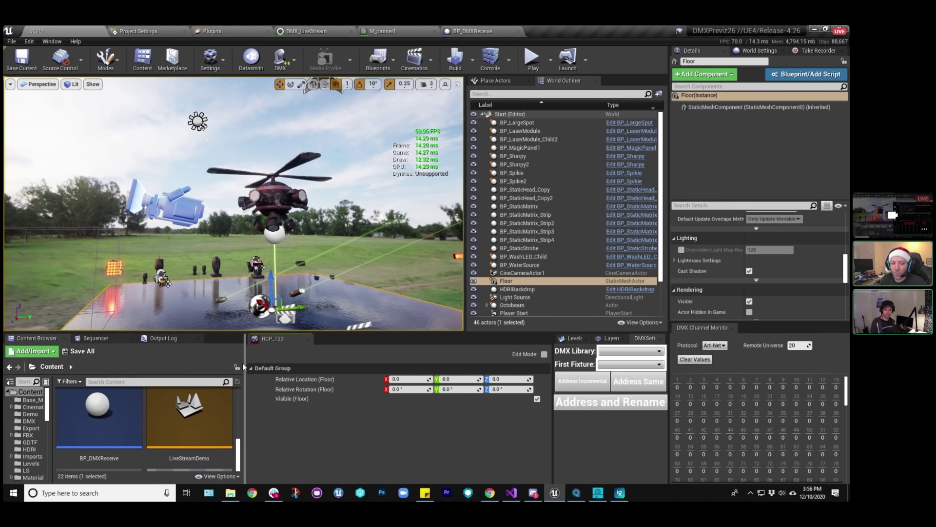
# Show the Output Log and scroll it to confirm the SAVEPACKAGE entry.
pyautogui.moveTo(245, 363); pyautogui.dragTo(301, 363)
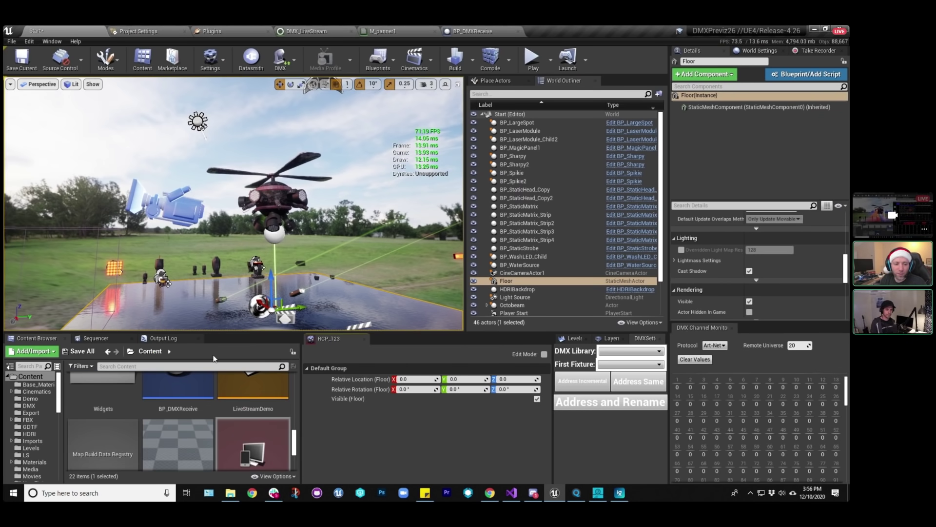
pyautogui.click(164, 338)
pyautogui.scroll(4, 205, 406)
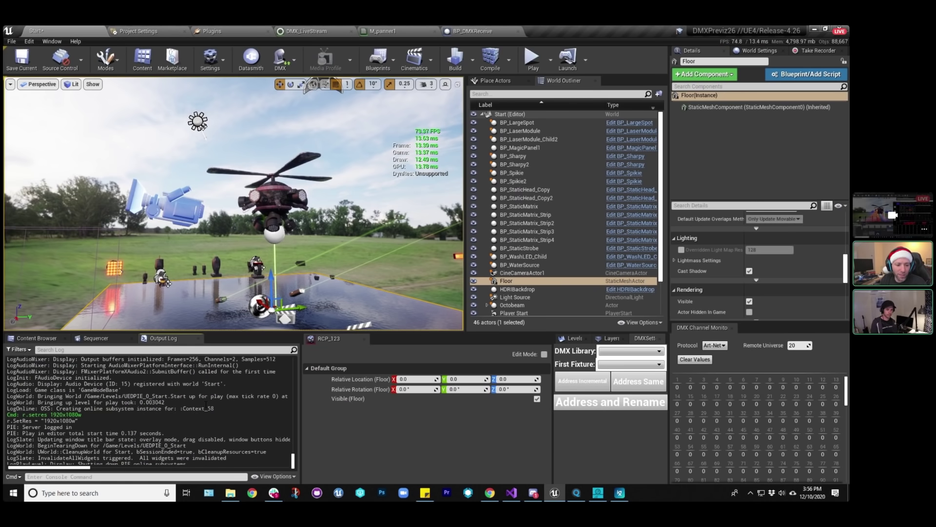
pyautogui.scroll(-4, 149, 410)
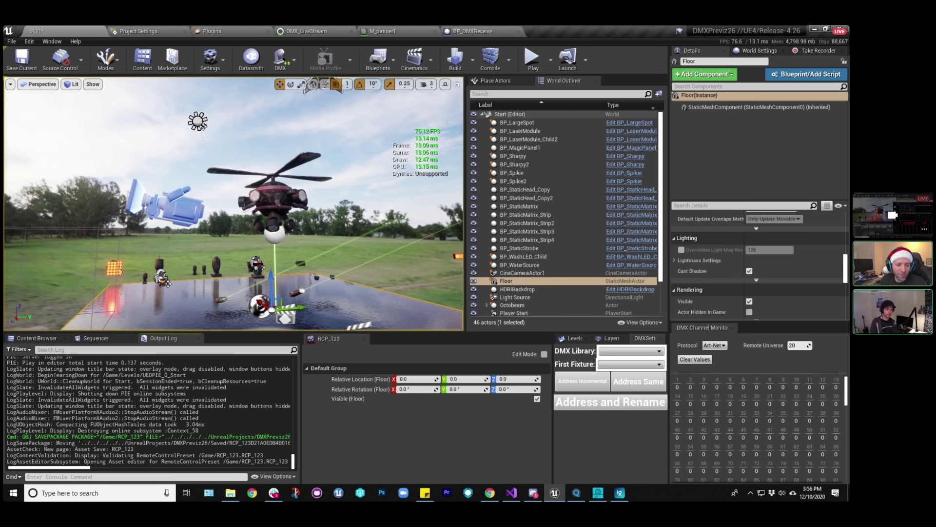
# Close the RCP_123 panel, then delete the RCP_123 asset from Content and confirm.
pyautogui.click(44, 342)
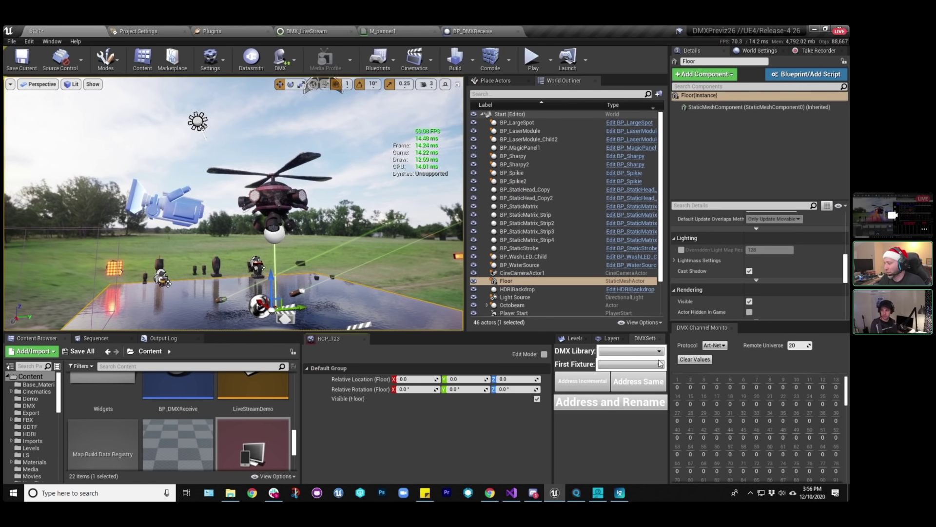
pyautogui.click(363, 338)
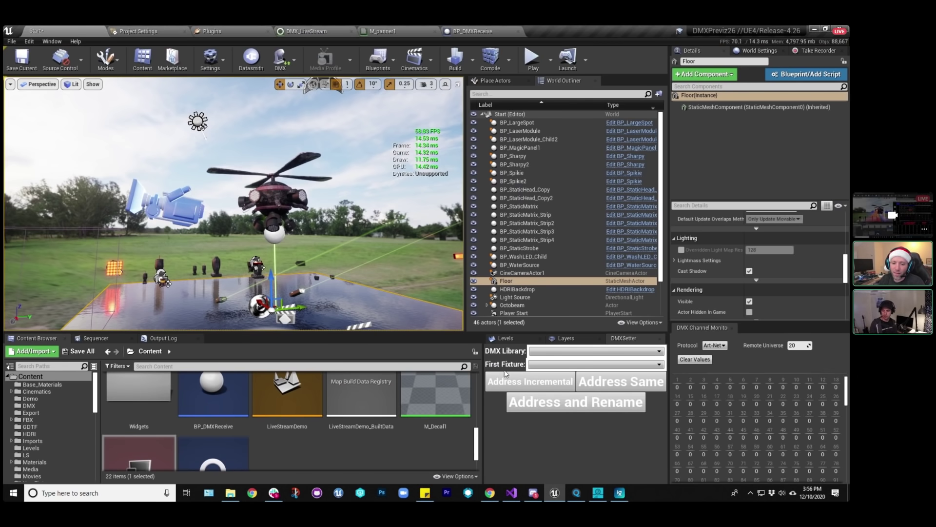
pyautogui.moveTo(483, 390); pyautogui.dragTo(505, 390)
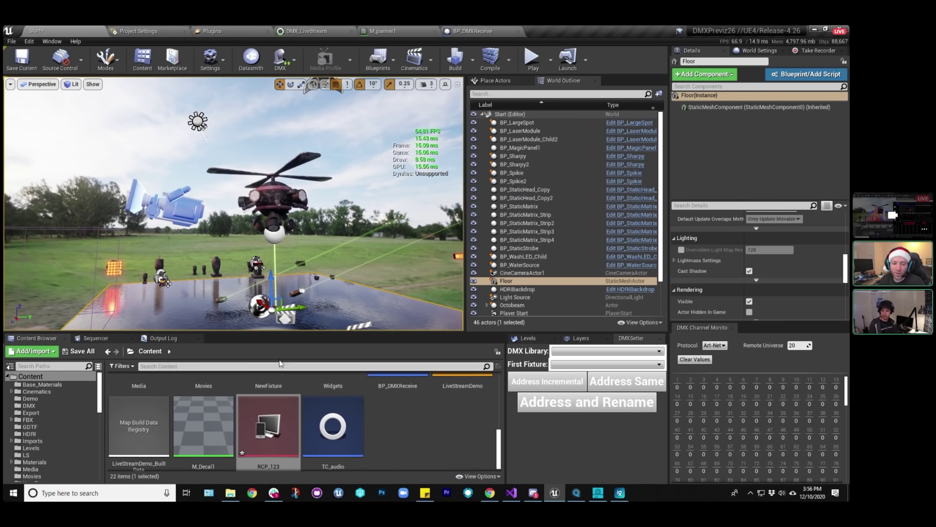
pyautogui.click(278, 431)
pyautogui.press('Delete')
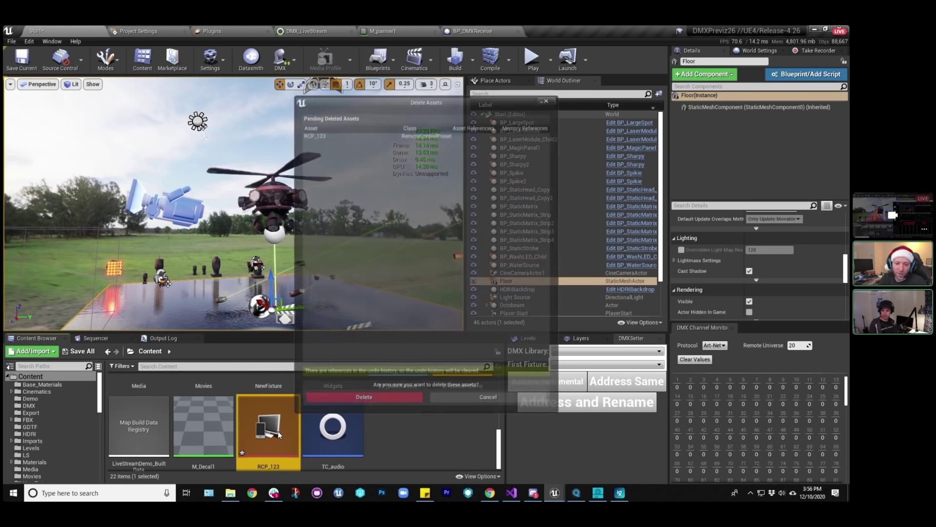
pyautogui.click(371, 397)
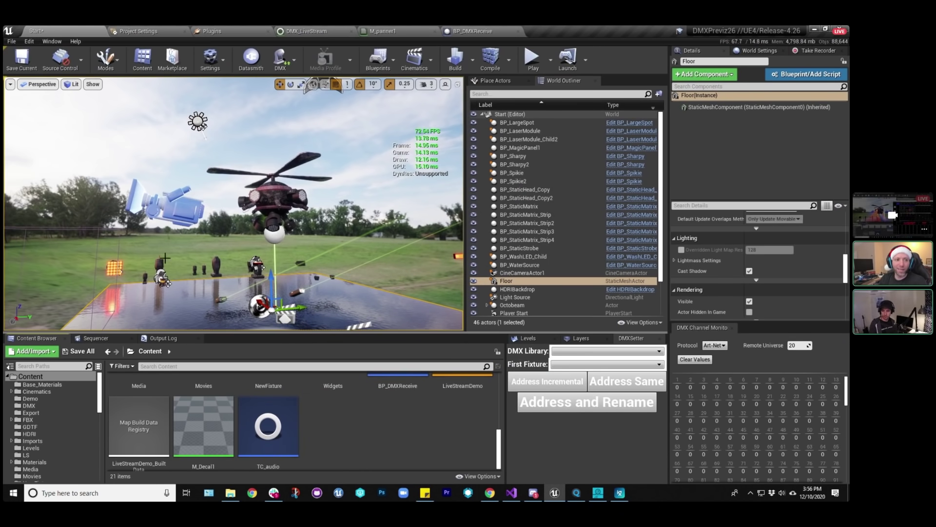
# Save the Start level and fly the viewport camera down toward the stage platform.
pyautogui.click(21, 57)
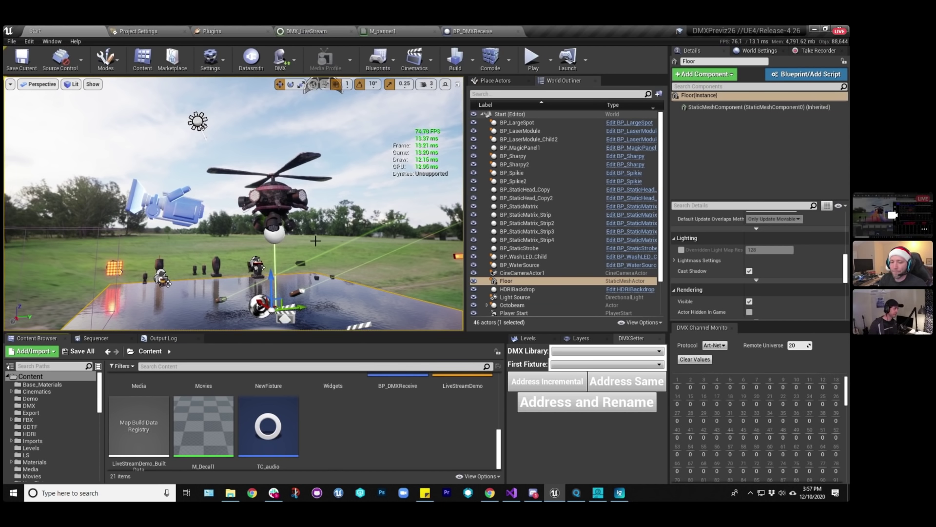
pyautogui.moveTo(321, 237); pyautogui.dragTo(359, 223, button='right')
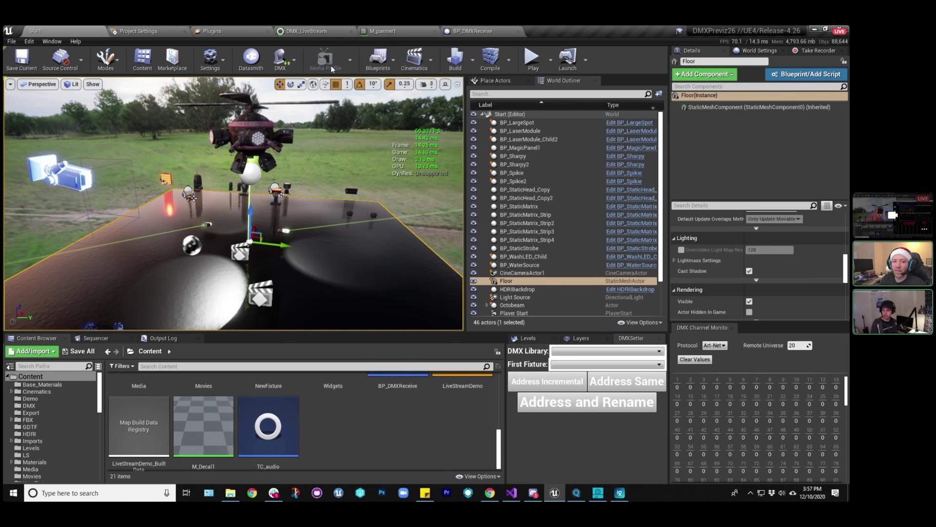
pyautogui.moveTo(229, 209)
pyautogui.mouseDown(button='right')
pyautogui.moveTo(205, 211)
pyautogui.moveTo(220, 209)
pyautogui.mouseUp(button='right')
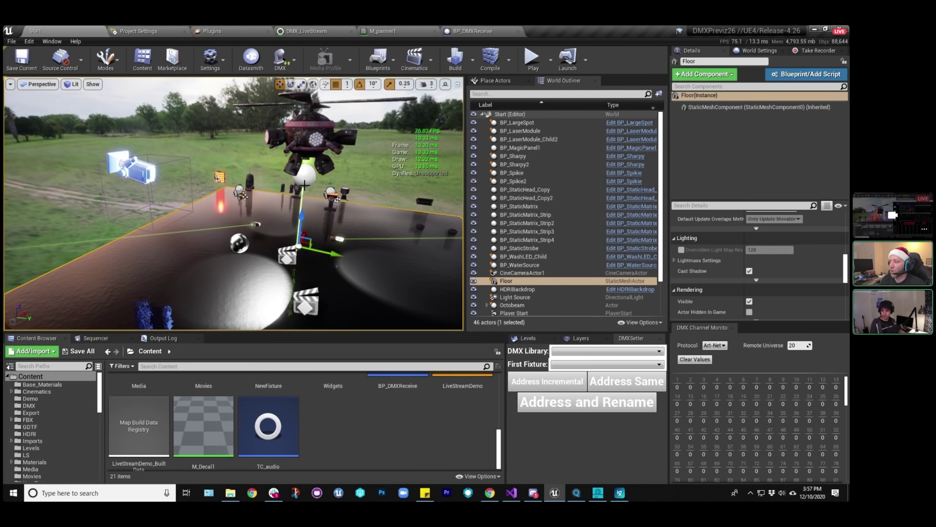
pyautogui.click(141, 173)
pyautogui.moveTo(141, 173); pyautogui.dragTo(166, 169, button='right')
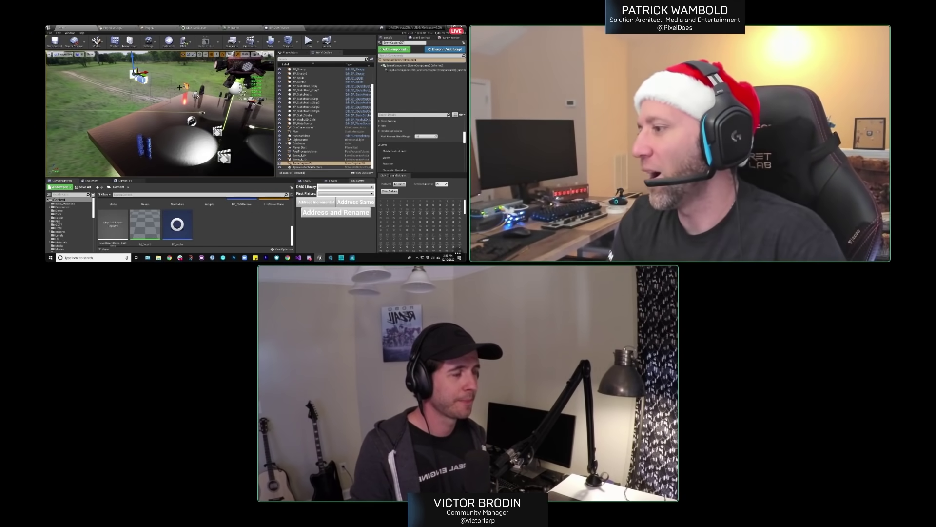
# Place a test cube on the grass, stretch it wider and taller, and raise it.
pyautogui.moveTo(180, 87); pyautogui.dragTo(116, 91, button='right')
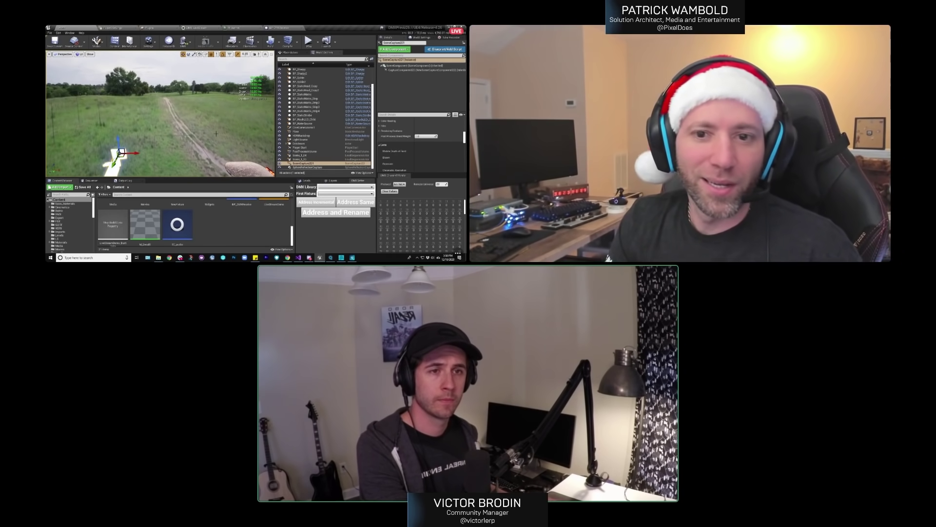
pyautogui.click(302, 54)
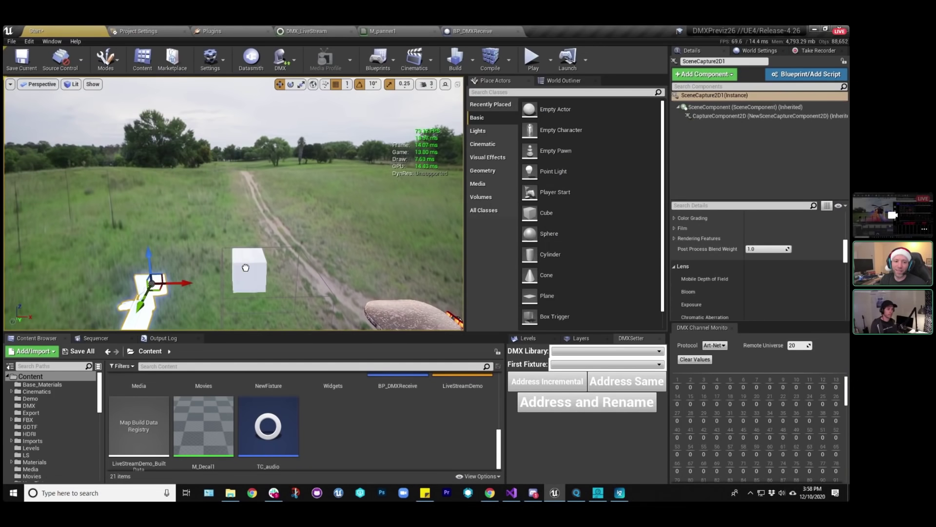
pyautogui.moveTo(315, 118); pyautogui.dragTo(152, 149)
pyautogui.moveTo(218, 275); pyautogui.dragTo(217, 275)
pyautogui.press('f')
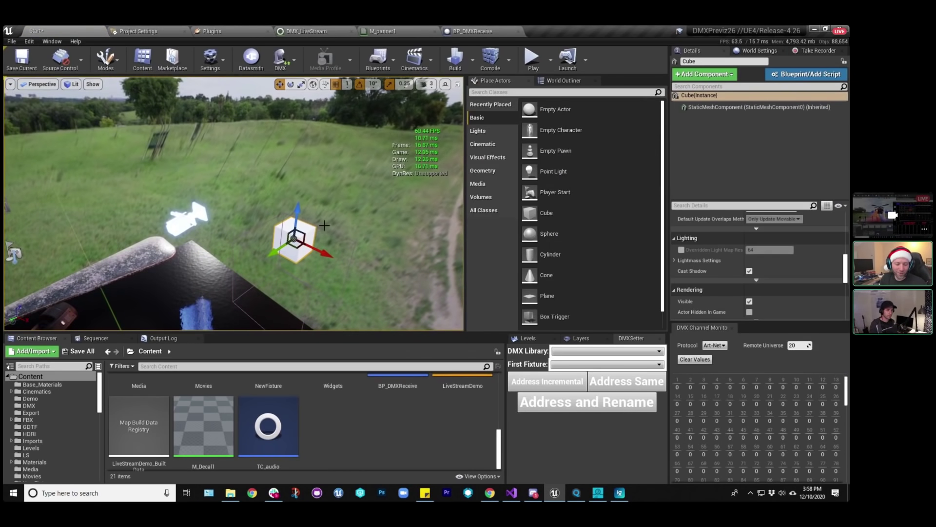
pyautogui.press('r')
pyautogui.moveTo(321, 251); pyautogui.dragTo(341, 261)
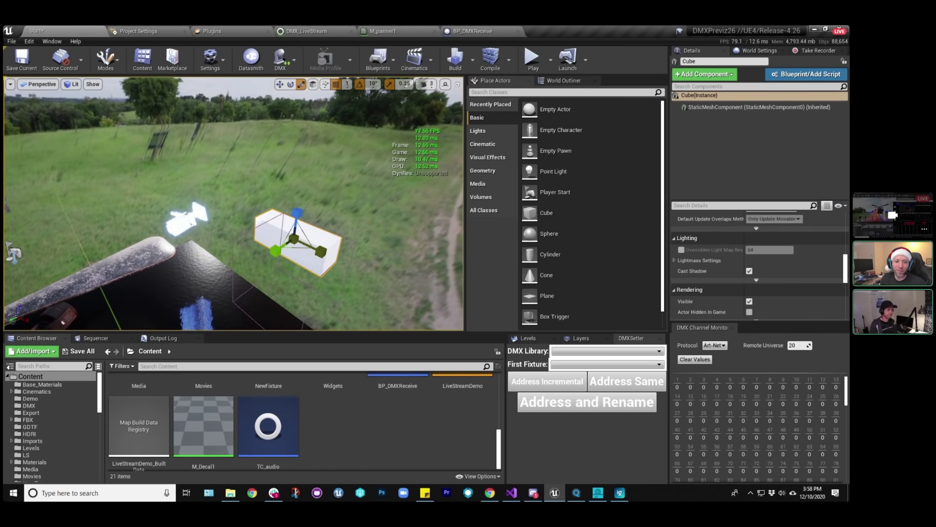
pyautogui.moveTo(300, 233); pyautogui.dragTo(320, 188)
pyautogui.press('w')
pyautogui.moveTo(258, 173); pyautogui.dragTo(258, 174, button='right')
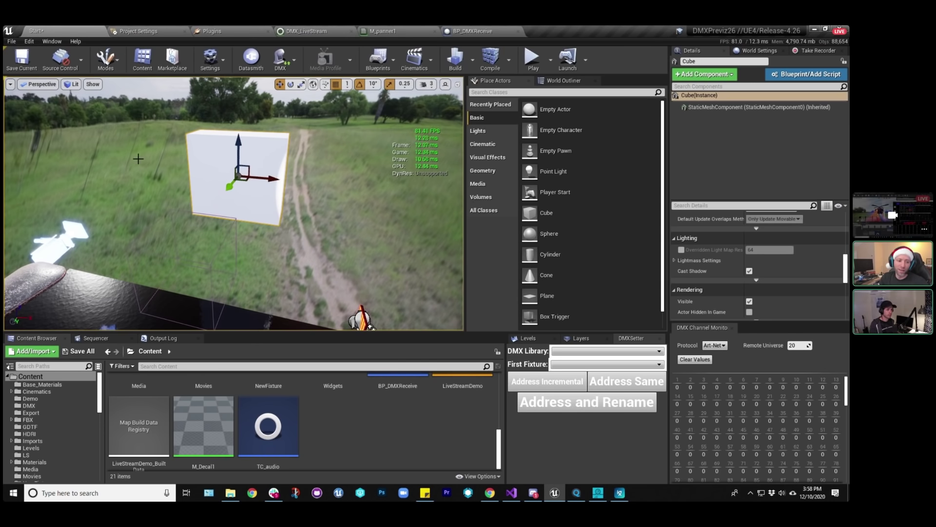
# Delete the test cube and save the level.
pyautogui.moveTo(270, 194); pyautogui.dragTo(270, 194, button='right')
pyautogui.moveTo(196, 223); pyautogui.dragTo(196, 223, button='right')
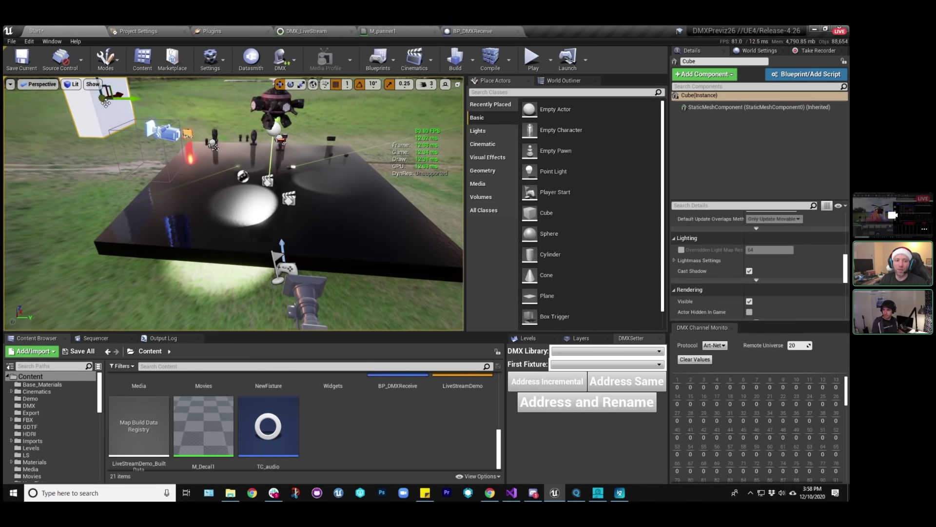
pyautogui.press('Delete')
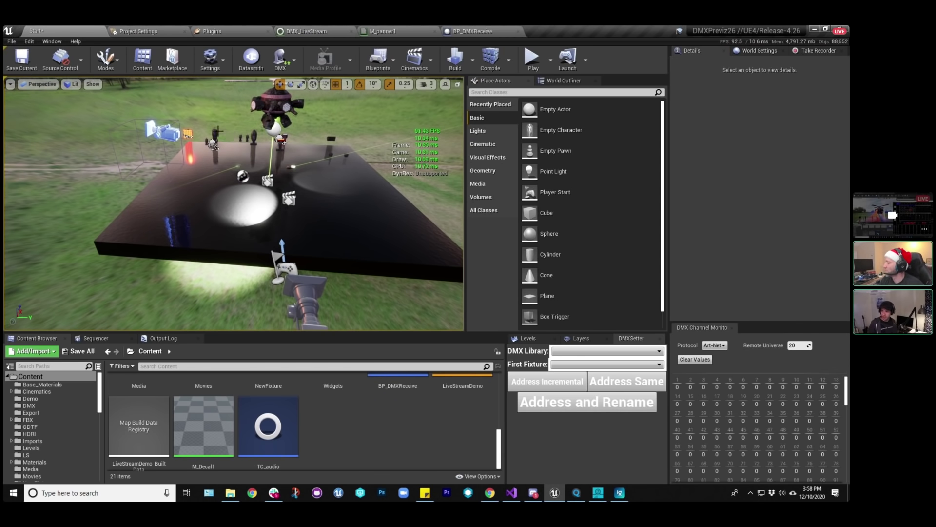
pyautogui.hotkey('ctrl', 's')
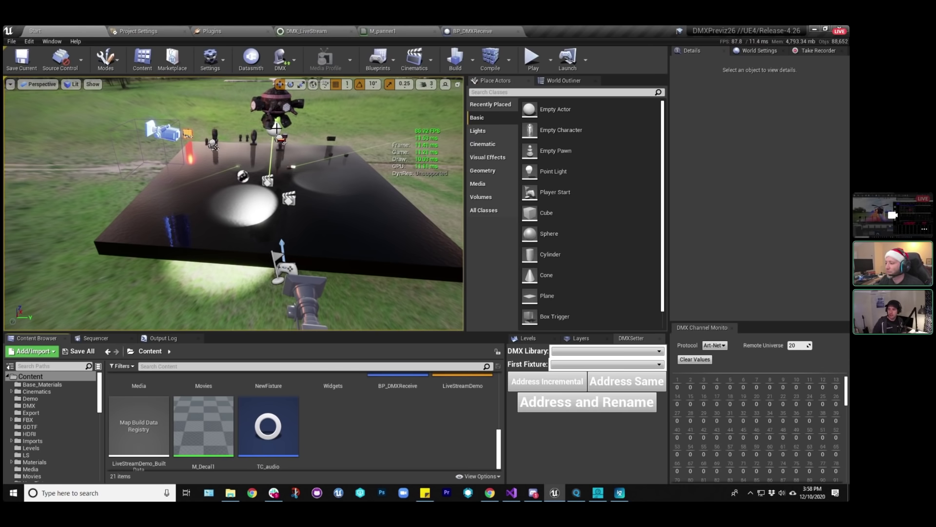
pyautogui.moveTo(377, 155); pyautogui.dragTo(377, 153, button='right')
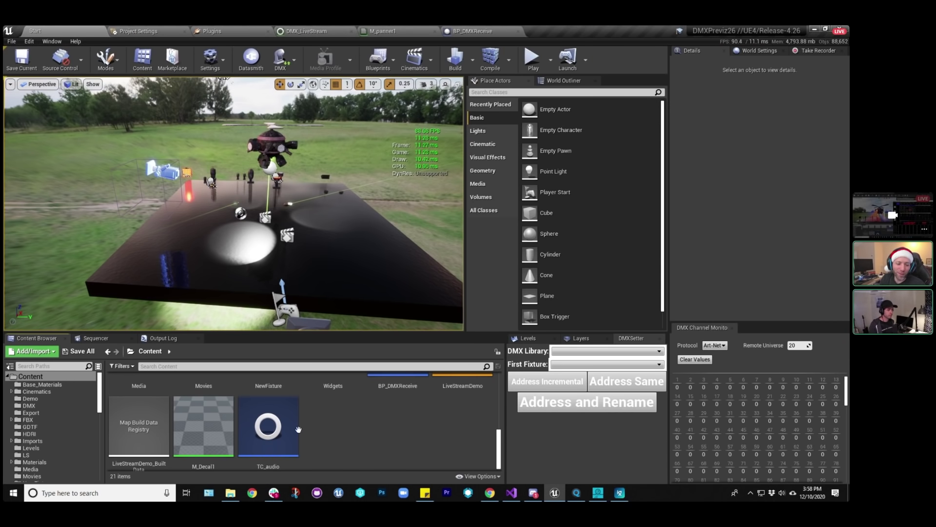
# In the DMX folder, add a new DMX Library asset and trim its name to DMXLib.
pyautogui.click(36, 406)
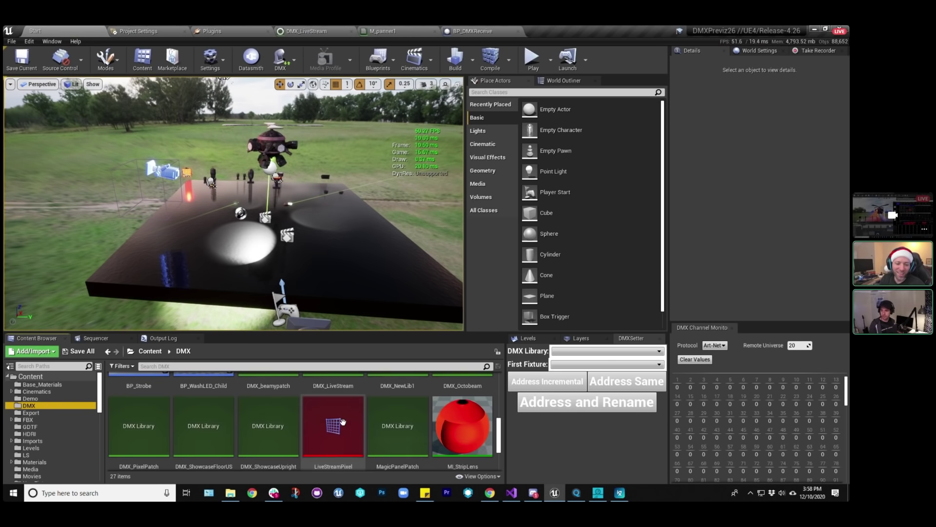
pyautogui.scroll(-3, 343, 422)
pyautogui.click(337, 433)
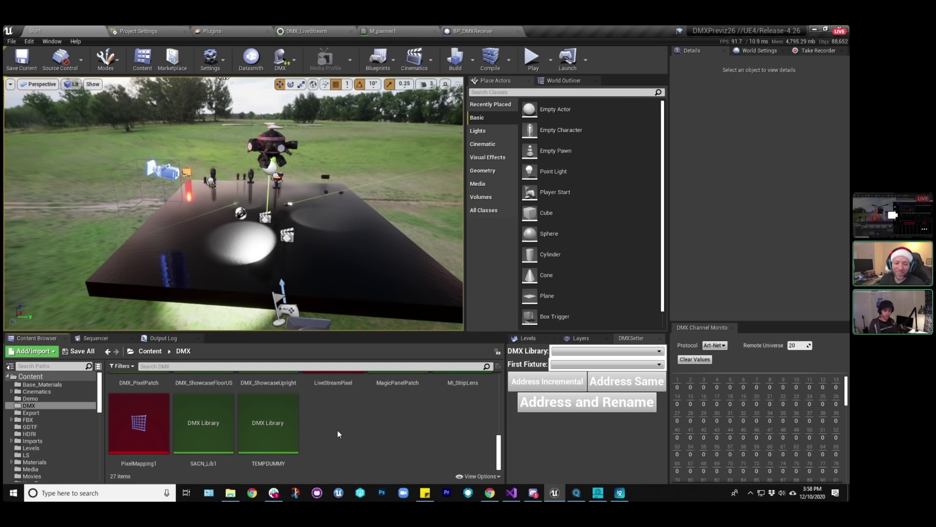
pyautogui.rightClick(338, 433)
pyautogui.moveTo(380, 317)
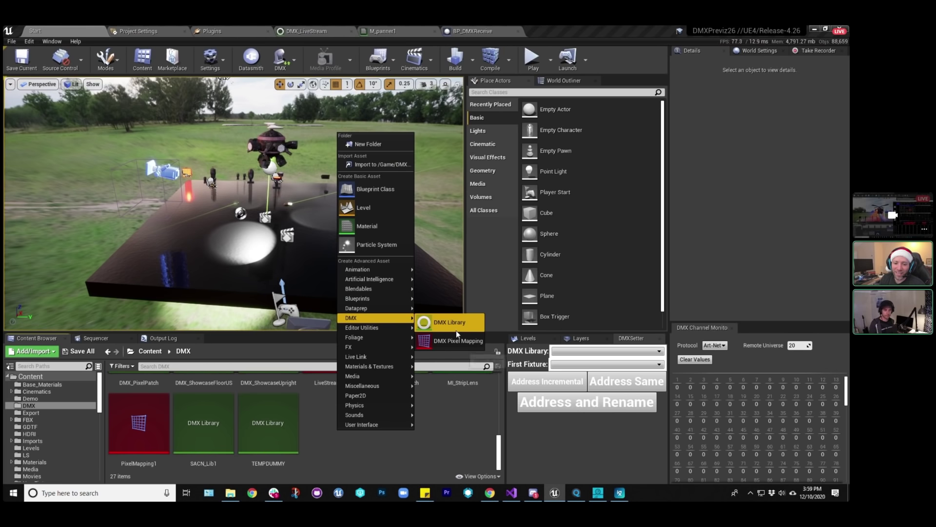
pyautogui.click(454, 323)
pyautogui.write('DMX')
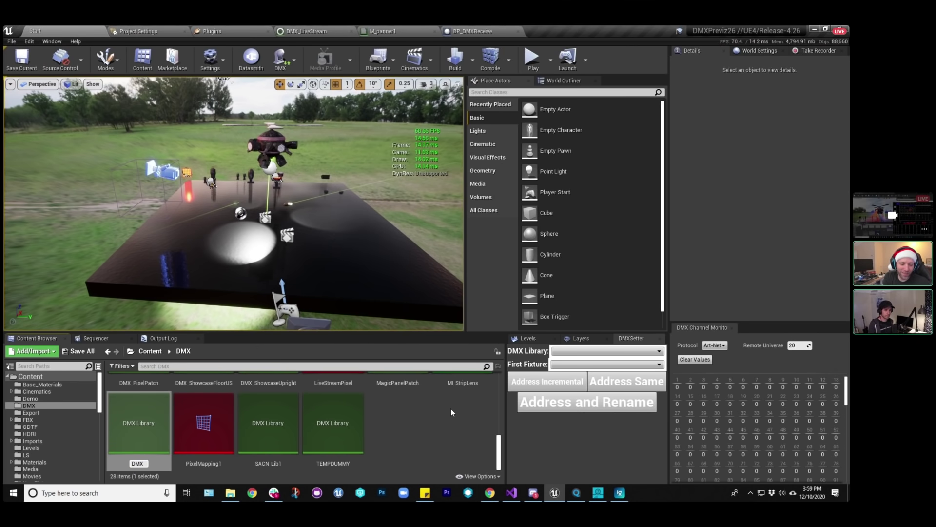
pyautogui.write('Library')
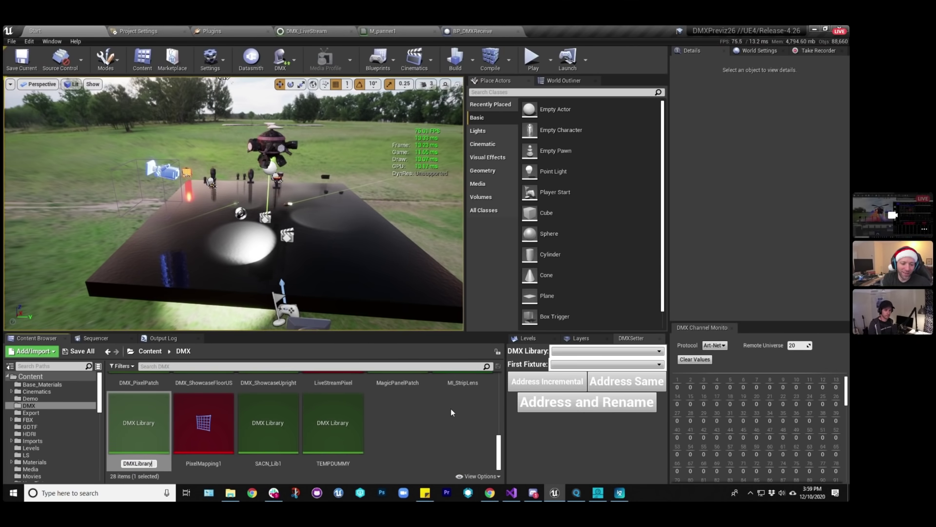
pyautogui.write('Nr')
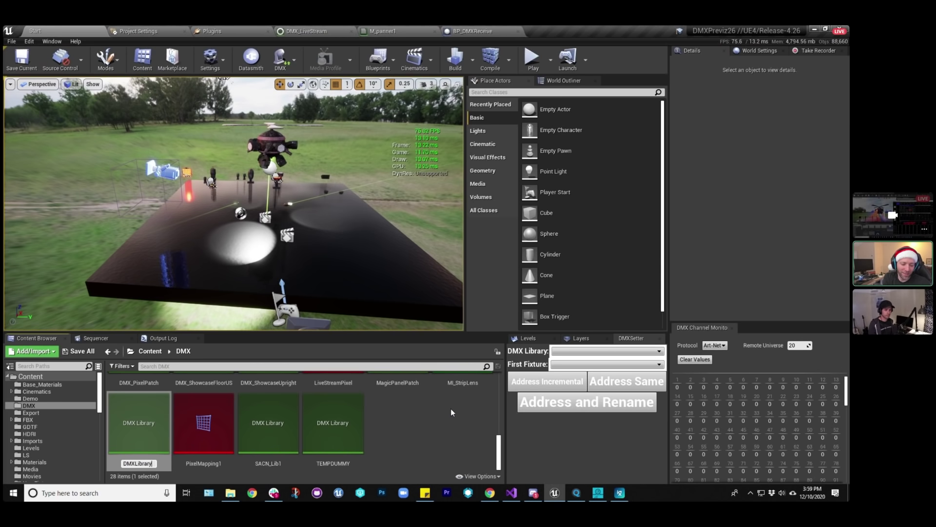
pyautogui.press('BackSpace')
pyautogui.press('BackSpace')
pyautogui.press('BackSpace')
pyautogui.press('BackSpace')
pyautogui.press('BackSpace')
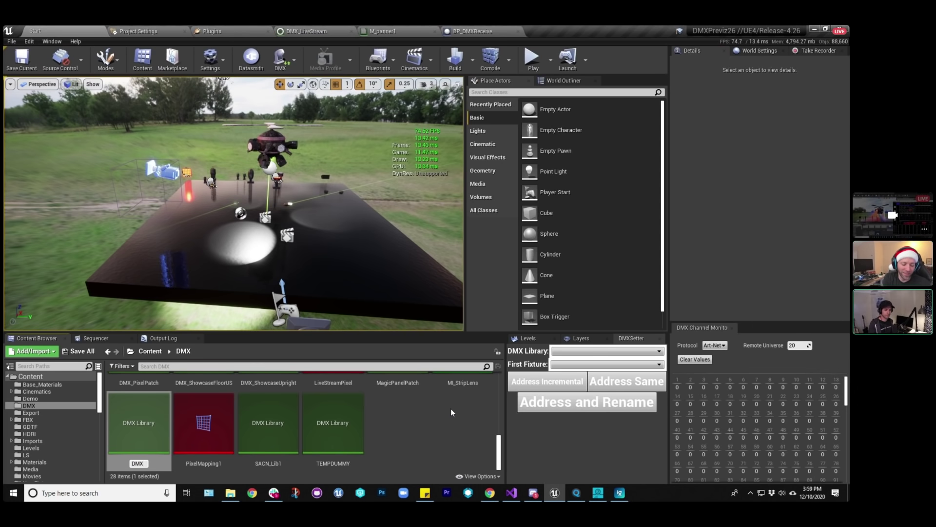
pyautogui.press('Return')
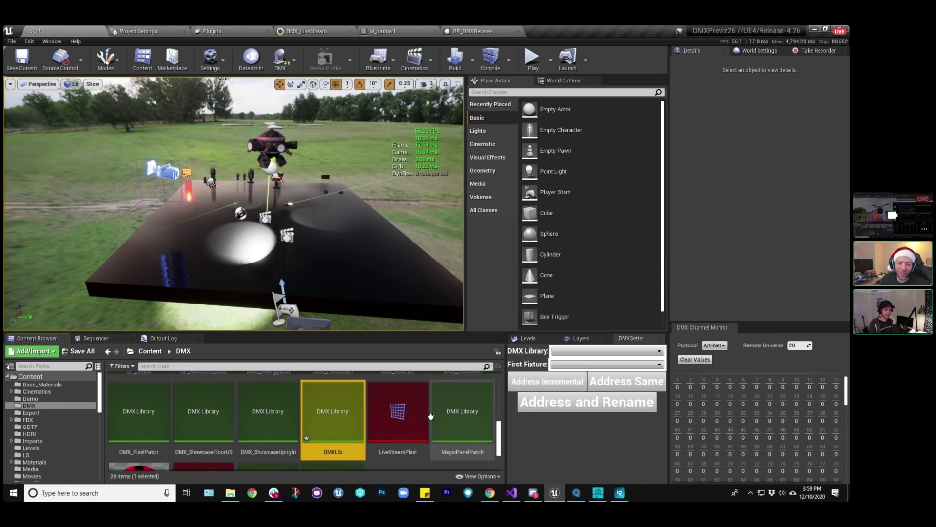
# Open DMXLib and compare it against DMX_LiveStream's 5x5 matrix fixture type settings.
pyautogui.doubleClick(352, 409)
pyautogui.click(315, 31)
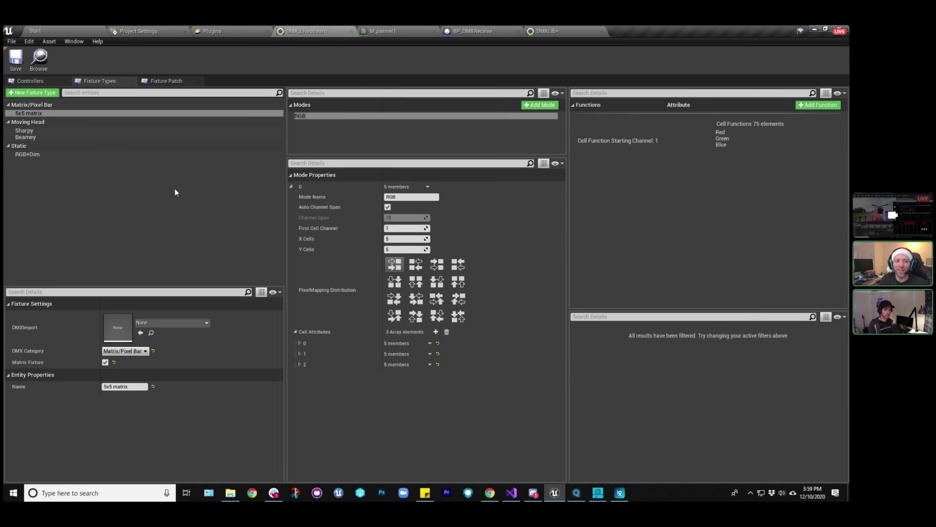
pyautogui.click(40, 113)
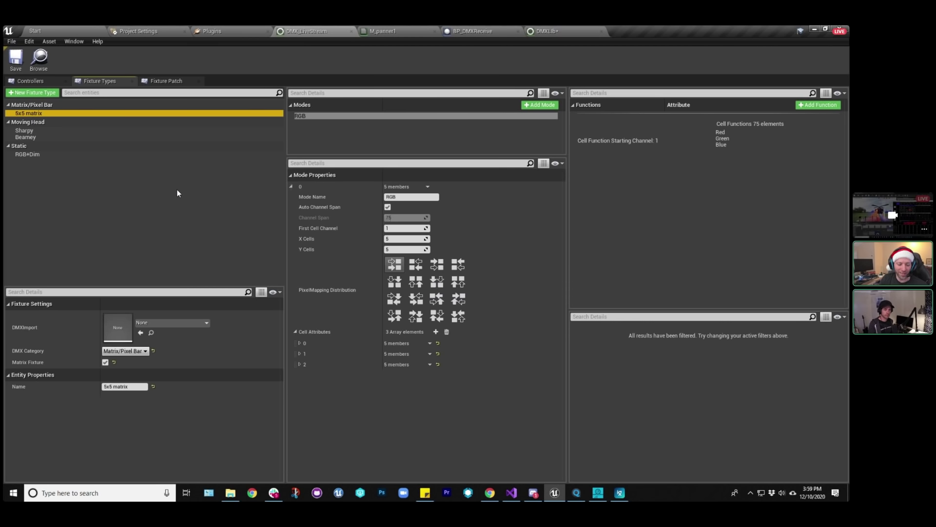
pyautogui.click(565, 30)
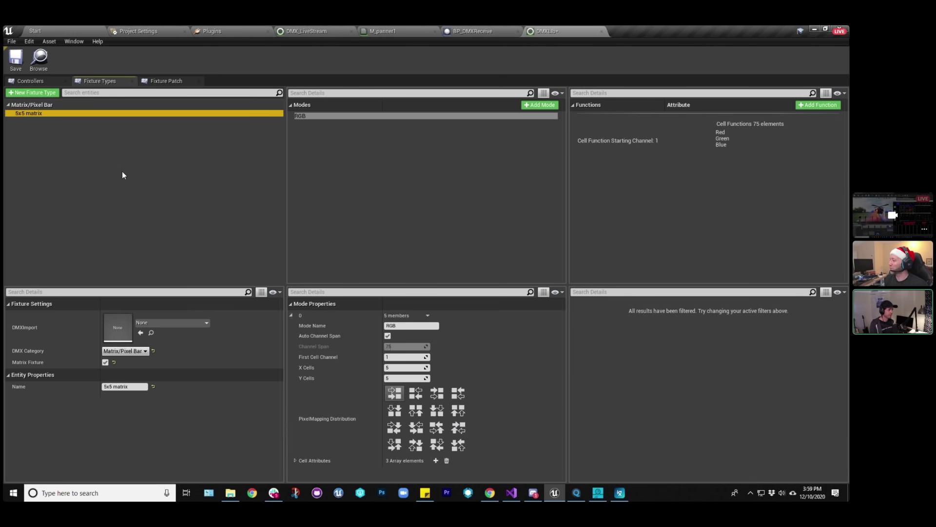
pyautogui.click(103, 150)
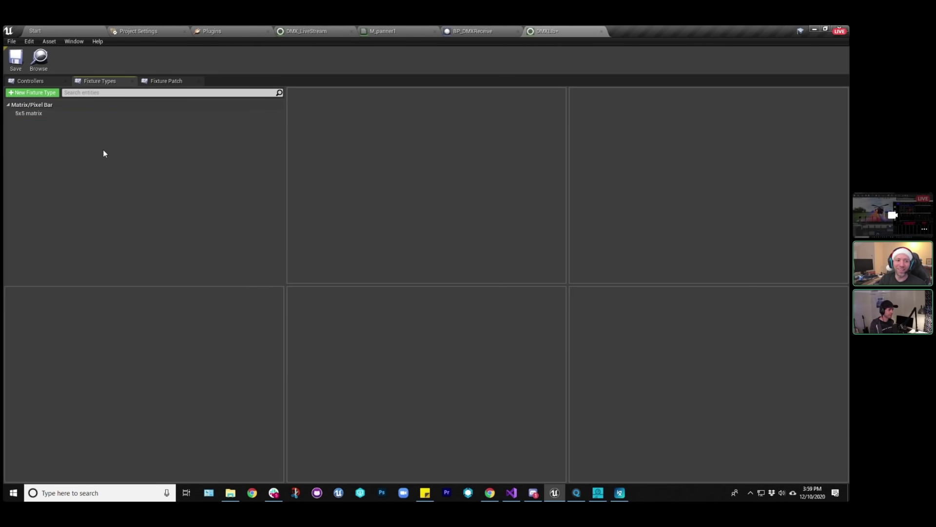
pyautogui.click(31, 112)
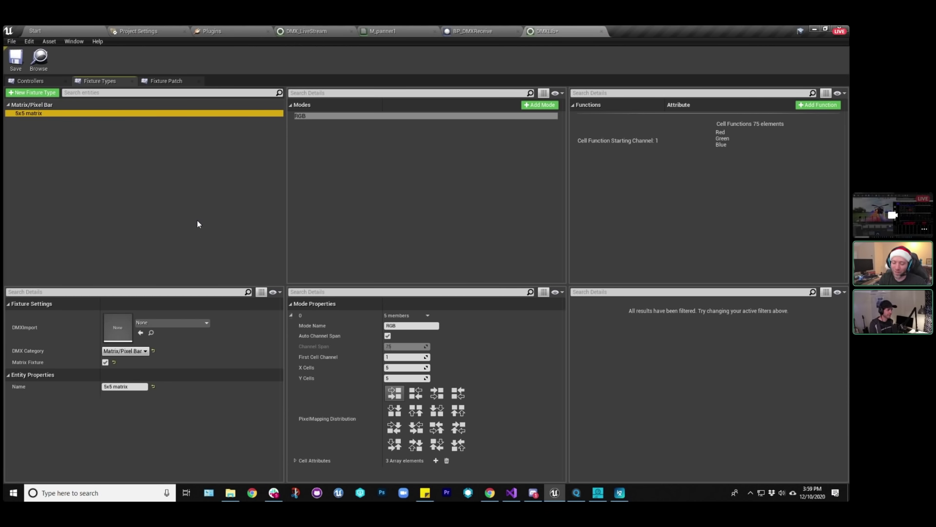
pyautogui.click(182, 207)
pyautogui.click(35, 112)
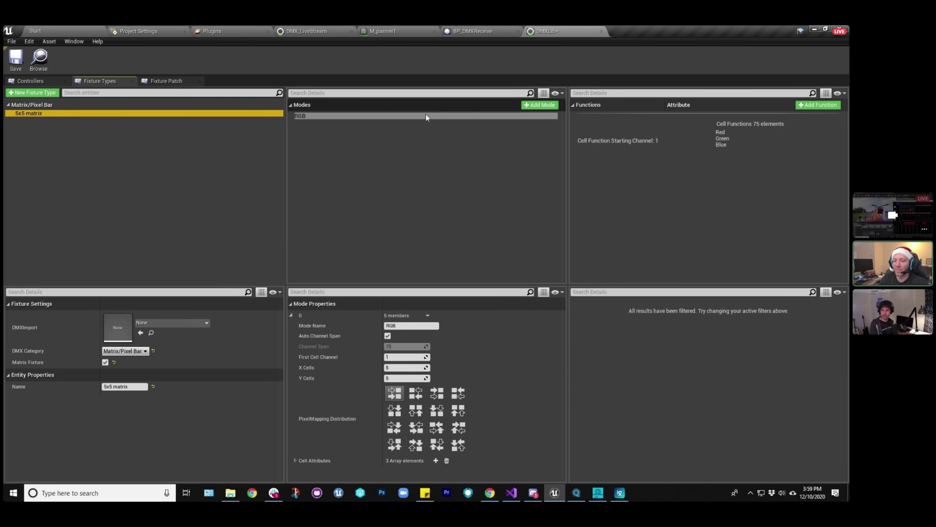
# Browse the GDTF fixtures available for import, then reselect the 5x5 matrix fixture type.
pyautogui.click(178, 324)
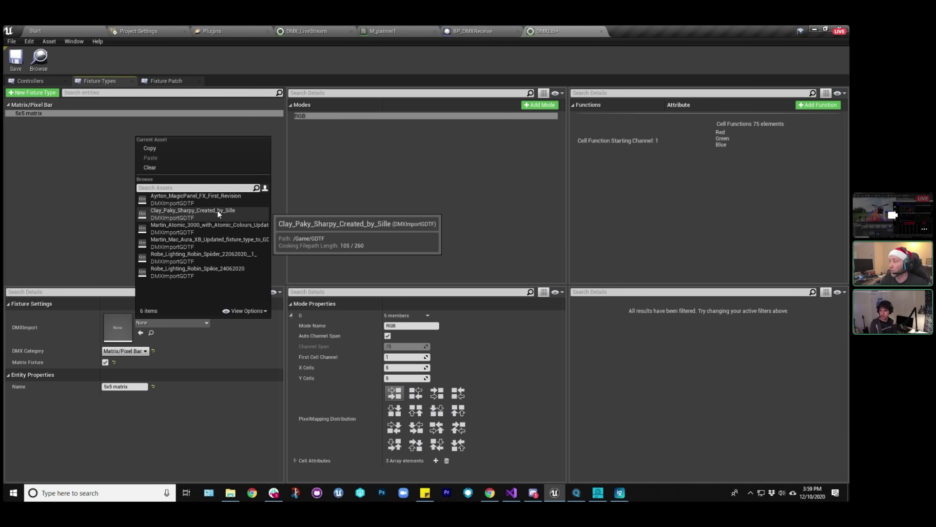
pyautogui.click(71, 150)
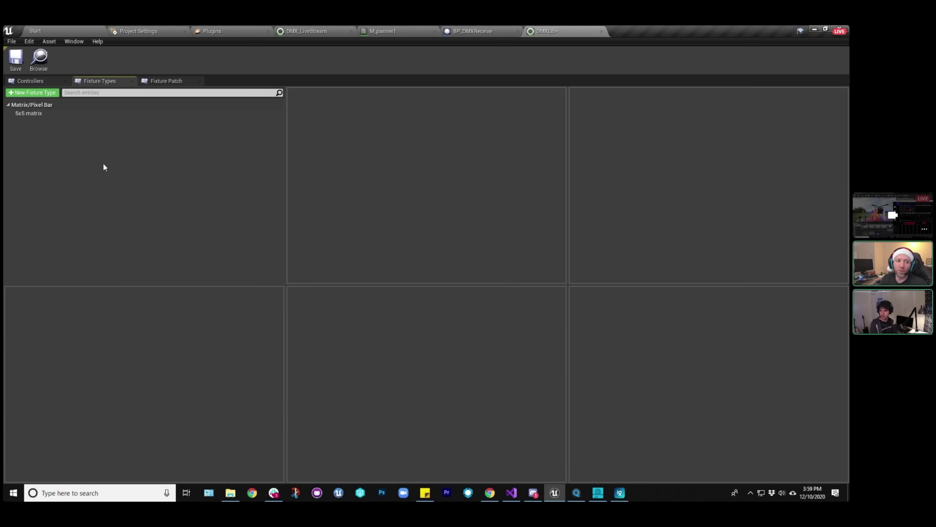
pyautogui.click(45, 114)
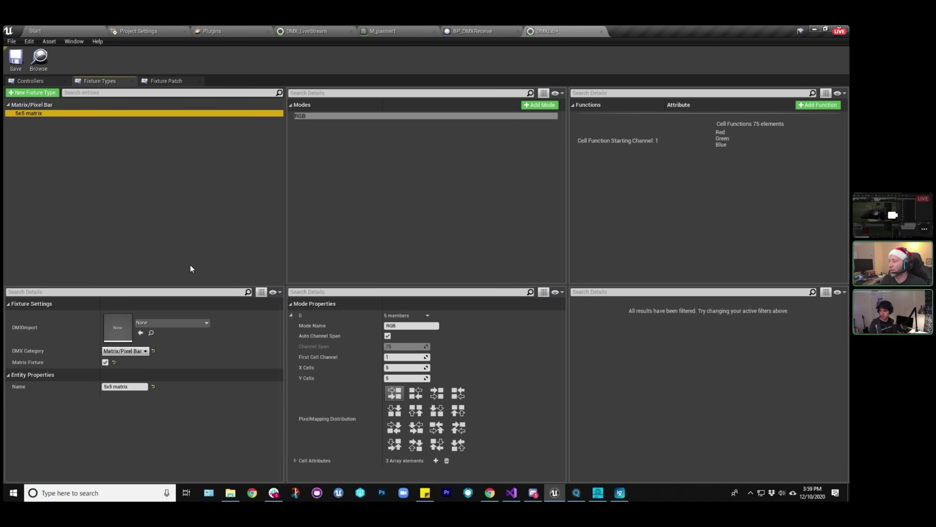
pyautogui.click(53, 161)
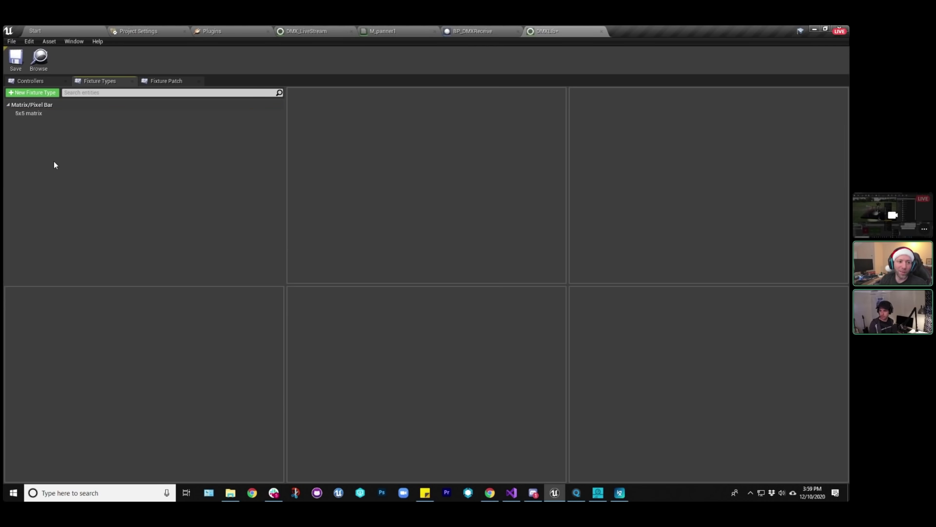
pyautogui.click(29, 115)
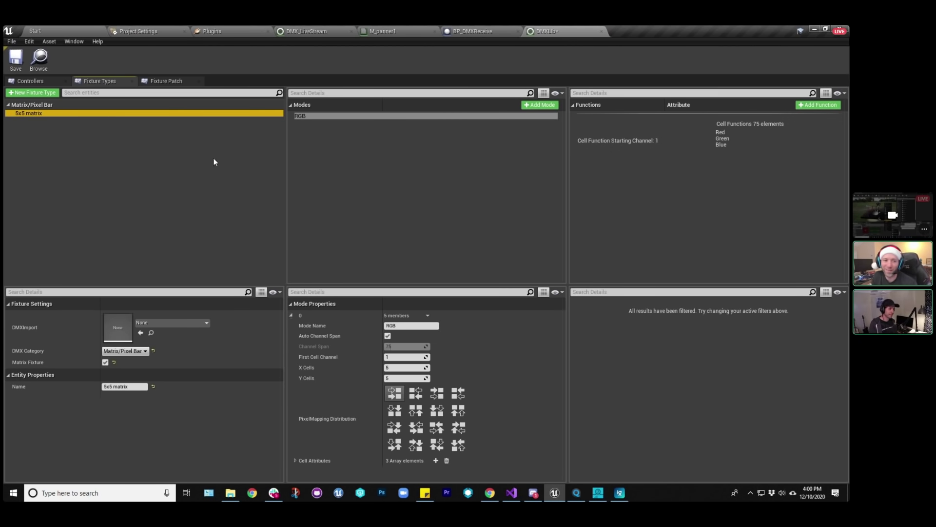
# Review the 5x5 matrix modes and functions, check controller settings, and close the library editor.
pyautogui.click(34, 119)
pyautogui.click(33, 115)
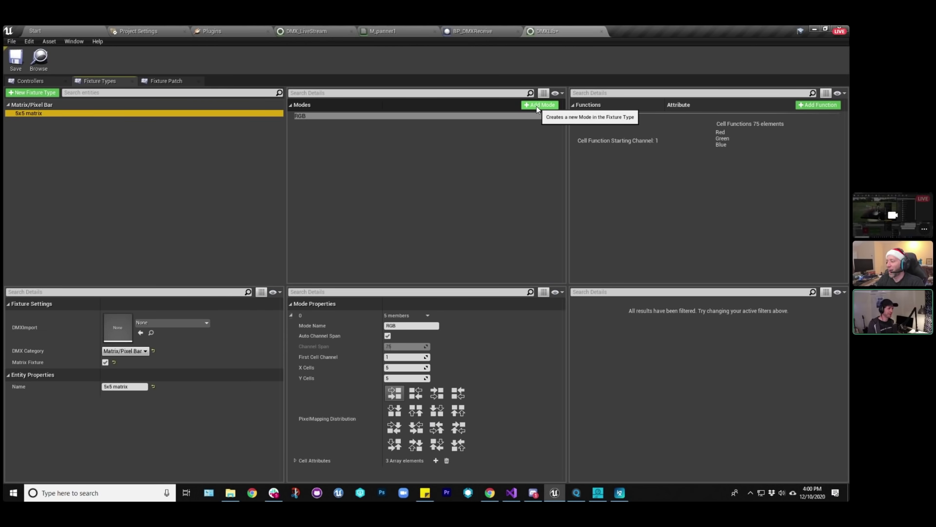
pyautogui.click(165, 169)
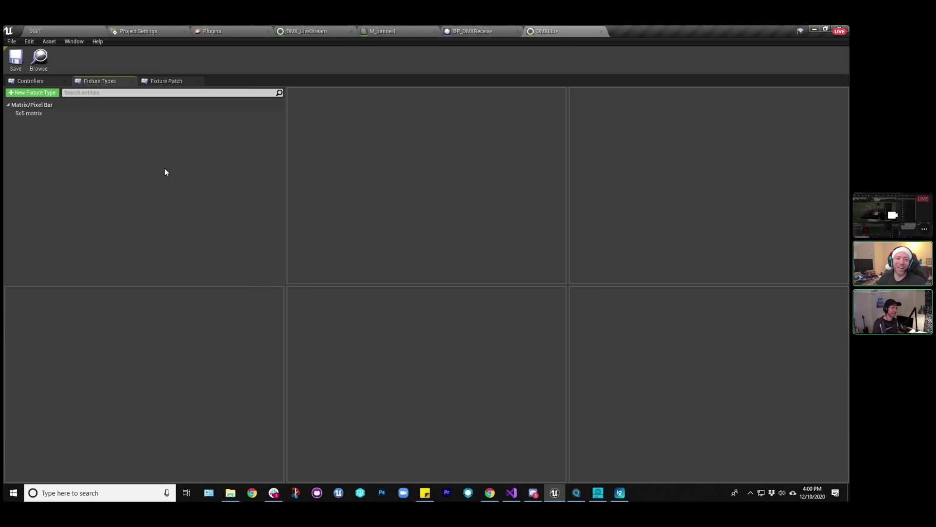
pyautogui.click(60, 114)
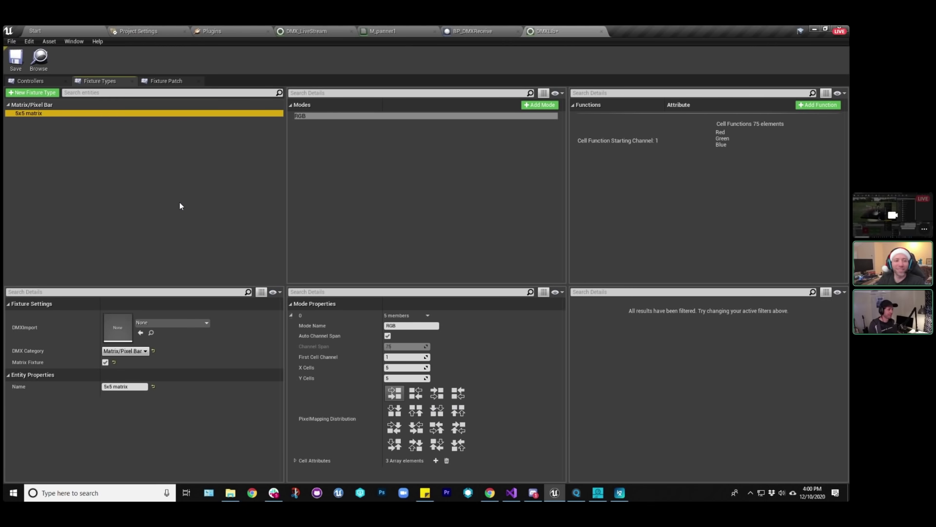
pyautogui.click(33, 80)
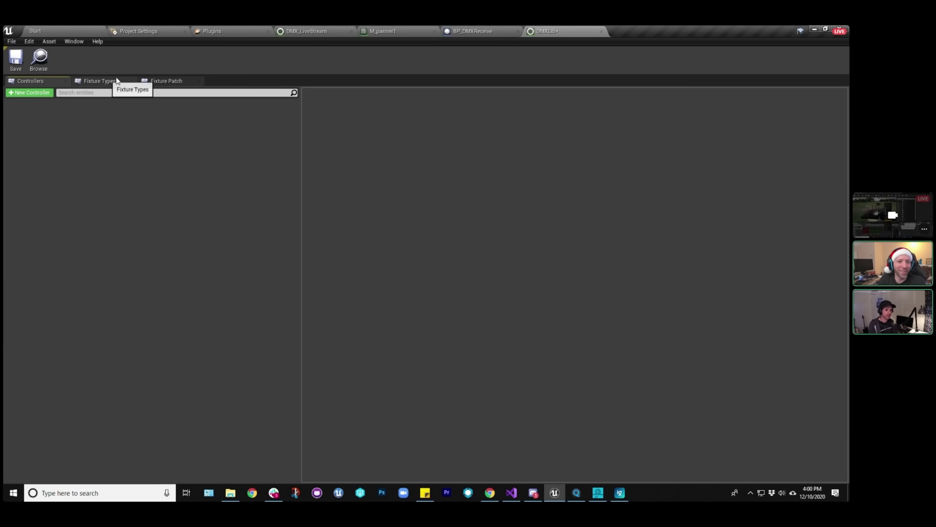
pyautogui.click(602, 32)
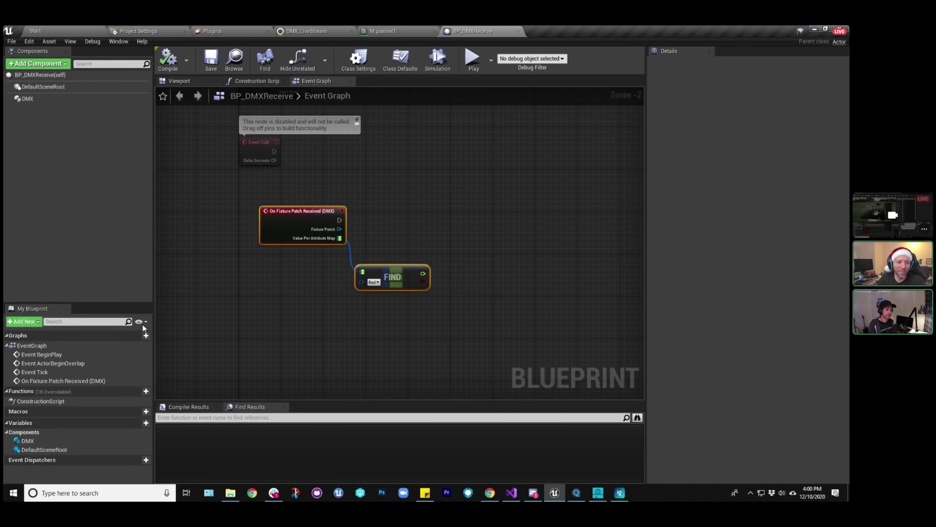
# Delete the DMXLib library asset from the Content Browser.
pyautogui.click(98, 30)
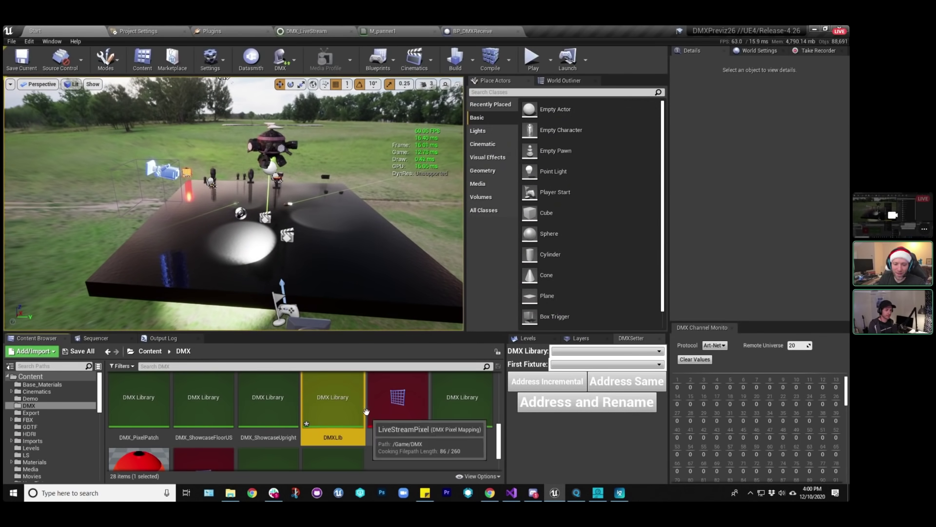
pyautogui.press('Delete')
pyautogui.click(366, 396)
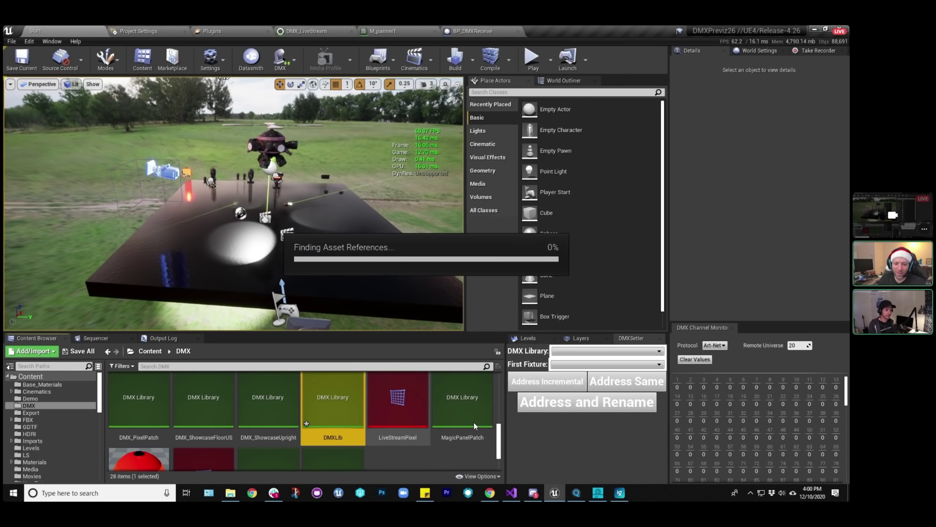
# Inspect the PixelMH1 fixture type in MagicPanelPatch, then close that library editor.
pyautogui.doubleClick(409, 402)
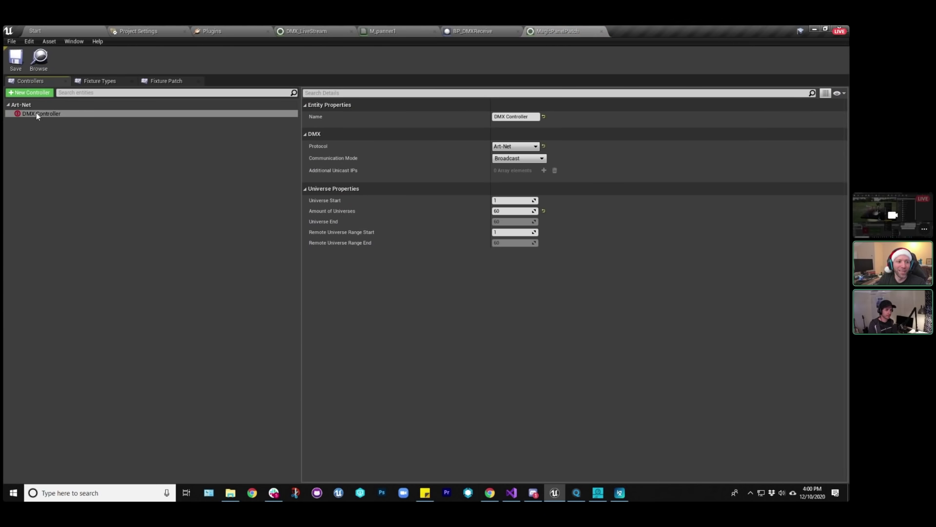
pyautogui.click(100, 81)
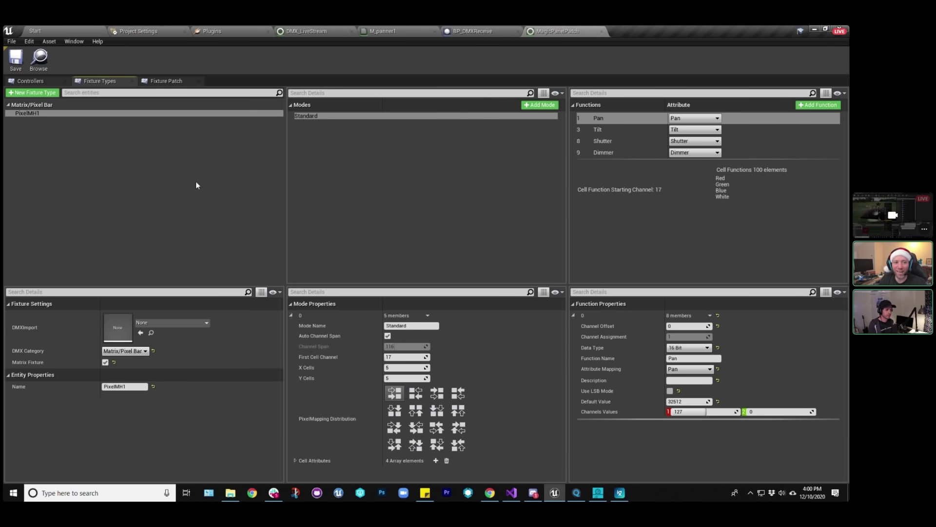
pyautogui.click(190, 194)
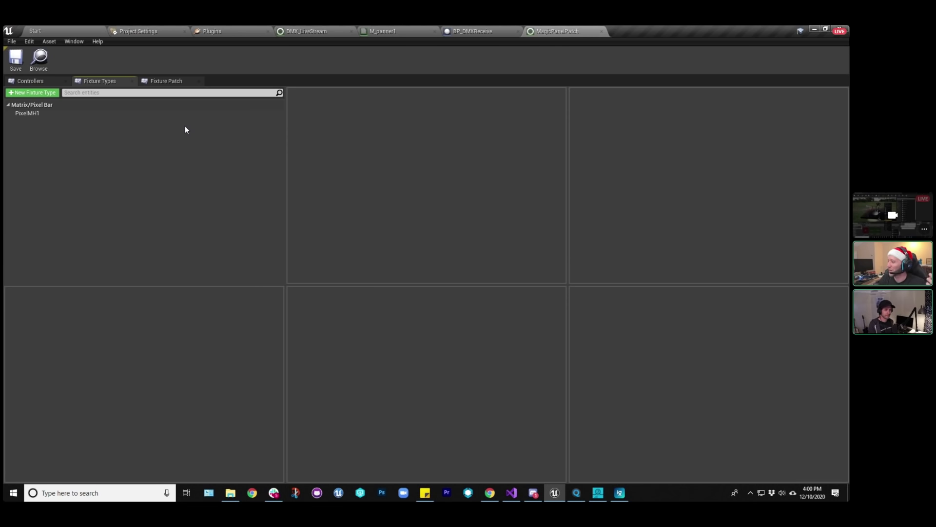
pyautogui.click(602, 31)
# Close the BP_DMXReceive Blueprint and look around the stage in the Start level.
pyautogui.click(518, 31)
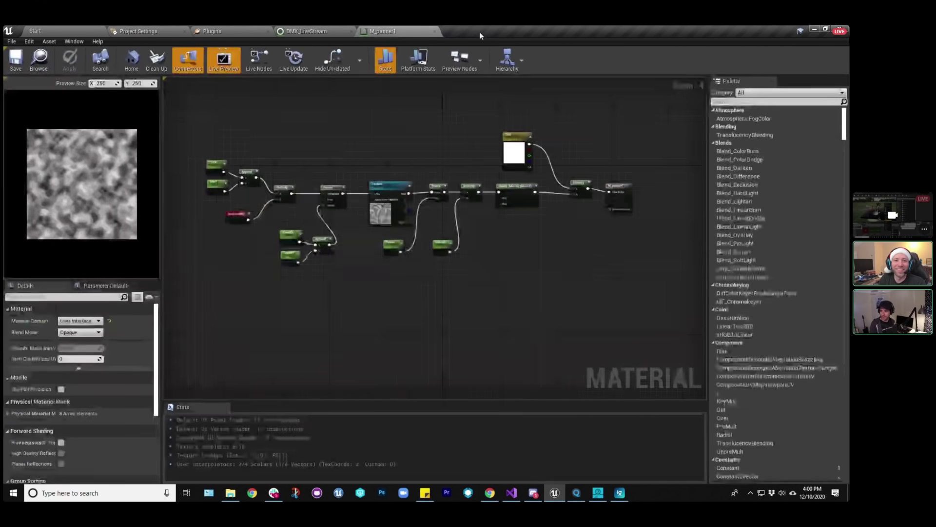
pyautogui.click(72, 31)
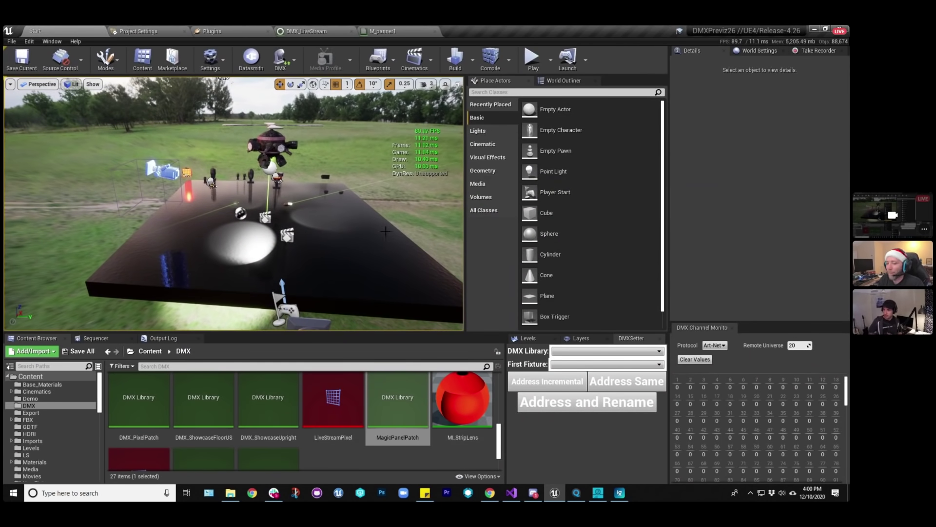
pyautogui.moveTo(426, 249); pyautogui.dragTo(368, 229, button='right')
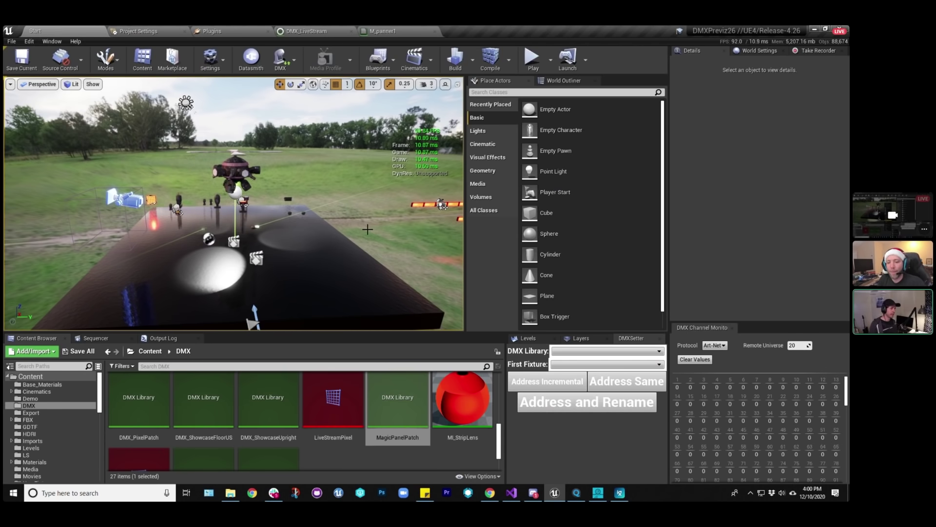
pyautogui.moveTo(344, 226); pyautogui.dragTo(350, 225, button='right')
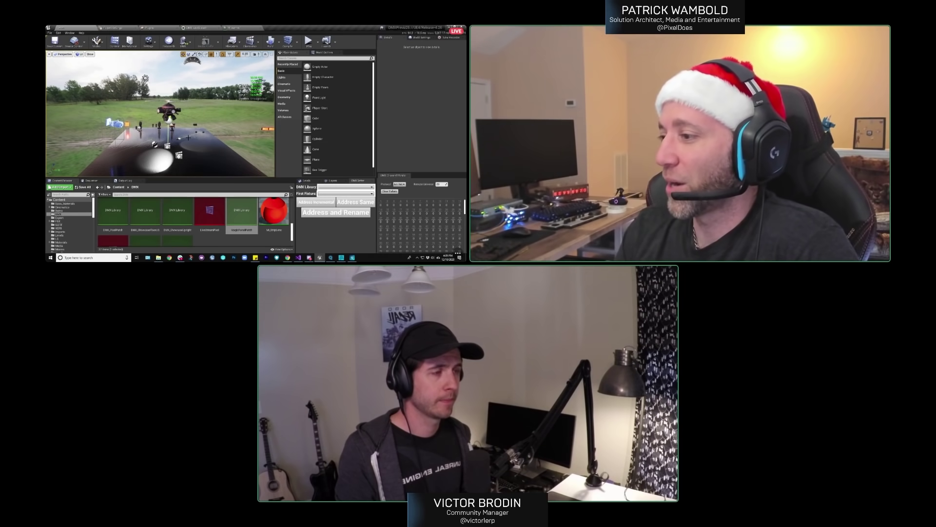
# Pull the camera back over the platform and select the BP_Sharpy2 moving-head fixture.
pyautogui.moveTo(188, 138); pyautogui.dragTo(180, 172, button='right')
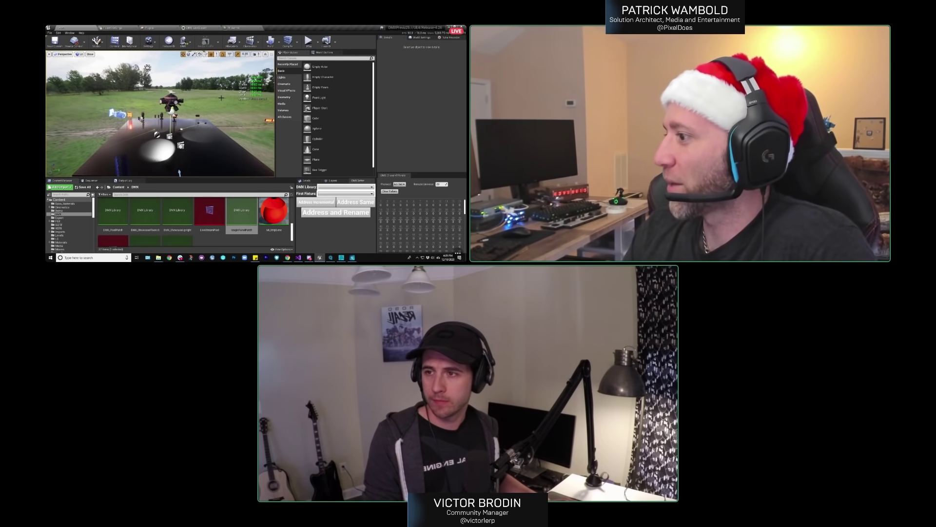
pyautogui.moveTo(221, 98)
pyautogui.mouseDown(button='right')
pyautogui.moveTo(222, 117)
pyautogui.moveTo(214, 115)
pyautogui.mouseUp(button='right')
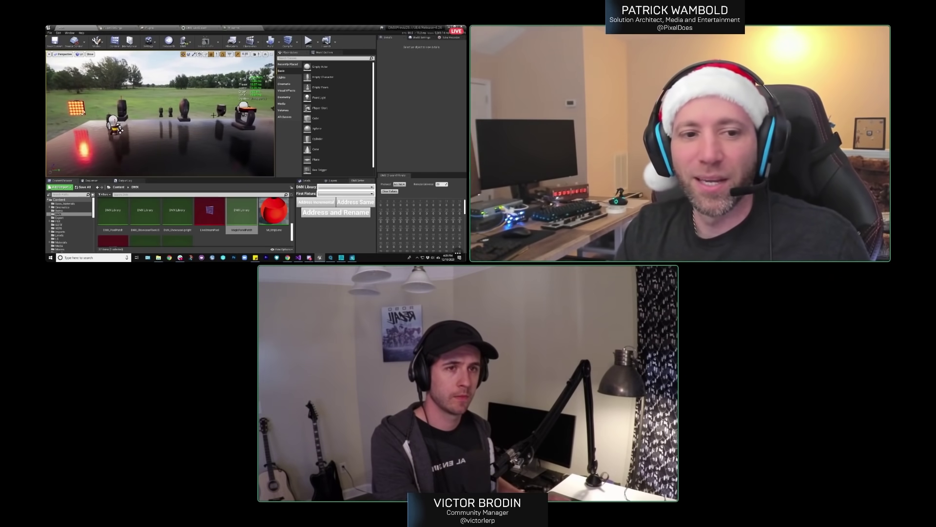
pyautogui.click(116, 117)
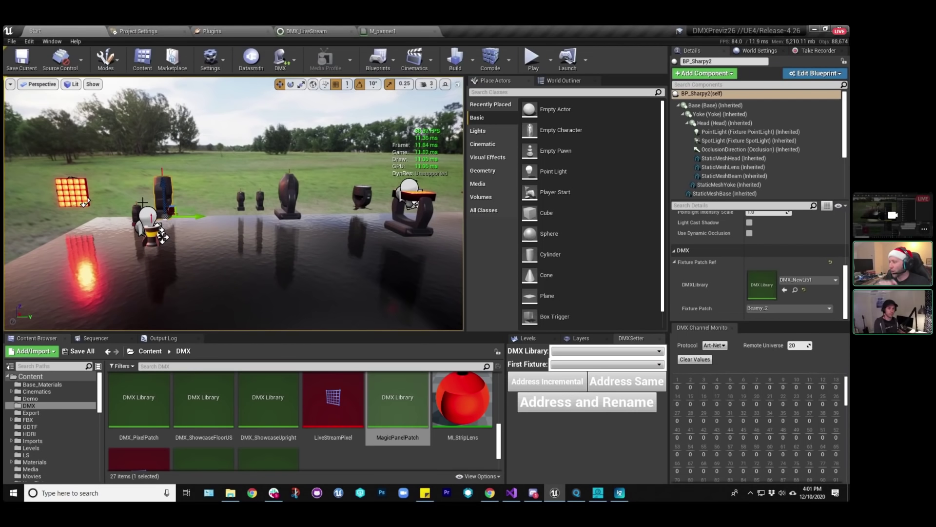
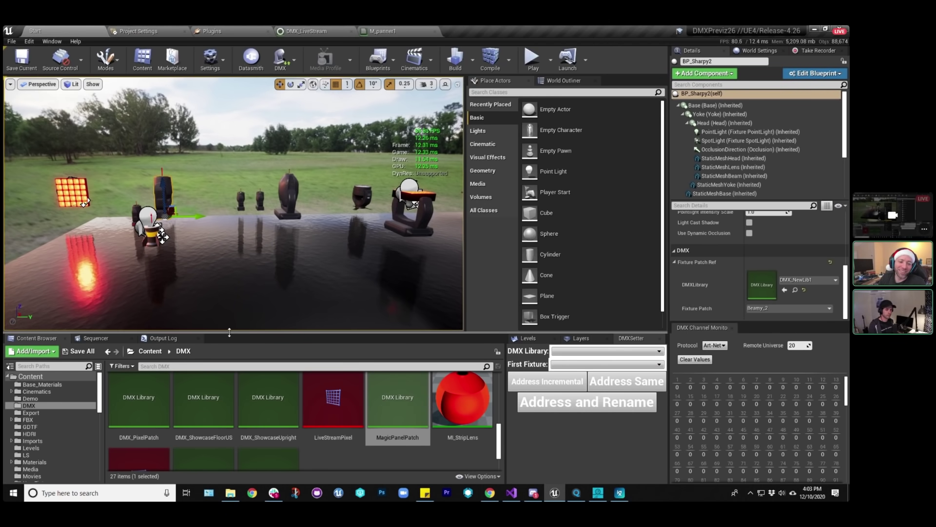
# Enlarge the content browser, open the LS folder, and dismiss the create-asset menu unused.
pyautogui.moveTo(218, 333); pyautogui.dragTo(230, 295)
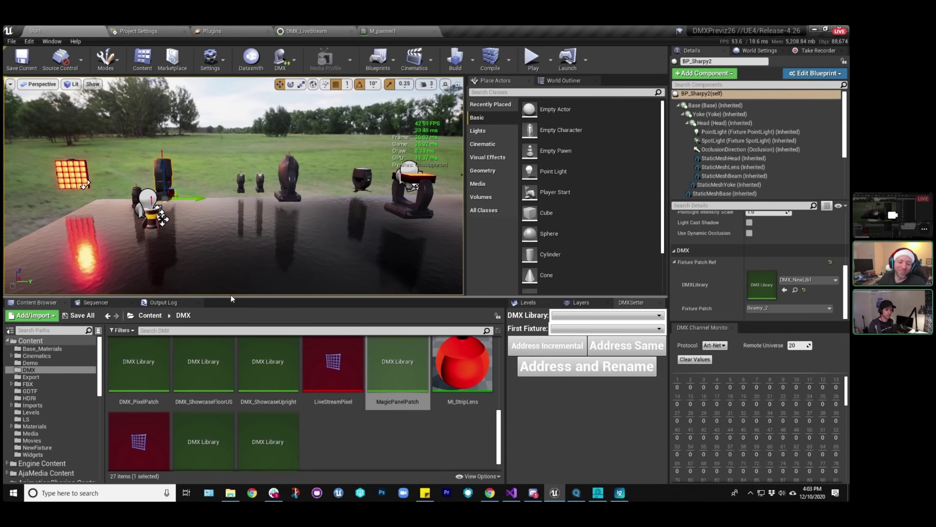
pyautogui.click(37, 419)
pyautogui.rightClick(399, 372)
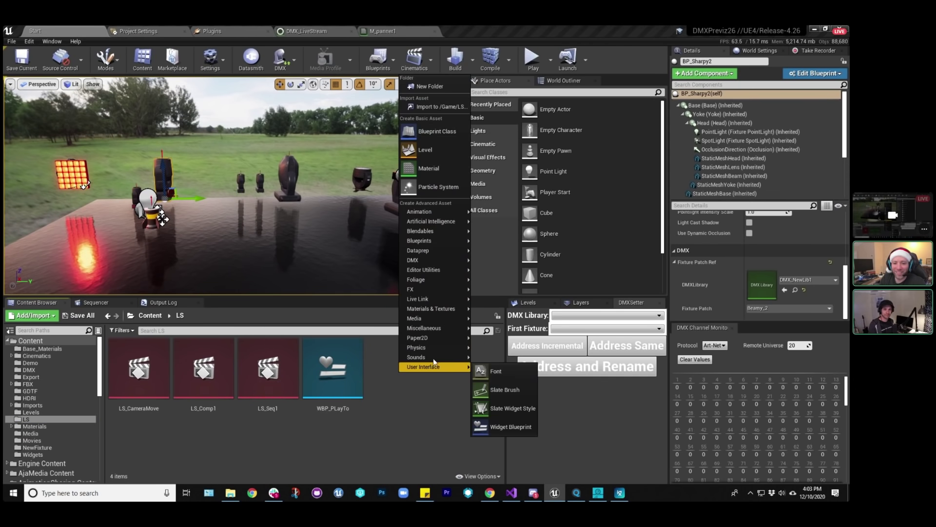
pyautogui.moveTo(421, 212)
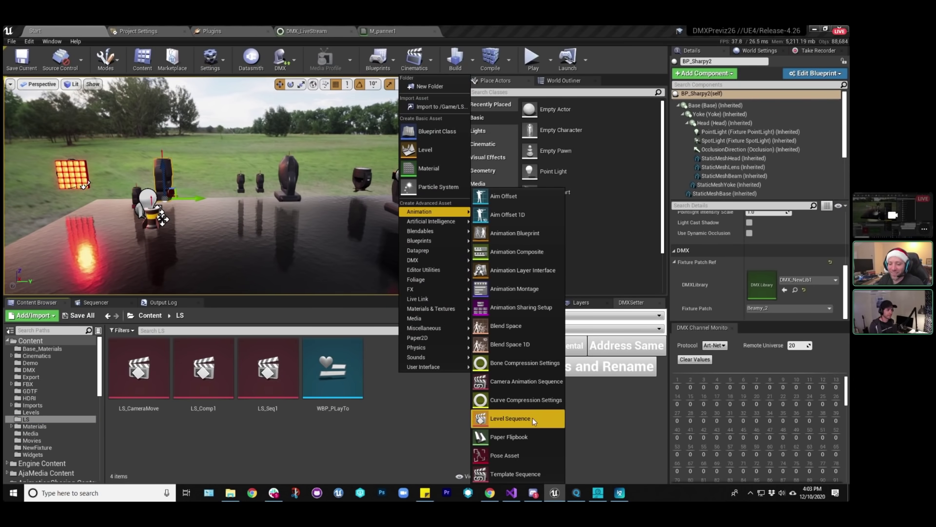
pyautogui.click(412, 398)
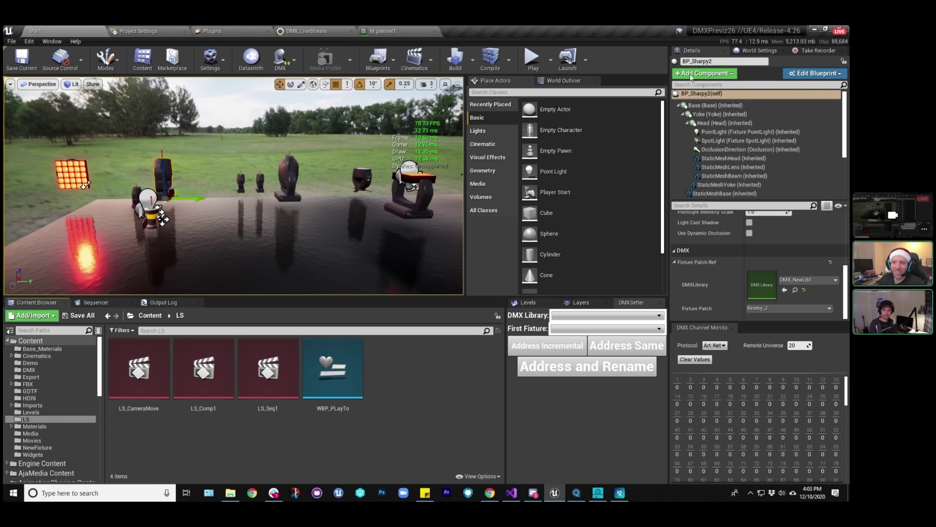
# Dock the Take Recorder panel alongside the Details and World Settings tabs.
pyautogui.click(817, 51)
pyautogui.moveTo(815, 52); pyautogui.dragTo(585, 157)
pyautogui.moveTo(506, 210); pyautogui.dragTo(405, 153)
pyautogui.moveTo(347, 168); pyautogui.dragTo(409, 168)
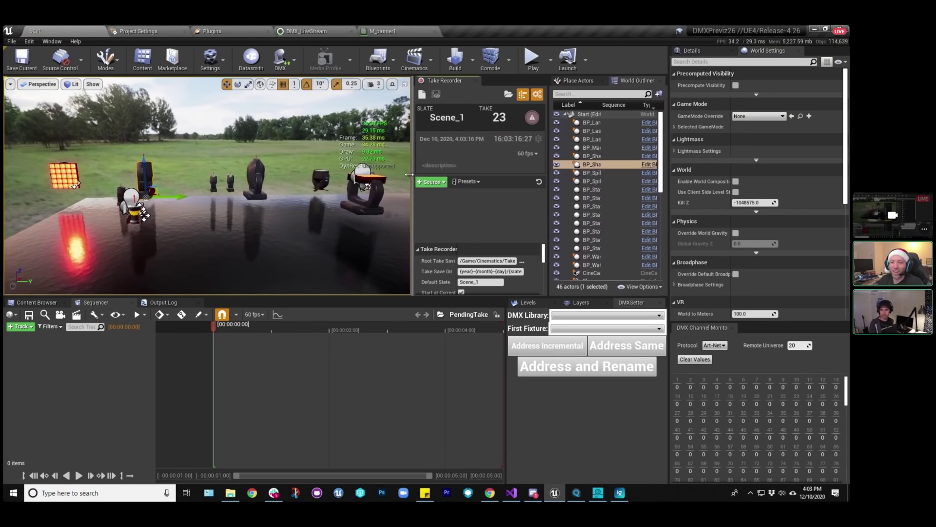
pyautogui.moveTo(437, 80); pyautogui.dragTo(746, 53)
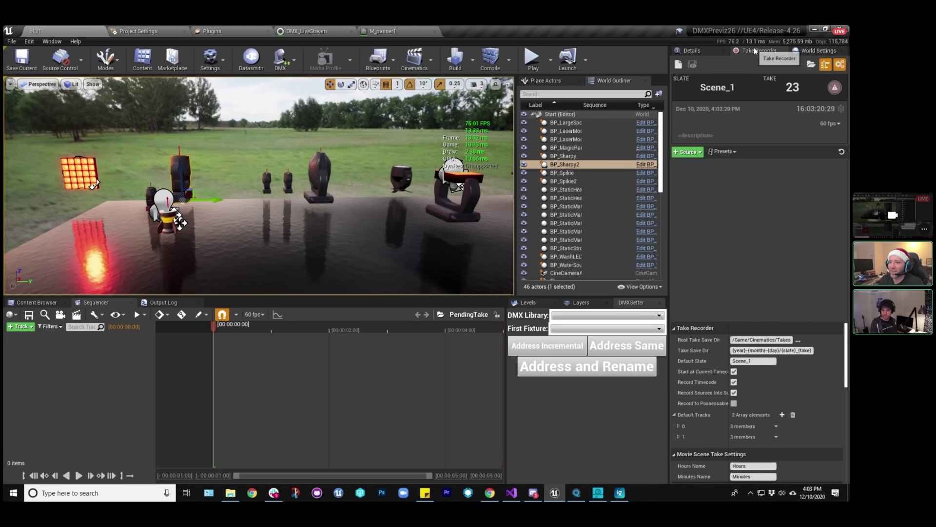
pyautogui.moveTo(735, 54); pyautogui.dragTo(687, 55)
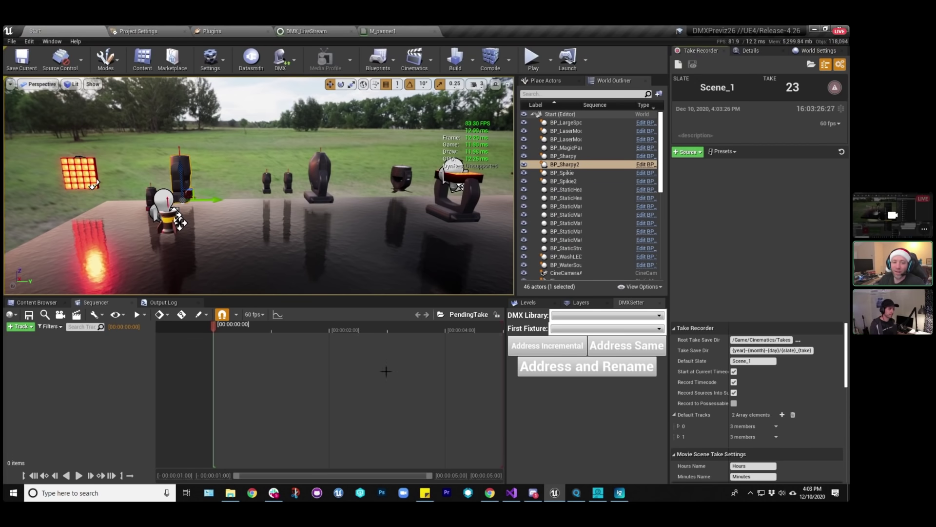
# Browse the list of track types and close it without adding a track.
pyautogui.click(22, 326)
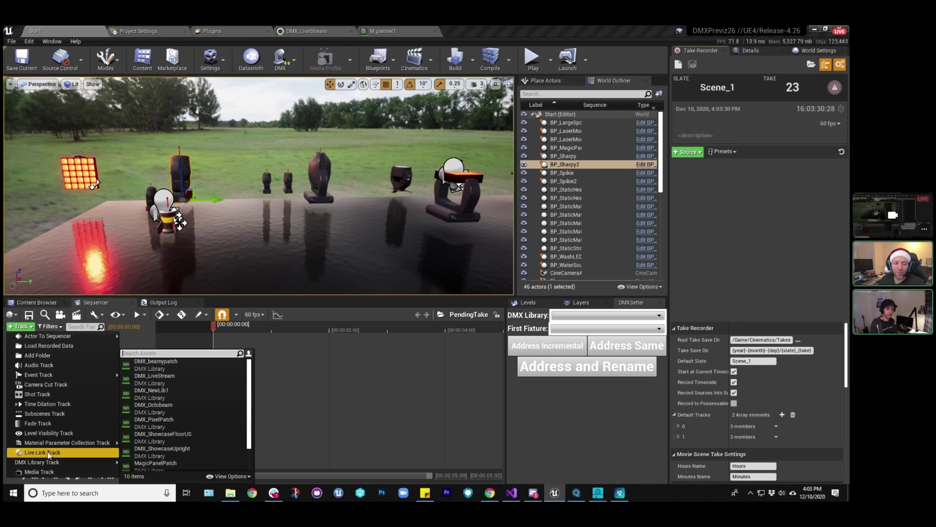
pyautogui.moveTo(49, 464)
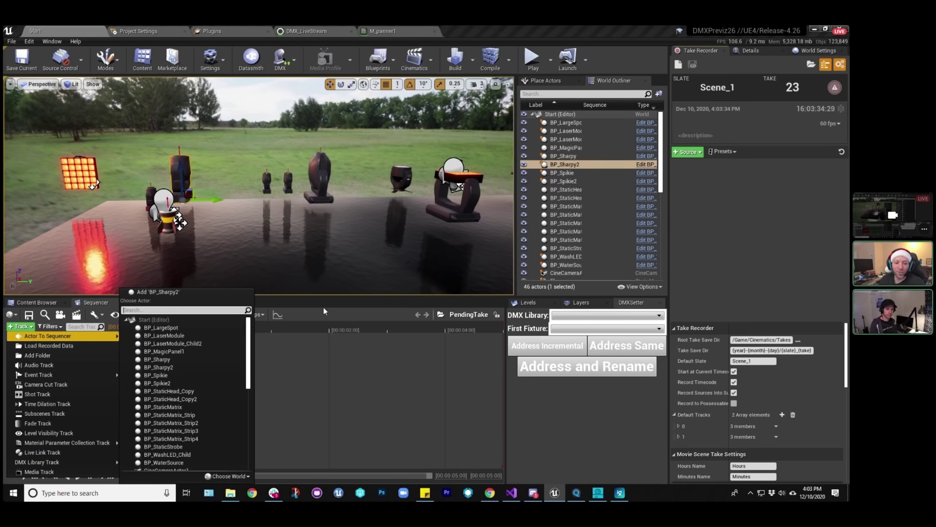
pyautogui.click(250, 316)
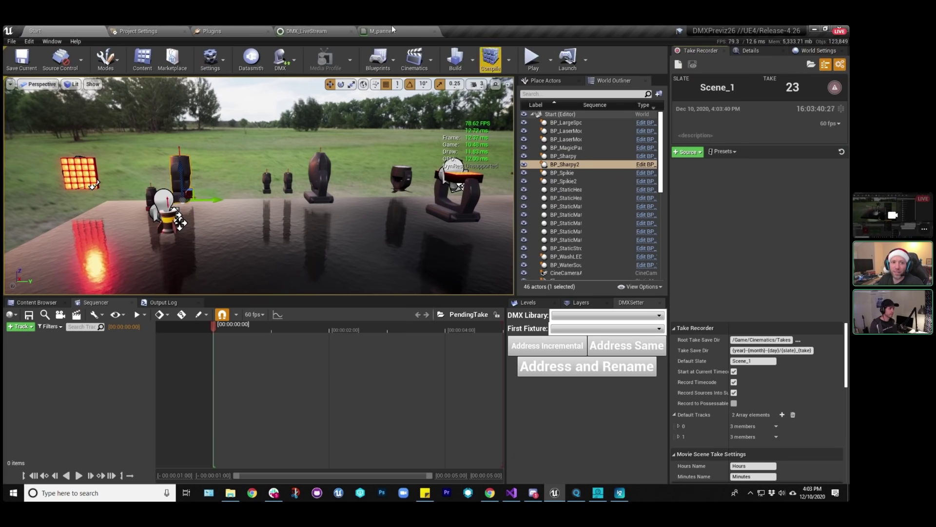
# Filter the Plugins list by 'take' to confirm Take Recorder is enabled.
pyautogui.click(209, 30)
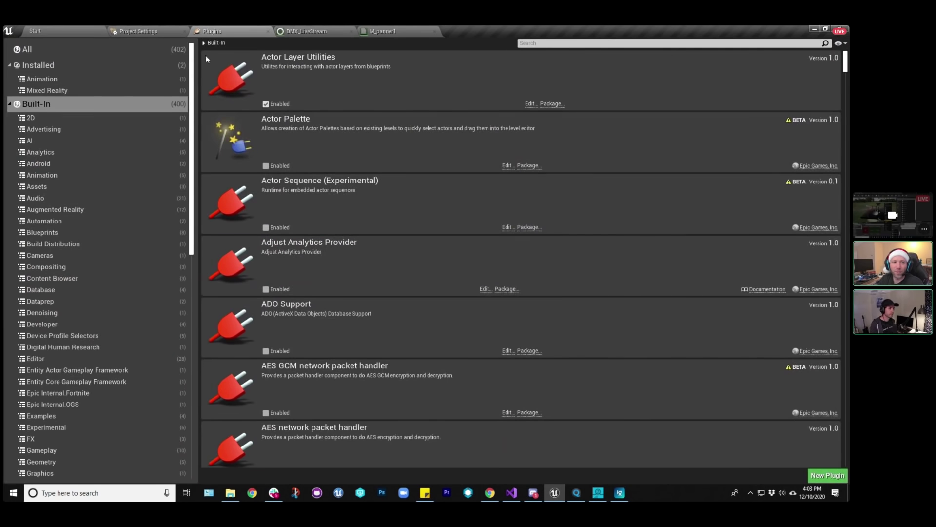
pyautogui.click(536, 44)
pyautogui.write('take')
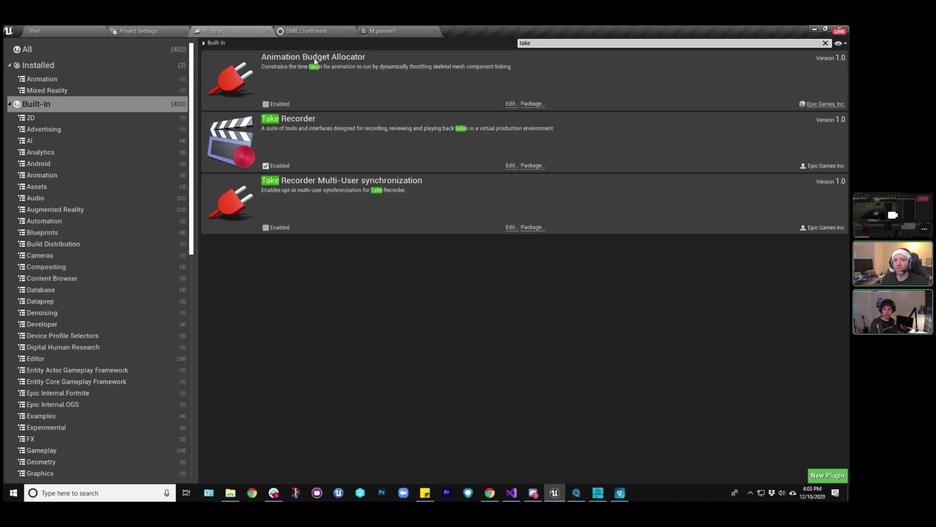
# Add a DMX Library source in Take Recorder and set its library to DMX_Octobeam.
pyautogui.click(75, 30)
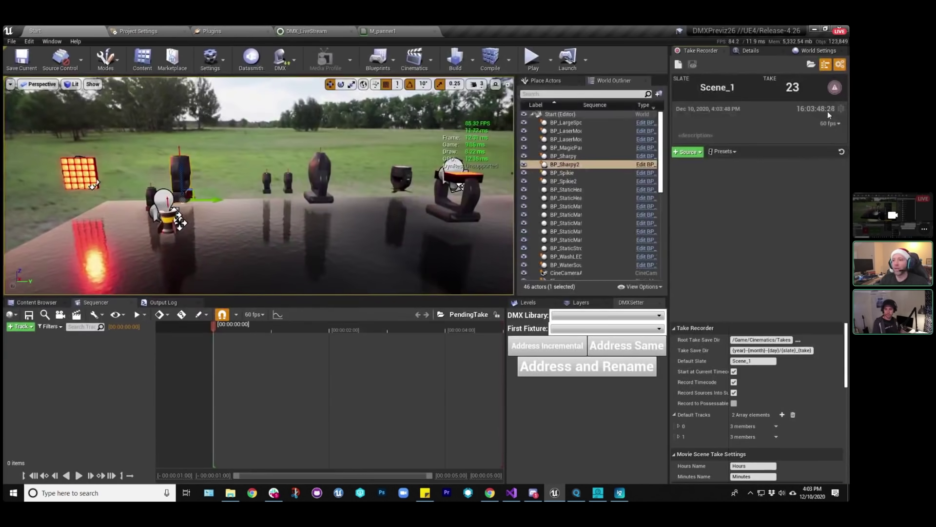
pyautogui.click(688, 151)
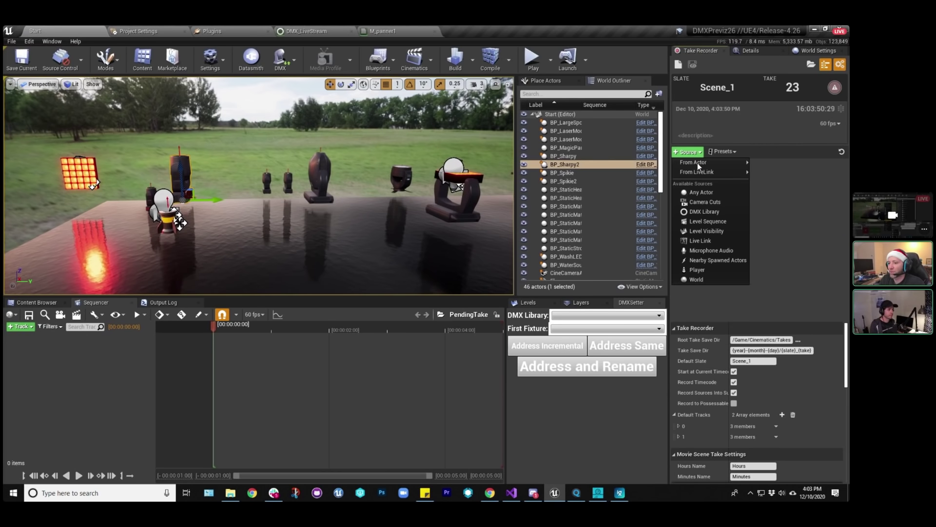
pyautogui.click(706, 212)
pyautogui.click(753, 180)
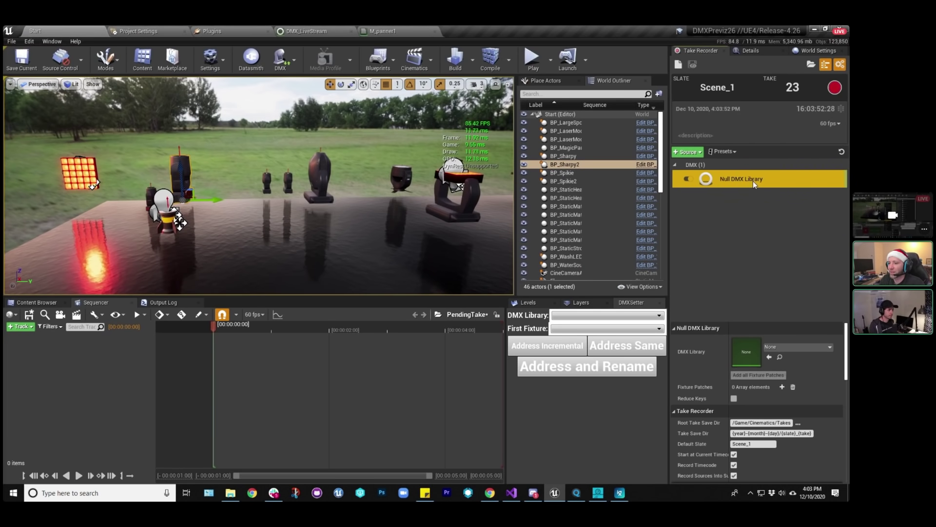
pyautogui.click(784, 348)
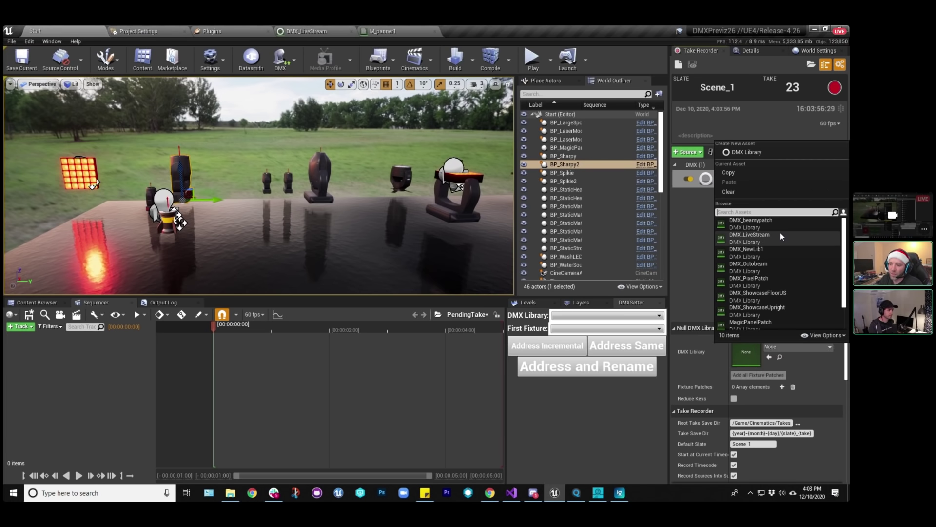
pyautogui.scroll(-2, 780, 251)
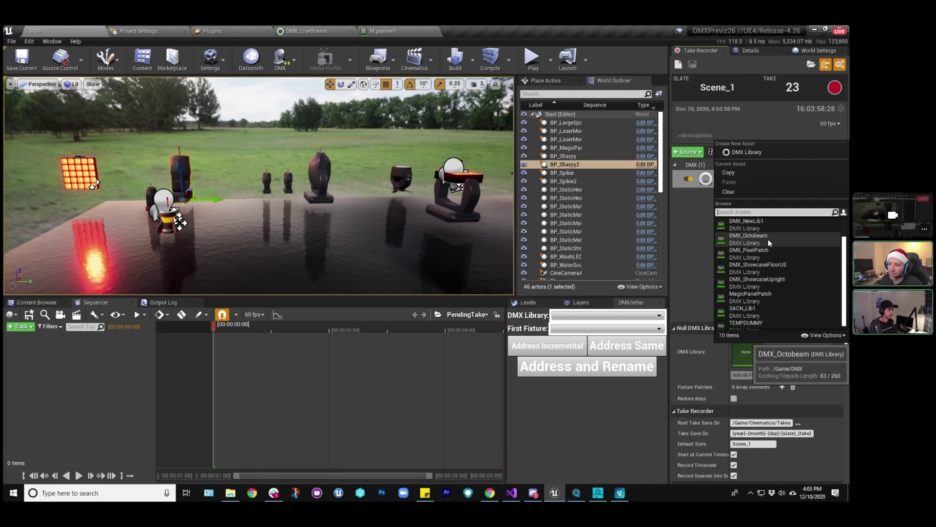
pyautogui.scroll(2, 773, 259)
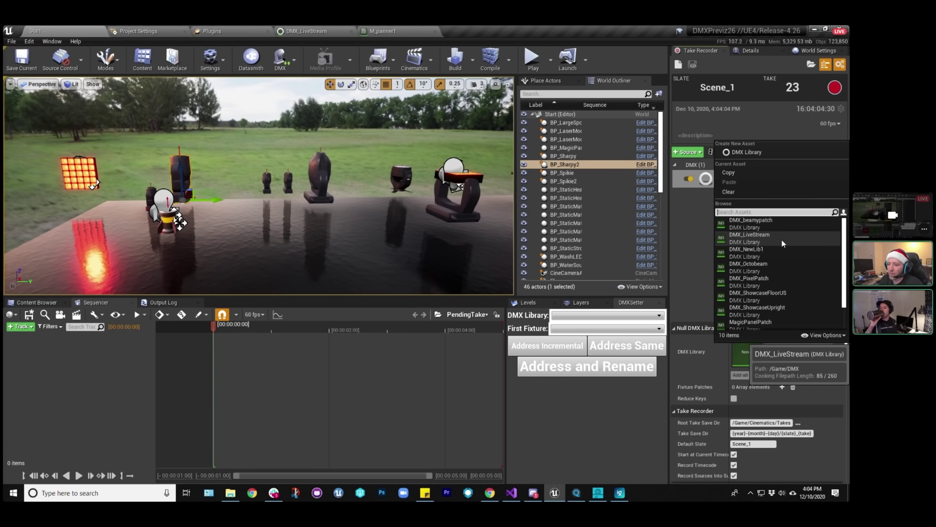
pyautogui.click(778, 268)
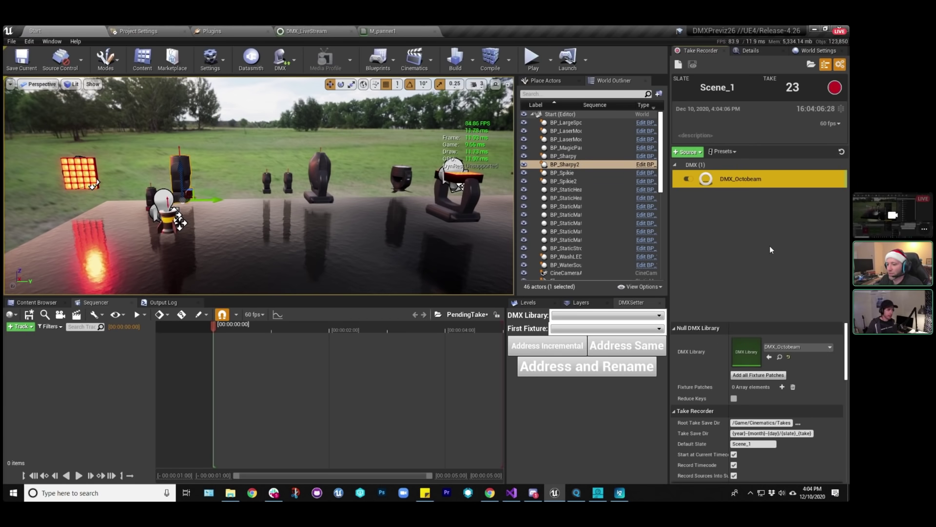
# Reselect the DMX_Octobeam source and add an empty fixture patch slot, leaving it unassigned.
pyautogui.click(769, 245)
pyautogui.click(727, 179)
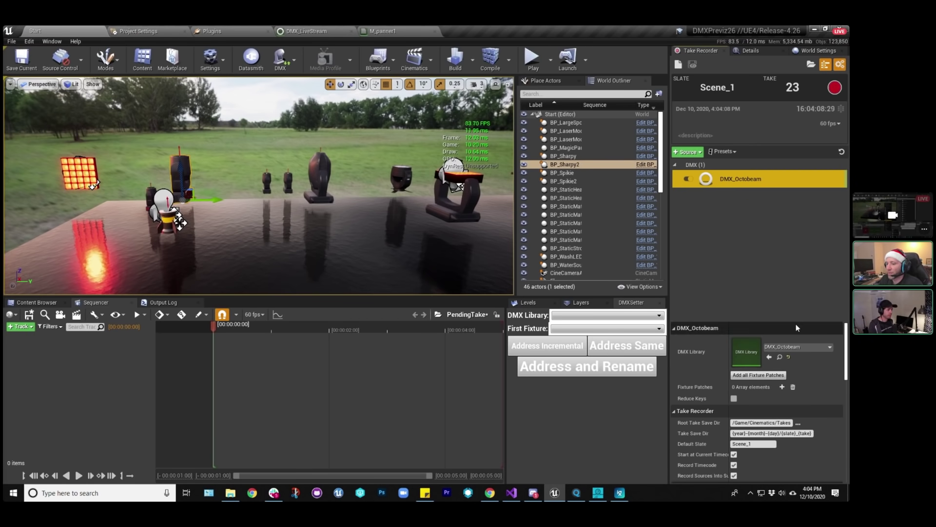
pyautogui.moveTo(748, 320); pyautogui.dragTo(749, 222)
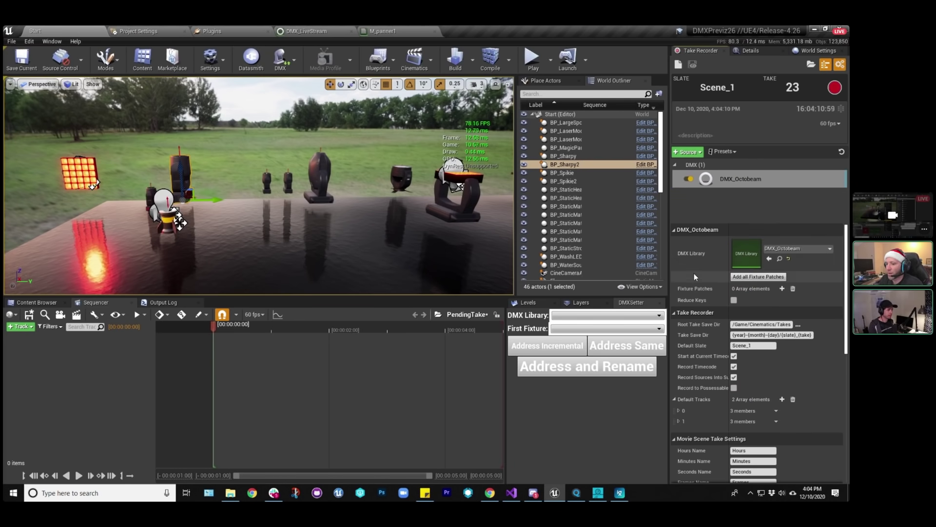
pyautogui.click(755, 280)
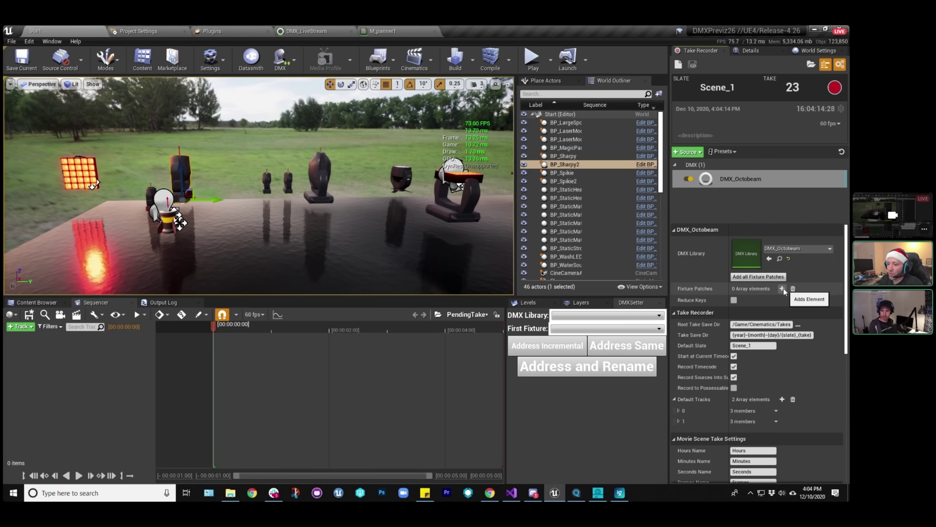
pyautogui.click(789, 302)
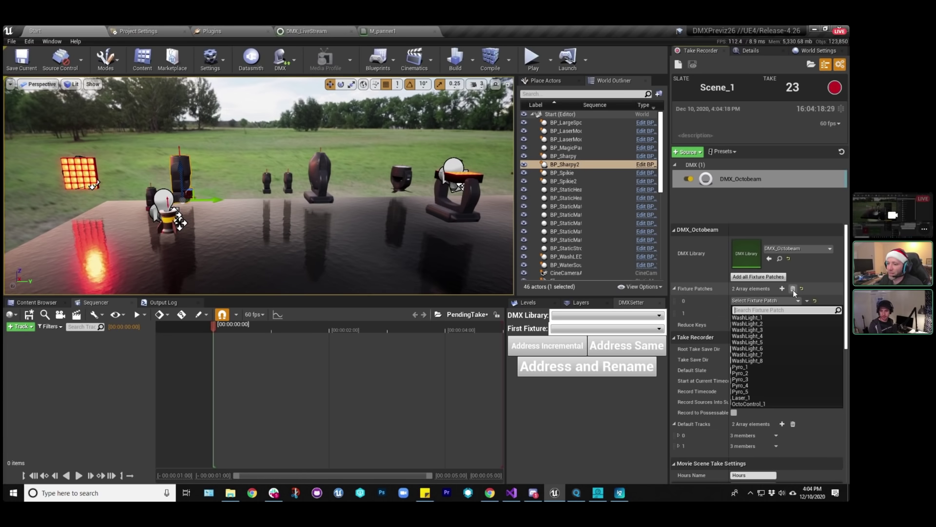
pyautogui.click(793, 289)
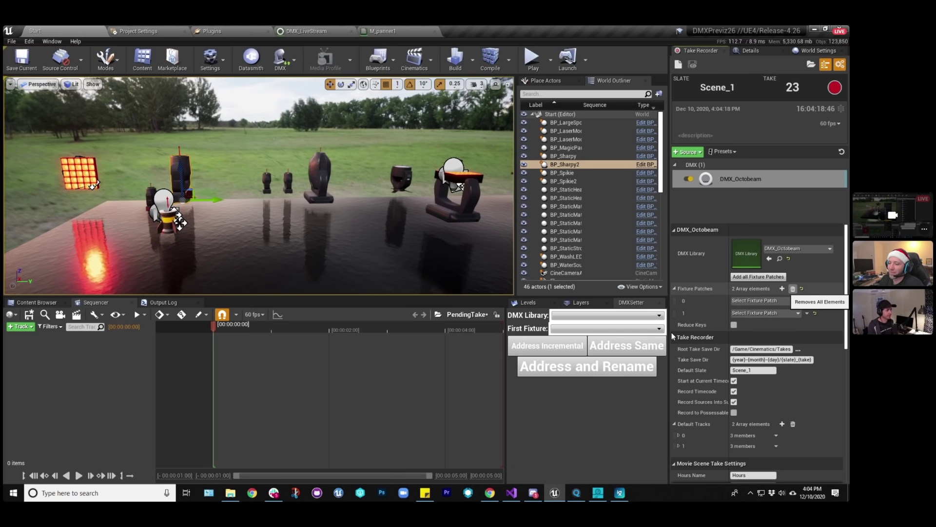
# Clear the patches, add all 15 DMX_Octobeam fixture patches, and disable Record Sources Into Sub Sequences.
pyautogui.click(793, 289)
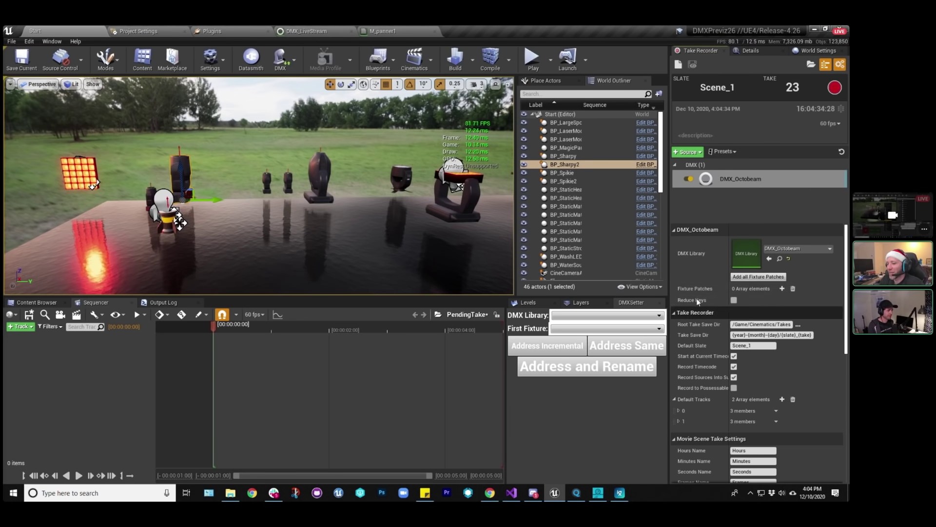
pyautogui.click(765, 281)
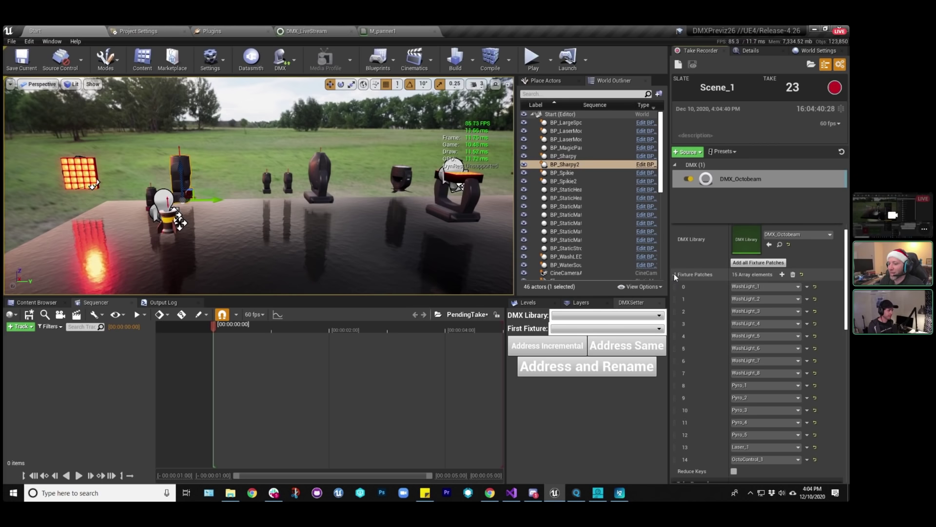
pyautogui.click(674, 274)
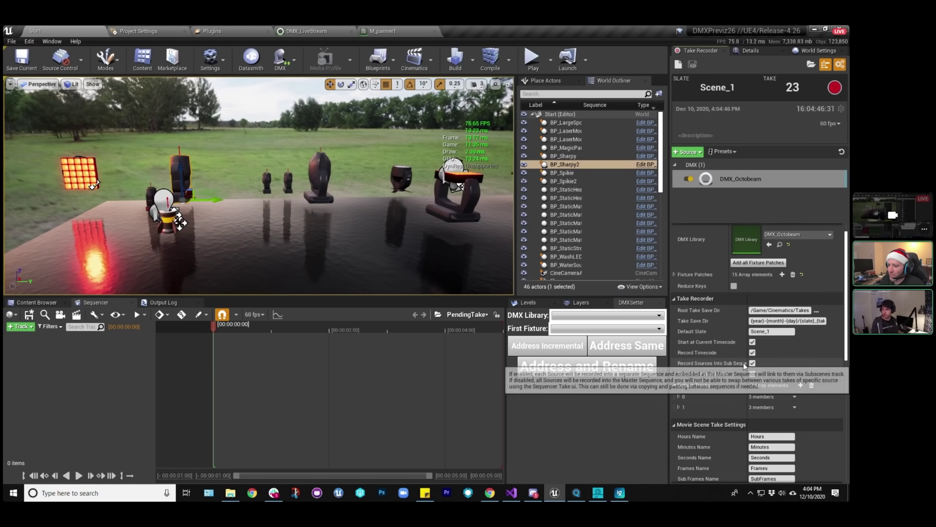
pyautogui.moveTo(729, 347)
pyautogui.mouseDown()
pyautogui.moveTo(747, 346)
pyautogui.moveTo(737, 349)
pyautogui.mouseUp()
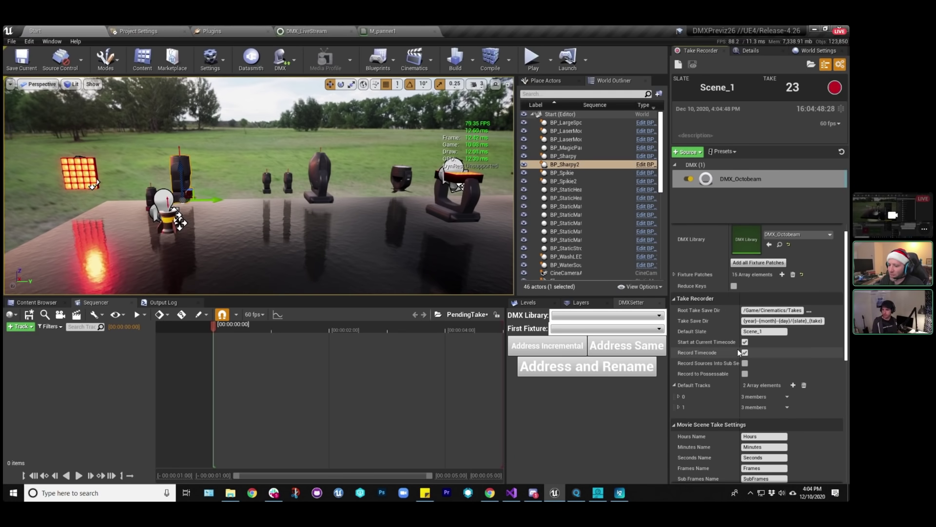
pyautogui.scroll(-3, 767, 344)
pyautogui.scroll(-5, 765, 344)
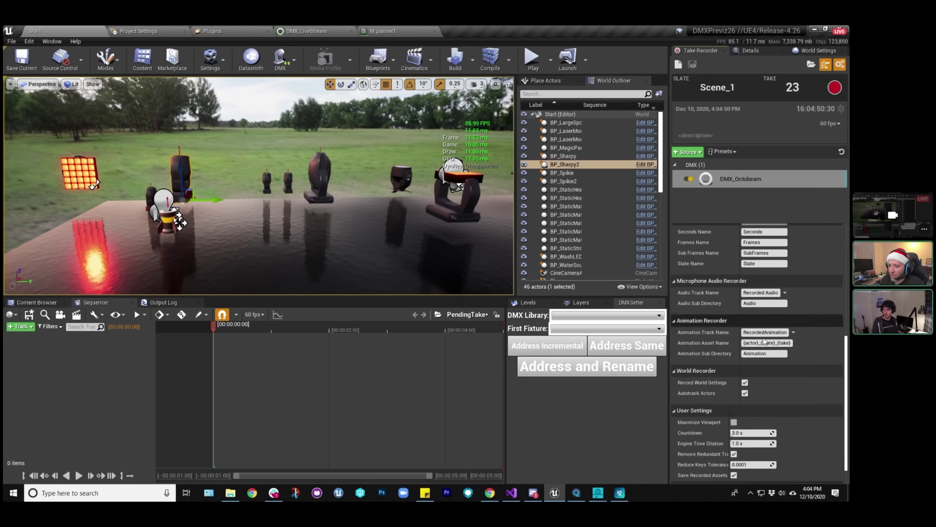
pyautogui.scroll(7, 765, 341)
pyautogui.scroll(3, 765, 340)
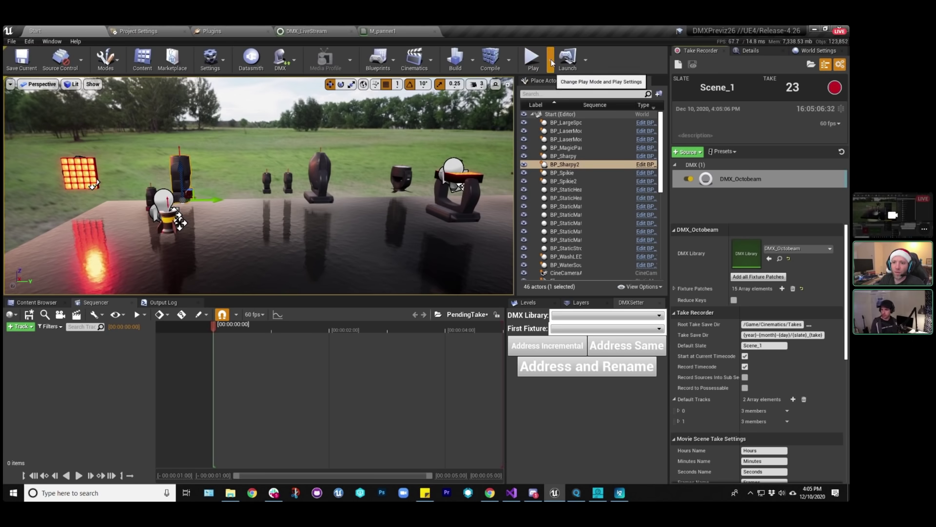
# Simulate the level, record take 23 of Scene_1, then stop the simulation.
pyautogui.click(551, 59)
pyautogui.click(580, 132)
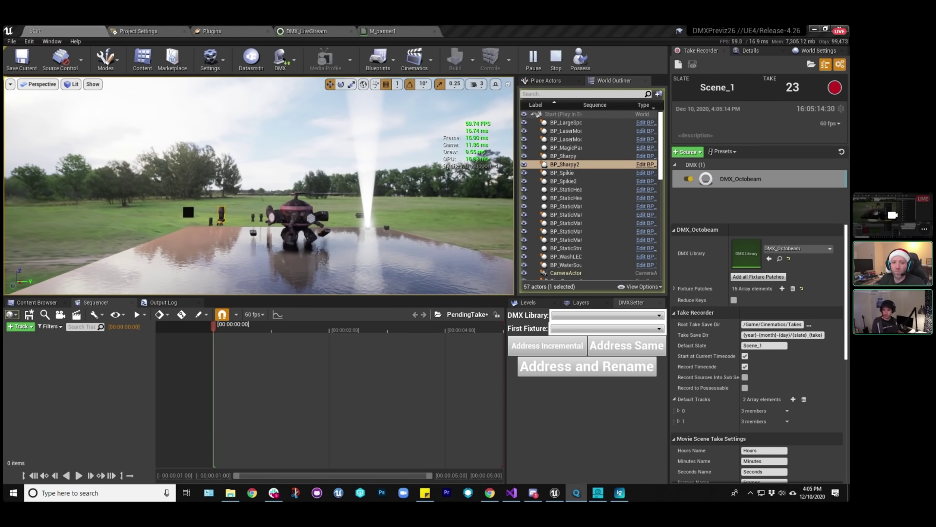
pyautogui.click(836, 88)
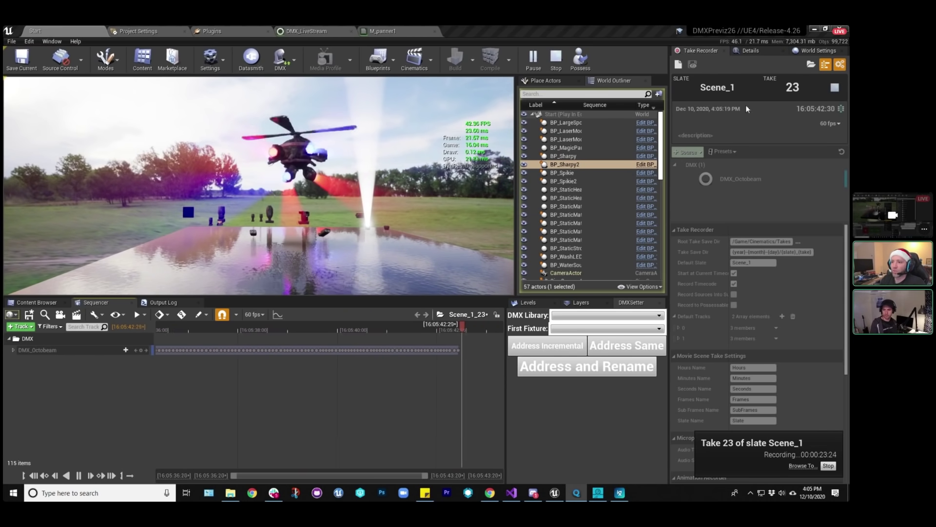
pyautogui.click(556, 58)
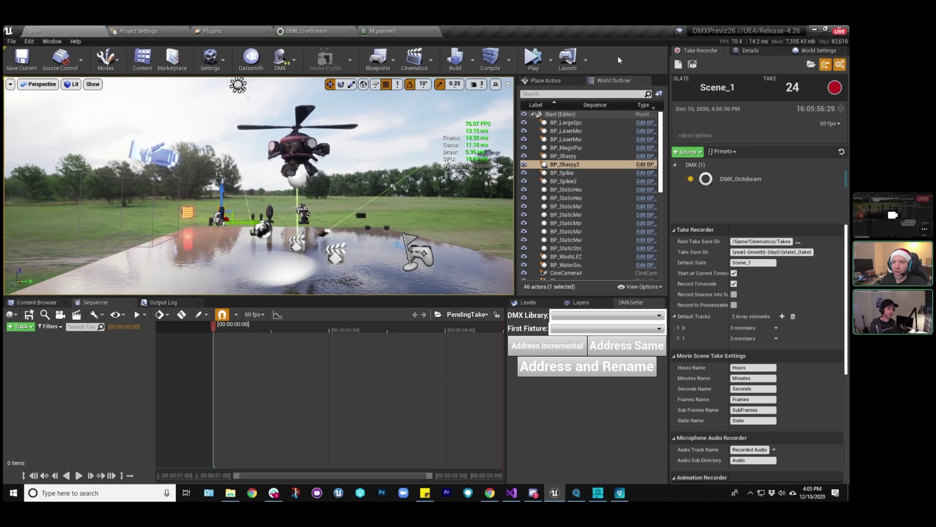
# Open take Scene_1_23, glance through the DMX tools, and play the take back during a play session.
pyautogui.click(692, 63)
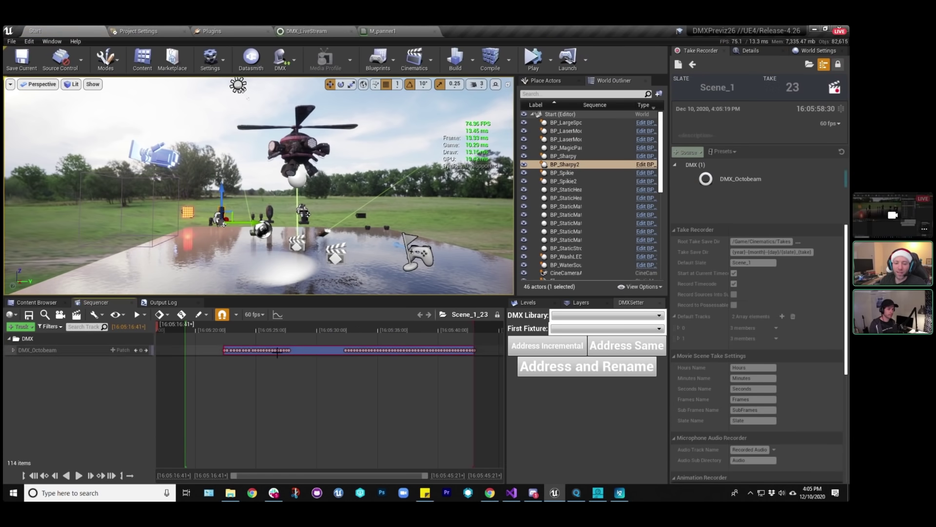
pyautogui.click(295, 63)
pyautogui.click(316, 115)
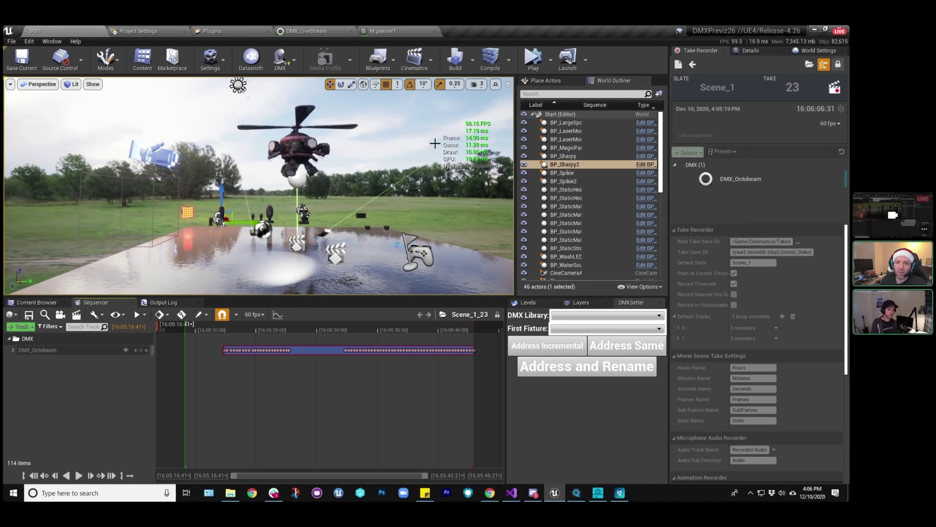
pyautogui.click(533, 57)
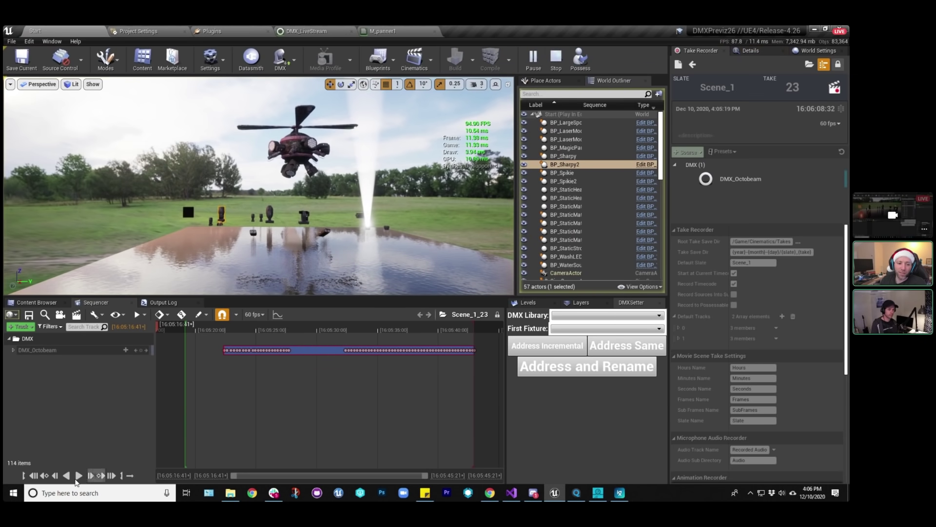
pyautogui.click(78, 476)
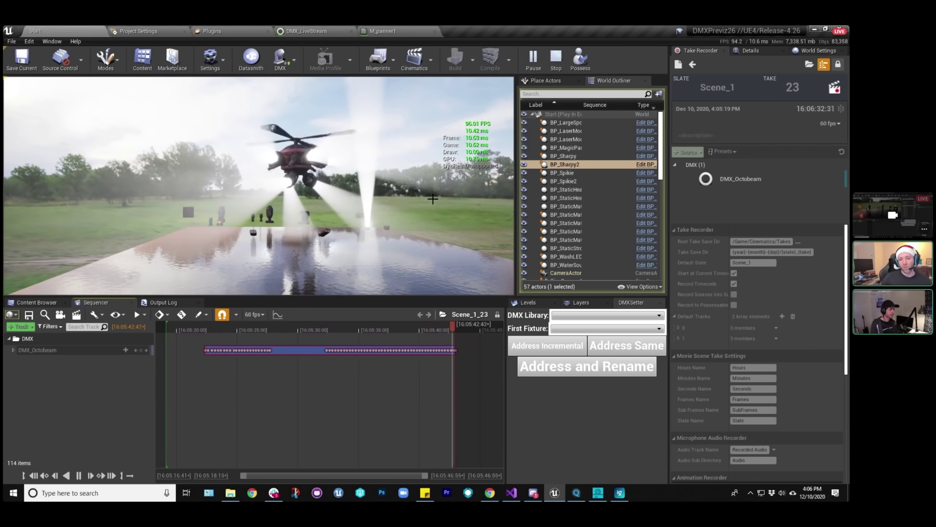
pyautogui.click(556, 57)
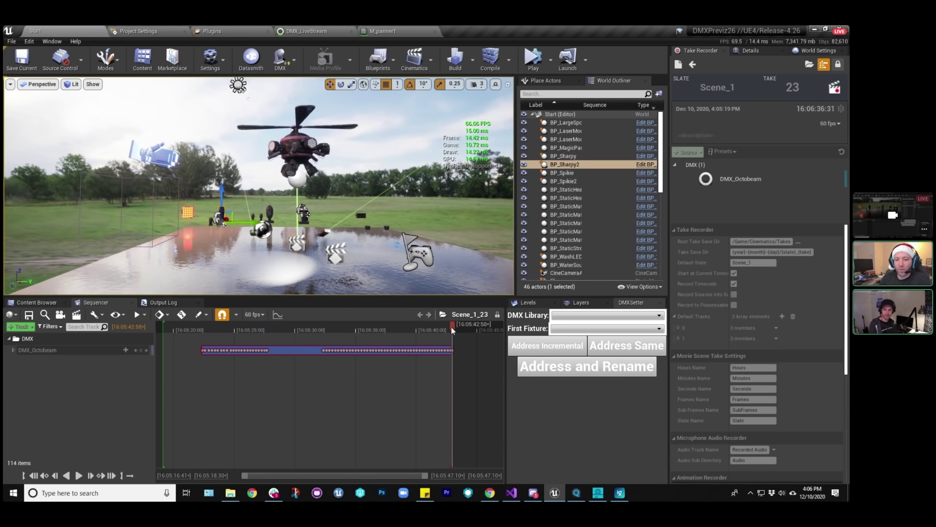
# Scrub back to about 16:05:31 and expand DMX_Octobeam and WashLight_8 to inspect their channels.
pyautogui.moveTo(451, 326); pyautogui.dragTo(387, 327)
pyautogui.click(11, 350)
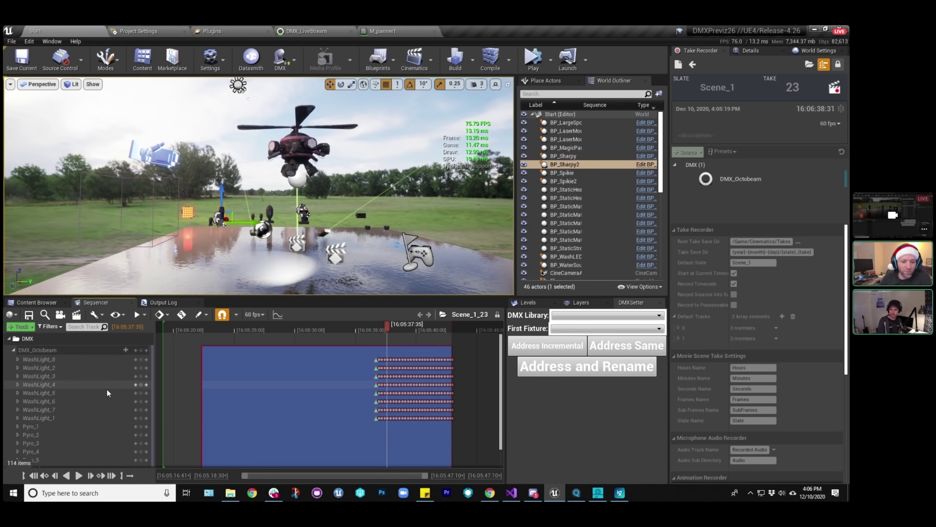
pyautogui.scroll(-2, 107, 389)
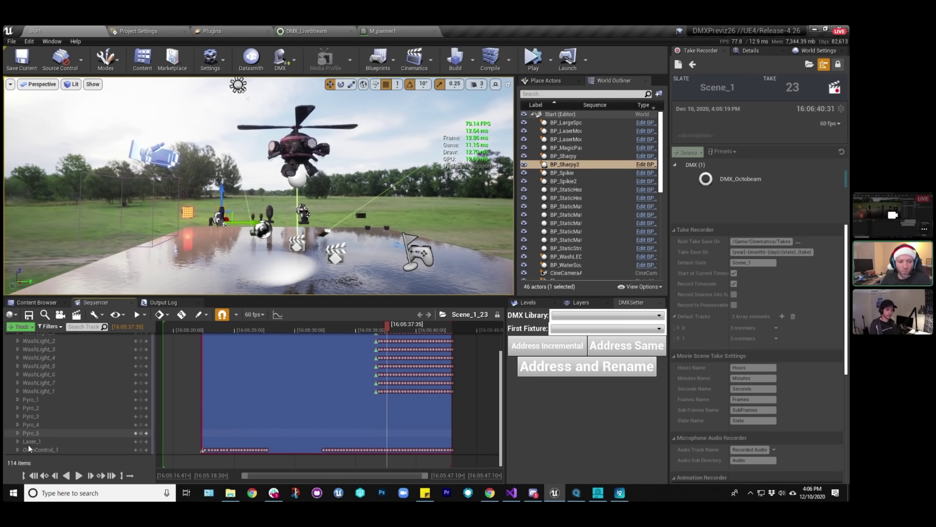
pyautogui.moveTo(387, 330); pyautogui.dragTo(297, 343)
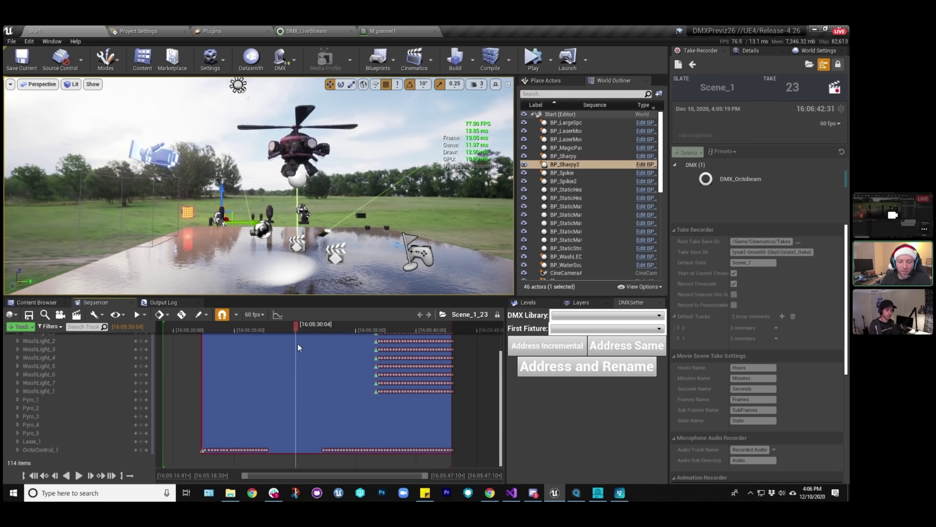
pyautogui.scroll(2, 341, 367)
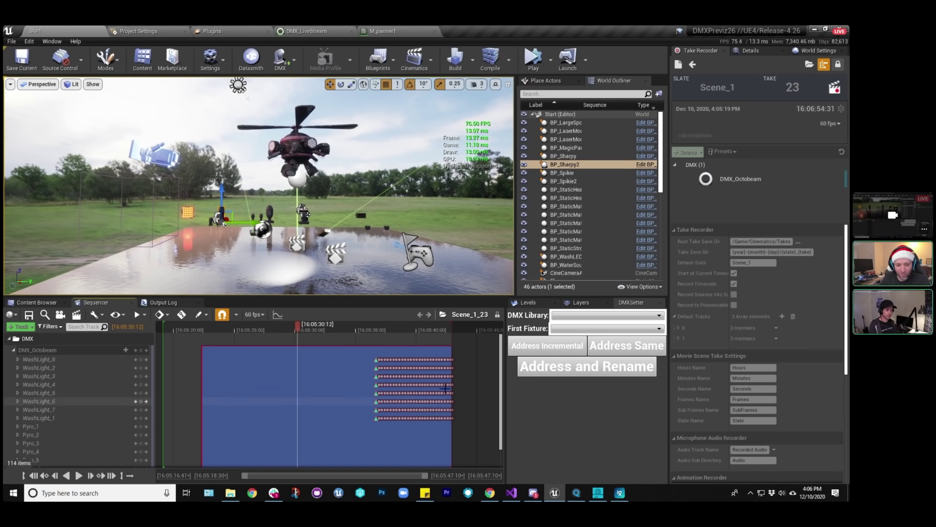
pyautogui.scroll(-2, 289, 375)
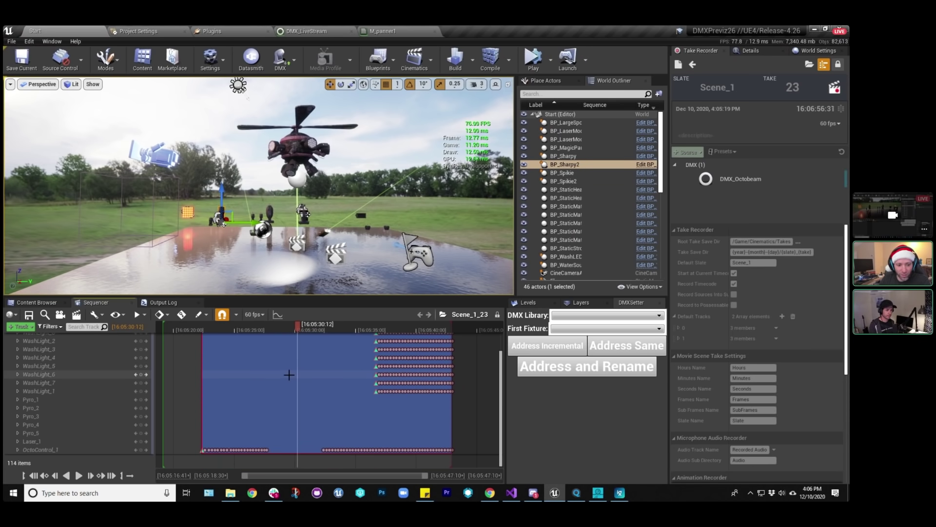
pyautogui.scroll(2, 290, 375)
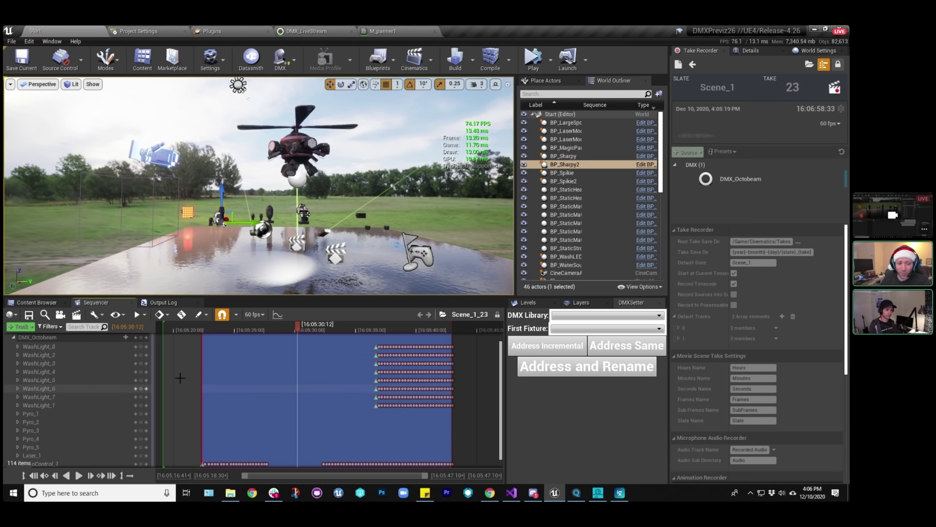
pyautogui.click(39, 346)
pyautogui.click(18, 346)
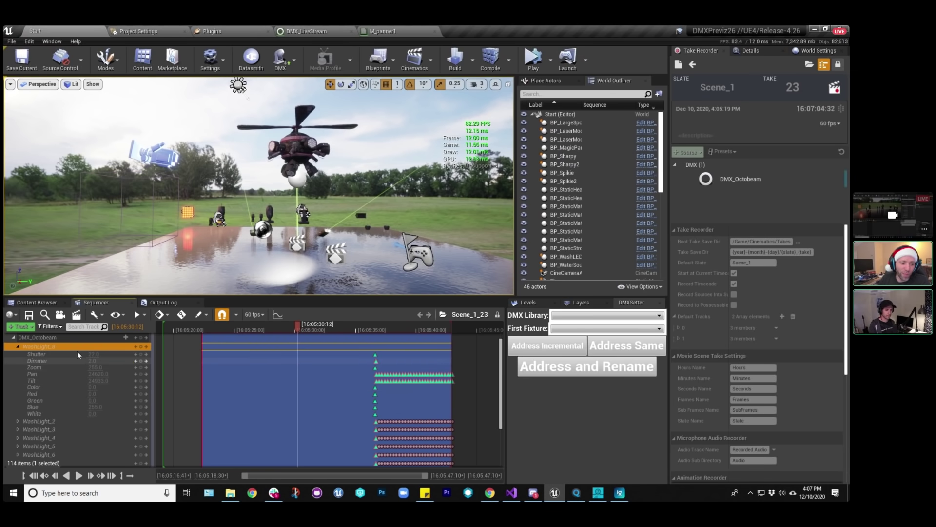
pyautogui.click(18, 346)
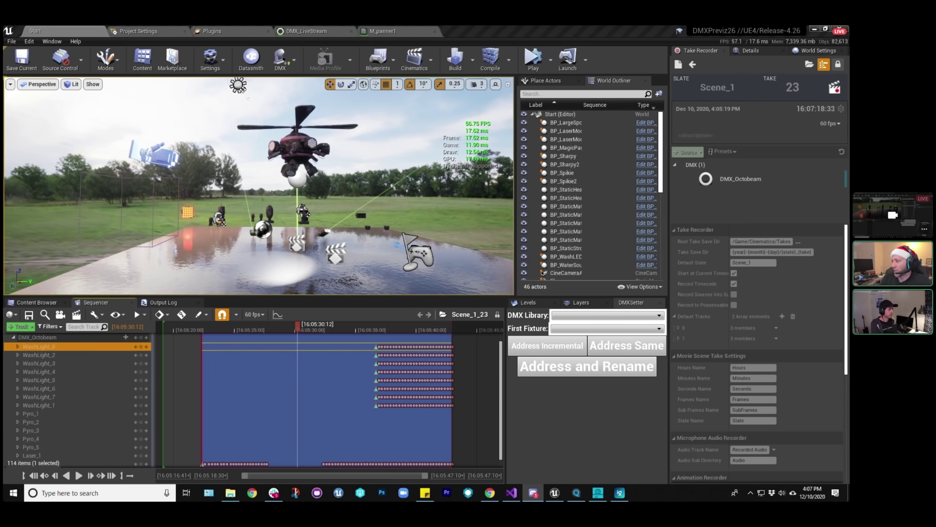
pyautogui.click(911, 9)
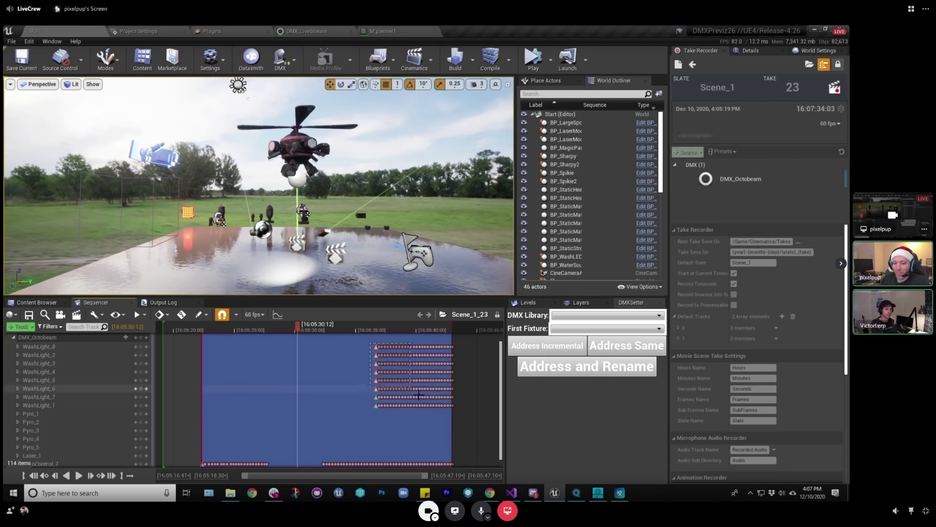
# Move WashLight_8's first key earlier to 16:05:34:48.
pyautogui.moveTo(223, 188); pyautogui.dragTo(242, 206)
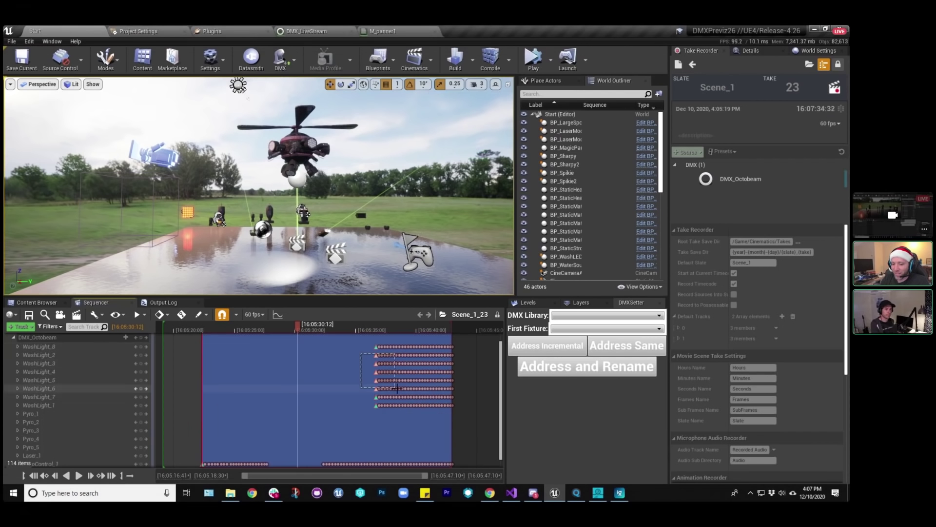
pyautogui.moveTo(397, 387); pyautogui.dragTo(397, 388)
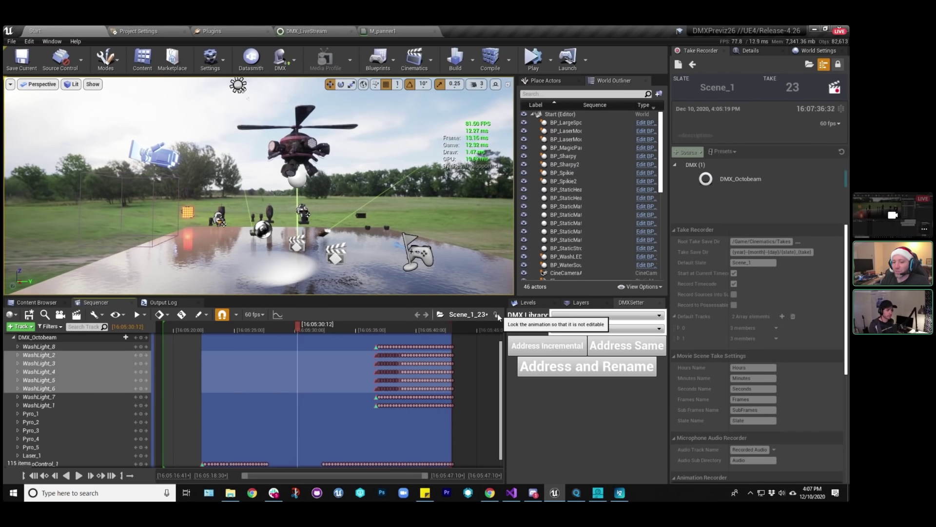
pyautogui.click(378, 348)
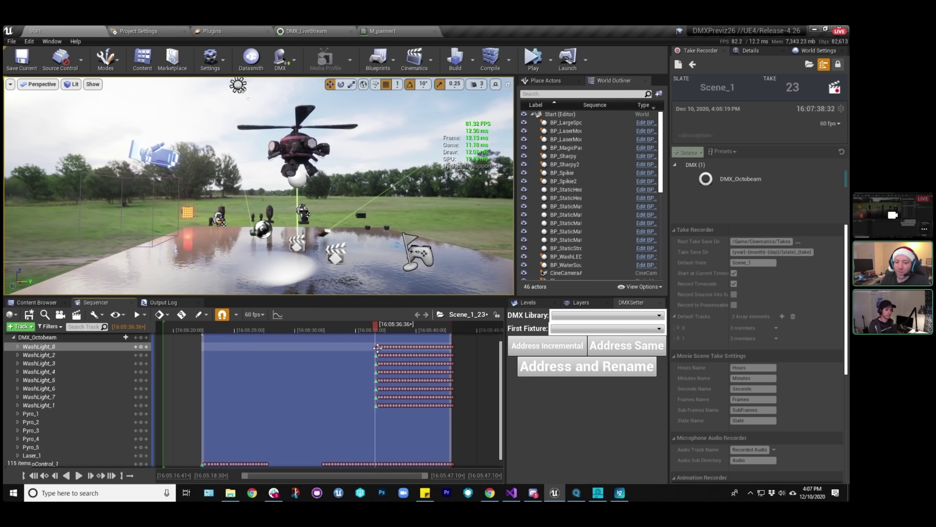
pyautogui.moveTo(377, 347); pyautogui.dragTo(355, 348)
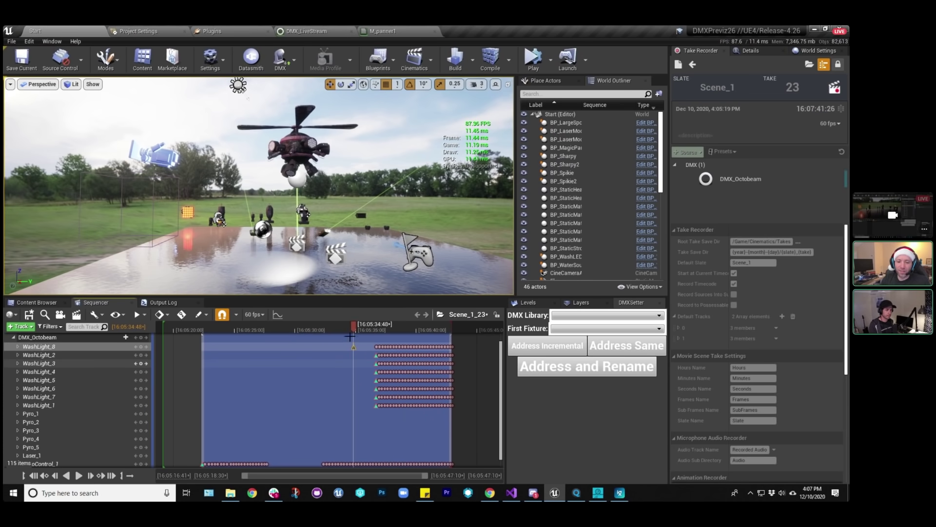
# Delete the WashLight_2 track, undo the deletion, and reselect the WashLight_8 track.
pyautogui.click(44, 357)
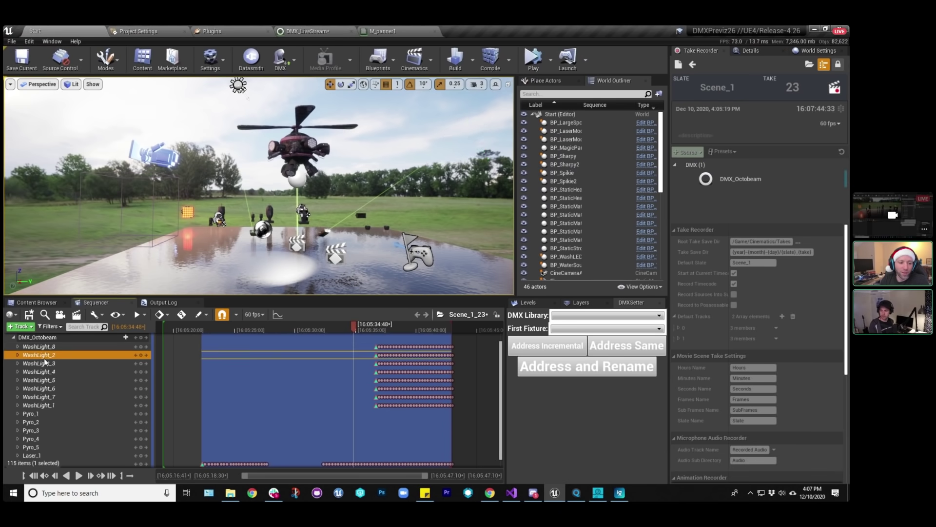
pyautogui.press('Delete')
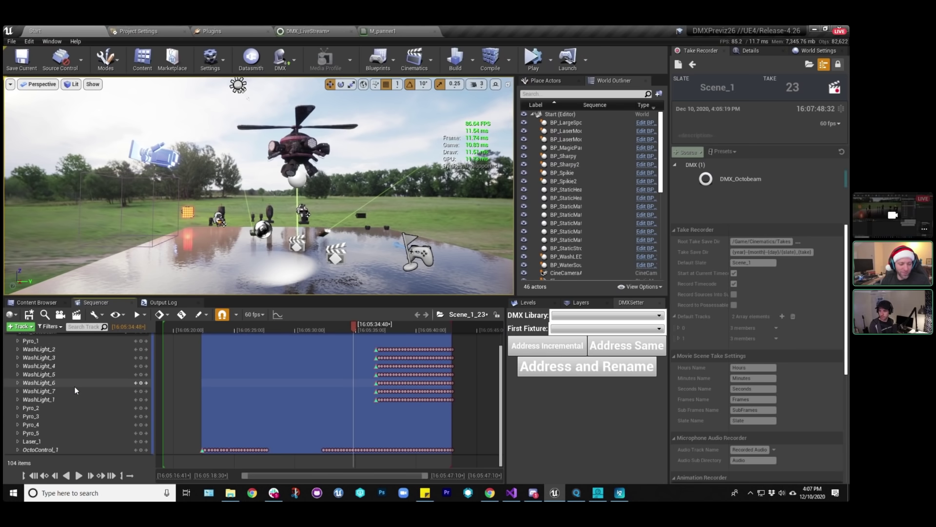
pyautogui.hotkey('ctrl', 'z')
pyautogui.hotkey('ctrl', 'z')
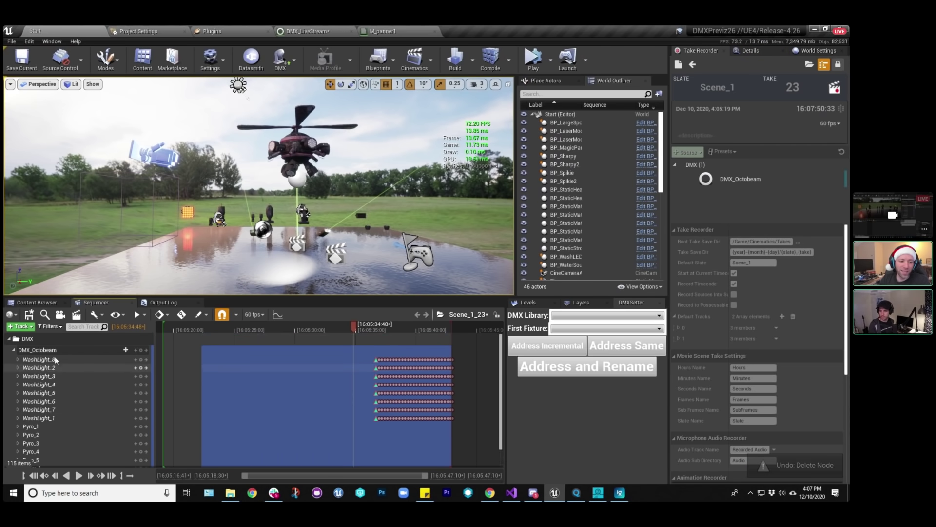
pyautogui.click(46, 360)
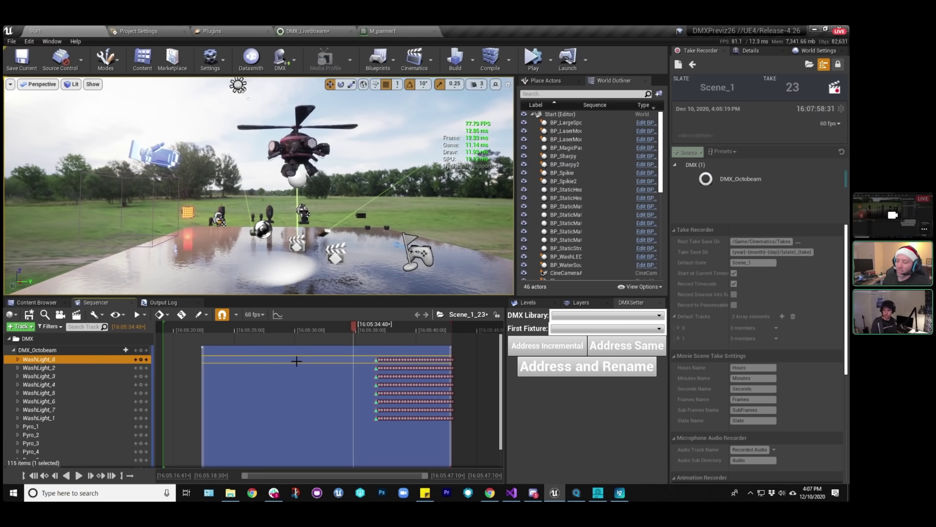
pyautogui.scroll(-1, 104, 405)
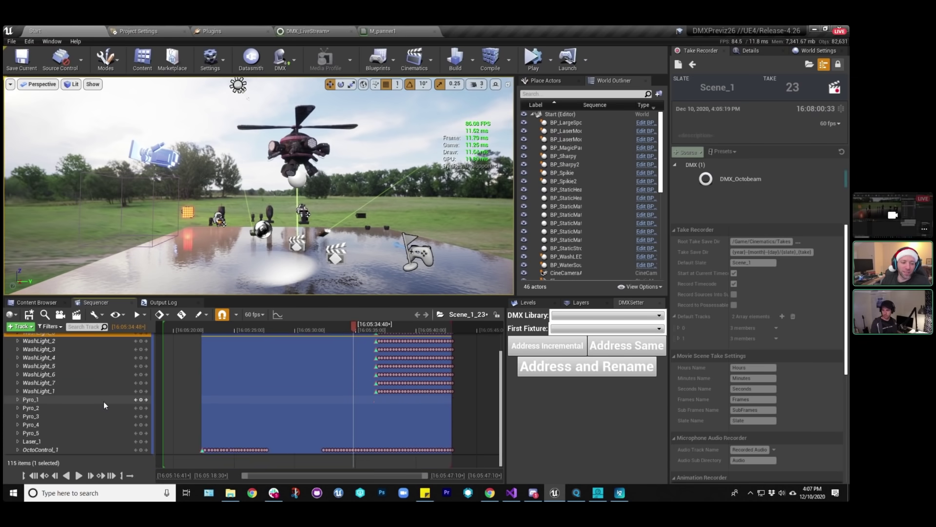
pyautogui.scroll(1, 103, 401)
pyautogui.scroll(-1, 87, 419)
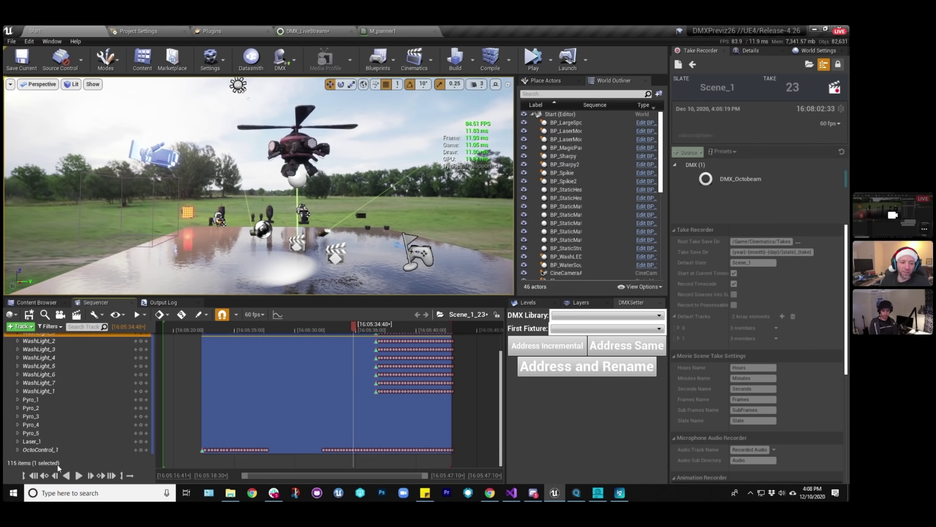
pyautogui.scroll(1, 78, 385)
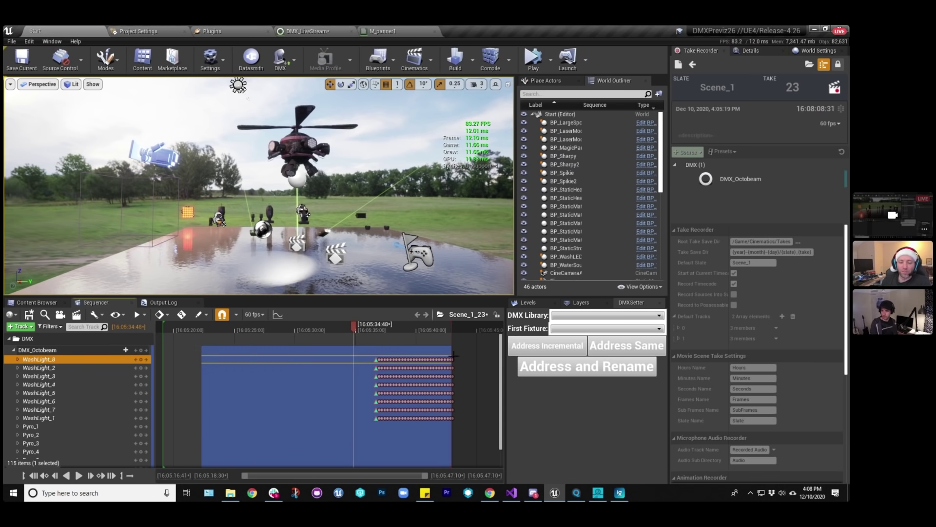
# Expand DMX_Octobeam to review its WashLight and Pyro keys, collapse it, and switch to M_panner1.
pyautogui.click(14, 351)
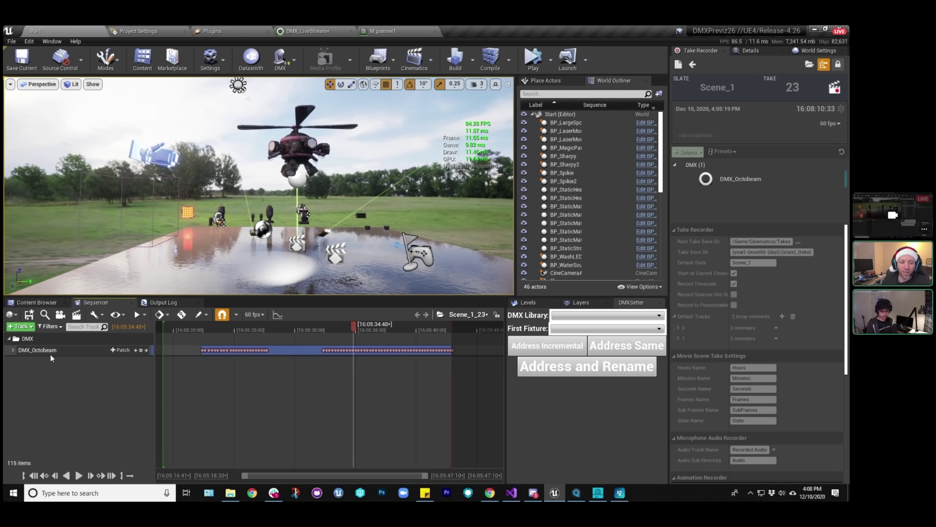
pyautogui.click(83, 351)
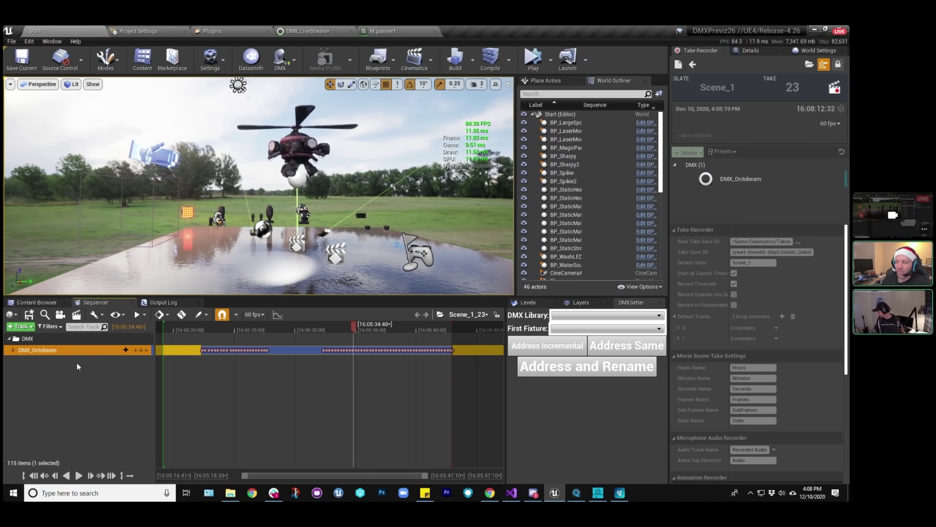
pyautogui.click(14, 351)
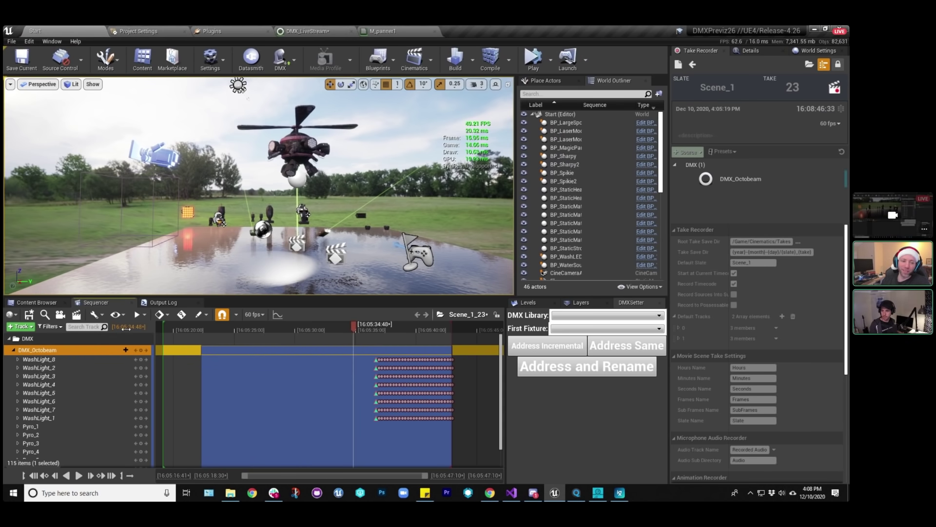
pyautogui.click(14, 351)
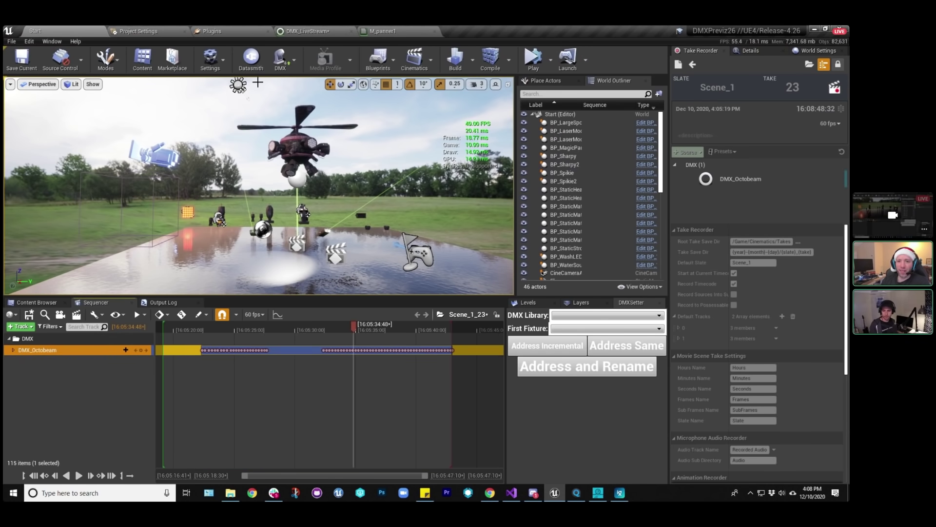
pyautogui.click(411, 29)
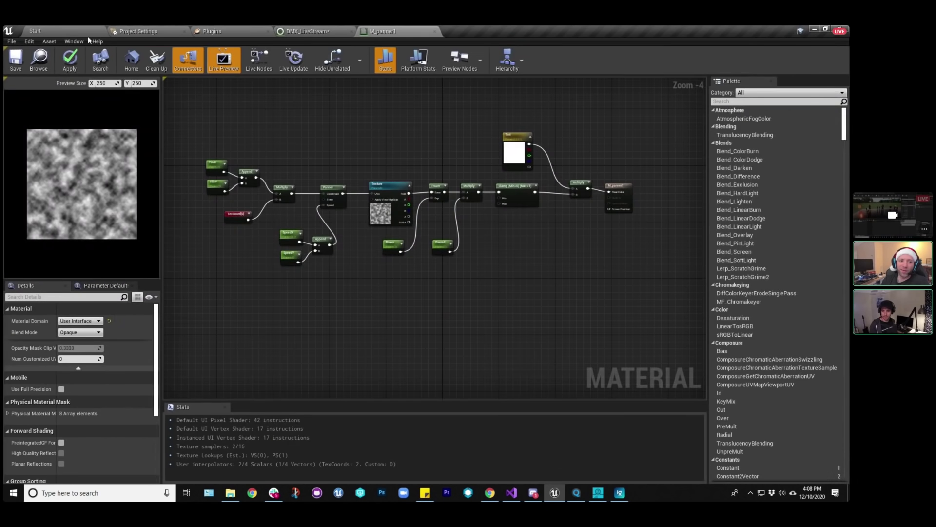
# In the Start level, select Octobeam in the World Outliner and expand it to list its child fixtures.
pyautogui.click(35, 31)
pyautogui.click(58, 315)
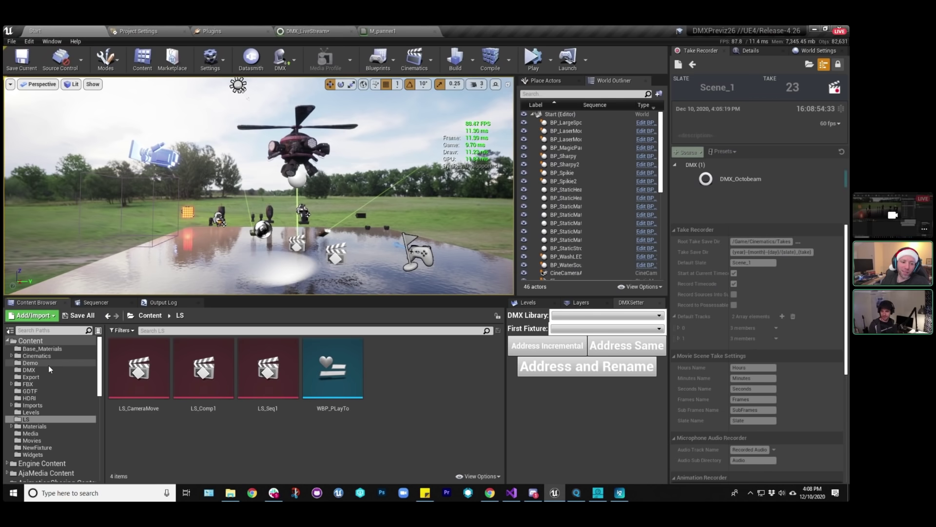
pyautogui.click(751, 51)
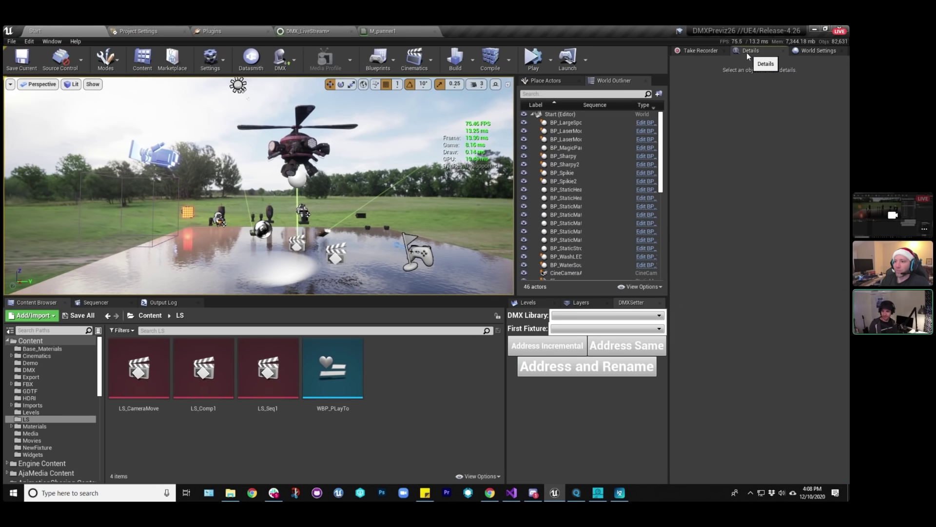
pyautogui.click(804, 50)
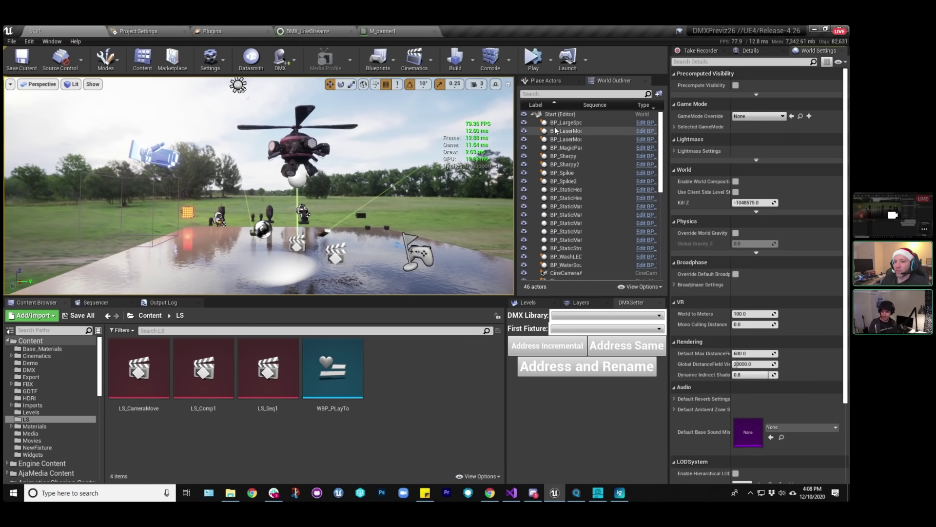
pyautogui.scroll(-6, 562, 168)
pyautogui.click(561, 165)
pyautogui.click(538, 164)
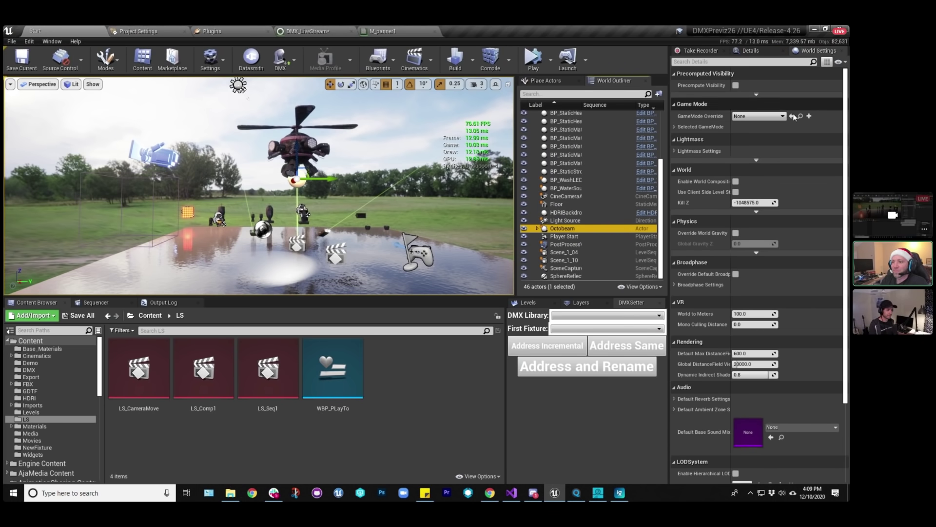
pyautogui.click(751, 50)
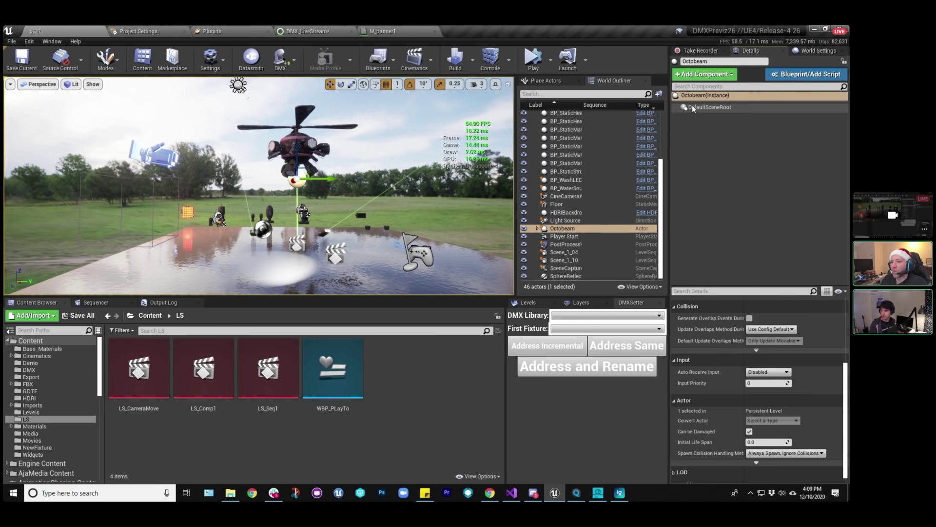
pyautogui.click(537, 228)
pyautogui.scroll(-3, 562, 234)
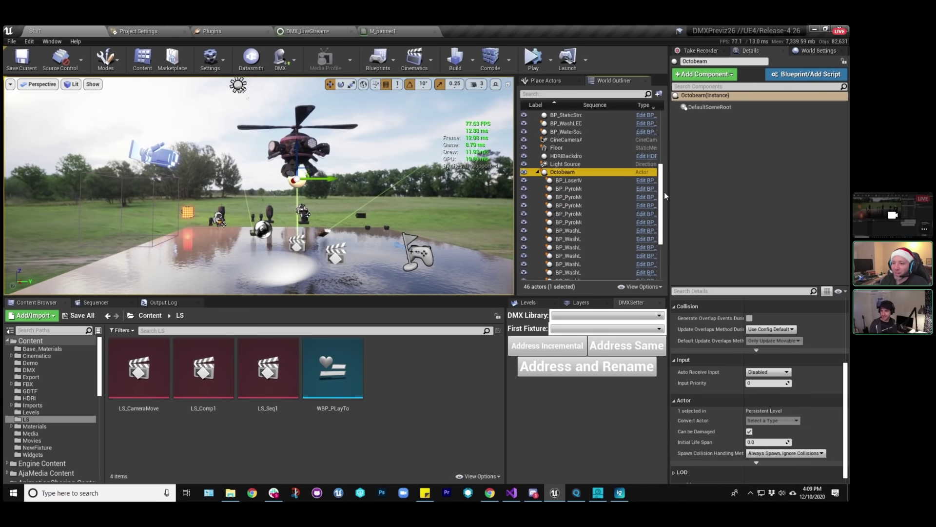
# Widen the World Outliner and select OctoControl_Blueprint to view its DMX component details.
pyautogui.moveTo(515, 212); pyautogui.dragTo(453, 211)
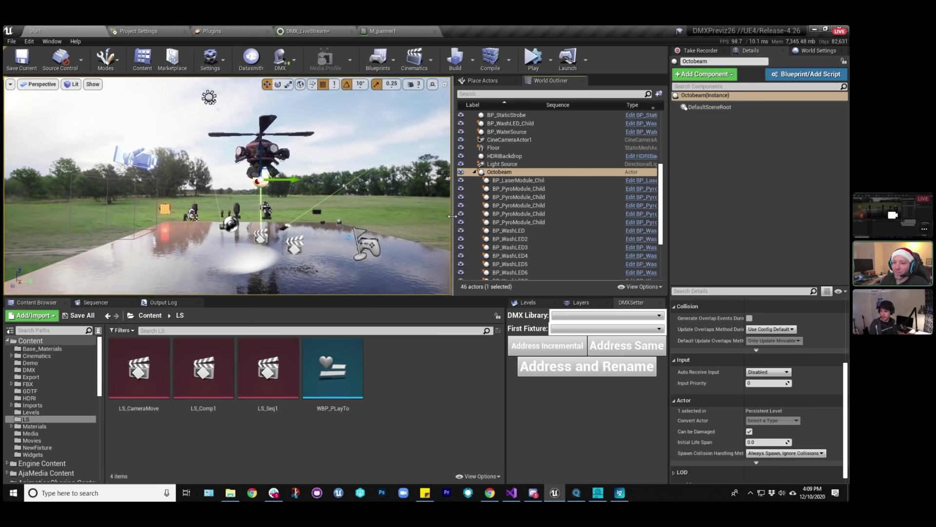
pyautogui.scroll(-4, 539, 213)
pyautogui.click(537, 219)
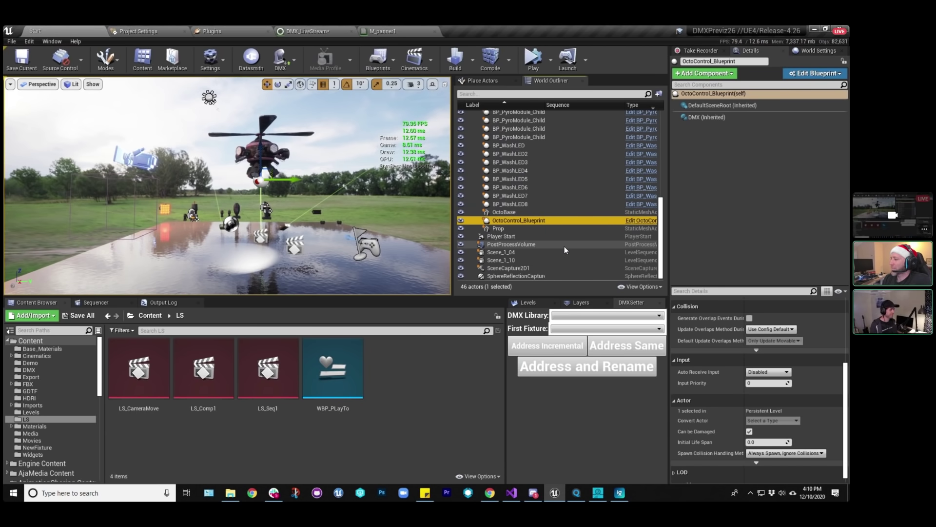
# Fly the viewport camera close to the glowing orange wash-light bars above the field.
pyautogui.moveTo(292, 205); pyautogui.dragTo(293, 205, button='right')
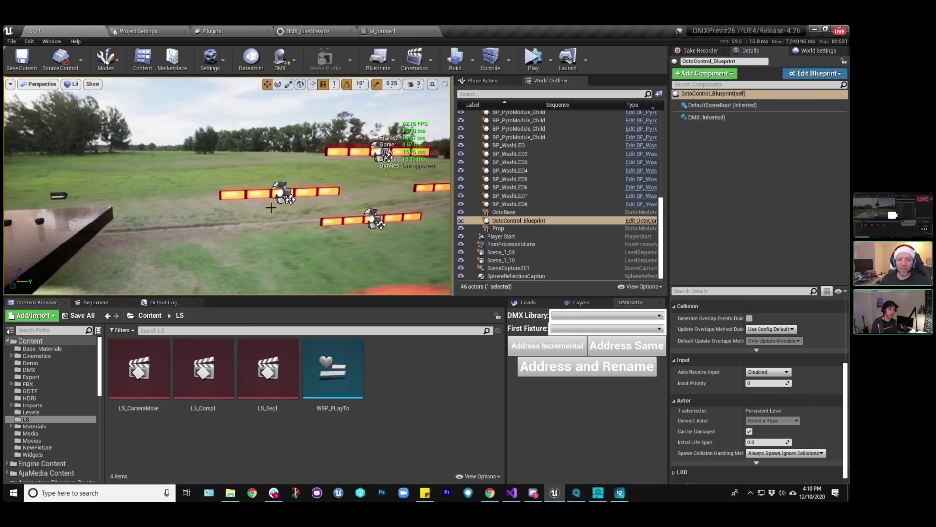
# Open the strip's DMX_NewLib1 library, review LED_Strip's 5 Cells mode, and return to Start.
pyautogui.click(281, 193)
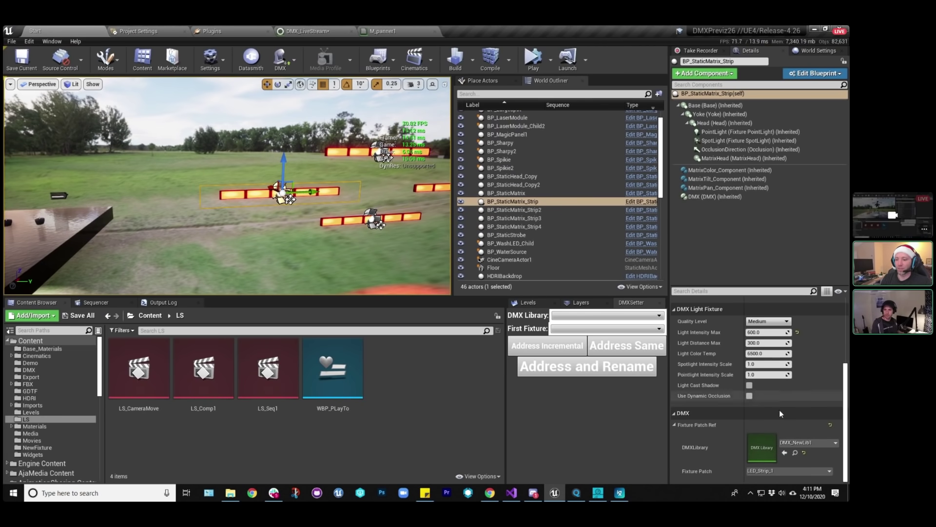
pyautogui.click(796, 453)
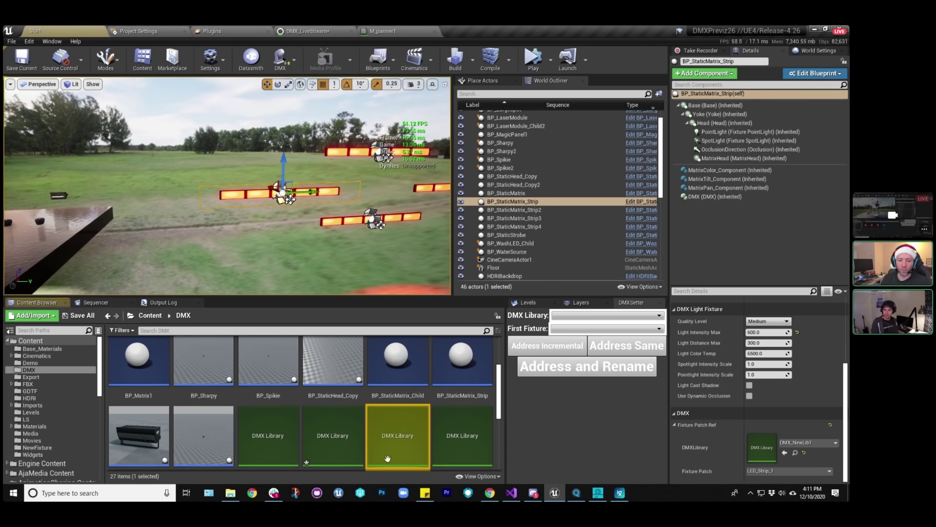
pyautogui.doubleClick(419, 445)
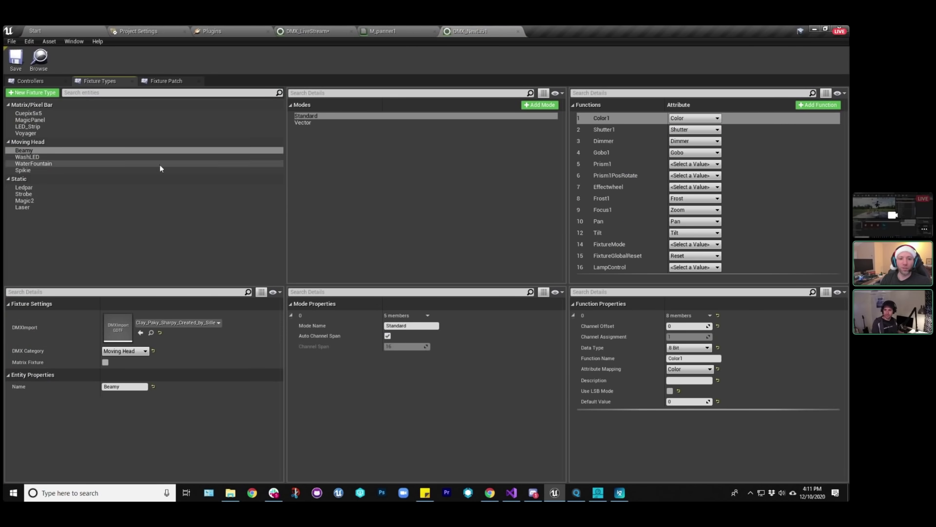
pyautogui.click(44, 126)
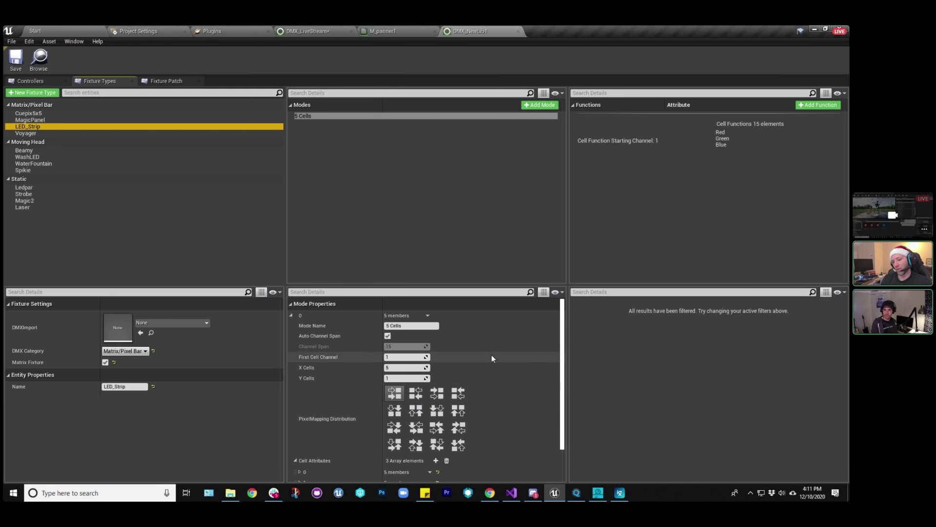
pyautogui.scroll(-1, 483, 355)
pyautogui.scroll(1, 473, 354)
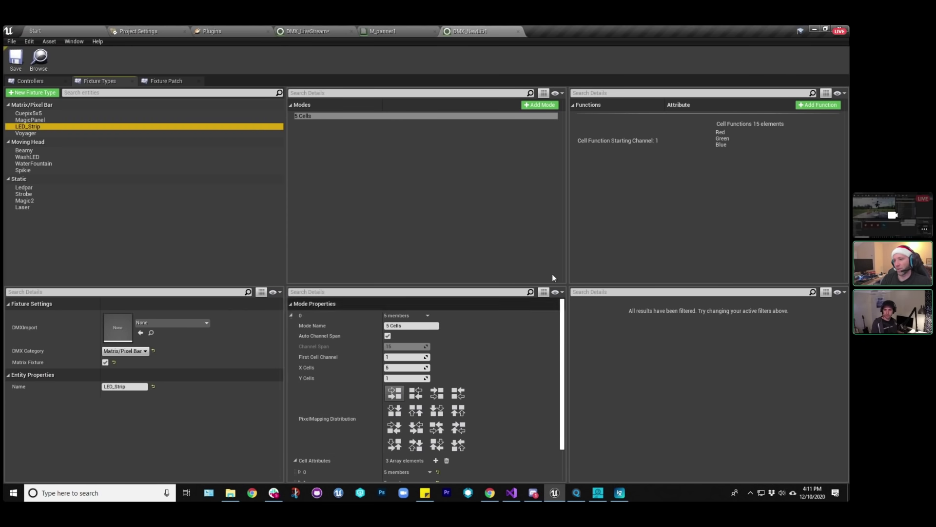
pyautogui.click(53, 29)
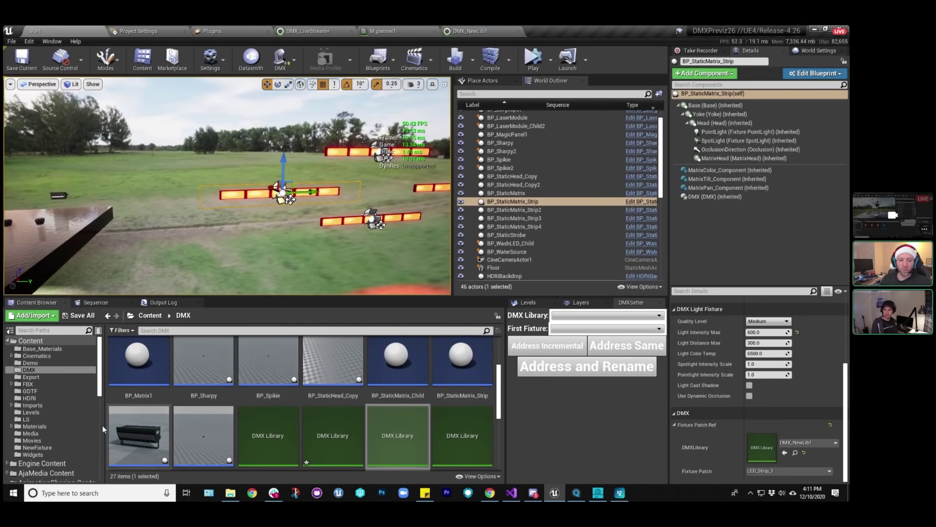
# Show DMXFixtures Content > LightFixtures and the strip's 300 × 20 × 5 DMX Matrix Fixture settings.
pyautogui.scroll(-10, 100, 400)
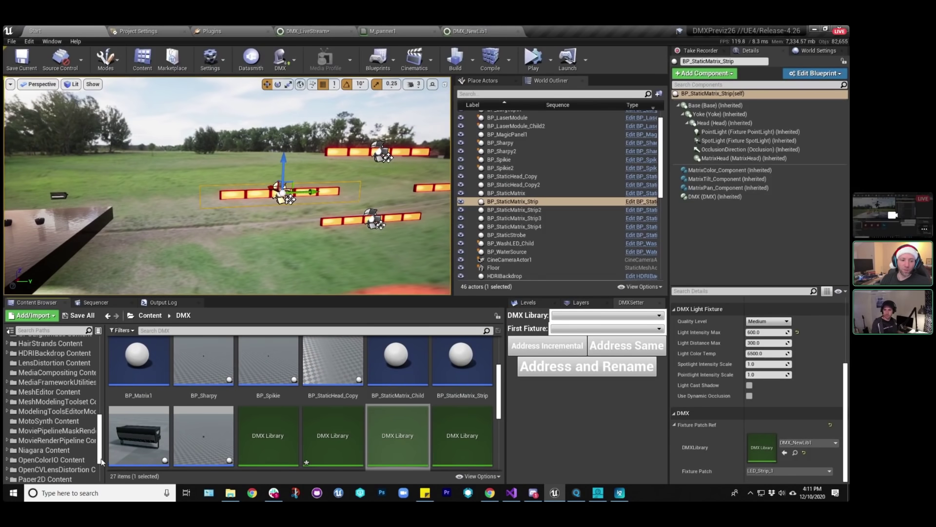
pyautogui.click(7, 367)
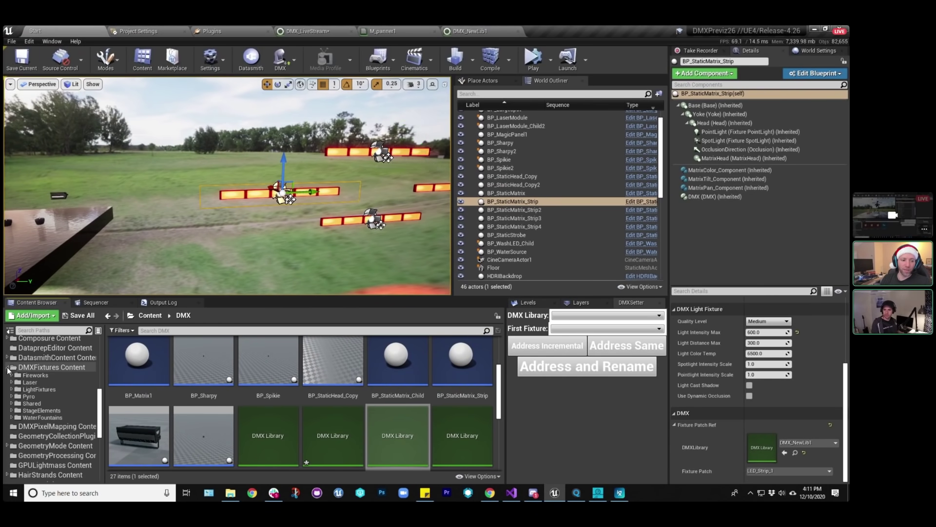
pyautogui.click(46, 390)
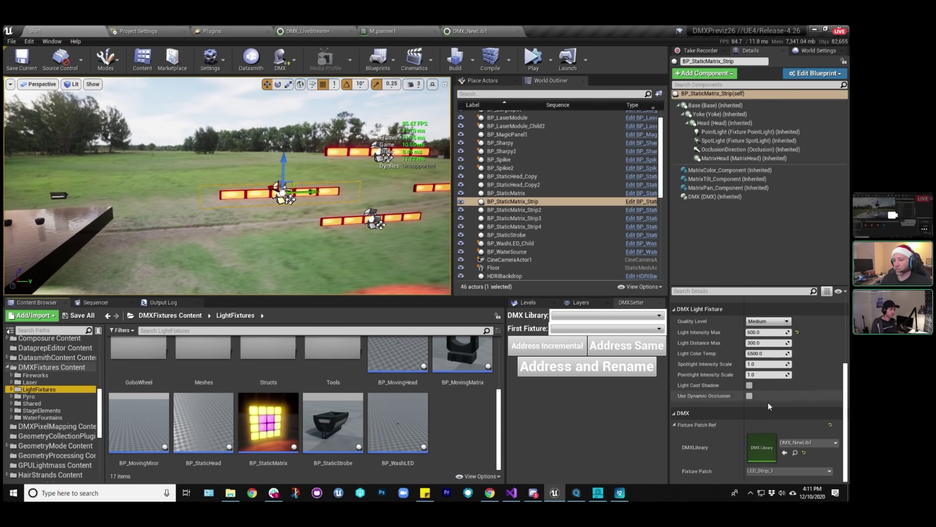
pyautogui.scroll(5, 829, 342)
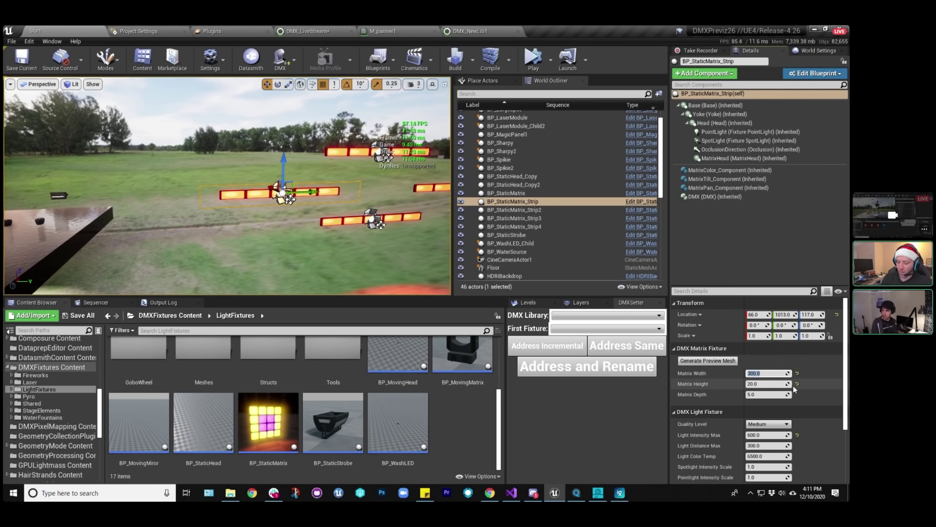
# Regenerate the strip's preview and set the viewport to a clean game view facing it.
pyautogui.click(708, 362)
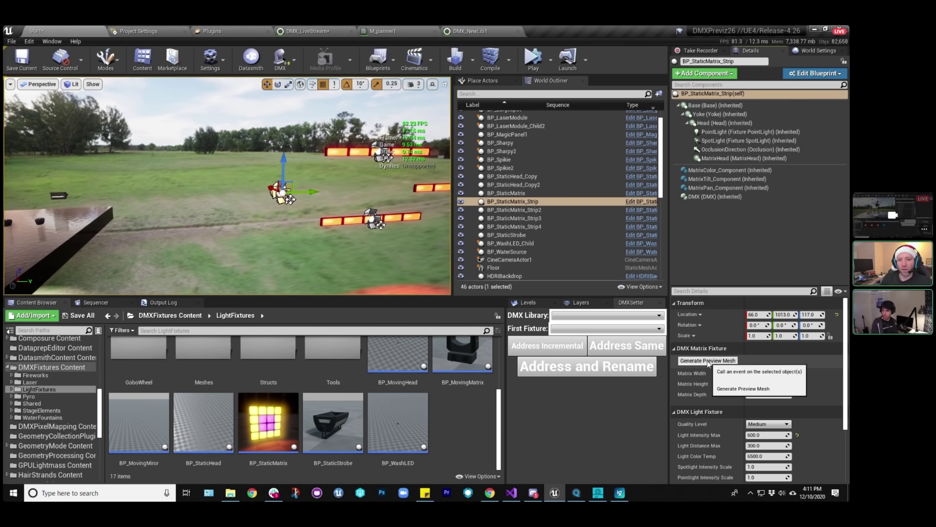
pyautogui.moveTo(292, 196); pyautogui.dragTo(273, 205, button='right')
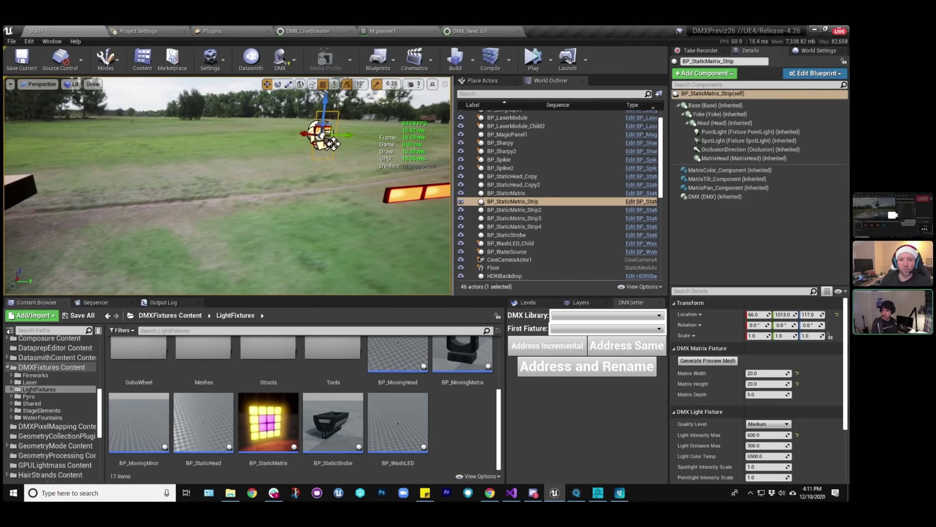
pyautogui.click(355, 121)
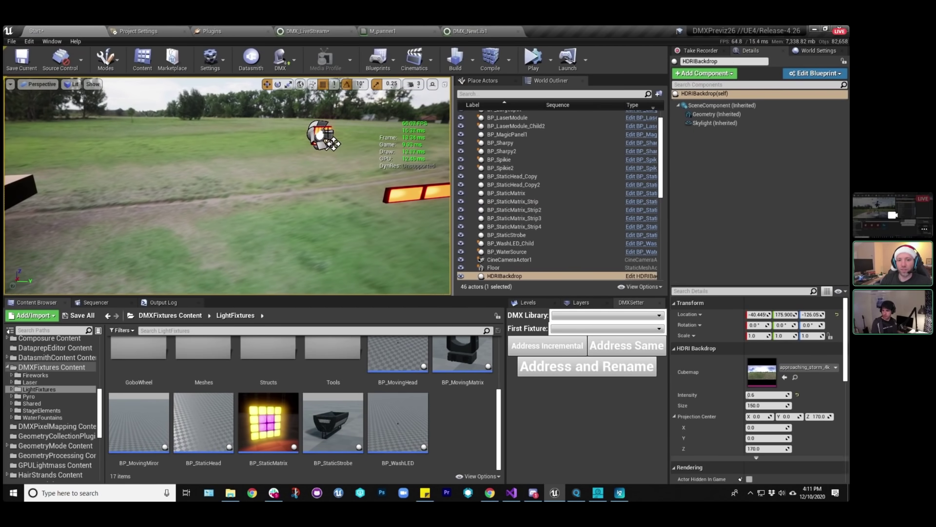
pyautogui.click(94, 85)
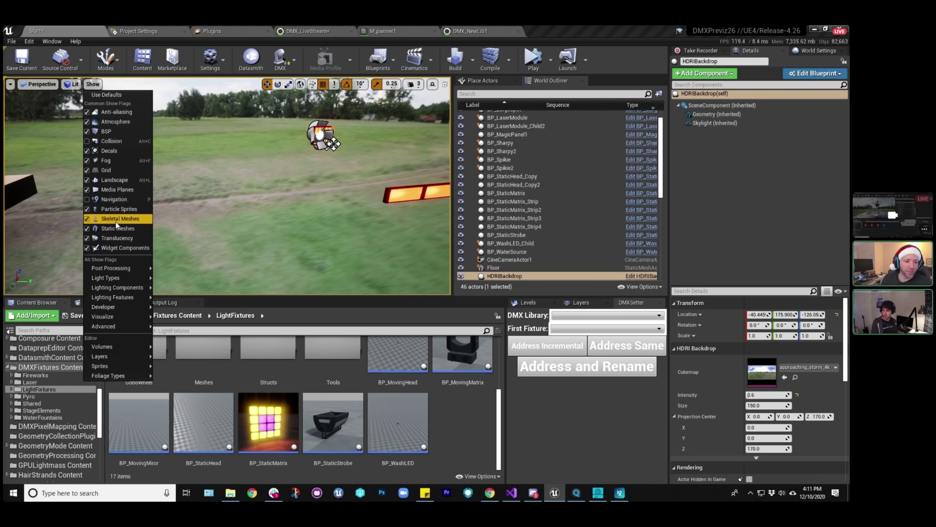
pyautogui.click(219, 168)
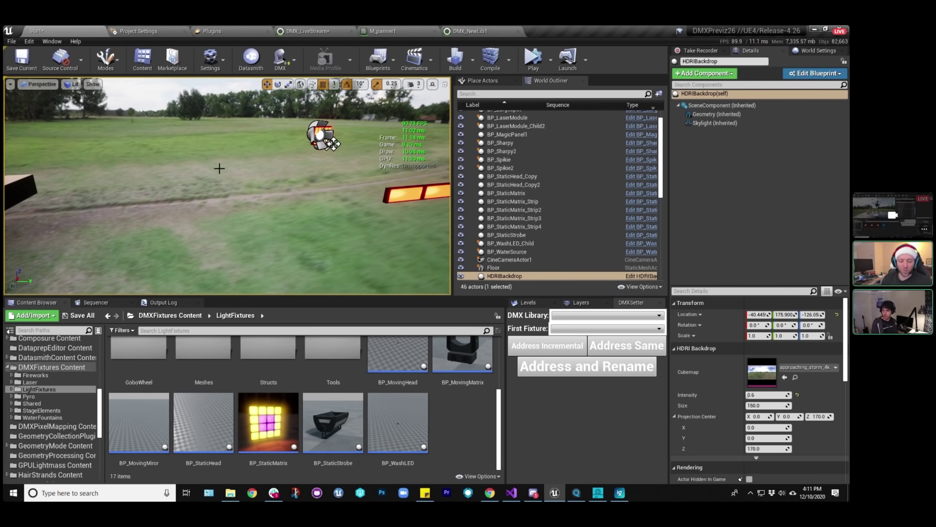
pyautogui.press('g')
pyautogui.moveTo(384, 163); pyautogui.dragTo(253, 162, button='right')
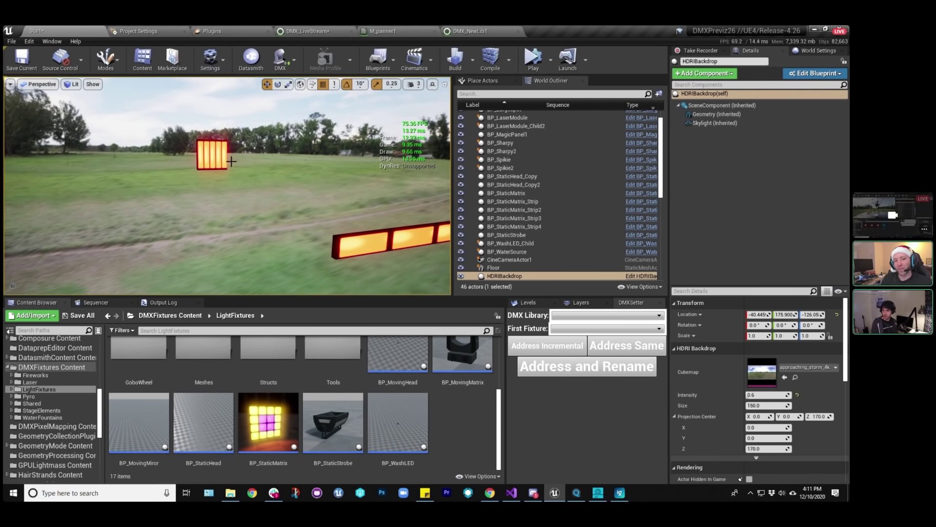
pyautogui.scroll(-5, 231, 160)
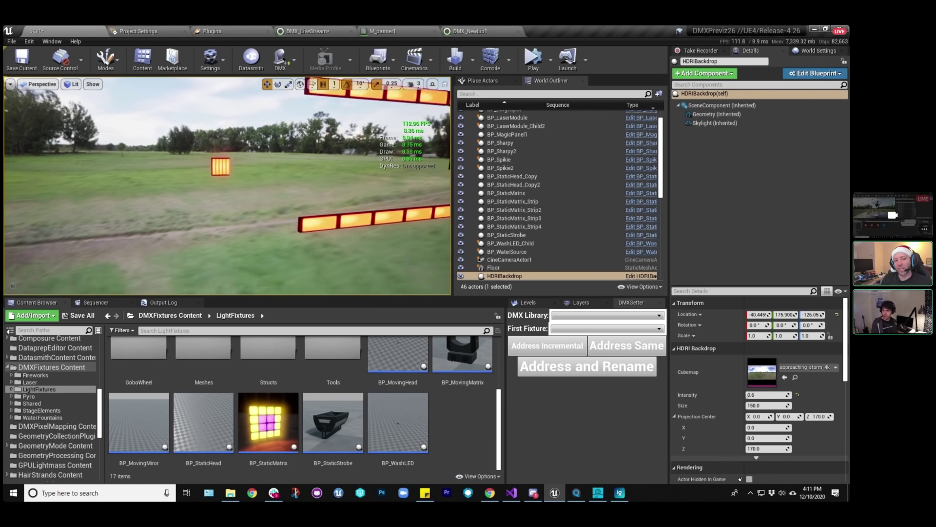
# Set BP_StaticMatrix_Strip's Matrix Width to 300 so it becomes a long bar.
pyautogui.click(223, 172)
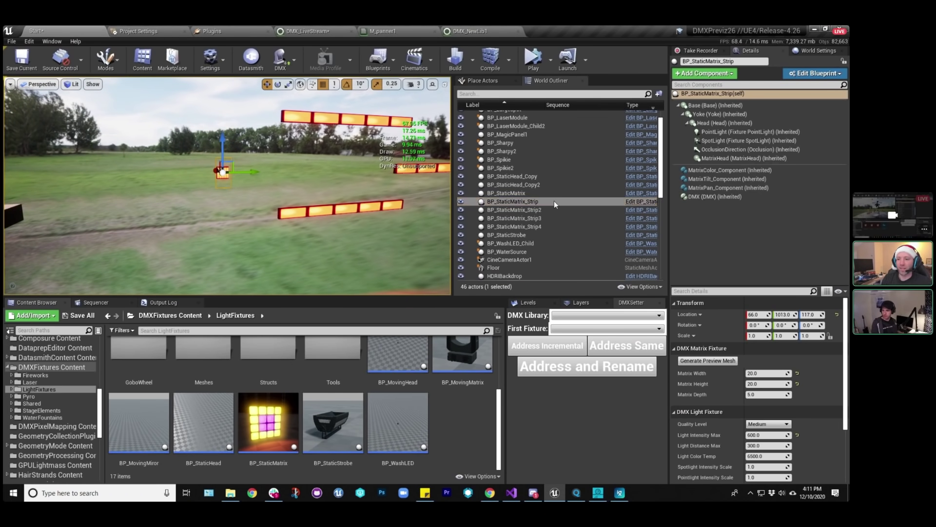
pyautogui.click(765, 374)
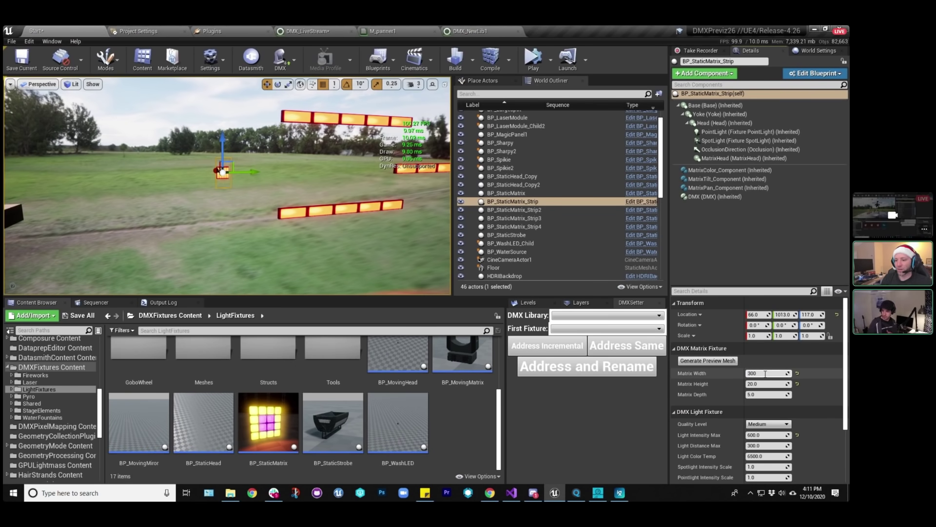
pyautogui.press('Return')
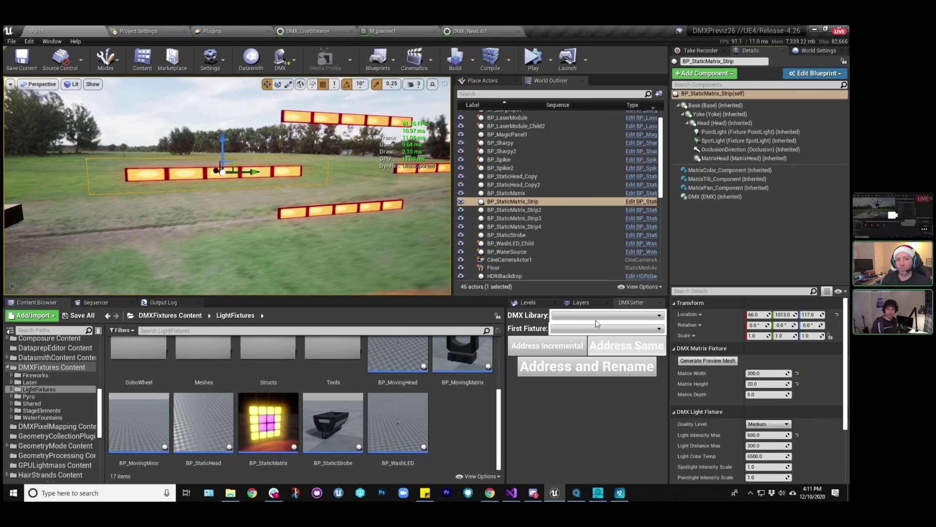
pyautogui.click(227, 204)
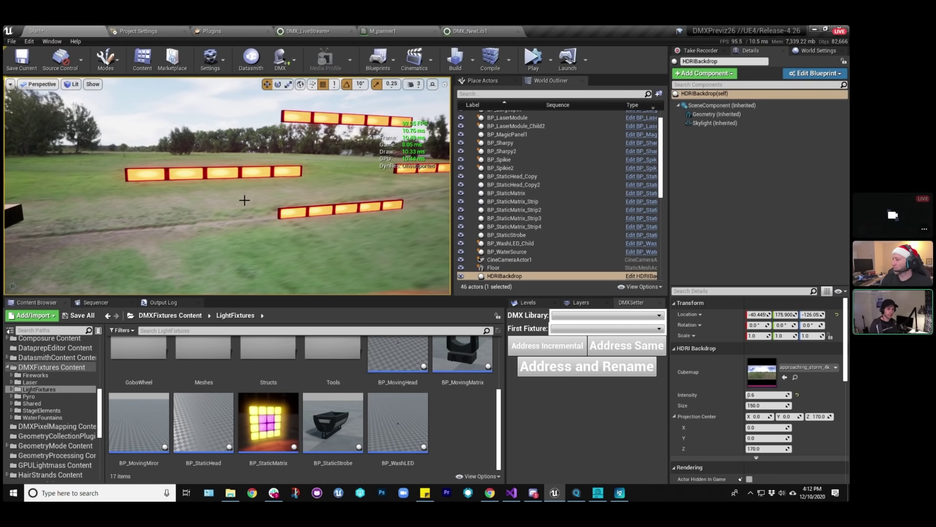
pyautogui.click(245, 175)
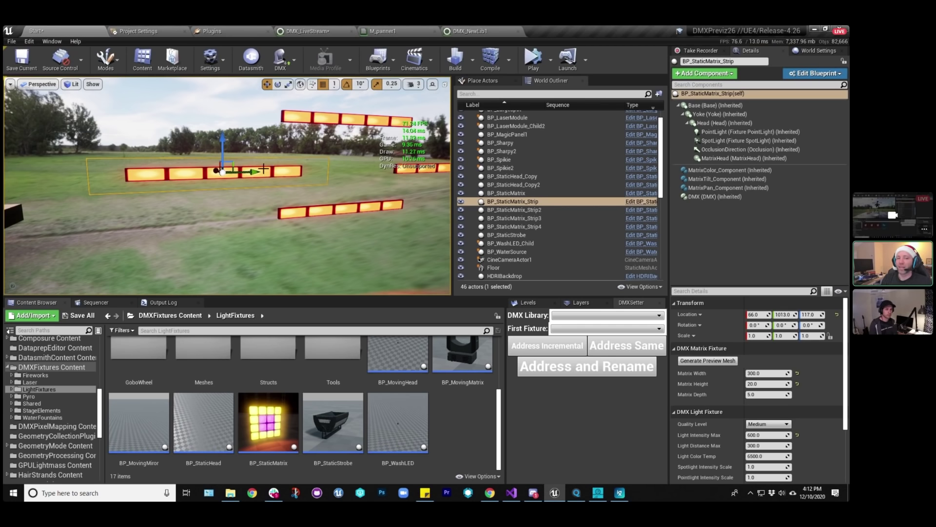
# Rotate the strip 90° about X, check DMX_LiveStream, then play the Start level in editor.
pyautogui.press('e')
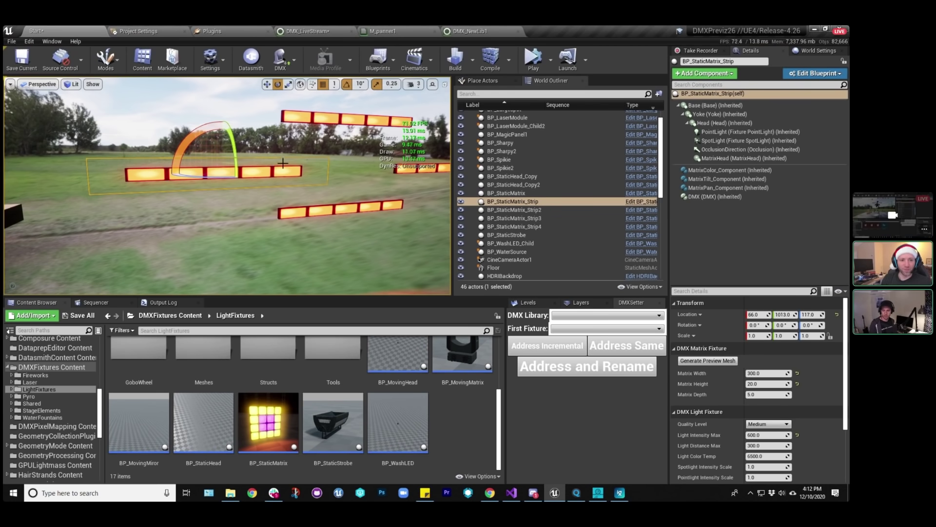
pyautogui.moveTo(195, 139)
pyautogui.mouseDown()
pyautogui.moveTo(239, 168)
pyautogui.moveTo(188, 134)
pyautogui.mouseUp()
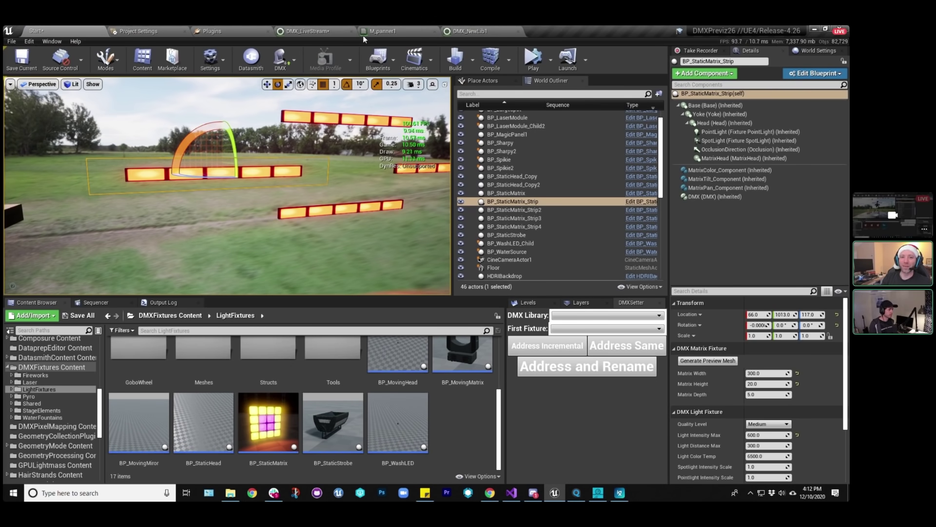
pyautogui.click(308, 31)
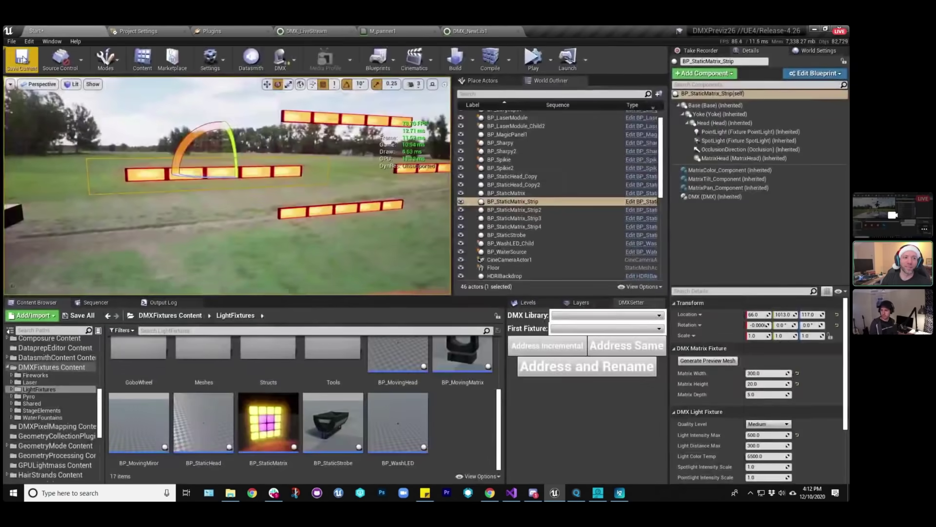
pyautogui.click(35, 30)
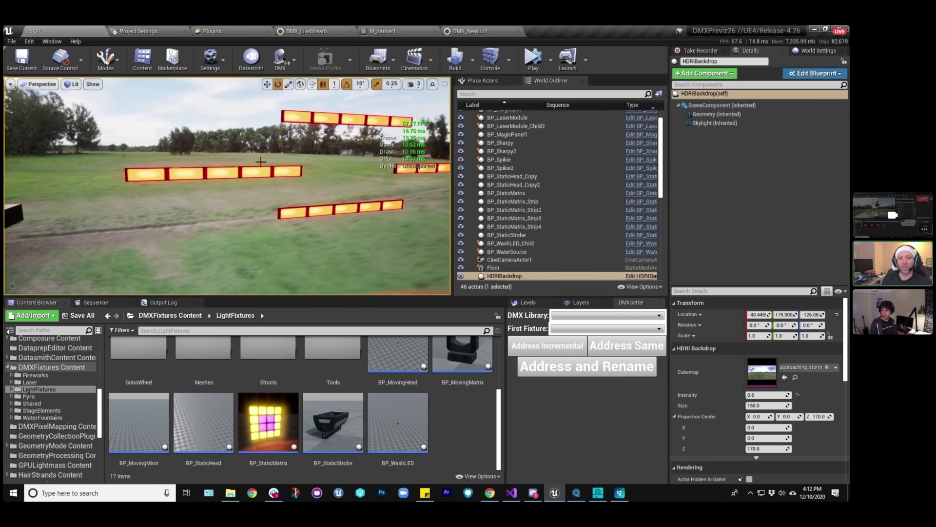
pyautogui.moveTo(252, 127); pyautogui.dragTo(222, 134, button='right')
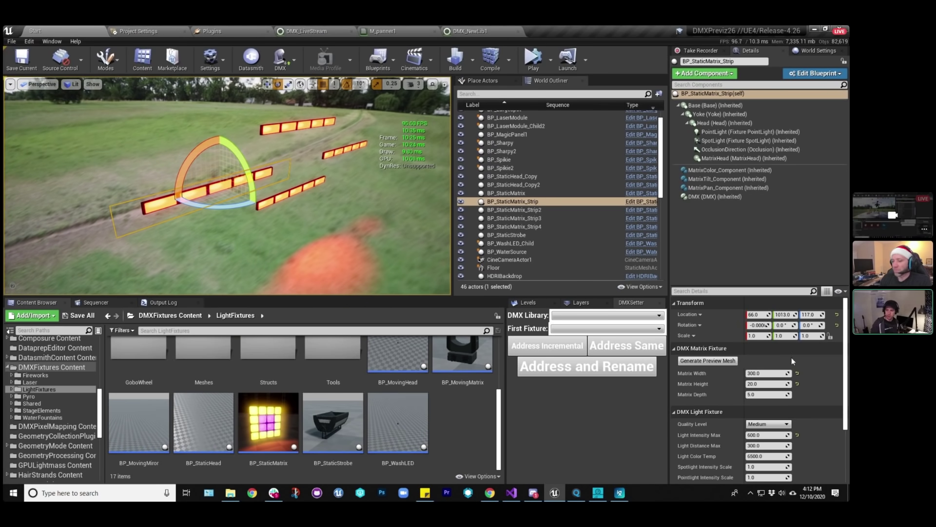
pyautogui.click(533, 57)
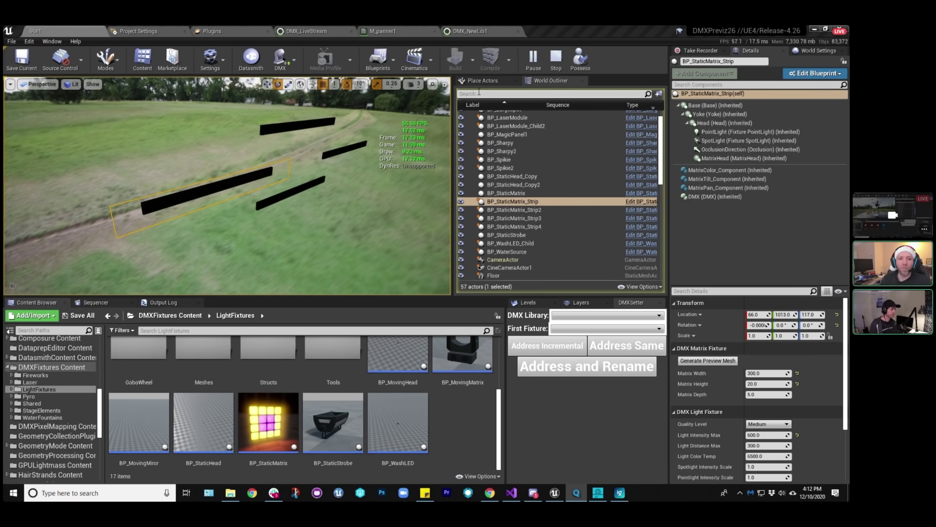
# Choose Resume Receive DMX from the DMX toolbar menu, then stop the play session.
pyautogui.click(280, 57)
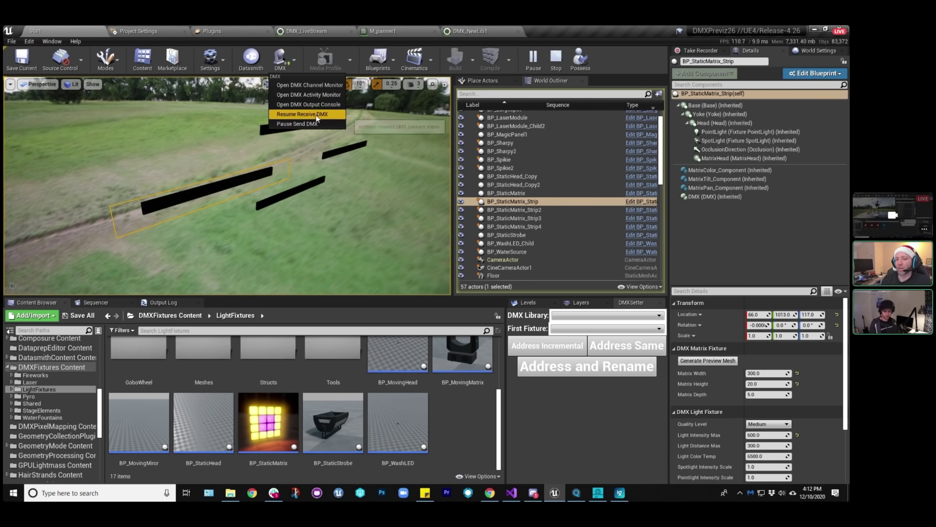
pyautogui.click(317, 117)
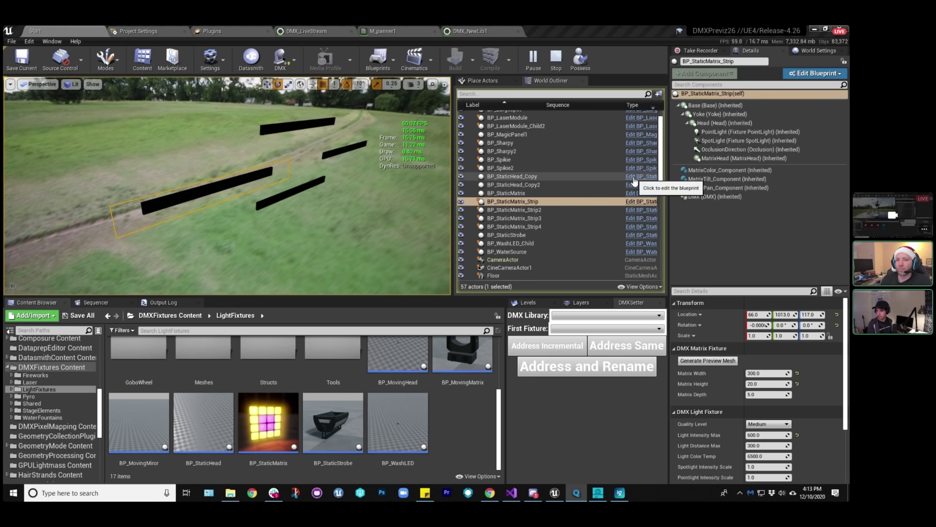
pyautogui.click(556, 57)
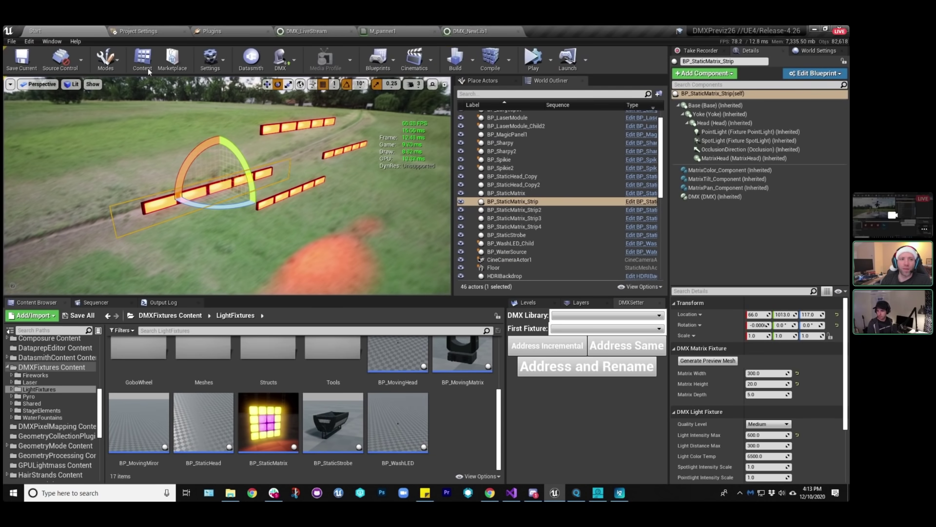
# Glance at DMX_LiveStream, then fly the Start viewport over to the stage table.
pyautogui.click(294, 32)
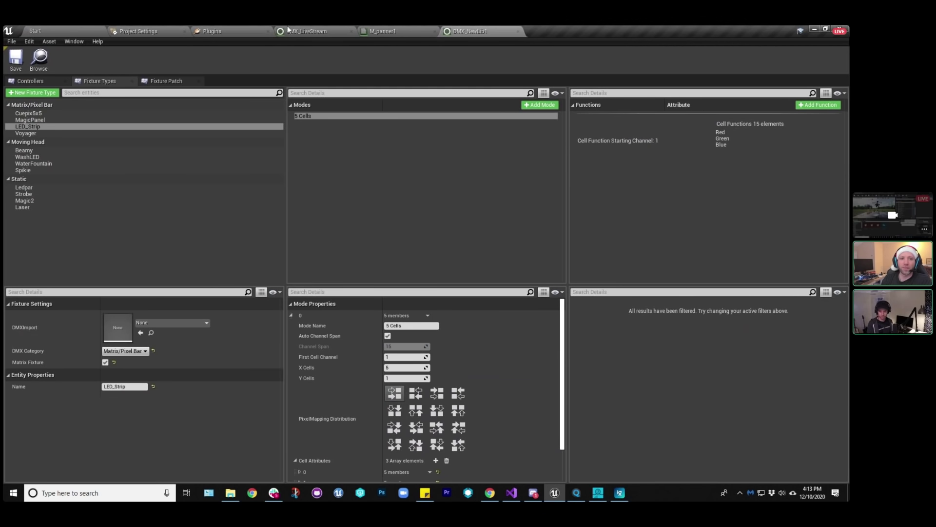
pyautogui.click(73, 32)
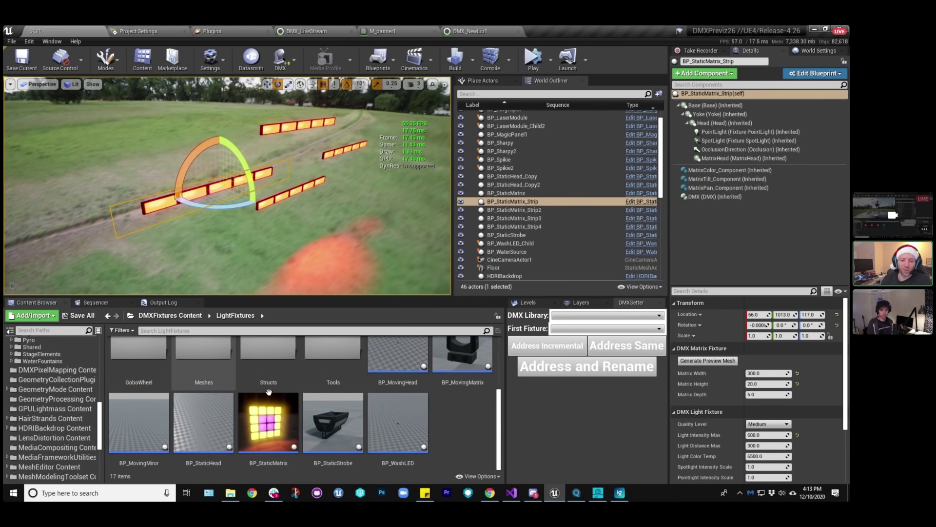
pyautogui.scroll(5, 414, 385)
pyautogui.scroll(3, 63, 350)
pyautogui.scroll(5, 64, 349)
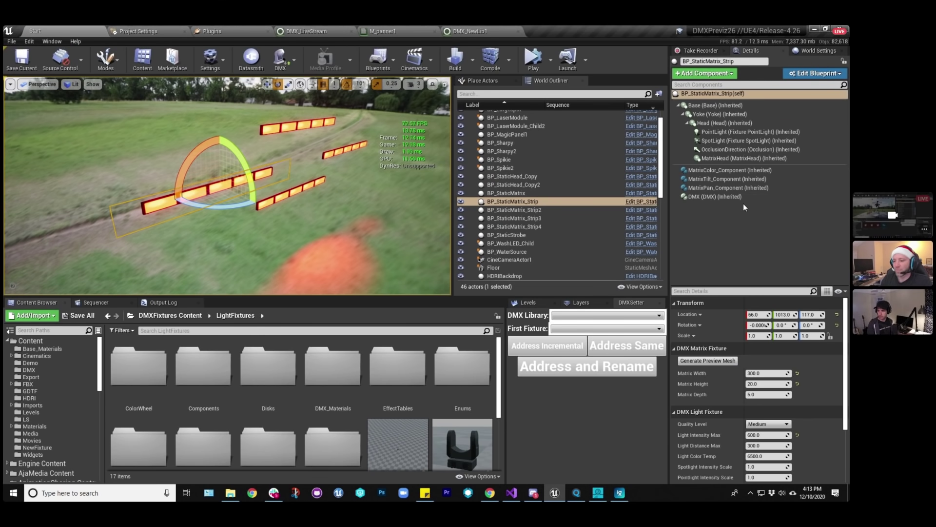
pyautogui.scroll(-3, 758, 390)
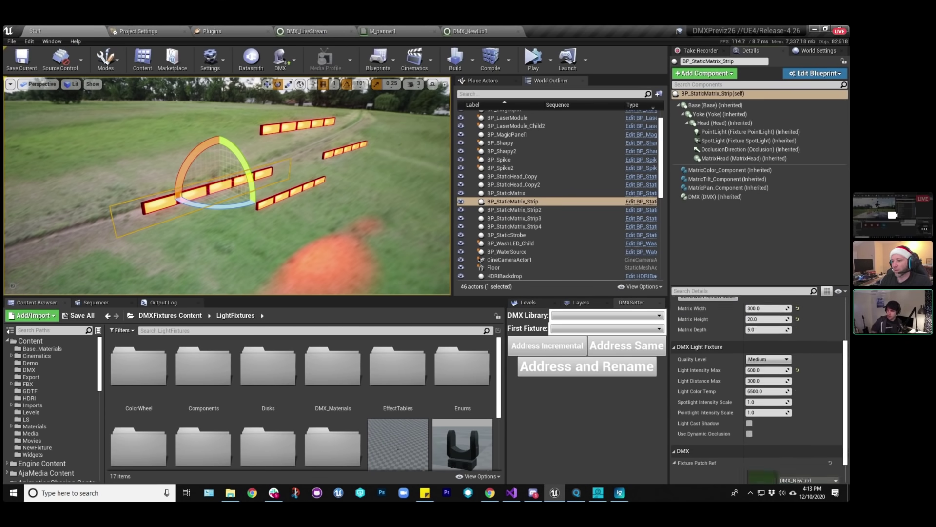
pyautogui.scroll(-2, 759, 390)
pyautogui.scroll(5, 759, 390)
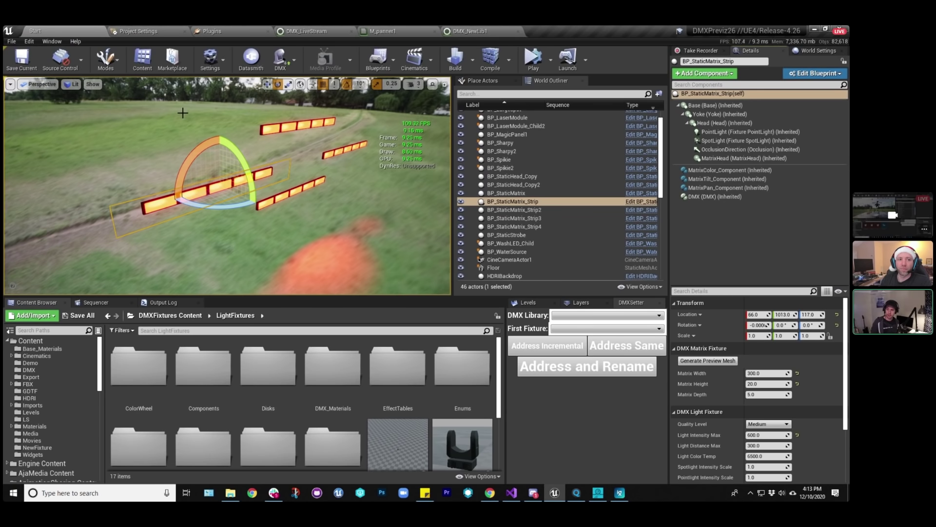
pyautogui.moveTo(185, 120); pyautogui.dragTo(173, 146, button='right')
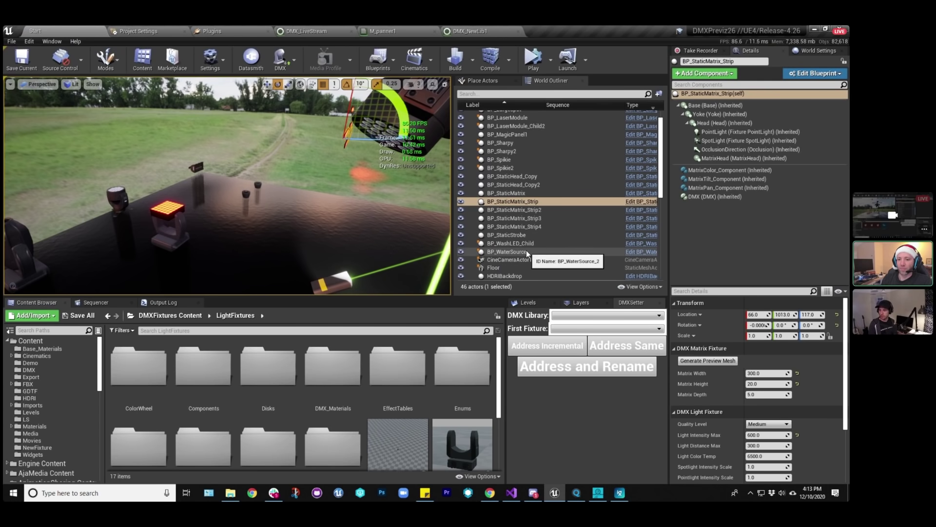
# Give HDRIBackdrop the SunsetAmbientCubemap cubemap for a dim sunset sky.
pyautogui.scroll(-3, 526, 250)
pyautogui.click(512, 234)
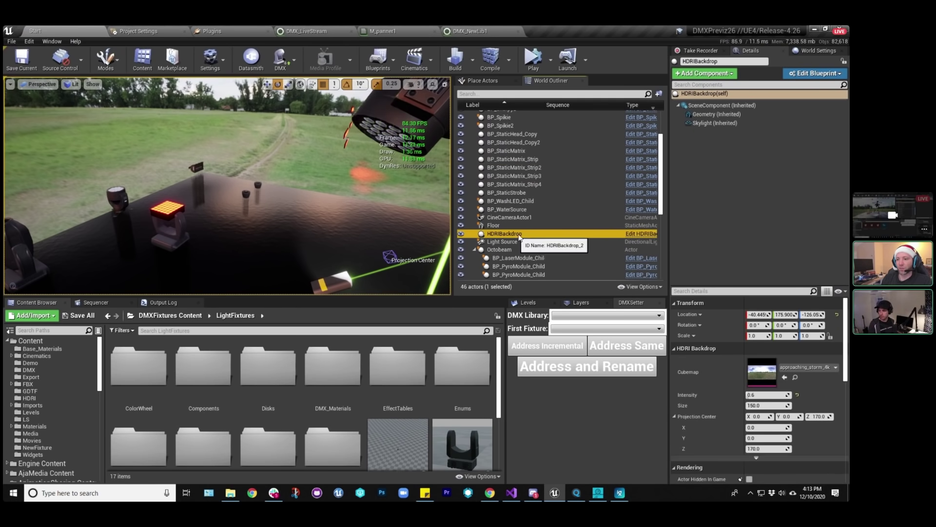
pyautogui.click(786, 368)
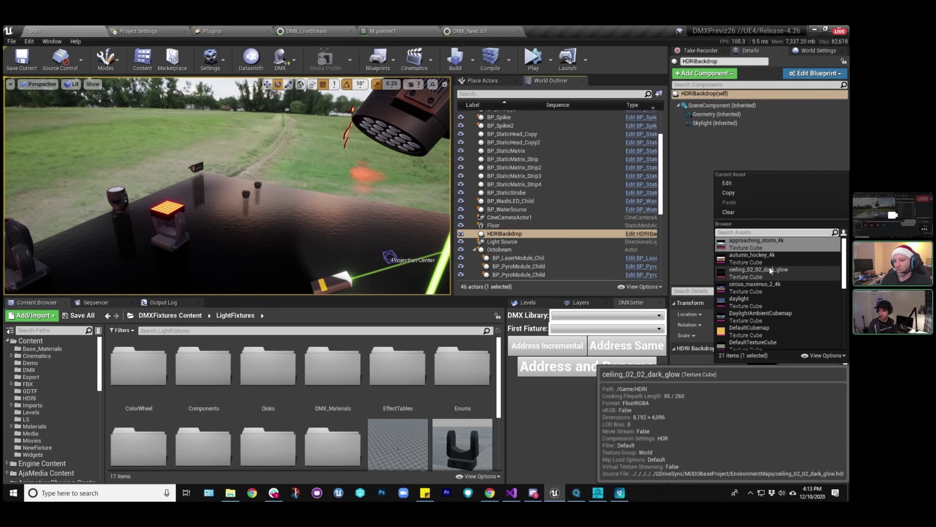
pyautogui.scroll(-5, 797, 295)
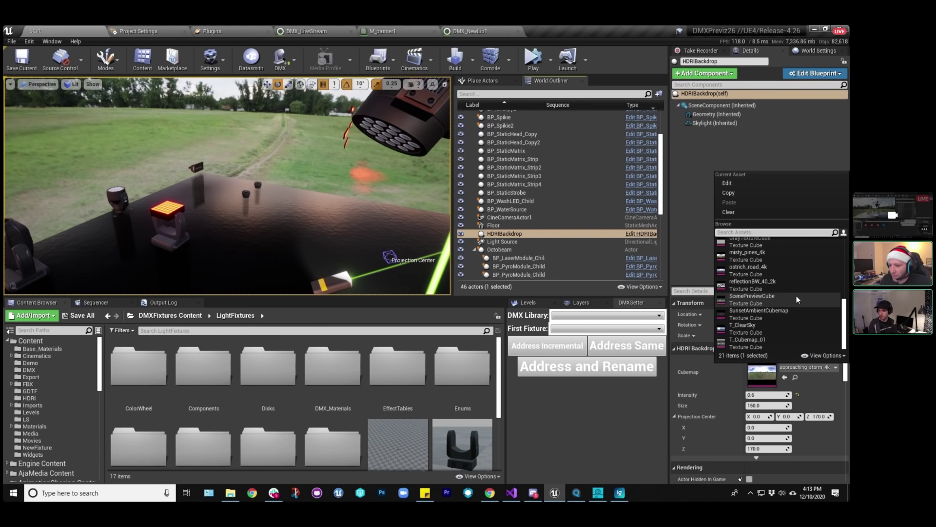
pyautogui.click(780, 315)
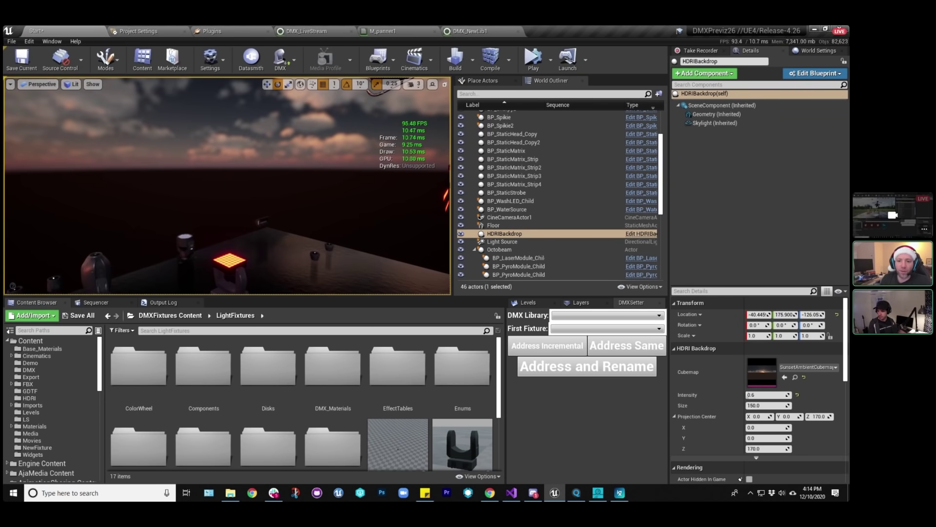
pyautogui.click(483, 80)
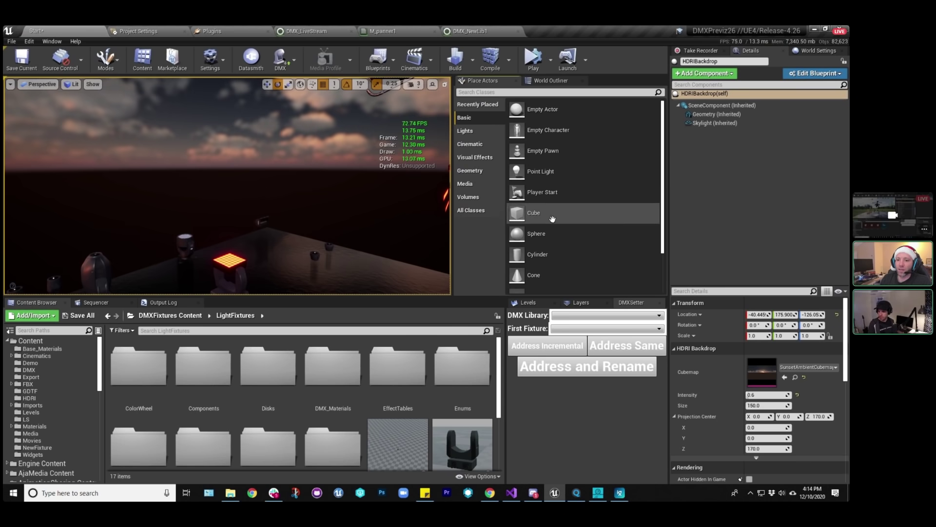
# Place a Spot Light above the table at height 256 with 160 cd intensity.
pyautogui.click(465, 131)
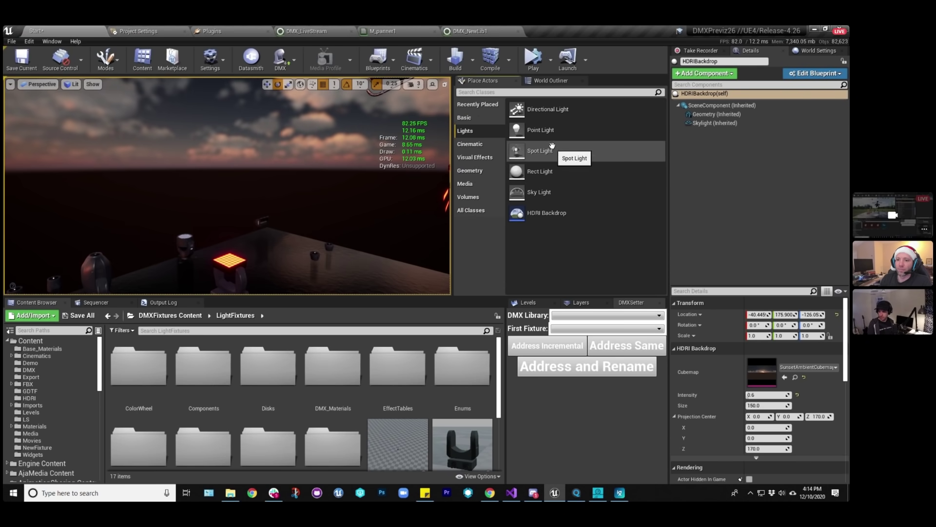
pyautogui.moveTo(552, 145); pyautogui.dragTo(290, 254)
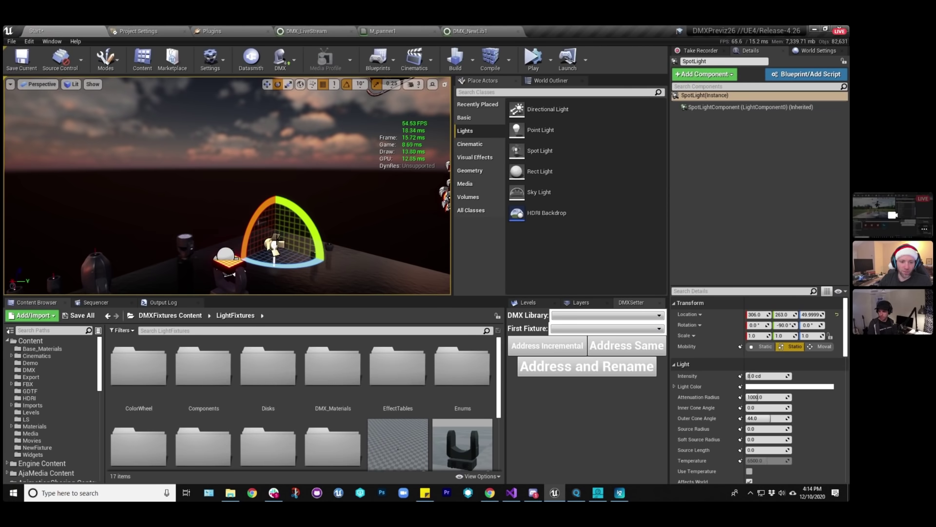
pyautogui.press('w')
pyautogui.moveTo(276, 200); pyautogui.dragTo(277, 133)
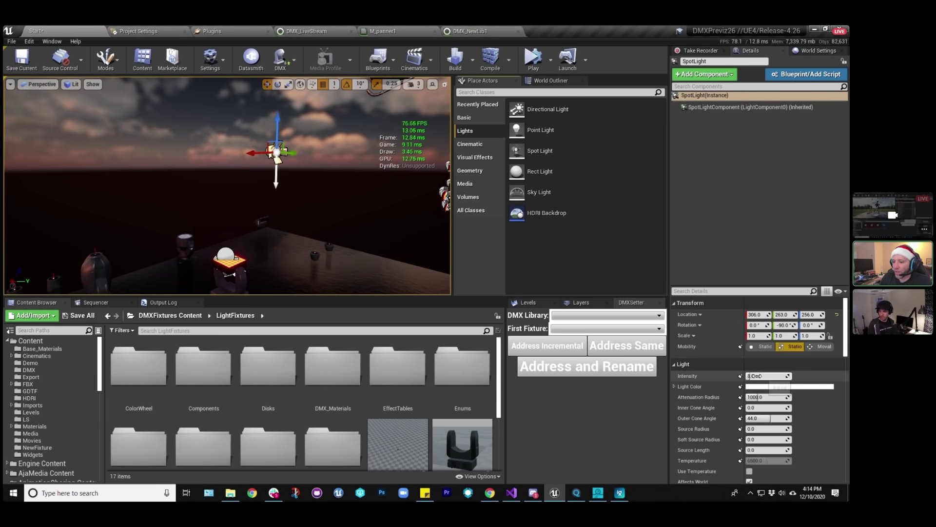
pyautogui.moveTo(755, 375)
pyautogui.mouseDown()
pyautogui.moveTo(790, 375)
pyautogui.moveTo(754, 375)
pyautogui.mouseUp()
# Tilt the spot light down toward the table, then delete it.
pyautogui.moveTo(322, 185)
pyautogui.mouseDown(button='right')
pyautogui.moveTo(312, 175)
pyautogui.moveTo(322, 185)
pyautogui.mouseUp(button='right')
pyautogui.press('e')
pyautogui.moveTo(322, 185); pyautogui.dragTo(323, 191)
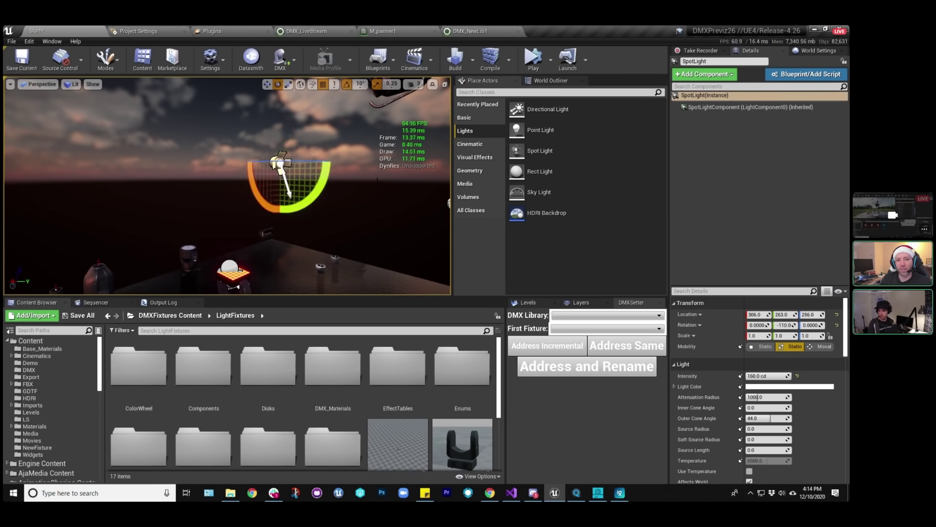
pyautogui.moveTo(323, 192); pyautogui.dragTo(345, 180, button='right')
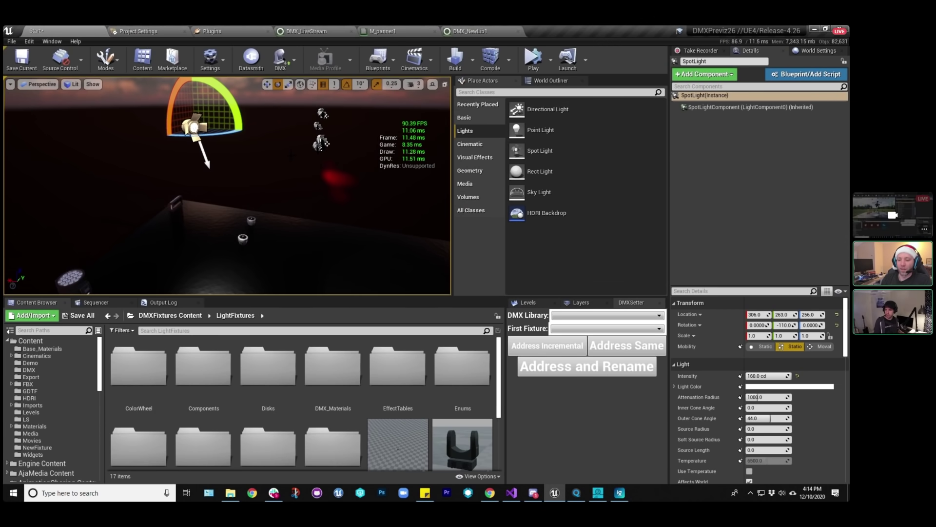
pyautogui.press('Delete')
# Save the level and briefly open the BP_MovingHead blueprint.
pyautogui.hotkey('ctrl', 's')
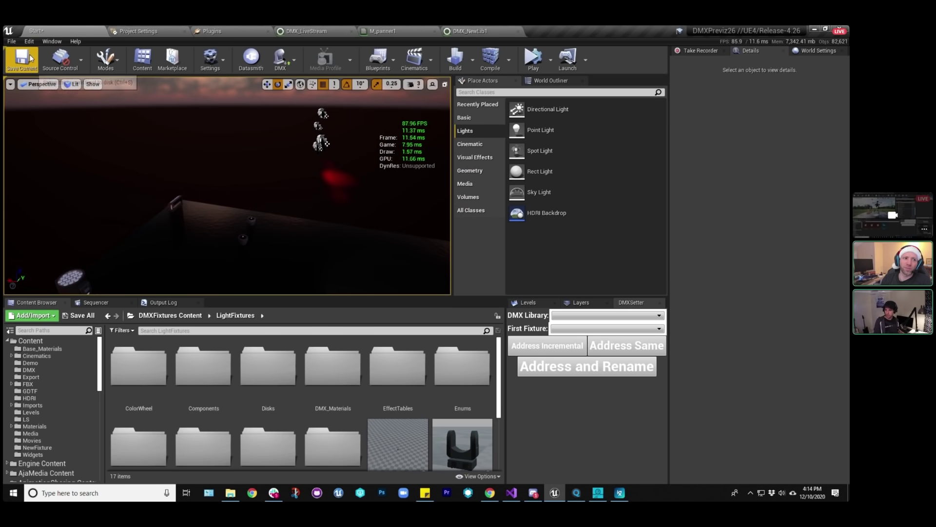
pyautogui.moveTo(228, 185); pyautogui.dragTo(228, 185, button='right')
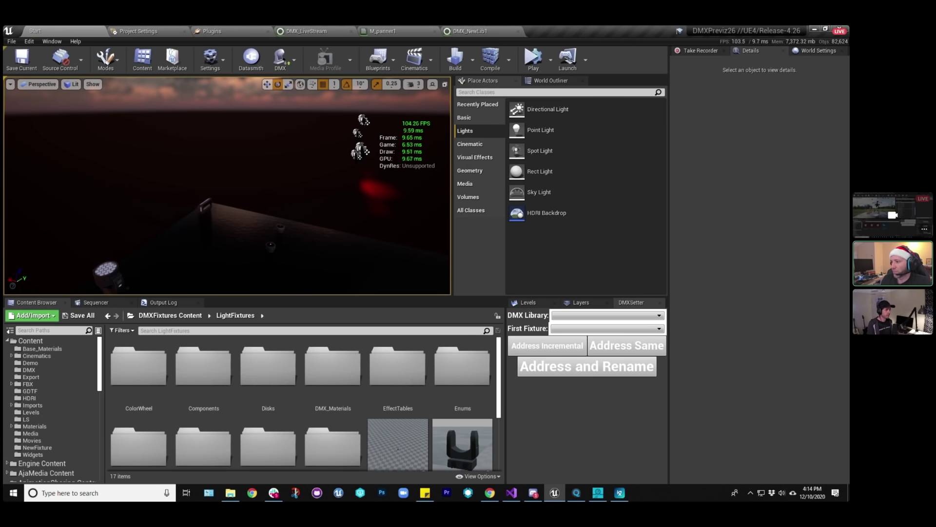
pyautogui.scroll(-1, 433, 399)
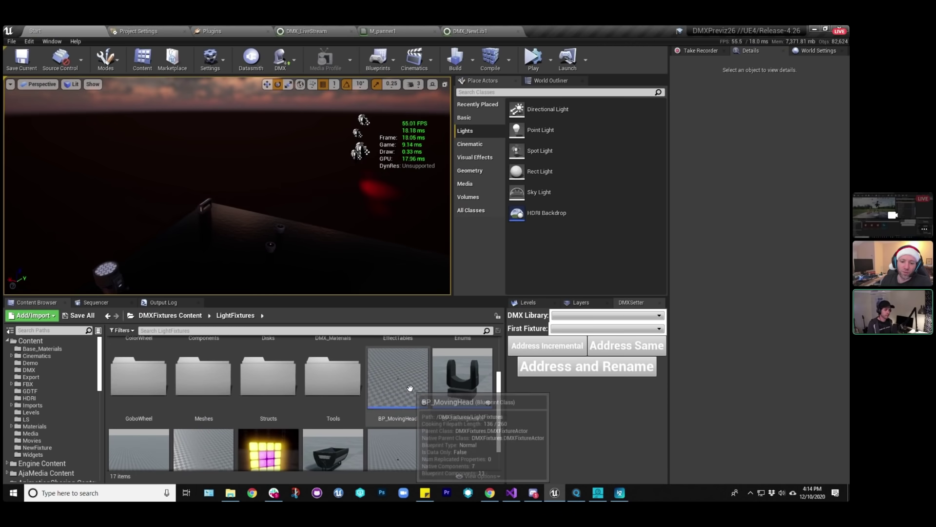
pyautogui.doubleClick(410, 393)
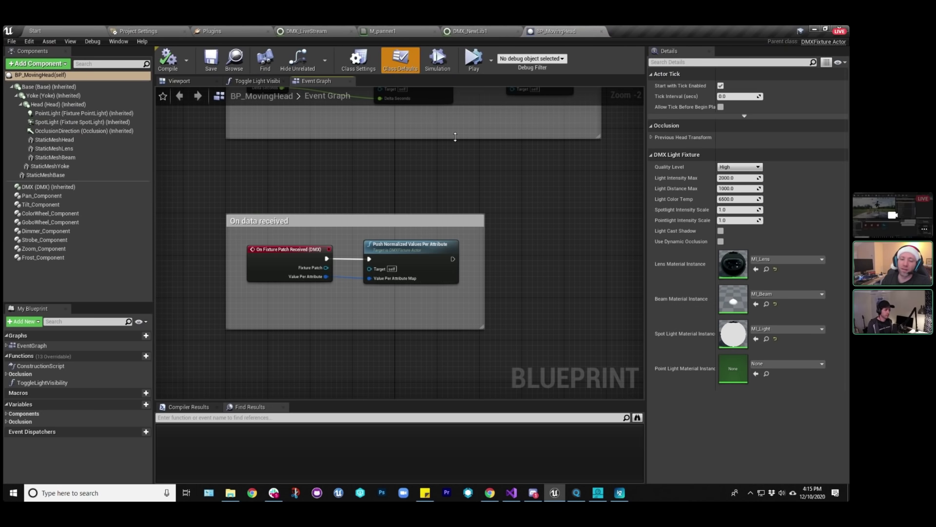
pyautogui.click(41, 29)
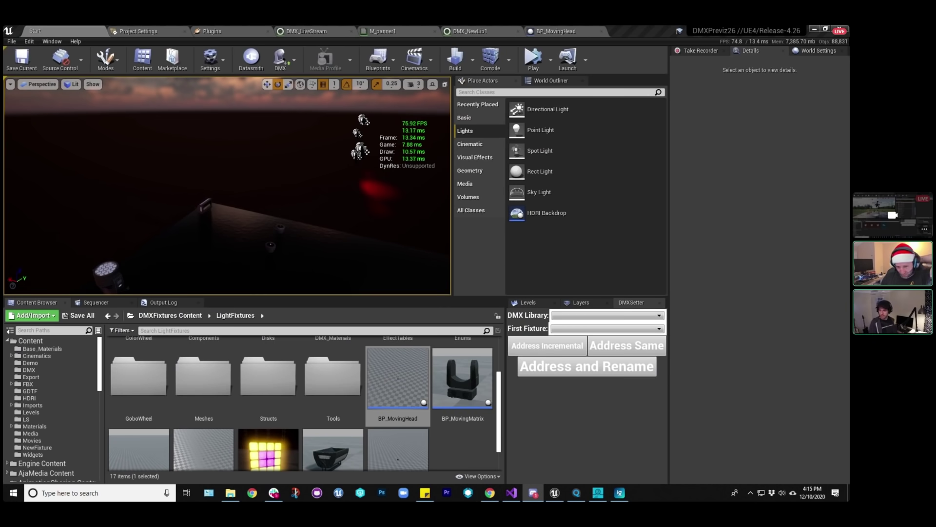
# Browse from LightFixtures into DMX_Materials > Masters in the Content Browser.
pyautogui.scroll(2, 358, 435)
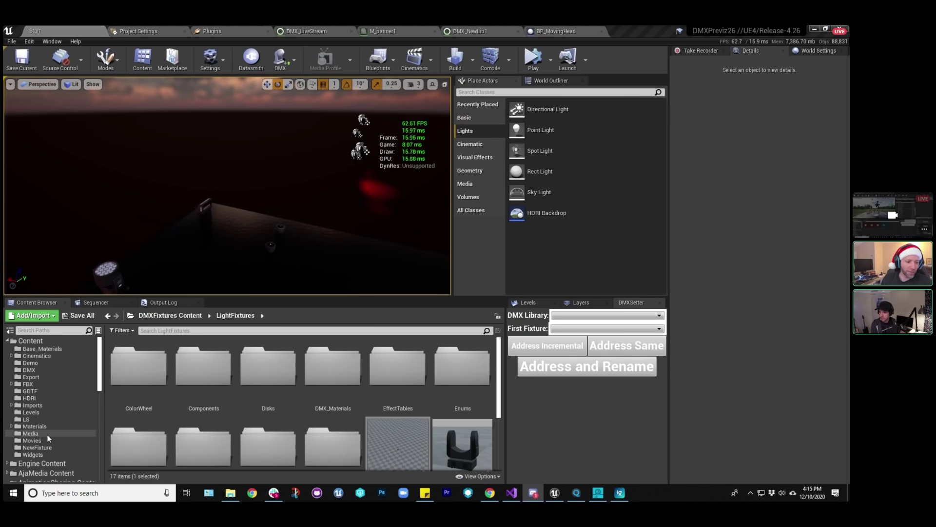
pyautogui.scroll(-6, 49, 428)
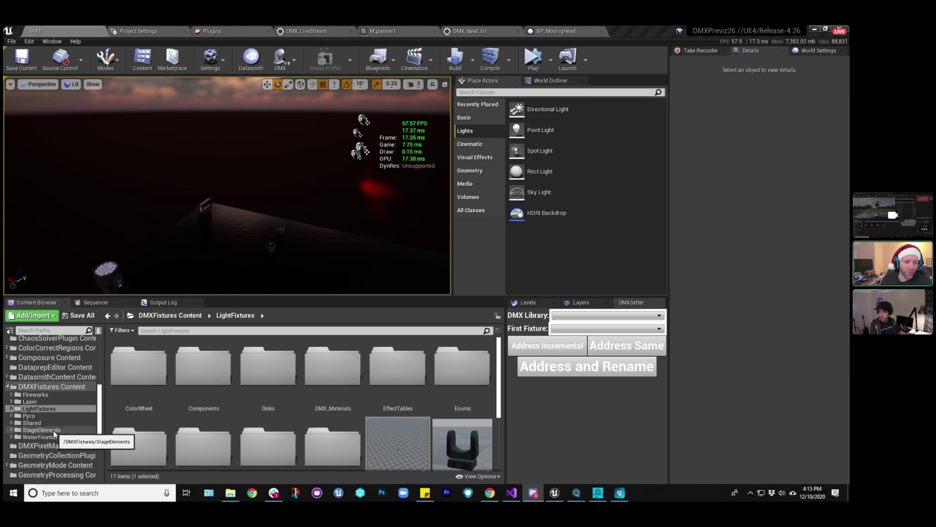
pyautogui.click(53, 430)
pyautogui.click(53, 408)
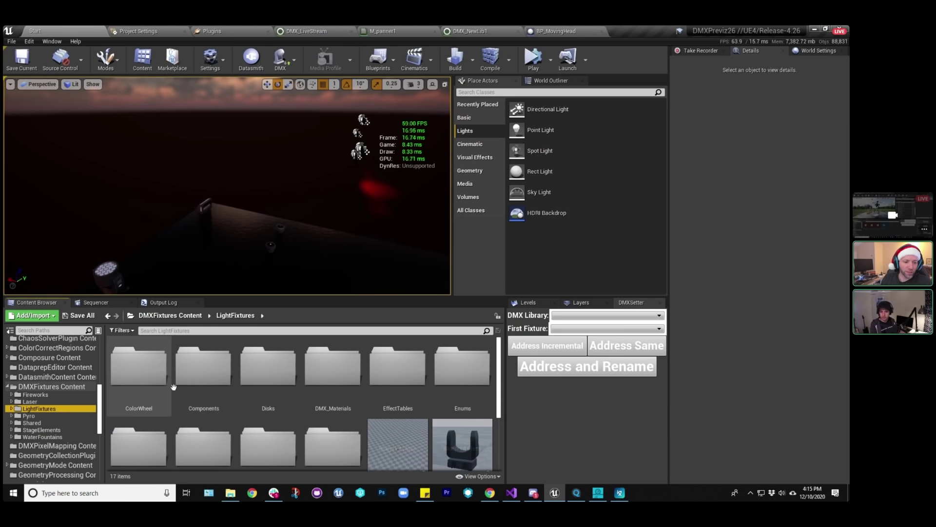
pyautogui.scroll(-3, 207, 384)
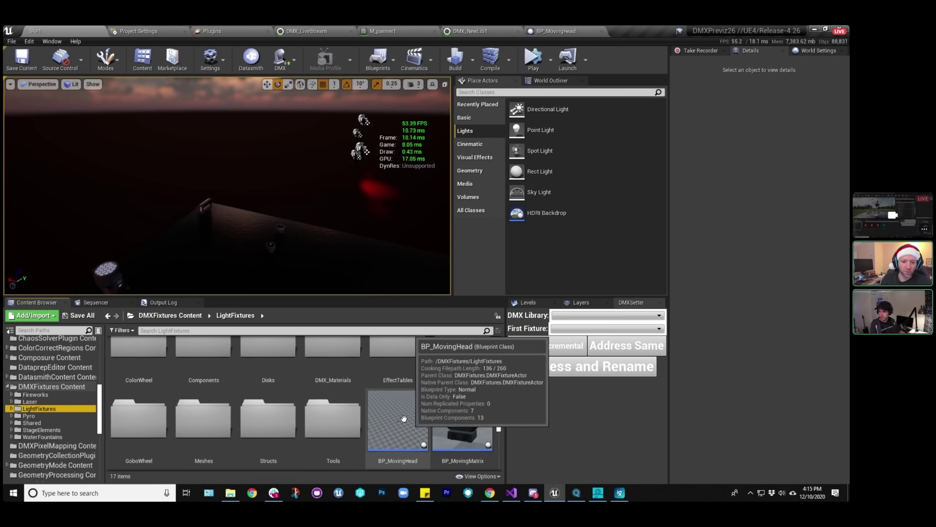
pyautogui.doubleClick(335, 348)
pyautogui.doubleClick(136, 352)
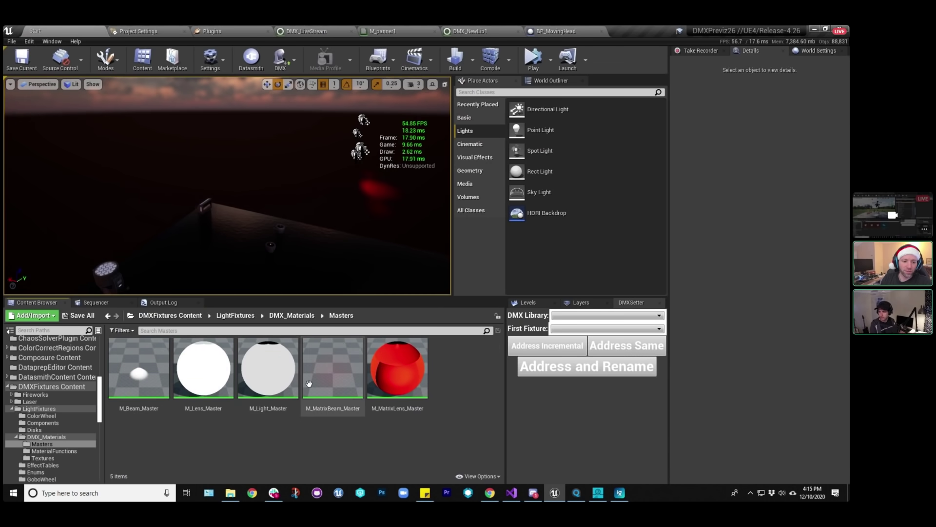
# Open M_Beam_Master and add a scalar parameter named Inhibit.
pyautogui.doubleClick(135, 357)
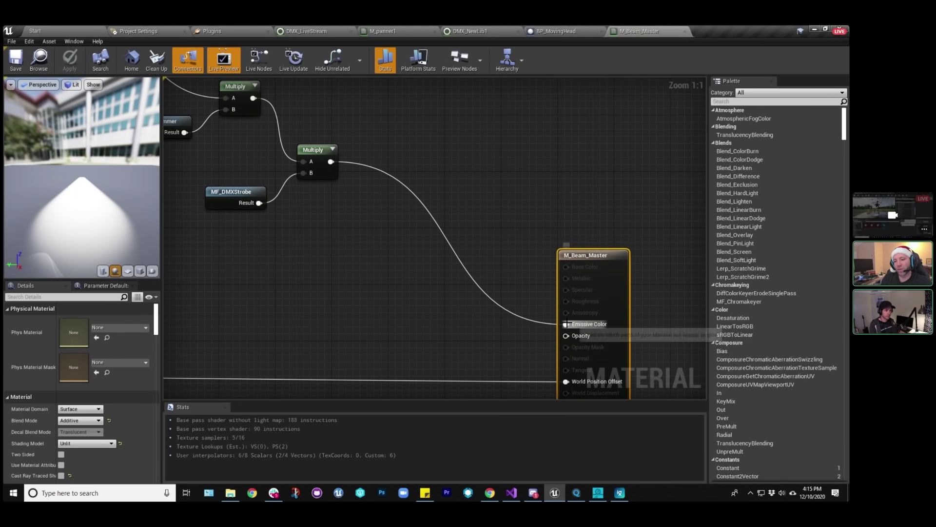
pyautogui.rightClick(417, 310)
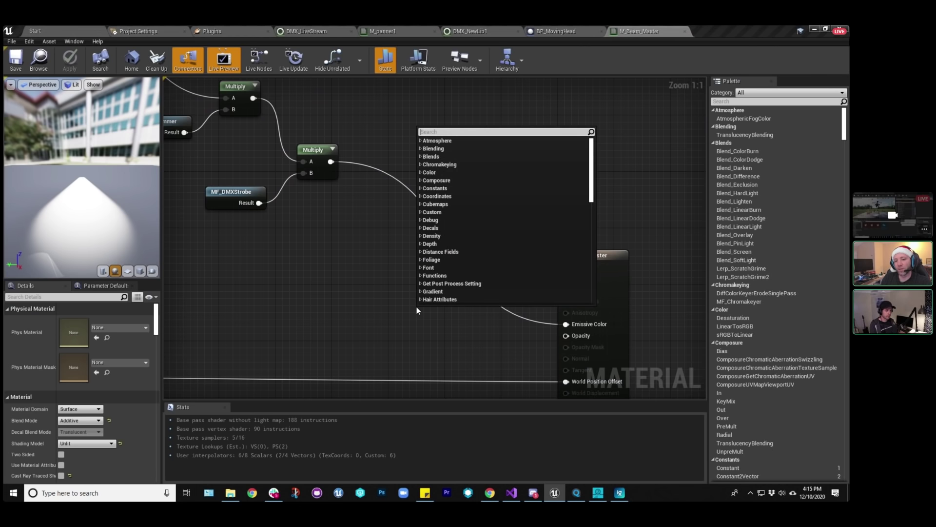
pyautogui.click(392, 290)
pyautogui.click(336, 268)
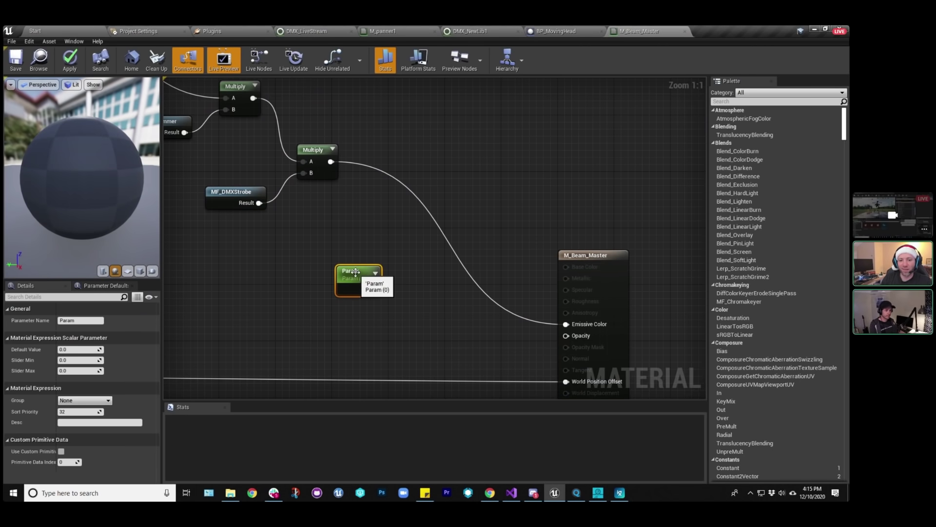
pyautogui.click(73, 320)
pyautogui.press('BackSpace')
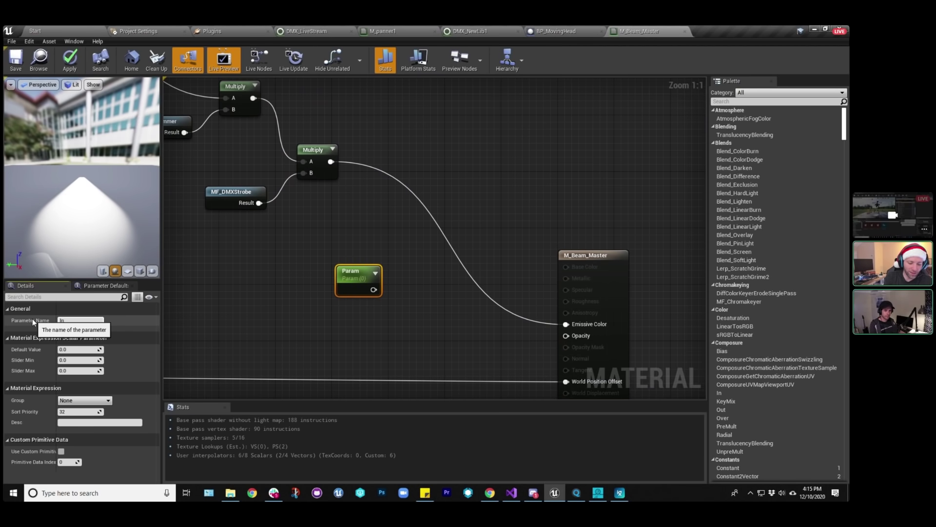
pyautogui.write('Inhibit')
pyautogui.press('Return')
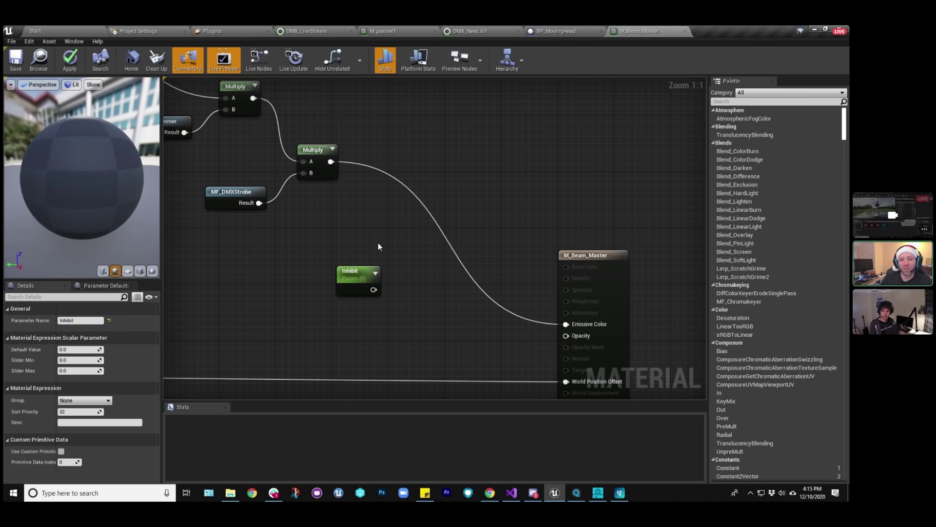
# Multiply the emissive result by Inhibit into Emissive Color, with Inhibit set to 0.1.
pyautogui.click(379, 247)
pyautogui.moveTo(373, 289); pyautogui.dragTo(422, 253)
pyautogui.write('mult')
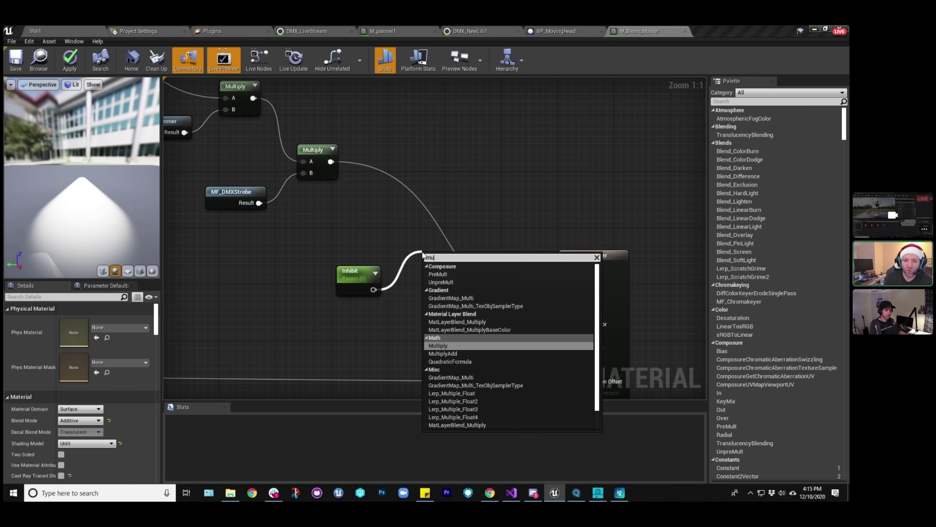
pyautogui.click(461, 346)
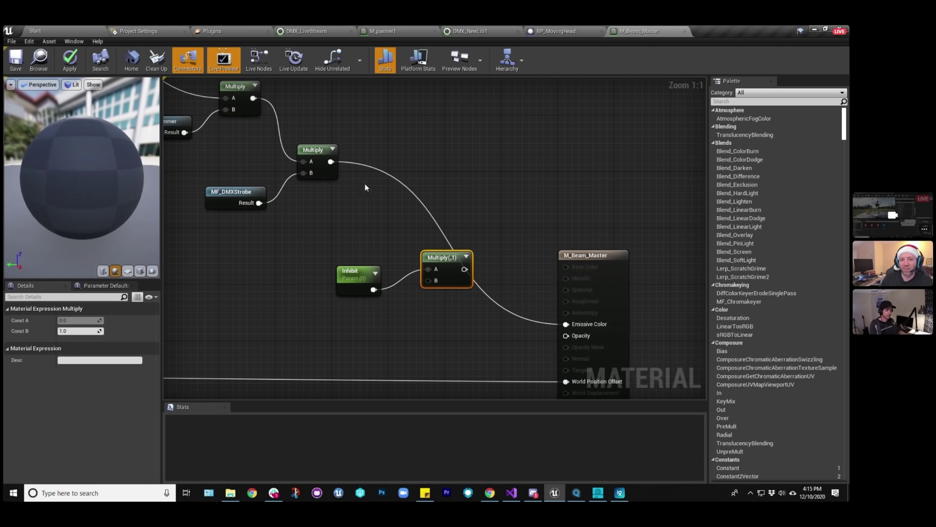
pyautogui.moveTo(331, 161); pyautogui.dragTo(566, 324)
pyautogui.moveTo(351, 272); pyautogui.dragTo(361, 306)
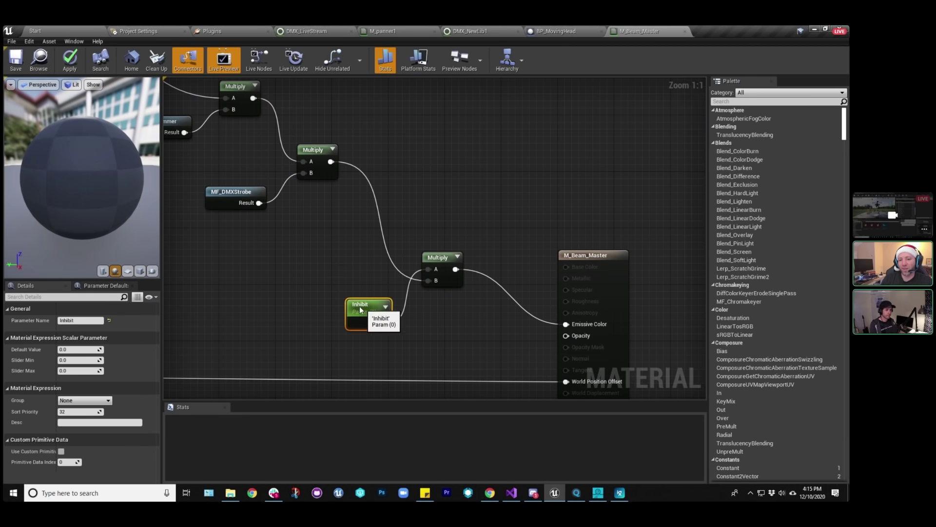
pyautogui.click(90, 349)
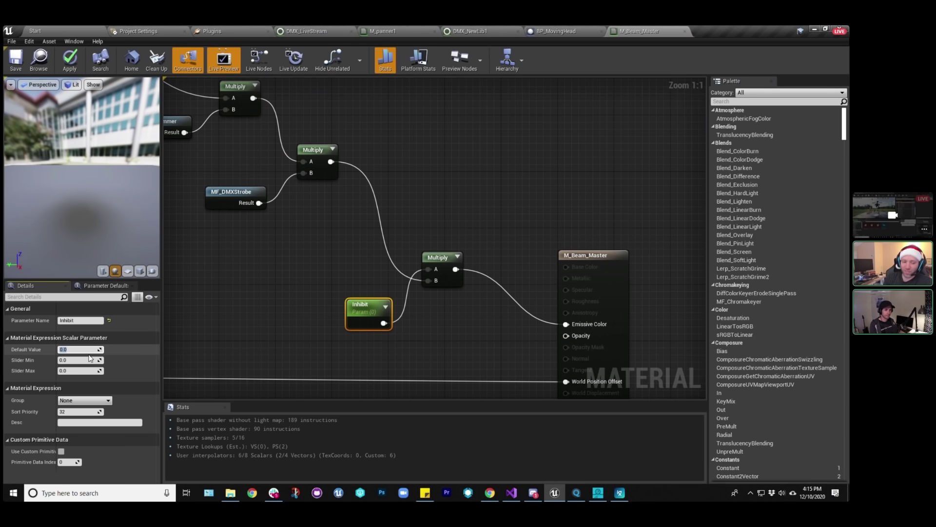
pyautogui.press('Return')
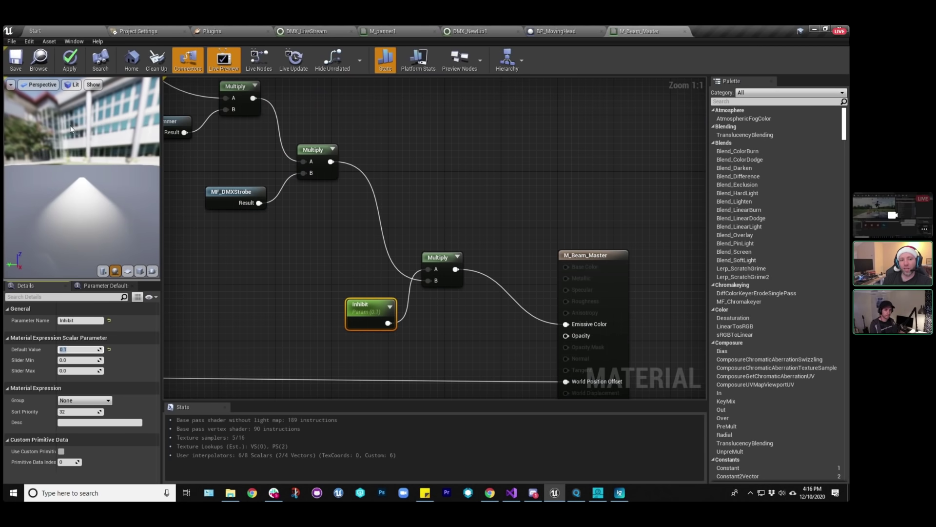
# Delete the Inhibit and Multiply nodes, restore the Emissive Color wire, apply, and close the material.
pyautogui.click(369, 286)
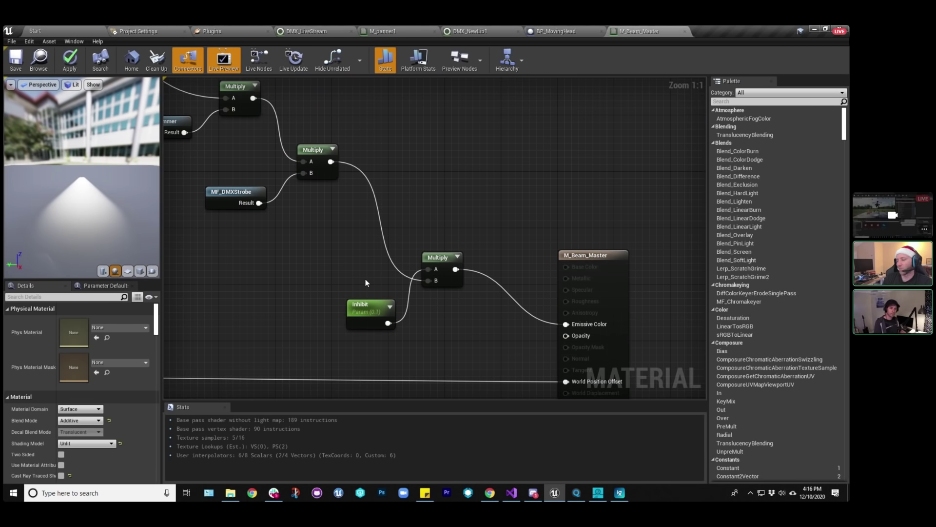
pyautogui.moveTo(317, 240); pyautogui.dragTo(488, 321)
pyautogui.press('Delete')
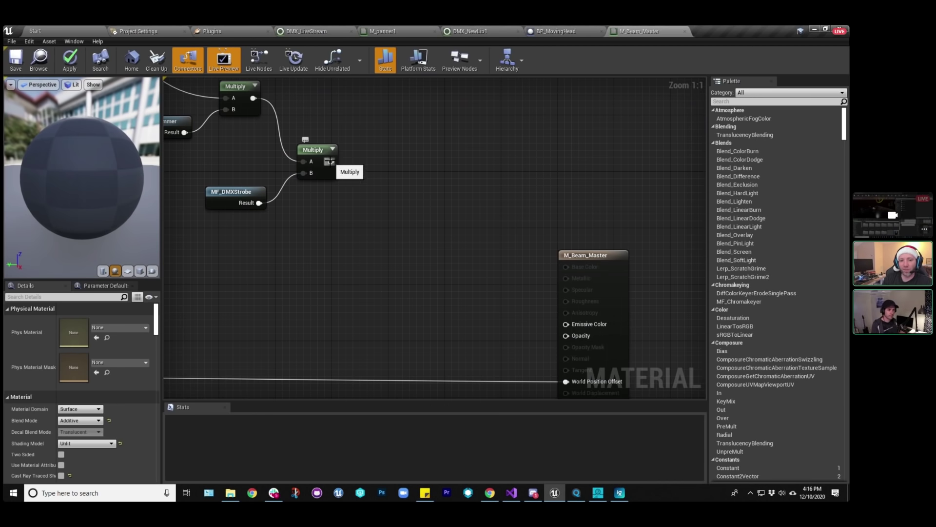
pyautogui.moveTo(331, 161); pyautogui.dragTo(567, 324)
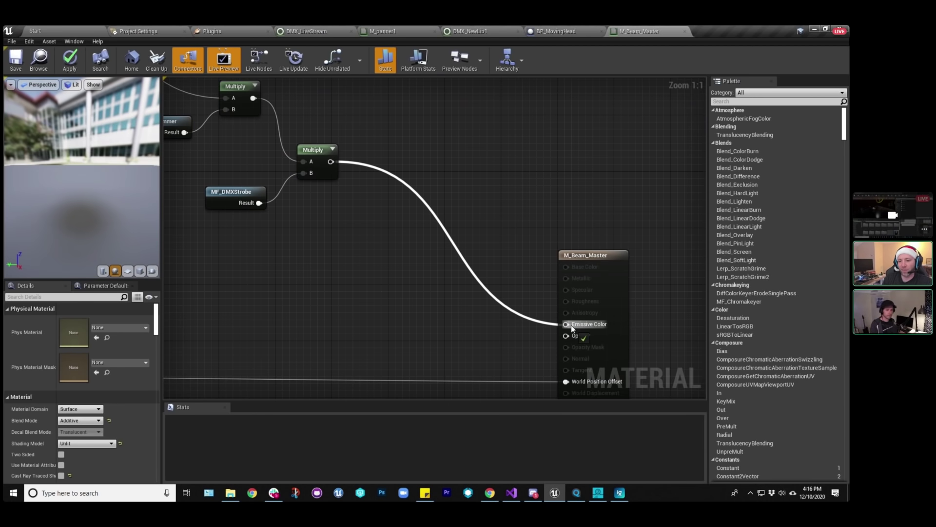
pyautogui.click(70, 59)
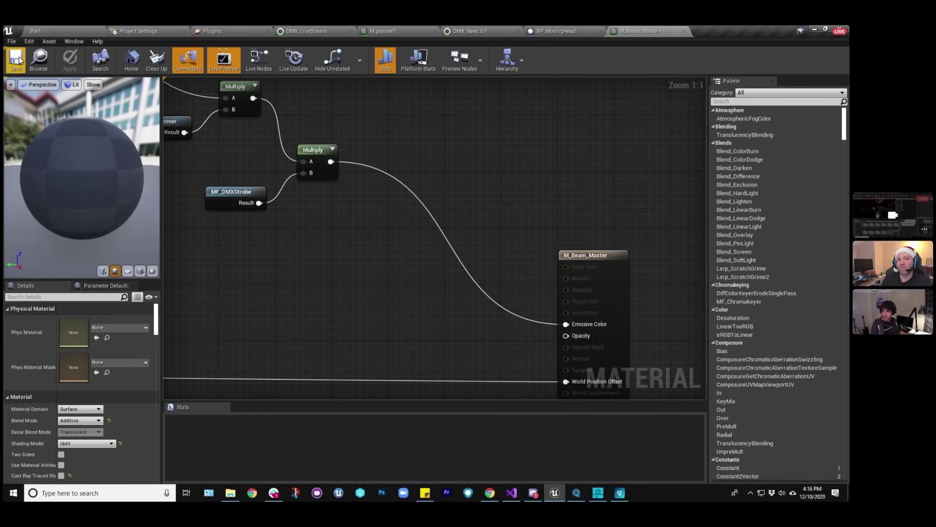
pyautogui.click(18, 58)
pyautogui.click(572, 340)
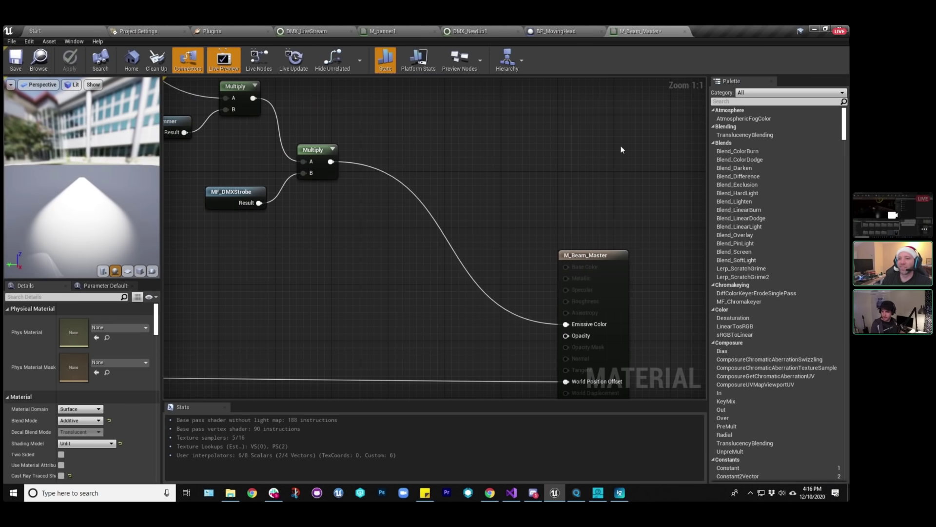
pyautogui.click(685, 31)
# Back in the level editor, reload M_Beam_Master from disk and confirm discarding its unsaved material changes.
pyautogui.click(68, 29)
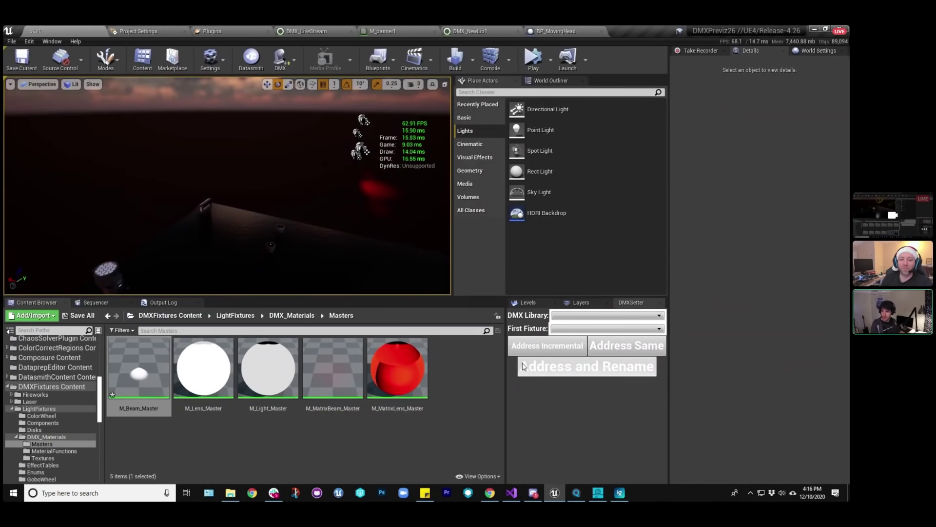
pyautogui.rightClick(141, 373)
pyautogui.moveTo(183, 244)
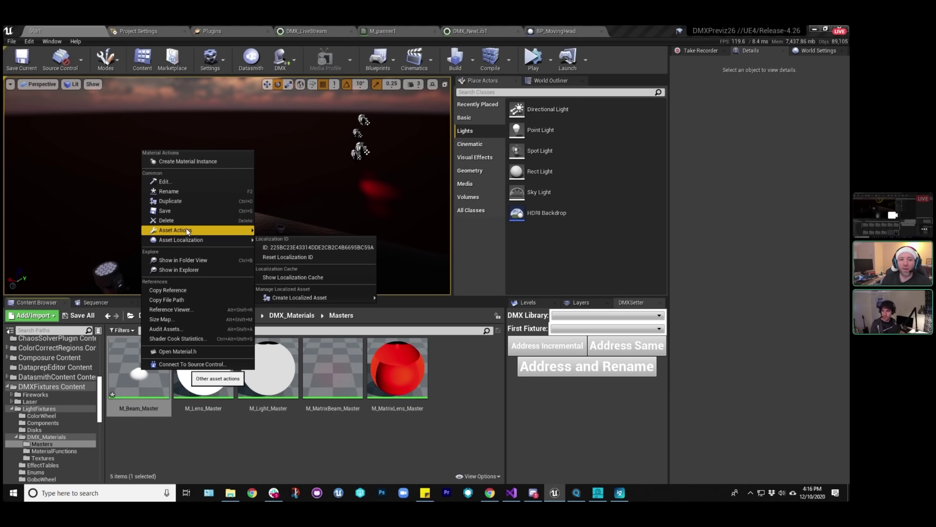
pyautogui.moveTo(216, 228)
pyautogui.click(311, 297)
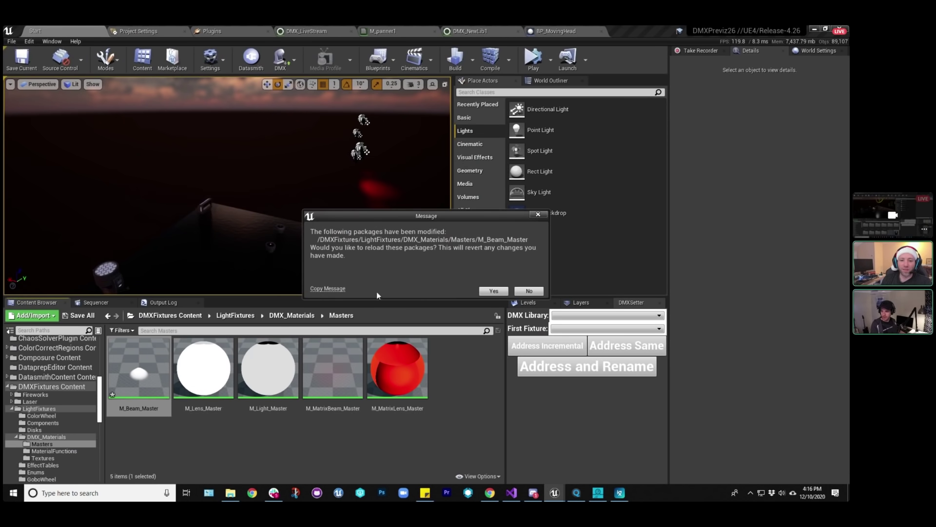
pyautogui.click(499, 289)
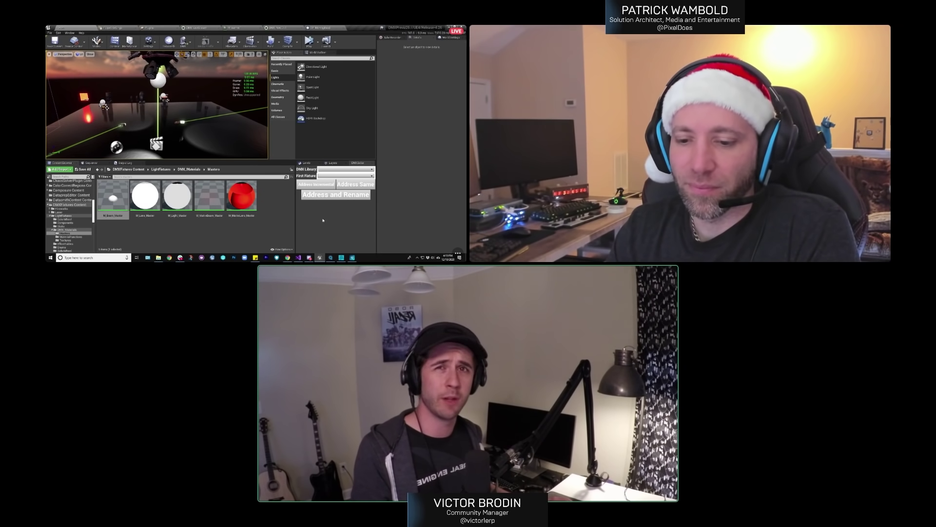
pyautogui.moveTo(310, 258)
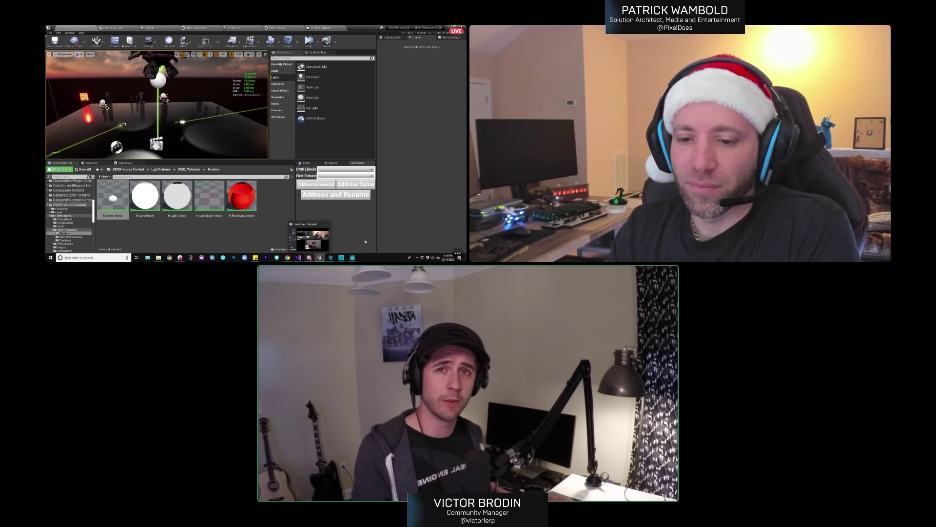